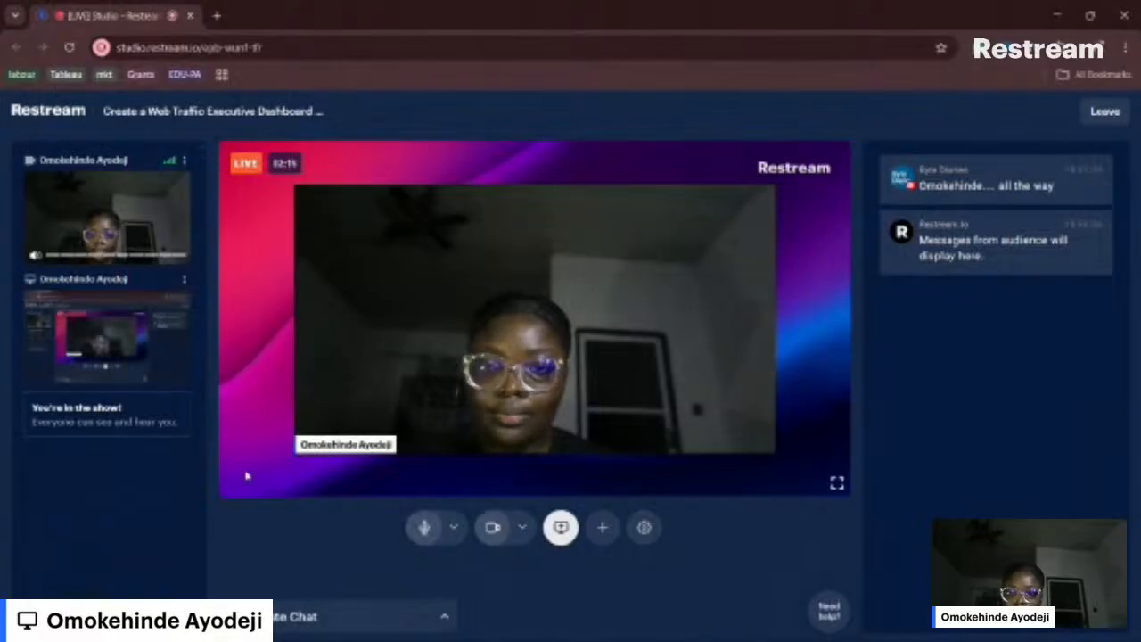
- Add the shared screen to the live stream, switch to Tableau Public, and show the website traffic dashboard in presentation mode
{"action": "left_click", "coordinate": [72, 323]}
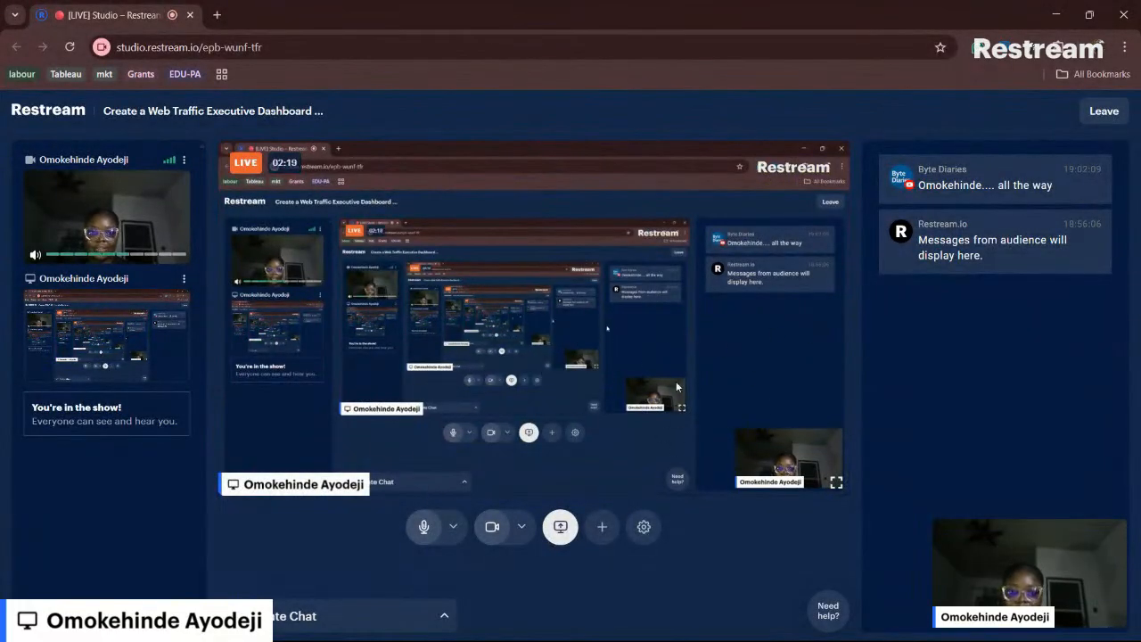
{"action": "key", "text": "alt+Tab"}
{"action": "key", "text": "alt+Tab"}
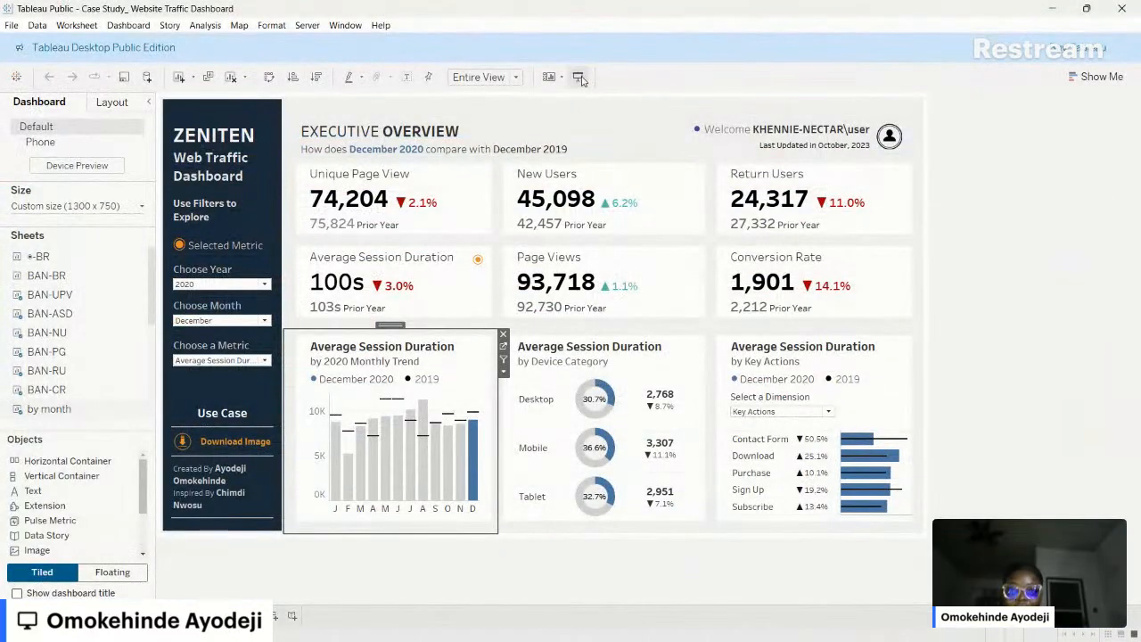
{"action": "left_click", "coordinate": [579, 78]}
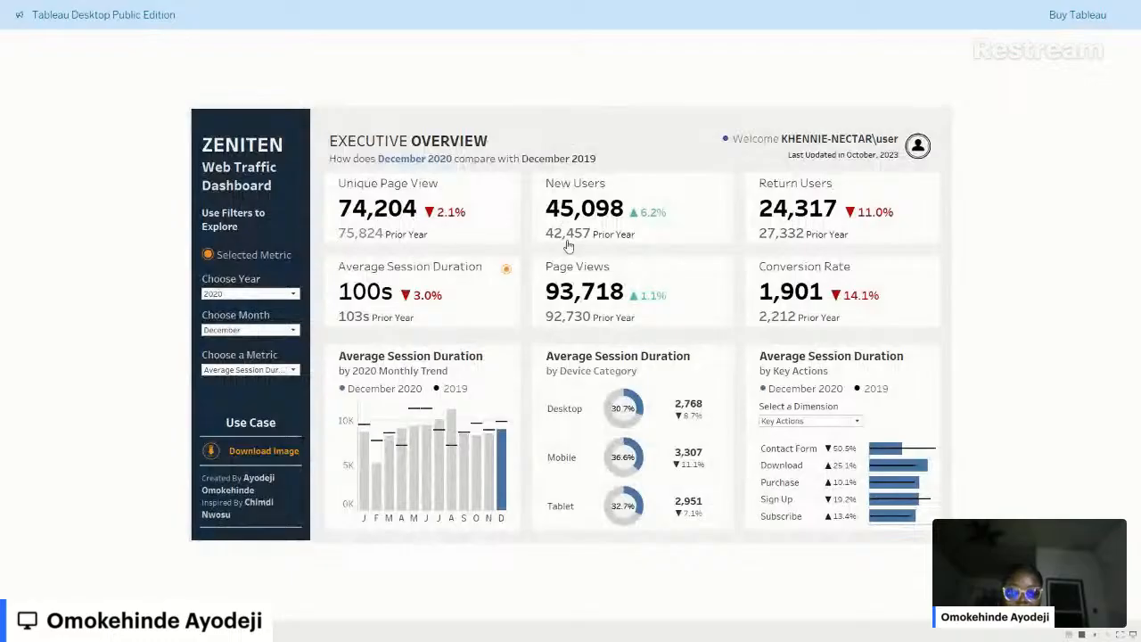
- Switch to the Restream studio, turn the camera off, and return to the Tableau dashboard
{"action": "key", "text": "alt+Tab"}
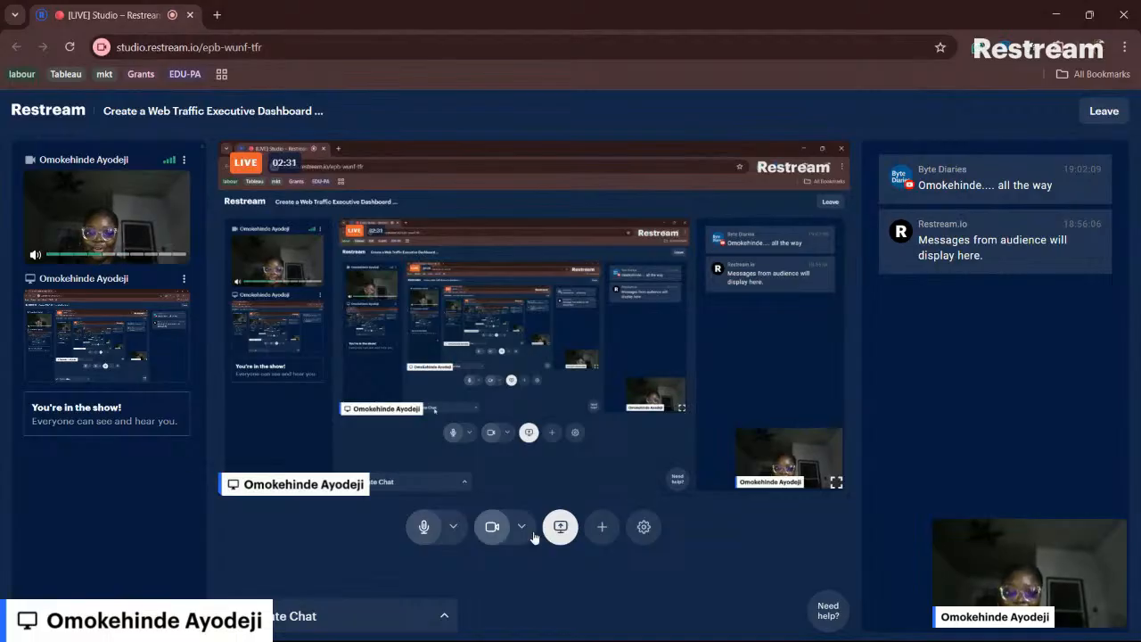
{"action": "left_click", "coordinate": [491, 526]}
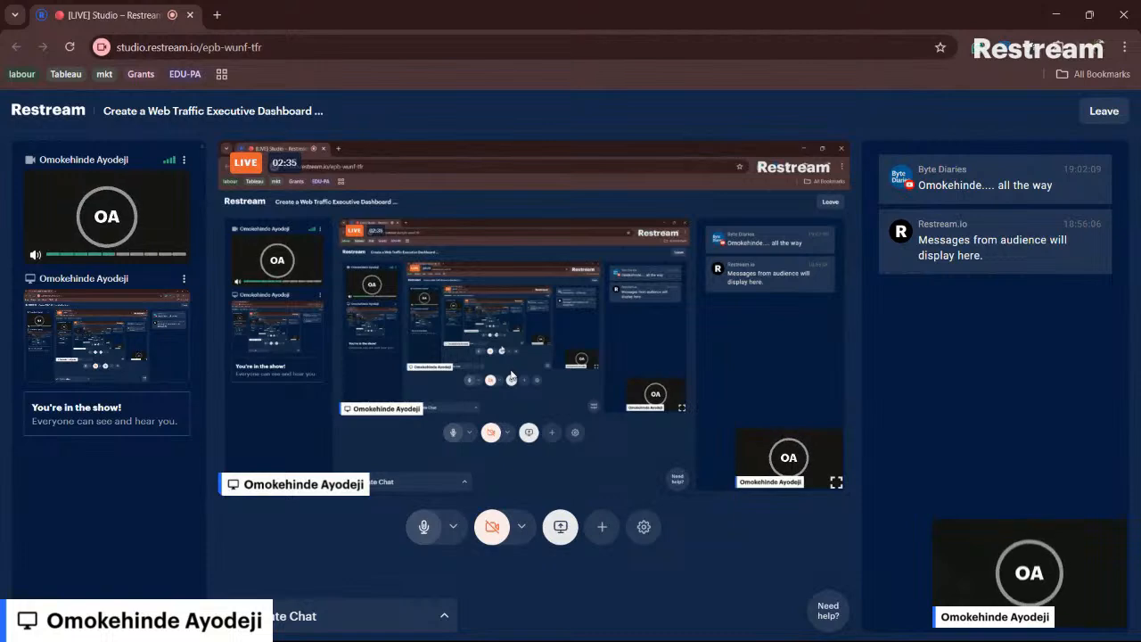
{"action": "key", "text": "alt+Tab"}
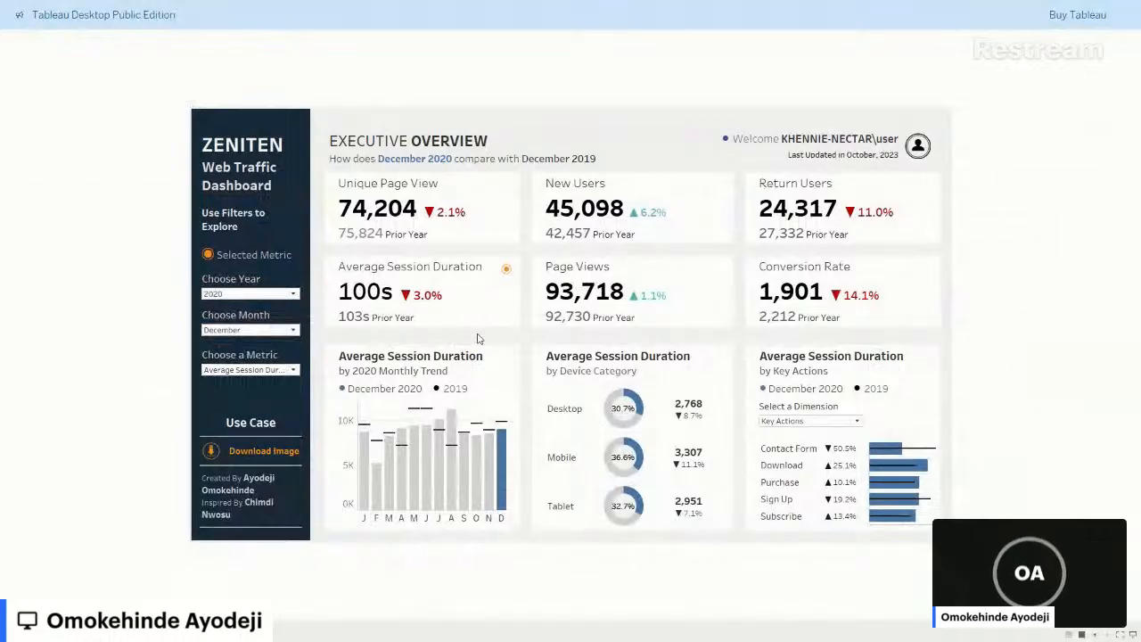
- Display the dashboard's Use Case details to review audience, focus and questions, and leave presentation mode
{"action": "mouse_move", "coordinate": [657, 290]}
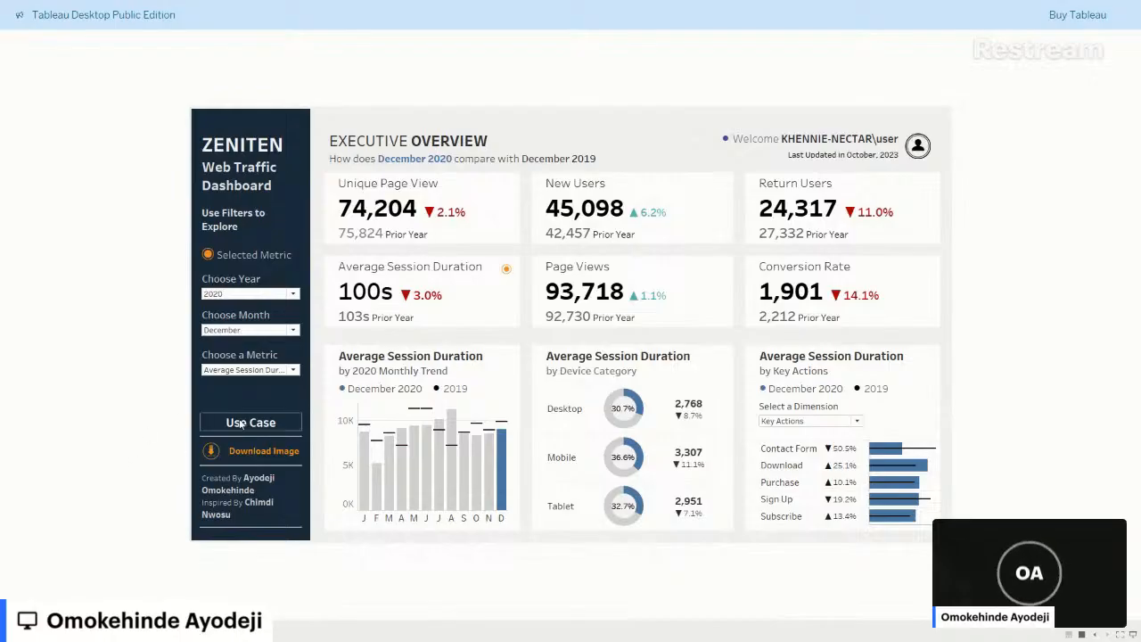
{"action": "mouse_move", "coordinate": [240, 425]}
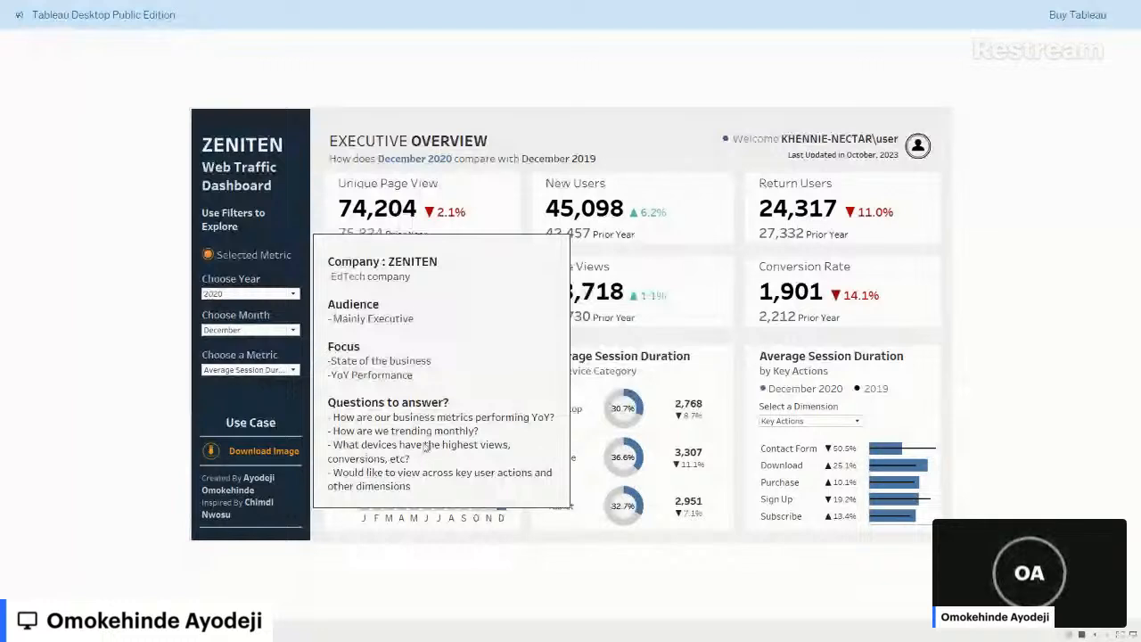
{"action": "key", "text": "Escape"}
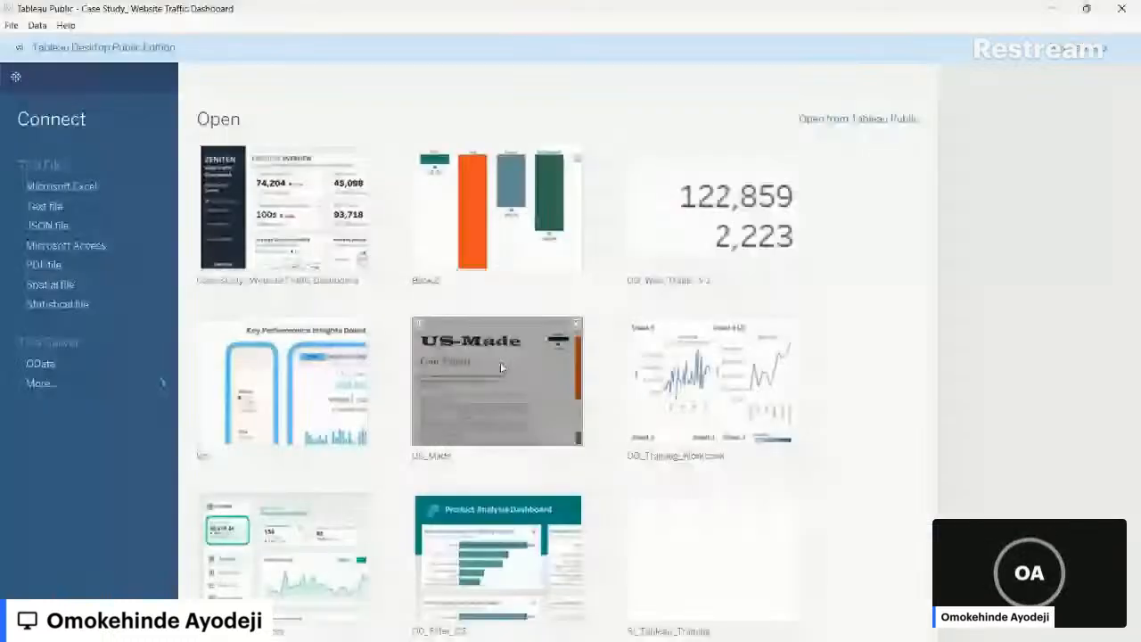
- Switch to the browser and search Google for "tableau public download free" in a new tab
{"action": "key", "text": "alt+Tab"}
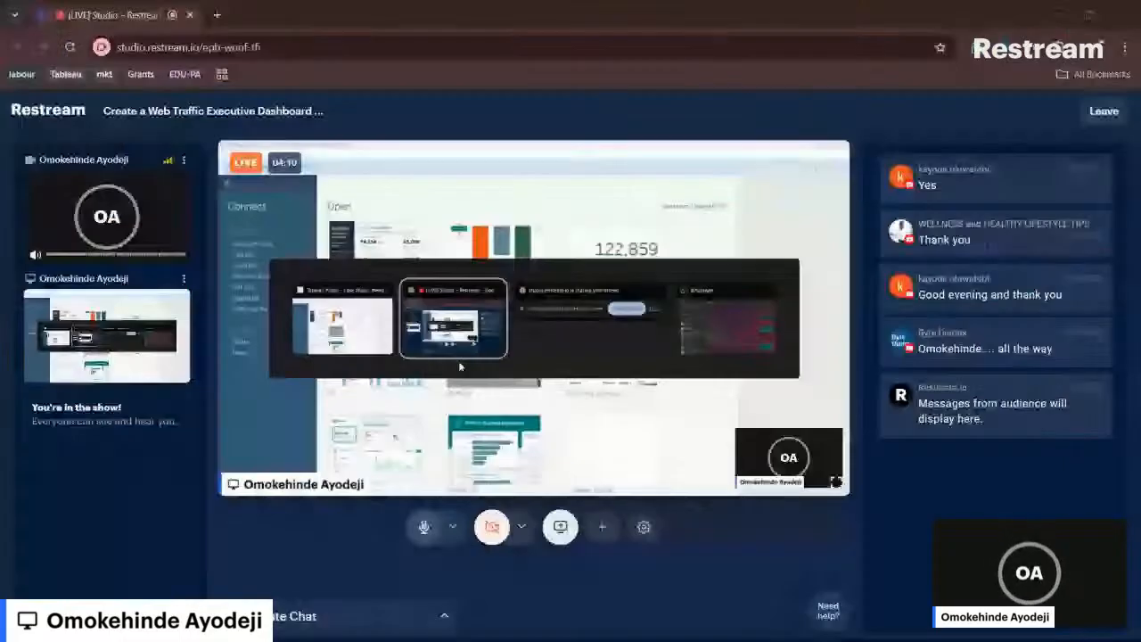
{"action": "key", "text": "ctrl+t"}
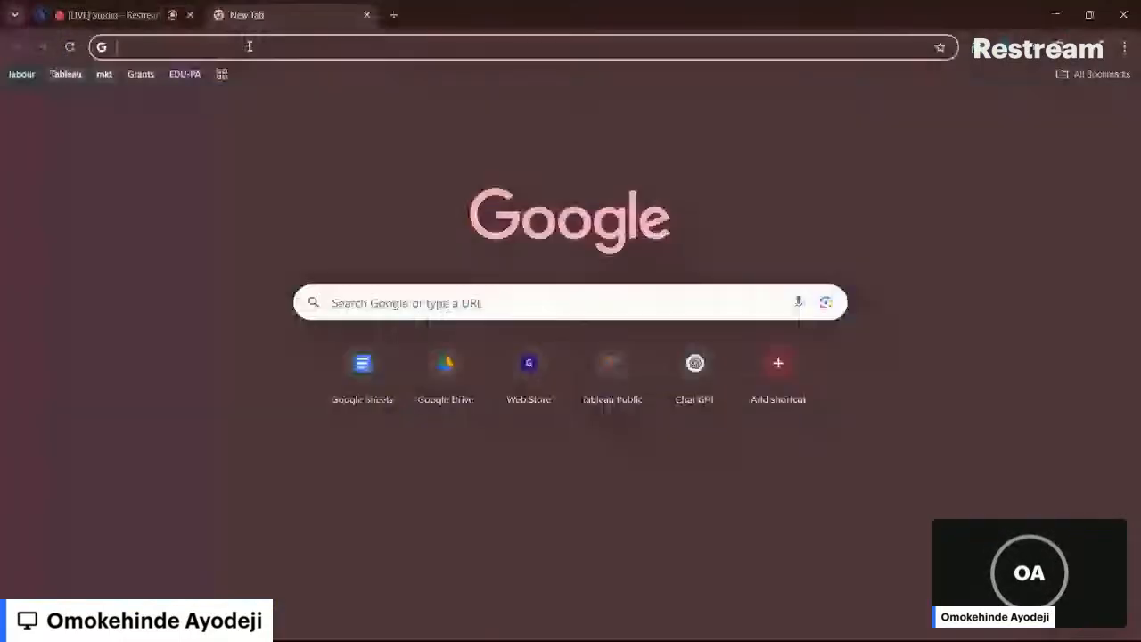
{"action": "left_click", "coordinate": [247, 46]}
{"action": "type", "text": "t"}
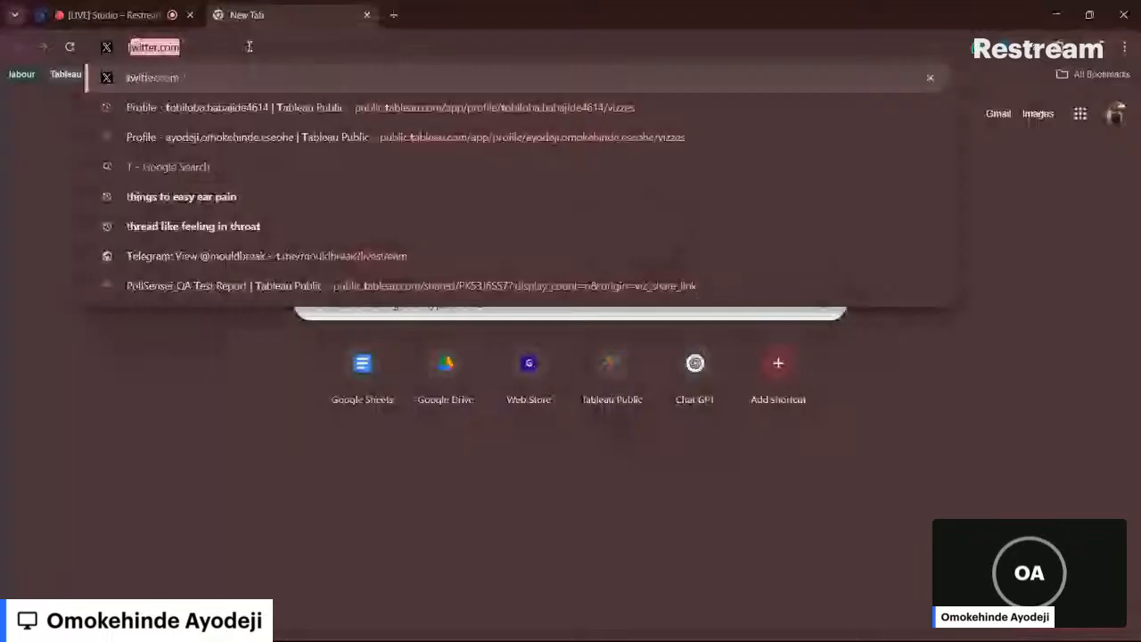
{"action": "type", "text": "ABLEA"}
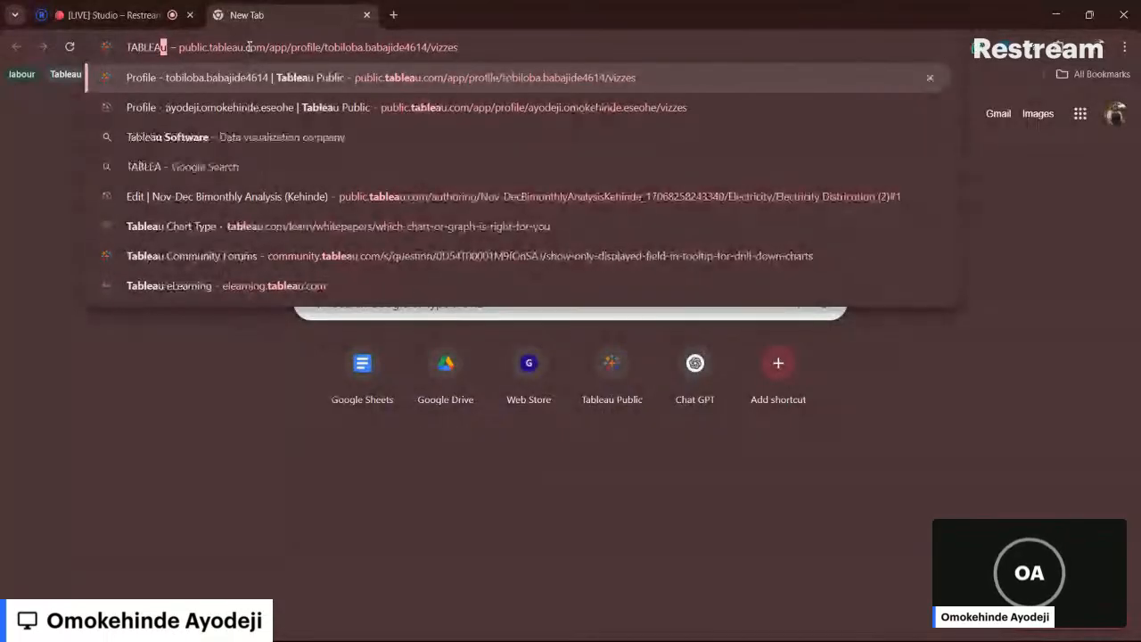
{"action": "type", "text": "U"}
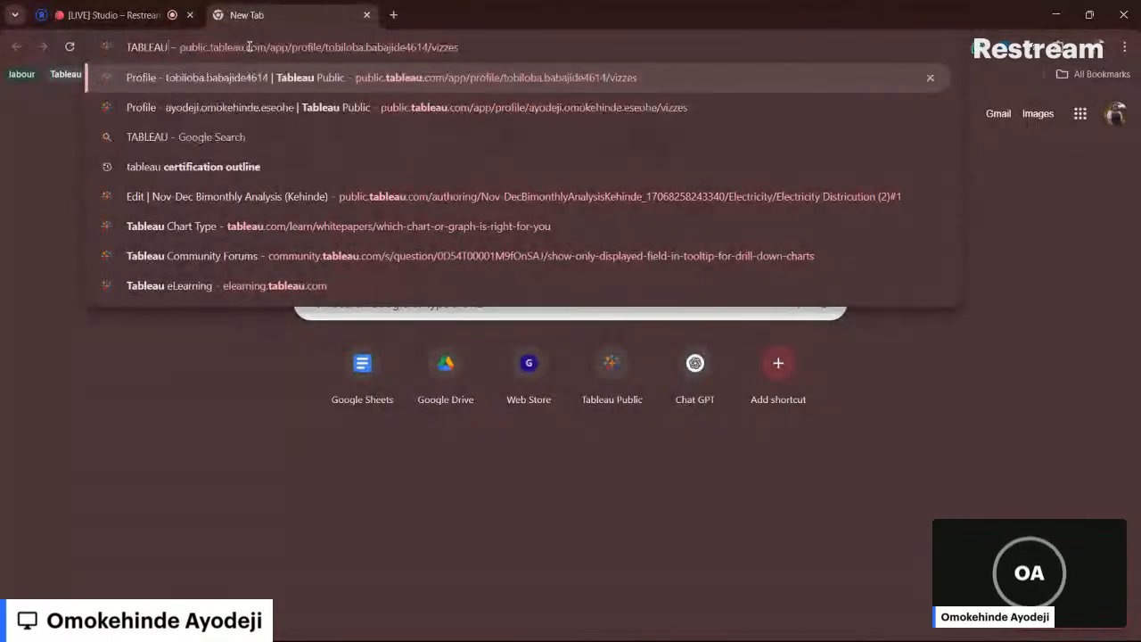
{"action": "type", "text": " PUB"}
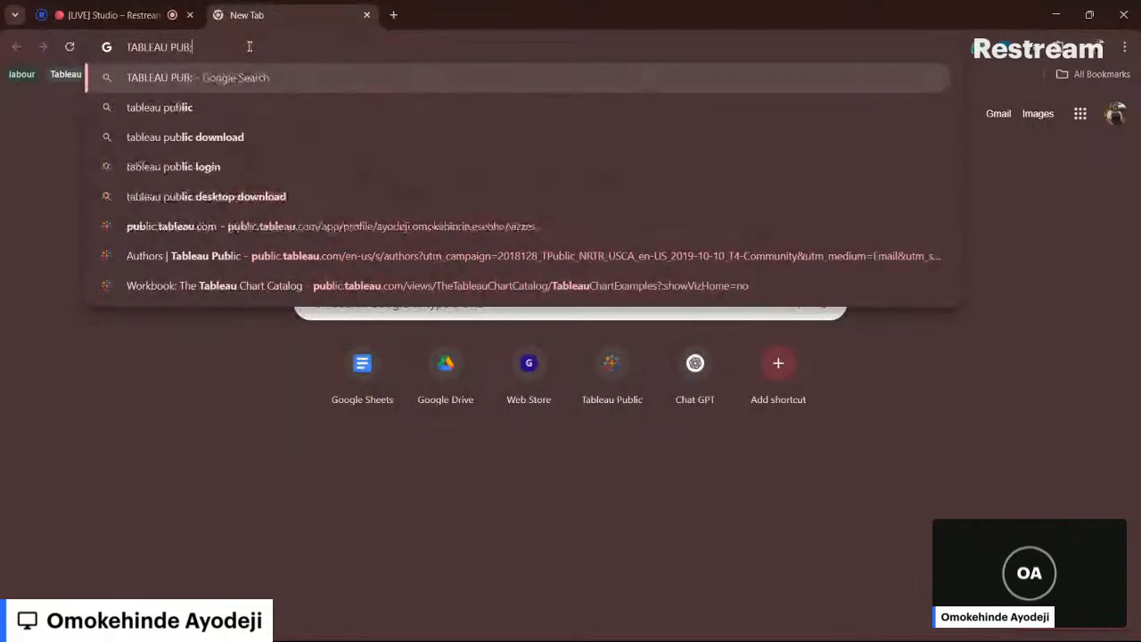
{"action": "type", "text": ";"}
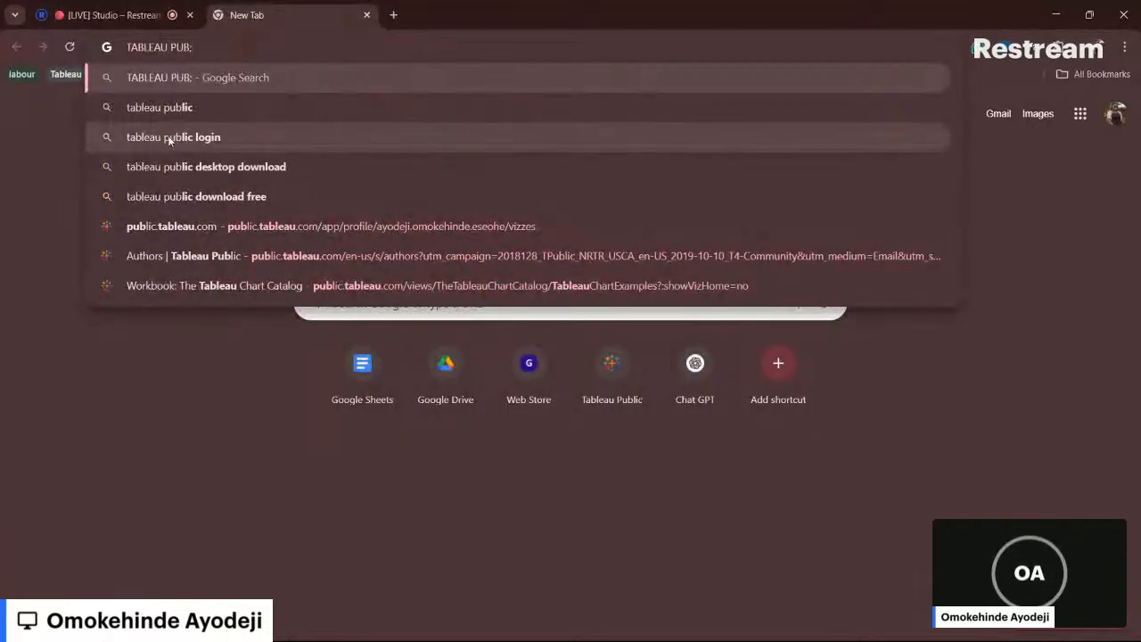
{"action": "left_click", "coordinate": [220, 201]}
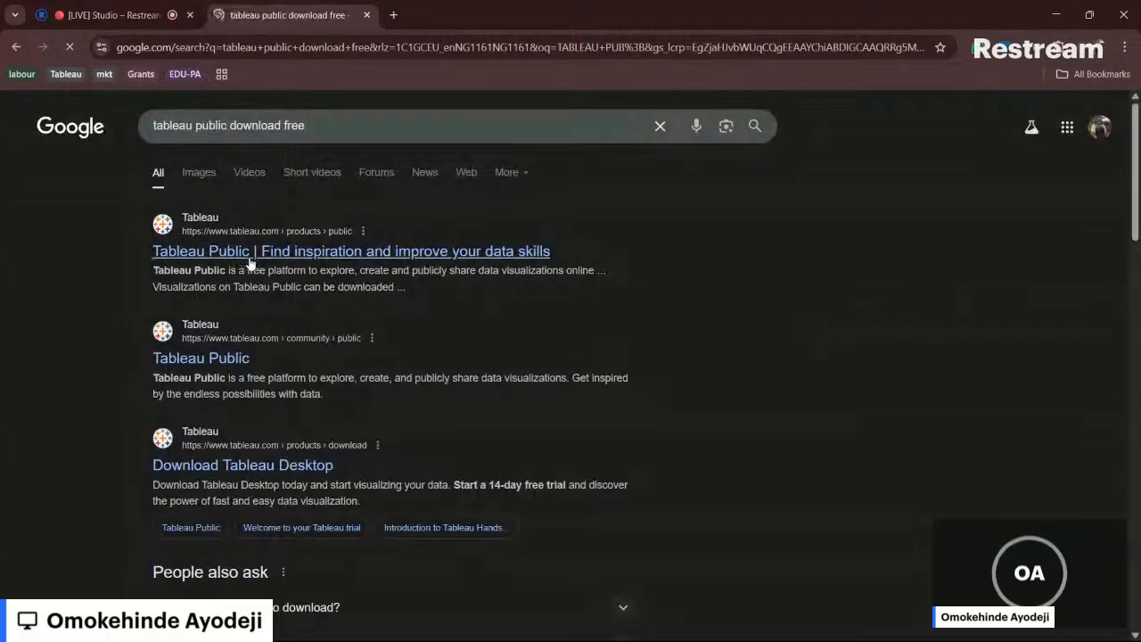
- Open the search result "Tableau Public | Find inspiration and improve your data skills" in a new tab and view that page
{"action": "right_click", "coordinate": [249, 259]}
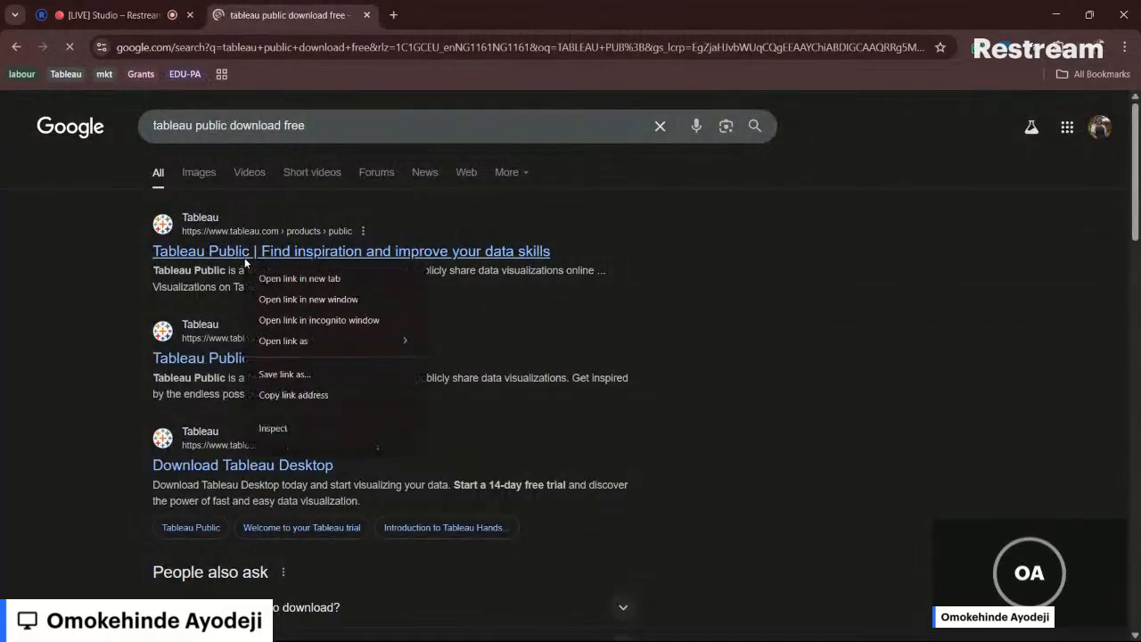
{"action": "left_click", "coordinate": [295, 278]}
{"action": "left_click", "coordinate": [457, 7]}
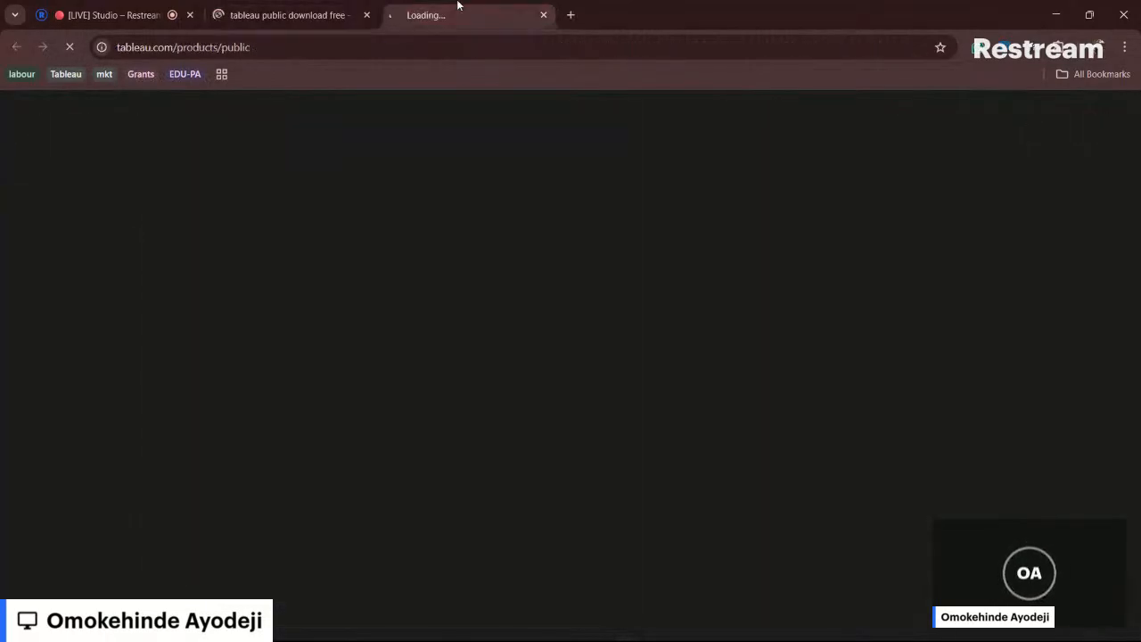
{"action": "left_click", "coordinate": [306, 17]}
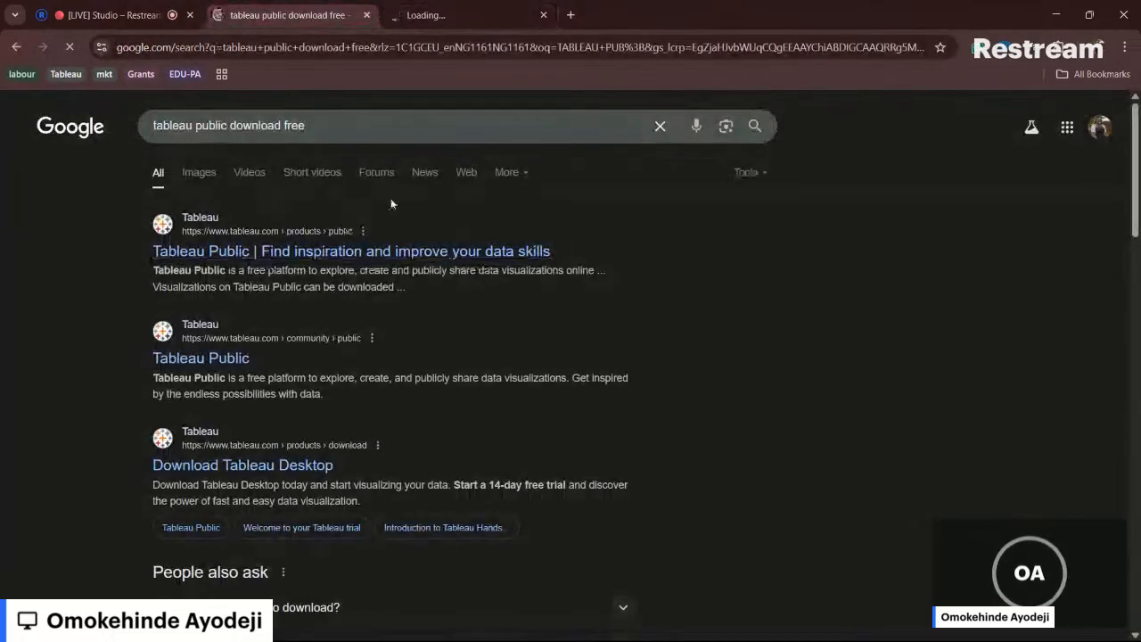
{"action": "left_click", "coordinate": [424, 15]}
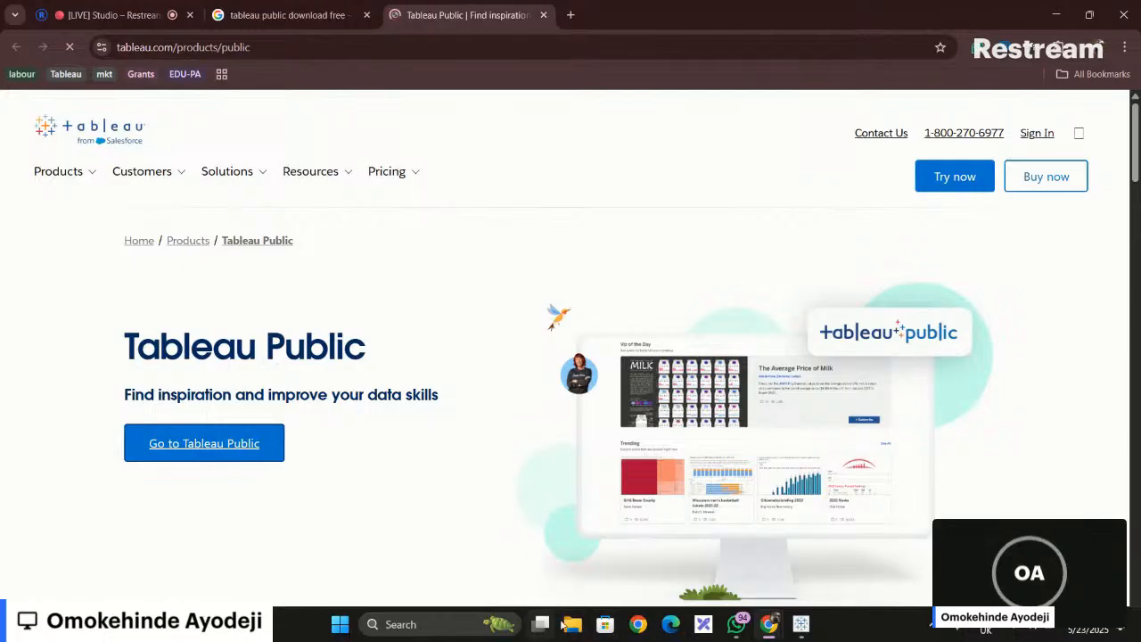
- Switch to File Explorer and open Web_Traffic.csv from the Evergeen subfolder of the Evergeen folder in Excel
{"action": "left_click", "coordinate": [572, 626]}
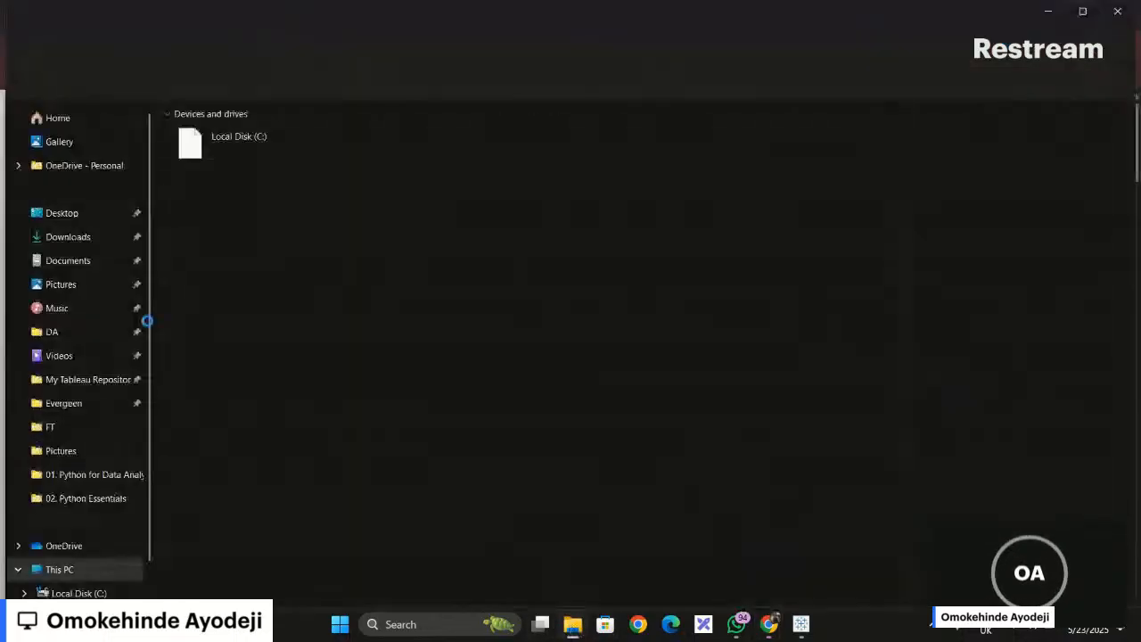
{"action": "left_click", "coordinate": [76, 404]}
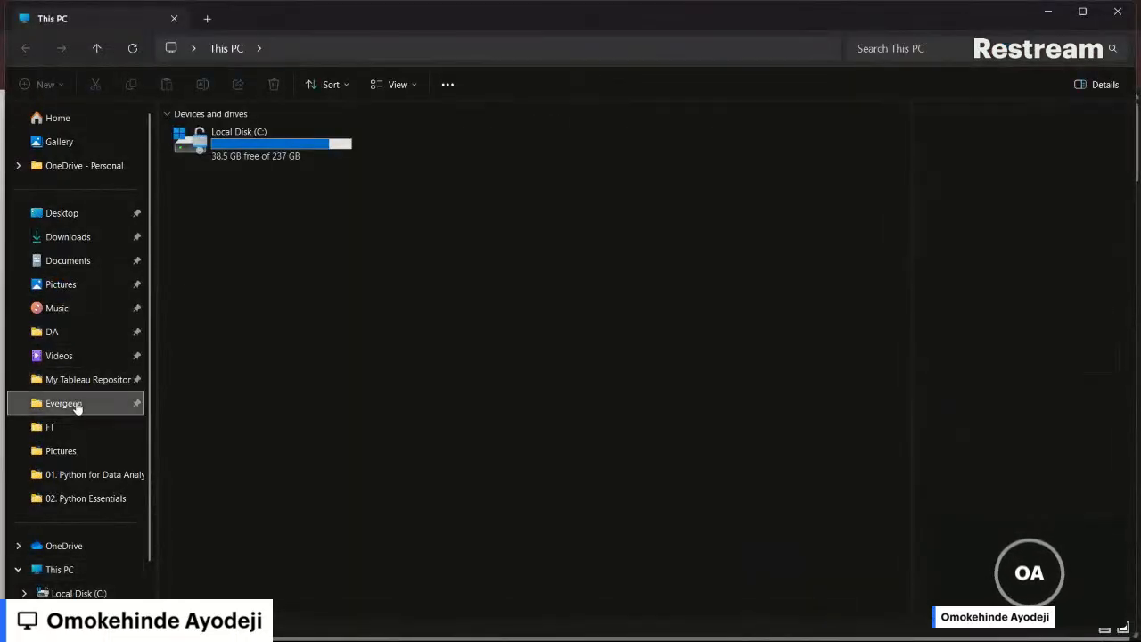
{"action": "double_click", "coordinate": [219, 134]}
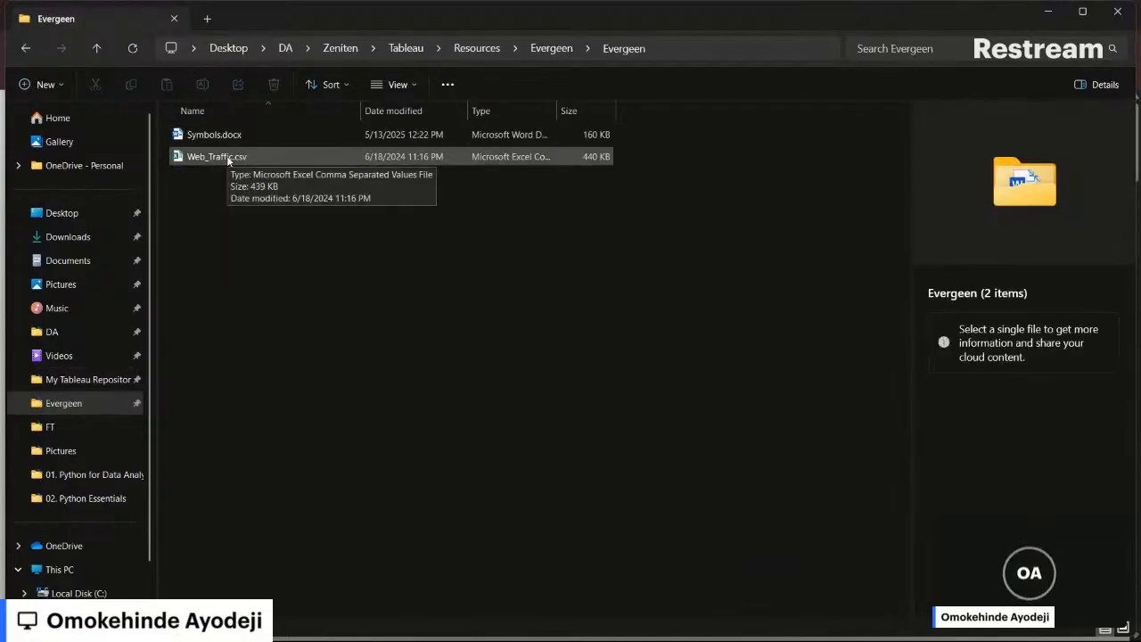
{"action": "left_click", "coordinate": [227, 158]}
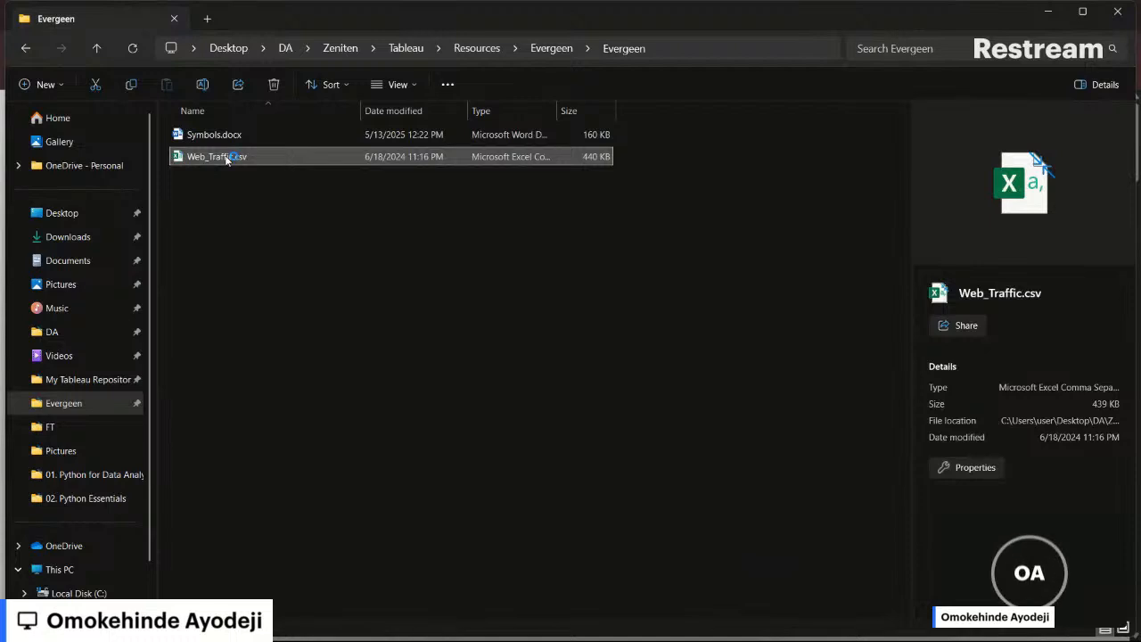
{"action": "double_click", "coordinate": [226, 158]}
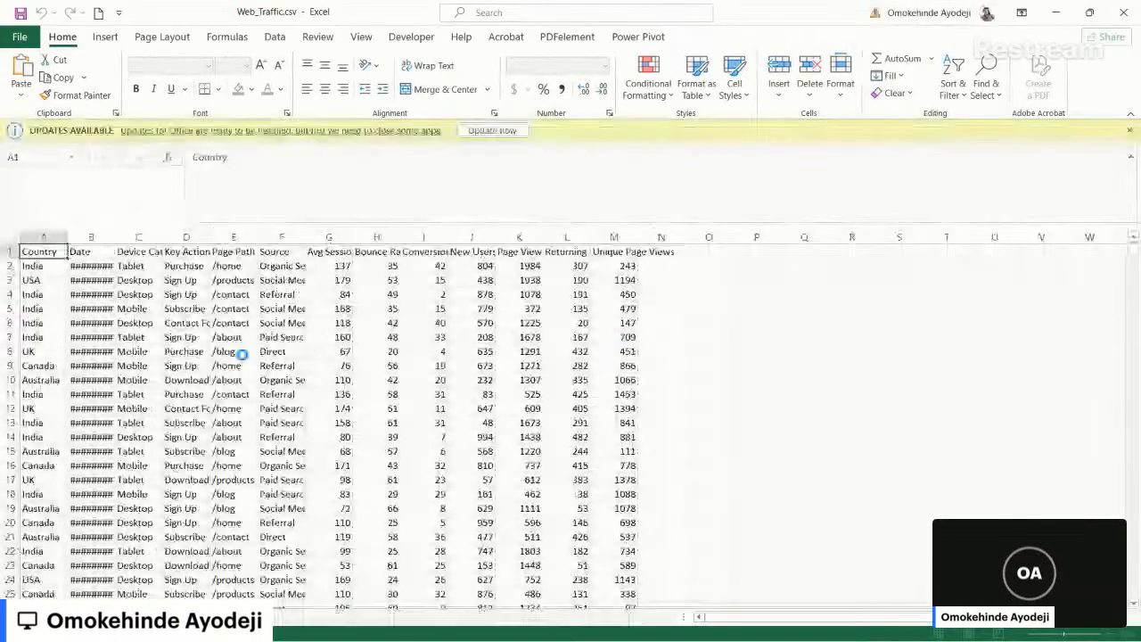
- Widen the Date, Device Category, Key Actions, Page Path and Source columns so their contents are fully readable
{"action": "left_click_drag", "start_coordinate": [115, 237], "coordinate": [304, 237]}
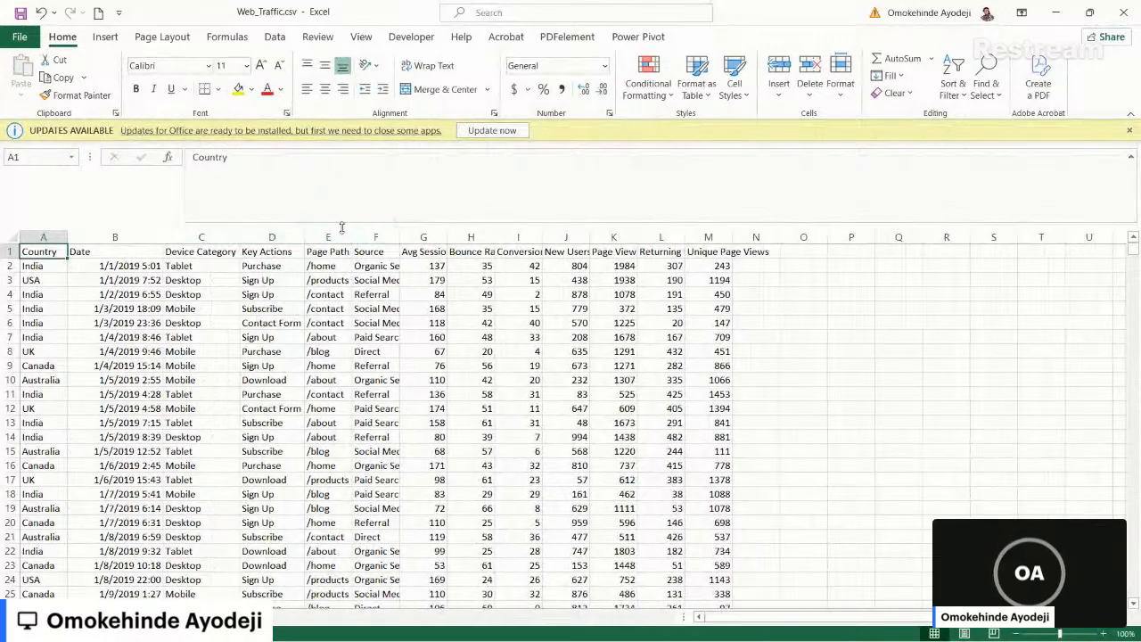
{"action": "double_click", "coordinate": [352, 237]}
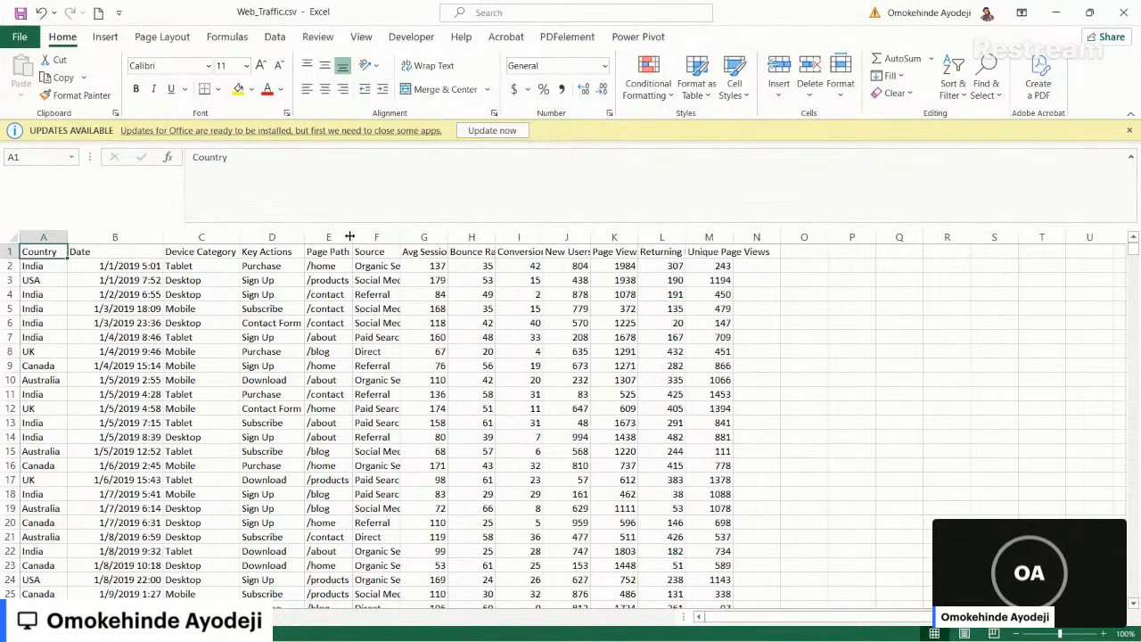
{"action": "left_click_drag", "start_coordinate": [352, 236], "coordinate": [400, 236]}
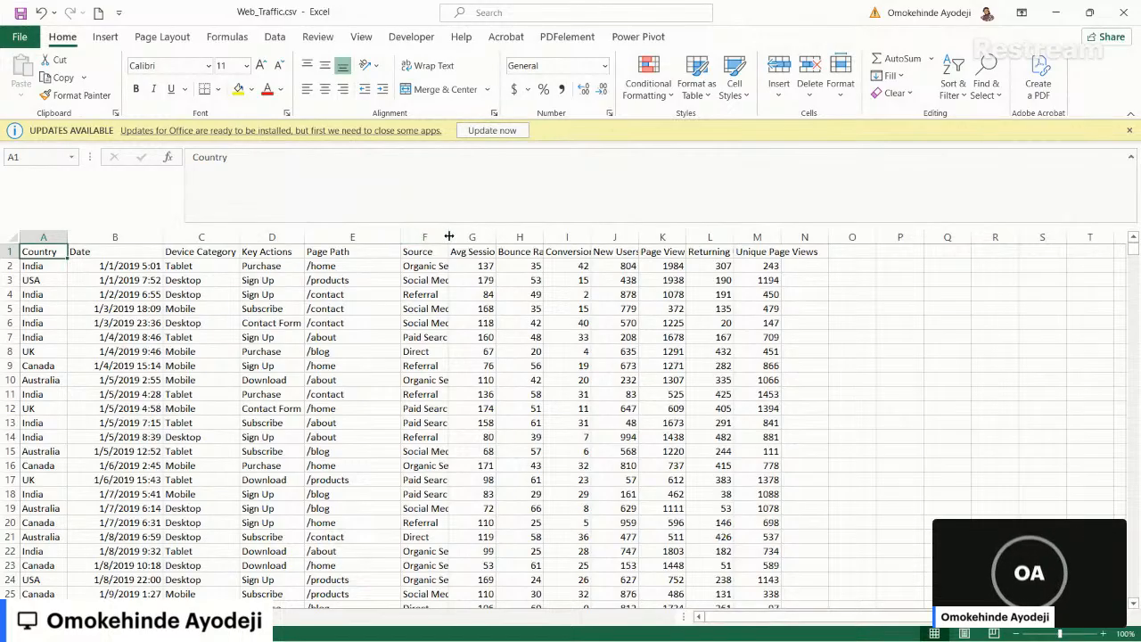
{"action": "left_click_drag", "start_coordinate": [448, 236], "coordinate": [497, 239]}
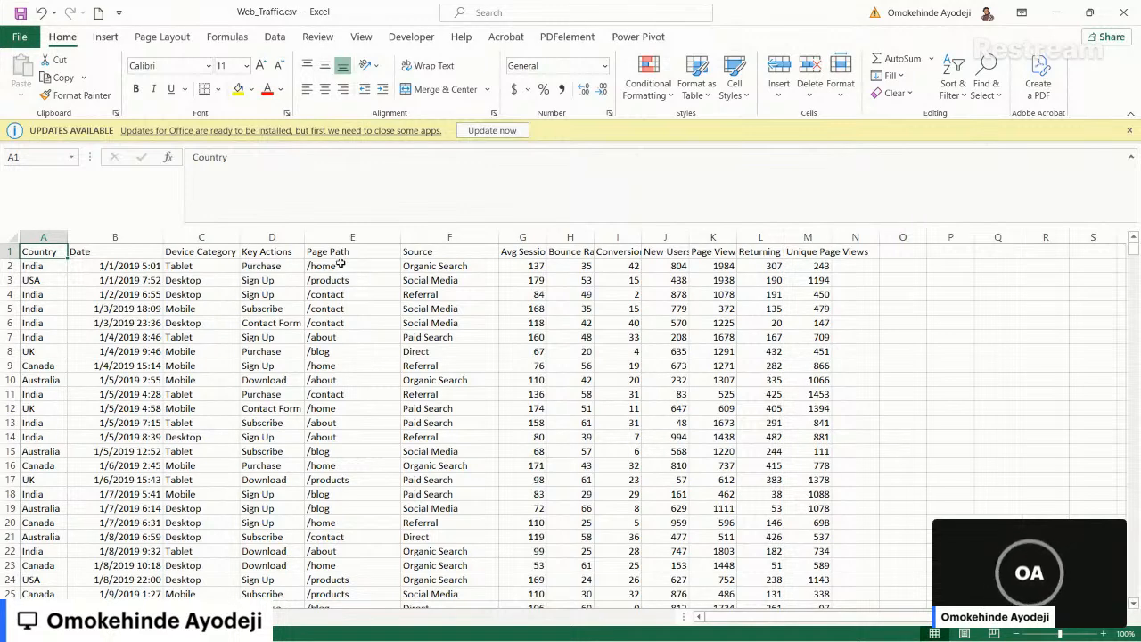
- Select the dimension headers in row 1 from Source back to Date to review them
{"action": "left_click", "coordinate": [445, 296]}
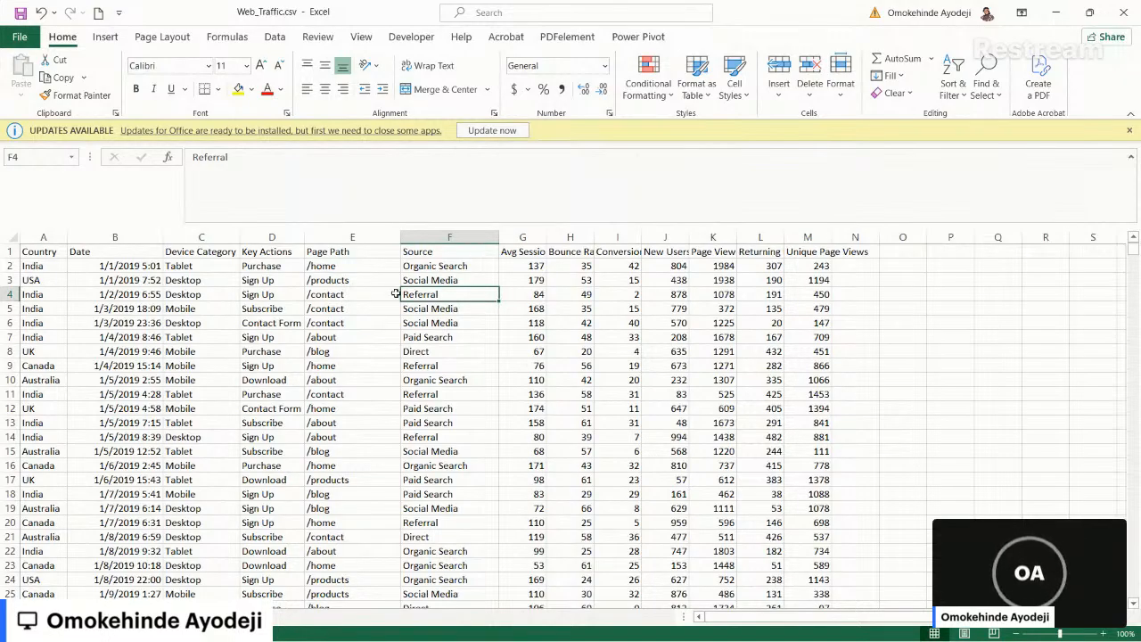
{"action": "left_click", "coordinate": [185, 251]}
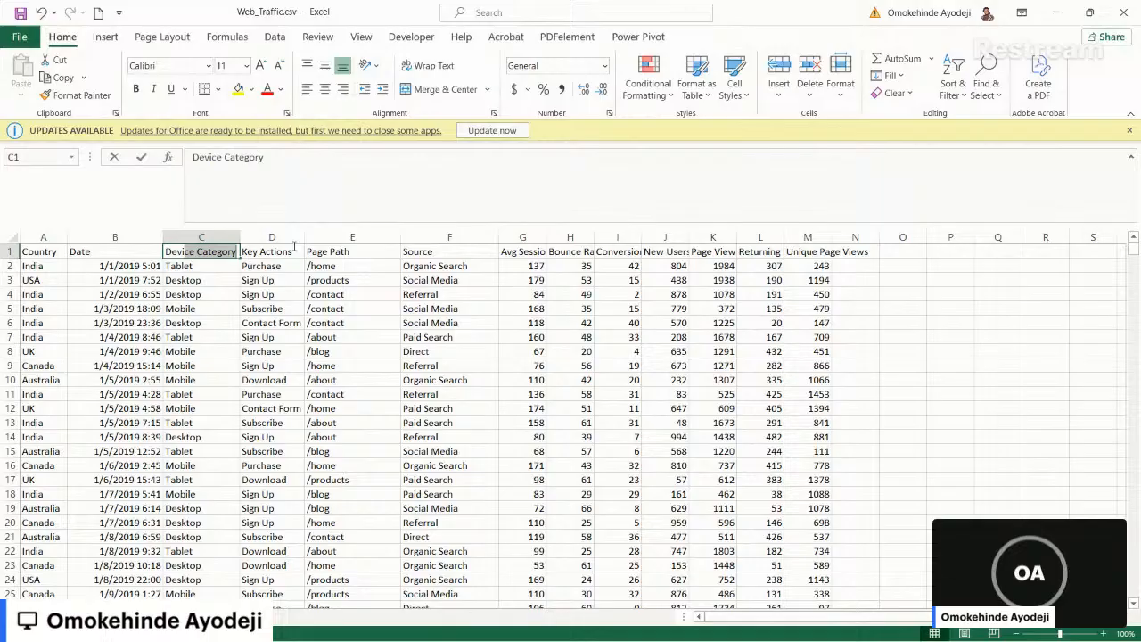
{"action": "left_click", "coordinate": [419, 252]}
{"action": "key", "text": "shift+Left"}
{"action": "key", "text": "shift+Left"}
{"action": "key", "text": "shift+Left"}
{"action": "key", "text": "shift+Left"}
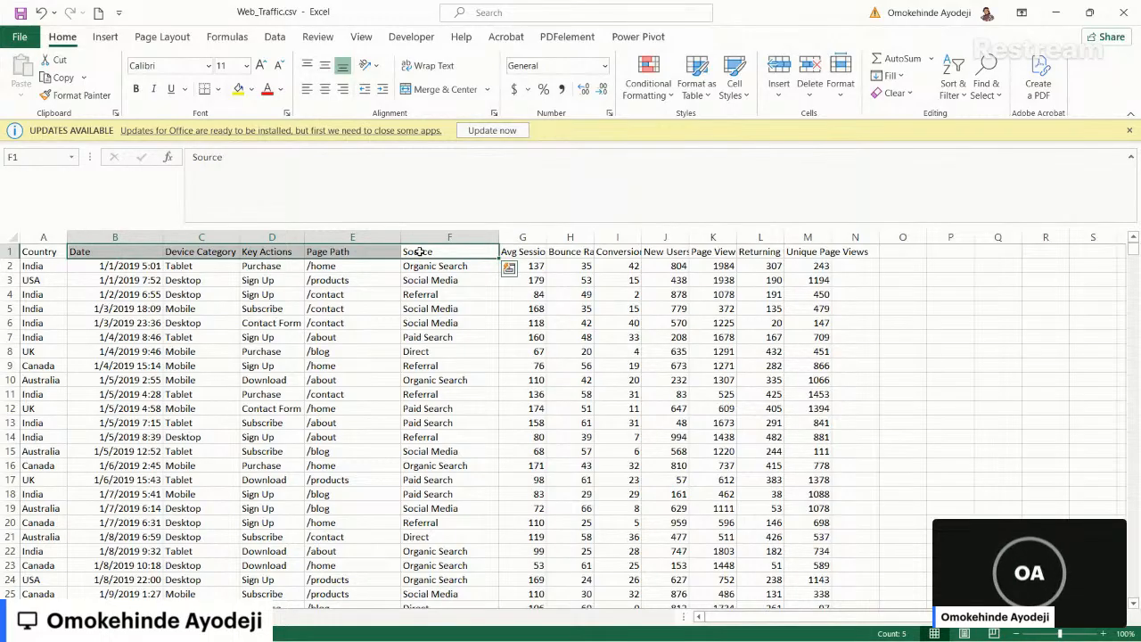
- Select the measure headers in row 1 from Avg Session Duration through Unique Page Views to review them
{"action": "left_click", "coordinate": [521, 251]}
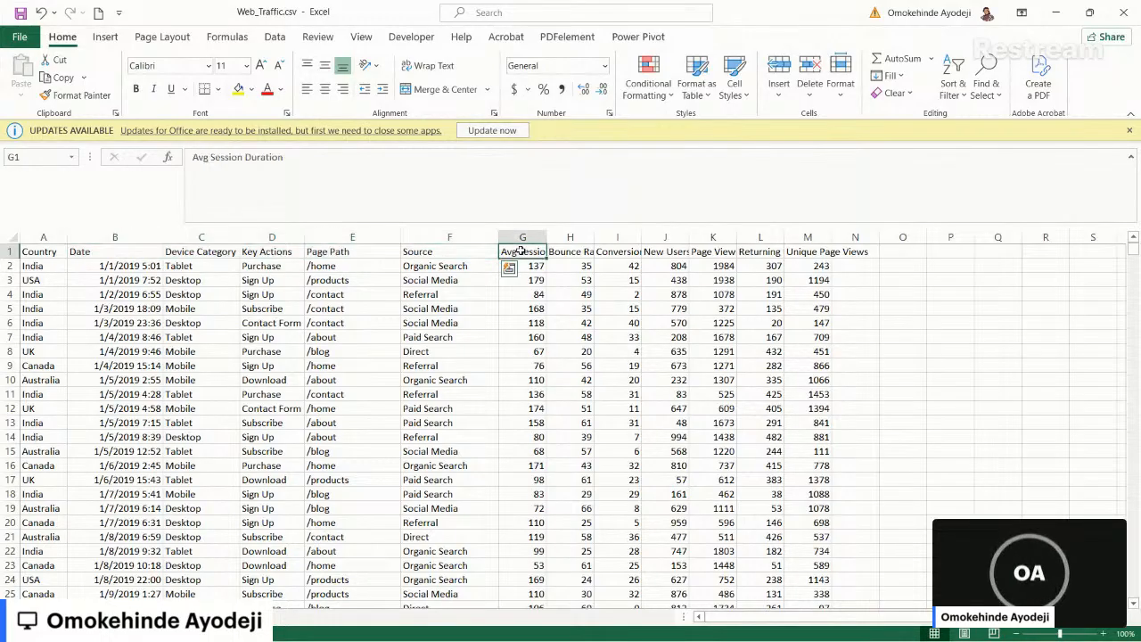
{"action": "key", "text": "shift+Right"}
{"action": "key", "text": "shift+Right"}
{"action": "key", "text": "shift+Right"}
{"action": "key", "text": "shift+Right"}
{"action": "key", "text": "shift+Right"}
{"action": "key", "text": "shift+Right"}
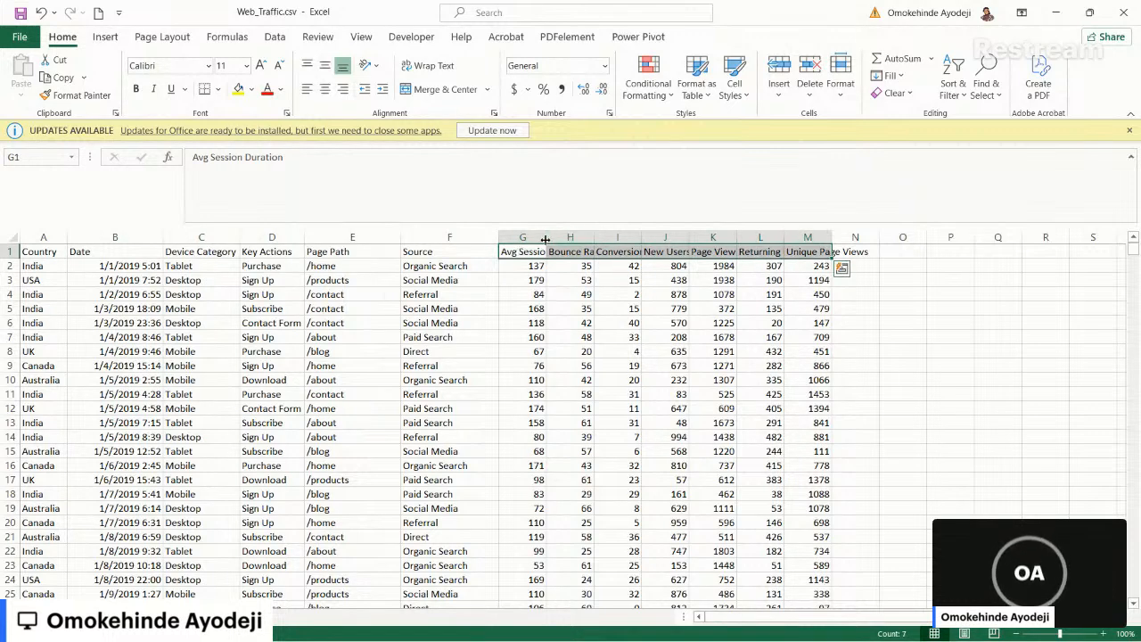
- Widen the measure columns from Avg Session Duration through Returning Users so their headers are fully readable
{"action": "double_click", "coordinate": [546, 237]}
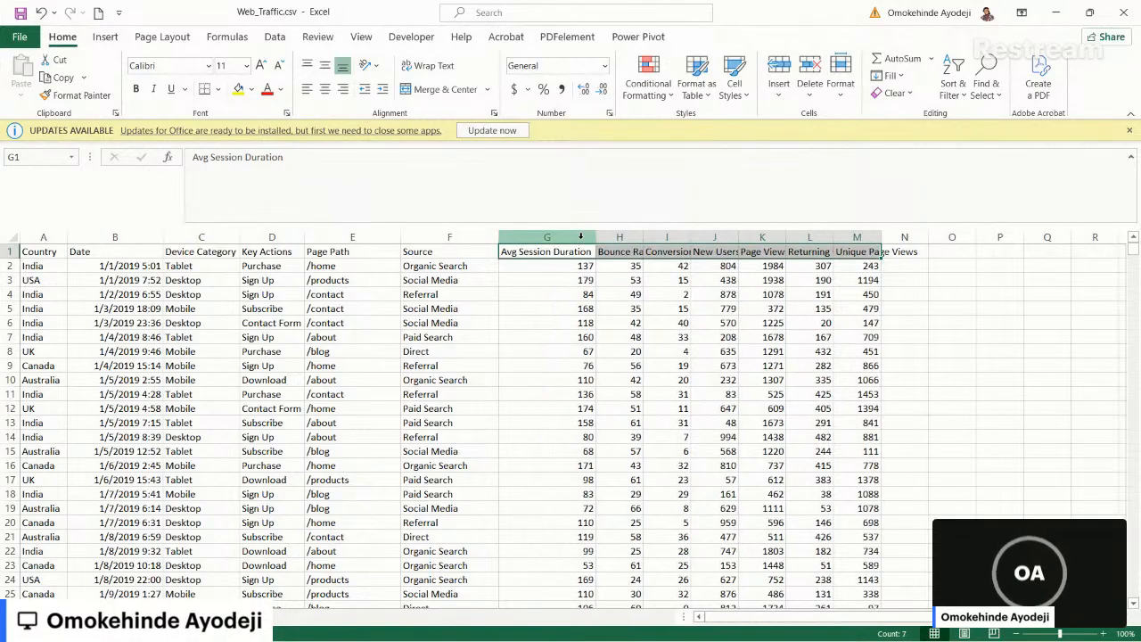
{"action": "left_click_drag", "start_coordinate": [643, 237], "coordinate": [1021, 234]}
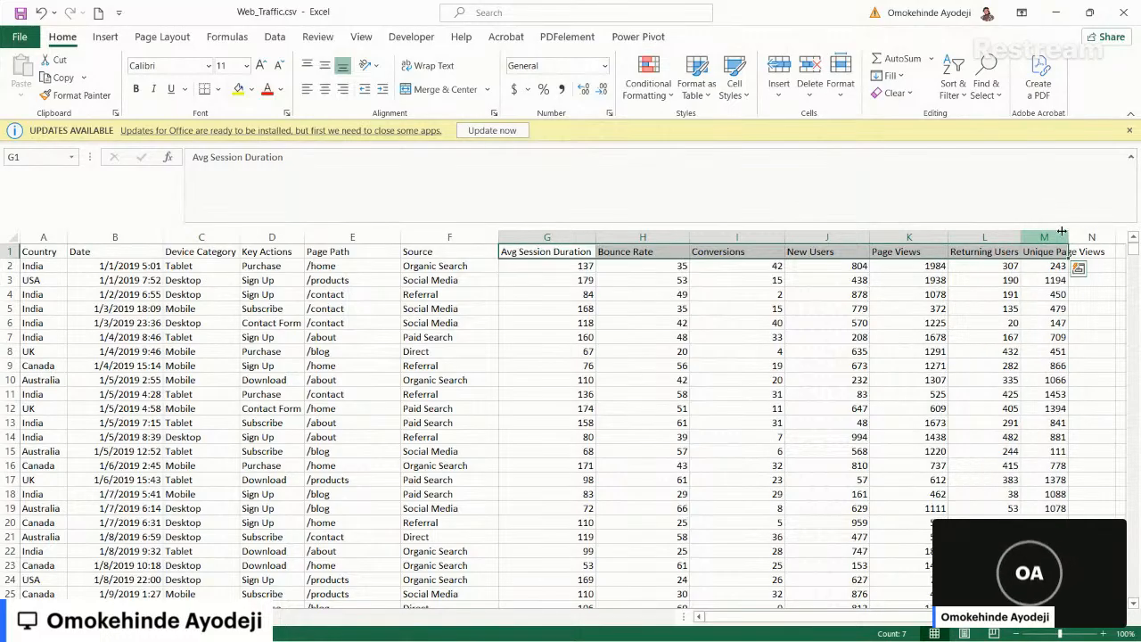
{"action": "left_click", "coordinate": [395, 326]}
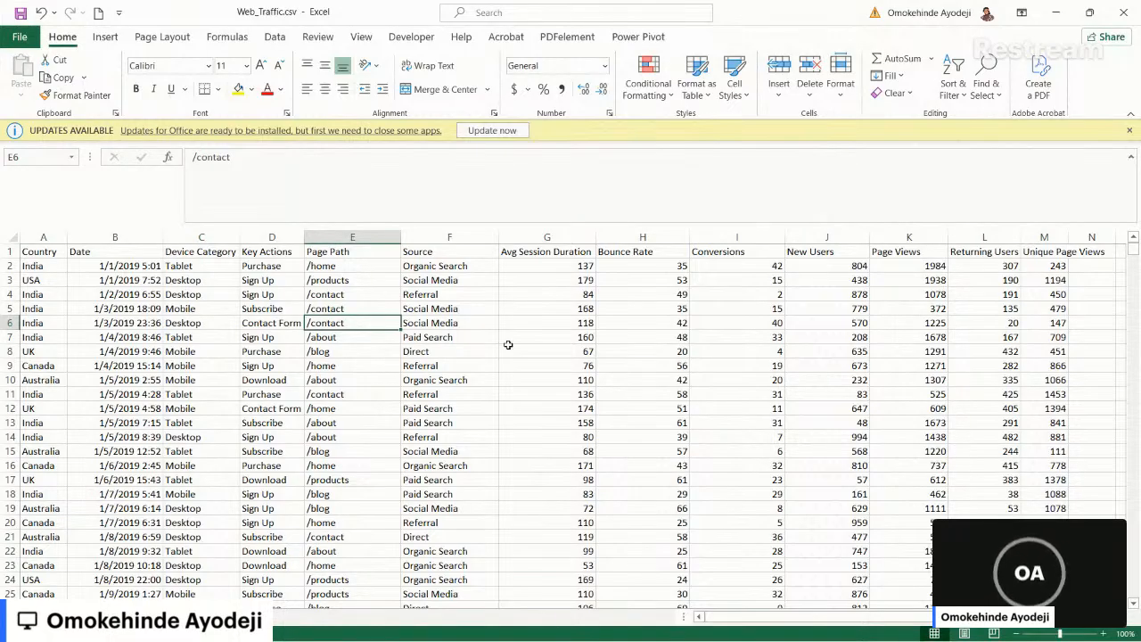
- Switch to Chrome and reload the public.tableau.com page
{"action": "key", "text": "alt+Tab"}
{"action": "key", "text": "alt+Tab"}
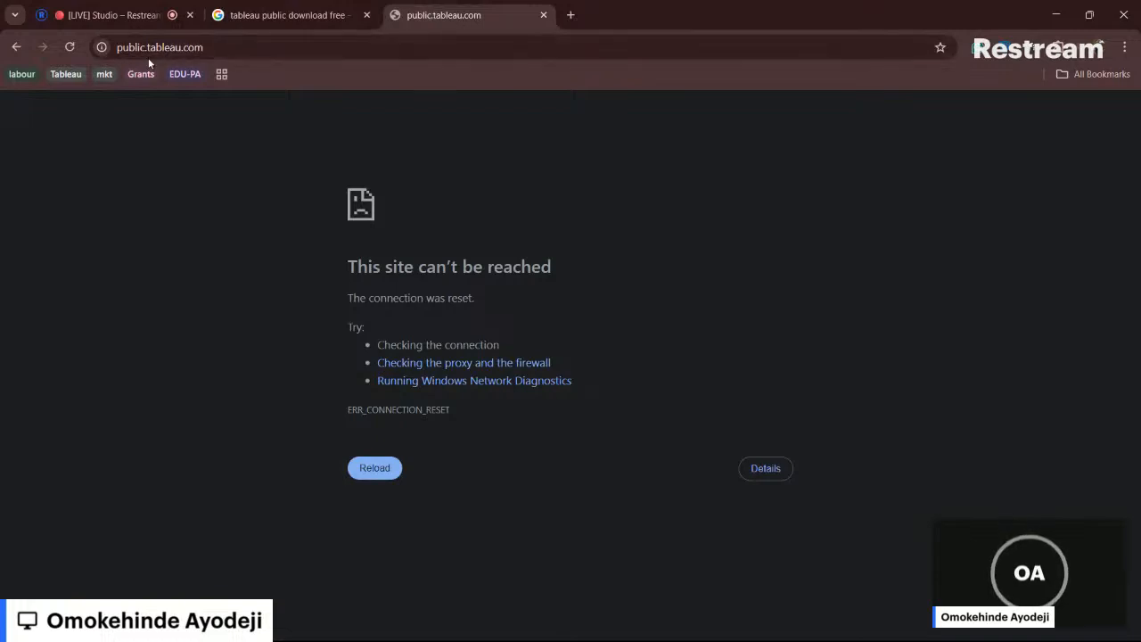
{"action": "left_click", "coordinate": [69, 47]}
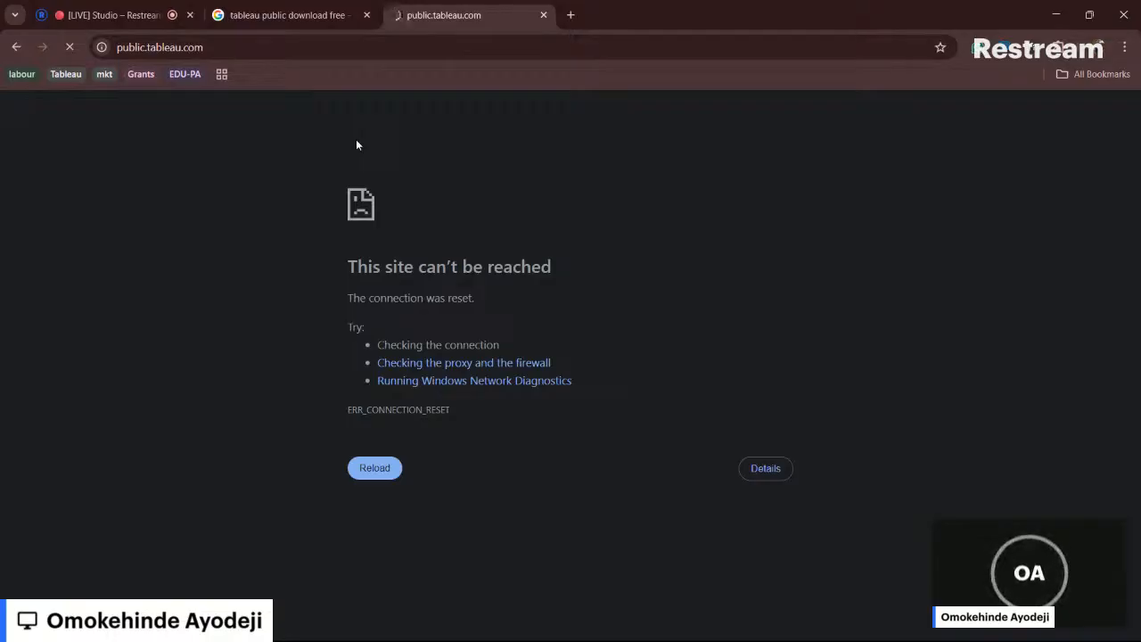
- Switch to File Explorer, open Symbols.docx from the Evergeen folder in Word and maximize its window
{"action": "key", "text": "alt+Tab"}
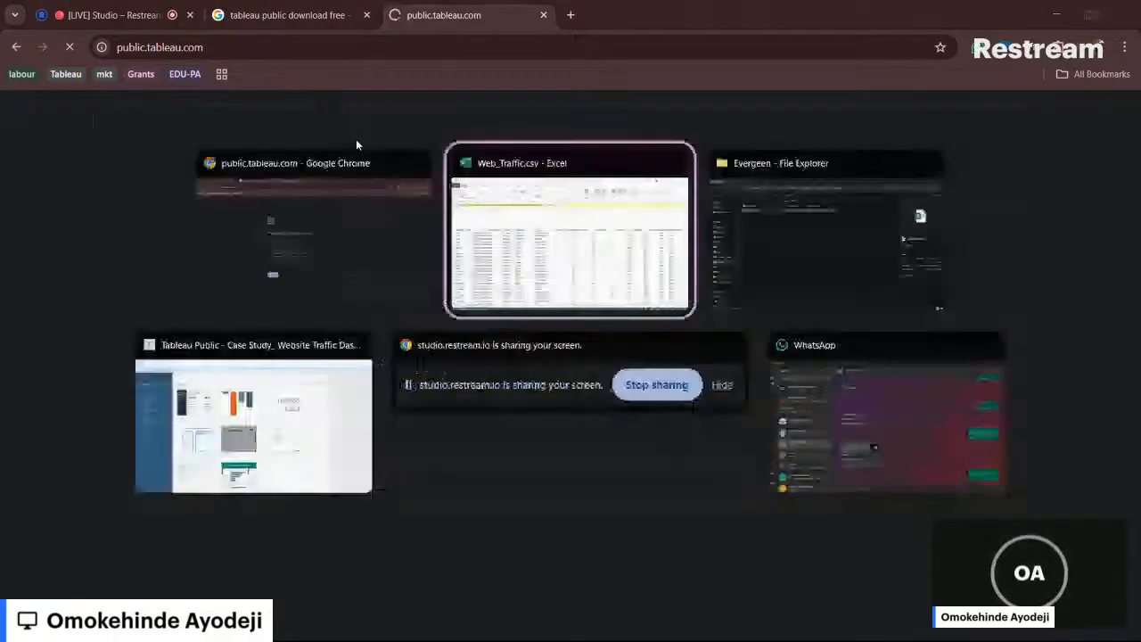
{"action": "key", "text": "alt+Tab"}
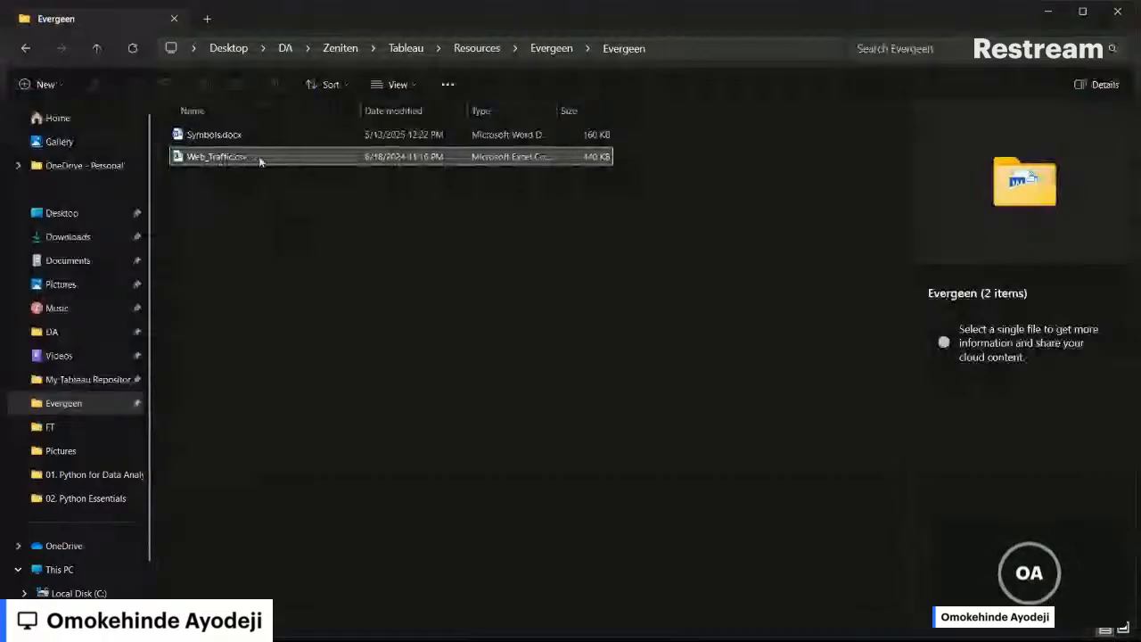
{"action": "left_click", "coordinate": [222, 139]}
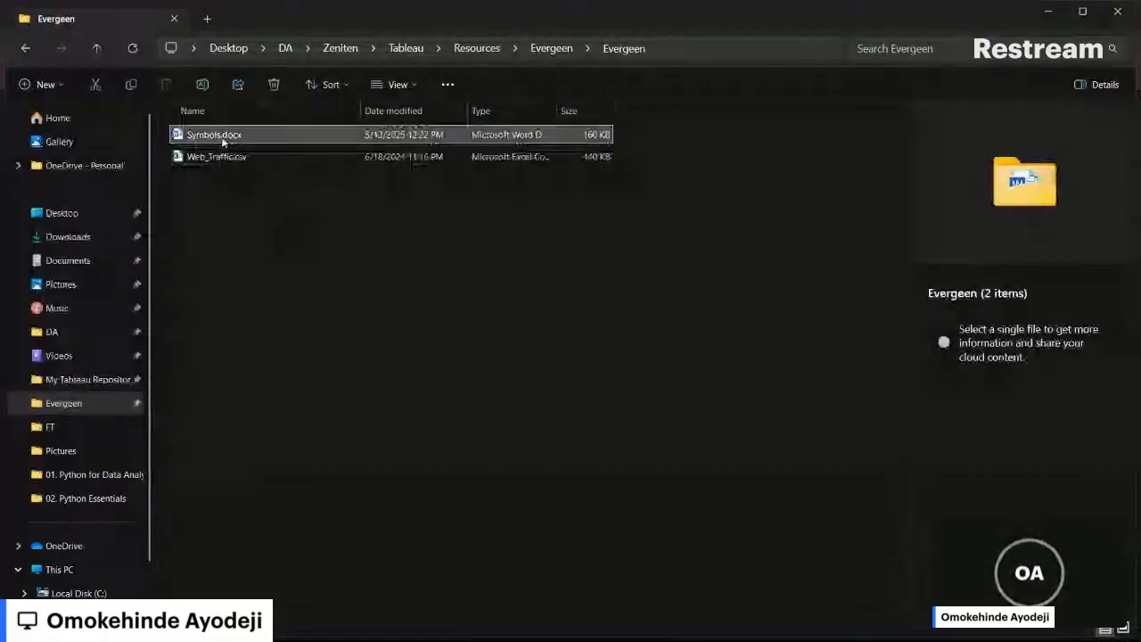
{"action": "double_click", "coordinate": [222, 135]}
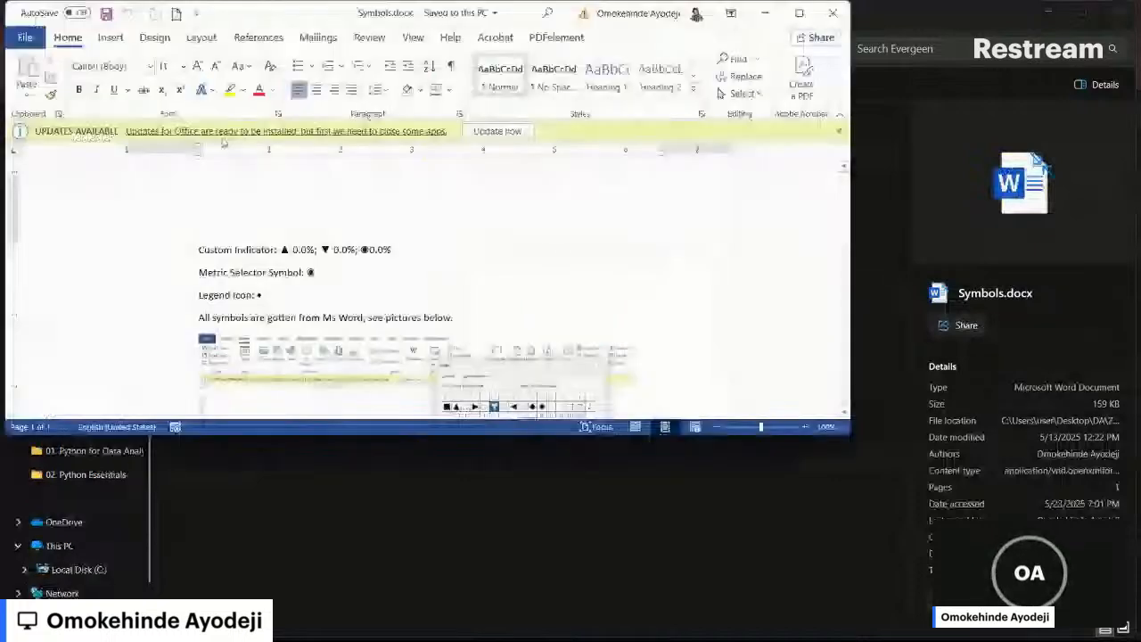
{"action": "left_click", "coordinate": [799, 12]}
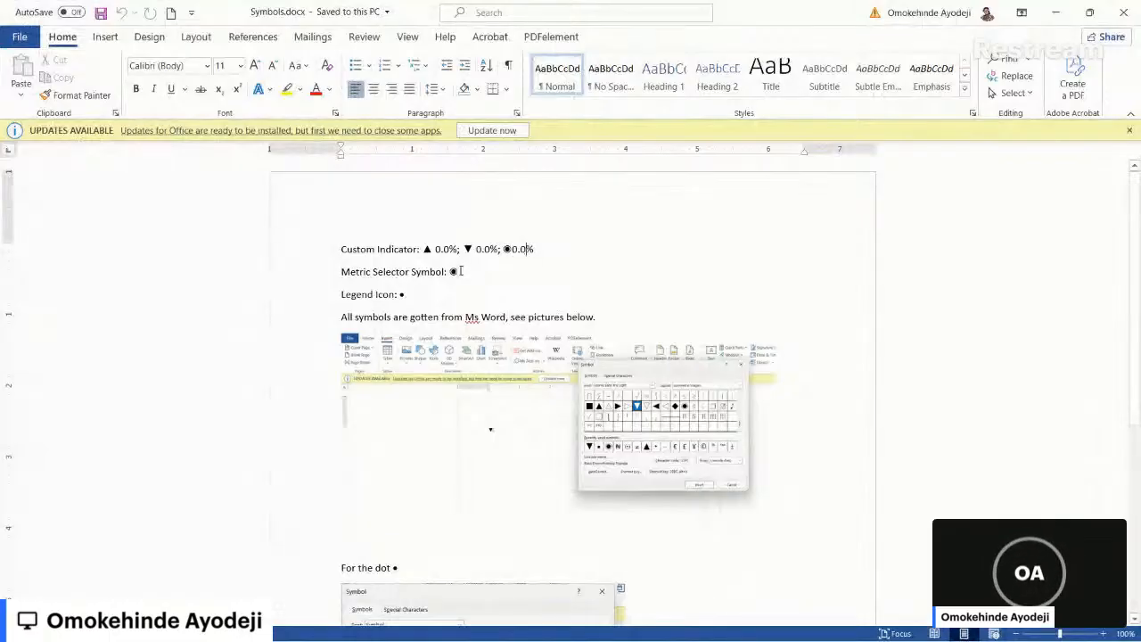
- Review the custom indicator, metric selector and legend icon symbols and the Symbol dialog pictures in the document
{"action": "left_click_drag", "start_coordinate": [461, 271], "coordinate": [450, 272]}
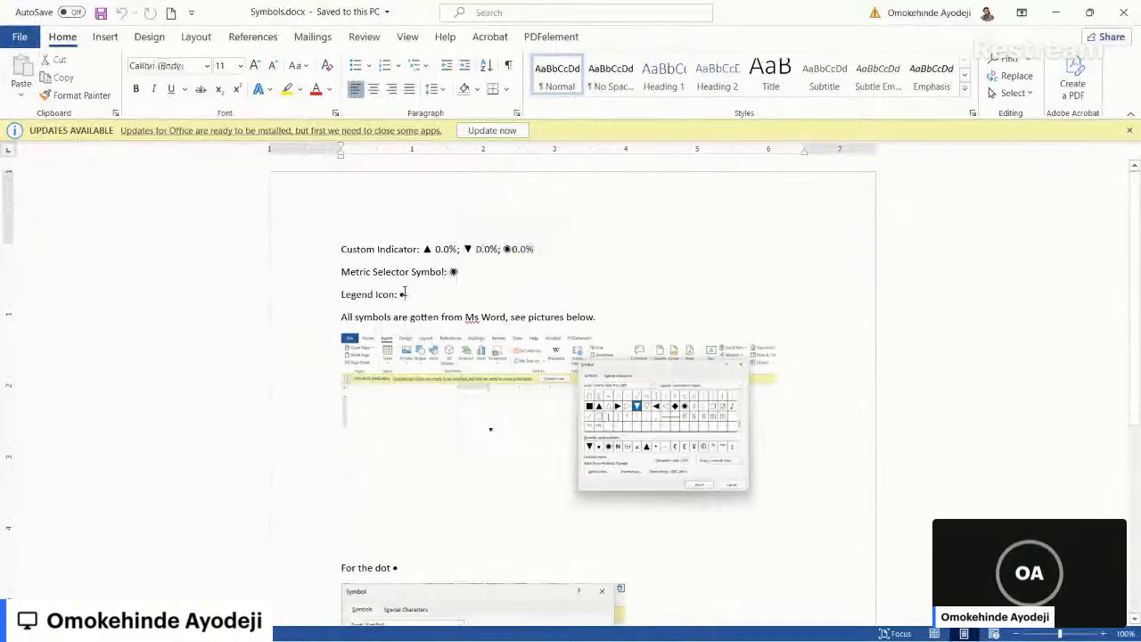
{"action": "left_click_drag", "start_coordinate": [407, 294], "coordinate": [399, 295]}
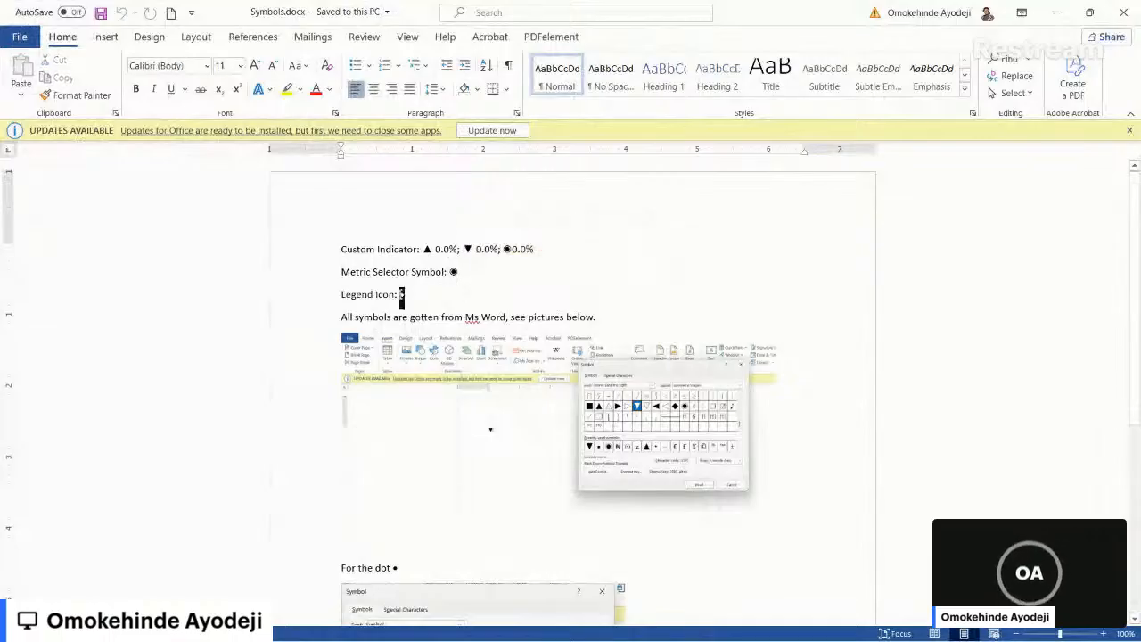
{"action": "left_click", "coordinate": [420, 295]}
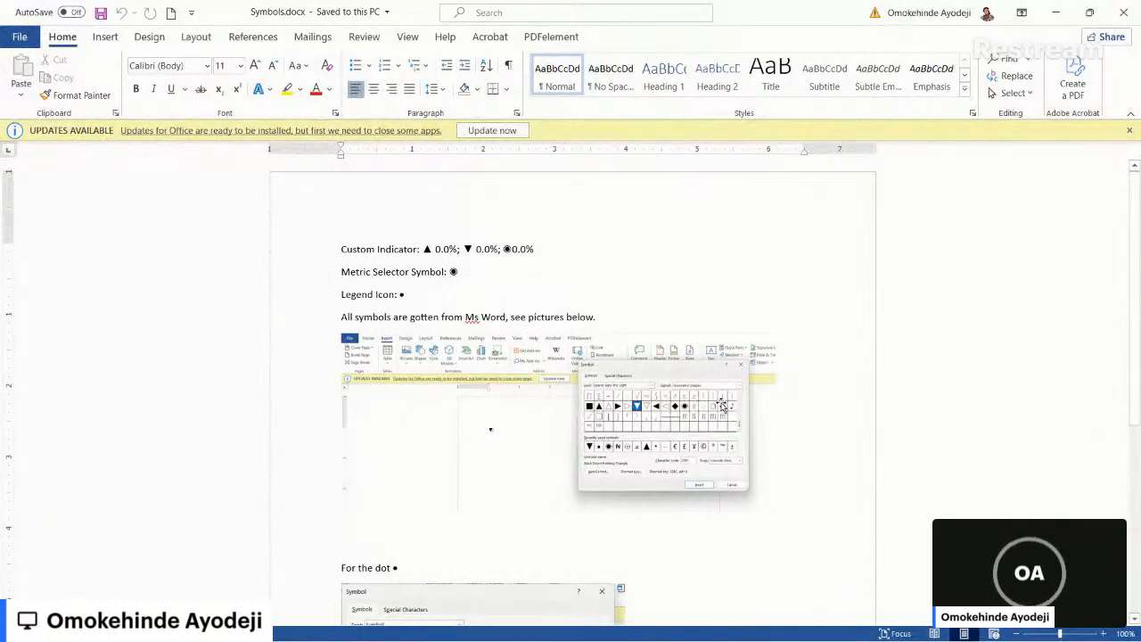
{"action": "scroll", "coordinate": [721, 406], "scroll_direction": "down", "scroll_amount": 5}
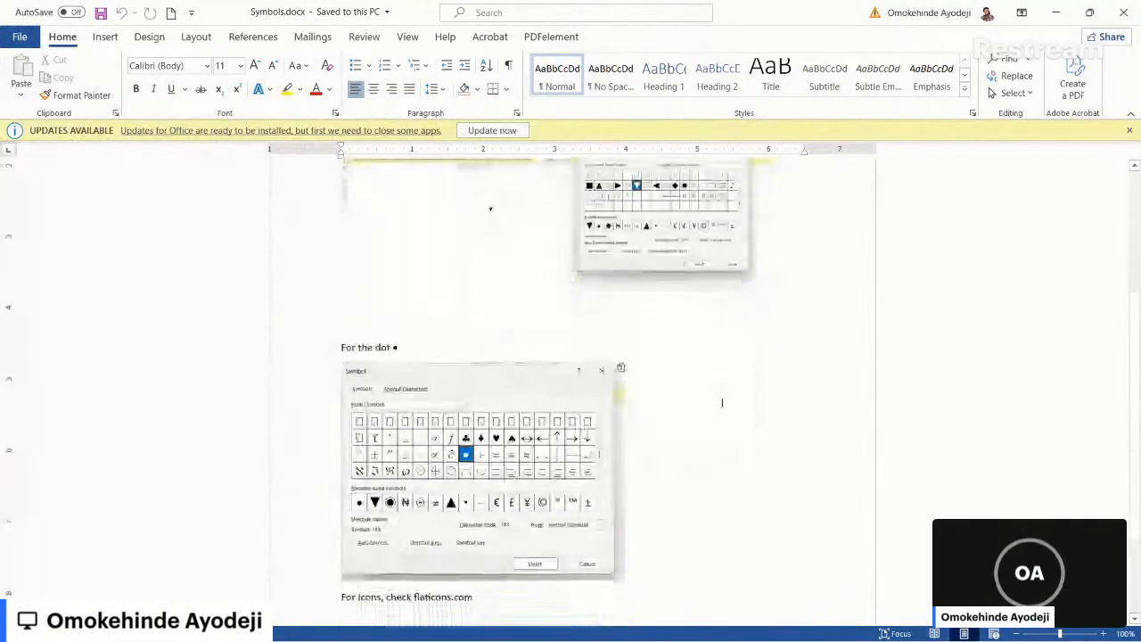
{"action": "scroll", "coordinate": [722, 402], "scroll_direction": "up", "scroll_amount": 2}
{"action": "scroll", "coordinate": [722, 403], "scroll_direction": "down", "scroll_amount": 5}
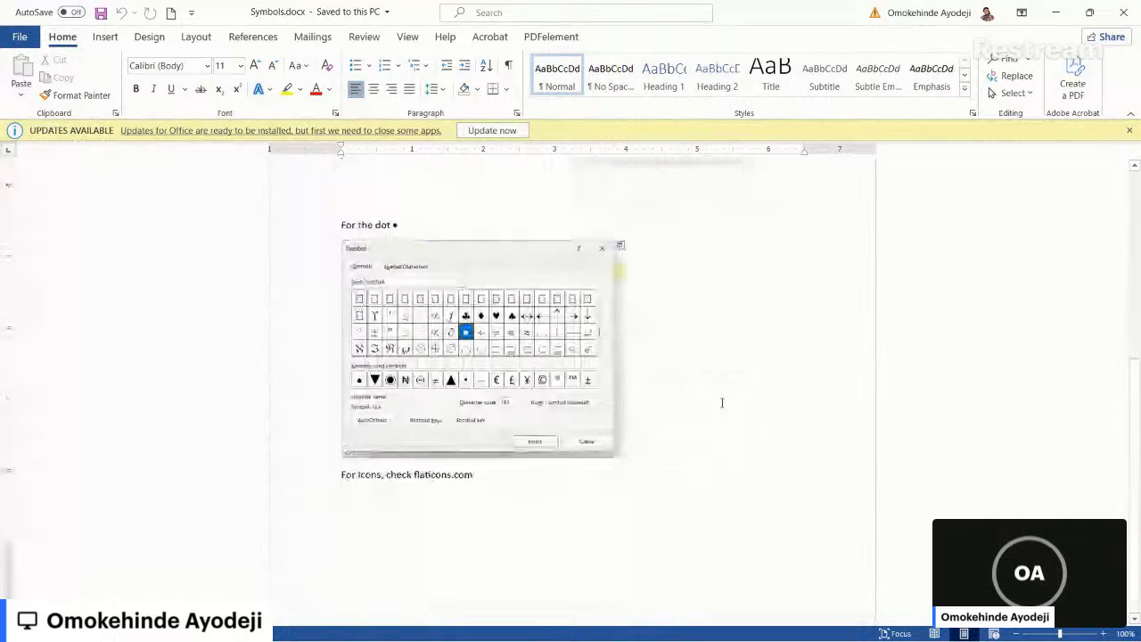
{"action": "scroll", "coordinate": [722, 402], "scroll_direction": "up", "scroll_amount": 3}
{"action": "scroll", "coordinate": [713, 262], "scroll_direction": "up", "scroll_amount": 1}
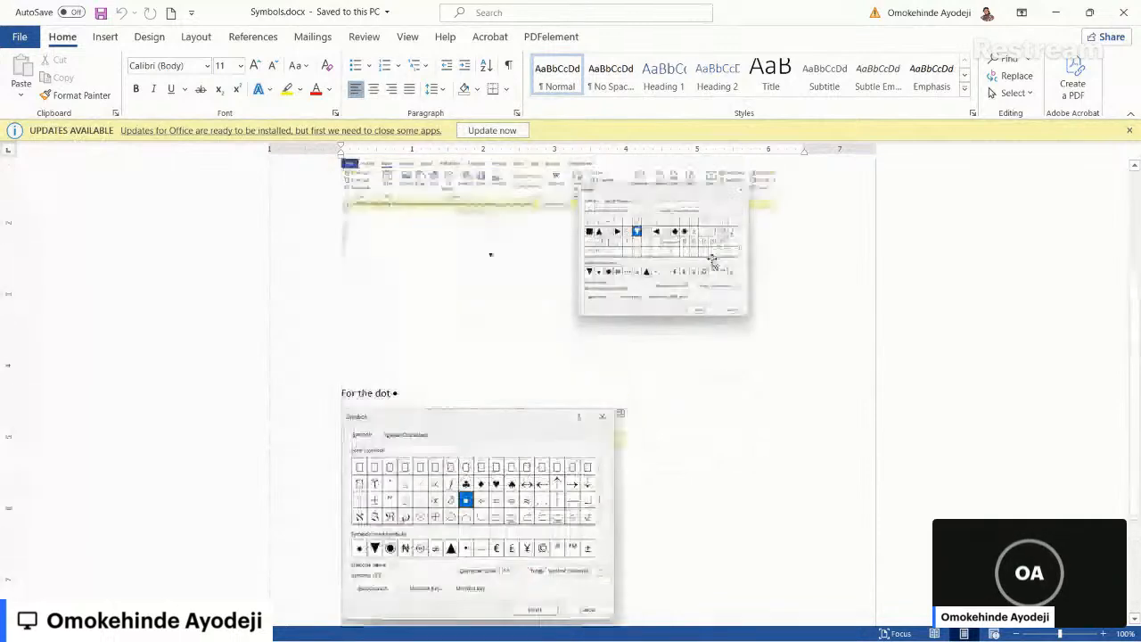
{"action": "scroll", "coordinate": [713, 262], "scroll_direction": "up", "scroll_amount": 1}
{"action": "scroll", "coordinate": [712, 262], "scroll_direction": "up", "scroll_amount": 1}
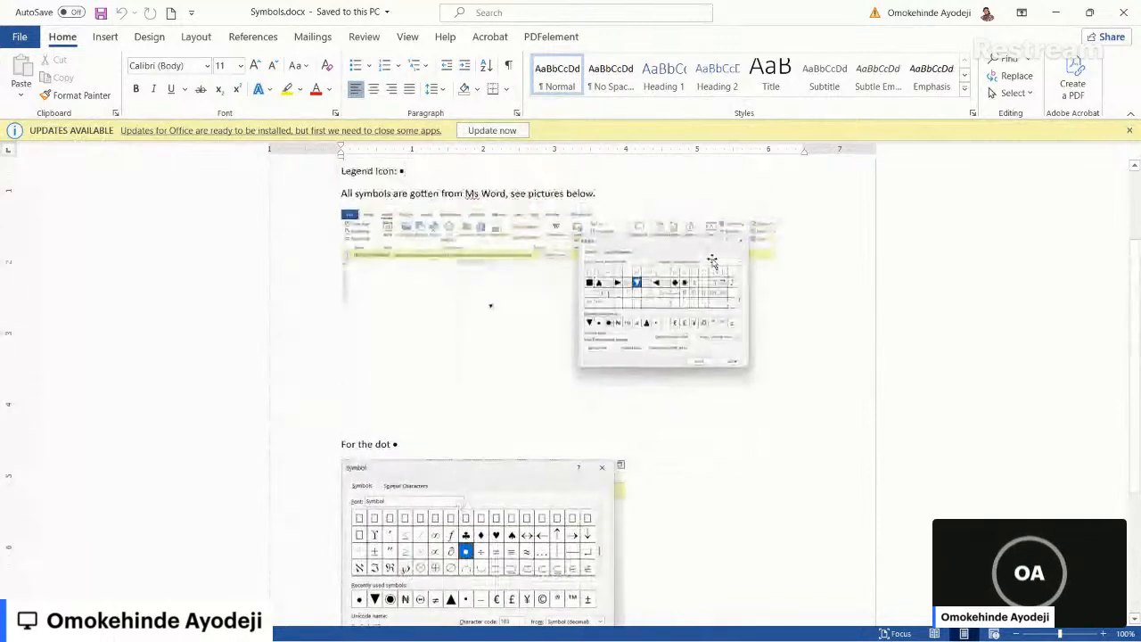
- Check the Tableau Public start page, then return to Chrome and try loading public.tableau.com again
{"action": "key", "text": "alt+Tab"}
{"action": "key", "text": "Tab"}
{"action": "key", "text": "Tab"}
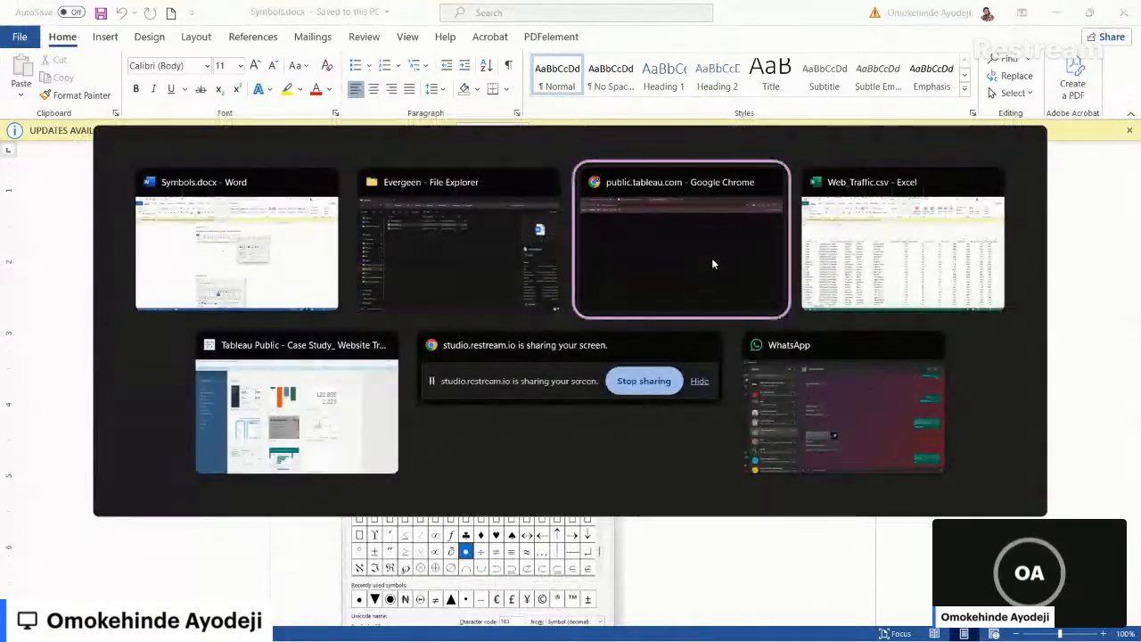
{"action": "key", "text": "alt+Tab"}
{"action": "key", "text": "Tab"}
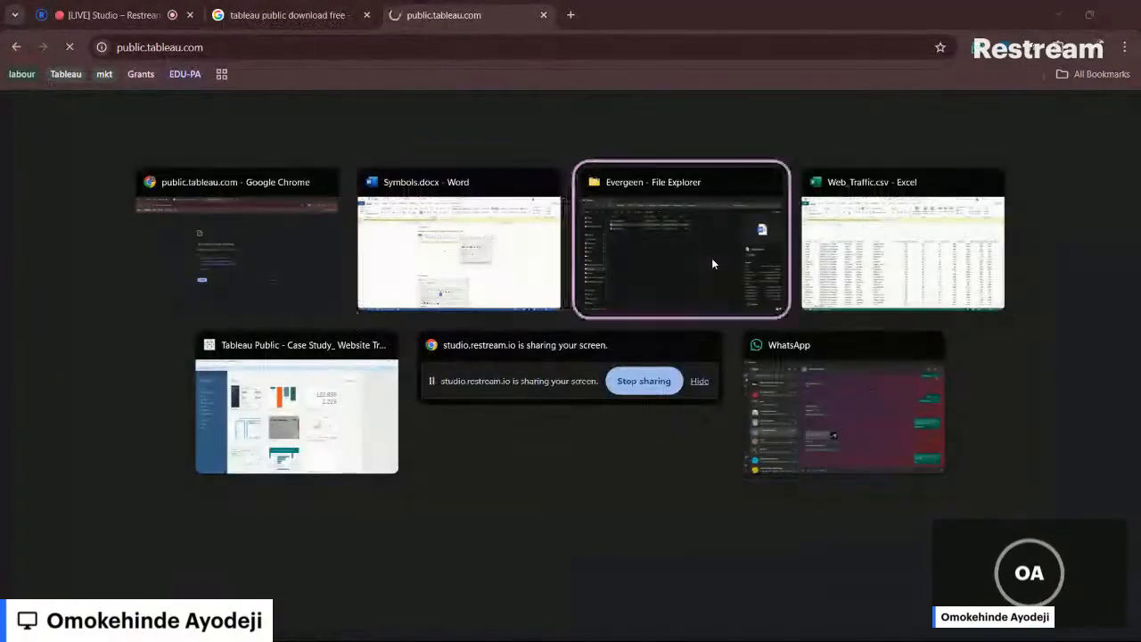
{"action": "key", "text": "Tab"}
{"action": "key", "text": "Tab"}
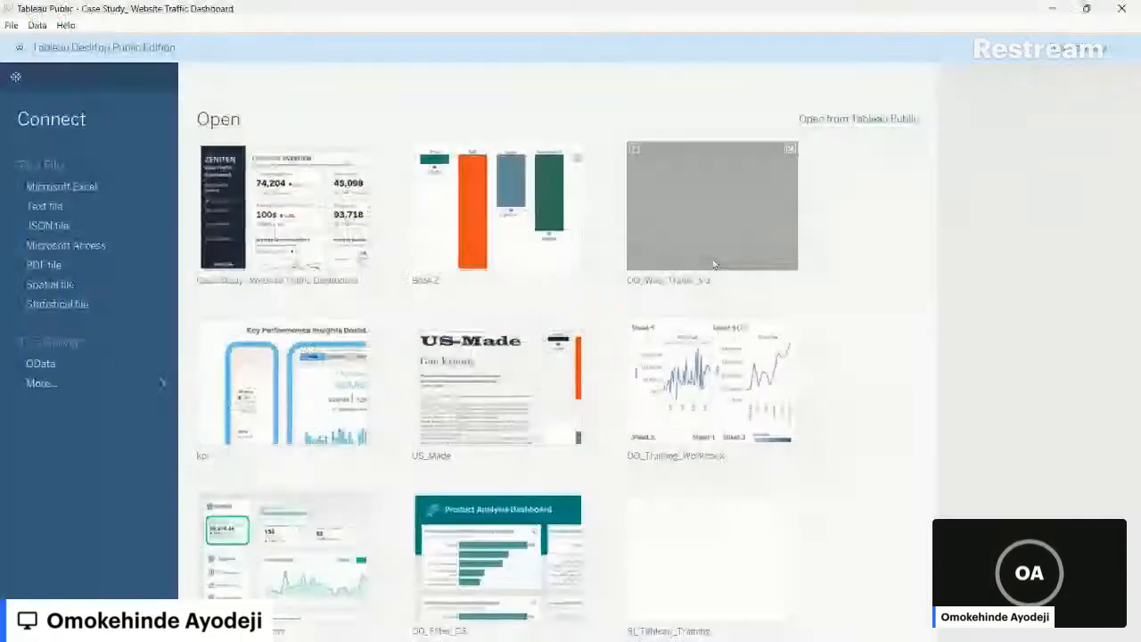
{"action": "key", "text": "alt+Tab"}
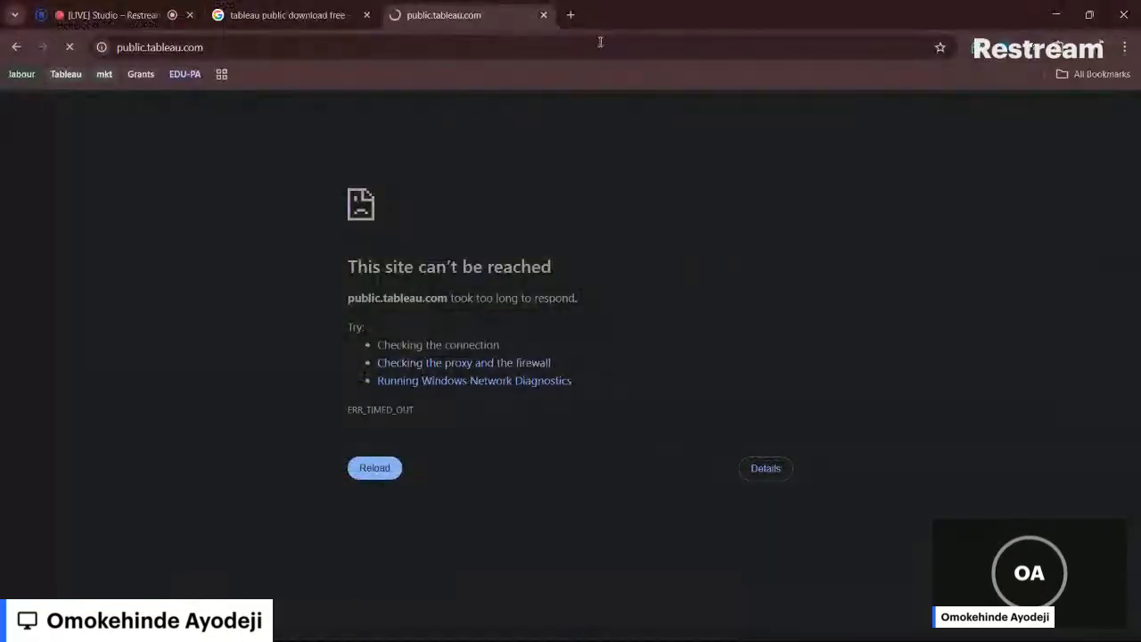
{"action": "left_click", "coordinate": [70, 47]}
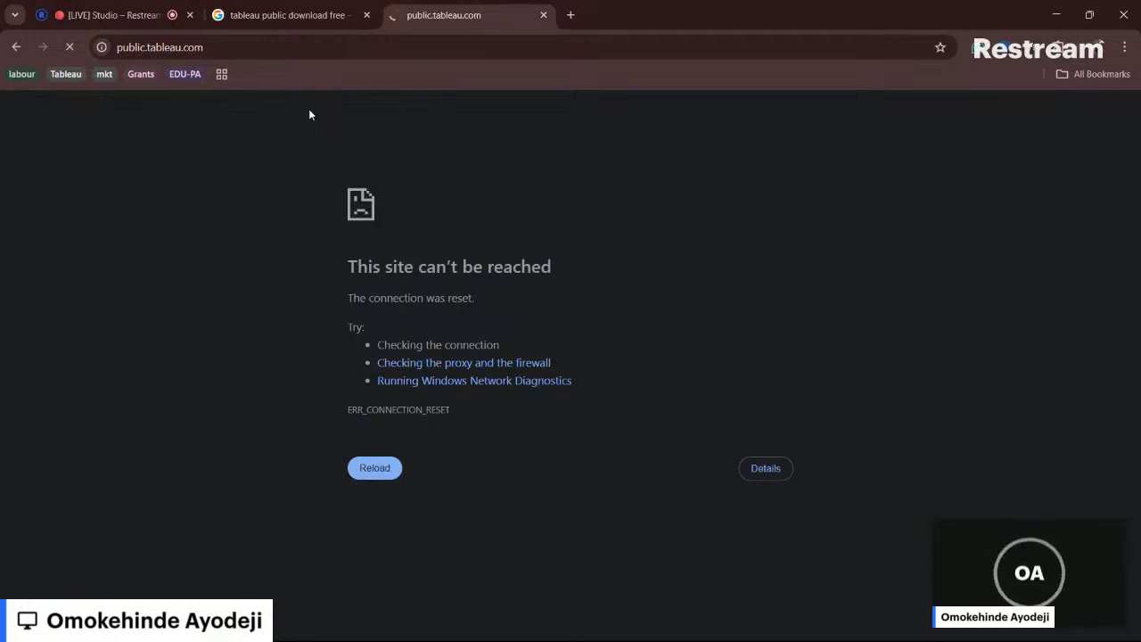
- Switch to Tableau Public, create a new workbook and bring its window up maximized
{"action": "key", "text": "alt+Tab"}
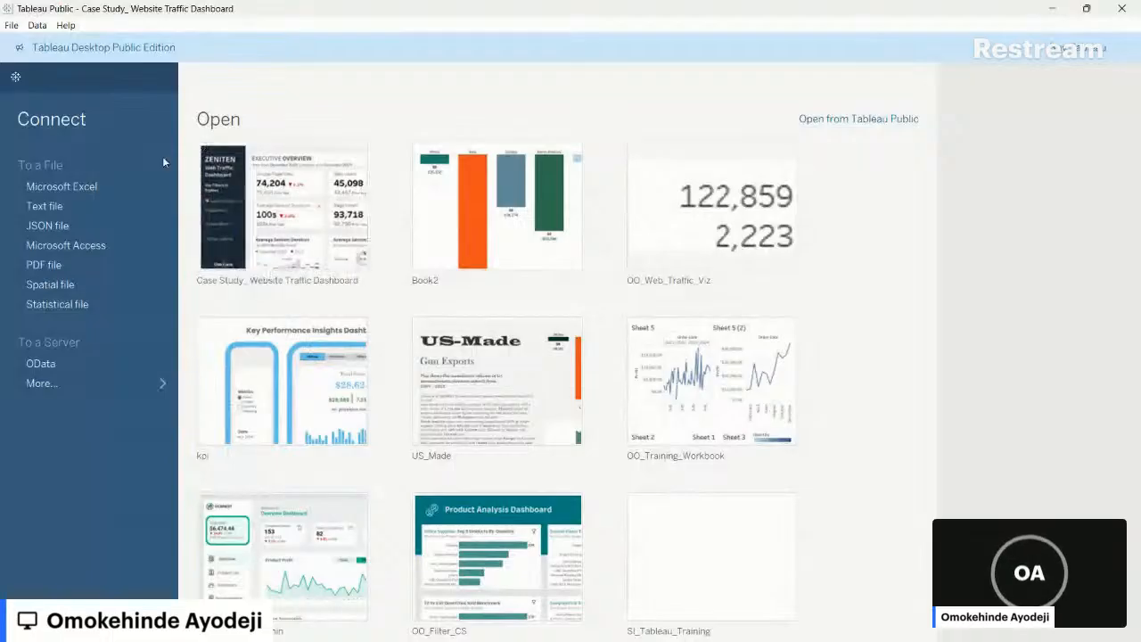
{"action": "left_click", "coordinate": [11, 26]}
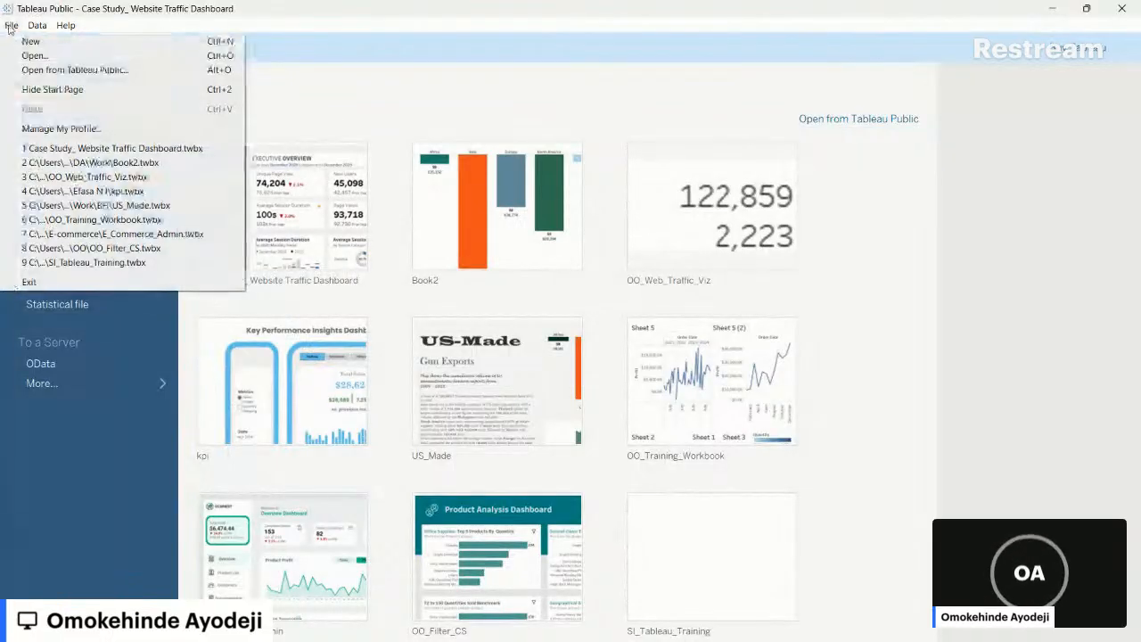
{"action": "left_click", "coordinate": [29, 42]}
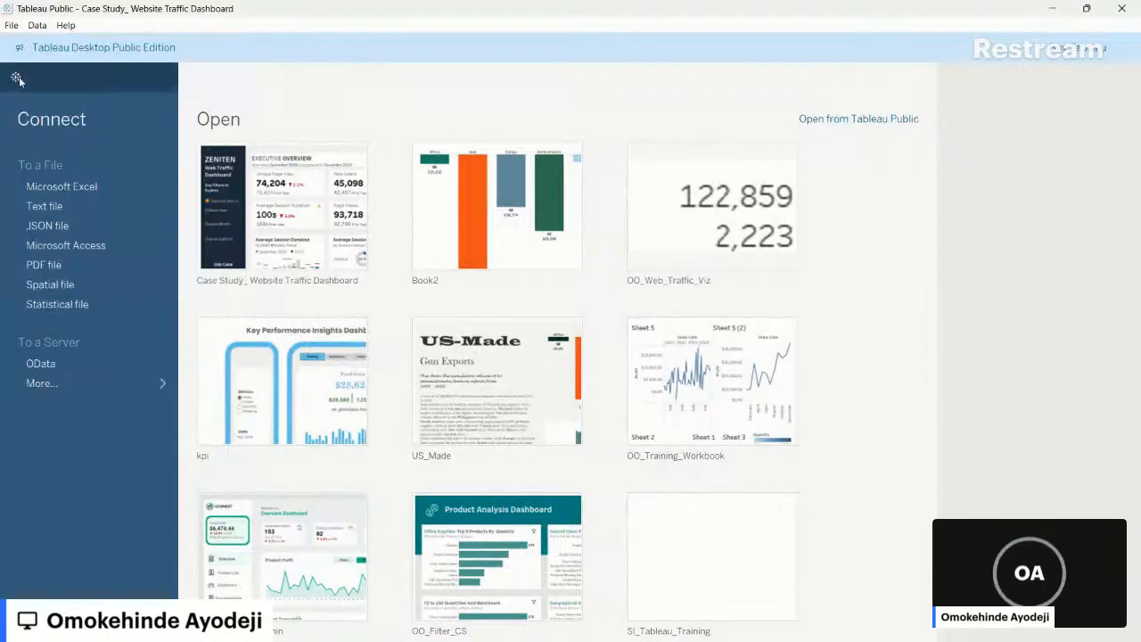
{"action": "left_click", "coordinate": [15, 77]}
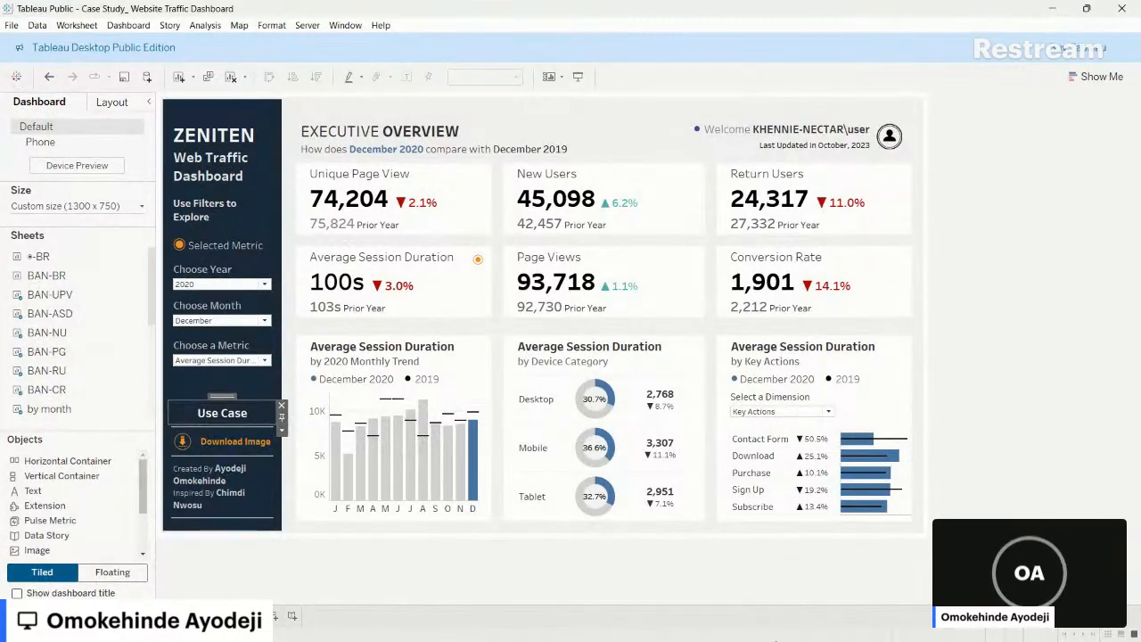
{"action": "mouse_move", "coordinate": [767, 624]}
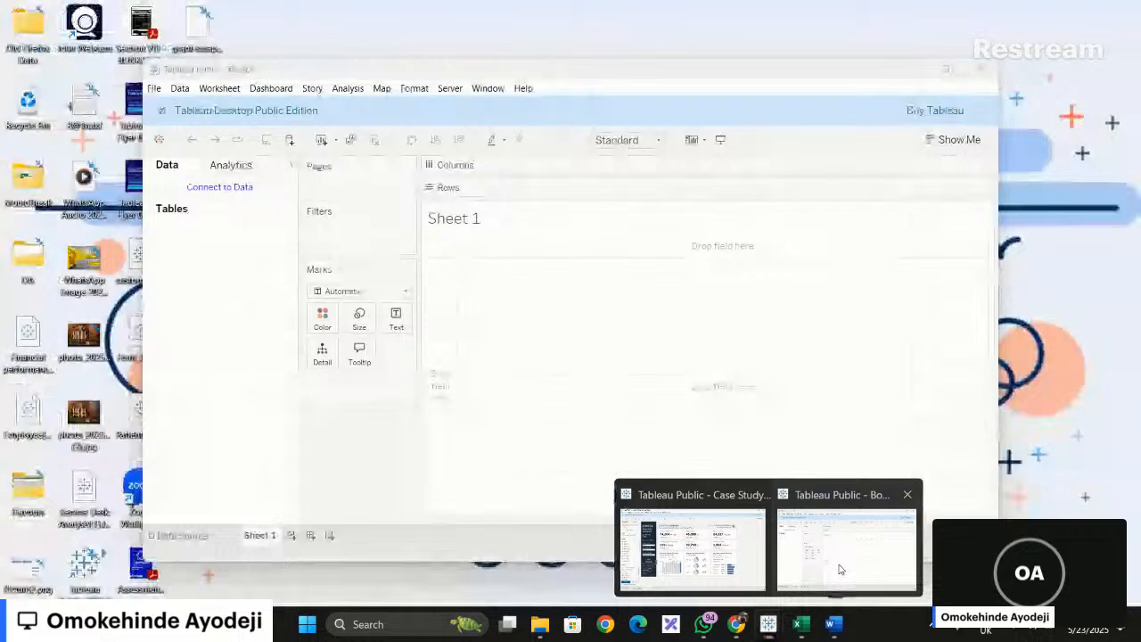
{"action": "left_click", "coordinate": [846, 557]}
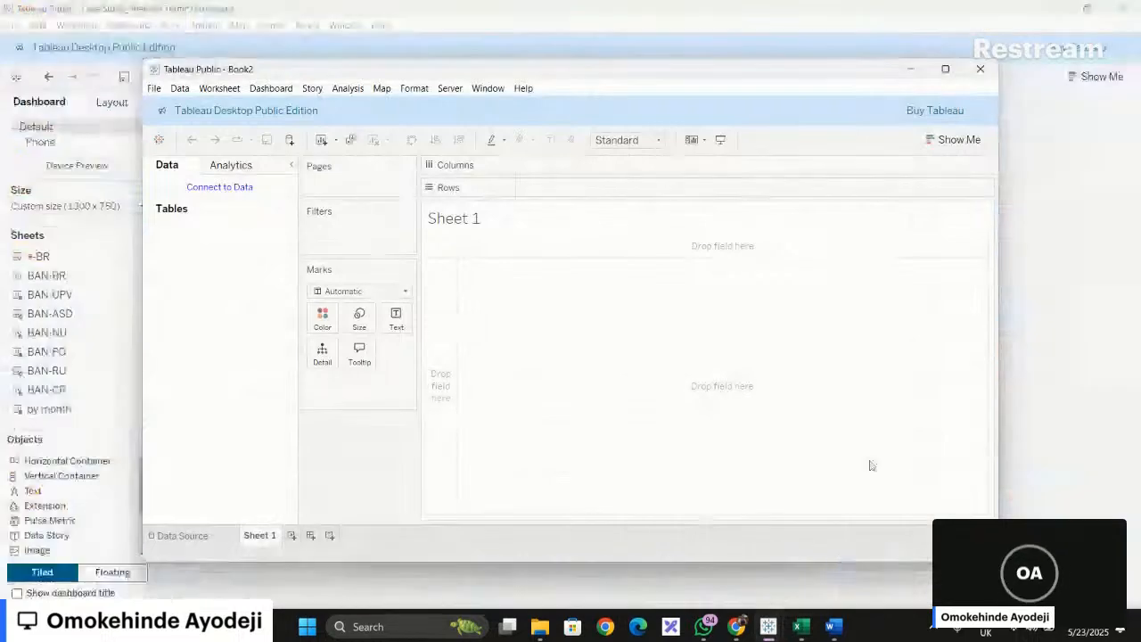
{"action": "left_click", "coordinate": [945, 68]}
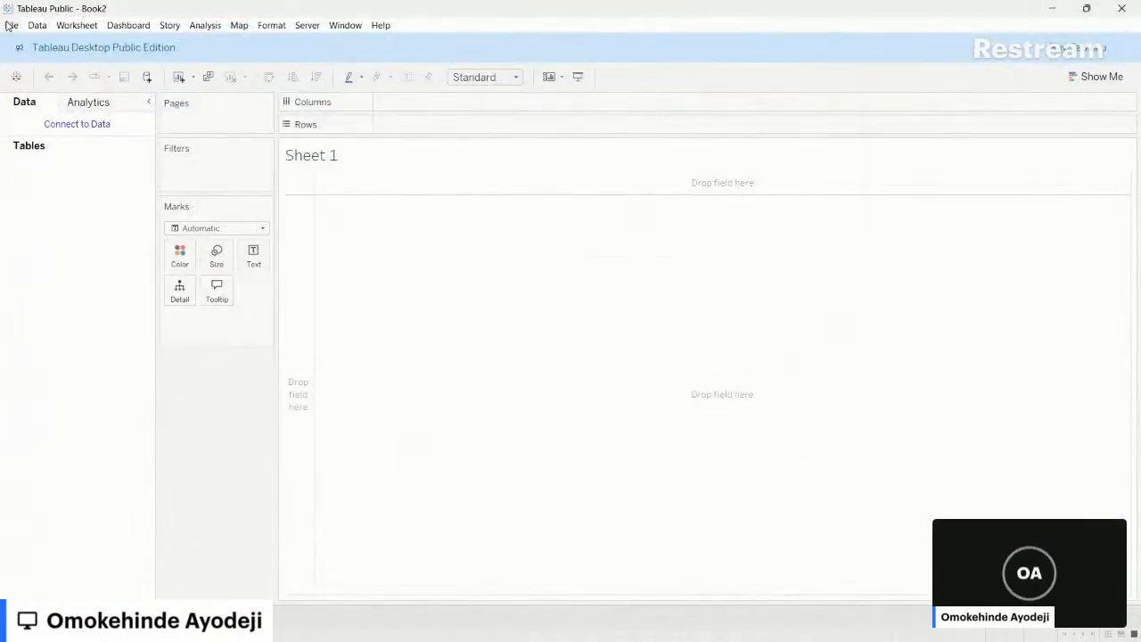
- Look over the Connect to Data options for files, servers and saved sources, and close them without choosing one
{"action": "left_click", "coordinate": [9, 25]}
{"action": "left_click", "coordinate": [435, 203]}
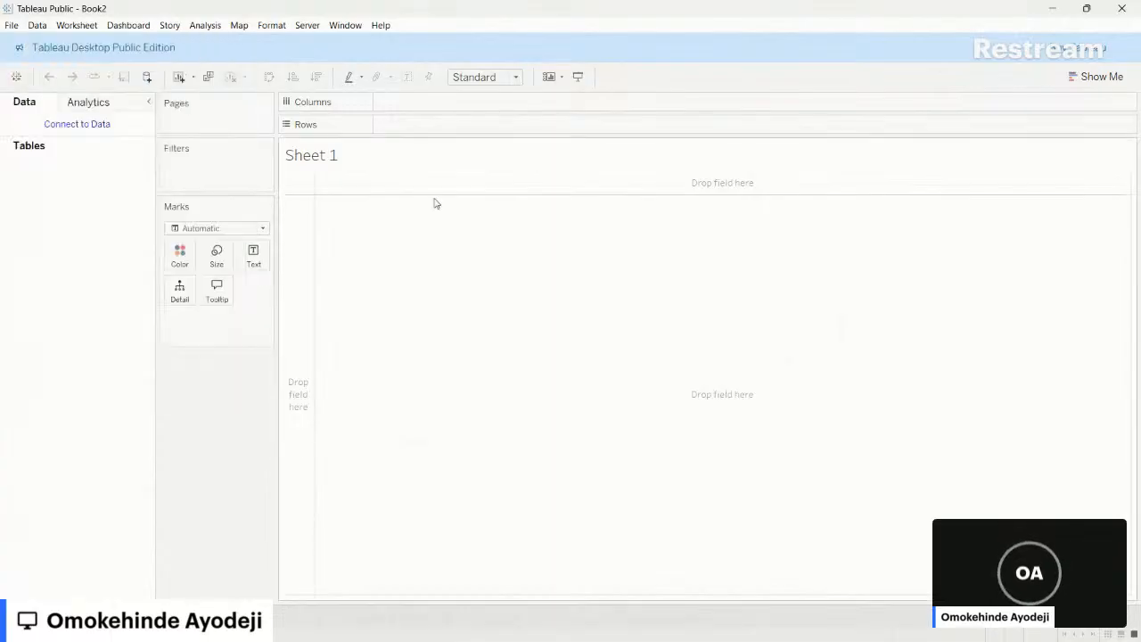
{"action": "left_click", "coordinate": [76, 128]}
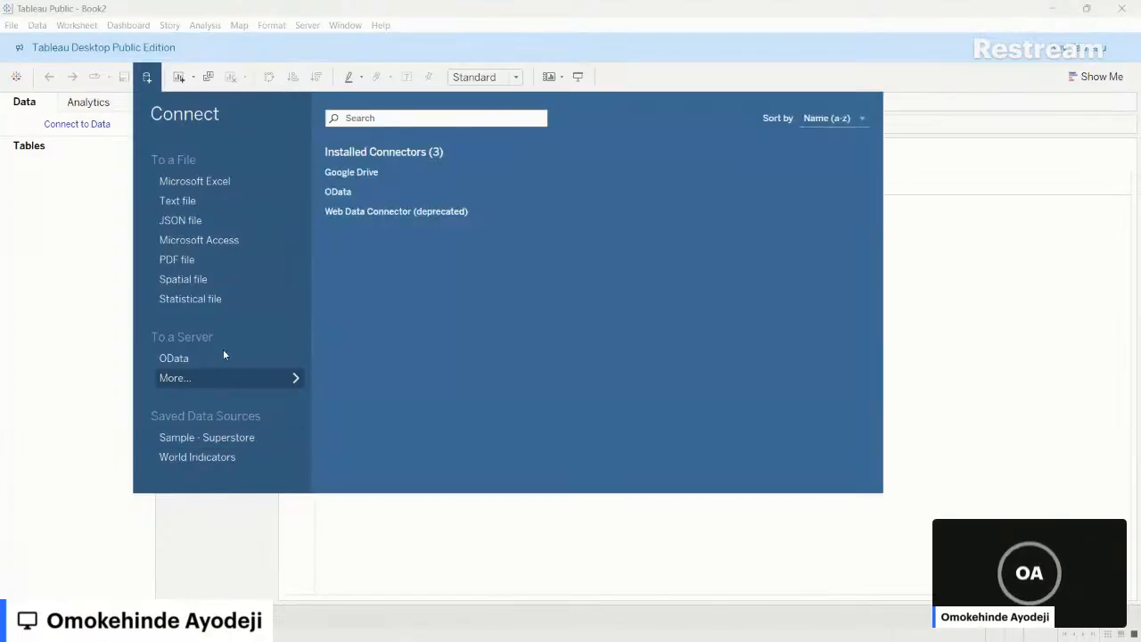
{"action": "left_click", "coordinate": [972, 195]}
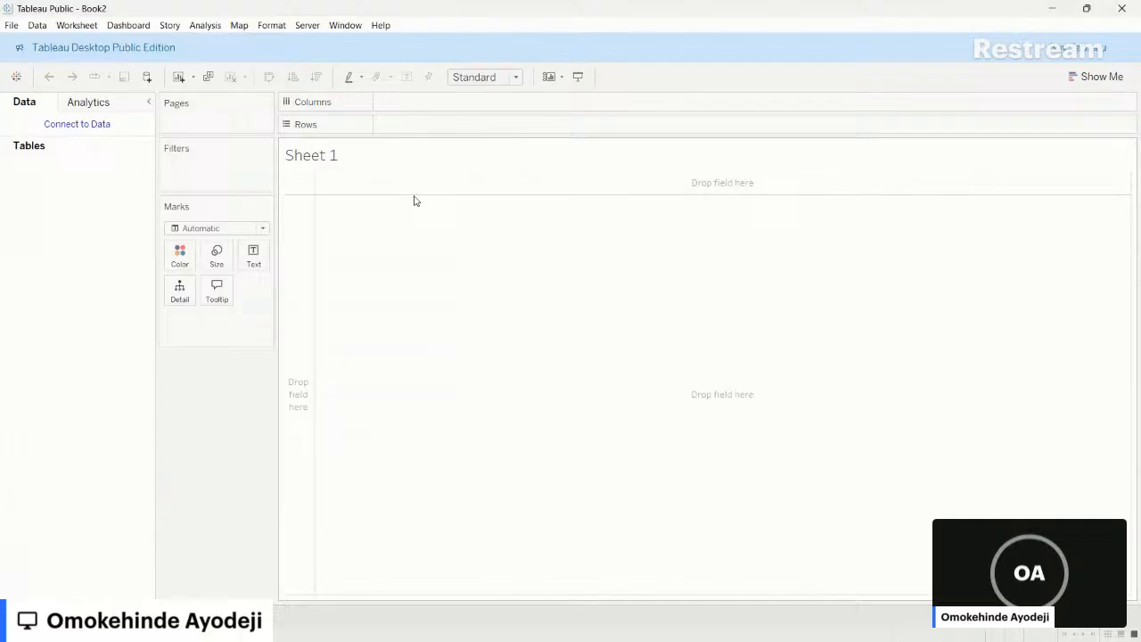
- Open Web_Traffic.csv from the inner Evergeen folder as the workbook's data source
{"action": "left_click", "coordinate": [12, 25]}
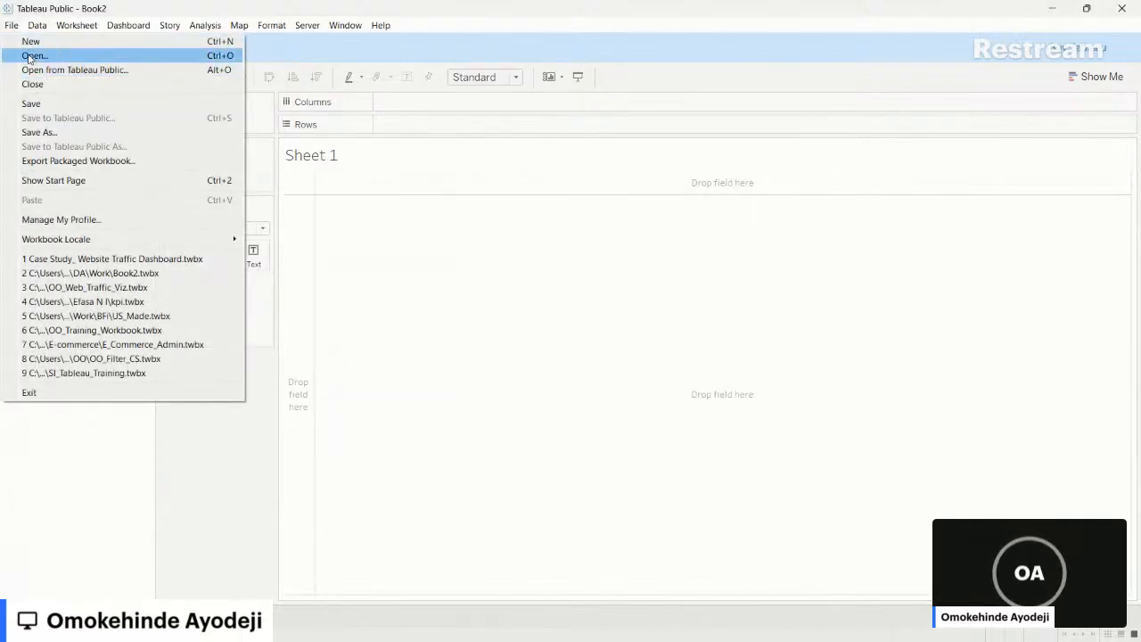
{"action": "left_click", "coordinate": [33, 55]}
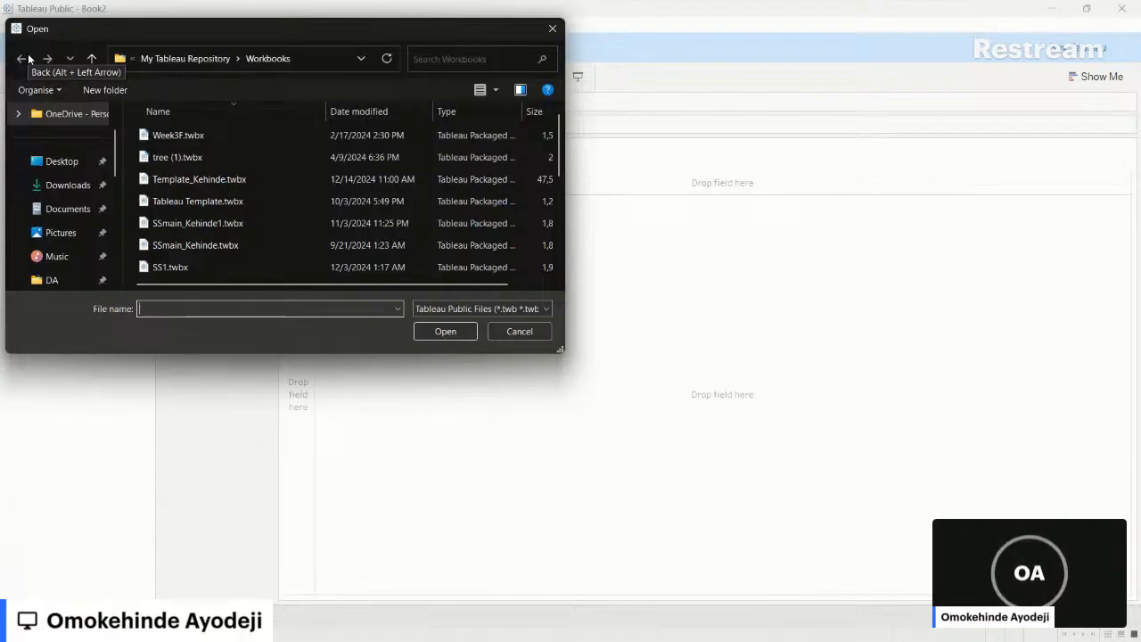
{"action": "left_click", "coordinate": [553, 309]}
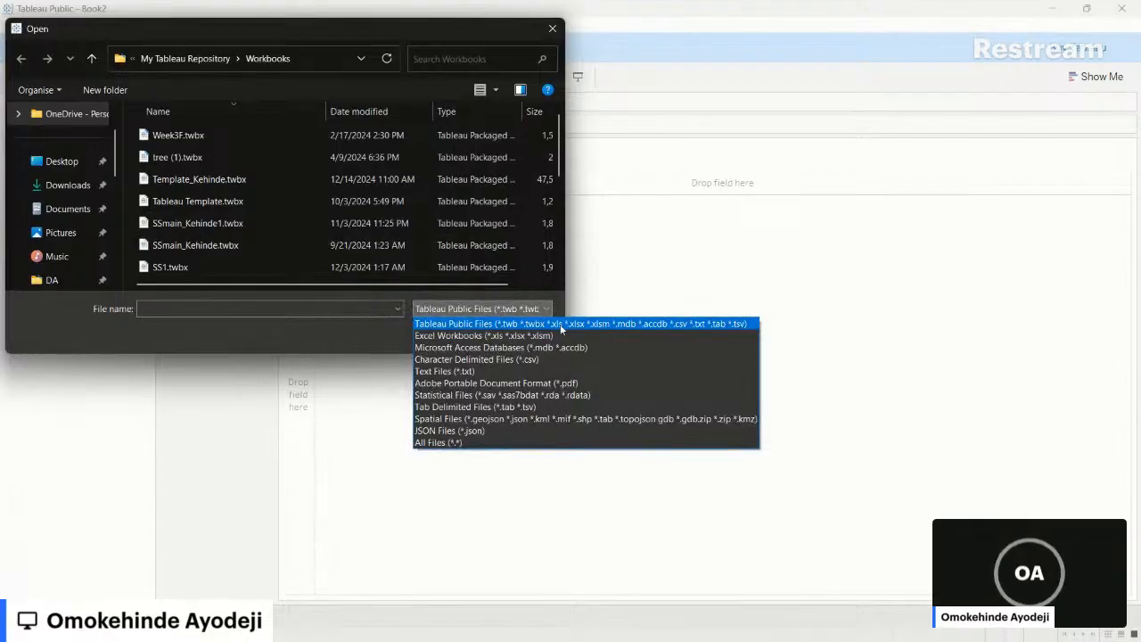
{"action": "scroll", "coordinate": [57, 260], "scroll_direction": "down", "scroll_amount": 1}
{"action": "left_click", "coordinate": [57, 260]}
{"action": "scroll", "coordinate": [57, 260], "scroll_direction": "down", "scroll_amount": 3}
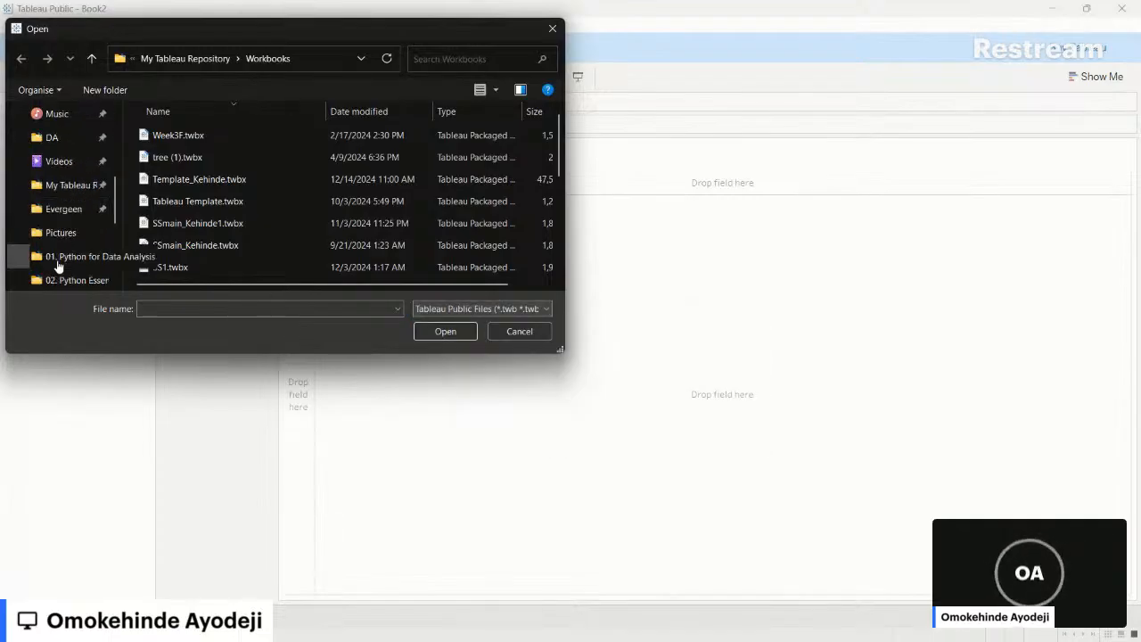
{"action": "left_click", "coordinate": [64, 210]}
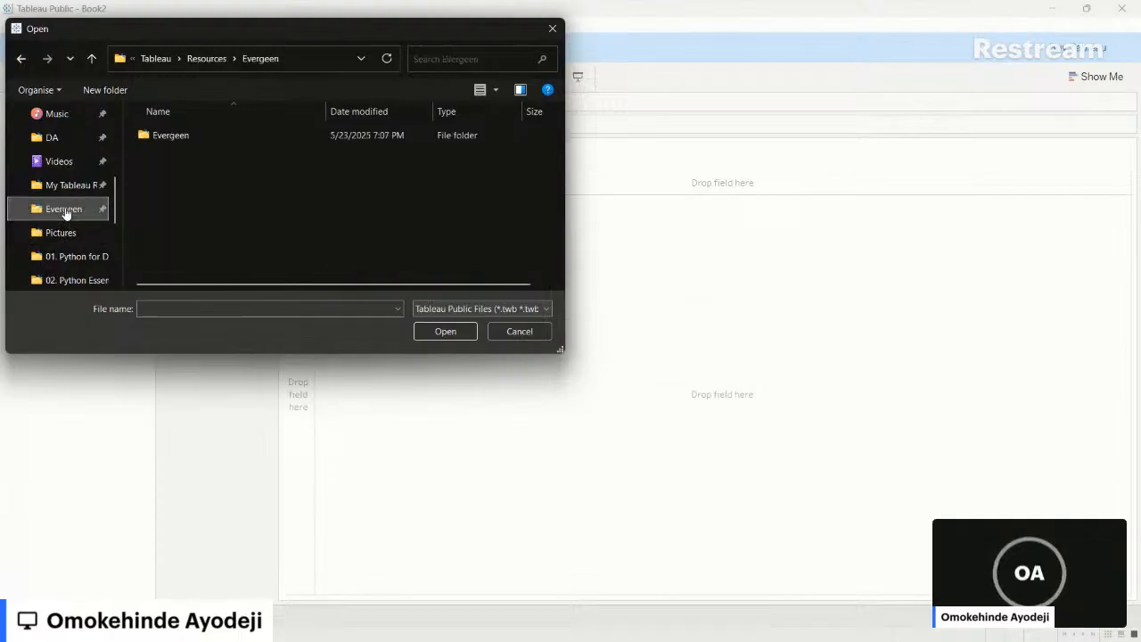
{"action": "double_click", "coordinate": [186, 135]}
{"action": "left_click", "coordinate": [205, 136]}
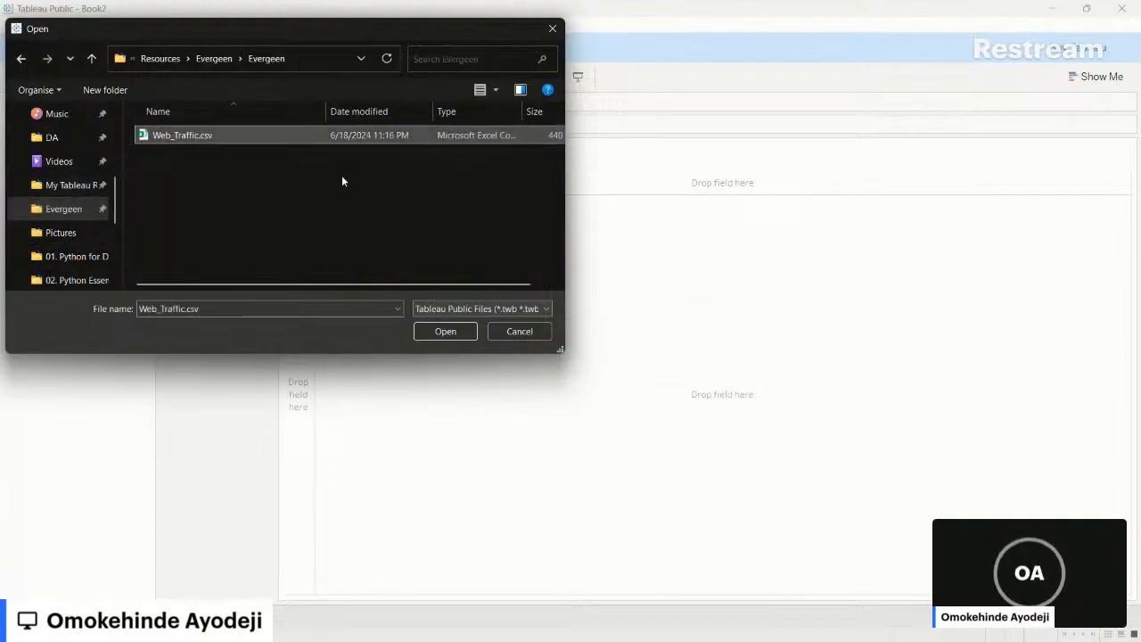
{"action": "left_click", "coordinate": [444, 331]}
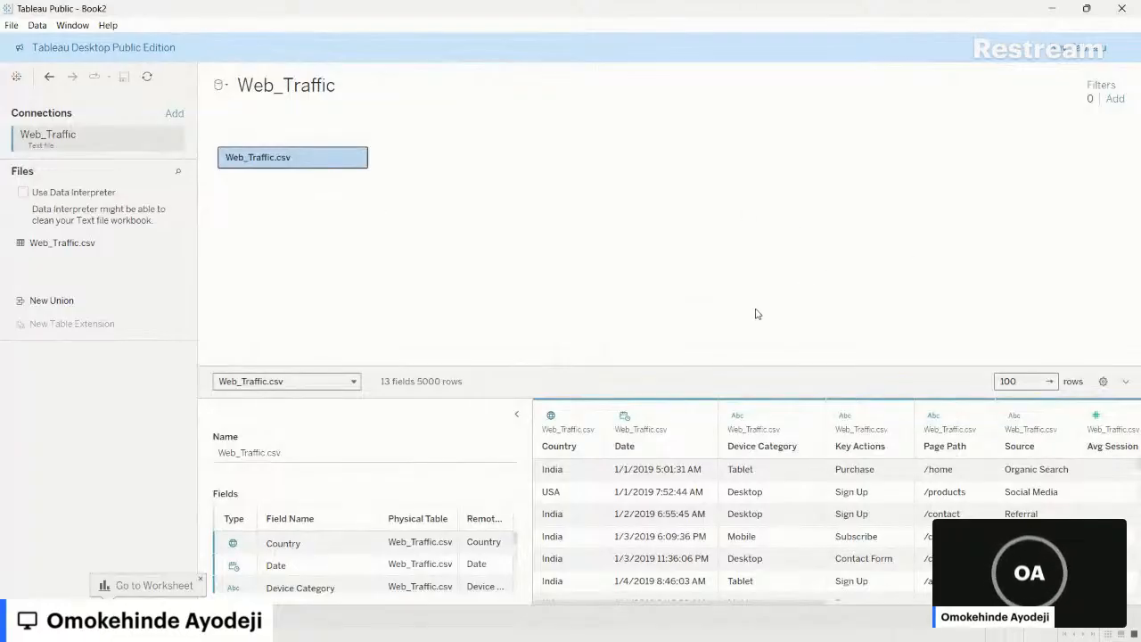
- Remove the Web_Traffic.csv table from the data model canvas and add it back
{"action": "left_click_drag", "start_coordinate": [285, 163], "coordinate": [52, 334]}
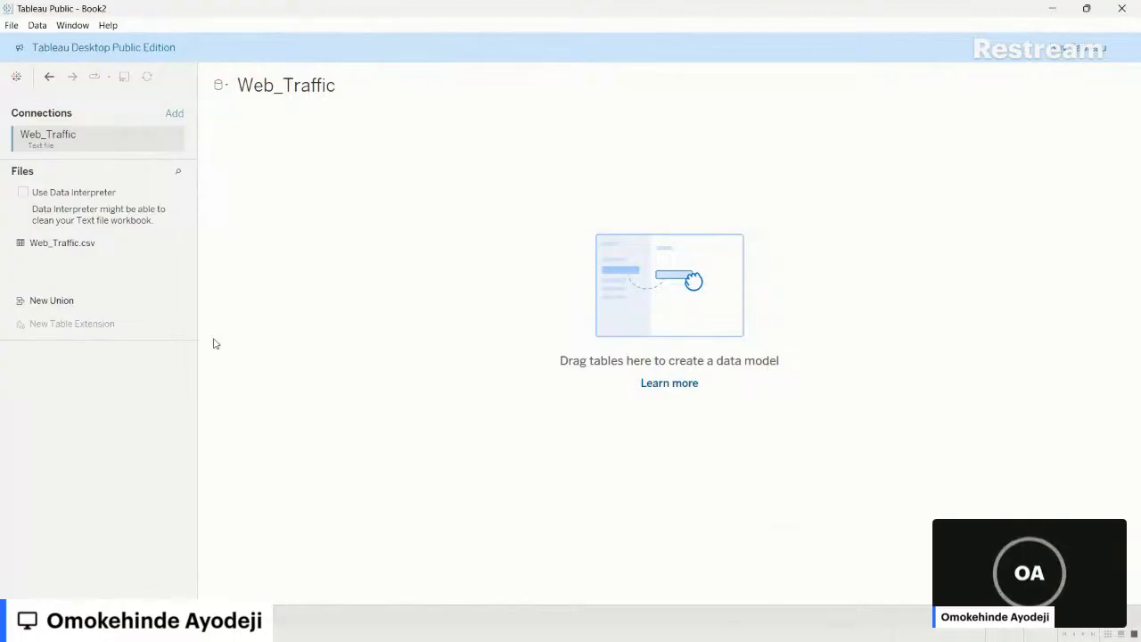
{"action": "left_click_drag", "start_coordinate": [58, 250], "coordinate": [301, 214]}
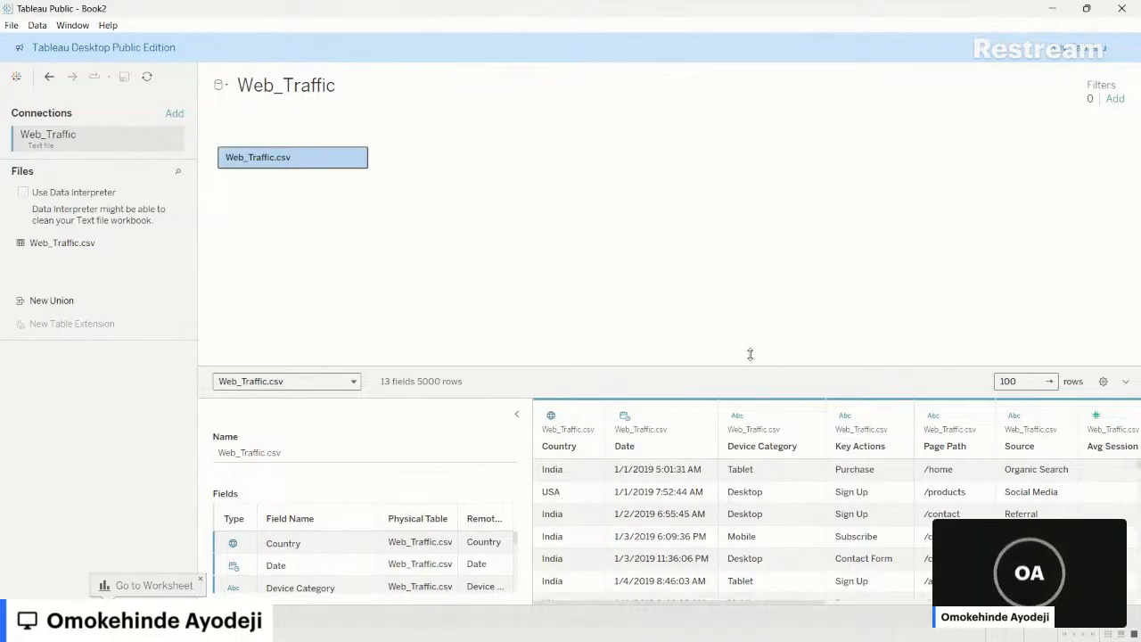
- Enlarge the data preview and collapse the table details to examine the Web_Traffic columns and rows
{"action": "left_click_drag", "start_coordinate": [749, 354], "coordinate": [568, 184]}
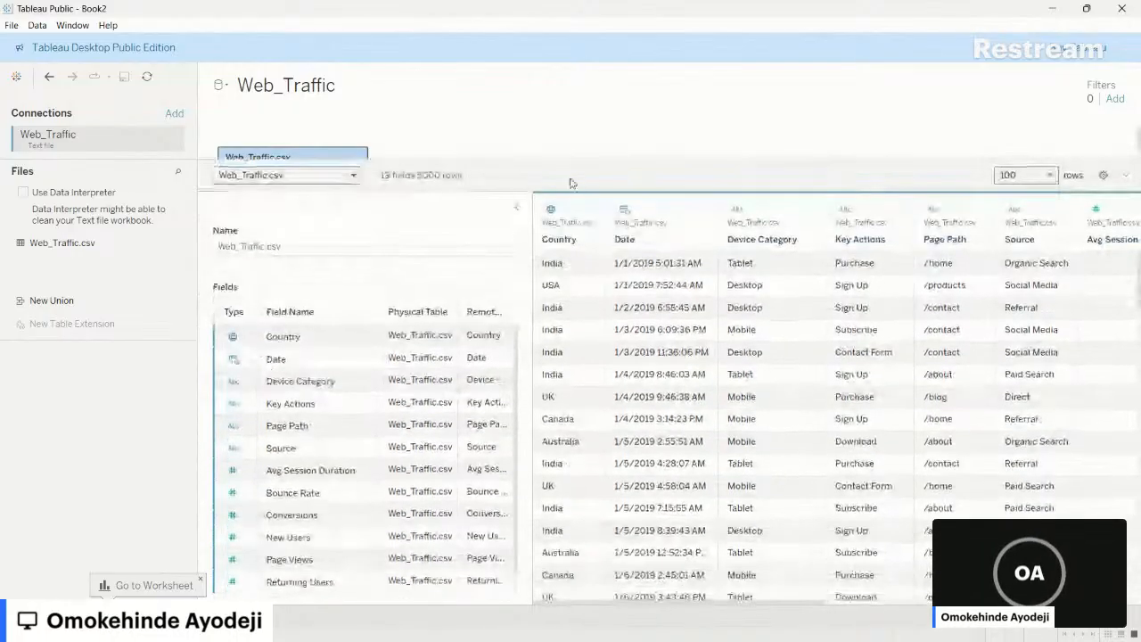
{"action": "left_click", "coordinate": [517, 210]}
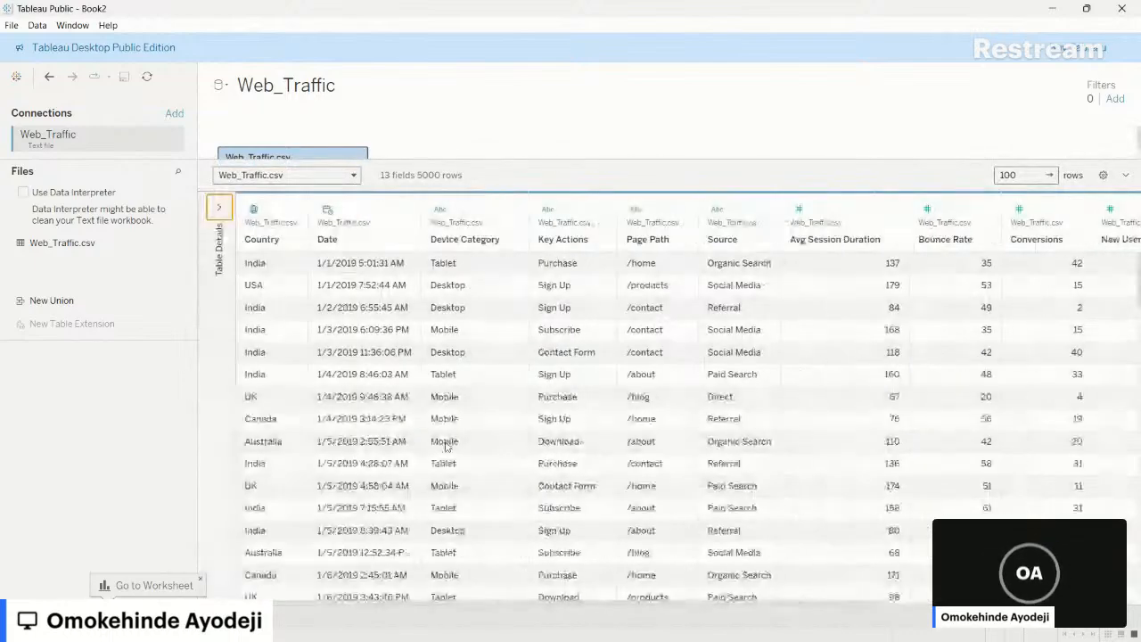
{"action": "mouse_move", "coordinate": [571, 604]}
{"action": "left_mouse_down"}
{"action": "mouse_move", "coordinate": [788, 599]}
{"action": "mouse_move", "coordinate": [572, 603]}
{"action": "left_mouse_up"}
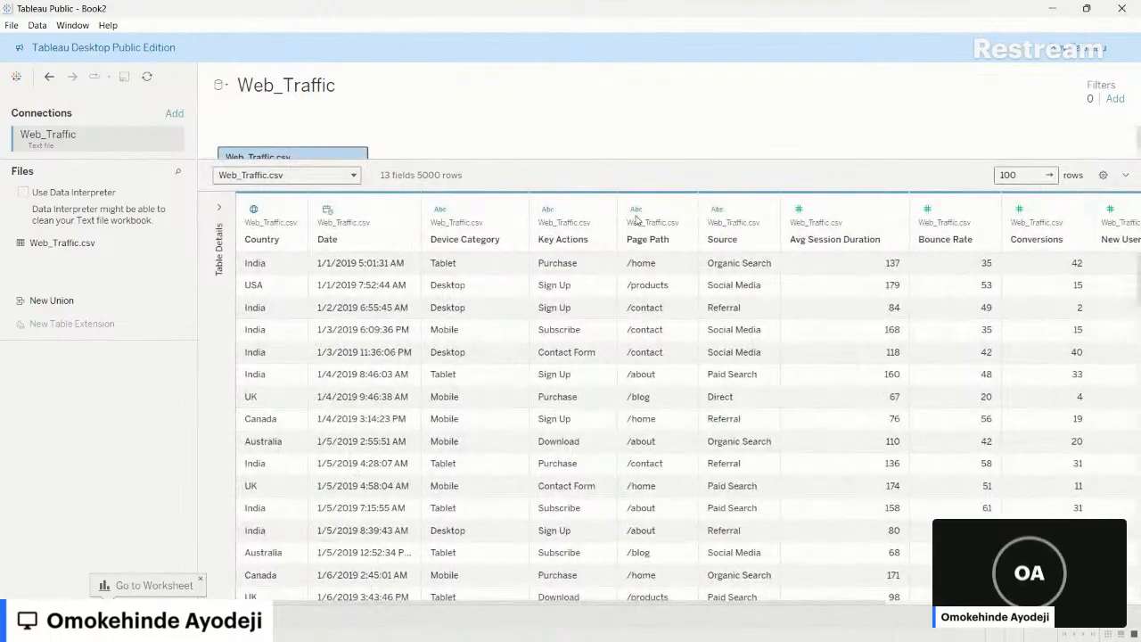
- Examine the data type and geographic role options of the Avg Session Duration, Device Category and Date fields without changing them
{"action": "left_click", "coordinate": [798, 210]}
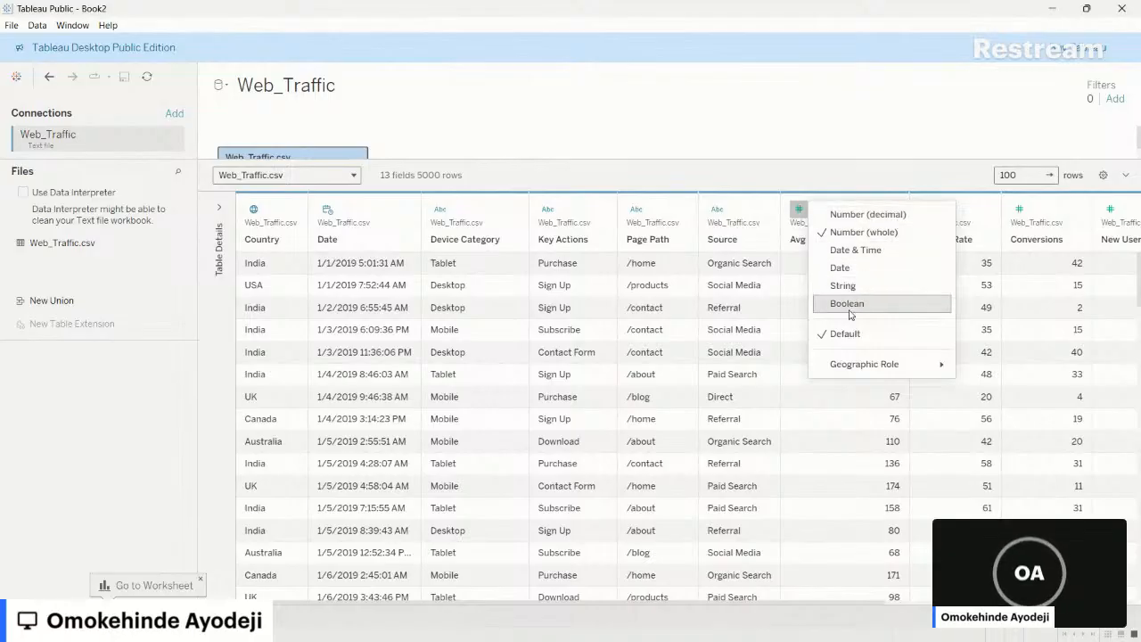
{"action": "mouse_move", "coordinate": [935, 372]}
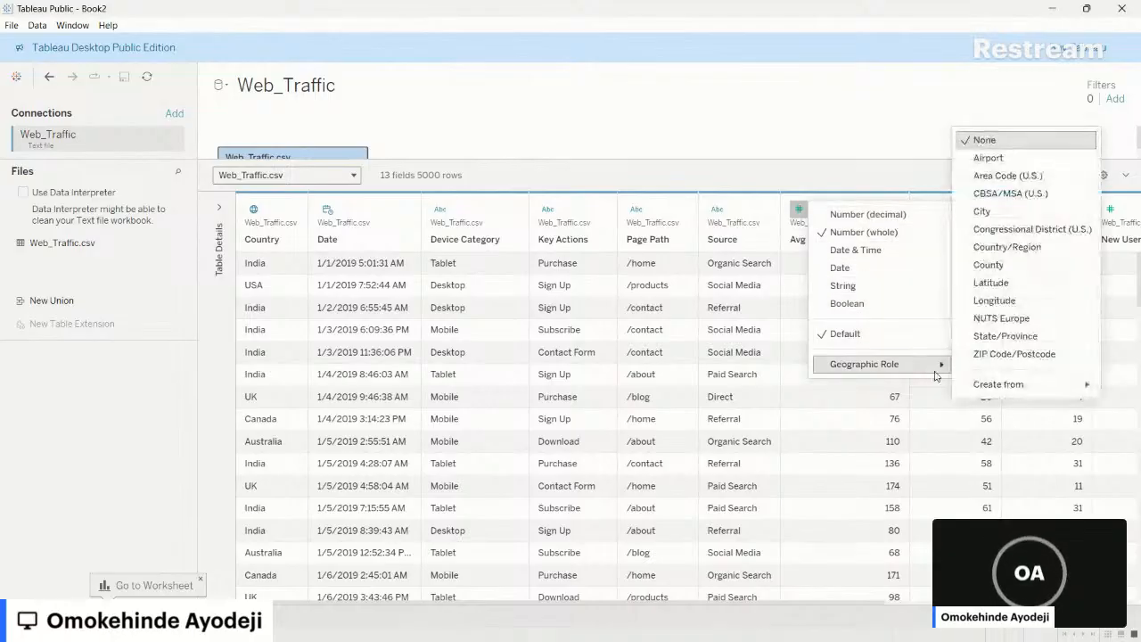
{"action": "left_click", "coordinate": [796, 420]}
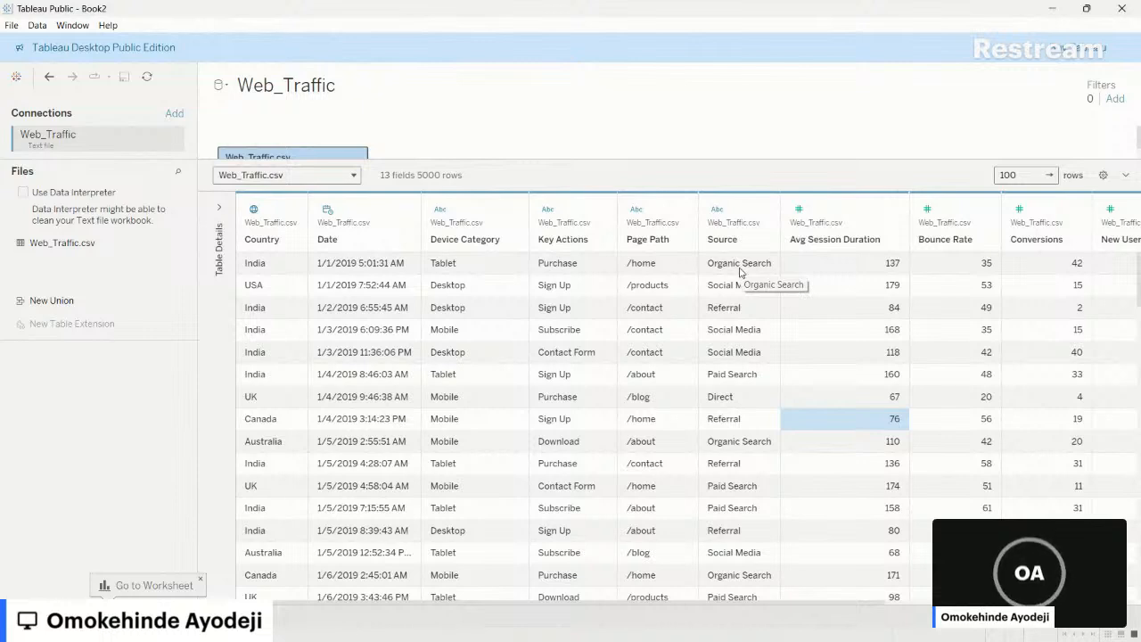
{"action": "left_click", "coordinate": [438, 212]}
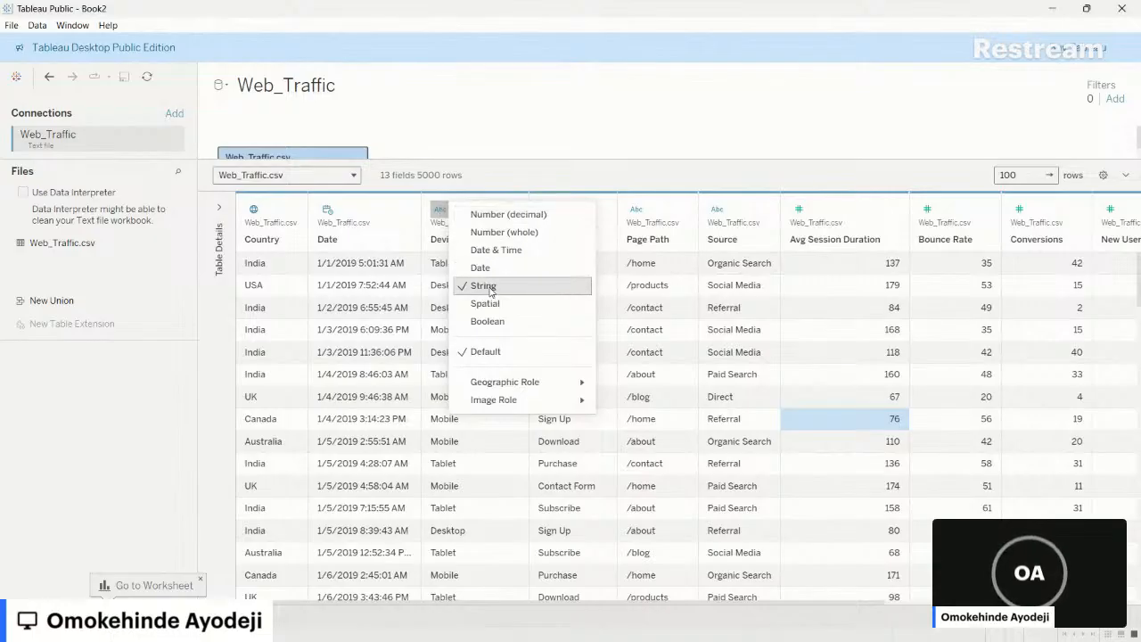
{"action": "left_click", "coordinate": [644, 307]}
{"action": "left_click", "coordinate": [368, 263]}
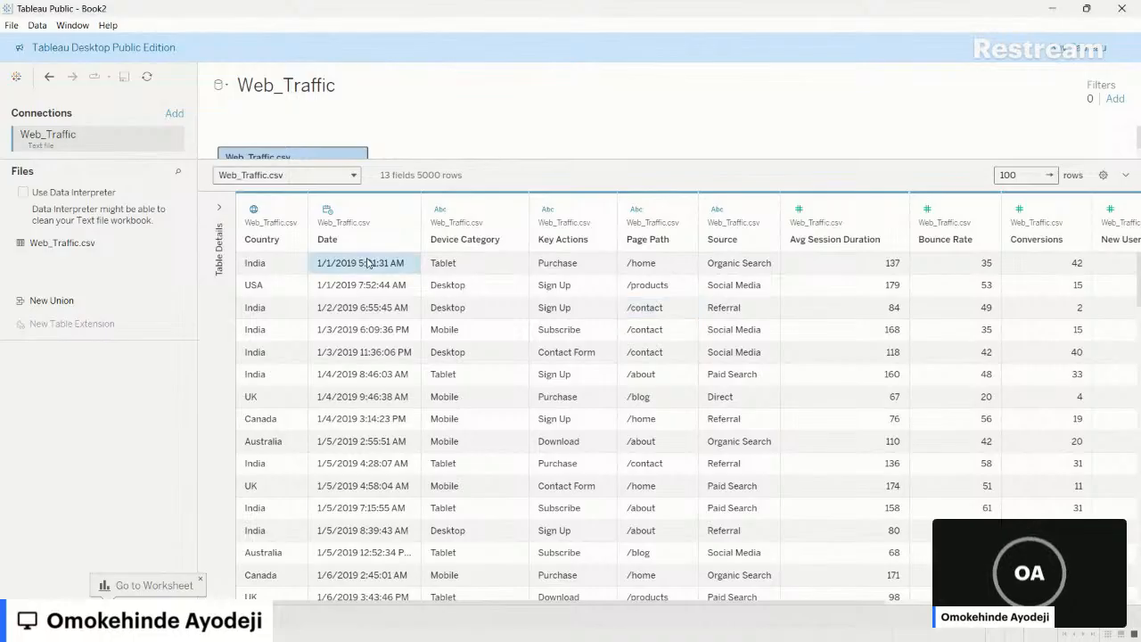
{"action": "left_click", "coordinate": [327, 211]}
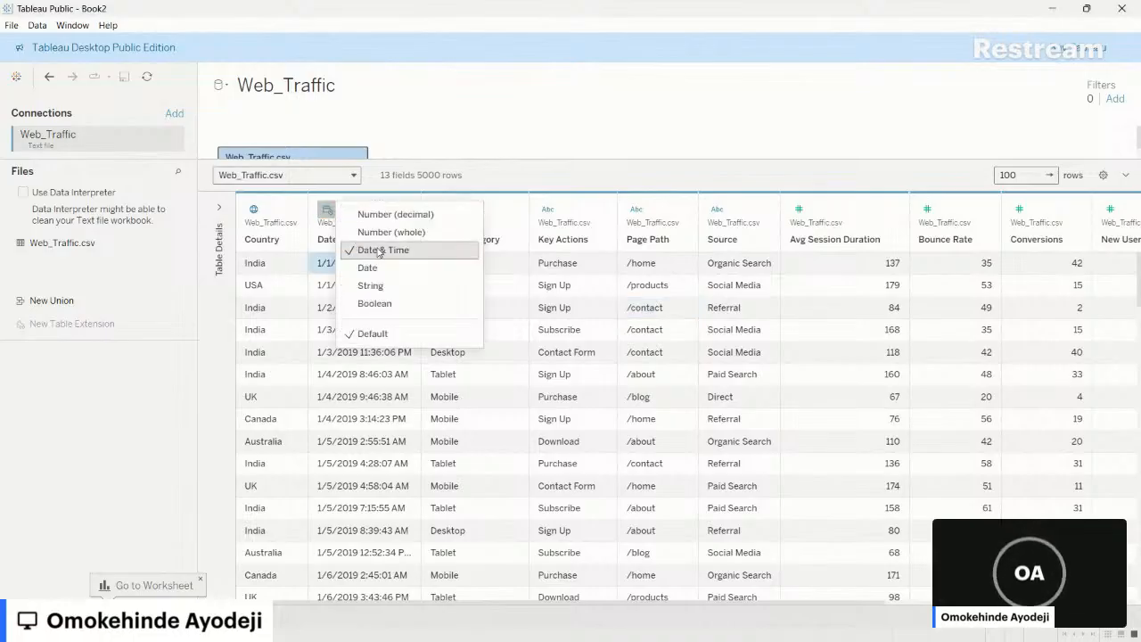
{"action": "left_click", "coordinate": [516, 308]}
- Try the Boolean data type on the Device Category field and set it back to String
{"action": "left_click", "coordinate": [439, 211]}
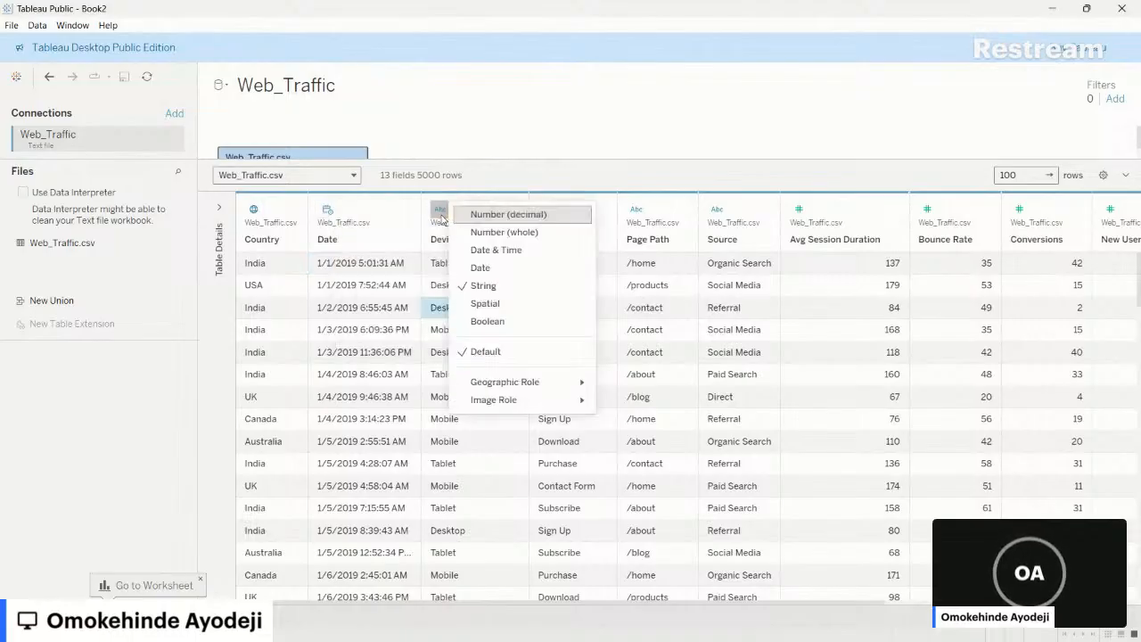
{"action": "left_click", "coordinate": [490, 323]}
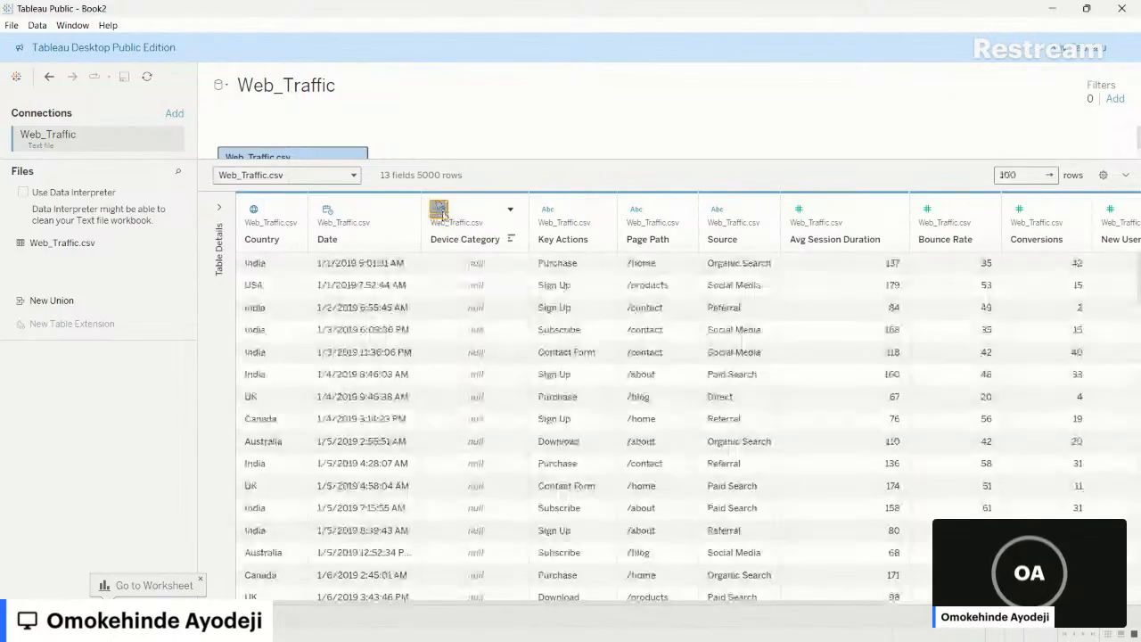
{"action": "left_click", "coordinate": [474, 307]}
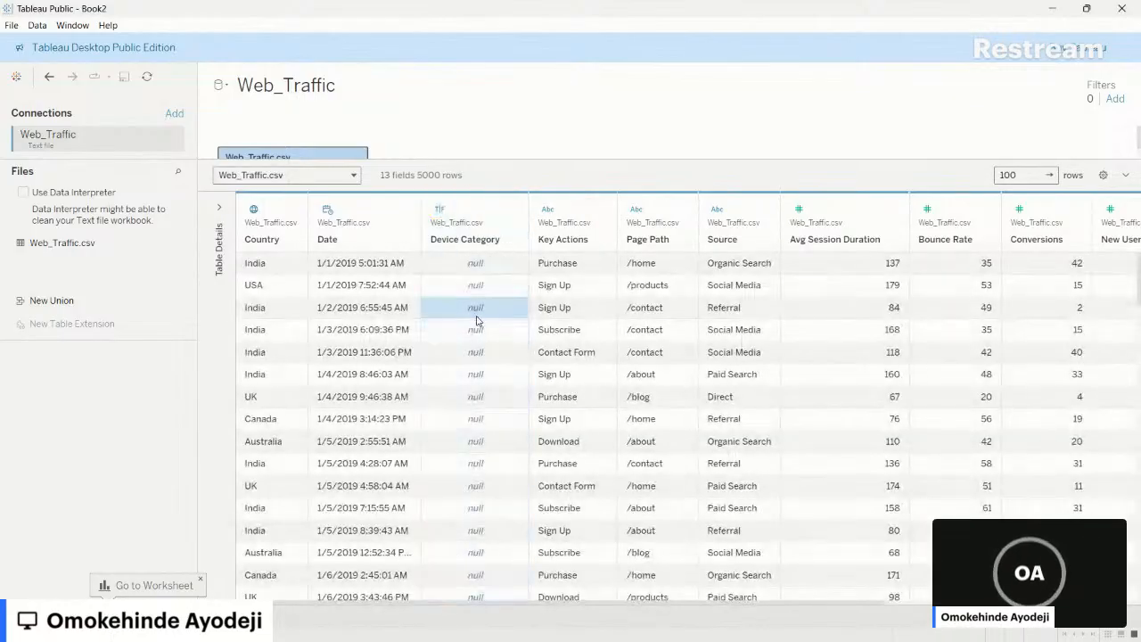
{"action": "left_click", "coordinate": [440, 209]}
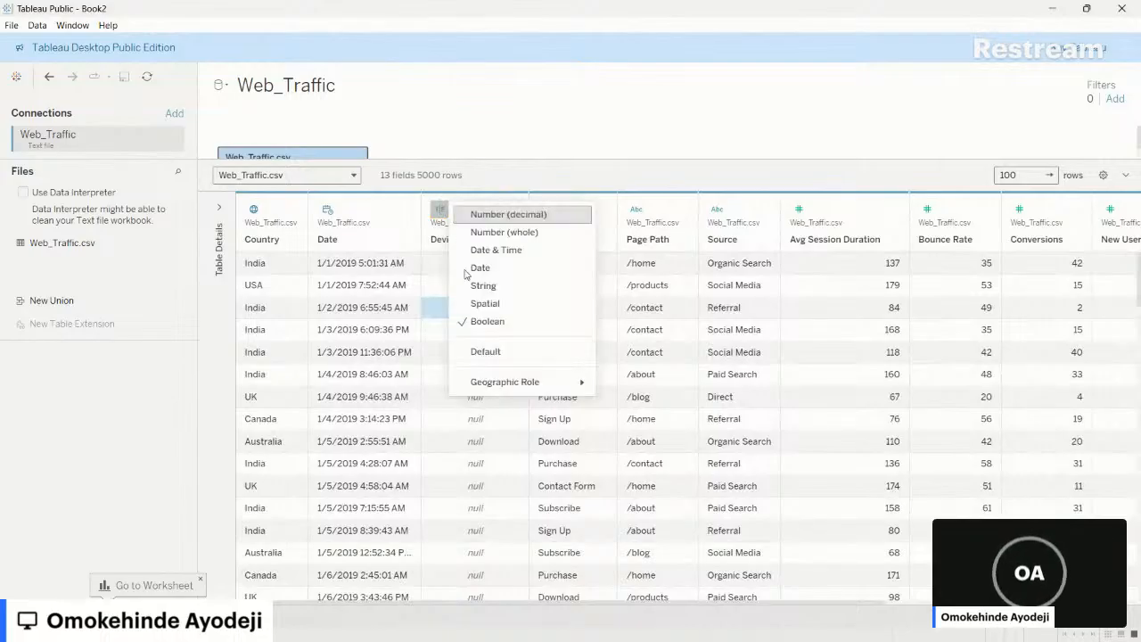
{"action": "left_click", "coordinate": [490, 287]}
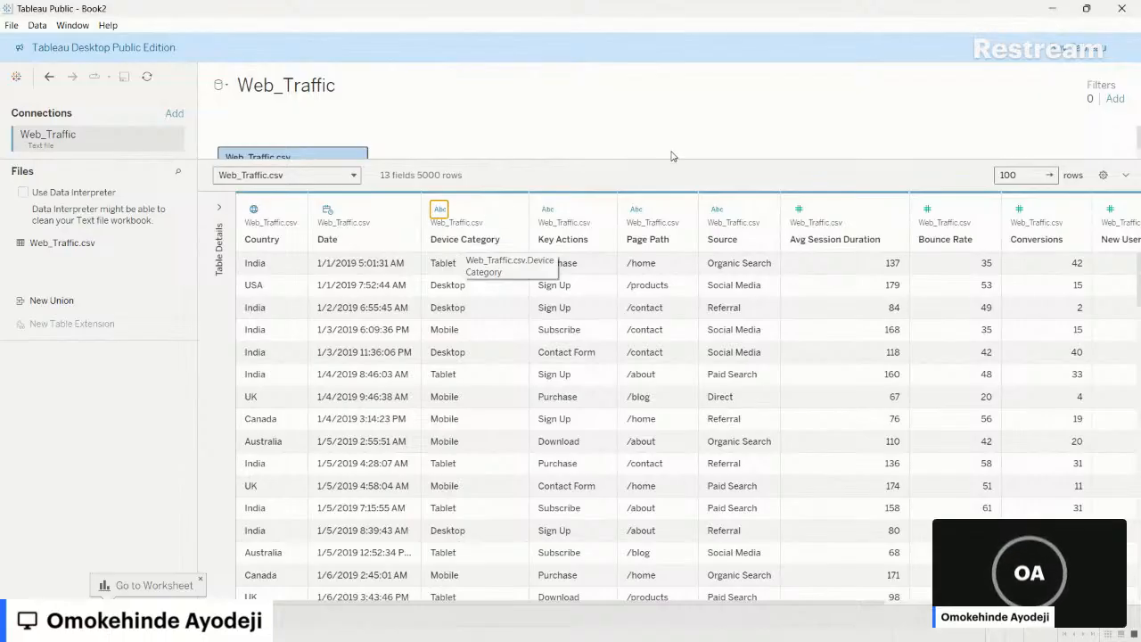
- Reduce the height of the data preview and go to the Sheet 1 worksheet
{"action": "left_click_drag", "start_coordinate": [674, 162], "coordinate": [659, 318]}
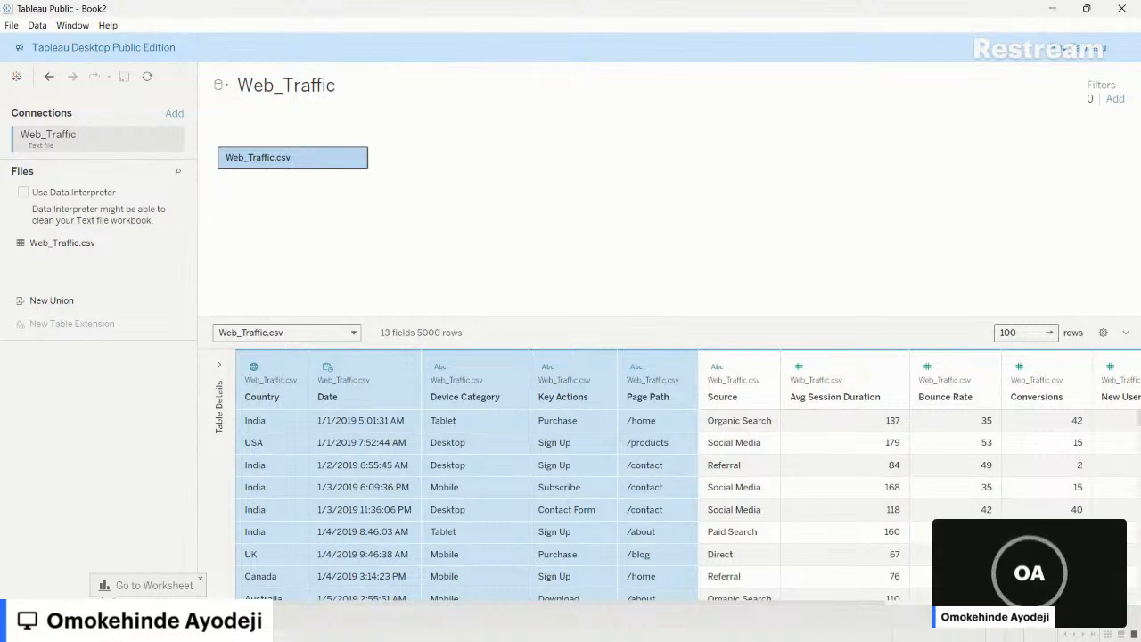
{"action": "left_click", "coordinate": [148, 585]}
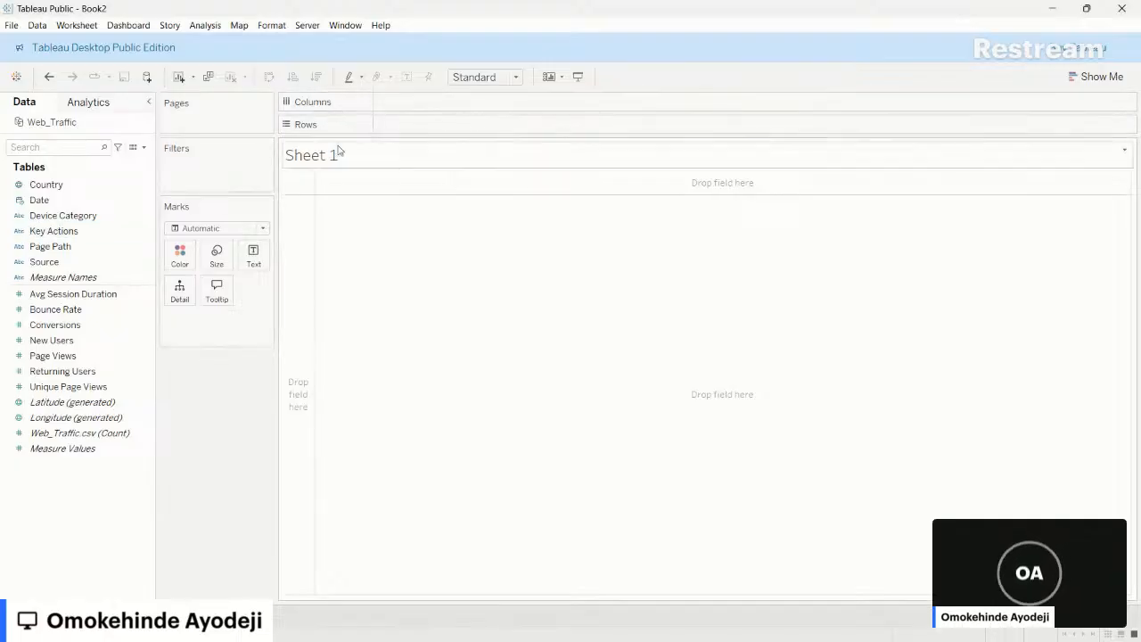
- Build a bar chart with Country on Columns and the sum of Bounce Rate on Rows
{"action": "left_click", "coordinate": [62, 204]}
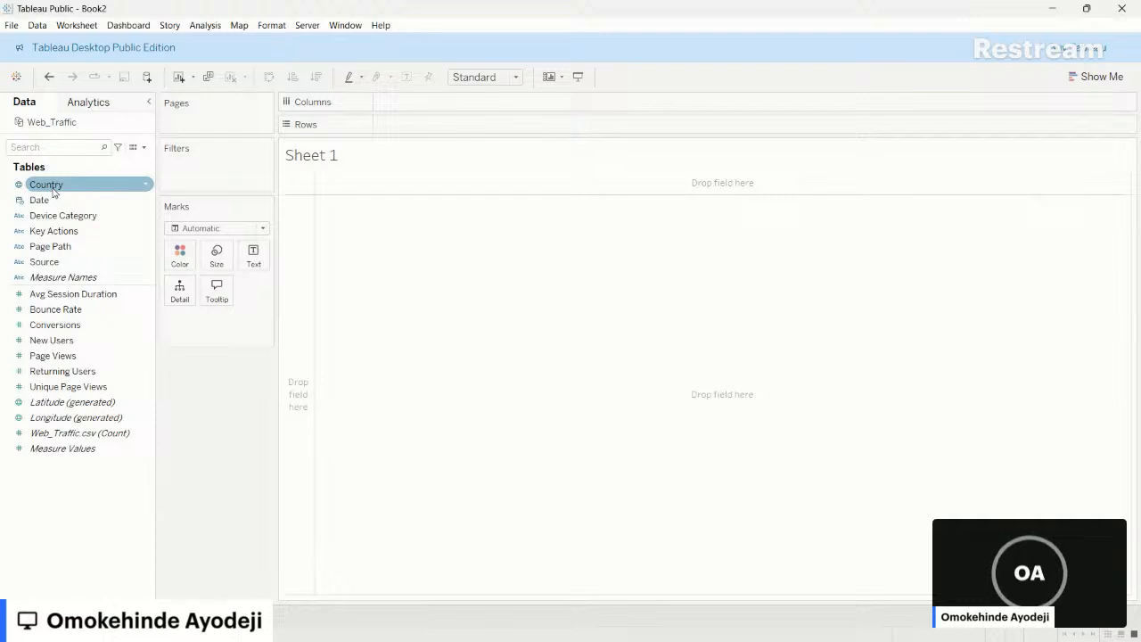
{"action": "left_click_drag", "start_coordinate": [53, 191], "coordinate": [397, 112]}
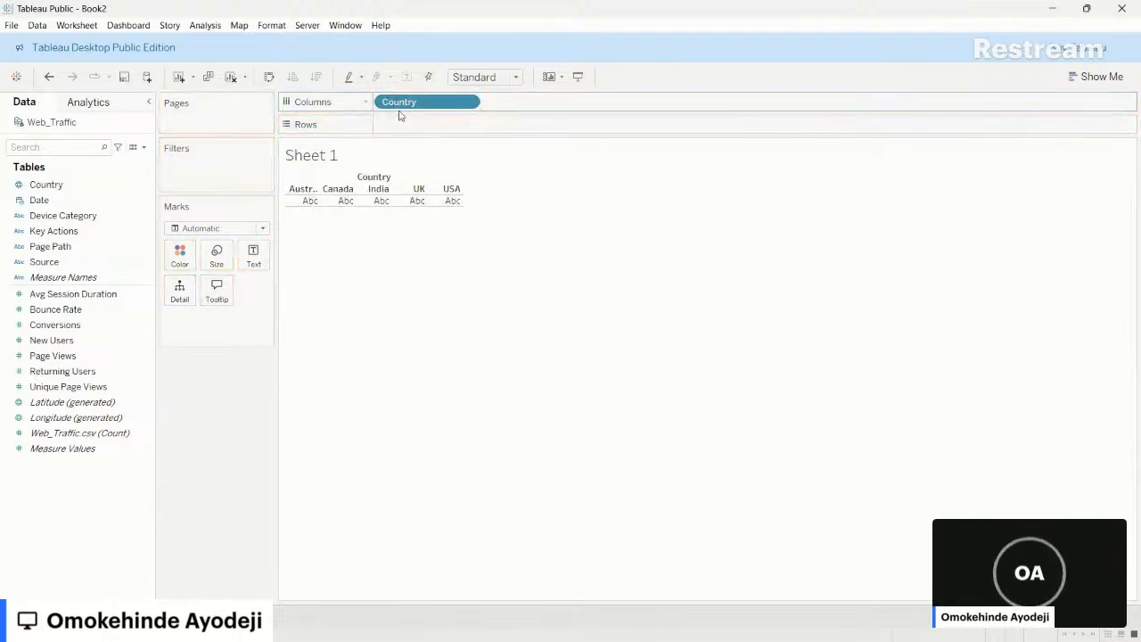
{"action": "left_click", "coordinate": [78, 308]}
{"action": "left_click_drag", "start_coordinate": [79, 308], "coordinate": [435, 125]}
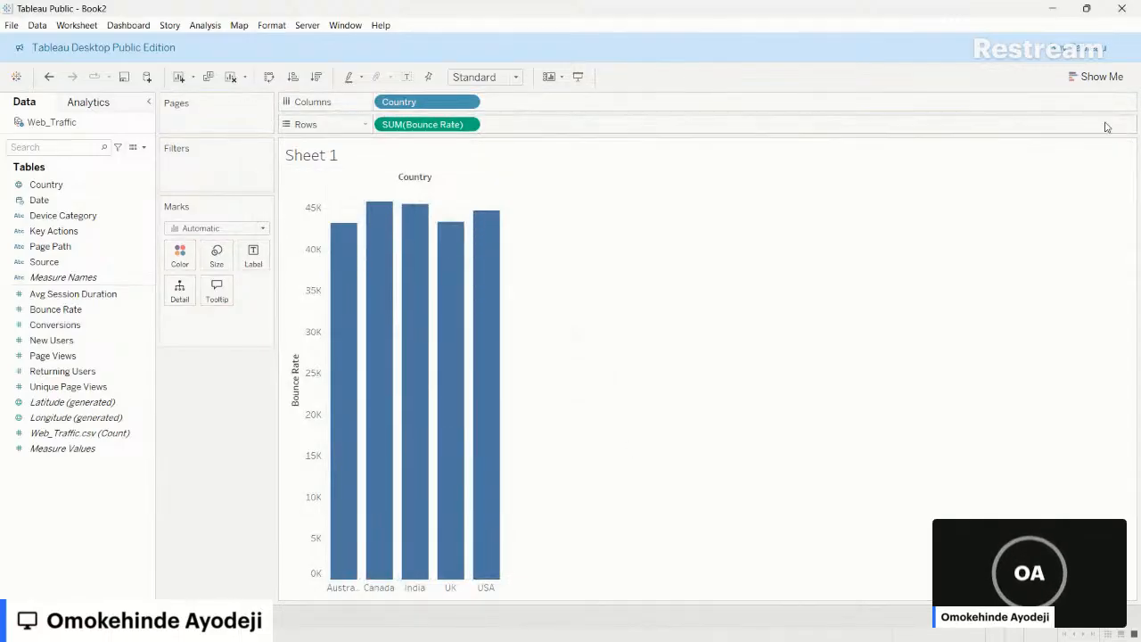
- Try the Bounce Rate by Country view as a treemap, packed bubbles and a pie chart, and clear the sheet
{"action": "left_click", "coordinate": [1088, 85]}
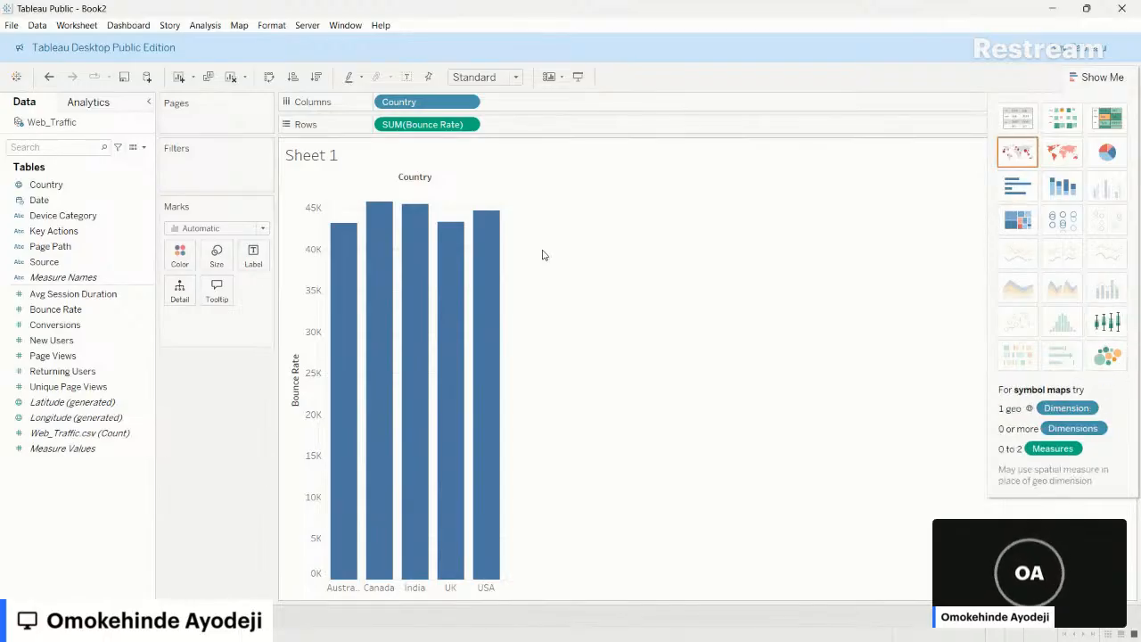
{"action": "left_click", "coordinate": [1021, 227]}
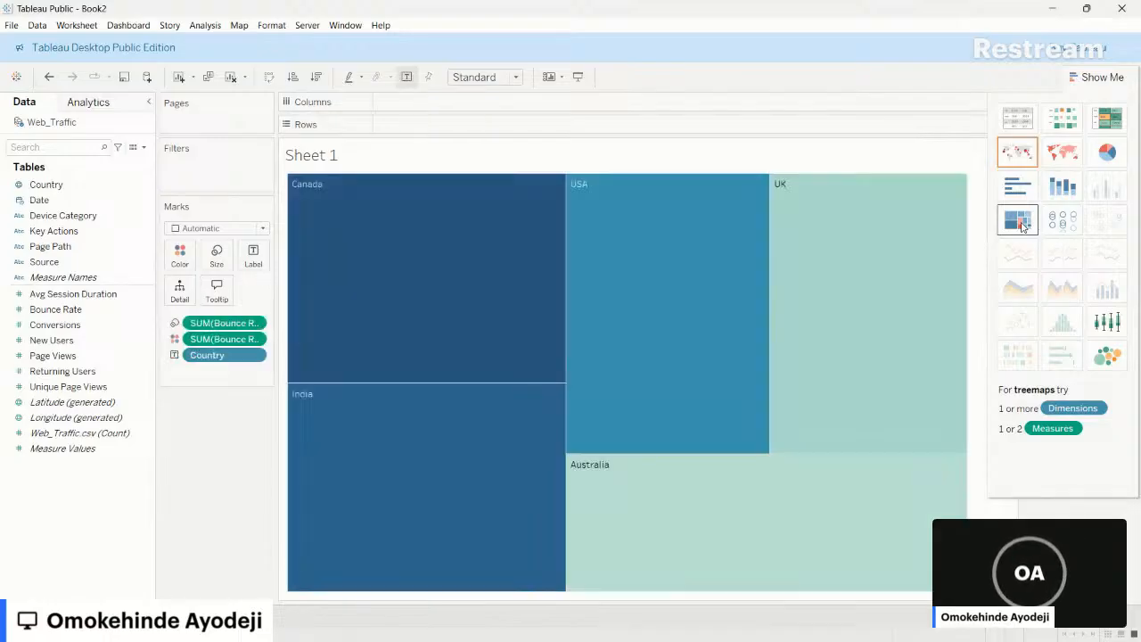
{"action": "left_click", "coordinate": [1097, 364]}
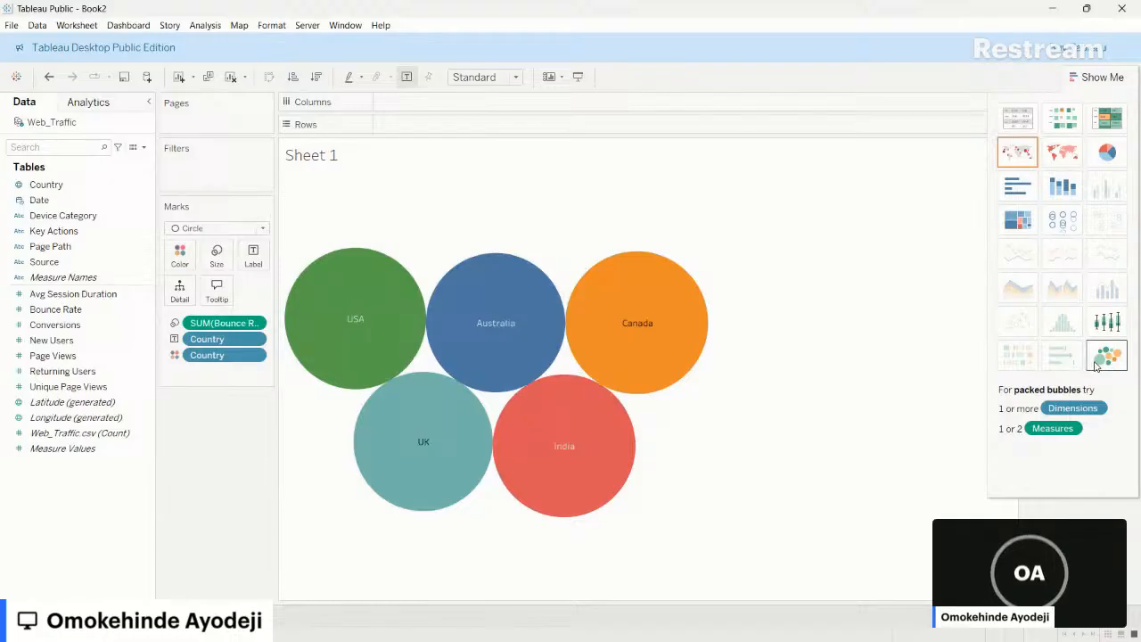
{"action": "left_click", "coordinate": [1101, 148]}
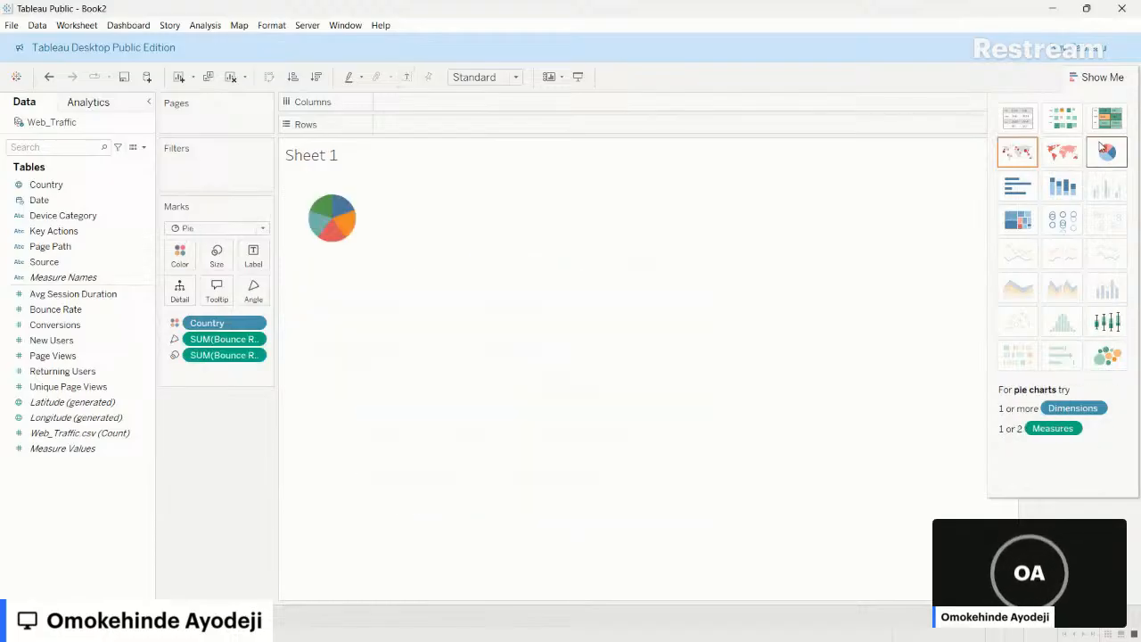
{"action": "left_click", "coordinate": [1090, 77]}
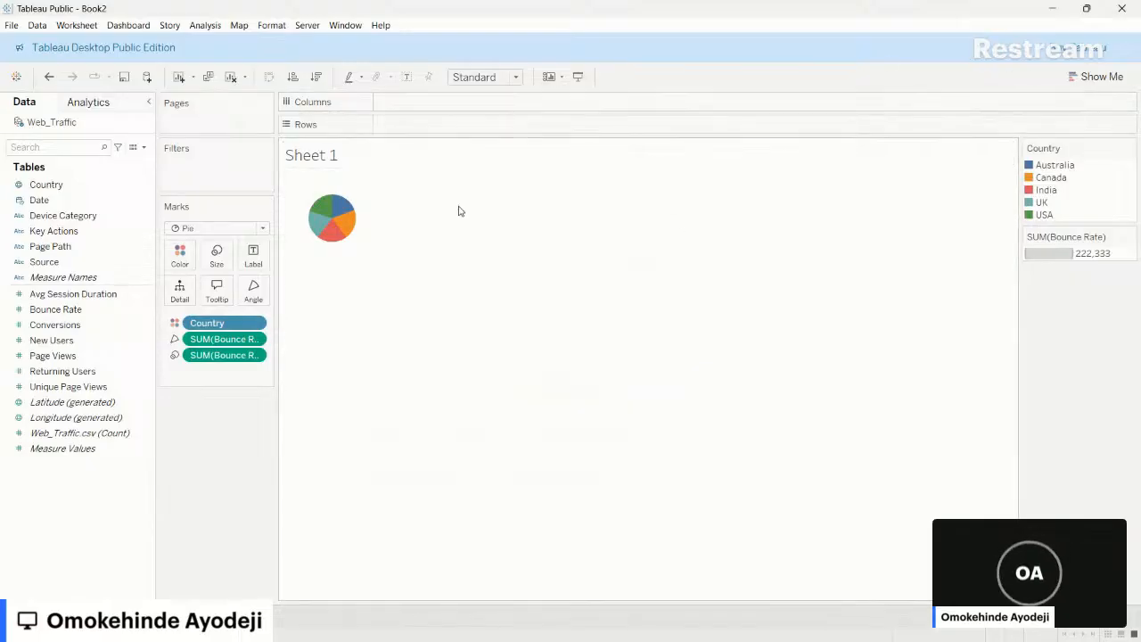
{"action": "left_click", "coordinate": [230, 76]}
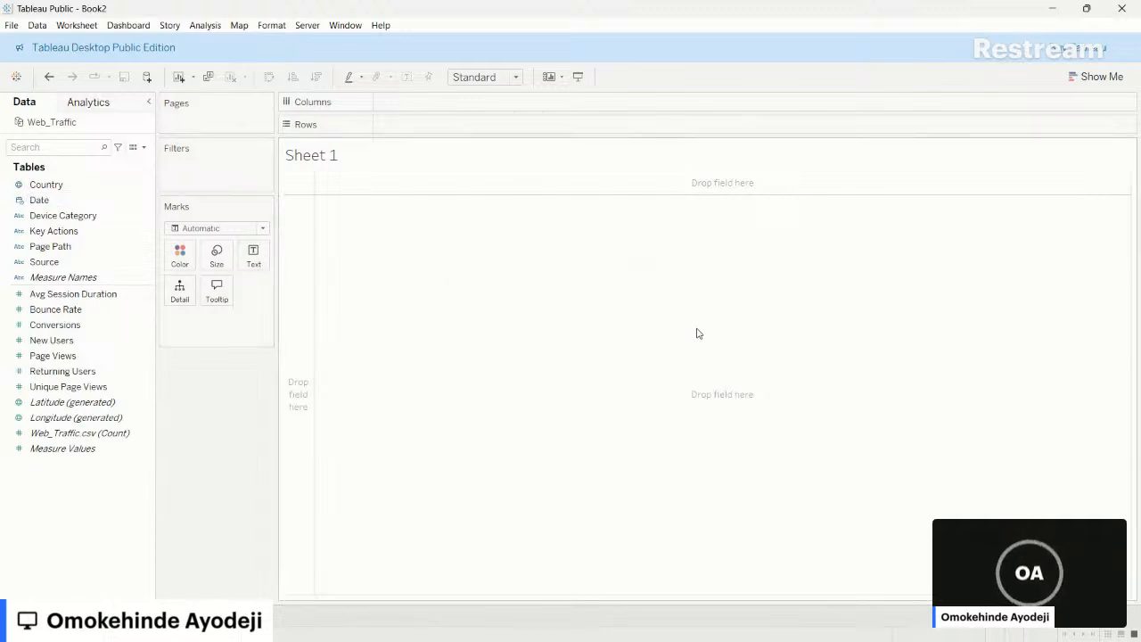
- Switch to the Case Study_ Website Traffic Dashboard workbook to view the finished executive overview
{"action": "key", "text": "alt+Tab"}
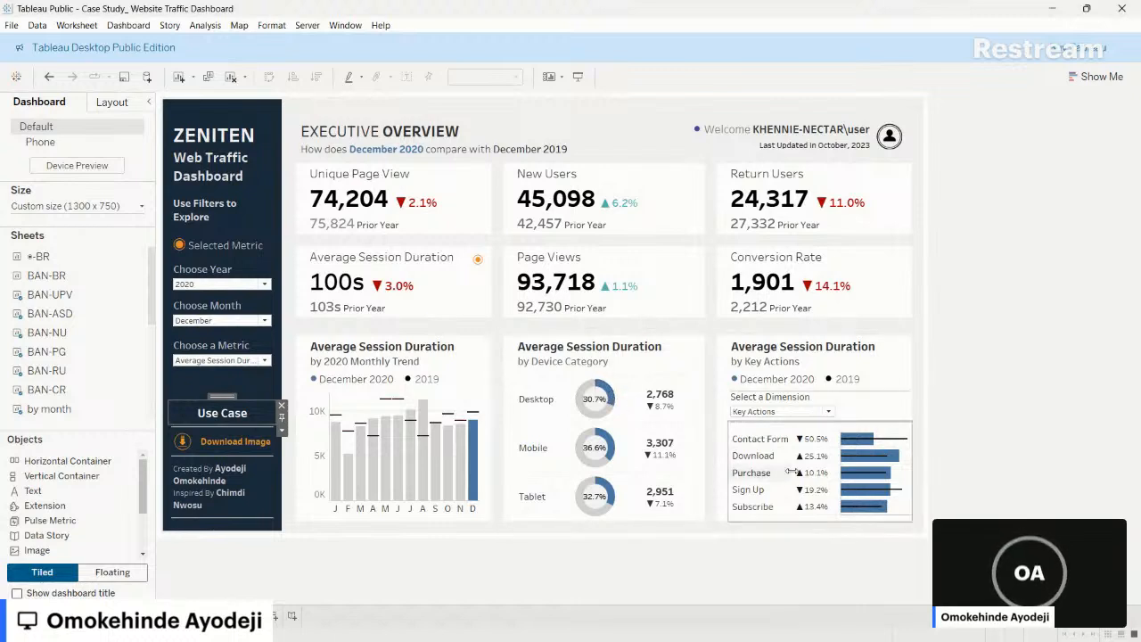
- Filter the executive overview dashboard to year 2021 and month April, and look through the available metric choices
{"action": "mouse_move", "coordinate": [900, 454]}
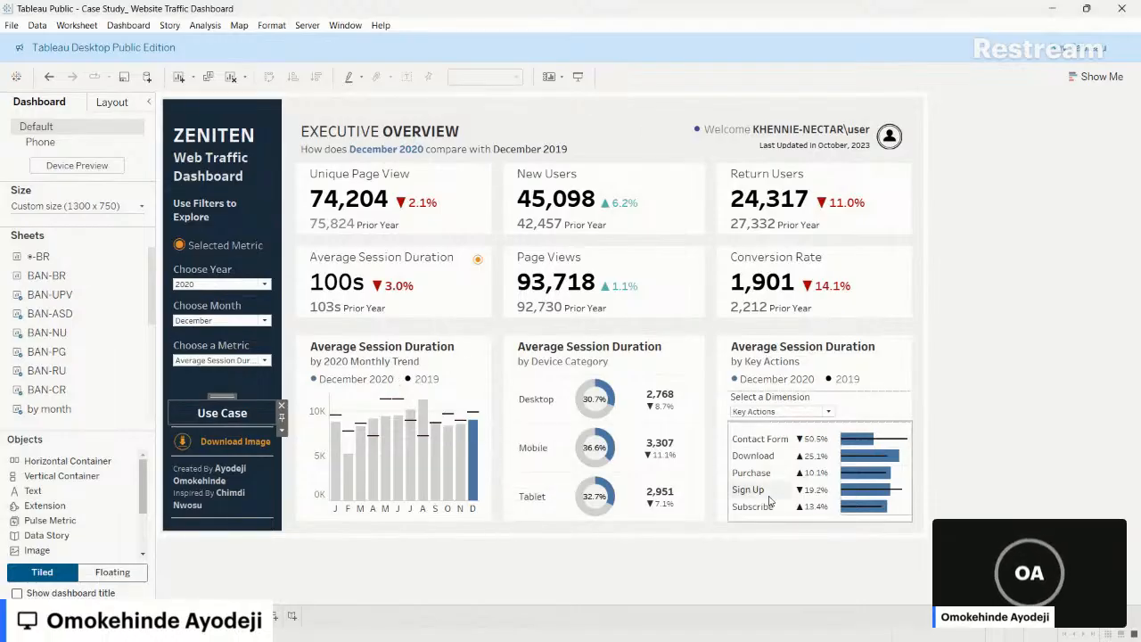
{"action": "left_click", "coordinate": [264, 283]}
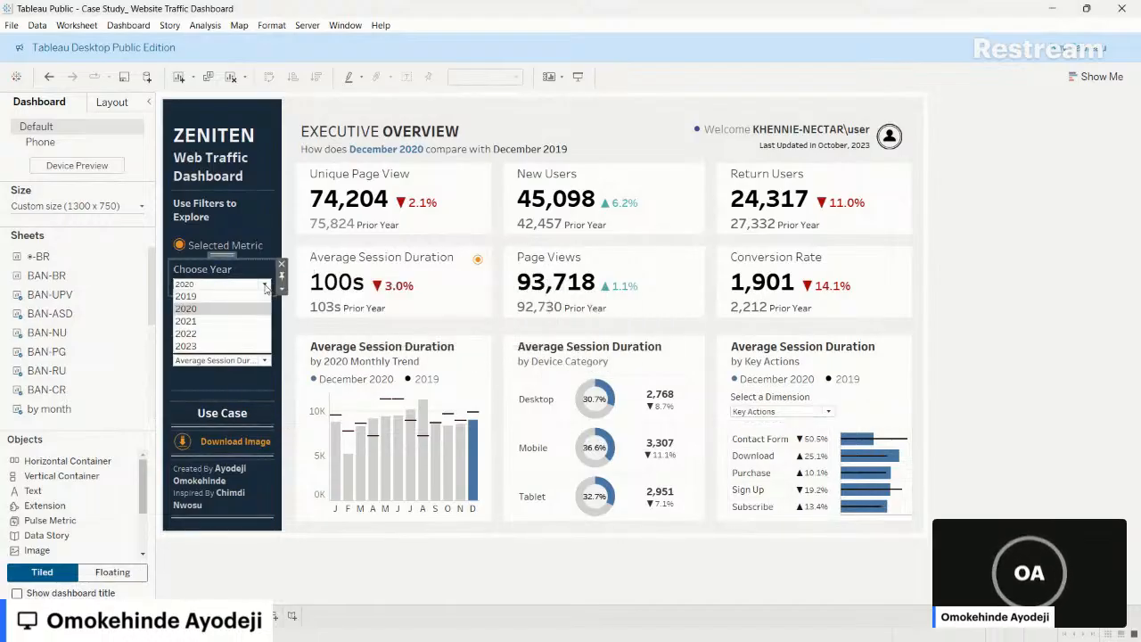
{"action": "left_click", "coordinate": [216, 319]}
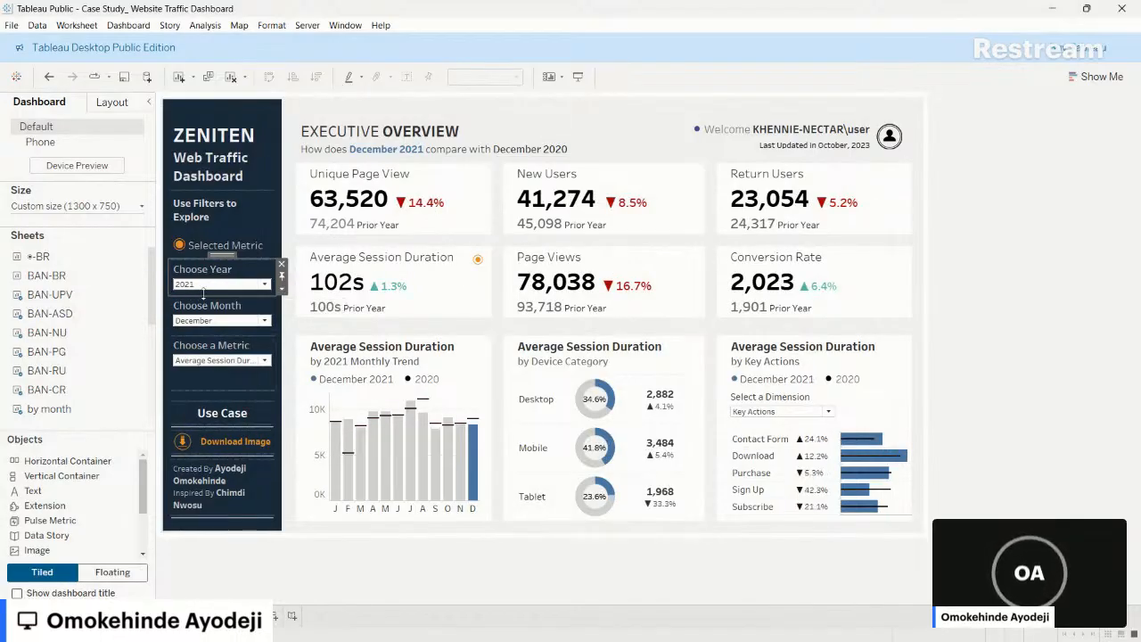
{"action": "left_click", "coordinate": [263, 321]}
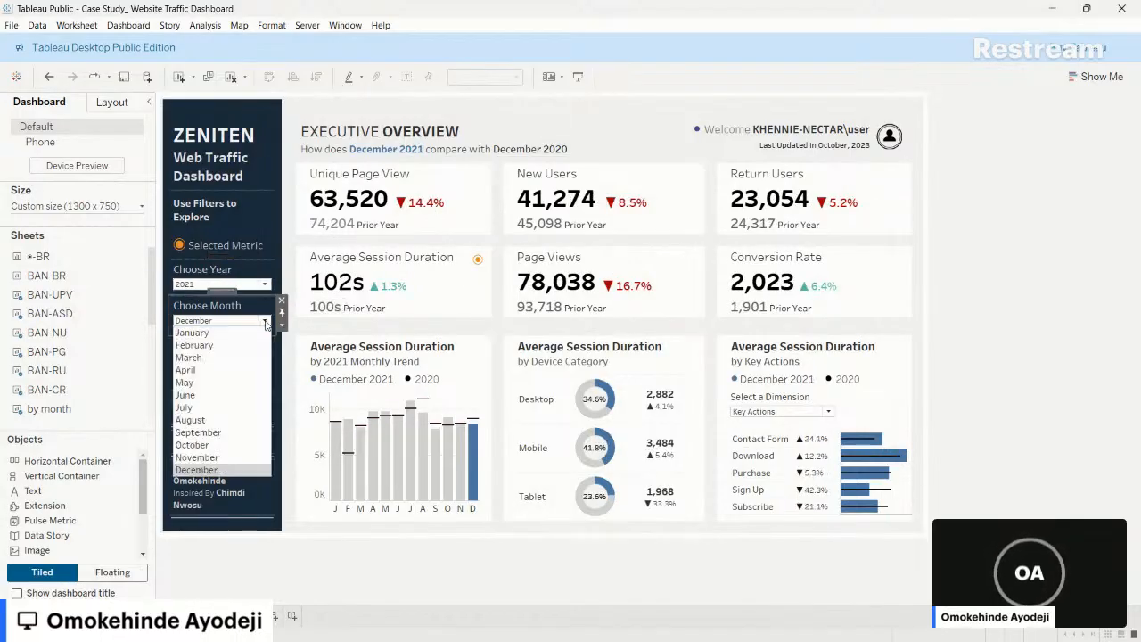
{"action": "left_click", "coordinate": [193, 375]}
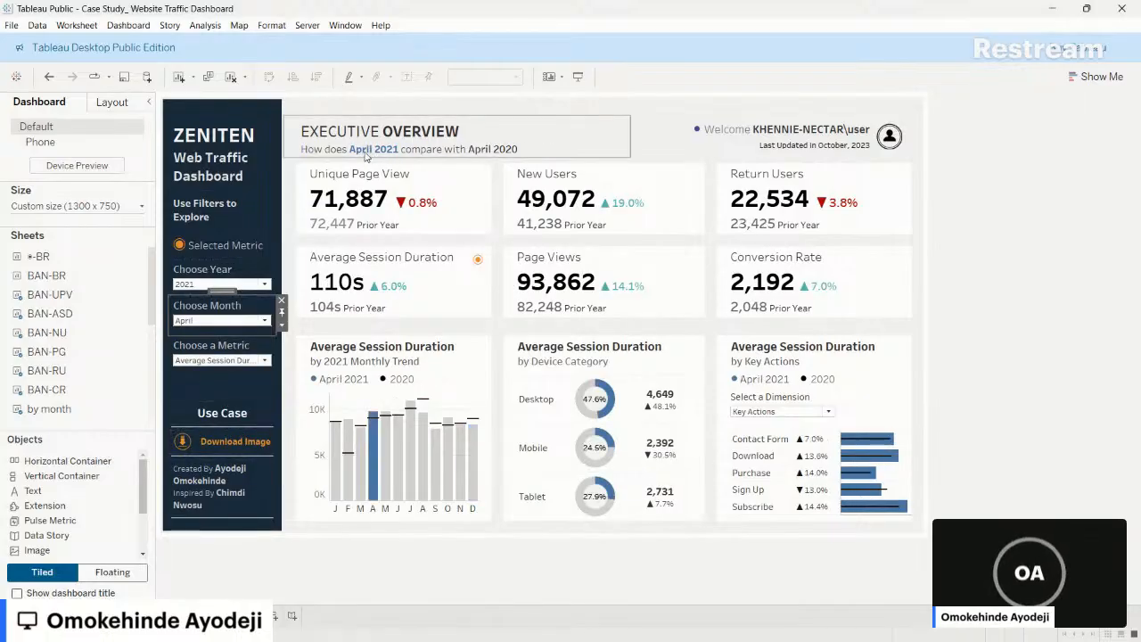
{"action": "left_click", "coordinate": [265, 360]}
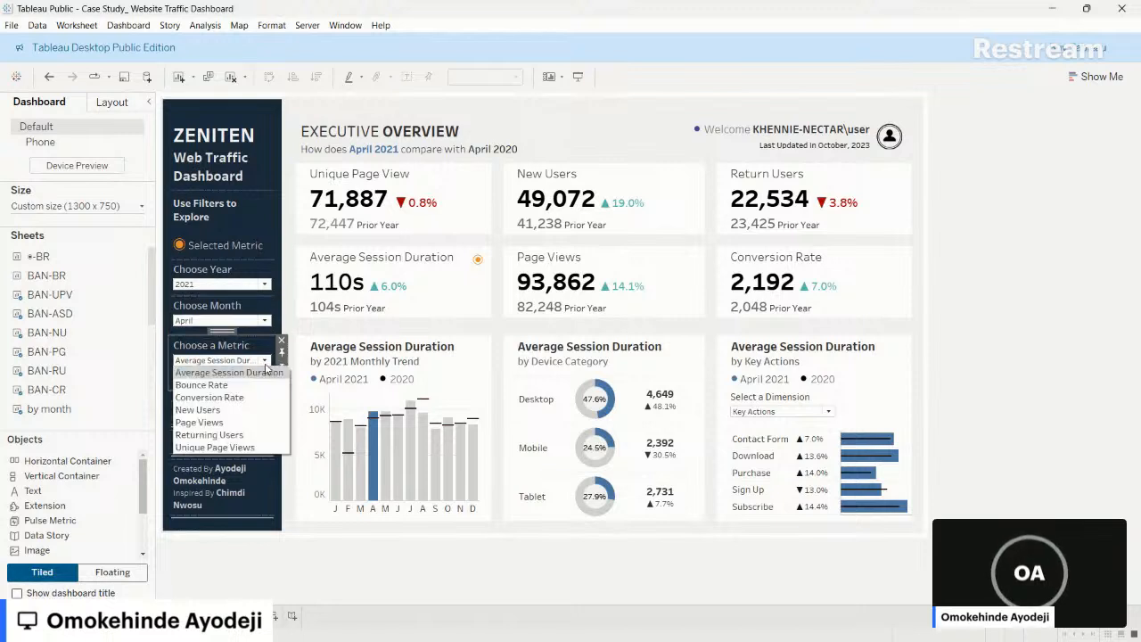
{"action": "left_click", "coordinate": [254, 228]}
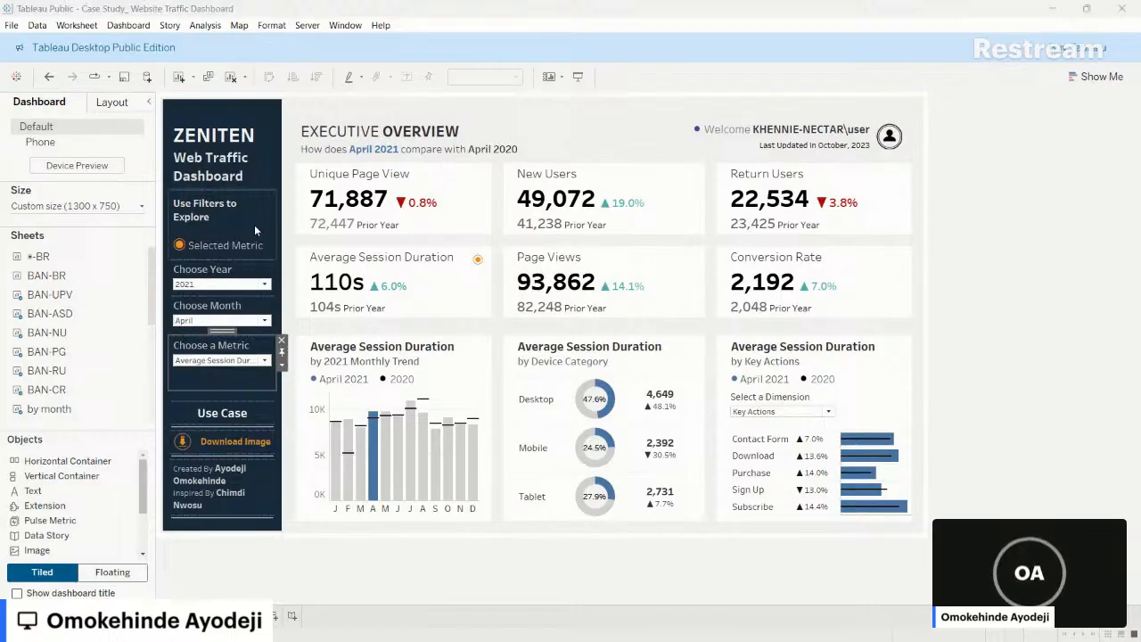
- Return to the Book2 workbook and start a new parameter named Month Parameter
{"action": "key", "text": "alt+Tab"}
{"action": "key", "text": "alt+Tab"}
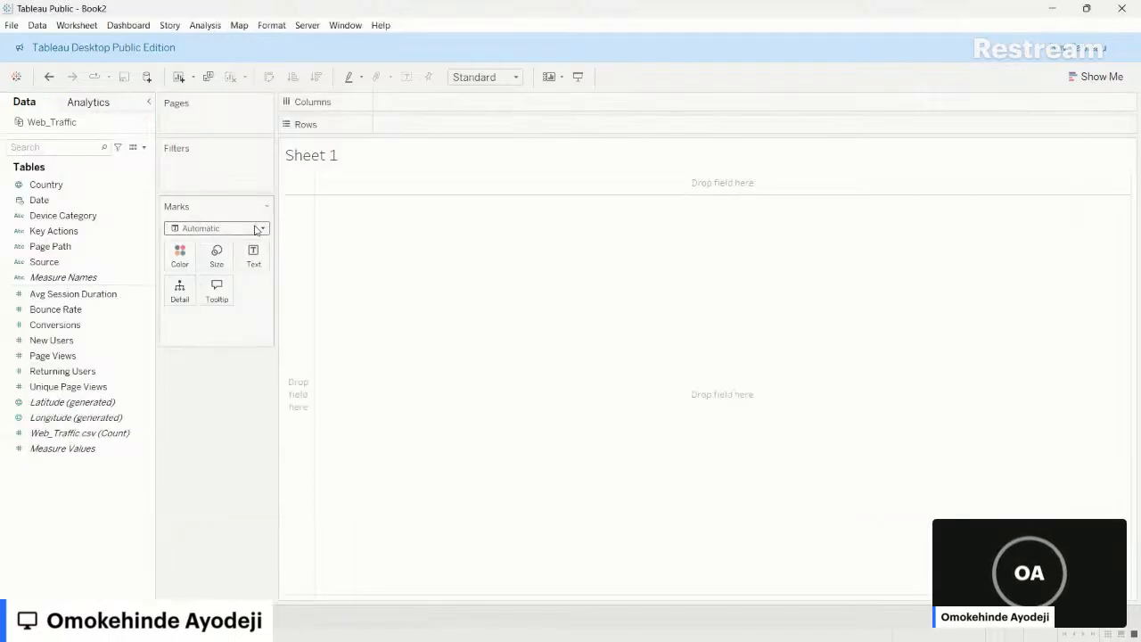
{"action": "left_click", "coordinate": [143, 147]}
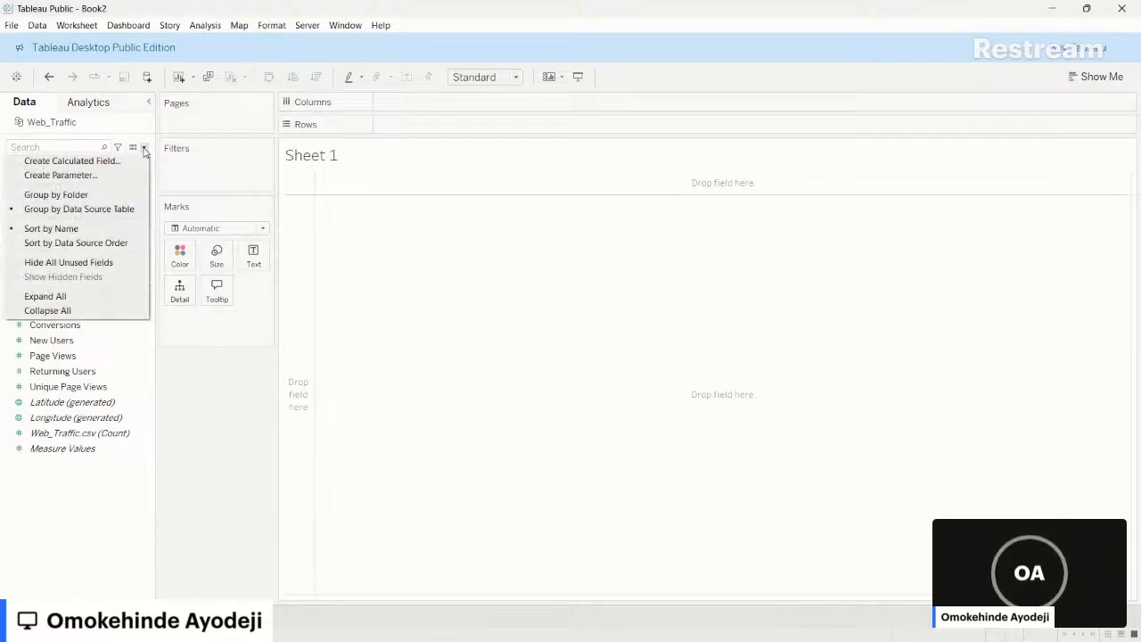
{"action": "left_click", "coordinate": [102, 173]}
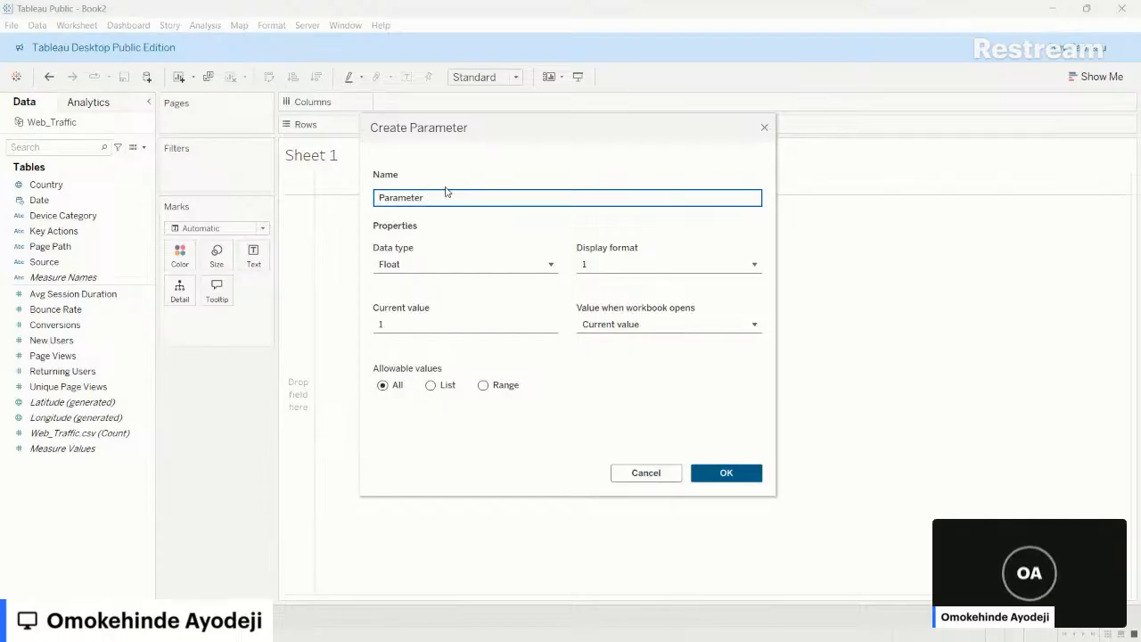
{"action": "left_click", "coordinate": [381, 197]}
{"action": "type", "text": "Months"}
{"action": "key", "text": "BackSpace"}
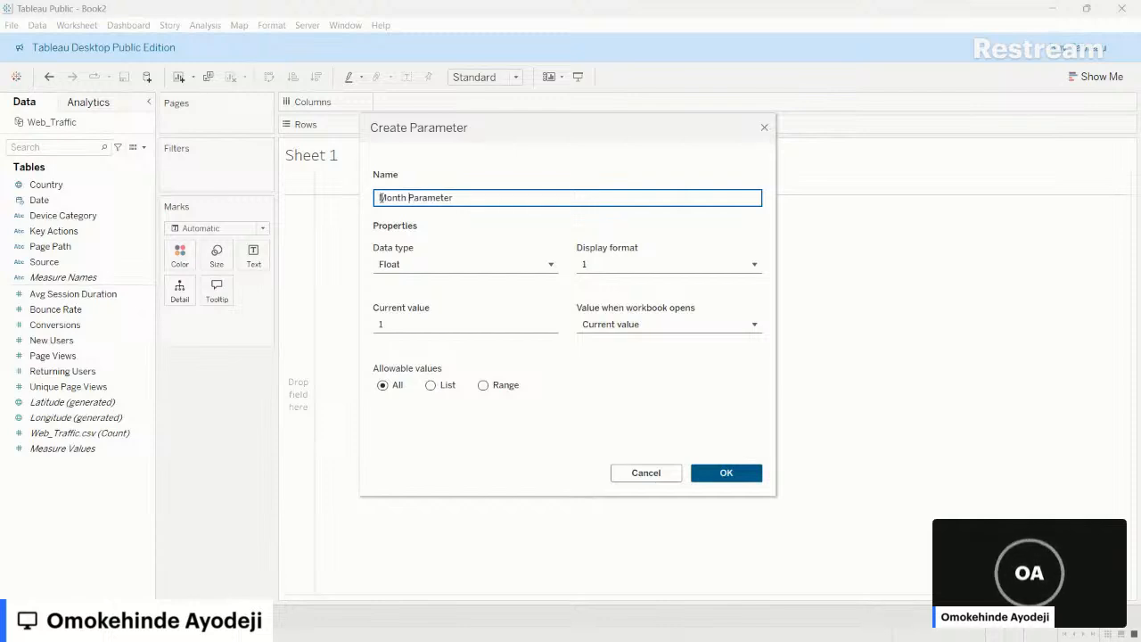
- Set the Month Parameter's data type to String and restrict its allowable values to a list
{"action": "left_click", "coordinate": [479, 265]}
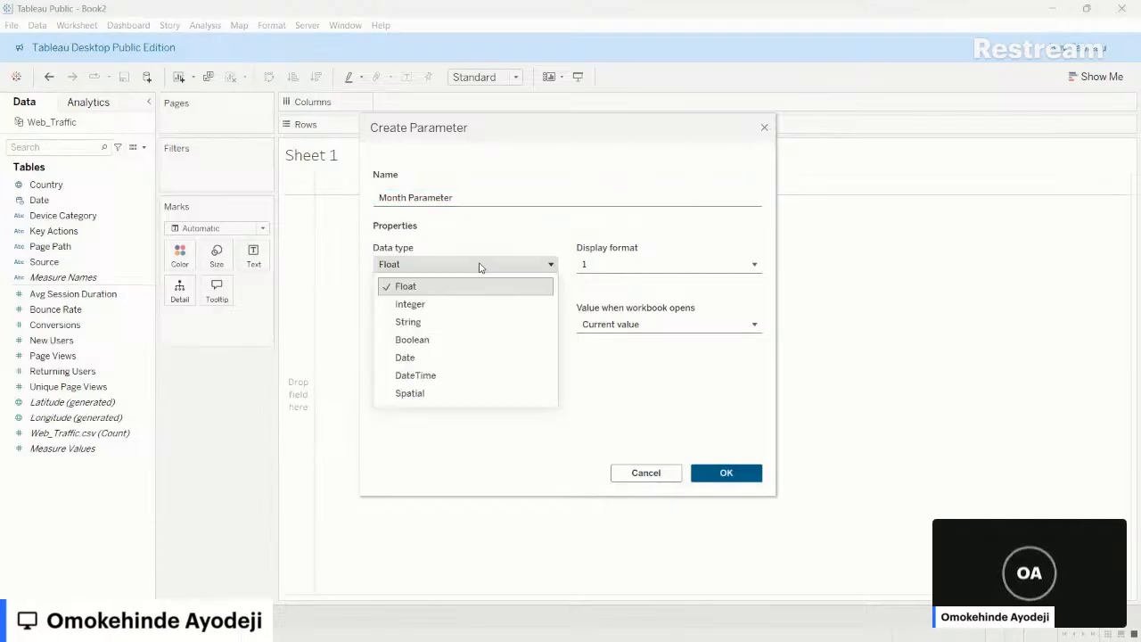
{"action": "left_click", "coordinate": [418, 325]}
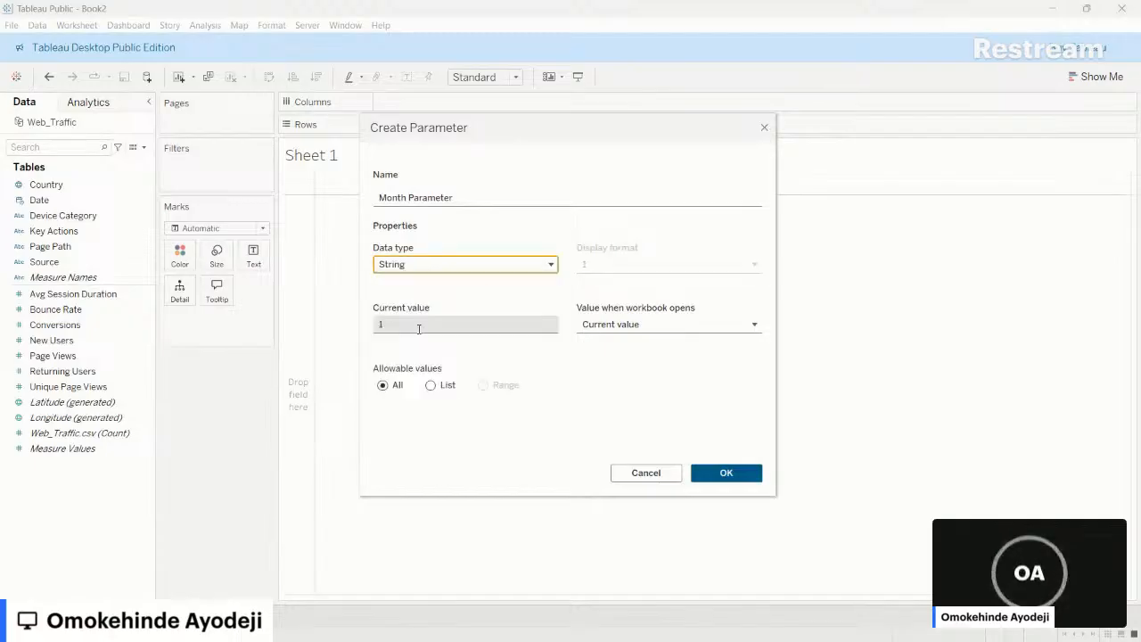
{"action": "left_click", "coordinate": [431, 385]}
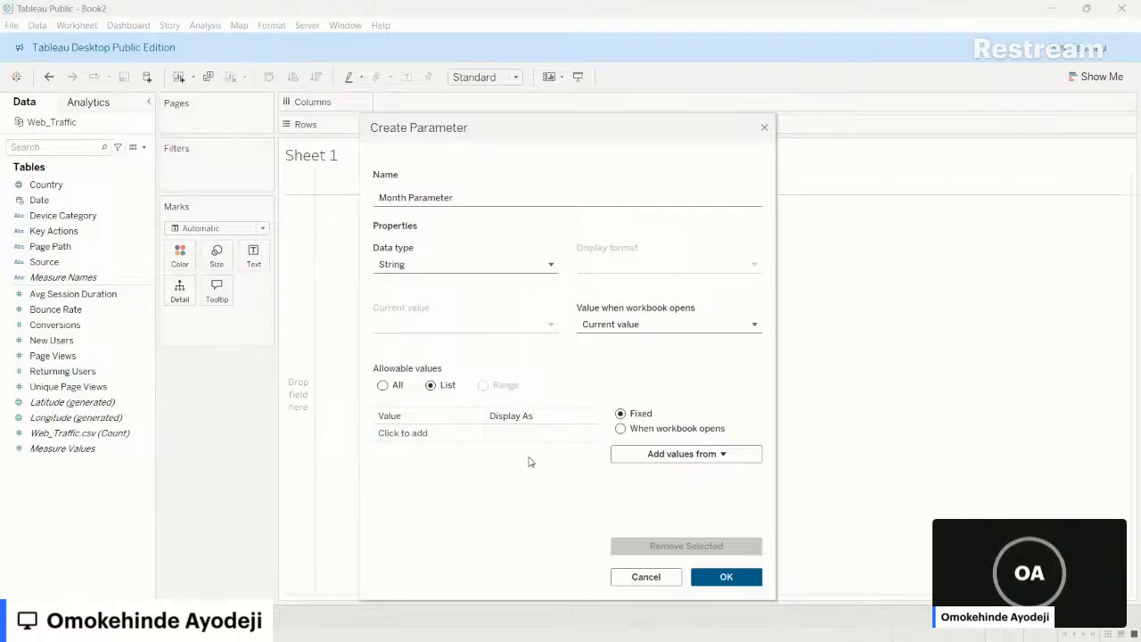
- Add January as the first value in the Month Parameter's list
{"action": "left_click", "coordinate": [417, 436]}
{"action": "type", "text": "J"}
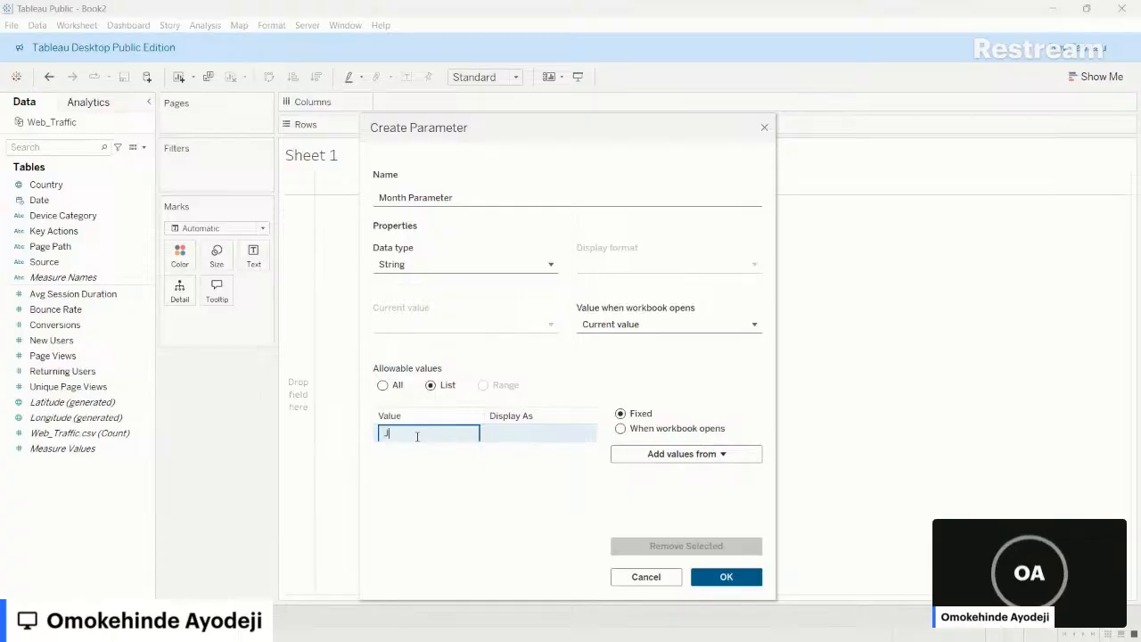
{"action": "type", "text": "anuary"}
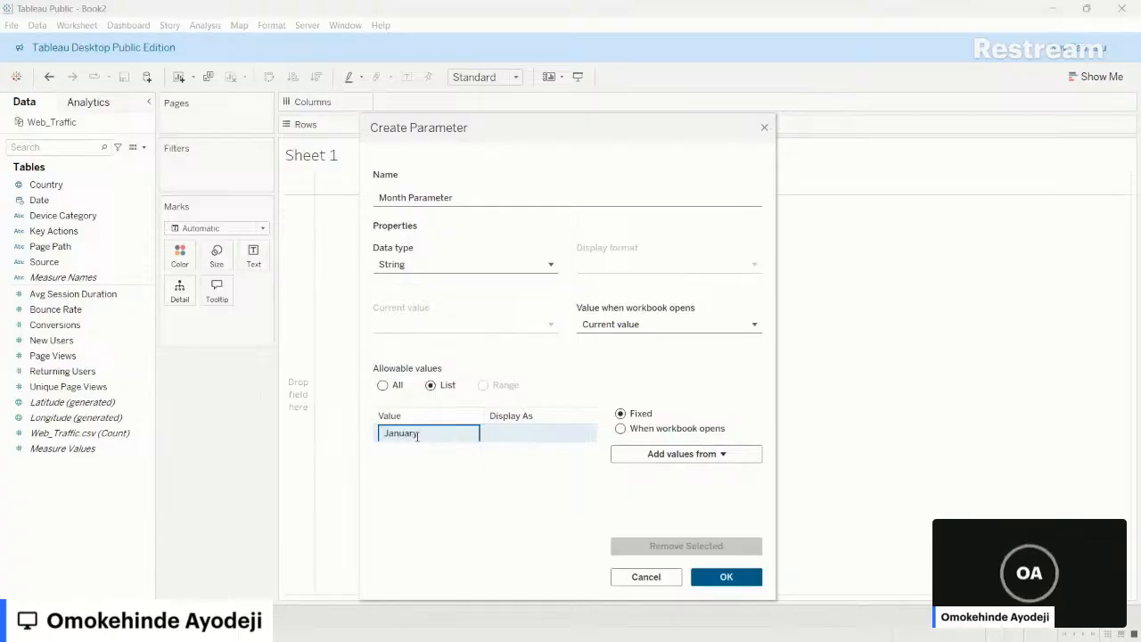
{"action": "key", "text": "Return"}
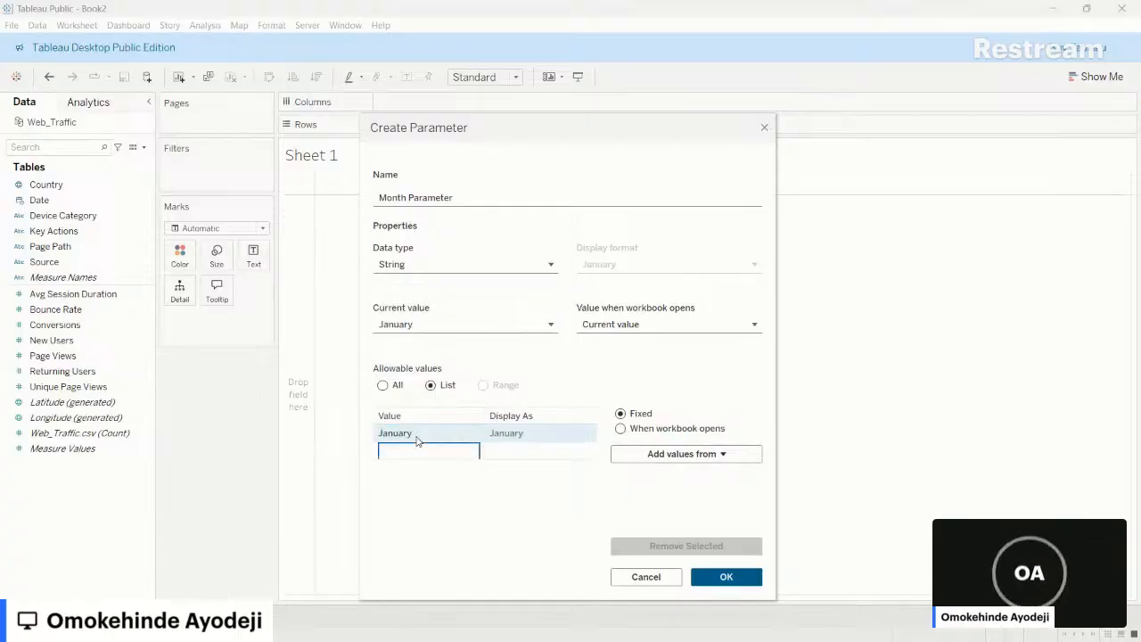
{"action": "key", "text": "Escape"}
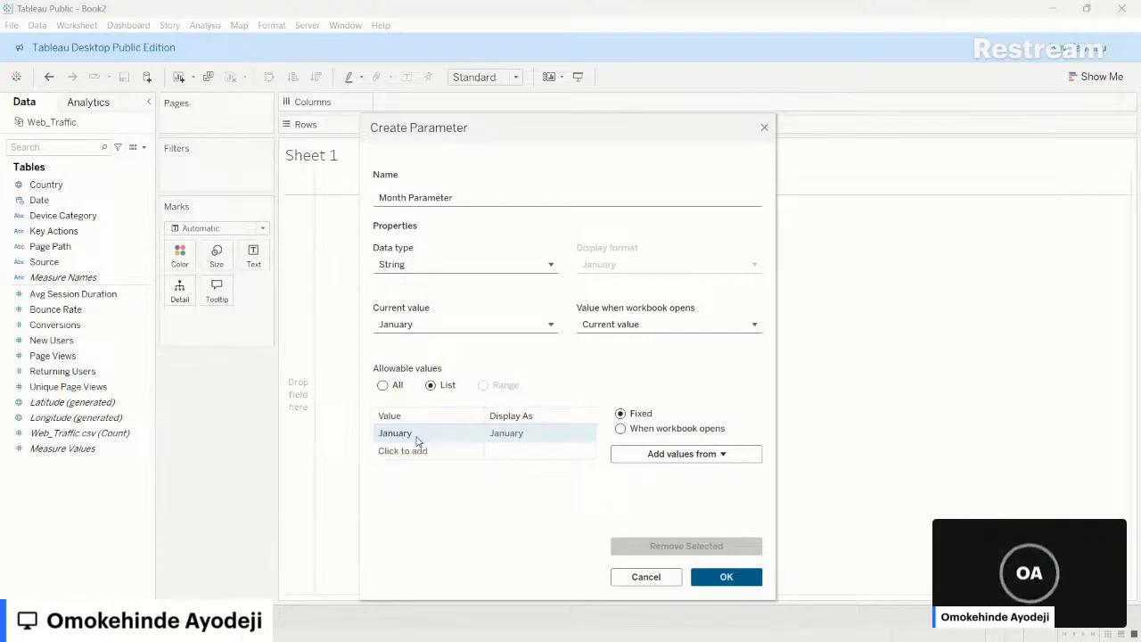
- Switch to Web_Traffic.csv in Excel and add a blank worksheet
{"action": "key", "text": "alt+Tab"}
{"action": "left_click", "coordinate": [415, 440]}
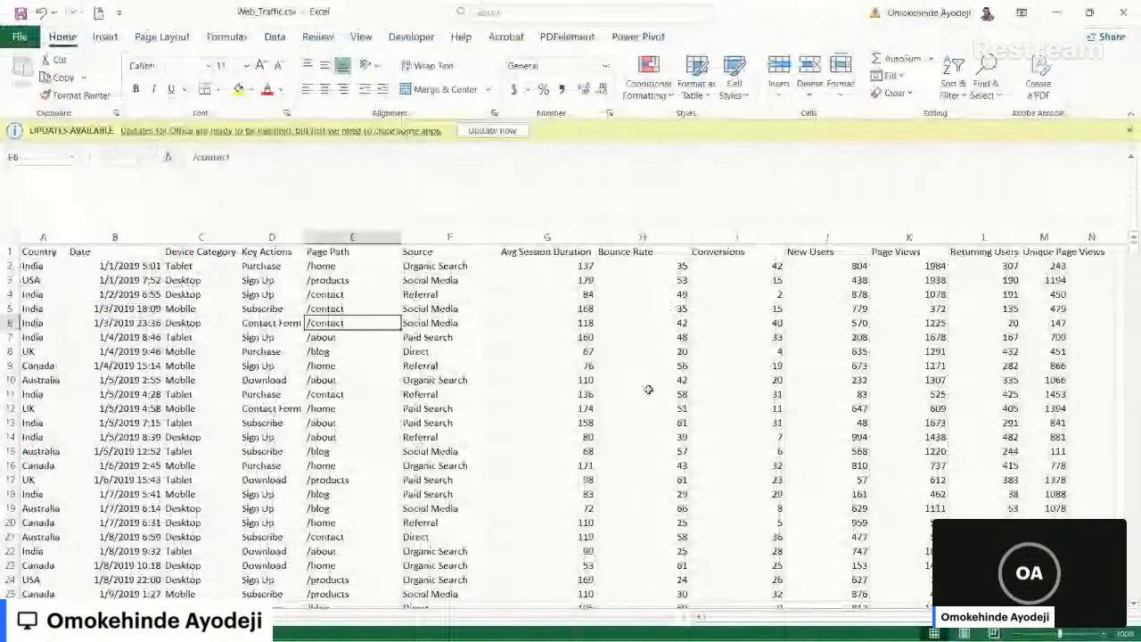
{"action": "left_click", "coordinate": [136, 617]}
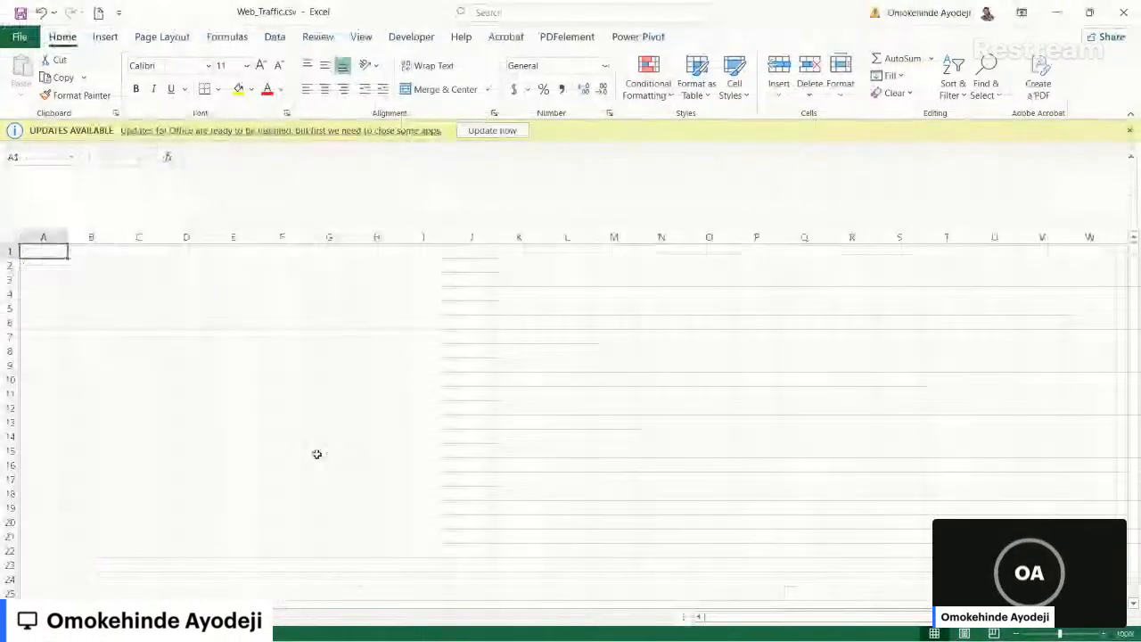
{"action": "left_click", "coordinate": [242, 309]}
{"action": "double_click", "coordinate": [245, 308]}
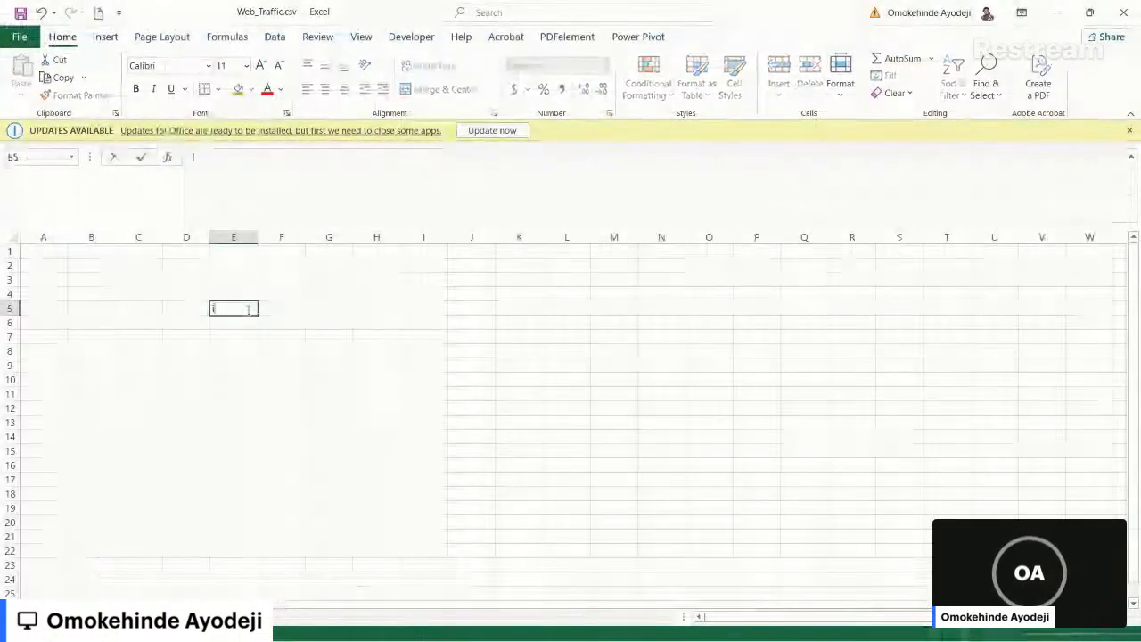
{"action": "type", "text": "2"}
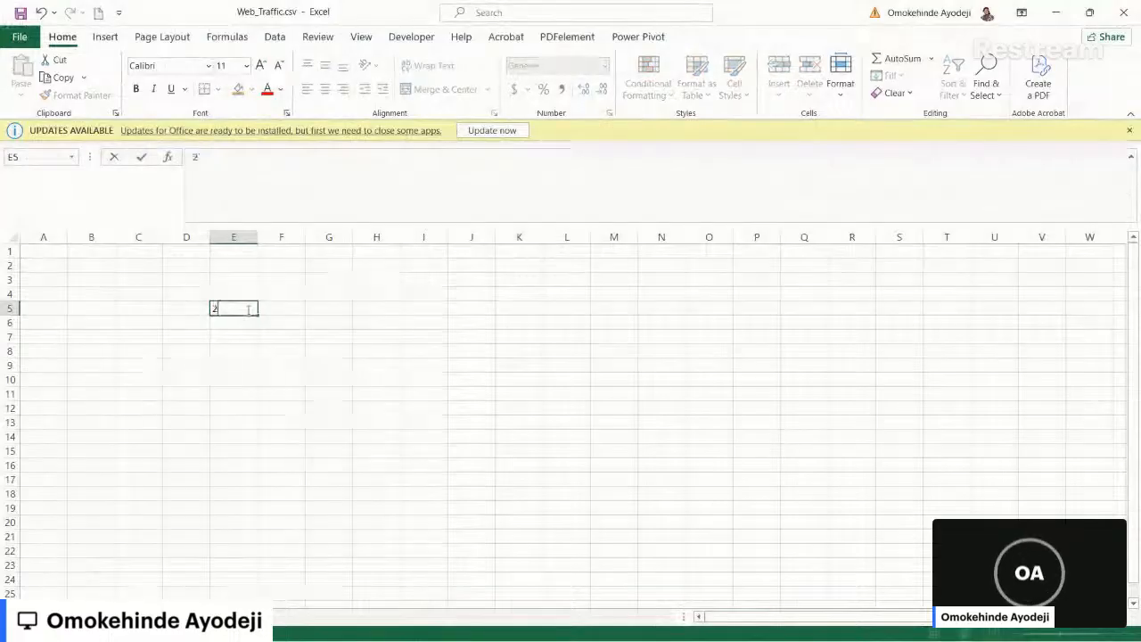
{"action": "key", "text": "BackSpace"}
{"action": "key", "text": "Home"}
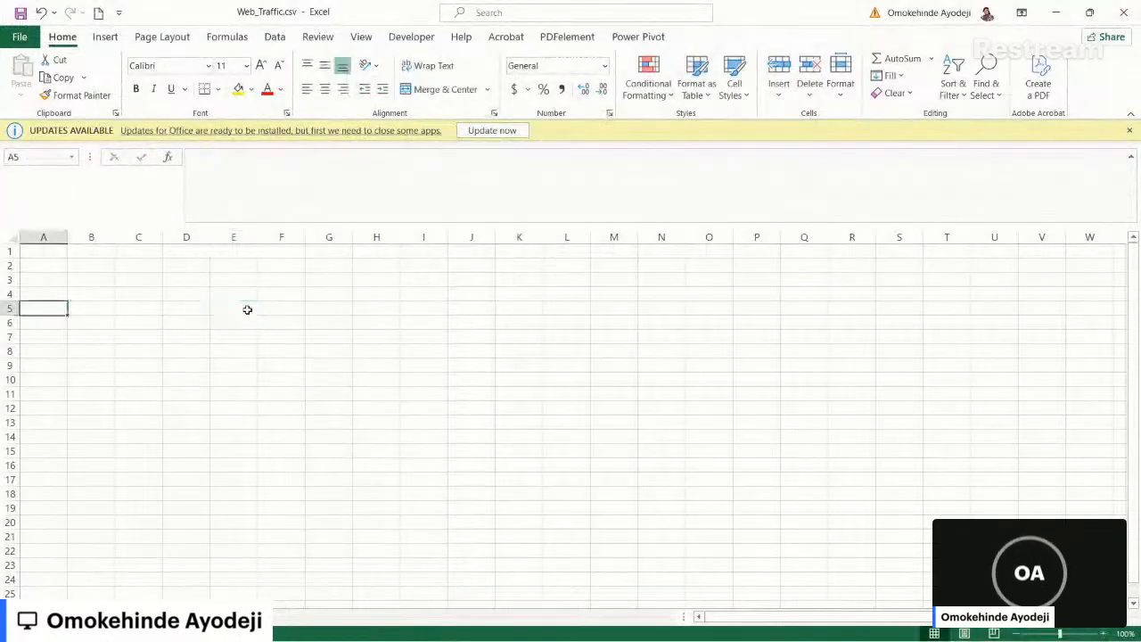
- Enter 1, 2 and 3 from cell E5 downward and fill the series through 12 in E16
{"action": "left_click", "coordinate": [247, 314]}
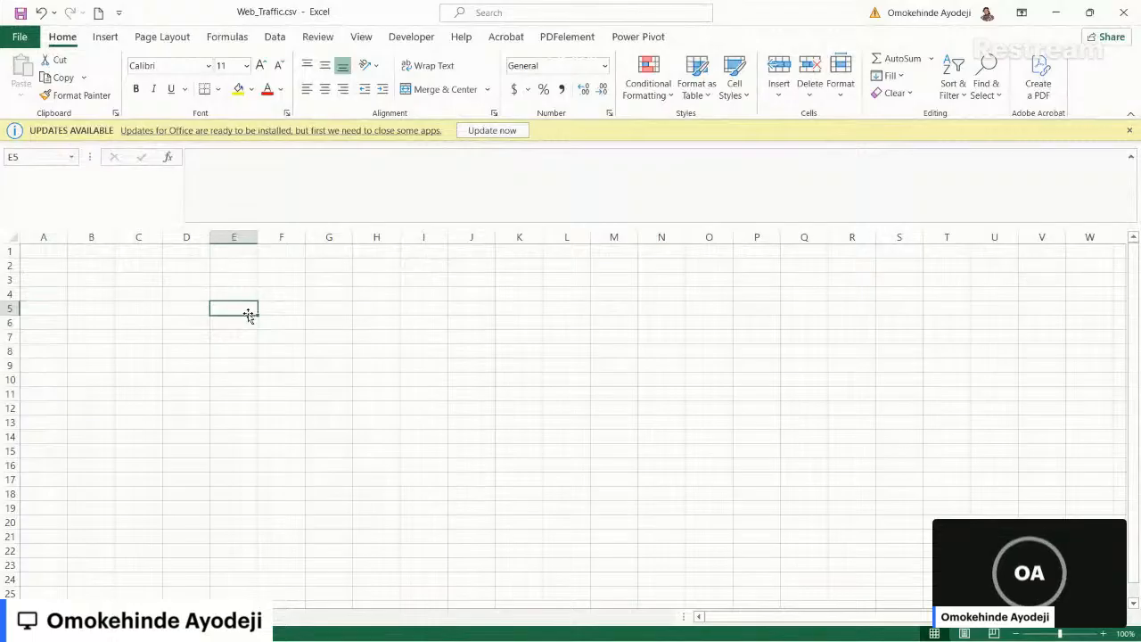
{"action": "key", "text": "Return"}
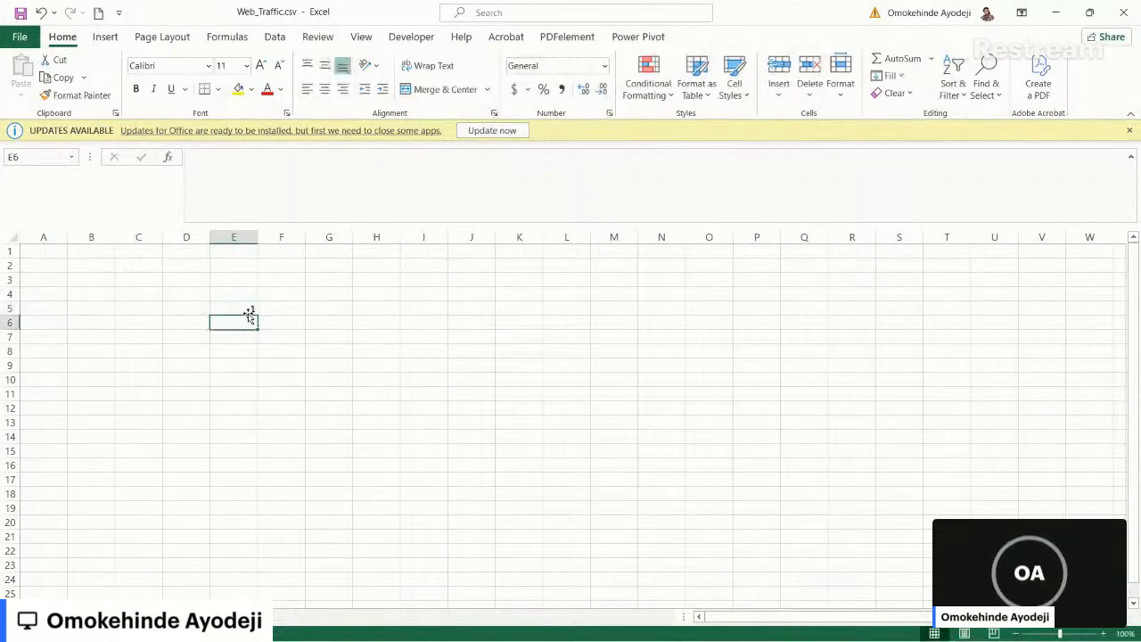
{"action": "type", "text": "2"}
{"action": "key", "text": "Return"}
{"action": "type", "text": "3"}
{"action": "key", "text": "Return"}
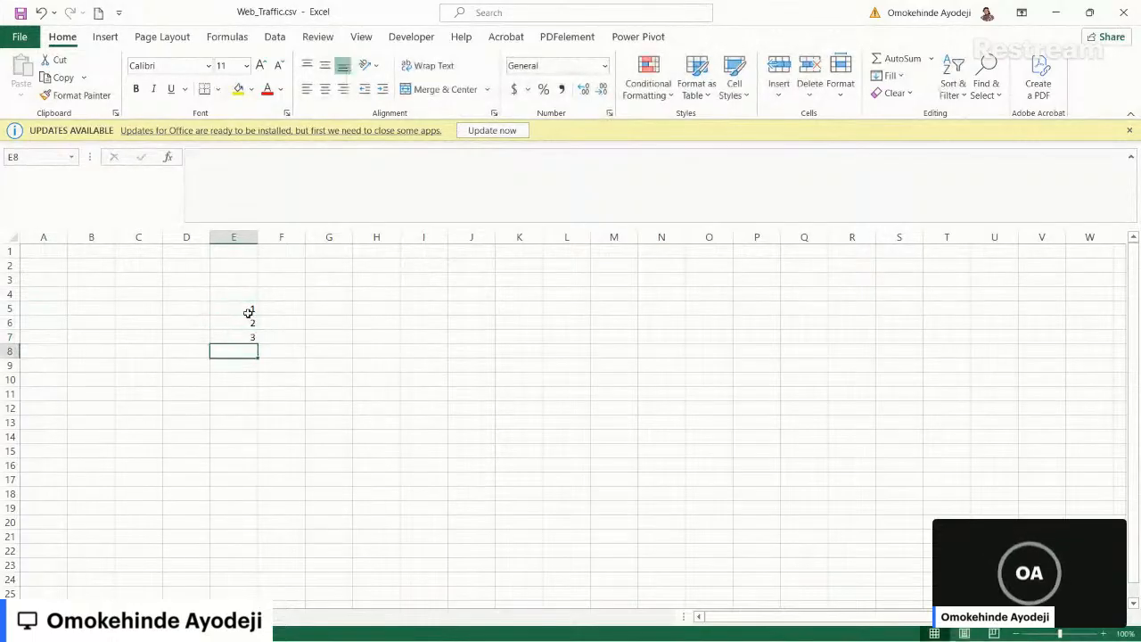
{"action": "left_click_drag", "start_coordinate": [248, 313], "coordinate": [245, 469]}
- Enter January and February in F5 and F6 and fill the month names down to December in F16
{"action": "left_click", "coordinate": [281, 305]}
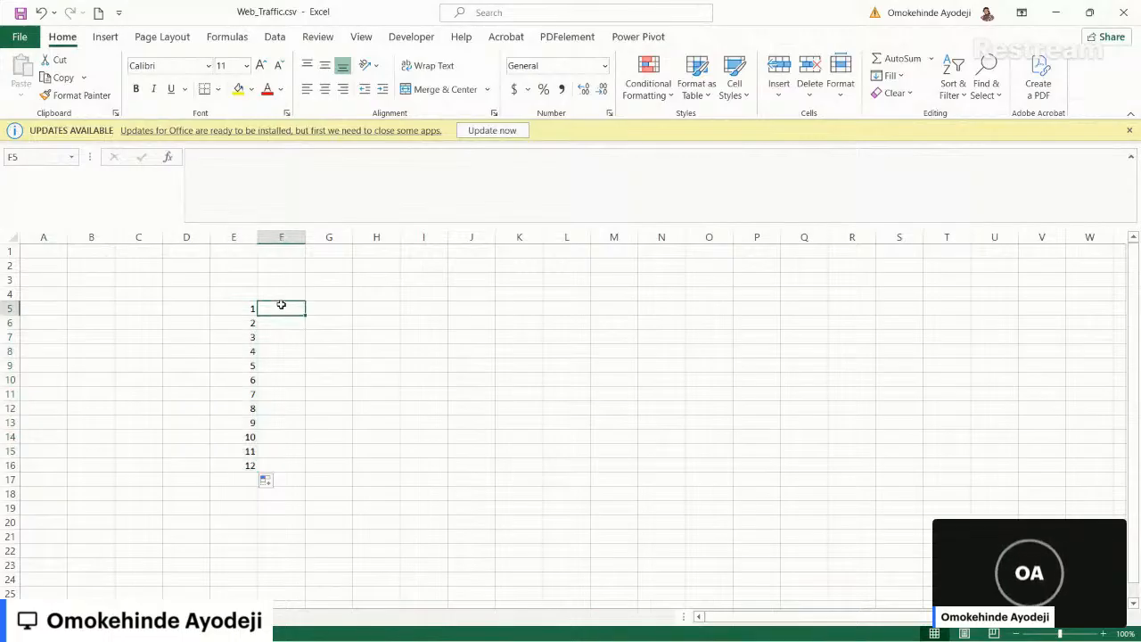
{"action": "type", "text": "January"}
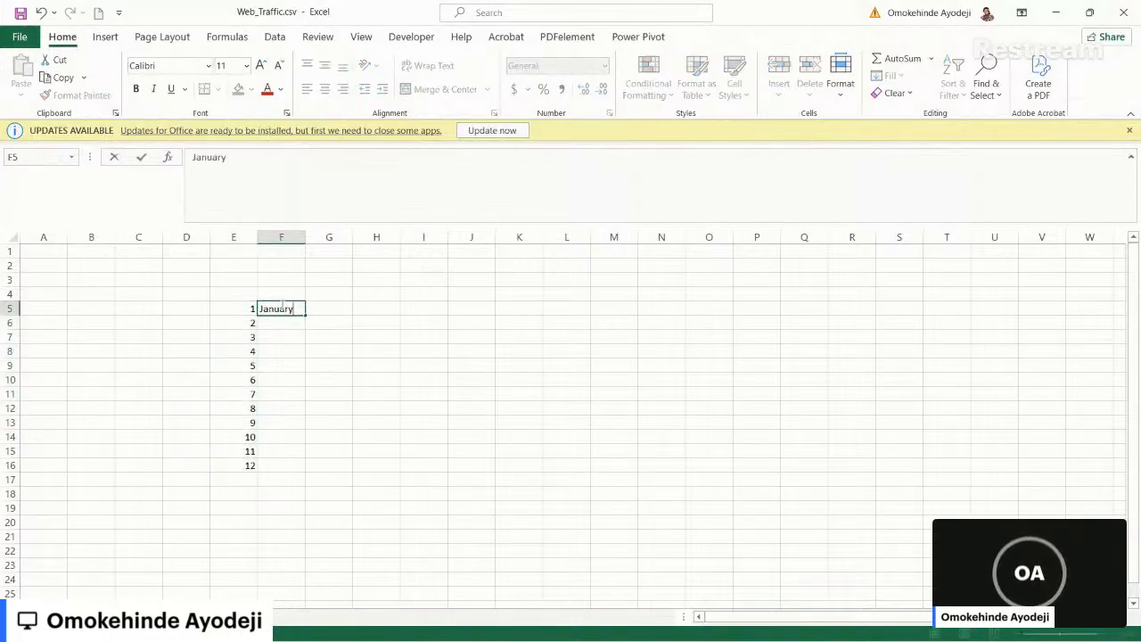
{"action": "key", "text": "Return"}
{"action": "type", "text": "Fe"}
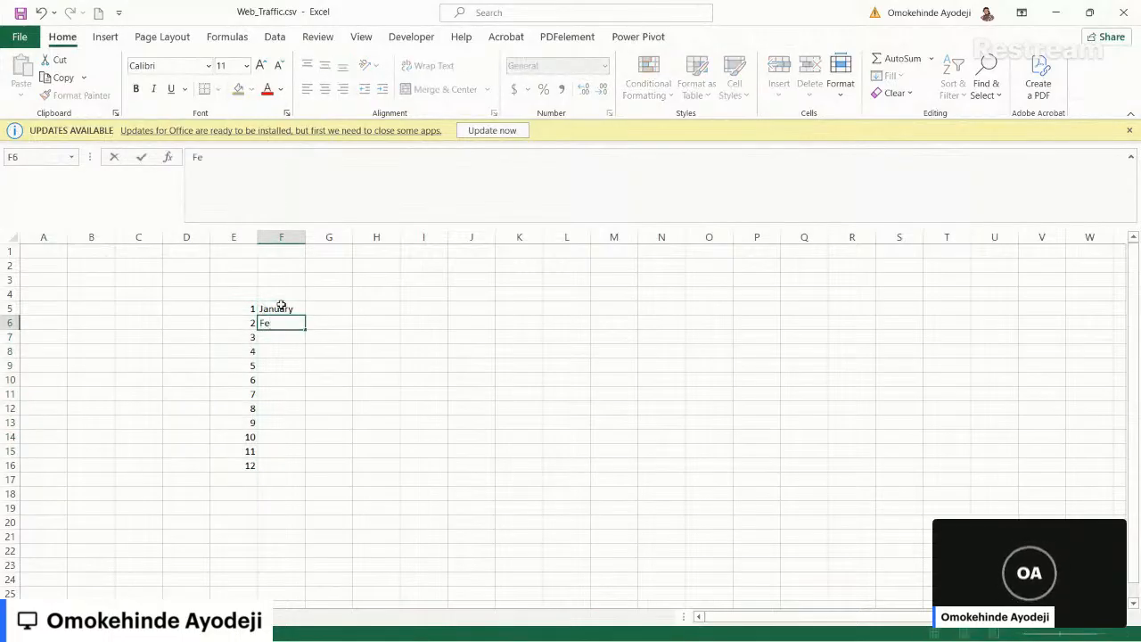
{"action": "type", "text": "bruary"}
{"action": "key", "text": "Return"}
{"action": "left_click", "coordinate": [281, 306]}
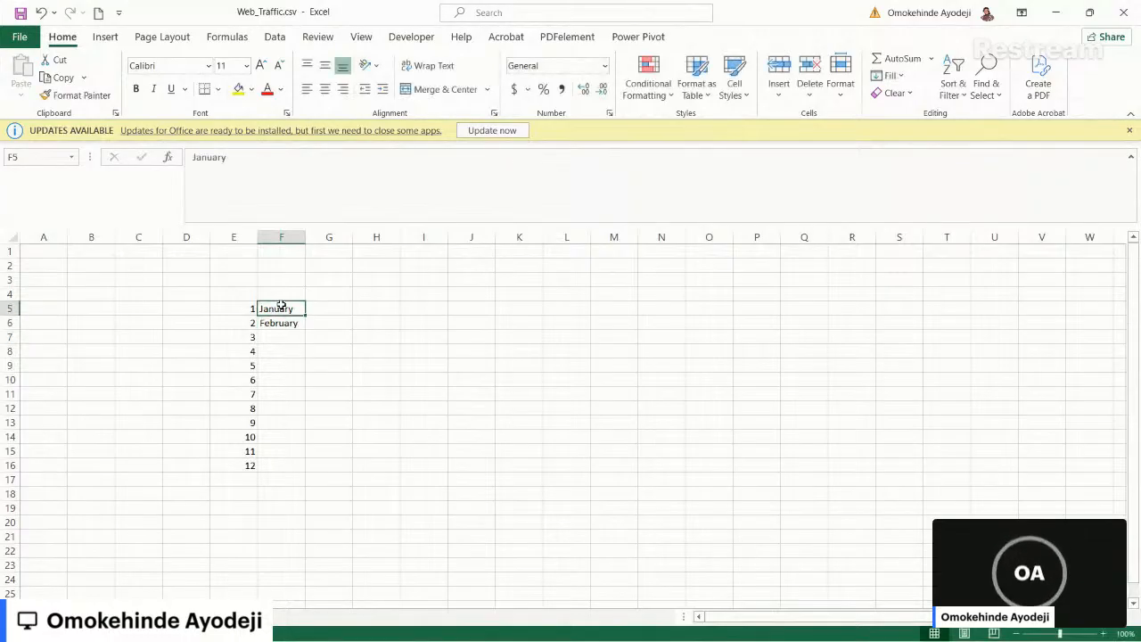
{"action": "left_click_drag", "start_coordinate": [281, 307], "coordinate": [281, 322]}
{"action": "double_click", "coordinate": [305, 330]}
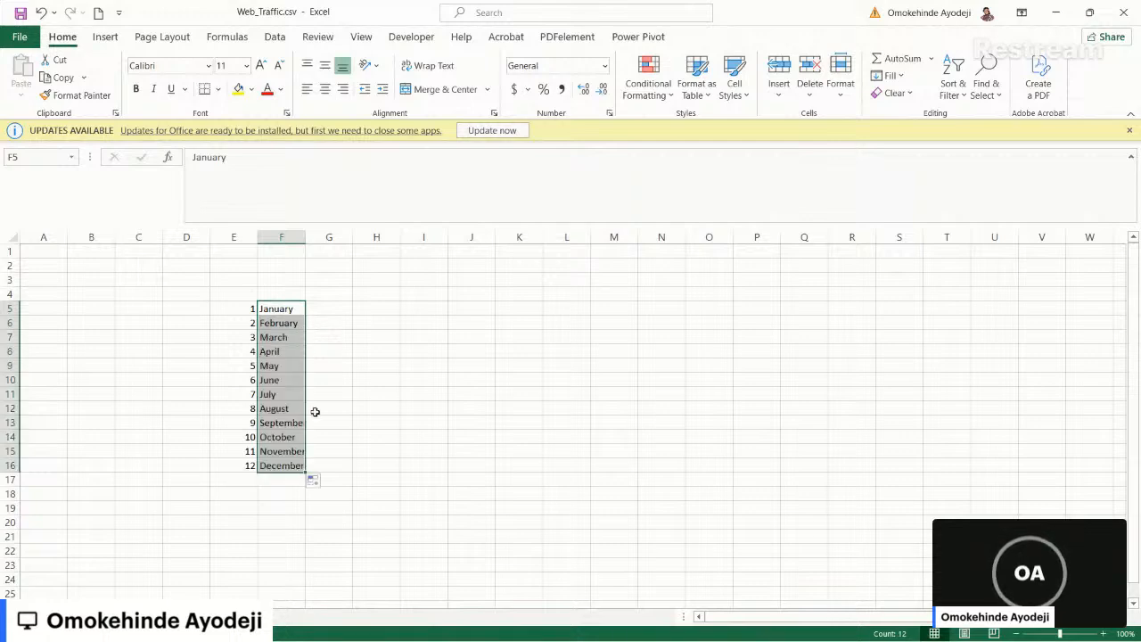
- Copy the month numbers and names in E5:F16 and switch back to the Create Parameter dialog in Tableau
{"action": "left_click", "coordinate": [314, 436]}
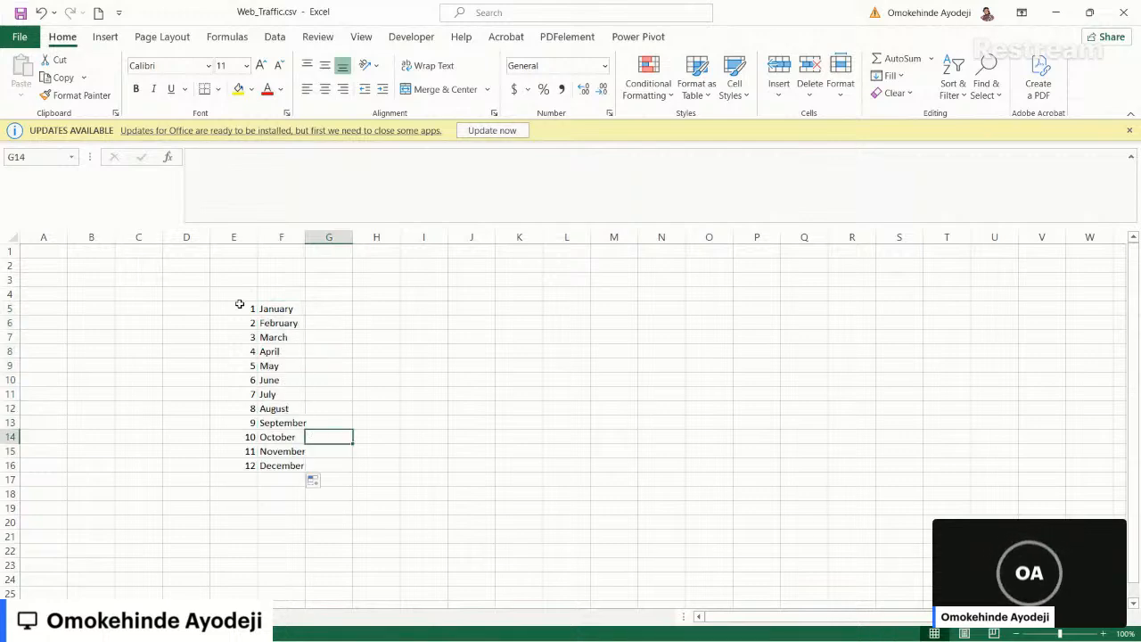
{"action": "left_click_drag", "start_coordinate": [241, 323], "coordinate": [302, 467]}
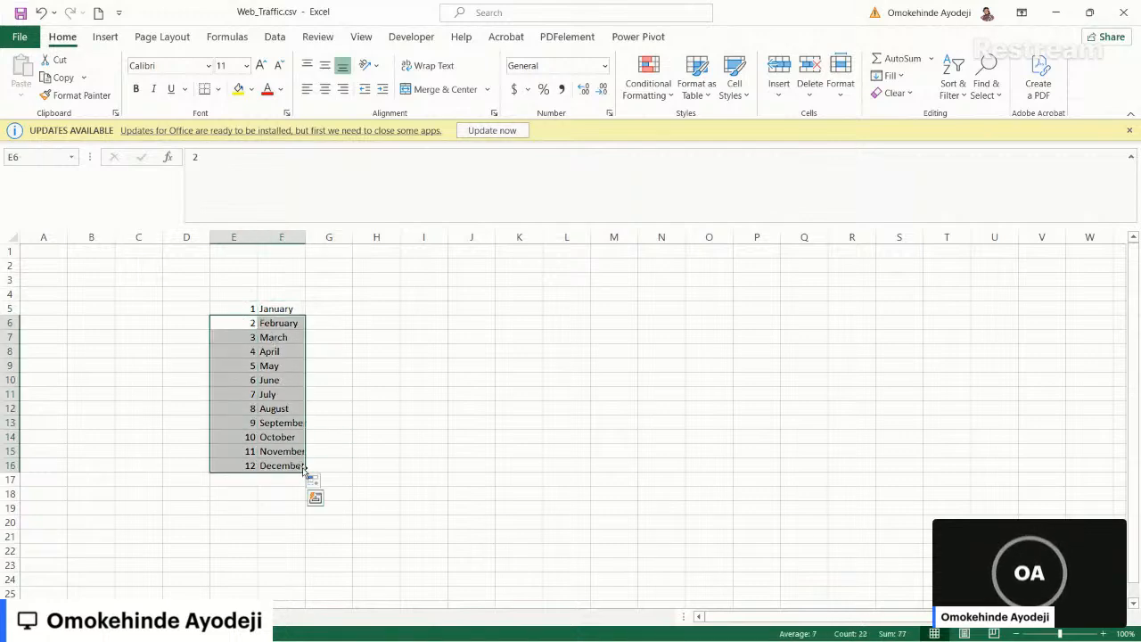
{"action": "left_click", "coordinate": [396, 399]}
{"action": "left_click_drag", "start_coordinate": [239, 308], "coordinate": [279, 475]}
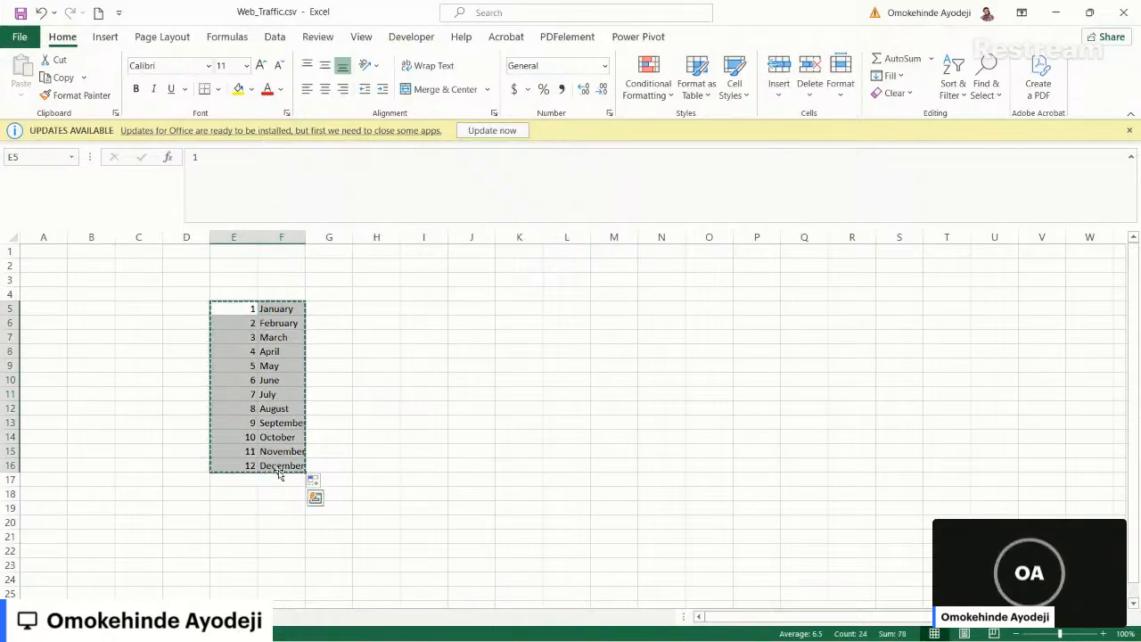
{"action": "key", "text": "ctrl+c"}
{"action": "key", "text": "alt+Tab"}
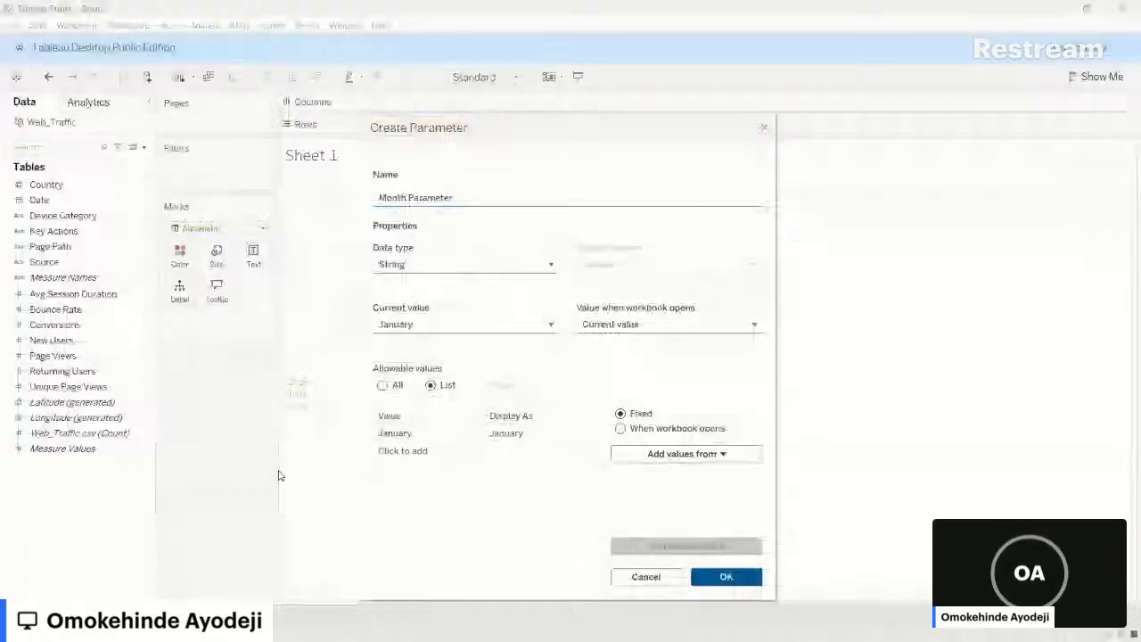
- Set the Month Parameter's data type to Integer and paste the copied month numbers and names from Excel as its list values
{"action": "key", "text": "alt+Tab"}
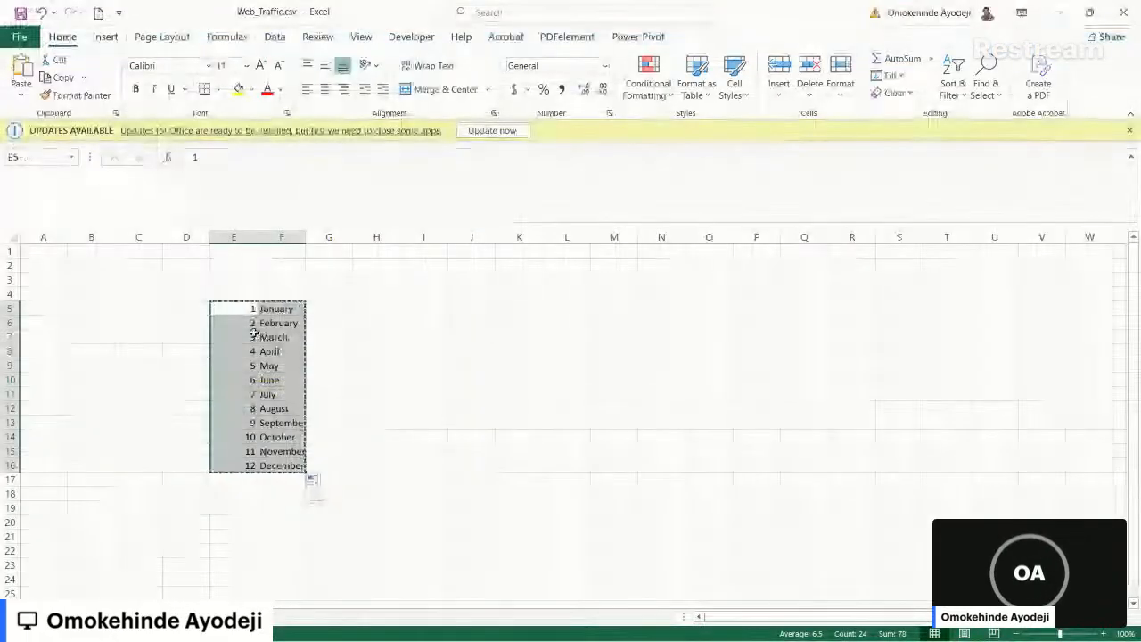
{"action": "left_click", "coordinate": [248, 394]}
{"action": "key", "text": "alt+Tab"}
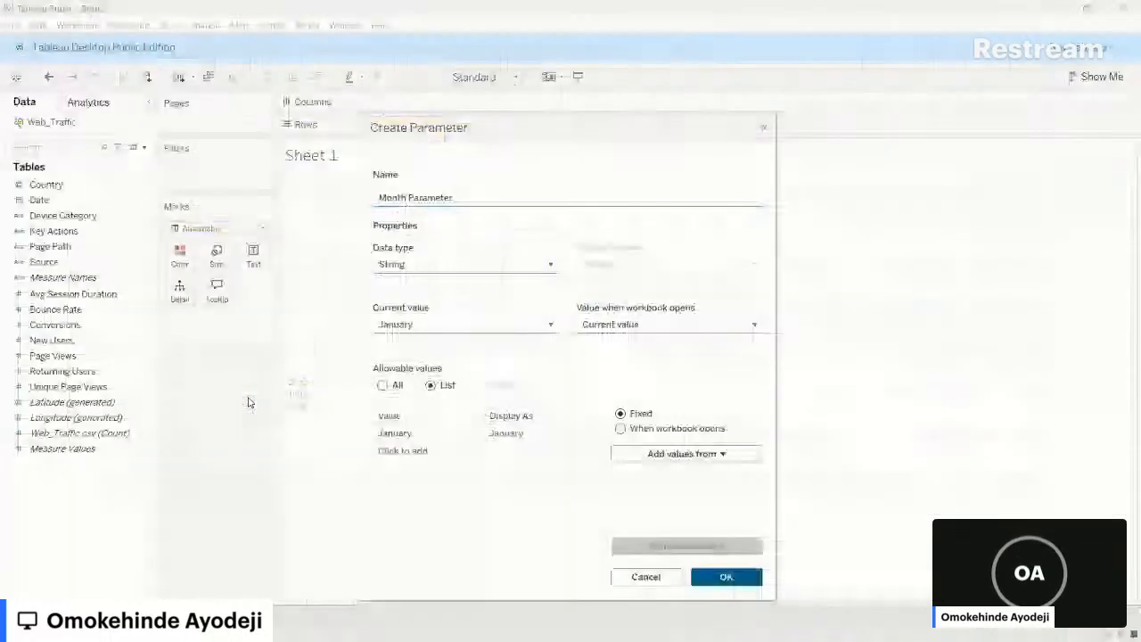
{"action": "left_click", "coordinate": [438, 264]}
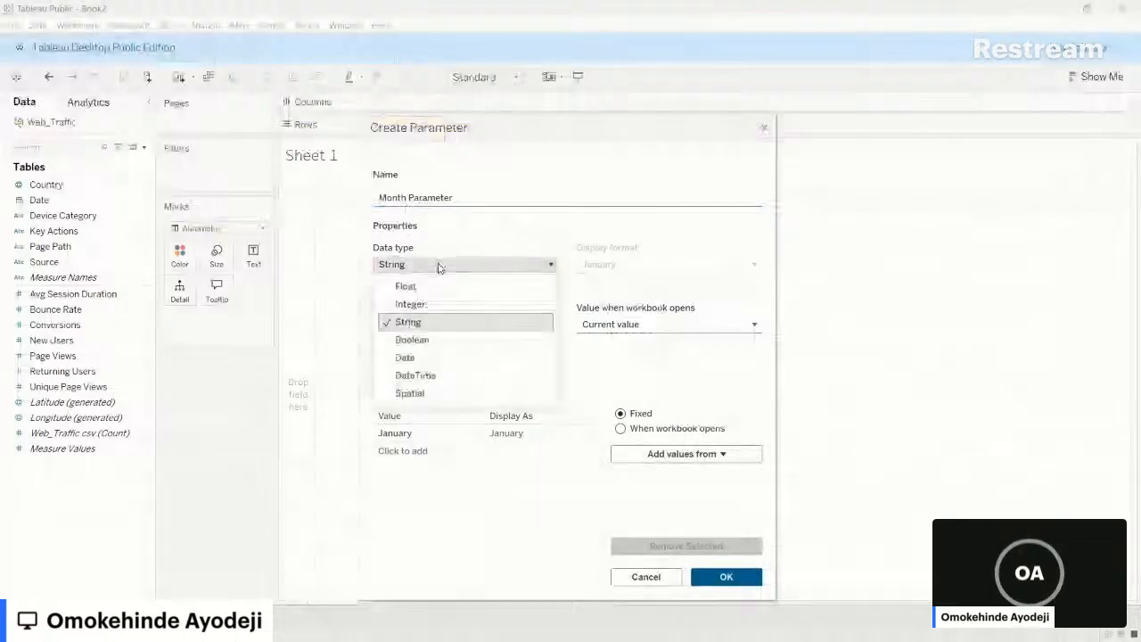
{"action": "left_click", "coordinate": [424, 305]}
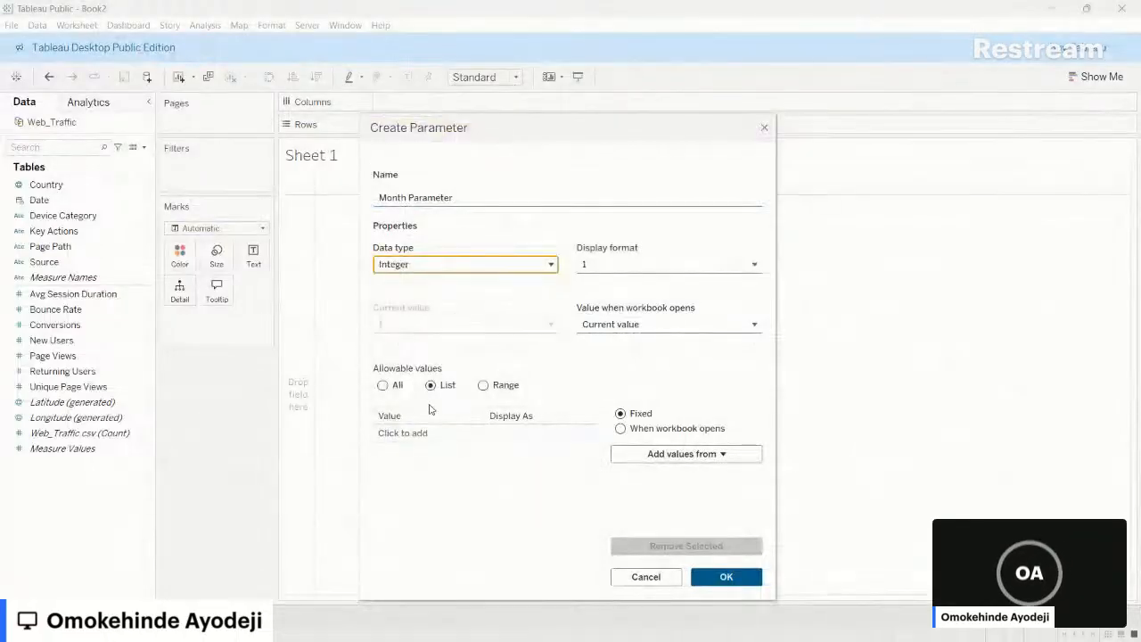
{"action": "left_click", "coordinate": [679, 458]}
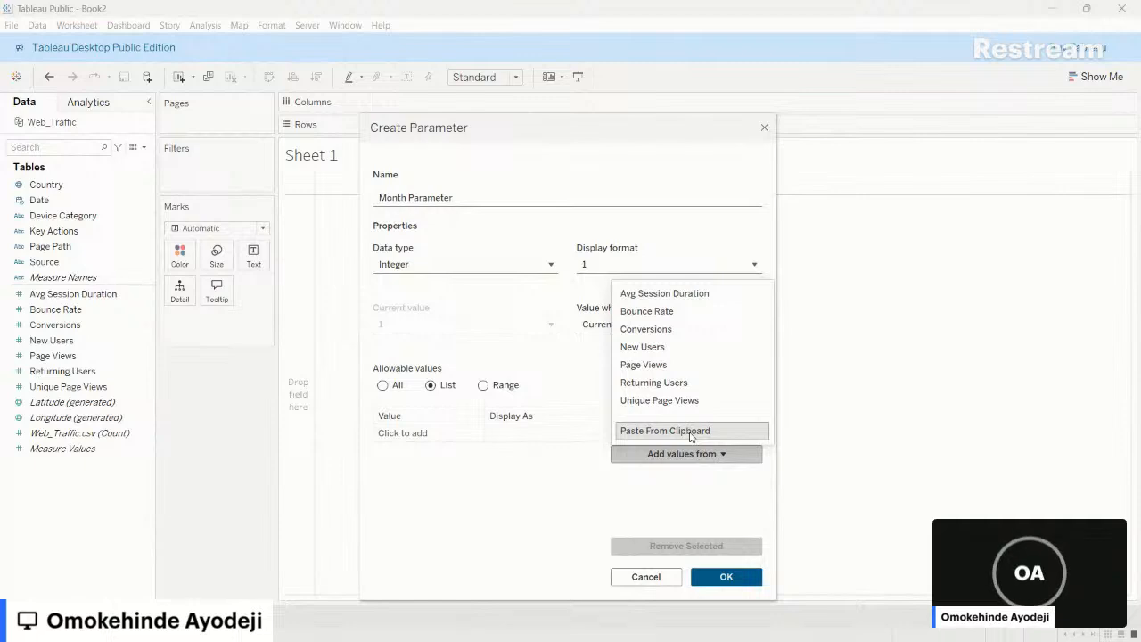
{"action": "left_click", "coordinate": [688, 432]}
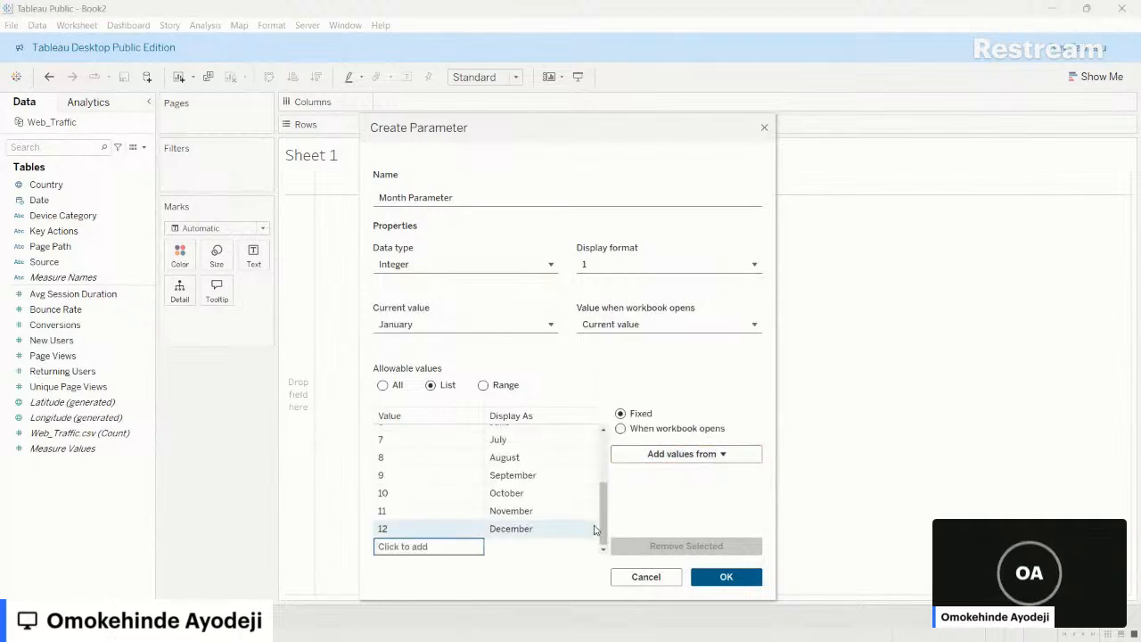
- Review the pasted month list, create the Month Parameter, and enlarge the Parameters area of the data pane
{"action": "scroll", "coordinate": [594, 530], "scroll_direction": "up", "scroll_amount": 3}
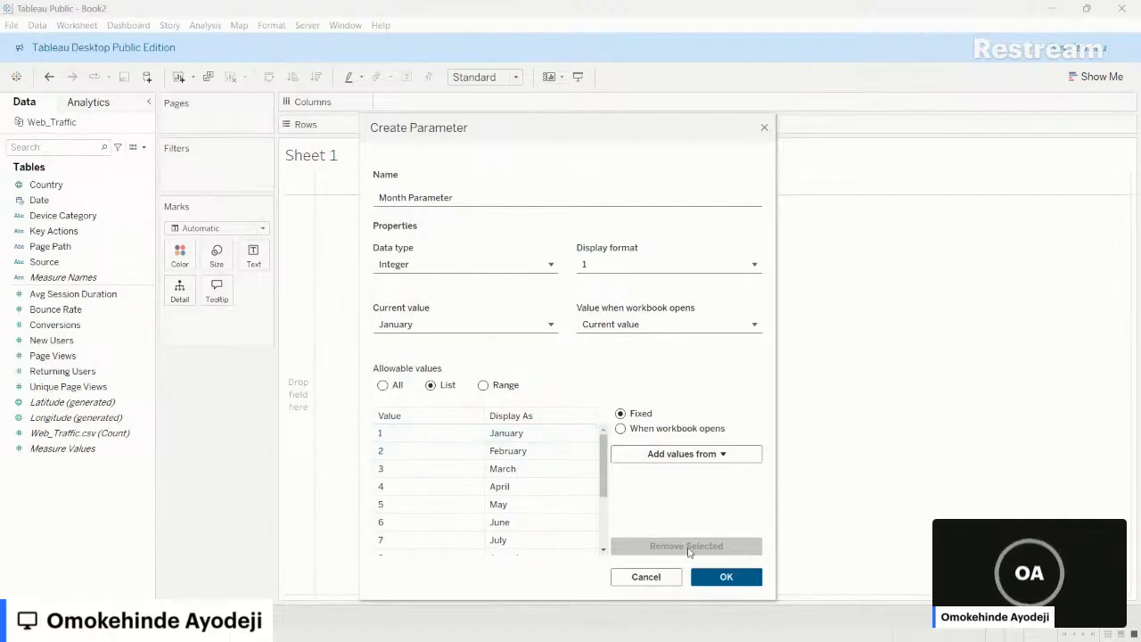
{"action": "left_click", "coordinate": [725, 577]}
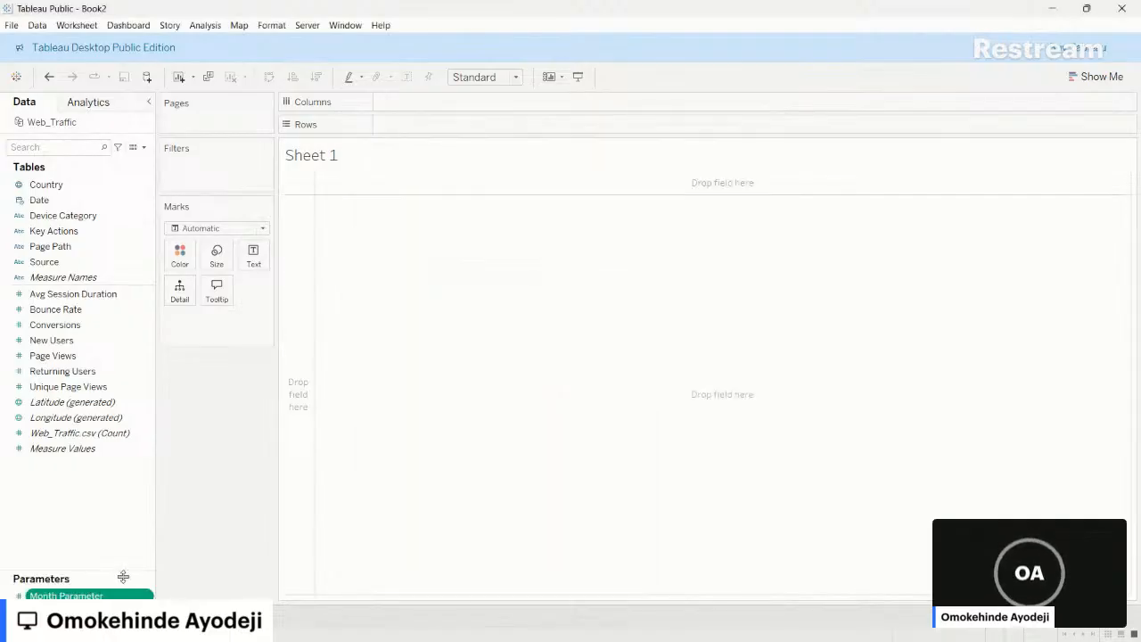
{"action": "left_click_drag", "start_coordinate": [115, 569], "coordinate": [119, 484]}
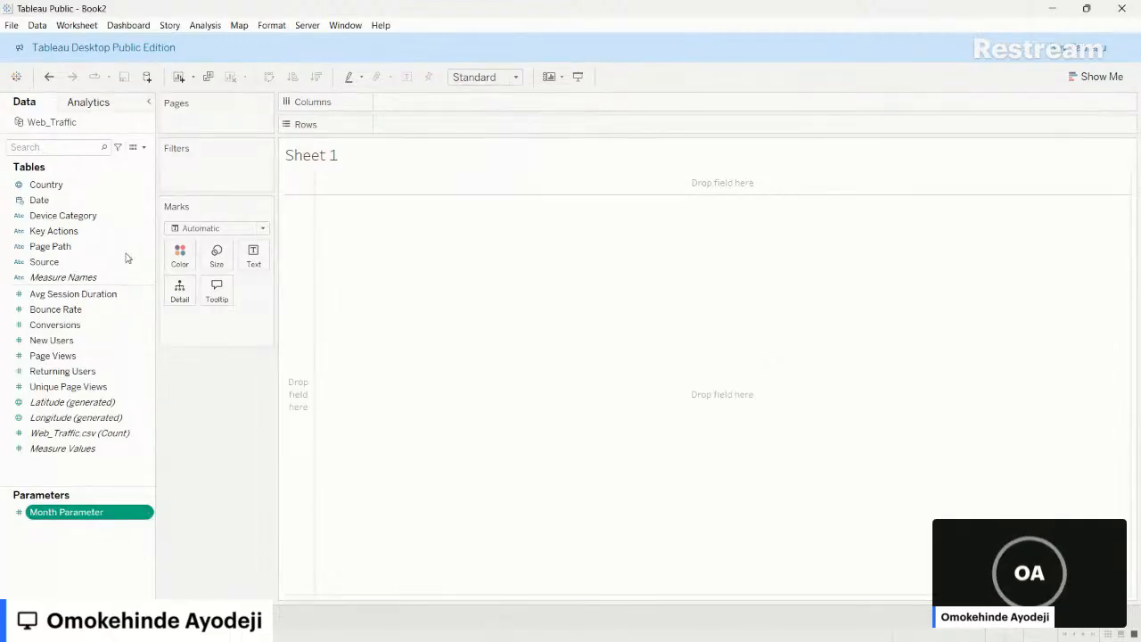
- Start a new parameter named Year Parameter with data type Integer and allowable values restricted to a list
{"action": "left_click", "coordinate": [141, 147]}
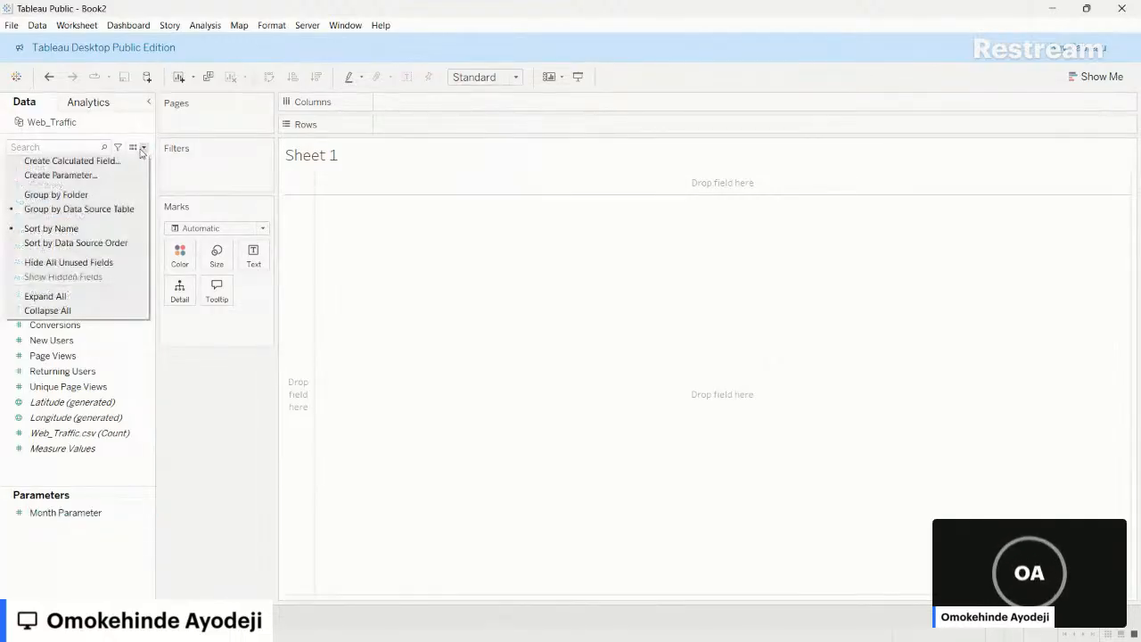
{"action": "left_click", "coordinate": [93, 171]}
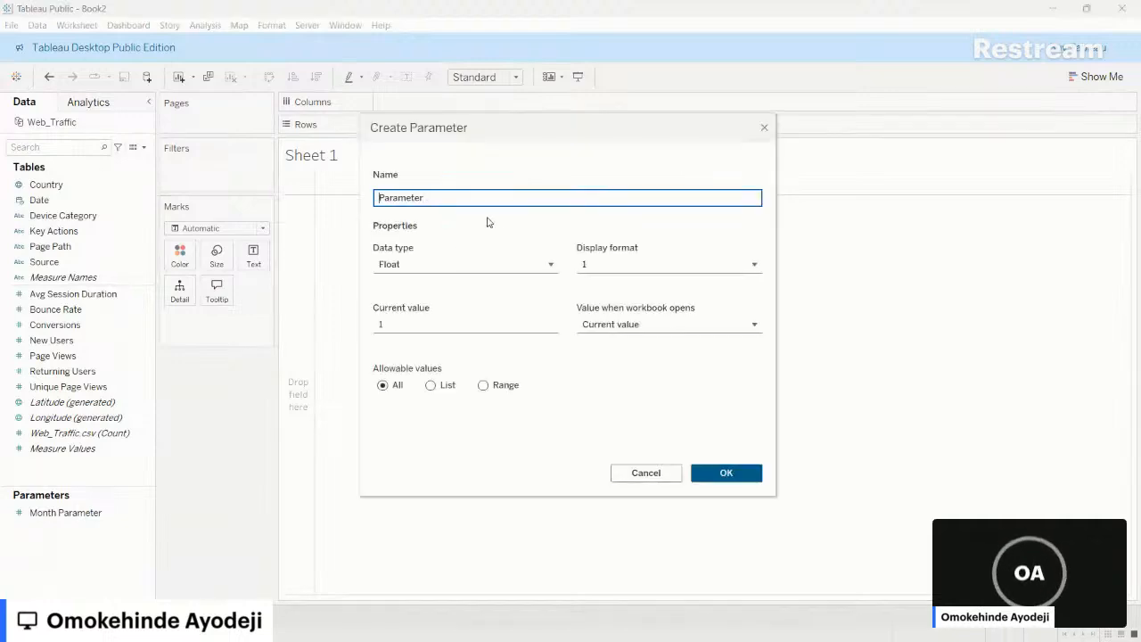
{"action": "type", "text": "Year"}
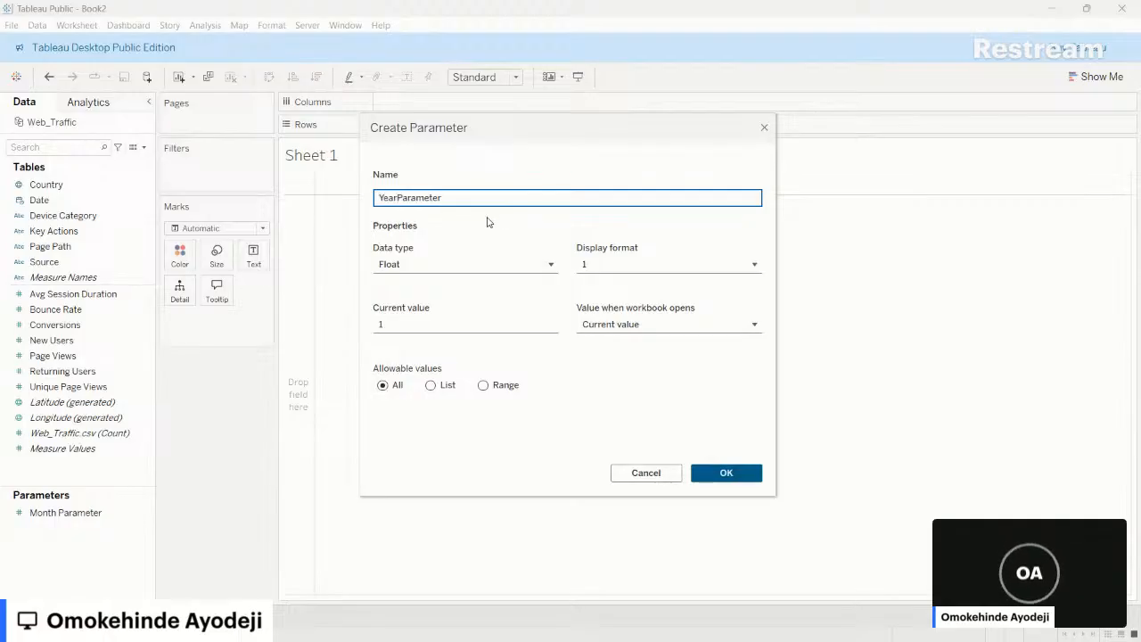
{"action": "left_click", "coordinate": [496, 266]}
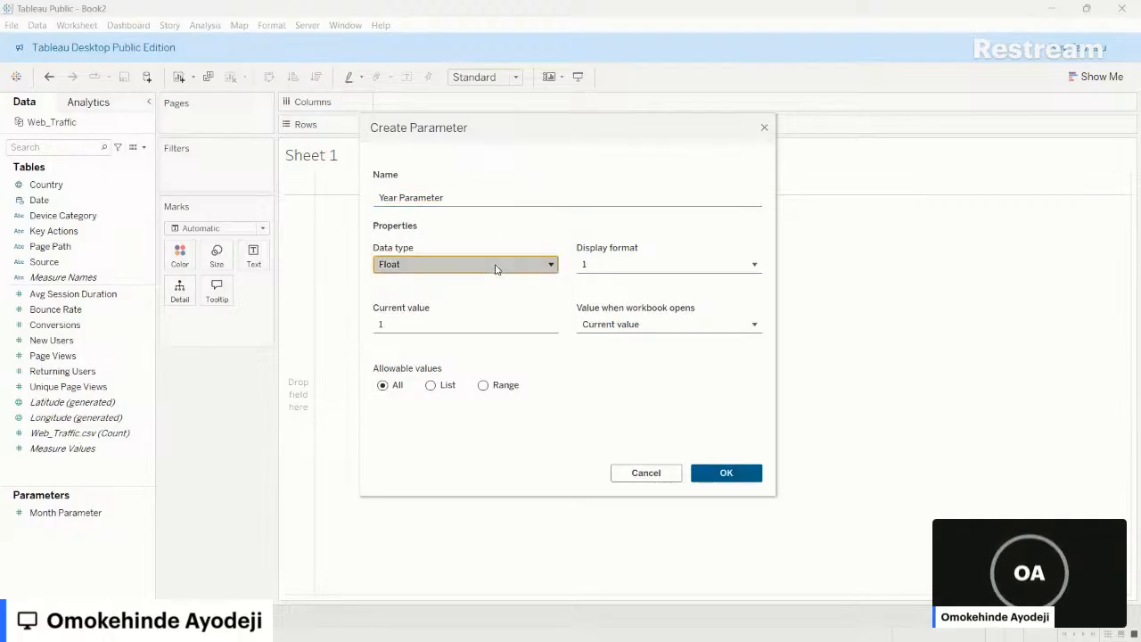
{"action": "left_click", "coordinate": [461, 305]}
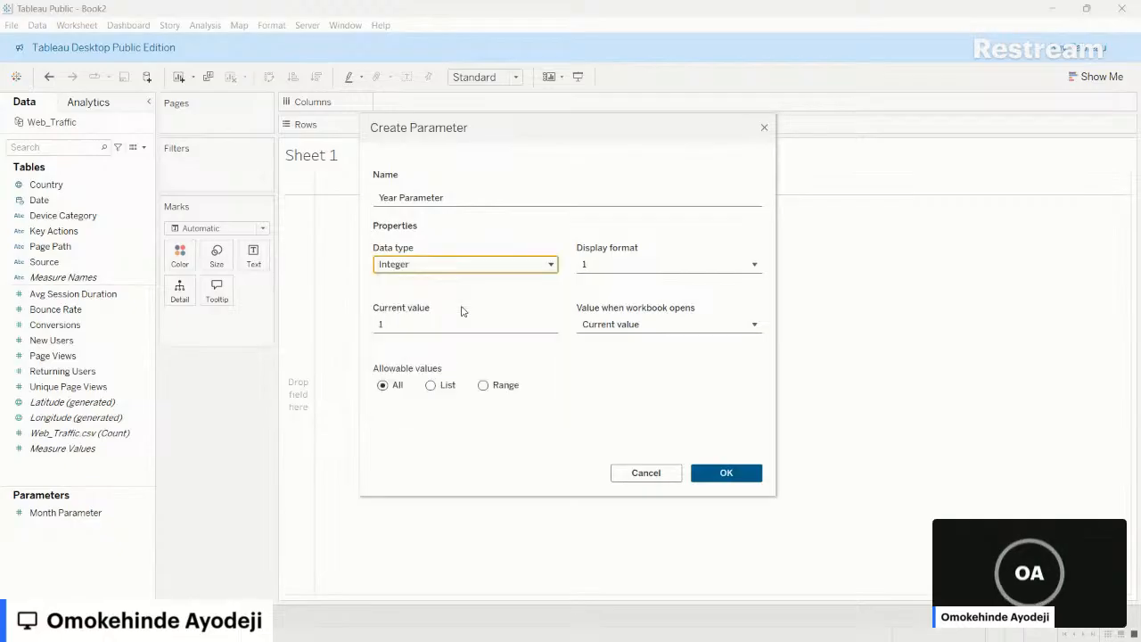
{"action": "left_click", "coordinate": [440, 389]}
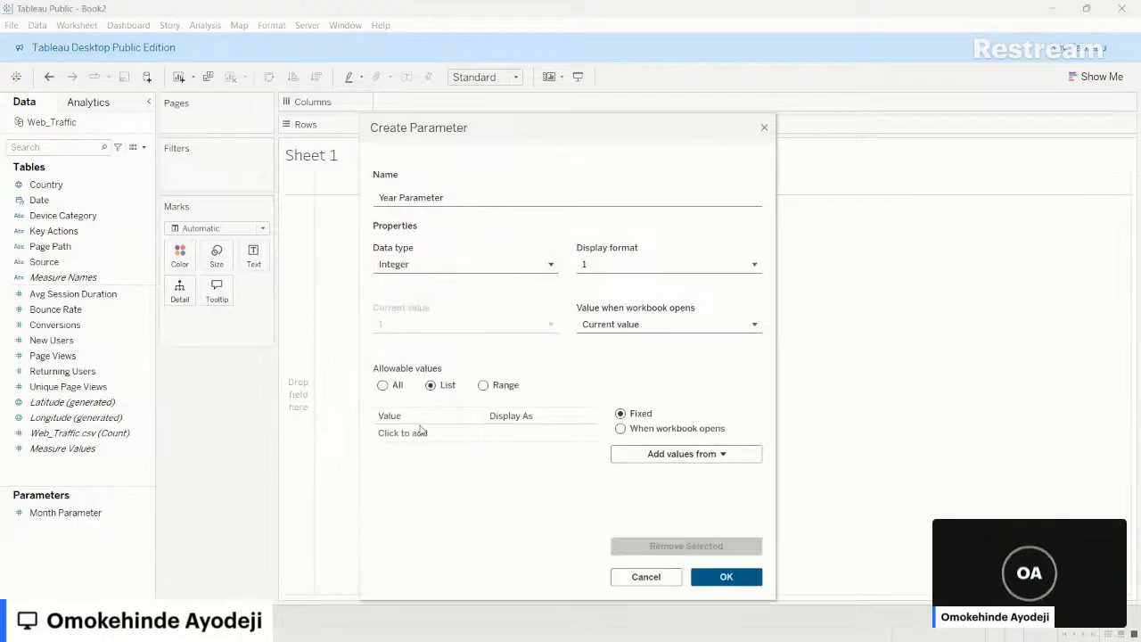
- Add 2019, 2020, 2021 and 2022 to the Year Parameter's list of values
{"action": "left_click", "coordinate": [420, 432]}
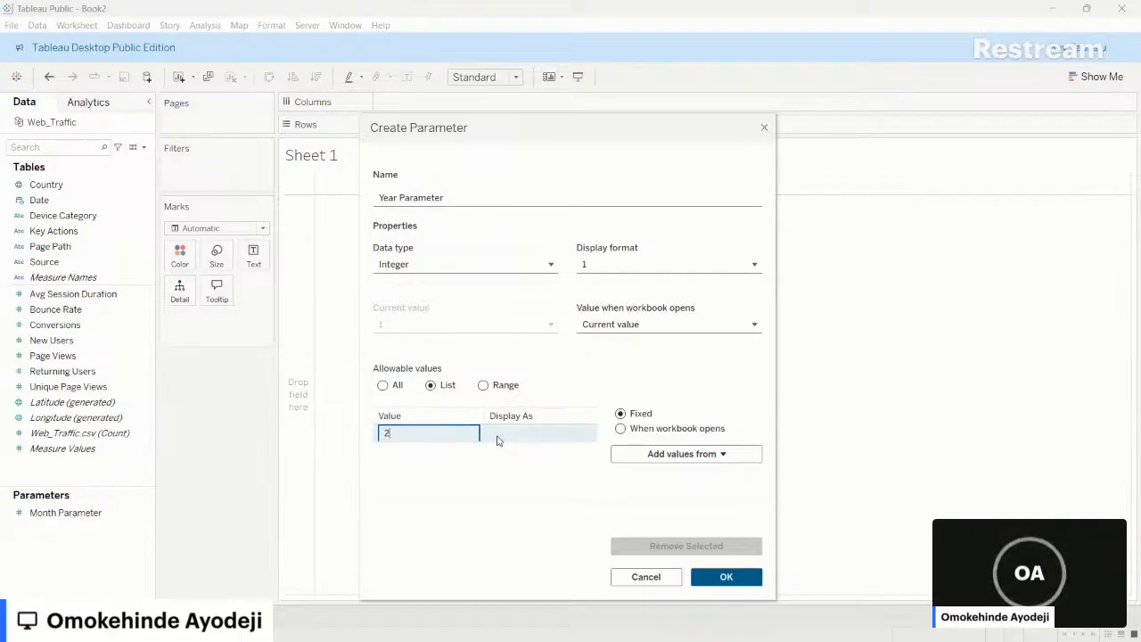
{"action": "type", "text": "2,019"}
{"action": "key", "text": "Return"}
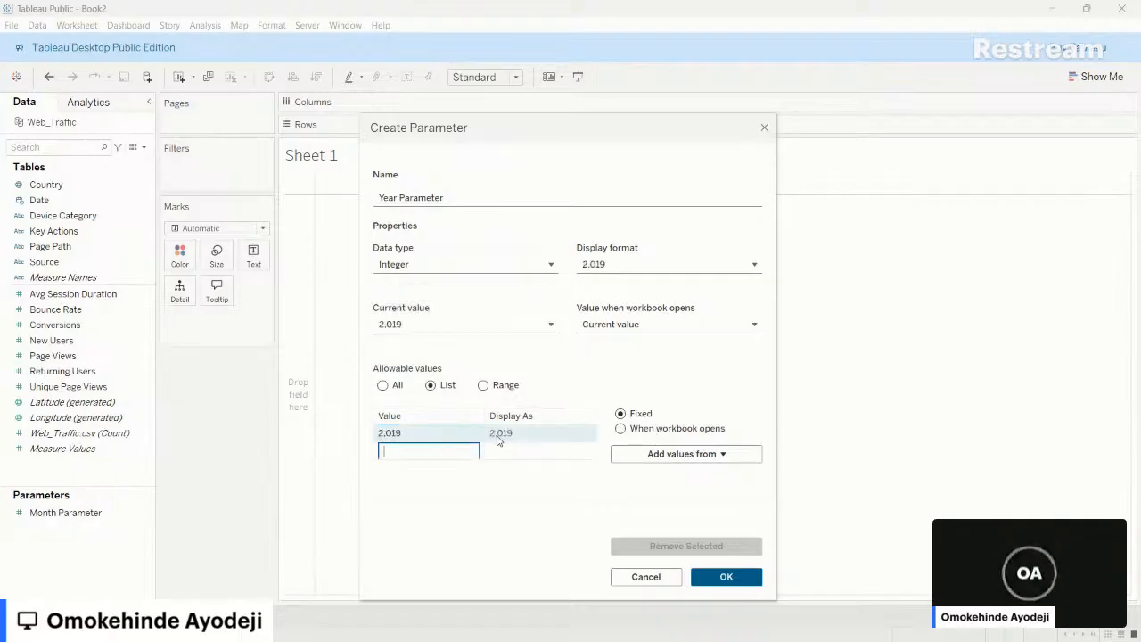
{"action": "type", "text": "2,020"}
{"action": "key", "text": "Return"}
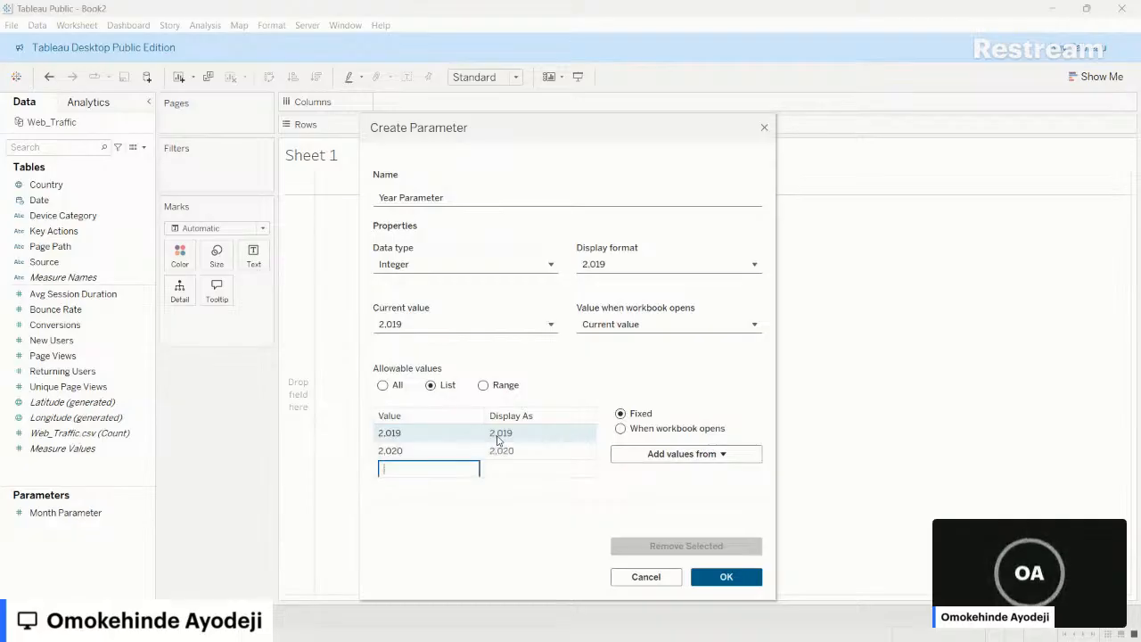
{"action": "type", "text": "2021"}
{"action": "key", "text": "Return"}
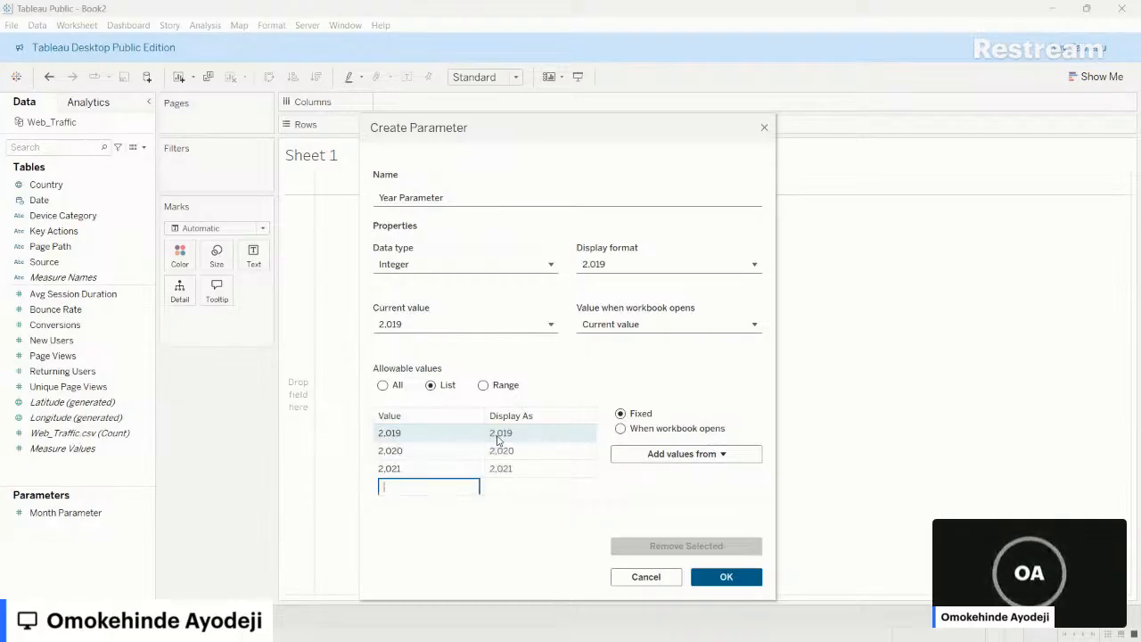
{"action": "type", "text": "2022"}
{"action": "key", "text": "Return"}
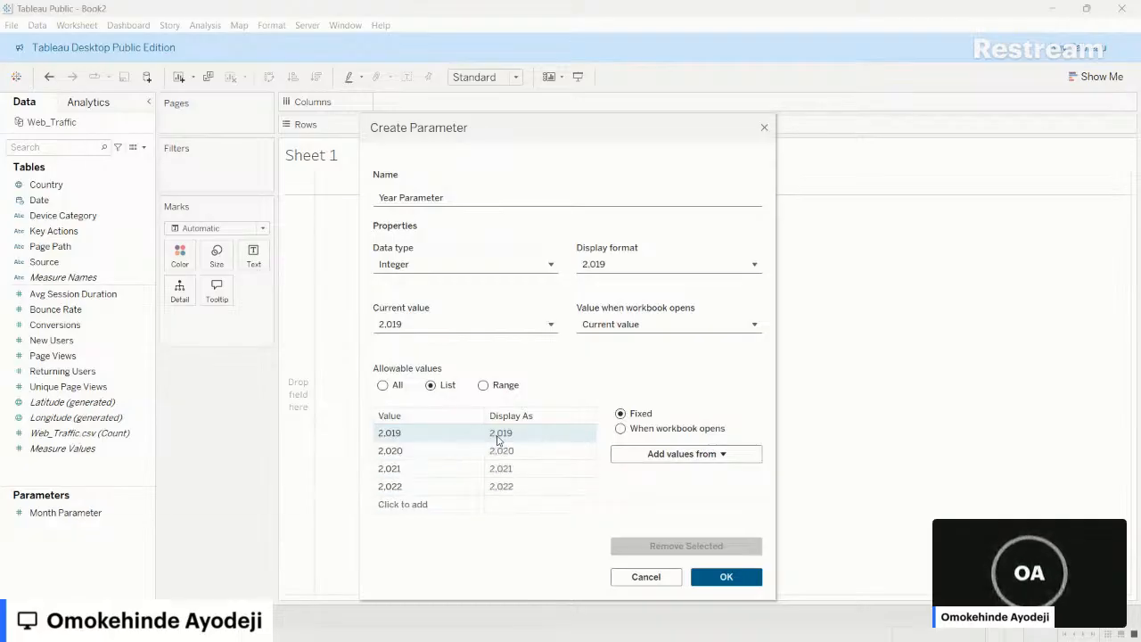
- Check the Choose Year filter in the Website Traffic Dashboard workbook, then return and add 2023 to the Year Parameter's list
{"action": "key", "text": "alt+Tab"}
{"action": "key", "text": "alt+Tab"}
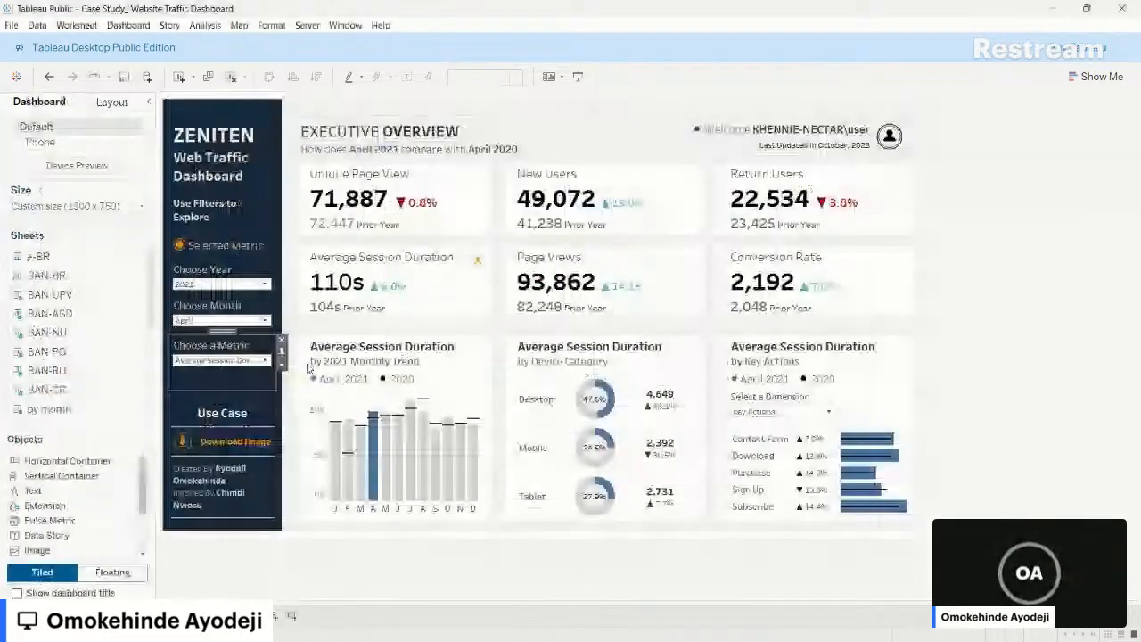
{"action": "left_click", "coordinate": [268, 285]}
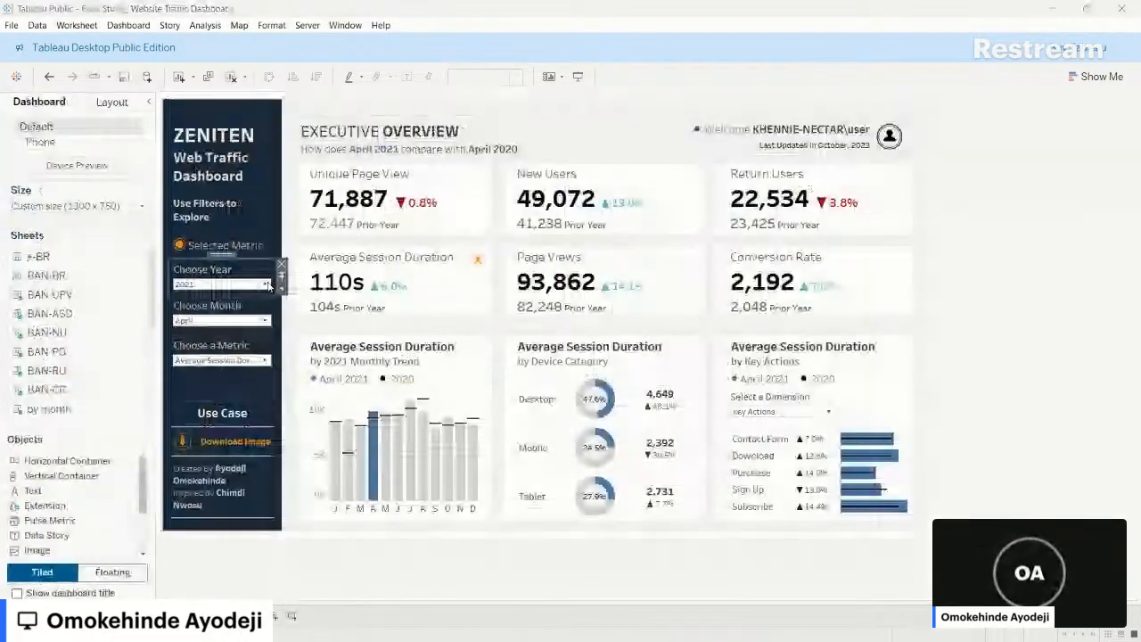
{"action": "key", "text": "alt+Tab"}
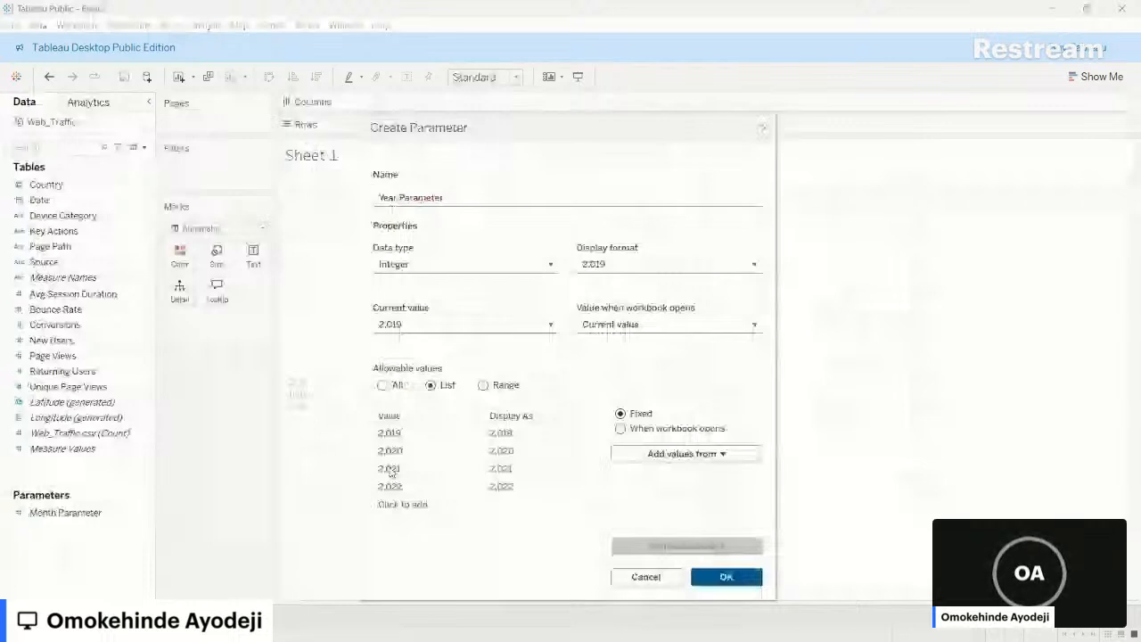
{"action": "left_click", "coordinate": [403, 503]}
{"action": "type", "text": "2023"}
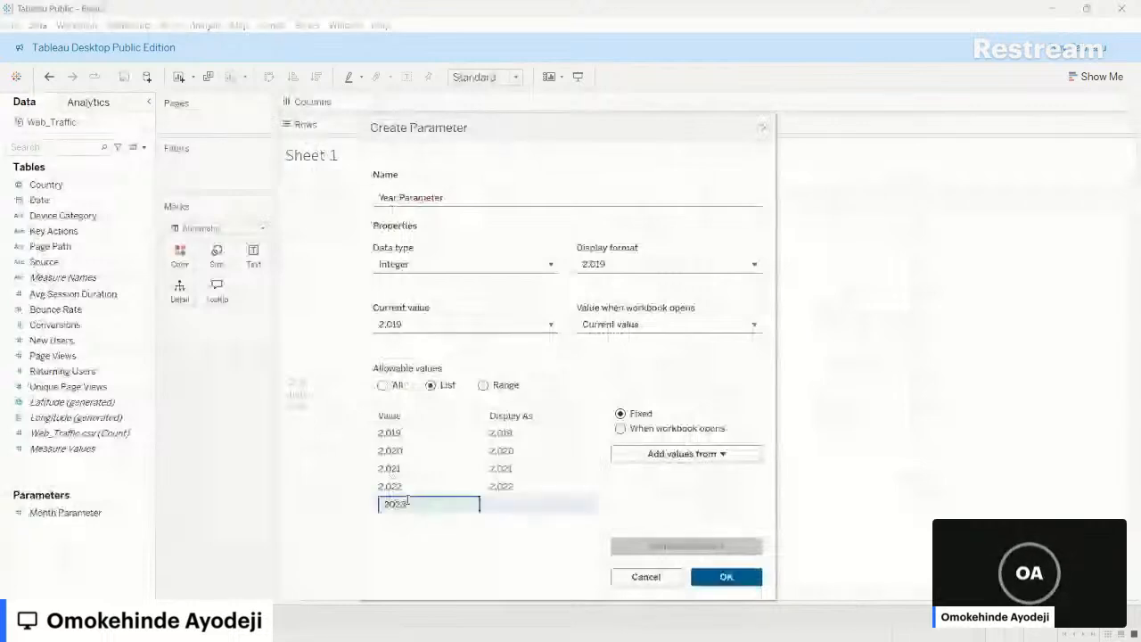
{"action": "key", "text": "Return"}
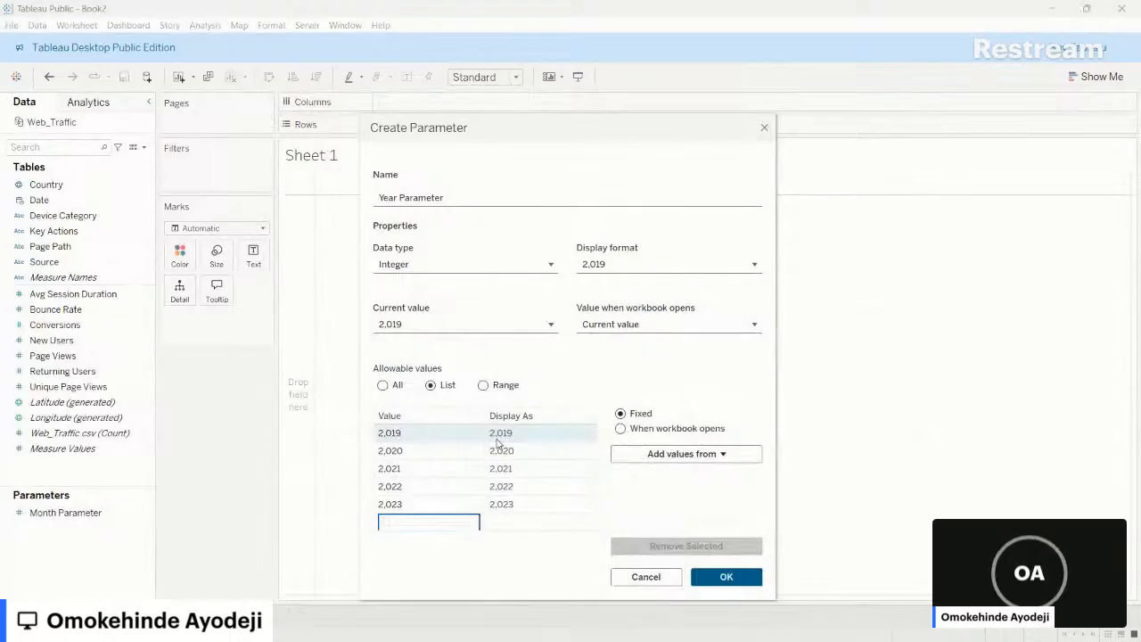
- Set the Year Parameter's display format to Number (Custom) with 0 decimal places and no thousands separators, and create the parameter
{"action": "left_click", "coordinate": [749, 273]}
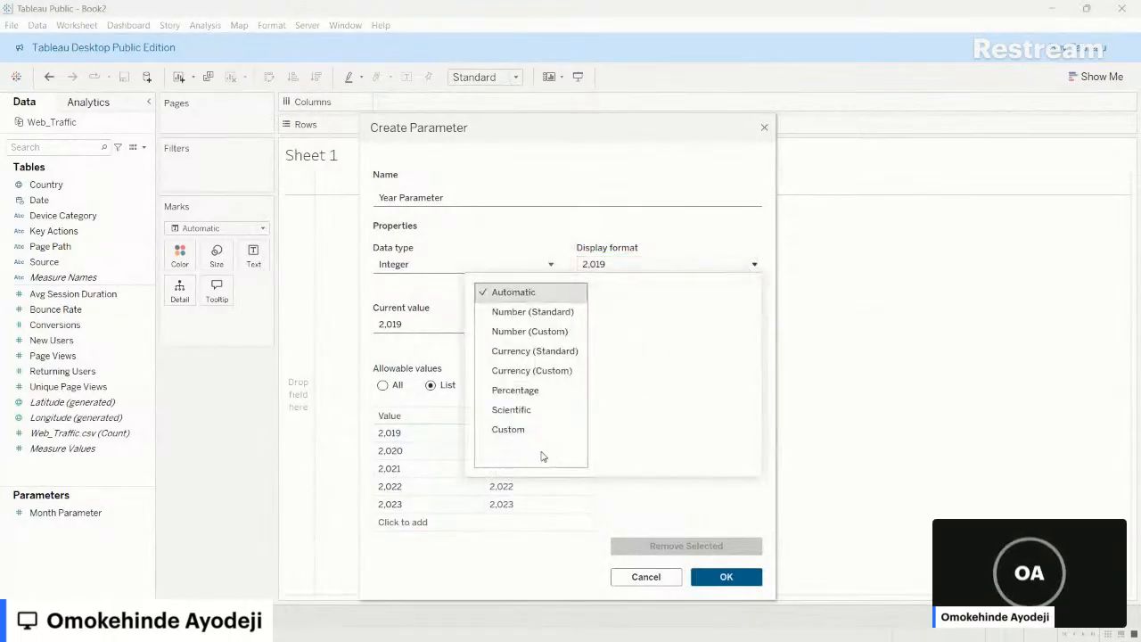
{"action": "left_click", "coordinate": [523, 438]}
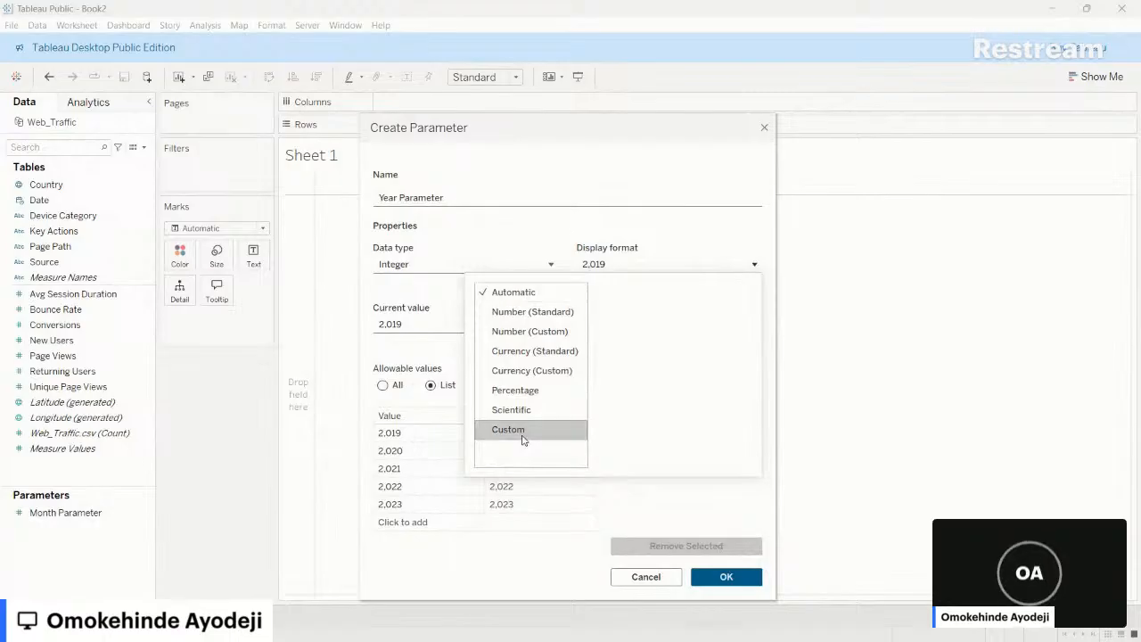
{"action": "left_click", "coordinate": [538, 316]}
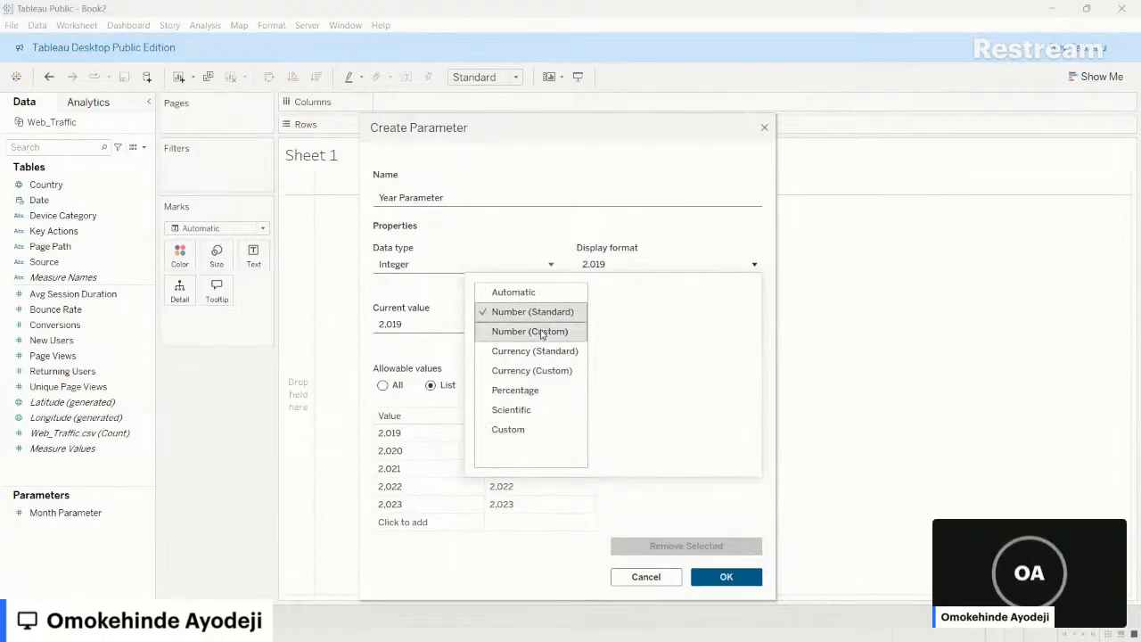
{"action": "left_click", "coordinate": [541, 334]}
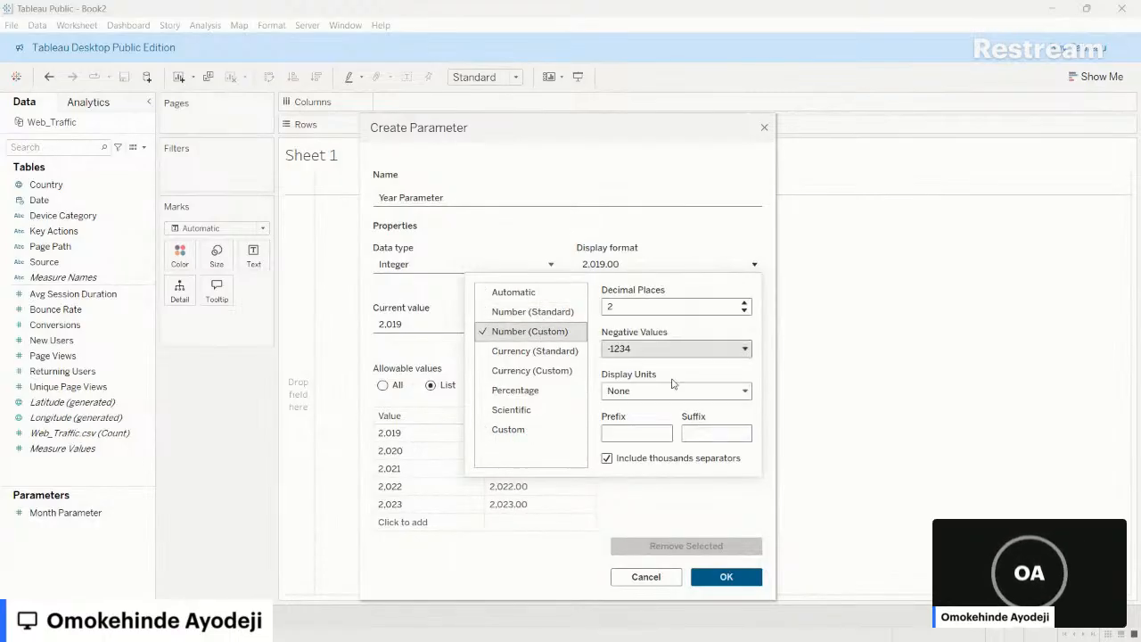
{"action": "left_click", "coordinate": [606, 458]}
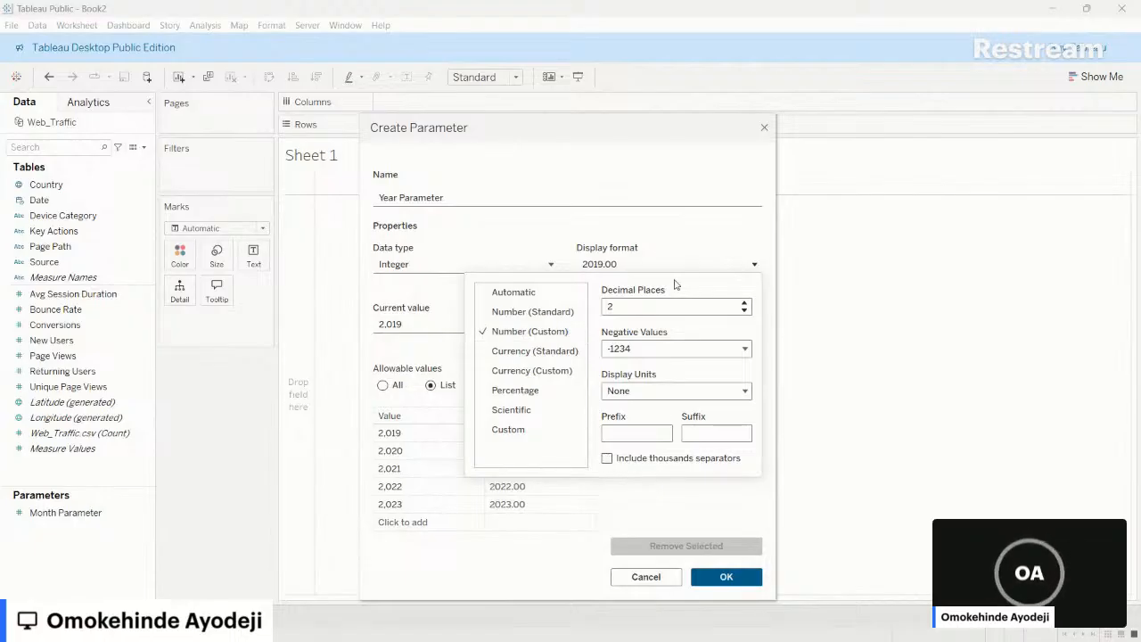
{"action": "left_click", "coordinate": [746, 316]}
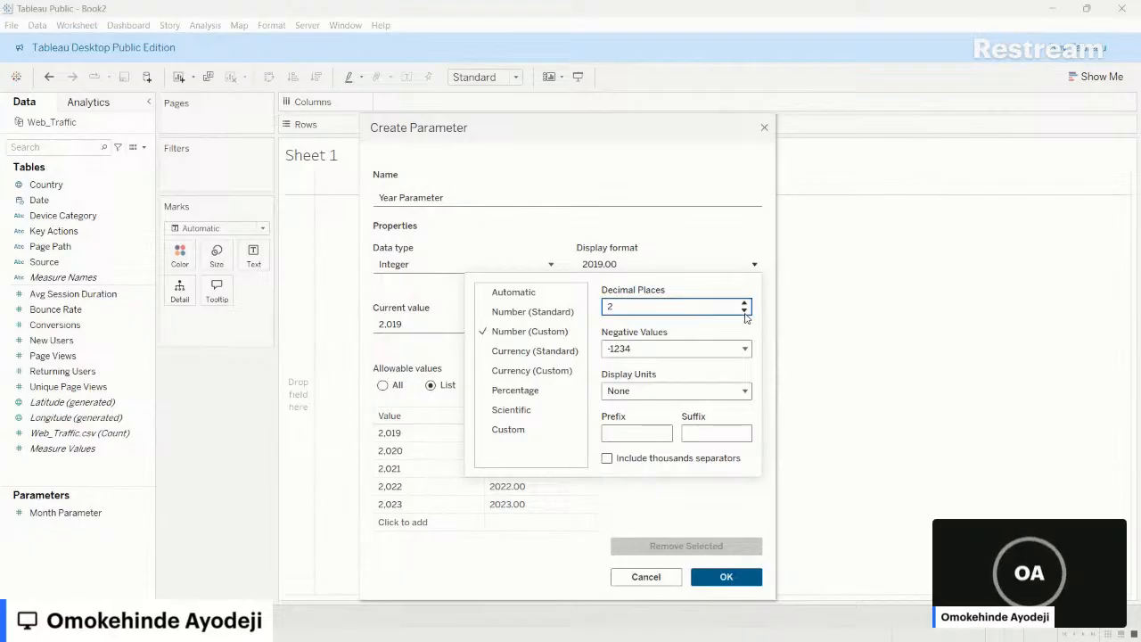
{"action": "left_click", "coordinate": [744, 311]}
{"action": "left_click", "coordinate": [745, 310]}
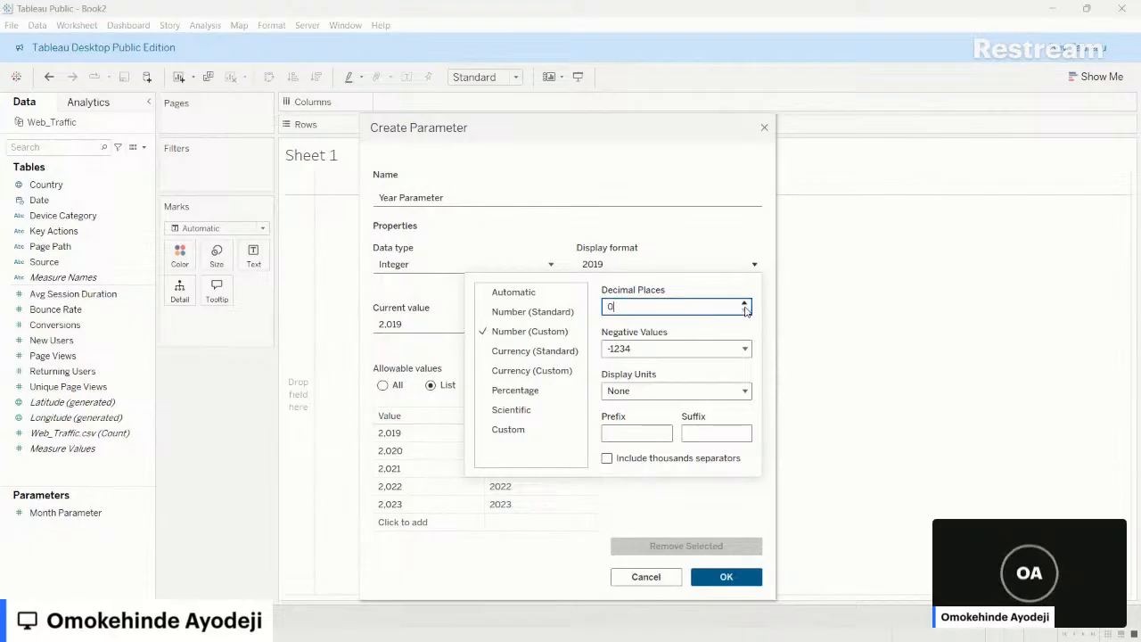
{"action": "left_click", "coordinate": [646, 243]}
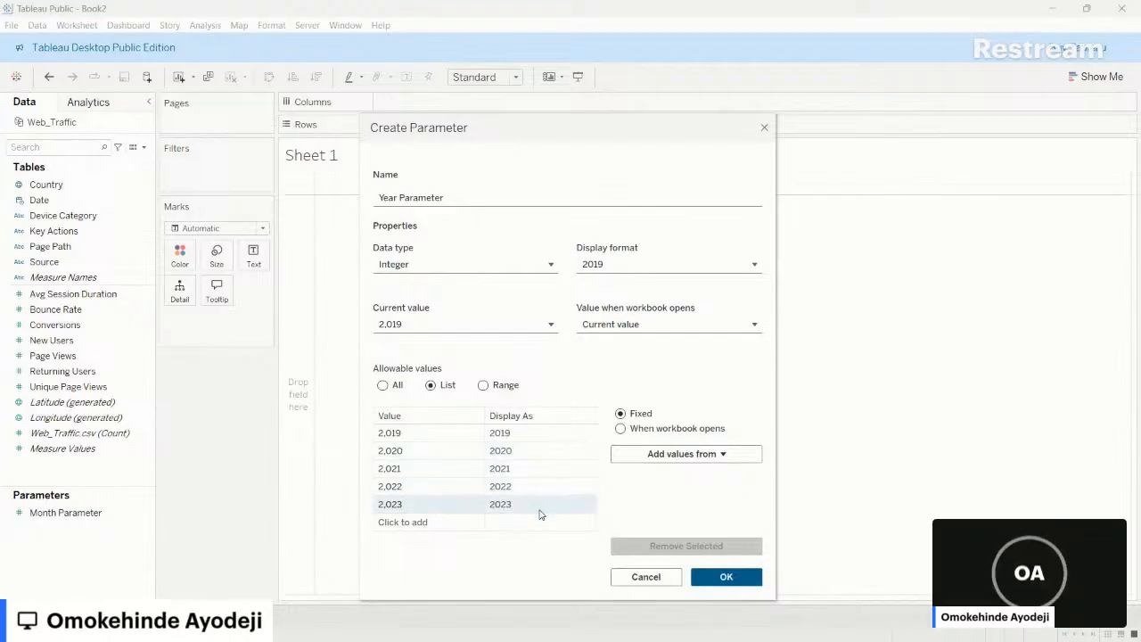
{"action": "left_click", "coordinate": [722, 576]}
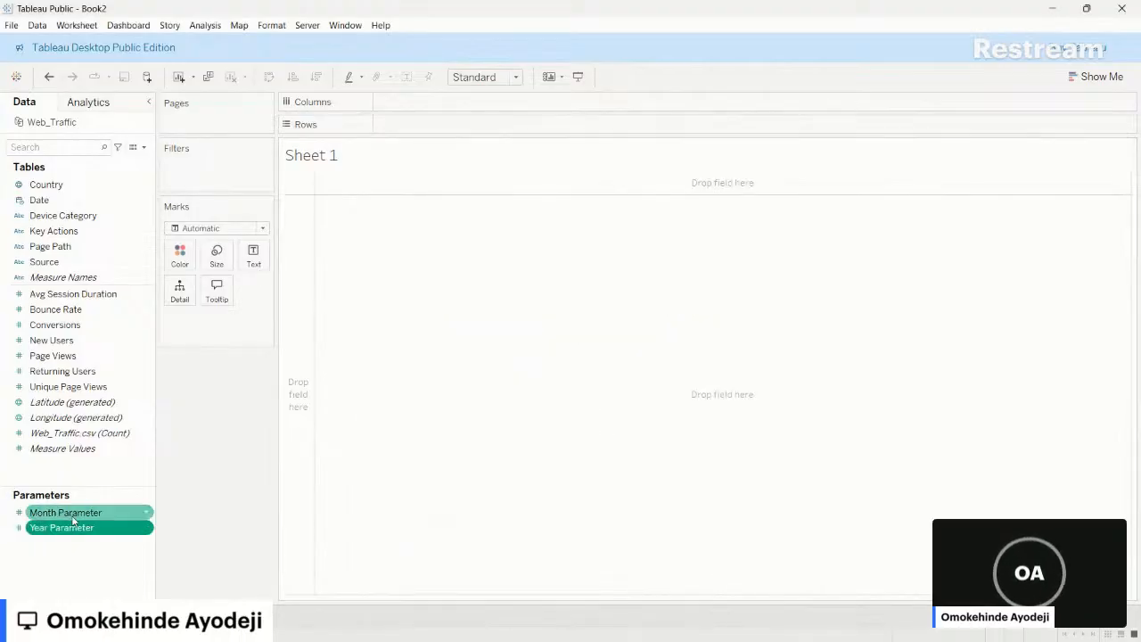
- Review the Choose a Metric options in the Website Traffic Dashboard workbook and switch the selected metric to New Users
{"action": "key", "text": "alt+Tab"}
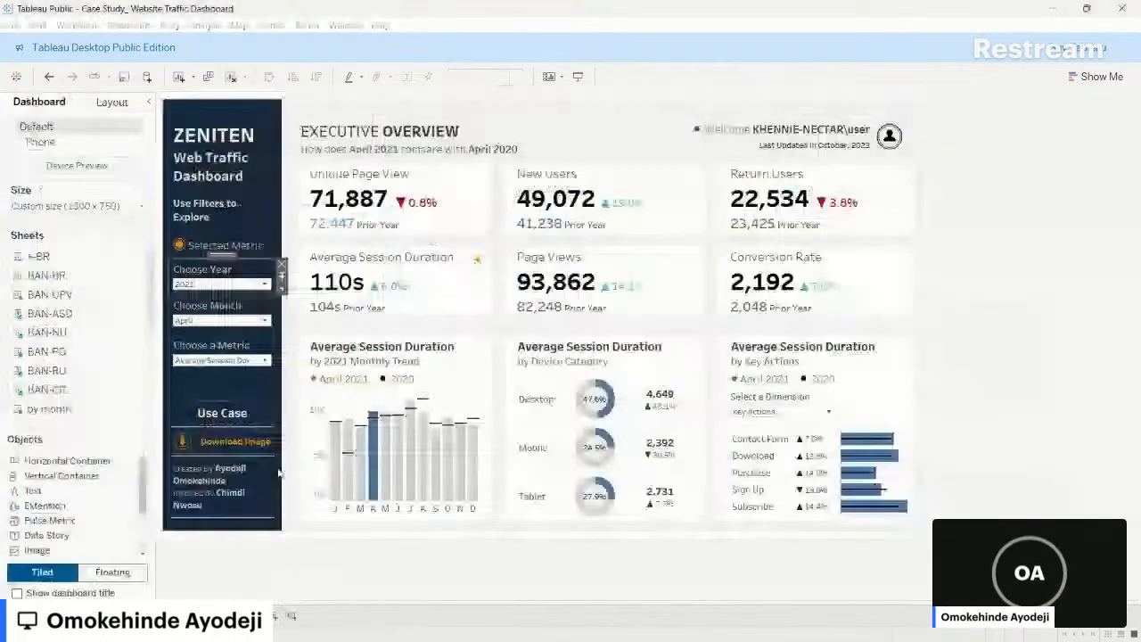
{"action": "left_click", "coordinate": [239, 360]}
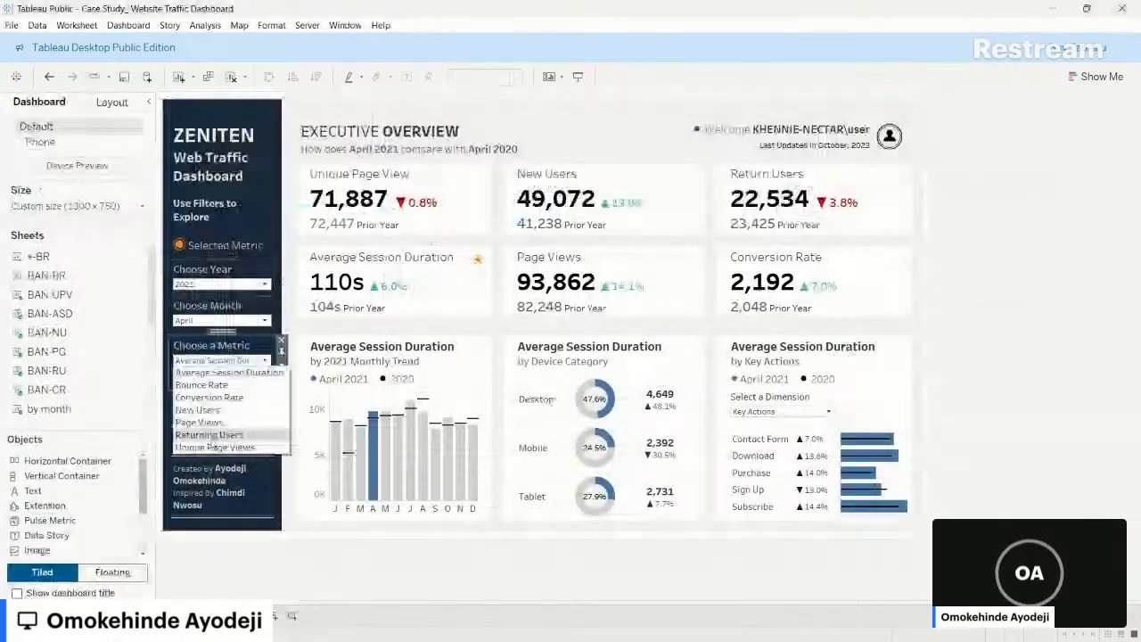
{"action": "left_click", "coordinate": [250, 346]}
{"action": "key", "text": "alt+Tab"}
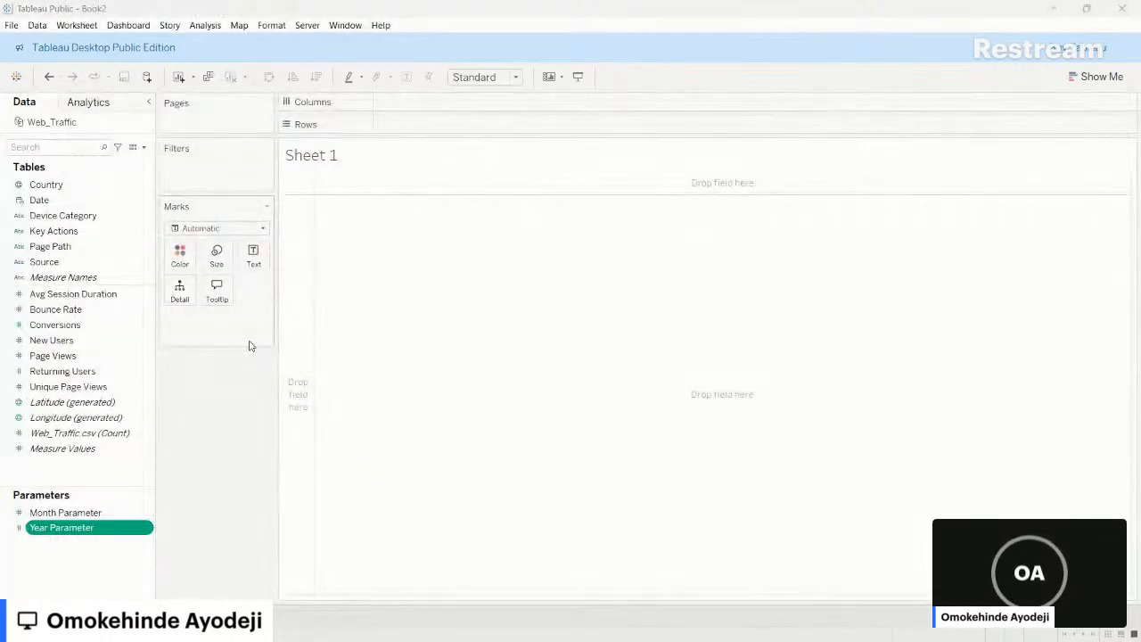
{"action": "key", "text": "alt+Tab"}
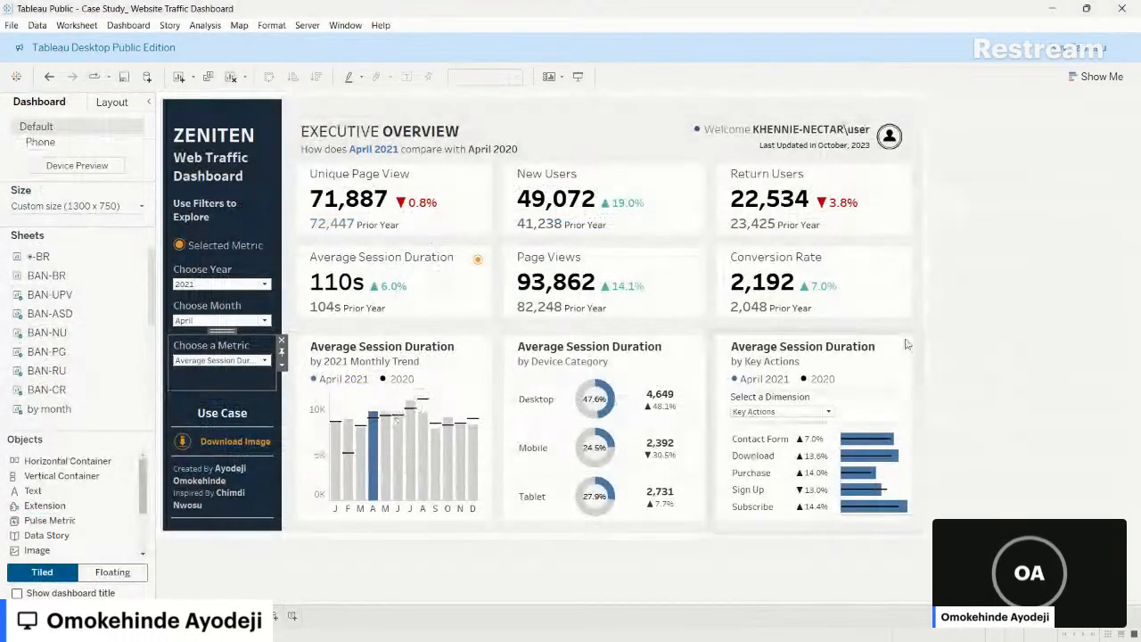
{"action": "left_click", "coordinate": [229, 362]}
{"action": "left_click", "coordinate": [198, 409]}
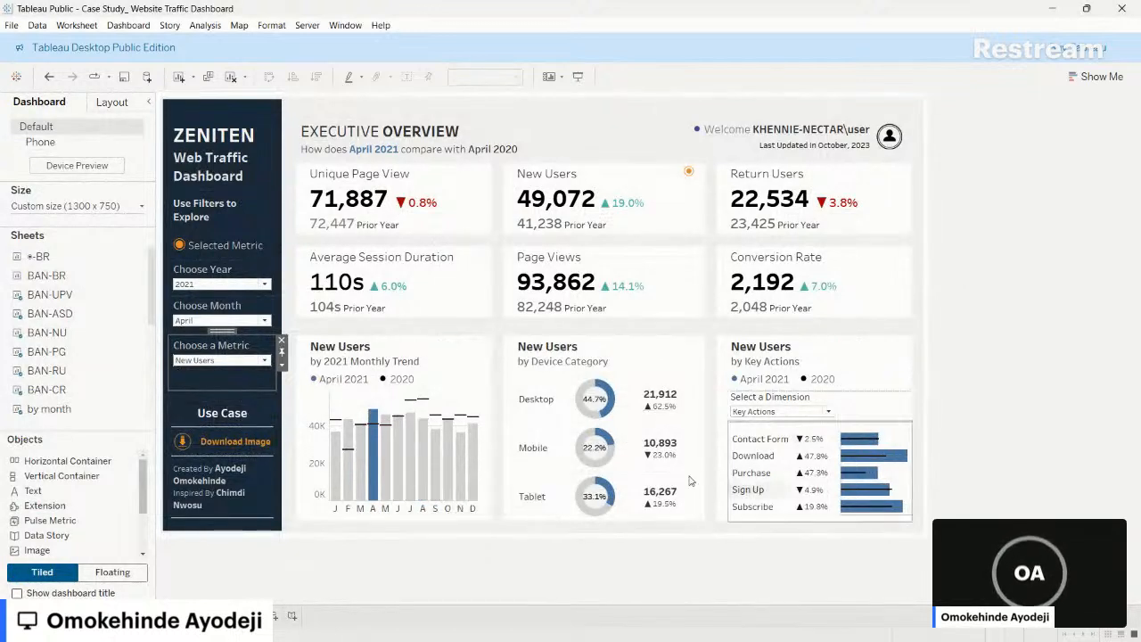
- Return to the Book2 workbook and start a new parameter named Metric Parameter
{"action": "key", "text": "alt+Tab"}
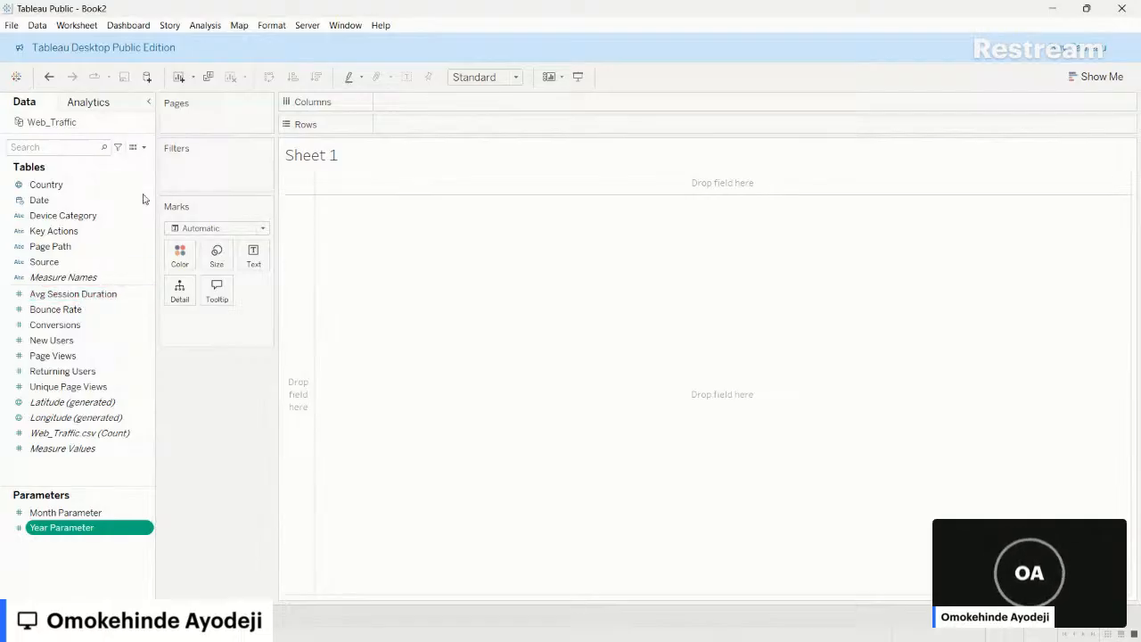
{"action": "left_click", "coordinate": [144, 147]}
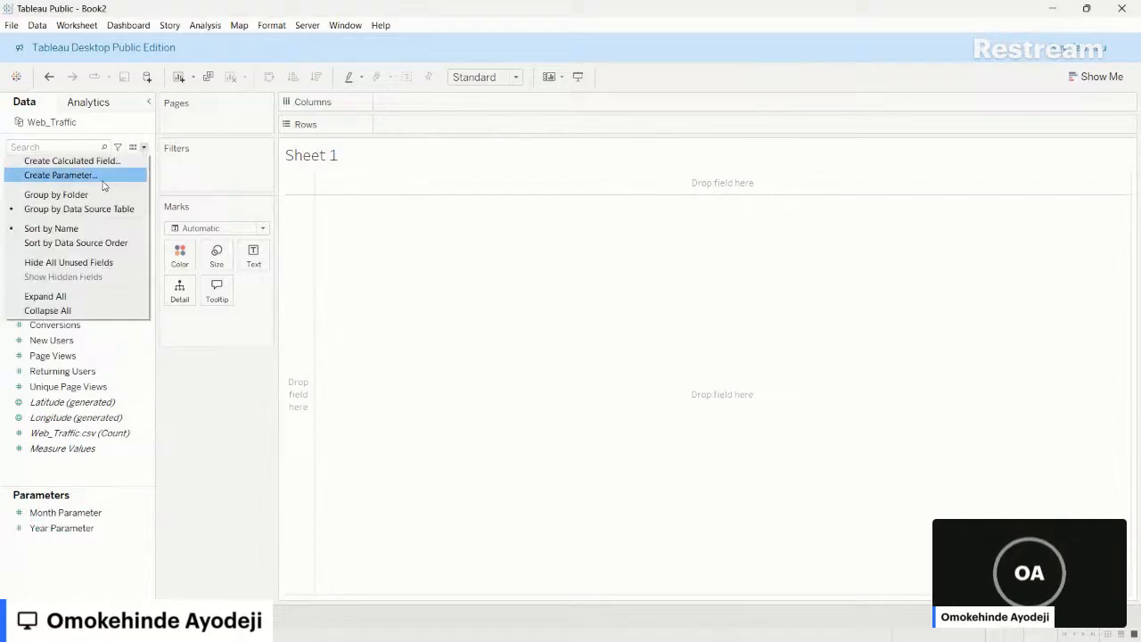
{"action": "left_click", "coordinate": [103, 176]}
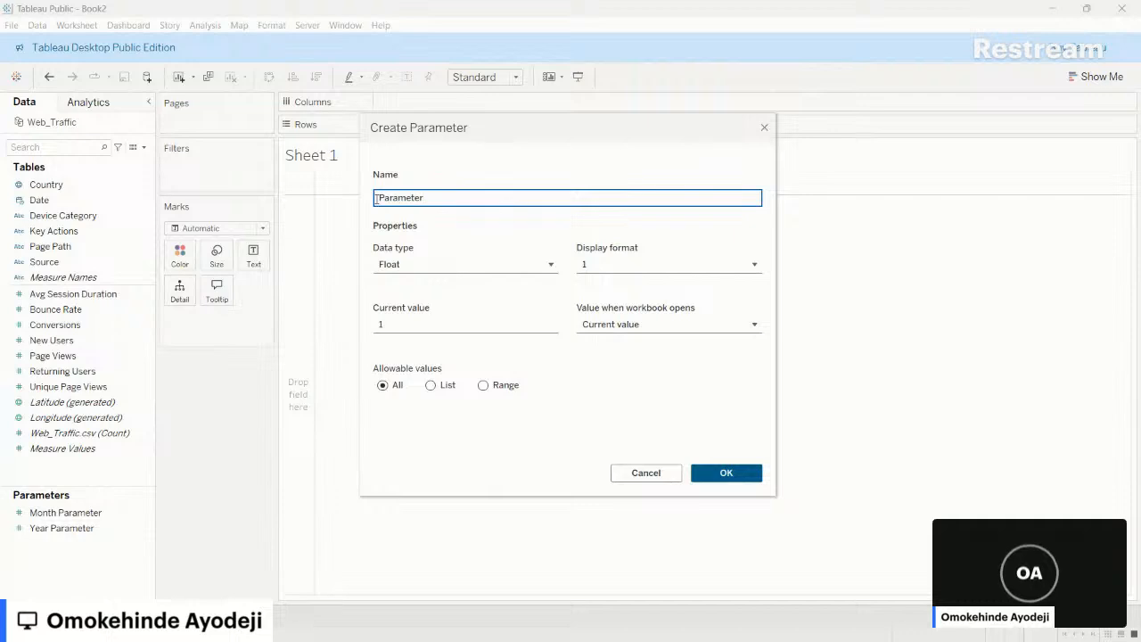
{"action": "type", "text": "Metric"}
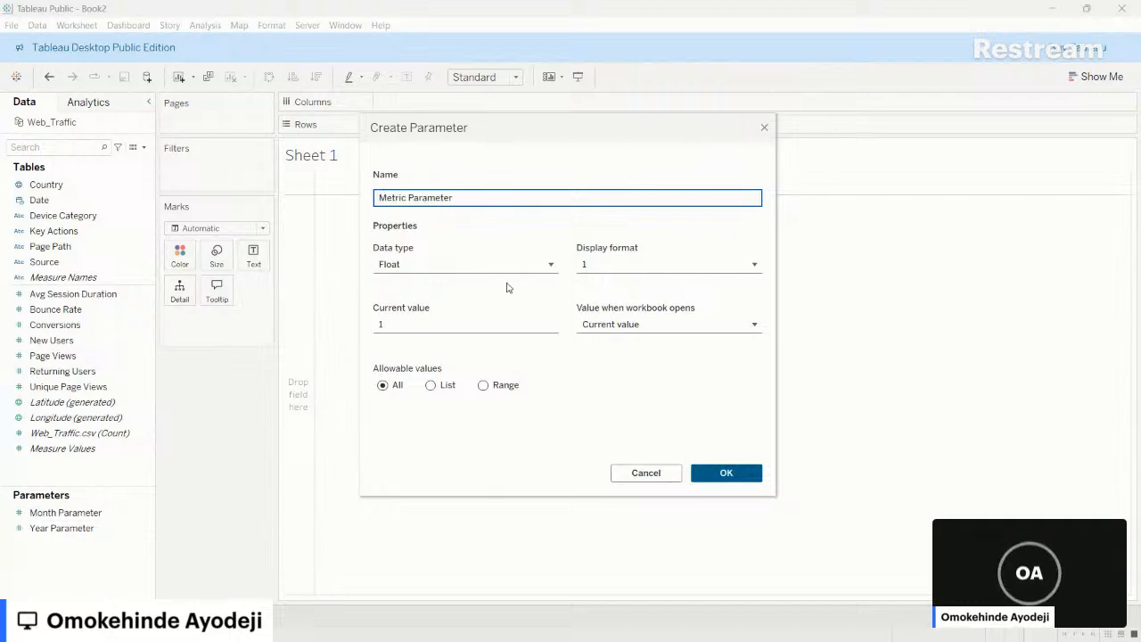
- Switch to Web_Traffic.csv in Excel and copy the header cells from Avg Session Duration through Unique Page Views
{"action": "key", "text": "alt+Tab"}
{"action": "key", "text": "alt+Tab"}
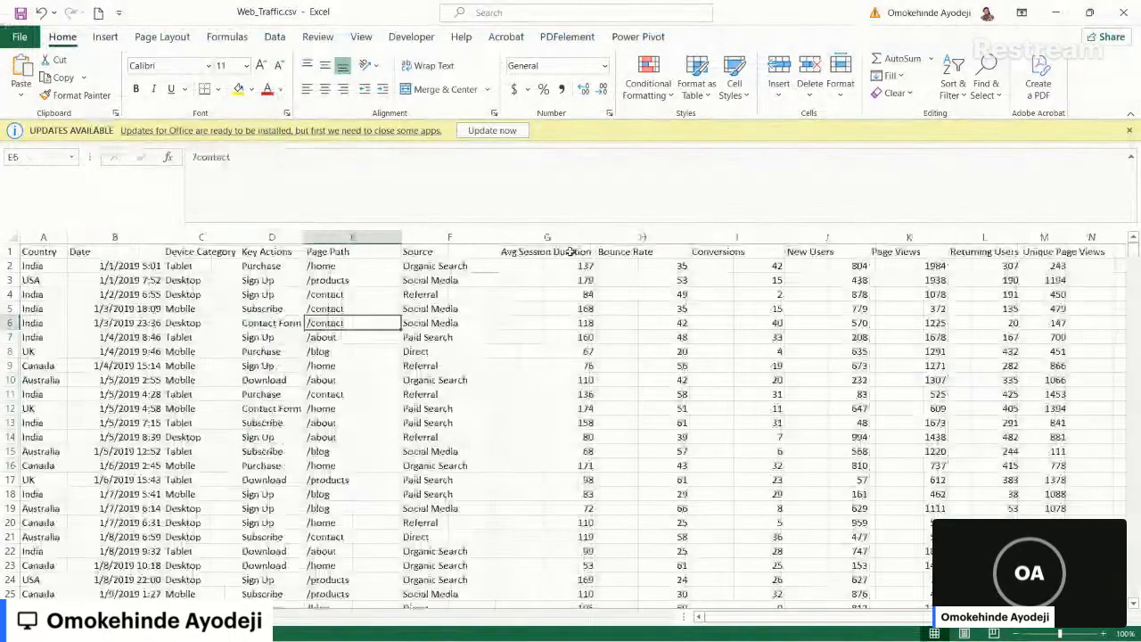
{"action": "left_click", "coordinate": [570, 252]}
{"action": "key", "text": "shift+Right"}
{"action": "key", "text": "shift+Right"}
{"action": "key", "text": "shift+Right"}
{"action": "key", "text": "shift+Right"}
{"action": "key", "text": "shift+Right"}
{"action": "key", "text": "shift+Right"}
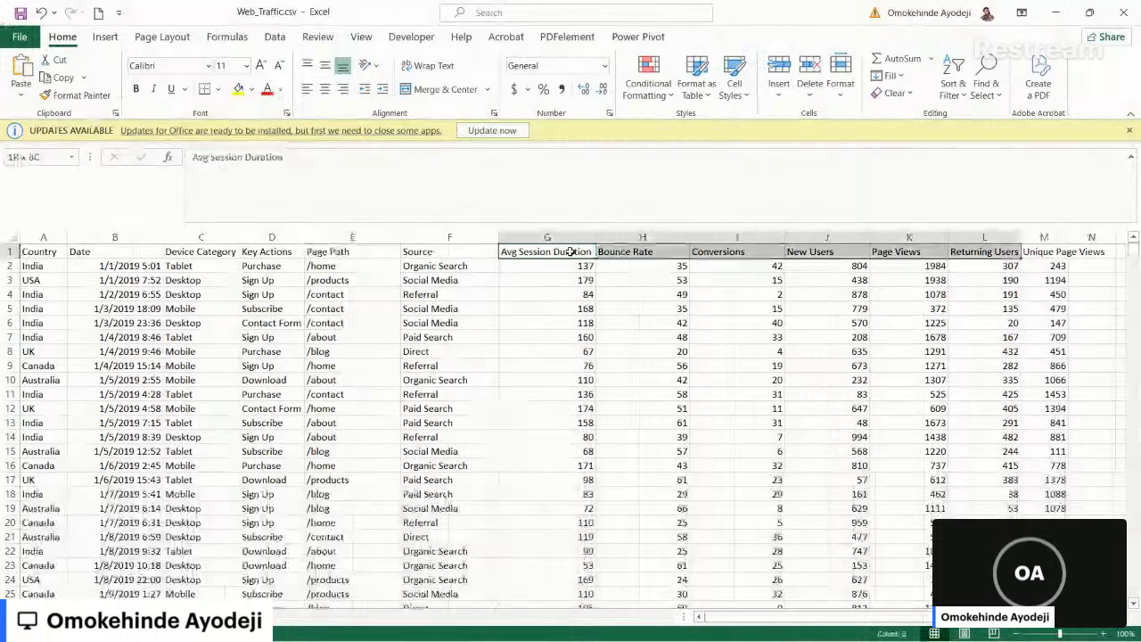
{"action": "key", "text": "ctrl+c"}
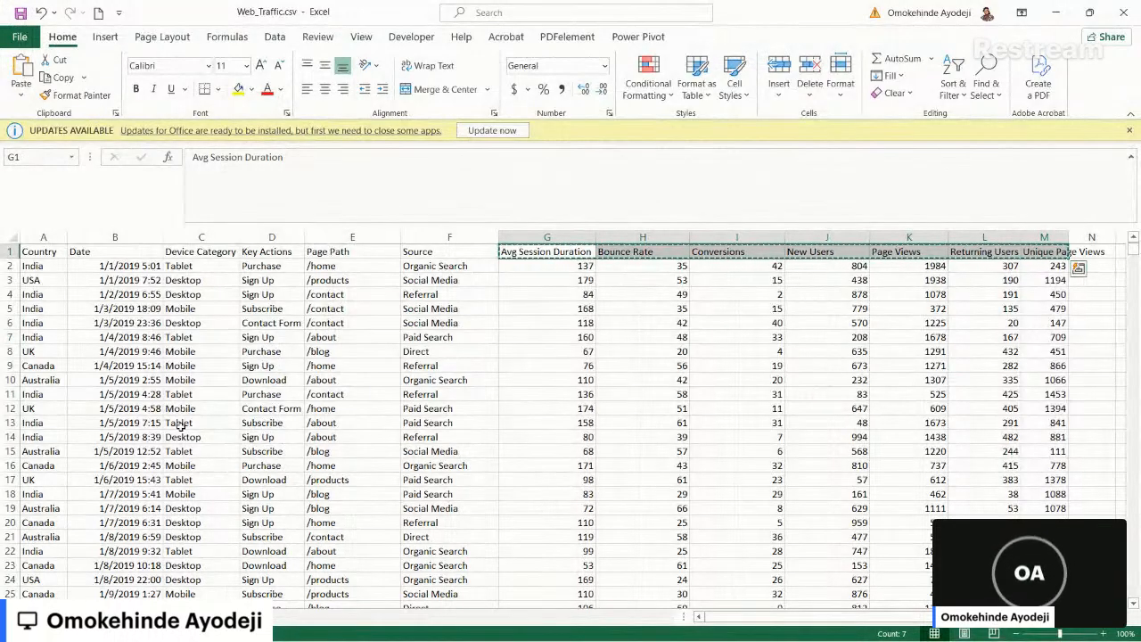
- Paste the copied headers transposed into a column starting at I11 on the month list sheet, and widen column I to fit them
{"action": "key", "text": "ctrl+Page_Down"}
{"action": "left_click", "coordinate": [436, 392]}
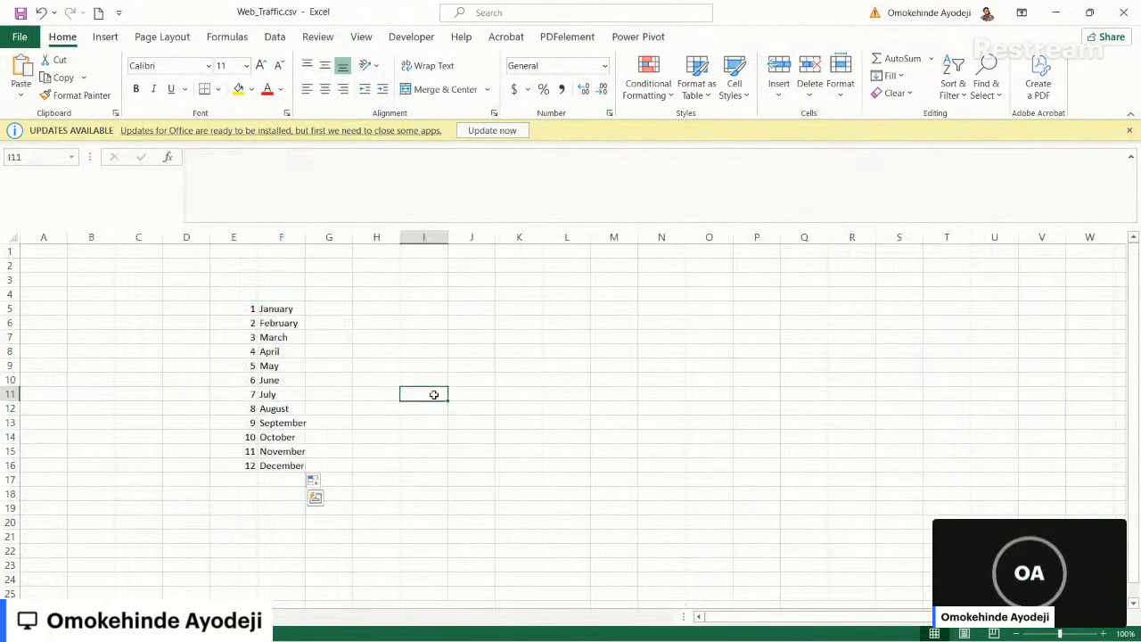
{"action": "key", "text": "ctrl+v"}
{"action": "left_click", "coordinate": [775, 411]}
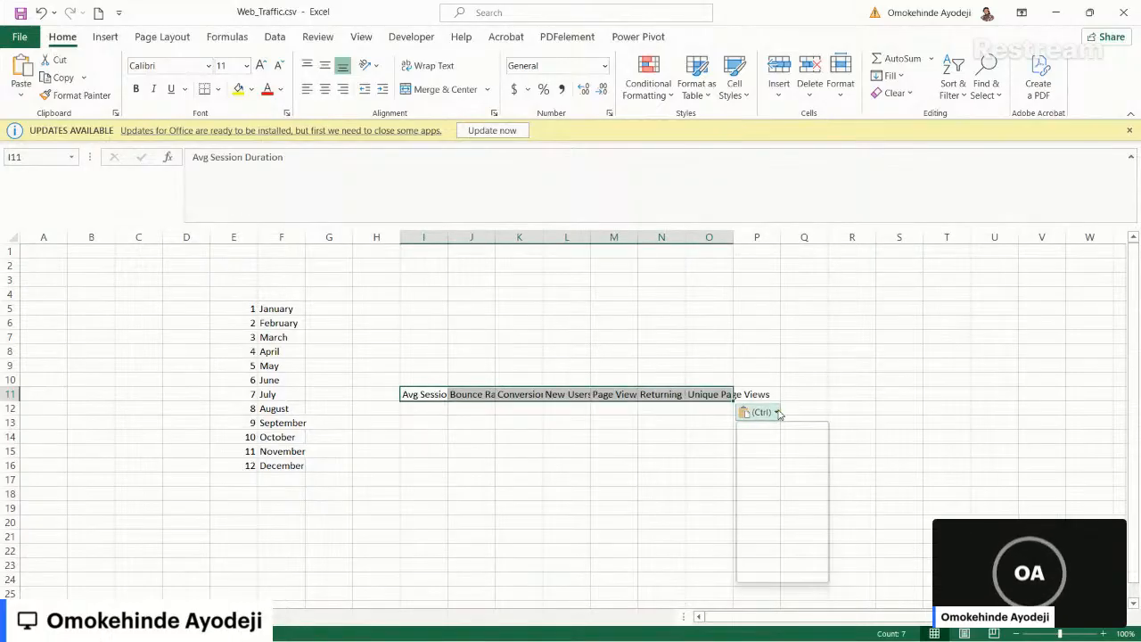
{"action": "left_click", "coordinate": [794, 479]}
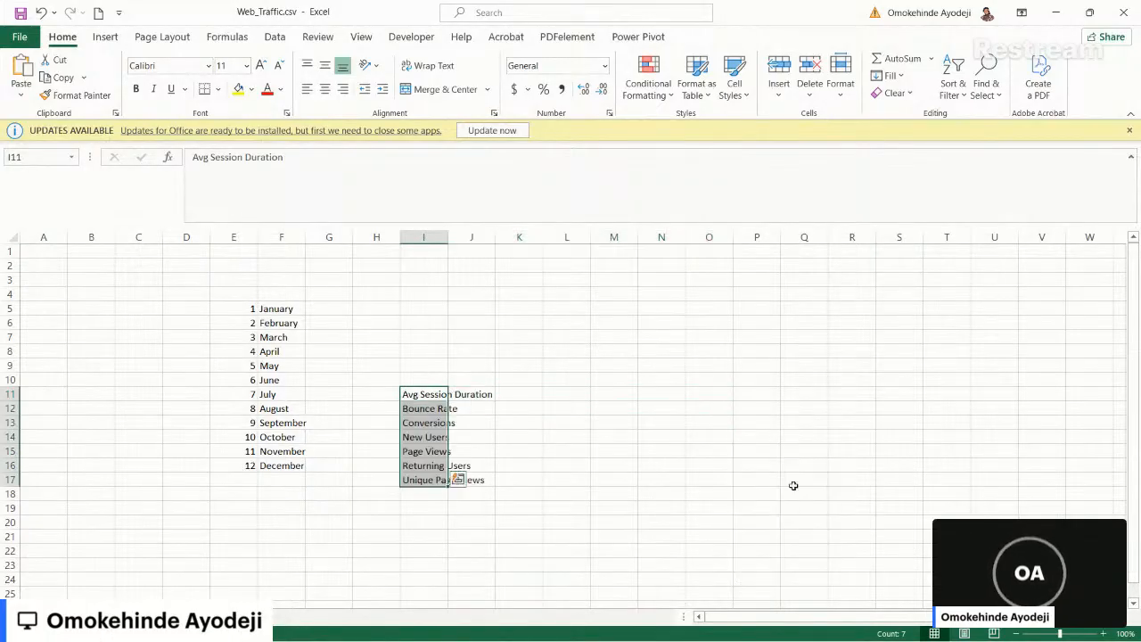
{"action": "left_click_drag", "start_coordinate": [451, 237], "coordinate": [605, 258]}
{"action": "left_click", "coordinate": [556, 362]}
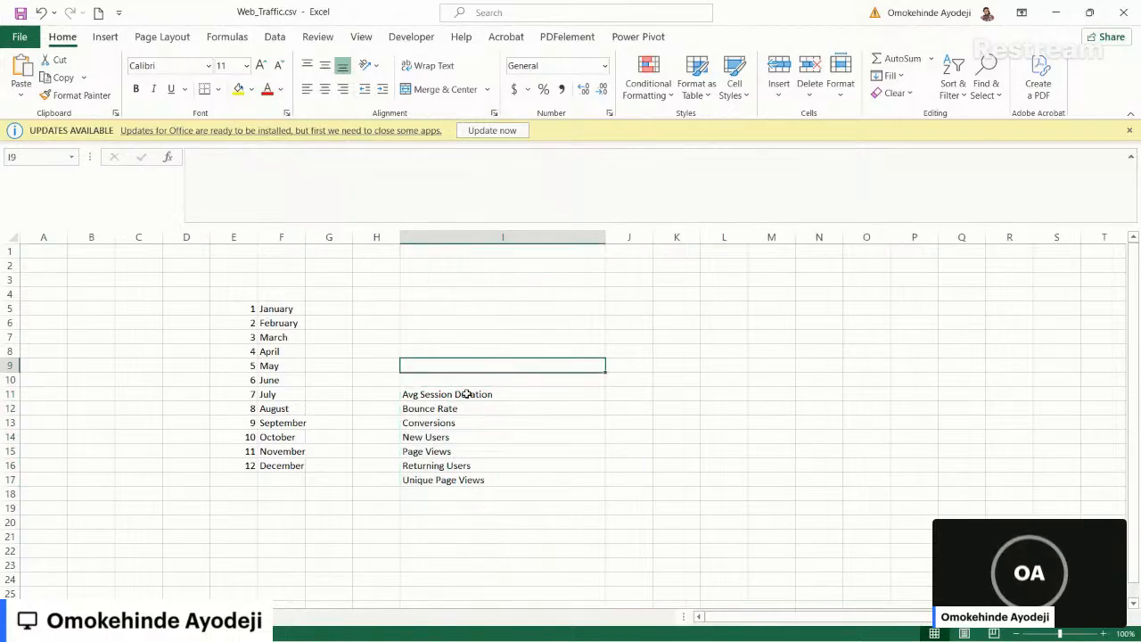
- Change the text in cell I11 to Average Session Duration
{"action": "left_click", "coordinate": [466, 394]}
{"action": "left_click", "coordinate": [209, 157]}
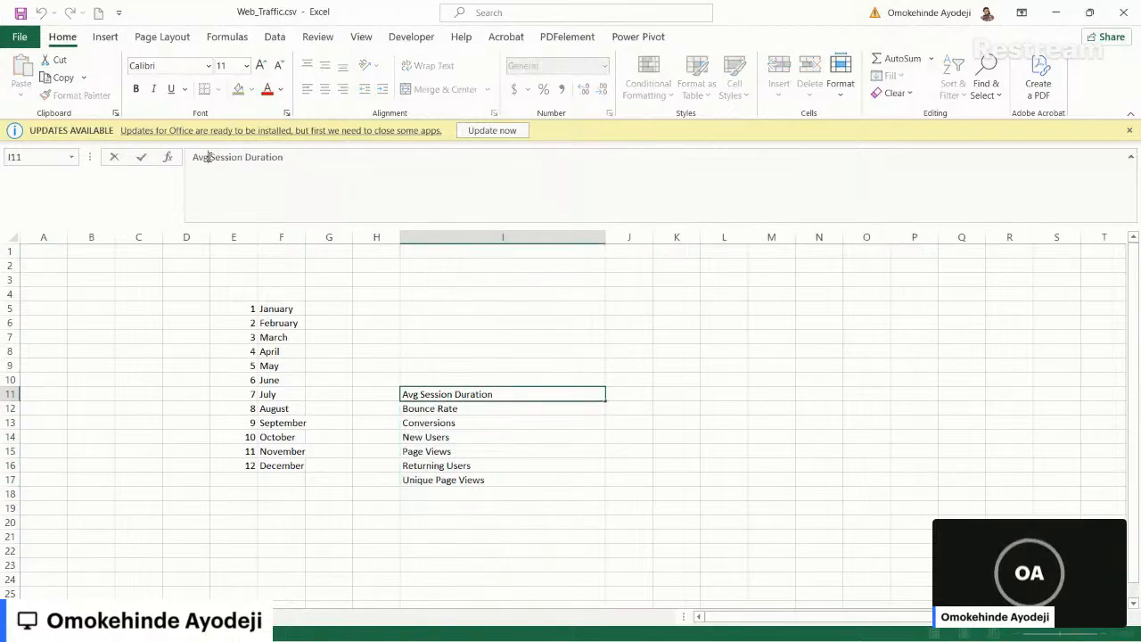
{"action": "key", "text": "BackSpace"}
{"action": "type", "text": "erag"}
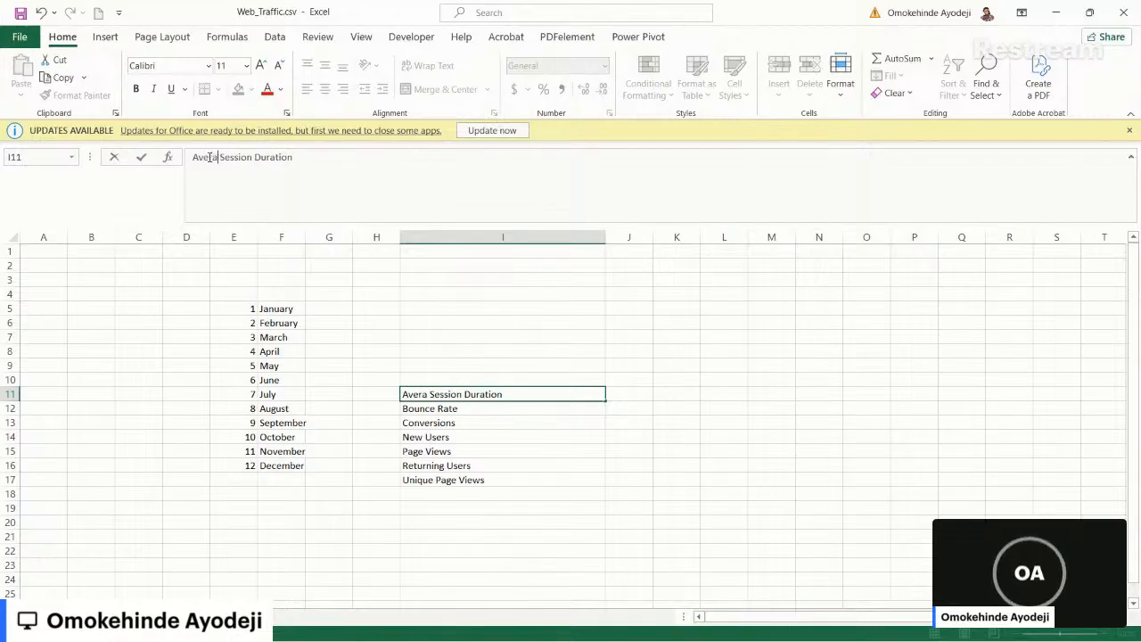
{"action": "type", "text": "e"}
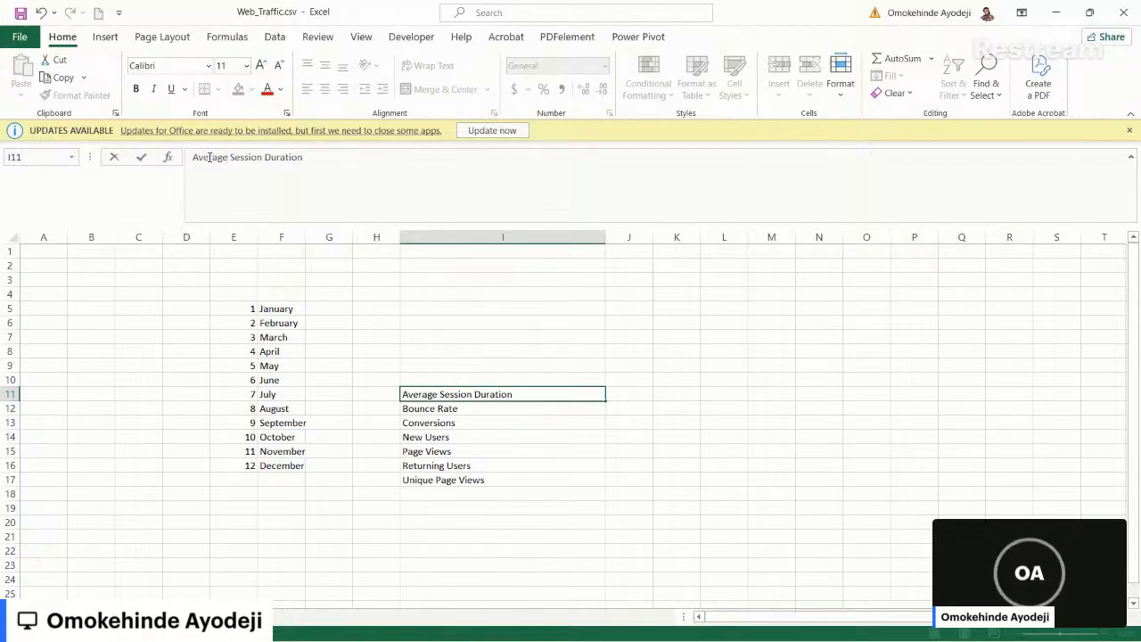
{"action": "key", "text": "Return"}
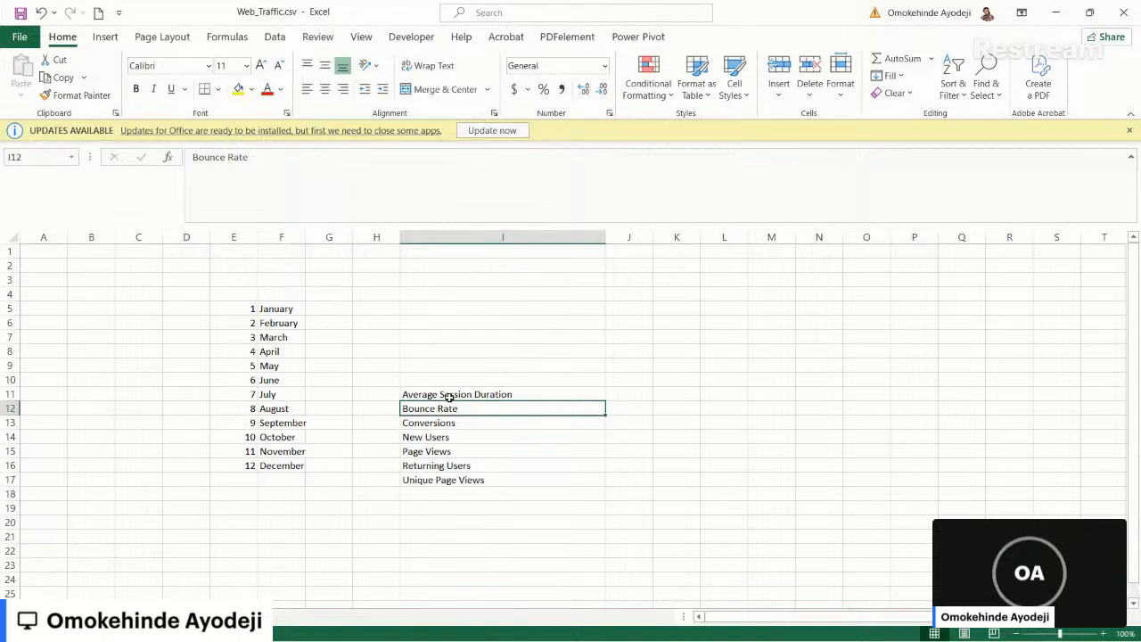
- Copy the metric names in cells I11 to I17, from Average Session Duration through Unique Page Views
{"action": "left_click_drag", "start_coordinate": [448, 397], "coordinate": [448, 466]}
{"action": "left_click", "coordinate": [449, 466]}
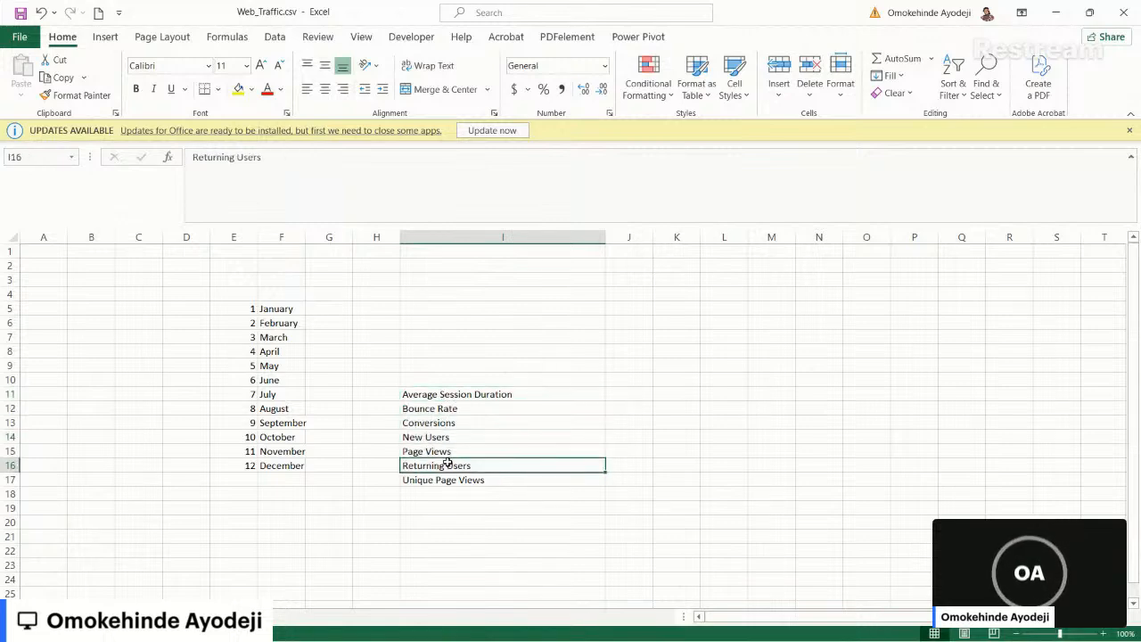
{"action": "left_click", "coordinate": [445, 393]}
{"action": "key", "text": "shift+Down"}
{"action": "key", "text": "shift+Down"}
{"action": "key", "text": "shift+Down"}
{"action": "key", "text": "shift+Down"}
{"action": "key", "text": "shift+Down"}
{"action": "key", "text": "shift+Down"}
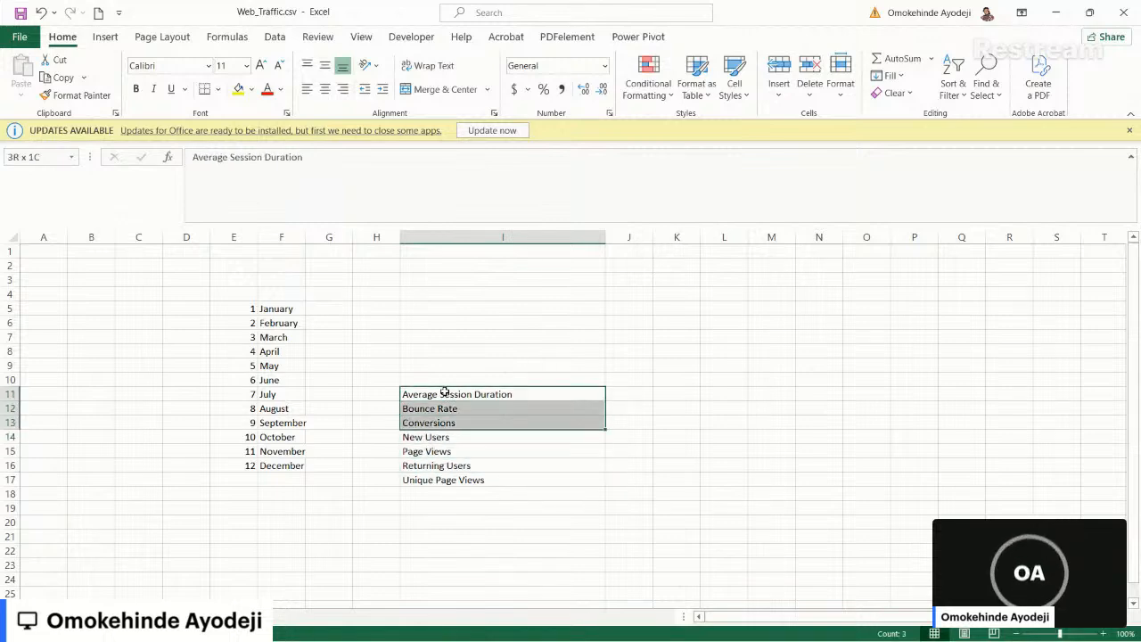
{"action": "key", "text": "ctrl+c"}
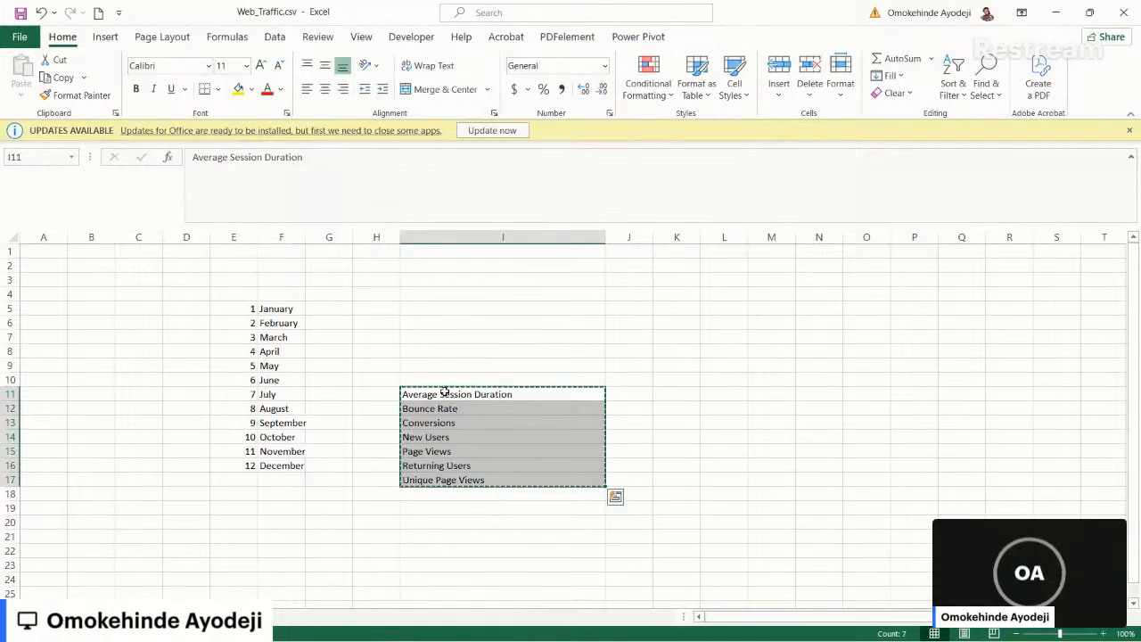
- Return to Book2 in Tableau Public and give the Metric Parameter data type String with allowable values restricted to a list
{"action": "key", "text": "alt+Tab"}
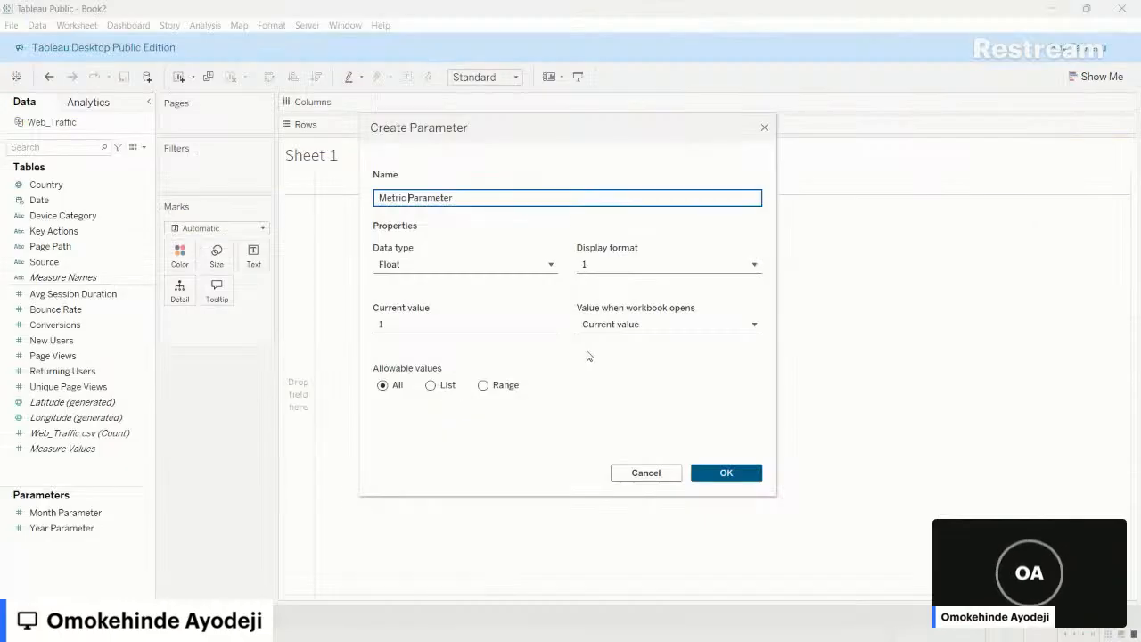
{"action": "left_click", "coordinate": [471, 267]}
{"action": "left_click", "coordinate": [426, 322]}
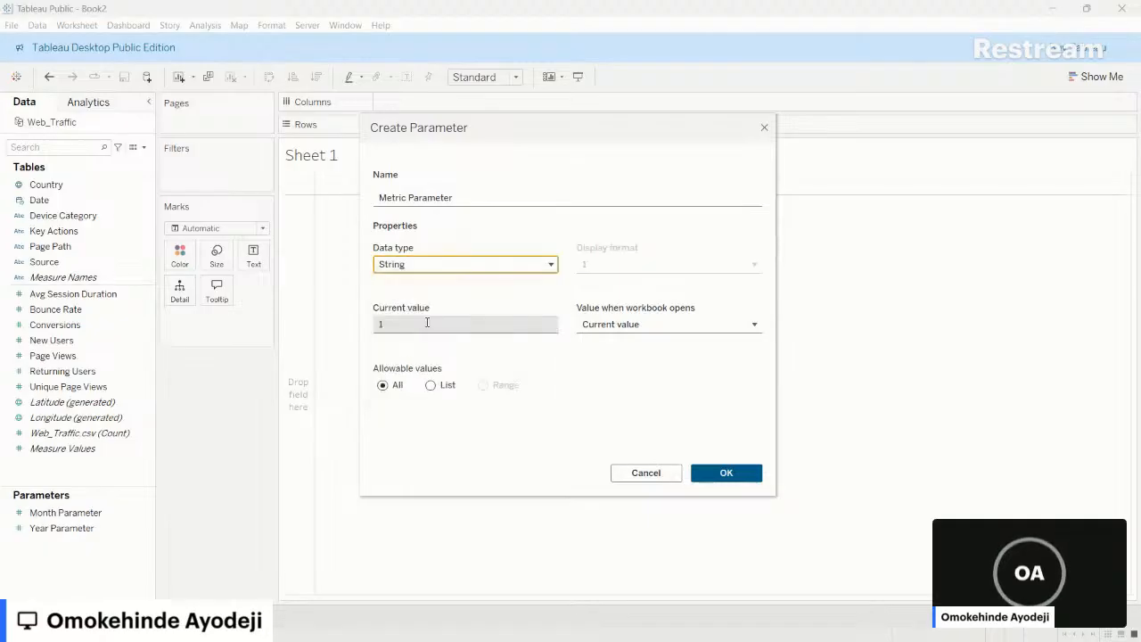
{"action": "left_click", "coordinate": [648, 330]}
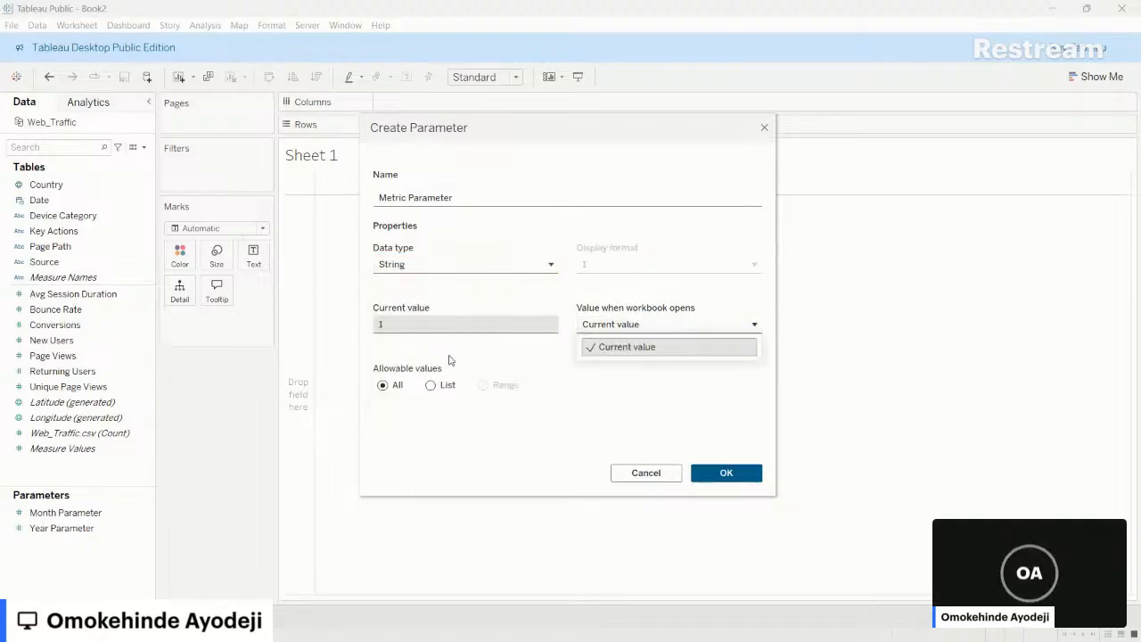
{"action": "left_click", "coordinate": [431, 386]}
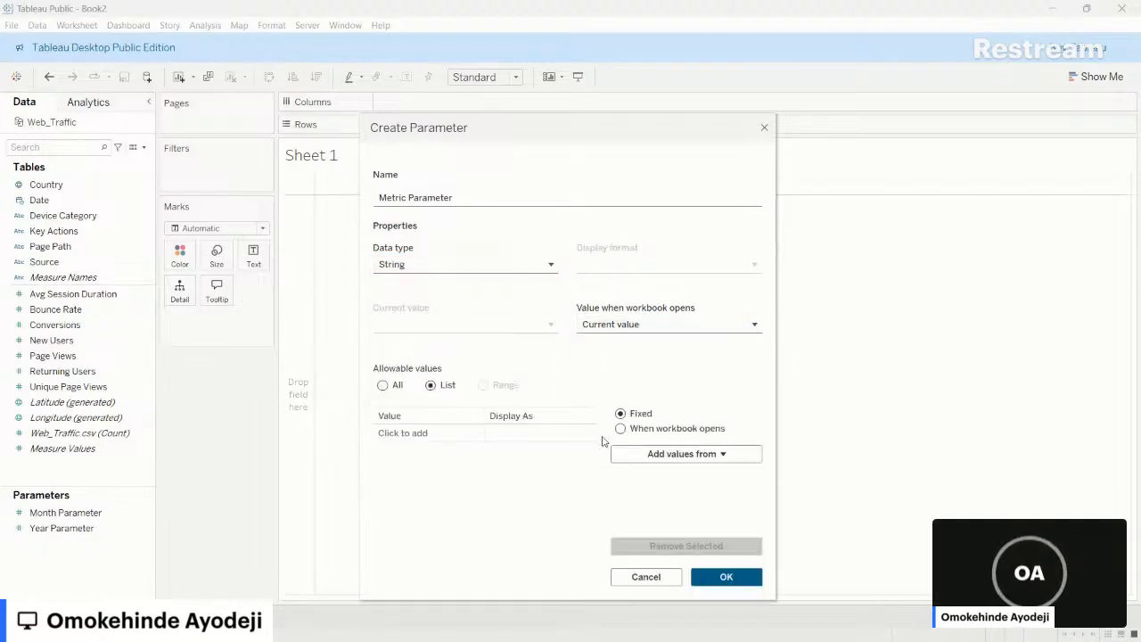
- Fill the Metric Parameter's list with the metric names from the clipboard and create the parameter
{"action": "left_click", "coordinate": [650, 454]}
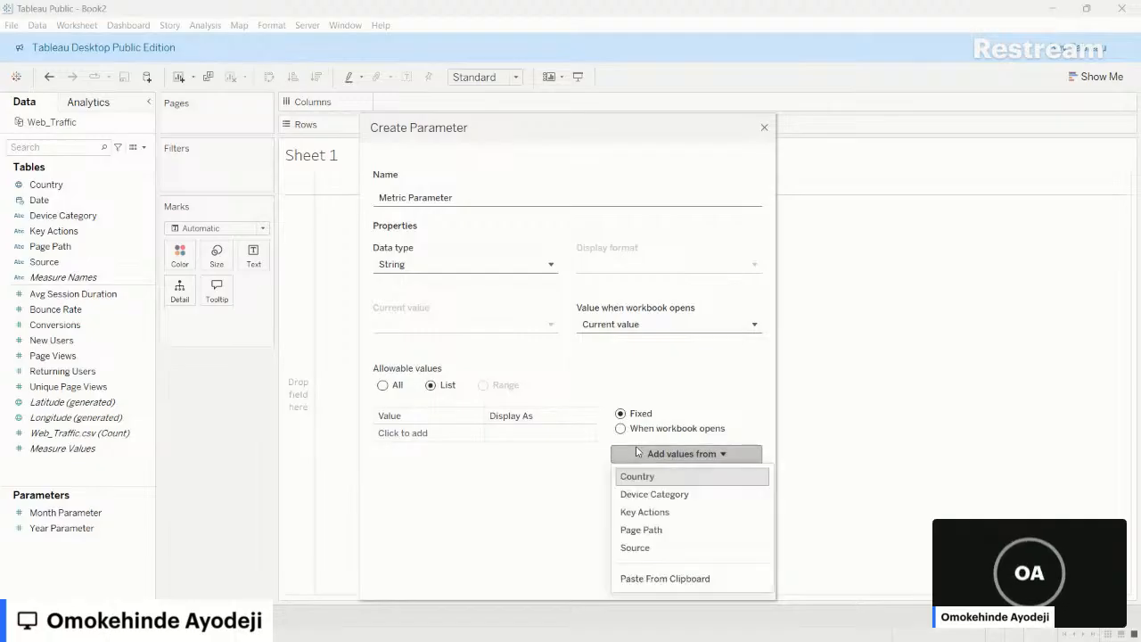
{"action": "left_click", "coordinate": [664, 577]}
{"action": "scroll", "coordinate": [536, 483], "scroll_direction": "up", "scroll_amount": 1}
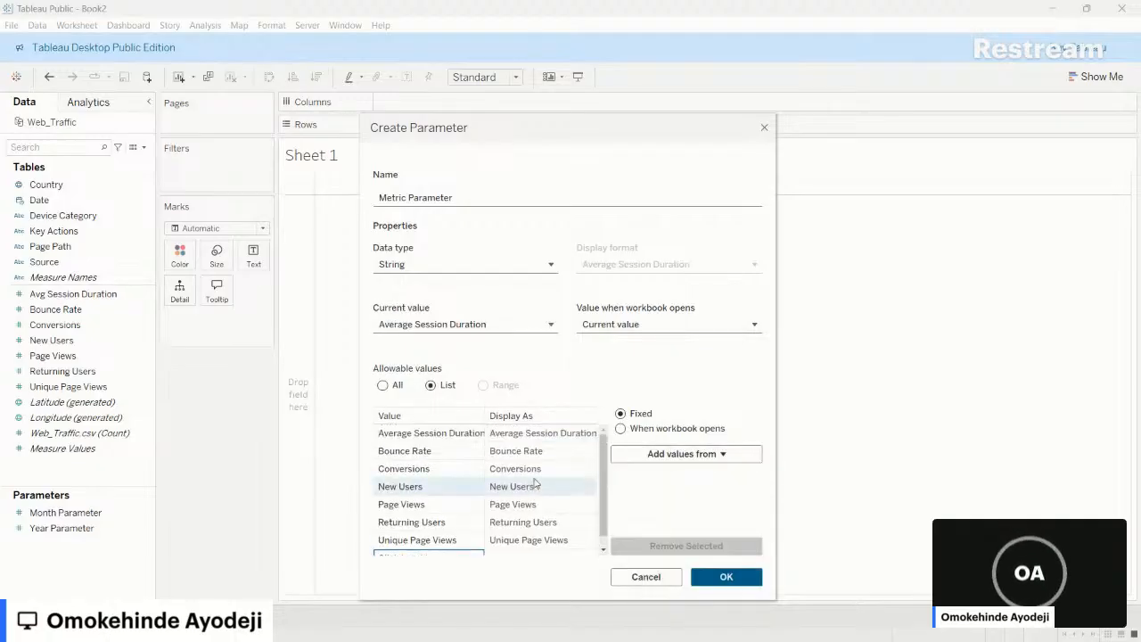
{"action": "scroll", "coordinate": [536, 483], "scroll_direction": "down", "scroll_amount": 1}
{"action": "left_click", "coordinate": [729, 577]}
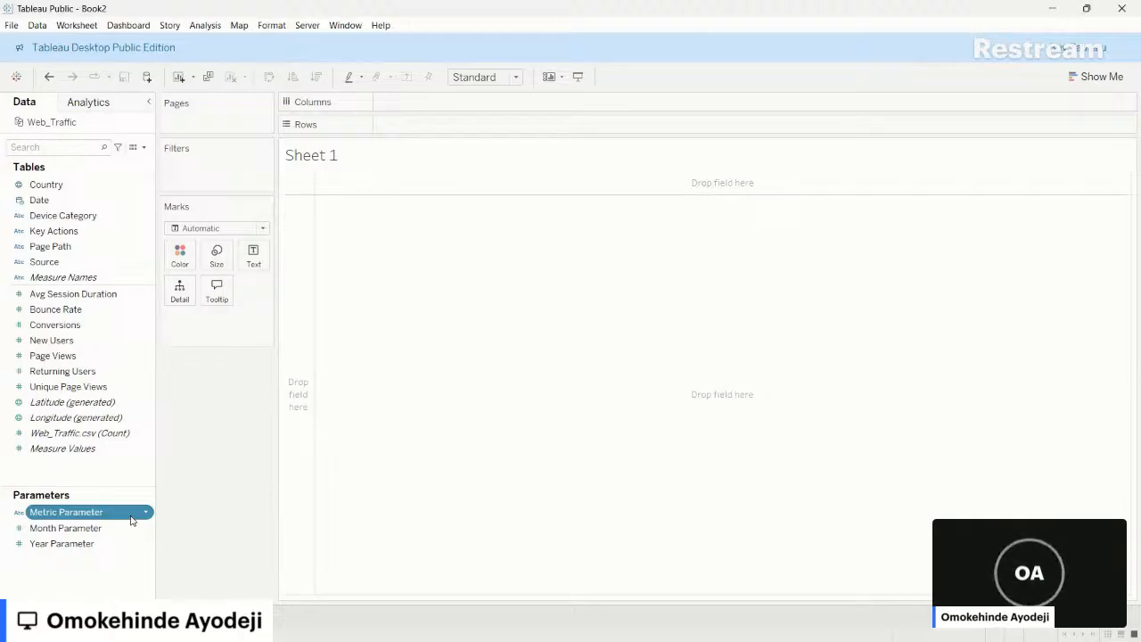
- Check the Website Traffic Dashboard workbook, then return to Book2 and group the Web_Traffic data fields by folder
{"action": "key", "text": "alt+Tab"}
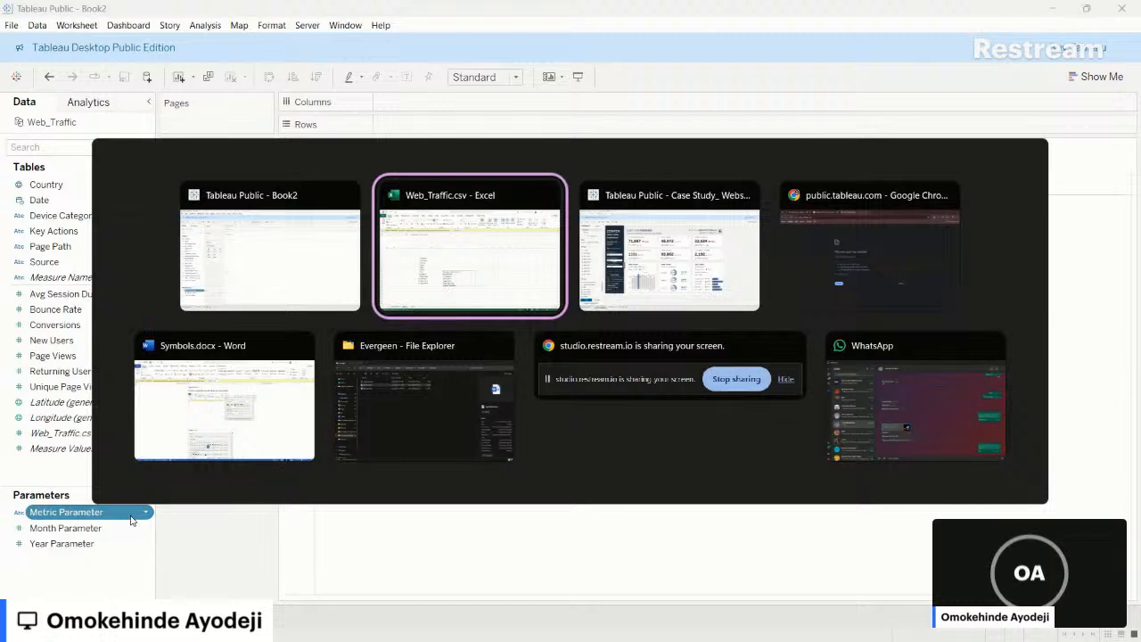
{"action": "key", "text": "alt+Tab"}
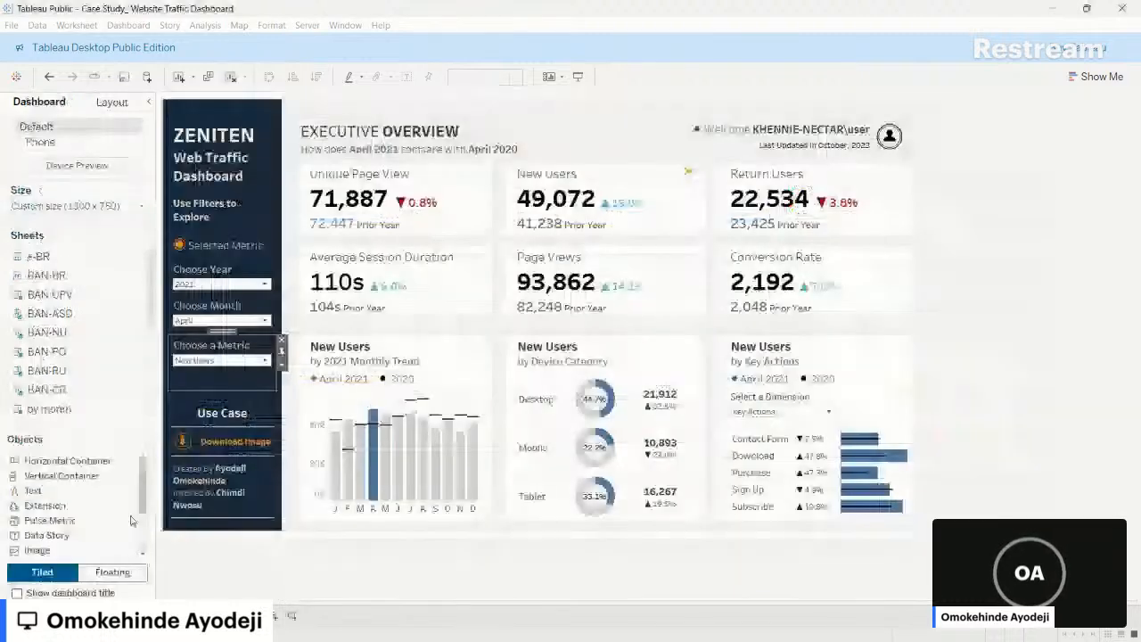
{"action": "key", "text": "alt+Tab"}
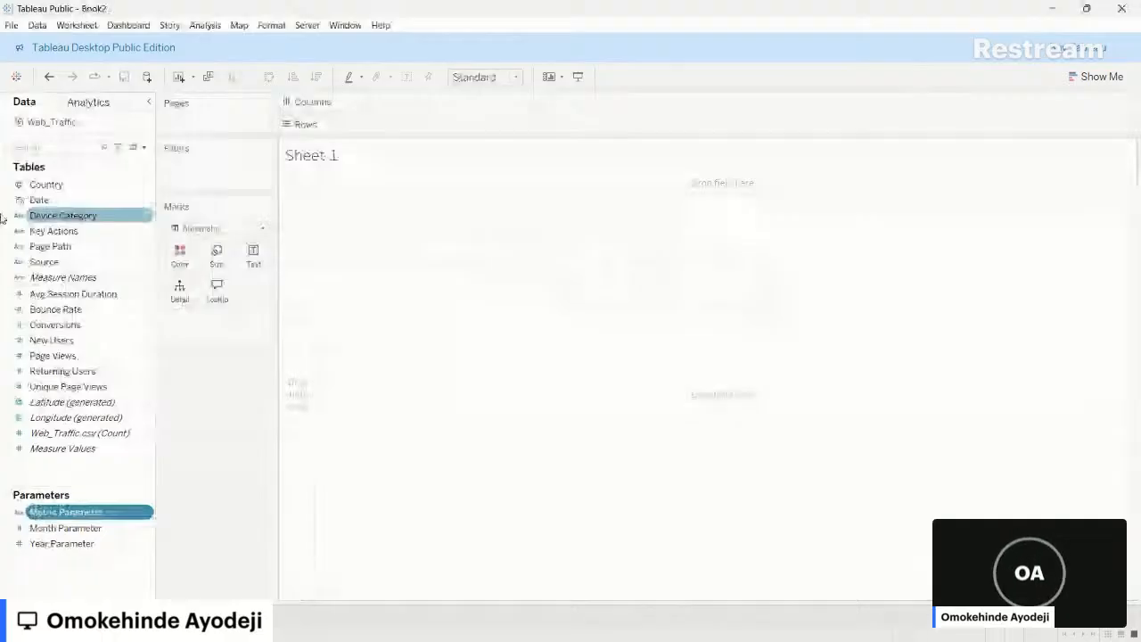
{"action": "left_click", "coordinate": [148, 148]}
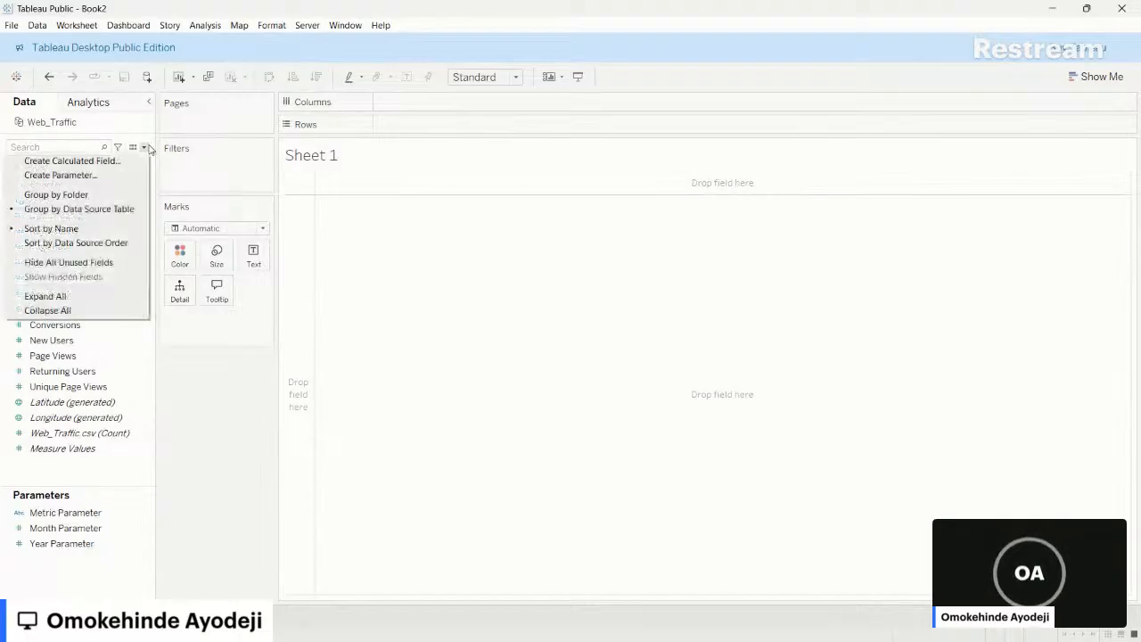
{"action": "left_click", "coordinate": [80, 193]}
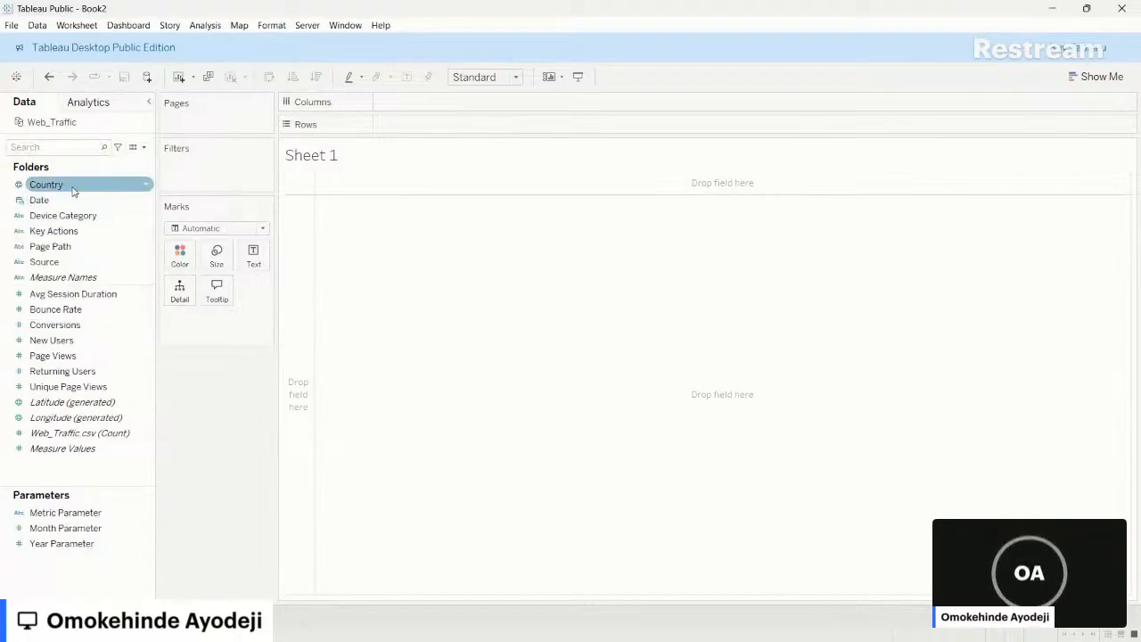
{"action": "left_click", "coordinate": [71, 189]}
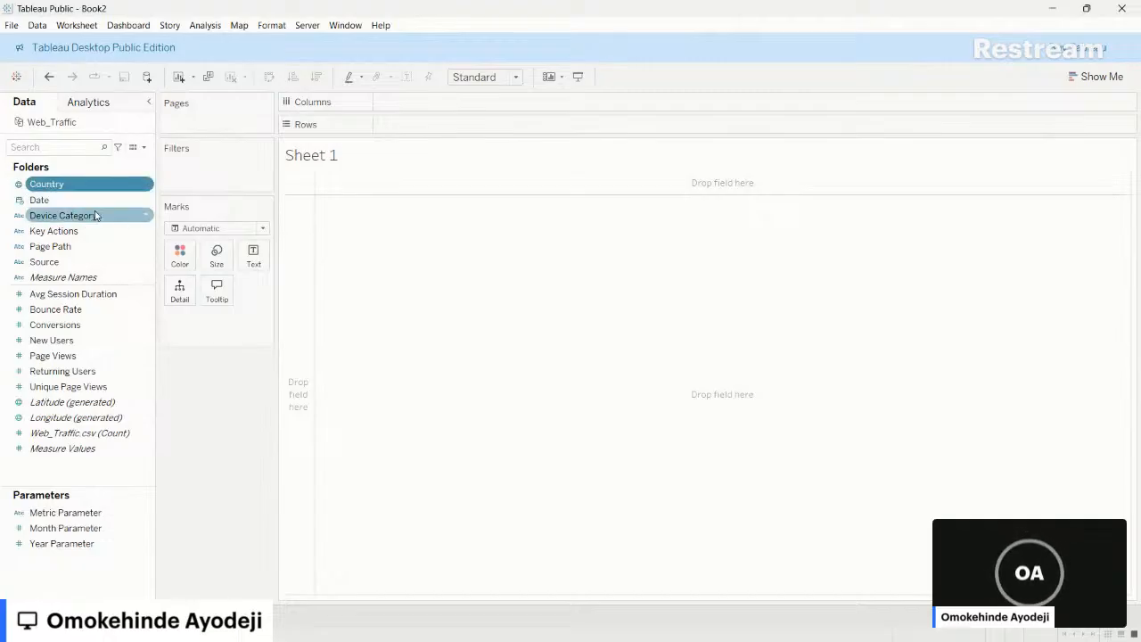
{"action": "left_click", "coordinate": [94, 217], "text": "shift"}
{"action": "left_click", "coordinate": [84, 186]}
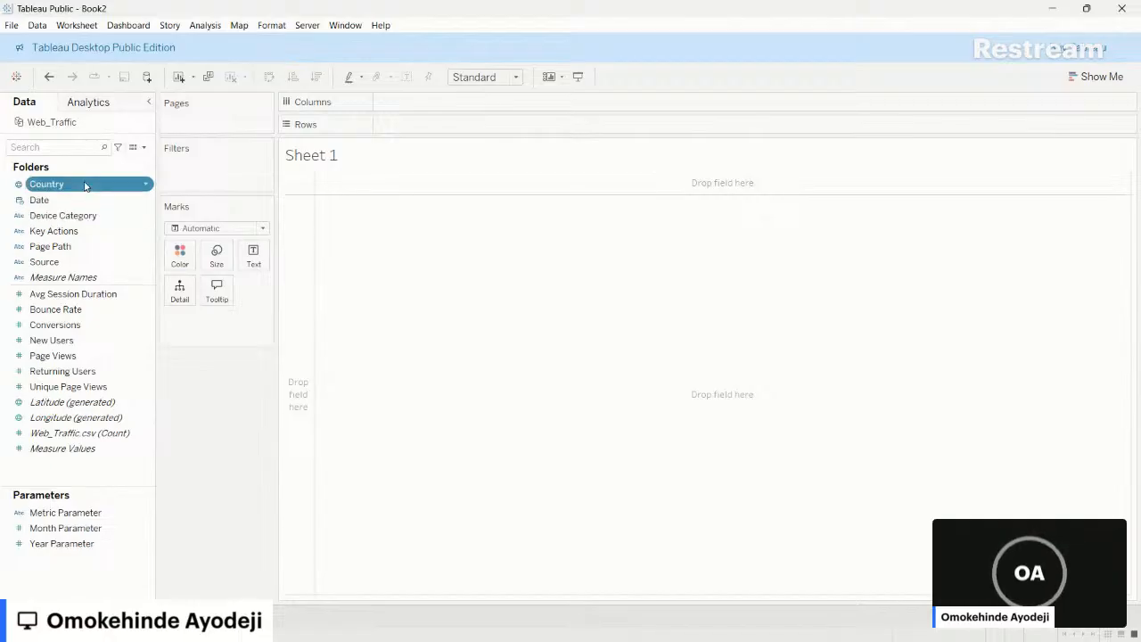
{"action": "left_click", "coordinate": [87, 217], "text": "ctrl"}
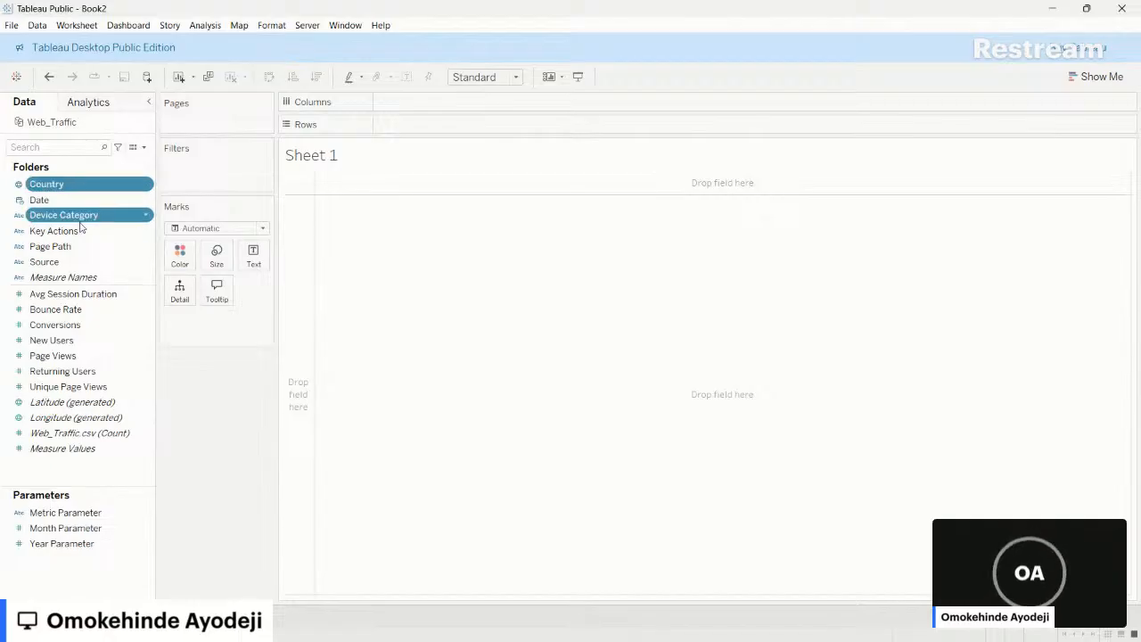
{"action": "left_click", "coordinate": [79, 231], "text": "ctrl"}
{"action": "left_click", "coordinate": [67, 248]}
{"action": "left_click", "coordinate": [90, 262], "text": "ctrl"}
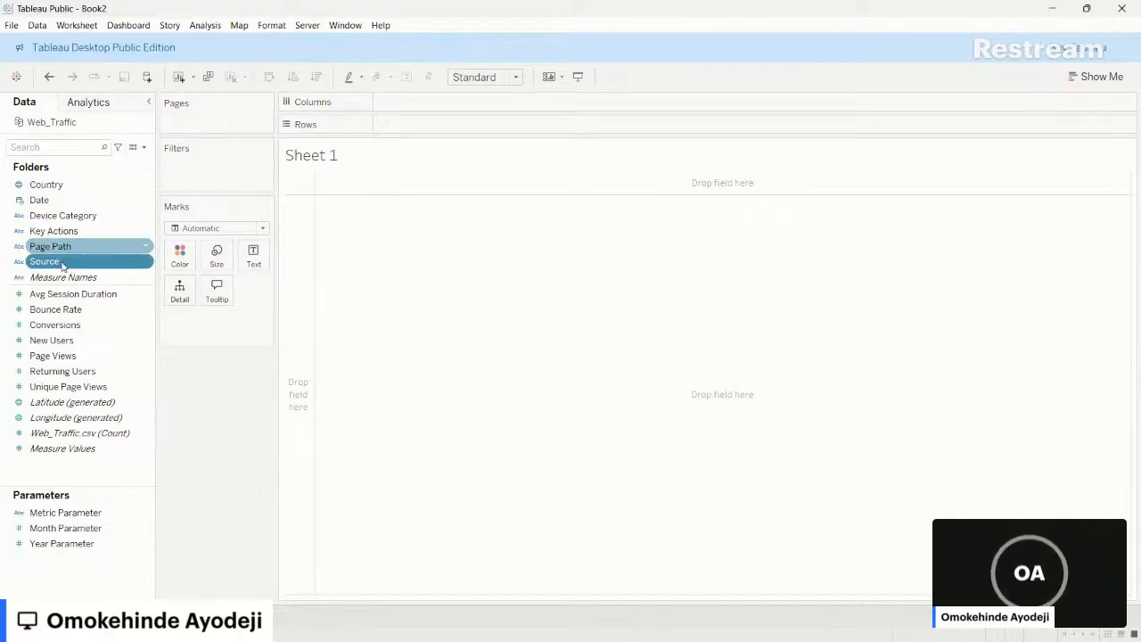
- Group Country, Device Category, Key Actions, Page Path and Source into a new folder named "1. Dimensions" and collapse it
{"action": "left_click", "coordinate": [64, 263]}
{"action": "left_click", "coordinate": [87, 231], "text": "ctrl"}
{"action": "left_click", "coordinate": [75, 246], "text": "ctrl"}
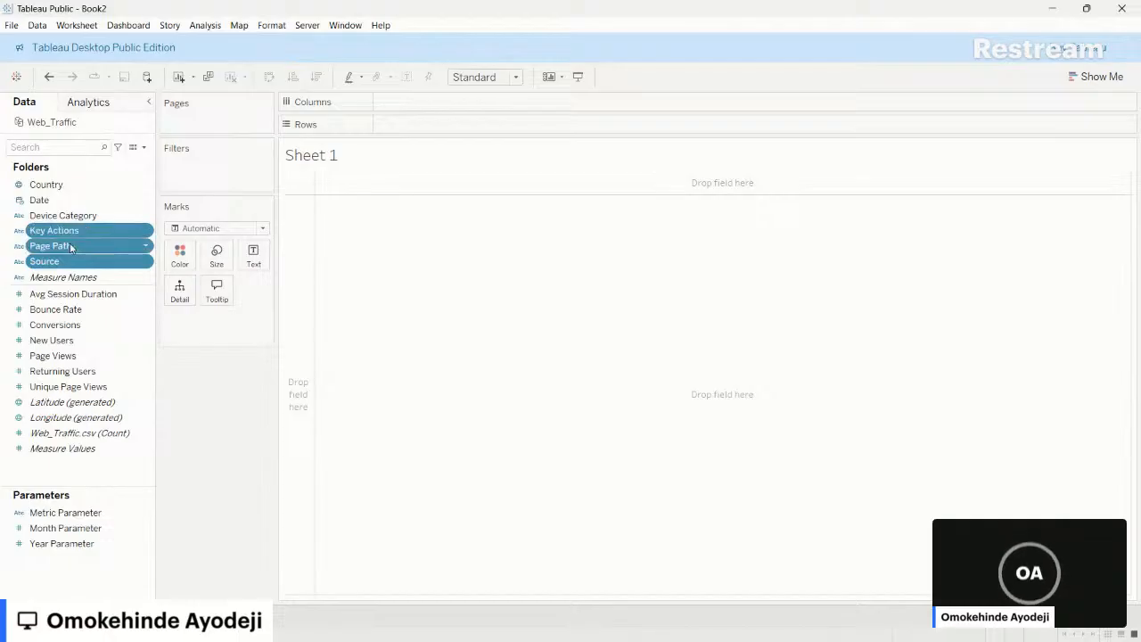
{"action": "left_click", "coordinate": [87, 216], "text": "ctrl"}
{"action": "left_click", "coordinate": [80, 184], "text": "ctrl"}
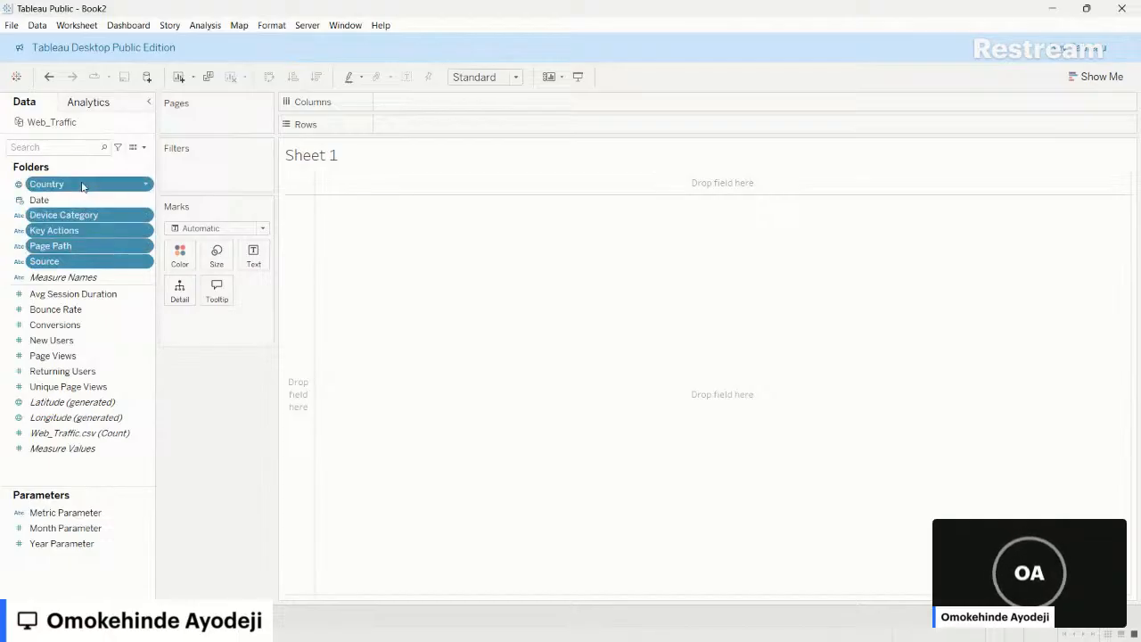
{"action": "left_click", "coordinate": [146, 263]}
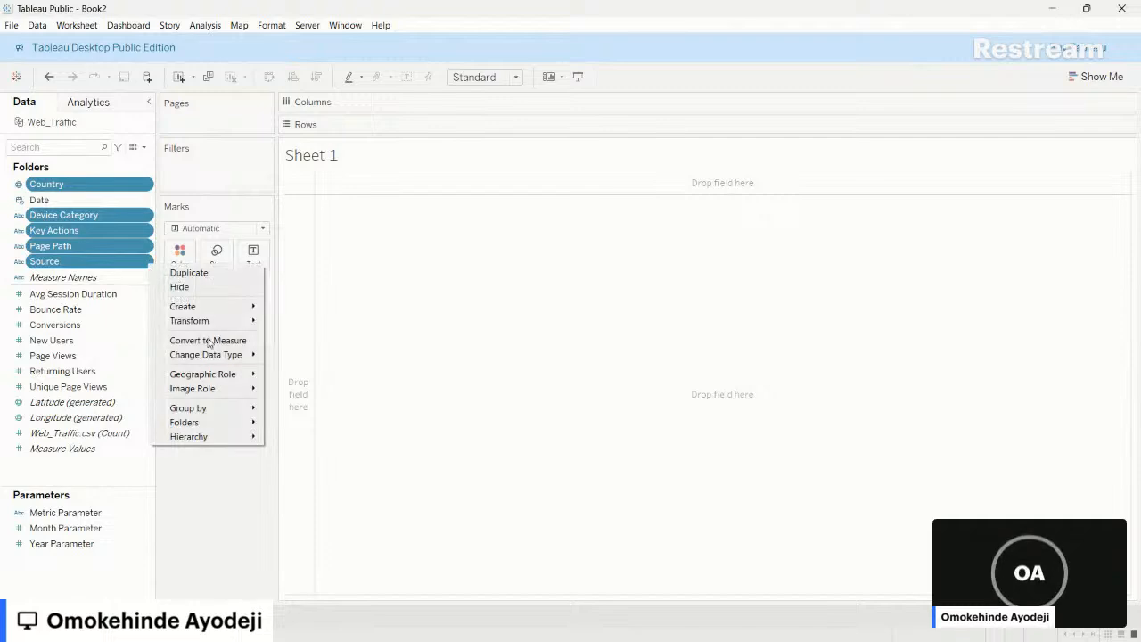
{"action": "mouse_move", "coordinate": [249, 424]}
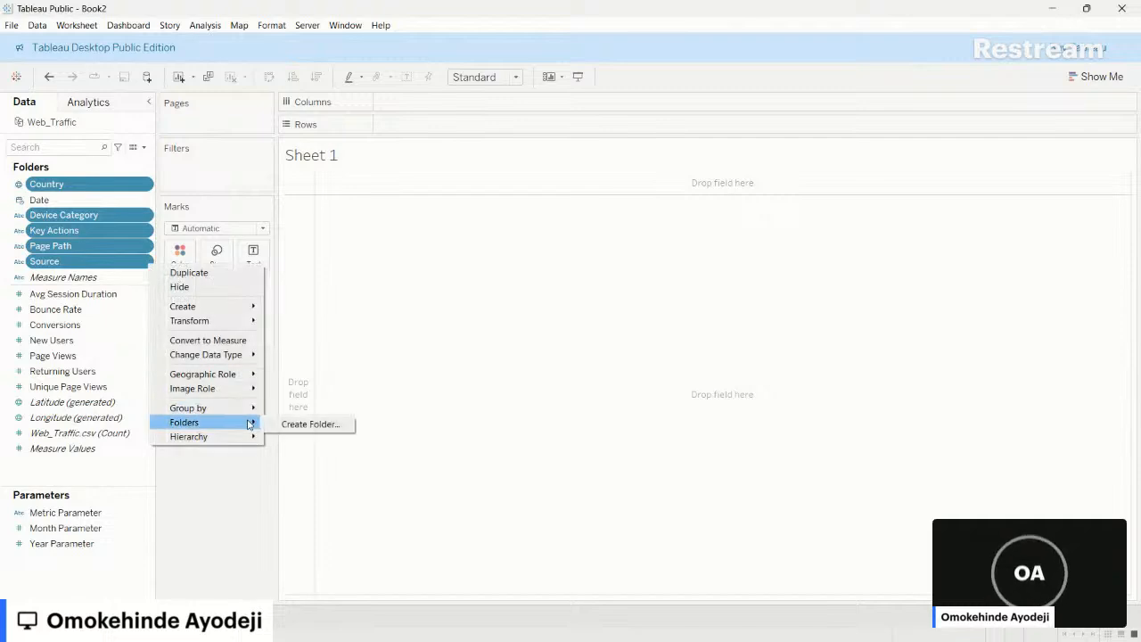
{"action": "left_click", "coordinate": [318, 422]}
{"action": "type", "text": "1. Dimensions"}
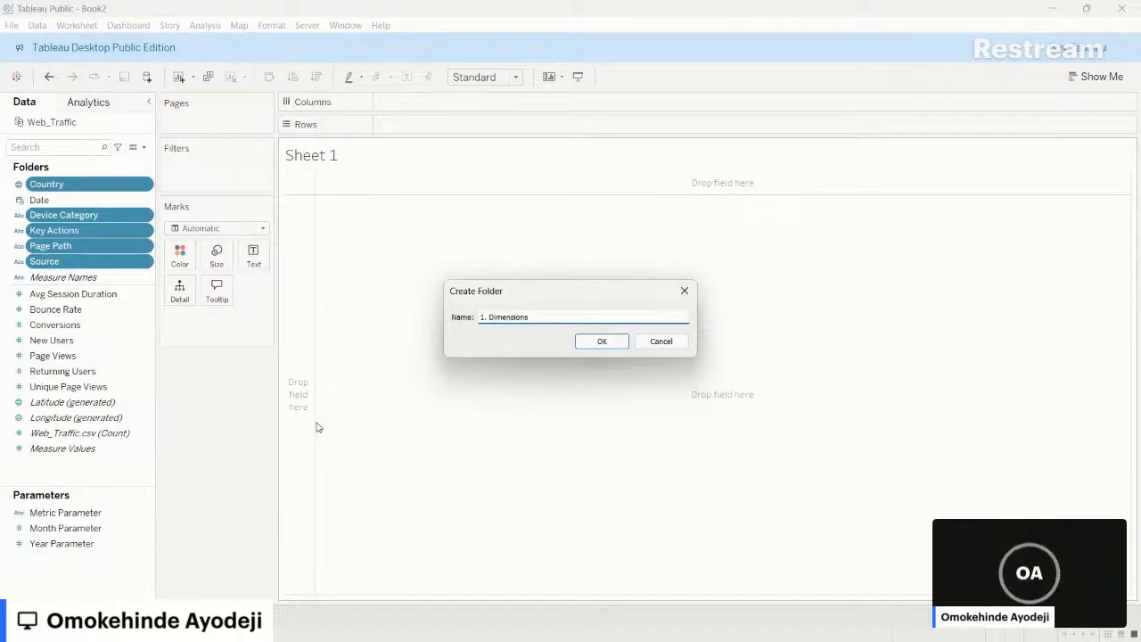
{"action": "key", "text": "Return"}
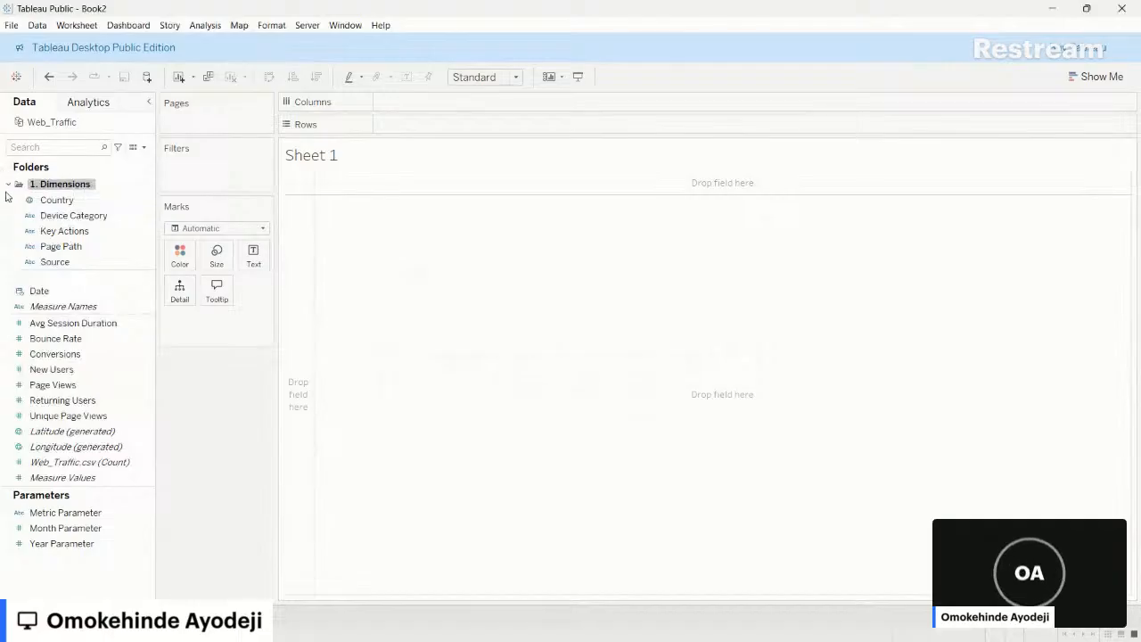
{"action": "left_click", "coordinate": [8, 184]}
{"action": "left_click", "coordinate": [52, 236]}
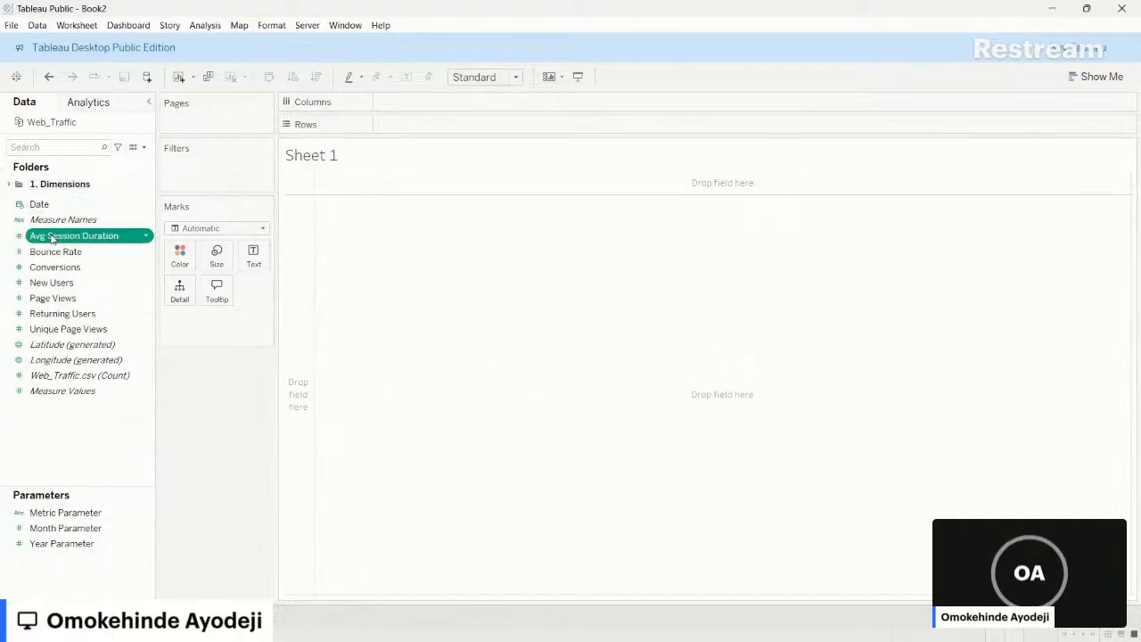
{"action": "left_click", "coordinate": [67, 313]}
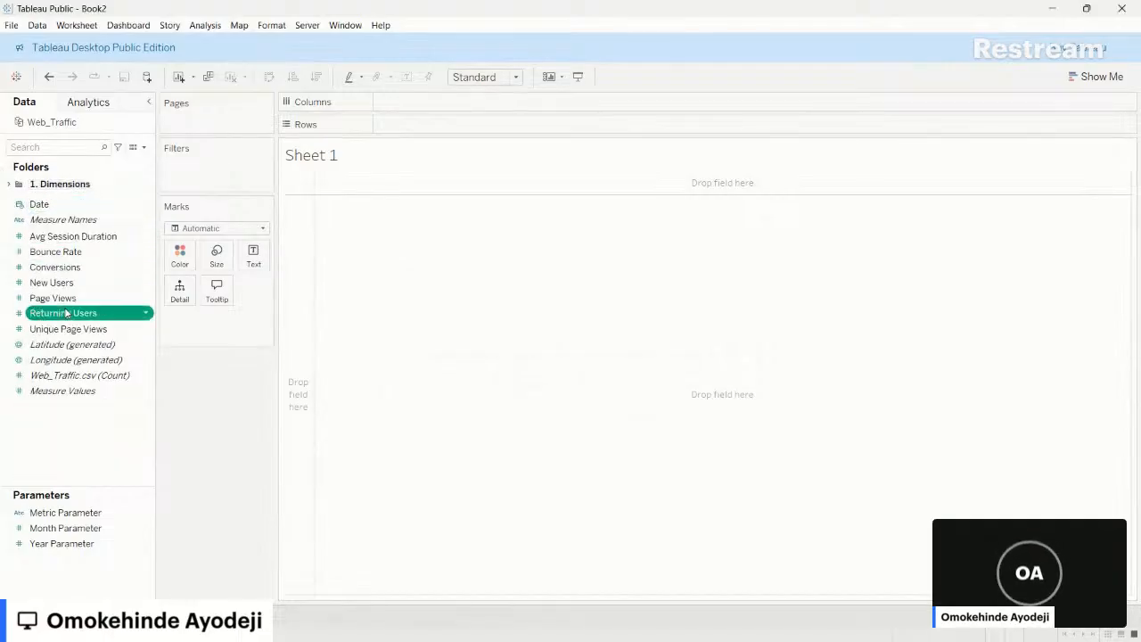
{"action": "left_click", "coordinate": [67, 313]}
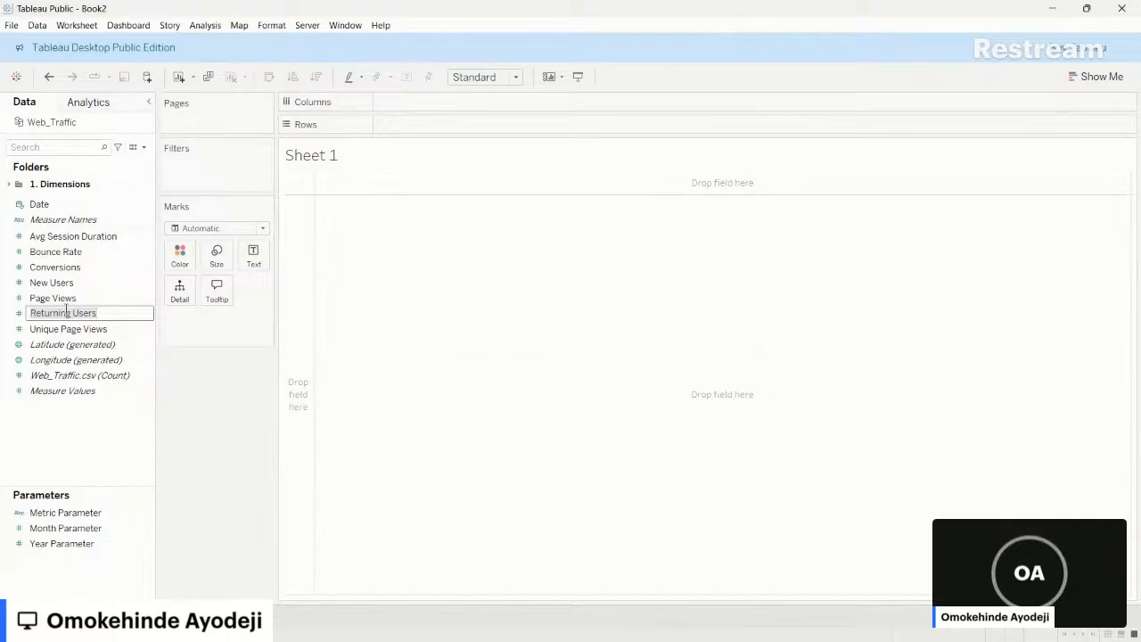
{"action": "left_click", "coordinate": [232, 433]}
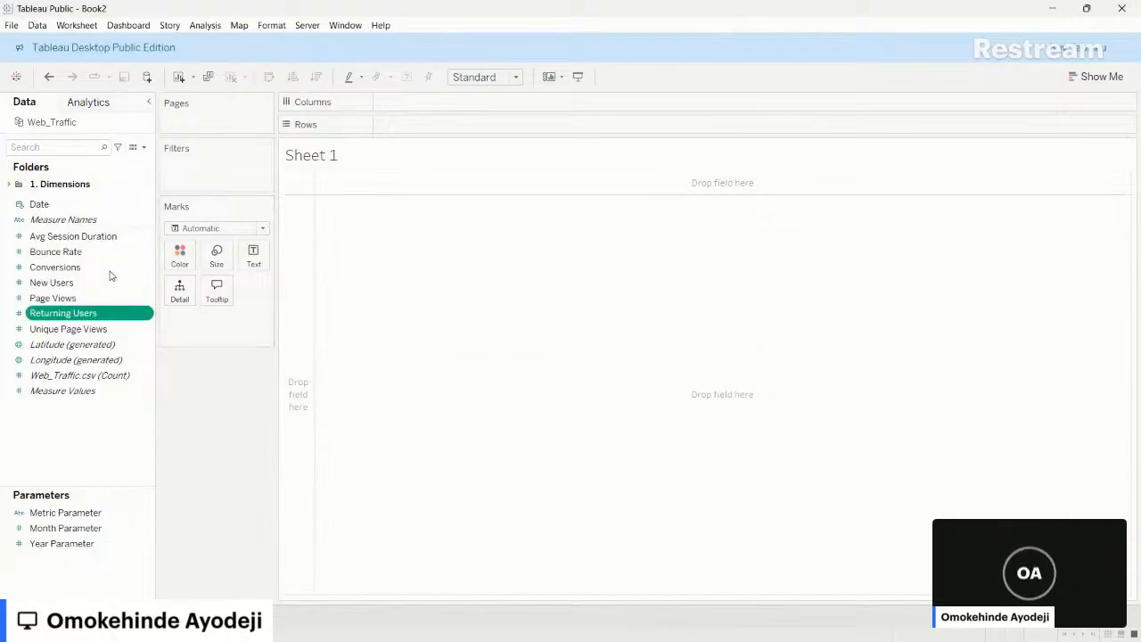
- Group the measures from Avg Session Duration through Unique Page Views into a new folder named "2. Measure" and collapse it
{"action": "left_click", "coordinate": [84, 239]}
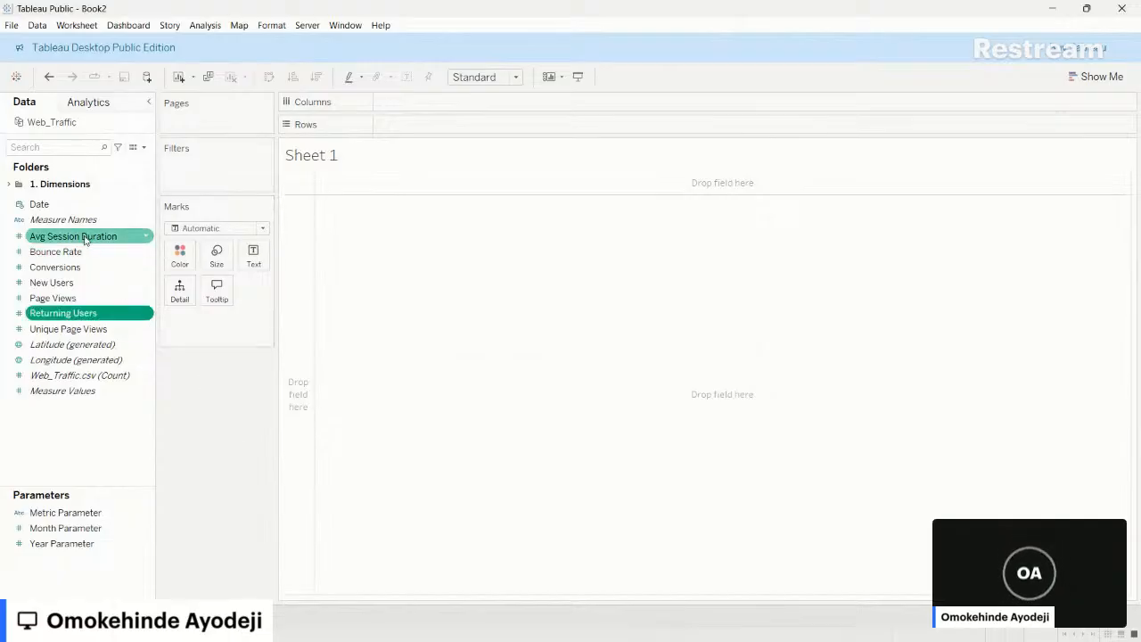
{"action": "left_click", "coordinate": [84, 328], "text": "shift"}
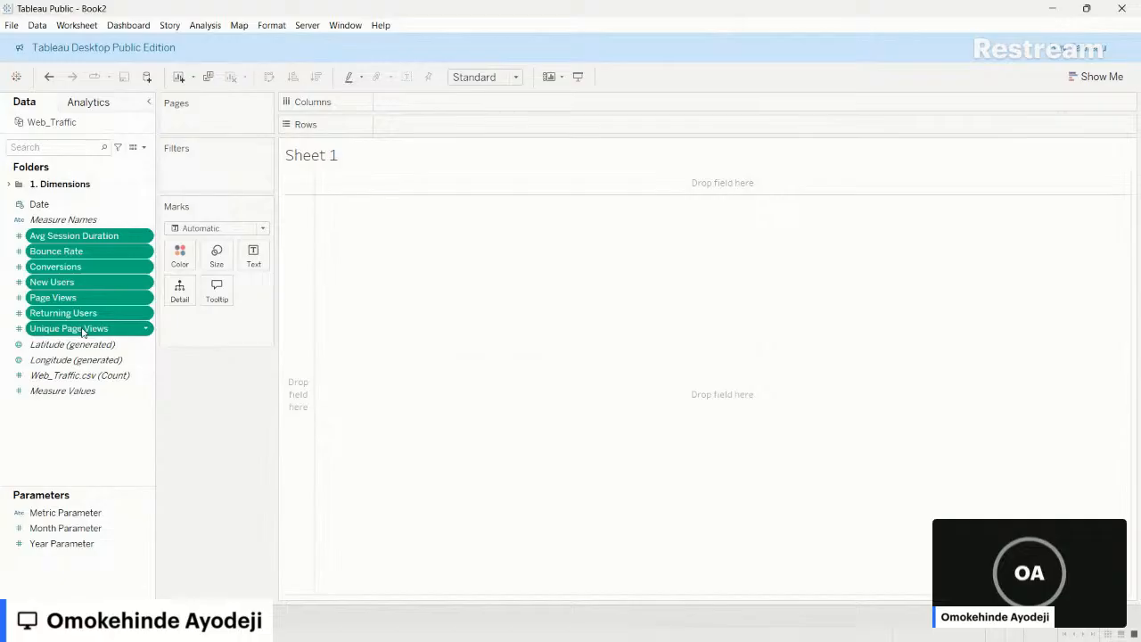
{"action": "left_click", "coordinate": [148, 330]}
{"action": "mouse_move", "coordinate": [253, 502]}
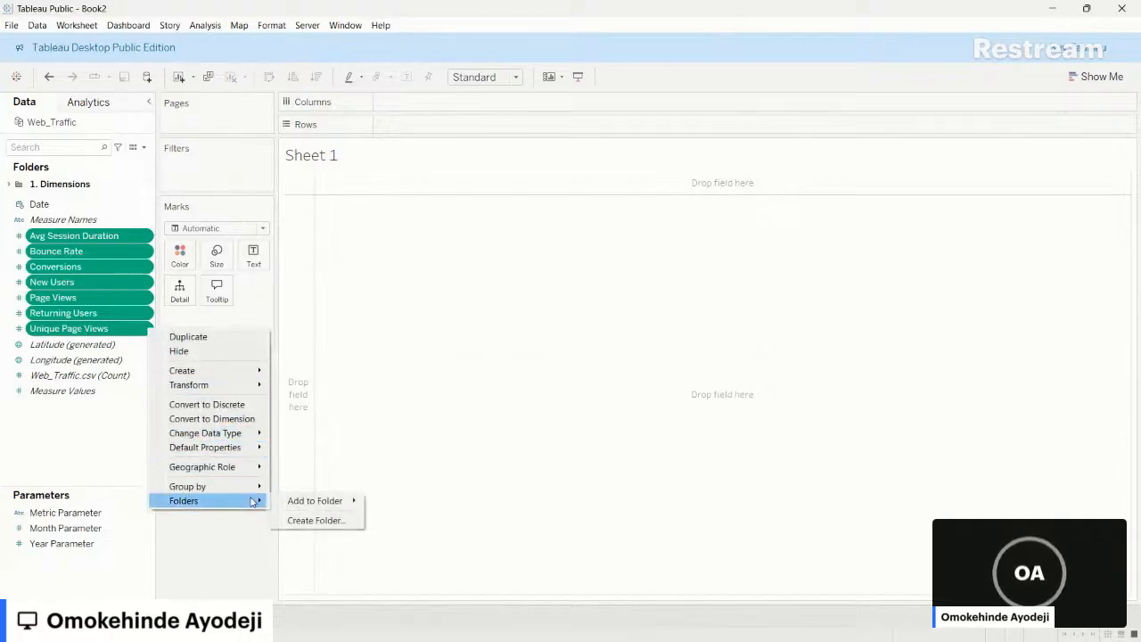
{"action": "left_click", "coordinate": [321, 521]}
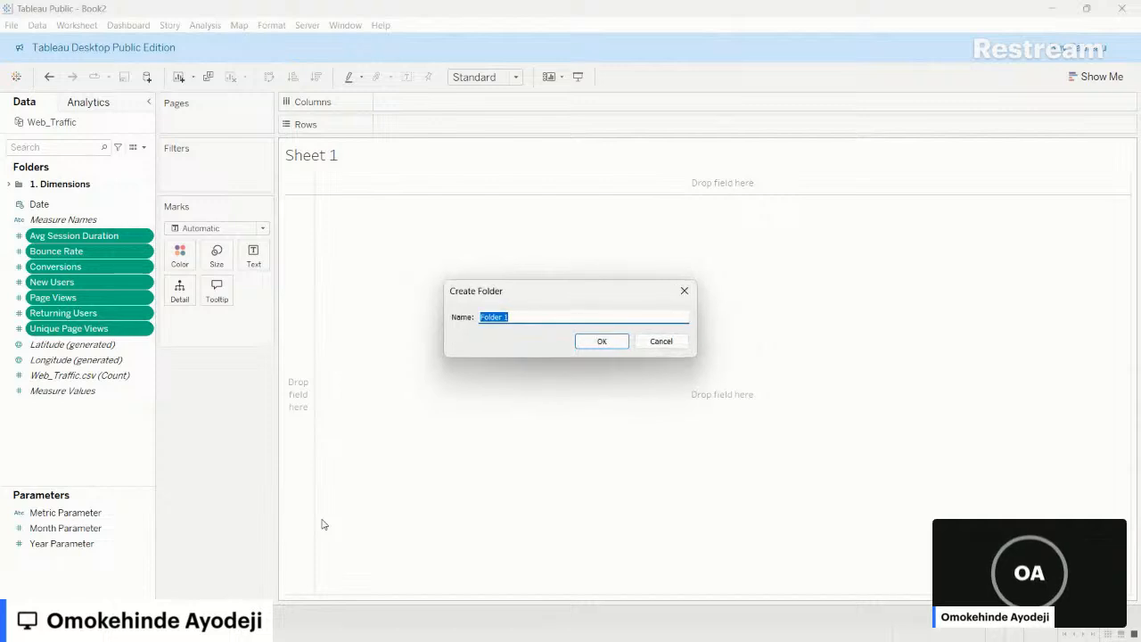
{"action": "type", "text": "2. Me"}
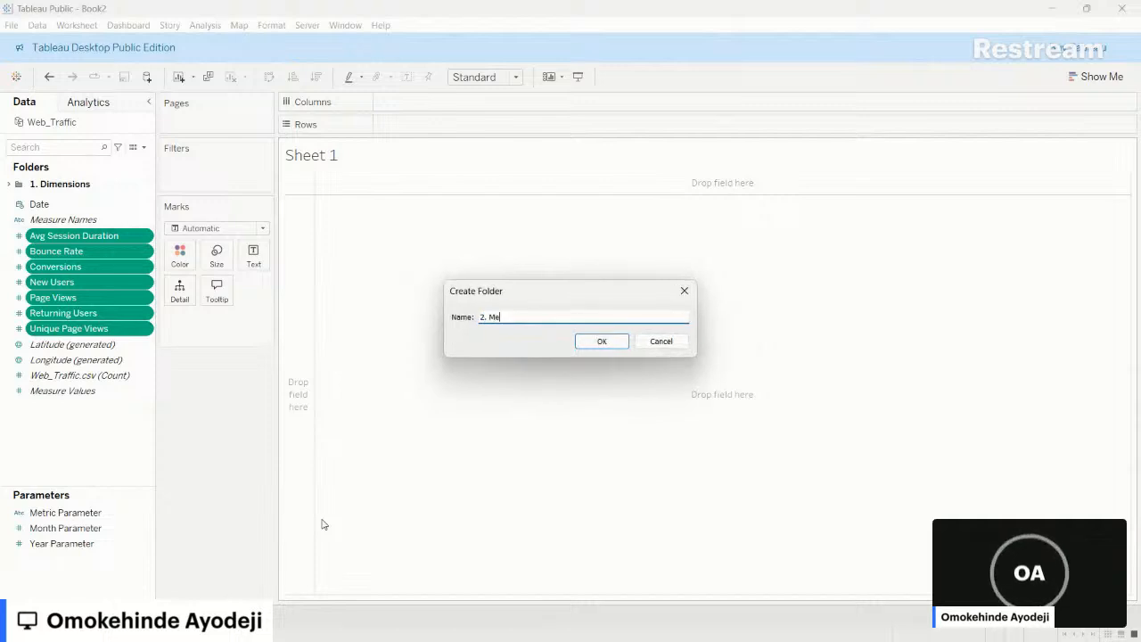
{"action": "type", "text": "asure"}
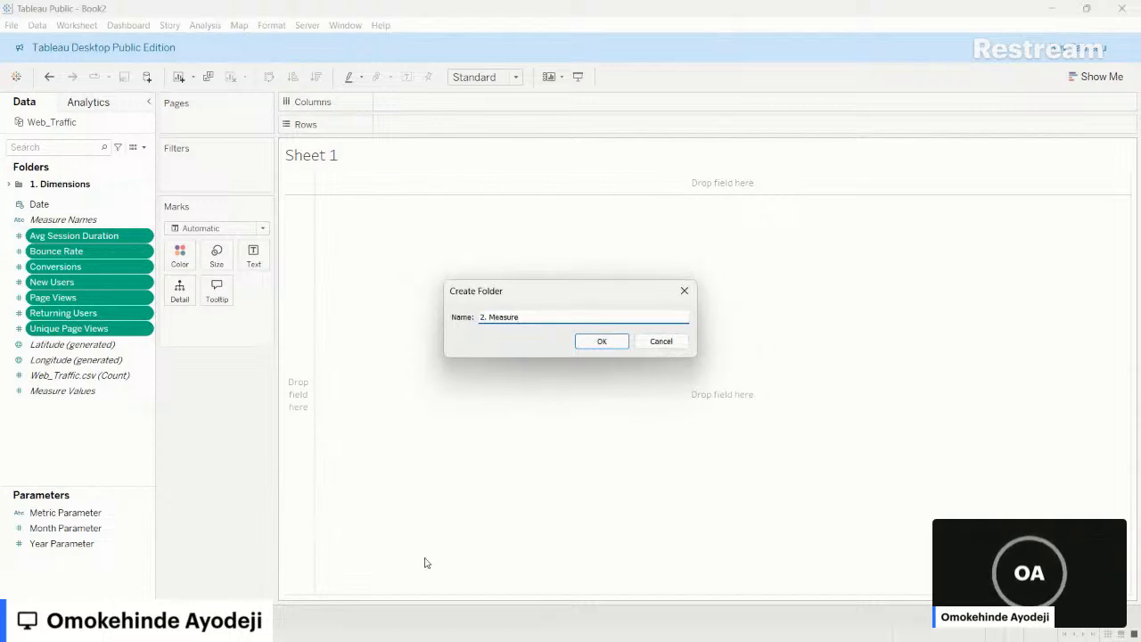
{"action": "left_click", "coordinate": [601, 342]}
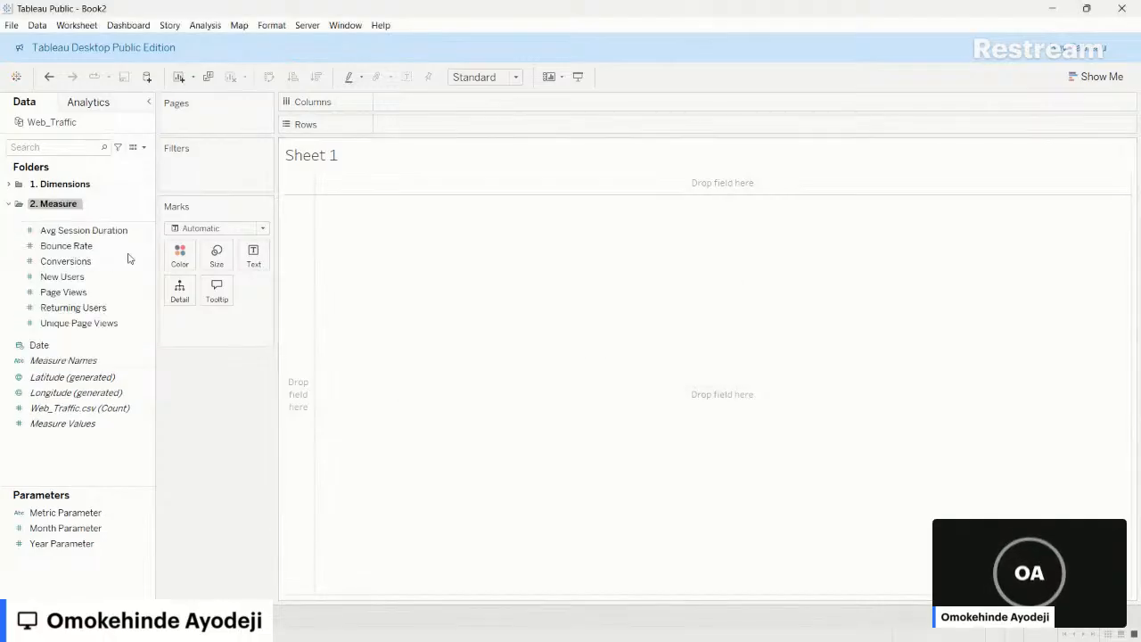
{"action": "left_click", "coordinate": [5, 203]}
- Put the Date field into a new folder named "3. Date"
{"action": "left_click", "coordinate": [38, 223]}
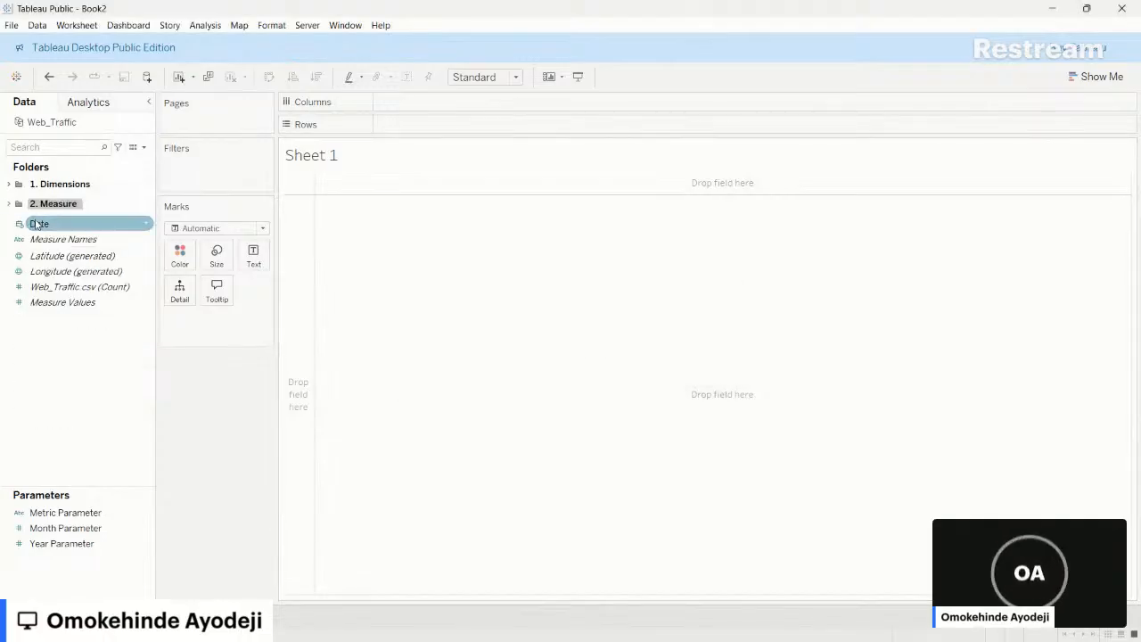
{"action": "left_click", "coordinate": [148, 224]}
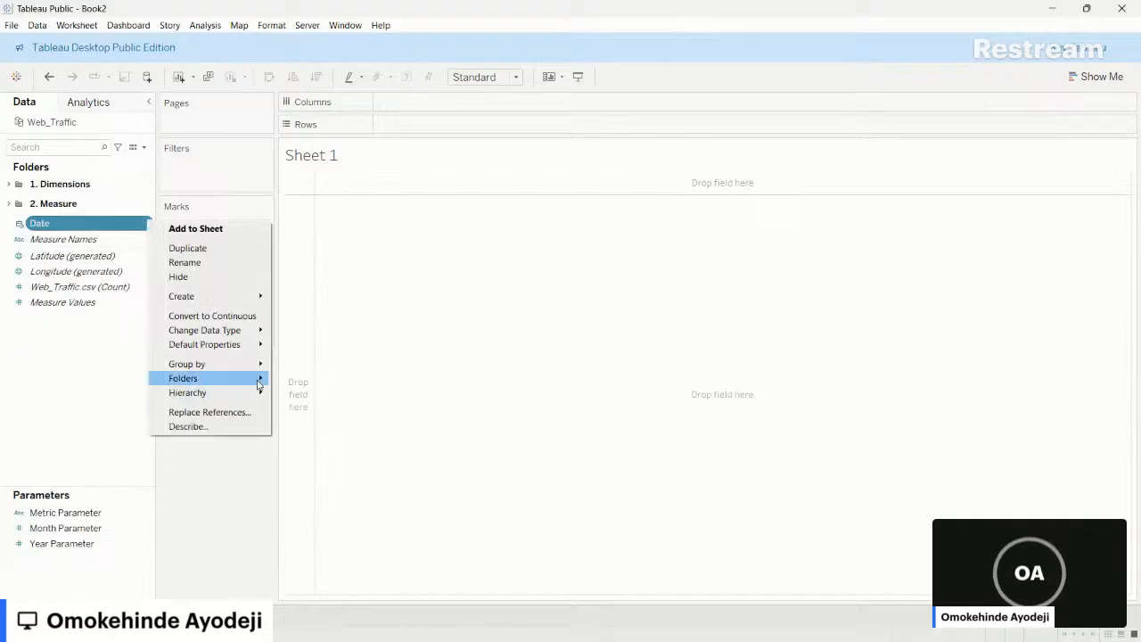
{"action": "mouse_move", "coordinate": [258, 382]}
{"action": "left_click", "coordinate": [324, 405]}
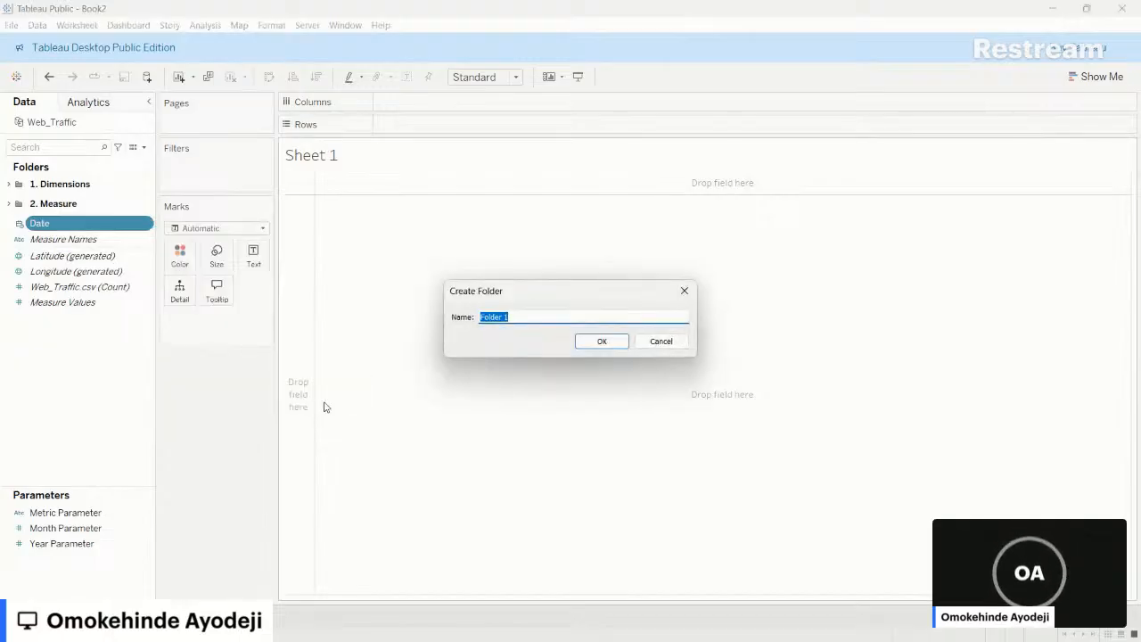
{"action": "type", "text": "D"}
{"action": "type", "text": "3."}
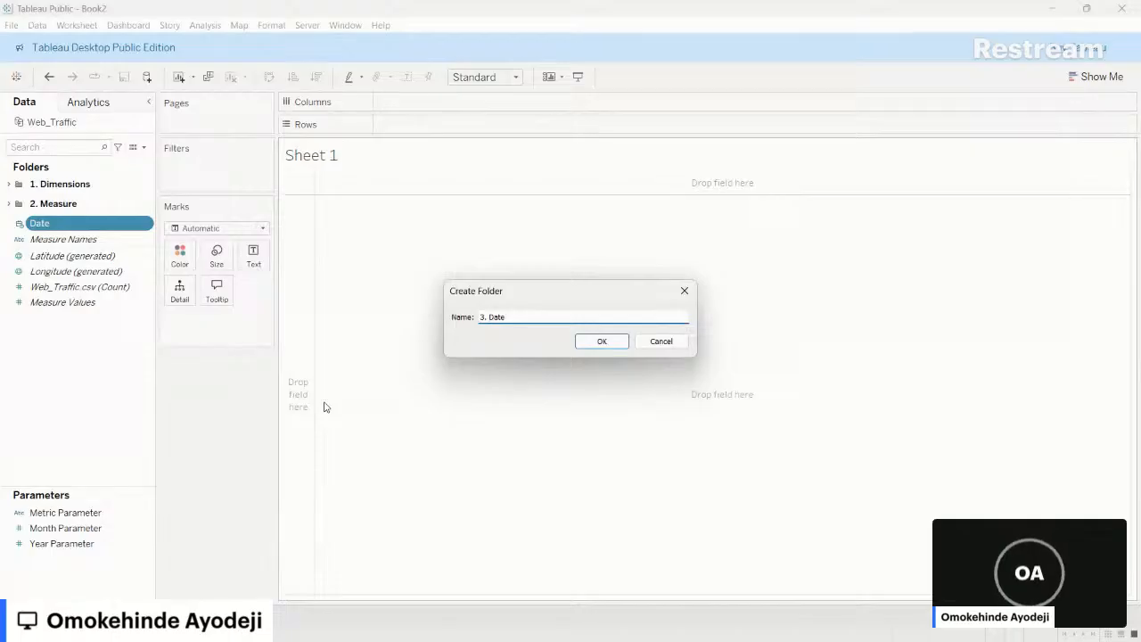
{"action": "key", "text": "Return"}
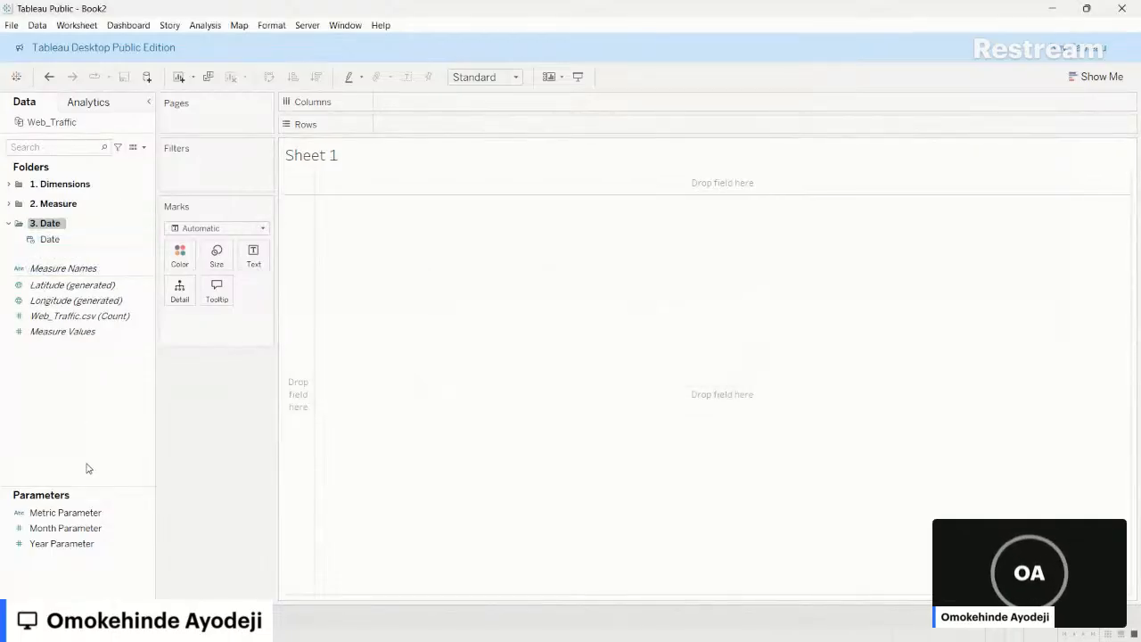
- Preview Date on Columns, expanded from year to quarter and month, and clear the sheet
{"action": "left_click", "coordinate": [79, 530]}
{"action": "left_click", "coordinate": [51, 239]}
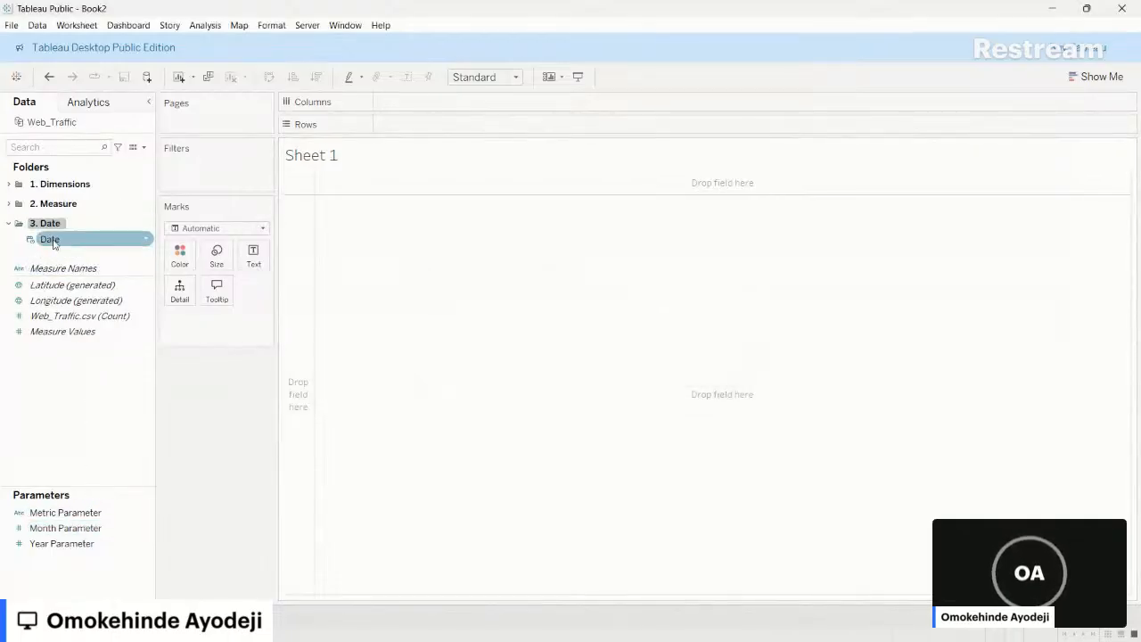
{"action": "left_click_drag", "start_coordinate": [60, 246], "coordinate": [436, 109]}
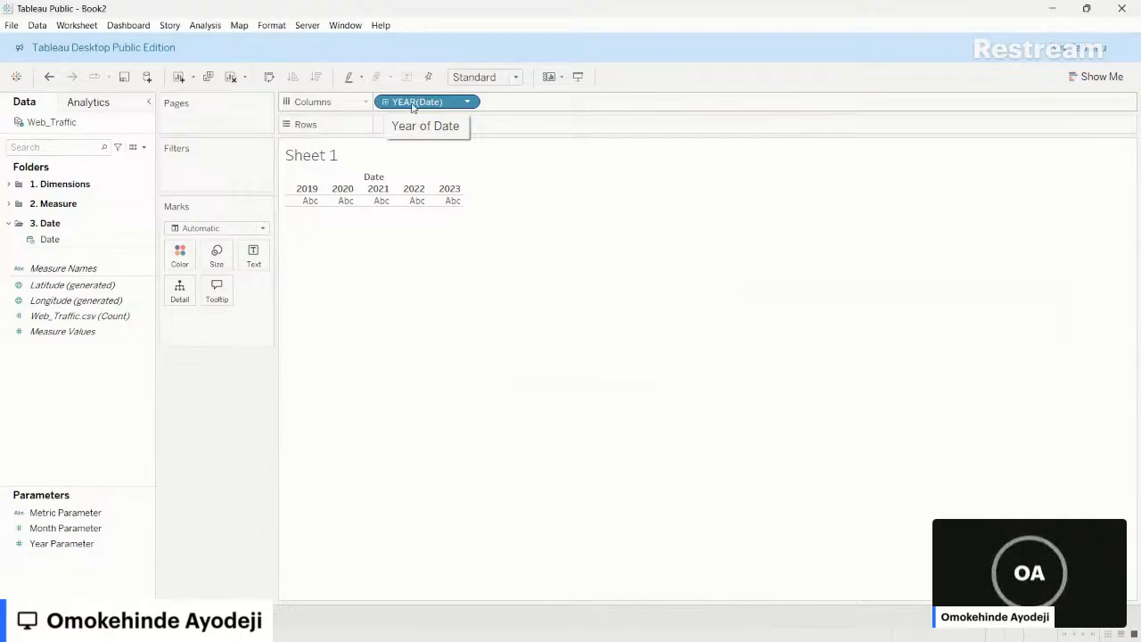
{"action": "left_click", "coordinate": [384, 103]}
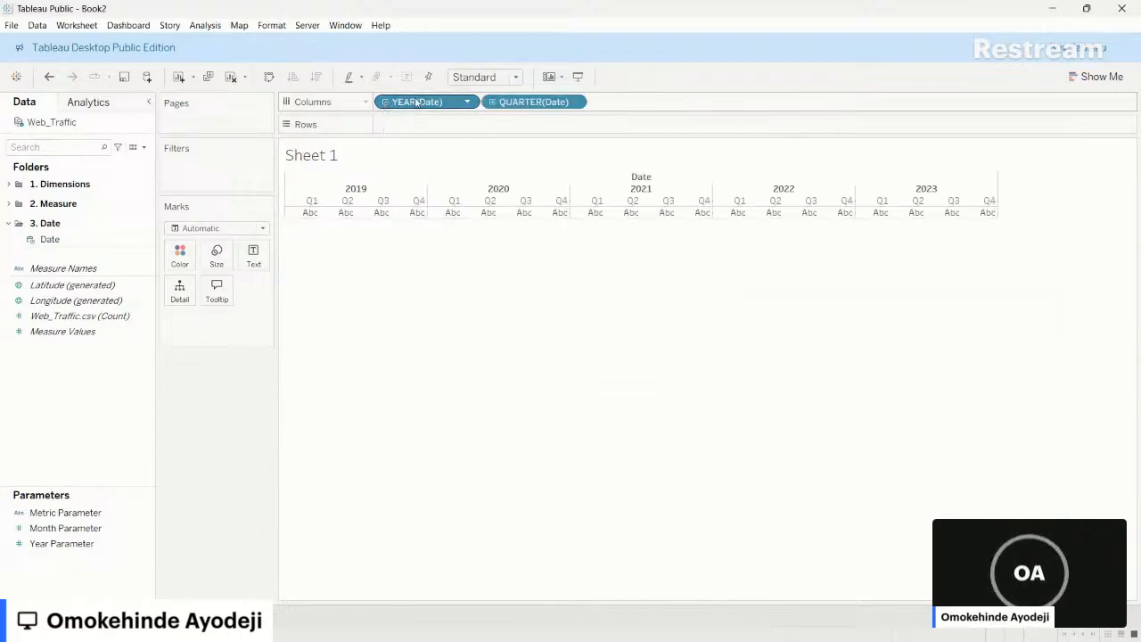
{"action": "left_click", "coordinate": [489, 104]}
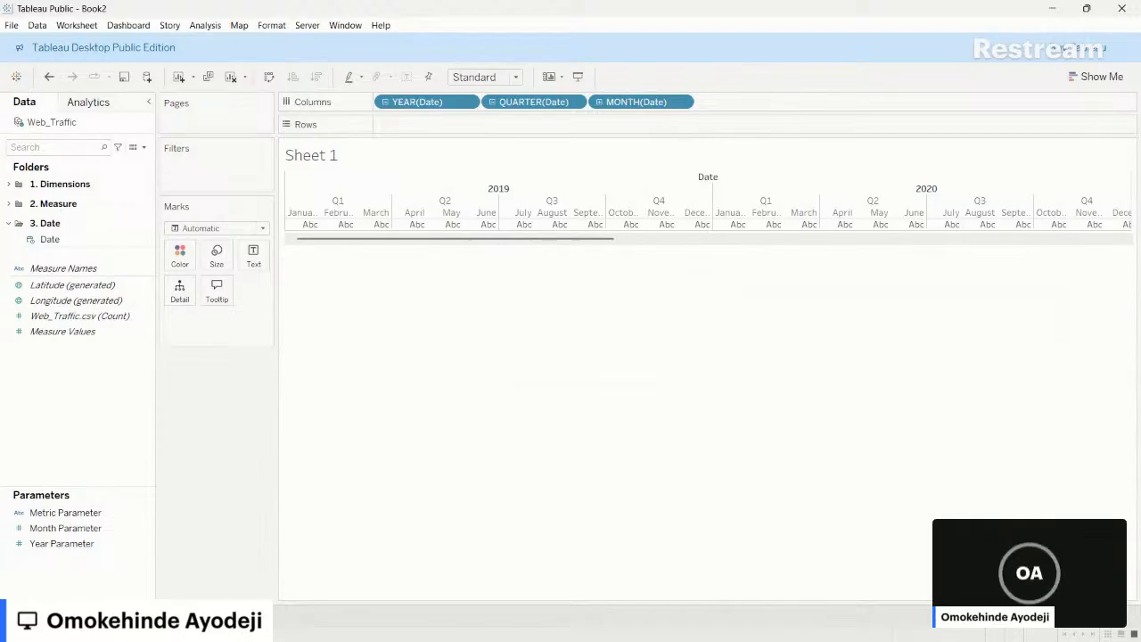
{"action": "left_click", "coordinate": [230, 77]}
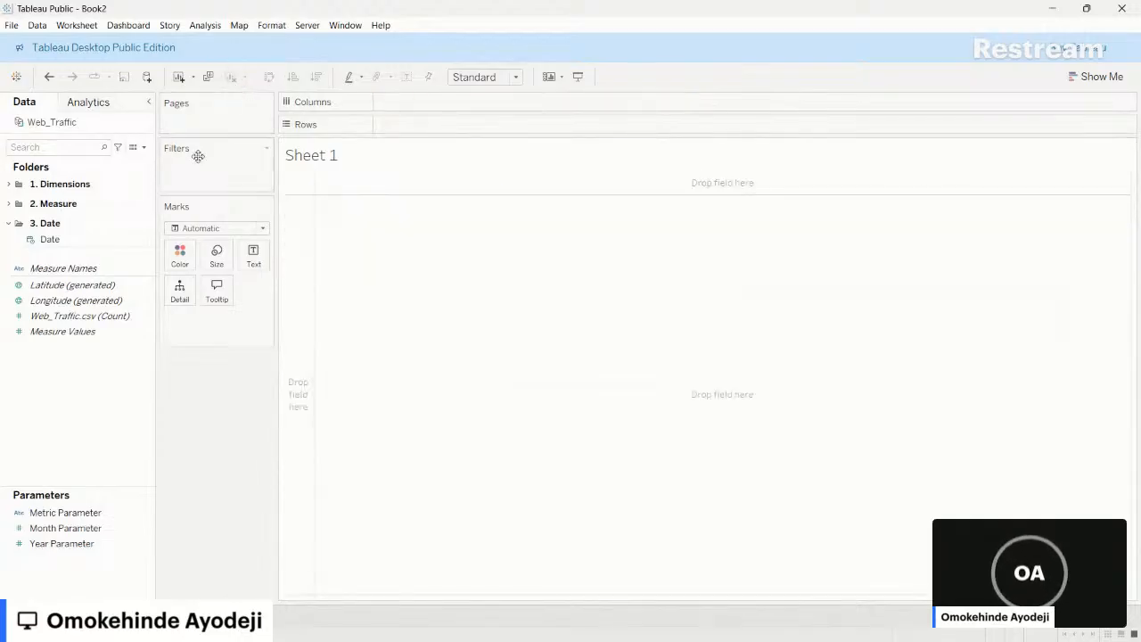
- Expand the 1. Dimensions folder and place Key Actions on Rows
{"action": "left_click", "coordinate": [10, 184]}
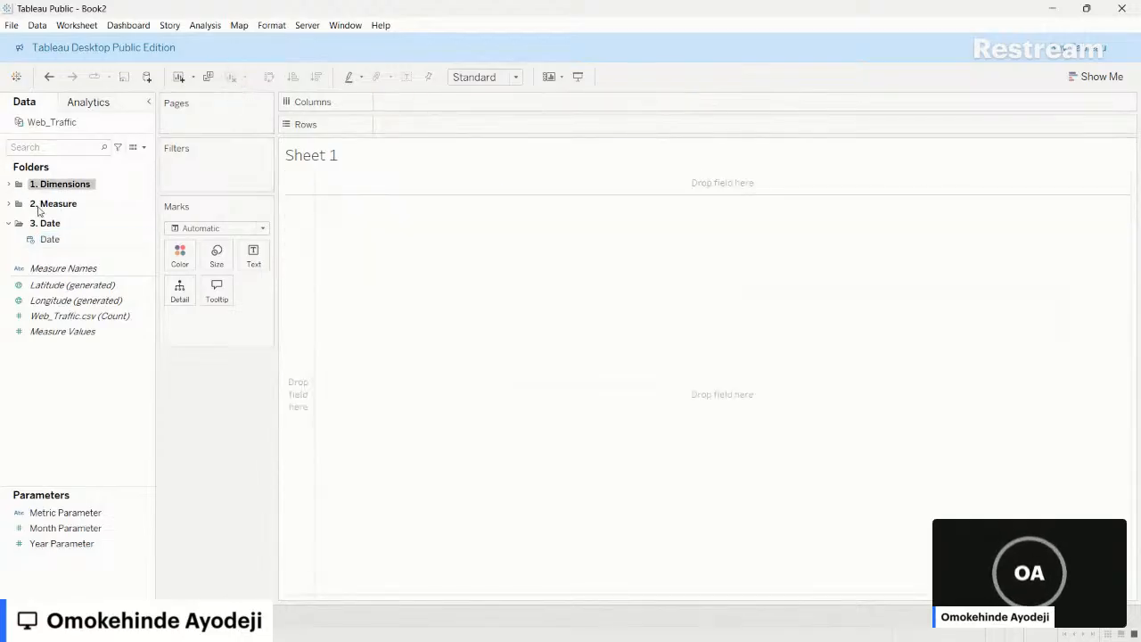
{"action": "left_click", "coordinate": [8, 184]}
{"action": "left_click", "coordinate": [27, 200]}
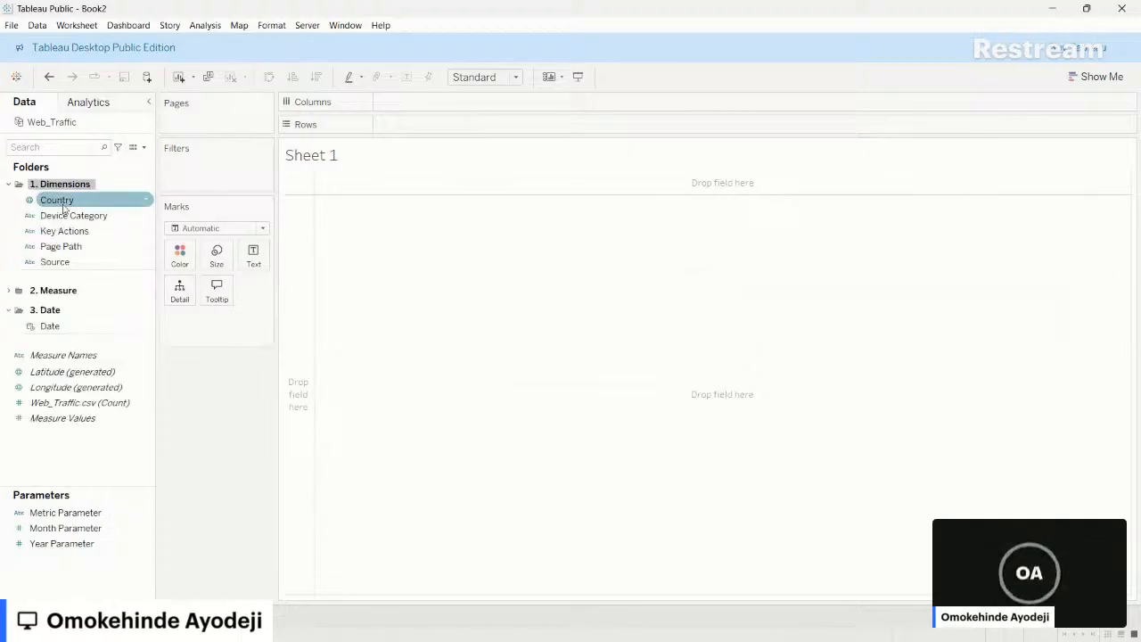
{"action": "left_click_drag", "start_coordinate": [62, 230], "coordinate": [422, 126]}
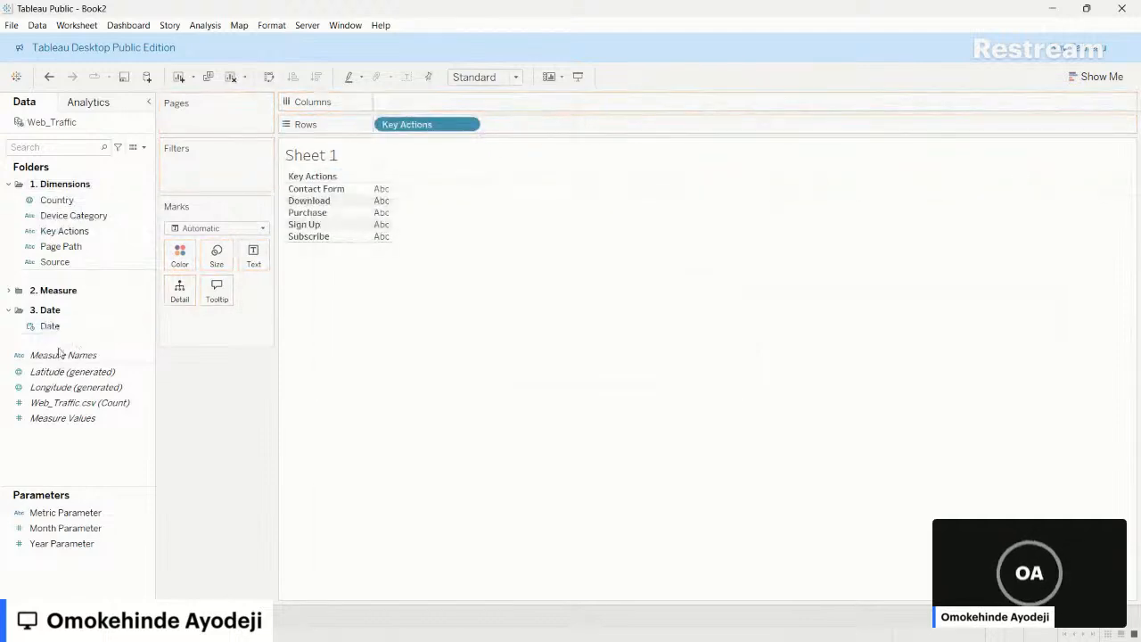
- Expand the 2. Measure folder and add New Users as the text values of the Key Actions table
{"action": "left_click", "coordinate": [9, 291]}
{"action": "left_click", "coordinate": [77, 365]}
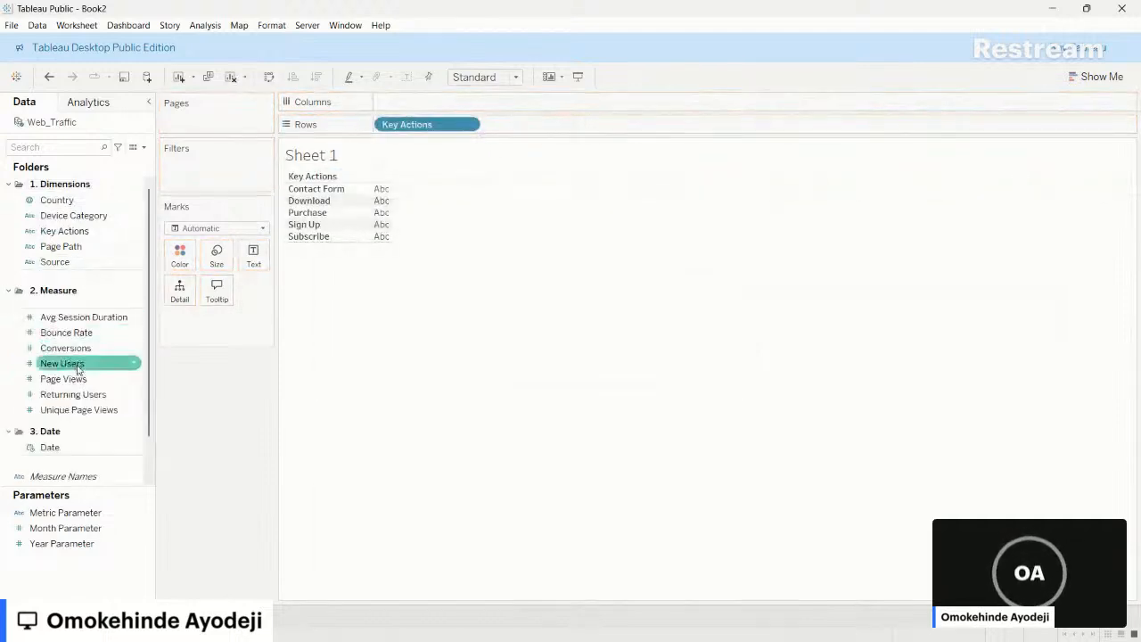
{"action": "left_click_drag", "start_coordinate": [77, 368], "coordinate": [382, 217]}
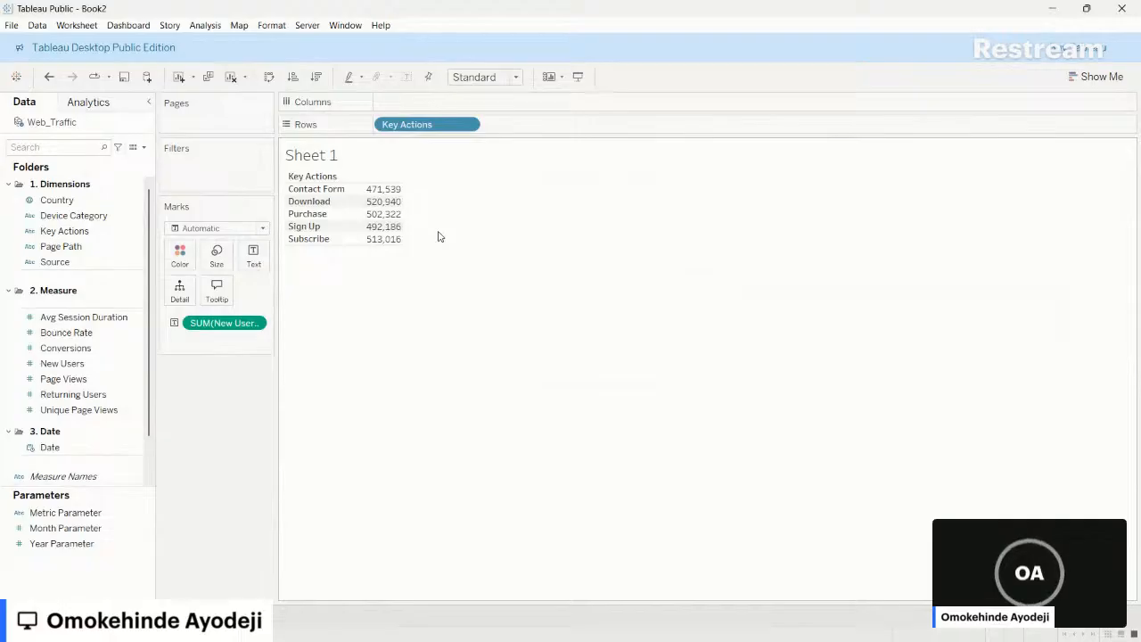
- Show the Year Parameter control beside the sheet, try 2021, and set it to 2022
{"action": "left_click", "coordinate": [144, 544]}
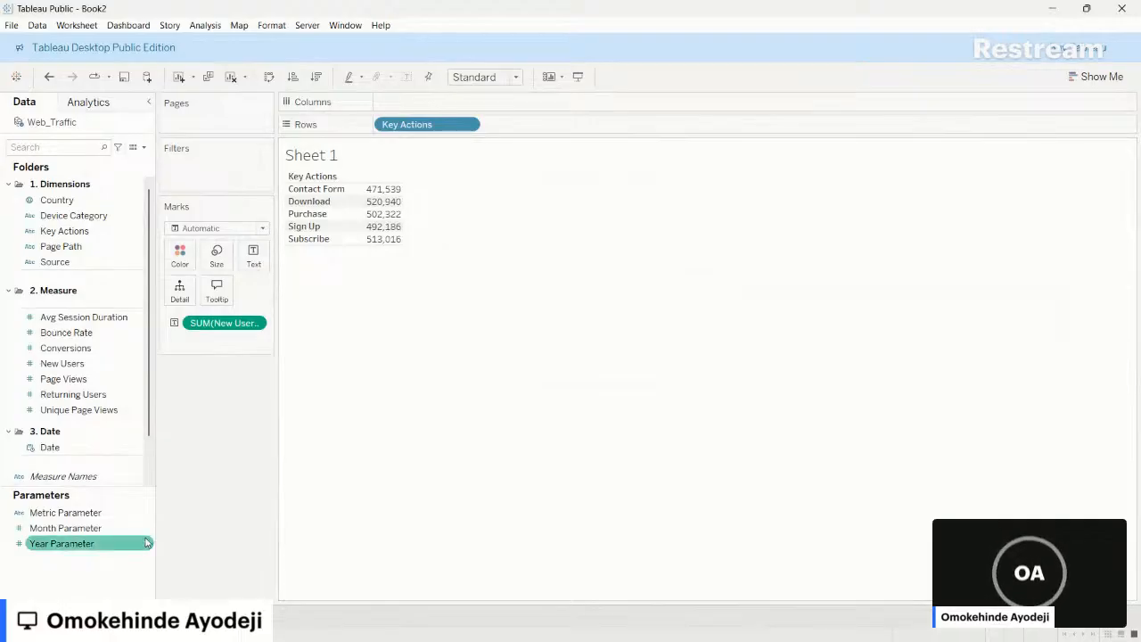
{"action": "right_click", "coordinate": [146, 544]}
{"action": "left_click", "coordinate": [196, 327]}
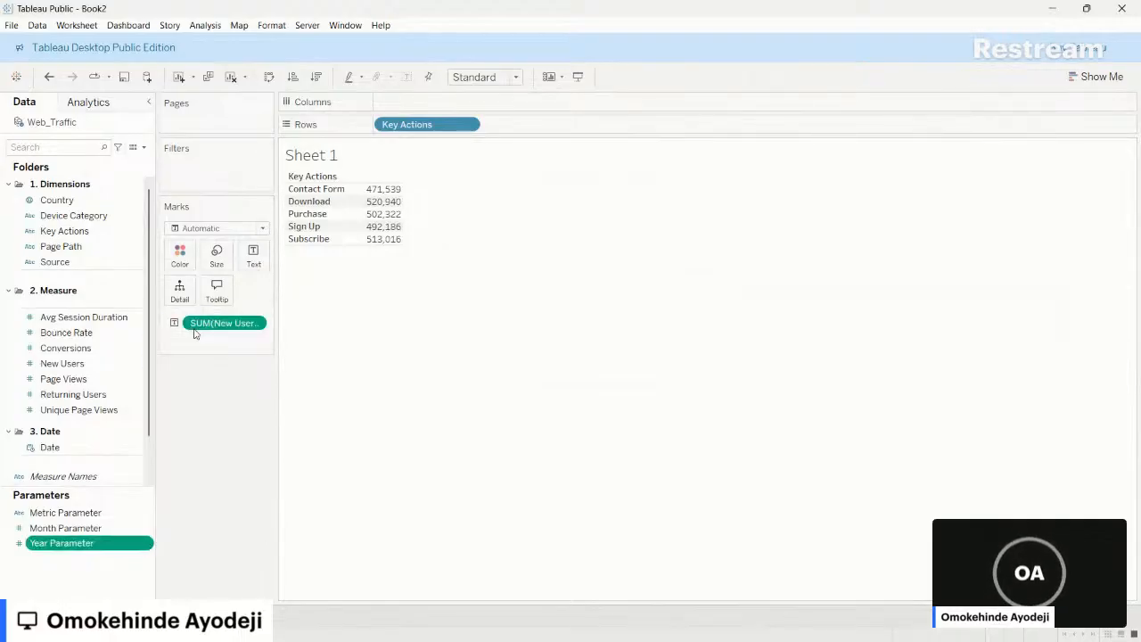
{"action": "left_click", "coordinate": [1056, 167]}
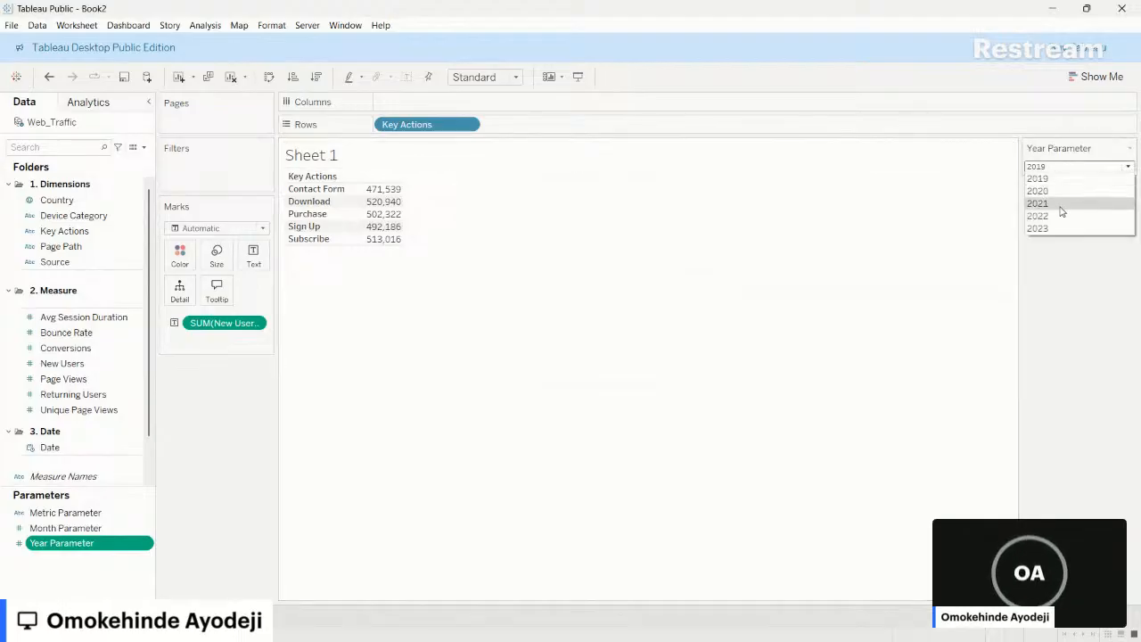
{"action": "left_click", "coordinate": [1061, 211]}
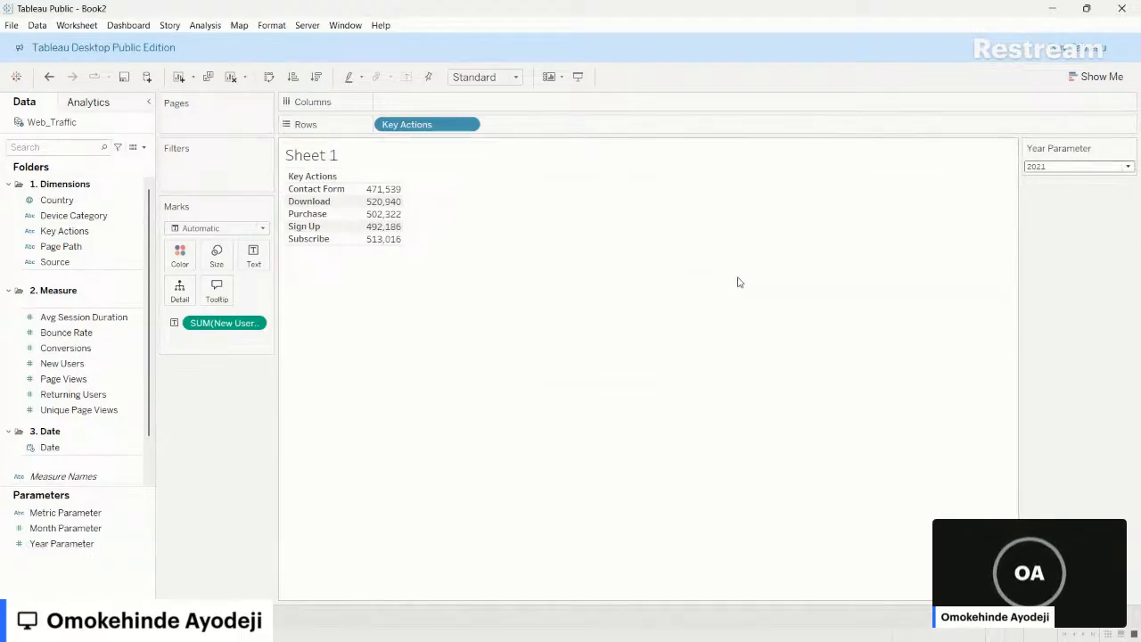
{"action": "left_click", "coordinate": [1069, 166]}
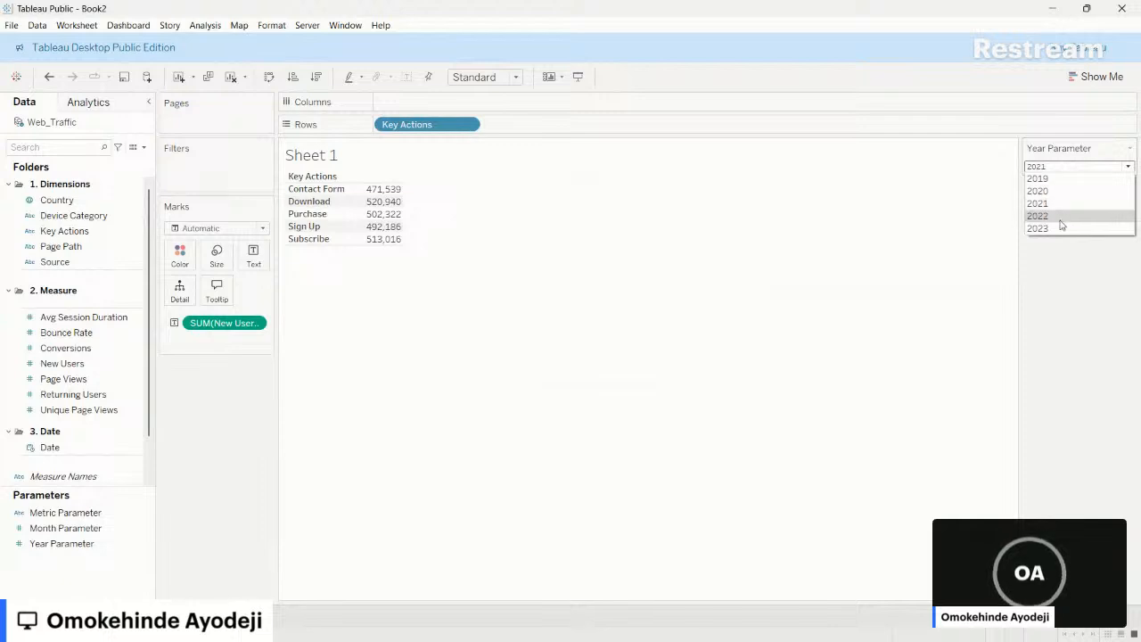
{"action": "left_click", "coordinate": [1061, 225]}
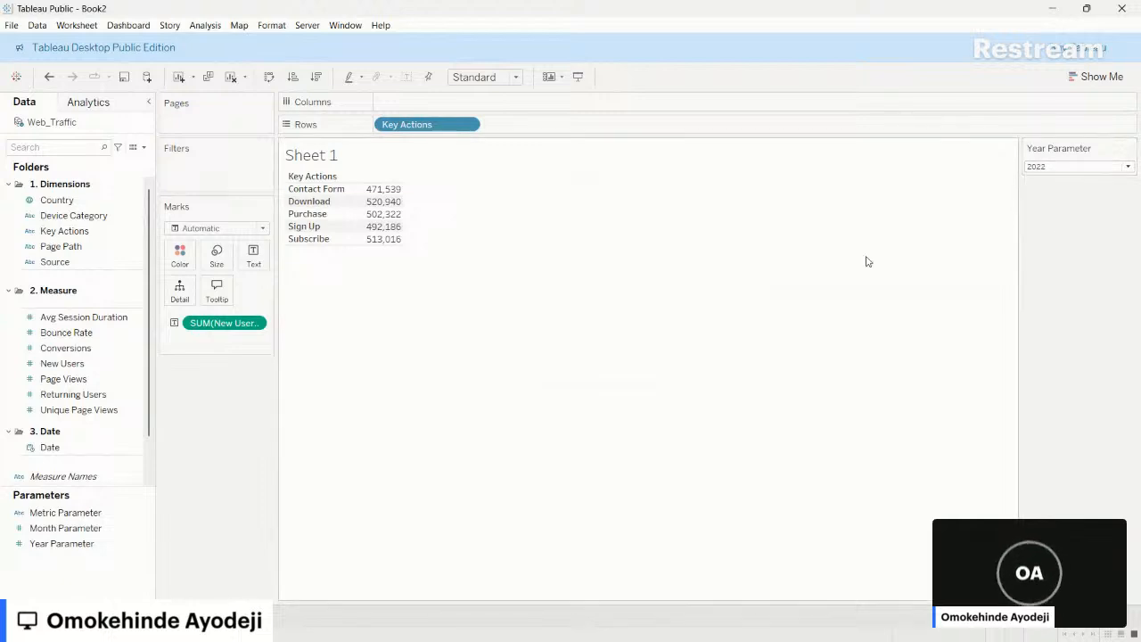
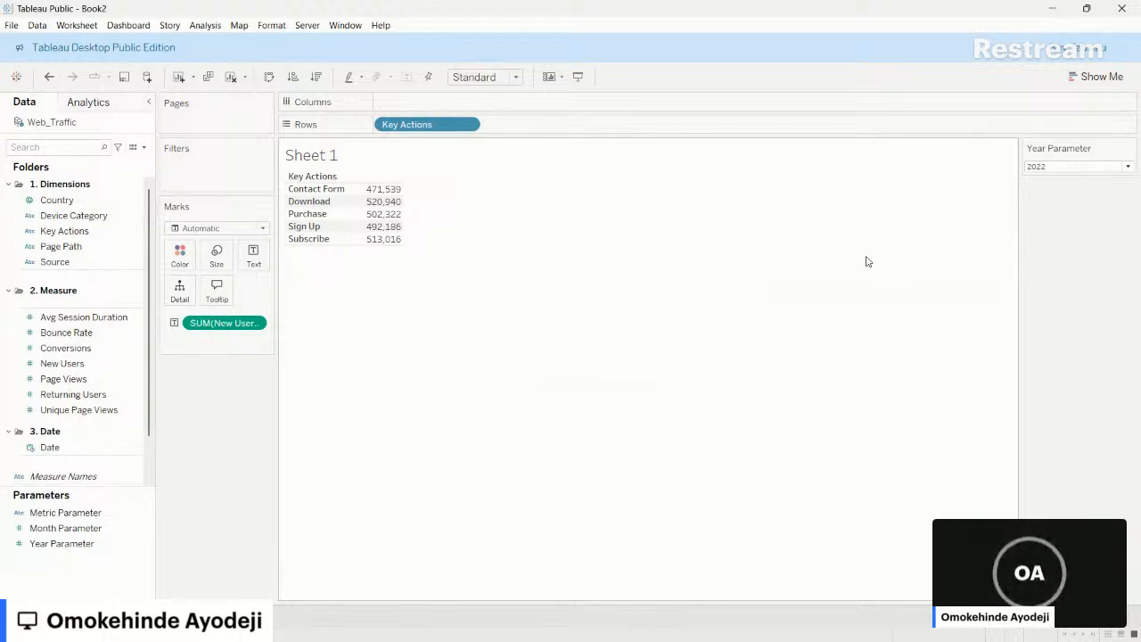
- Start a calculated field named "Year" and begin its formula with the YEAR function
{"action": "left_click", "coordinate": [144, 148]}
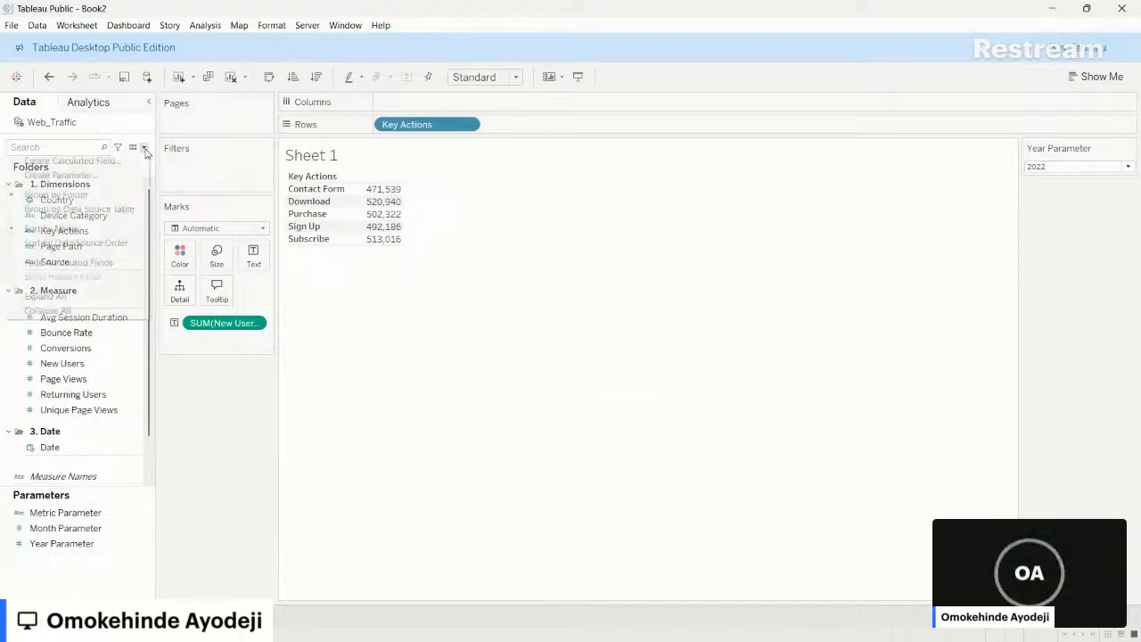
{"action": "left_click", "coordinate": [78, 166]}
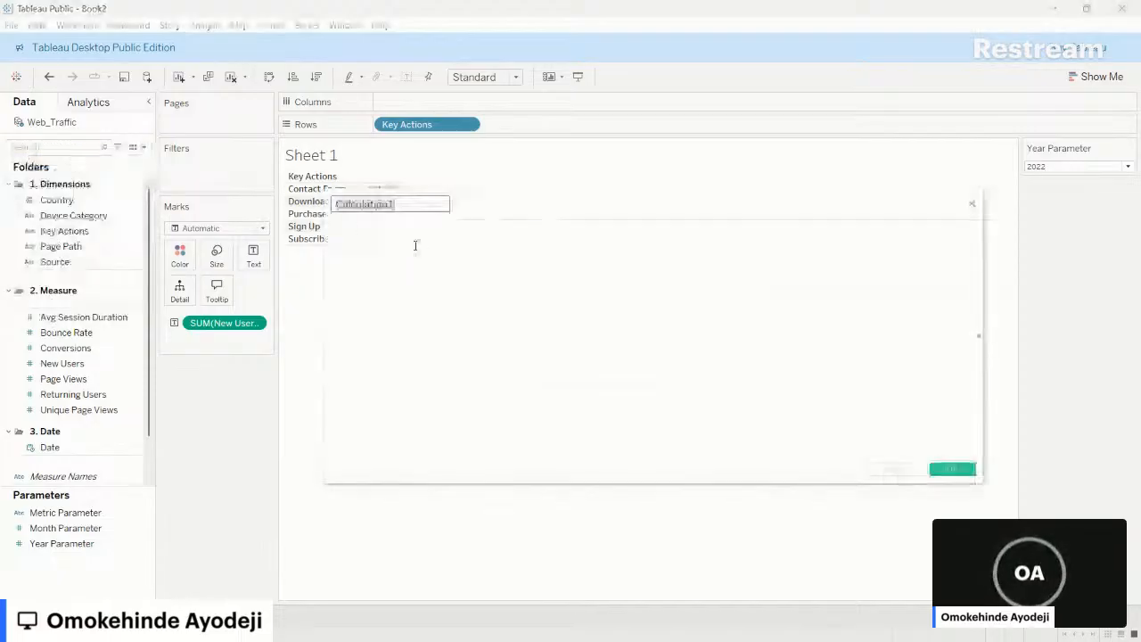
{"action": "key", "text": "BackSpace"}
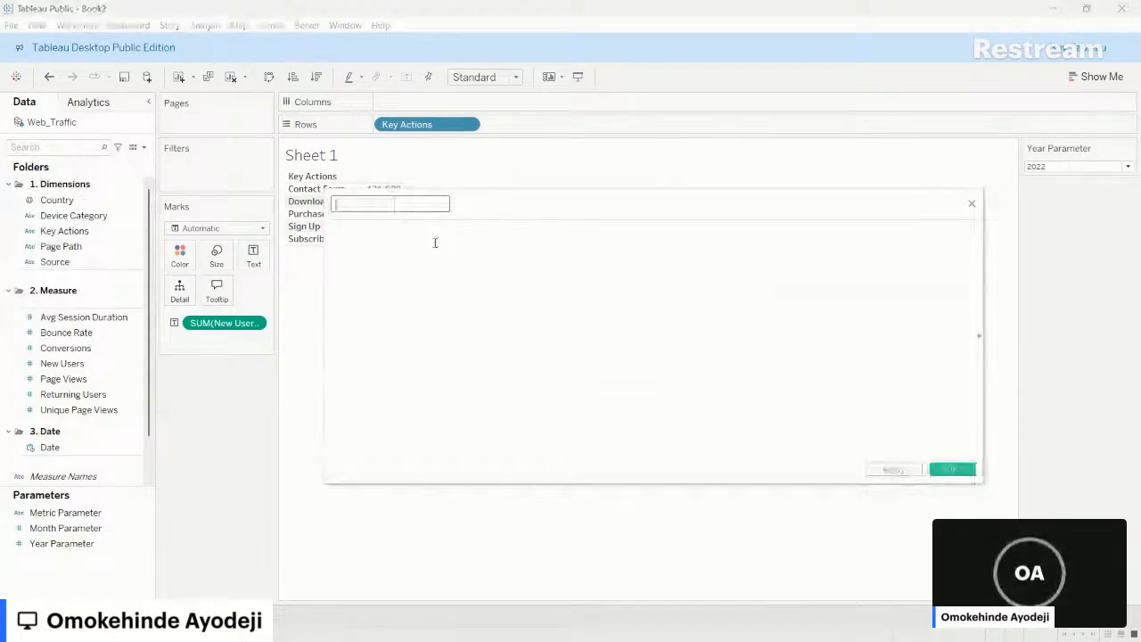
{"action": "type", "text": "S"}
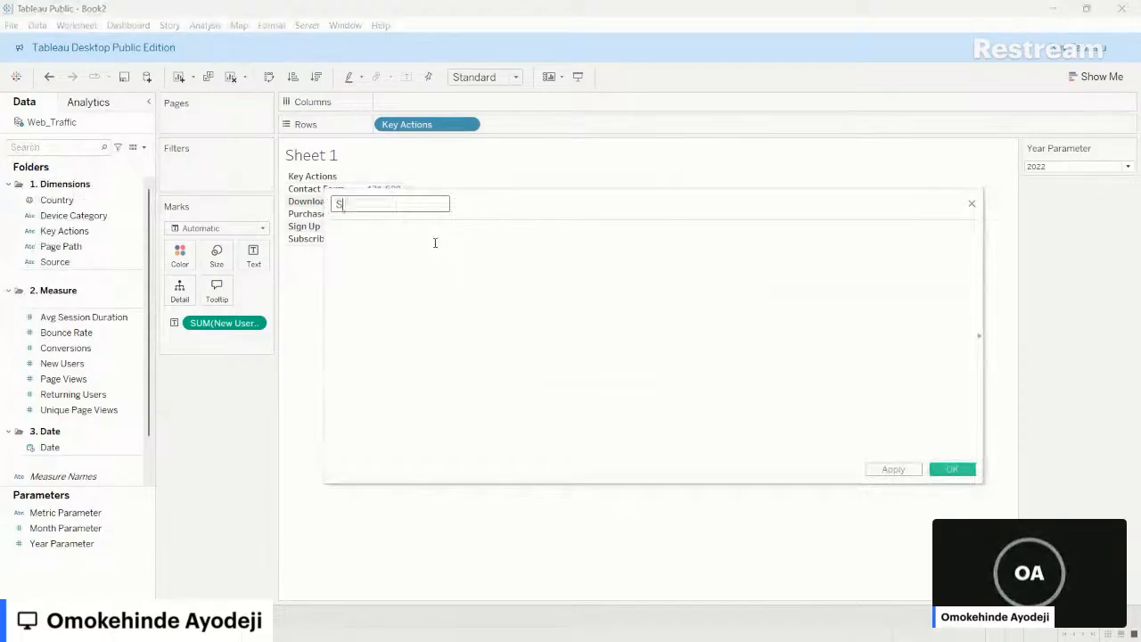
{"action": "key", "text": "BackSpace"}
{"action": "type", "text": "Year"}
{"action": "key", "text": "Tab"}
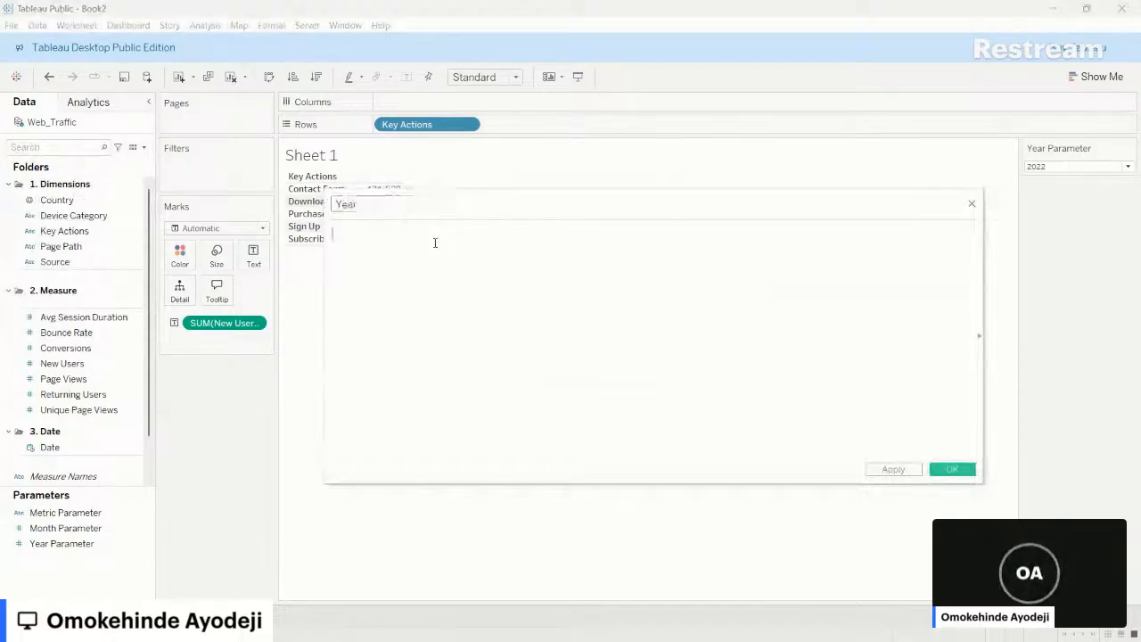
{"action": "type", "text": "YEAR"}
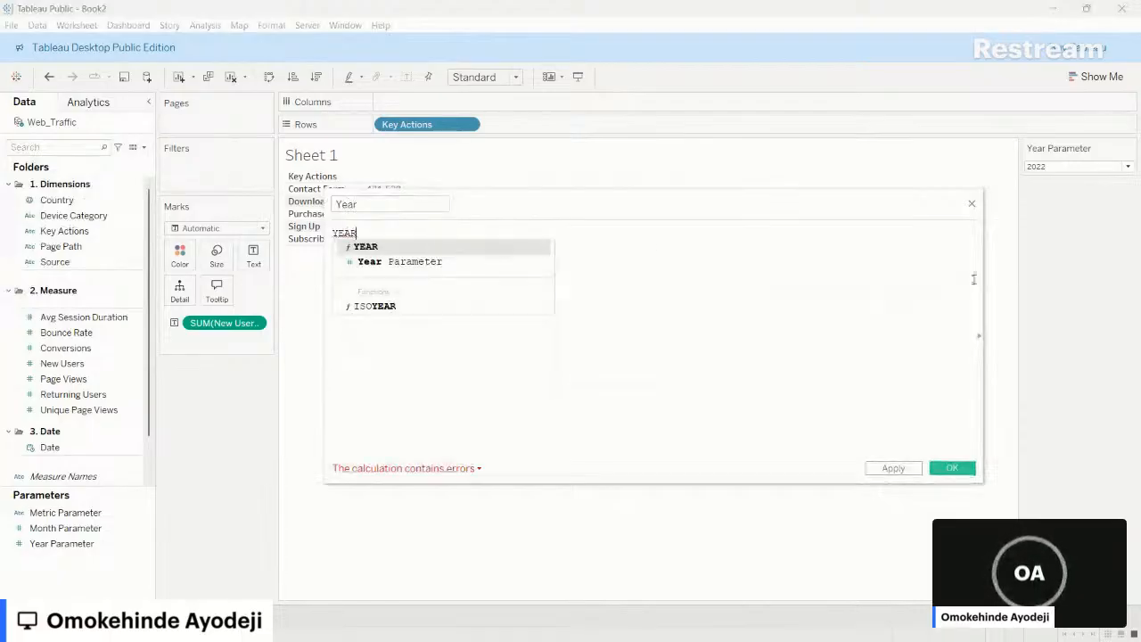
- Narrow the calculation editor, filter its function reference to Date functions, and examine the YEAR function's syntax
{"action": "left_click", "coordinate": [629, 299]}
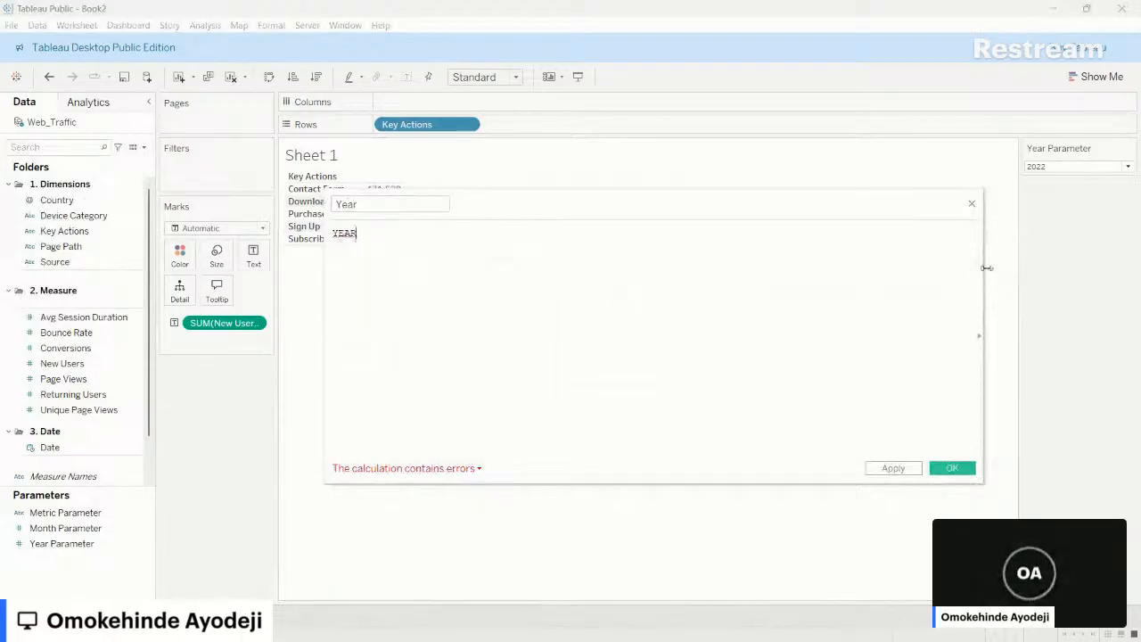
{"action": "left_click_drag", "start_coordinate": [982, 273], "coordinate": [599, 286]}
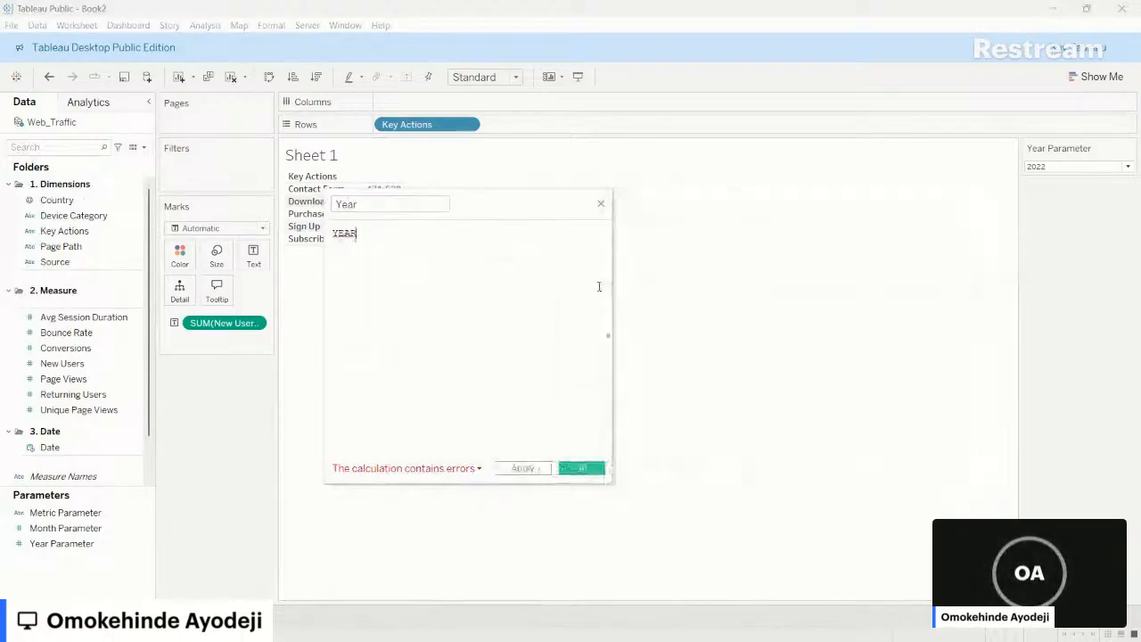
{"action": "left_click", "coordinate": [605, 340]}
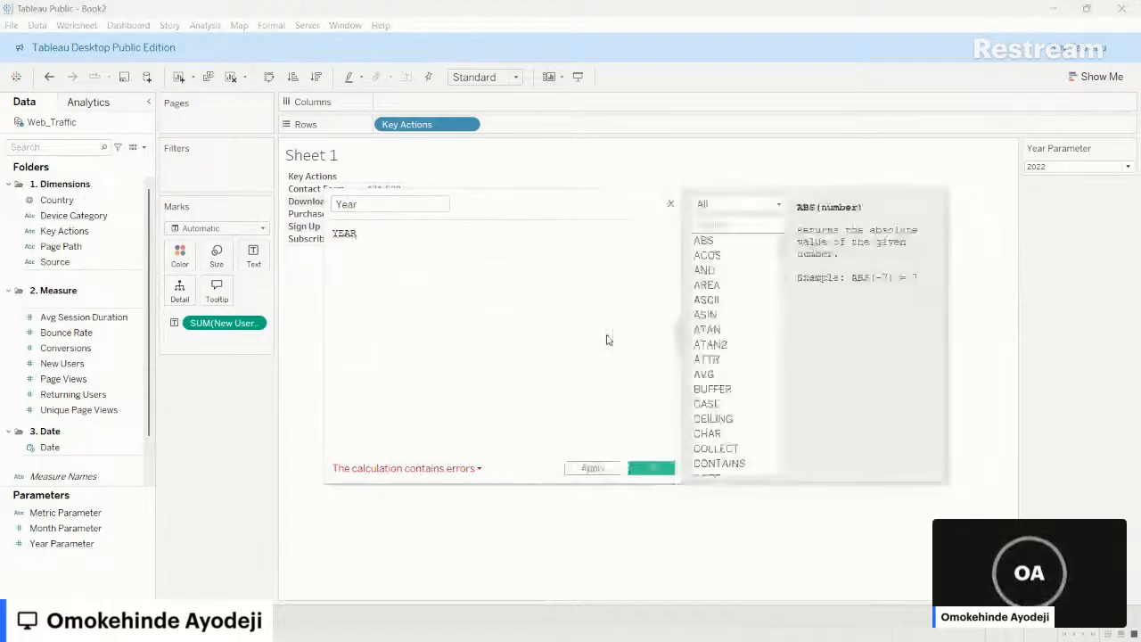
{"action": "left_click", "coordinate": [780, 205]}
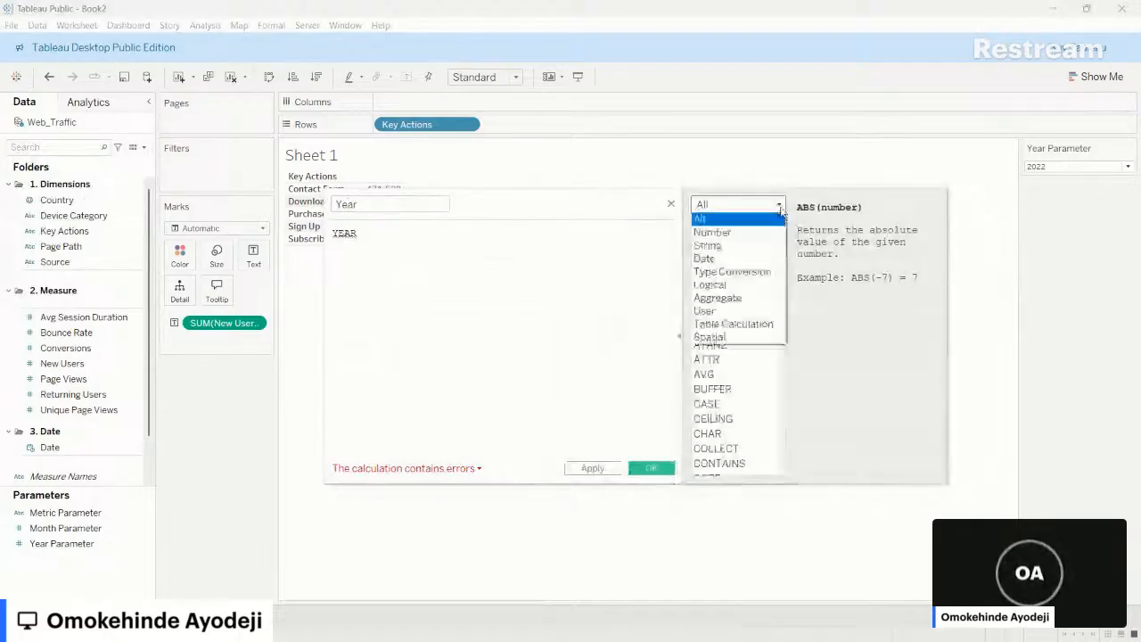
{"action": "left_click", "coordinate": [729, 259]}
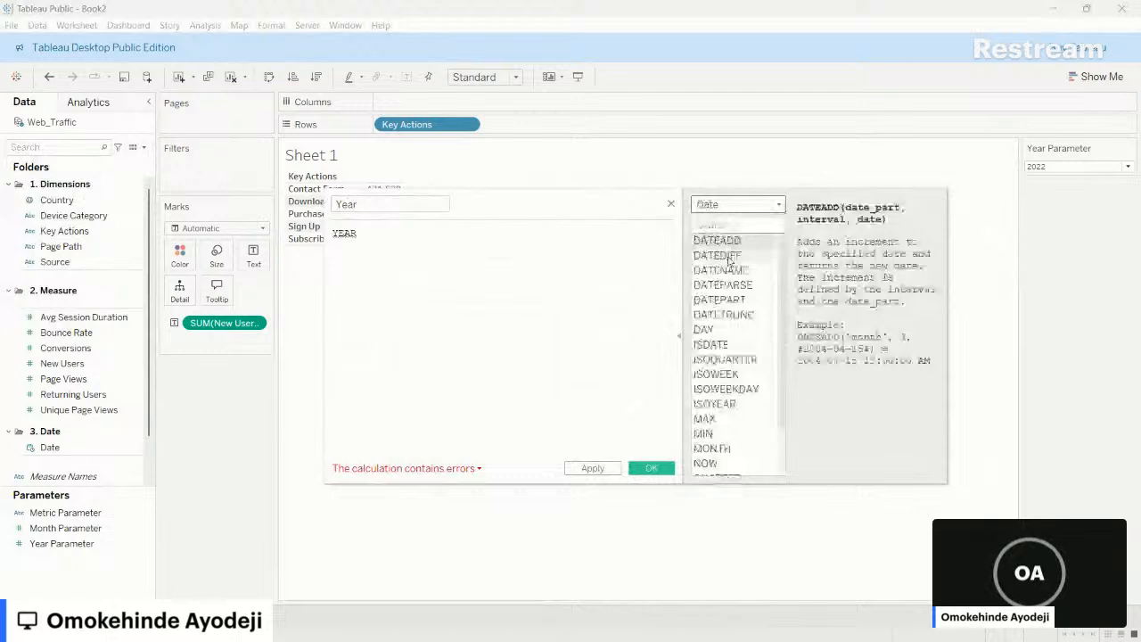
{"action": "left_click", "coordinate": [777, 206]}
{"action": "left_click", "coordinate": [722, 258]}
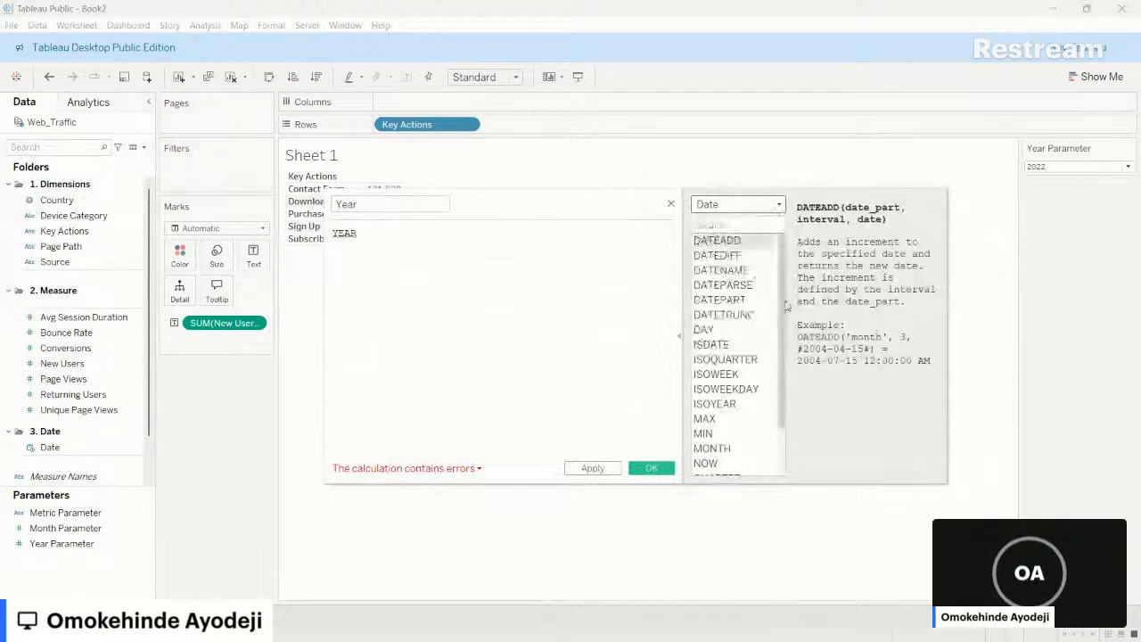
{"action": "scroll", "coordinate": [786, 305], "scroll_direction": "down", "scroll_amount": 2}
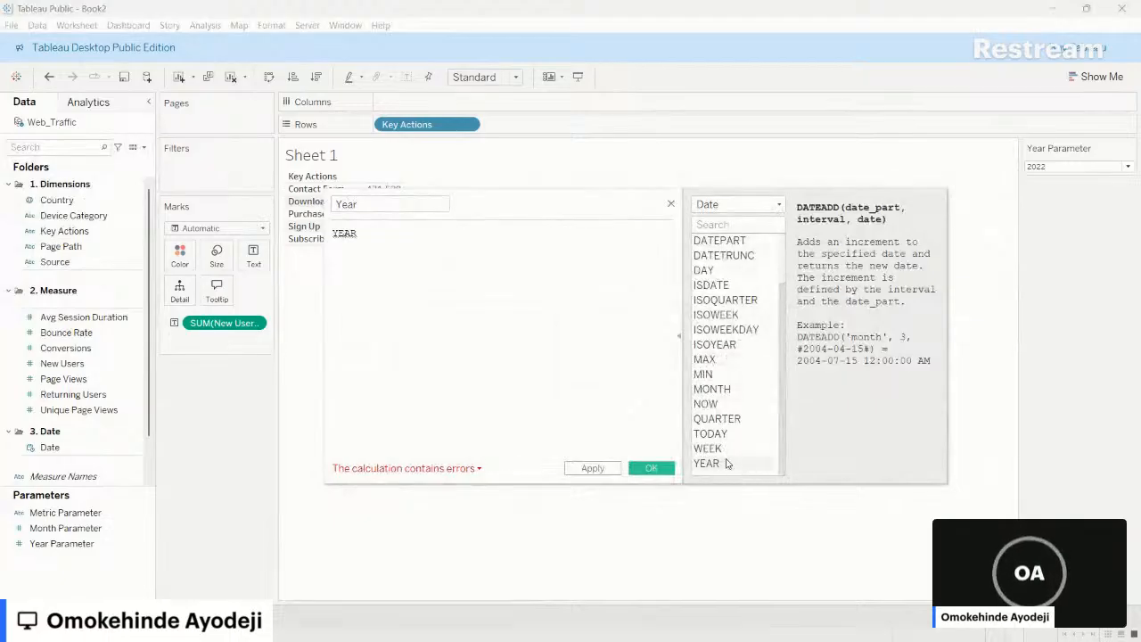
{"action": "left_click", "coordinate": [726, 463]}
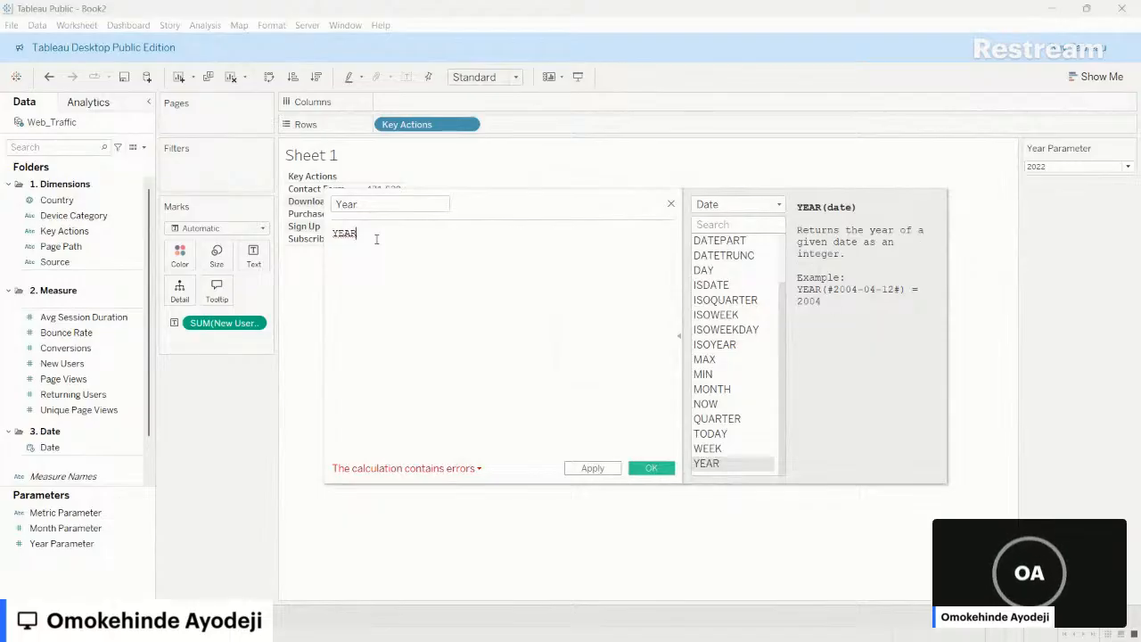
- Complete the Year formula as YEAR([Date]) using the field from the 3. Date folder, and save the calculated field
{"action": "type", "text": "("}
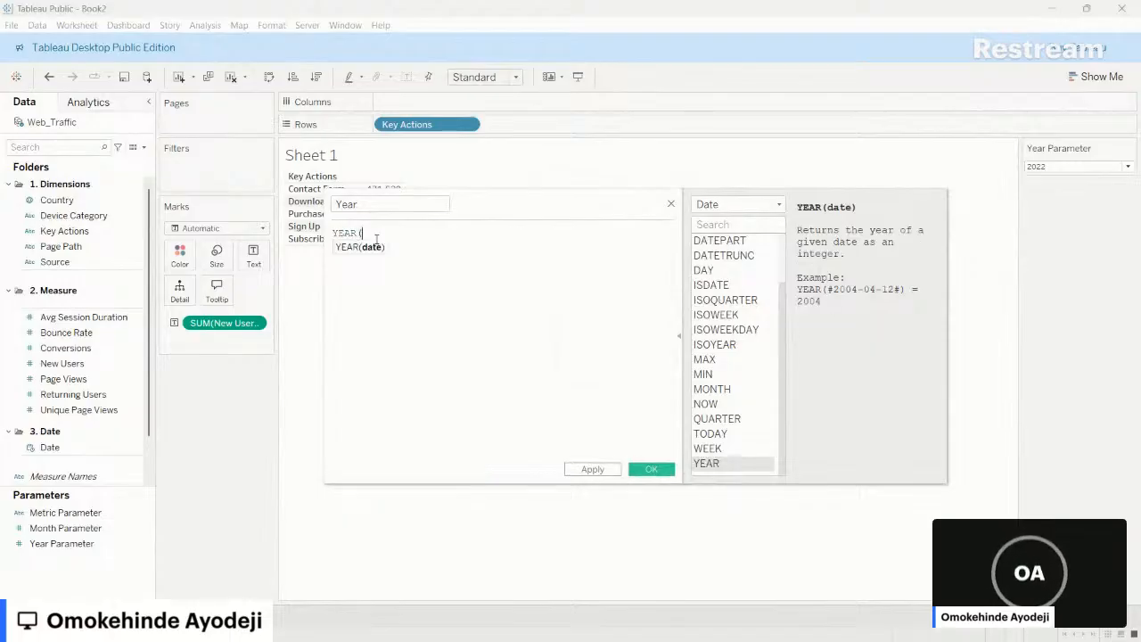
{"action": "left_click", "coordinate": [8, 184]}
{"action": "left_click", "coordinate": [11, 205]}
{"action": "left_click_drag", "start_coordinate": [44, 239], "coordinate": [458, 270]}
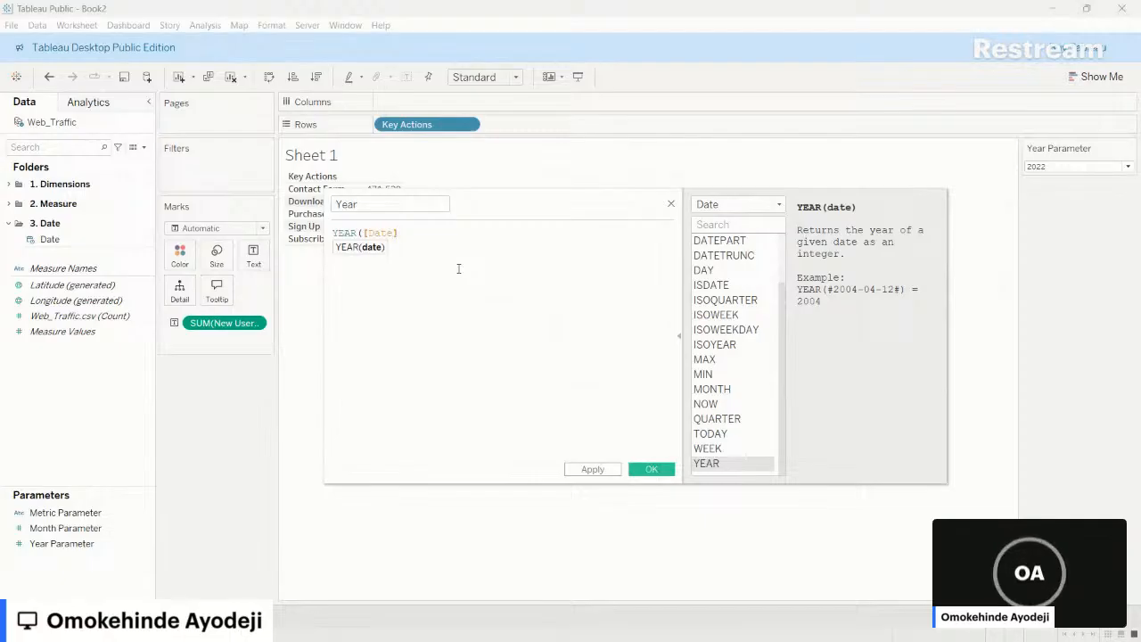
{"action": "type", "text": ")"}
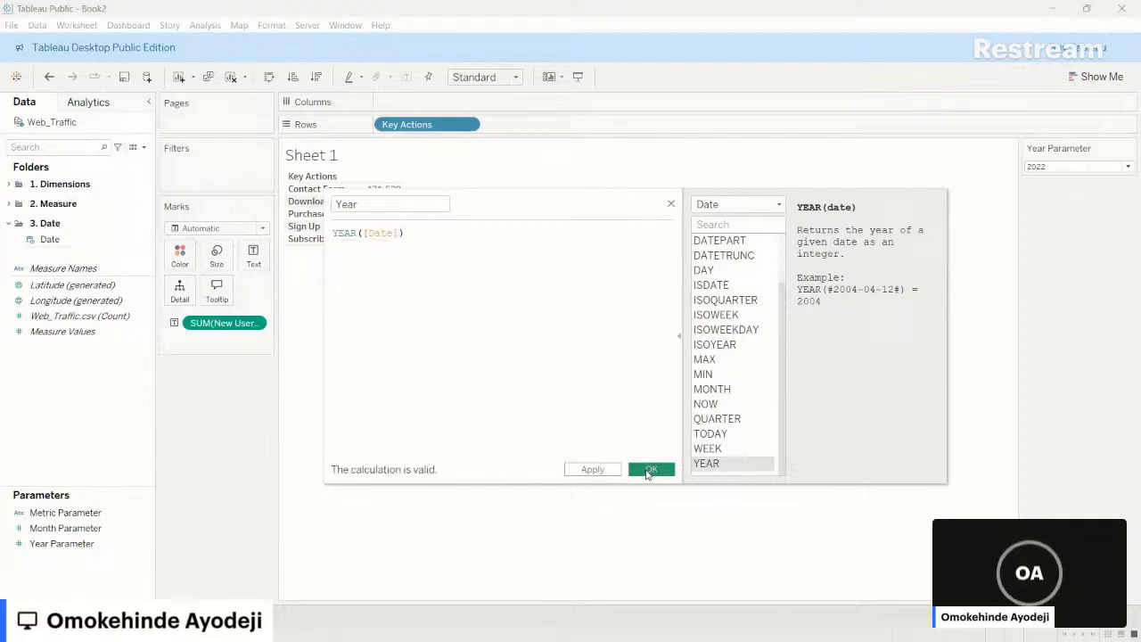
{"action": "left_click", "coordinate": [651, 470]}
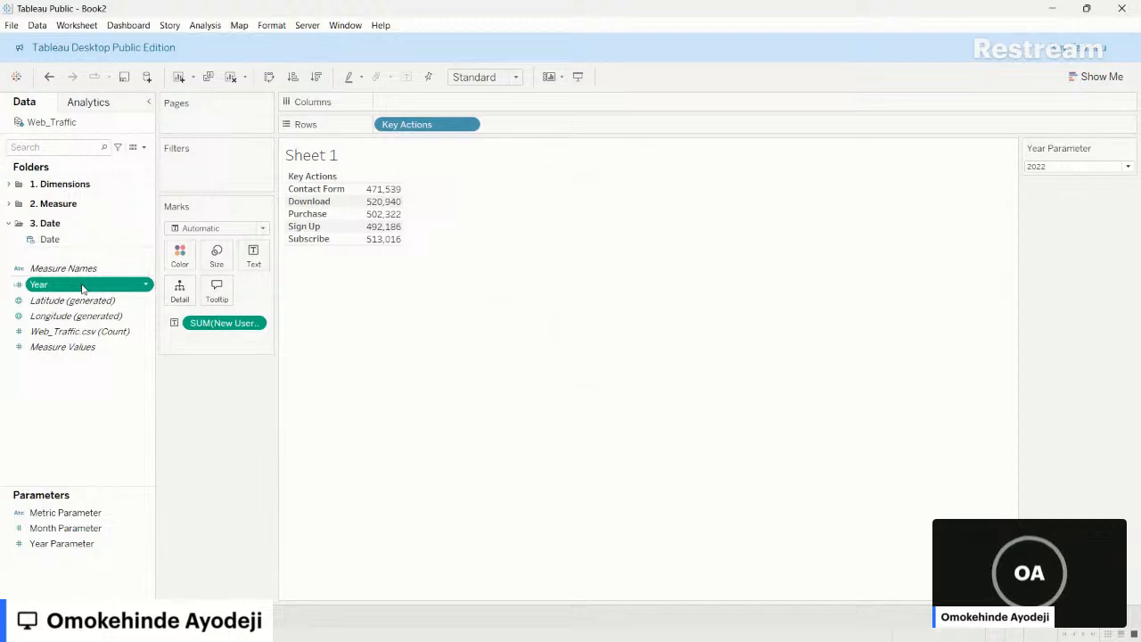
- Place the plain Year field on Rows after Key Actions and convert it to discrete
{"action": "left_click_drag", "start_coordinate": [82, 287], "coordinate": [540, 127]}
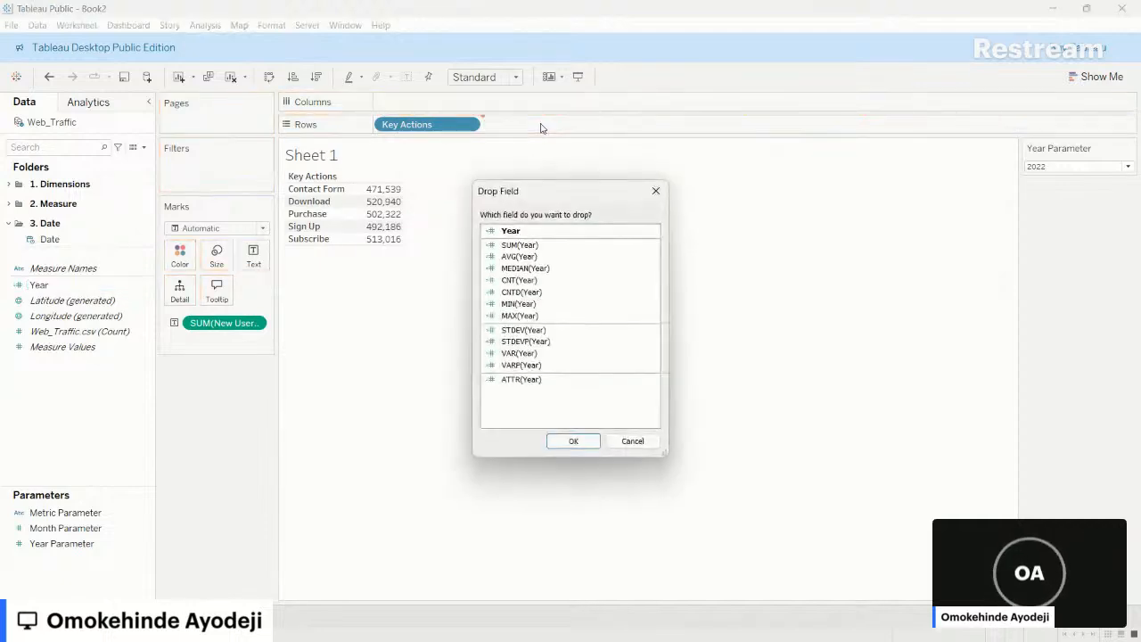
{"action": "left_click", "coordinate": [526, 233]}
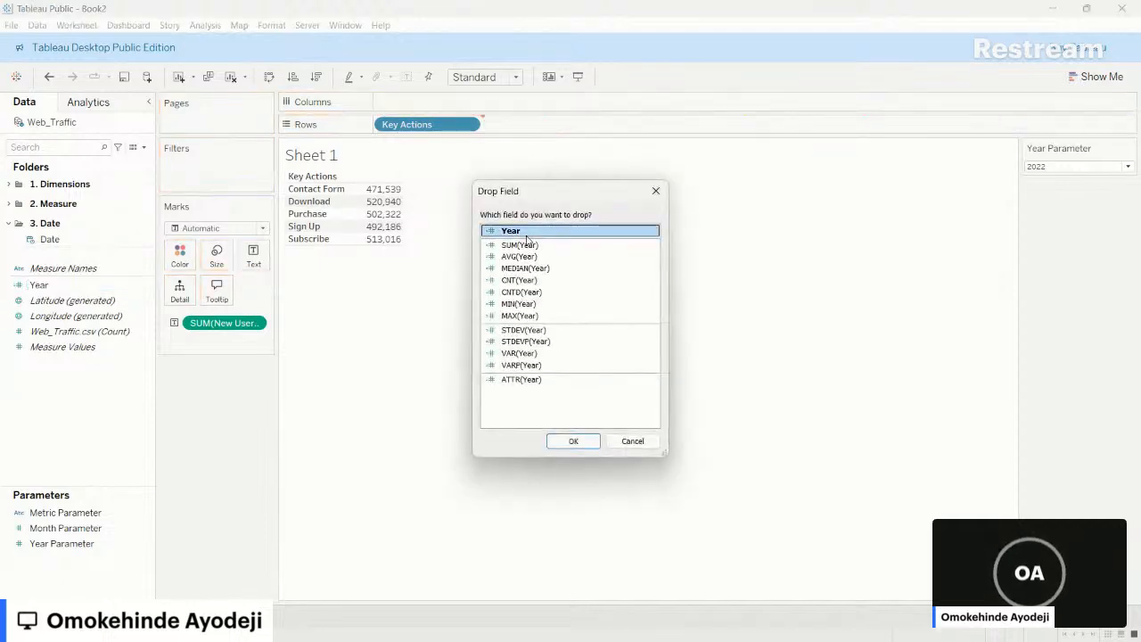
{"action": "left_click", "coordinate": [571, 440]}
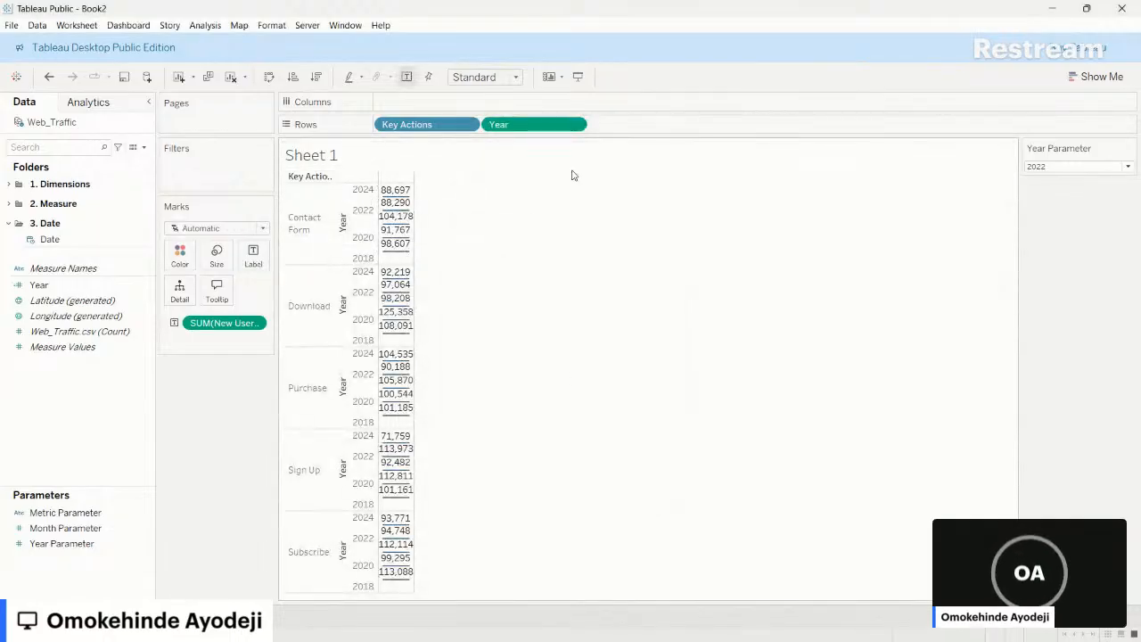
{"action": "left_click", "coordinate": [574, 124]}
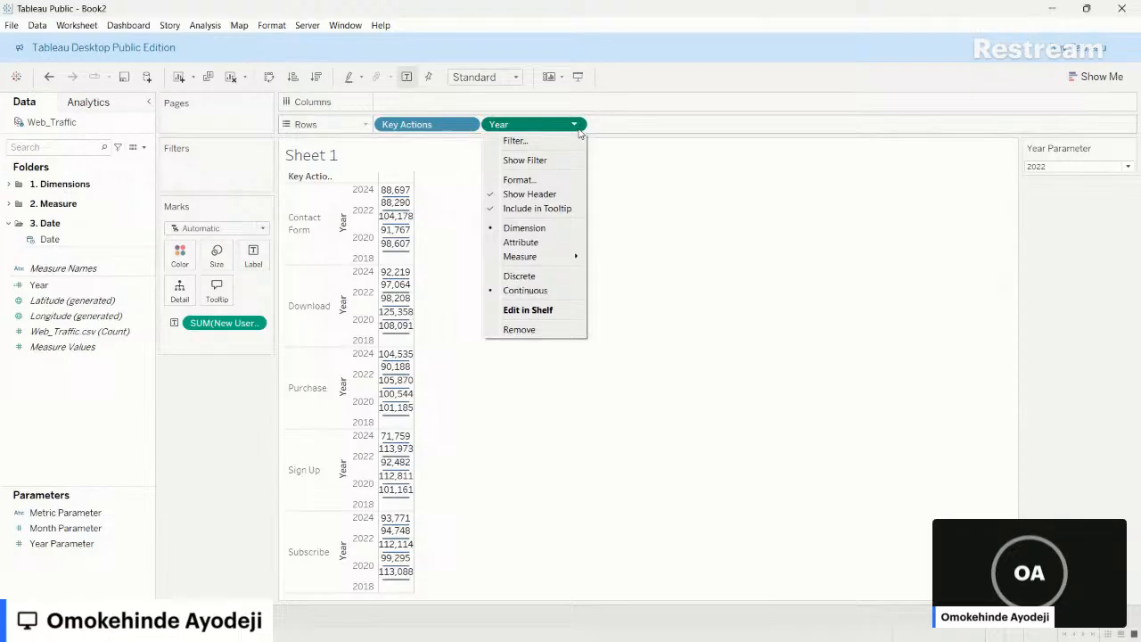
{"action": "left_click", "coordinate": [546, 279]}
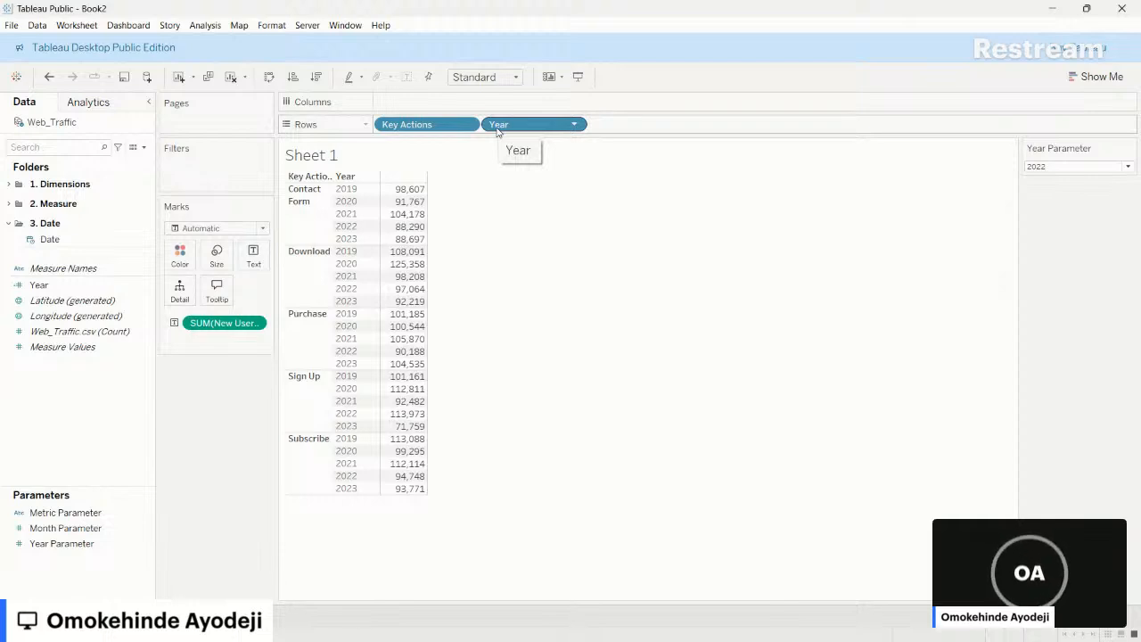
- Move the Year field into the 3. Date folder and start a calculated field from it named "Month"
{"action": "left_click", "coordinate": [54, 283]}
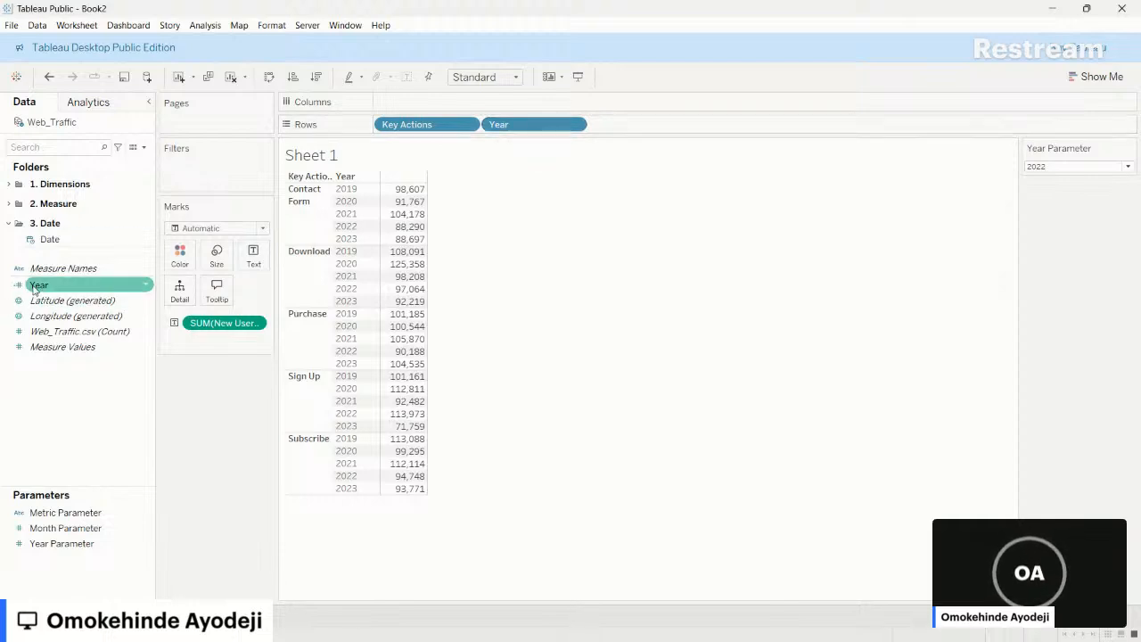
{"action": "left_click_drag", "start_coordinate": [47, 290], "coordinate": [56, 246]}
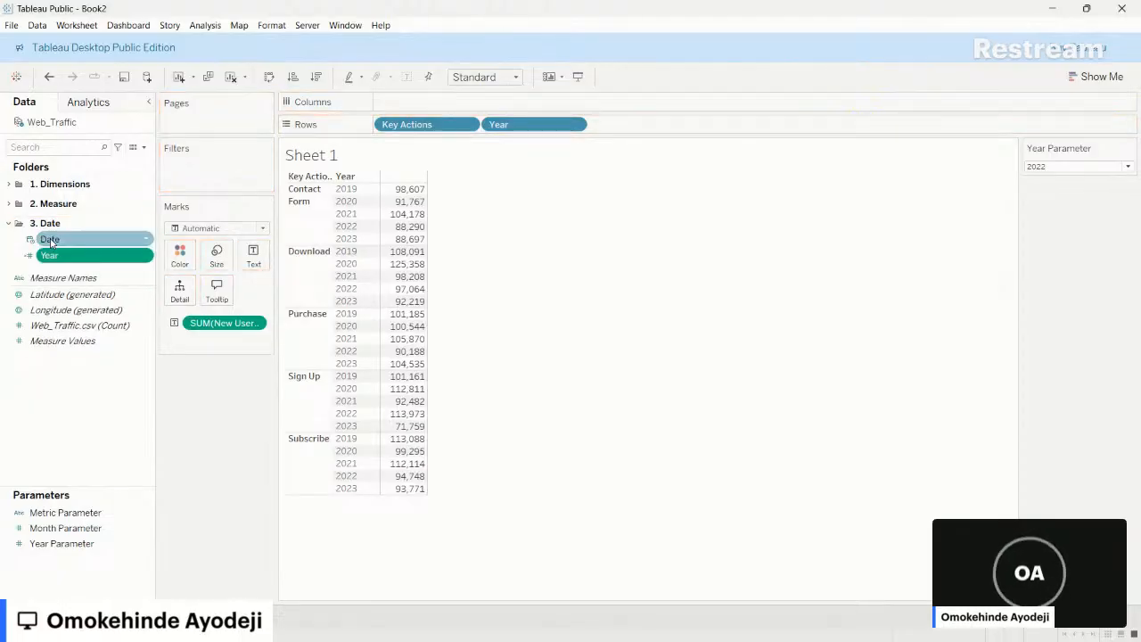
{"action": "left_click", "coordinate": [146, 256]}
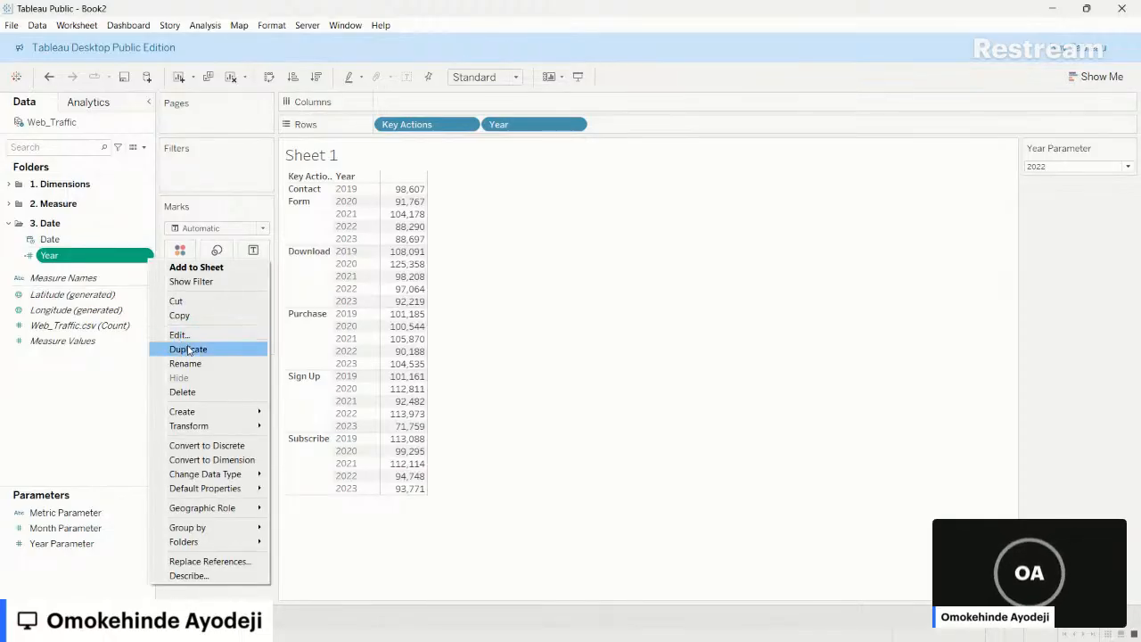
{"action": "mouse_move", "coordinate": [252, 417]}
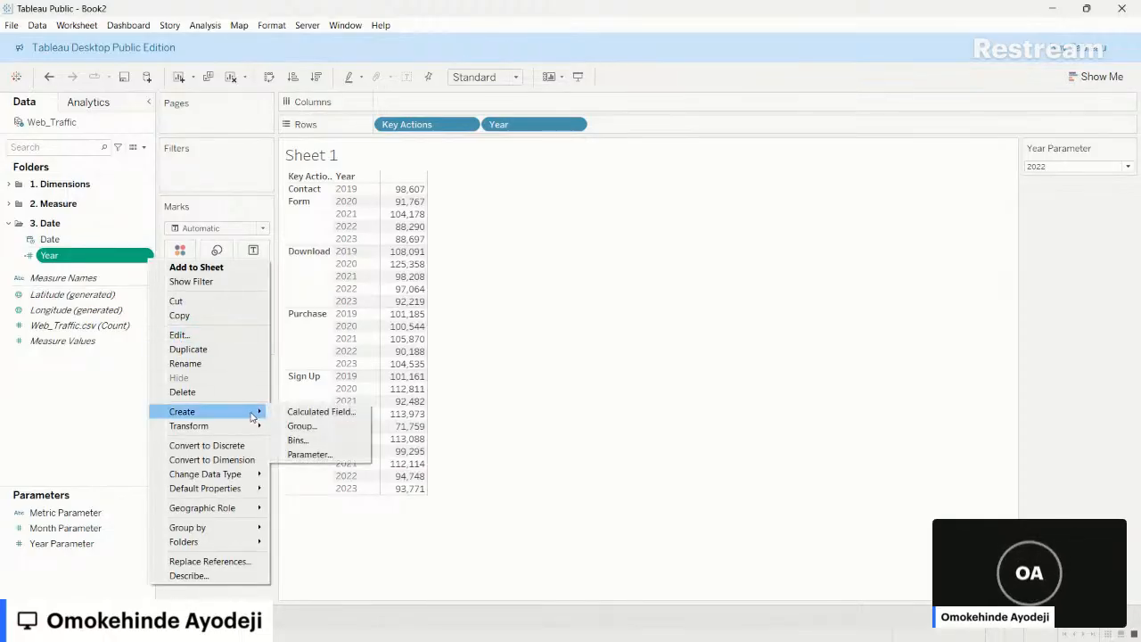
{"action": "left_click", "coordinate": [314, 412]}
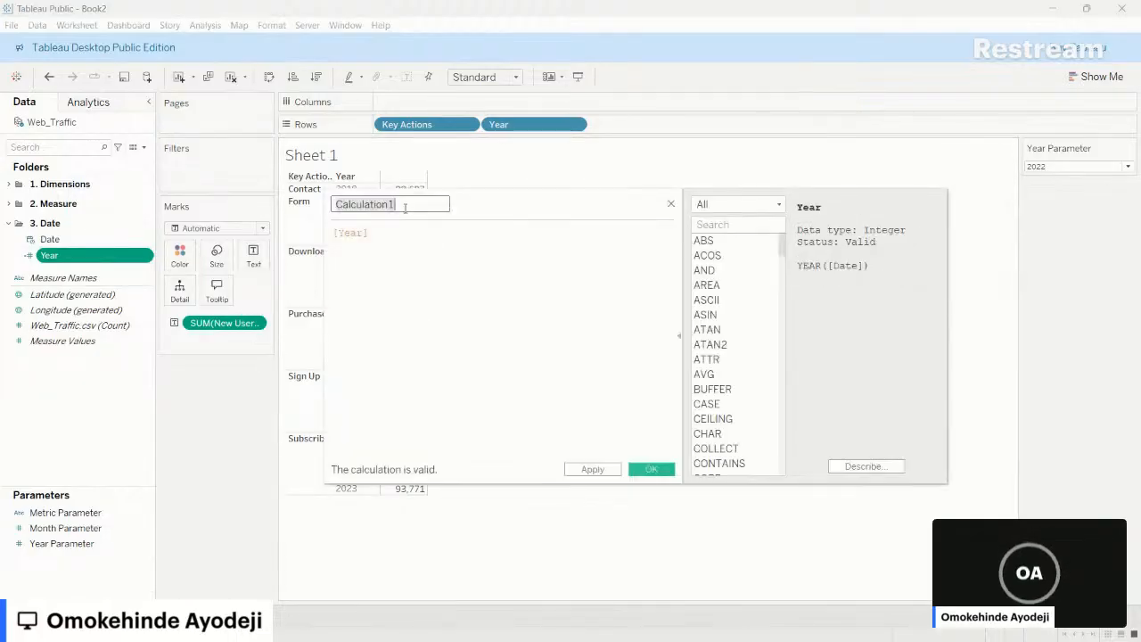
{"action": "type", "text": "M"}
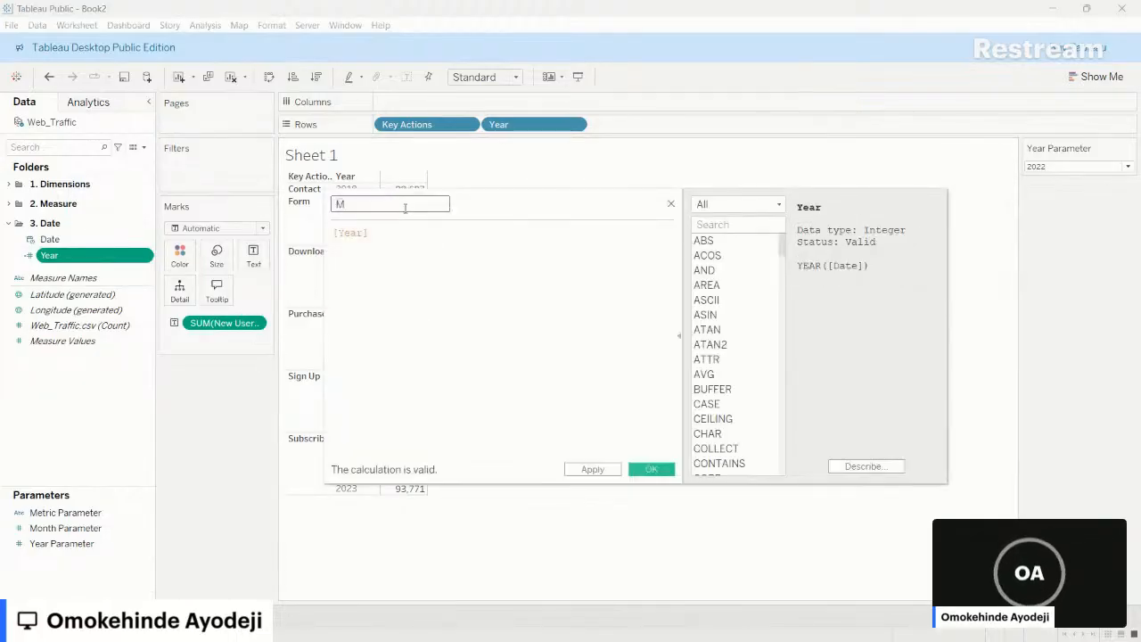
{"action": "type", "text": "onth"}
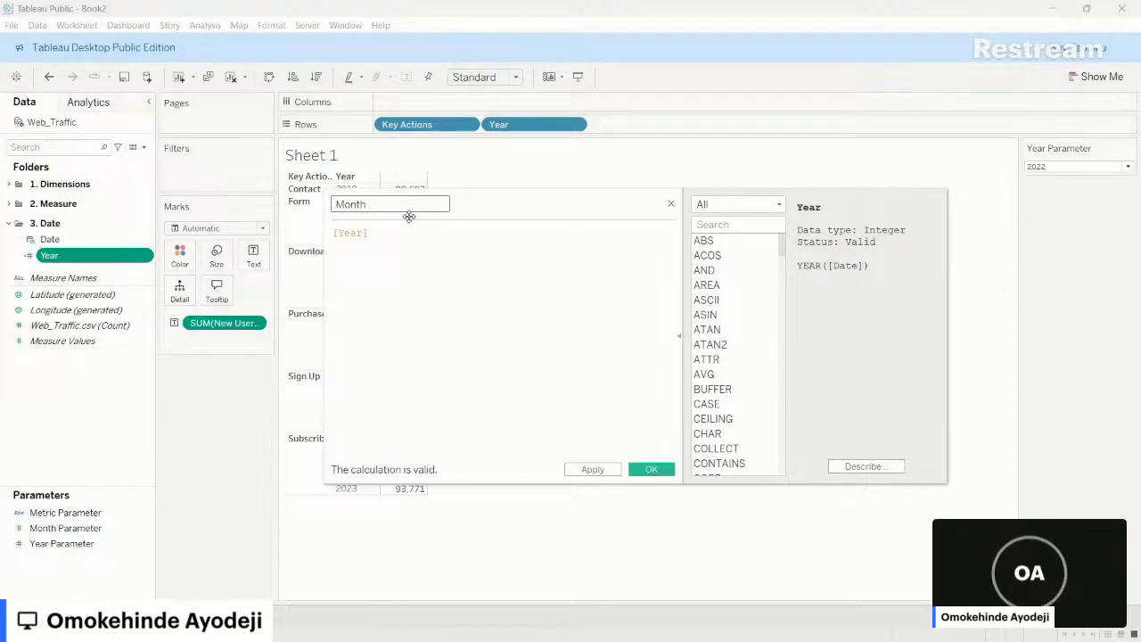
- Replace the Month field's formula with MONTH([Date]) and save the calculated field
{"action": "key", "text": "Tab"}
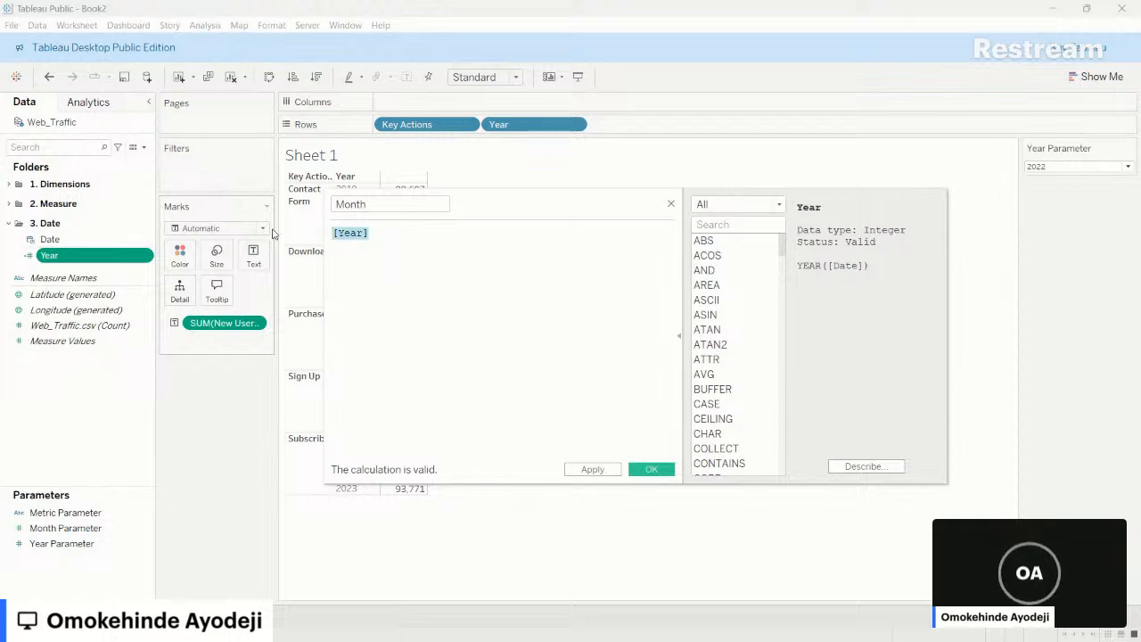
{"action": "type", "text": "Month"}
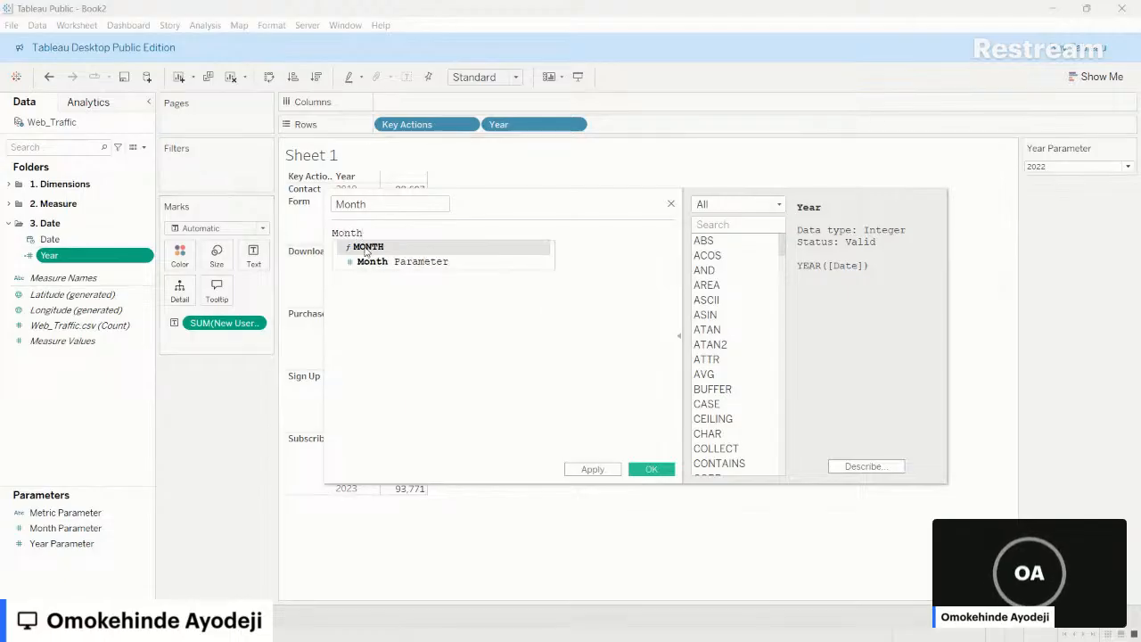
{"action": "left_click", "coordinate": [365, 248]}
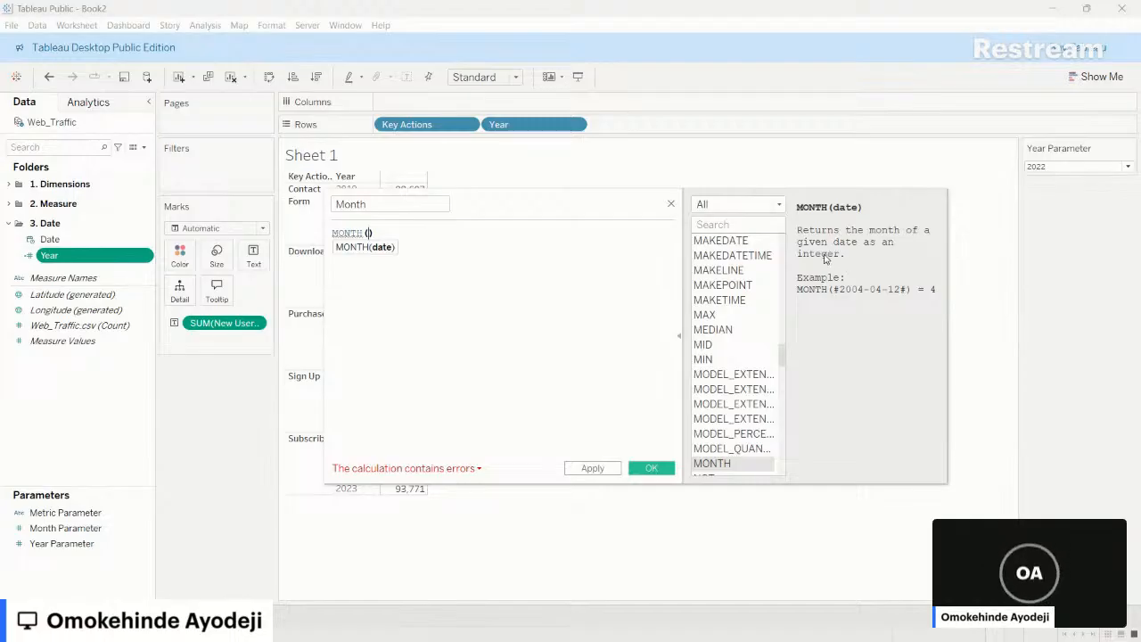
{"action": "left_click", "coordinate": [87, 528]}
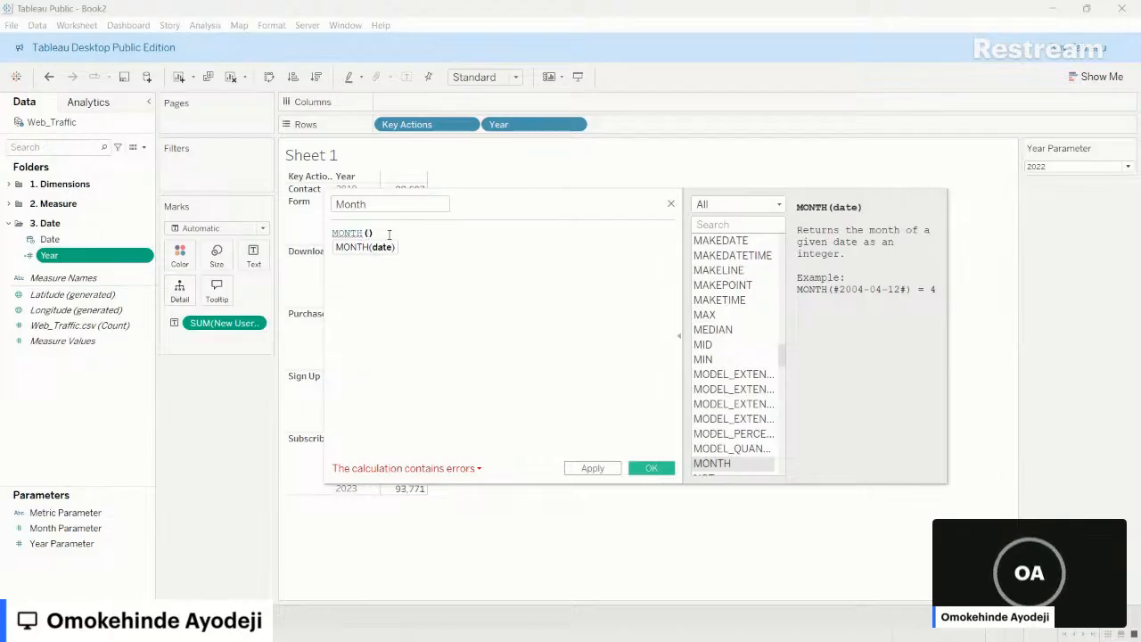
{"action": "type", "text": "ate"}
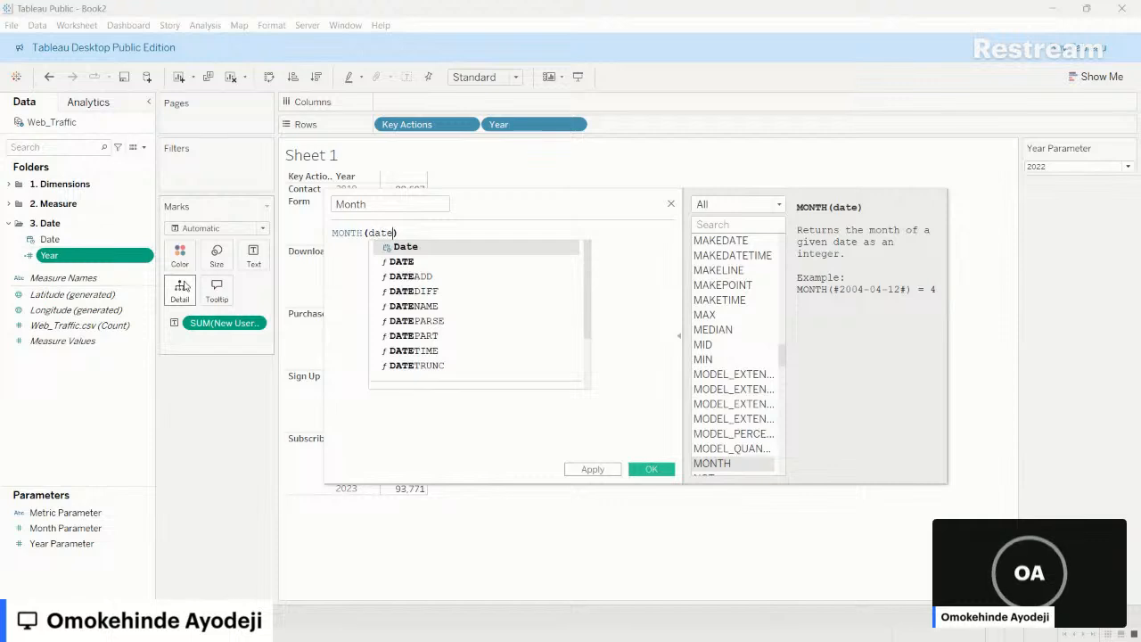
{"action": "key", "text": "Return"}
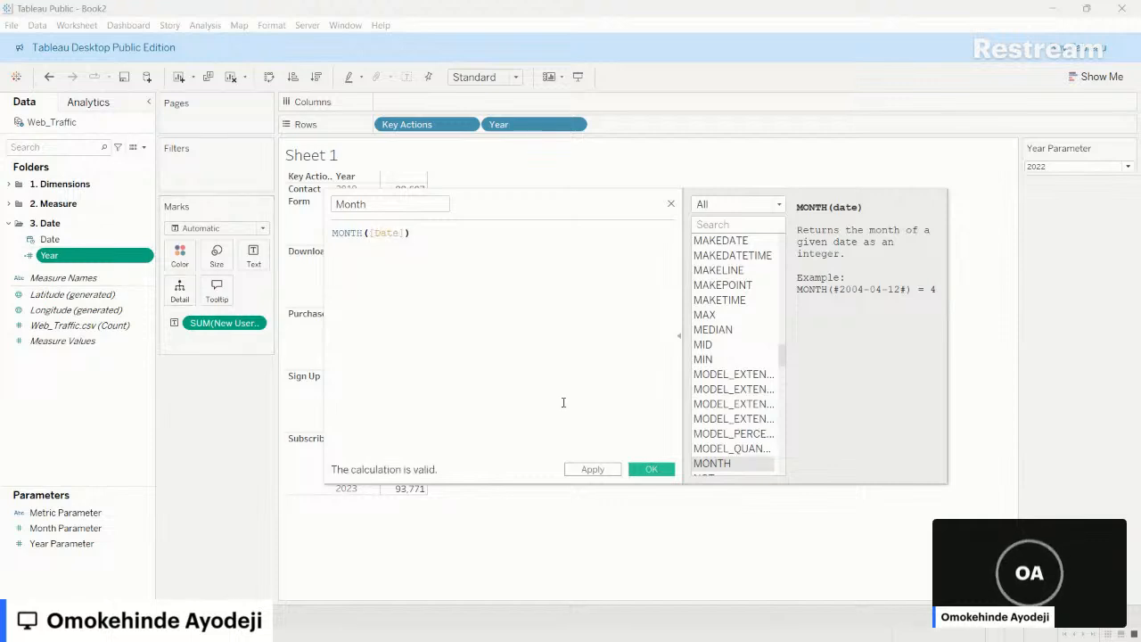
{"action": "left_click", "coordinate": [649, 468]}
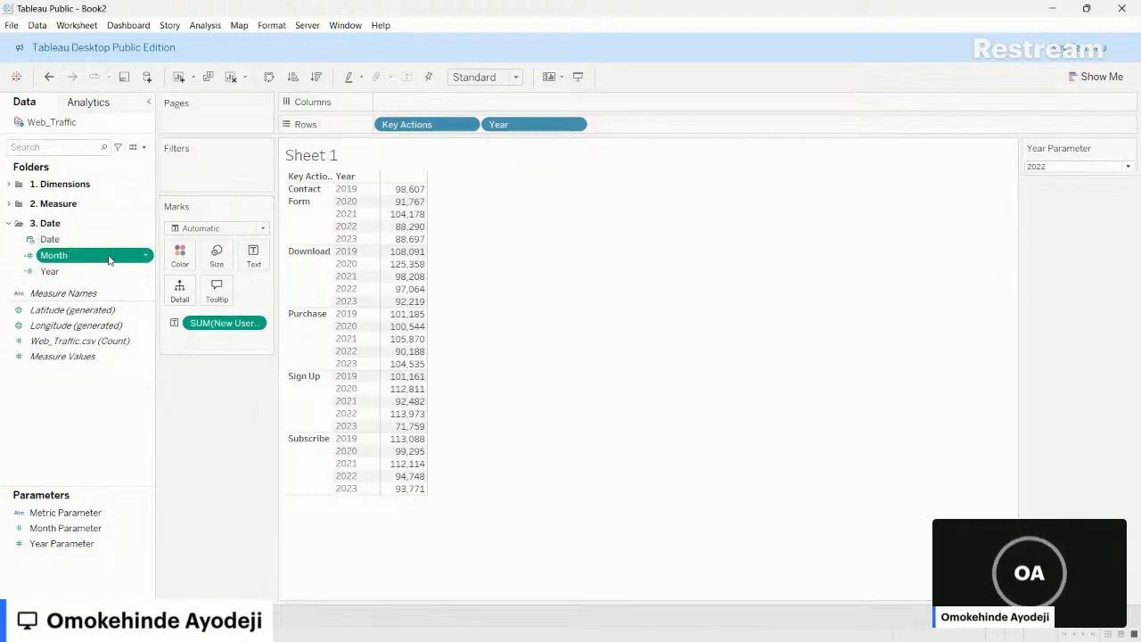
- Place the plain Month field on Rows after Year and convert it to discrete
{"action": "left_click_drag", "start_coordinate": [109, 259], "coordinate": [659, 129]}
{"action": "left_click", "coordinate": [540, 230]}
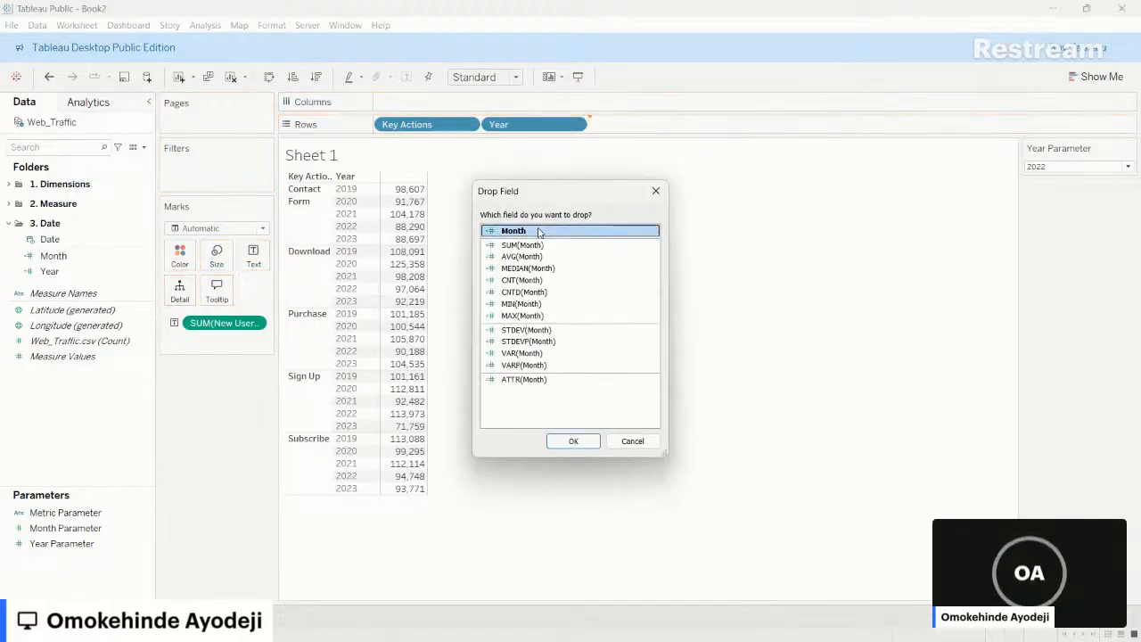
{"action": "left_click", "coordinate": [573, 442]}
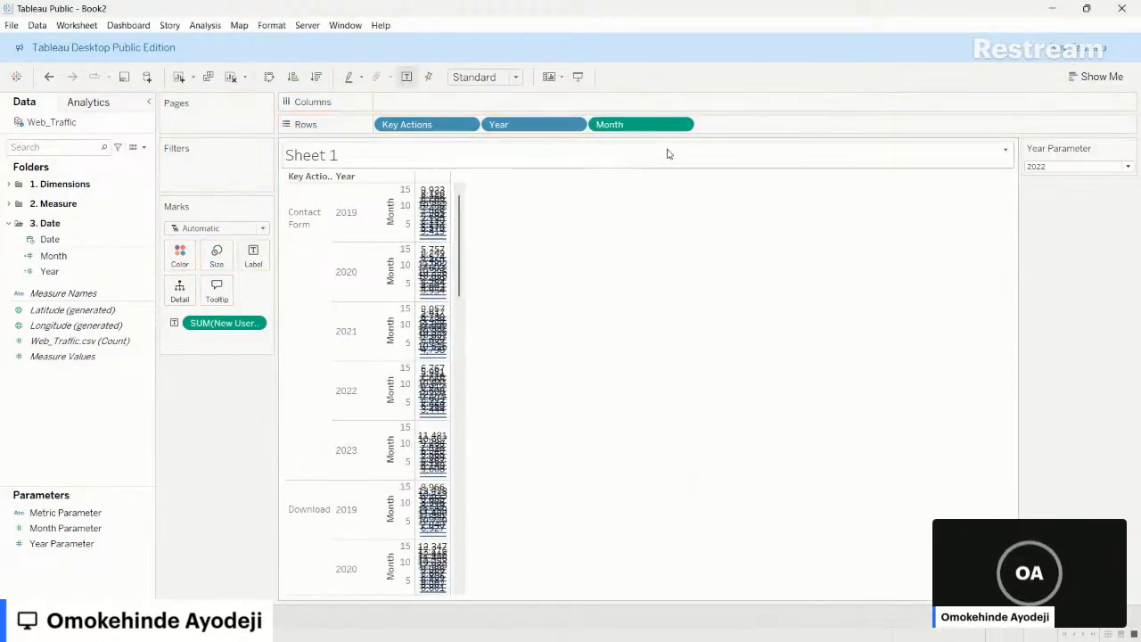
{"action": "left_click", "coordinate": [681, 125]}
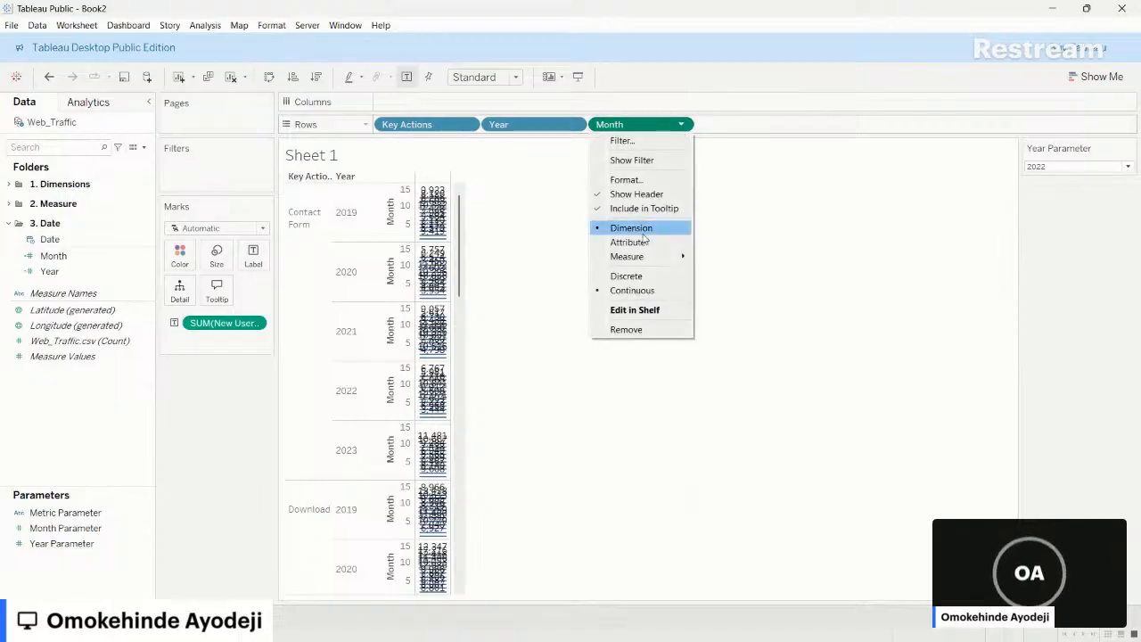
{"action": "left_click", "coordinate": [638, 276]}
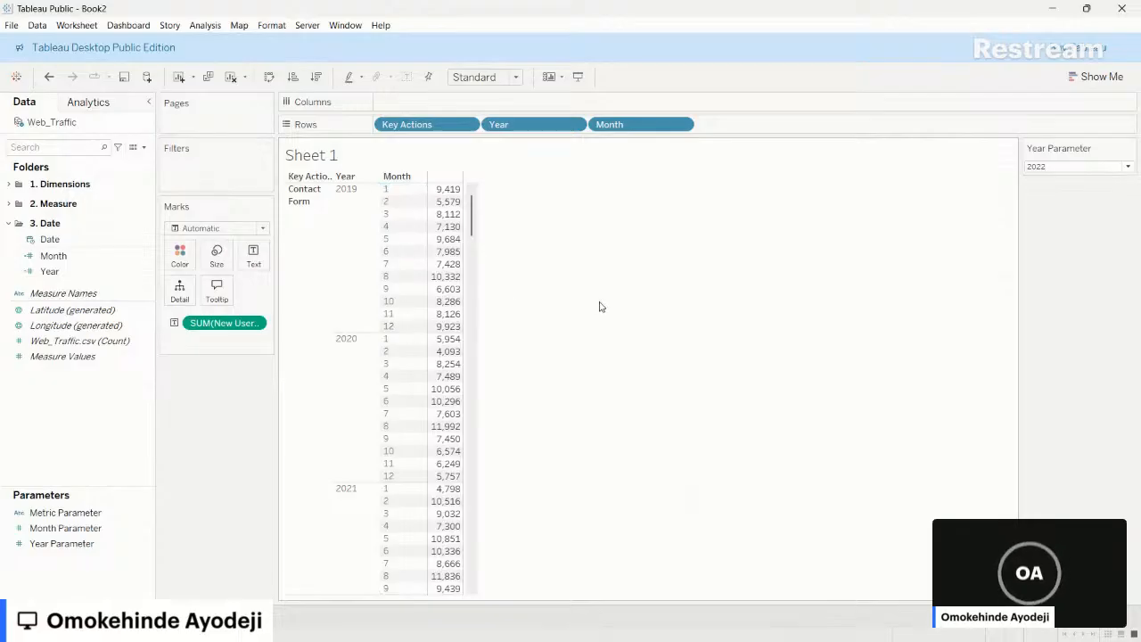
- Convert Month on Rows back to continuous and remove it from the view
{"action": "left_click", "coordinate": [682, 124]}
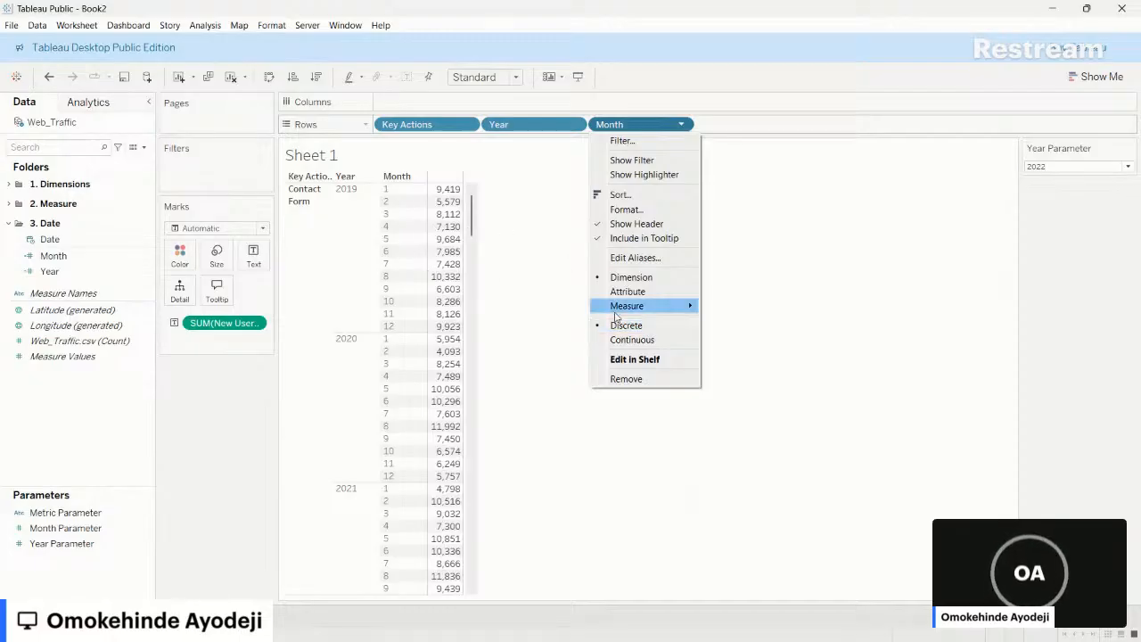
{"action": "left_click", "coordinate": [631, 339]}
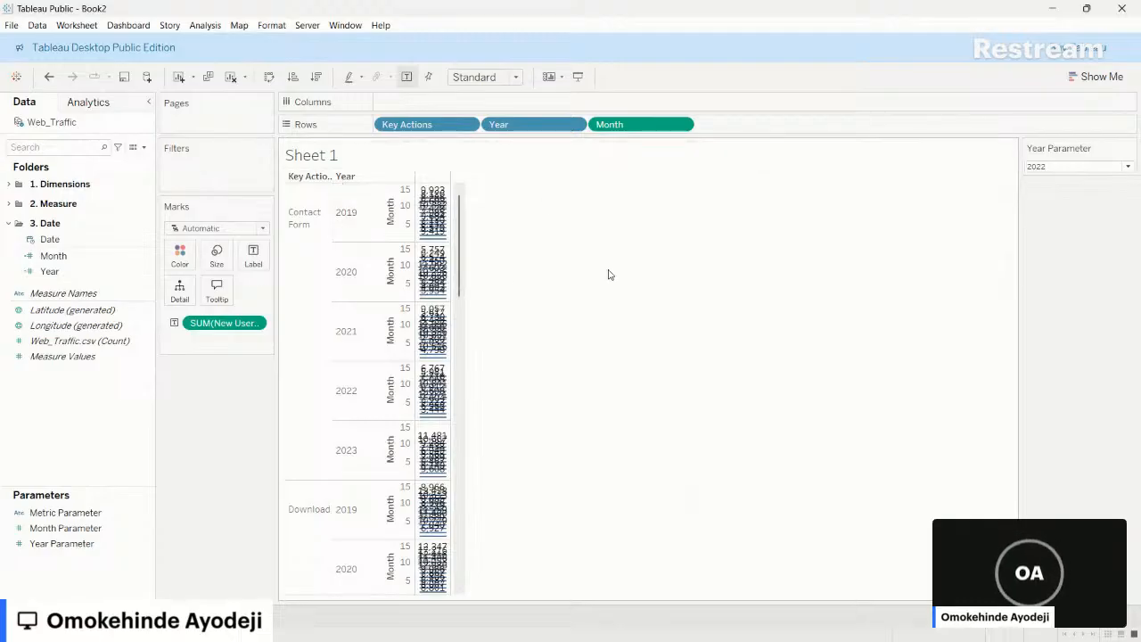
{"action": "left_click", "coordinate": [69, 256]}
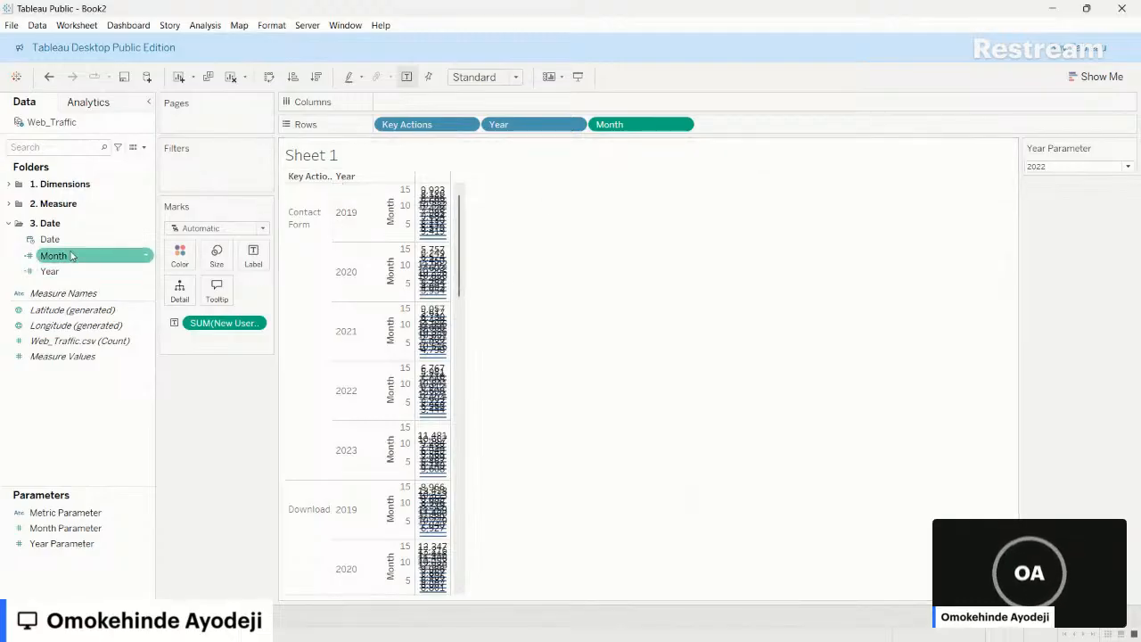
{"action": "left_click", "coordinate": [95, 271]}
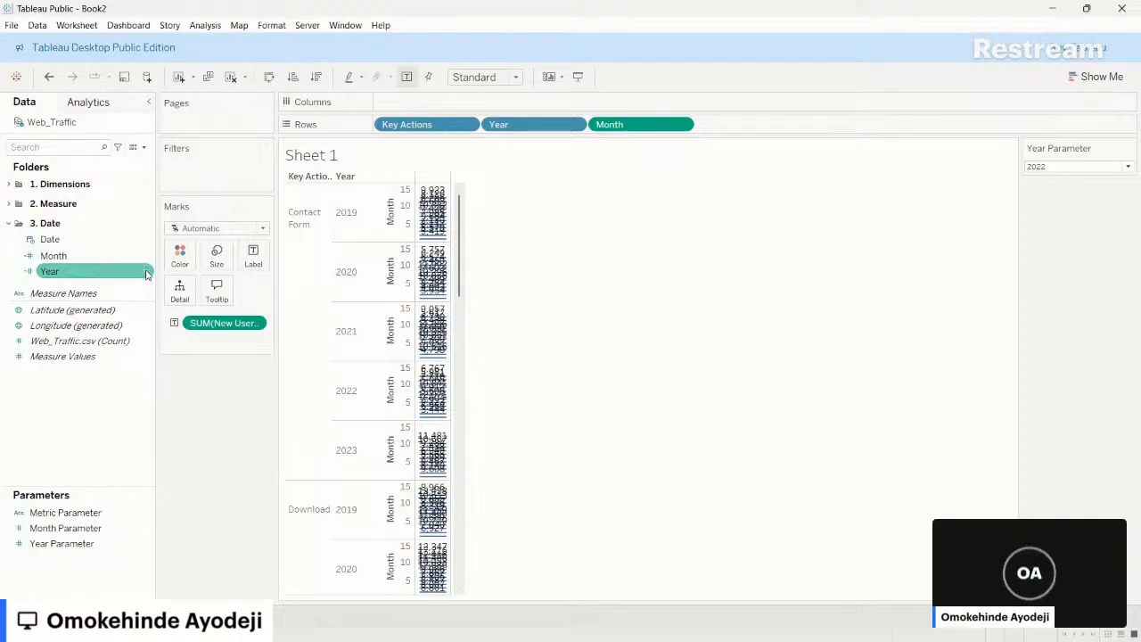
{"action": "left_click_drag", "start_coordinate": [615, 124], "coordinate": [707, 298]}
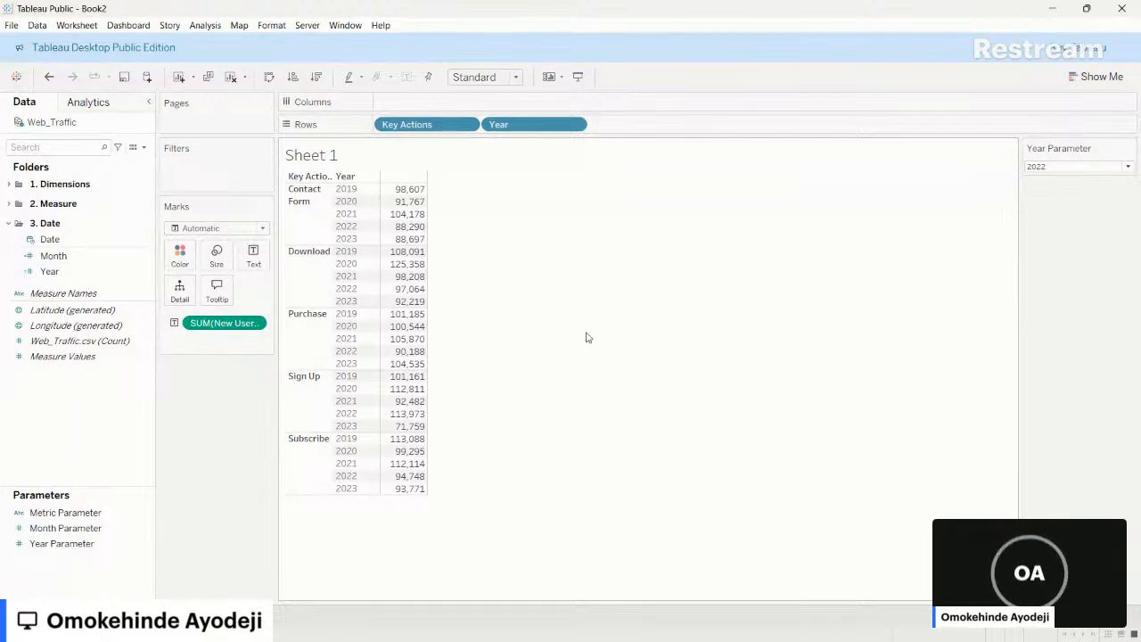
- Create a calculated field from Year named "Selected Year" with the formula [Year] = [Year Parameter]
{"action": "left_click", "coordinate": [143, 278]}
{"action": "right_click", "coordinate": [144, 278]}
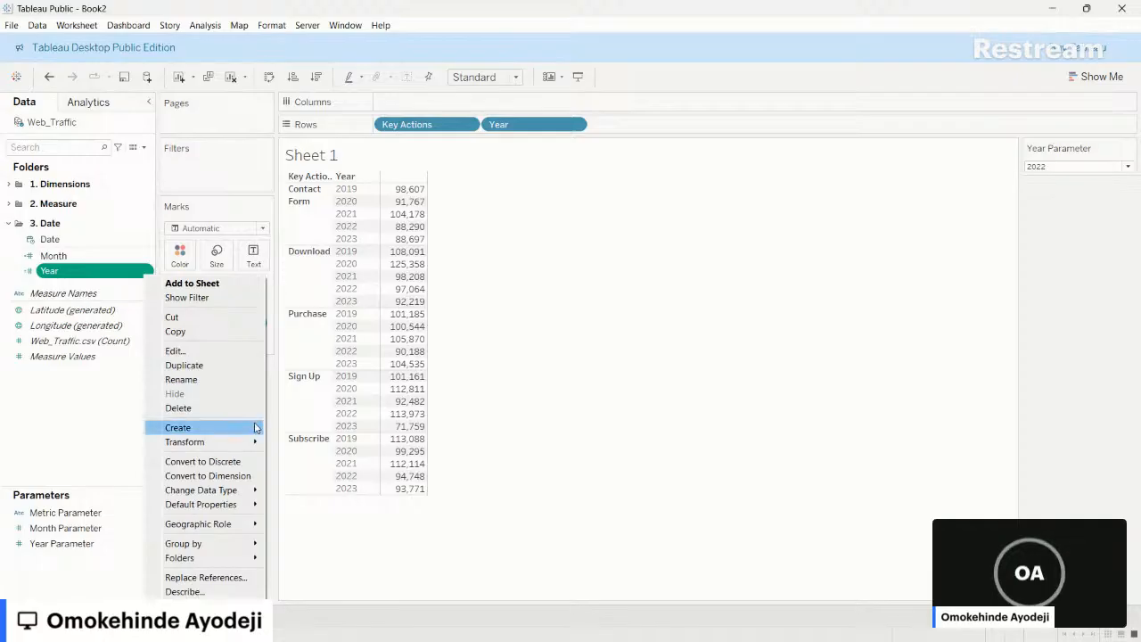
{"action": "left_click", "coordinate": [319, 427]}
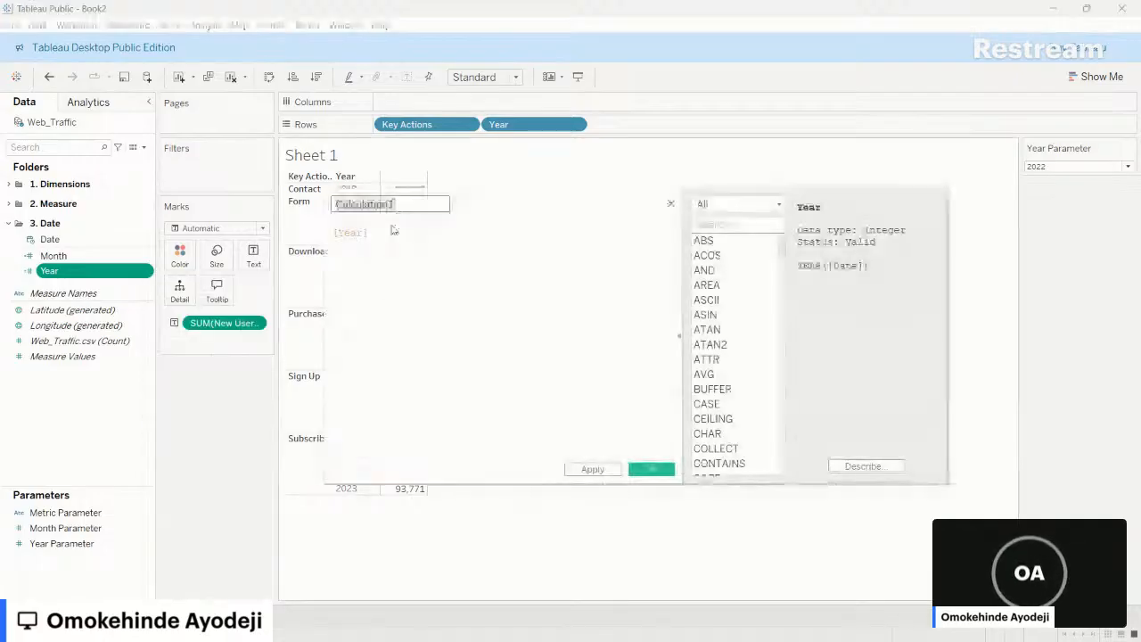
{"action": "type", "text": "Sel"}
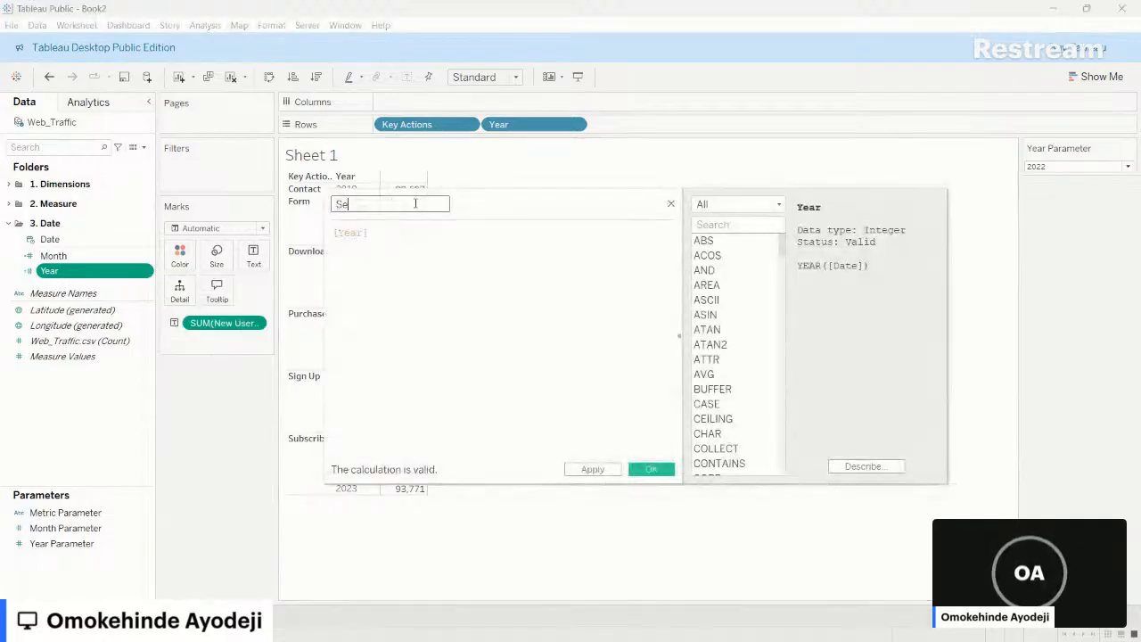
{"action": "type", "text": "ected Y"}
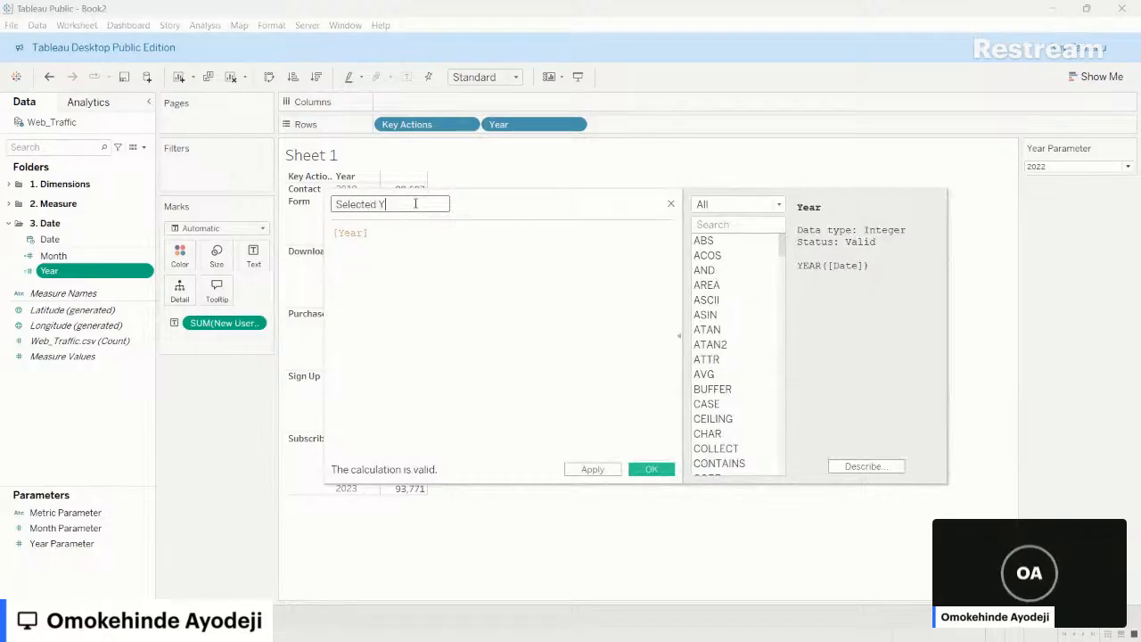
{"action": "type", "text": "ear"}
{"action": "left_click", "coordinate": [415, 234]}
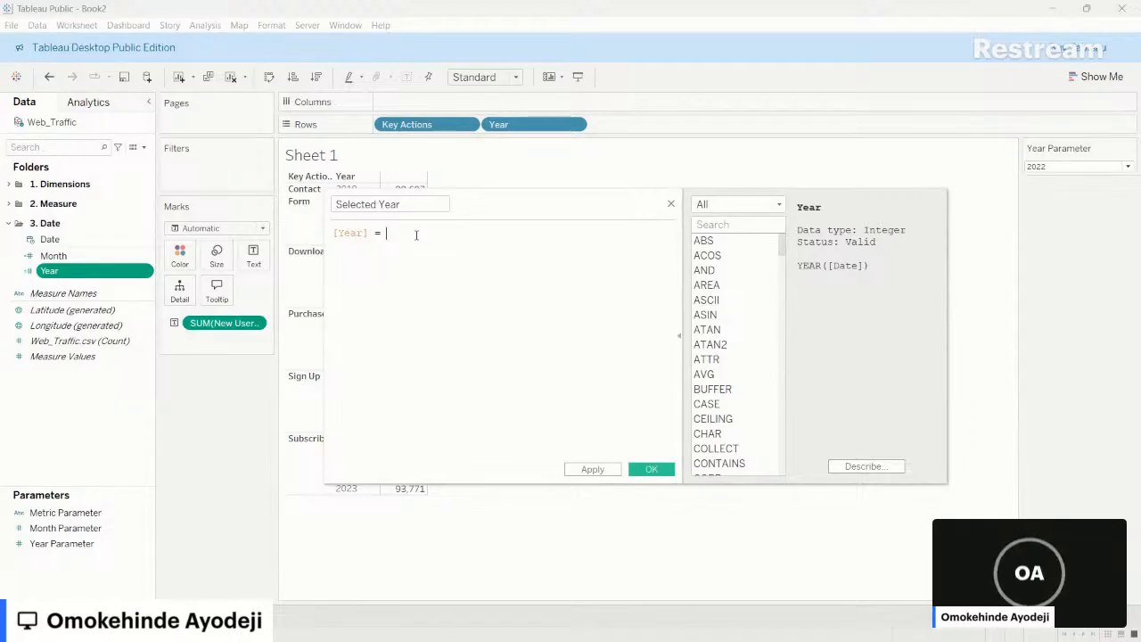
{"action": "left_click_drag", "start_coordinate": [71, 543], "coordinate": [507, 267]}
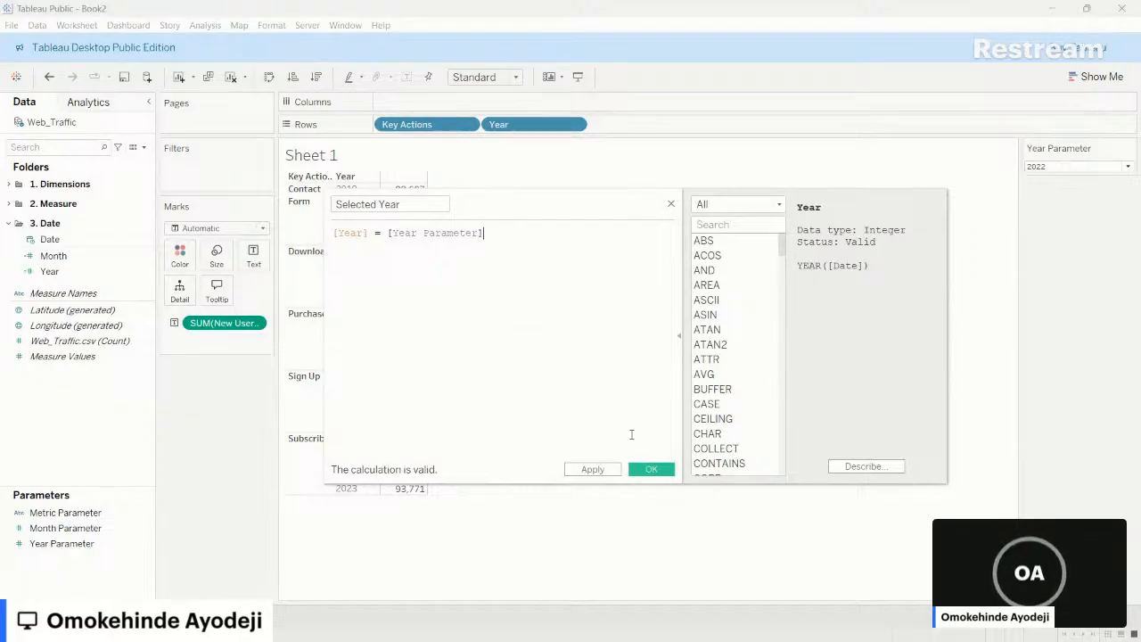
{"action": "left_click", "coordinate": [652, 467]}
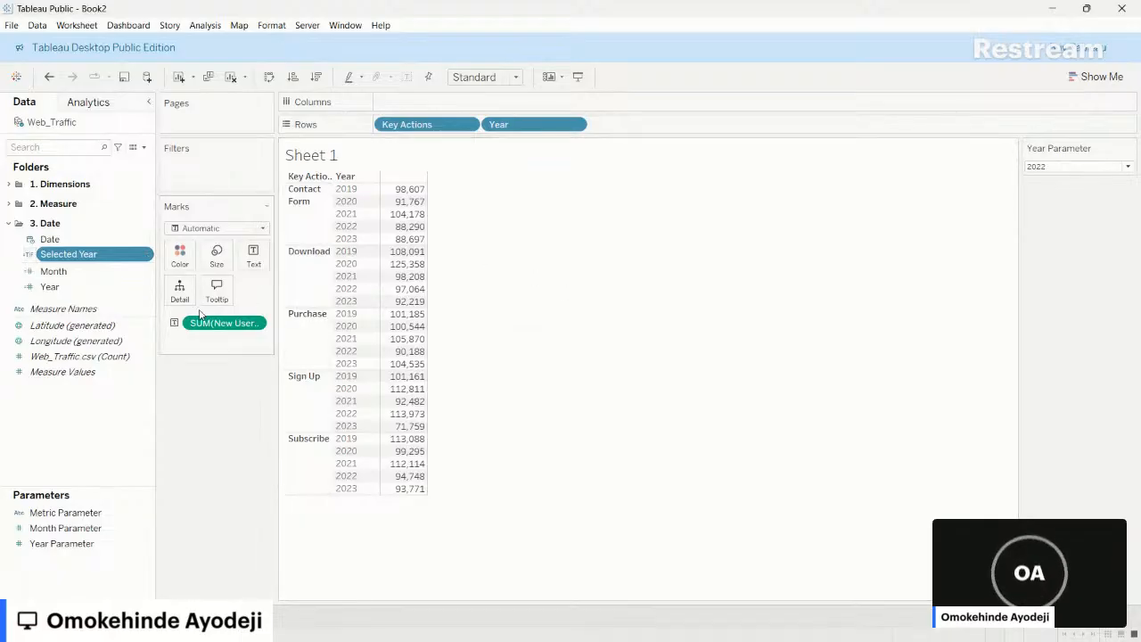
- Colour the table values by Selected Year, without leaving that field on Rows, and set the Year Parameter to 2019
{"action": "double_click", "coordinate": [70, 257]}
{"action": "left_click_drag", "start_coordinate": [70, 257], "coordinate": [180, 256]}
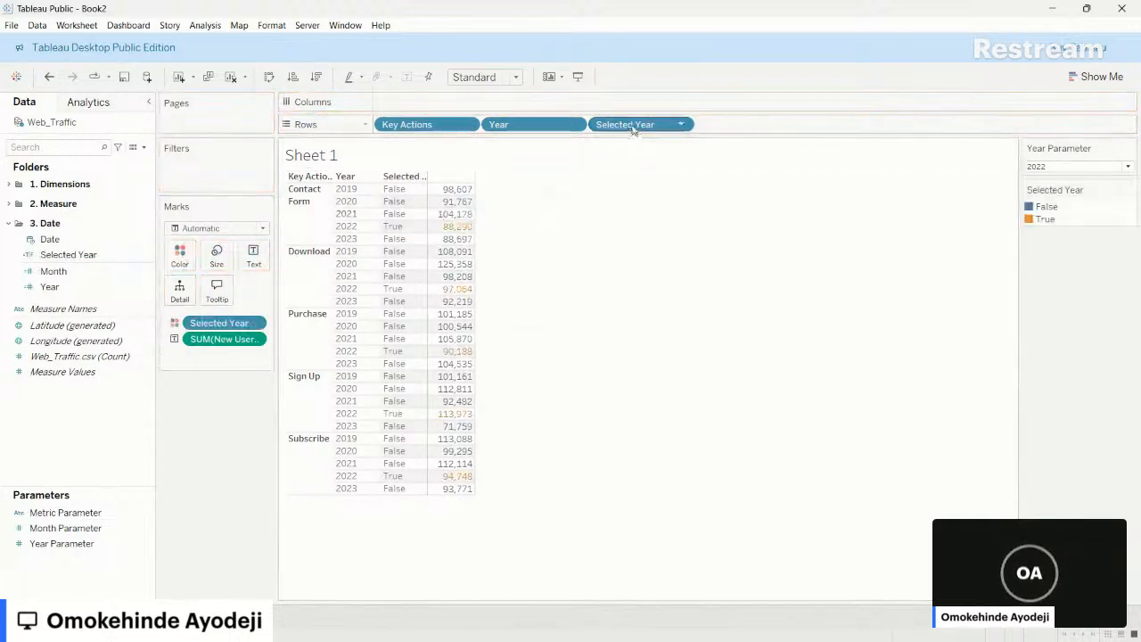
{"action": "left_click_drag", "start_coordinate": [631, 124], "coordinate": [206, 410]}
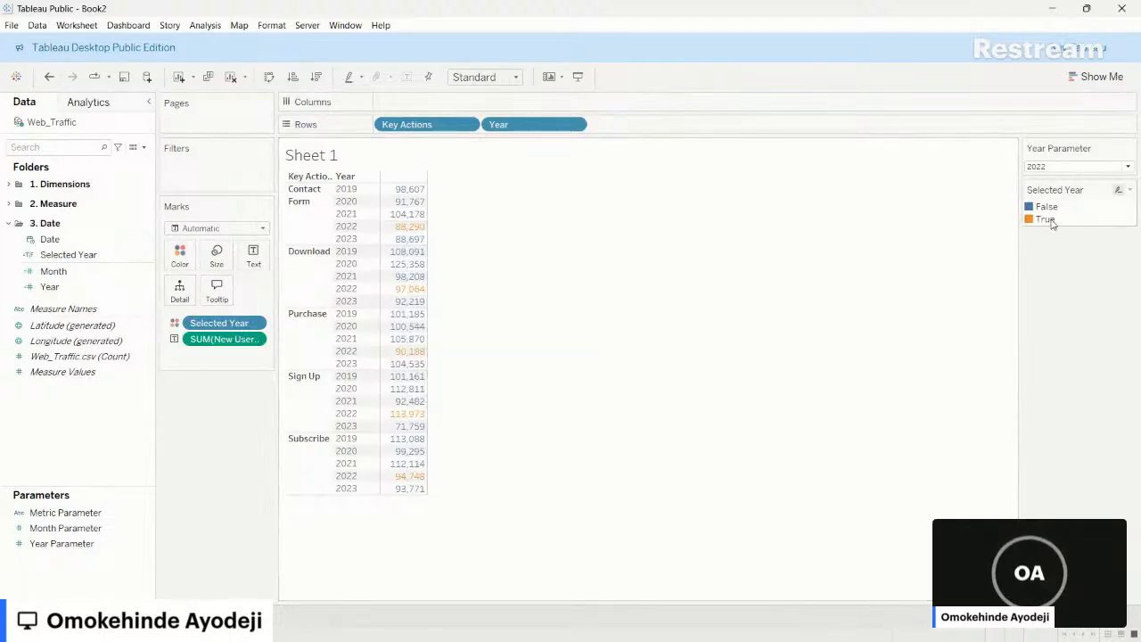
{"action": "left_click", "coordinate": [1129, 166]}
{"action": "left_click", "coordinate": [1075, 181]}
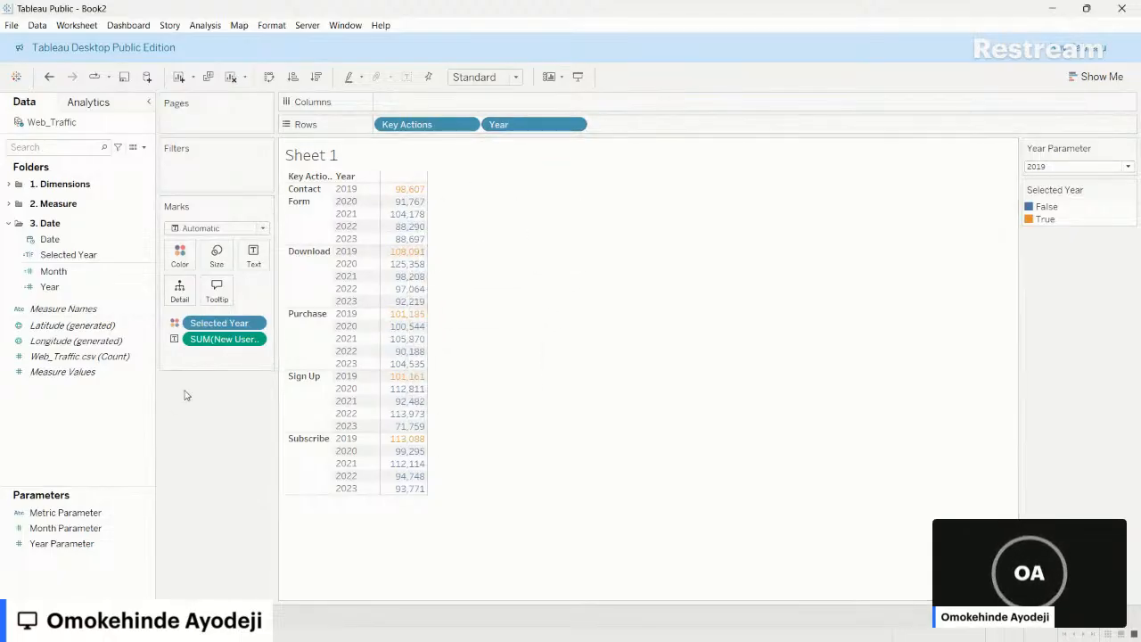
- Remove Year from Rows and move Selected Year from Color to Filters, keeping only True
{"action": "right_click", "coordinate": [169, 411]}
{"action": "left_click_drag", "start_coordinate": [529, 124], "coordinate": [224, 451]}
{"action": "left_click_drag", "start_coordinate": [214, 325], "coordinate": [197, 180]}
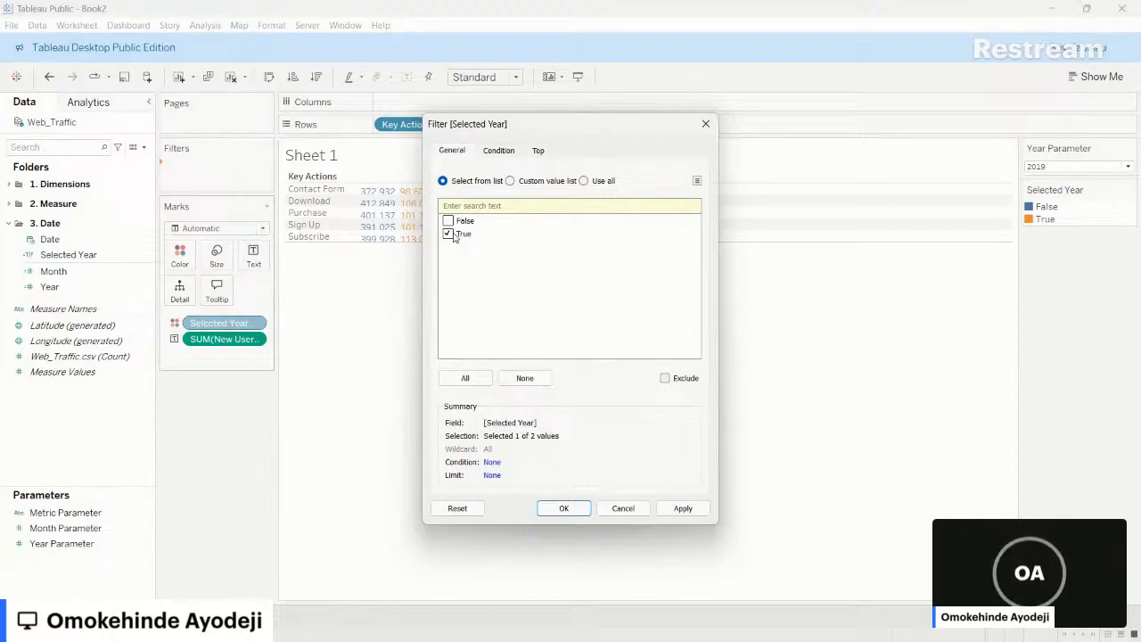
{"action": "left_click", "coordinate": [564, 507]}
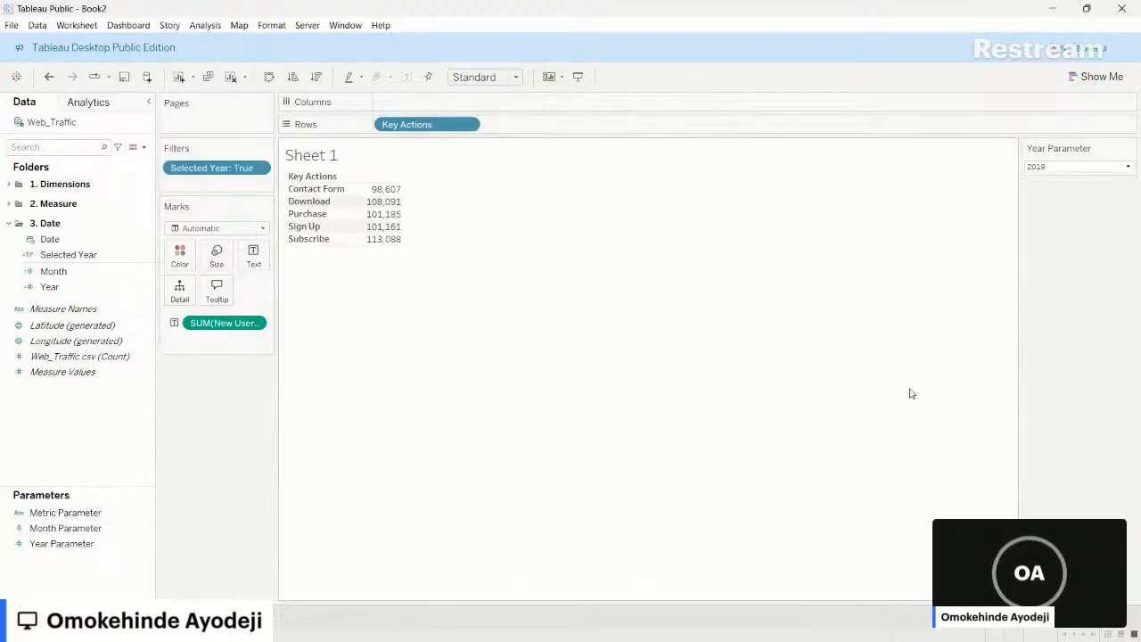
- Set the Year Parameter to 2022
{"action": "left_click", "coordinate": [1129, 167]}
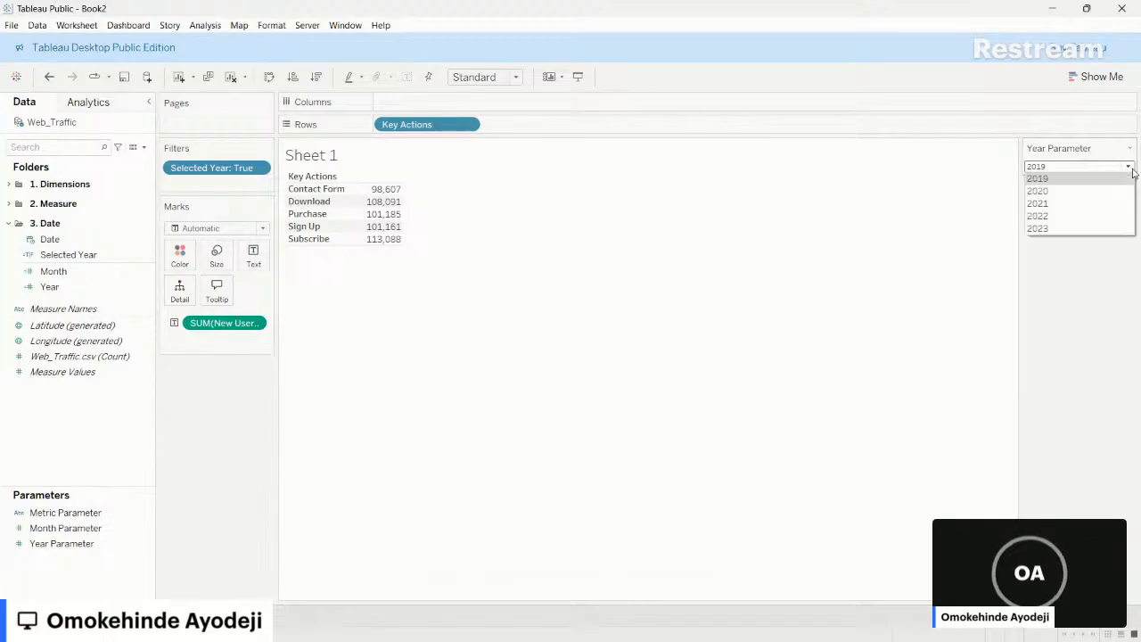
{"action": "left_click", "coordinate": [1062, 216]}
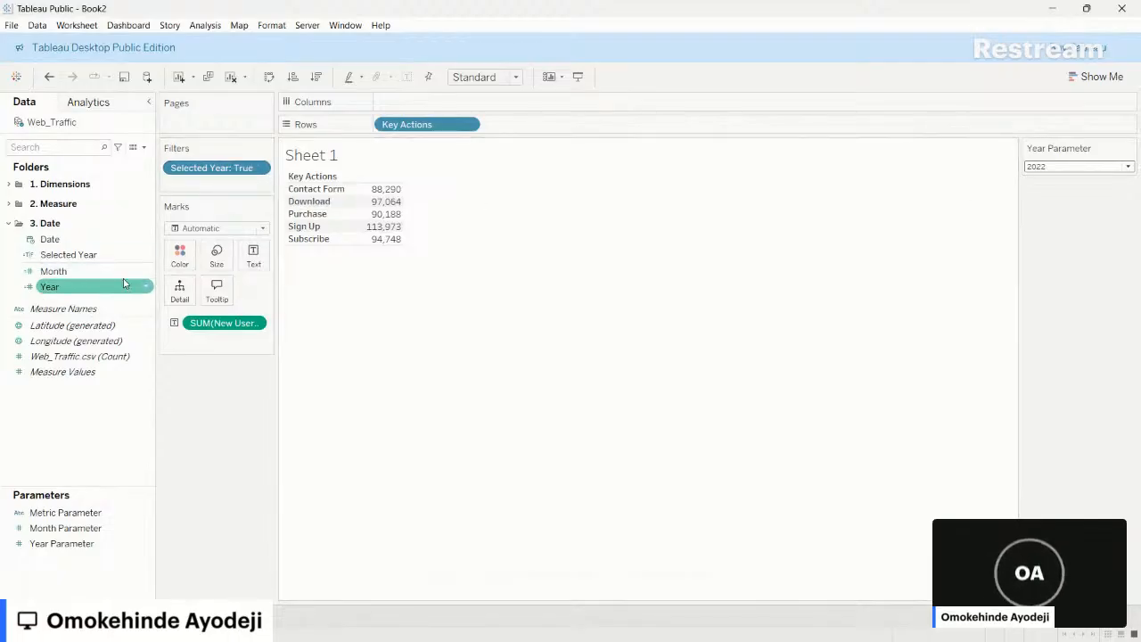
{"action": "left_click", "coordinate": [148, 277]}
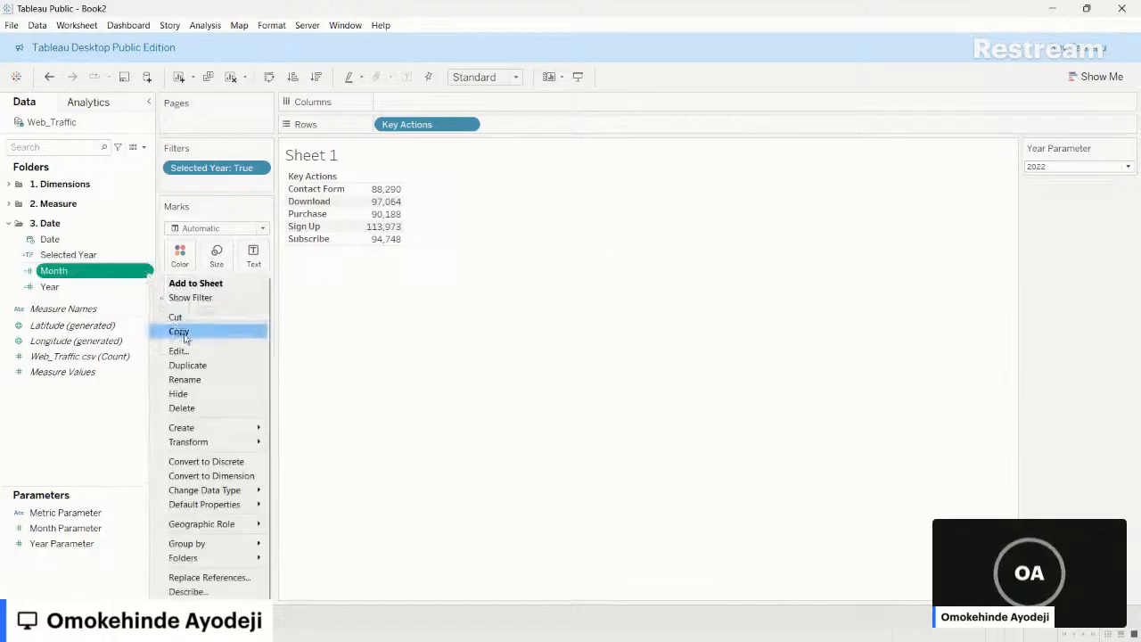
{"action": "left_click", "coordinate": [182, 350]}
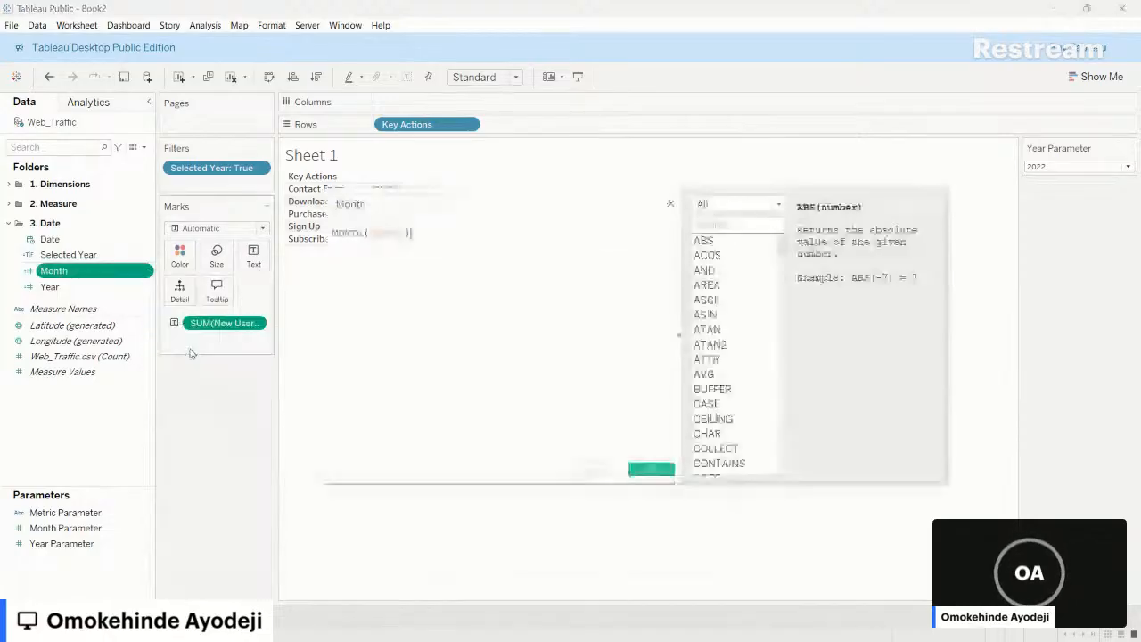
{"action": "left_click", "coordinate": [670, 203]}
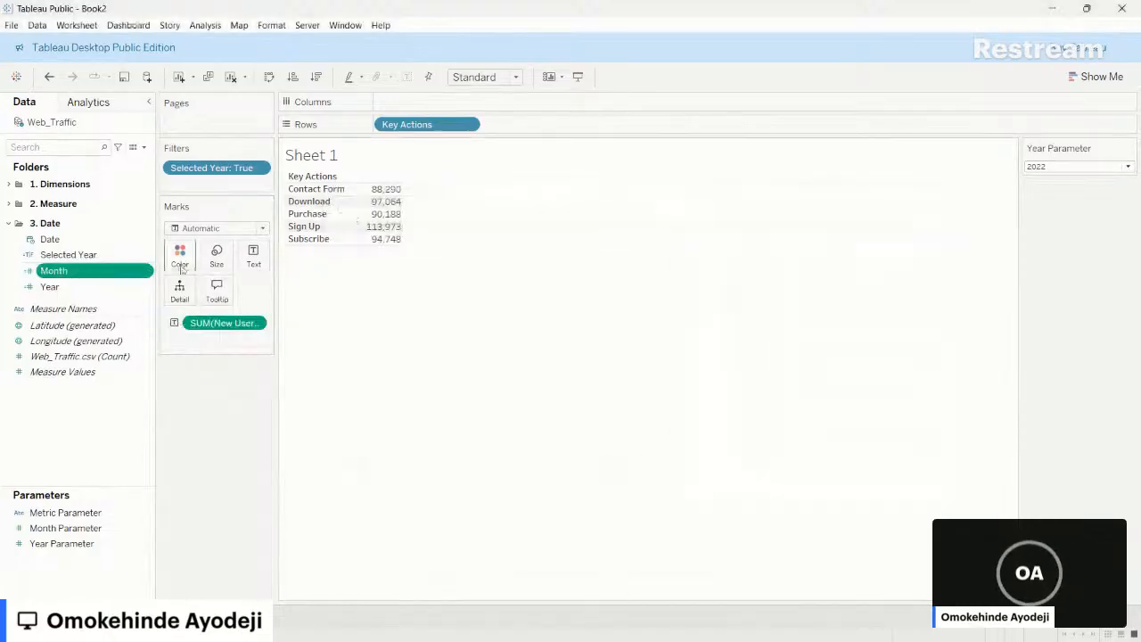
- Create a calculated field from Month named "Selected Month" with the formula [Month] = [Month Parameter]
{"action": "left_click", "coordinate": [146, 274]}
{"action": "mouse_move", "coordinate": [223, 425]}
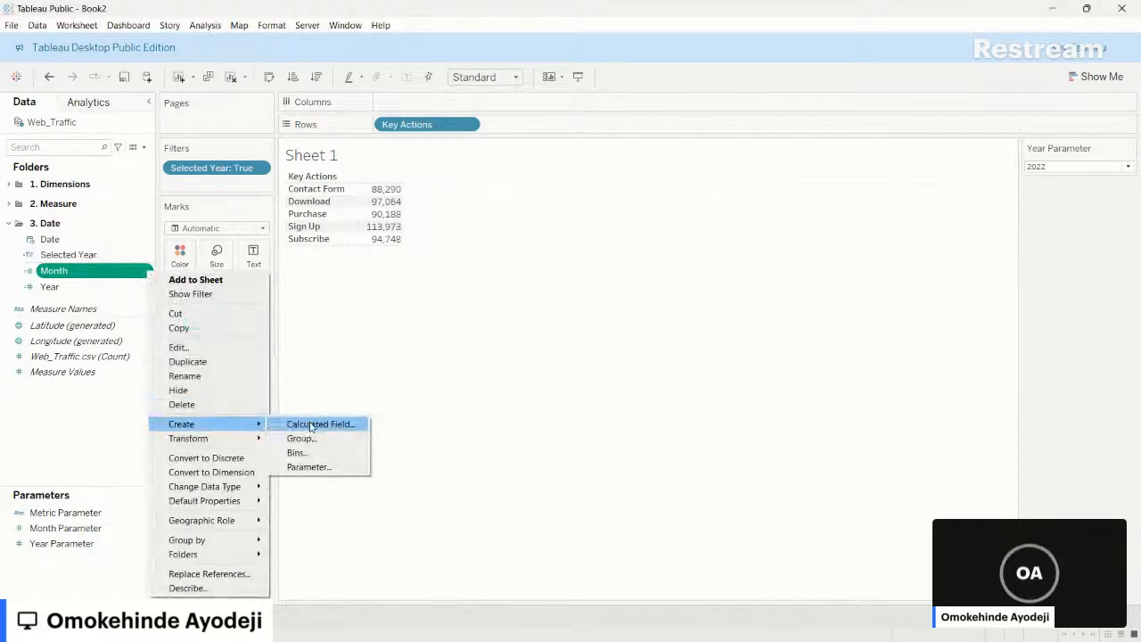
{"action": "left_click", "coordinate": [303, 425]}
{"action": "type", "text": "S"}
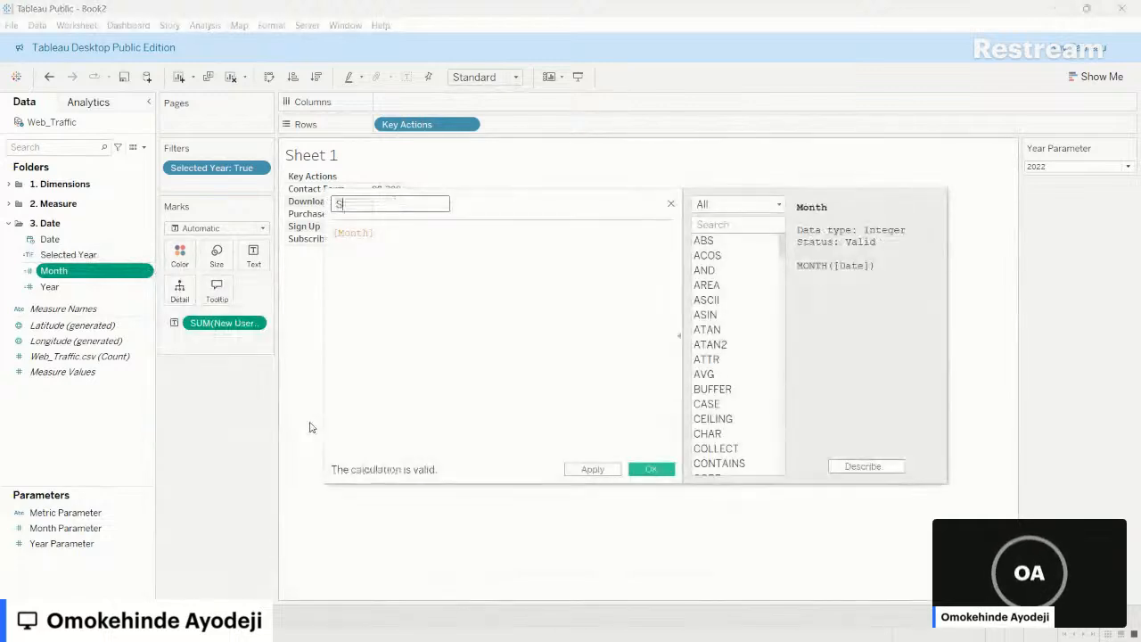
{"action": "type", "text": "elected Month"}
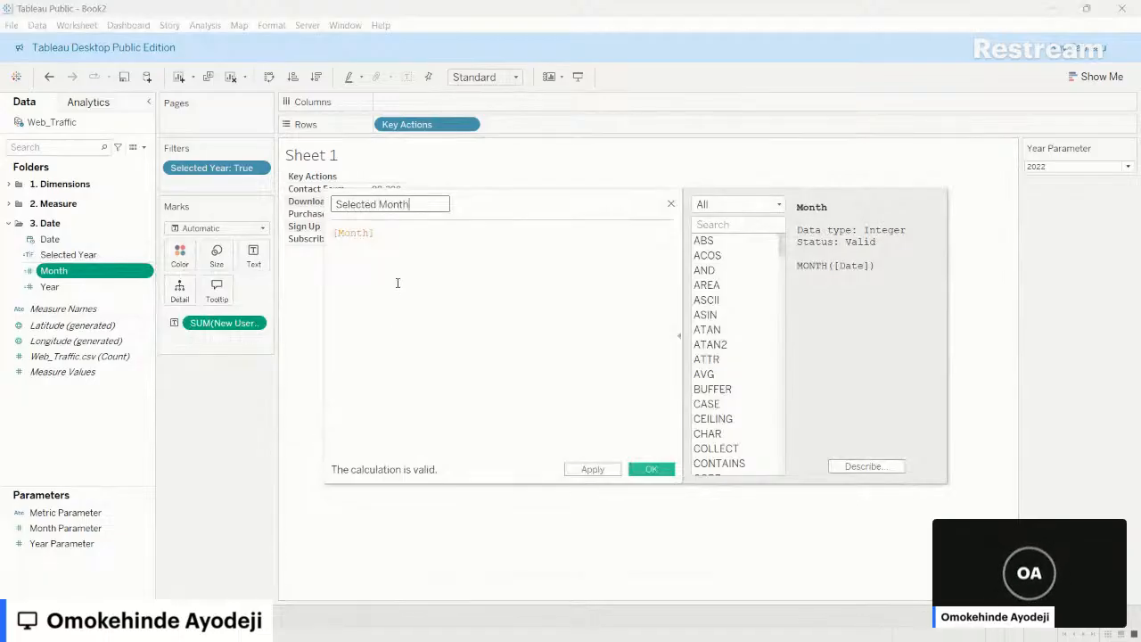
{"action": "left_click", "coordinate": [390, 234]}
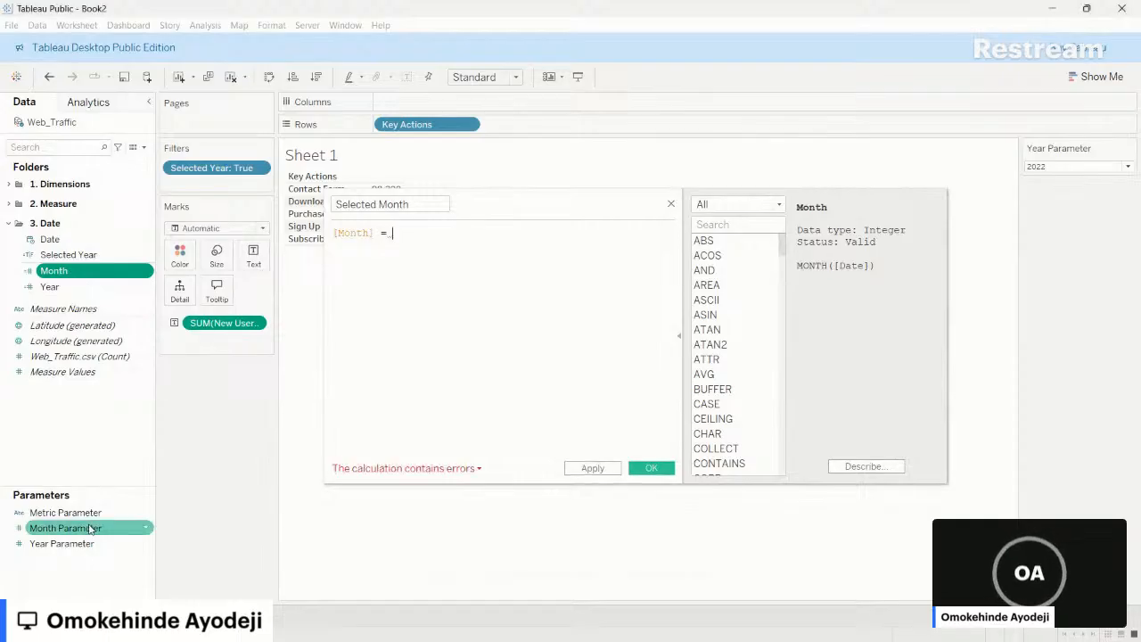
{"action": "left_click_drag", "start_coordinate": [66, 527], "coordinate": [610, 270]}
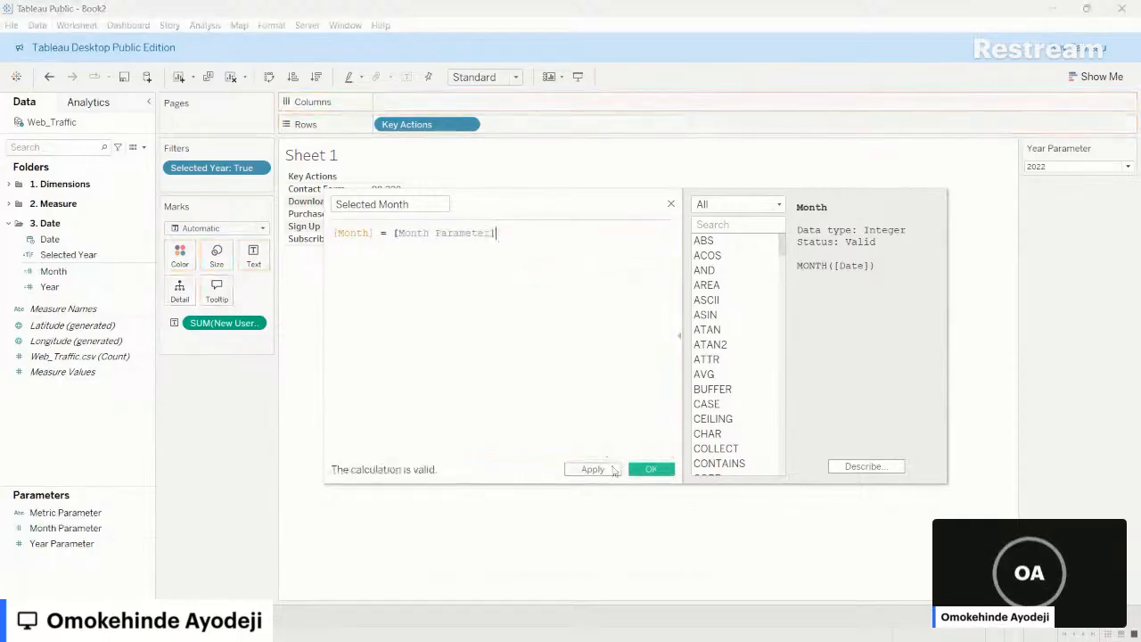
{"action": "left_click", "coordinate": [653, 470]}
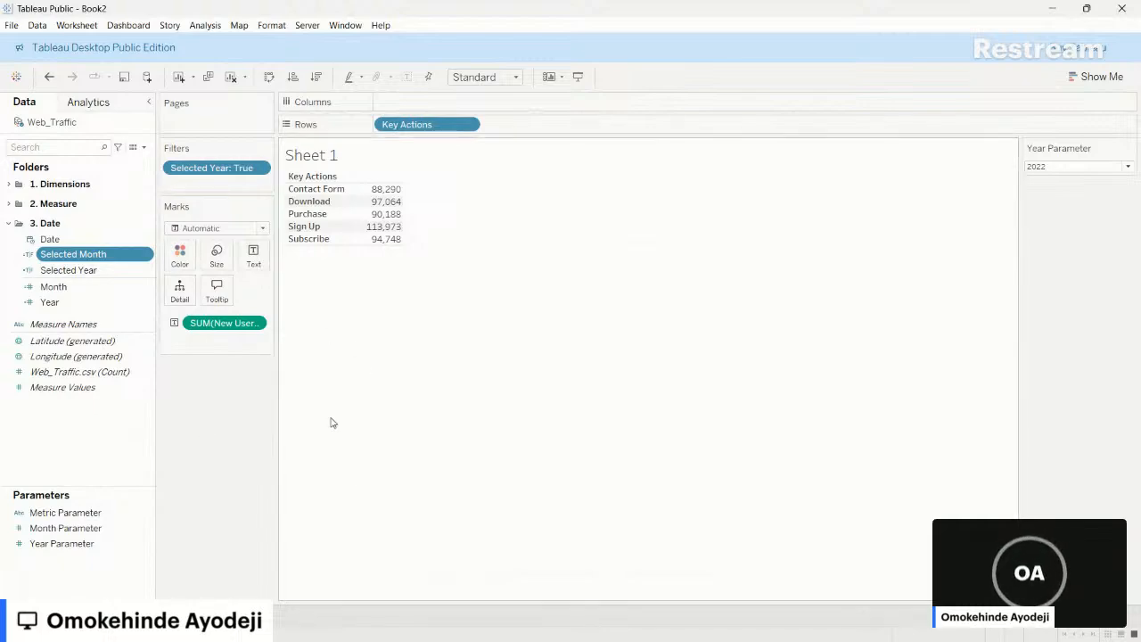
- Check the finished dashboard in the other workbook, and in Book2 add a new worksheet with Device Category on Rows
{"action": "key", "text": "alt+Tab"}
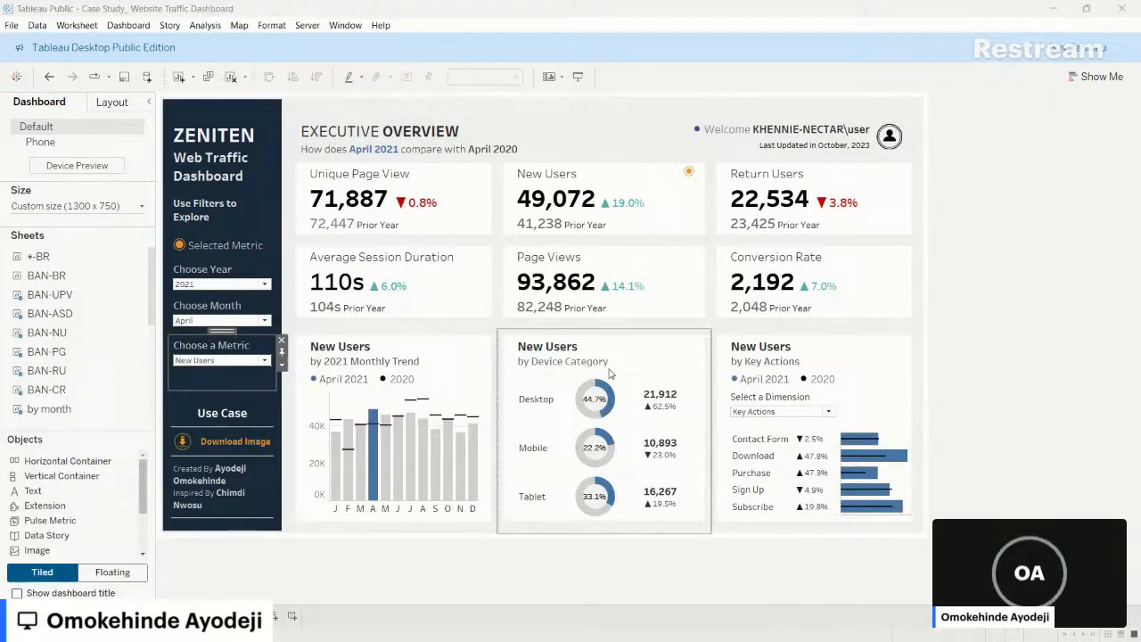
{"action": "key", "text": "alt+Tab"}
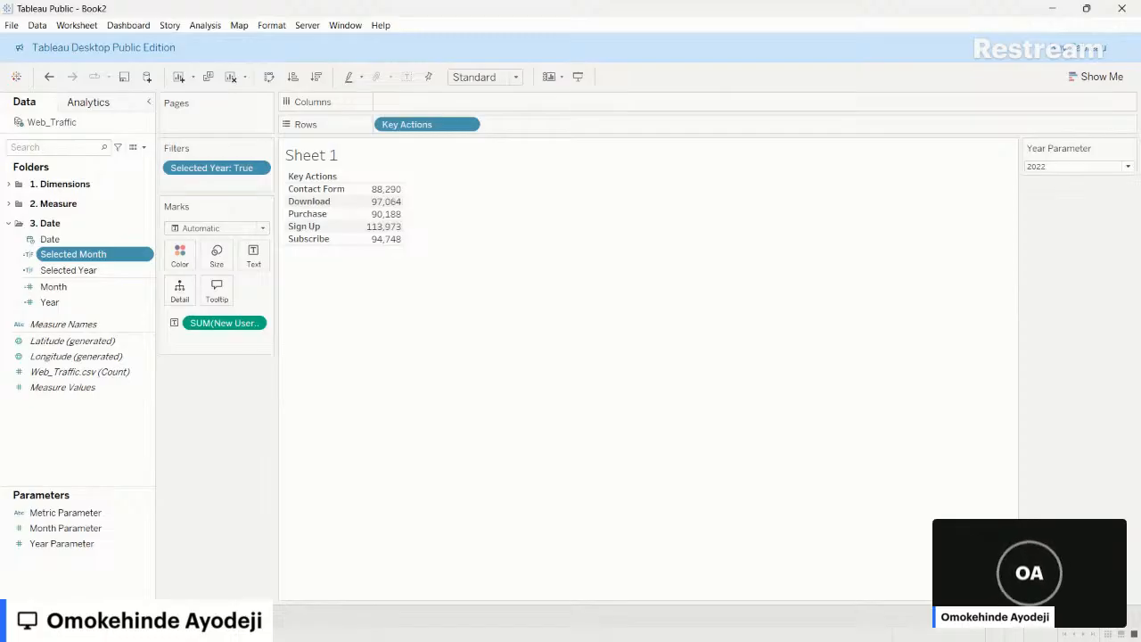
{"action": "key", "text": "Return"}
{"action": "left_click", "coordinate": [114, 615]}
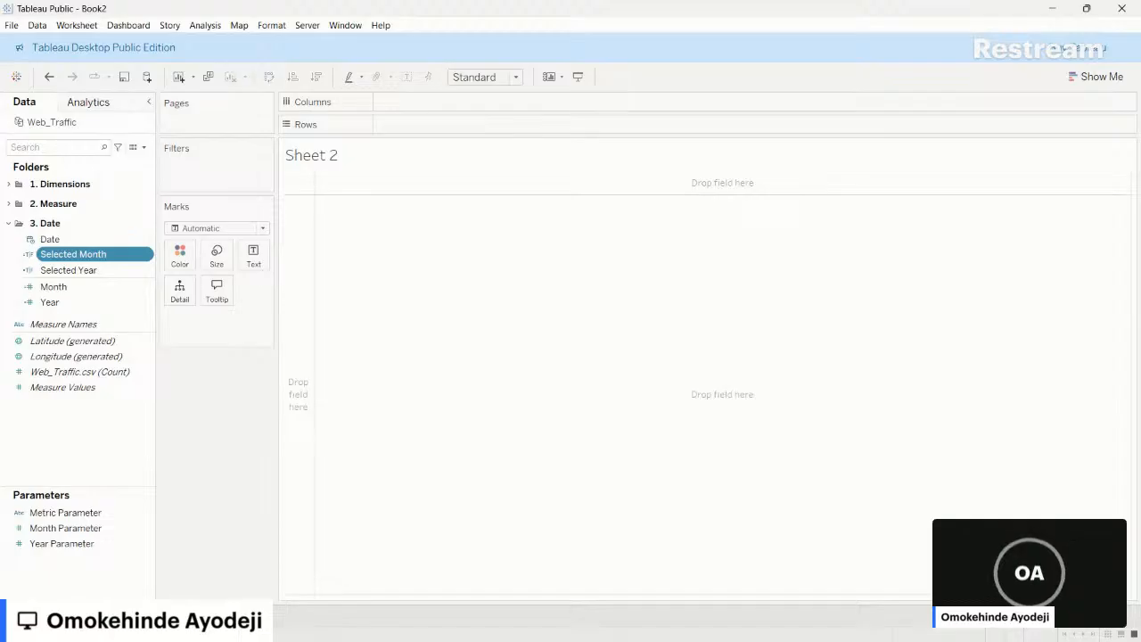
{"action": "left_click", "coordinate": [8, 204]}
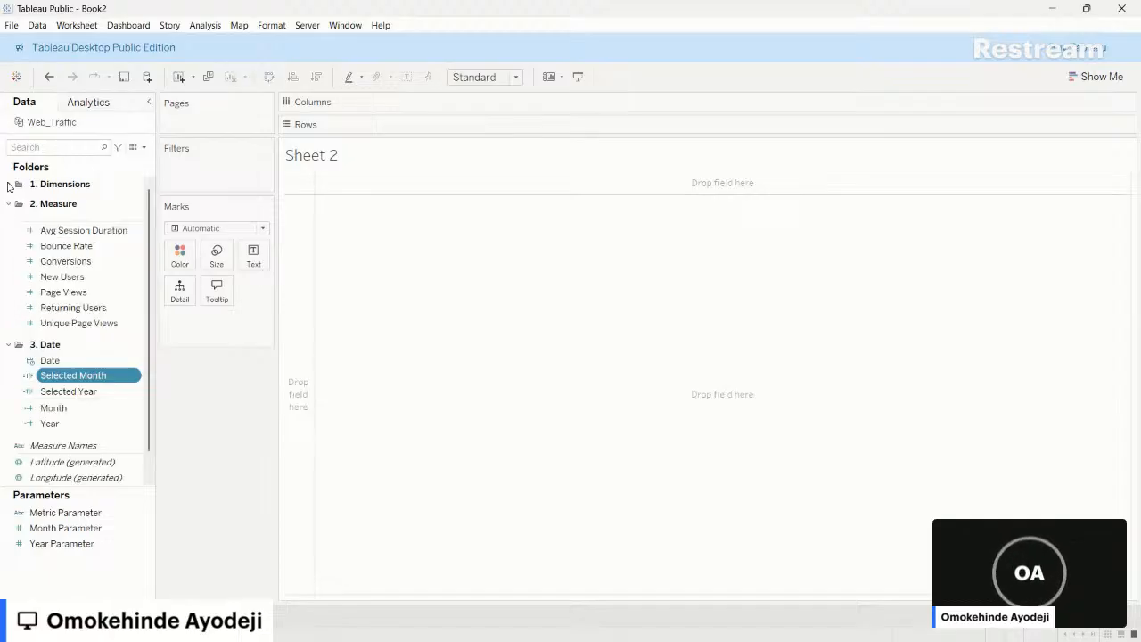
{"action": "left_click", "coordinate": [9, 183]}
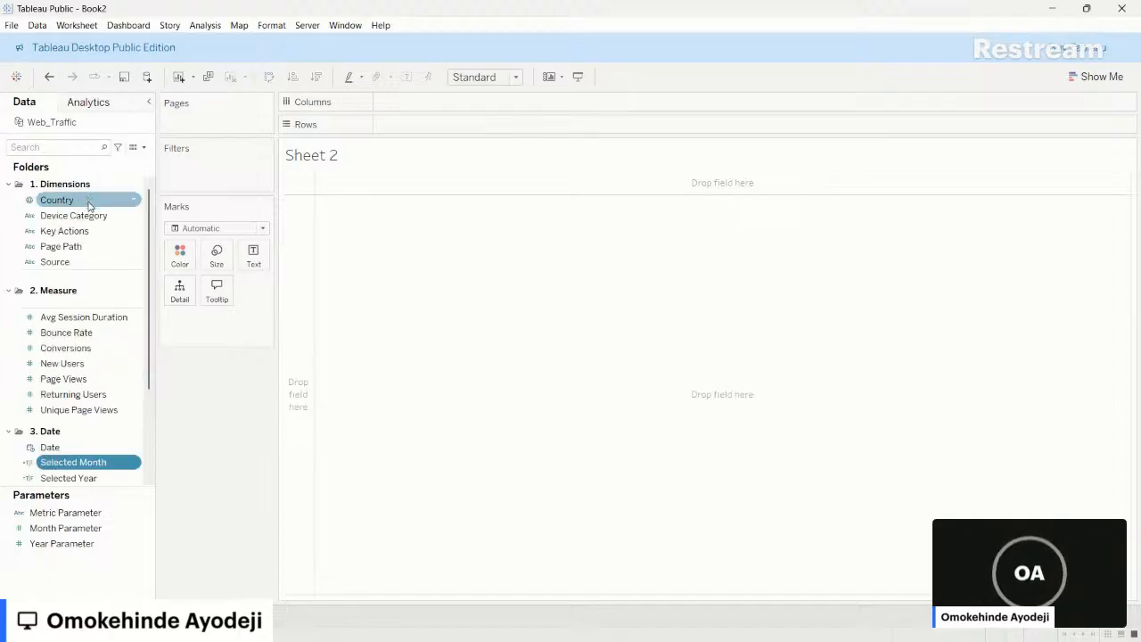
{"action": "left_click_drag", "start_coordinate": [73, 215], "coordinate": [426, 121]}
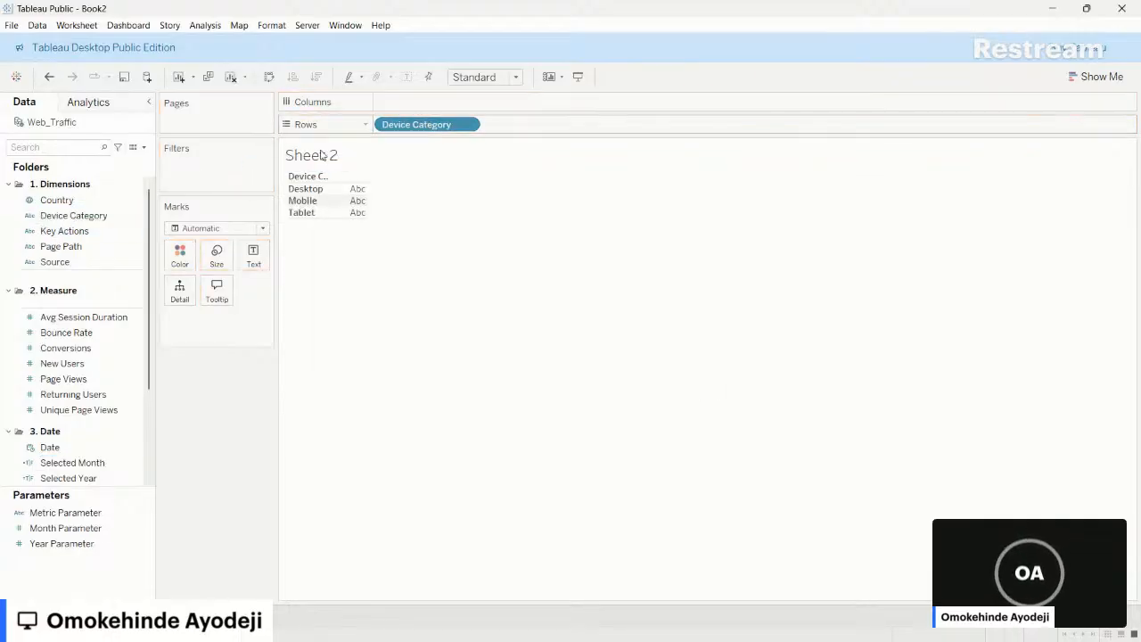
{"action": "left_click", "coordinate": [7, 184]}
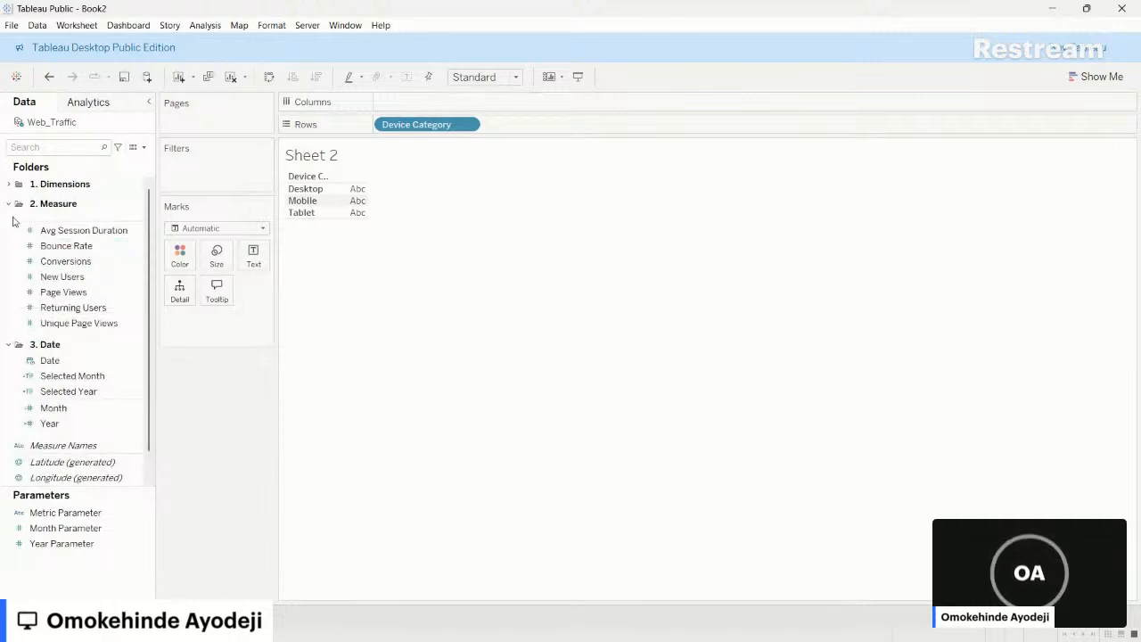
{"action": "left_click", "coordinate": [8, 204]}
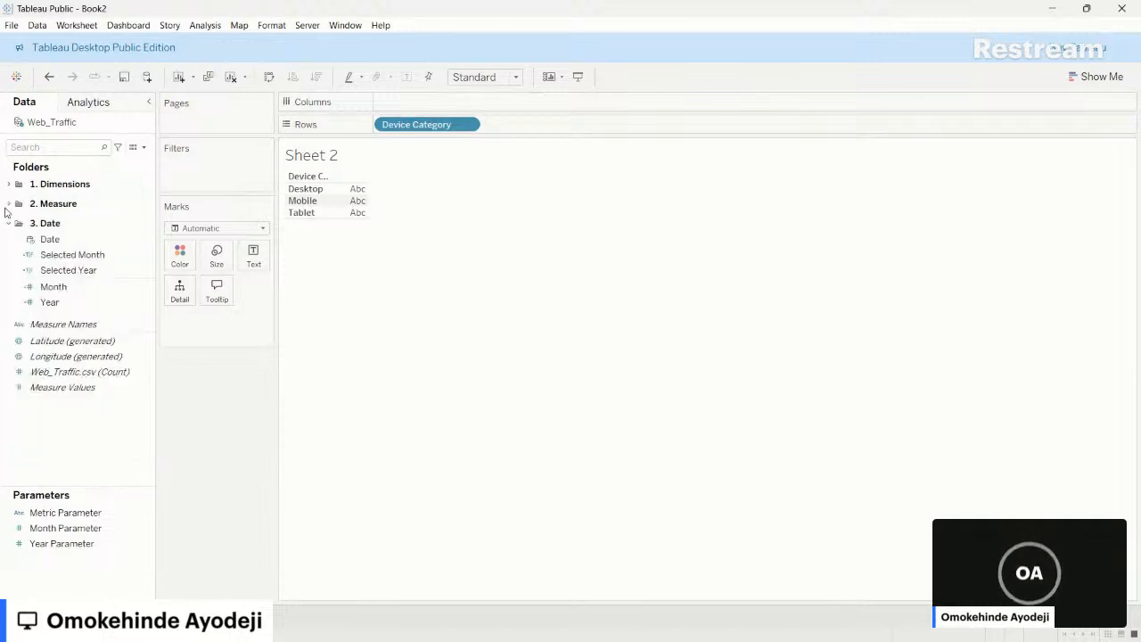
- Show the Metric Parameter control on the new worksheet and set it to Conversions
{"action": "left_click", "coordinate": [139, 515]}
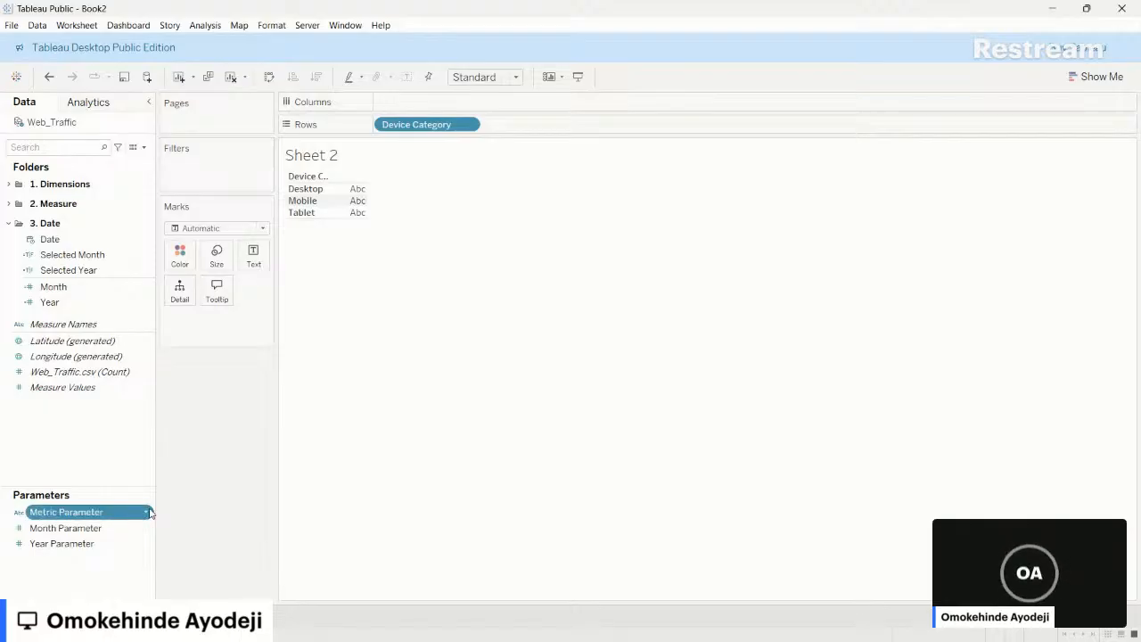
{"action": "left_click", "coordinate": [147, 511]}
{"action": "left_click", "coordinate": [202, 277]}
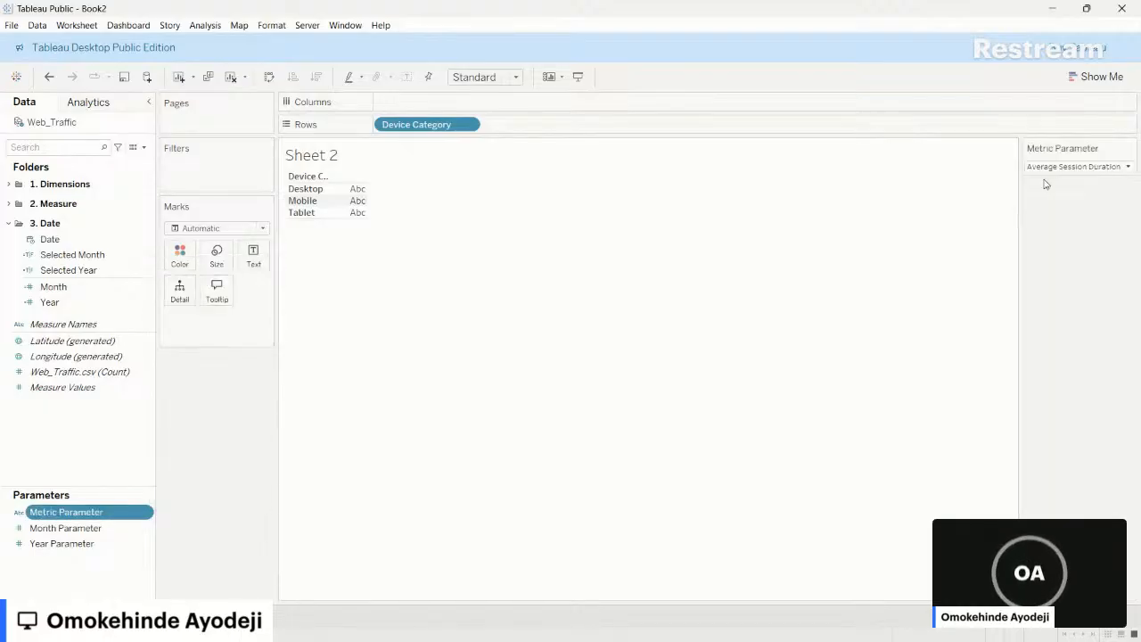
{"action": "left_click", "coordinate": [1060, 167]}
{"action": "left_click", "coordinate": [1052, 204]}
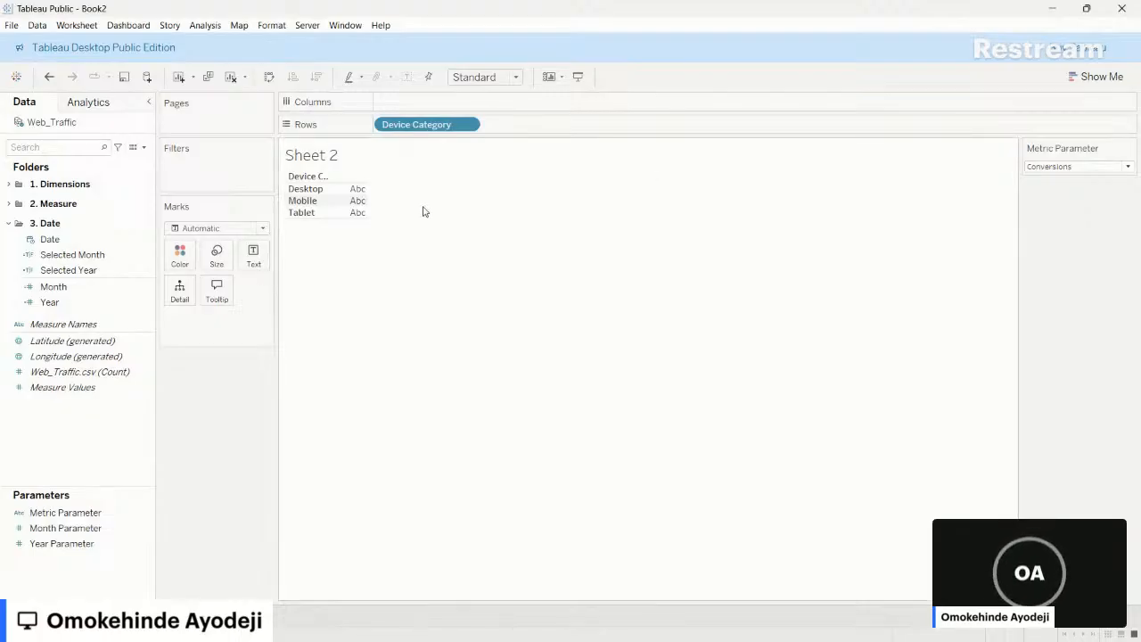
- Start a new calculated field named "Metric Calc"
{"action": "left_click", "coordinate": [145, 149]}
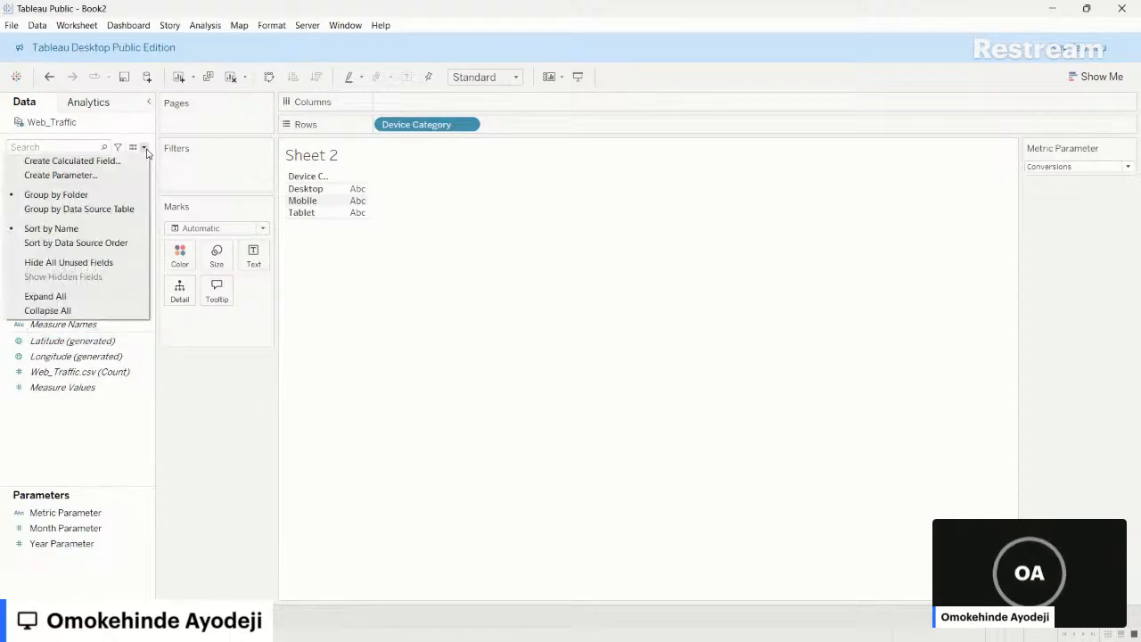
{"action": "left_click", "coordinate": [95, 164]}
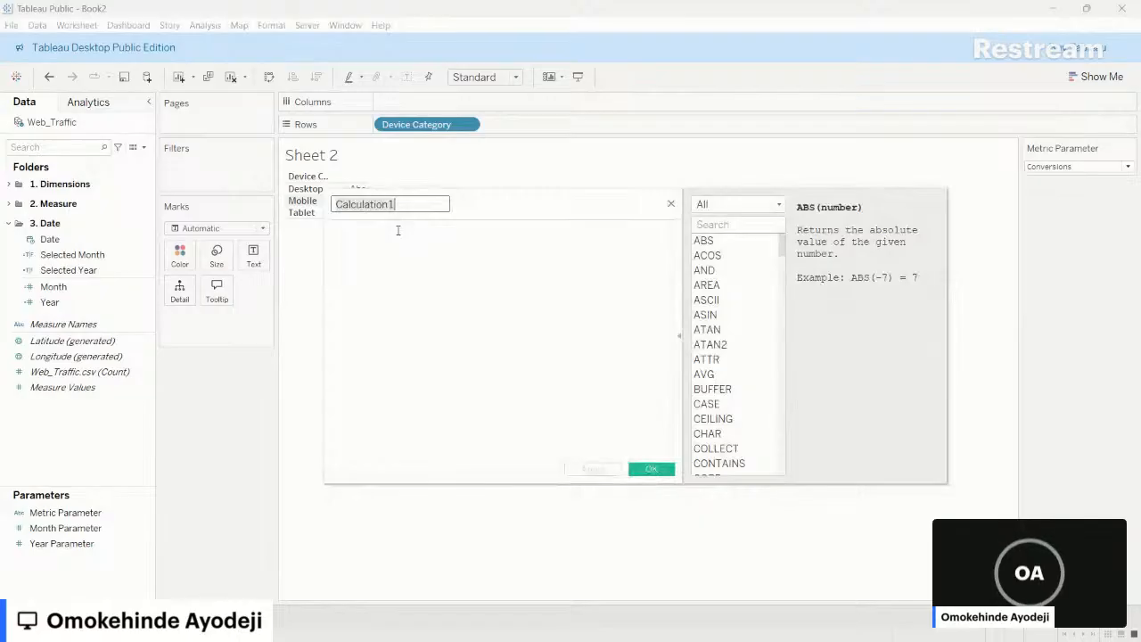
{"action": "type", "text": "Metric "}
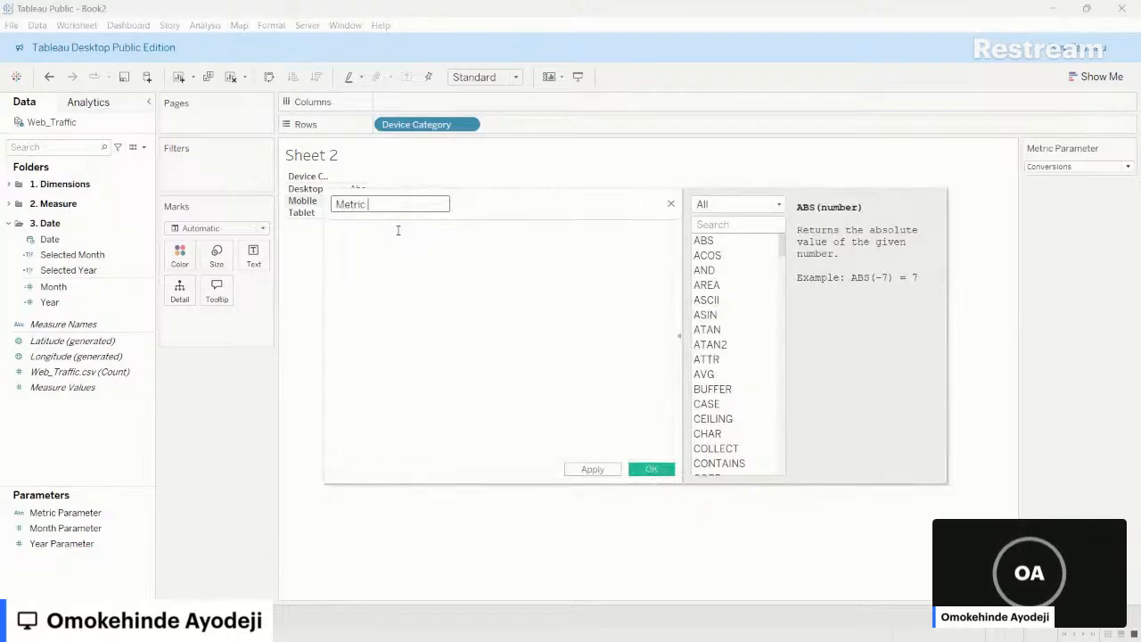
{"action": "type", "text": "Calc"}
{"action": "left_click", "coordinate": [397, 230]}
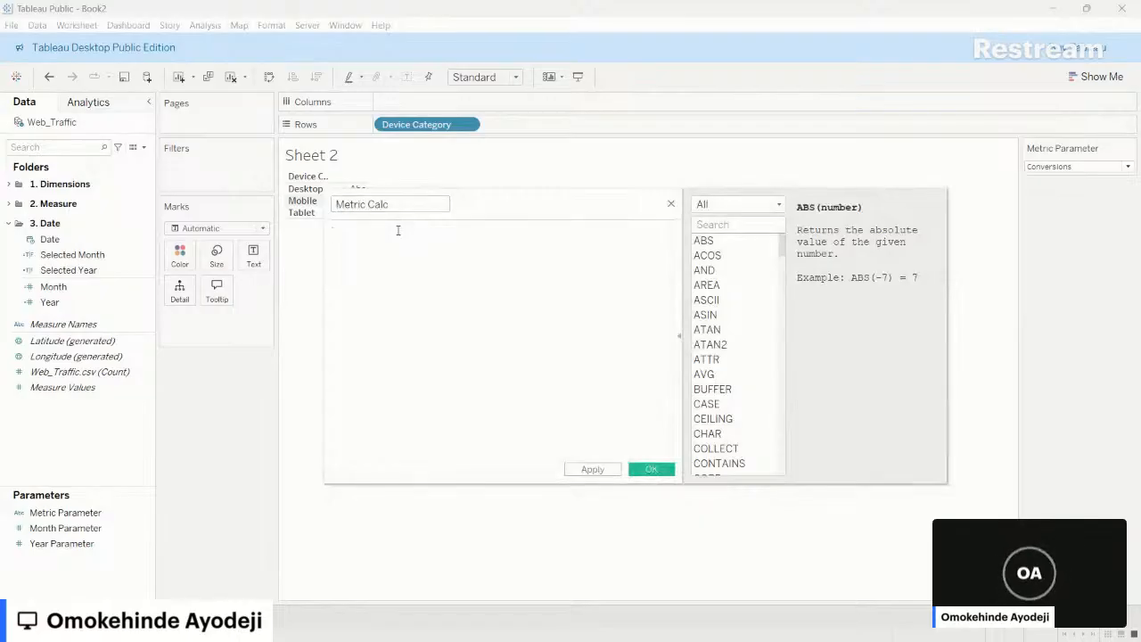
{"action": "type", "text": "WHEN"}
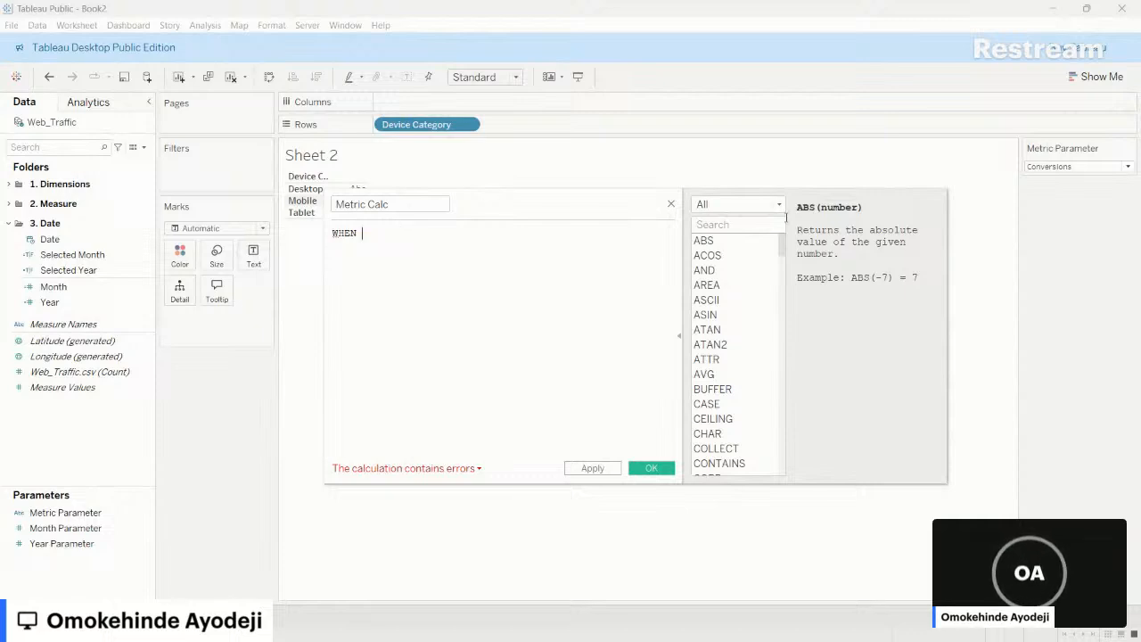
{"action": "left_click", "coordinate": [748, 224]}
{"action": "type", "text": "when"}
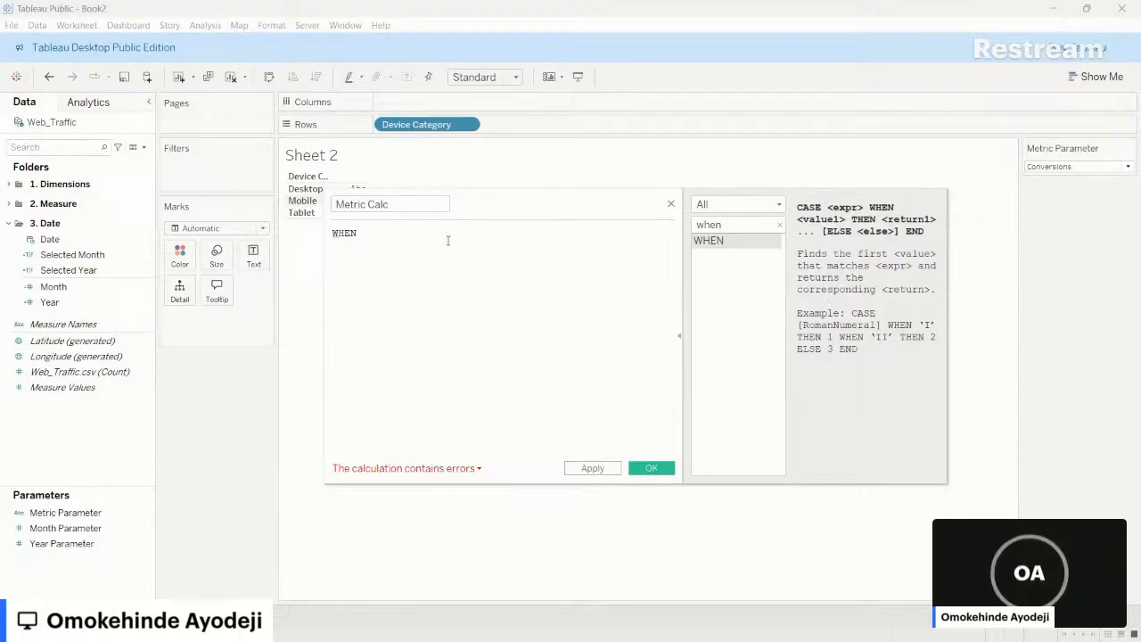
{"action": "key", "text": "BackSpace"}
{"action": "key", "text": "BackSpace"}
{"action": "key", "text": "BackSpace"}
{"action": "key", "text": "BackSpace"}
{"action": "key", "text": "BackSpace"}
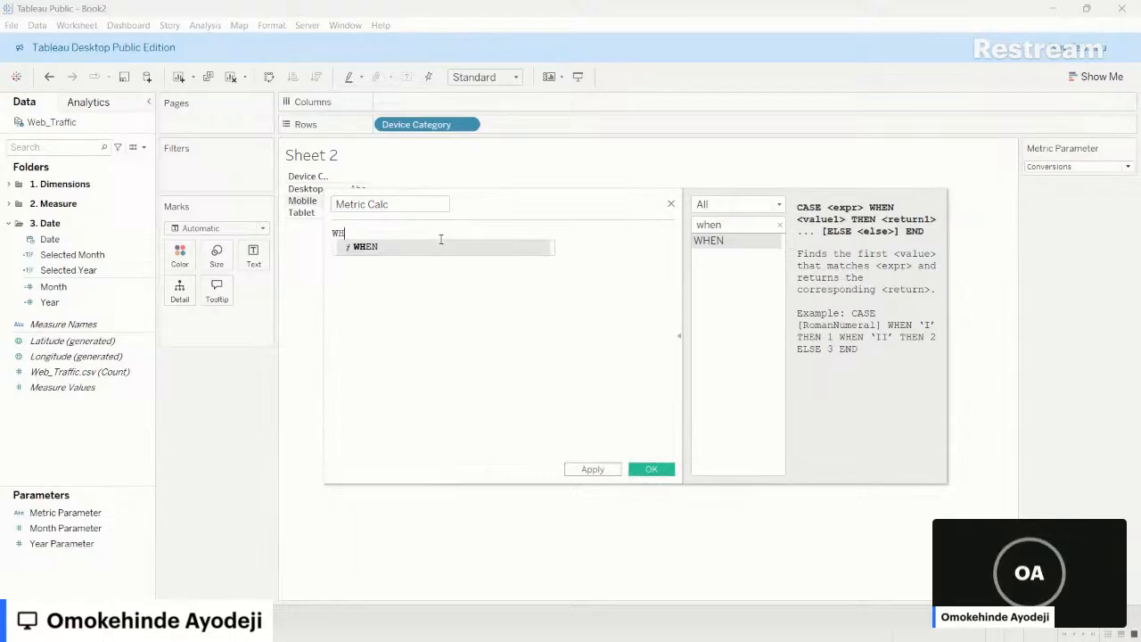
- Begin the Metric Calc formula with CASE [Metric Parameter] and start a WHEN clause on the following line
{"action": "type", "text": "Case"}
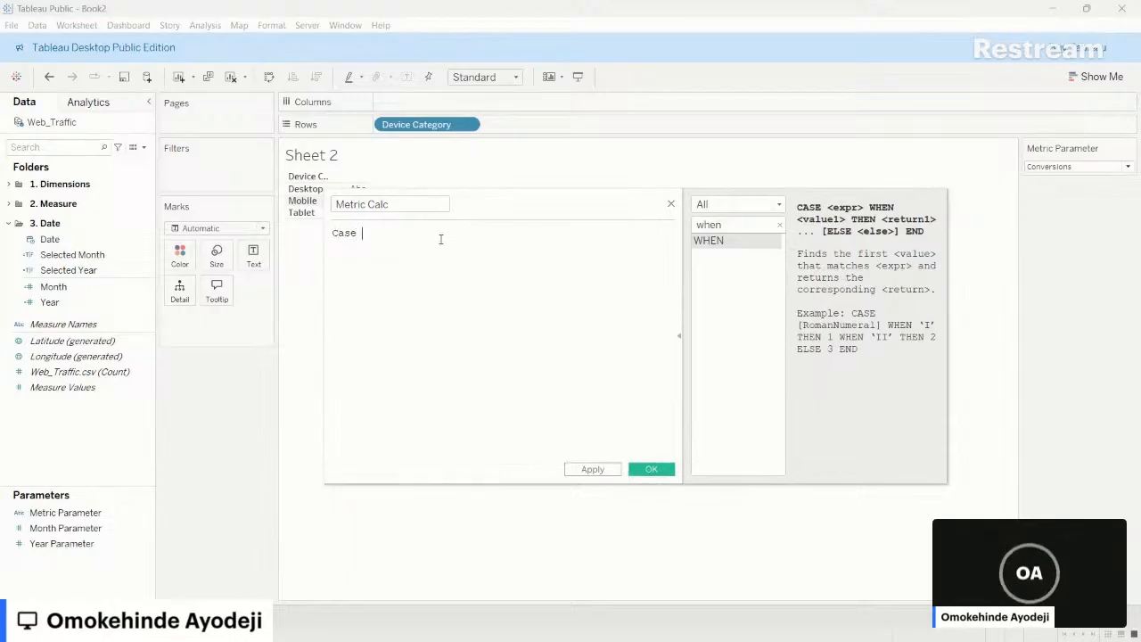
{"action": "key", "text": "BackSpace"}
{"action": "key", "text": "BackSpace"}
{"action": "key", "text": "BackSpace"}
{"action": "key", "text": "Return"}
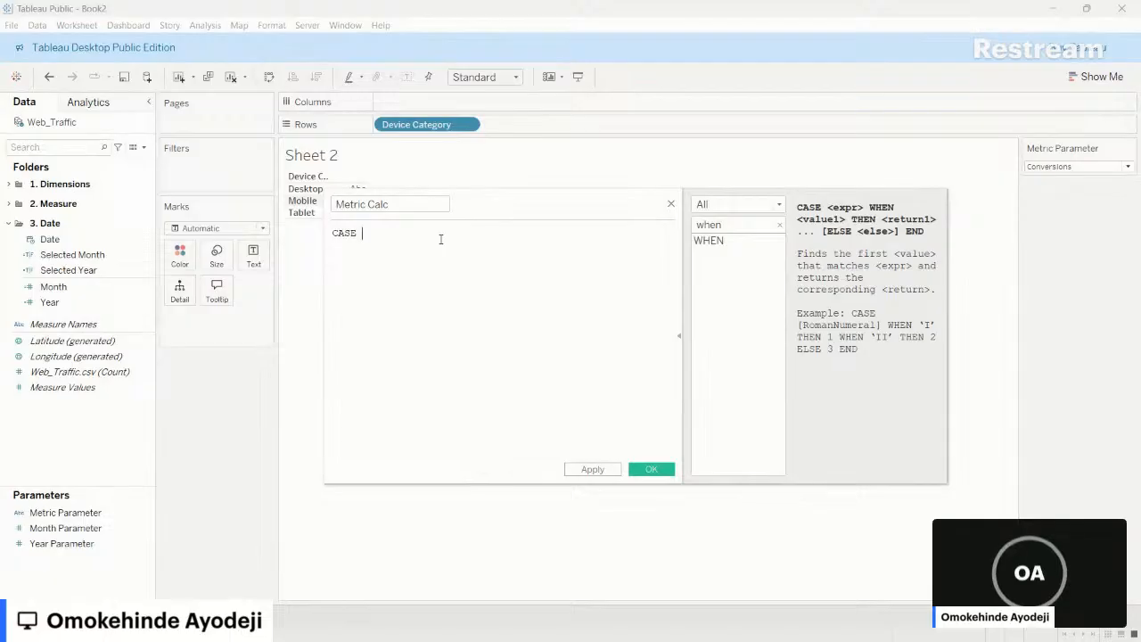
{"action": "left_click_drag", "start_coordinate": [65, 512], "coordinate": [426, 288]}
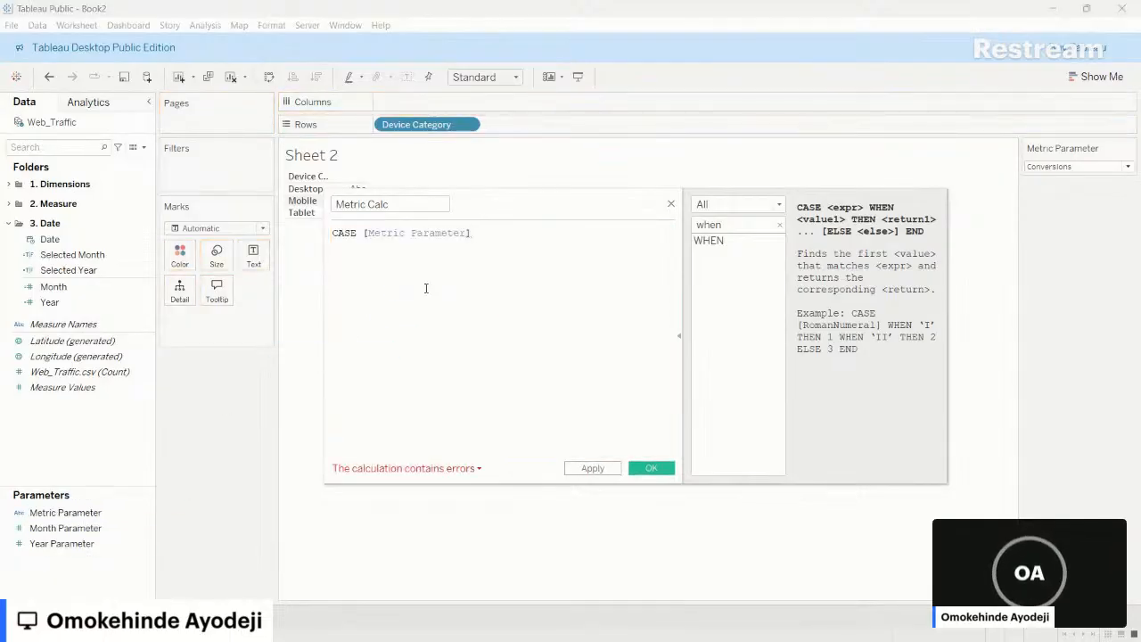
{"action": "key", "text": "Return"}
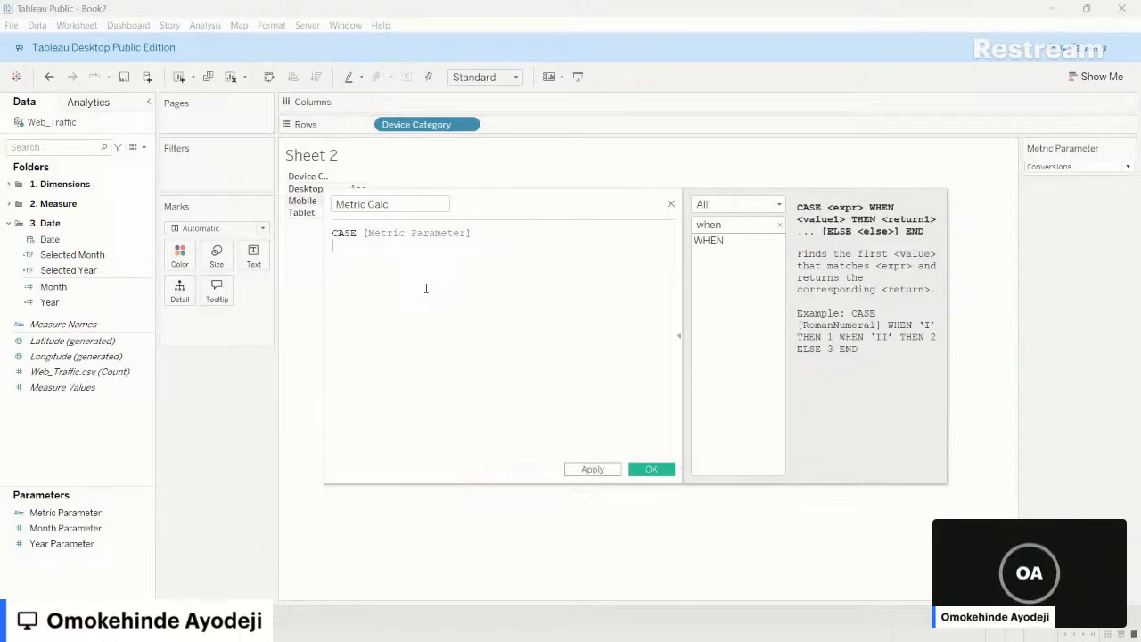
{"action": "type", "text": "whe"}
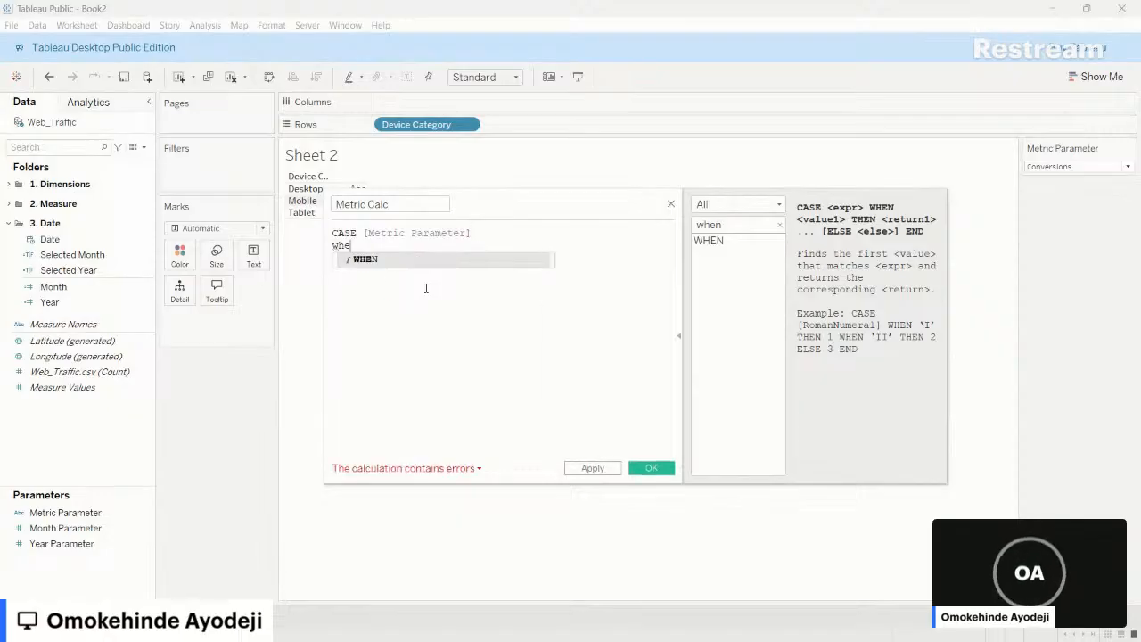
{"action": "left_click", "coordinate": [404, 259]}
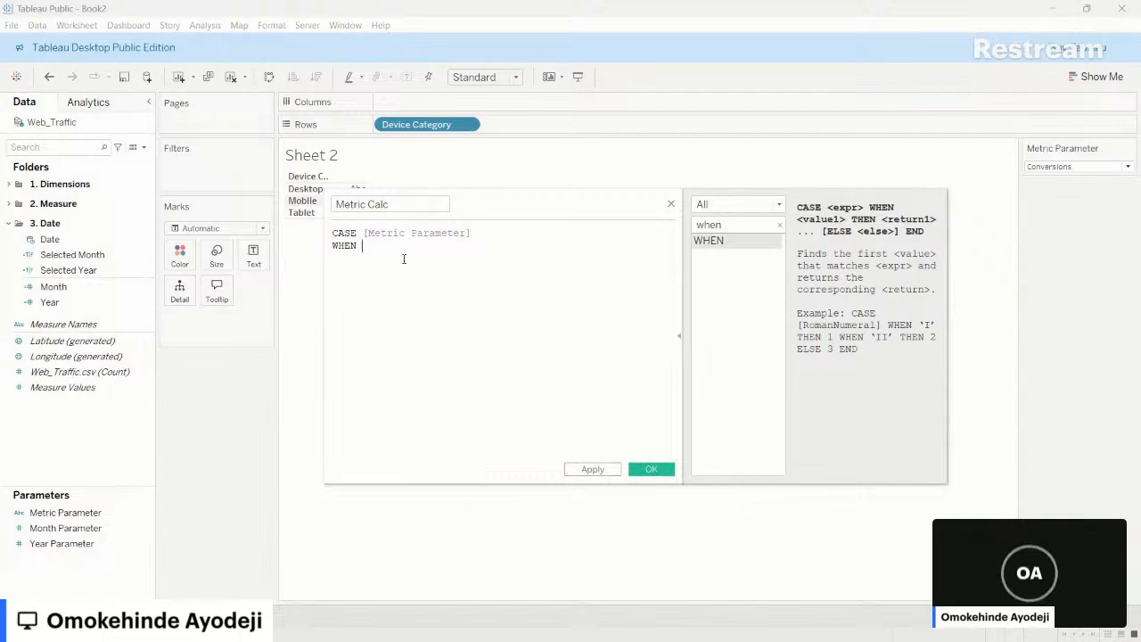
- Check the metric list in the Excel file Web_Traffic.csv and paste it after WHEN, from Average Session Duration through Unique Page Views
{"action": "key", "text": "alt+Tab"}
{"action": "key", "text": "alt+Tab"}
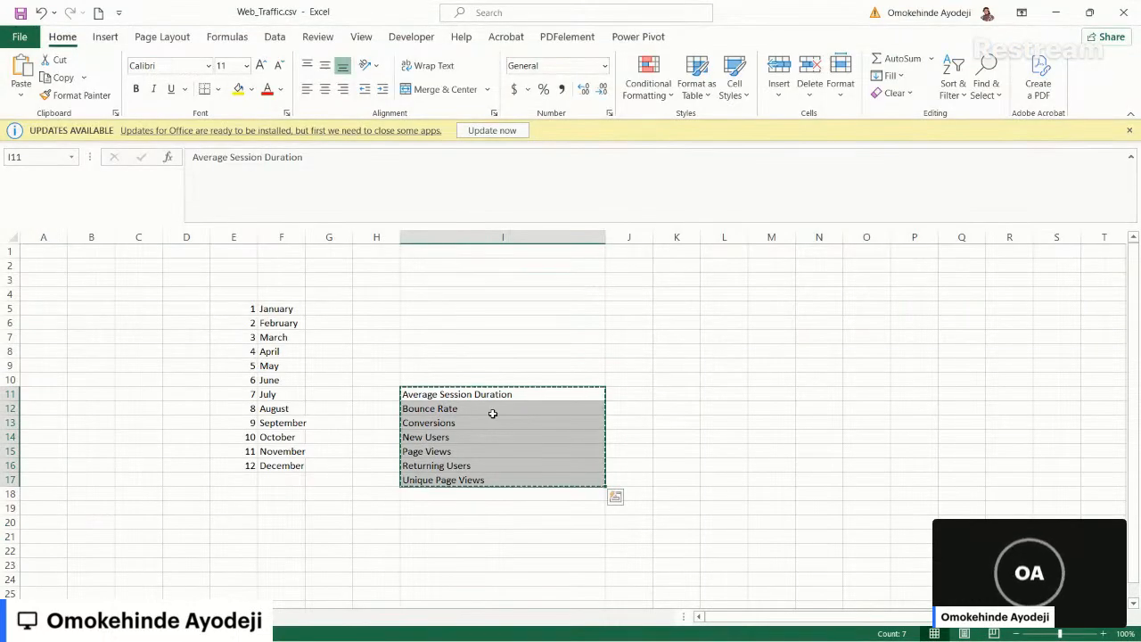
{"action": "key", "text": "alt+Tab"}
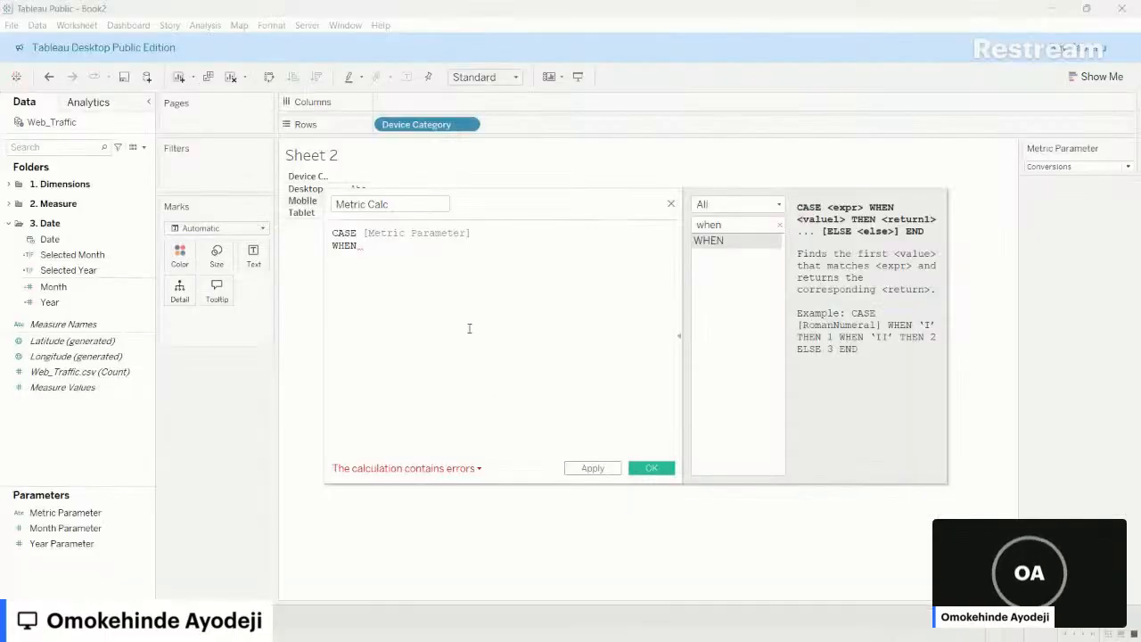
{"action": "type", "text": "Average Session Duration Bounce Rate Conversions New Users Page Views Returning Users Unique Page Views"}
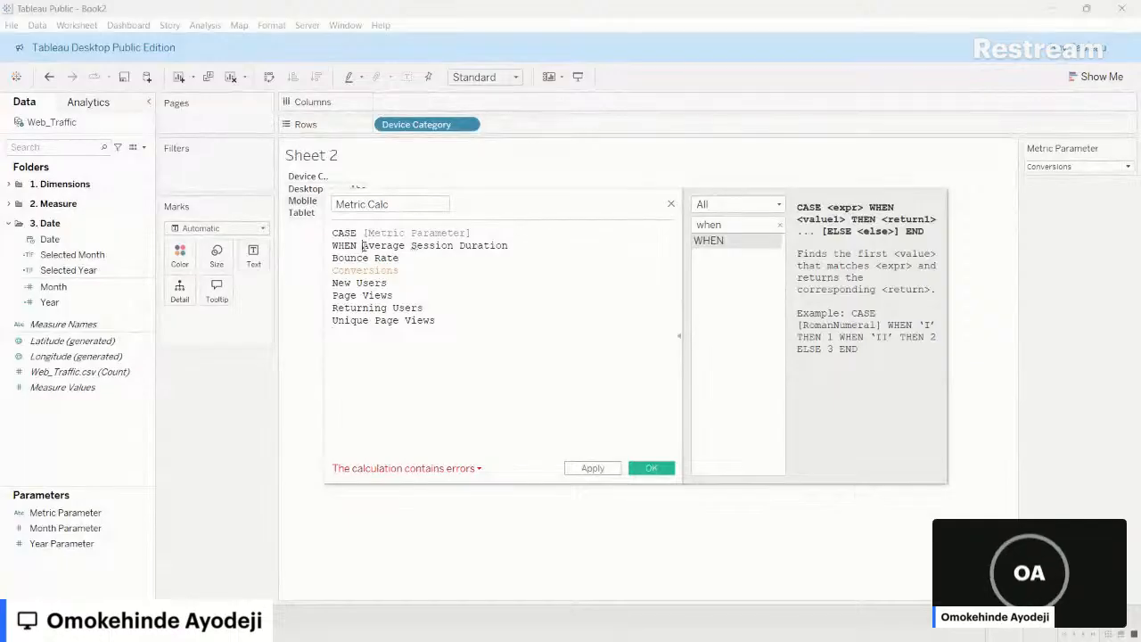
- Enclose Average Session Duration in double quotes in the WHEN clause and add THEN after it
{"action": "left_click", "coordinate": [362, 245]}
{"action": "type", "text": "@"}
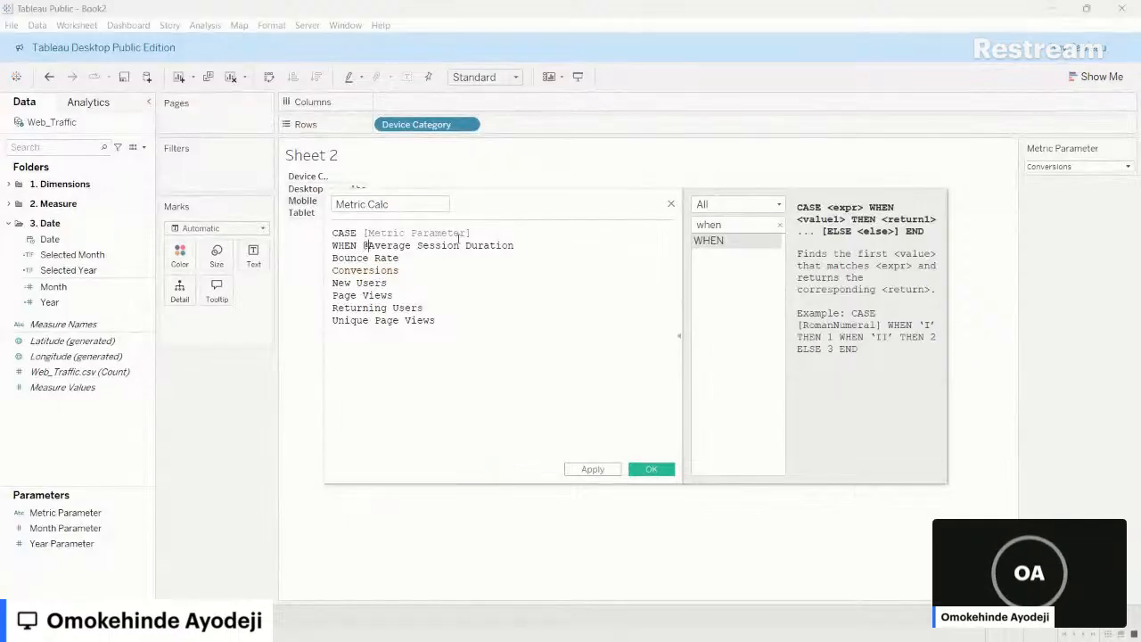
{"action": "type", "text": "\""}
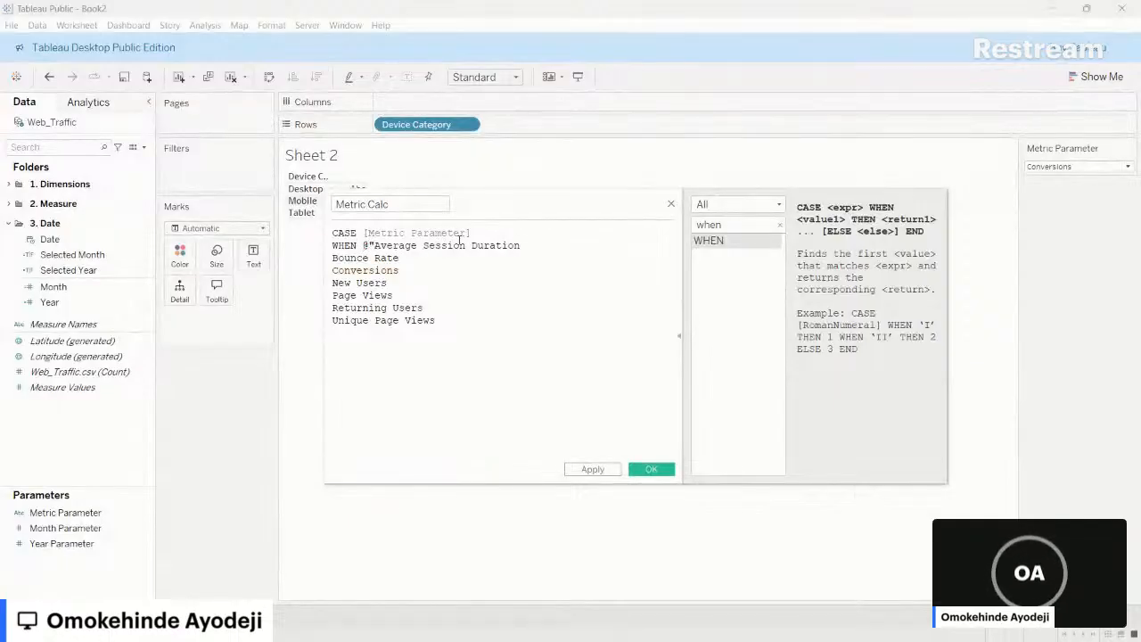
{"action": "key", "text": "BackSpace"}
{"action": "key", "text": "BackSpace"}
{"action": "type", "text": "2"}
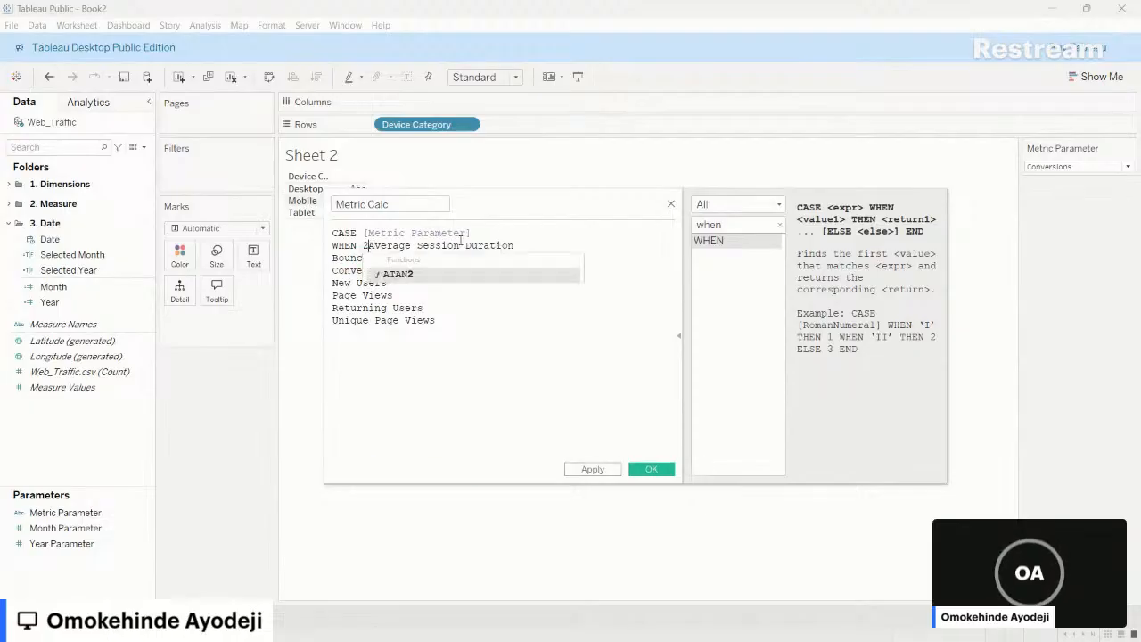
{"action": "key", "text": "BackSpace"}
{"action": "type", "text": "\""}
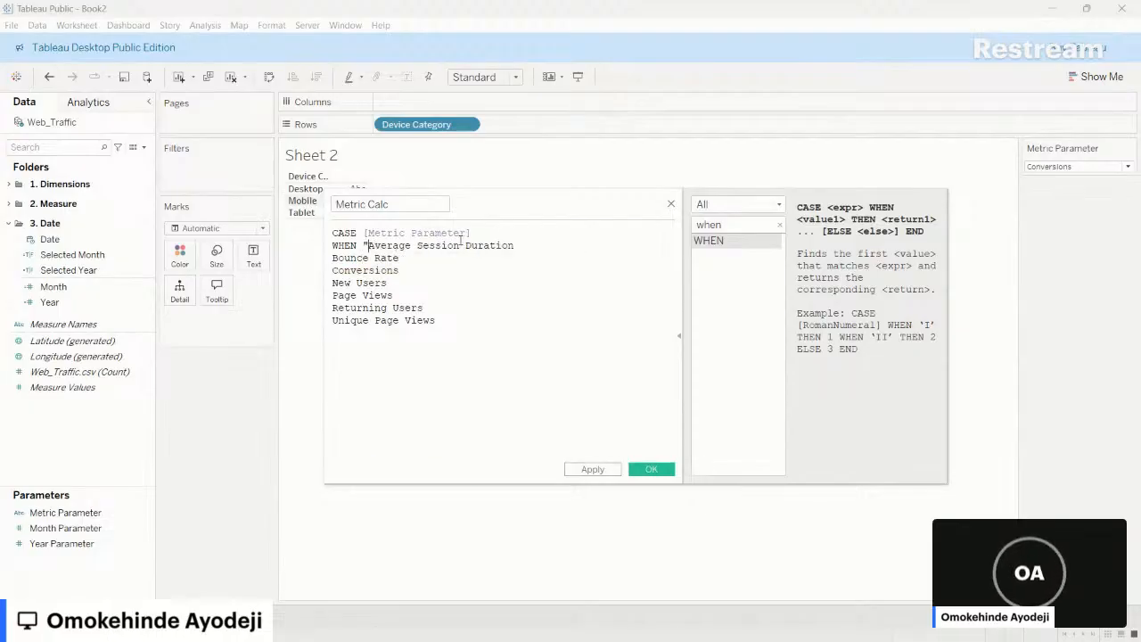
{"action": "left_click", "coordinate": [535, 250]}
{"action": "type", "text": "\" "}
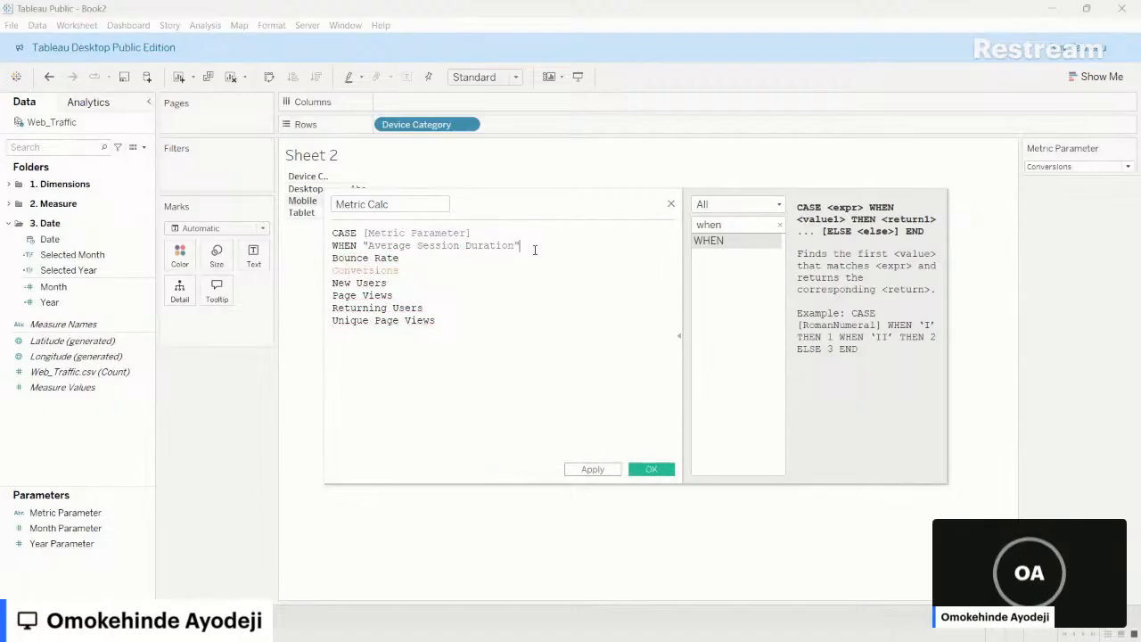
{"action": "type", "text": "the"}
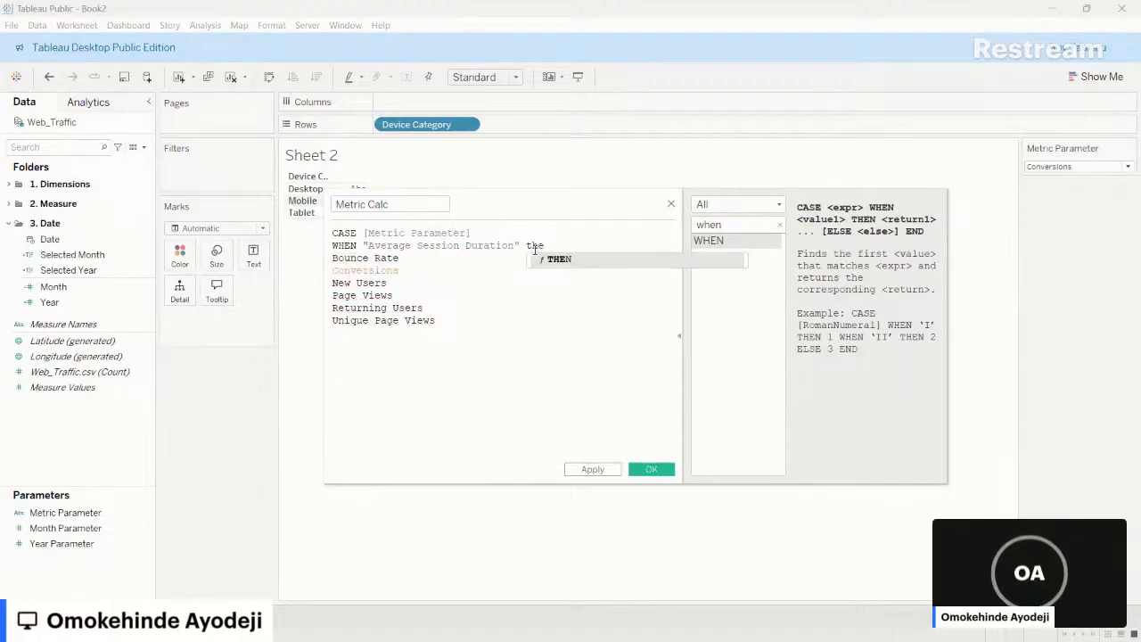
{"action": "key", "text": "Return"}
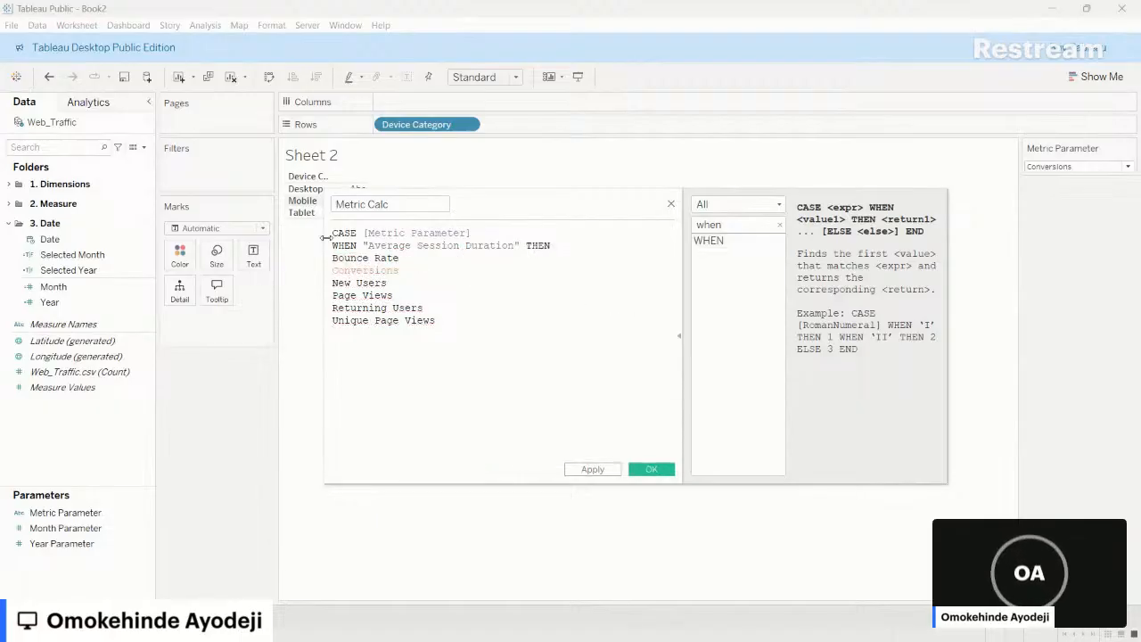
- Insert the Avg Session Duration measure as the result of the first THEN and widen the calculation editor
{"action": "left_click", "coordinate": [13, 224]}
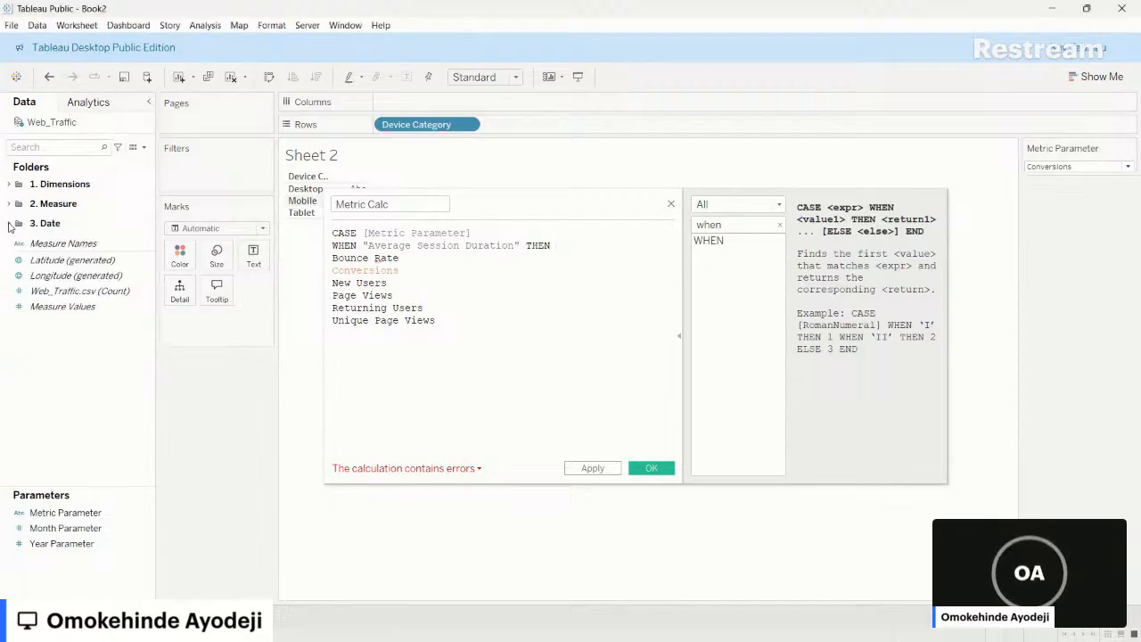
{"action": "left_click", "coordinate": [10, 204]}
{"action": "left_click", "coordinate": [59, 231]}
{"action": "left_click_drag", "start_coordinate": [59, 230], "coordinate": [599, 256]}
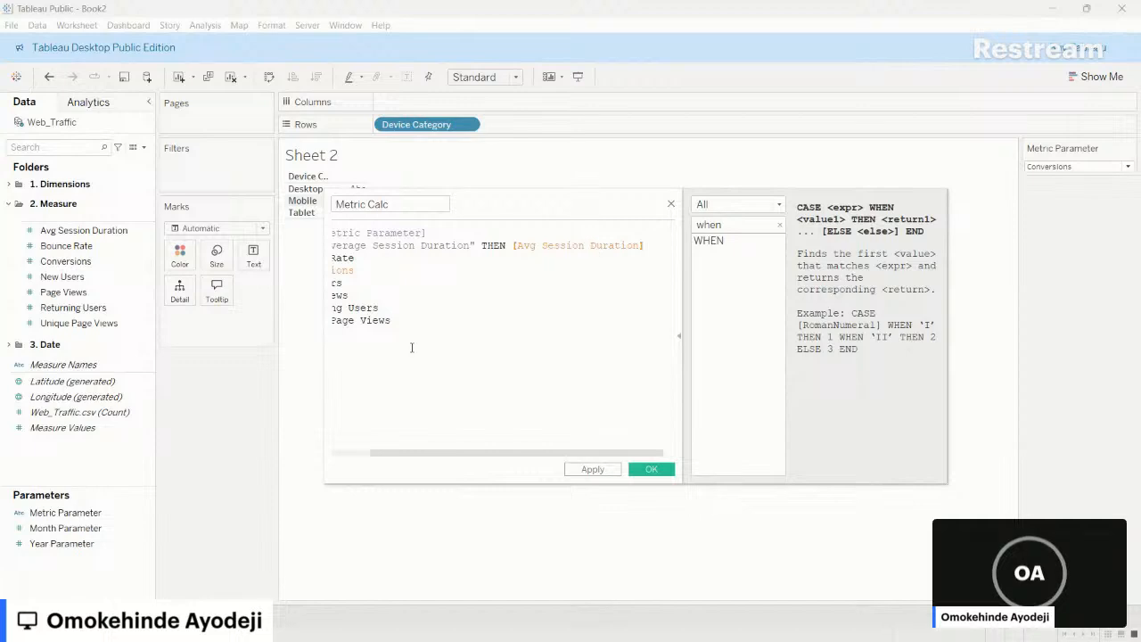
{"action": "left_click_drag", "start_coordinate": [322, 362], "coordinate": [123, 277]}
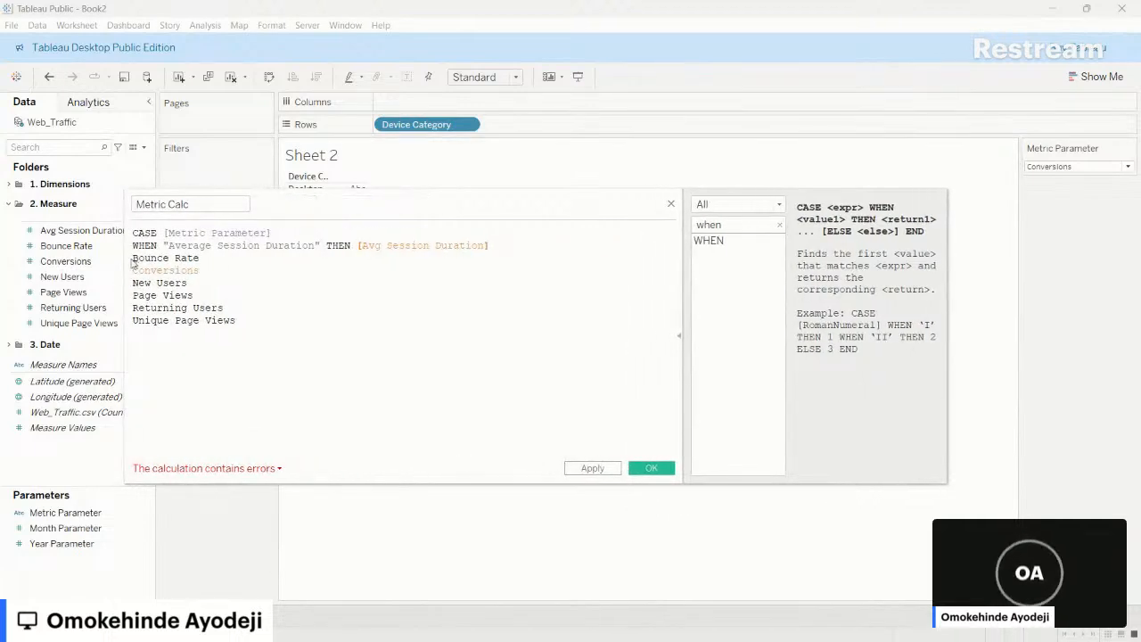
- Add WHEN in front of Bounce Rate, keeping the clause on its own line of the formula
{"action": "left_click", "coordinate": [204, 258]}
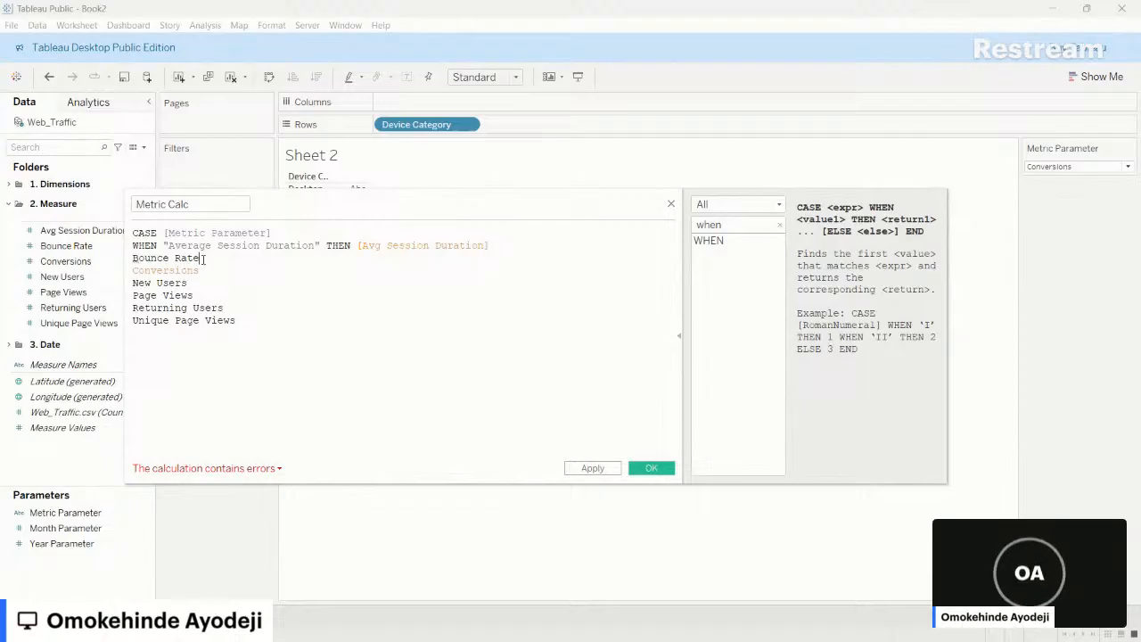
{"action": "left_click", "coordinate": [132, 258]}
{"action": "type", "text": "q"}
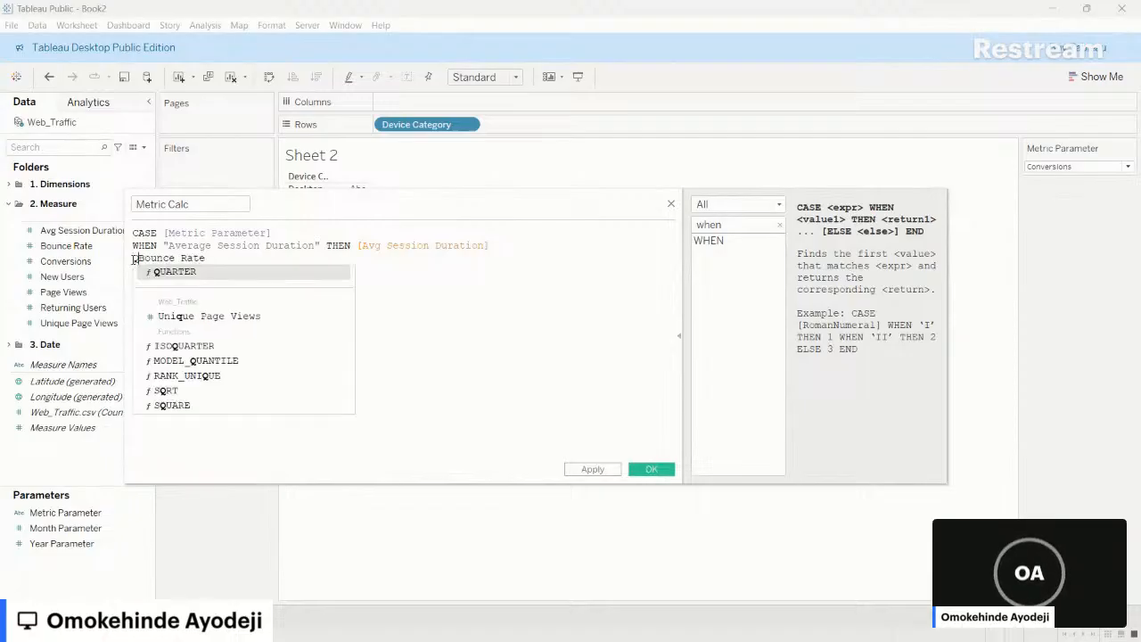
{"action": "key", "text": "BackSpace"}
{"action": "type", "text": "WHE"}
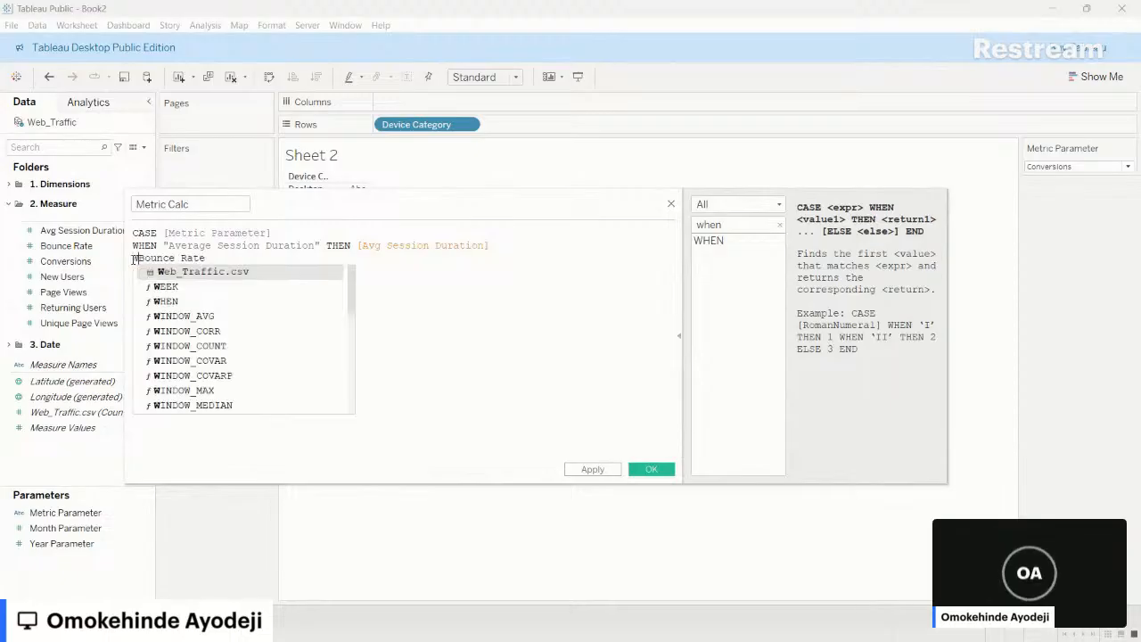
{"action": "type", "text": "N"}
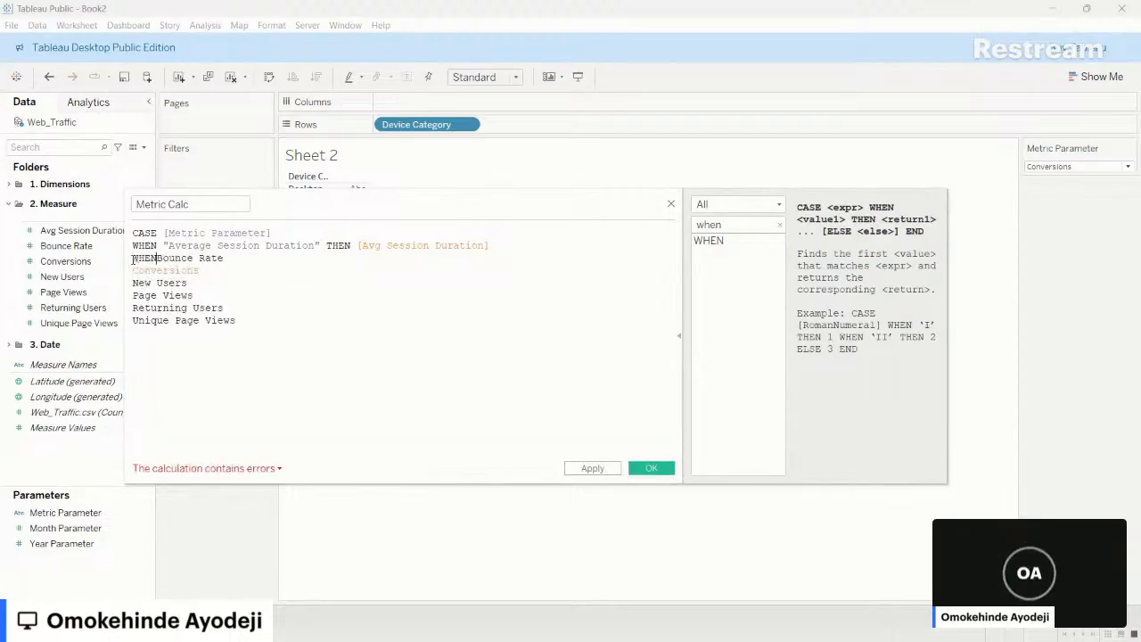
{"action": "type", "text": " 2"}
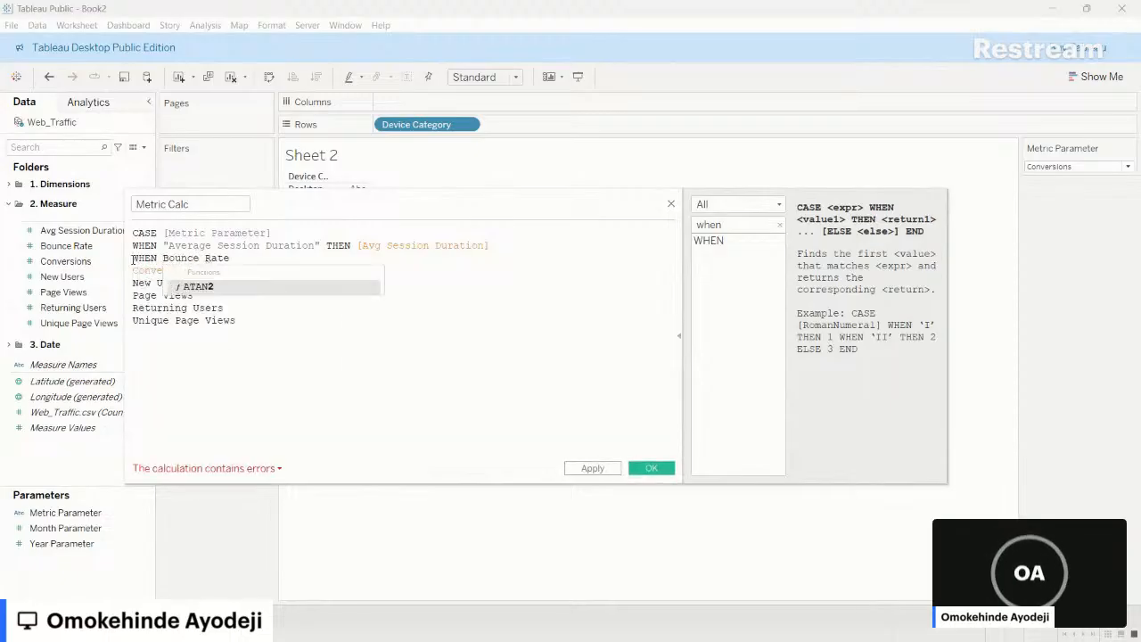
{"action": "left_click", "coordinate": [133, 258]}
{"action": "key", "text": "BackSpace"}
{"action": "type", "text": "\"WHEN 2Bounce Rate"}
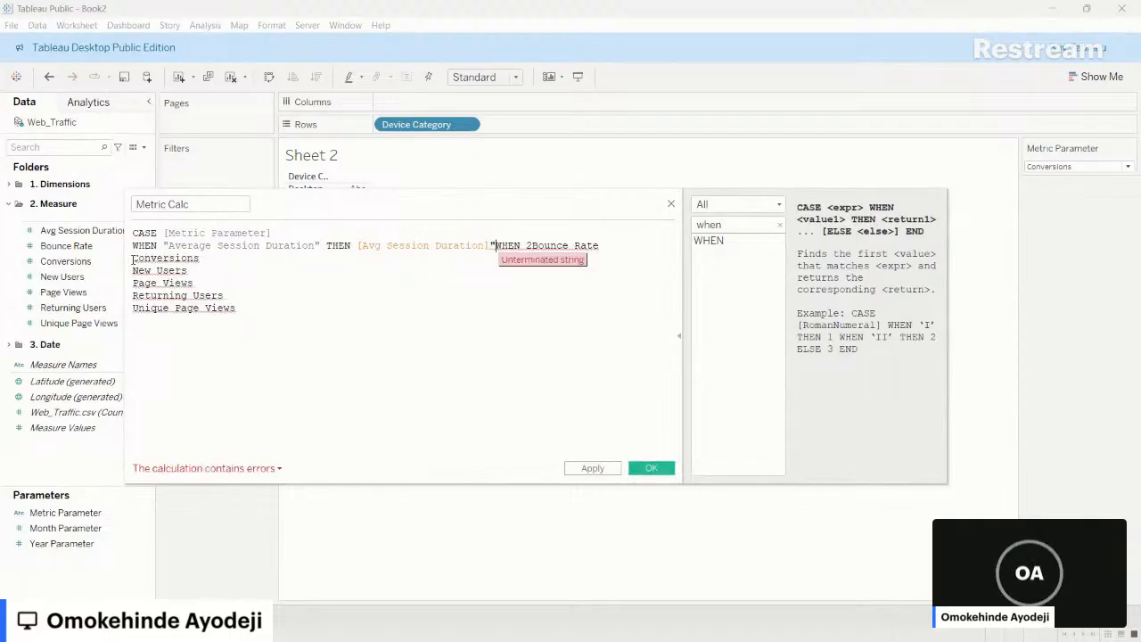
{"action": "key", "text": "BackSpace"}
{"action": "key", "text": "Return"}
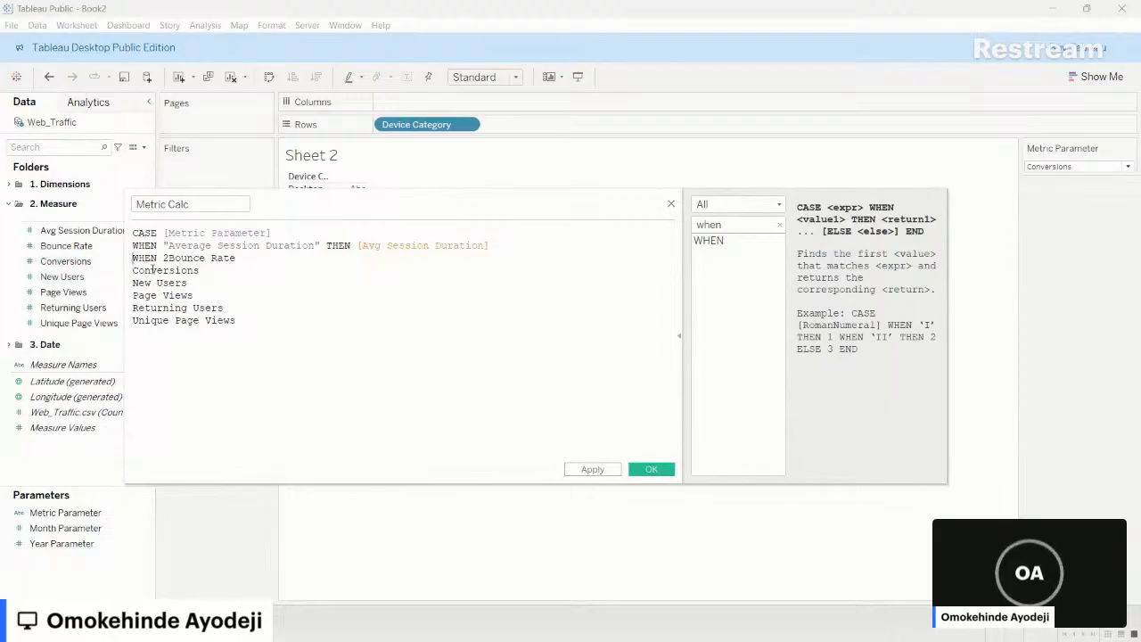
{"action": "left_click", "coordinate": [166, 258]}
{"action": "key", "text": "BackSpace"}
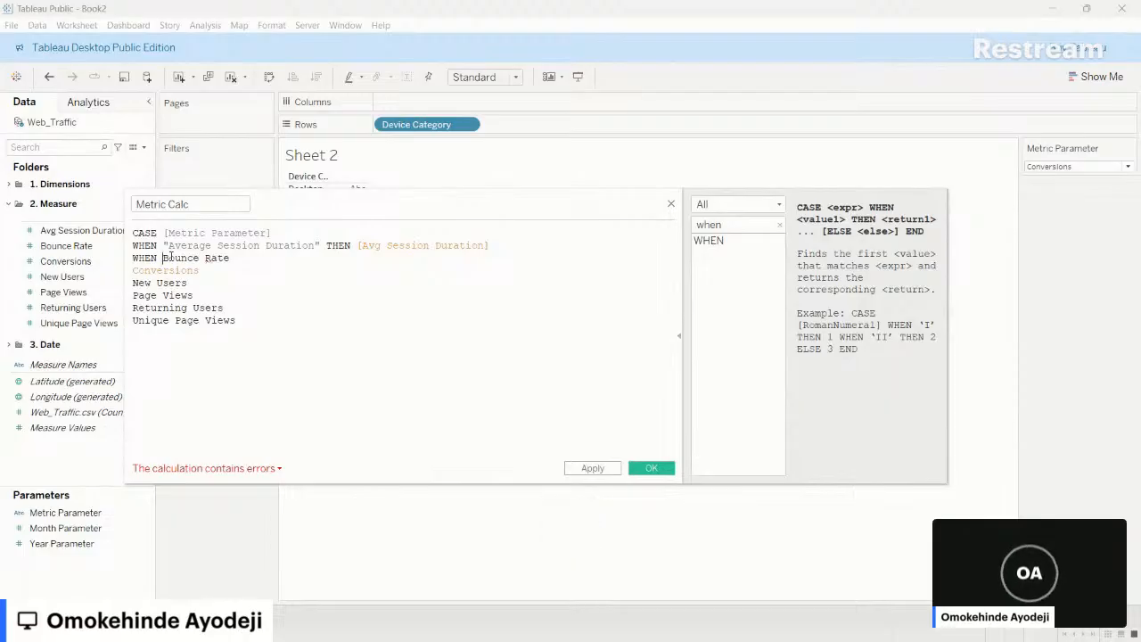
- Enclose Bounce Rate in double quotes and complete its clause with THEN [Bounce Rate]
{"action": "type", "text": "\""}
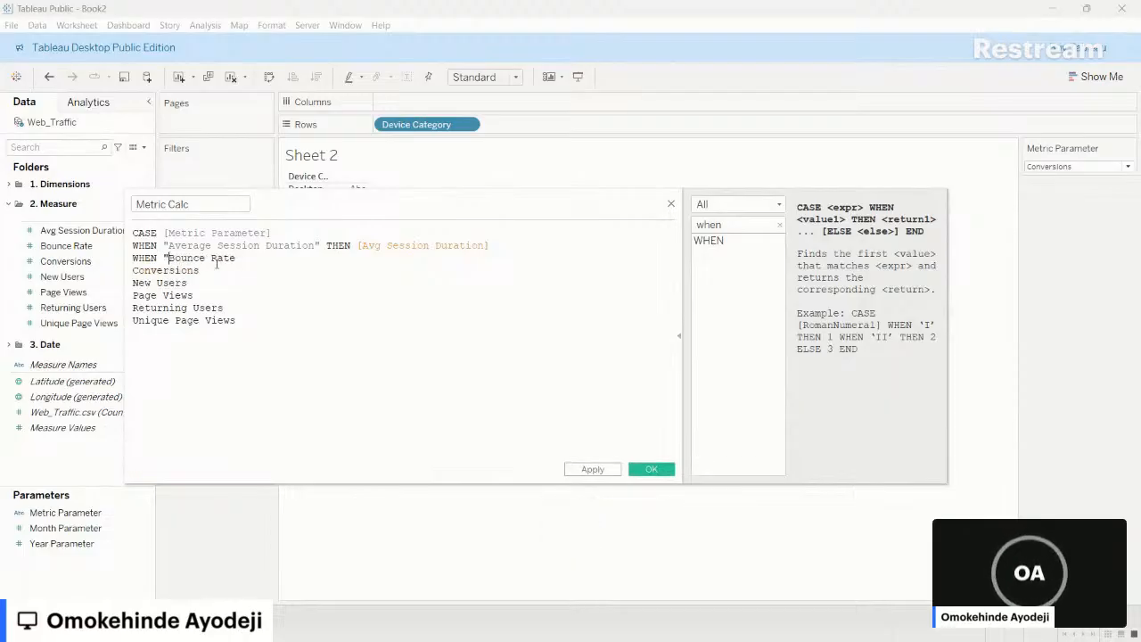
{"action": "left_click", "coordinate": [250, 262]}
{"action": "type", "text": "\""}
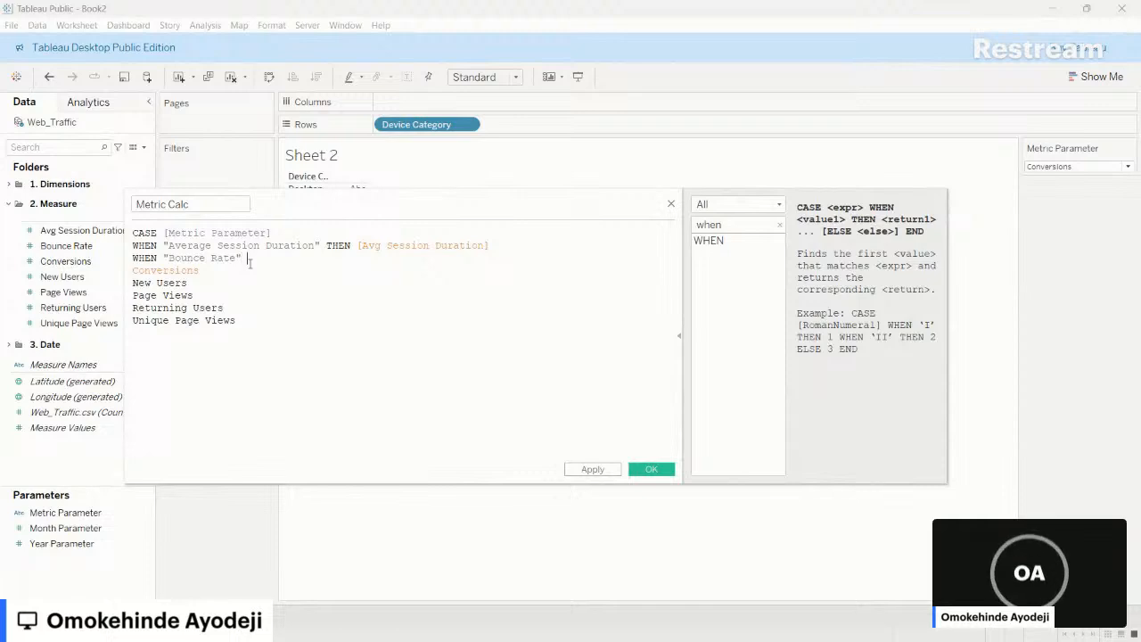
{"action": "type", "text": " THEN"}
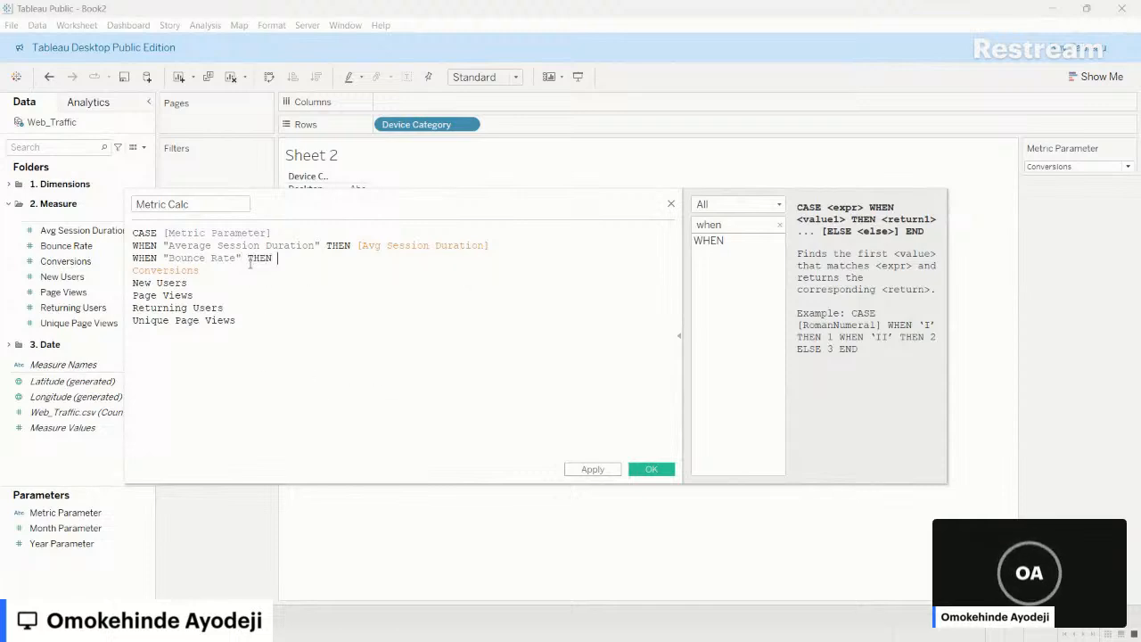
{"action": "left_click_drag", "start_coordinate": [66, 246], "coordinate": [344, 273]}
- Add WHEN in front of Conversions in the formula
{"action": "left_click", "coordinate": [137, 271]}
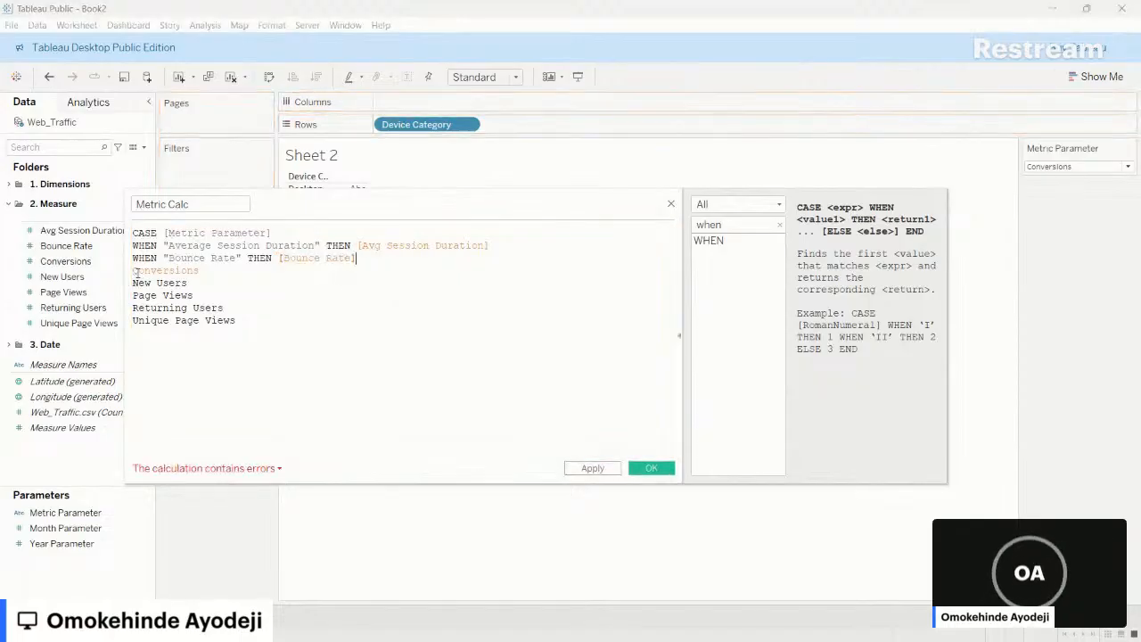
{"action": "type", "text": "W"}
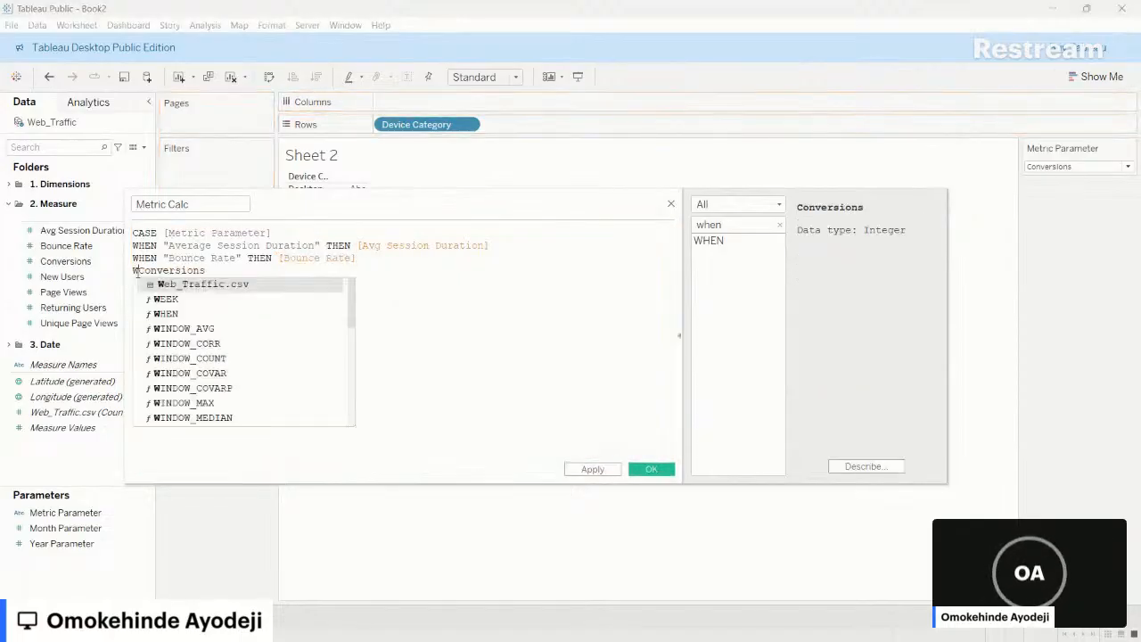
{"action": "type", "text": "HEN "}
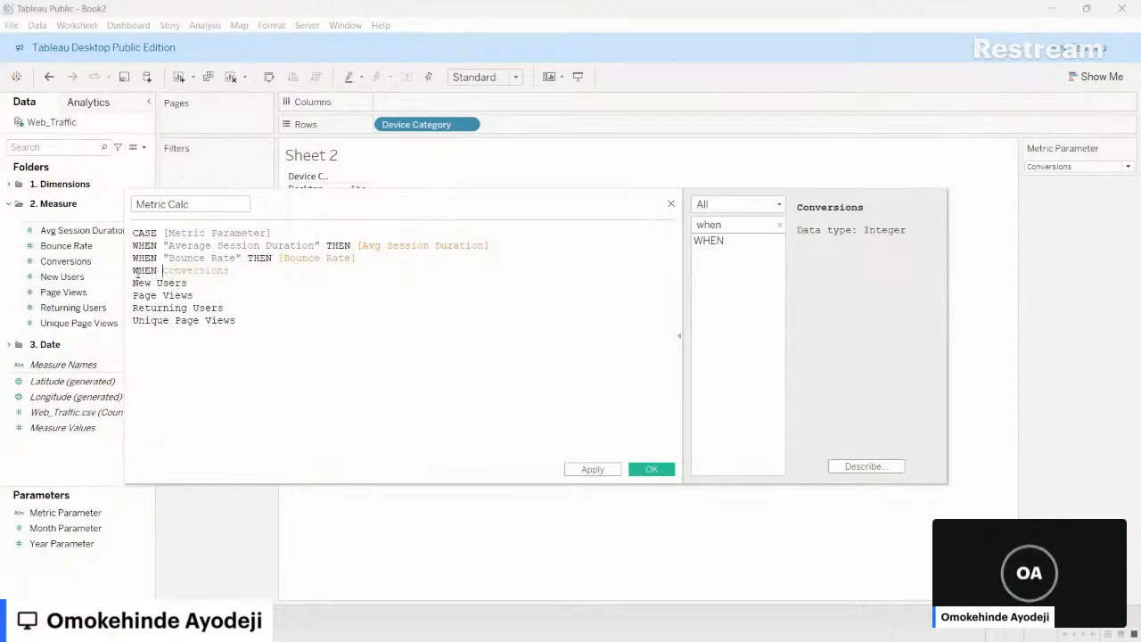
- Complete the Conversions branch of the CASE formula as WHEN "Conversions" THEN [Conversions]
{"action": "type", "text": "\"Conversions"}
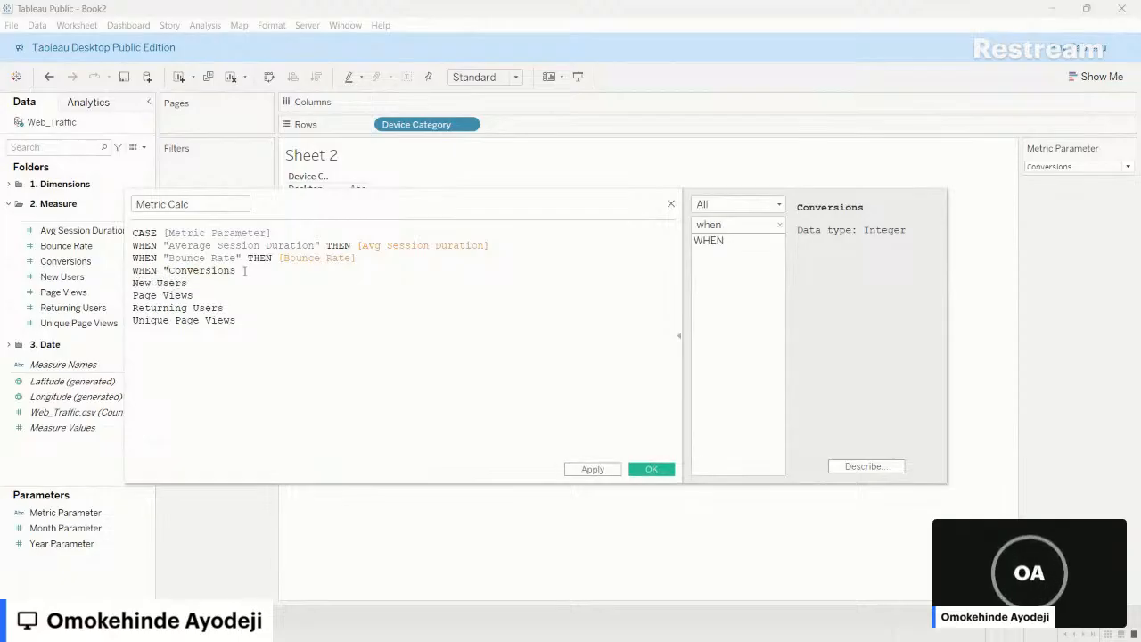
{"action": "type", "text": "\""}
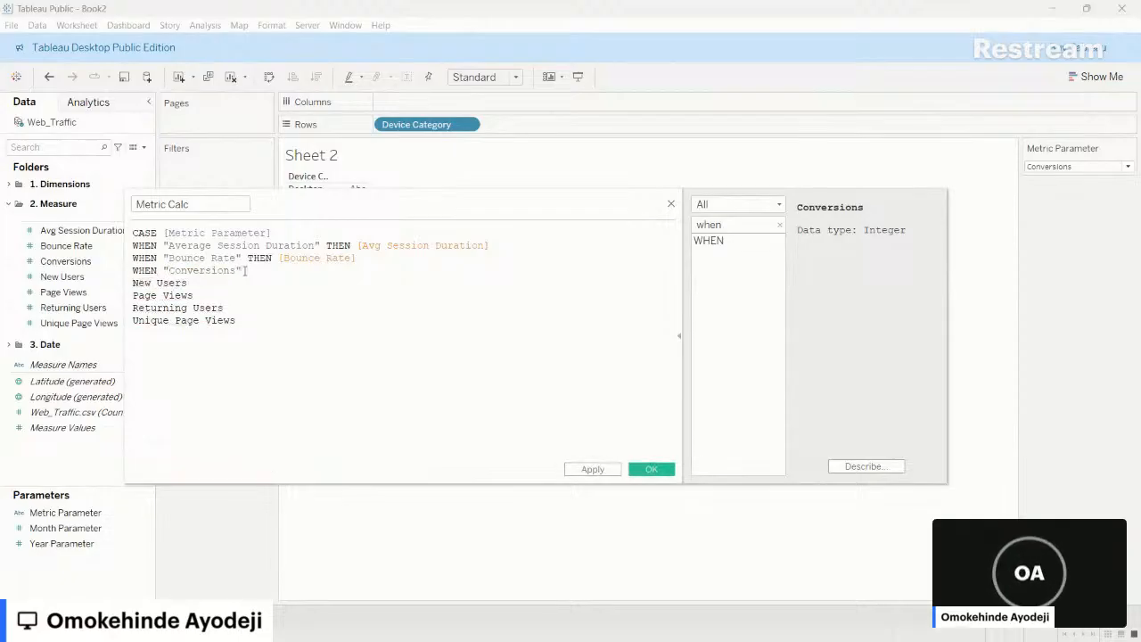
{"action": "type", "text": " THEN"}
{"action": "type", "text": " CON"}
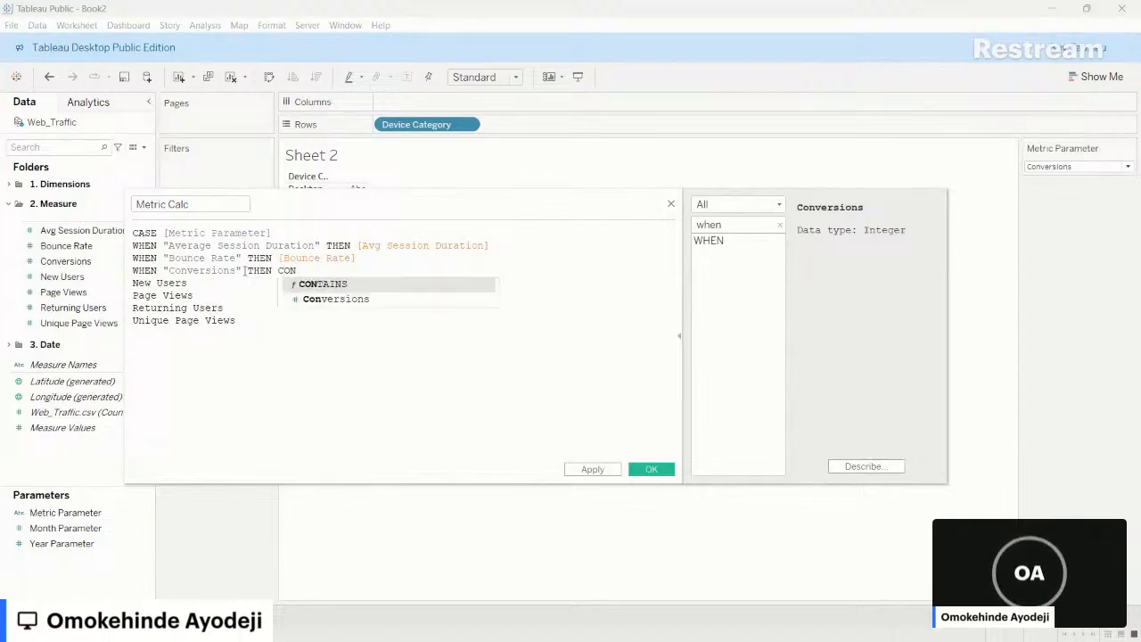
{"action": "key", "text": "Down"}
{"action": "key", "text": "Return"}
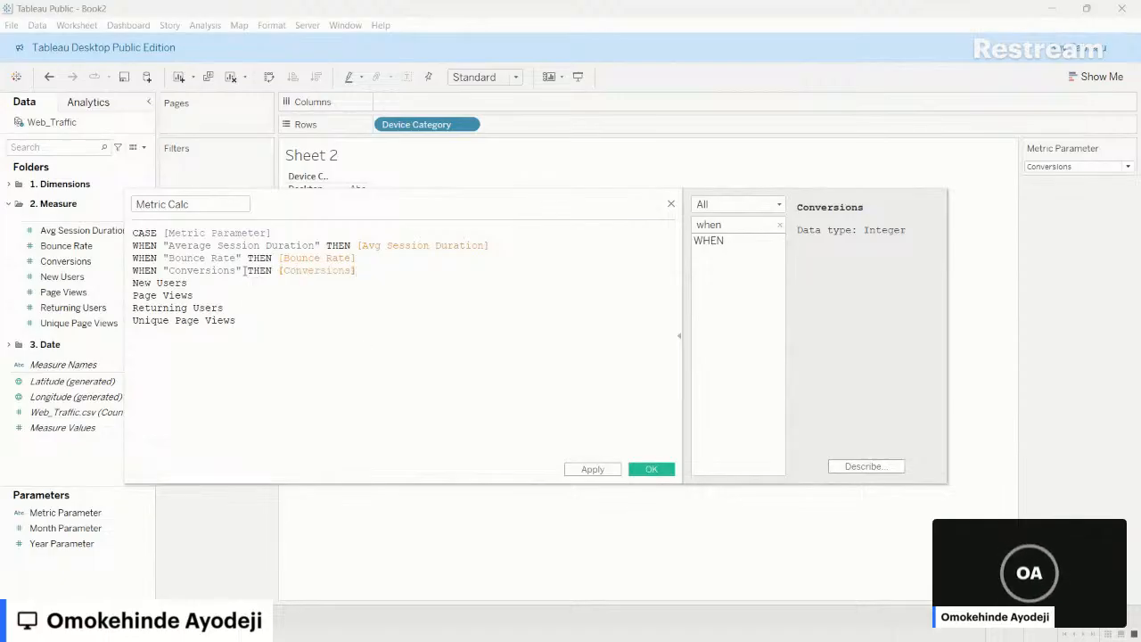
- Turn the New Users line of the formula into the branch WHEN "New Users" THEN [New Users]
{"action": "left_click", "coordinate": [133, 282]}
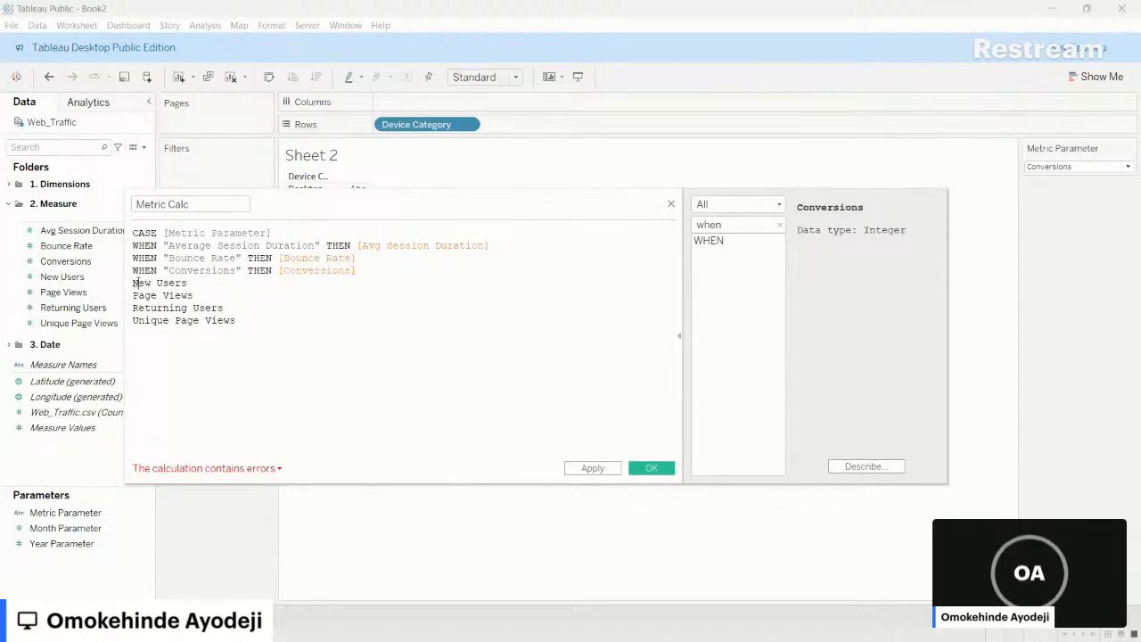
{"action": "type", "text": "WHEN"}
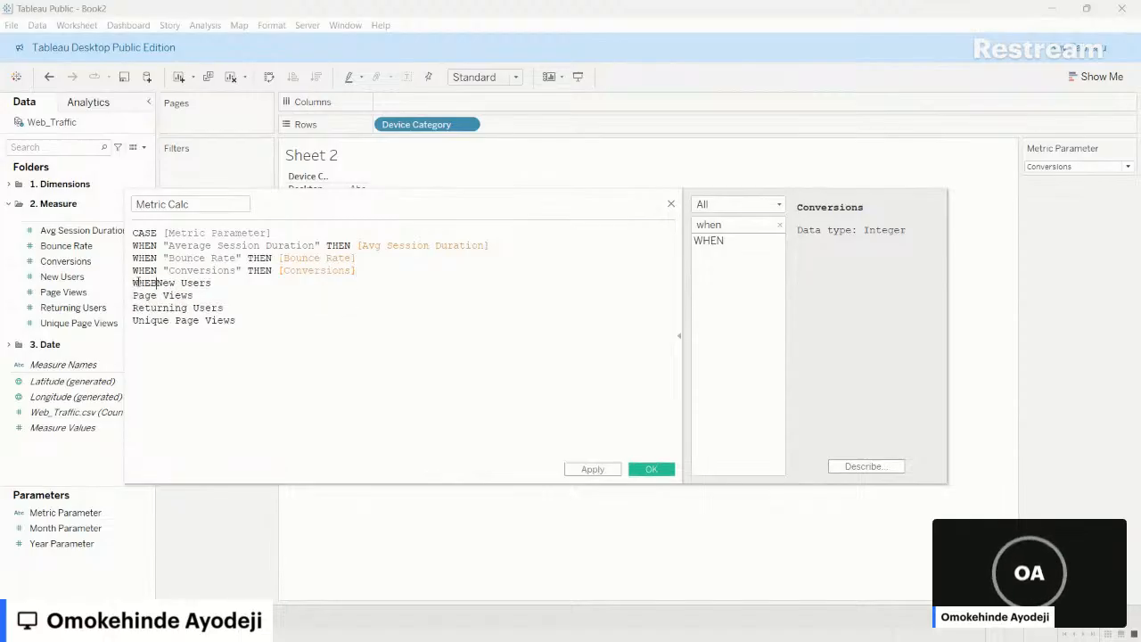
{"action": "key", "text": "BackSpace"}
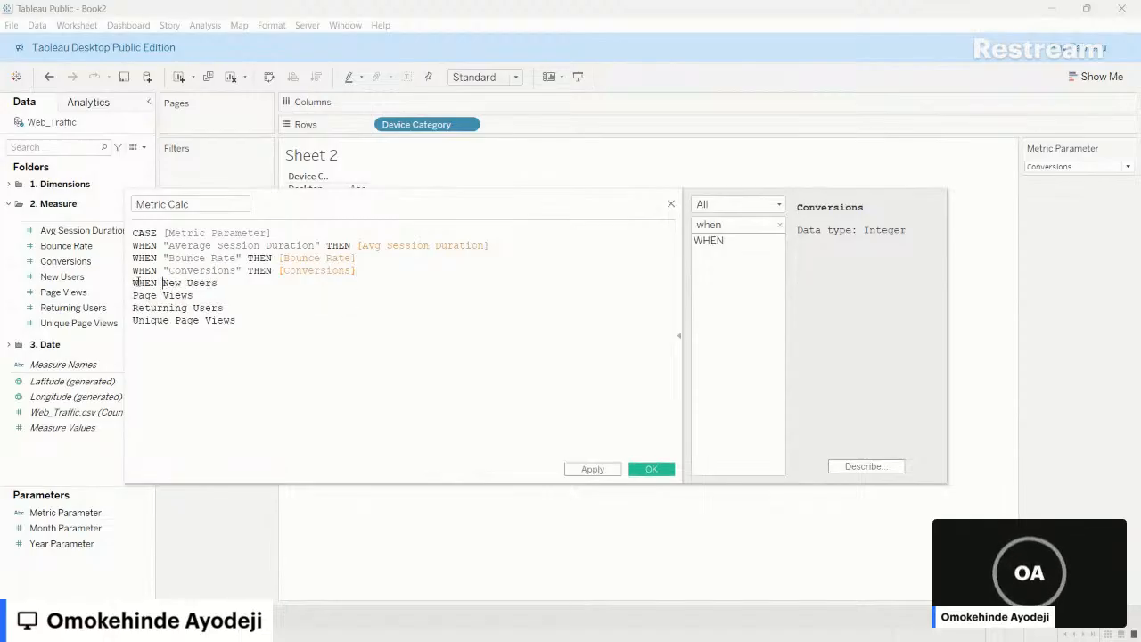
{"action": "type", "text": "\""}
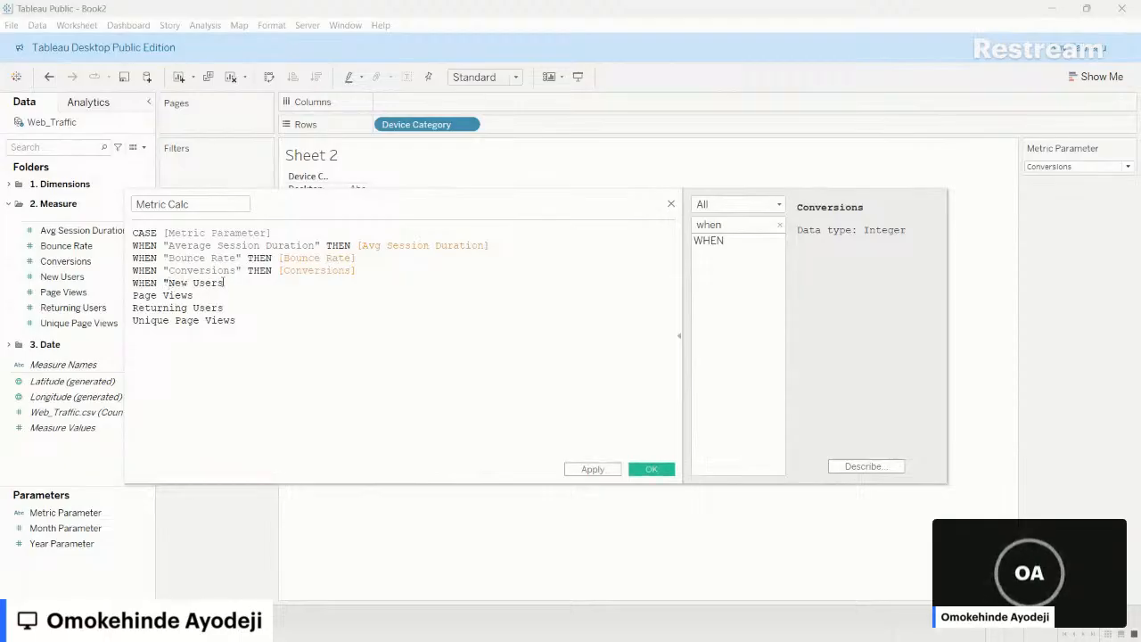
{"action": "left_click", "coordinate": [236, 284]}
{"action": "type", "text": "\""}
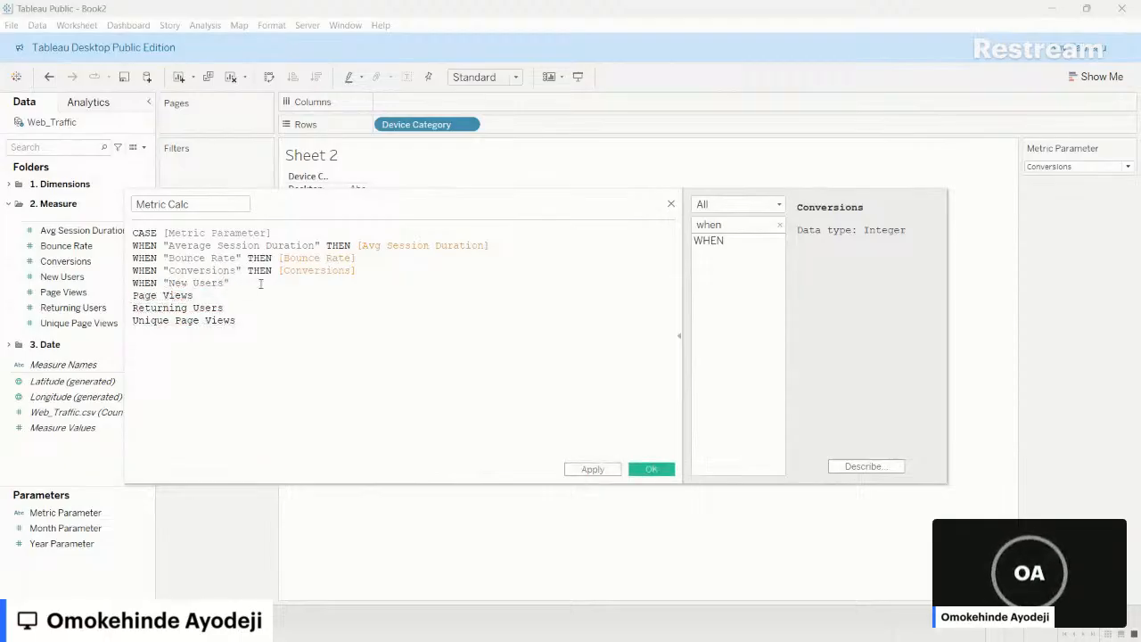
{"action": "type", "text": " THE"}
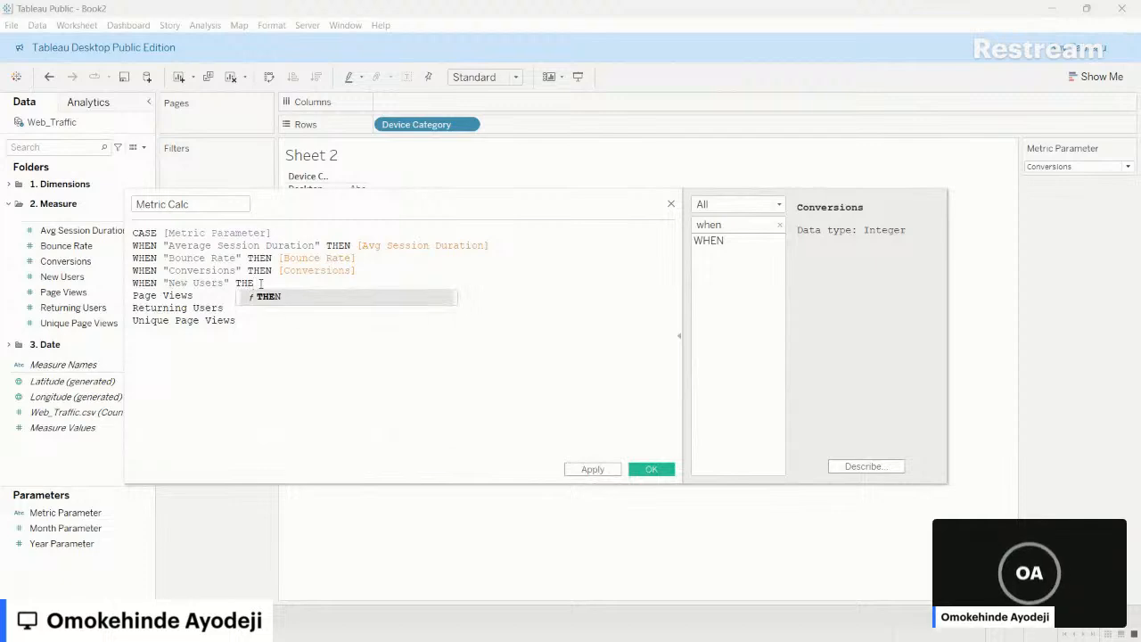
{"action": "left_click", "coordinate": [265, 296]}
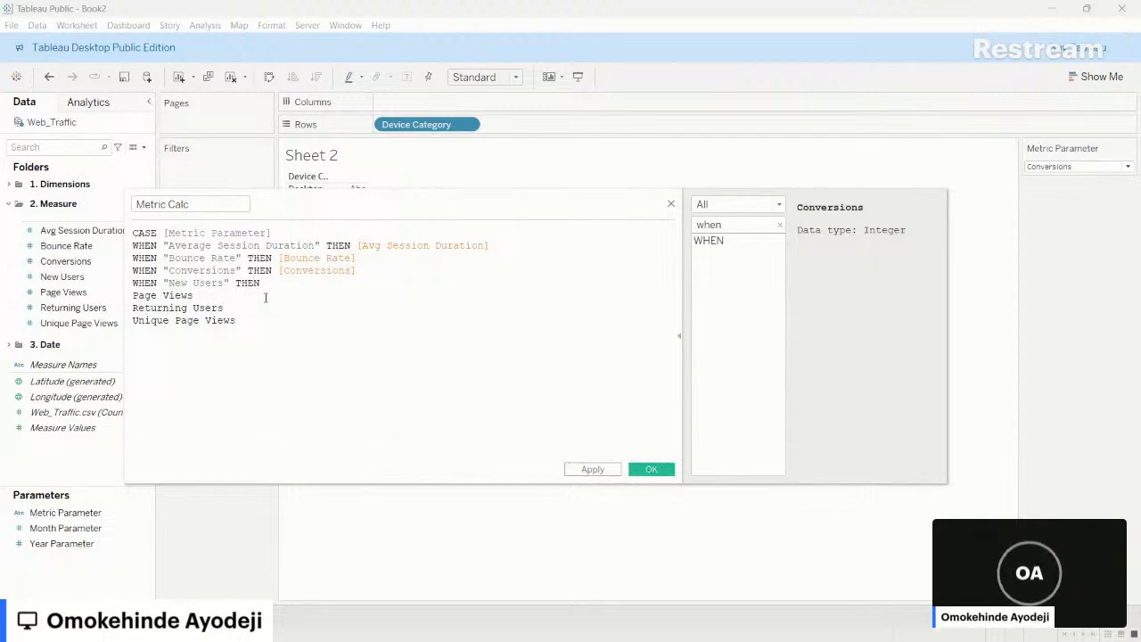
{"action": "type", "text": "[New"}
{"action": "key", "text": "Return"}
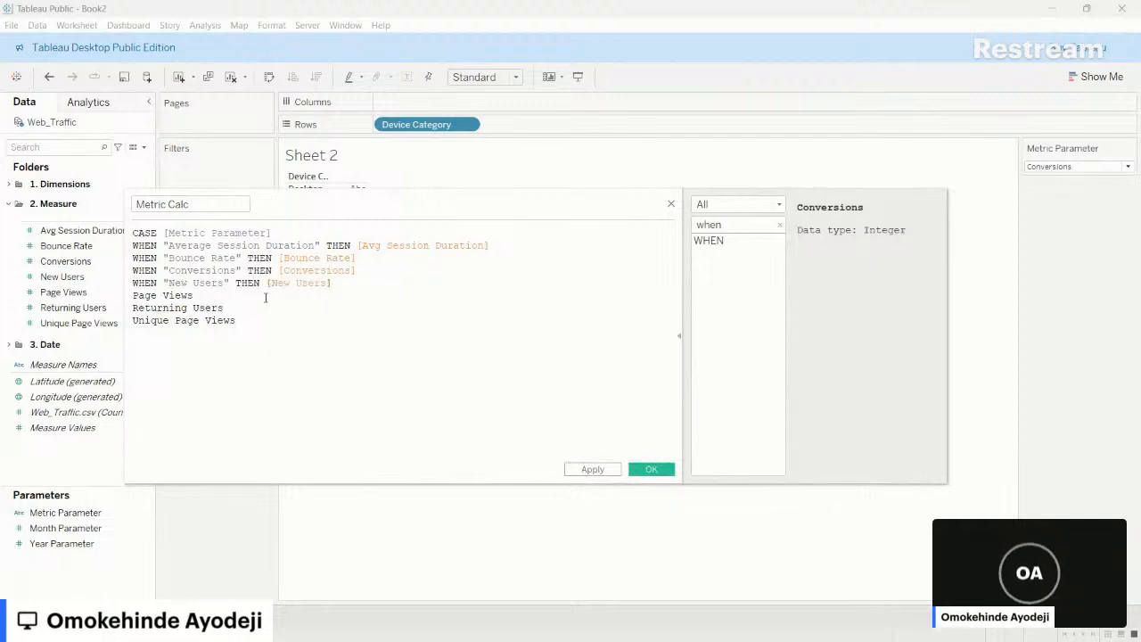
- Turn the Page Views line of the formula into the branch WHEN "Page Views" THEN [Page Views]
{"action": "left_click", "coordinate": [134, 295]}
{"action": "type", "text": "W"}
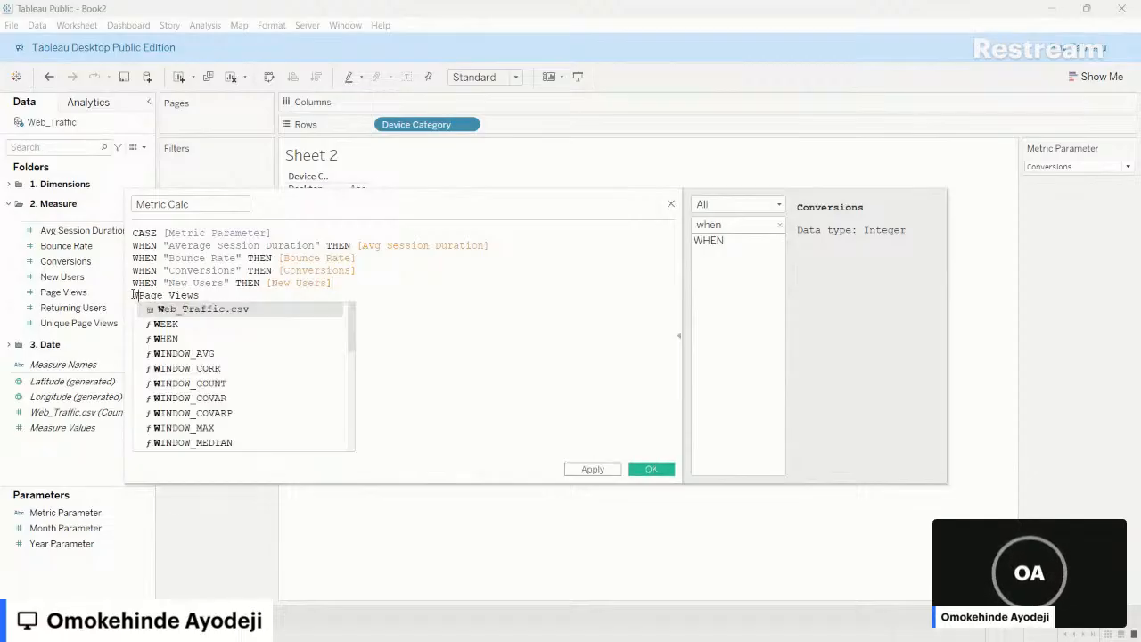
{"action": "type", "text": "HEN \""}
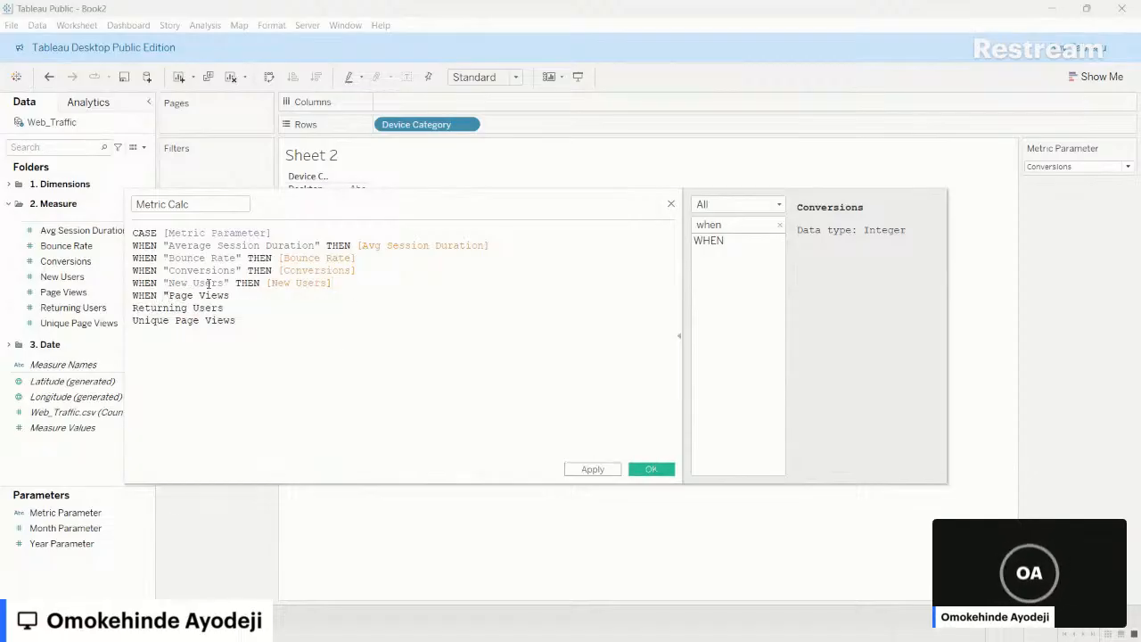
{"action": "left_click", "coordinate": [243, 295]}
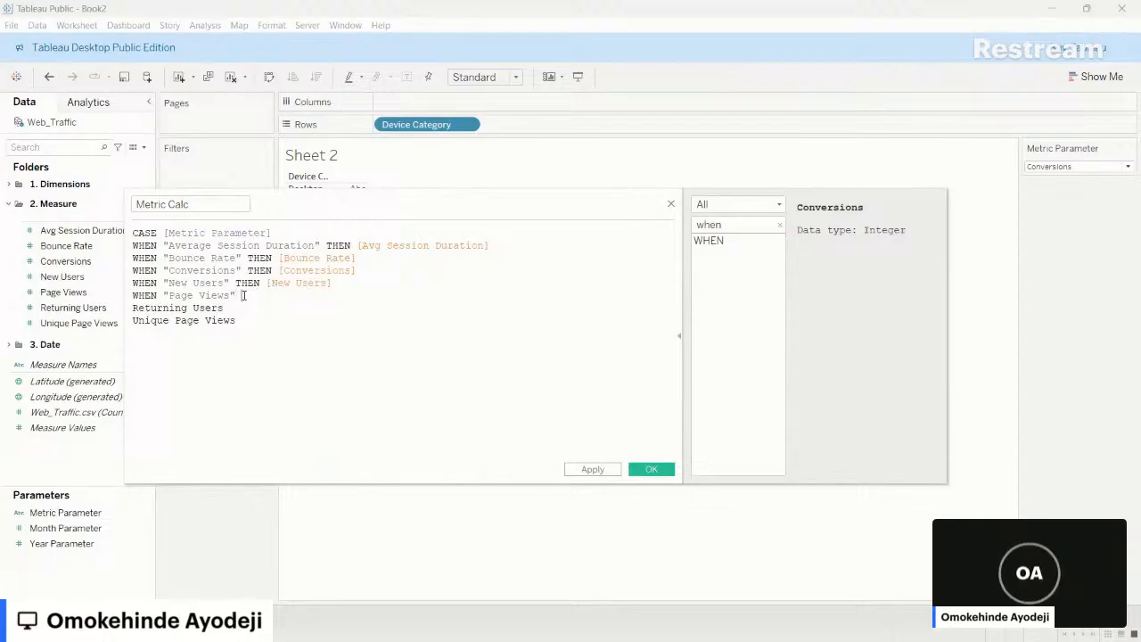
{"action": "type", "text": "THEN "}
{"action": "type", "text": "PAGE"}
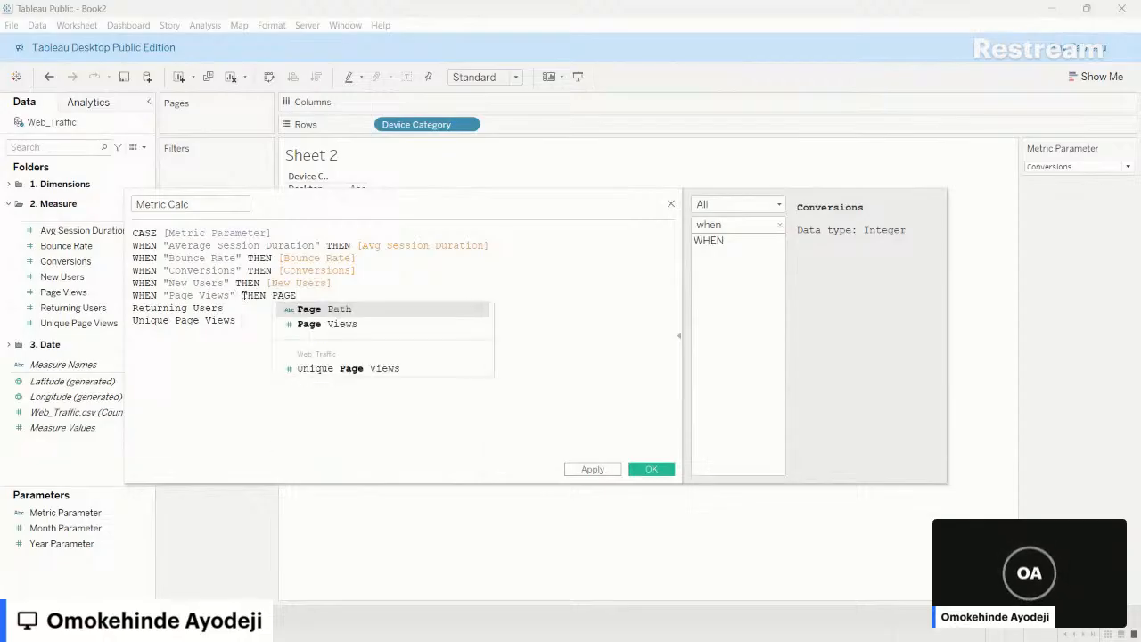
{"action": "key", "text": "Down"}
{"action": "key", "text": "Return"}
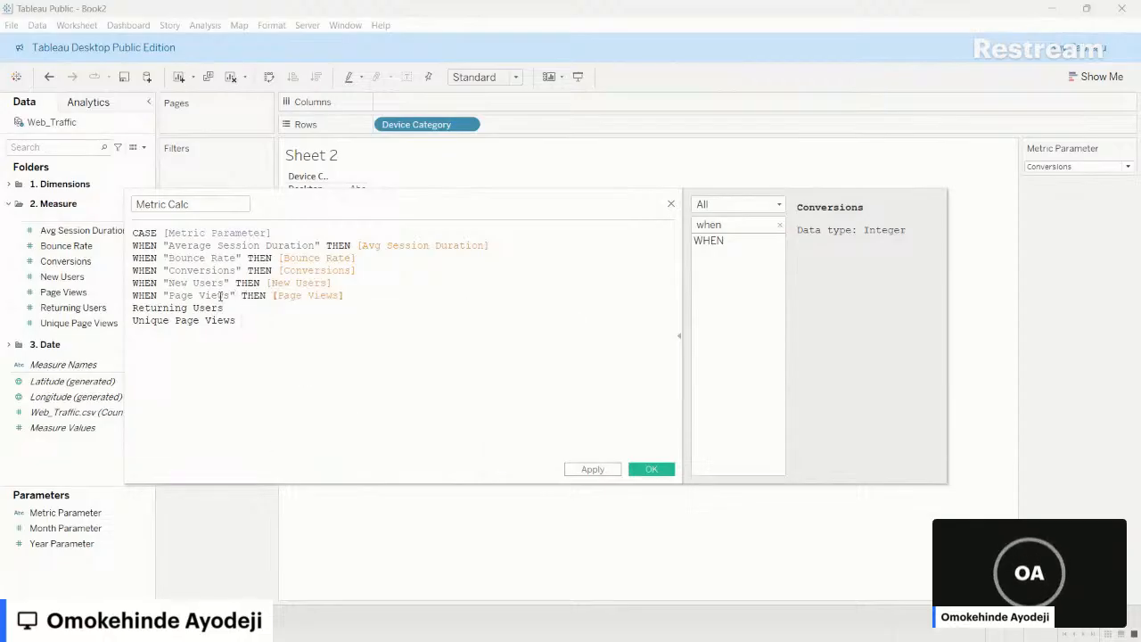
- Turn the Returning Users line of the formula into the condition WHEN "Returning Users" THEN
{"action": "left_click", "coordinate": [134, 308]}
{"action": "type", "text": "WHEN "}
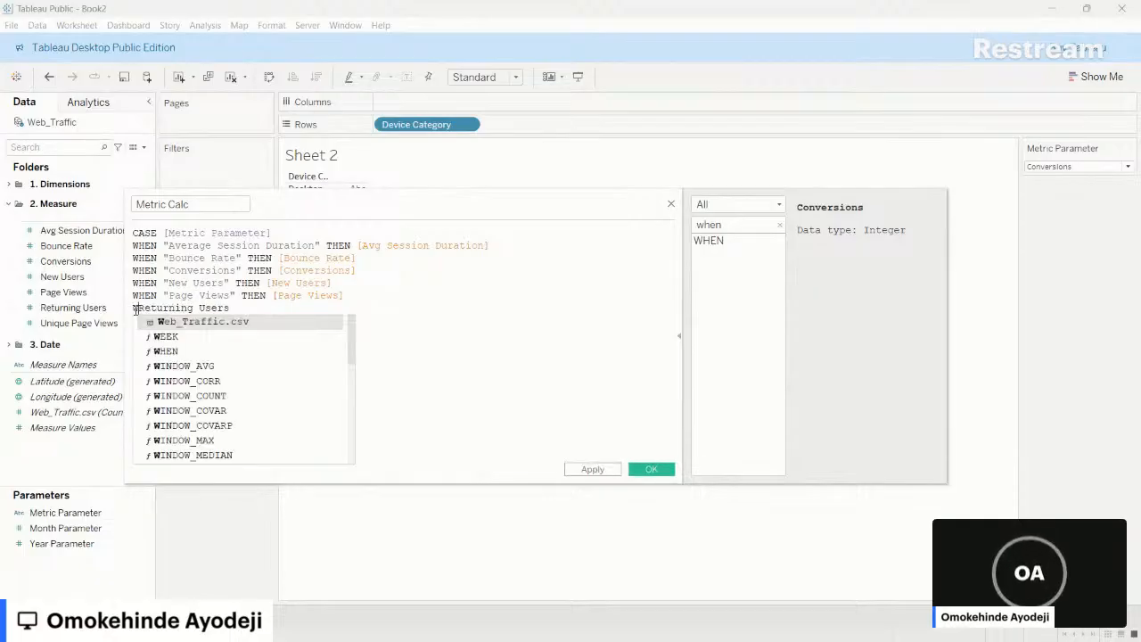
{"action": "type", "text": "\""}
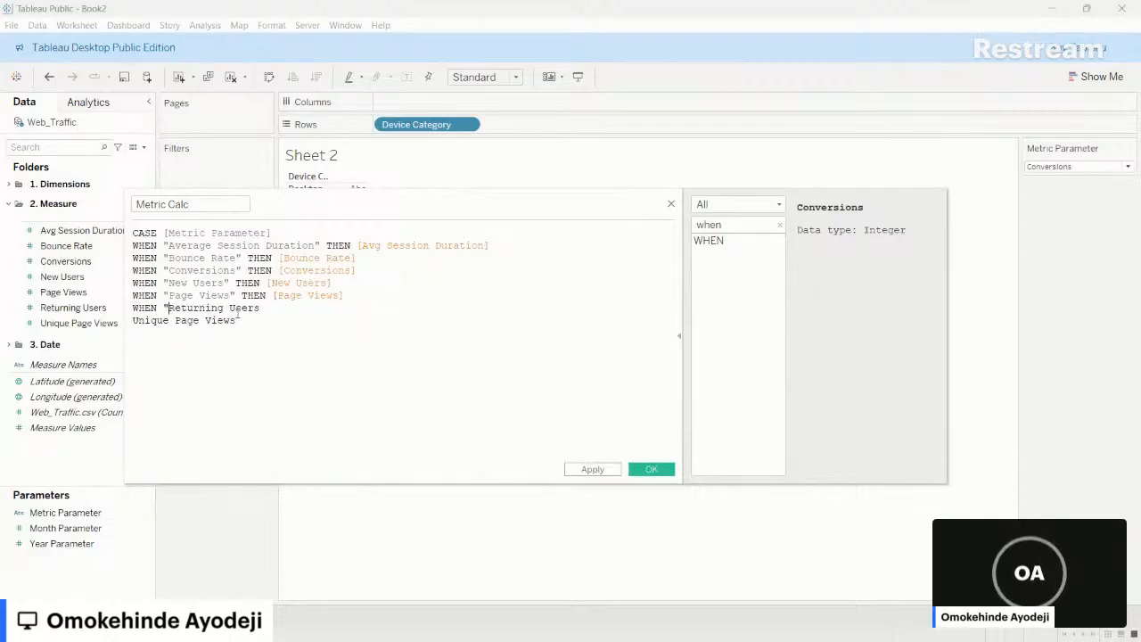
{"action": "left_click", "coordinate": [267, 307]}
{"action": "type", "text": "\""}
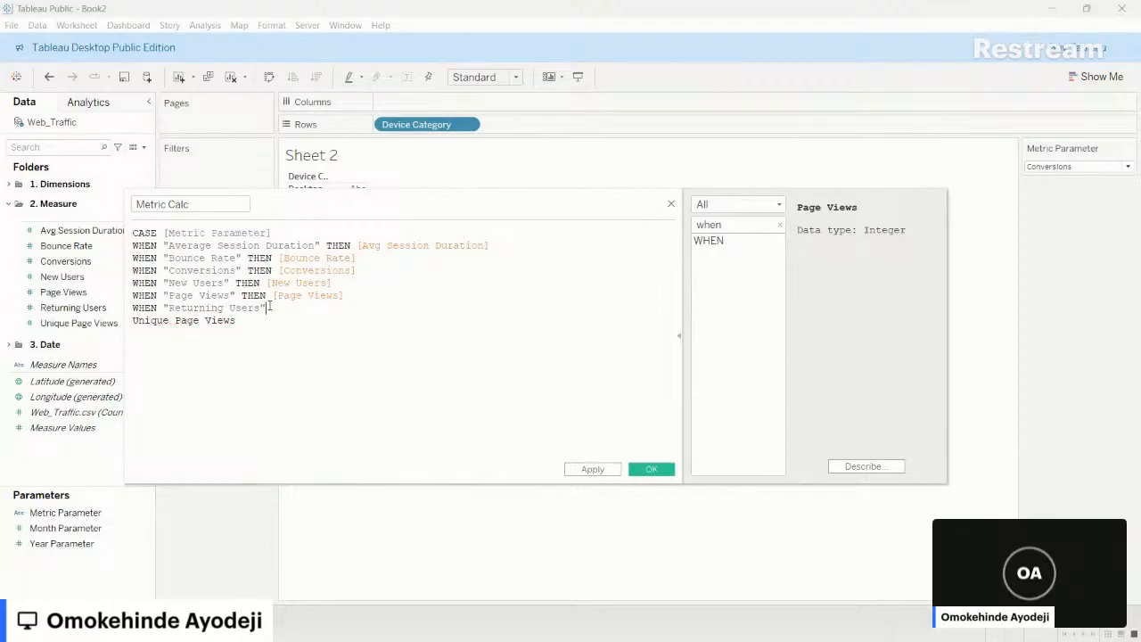
{"action": "type", "text": " THEN"}
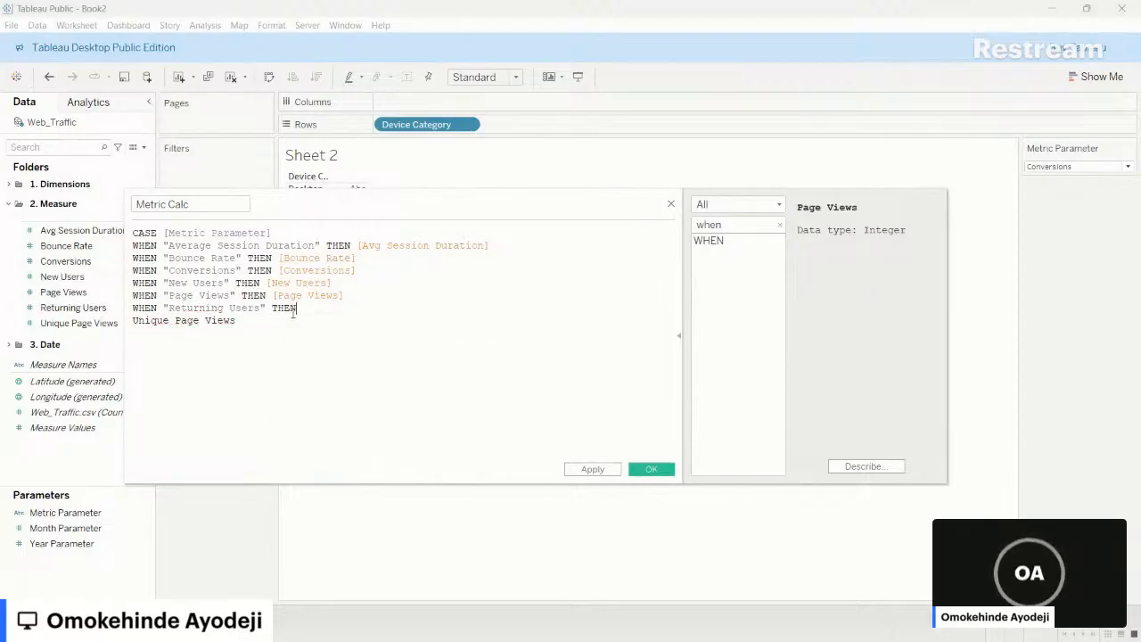
{"action": "type", "text": " REET"}
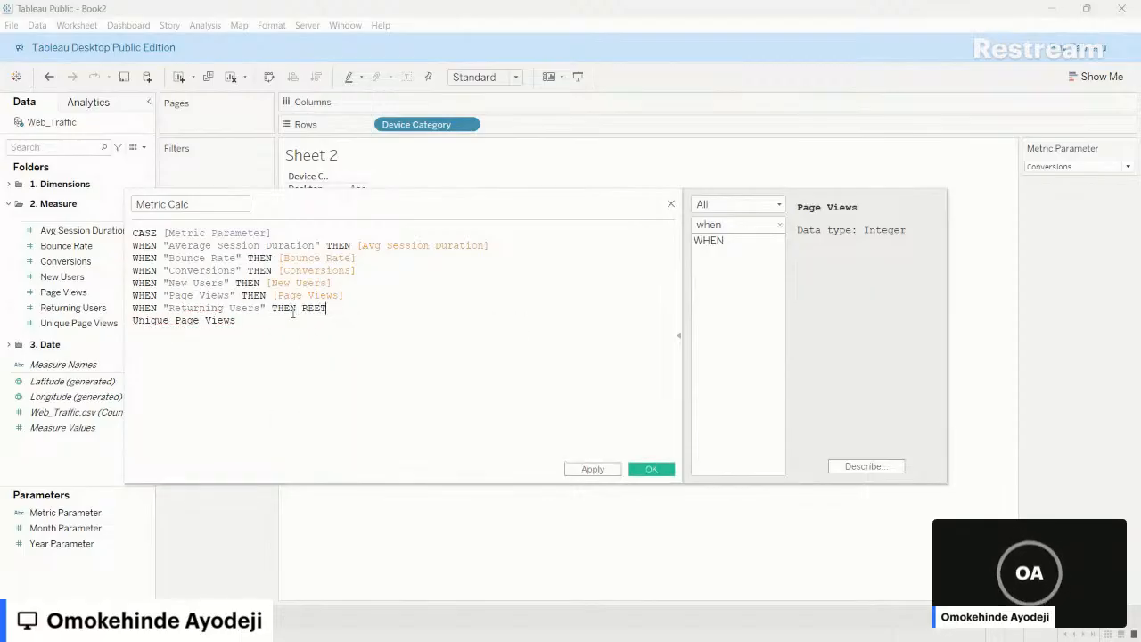
{"action": "key", "text": "BackSpace"}
{"action": "key", "text": "BackSpace"}
{"action": "type", "text": "E"}
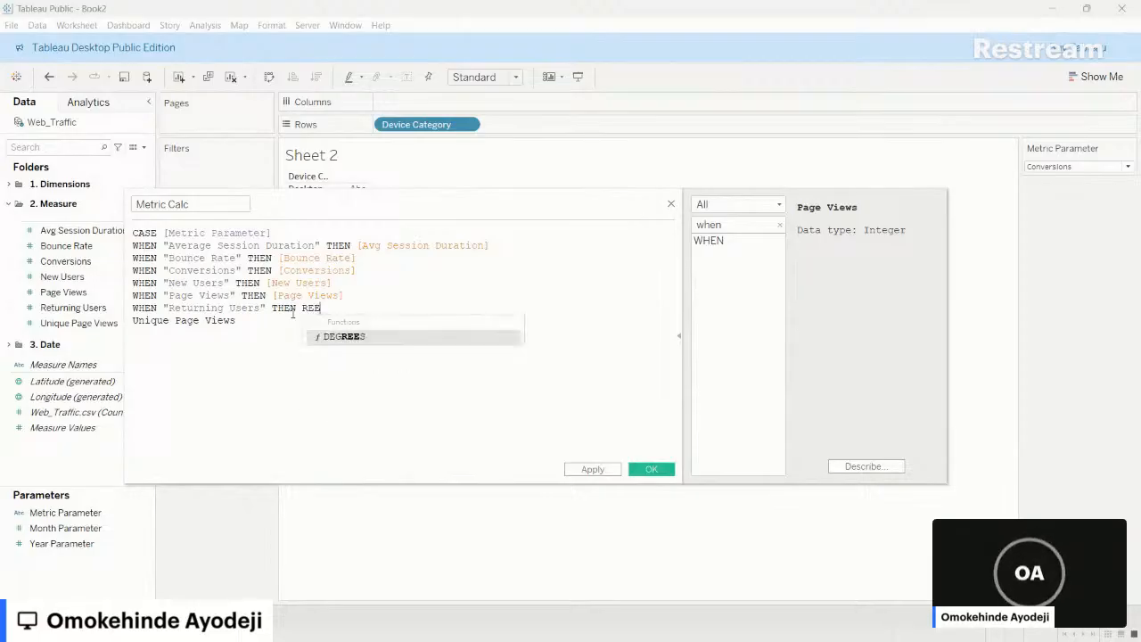
{"action": "key", "text": "Return"}
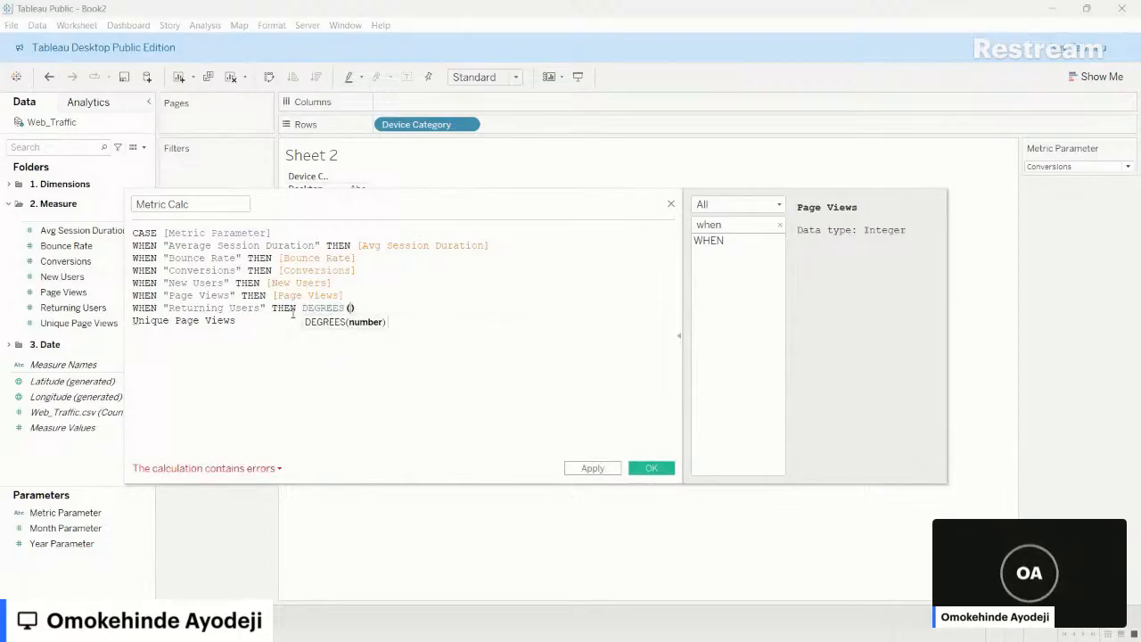
{"action": "key", "text": "BackSpace"}
{"action": "key", "text": "BackSpace"}
{"action": "key", "text": "BackSpace"}
{"action": "key", "text": "BackSpace"}
{"action": "key", "text": "BackSpace"}
{"action": "key", "text": "BackSpace"}
{"action": "key", "text": "BackSpace"}
{"action": "key", "text": "BackSpace"}
{"action": "key", "text": "BackSpace"}
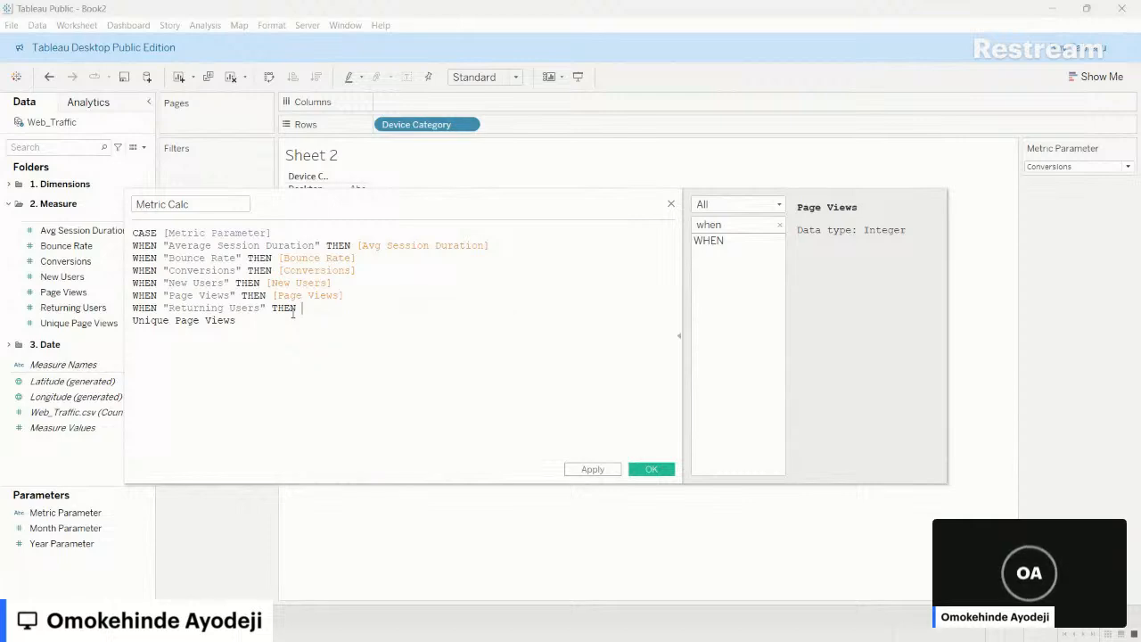
- Make the Returning Users condition return the [Returning Users] field
{"action": "type", "text": "RETUR"}
{"action": "key", "text": "Return"}
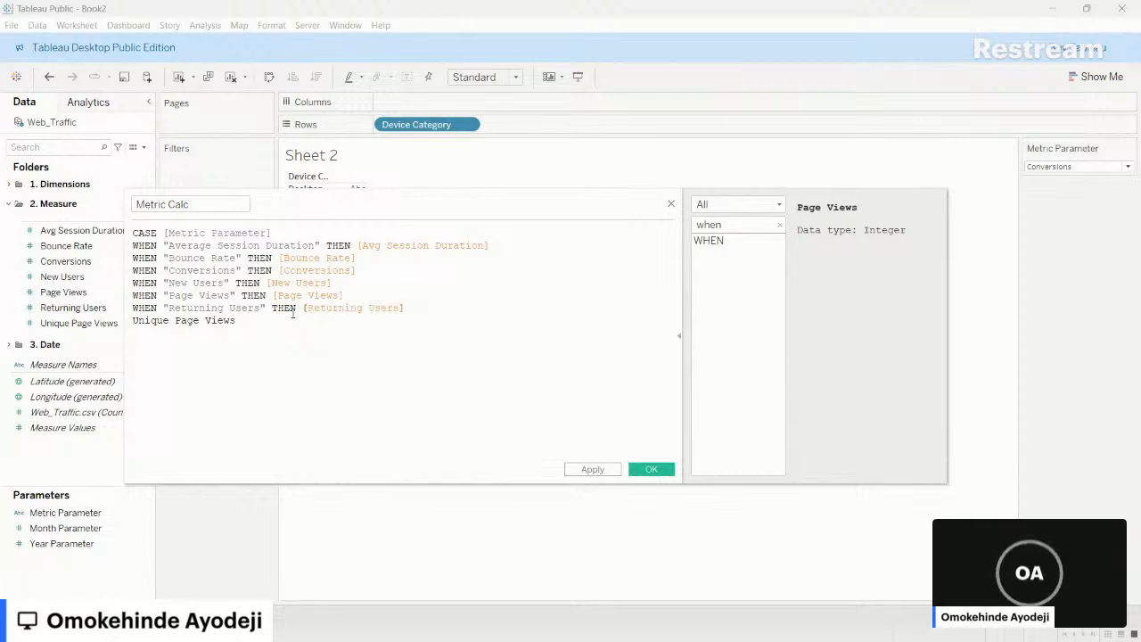
- Turn the last formula line into a branch with the condition WHEN "Unique Page Views" THEN, returning the Unique Page Views field
{"action": "left_click", "coordinate": [132, 320]}
{"action": "type", "text": "WHEN "}
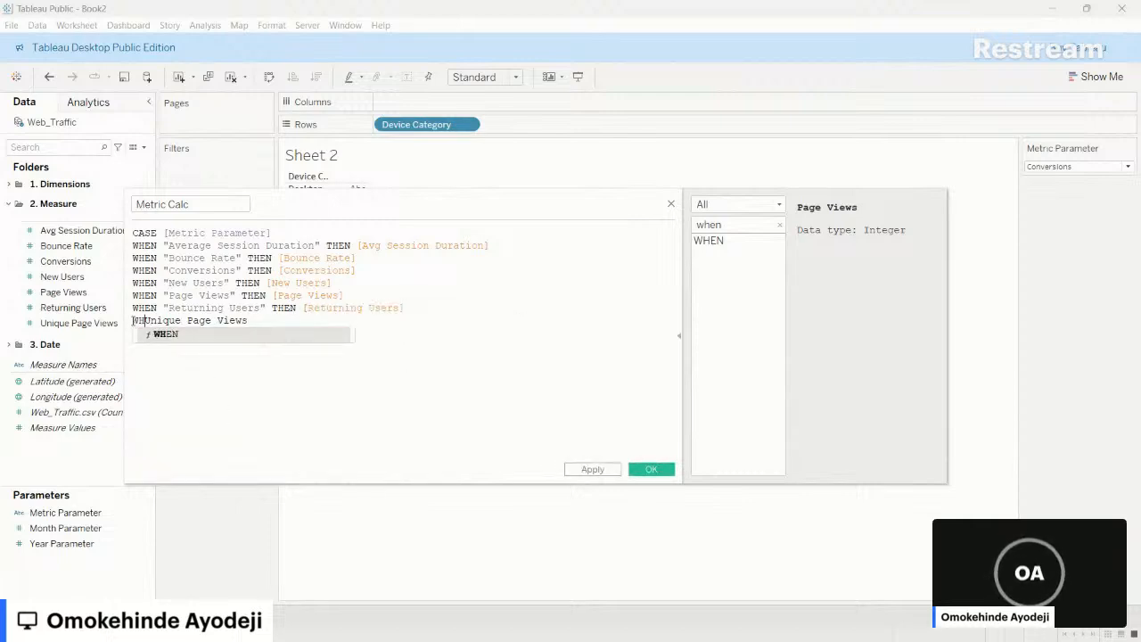
{"action": "type", "text": "\""}
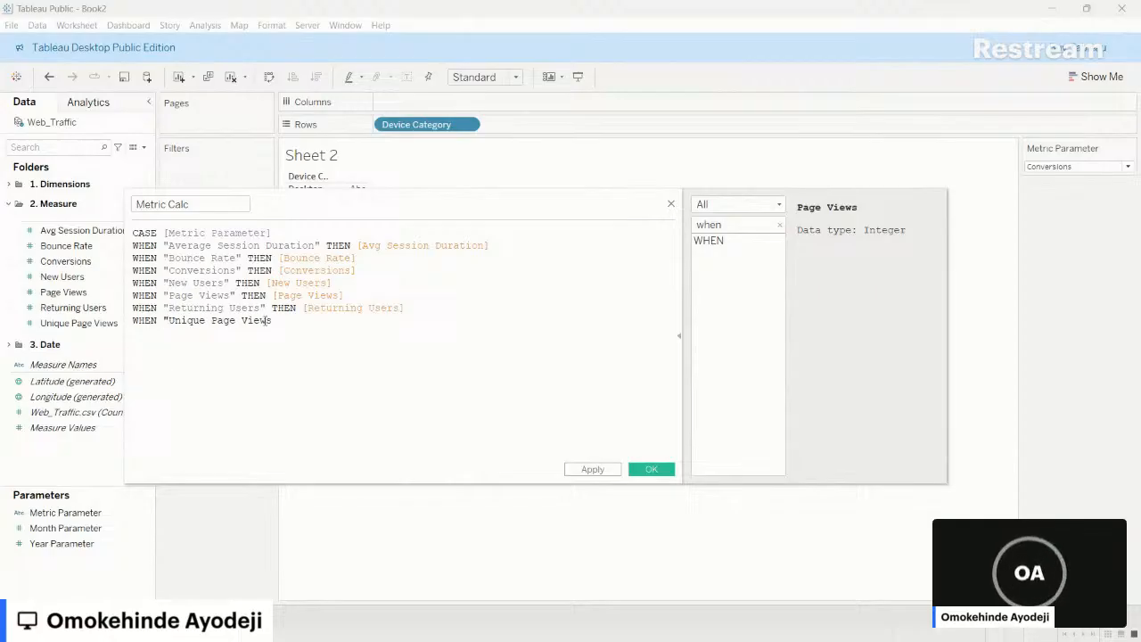
{"action": "left_click", "coordinate": [268, 322]}
{"action": "type", "text": "\""}
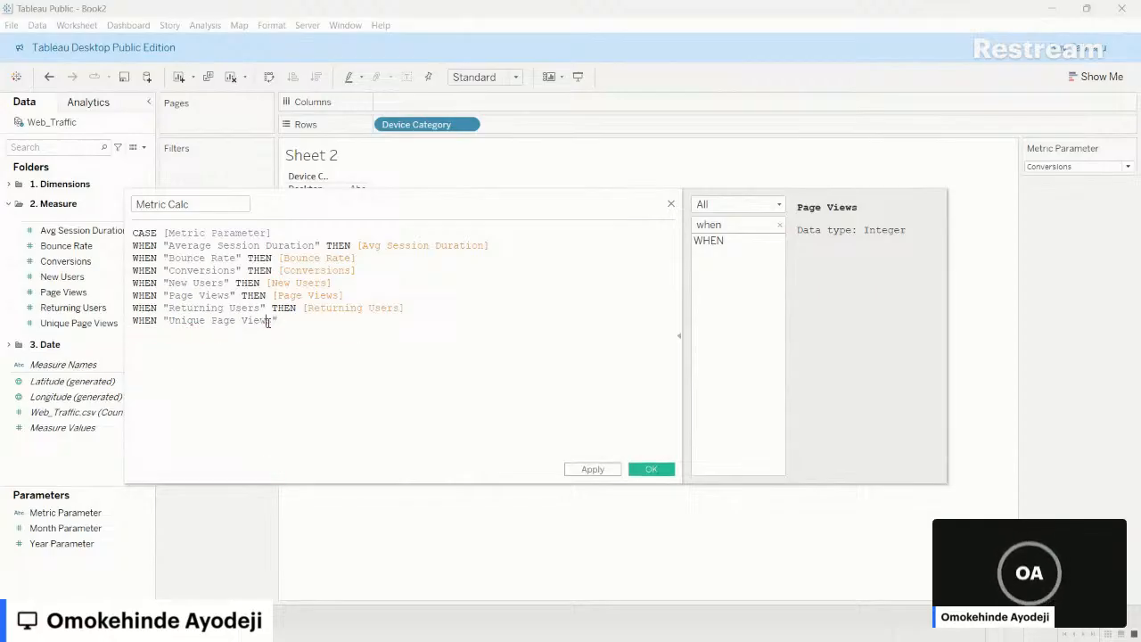
{"action": "type", "text": " THEN"}
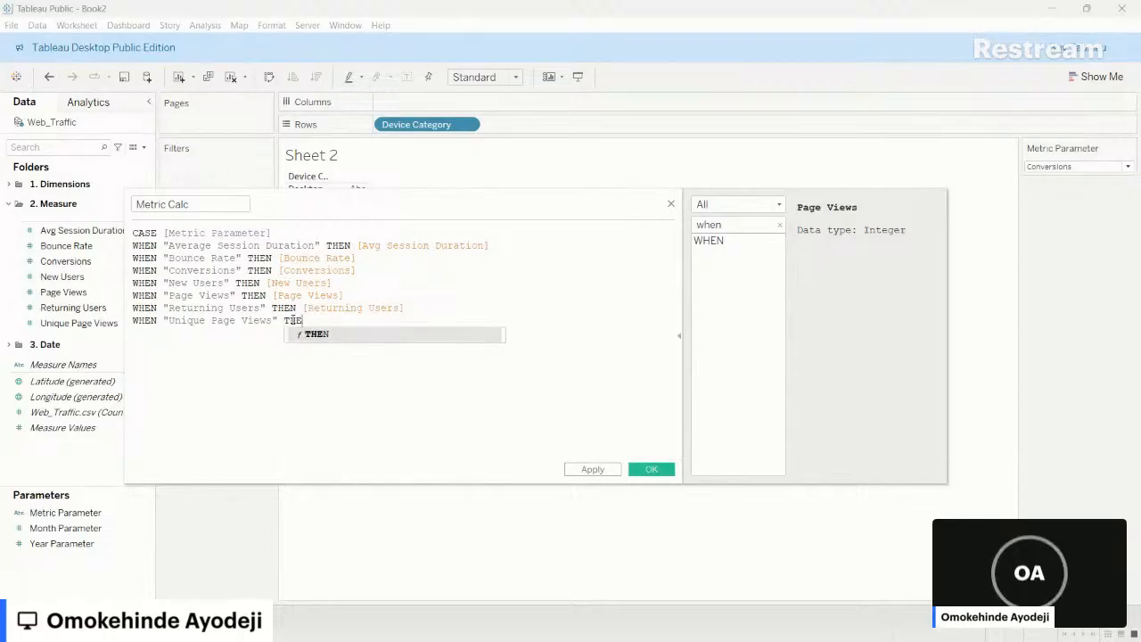
{"action": "type", "text": " UN"}
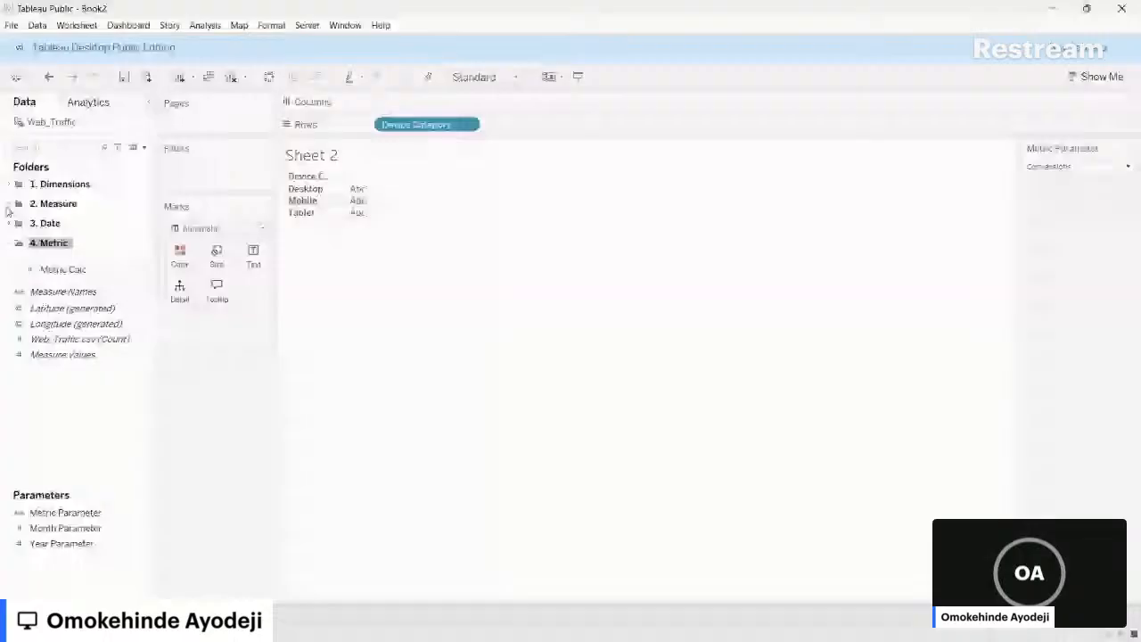
- Create a calculated field based on Metric Calc and name it Metric CY
{"action": "left_click", "coordinate": [69, 271]}
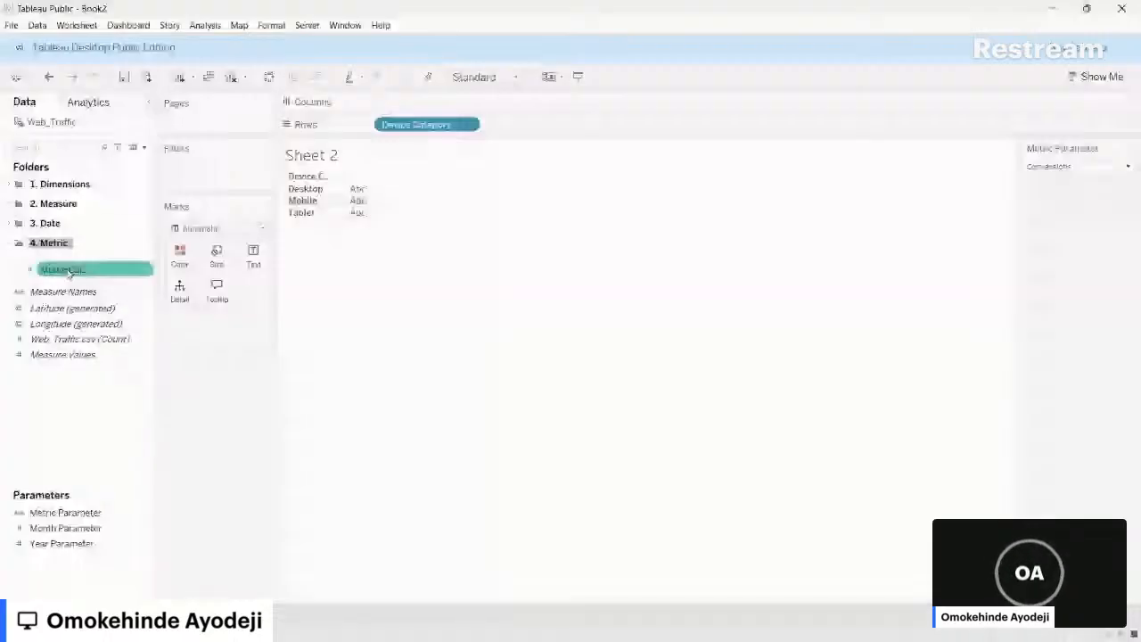
{"action": "left_click", "coordinate": [146, 272]}
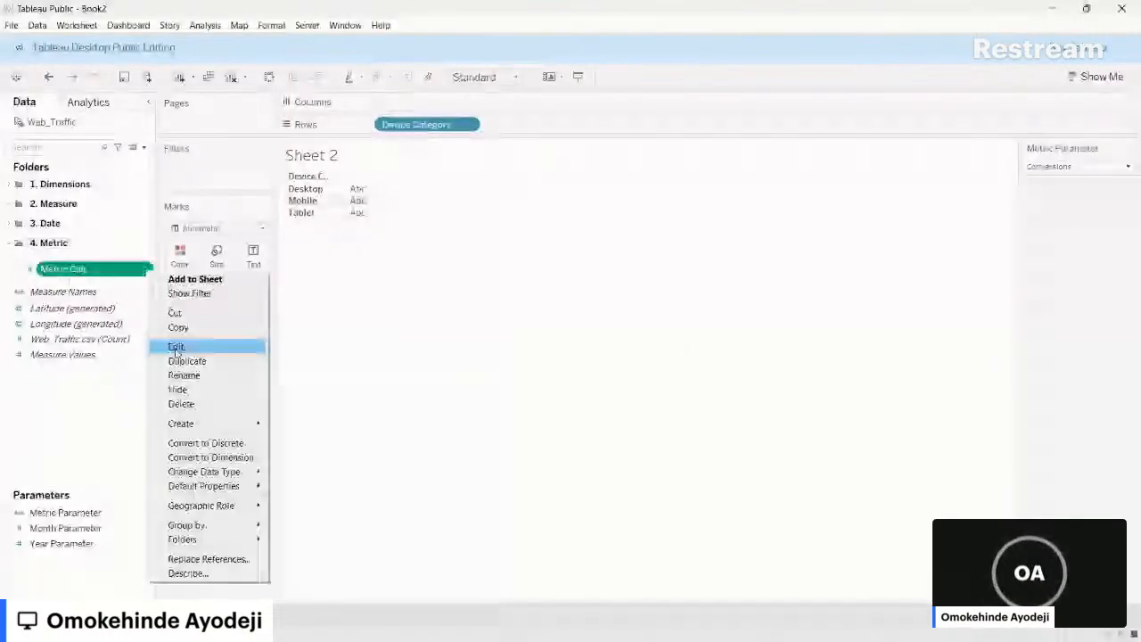
{"action": "mouse_move", "coordinate": [250, 427]}
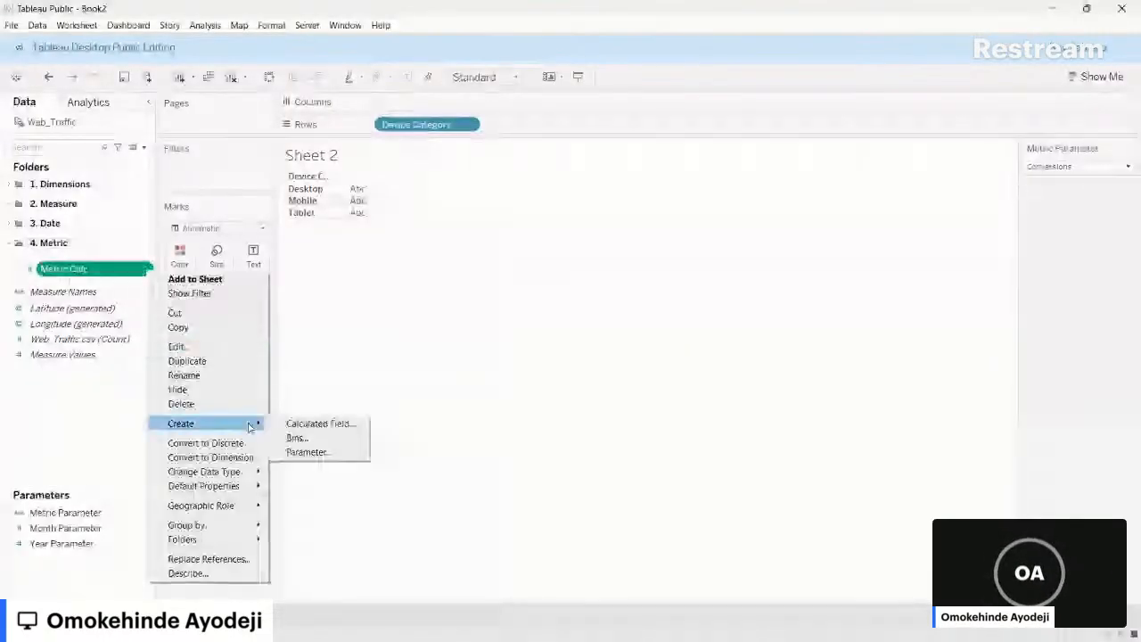
{"action": "left_click", "coordinate": [317, 423]}
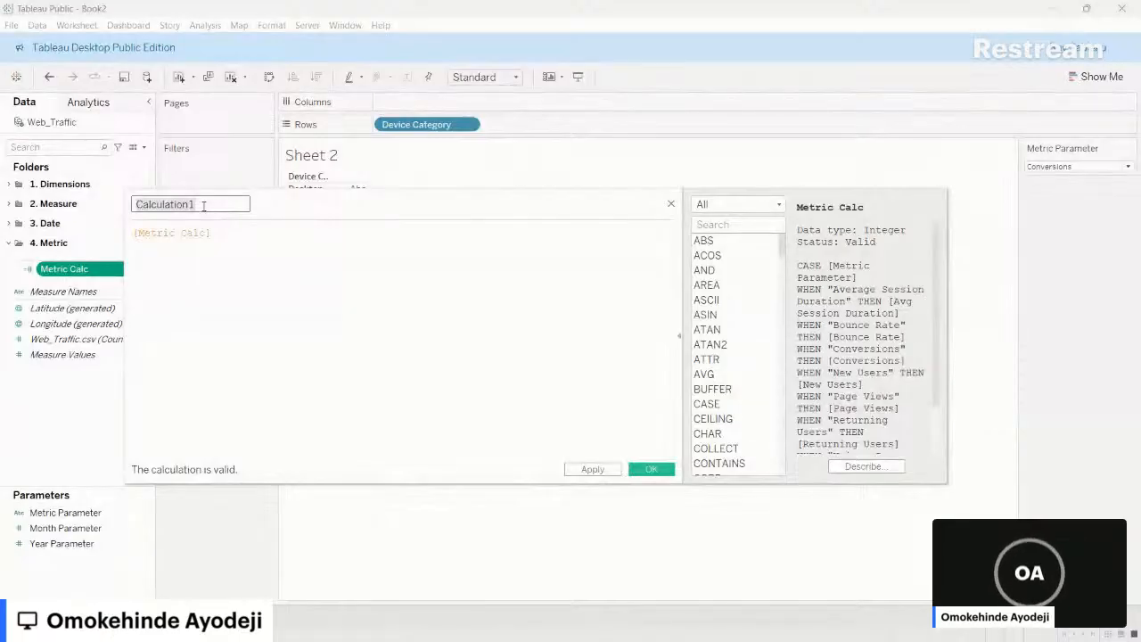
{"action": "type", "text": "mE=="}
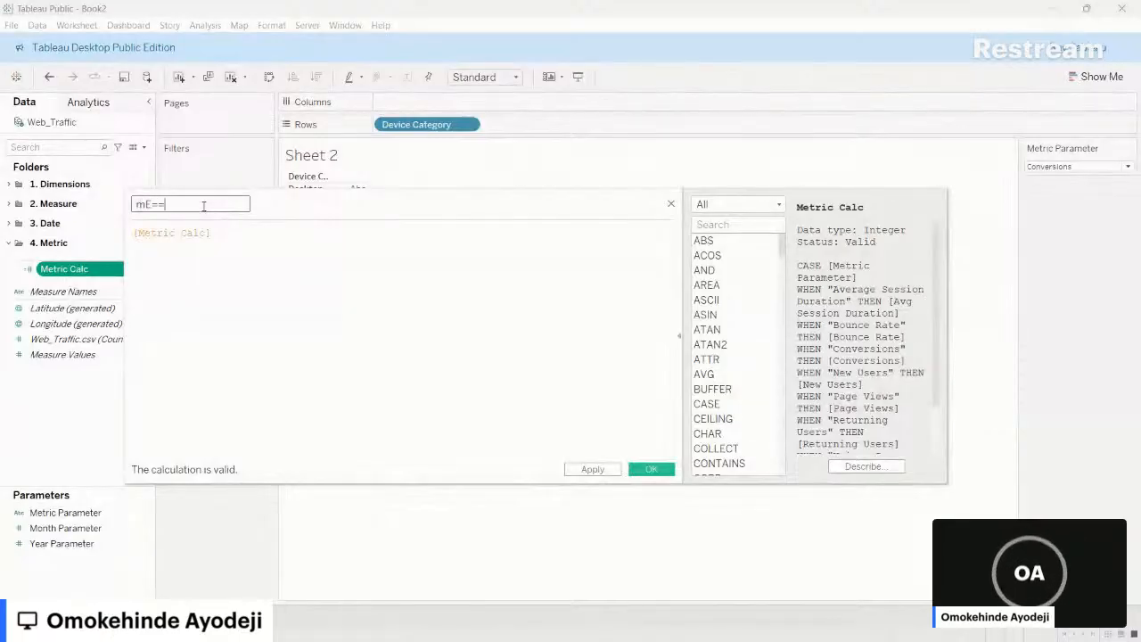
{"action": "key", "text": "BackSpace"}
{"action": "key", "text": "BackSpace"}
{"action": "key", "text": "BackSpace"}
{"action": "type", "text": "M"}
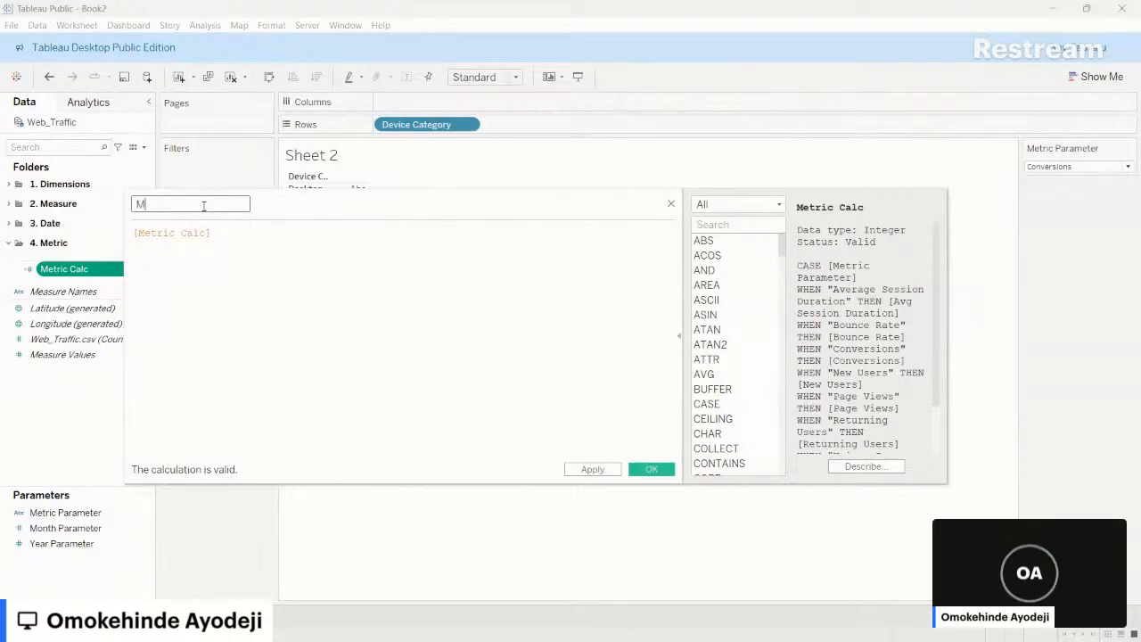
{"action": "type", "text": "etric "}
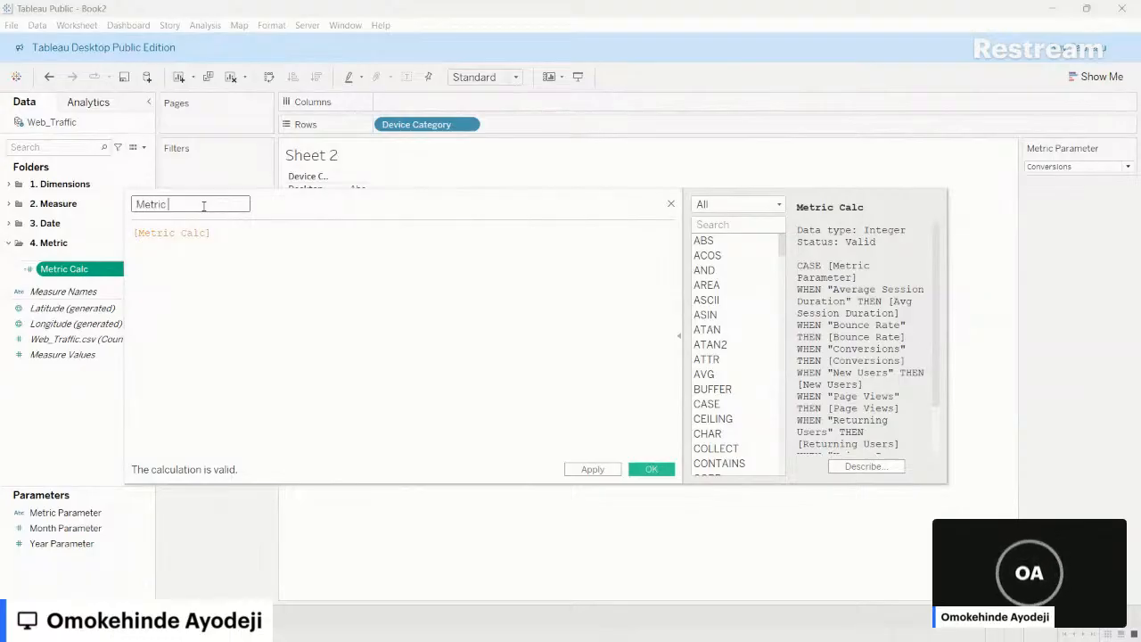
{"action": "type", "text": "CY"}
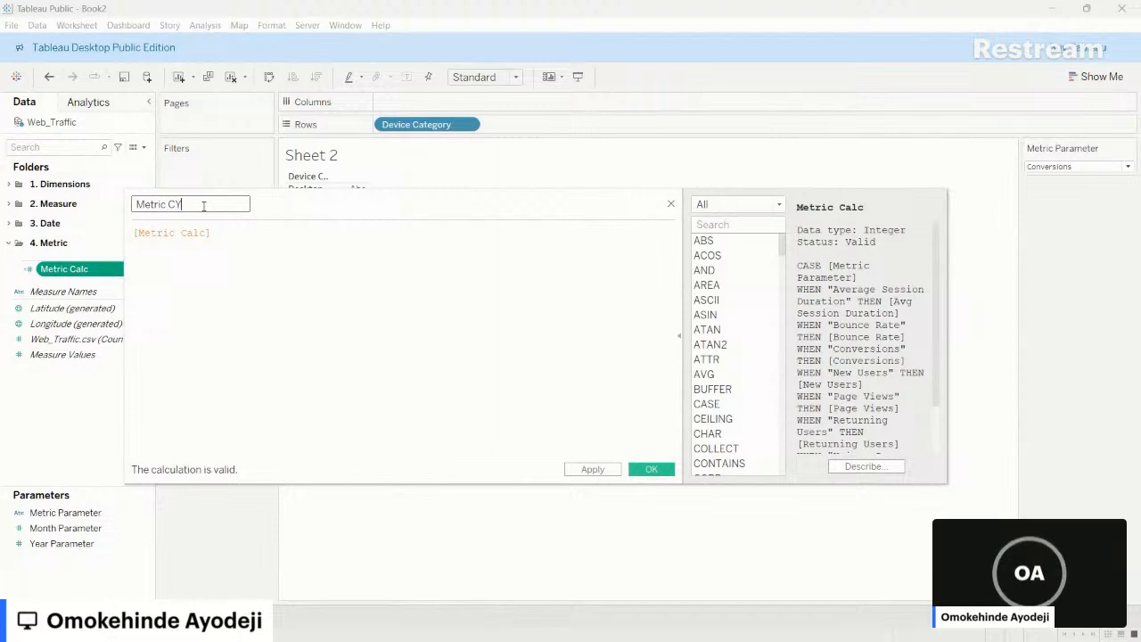
- Add the condition IF [Selected Year] AND [Selected Month] on a new line above [Metric Calc] in the formula
{"action": "left_click", "coordinate": [134, 230]}
{"action": "key", "text": "Return"}
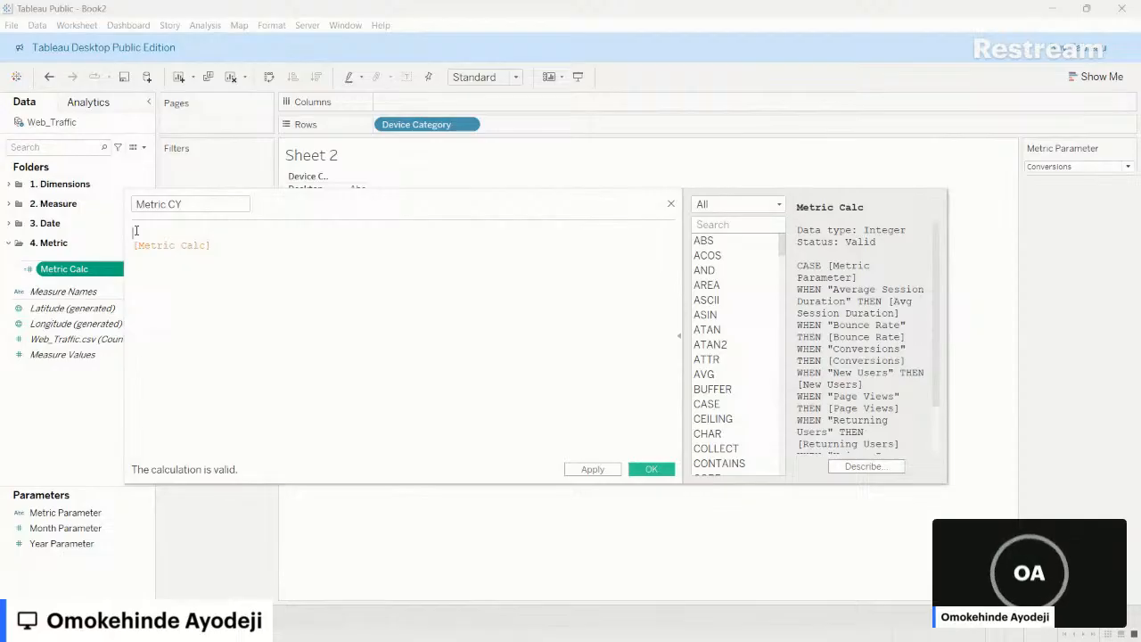
{"action": "left_click", "coordinate": [158, 247]}
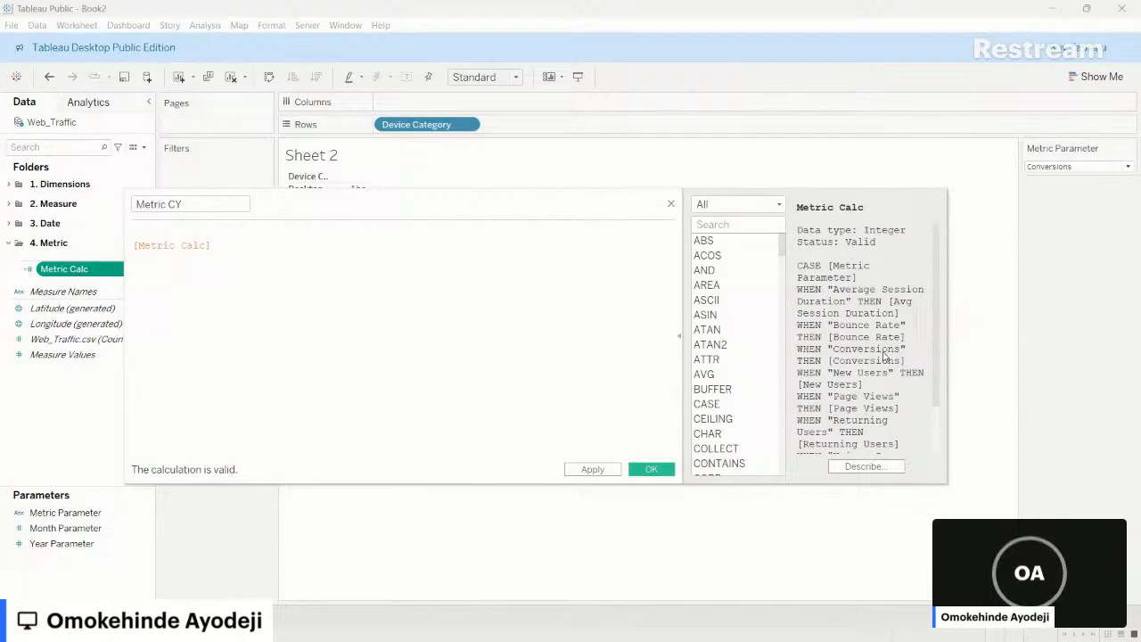
{"action": "scroll", "coordinate": [882, 355], "scroll_direction": "down", "scroll_amount": 3}
{"action": "scroll", "coordinate": [885, 357], "scroll_direction": "up", "scroll_amount": 3}
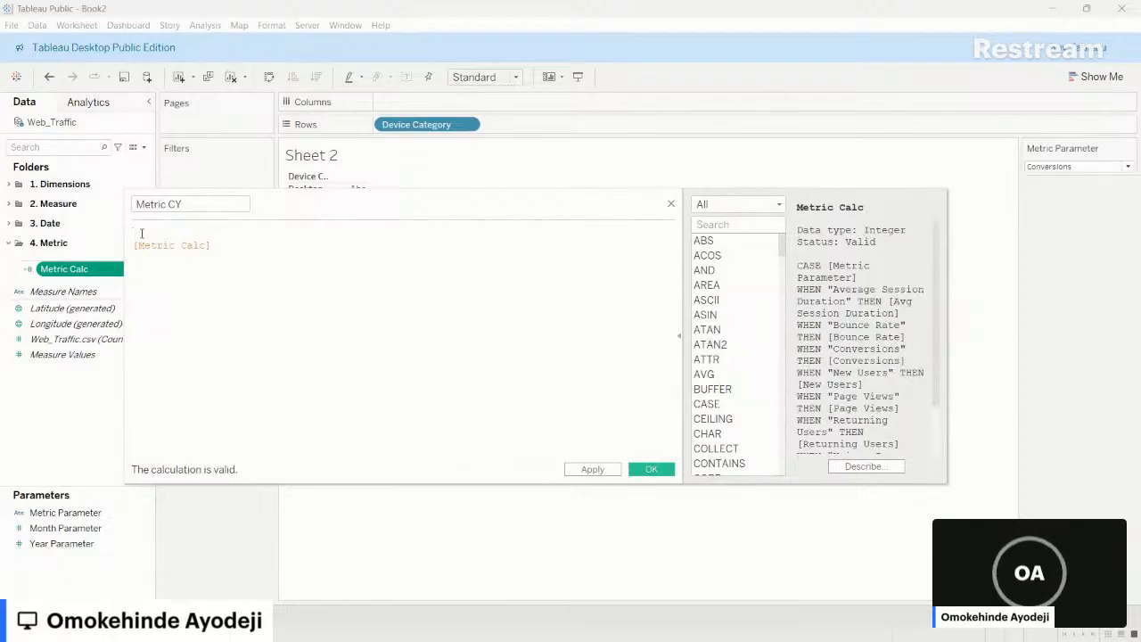
{"action": "type", "text": "IF"}
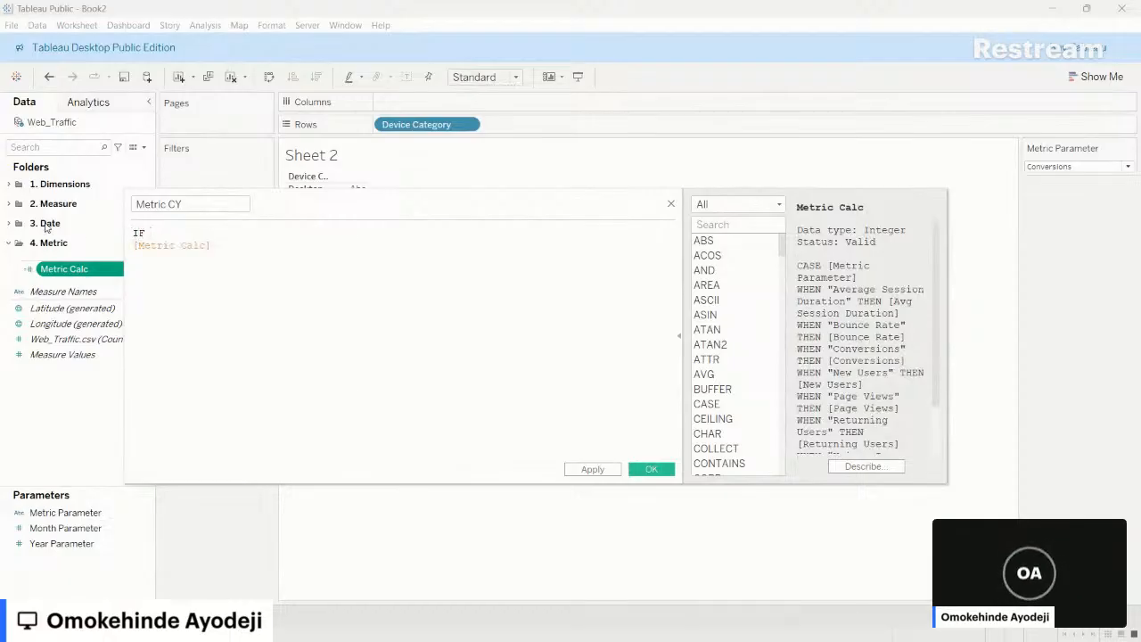
{"action": "left_click", "coordinate": [9, 223]}
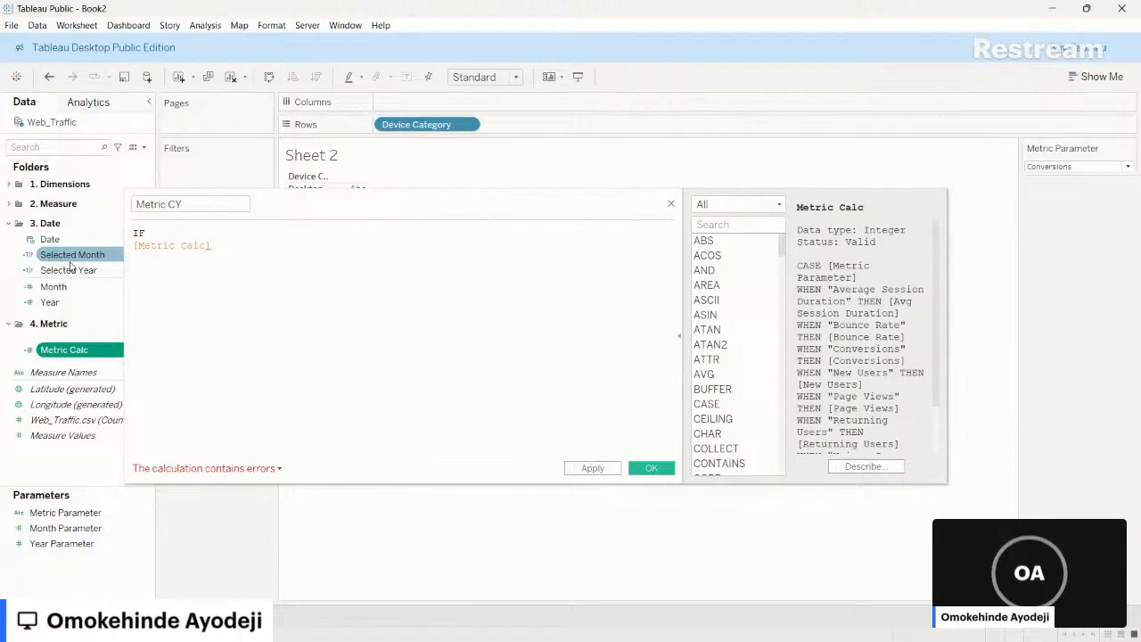
{"action": "left_click_drag", "start_coordinate": [69, 270], "coordinate": [201, 236]}
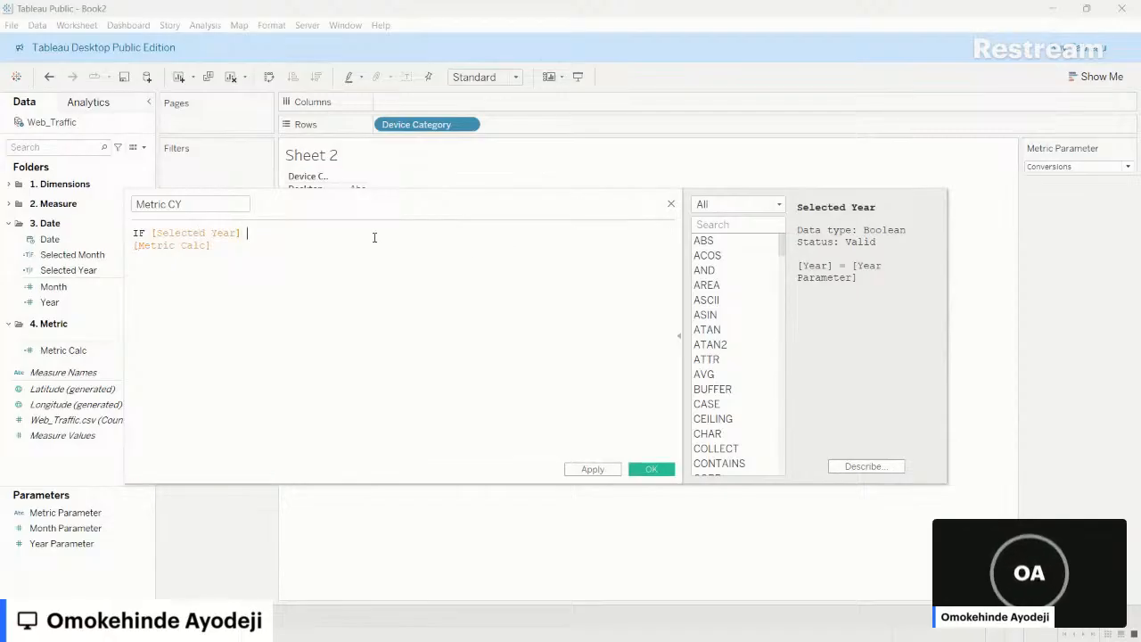
{"action": "type", "text": "AND"}
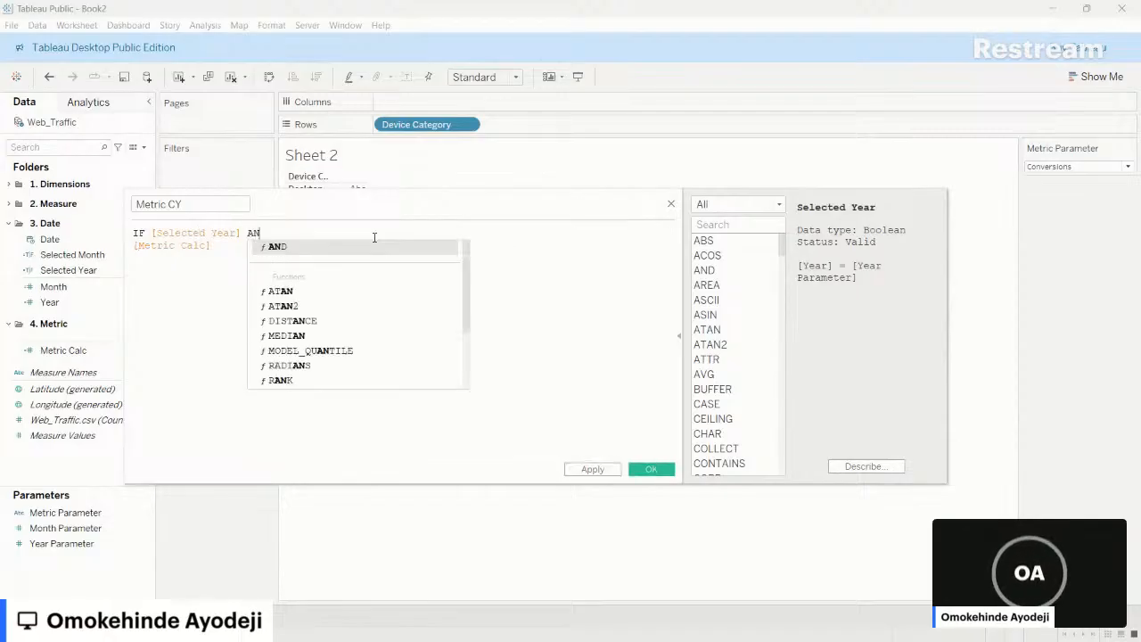
{"action": "left_click", "coordinate": [74, 269]}
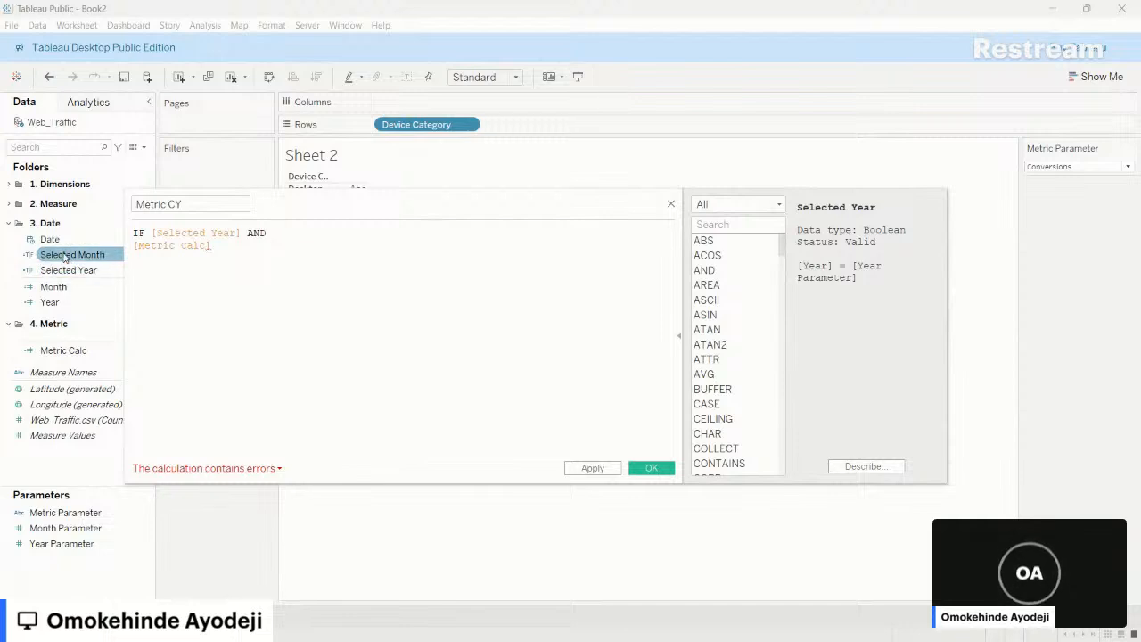
{"action": "left_click_drag", "start_coordinate": [71, 255], "coordinate": [303, 233]}
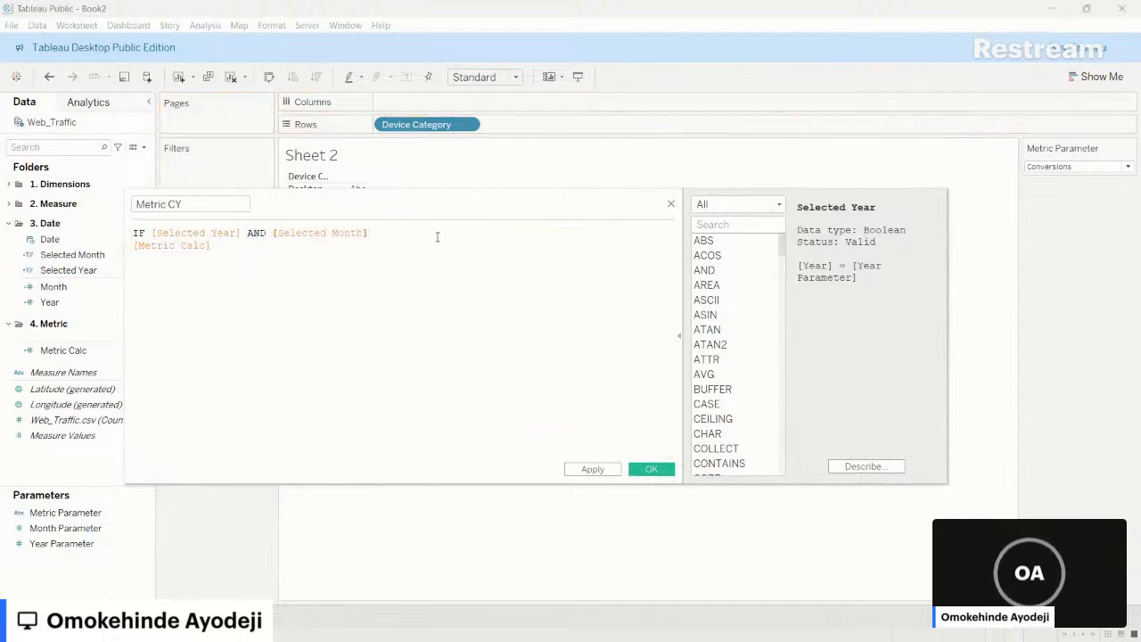
- Complete the formula with THEN [Metric Calc] and a closing END, and save the Metric CY field
{"action": "key", "text": "Return"}
{"action": "type", "text": "THEN"}
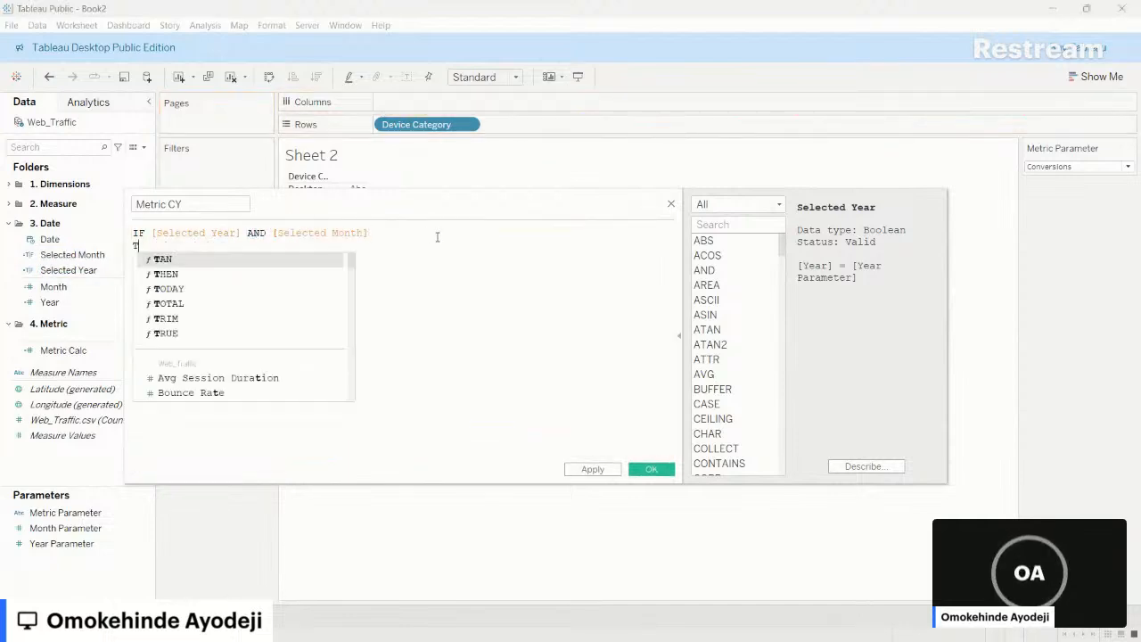
{"action": "left_click", "coordinate": [135, 259]}
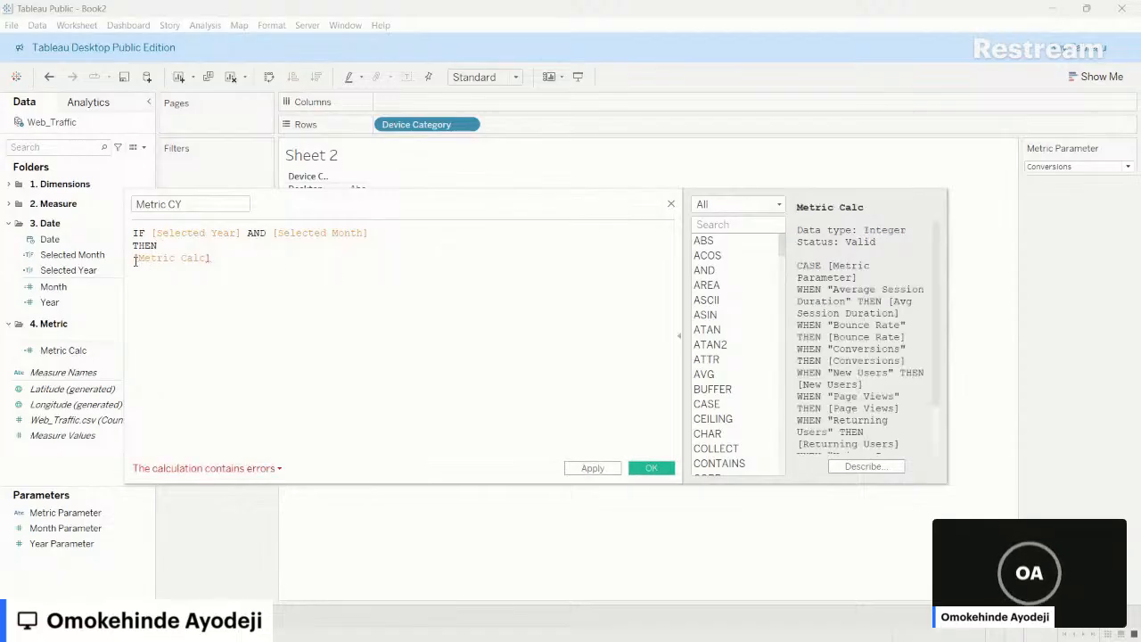
{"action": "key", "text": "BackSpace"}
{"action": "key", "text": "Return"}
{"action": "type", "text": "END"}
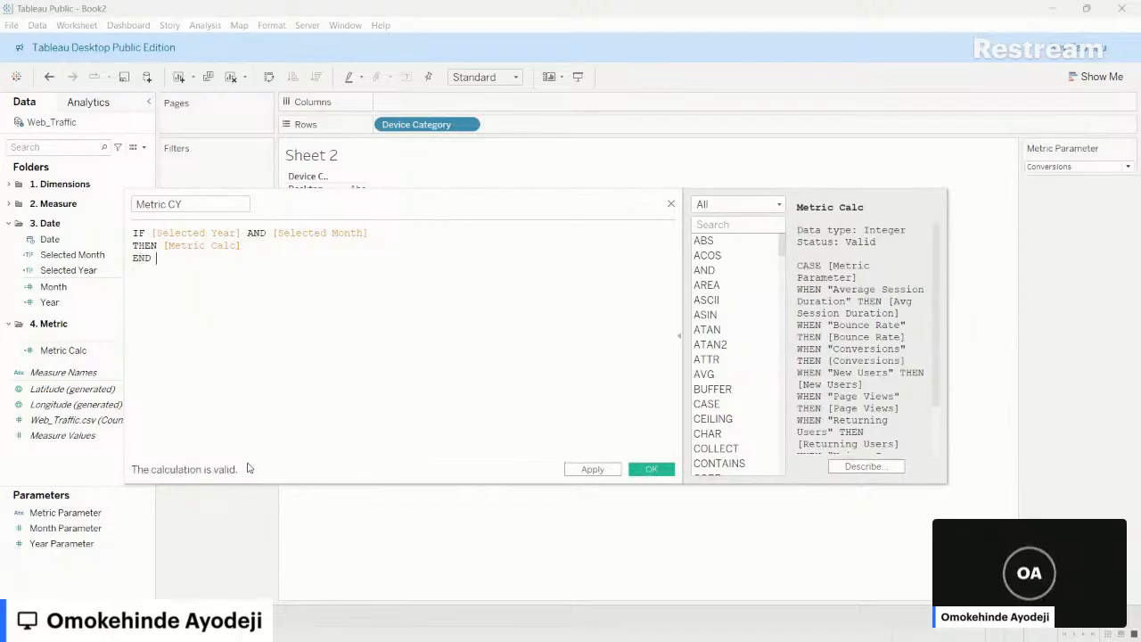
{"action": "left_click", "coordinate": [649, 470]}
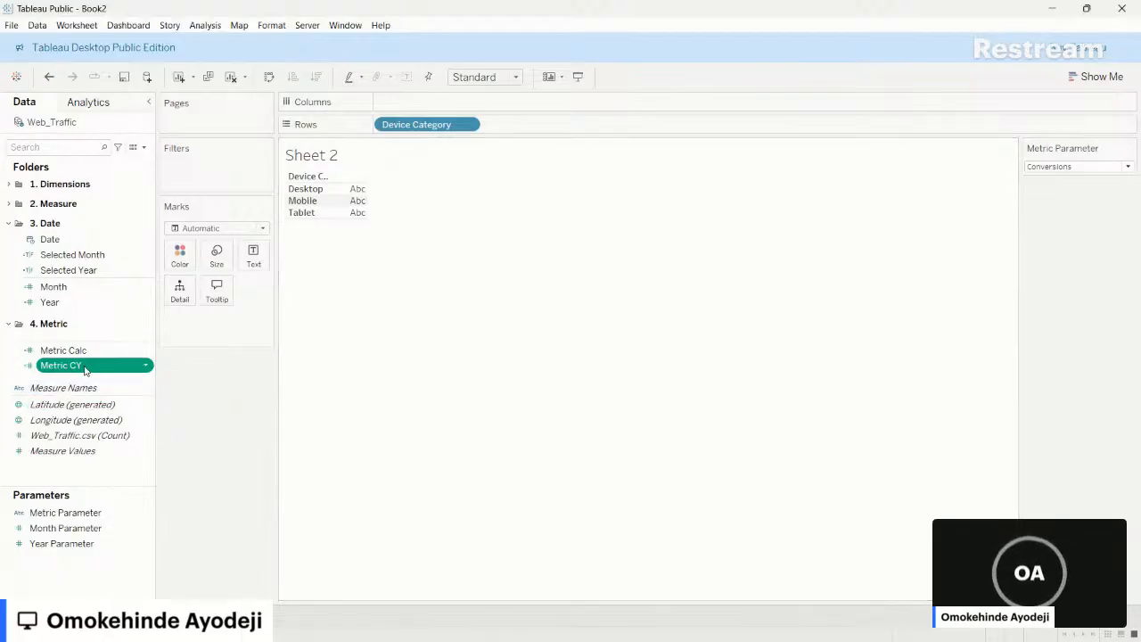
{"action": "left_click", "coordinate": [86, 371]}
{"action": "left_click", "coordinate": [377, 291]}
{"action": "left_click", "coordinate": [63, 365]}
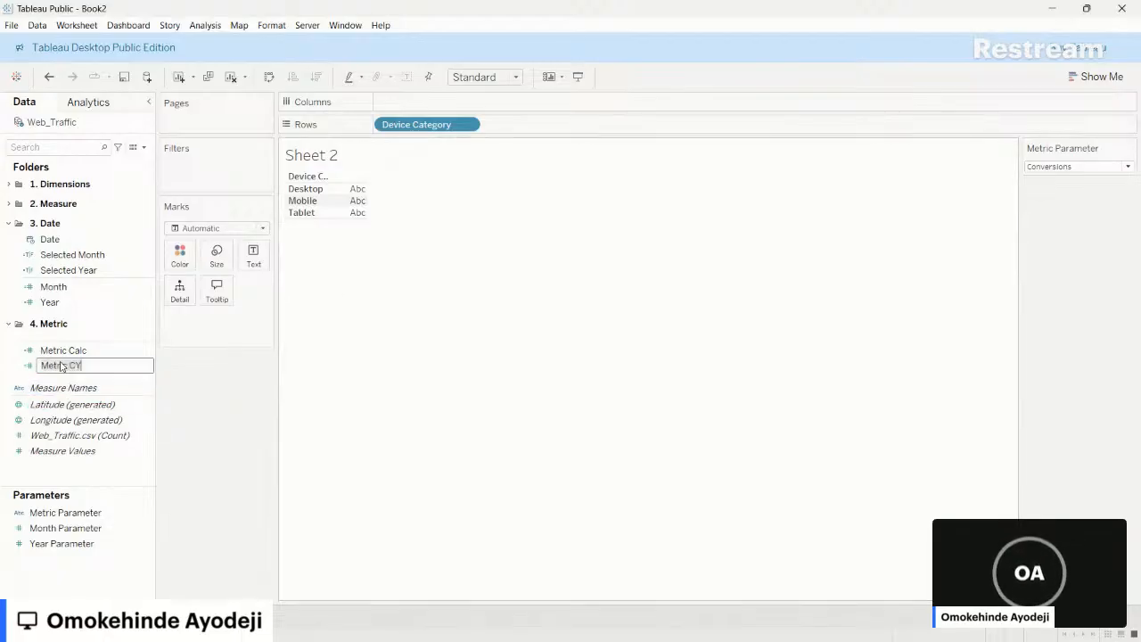
{"action": "left_click", "coordinate": [62, 364]}
{"action": "key", "text": "Return"}
- Plot Metric CY on Columns against Device Category and fit the chart to Entire View
{"action": "left_click_drag", "start_coordinate": [96, 365], "coordinate": [453, 103]}
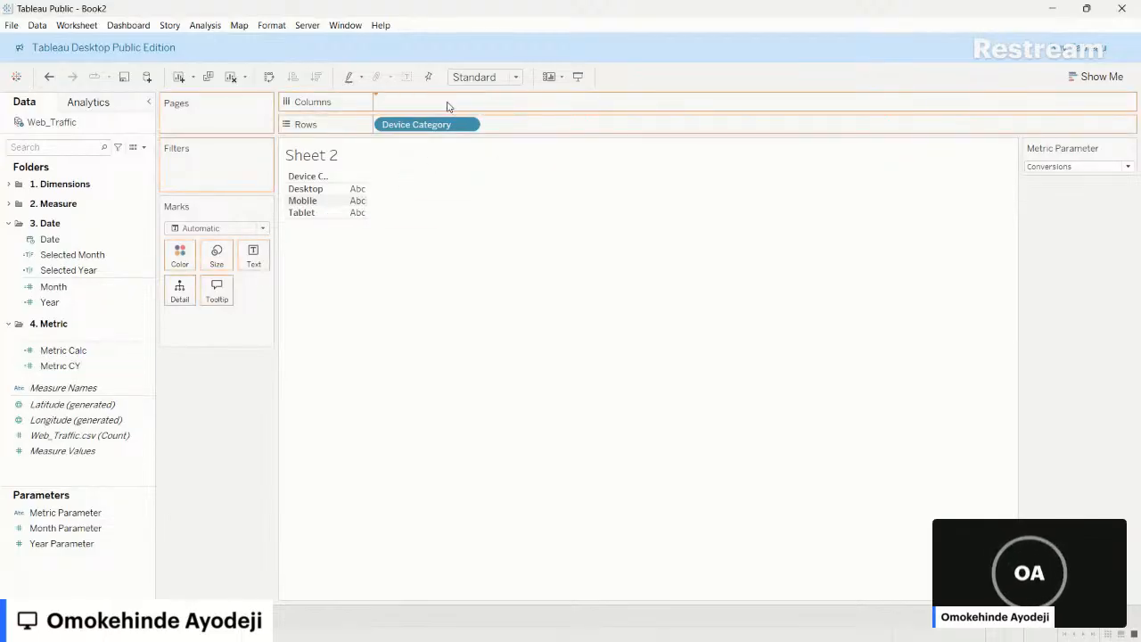
{"action": "left_click", "coordinate": [505, 80]}
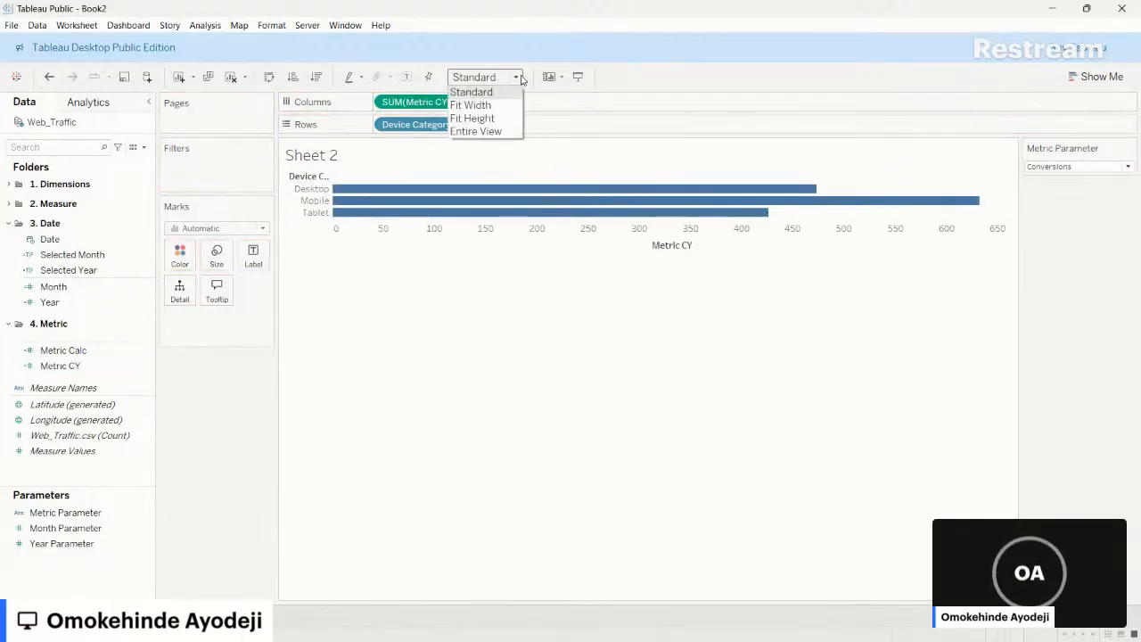
{"action": "left_click", "coordinate": [481, 131]}
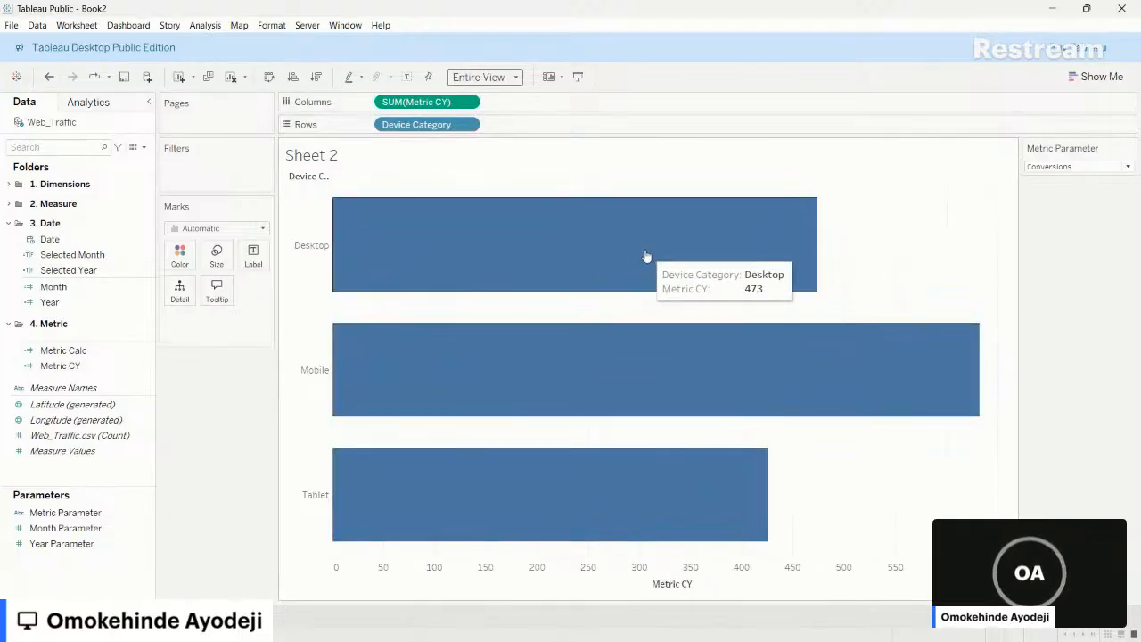
- Set the Metric Parameter to Returning Users and show mark labels on the bars
{"action": "left_click", "coordinate": [1056, 167]}
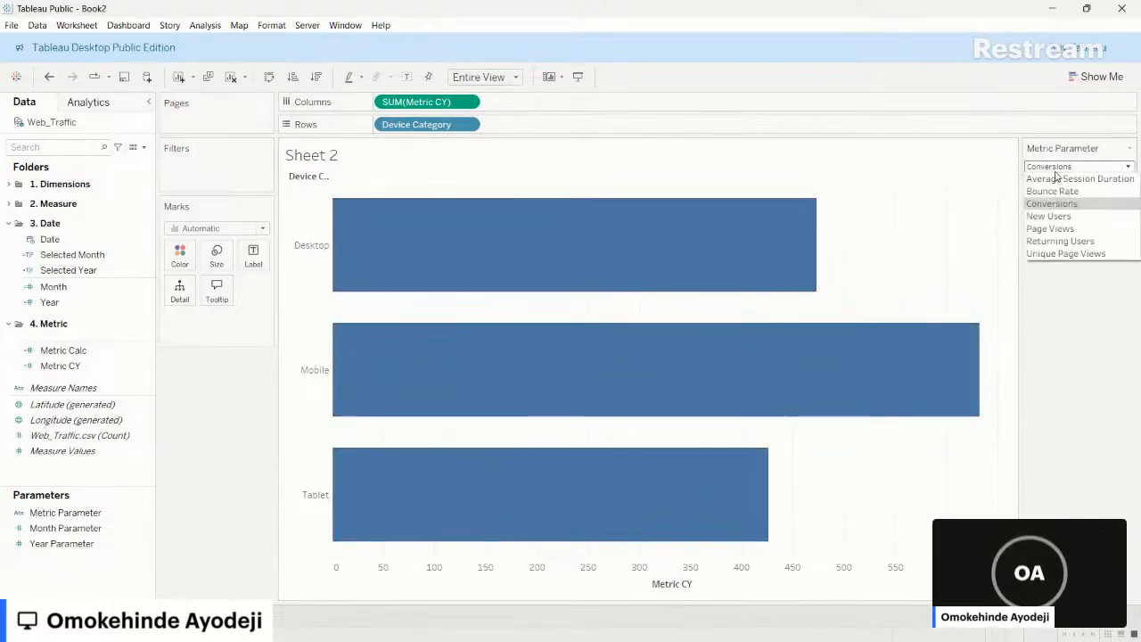
{"action": "left_click", "coordinate": [1068, 240]}
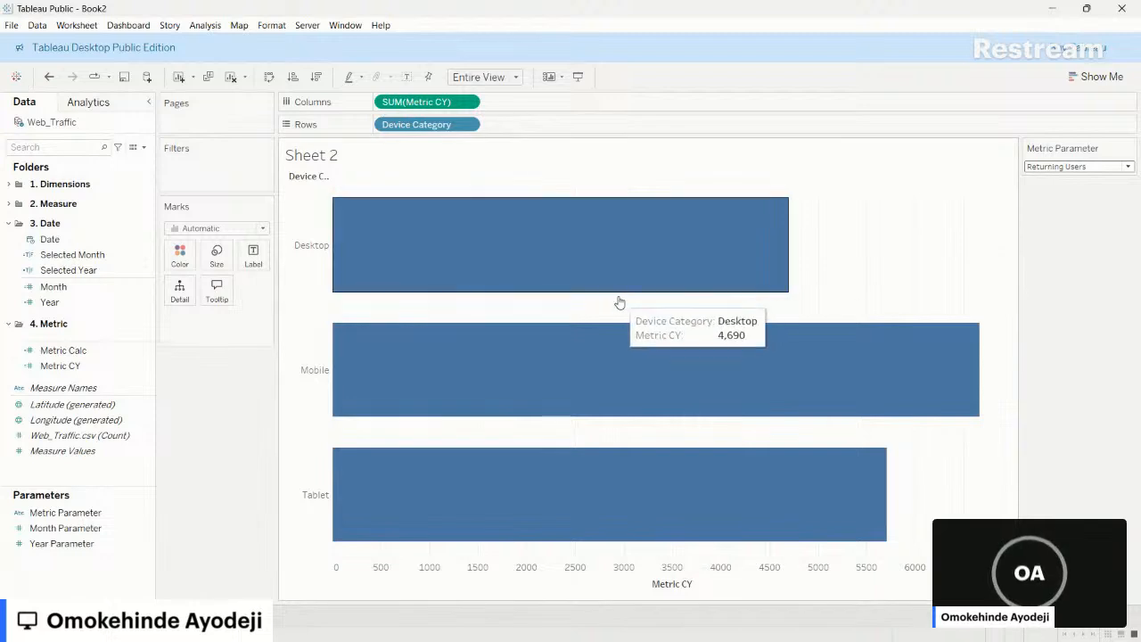
{"action": "left_click", "coordinate": [406, 78]}
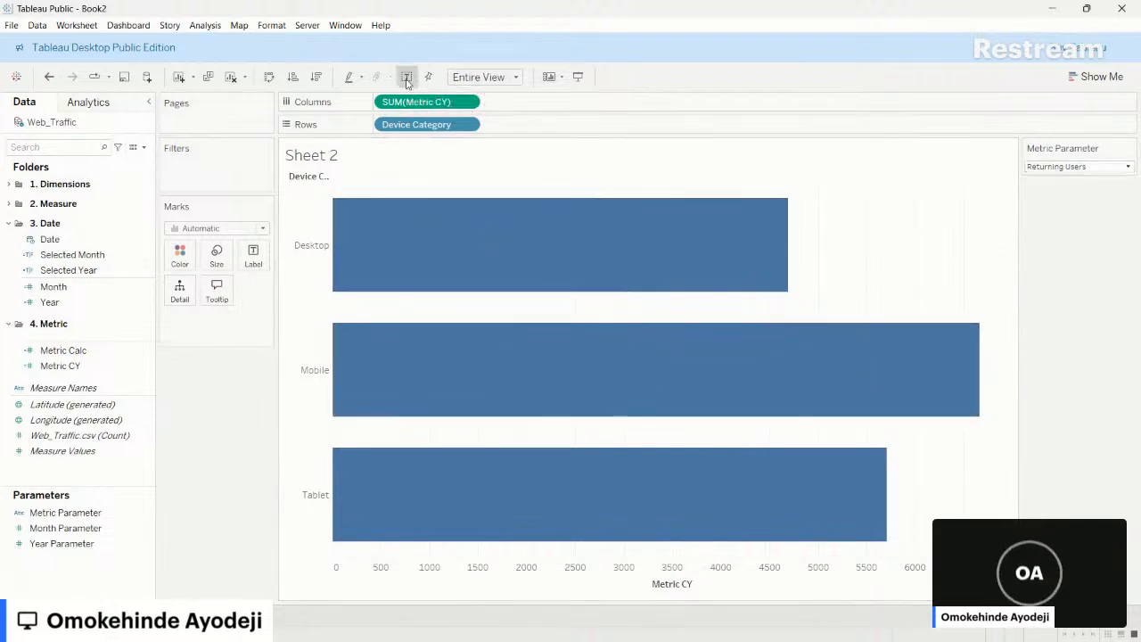
- Test the chart by switching the Metric Parameter to Average Session Duration, New Users and finally Unique Page Views
{"action": "left_click", "coordinate": [1074, 167]}
{"action": "left_click", "coordinate": [1078, 178]}
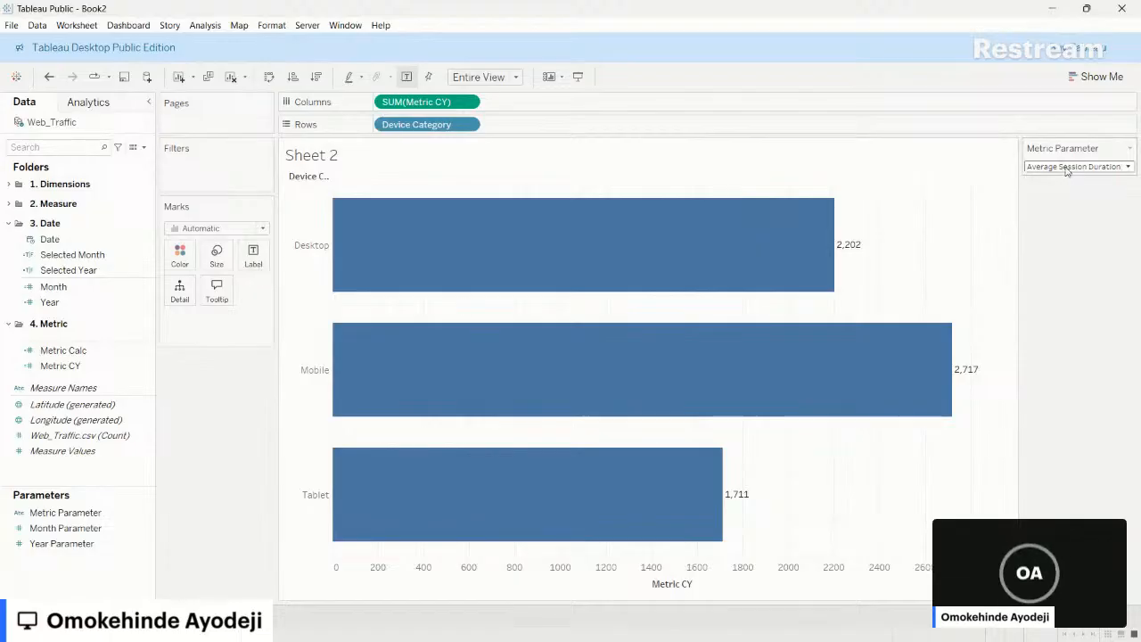
{"action": "left_click", "coordinate": [1073, 168]}
{"action": "left_click", "coordinate": [1050, 217]}
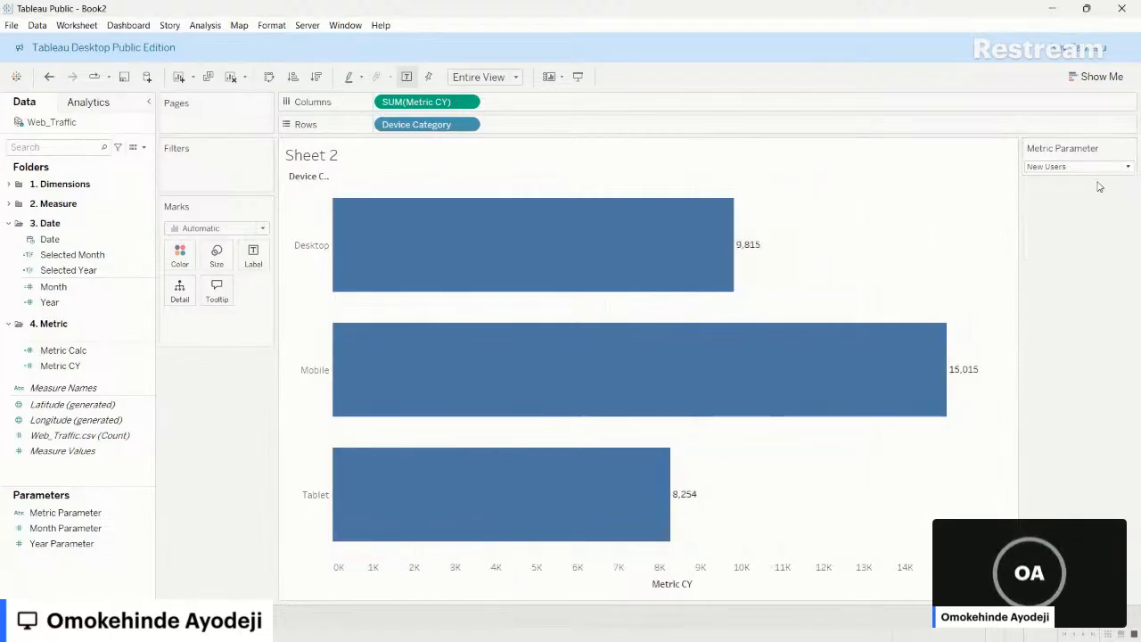
{"action": "left_click", "coordinate": [1132, 167]}
{"action": "left_click", "coordinate": [1066, 253]}
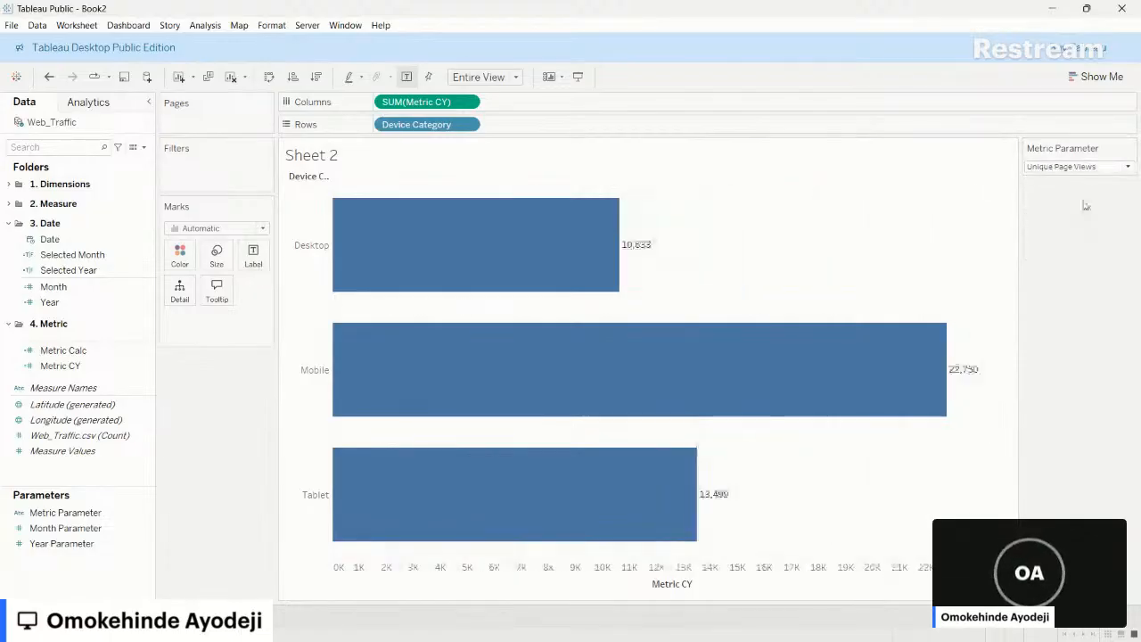
- Show the Month Parameter control on the sheet and set it to August
{"action": "left_click", "coordinate": [140, 530]}
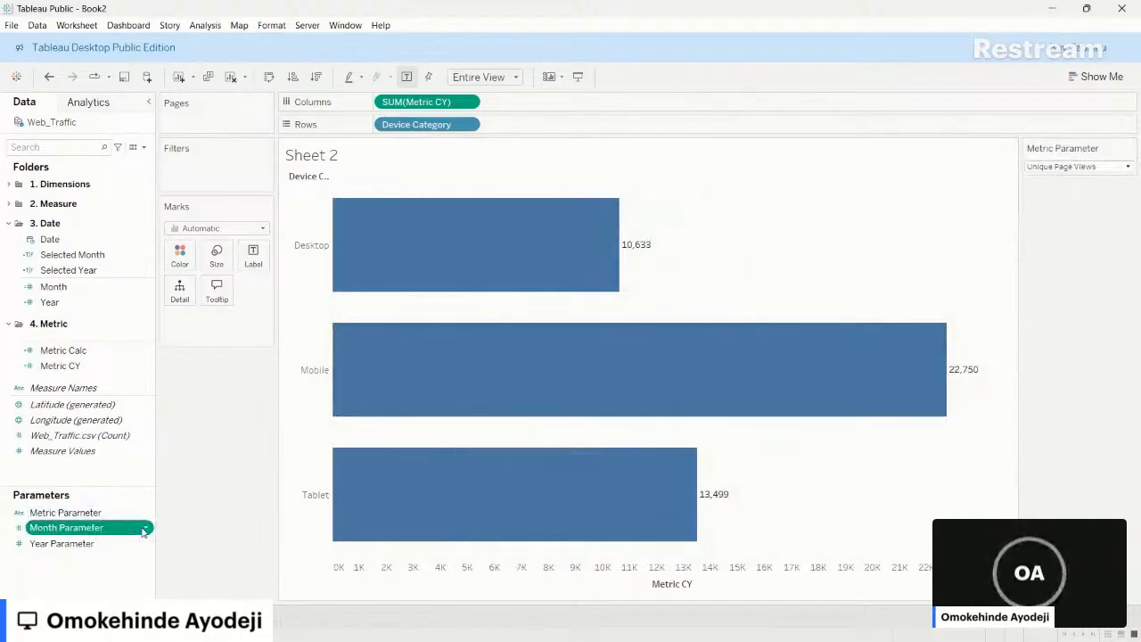
{"action": "left_click", "coordinate": [143, 531]}
{"action": "left_click", "coordinate": [184, 525]}
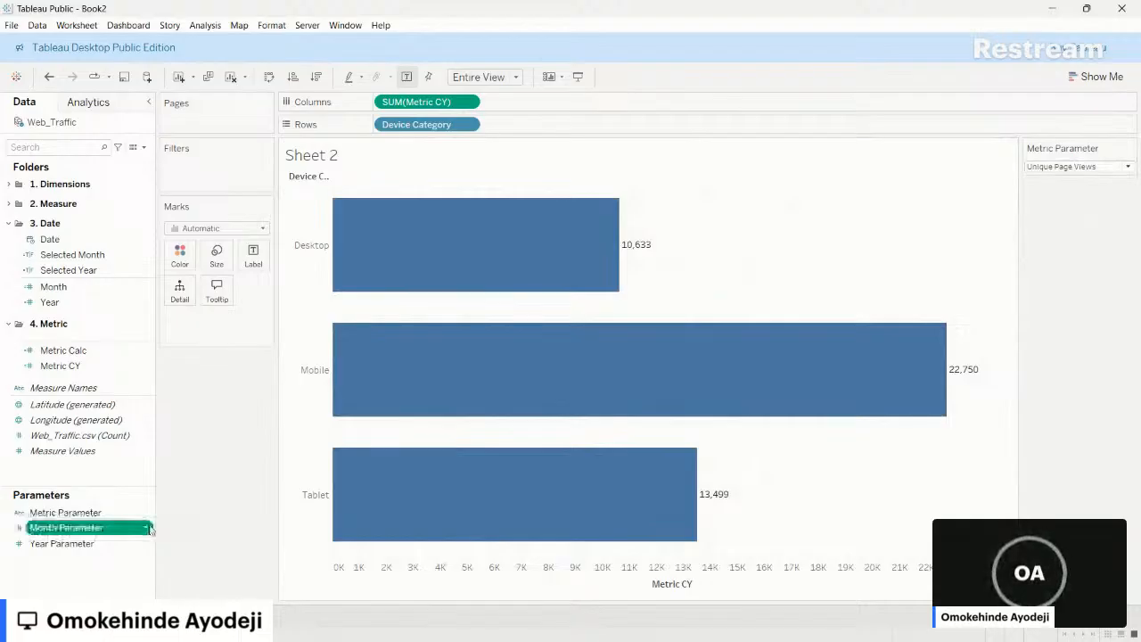
{"action": "left_click", "coordinate": [148, 528]}
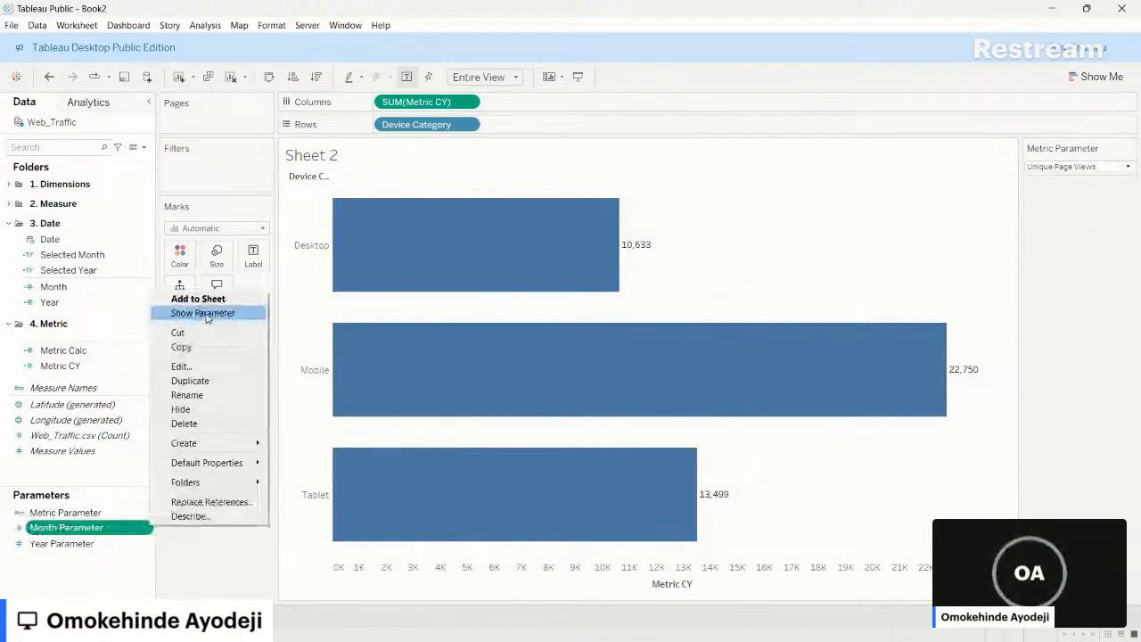
{"action": "left_click", "coordinate": [206, 313]}
{"action": "left_click", "coordinate": [1077, 209]}
{"action": "left_click", "coordinate": [1055, 311]}
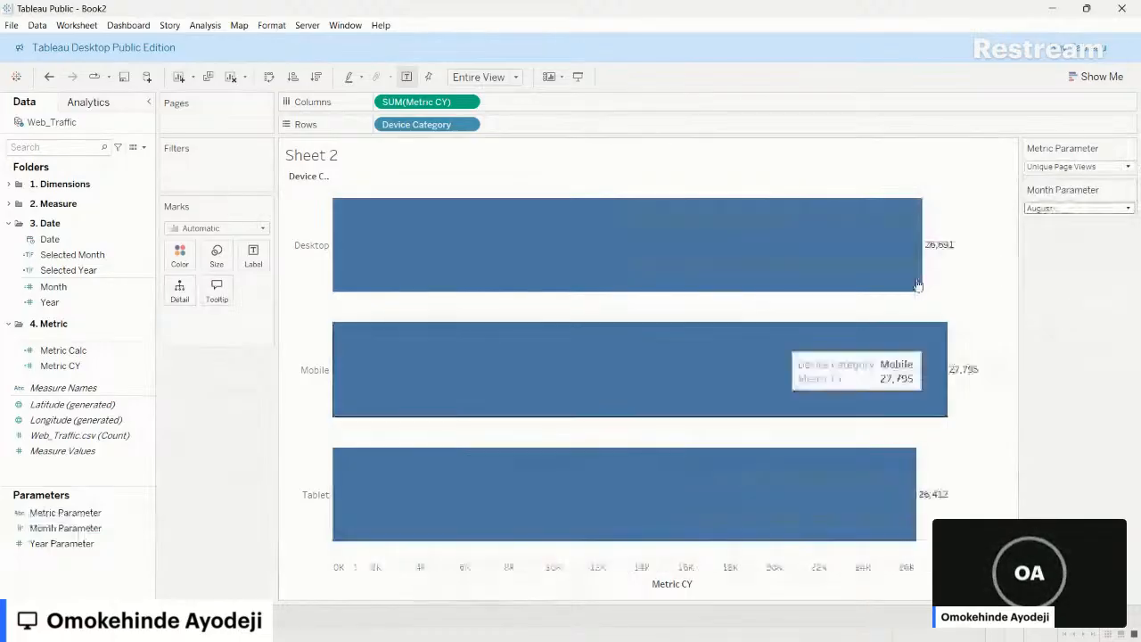
- Set the Metric Parameter to Average Session Duration and the Month Parameter to March
{"action": "left_click", "coordinate": [1045, 168]}
{"action": "left_click", "coordinate": [1048, 178]}
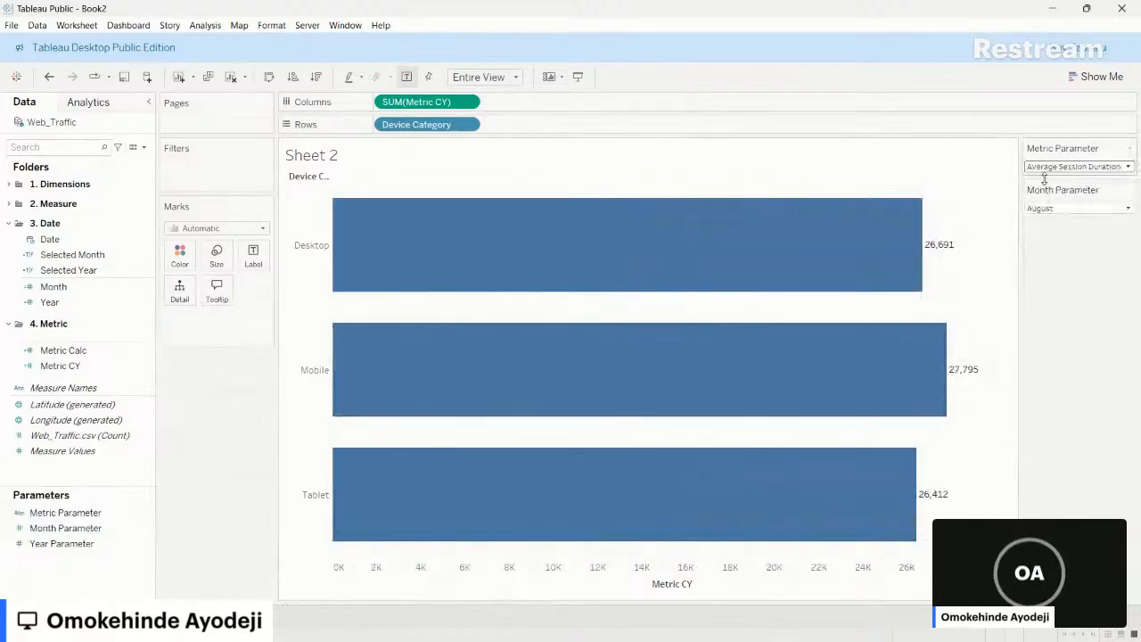
{"action": "left_click", "coordinate": [1072, 210]}
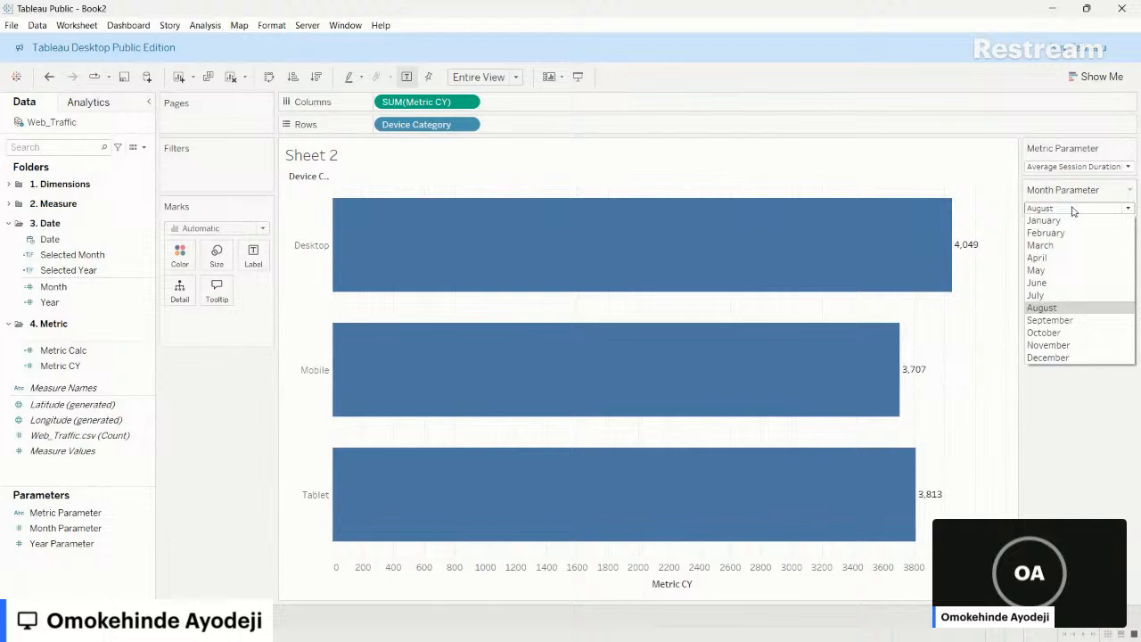
{"action": "left_click", "coordinate": [1057, 309]}
{"action": "left_click", "coordinate": [1079, 210]}
{"action": "left_click", "coordinate": [1052, 244]}
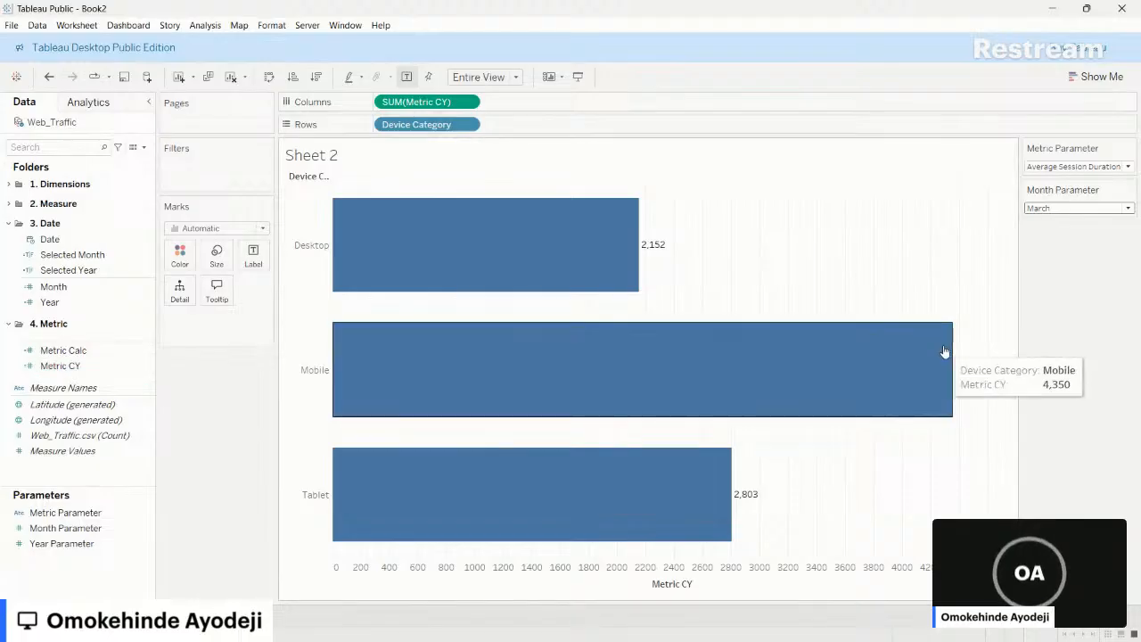
- Show the Year Parameter control on the sheet and set it to 2020
{"action": "right_click", "coordinate": [148, 543]}
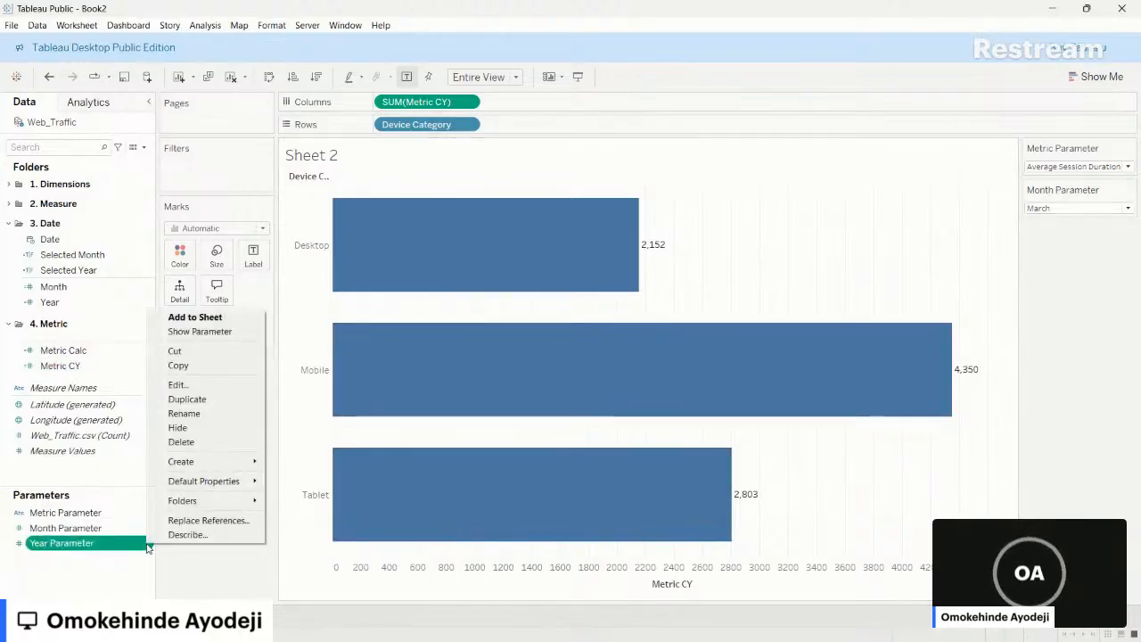
{"action": "left_click", "coordinate": [203, 331]}
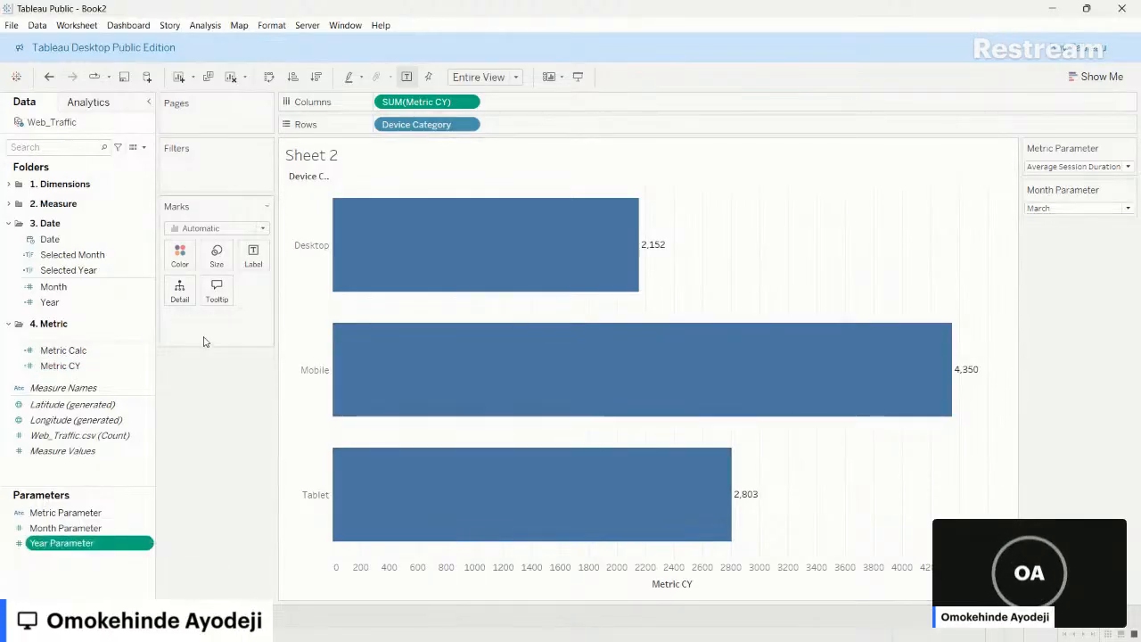
{"action": "left_click", "coordinate": [1061, 249]}
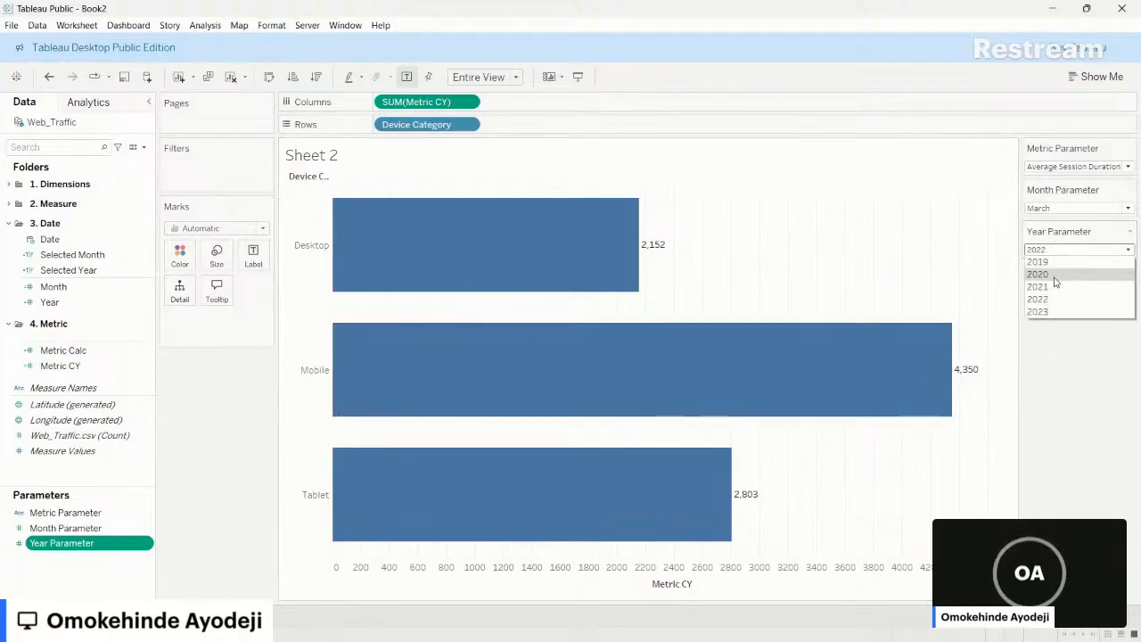
{"action": "left_click", "coordinate": [1053, 281]}
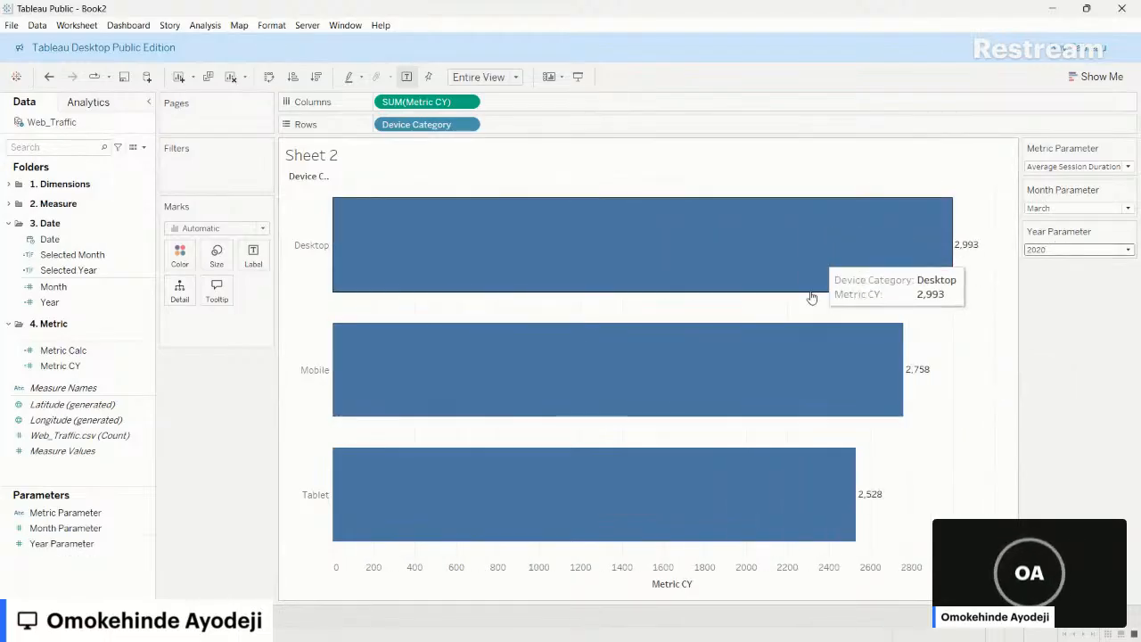
{"action": "mouse_move", "coordinate": [857, 451]}
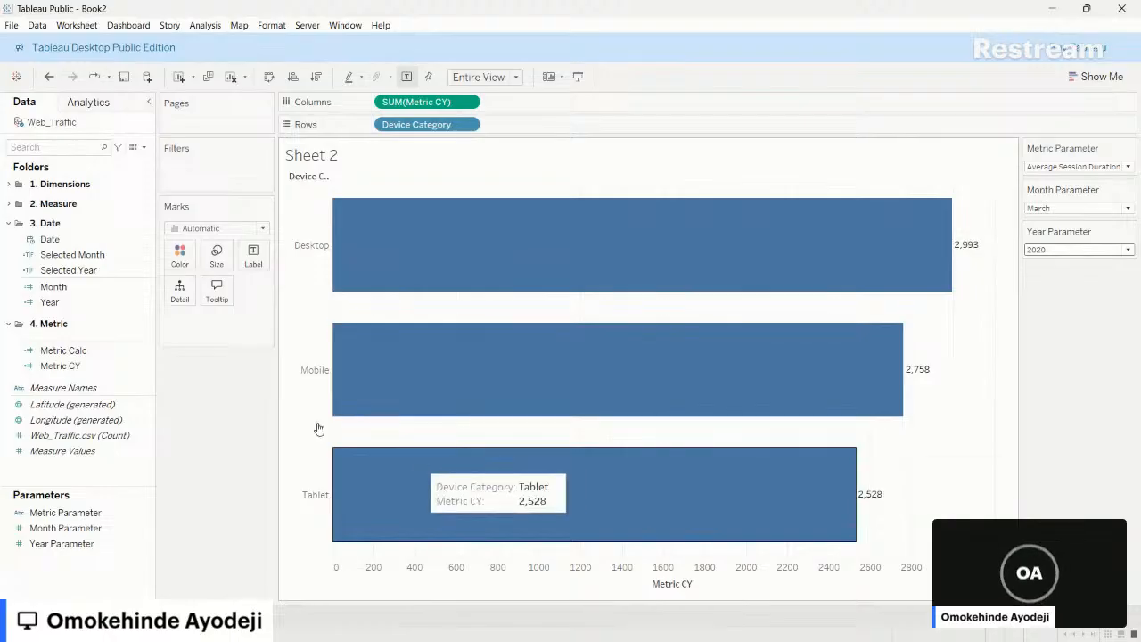
- Duplicate the Metric CY field and rename the copy Metric PY in its calculation
{"action": "right_click", "coordinate": [146, 367]}
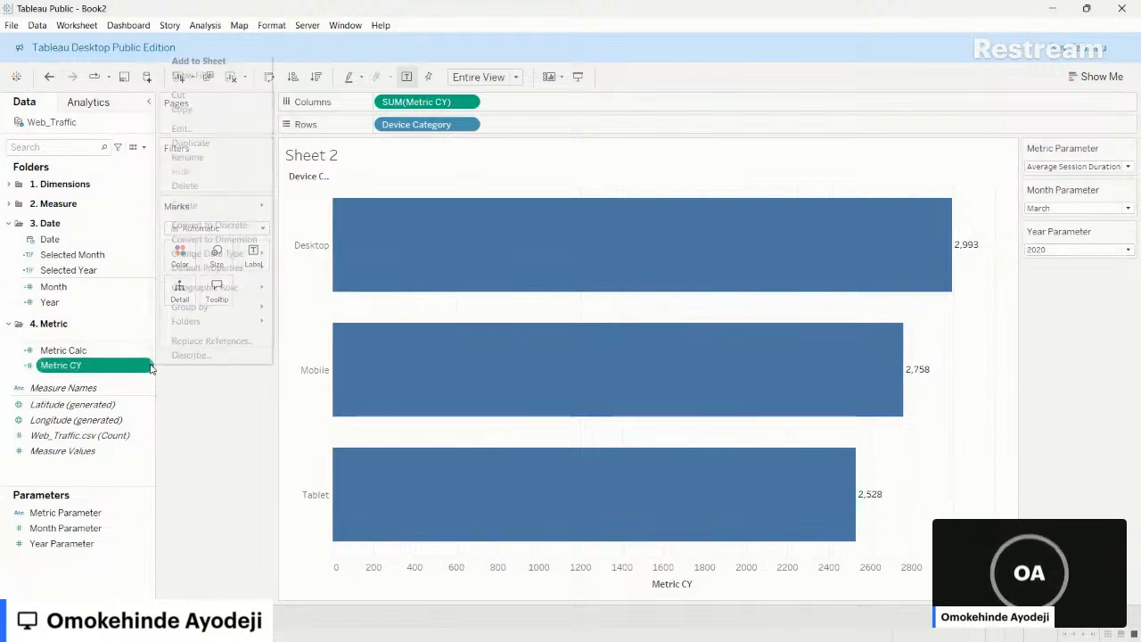
{"action": "left_click", "coordinate": [191, 143]}
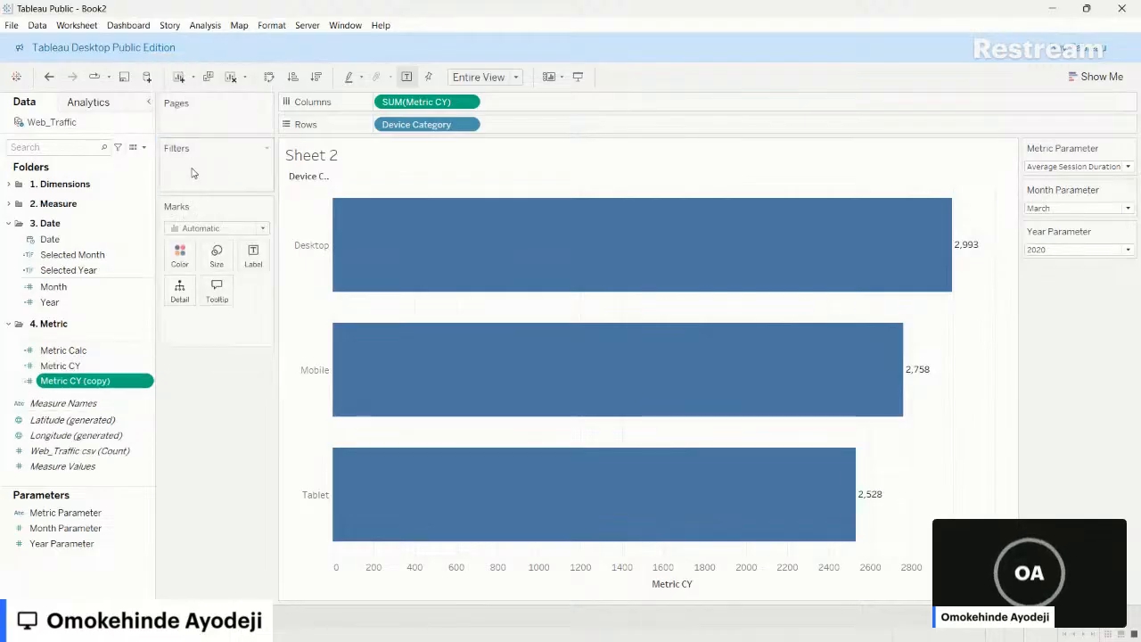
{"action": "left_click", "coordinate": [146, 383]}
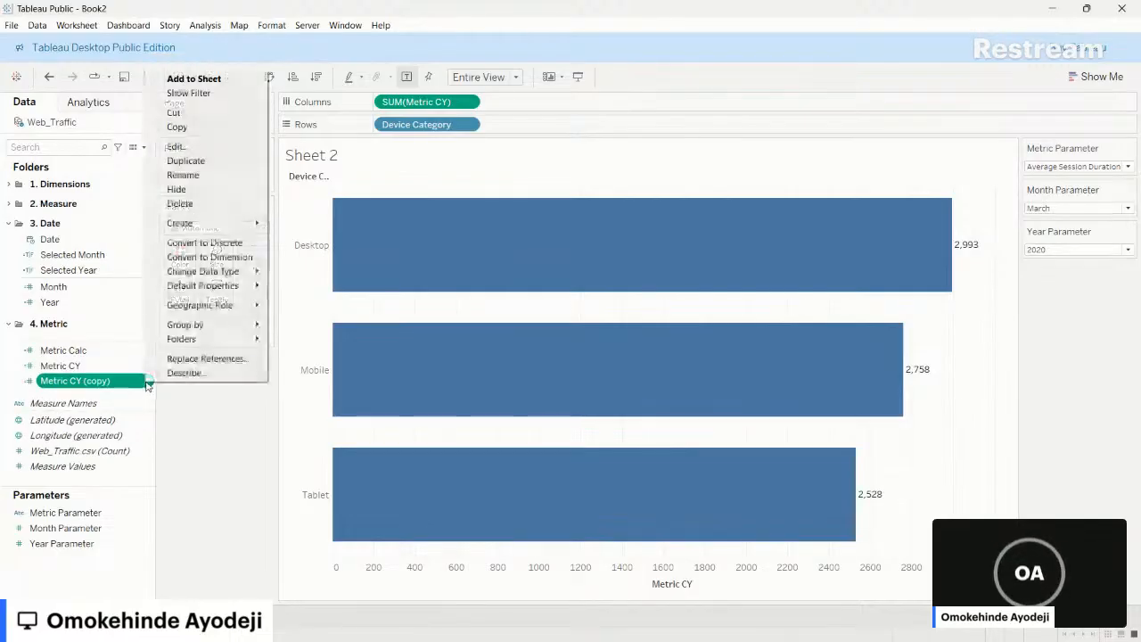
{"action": "left_click", "coordinate": [178, 146]}
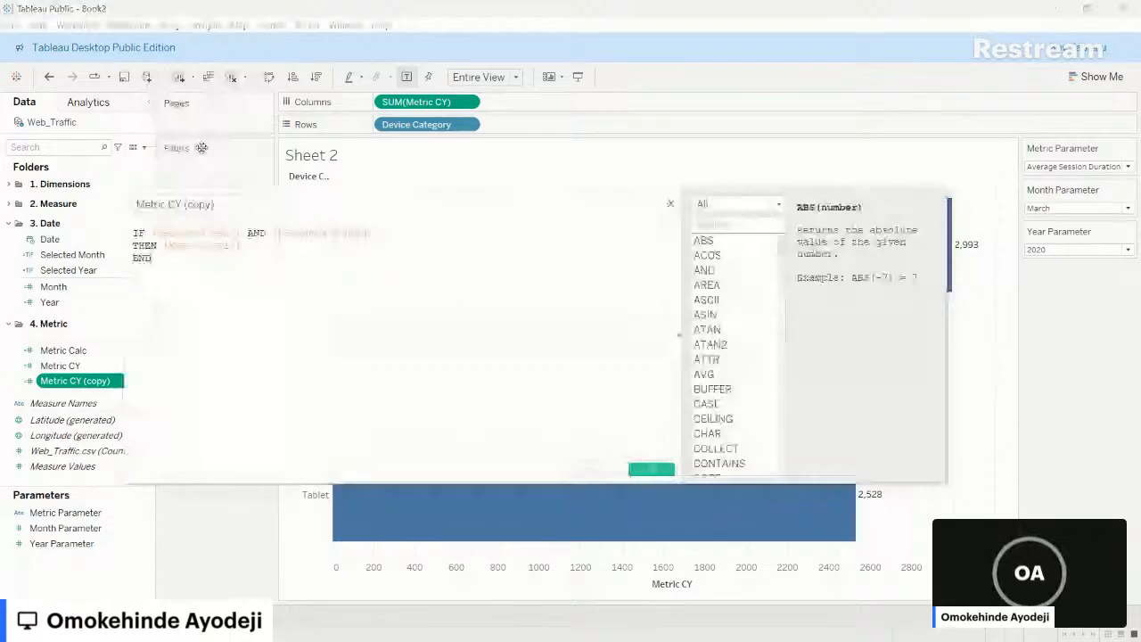
{"action": "type", "text": "Metric PY"}
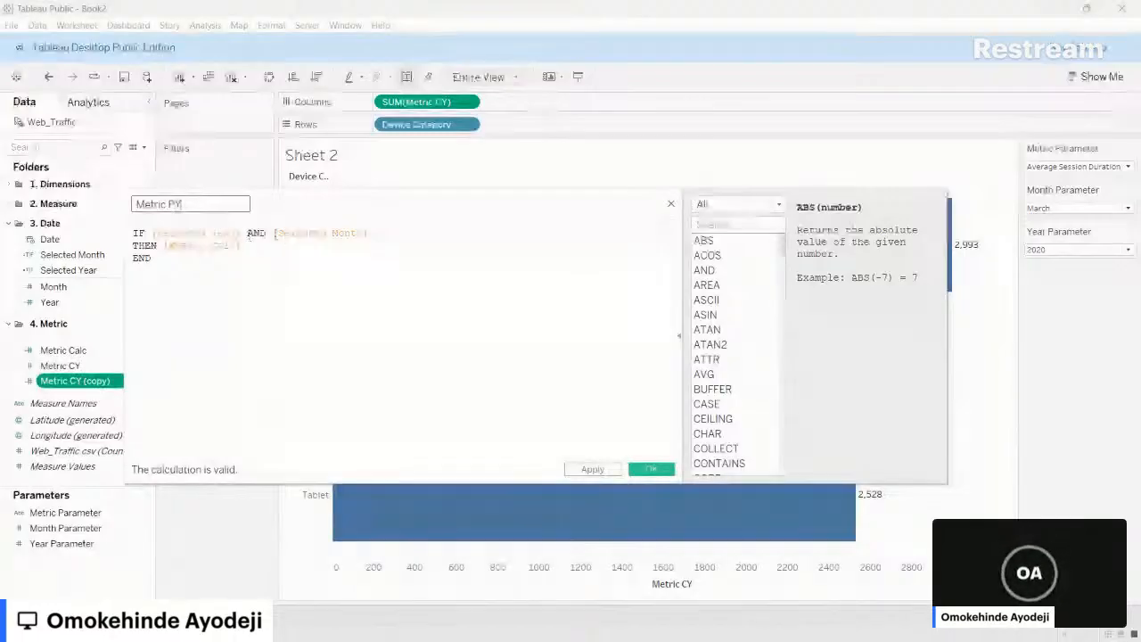
{"action": "left_click", "coordinate": [277, 232]}
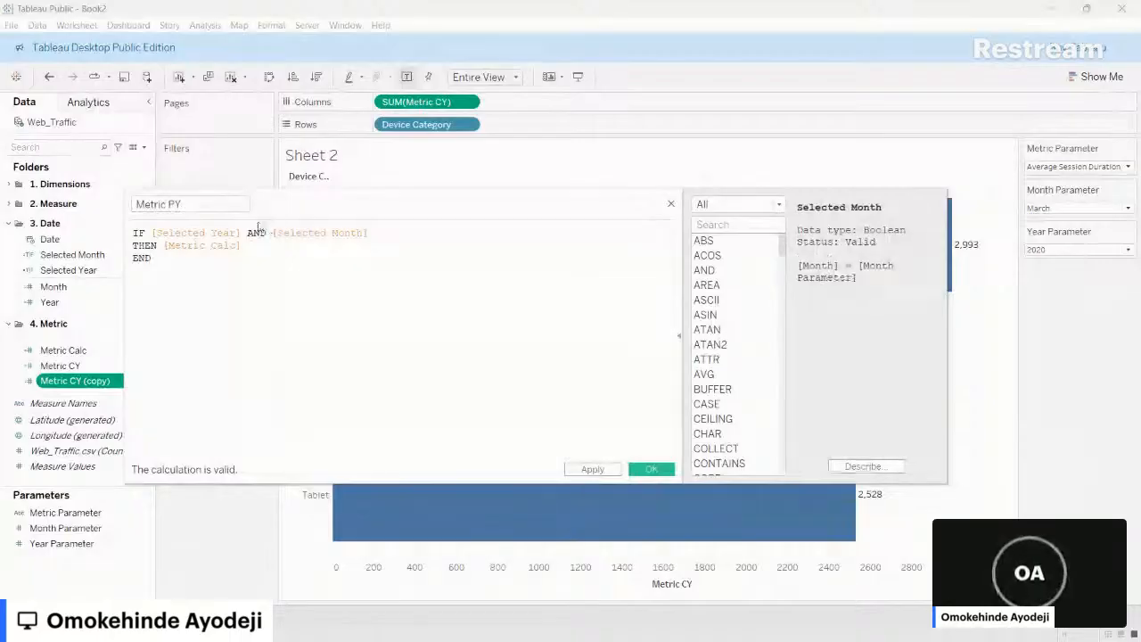
- Create a Selected Previous Year field from a copy of Selected Year with the formula [Year] = [Year Parameter] - 1
{"action": "left_click", "coordinate": [225, 232]}
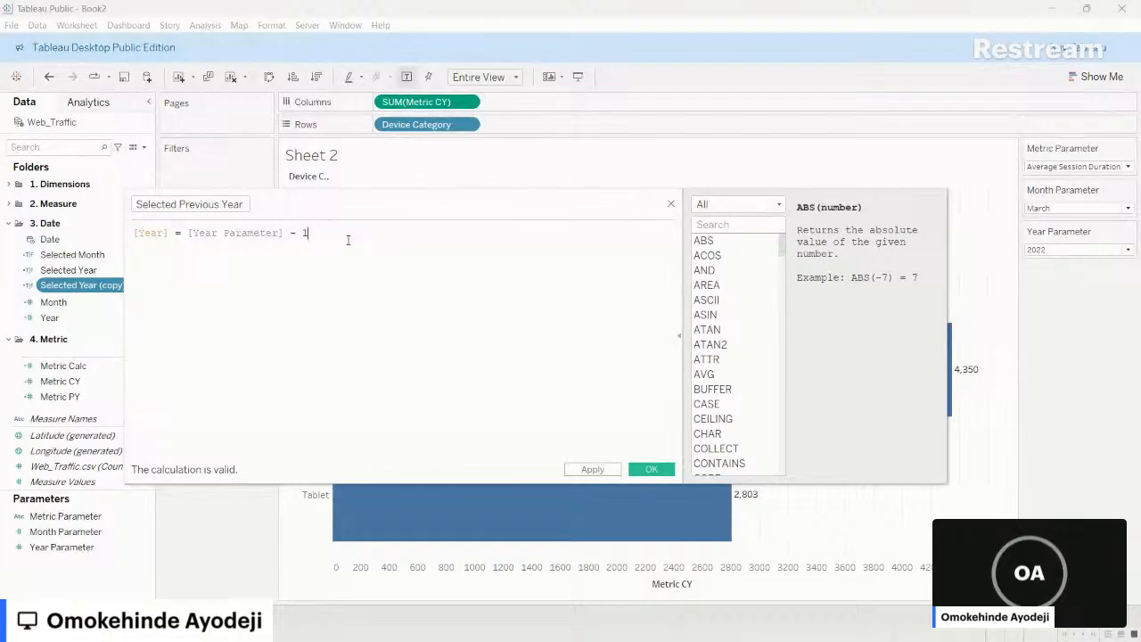
{"action": "left_click", "coordinate": [652, 470]}
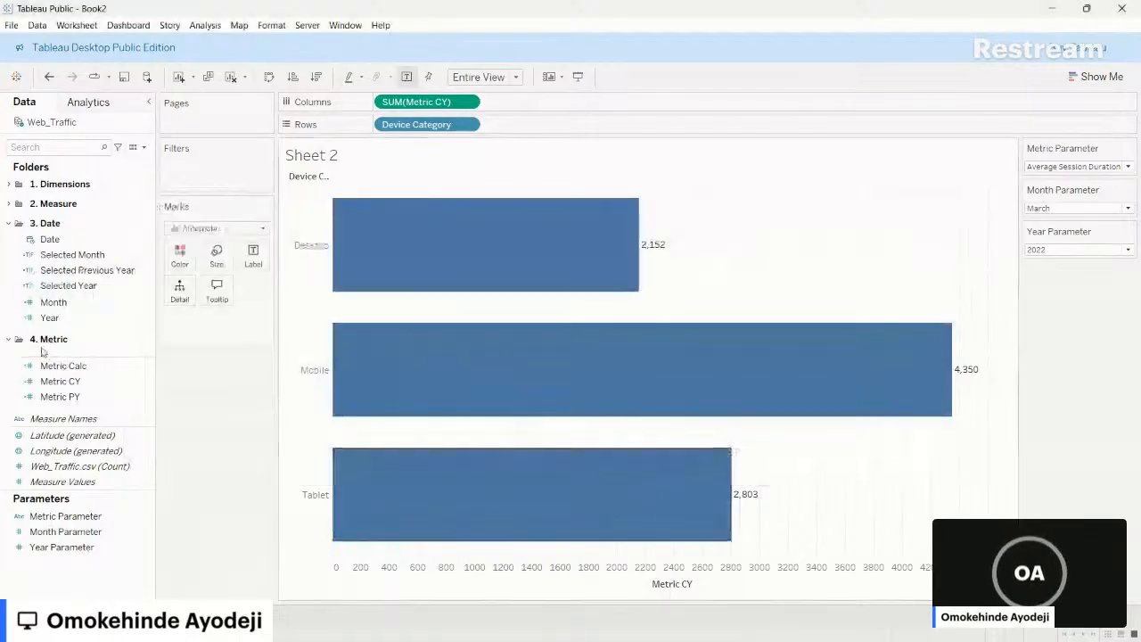
- Edit the Metric PY calculation to use [Selected Previous Year] in place of [Selected Year]
{"action": "left_click", "coordinate": [119, 400]}
{"action": "right_click", "coordinate": [150, 400]}
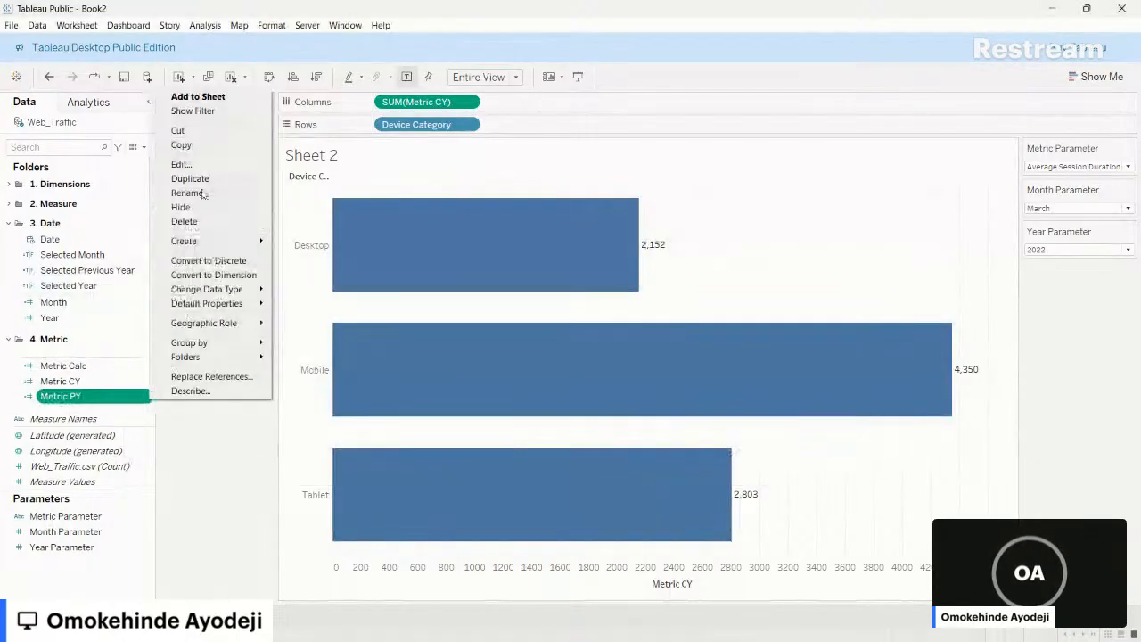
{"action": "left_click", "coordinate": [187, 165]}
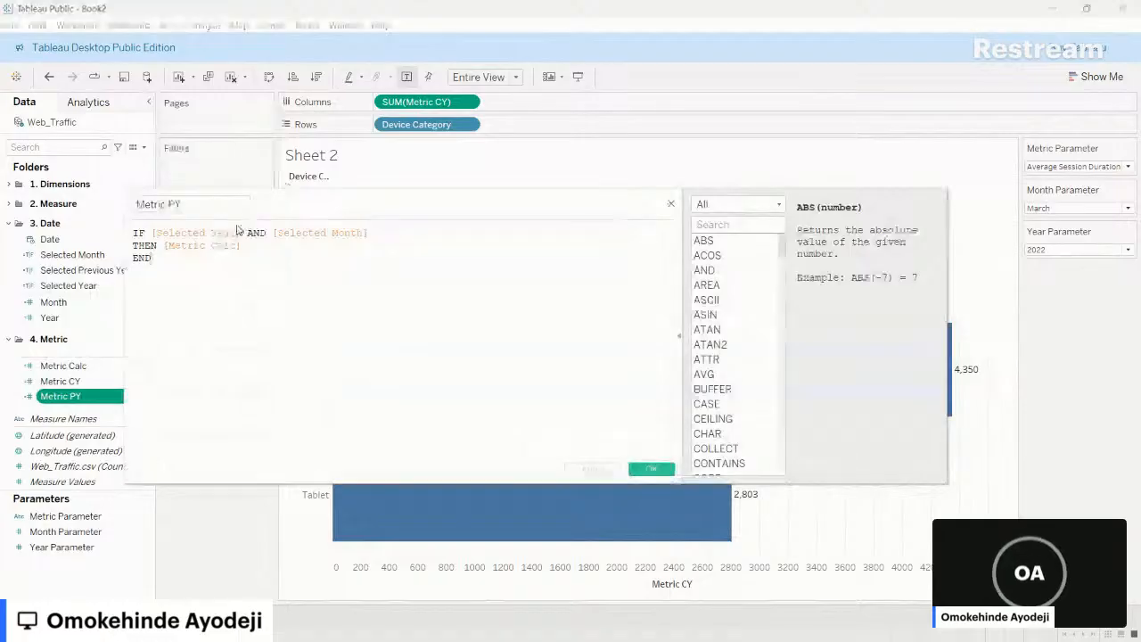
{"action": "left_click_drag", "start_coordinate": [84, 270], "coordinate": [210, 232]}
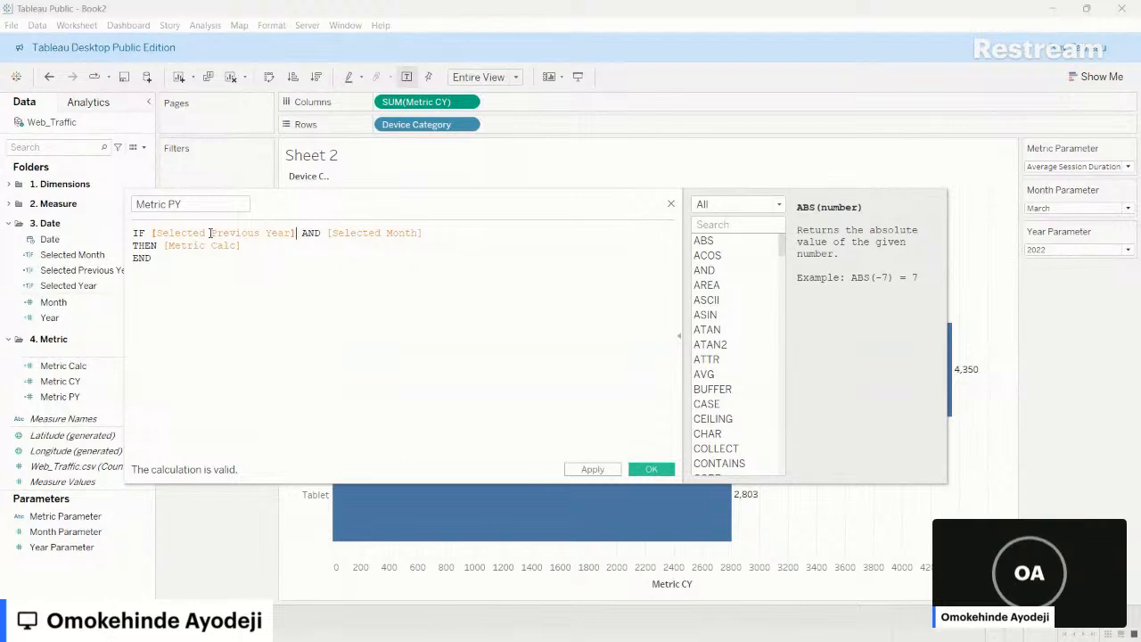
{"action": "left_click", "coordinate": [666, 473]}
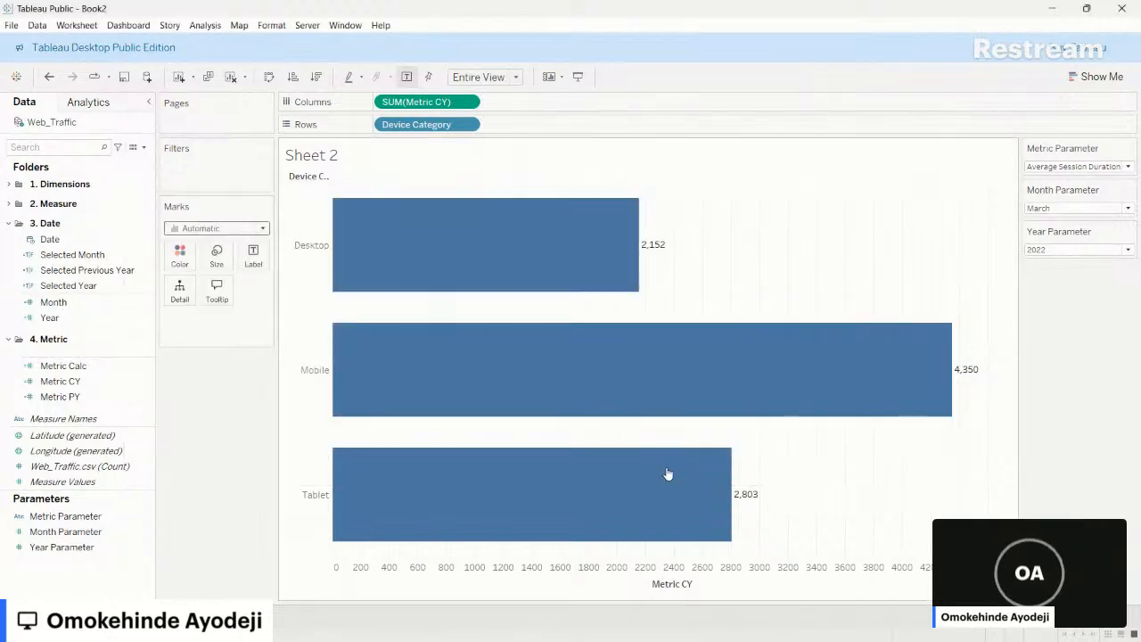
- Add Metric PY to Columns beside Metric CY and color the Metric CY bars orange
{"action": "left_click_drag", "start_coordinate": [71, 397], "coordinate": [588, 104]}
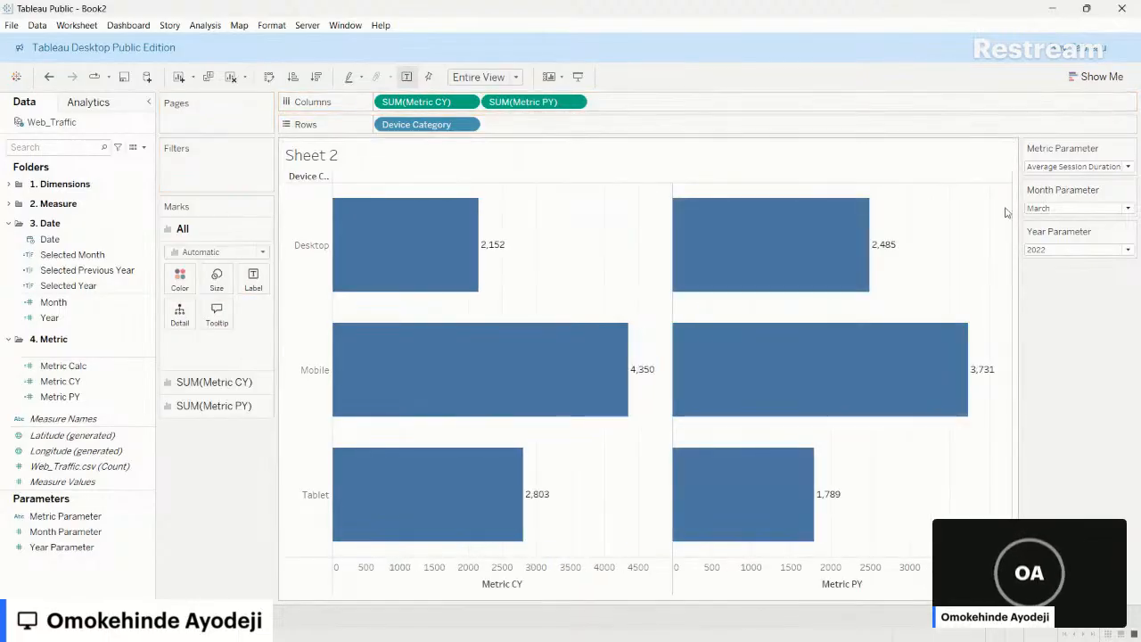
{"action": "left_click", "coordinate": [1083, 255]}
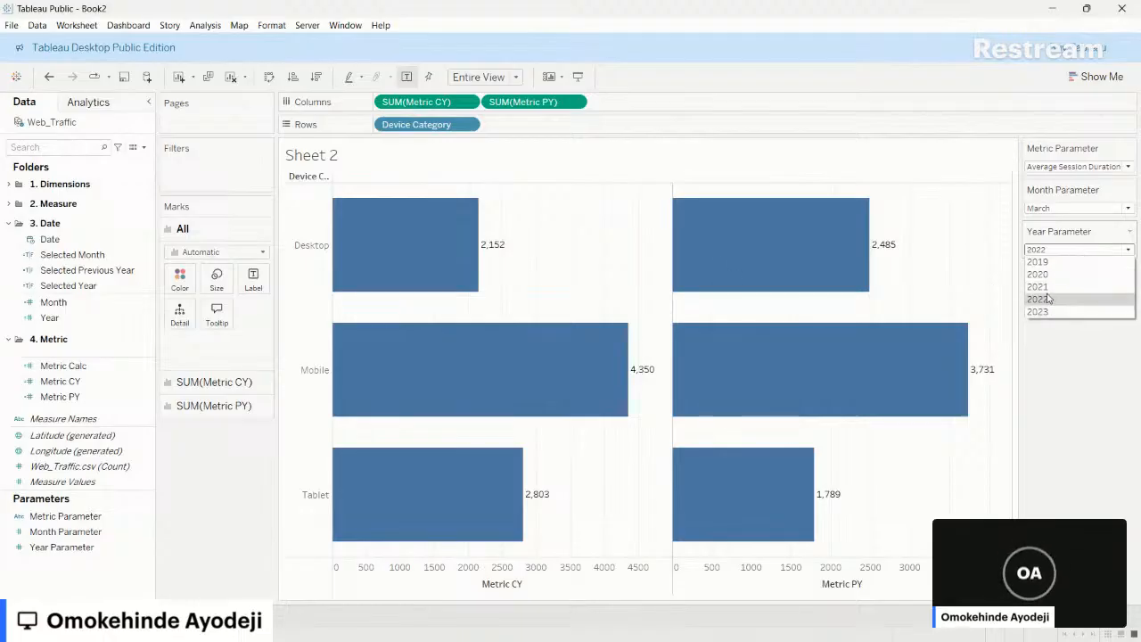
{"action": "left_click", "coordinate": [201, 390]}
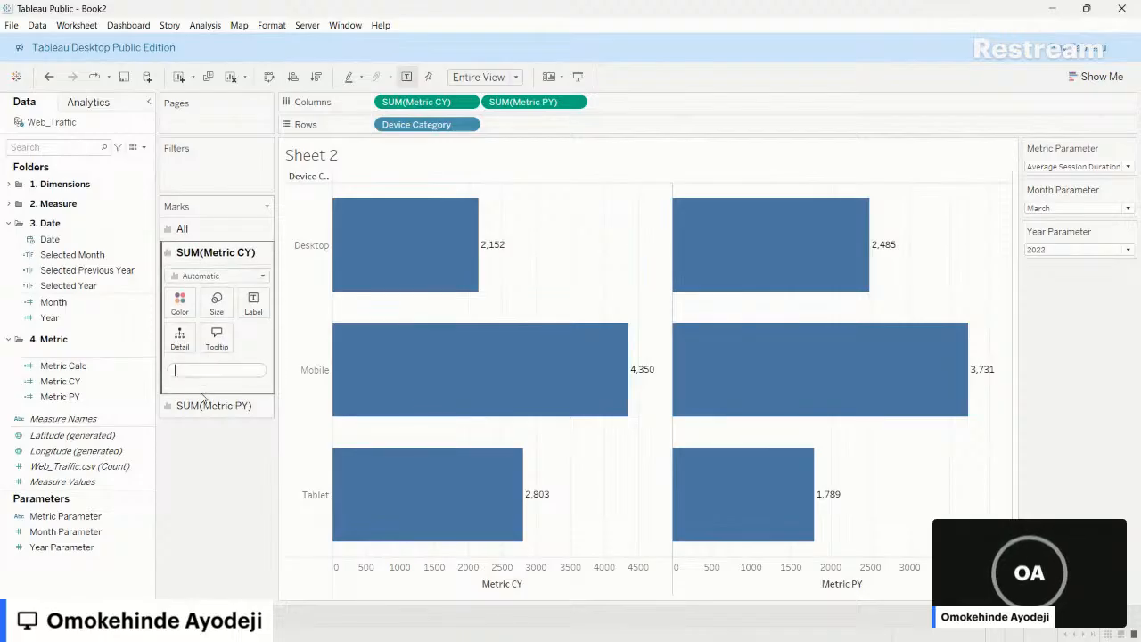
{"action": "left_click", "coordinate": [184, 307]}
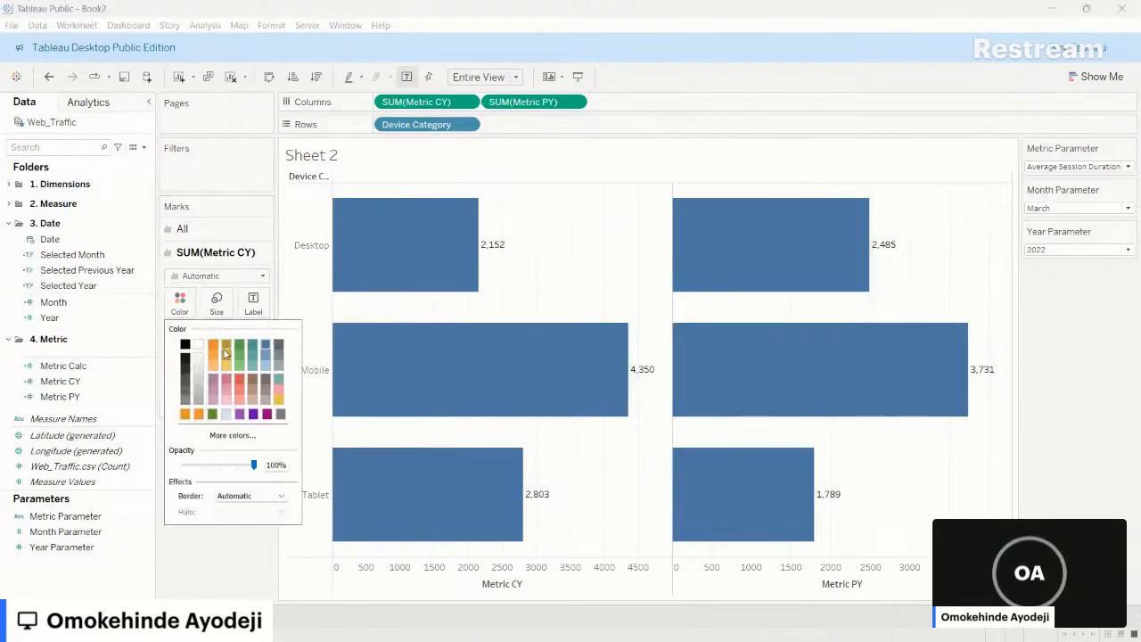
{"action": "left_click", "coordinate": [216, 350]}
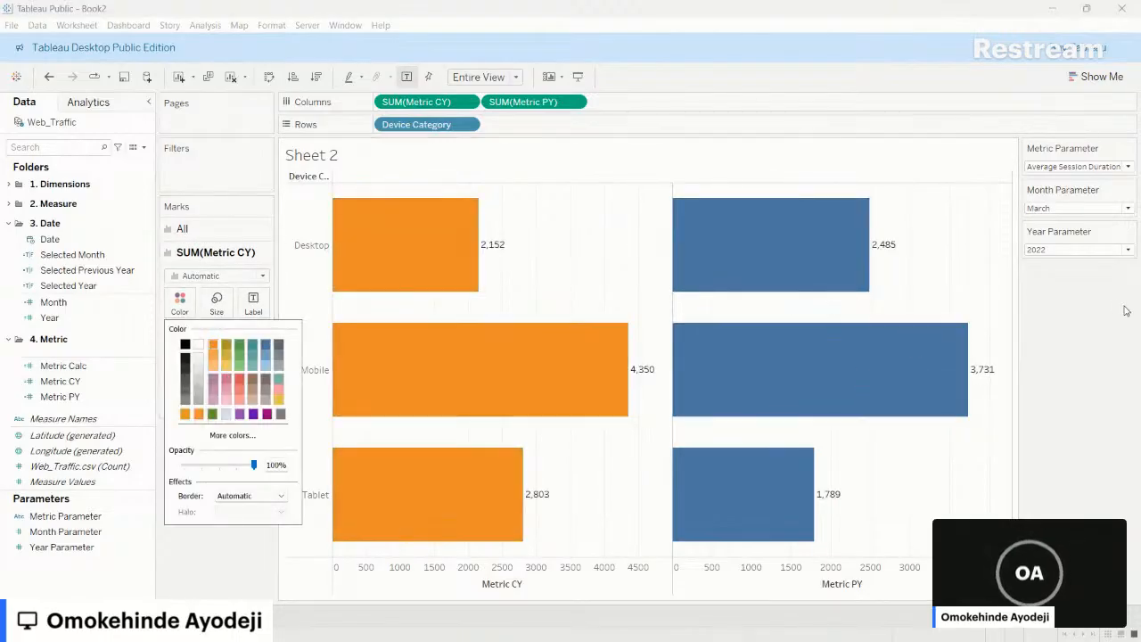
{"action": "left_click", "coordinate": [892, 257]}
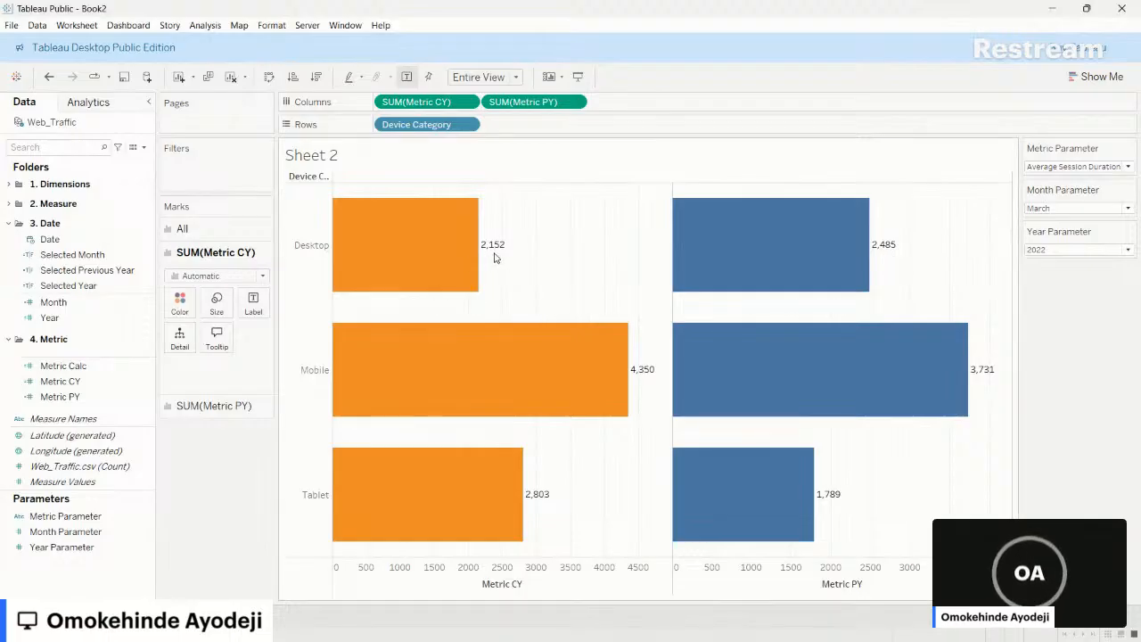
- Set the Year Parameter to 2023 to test both metric charts
{"action": "left_click", "coordinate": [1051, 260]}
{"action": "left_click", "coordinate": [1052, 314]}
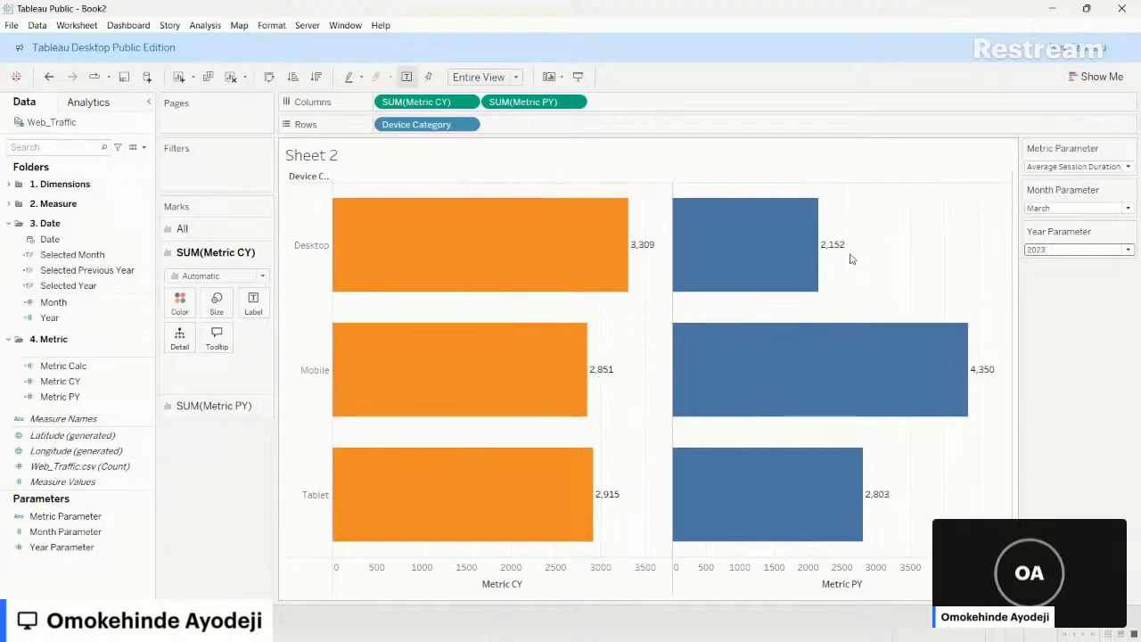
- Switch to the Case Study Website Traffic Dashboard, examine the New Users by Device Category chart, and return to Book2
{"action": "key", "text": "alt+Tab"}
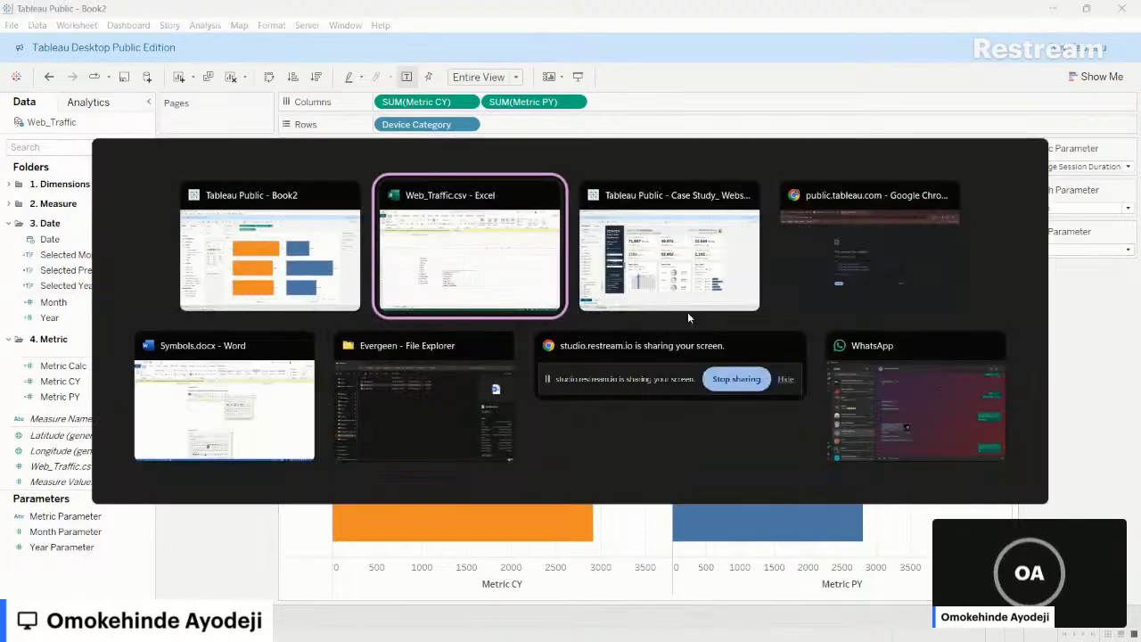
{"action": "key", "text": "alt+Tab"}
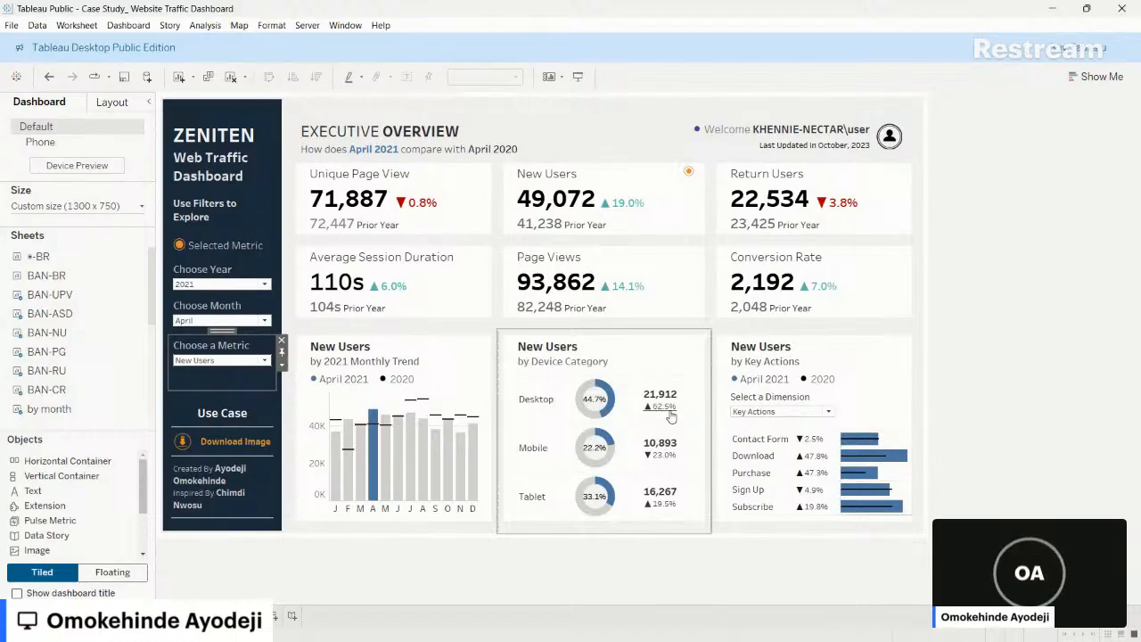
{"action": "key", "text": "alt+Tab"}
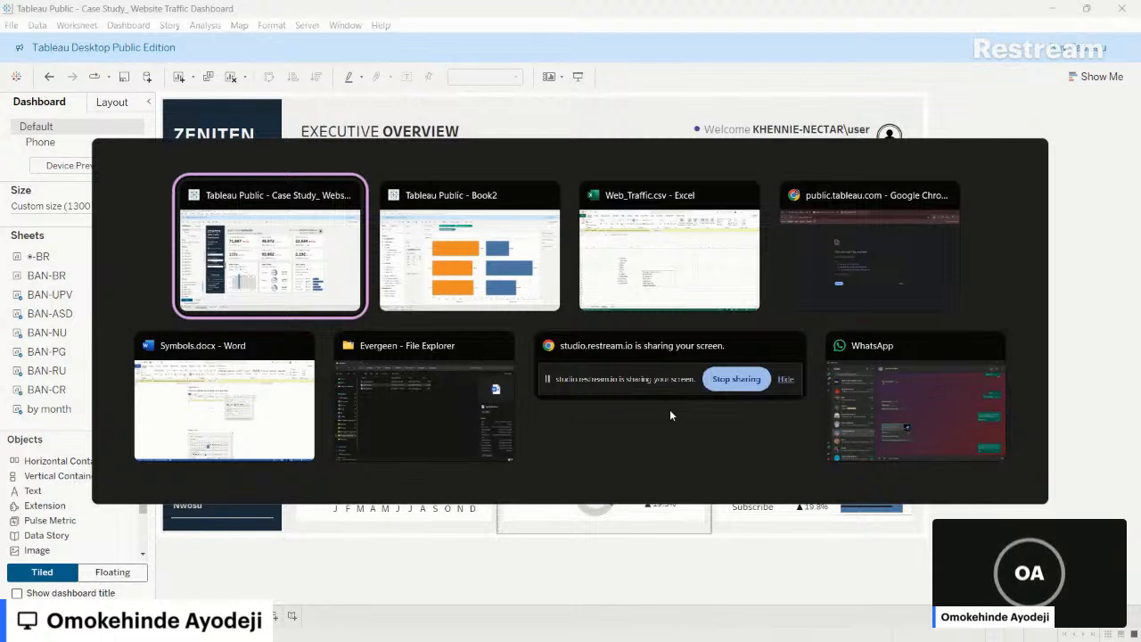
{"action": "key", "text": "alt+Tab"}
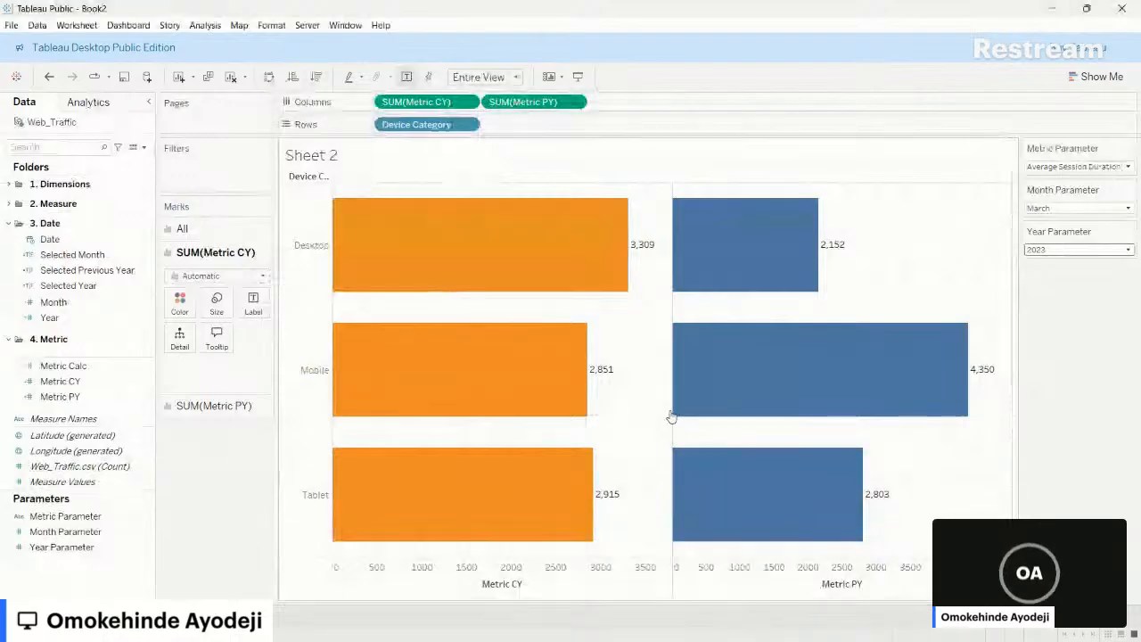
- Switch to Chrome, search the web for "yoy formula" to read the year-over-year growth formula, and return to Tableau's Book2
{"action": "key", "text": "alt+Tab"}
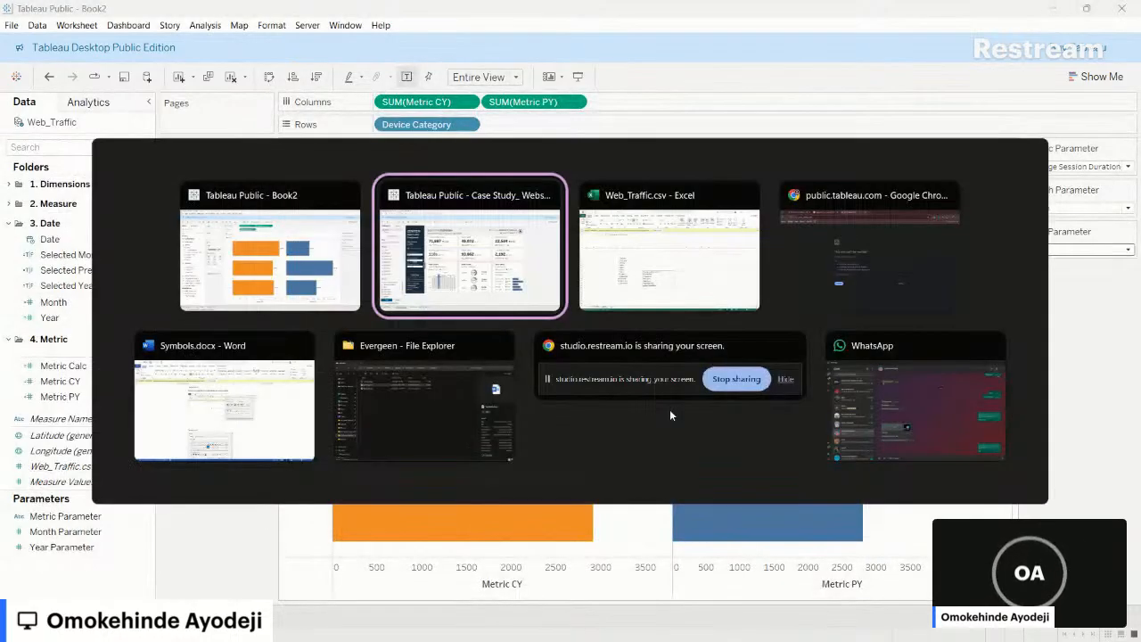
{"action": "key", "text": "alt+Tab"}
{"action": "key", "text": "alt+Tab"}
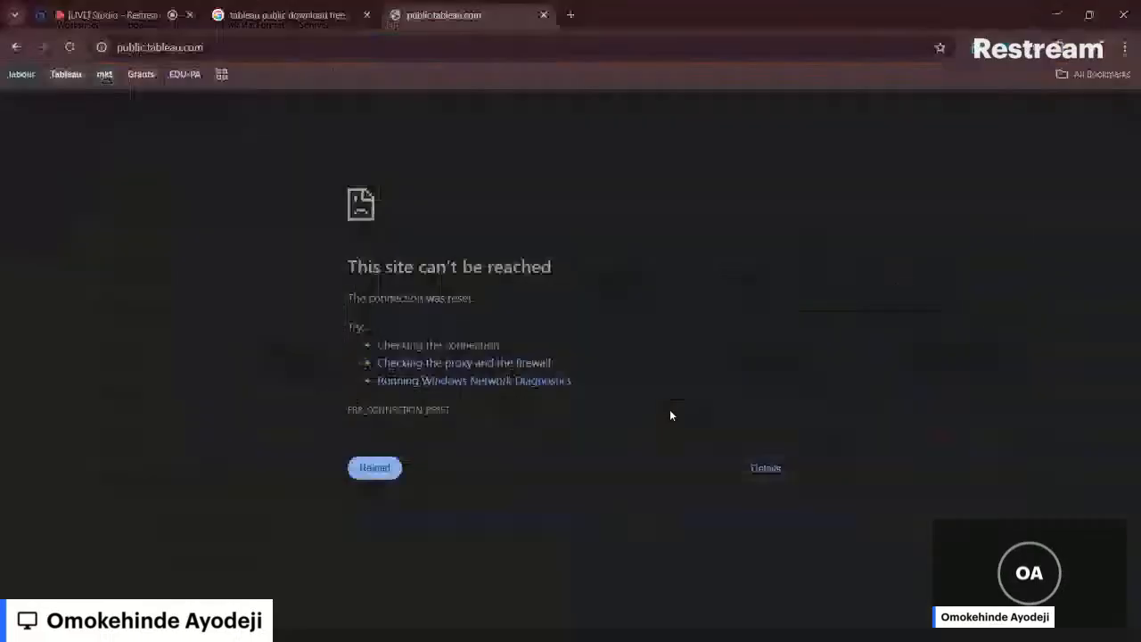
{"action": "left_click", "coordinate": [571, 16]}
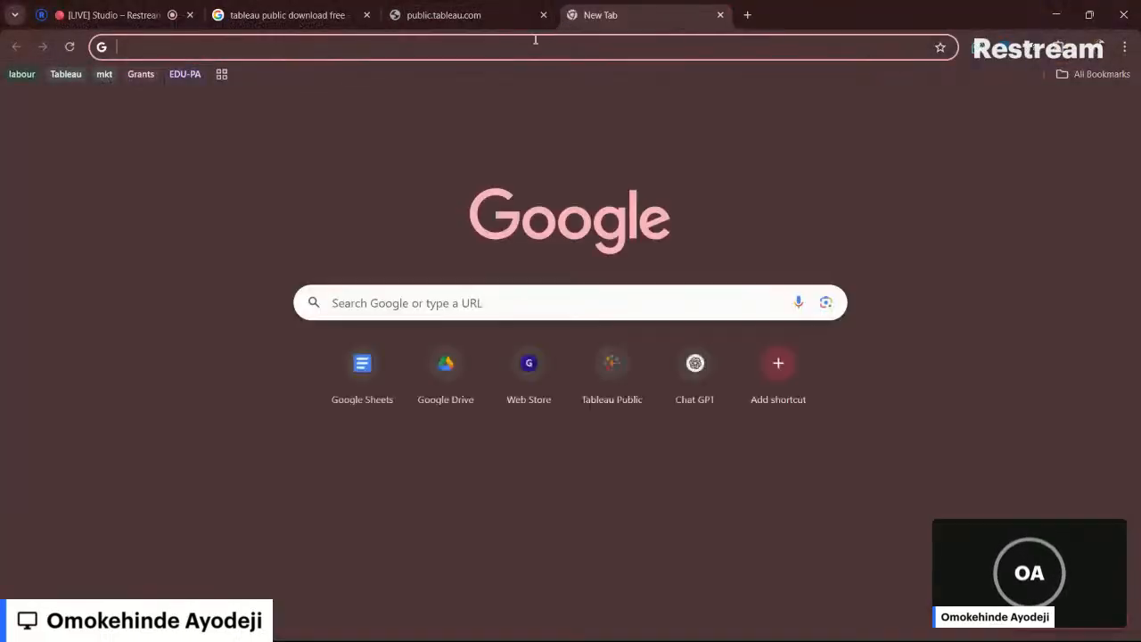
{"action": "left_click", "coordinate": [534, 39]}
{"action": "type", "text": "yoy"}
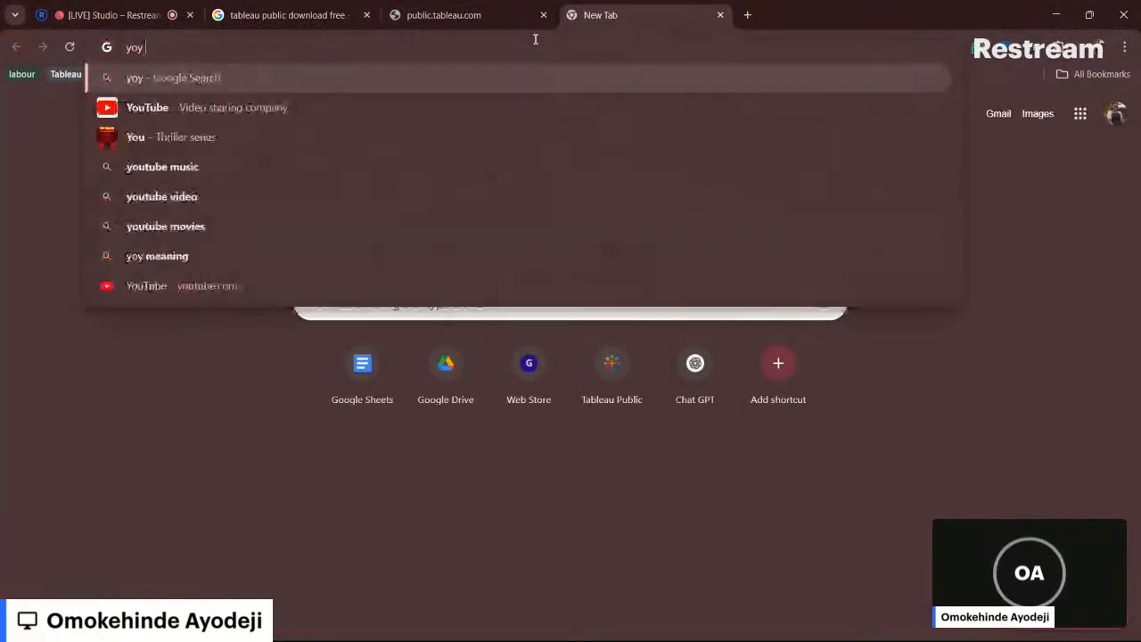
{"action": "type", "text": " formu"}
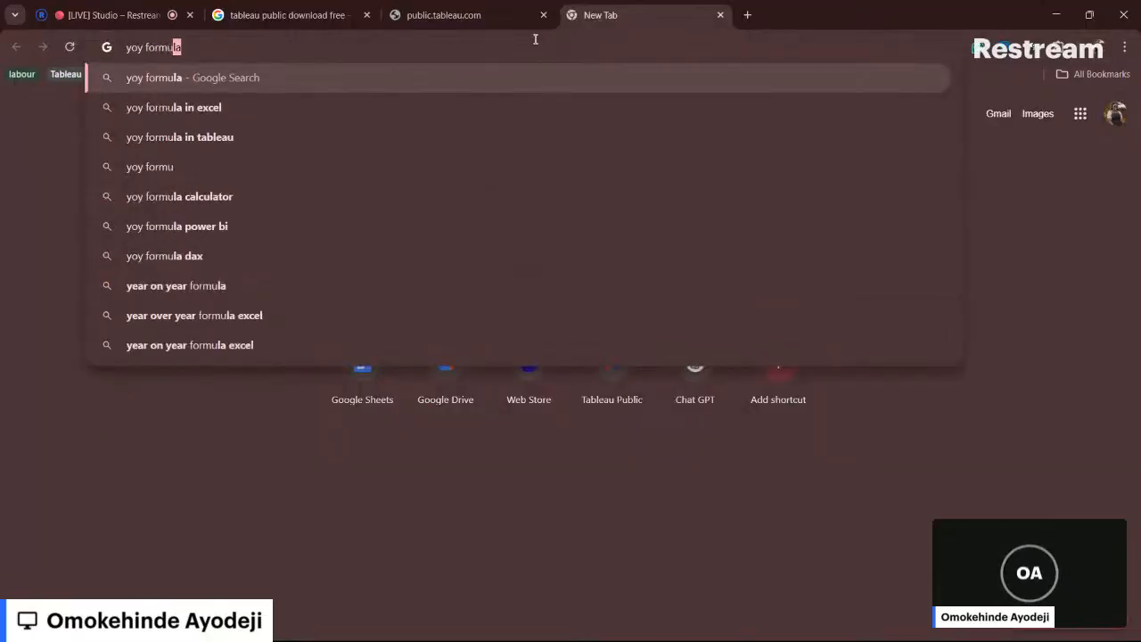
{"action": "left_click", "coordinate": [143, 78]}
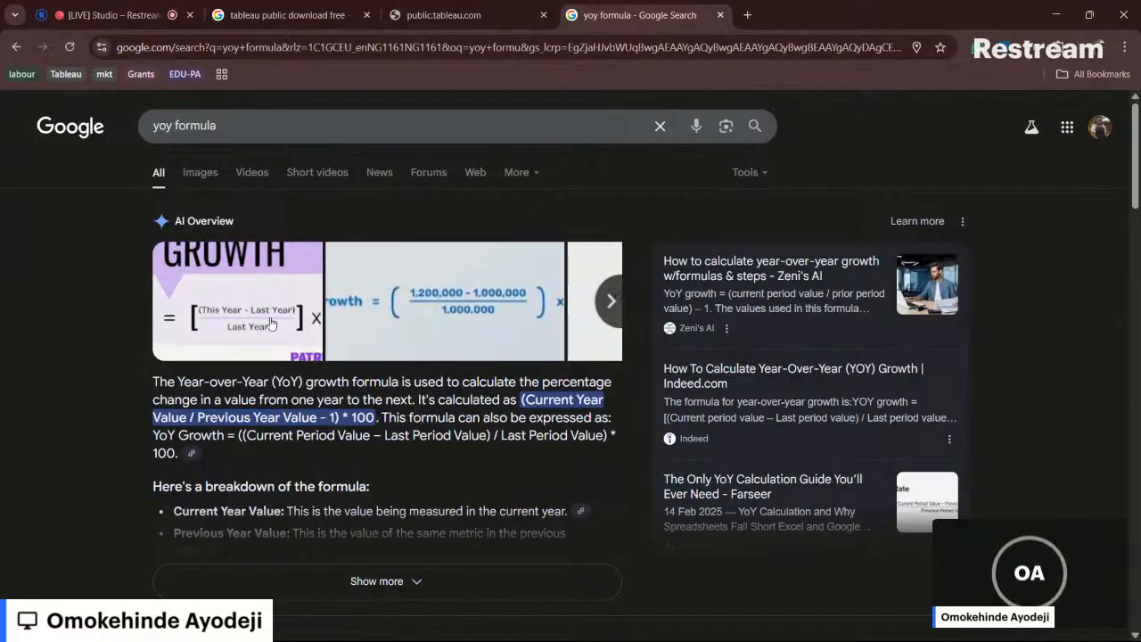
{"action": "key", "text": "alt+Tab"}
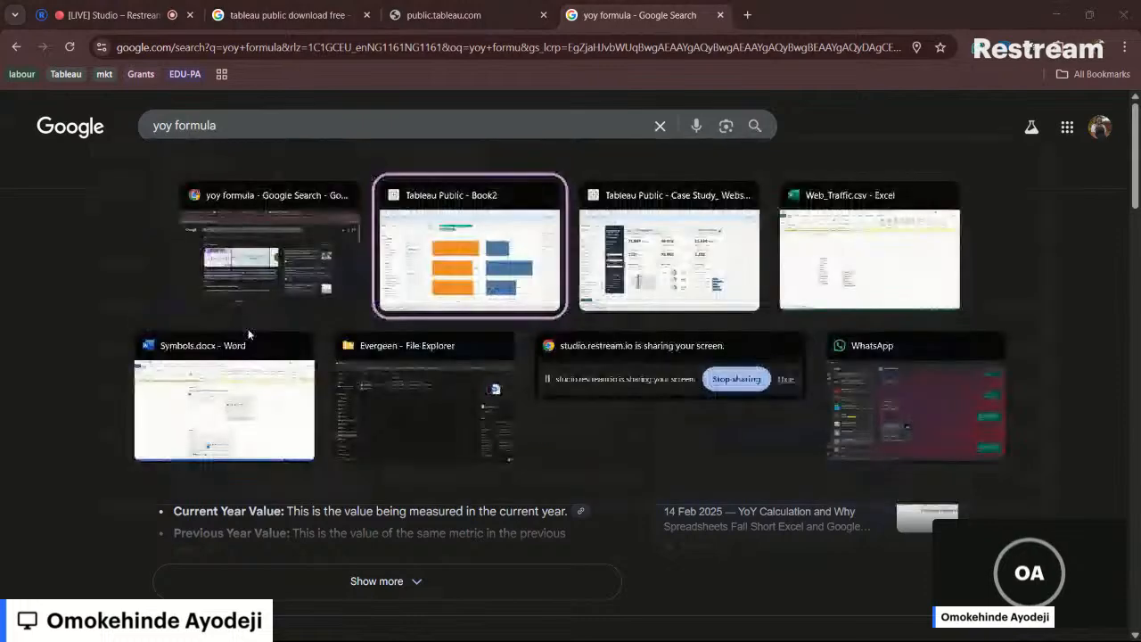
{"action": "key", "text": "alt+Tab"}
{"action": "key", "text": "alt+shift+Tab"}
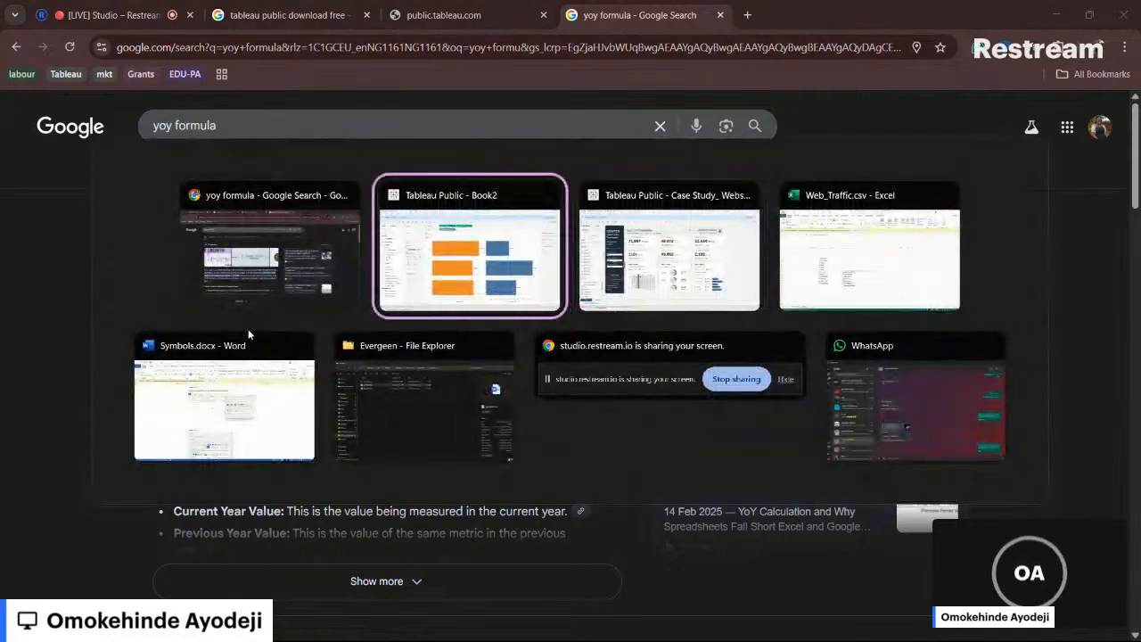
- Create a calculated field named YOY and move its editor clear of the data fields
{"action": "left_click", "coordinate": [144, 398]}
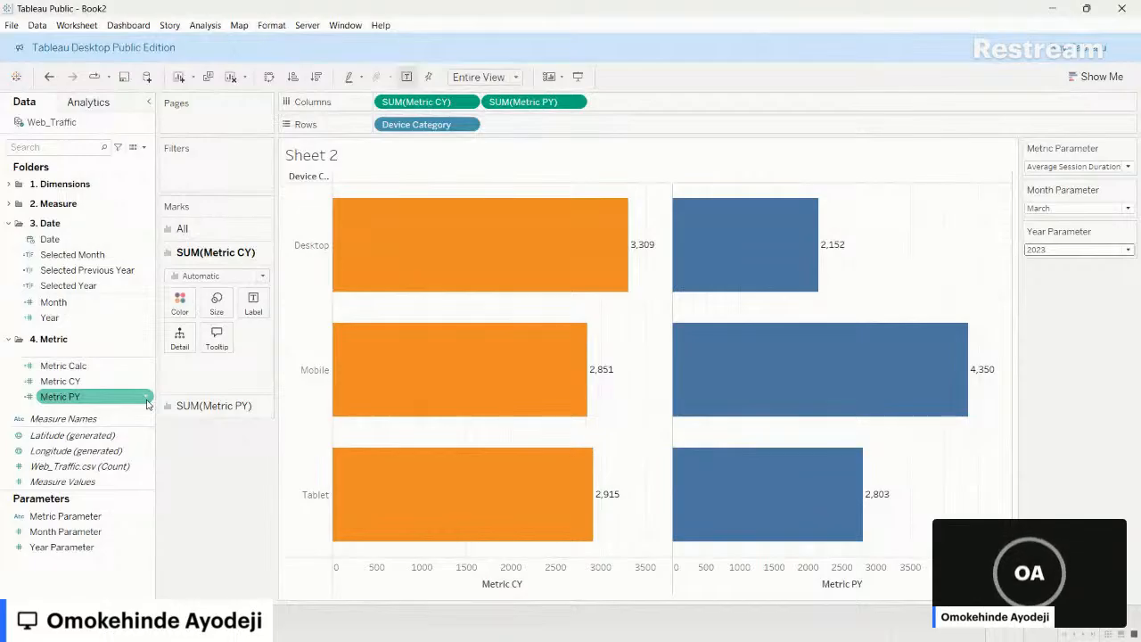
{"action": "left_click", "coordinate": [147, 401]}
{"action": "left_click", "coordinate": [176, 441]}
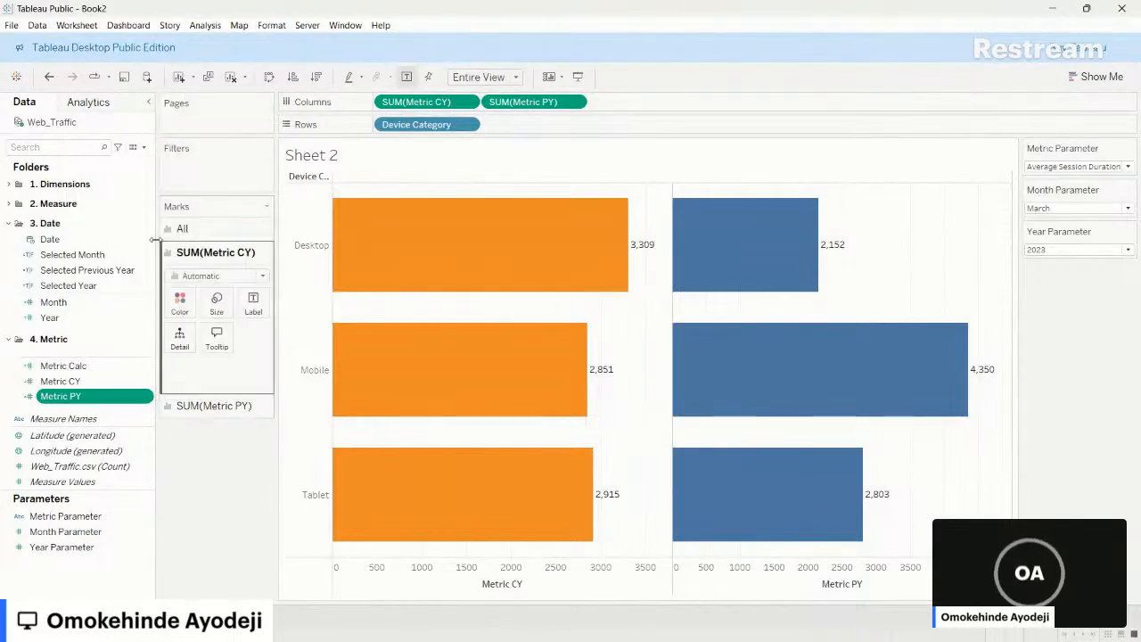
{"action": "left_click", "coordinate": [143, 147]}
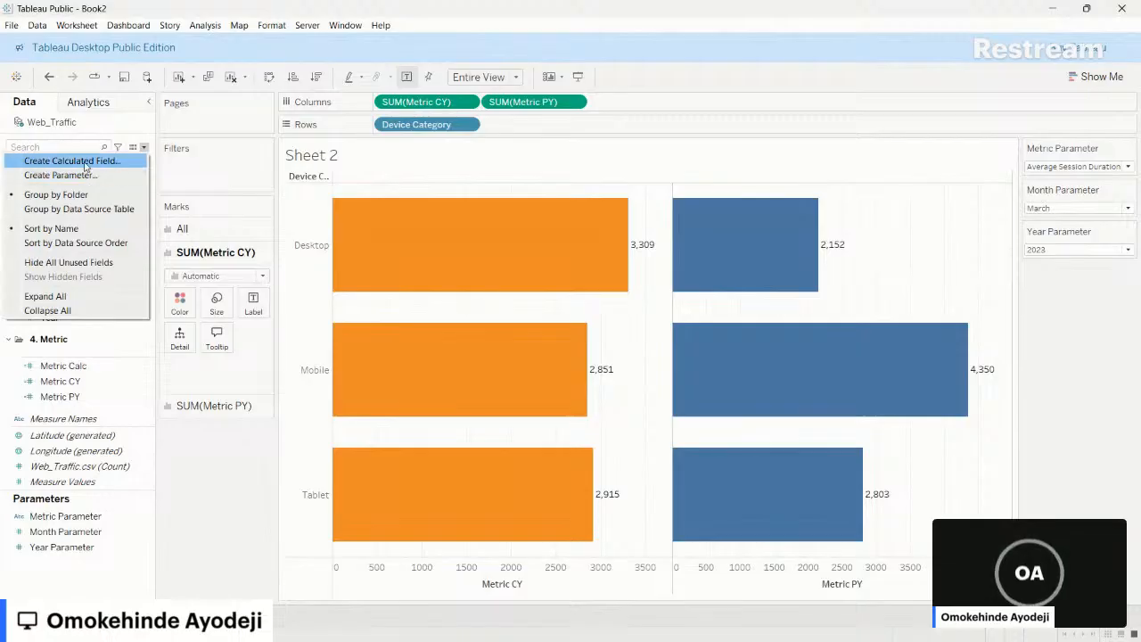
{"action": "left_click", "coordinate": [71, 161]}
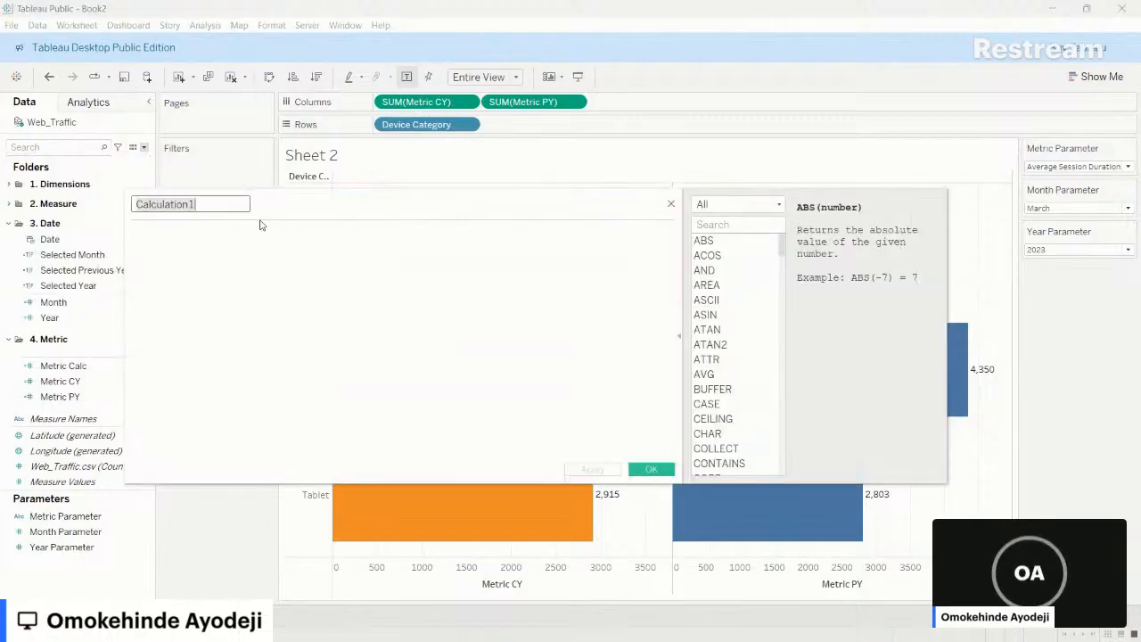
{"action": "type", "text": "yo"}
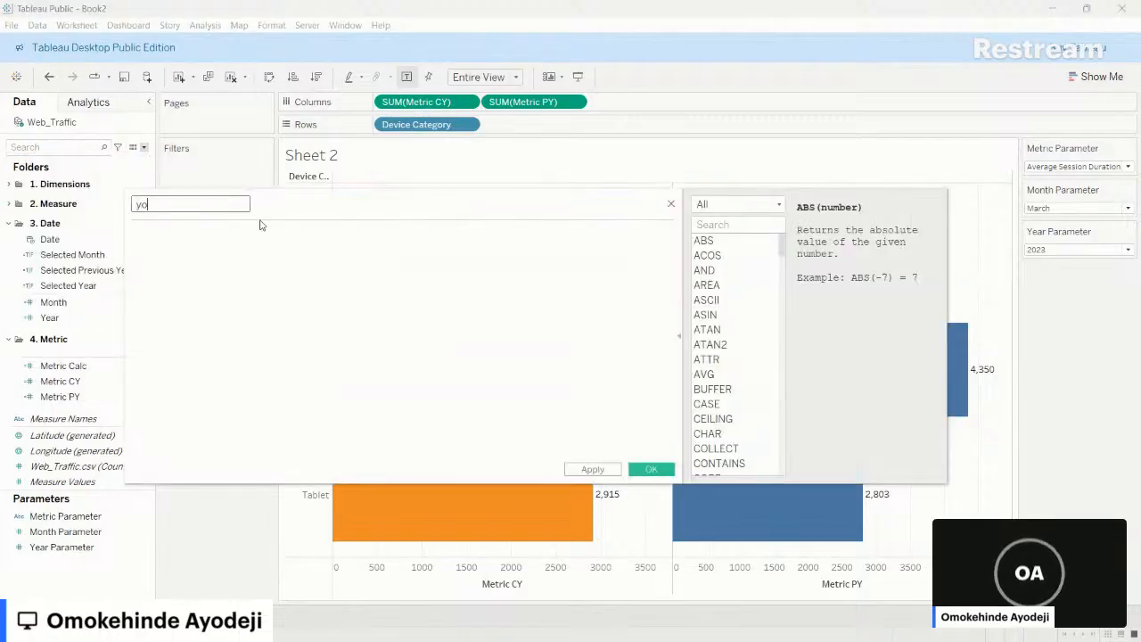
{"action": "key", "text": "BackSpace"}
{"action": "key", "text": "BackSpace"}
{"action": "key", "text": "BackSpace"}
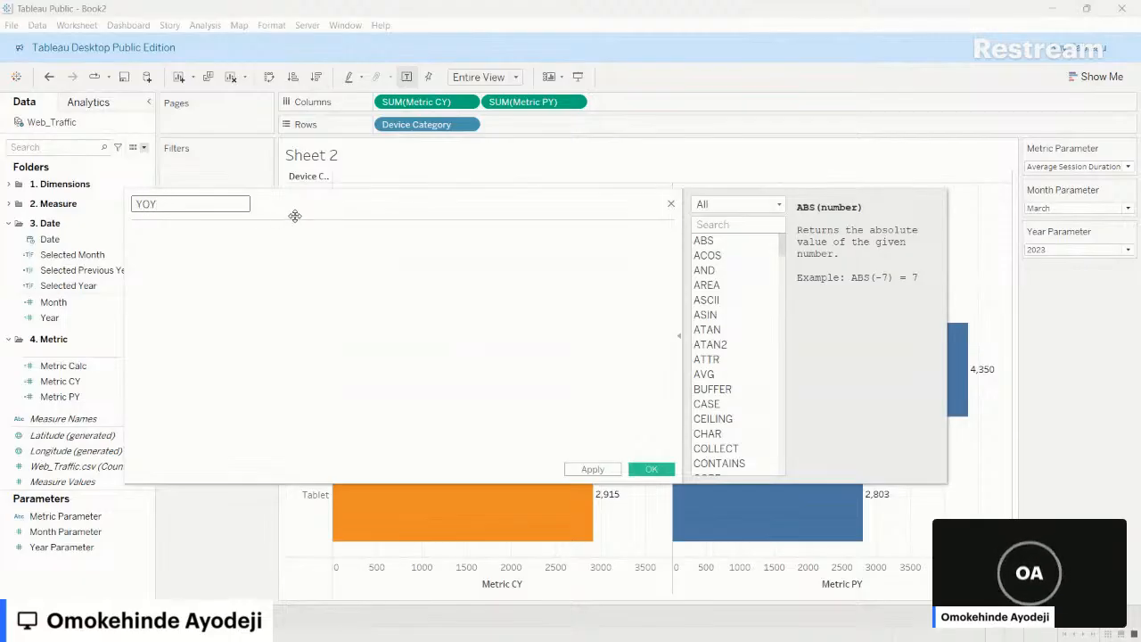
{"action": "left_click_drag", "start_coordinate": [294, 214], "coordinate": [449, 218]}
{"action": "left_click", "coordinate": [357, 249]}
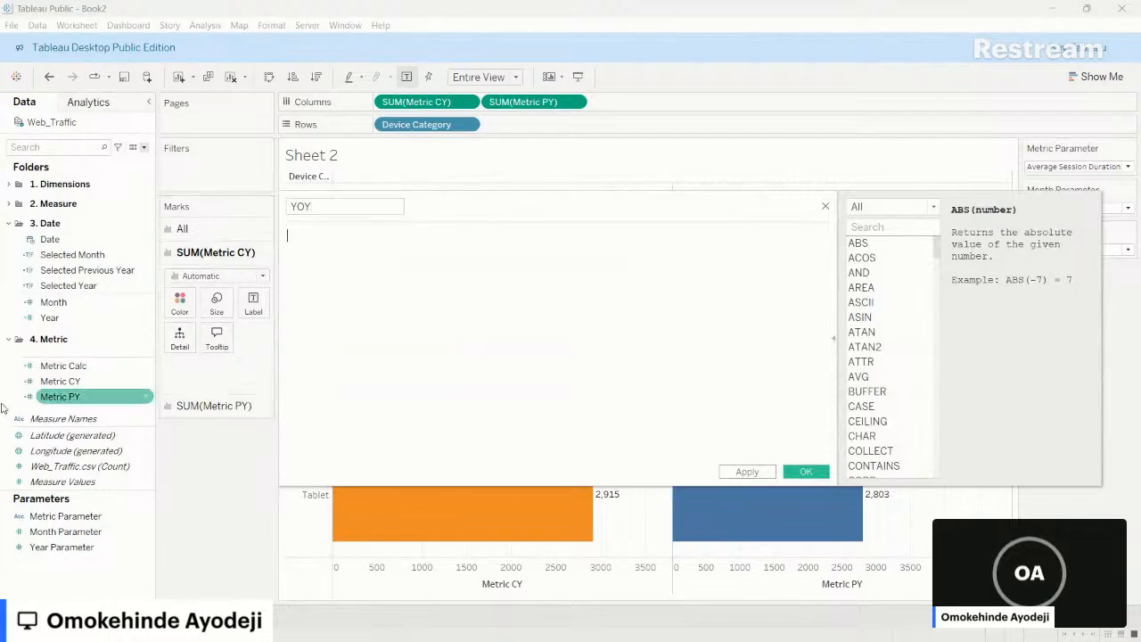
- Enter the YOY formula as ([Metric CY] - [Metric PY])/[Metric PY]
{"action": "left_click_drag", "start_coordinate": [74, 381], "coordinate": [387, 300]}
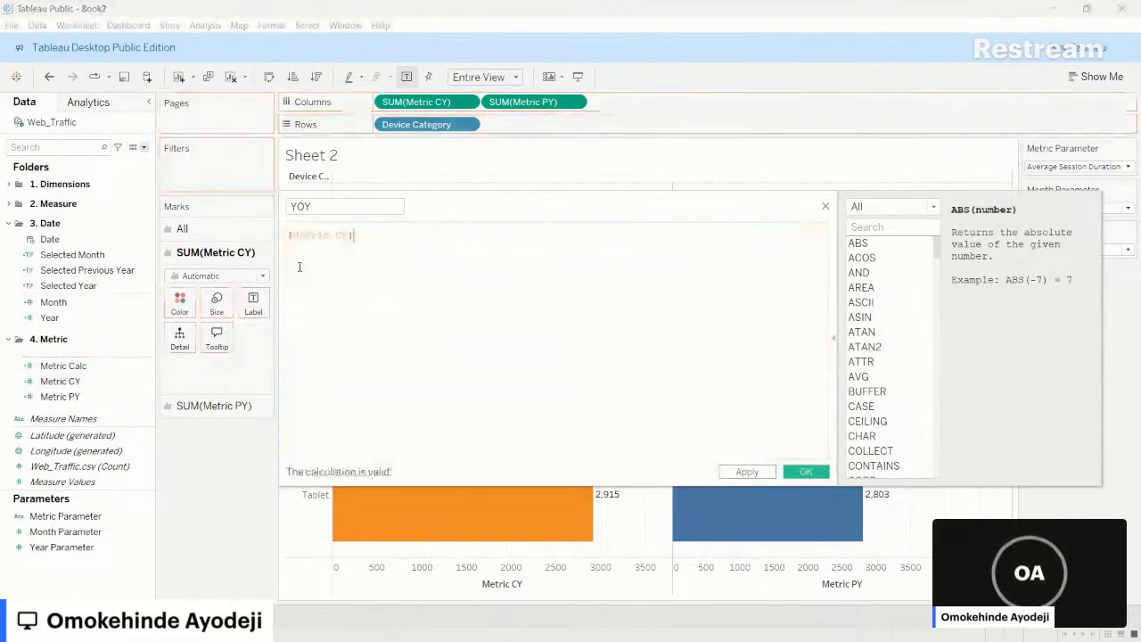
{"action": "left_click", "coordinate": [290, 236]}
{"action": "type", "text": "("}
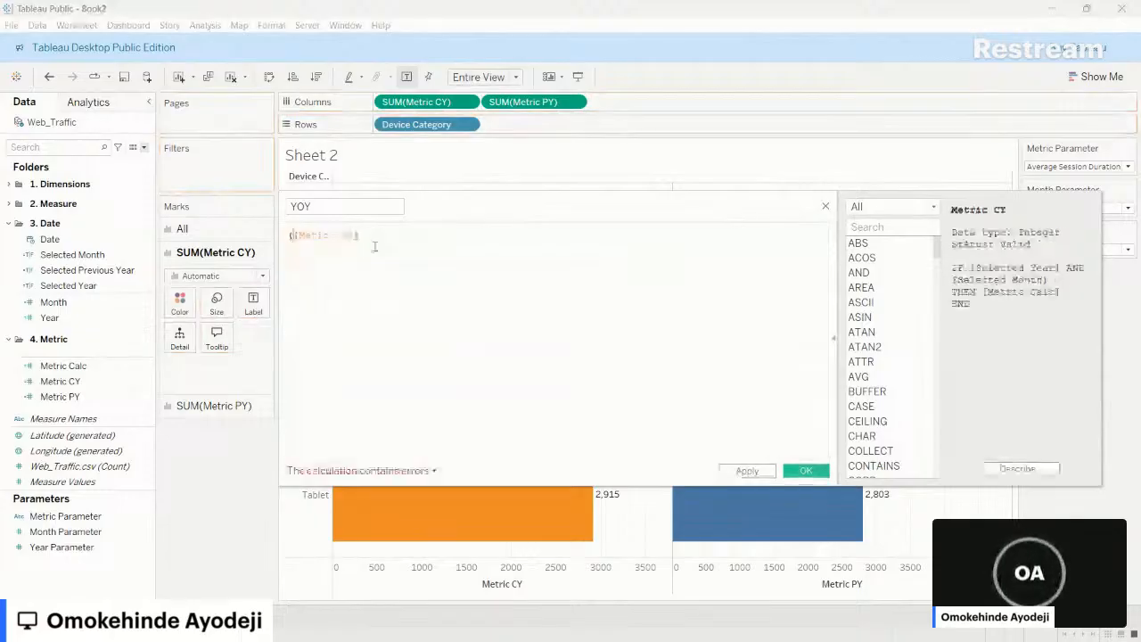
{"action": "left_click", "coordinate": [403, 263]}
{"action": "type", "text": "-"}
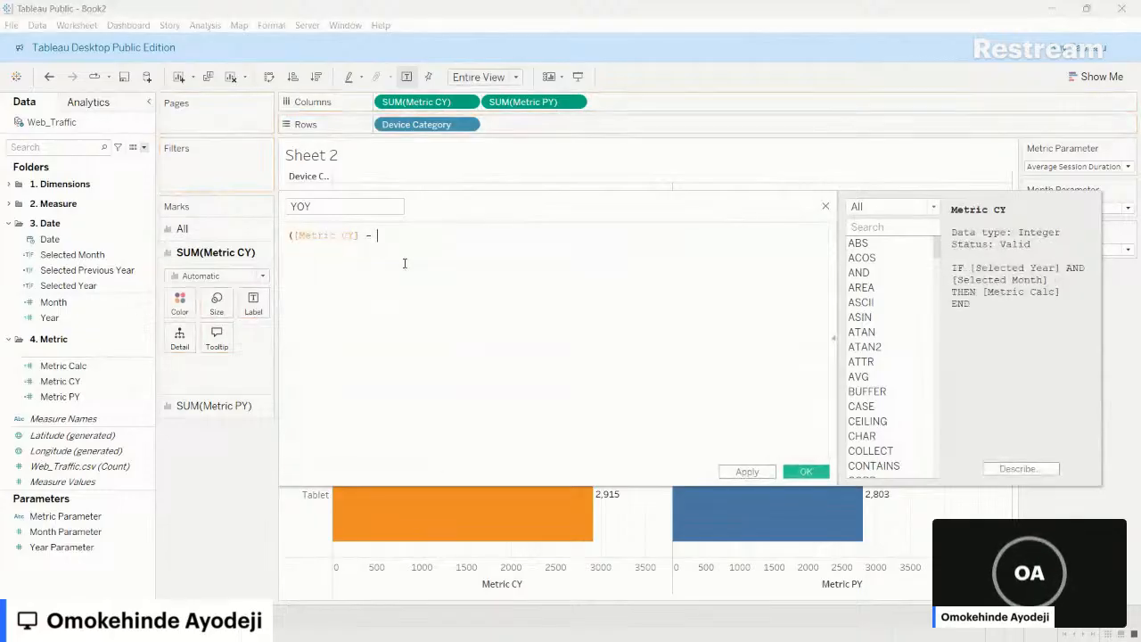
{"action": "left_click_drag", "start_coordinate": [98, 397], "coordinate": [484, 285]}
{"action": "type", "text": ")"}
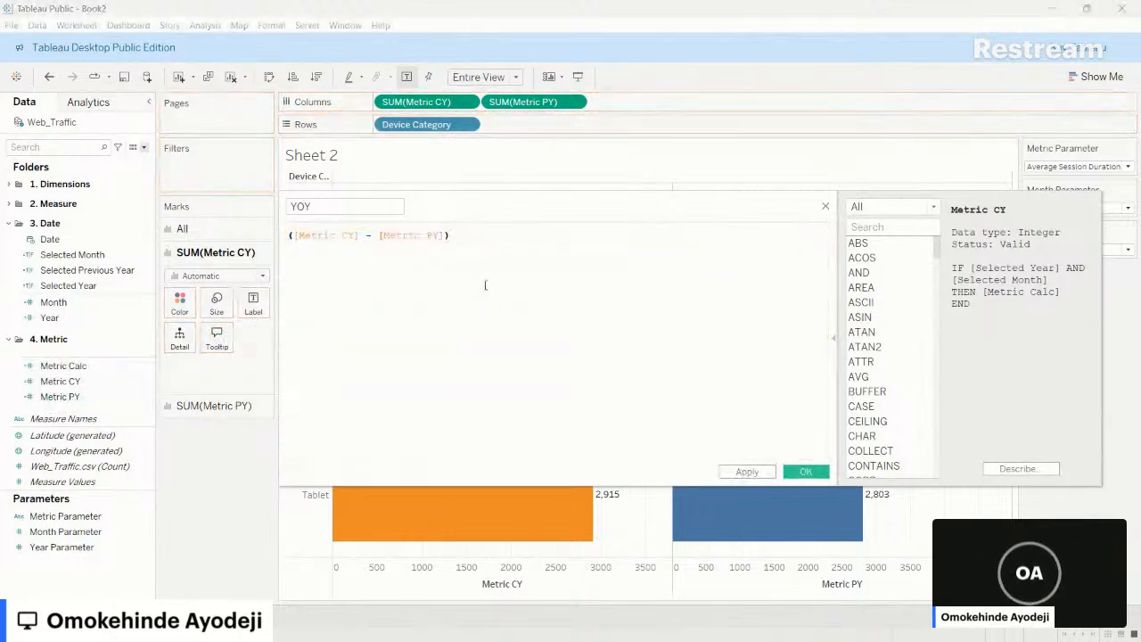
{"action": "type", "text": "/"}
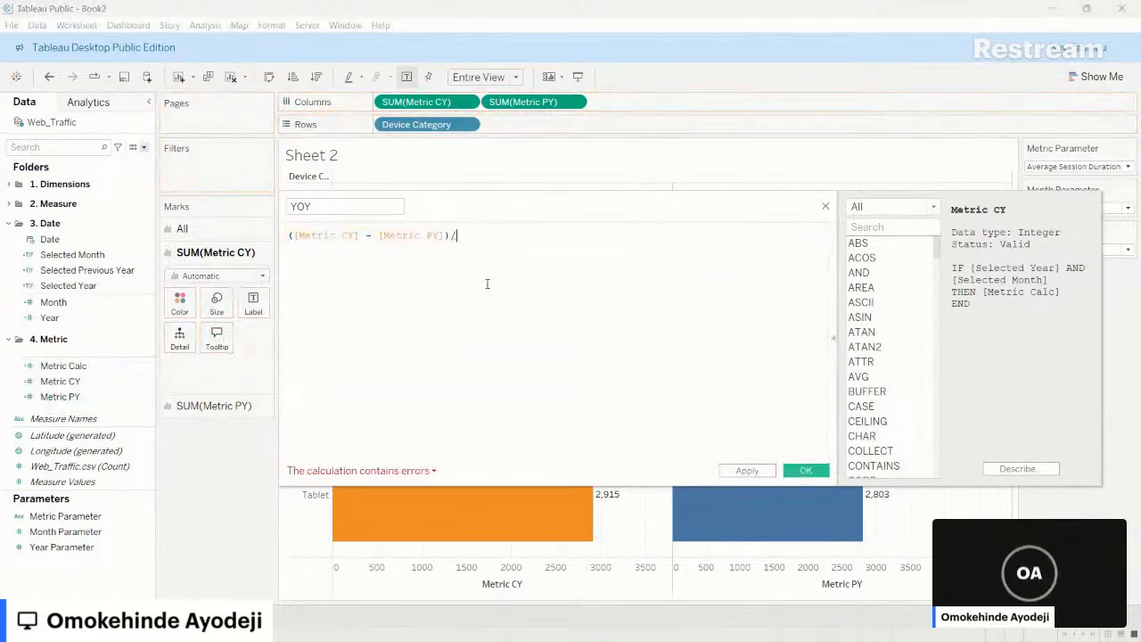
{"action": "left_click_drag", "start_coordinate": [95, 399], "coordinate": [543, 241]}
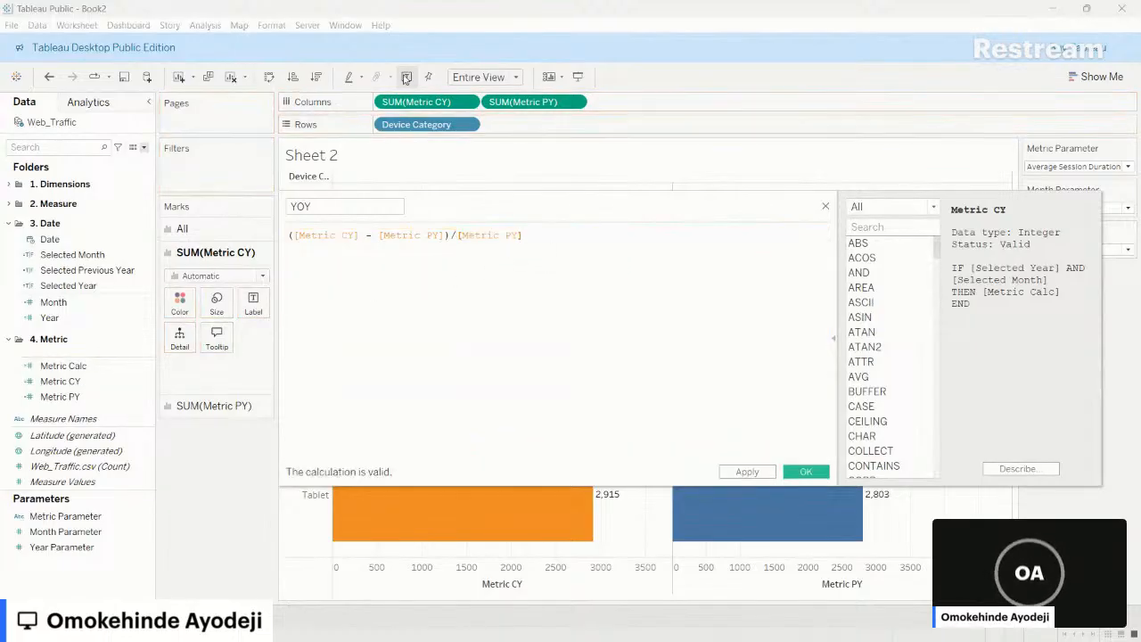
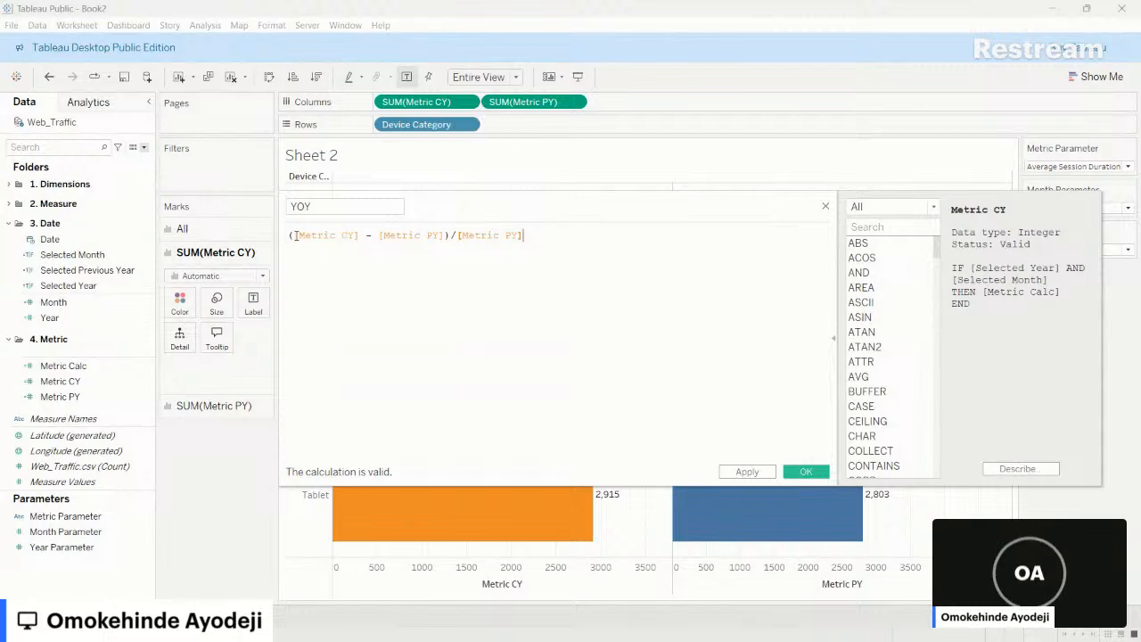
- Try to wrap [Metric CY] in SUM() within the YOY formula
{"action": "left_click", "coordinate": [360, 235]}
{"action": "type", "text": ")"}
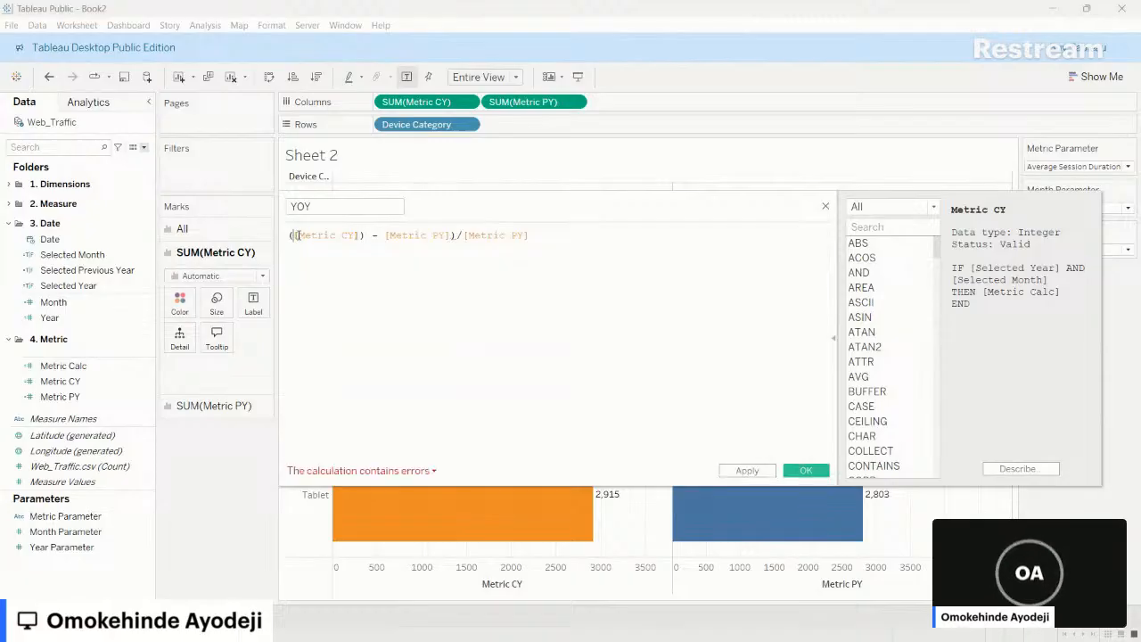
{"action": "type", "text": "("}
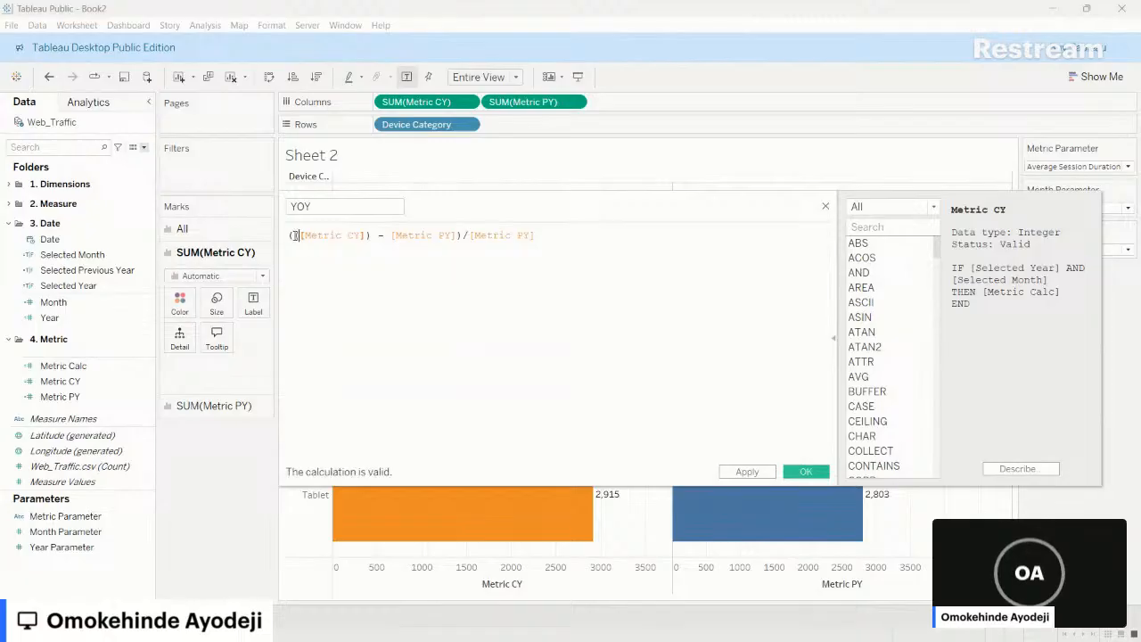
{"action": "type", "text": "SUM"}
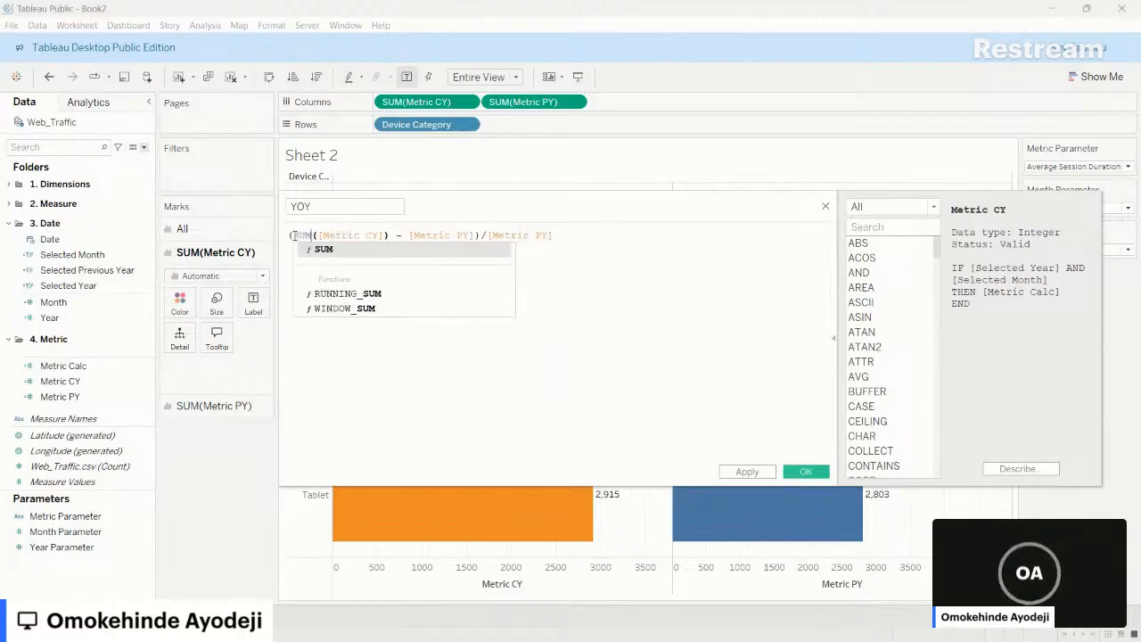
{"action": "left_click", "coordinate": [408, 235]}
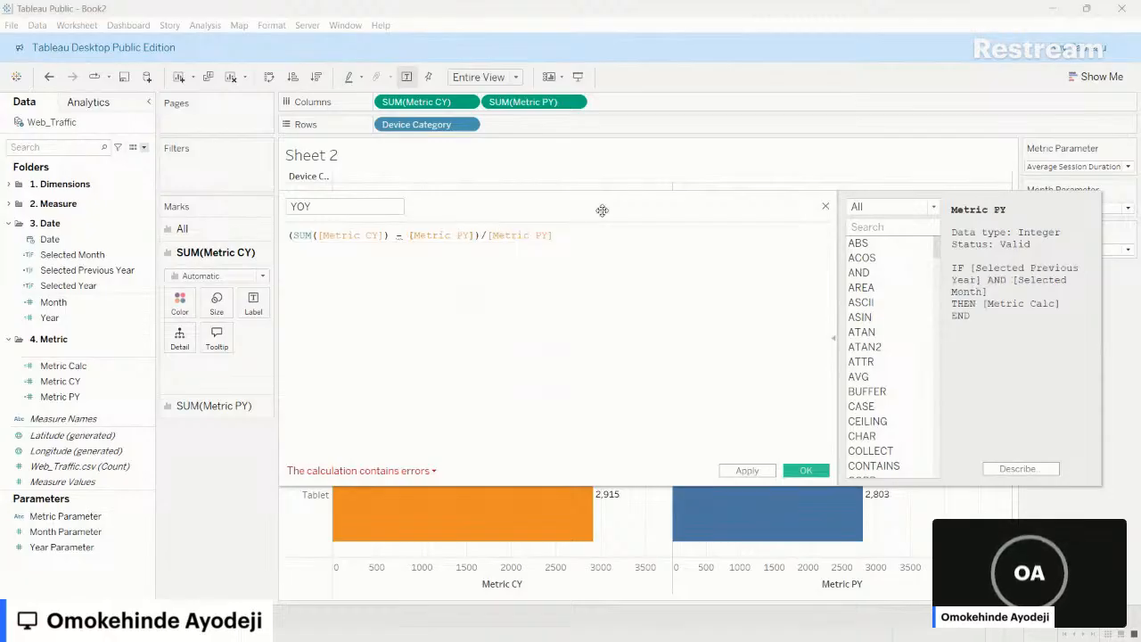
- Remove the SUM() wrapper from [Metric CY] in the YOY formula and save the calculated field
{"action": "left_click", "coordinate": [319, 235]}
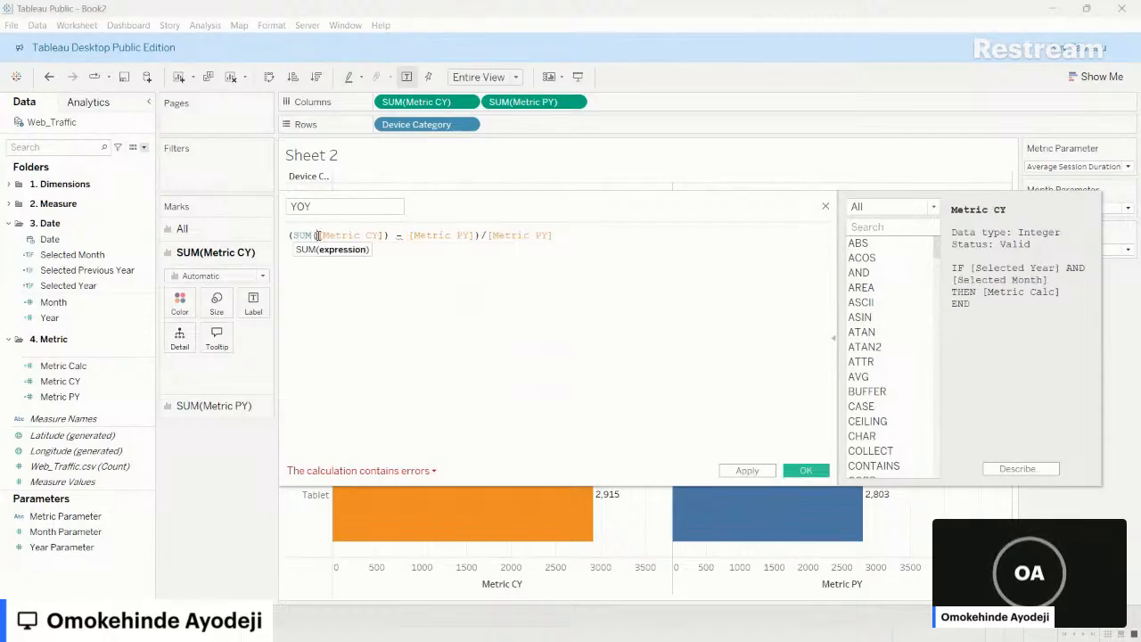
{"action": "key", "text": "BackSpace"}
{"action": "key", "text": "BackSpace"}
{"action": "key", "text": "BackSpace"}
{"action": "key", "text": "BackSpace"}
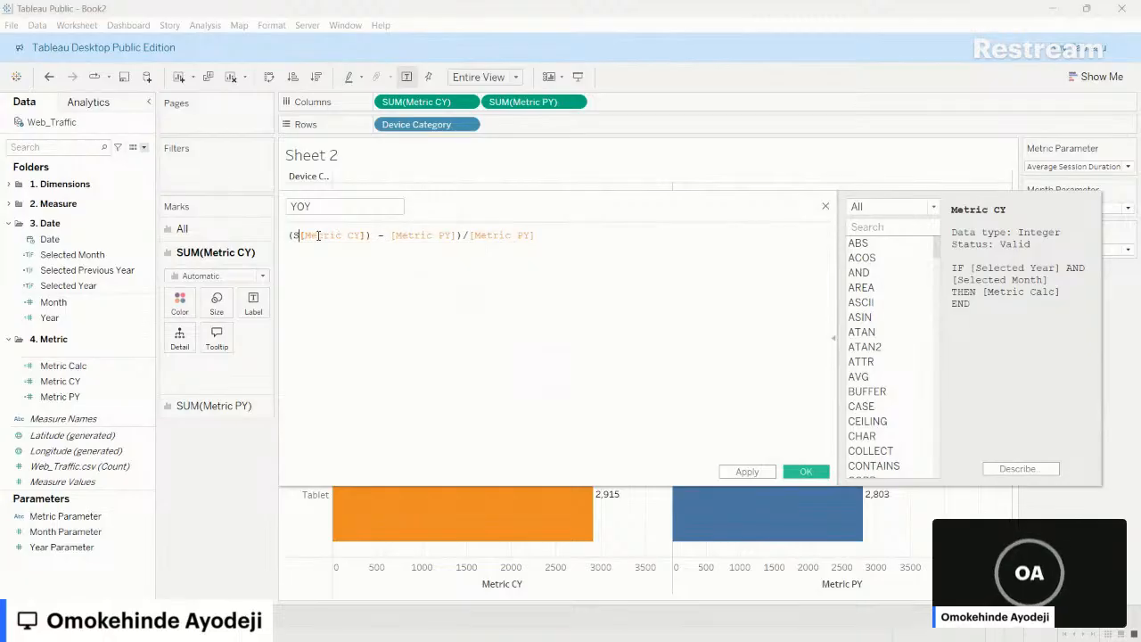
{"action": "left_click", "coordinate": [363, 236]}
{"action": "key", "text": "BackSpace"}
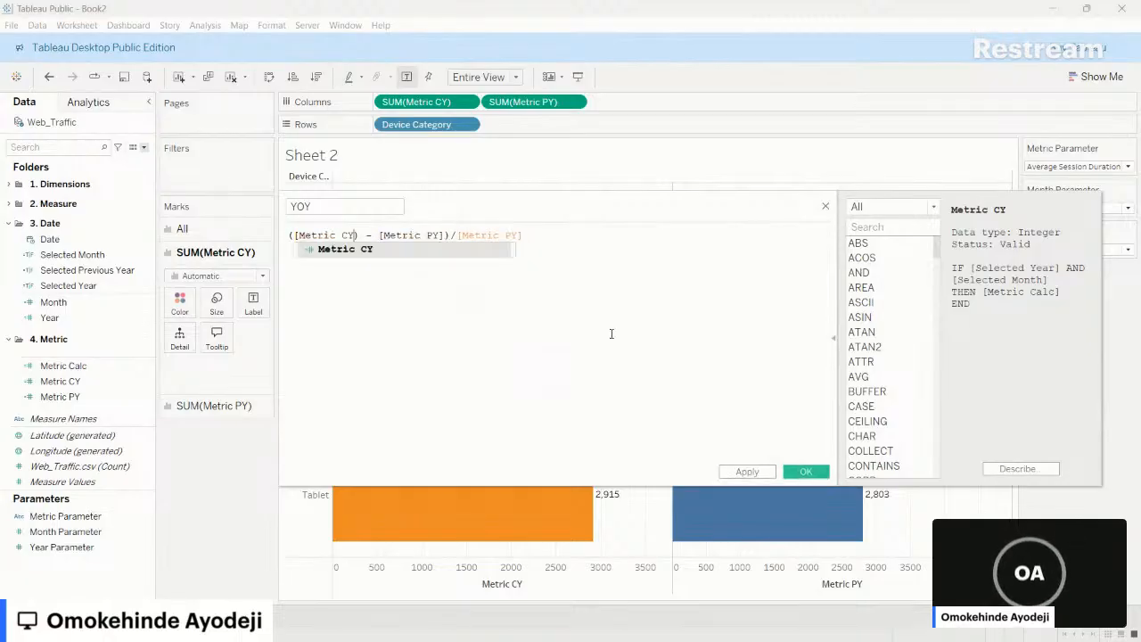
{"action": "key", "text": "Return"}
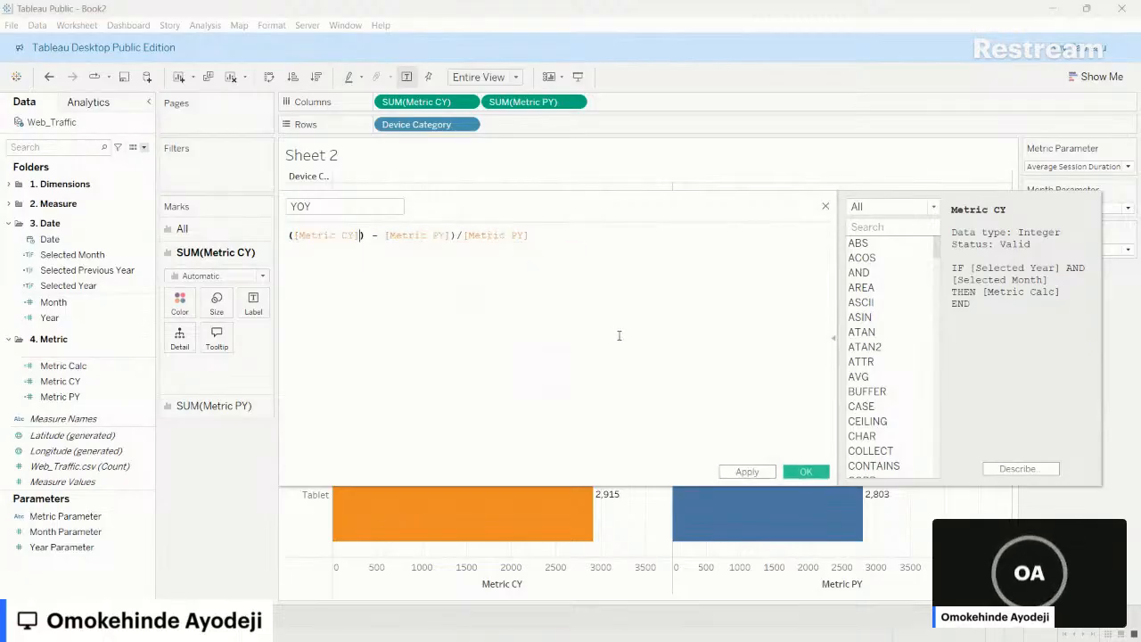
{"action": "key", "text": "Delete"}
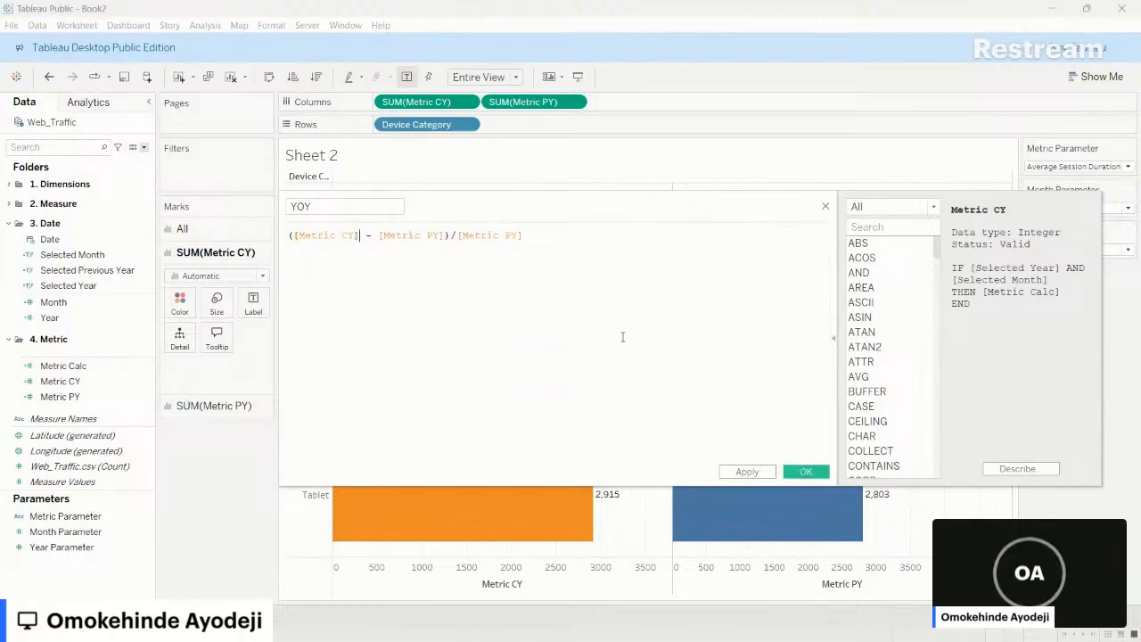
{"action": "left_click", "coordinate": [806, 471]}
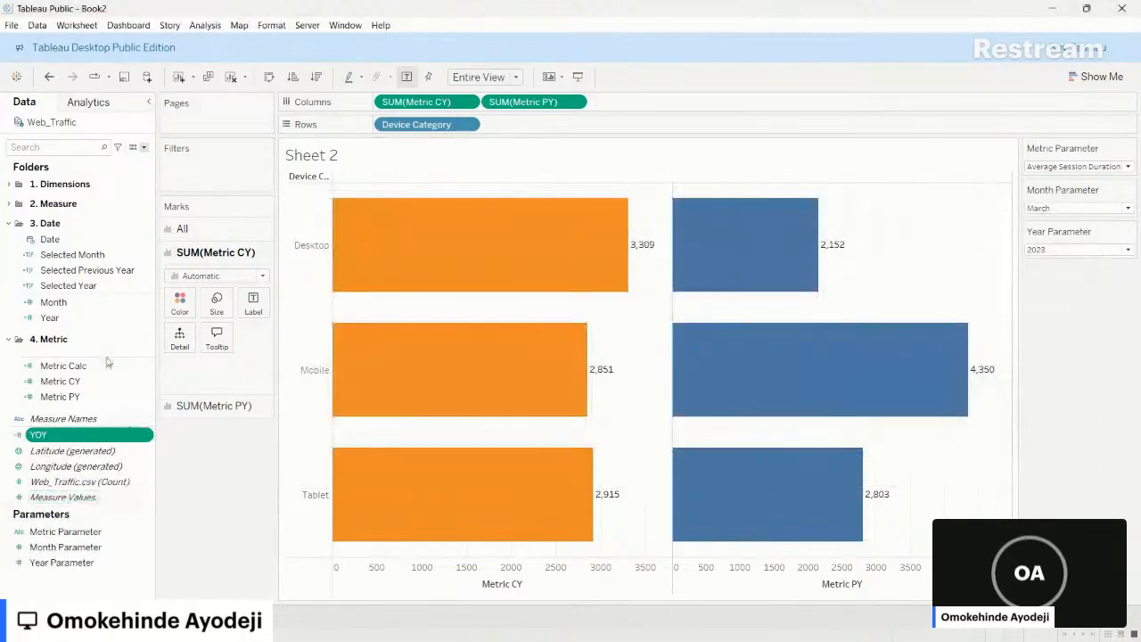
- Wrap the Metric CY formula in SUM(), save it, and replace the old Metric CY pill on Columns with the updated field
{"action": "left_click", "coordinate": [146, 381]}
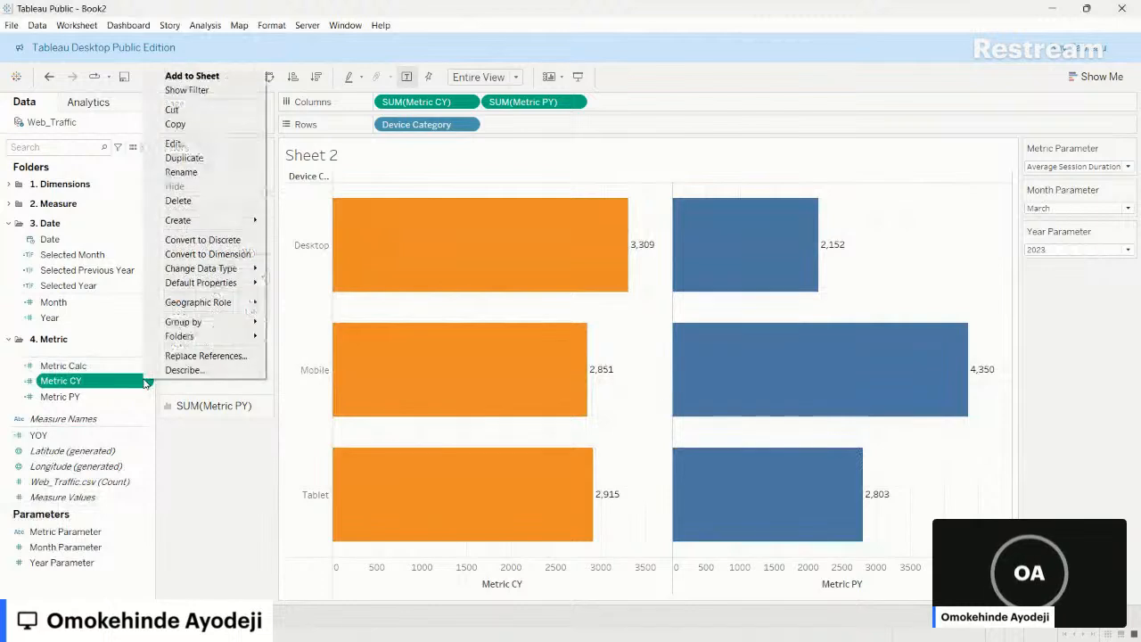
{"action": "left_click", "coordinate": [198, 144]}
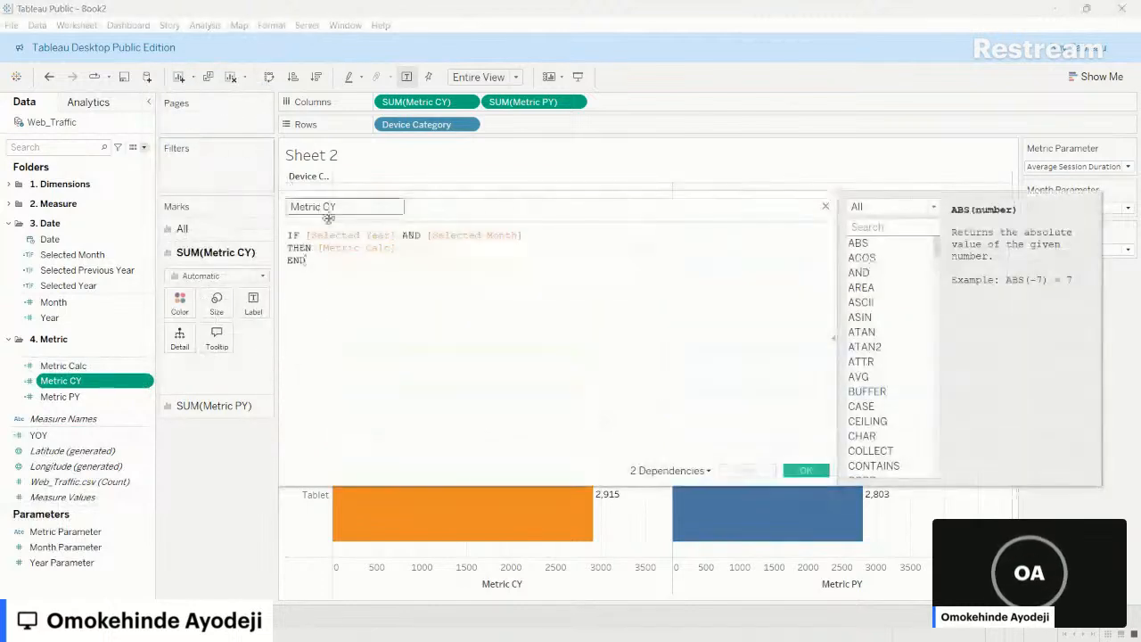
{"action": "type", "text": ")"}
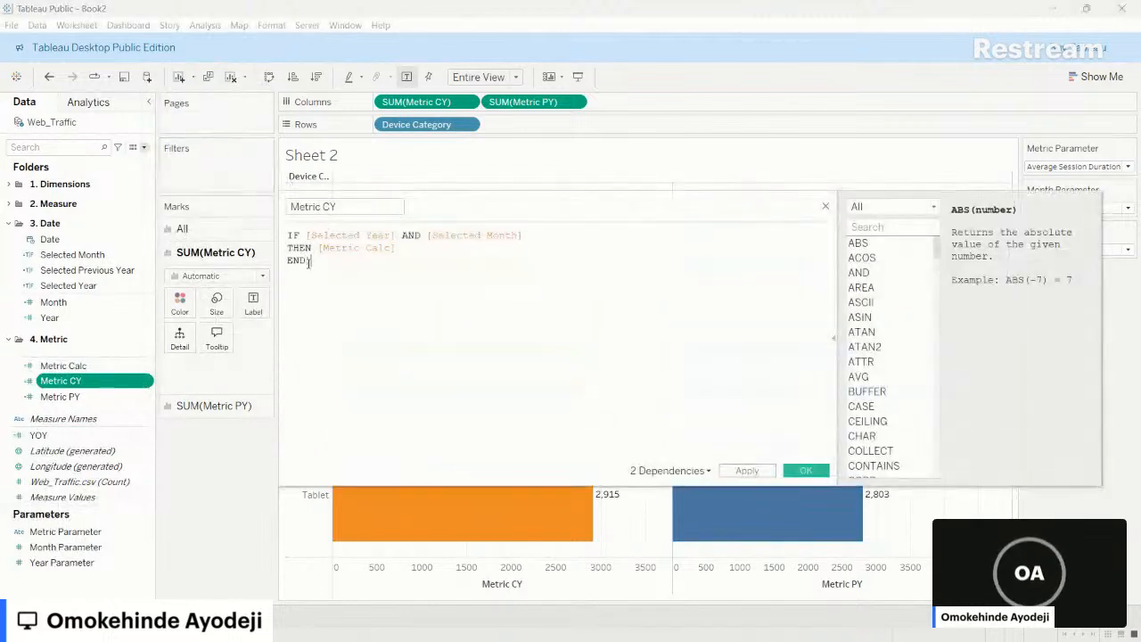
{"action": "left_click", "coordinate": [288, 236]}
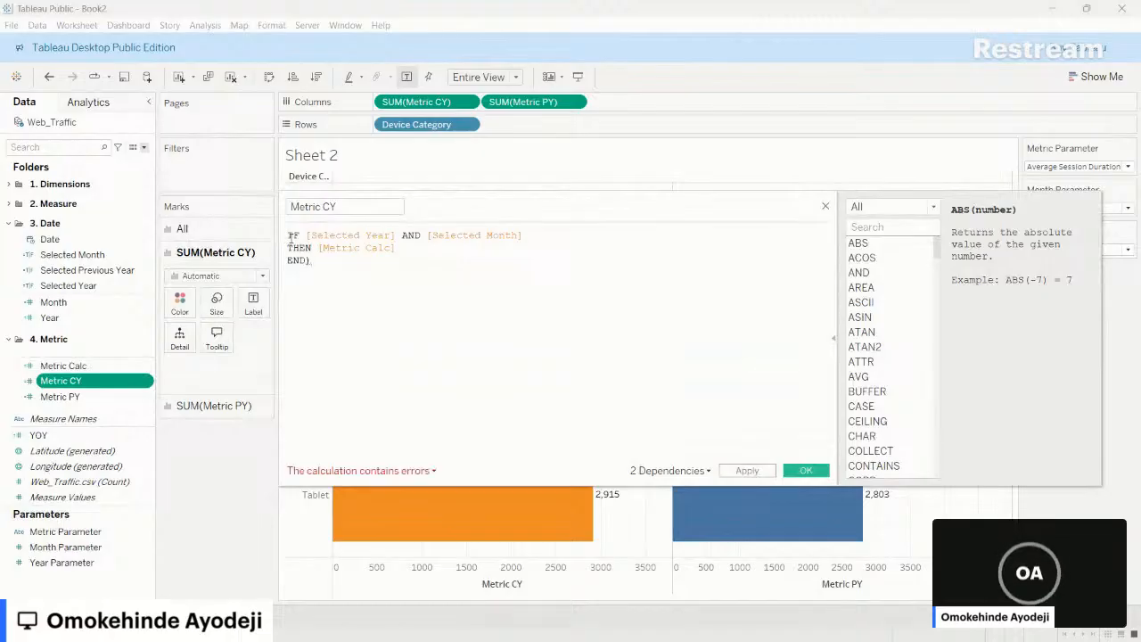
{"action": "type", "text": "("}
{"action": "type", "text": "SUM"}
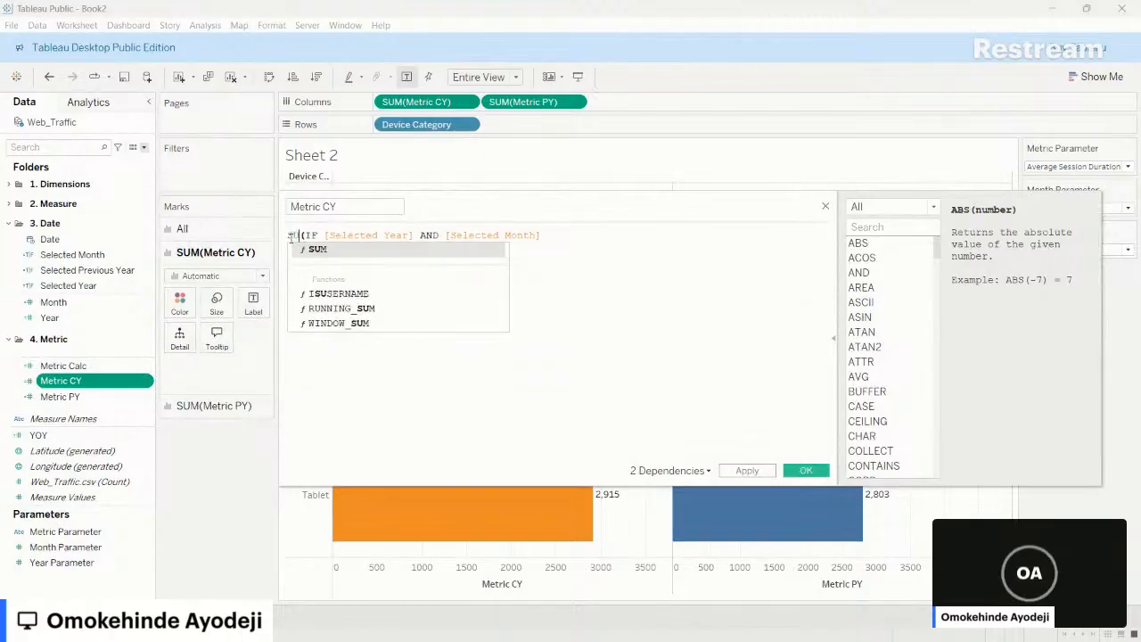
{"action": "left_click", "coordinate": [585, 283]}
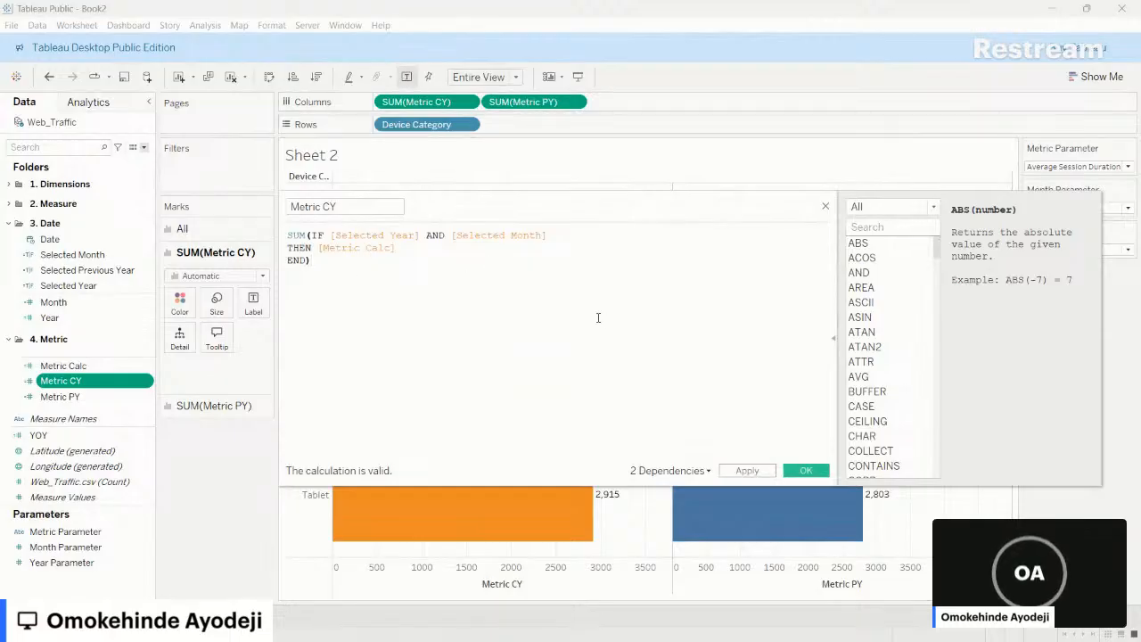
{"action": "left_click", "coordinate": [806, 470]}
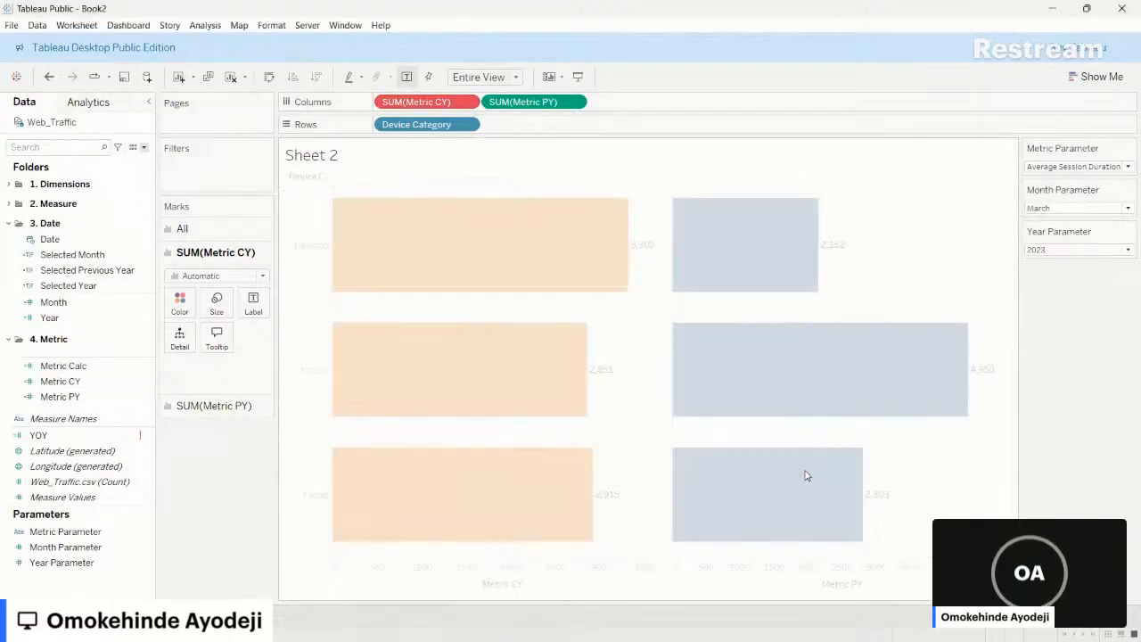
{"action": "left_click_drag", "start_coordinate": [78, 381], "coordinate": [627, 106]}
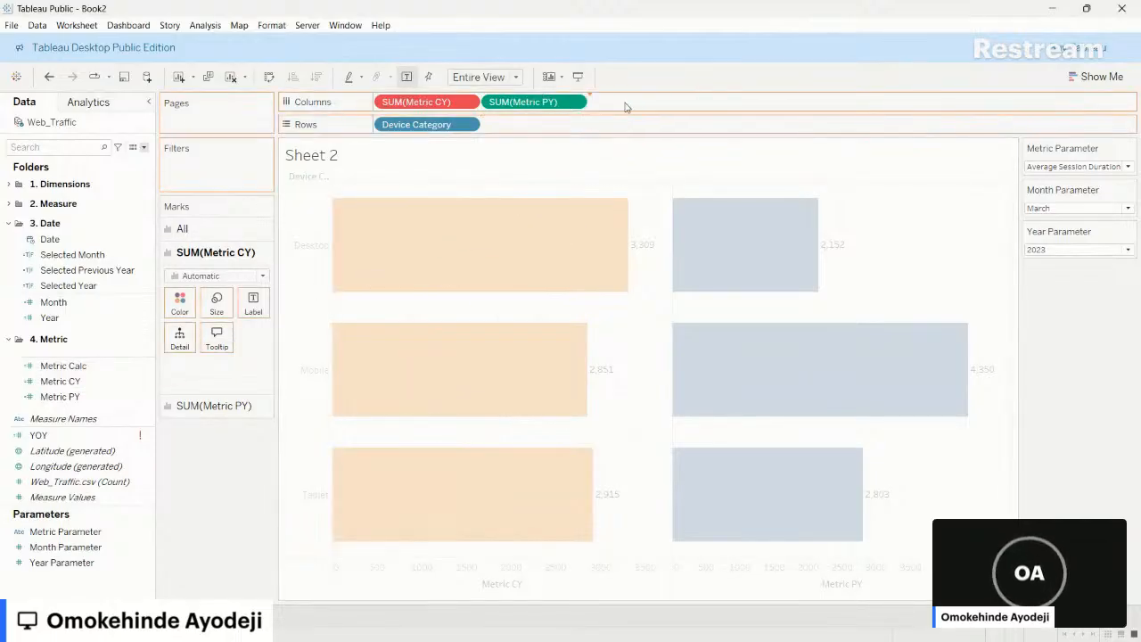
{"action": "left_click_drag", "start_coordinate": [443, 104], "coordinate": [218, 488]}
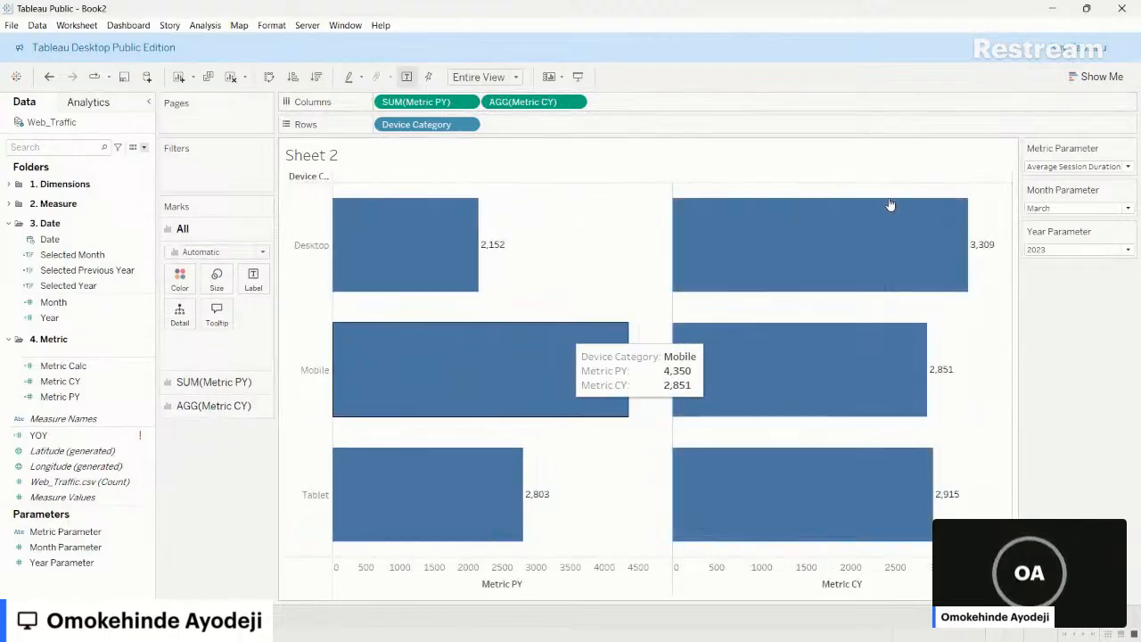
{"action": "mouse_move", "coordinate": [996, 256]}
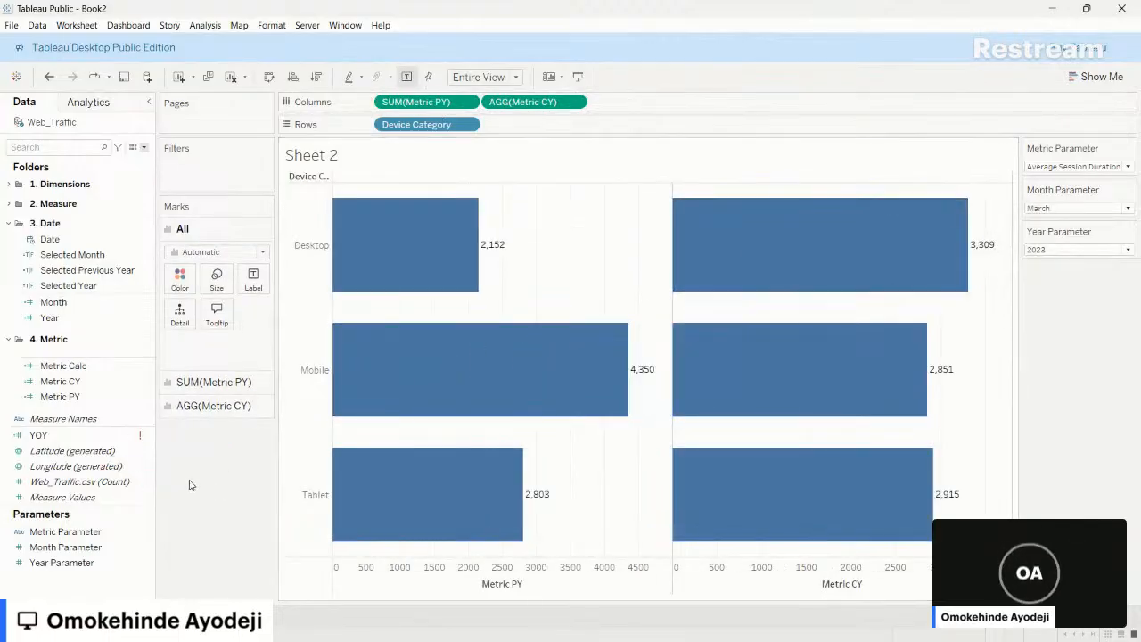
- Wrap the Metric PY formula in SUM(), save it, and replace the old Metric PY pill on Columns with the updated field
{"action": "left_click", "coordinate": [148, 401]}
{"action": "left_click", "coordinate": [204, 168]}
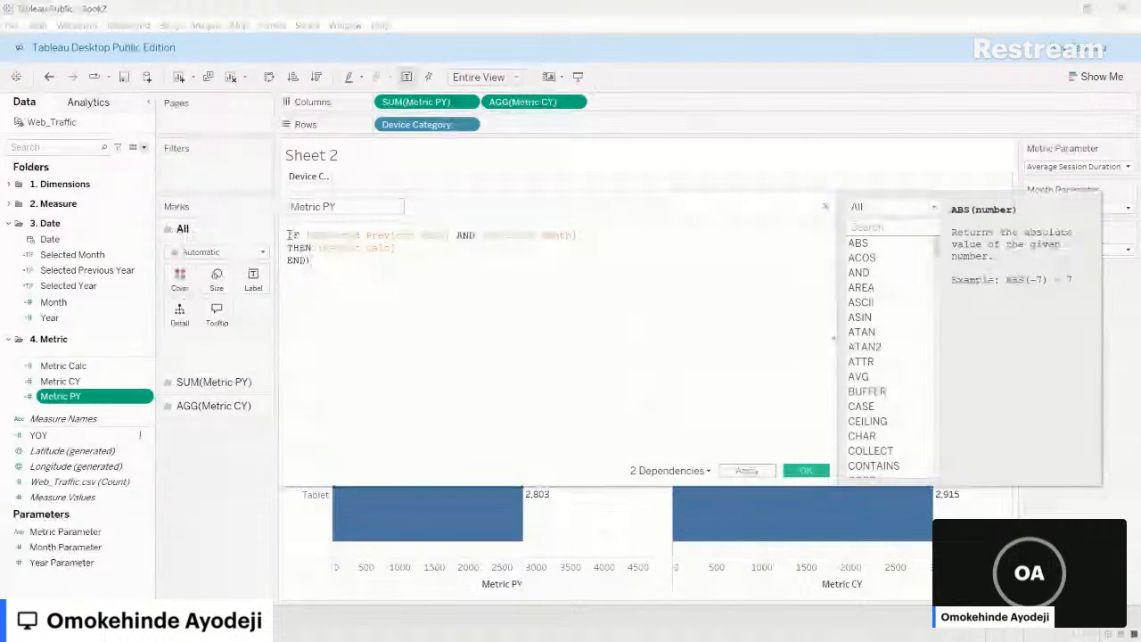
{"action": "left_click", "coordinate": [287, 235]}
{"action": "type", "text": "("}
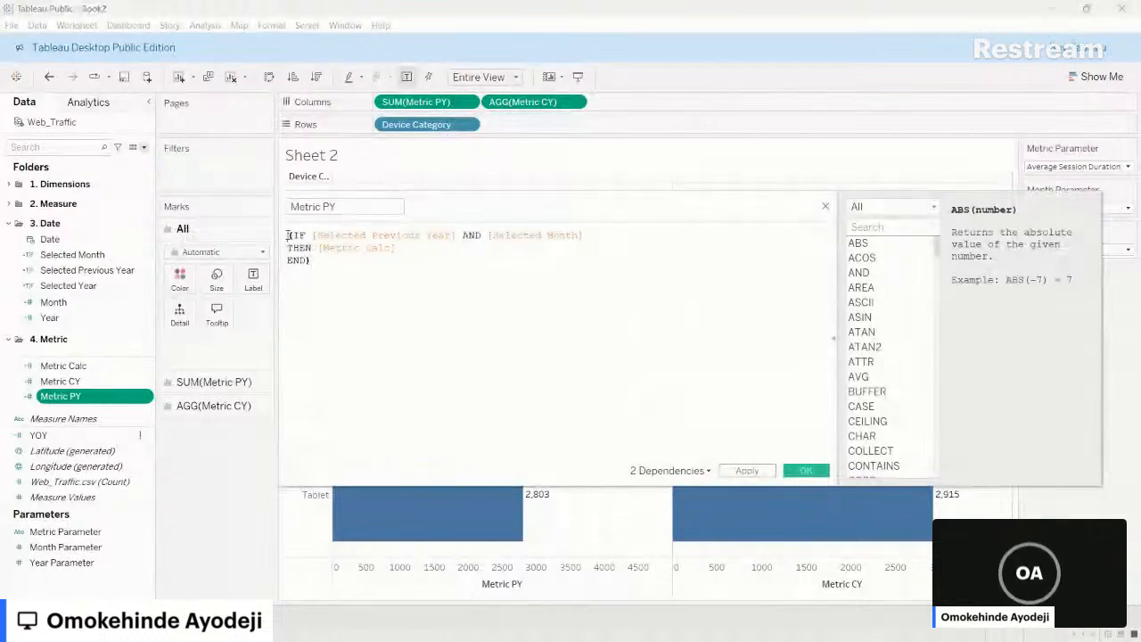
{"action": "type", "text": "SUM"}
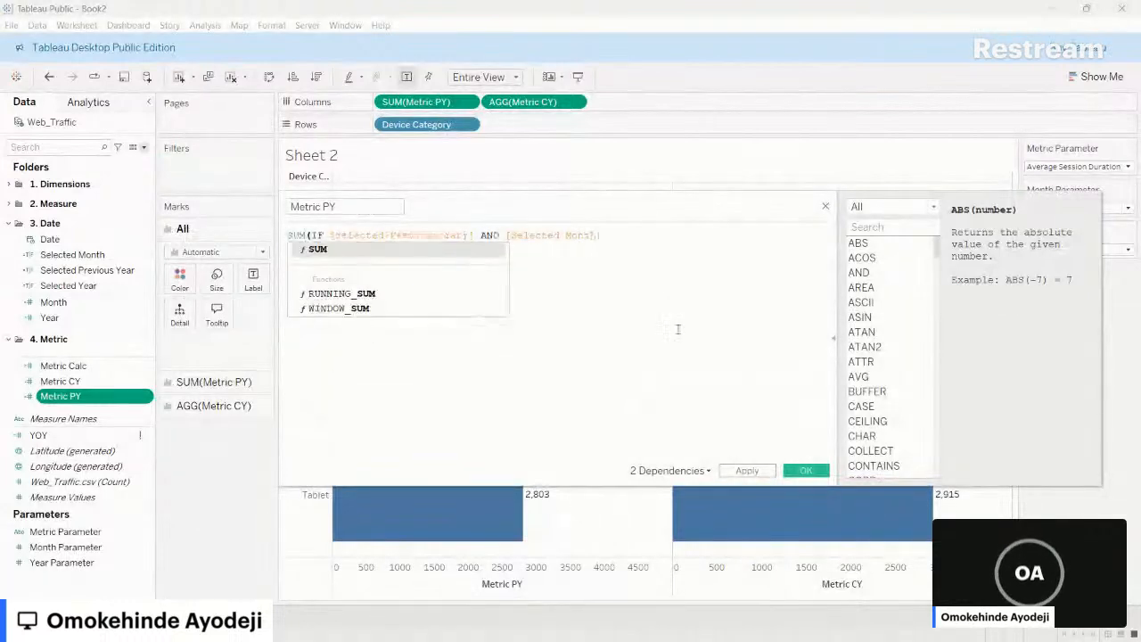
{"action": "left_click", "coordinate": [678, 329]}
{"action": "left_click", "coordinate": [805, 469]}
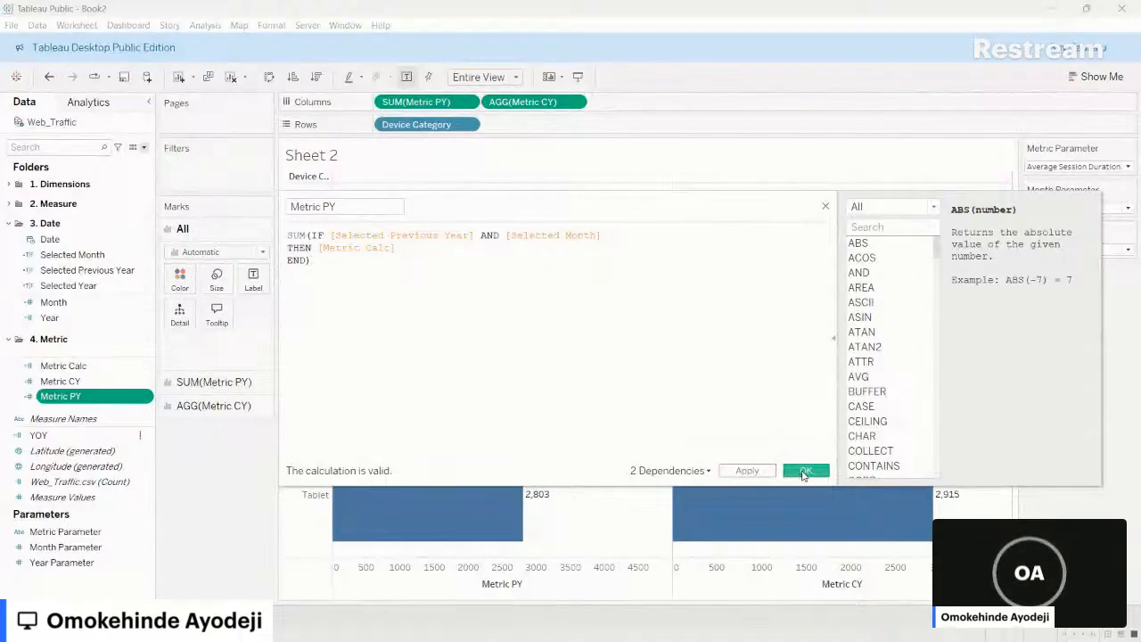
{"action": "left_click_drag", "start_coordinate": [408, 101], "coordinate": [217, 484]}
{"action": "left_click_drag", "start_coordinate": [60, 396], "coordinate": [565, 104]}
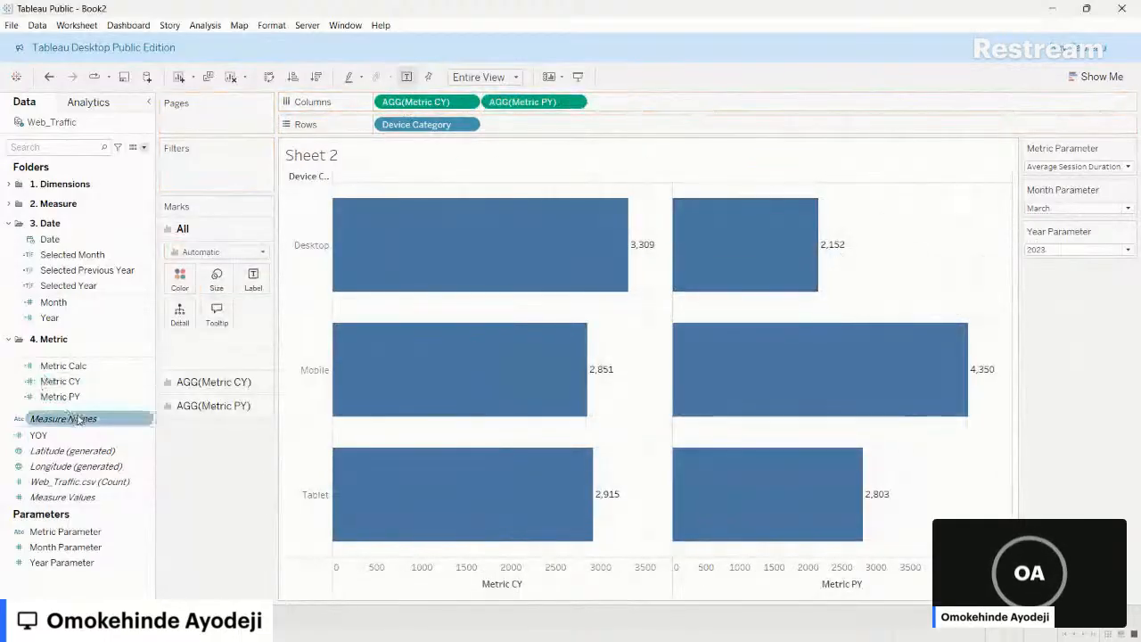
- Put the YOY field into a new data folder named 5. YoY
{"action": "left_click", "coordinate": [103, 435]}
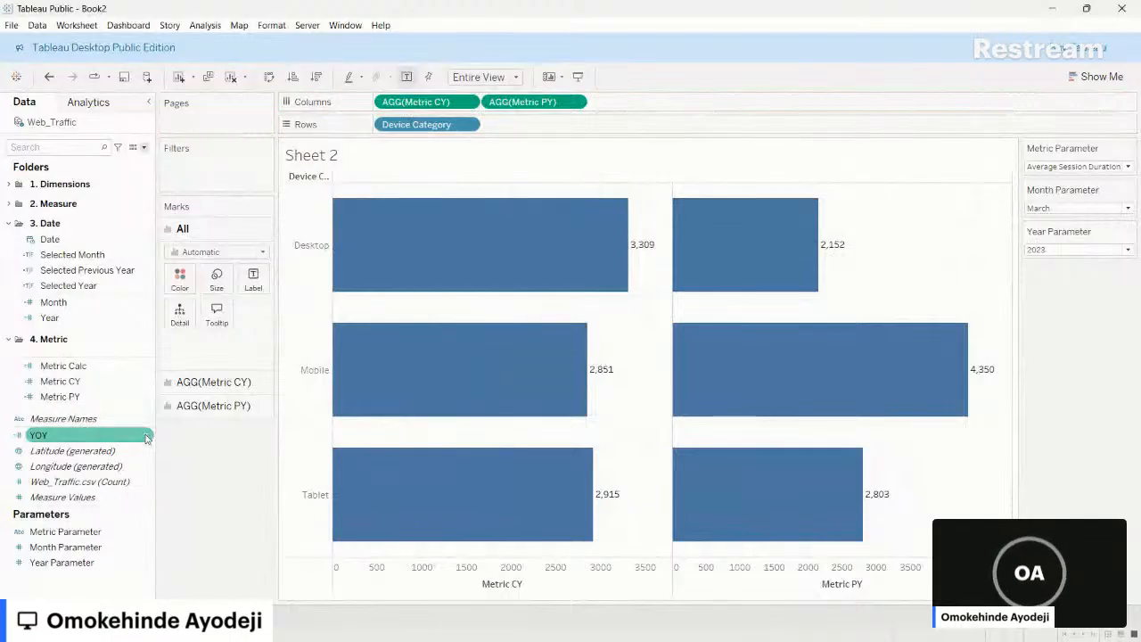
{"action": "left_click", "coordinate": [147, 435]}
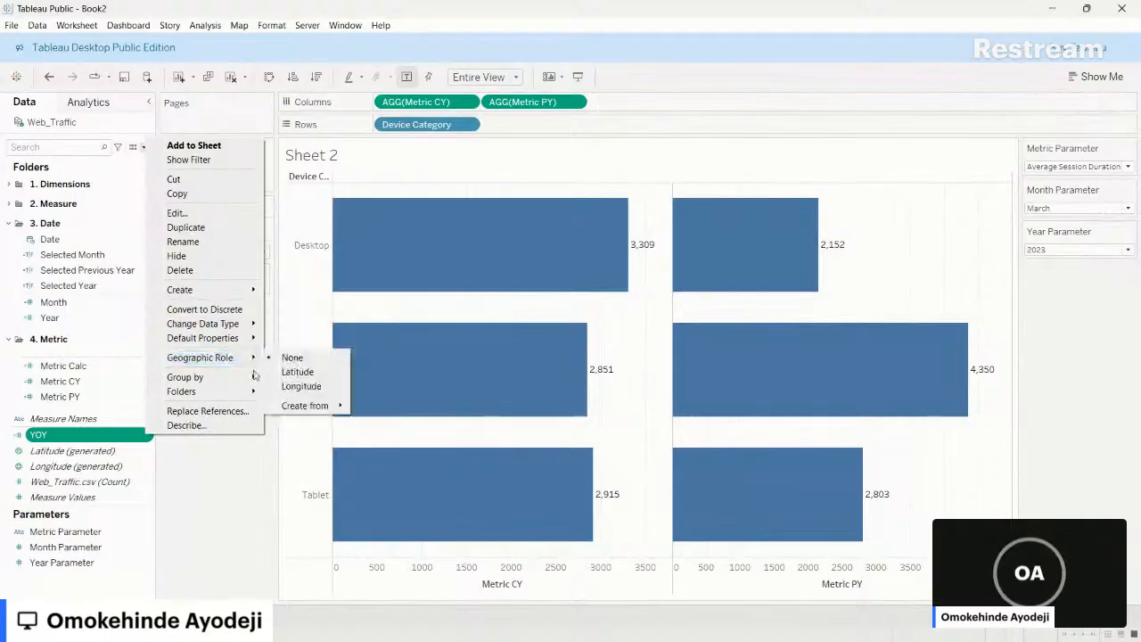
{"action": "mouse_move", "coordinate": [249, 391]}
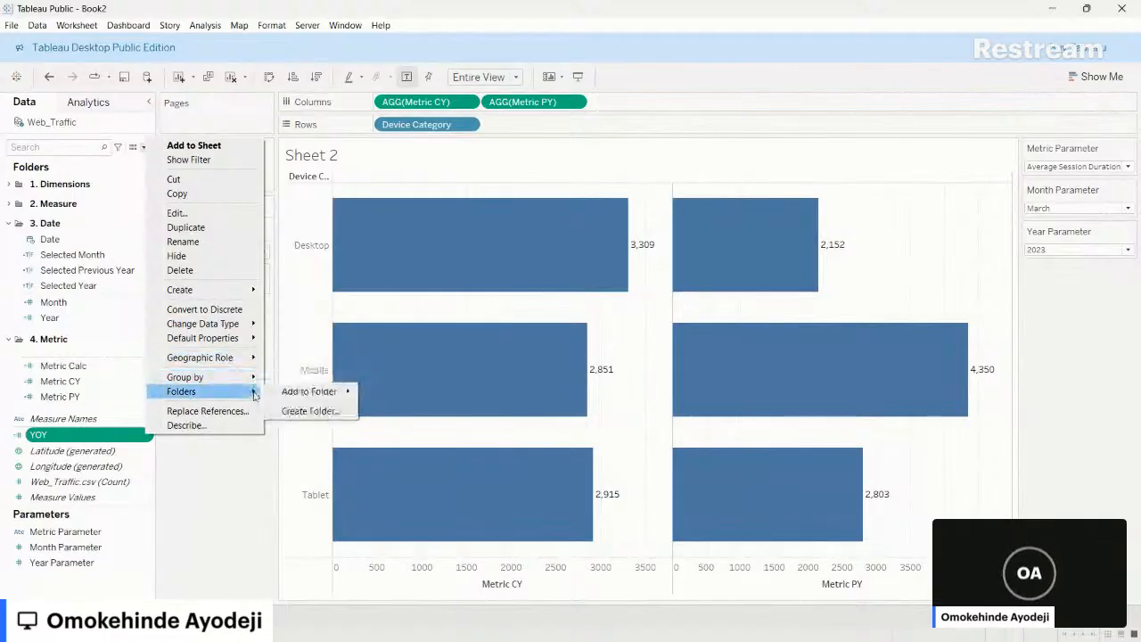
{"action": "left_click", "coordinate": [310, 411]}
{"action": "type", "text": "S. Y"}
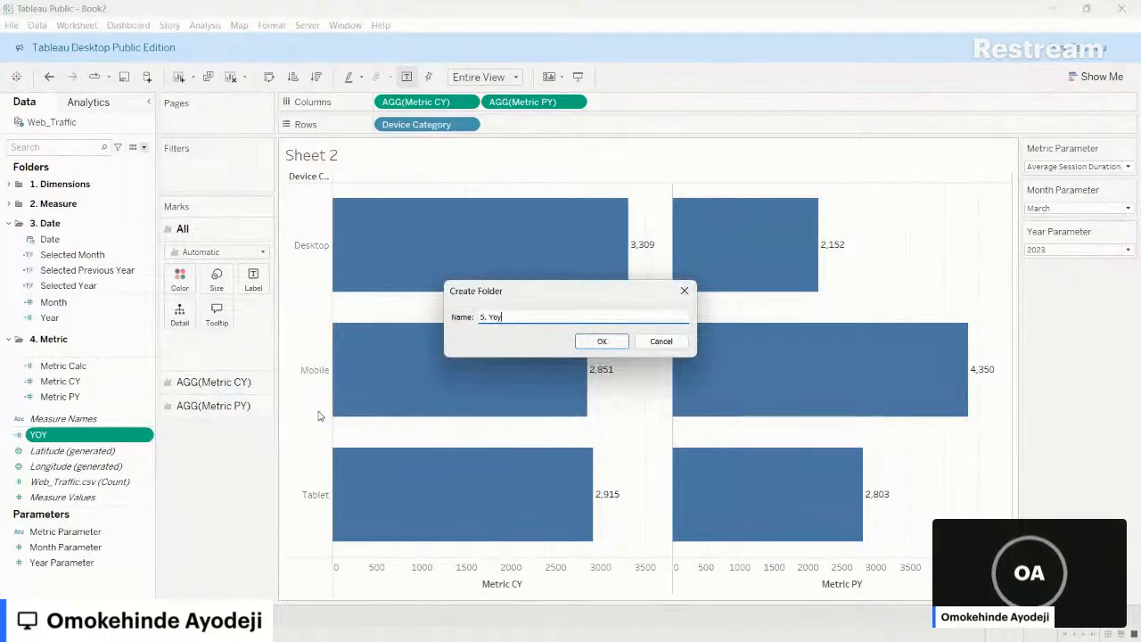
{"action": "type", "text": "oy"}
{"action": "key", "text": "BackSpace"}
{"action": "type", "text": "Y"}
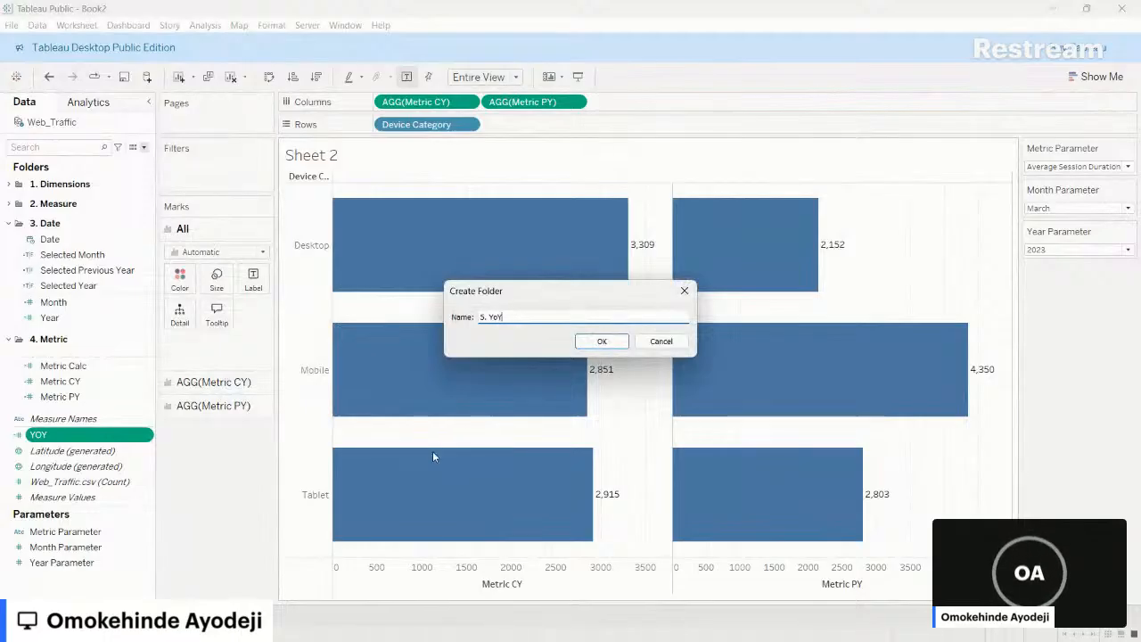
{"action": "left_click", "coordinate": [603, 341]}
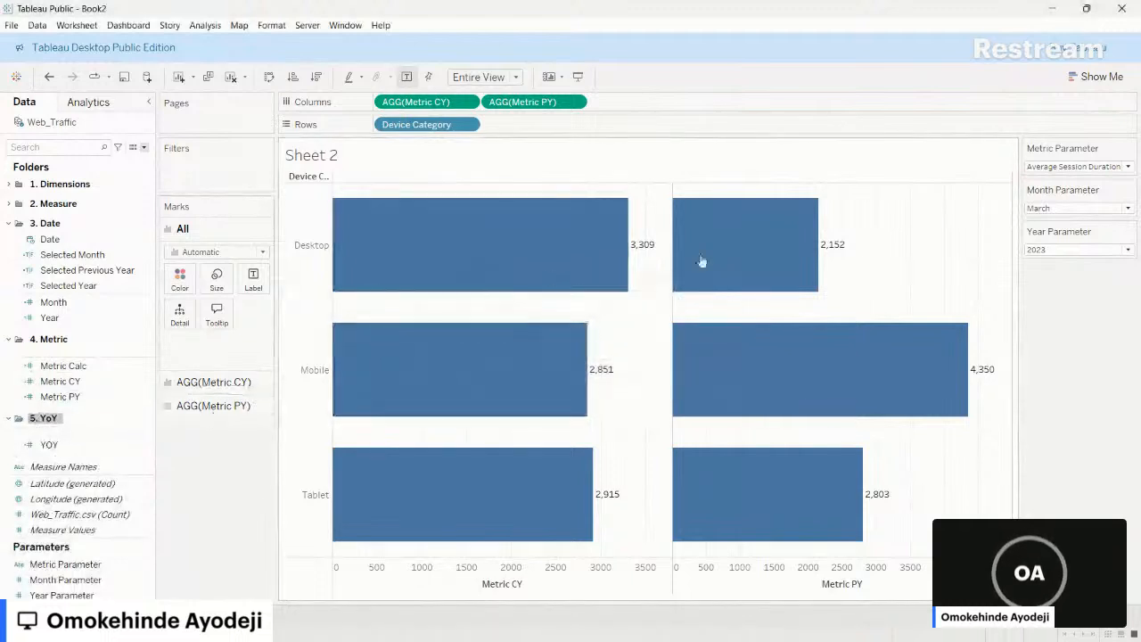
- Remove Metric PY from Columns and try showing Metric CY as text for each device category
{"action": "mouse_move", "coordinate": [715, 263]}
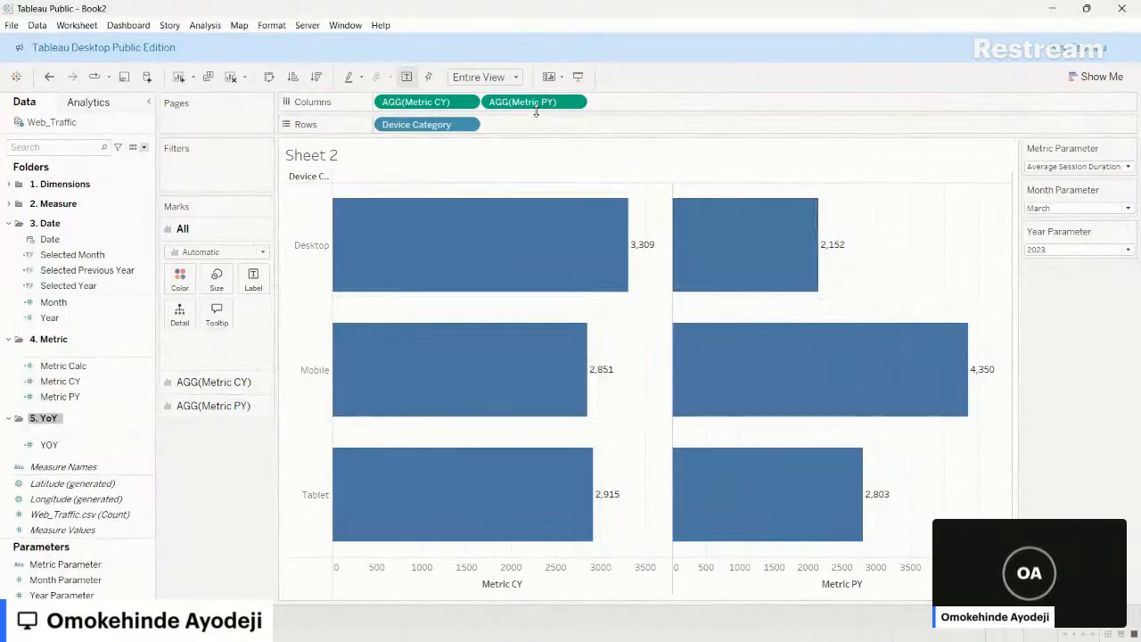
{"action": "left_click_drag", "start_coordinate": [534, 105], "coordinate": [250, 486]}
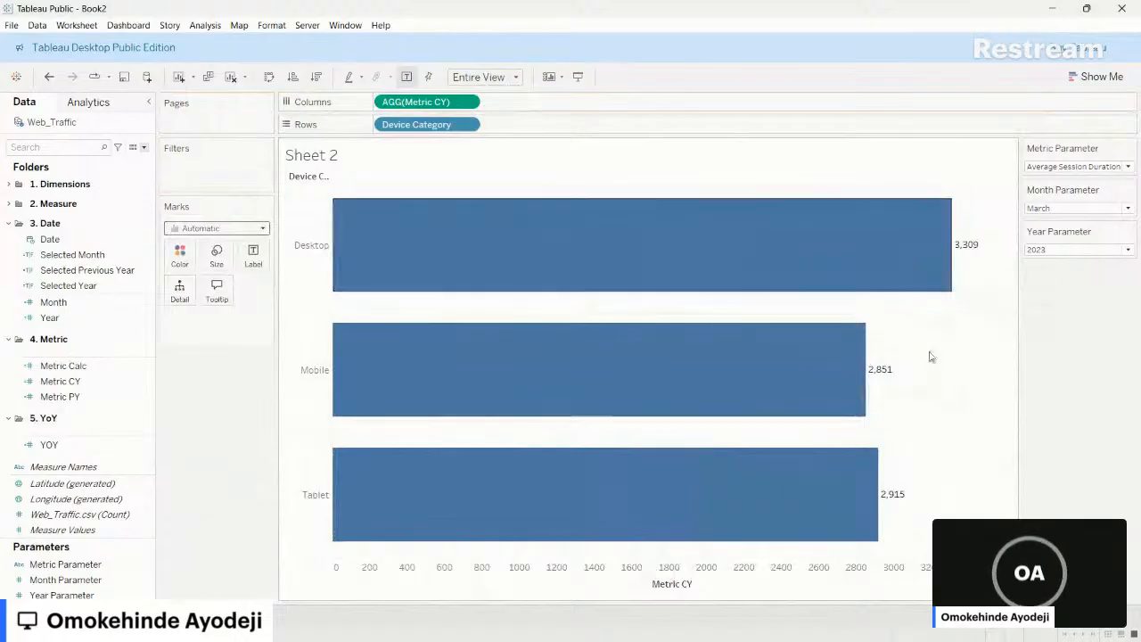
{"action": "left_click", "coordinate": [1096, 79]}
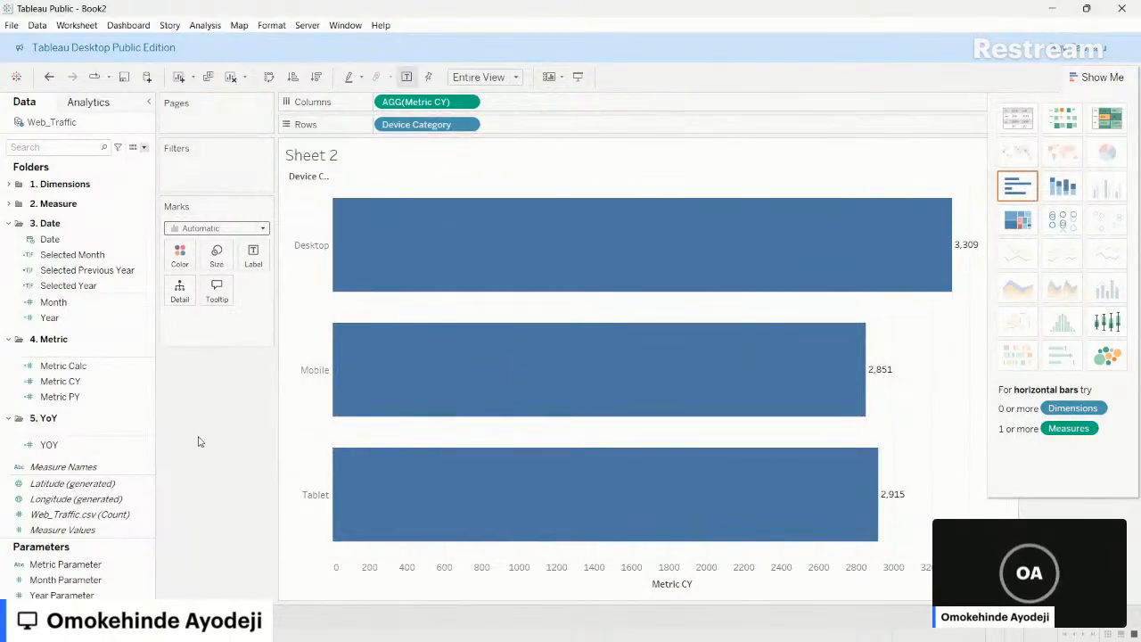
{"action": "left_click", "coordinate": [1096, 78]}
{"action": "left_click_drag", "start_coordinate": [1096, 76], "coordinate": [253, 256]}
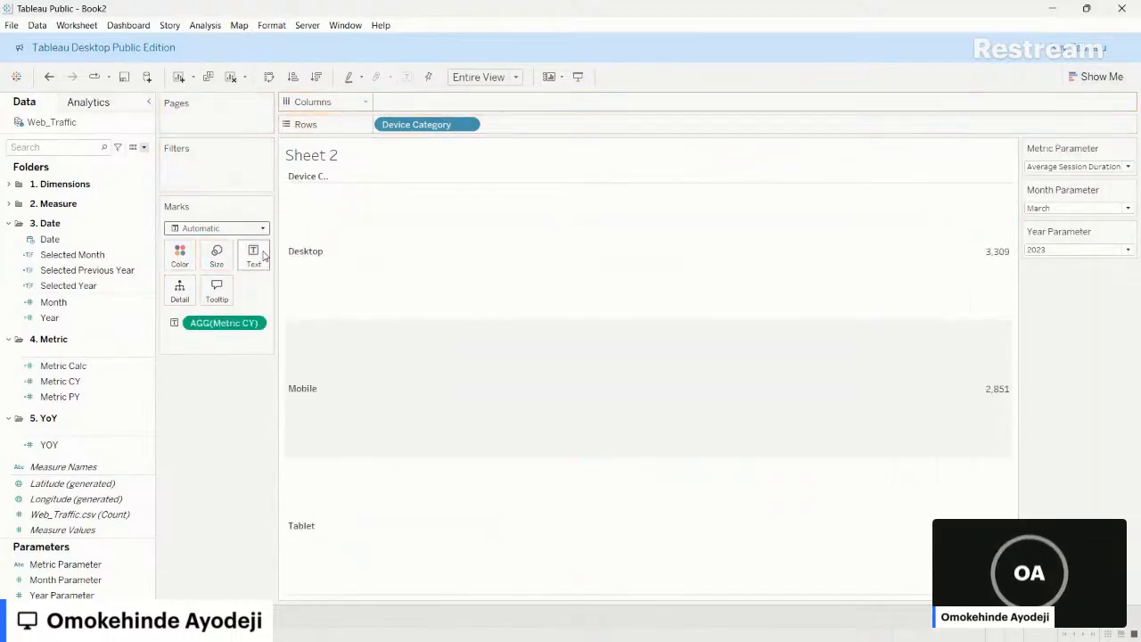
{"action": "left_click", "coordinate": [1110, 77]}
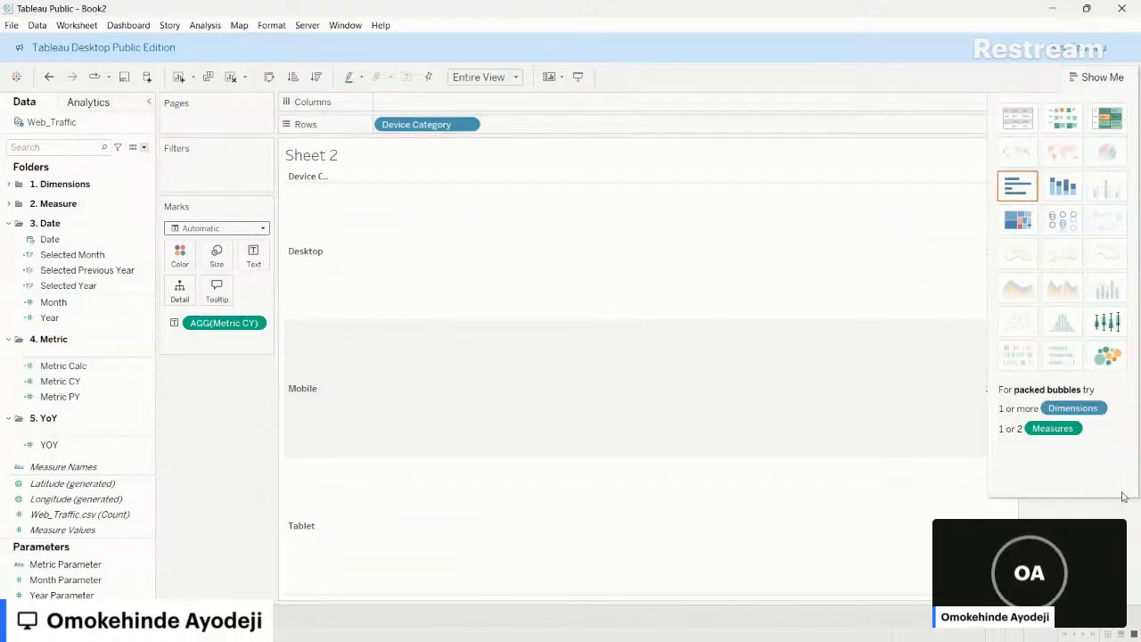
{"action": "left_click", "coordinate": [1105, 78]}
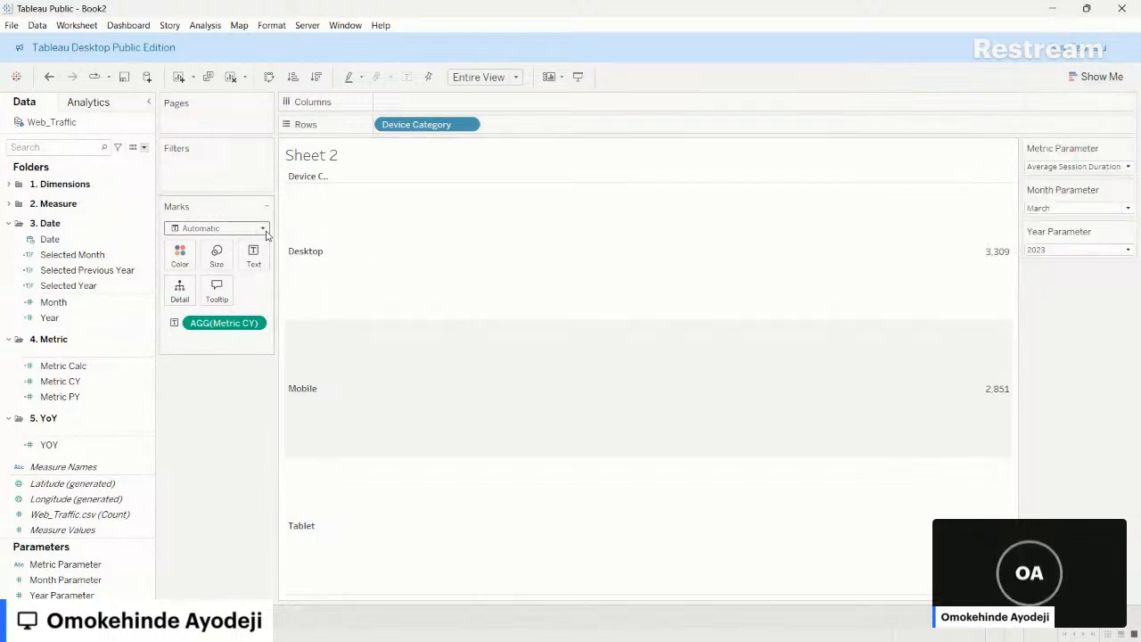
- Clear the sheet and rebuild it with Device Category on Rows and Metric CY as the text values
{"action": "left_click", "coordinate": [230, 79]}
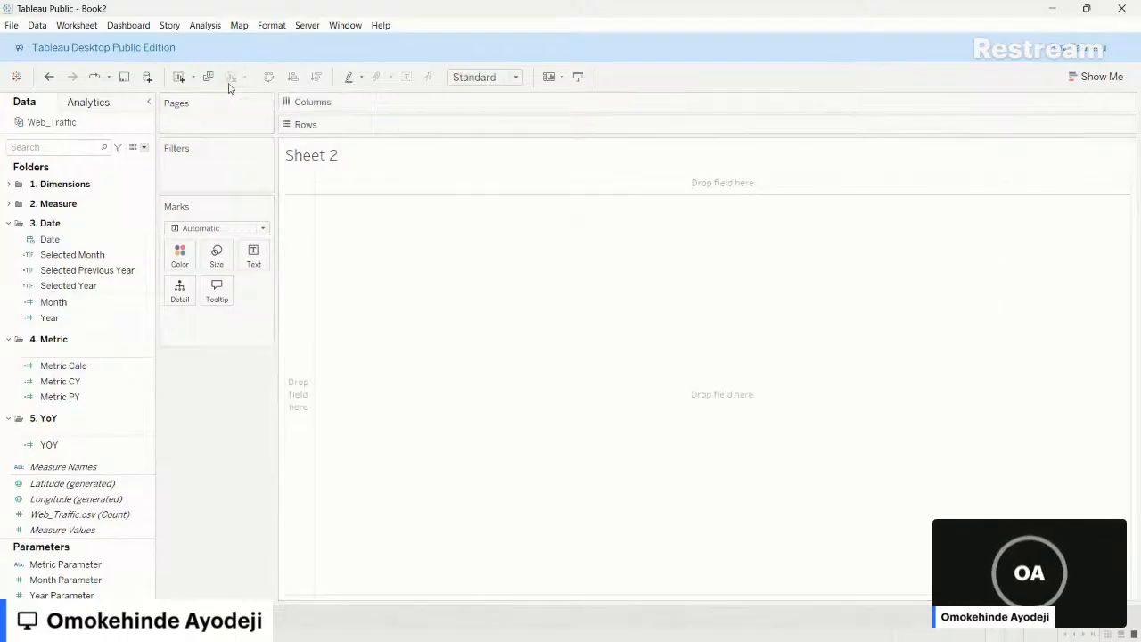
{"action": "left_click", "coordinate": [8, 183]}
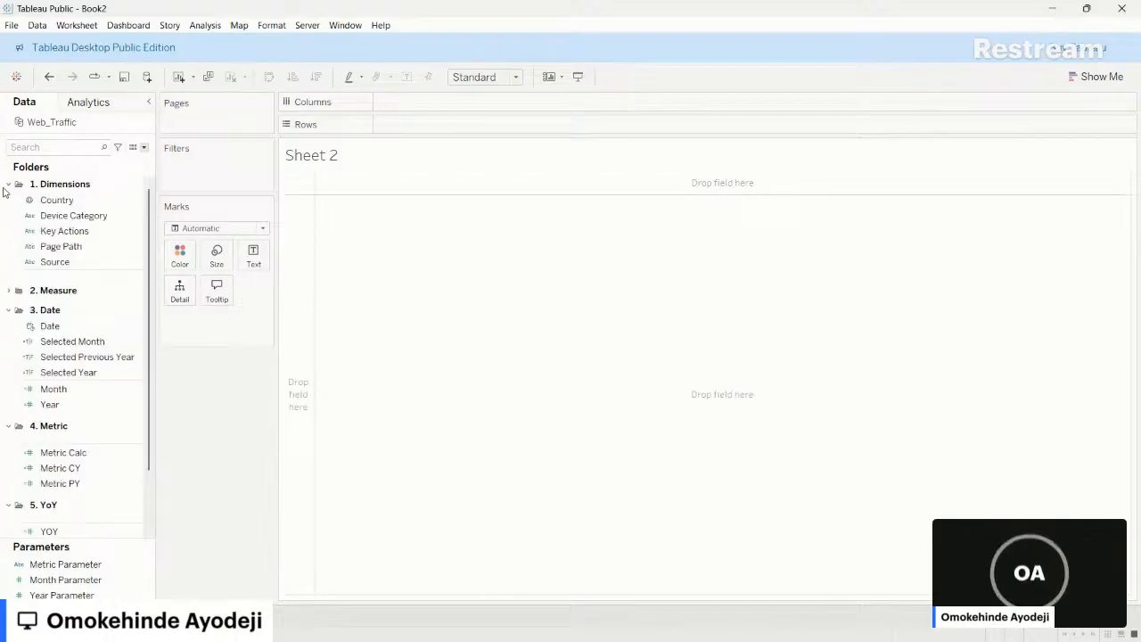
{"action": "left_click_drag", "start_coordinate": [73, 216], "coordinate": [395, 127]}
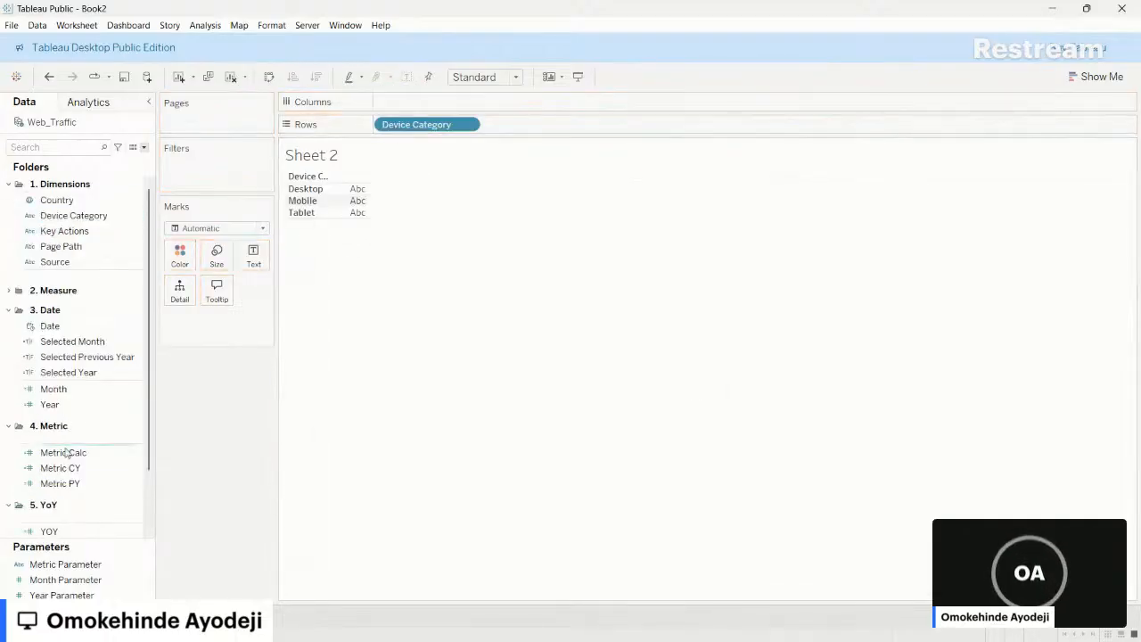
{"action": "left_click_drag", "start_coordinate": [60, 468], "coordinate": [353, 199]}
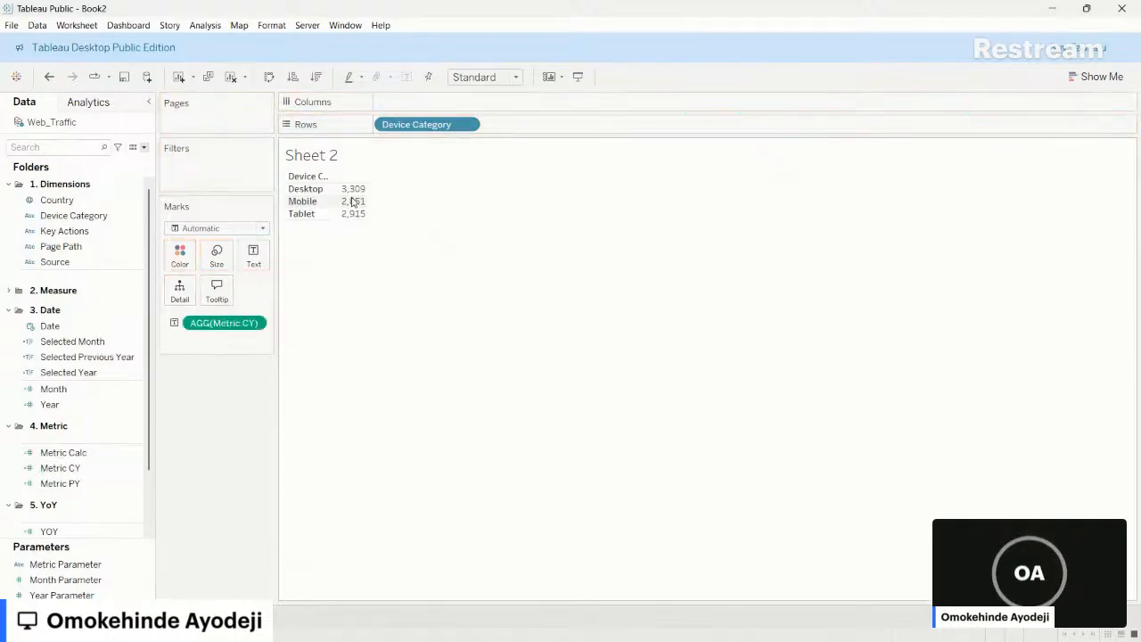
- Change the mark type of the Metric CY by device category view to Pie
{"action": "left_click", "coordinate": [1093, 75]}
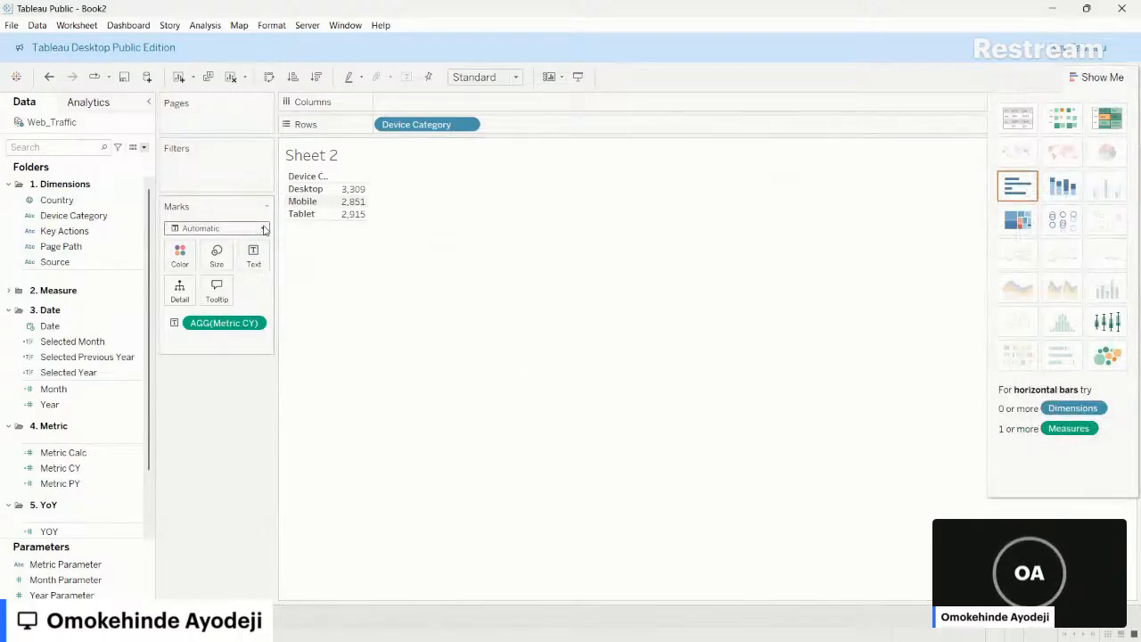
{"action": "left_click", "coordinate": [232, 228]}
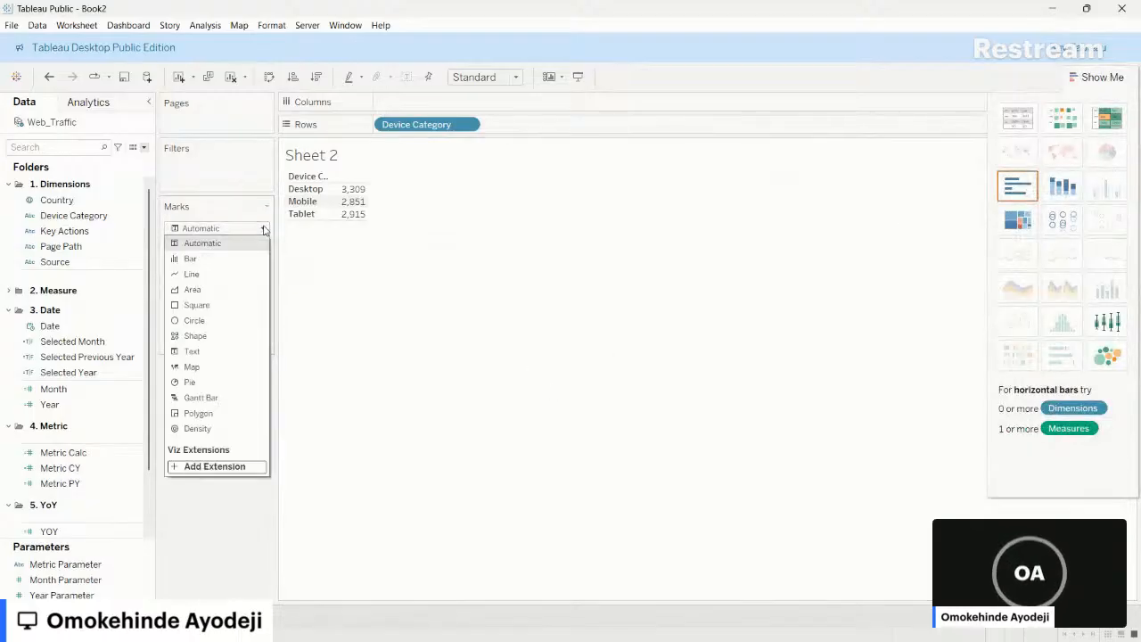
{"action": "left_click", "coordinate": [191, 383]}
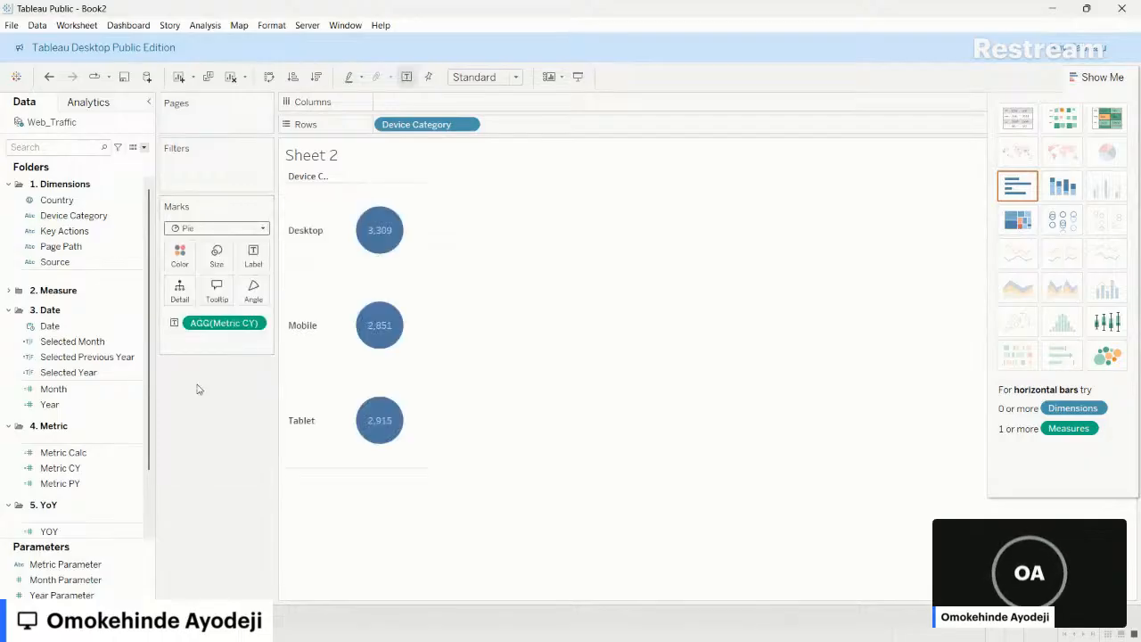
{"action": "left_click", "coordinate": [1097, 78]}
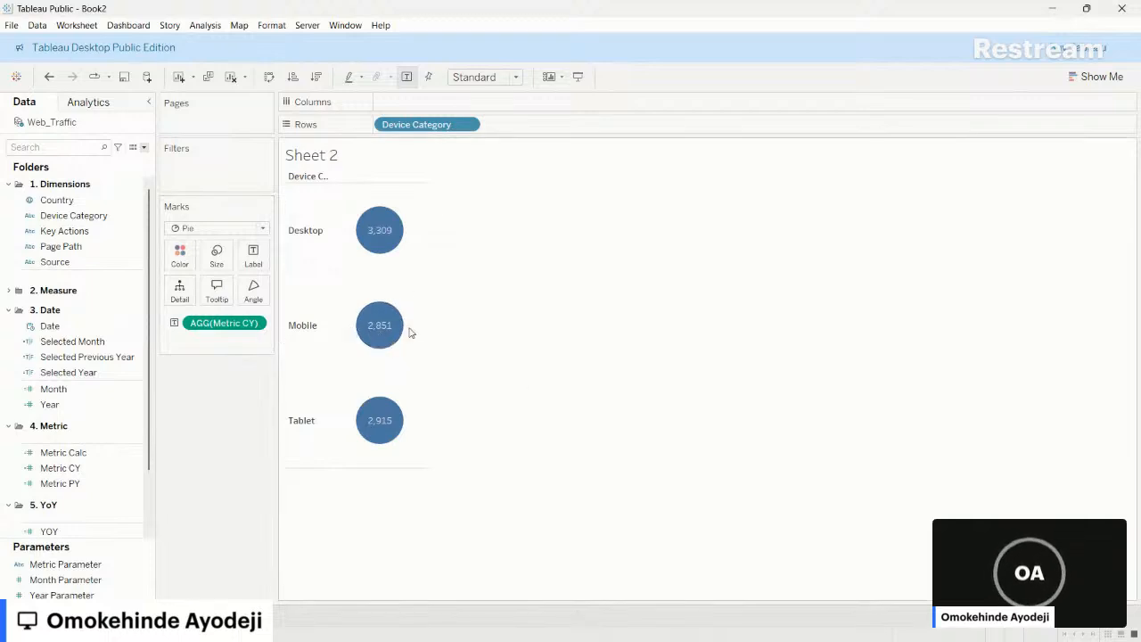
- Use Metric CY as the pie angle, color a single pie by Device Category and fit it to the entire view
{"action": "left_click_drag", "start_coordinate": [200, 327], "coordinate": [251, 298]}
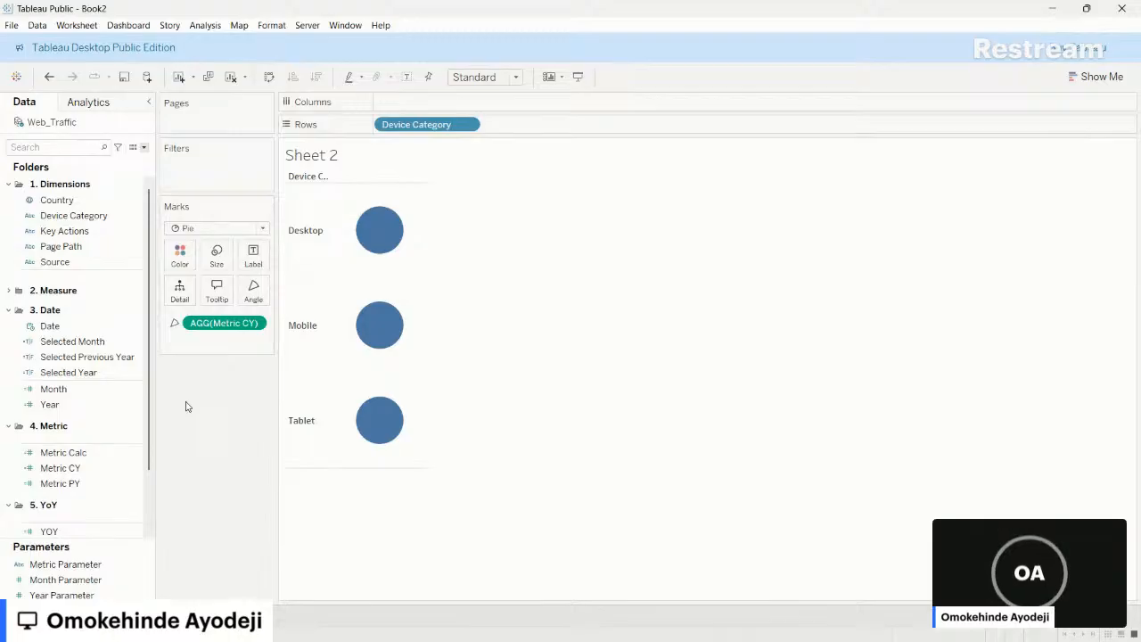
{"action": "left_click_drag", "start_coordinate": [417, 126], "coordinate": [178, 255]}
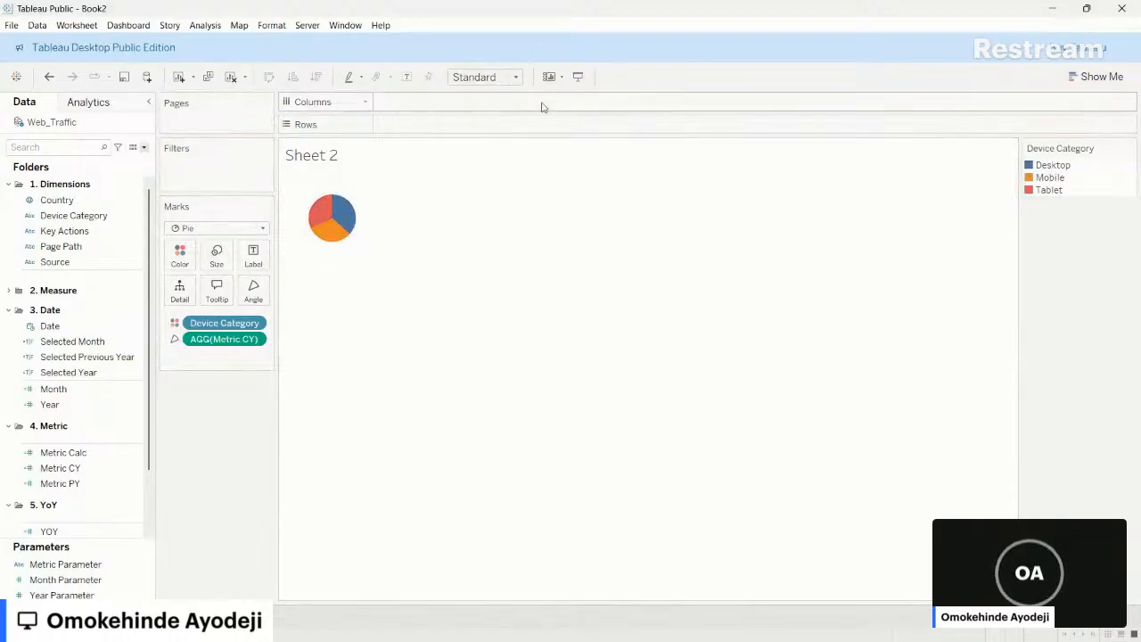
{"action": "left_click", "coordinate": [499, 78]}
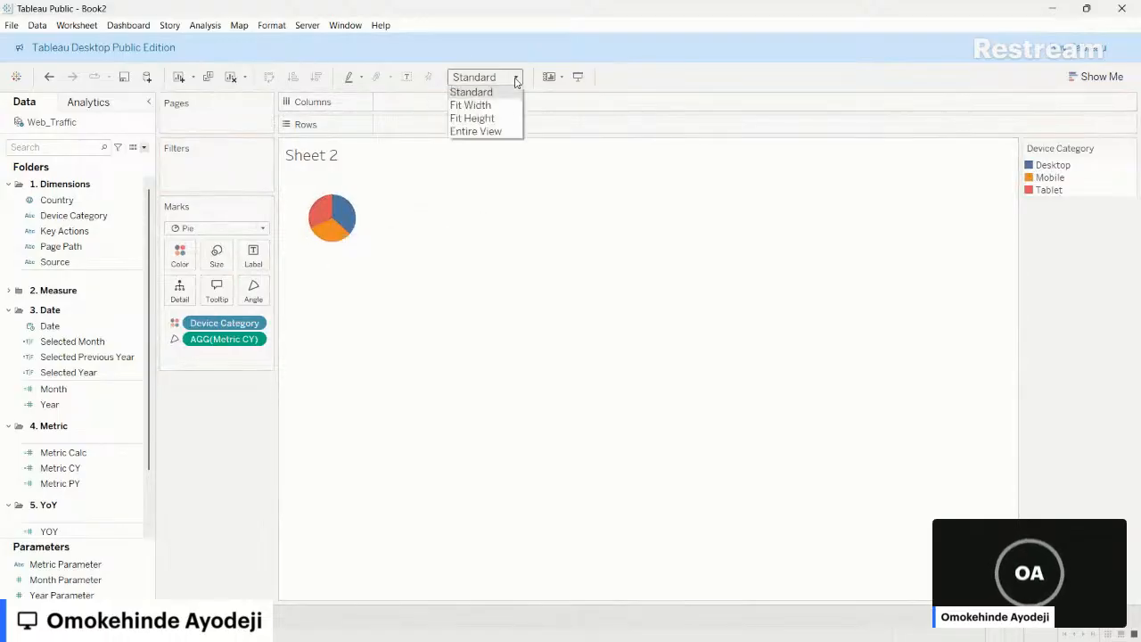
{"action": "left_click", "coordinate": [496, 133]}
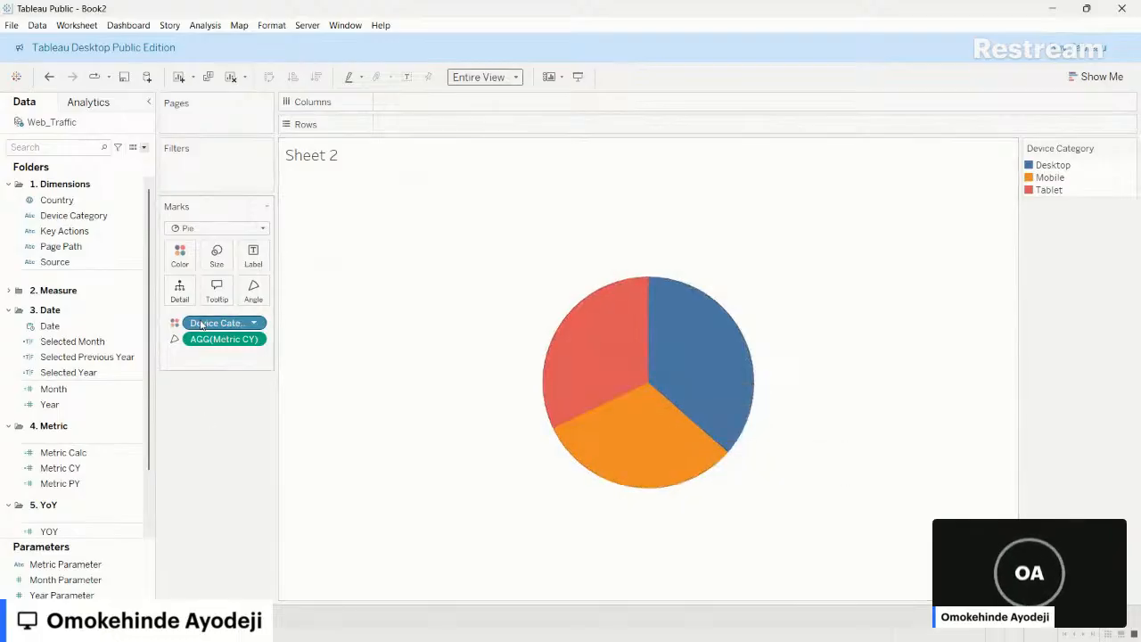
- Put Device Category back on Rows and apply the Percent of Total quick table calculation to the Metric CY angle
{"action": "left_click_drag", "start_coordinate": [192, 323], "coordinate": [407, 125]}
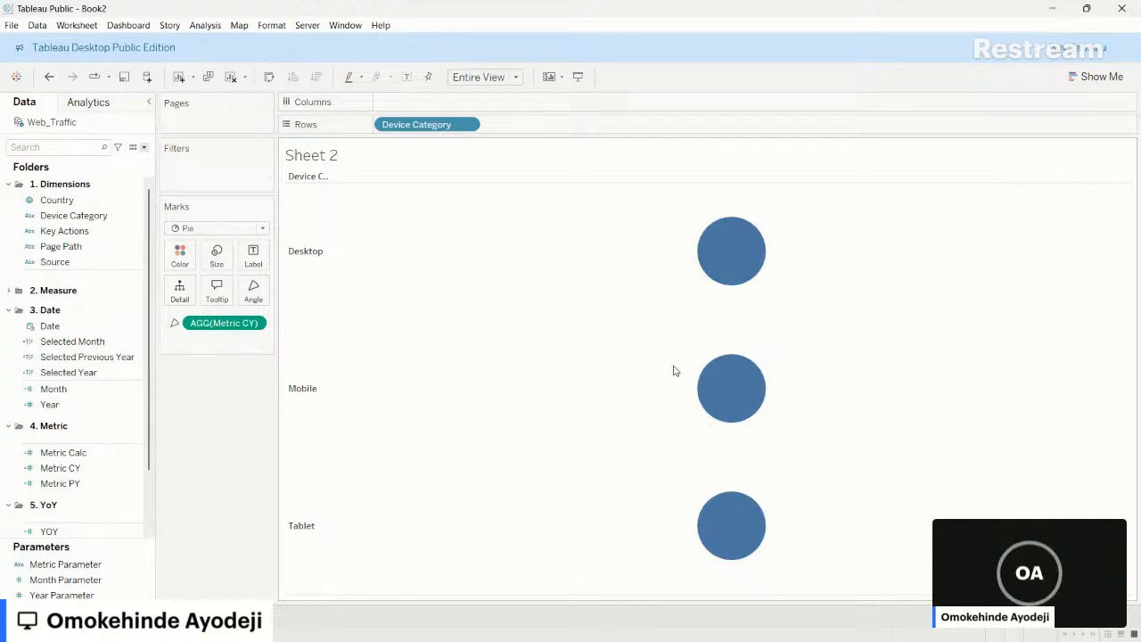
{"action": "mouse_move", "coordinate": [720, 258]}
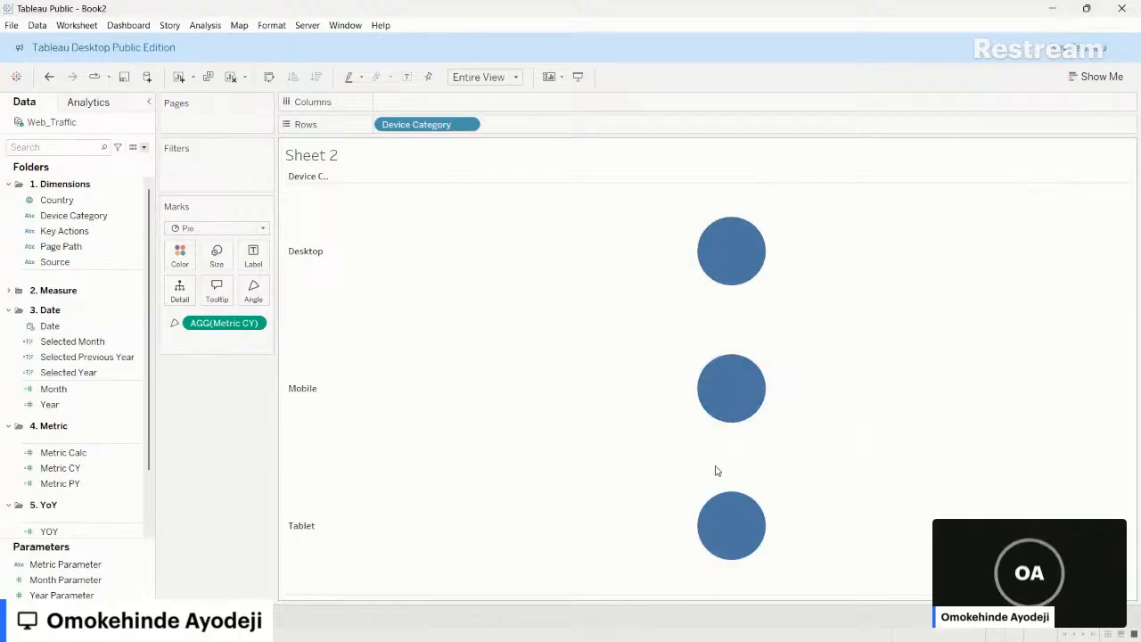
{"action": "left_click", "coordinate": [254, 324]}
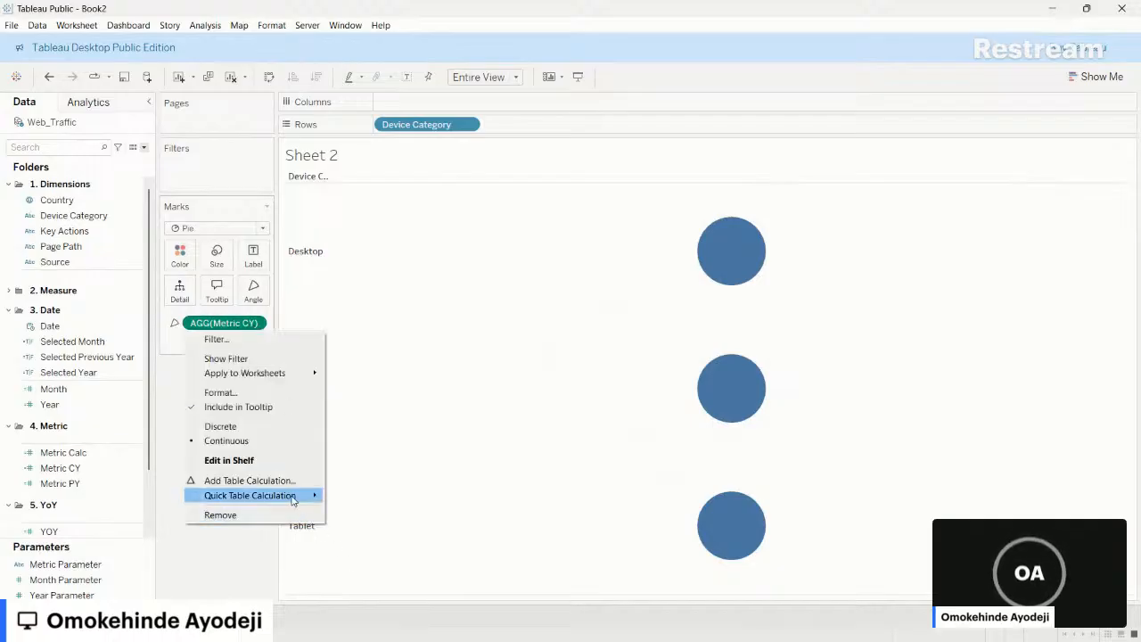
{"action": "mouse_move", "coordinate": [302, 497]}
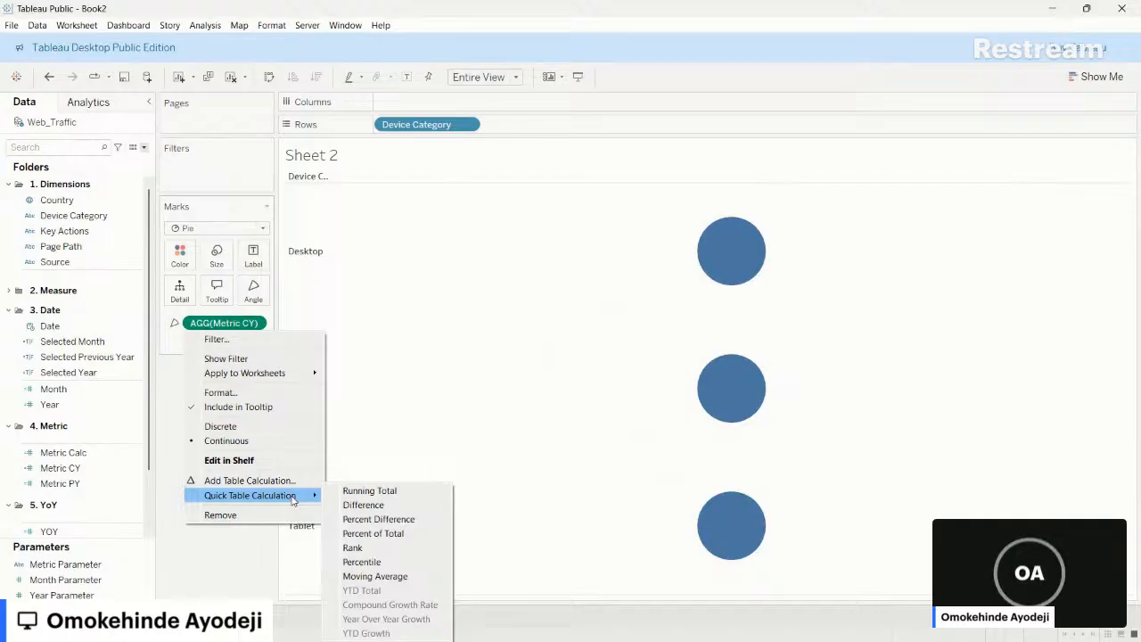
{"action": "left_click", "coordinate": [398, 533]}
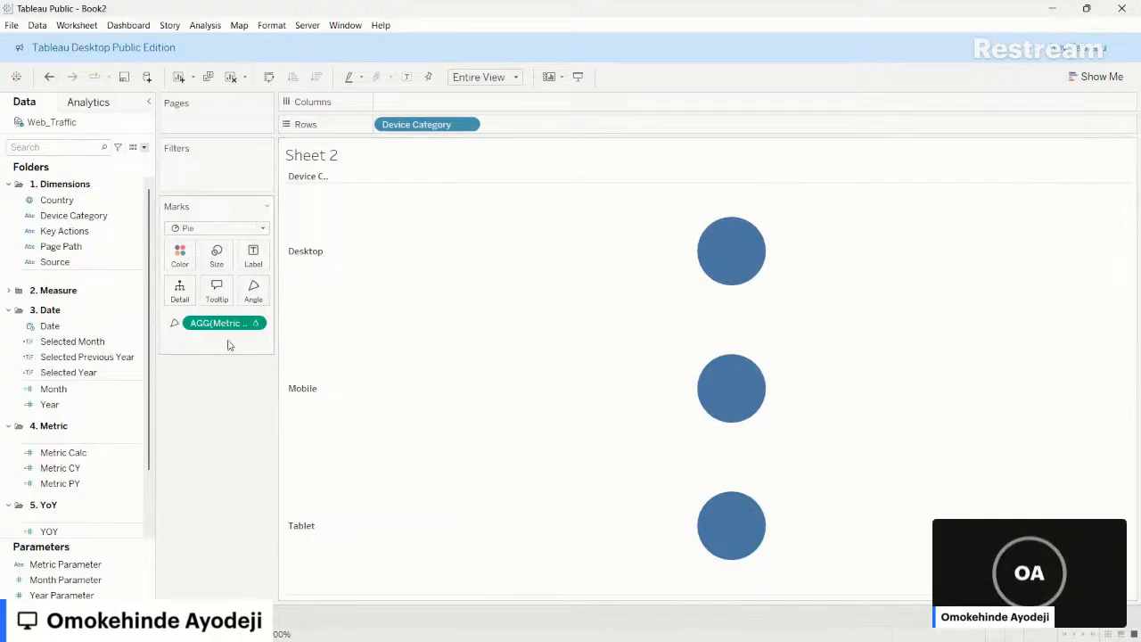
- Examine the percent-of-total formula behind the Metric CY angle from end to start
{"action": "double_click", "coordinate": [222, 325]}
{"action": "key", "text": "Left"}
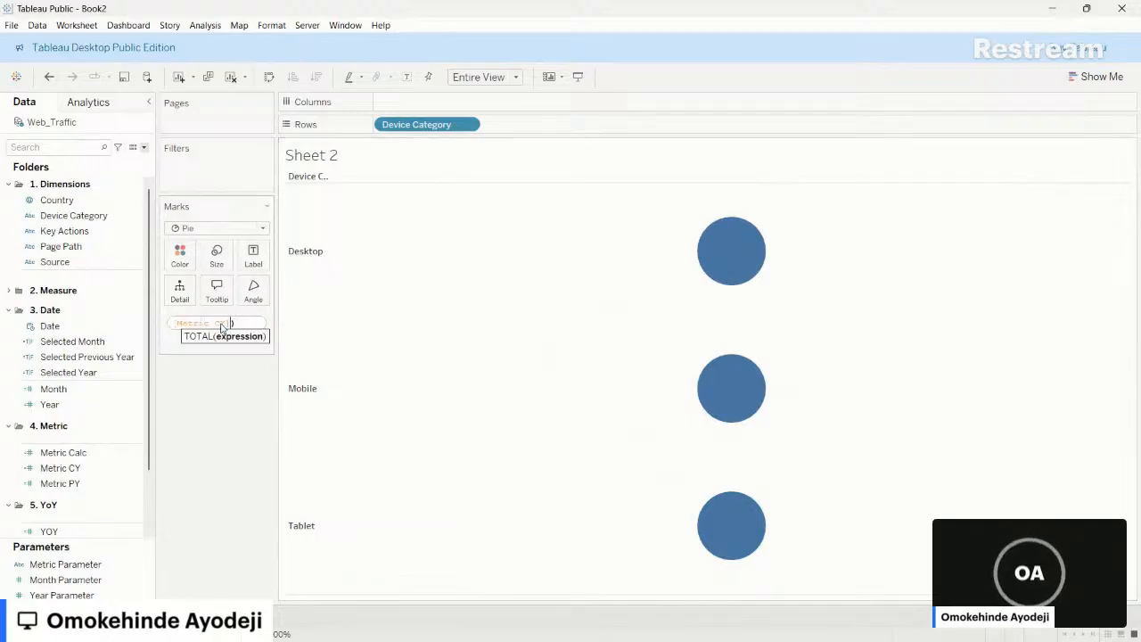
{"action": "key", "text": "Left"}
{"action": "key", "text": "Left"}
{"action": "key", "text": "Left"}
{"action": "key", "text": "Left"}
{"action": "key", "text": "Left"}
{"action": "key", "text": "Left"}
{"action": "key", "text": "Left"}
{"action": "key", "text": "Left"}
{"action": "key", "text": "Left"}
{"action": "key", "text": "Left"}
{"action": "key", "text": "Left"}
{"action": "key", "text": "Left"}
{"action": "key", "text": "Left"}
{"action": "key", "text": "Left"}
{"action": "key", "text": "Left"}
{"action": "key", "text": "Left"}
{"action": "key", "text": "Left"}
{"action": "key", "text": "Left"}
{"action": "key", "text": "Left"}
{"action": "key", "text": "Left"}
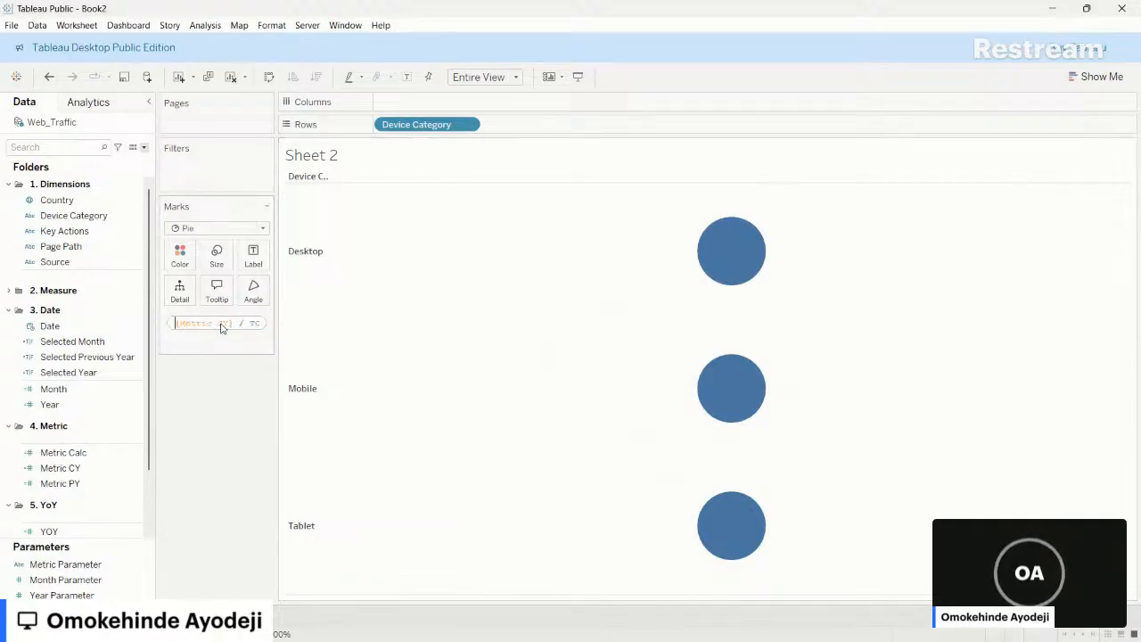
{"action": "left_click", "coordinate": [226, 401]}
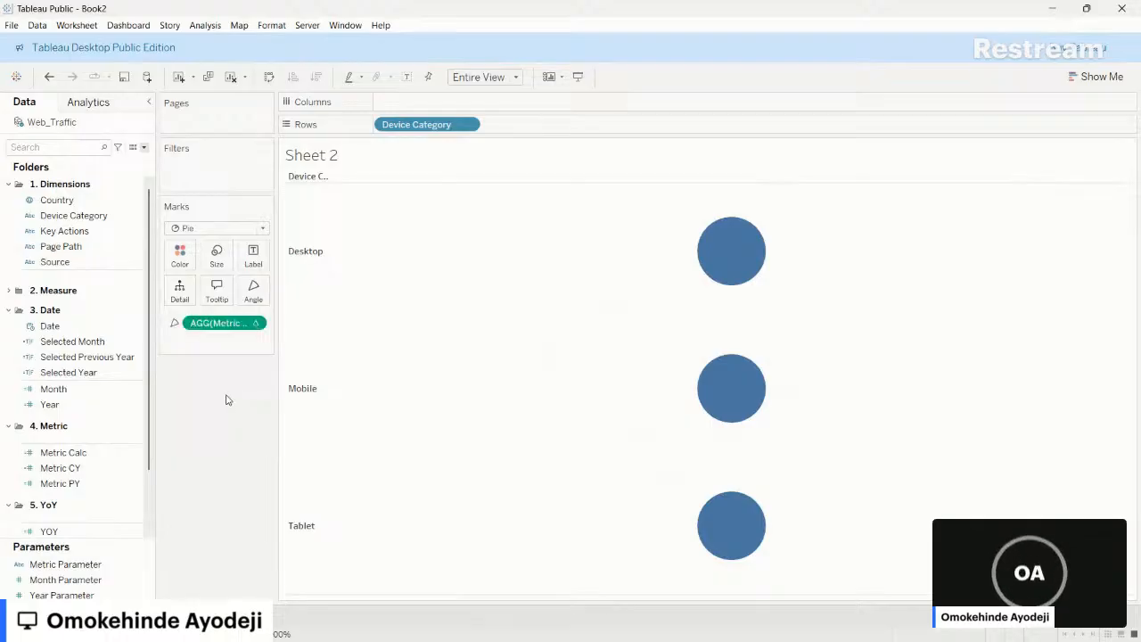
- Save the Metric CY percent-of-total calculation as a data field named Total
{"action": "left_click_drag", "start_coordinate": [223, 322], "coordinate": [51, 458]}
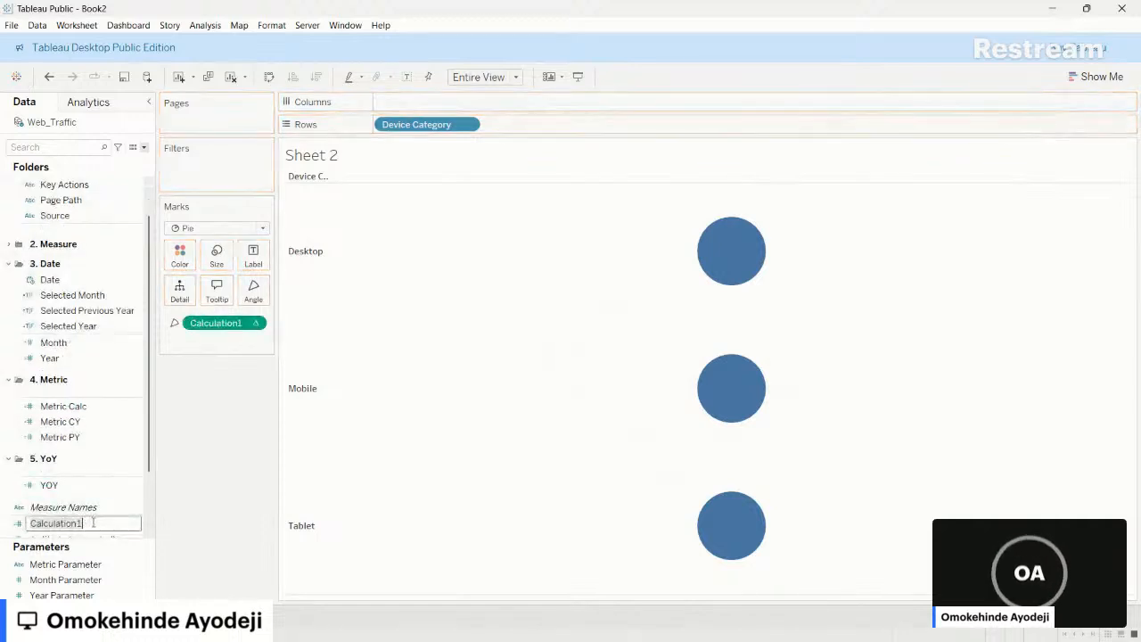
{"action": "type", "text": "Total"}
{"action": "key", "text": "Return"}
- Review the Total field's formula, checking the Metric CY reference and the TOTAL function
{"action": "right_click", "coordinate": [132, 524]}
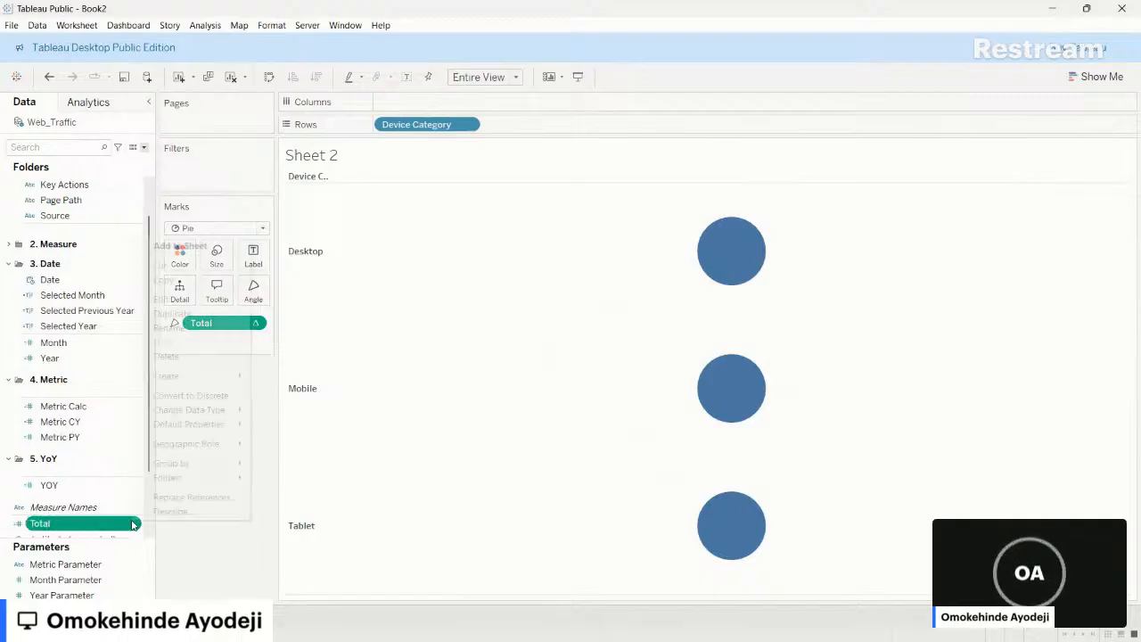
{"action": "left_click", "coordinate": [186, 299]}
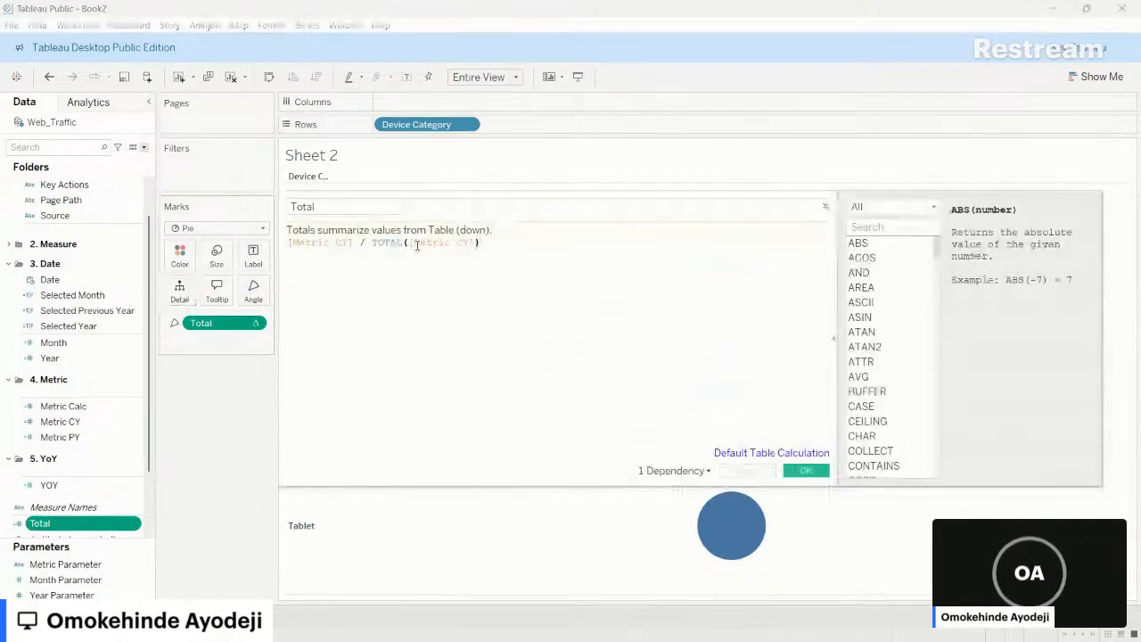
{"action": "left_click", "coordinate": [321, 242]}
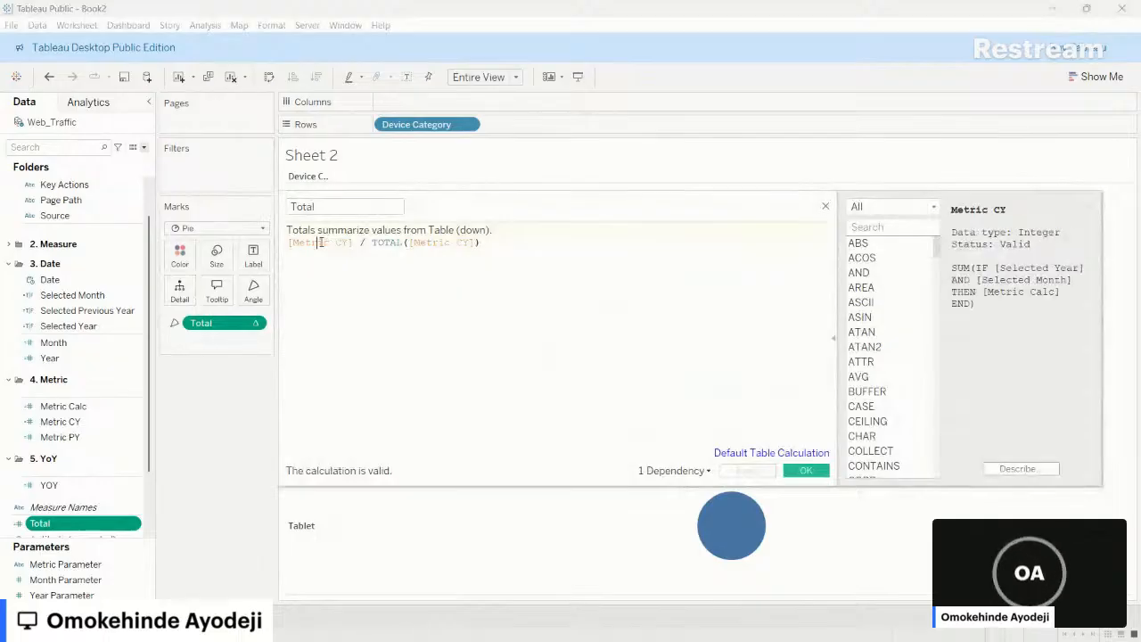
{"action": "left_click", "coordinate": [385, 241]}
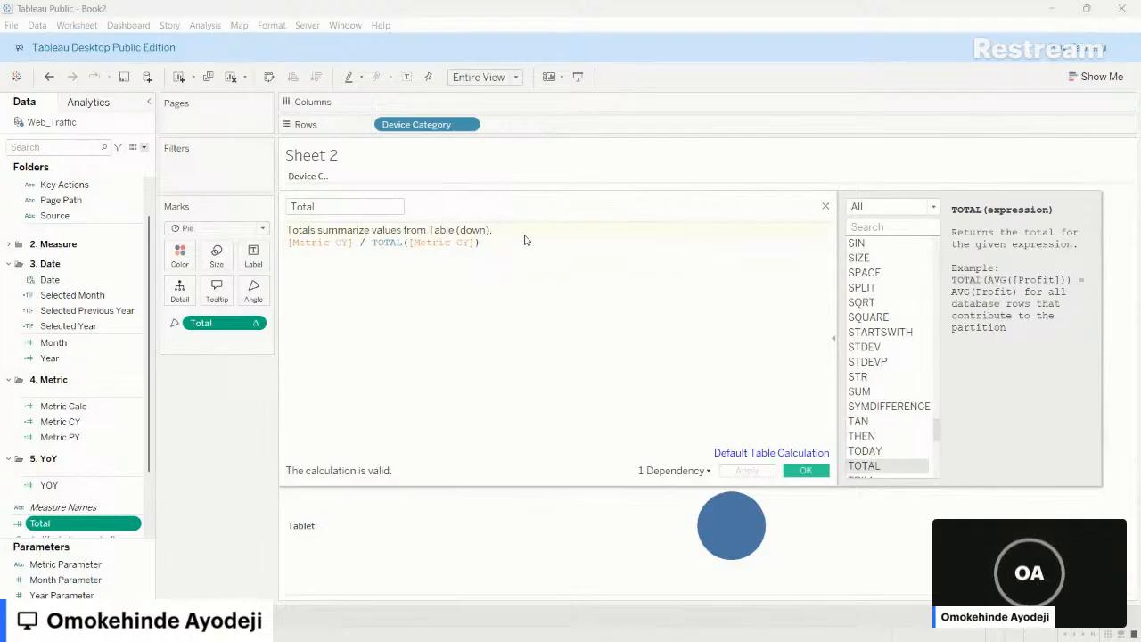
{"action": "left_click", "coordinate": [812, 472]}
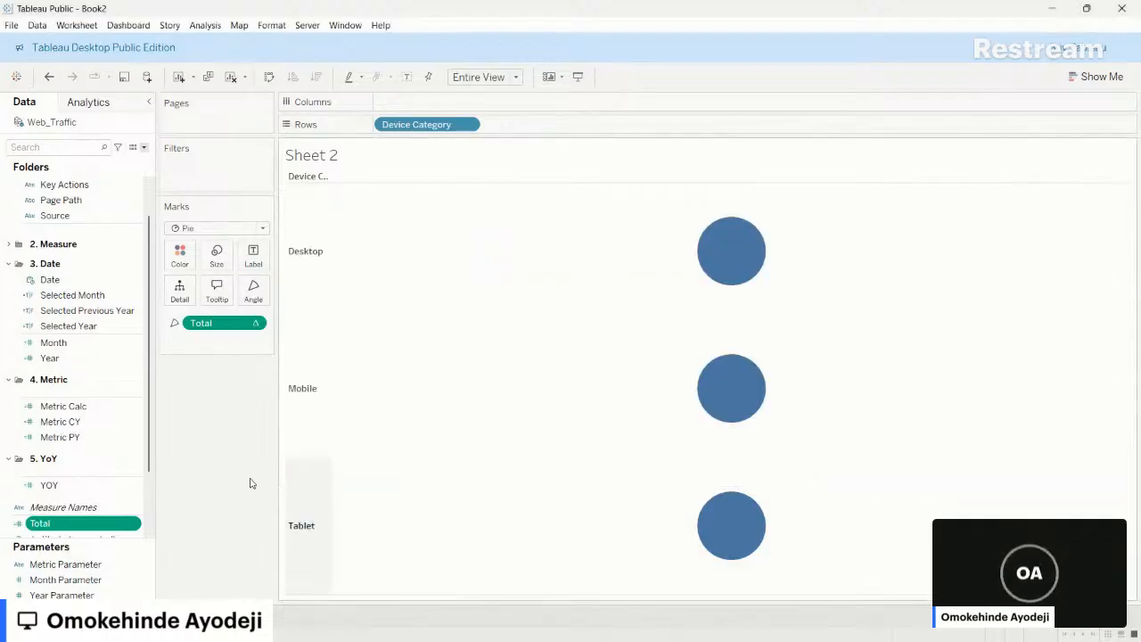
- Check the device category donut charts in the finished Website Traffic Dashboard workbook and return to Book2
{"action": "key", "text": "alt+Tab"}
{"action": "key", "text": "alt+Tab"}
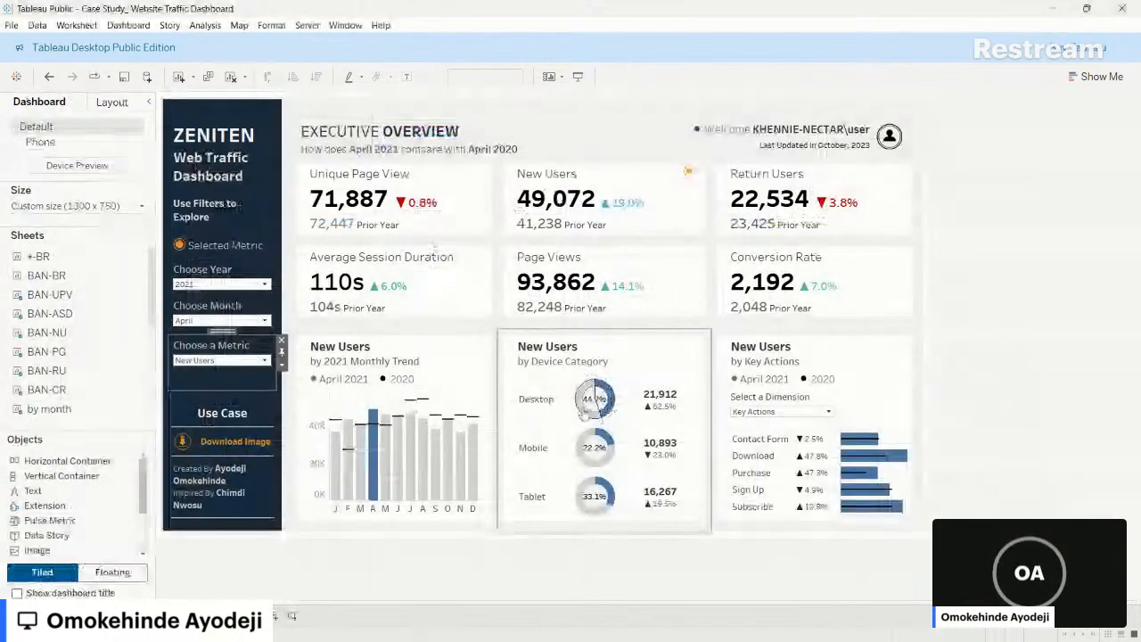
{"action": "key", "text": "alt+Tab"}
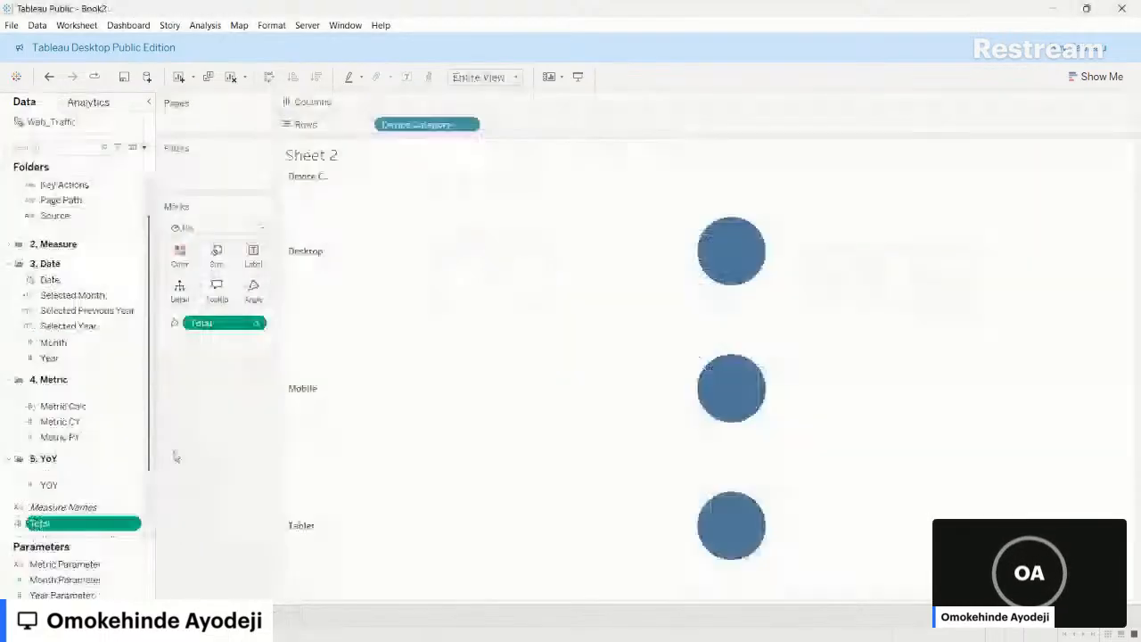
- Move the Total field into the 2. Measure folder
{"action": "left_click", "coordinate": [133, 524]}
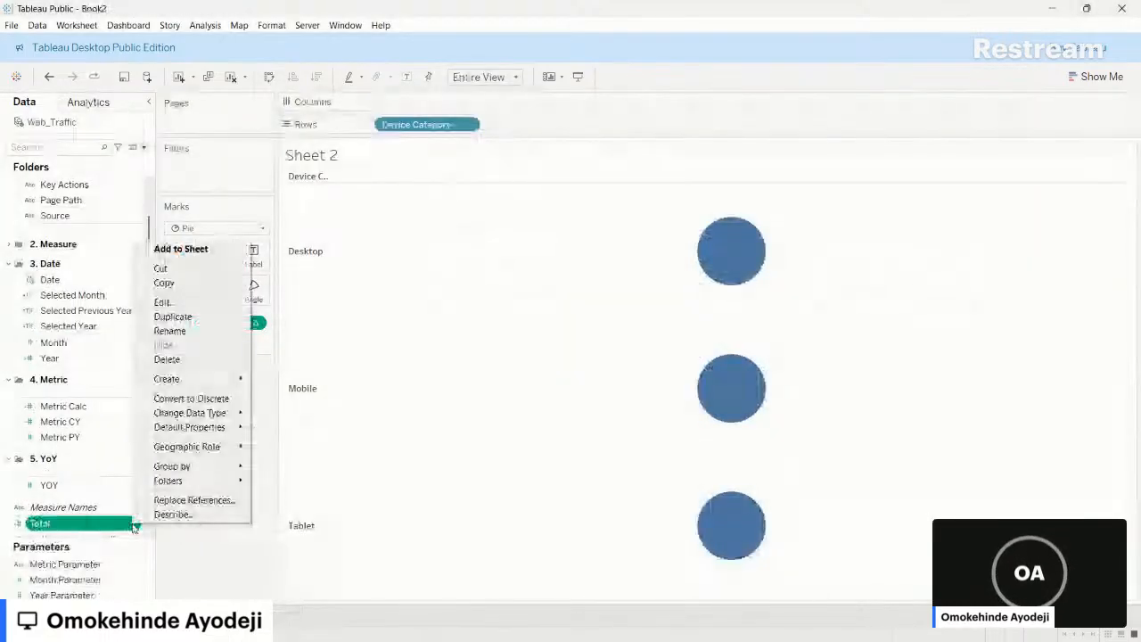
{"action": "left_click", "coordinate": [79, 523]}
{"action": "left_click_drag", "start_coordinate": [79, 524], "coordinate": [77, 395]}
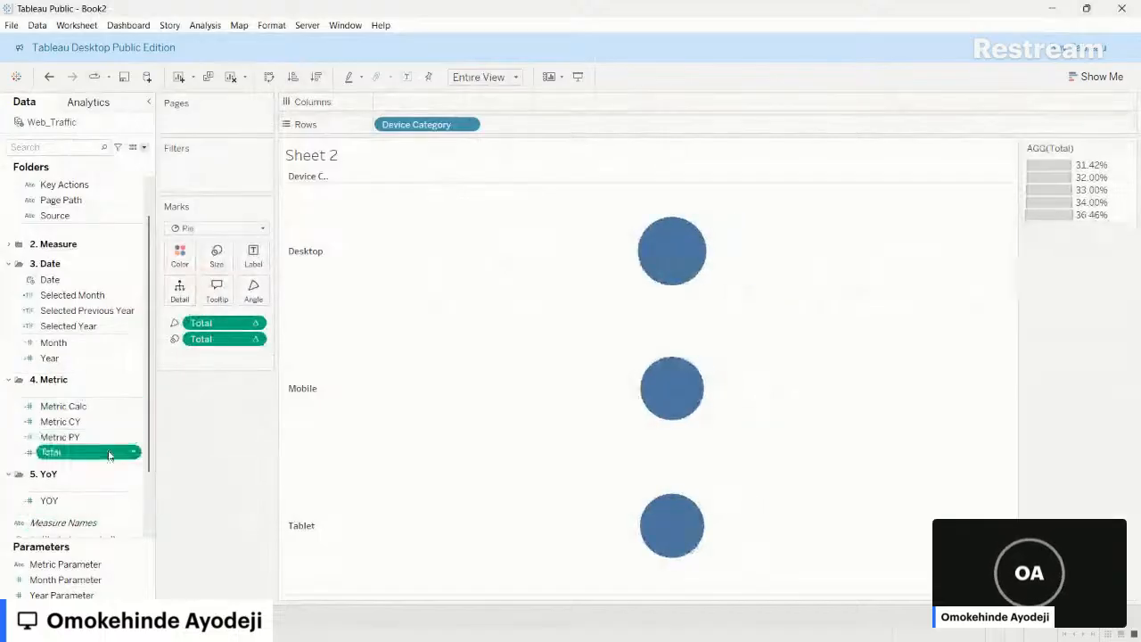
{"action": "left_click_drag", "start_coordinate": [112, 452], "coordinate": [113, 256]}
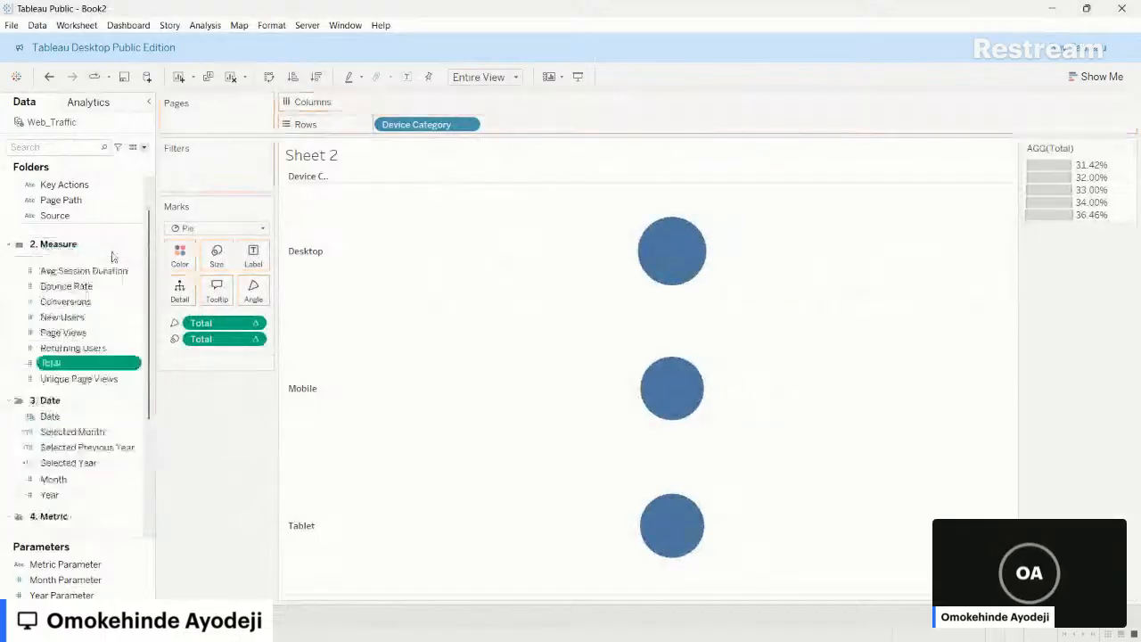
- Create a calculated field from Total named 1-Total with the formula 1-[Total]
{"action": "left_click", "coordinate": [135, 362]}
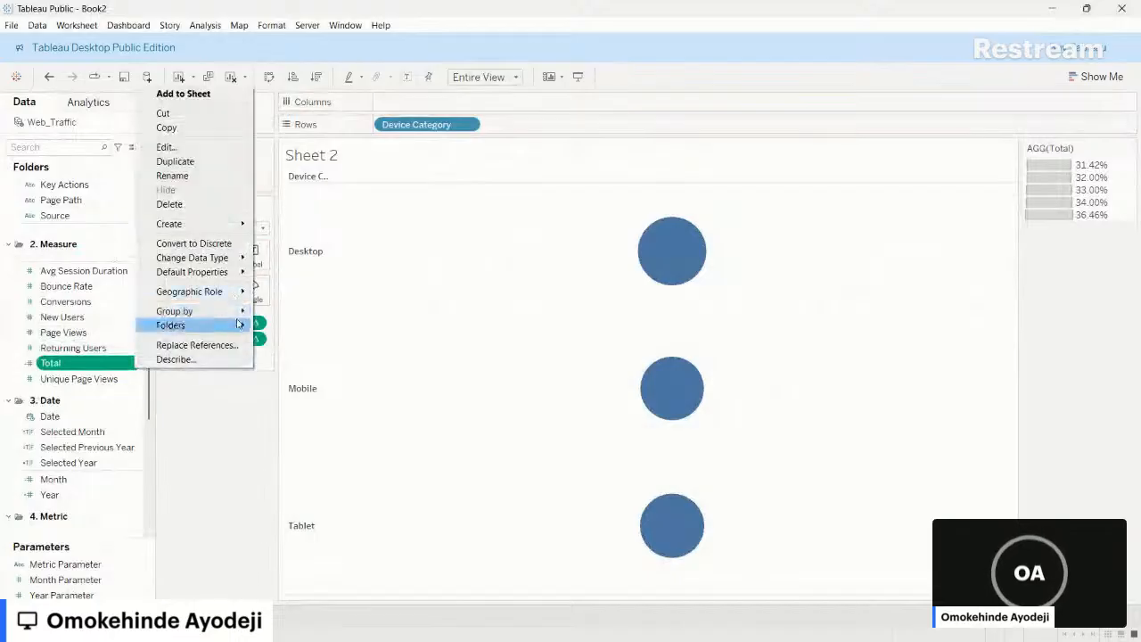
{"action": "mouse_move", "coordinate": [239, 224]}
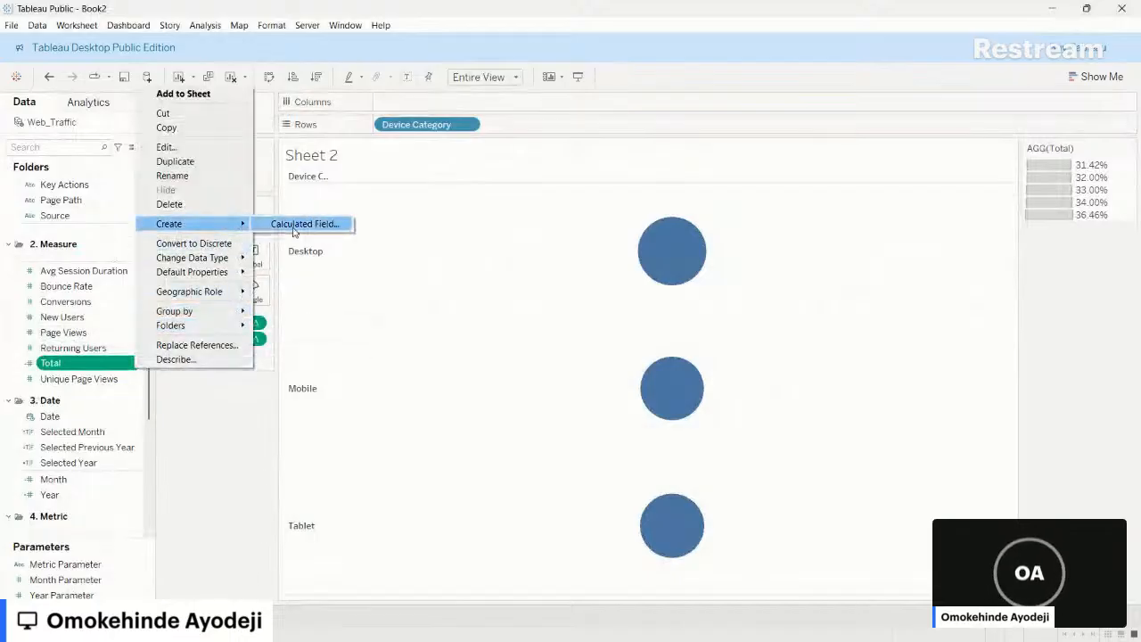
{"action": "left_click", "coordinate": [295, 226]}
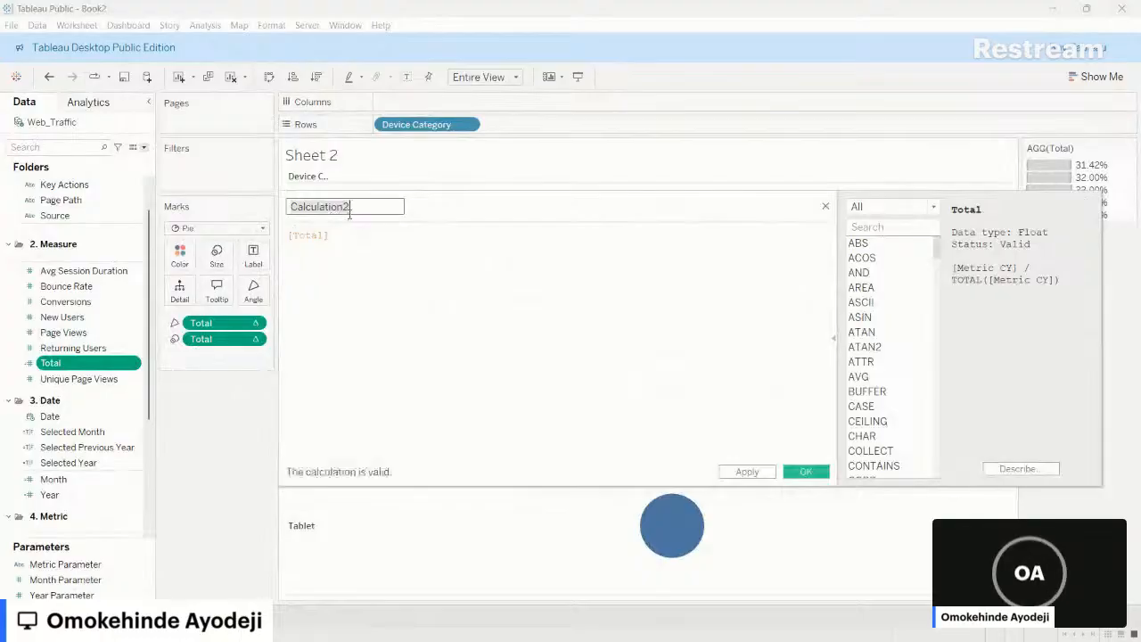
{"action": "type", "text": "1-Total"}
{"action": "left_click", "coordinate": [288, 235]}
{"action": "type", "text": "1-"}
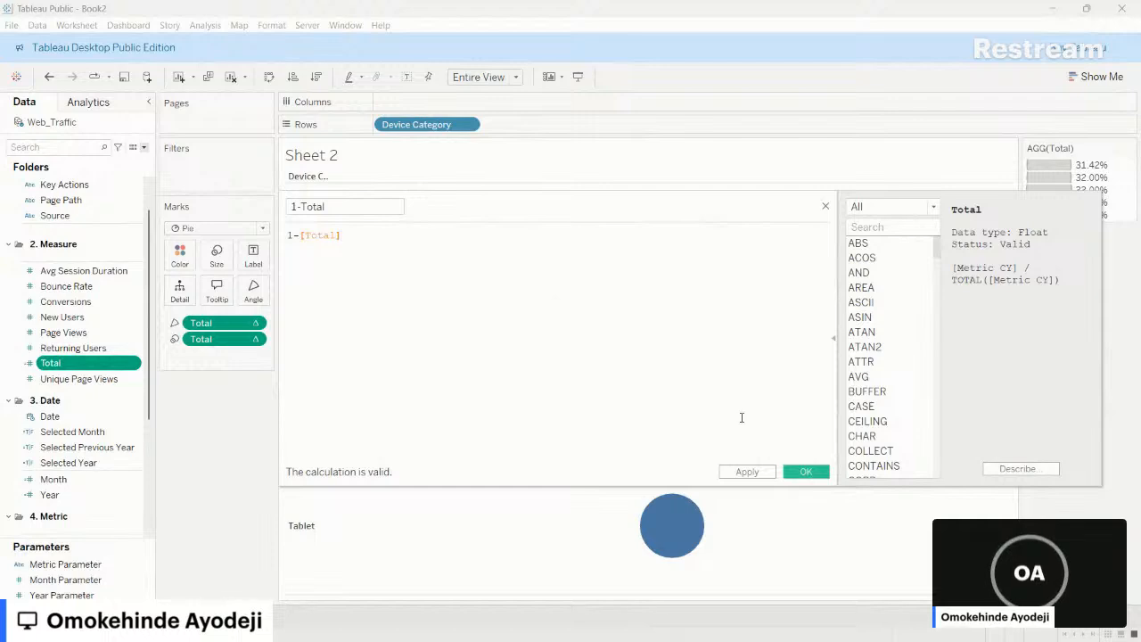
{"action": "left_click", "coordinate": [797, 472]}
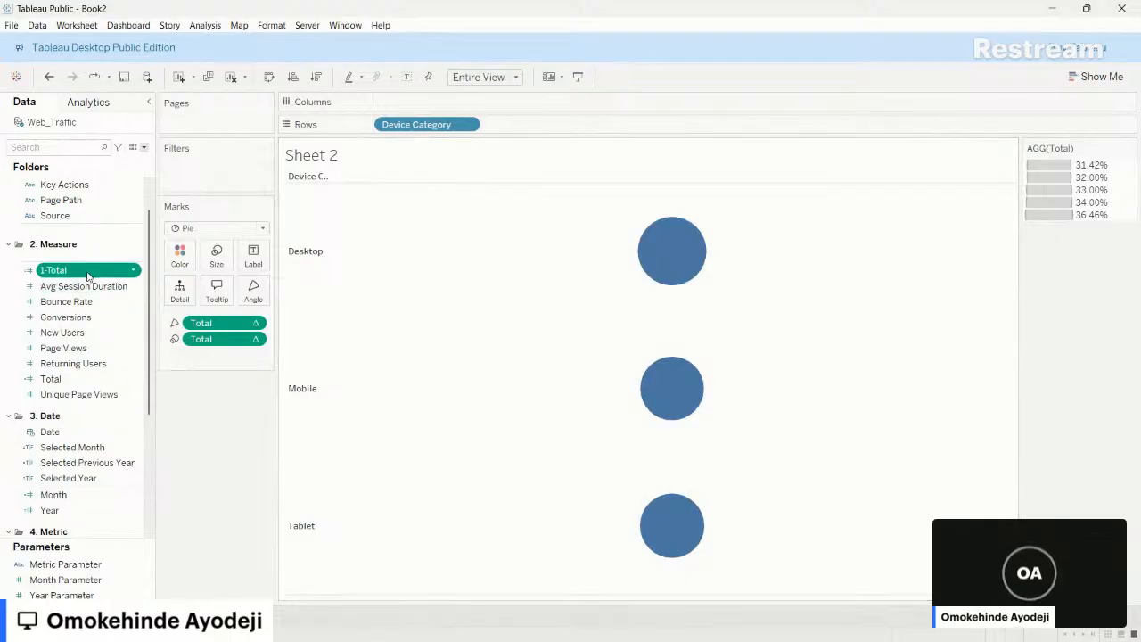
- Plot 1-Total and Total on one shared Measure Values axis in Columns, removing the separate Total from Columns
{"action": "left_click_drag", "start_coordinate": [89, 276], "coordinate": [422, 103]}
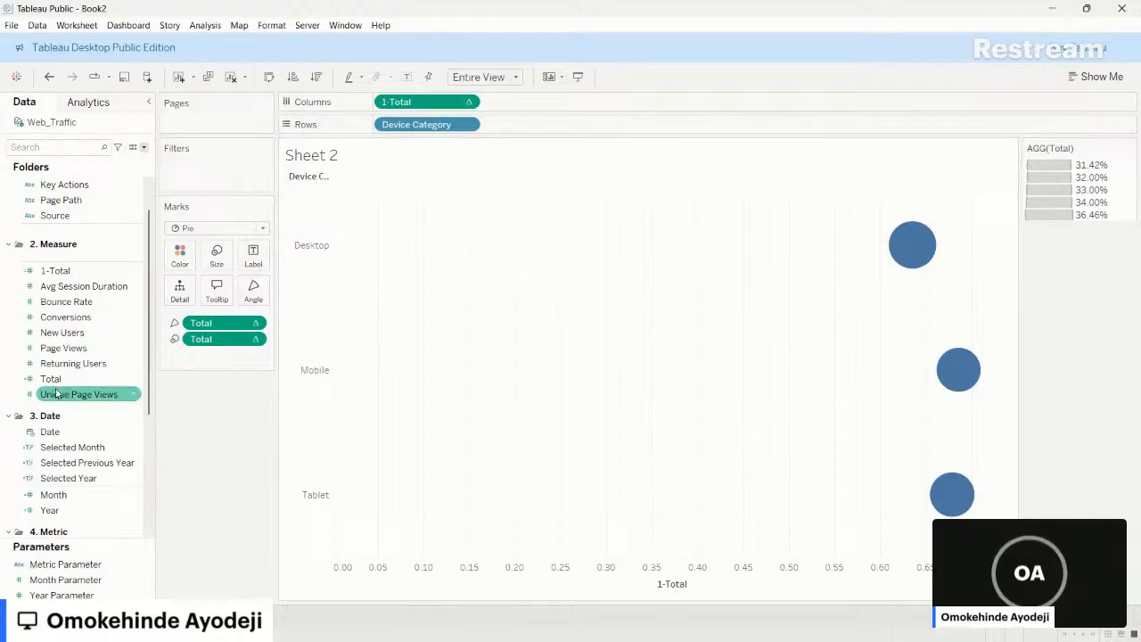
{"action": "left_click_drag", "start_coordinate": [48, 383], "coordinate": [408, 583]}
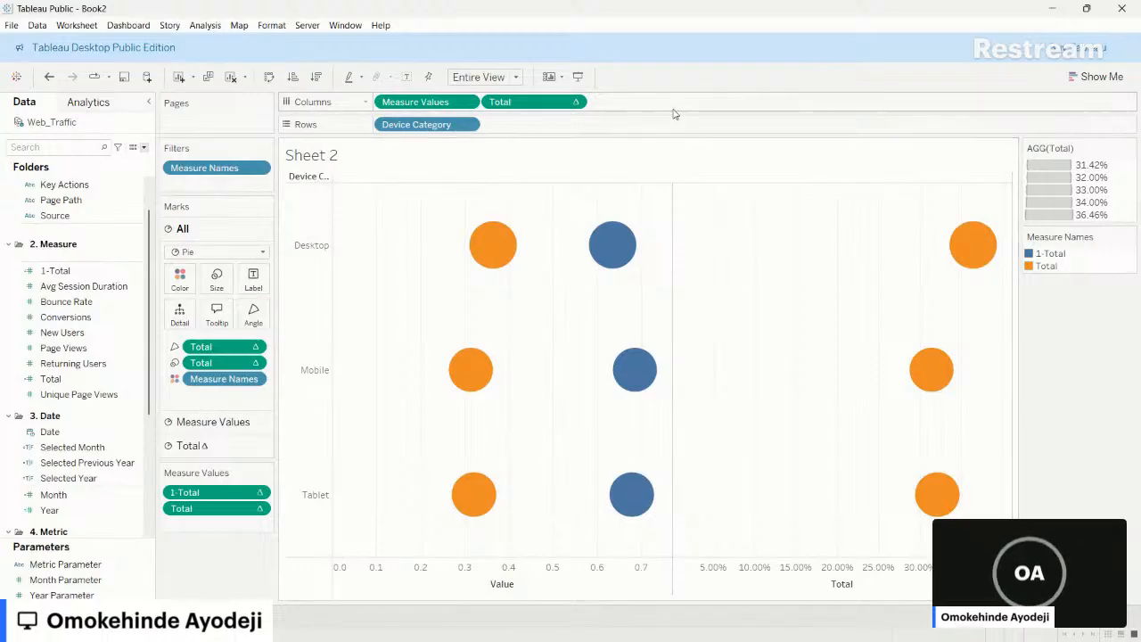
{"action": "left_click_drag", "start_coordinate": [540, 105], "coordinate": [747, 63]}
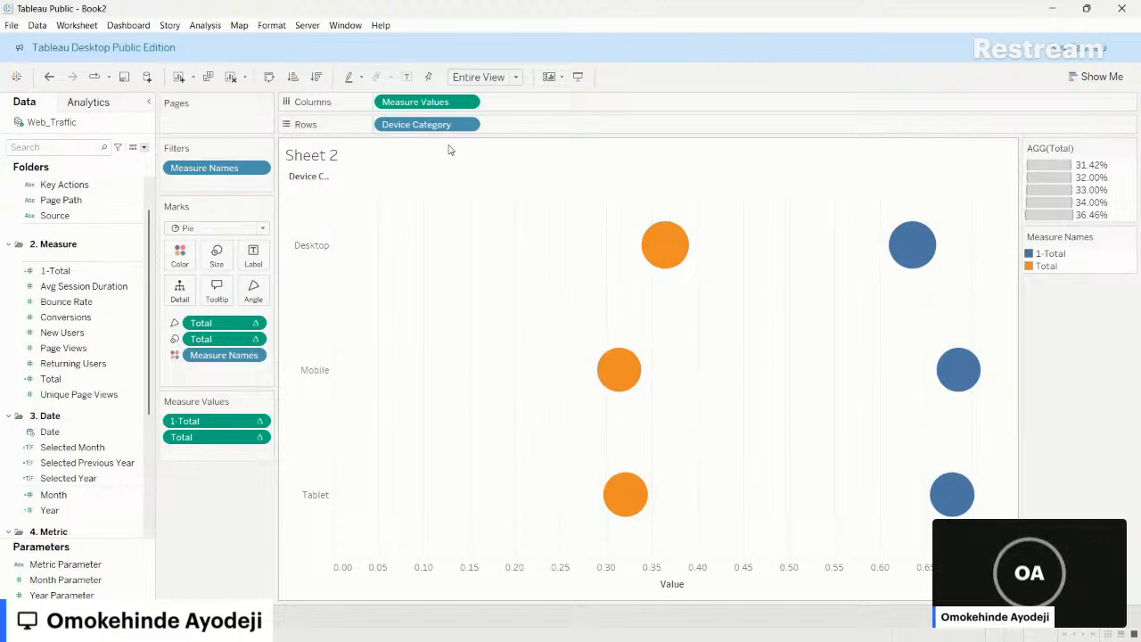
- Replace the Total angle and size encodings with Measure Values as the pie angle, and remove Measure Values from Columns
{"action": "left_click_drag", "start_coordinate": [210, 339], "coordinate": [204, 487]}
{"action": "left_click_drag", "start_coordinate": [201, 328], "coordinate": [202, 505]}
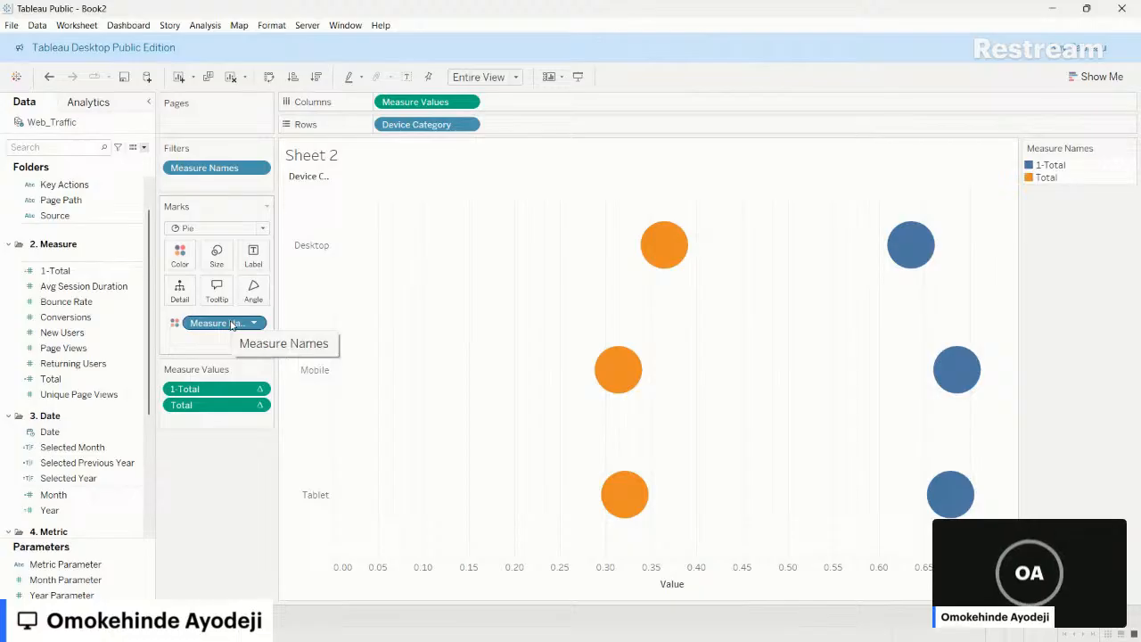
{"action": "scroll", "coordinate": [71, 477], "scroll_direction": "down", "scroll_amount": 5}
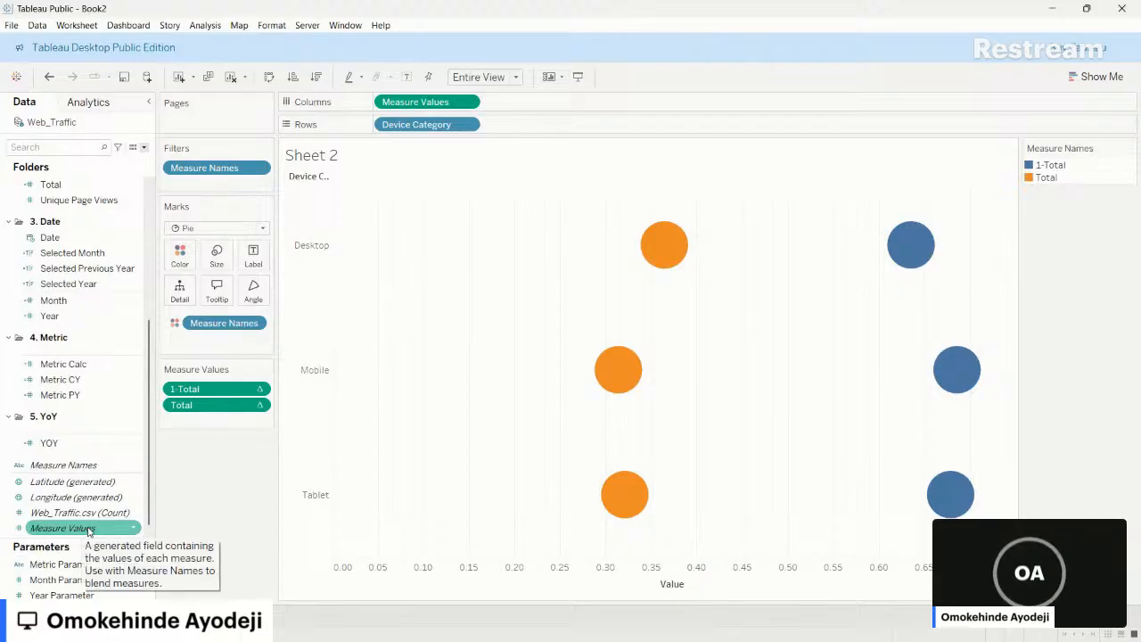
{"action": "left_click_drag", "start_coordinate": [89, 532], "coordinate": [263, 293]}
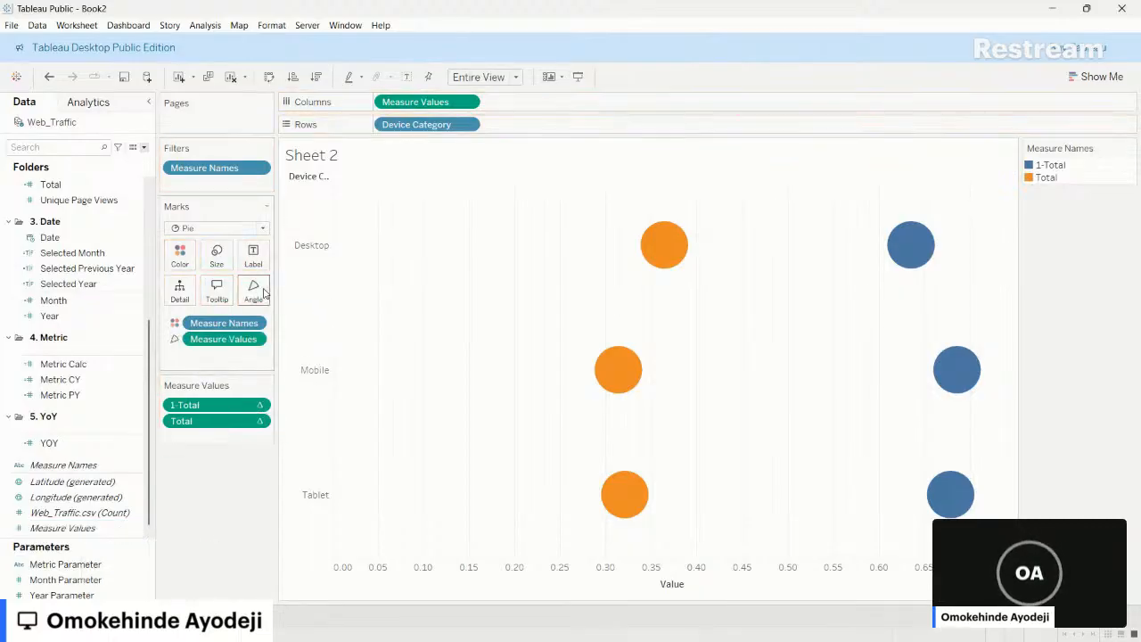
{"action": "left_click_drag", "start_coordinate": [415, 101], "coordinate": [201, 494]}
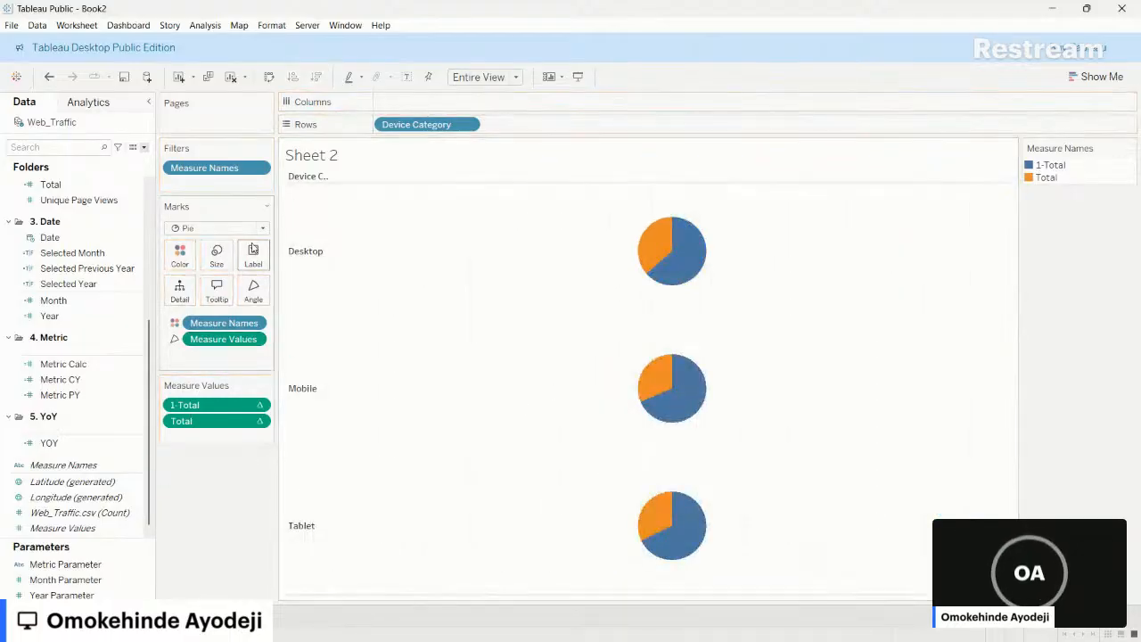
- Reorder the Measure Names color legend so that Total comes before 1-Total
{"action": "mouse_move", "coordinate": [660, 252]}
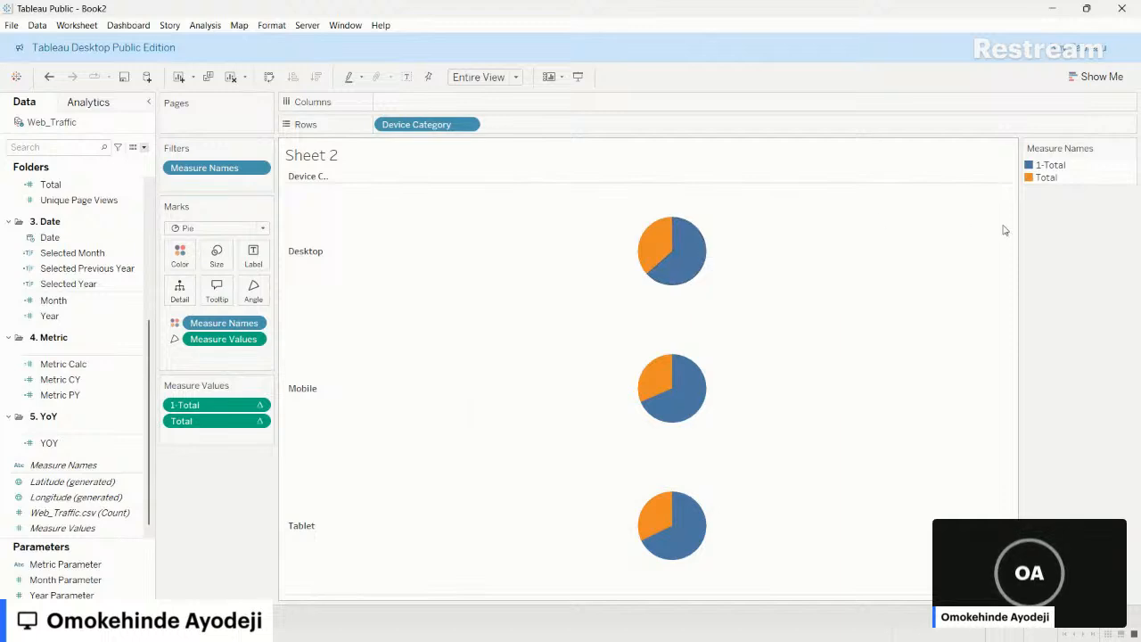
{"action": "left_click", "coordinate": [1047, 179]}
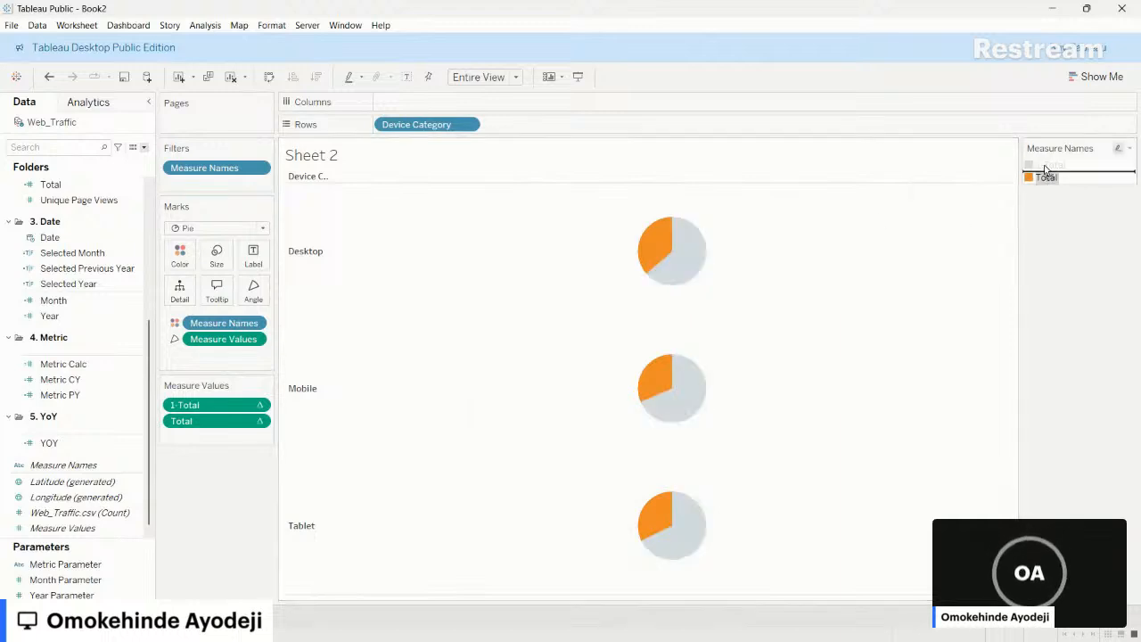
{"action": "left_click_drag", "start_coordinate": [1046, 179], "coordinate": [1050, 166]}
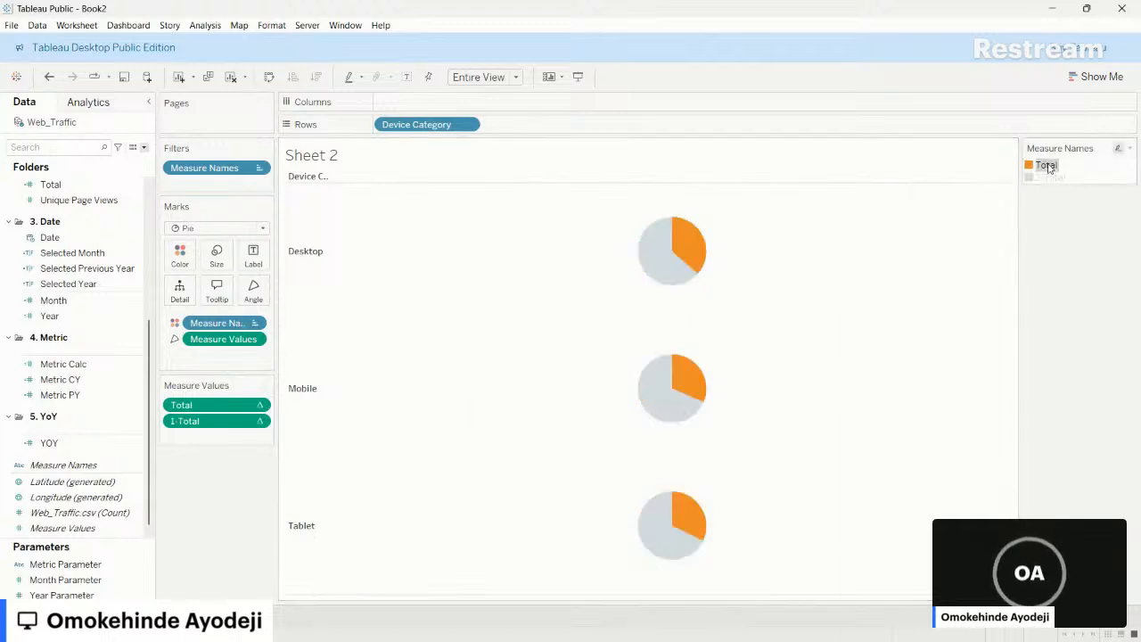
{"action": "left_click", "coordinate": [1080, 171]}
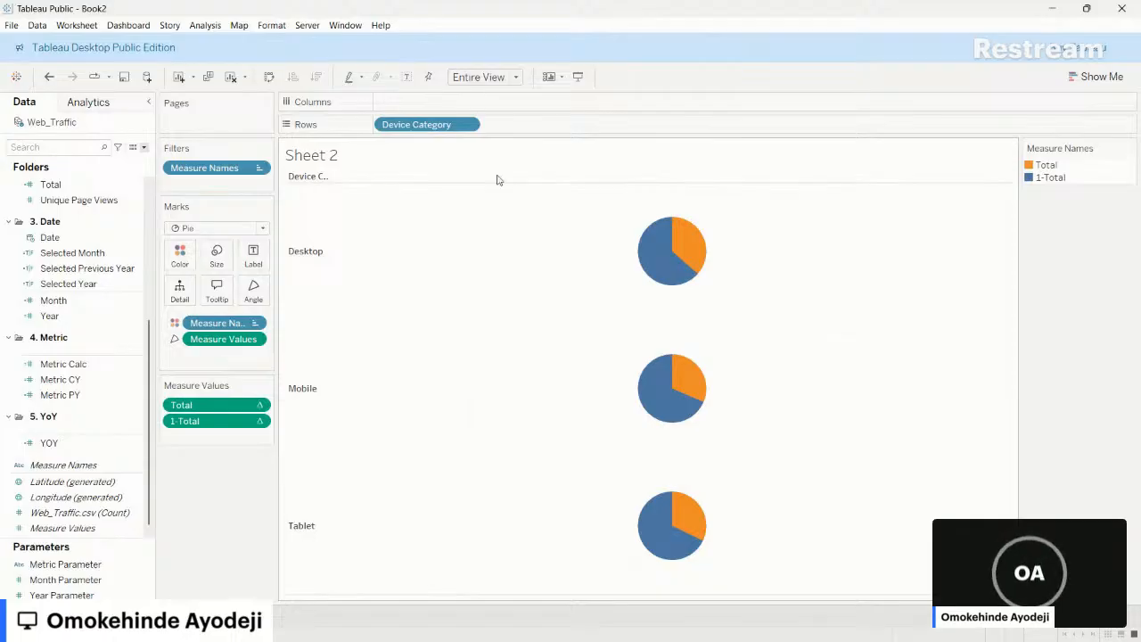
- Add an ad hoc MIN(0) measure to Columns and duplicate it to show two side-by-side sets of pies
{"action": "double_click", "coordinate": [423, 103]}
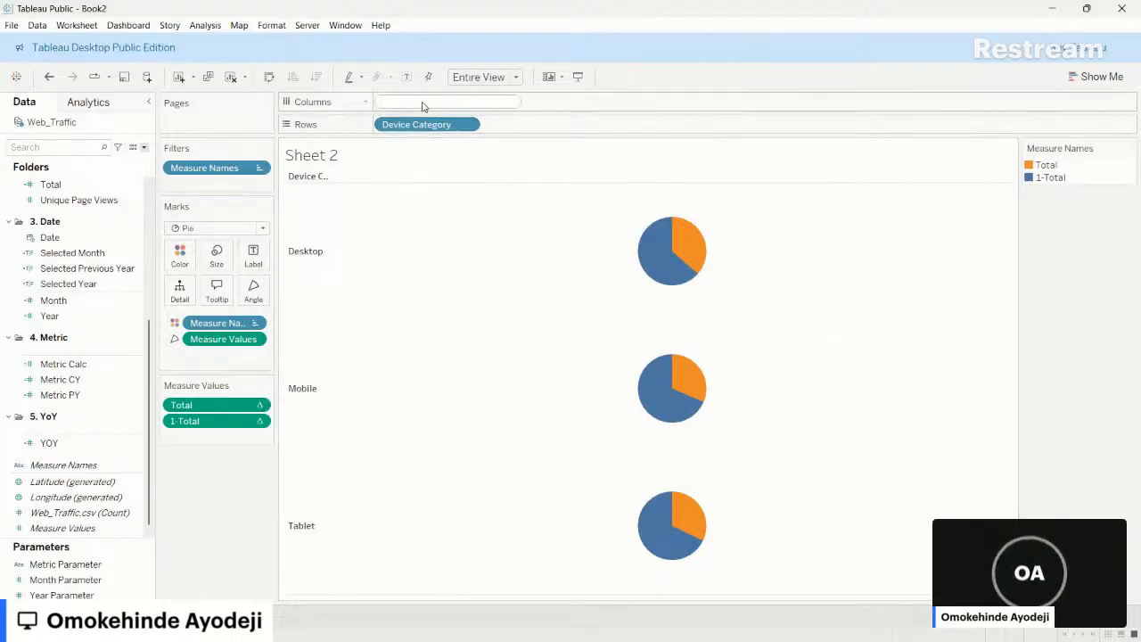
{"action": "type", "text": "min"}
{"action": "key", "text": "Return"}
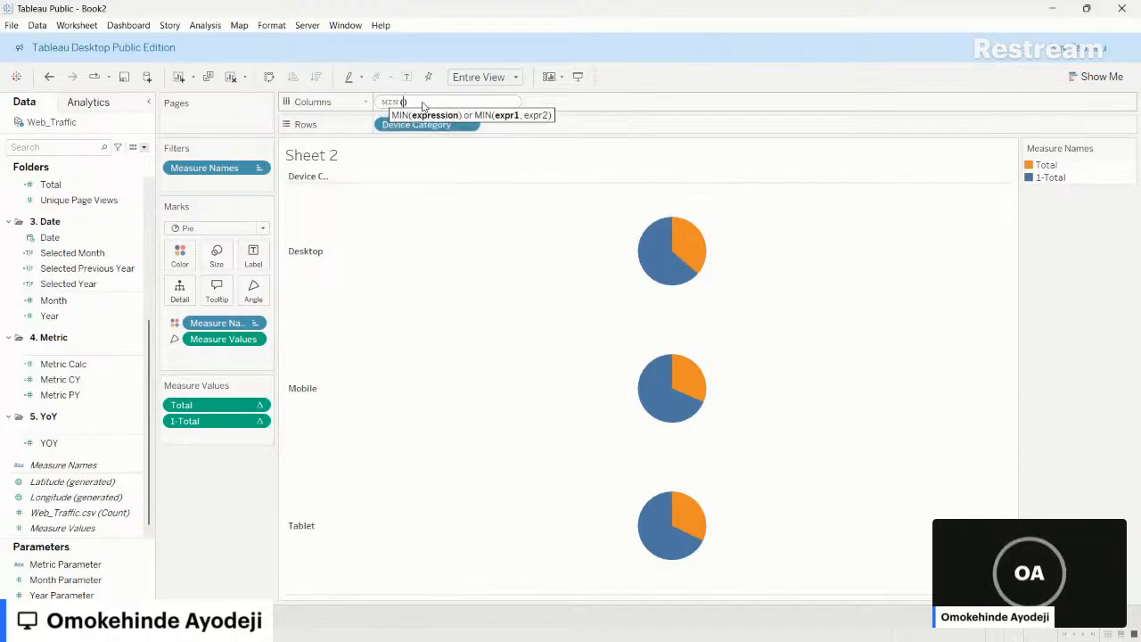
{"action": "type", "text": "0"}
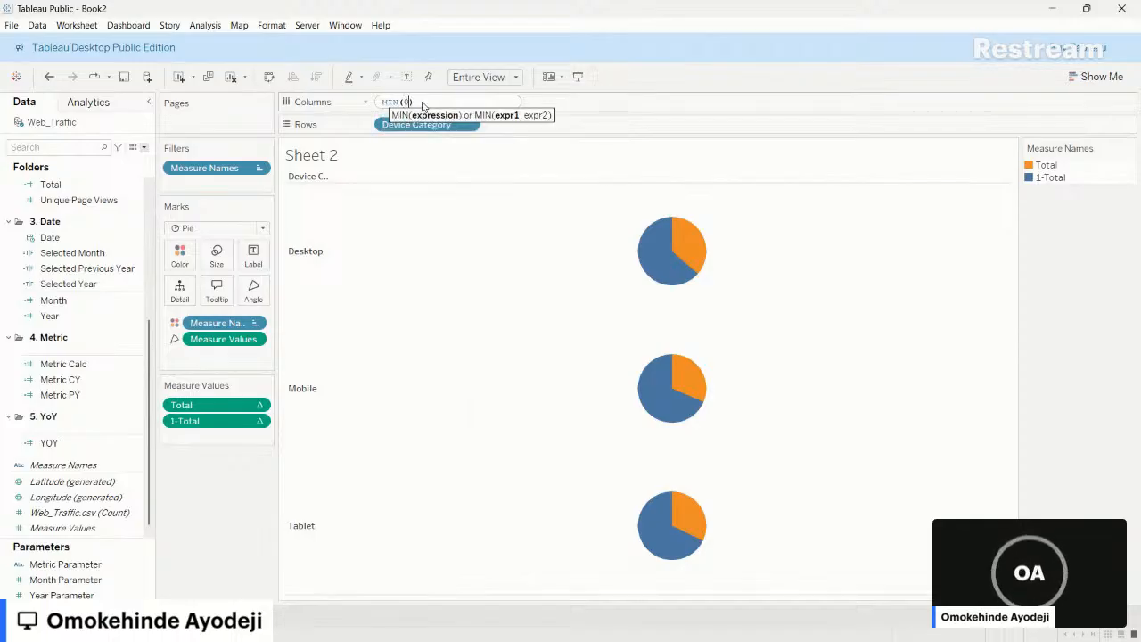
{"action": "key", "text": "Return"}
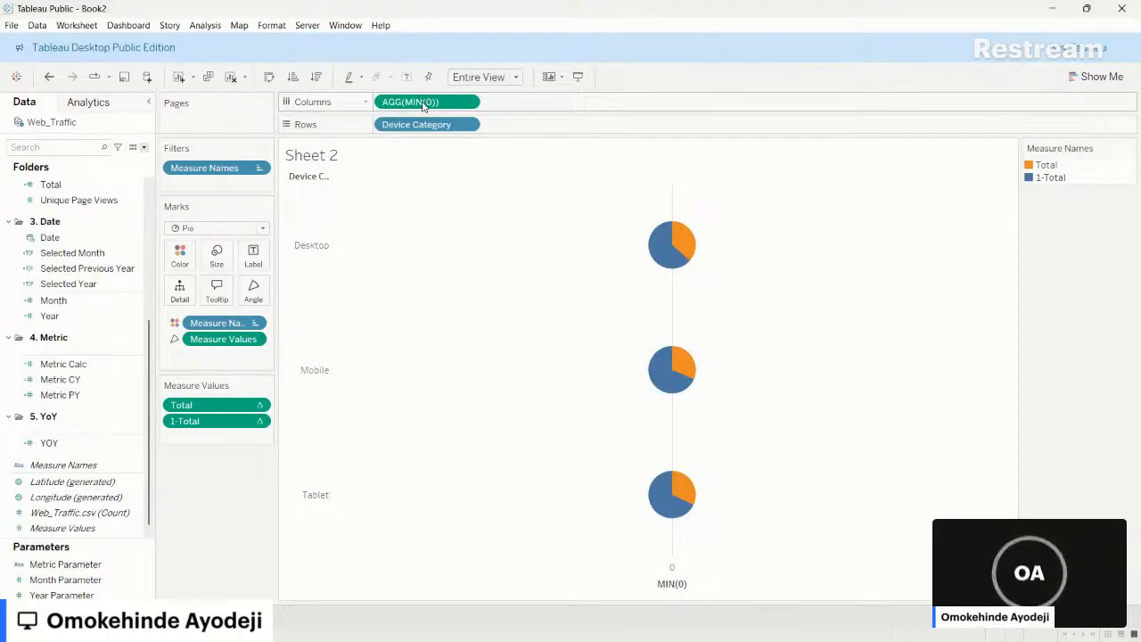
{"action": "left_click_drag", "start_coordinate": [423, 105], "coordinate": [528, 104]}
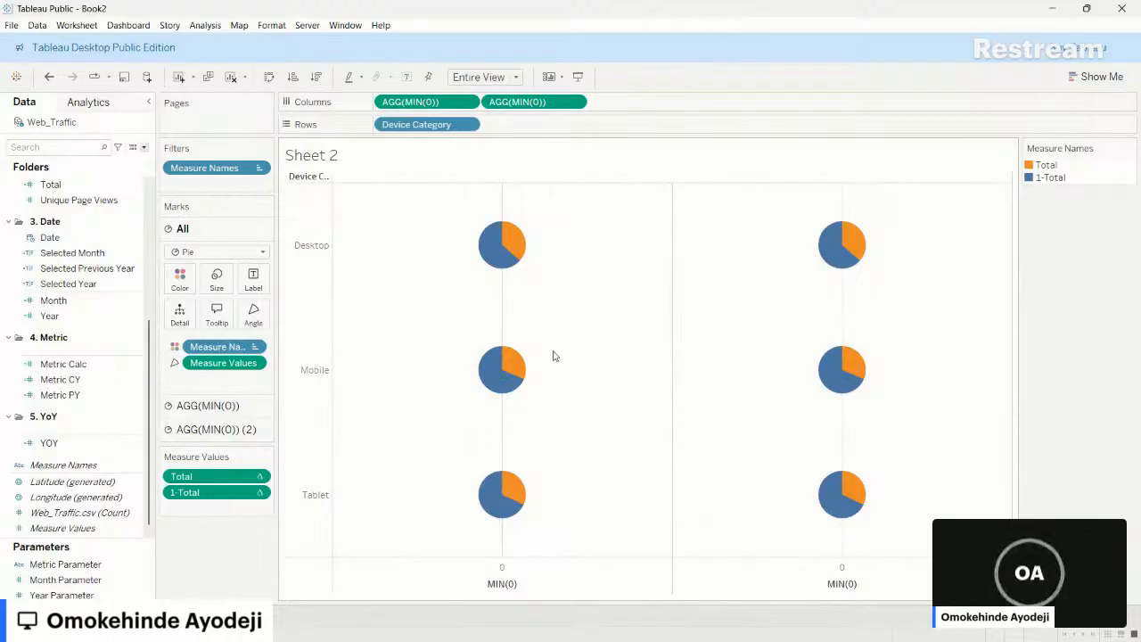
{"action": "left_click_drag", "start_coordinate": [542, 103], "coordinate": [751, 57]}
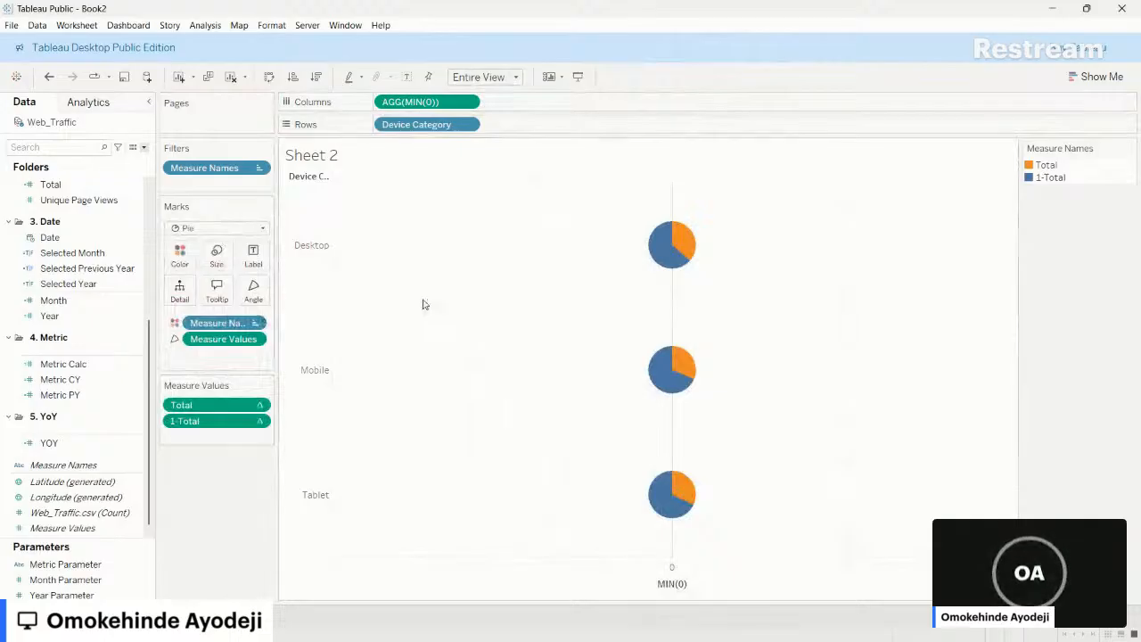
{"action": "key", "text": "ctrl+z"}
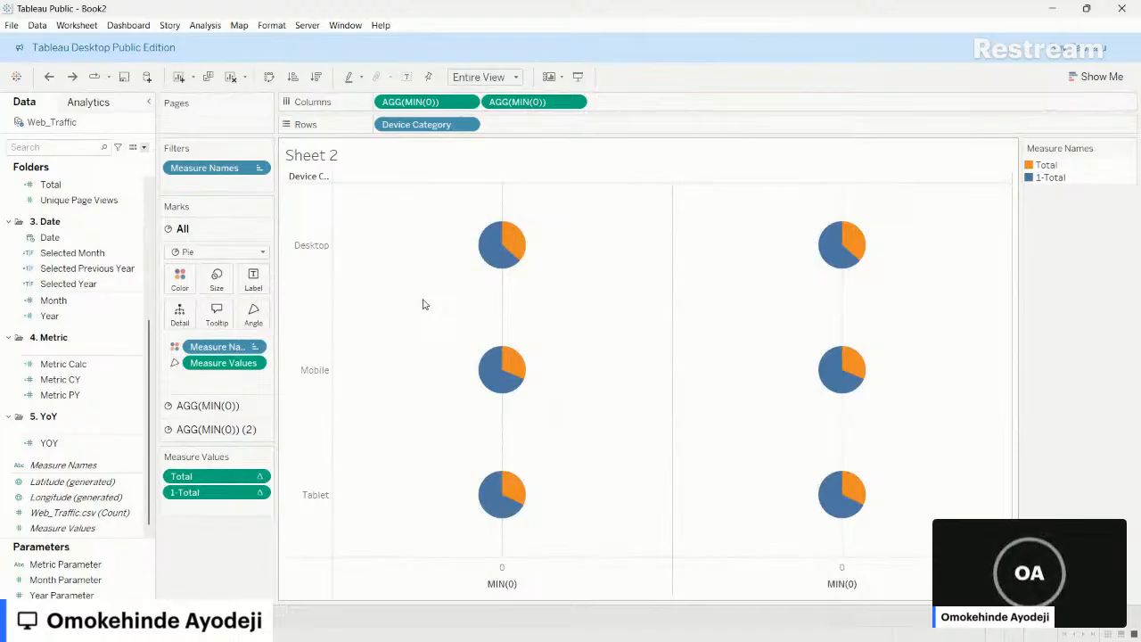
- Overlay the two MIN(0) pie sets by converting the second MIN(0) measure in Columns to a dual axis
{"action": "left_click", "coordinate": [240, 405]}
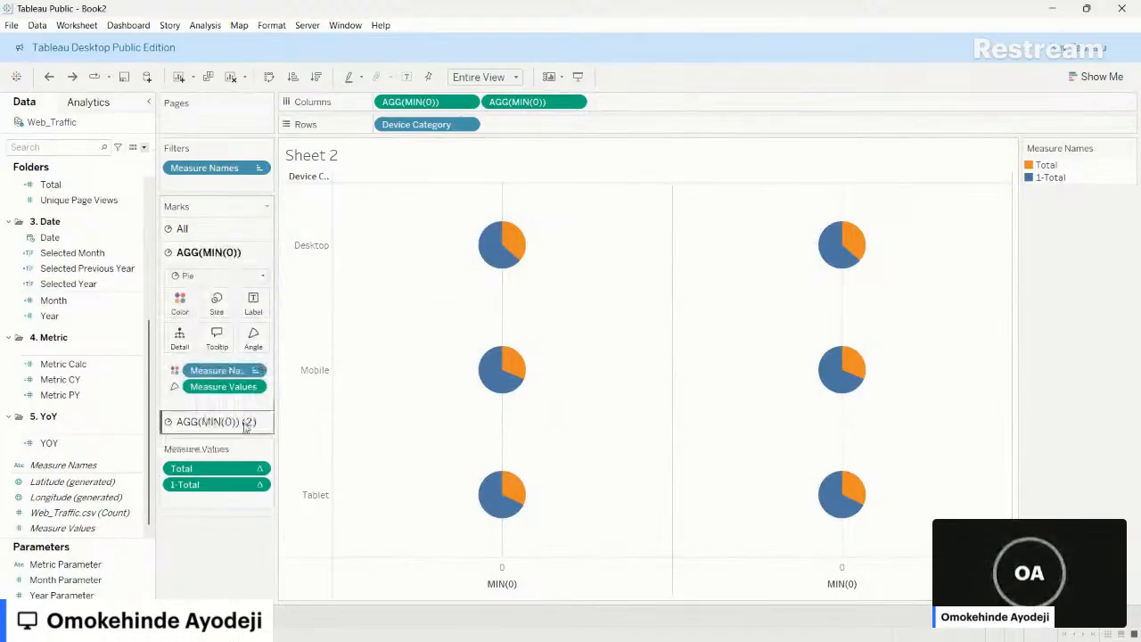
{"action": "left_click", "coordinate": [233, 422]}
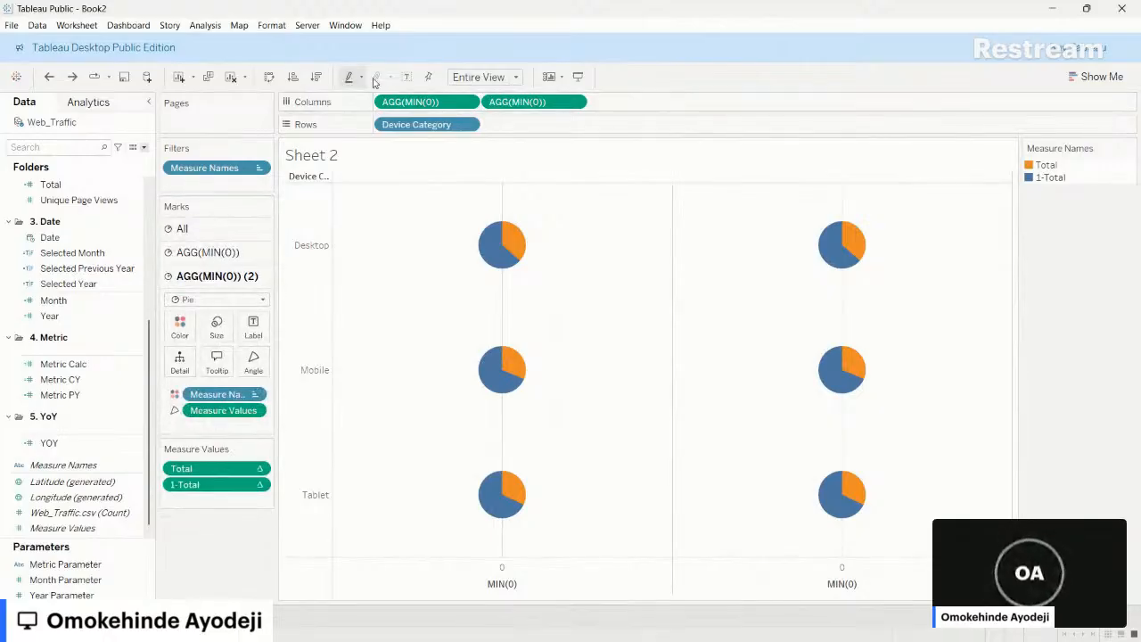
{"action": "left_click", "coordinate": [575, 102]}
{"action": "left_click", "coordinate": [532, 255]}
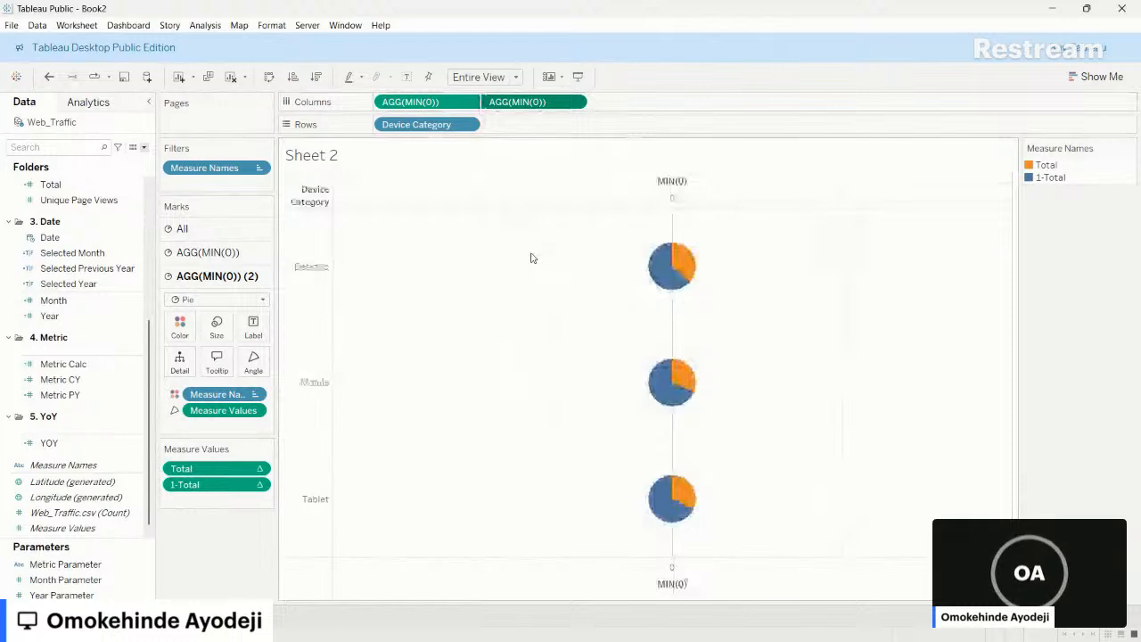
{"action": "right_click", "coordinate": [683, 199]}
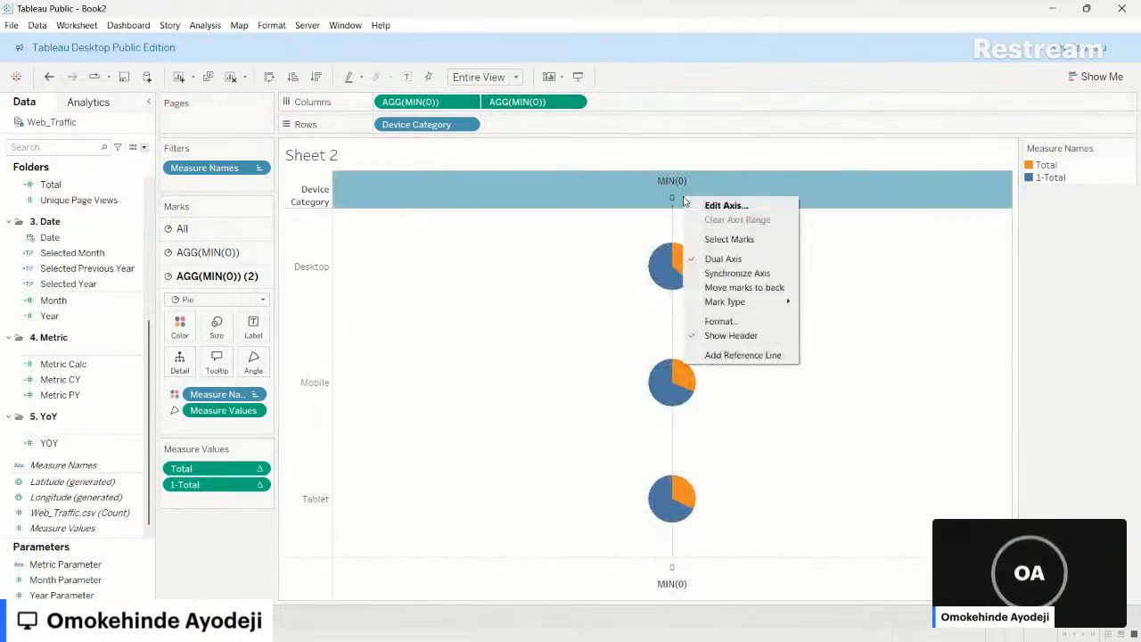
{"action": "left_click", "coordinate": [734, 285]}
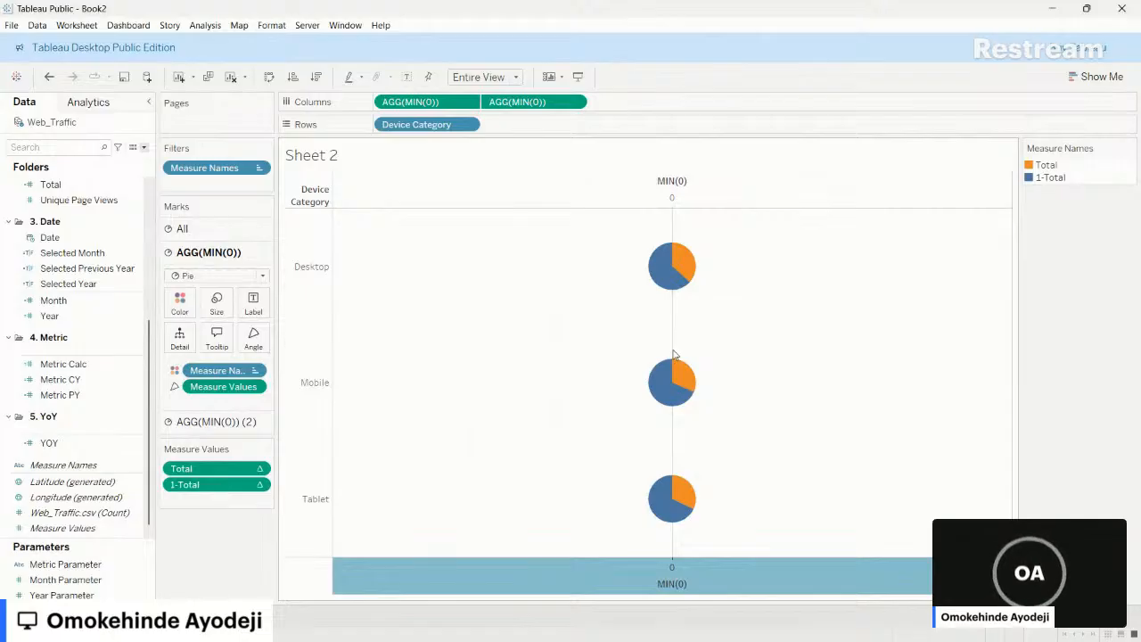
- Remove Measure Names and Measure Values from the second MIN(0) marks and set their mark type to Circle
{"action": "left_click", "coordinate": [217, 422]}
{"action": "left_click_drag", "start_coordinate": [230, 396], "coordinate": [218, 553]}
{"action": "left_click_drag", "start_coordinate": [223, 394], "coordinate": [226, 576]}
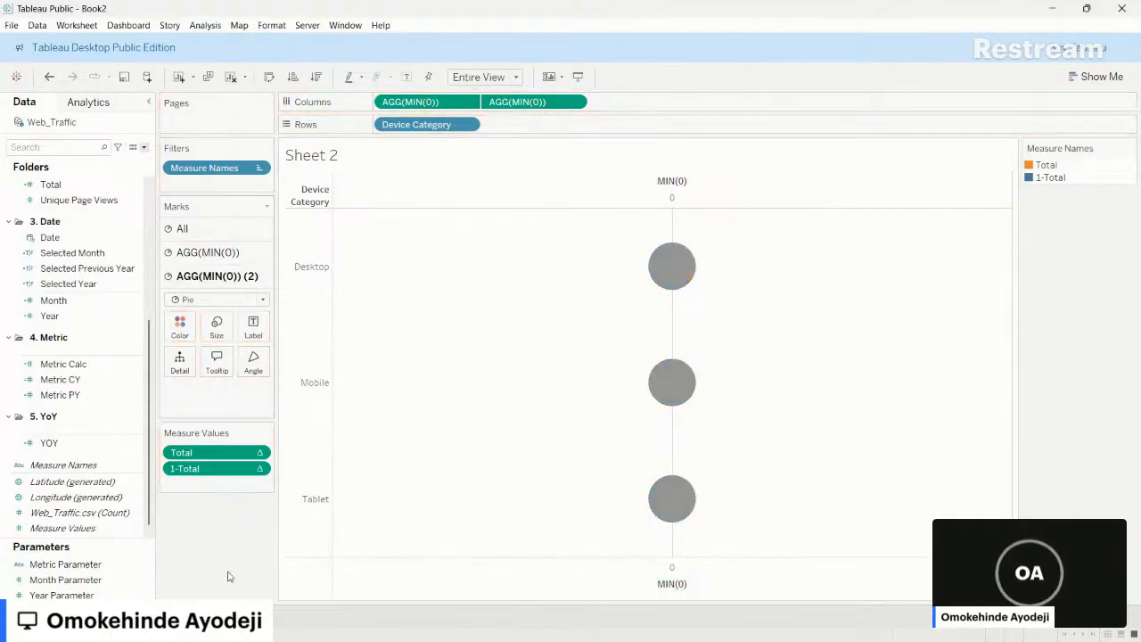
{"action": "left_click", "coordinate": [264, 303]}
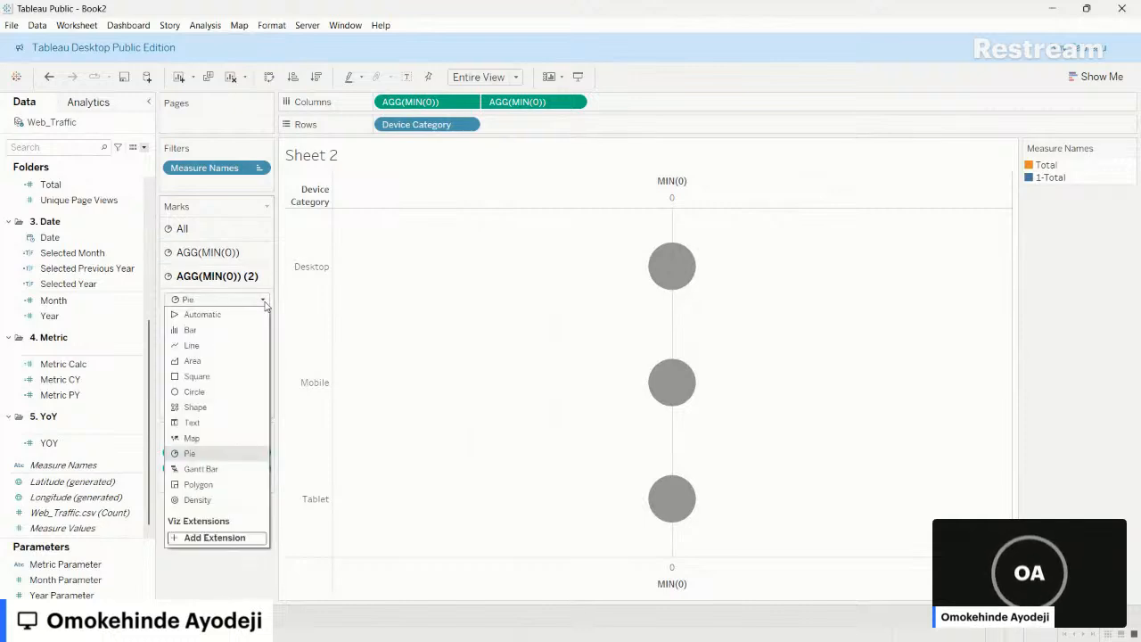
{"action": "left_click", "coordinate": [197, 392]}
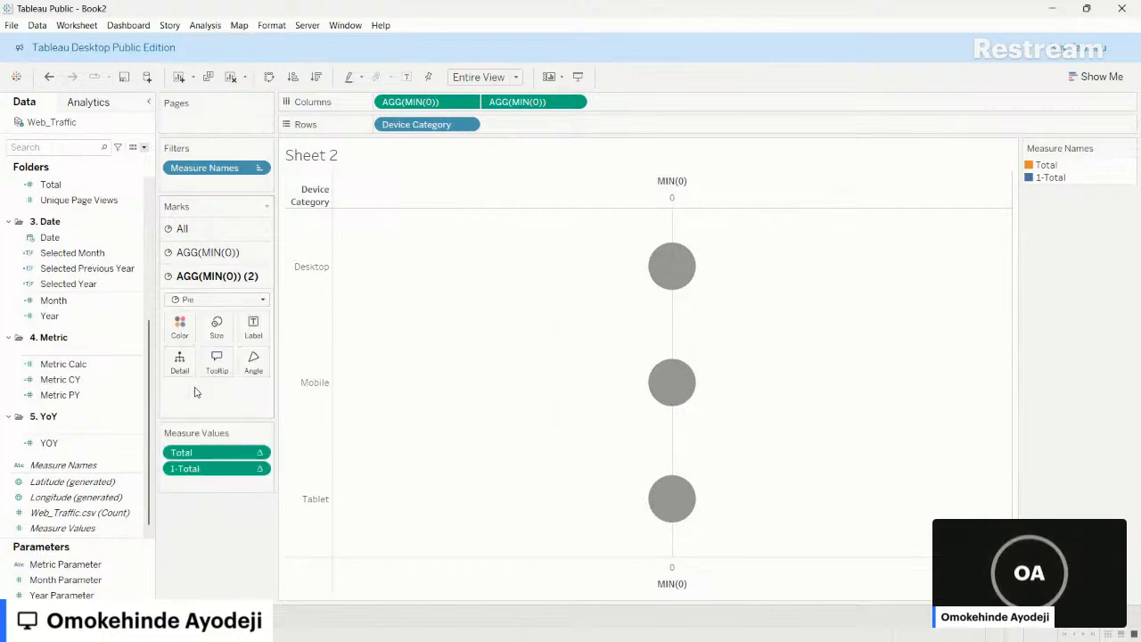
- Enlarge the first MIN(0) pies so they form a ring around the inner circles
{"action": "left_click", "coordinate": [226, 254]}
{"action": "left_click", "coordinate": [216, 303]}
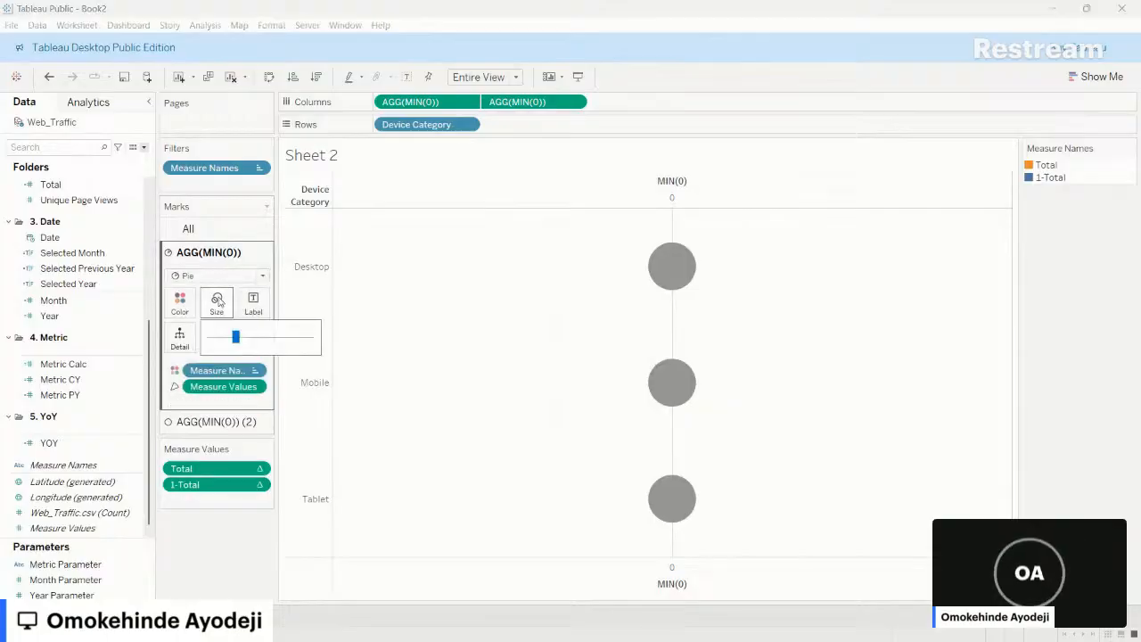
{"action": "left_click", "coordinate": [249, 335]}
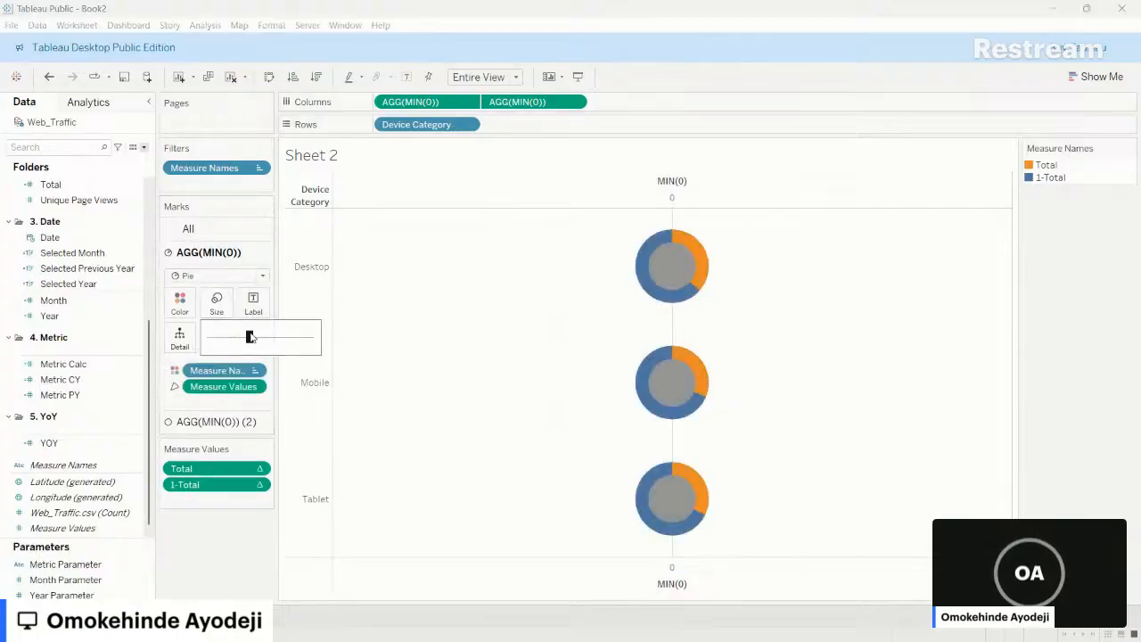
{"action": "left_click", "coordinate": [776, 311]}
{"action": "left_click_drag", "start_coordinate": [776, 309], "coordinate": [846, 266]}
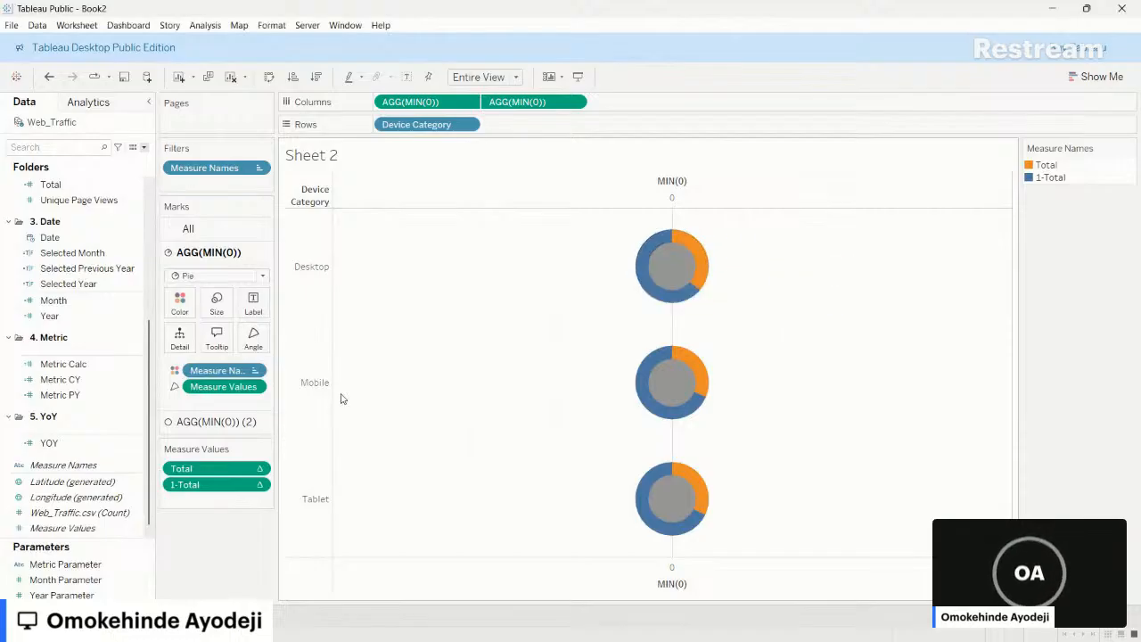
- Color the inner circles of the second MIN(0) marks white to create donut holes
{"action": "left_click", "coordinate": [214, 423]}
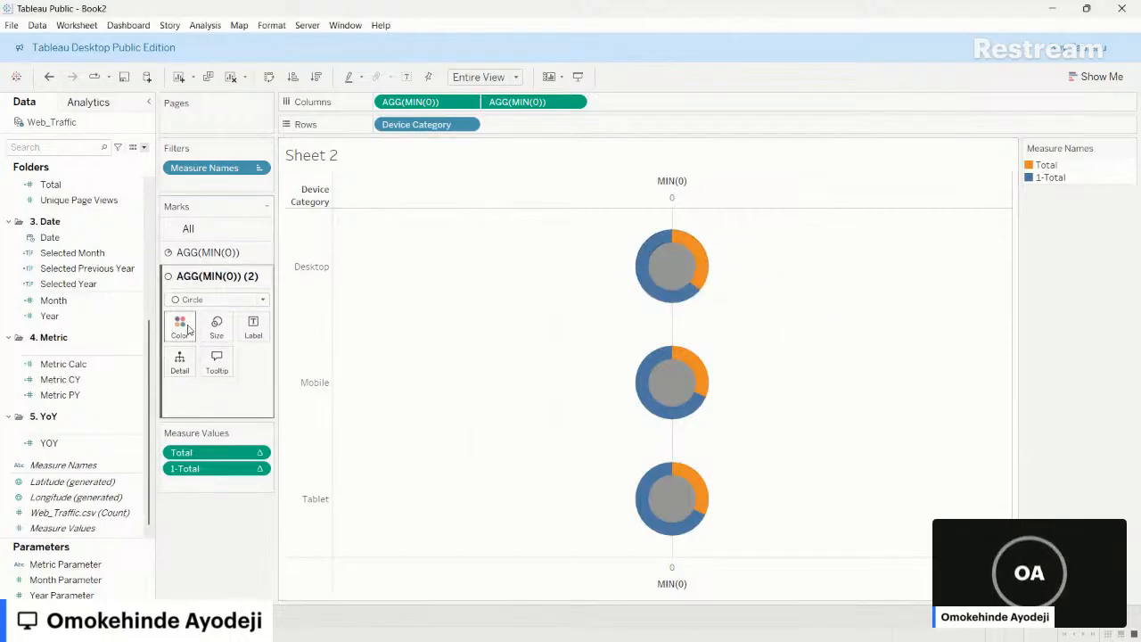
{"action": "left_click", "coordinate": [179, 326]}
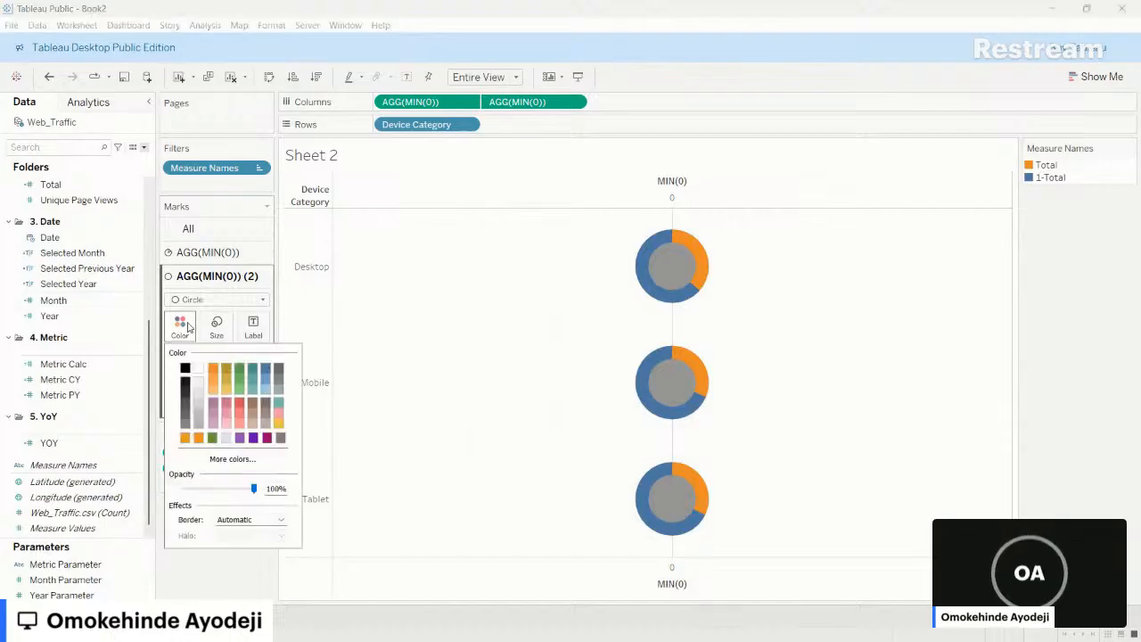
{"action": "left_click", "coordinate": [198, 368]}
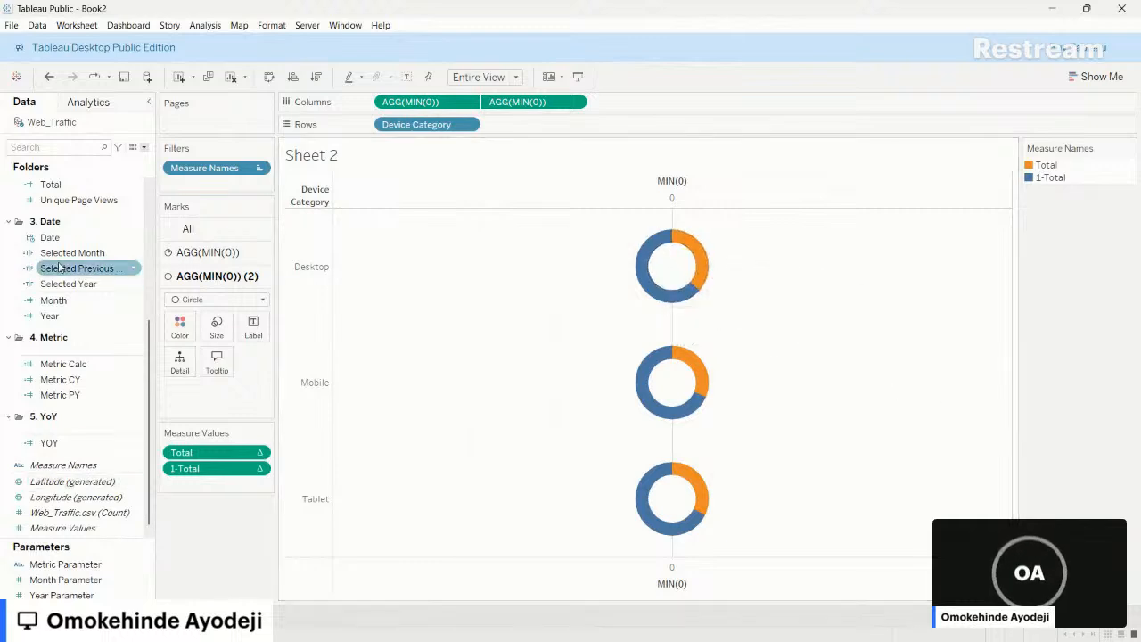
- Label the inner circles with the Total field, formatted as a percentage with 1 decimal place
{"action": "scroll", "coordinate": [71, 267], "scroll_direction": "up", "scroll_amount": 3}
{"action": "left_click_drag", "start_coordinate": [67, 292], "coordinate": [255, 327]}
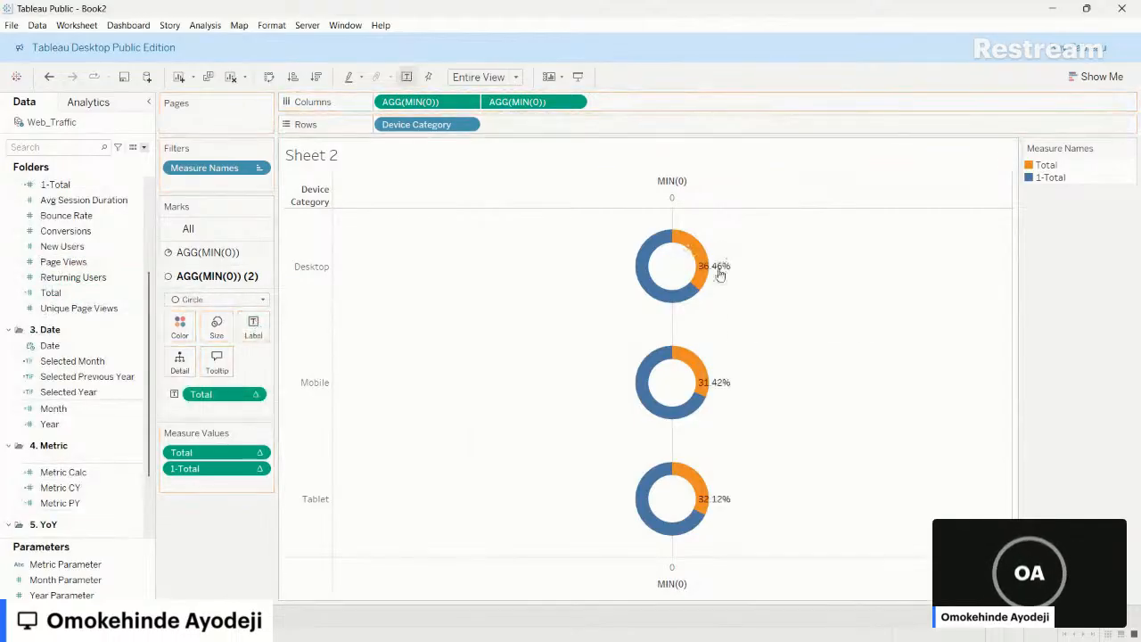
{"action": "left_click", "coordinate": [258, 394]}
{"action": "left_click", "coordinate": [227, 450]}
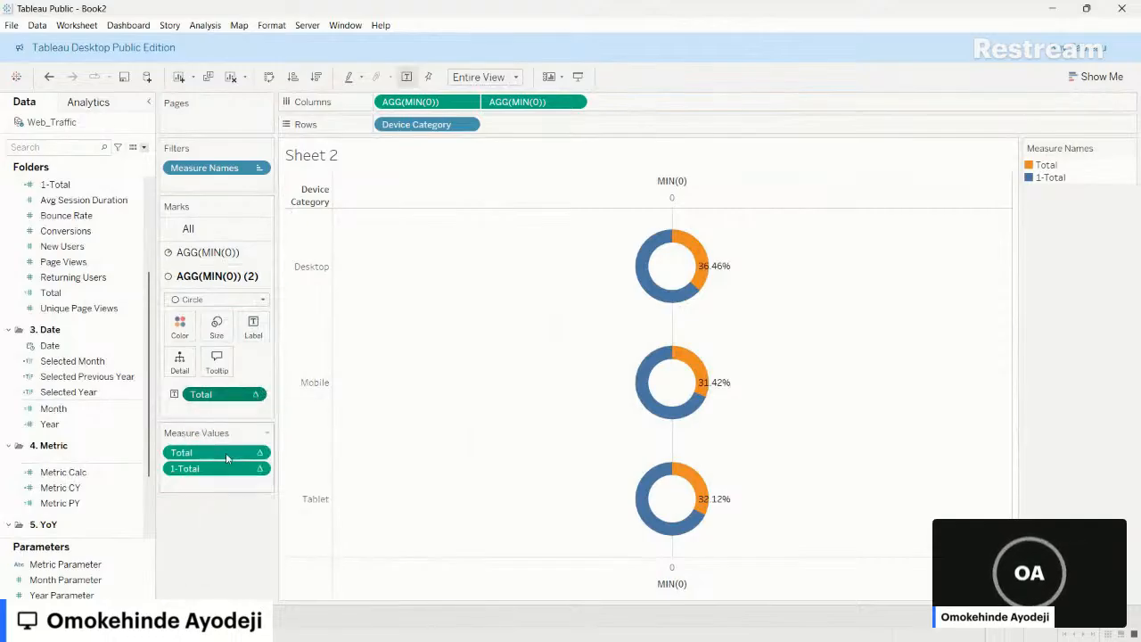
{"action": "left_click", "coordinate": [142, 234]}
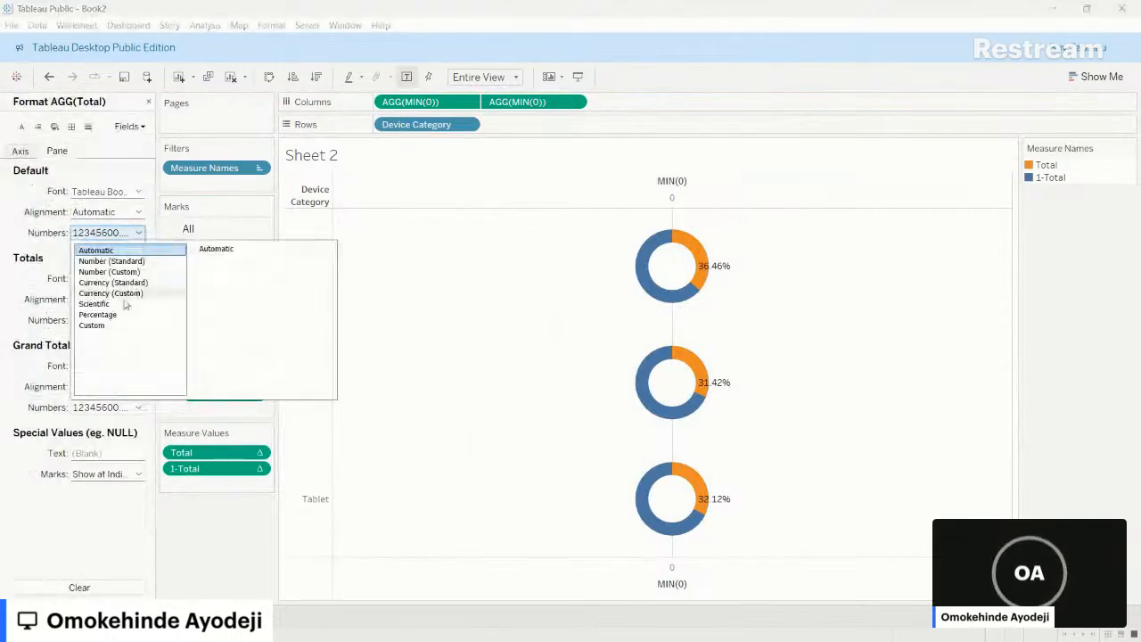
{"action": "left_click", "coordinate": [99, 315]}
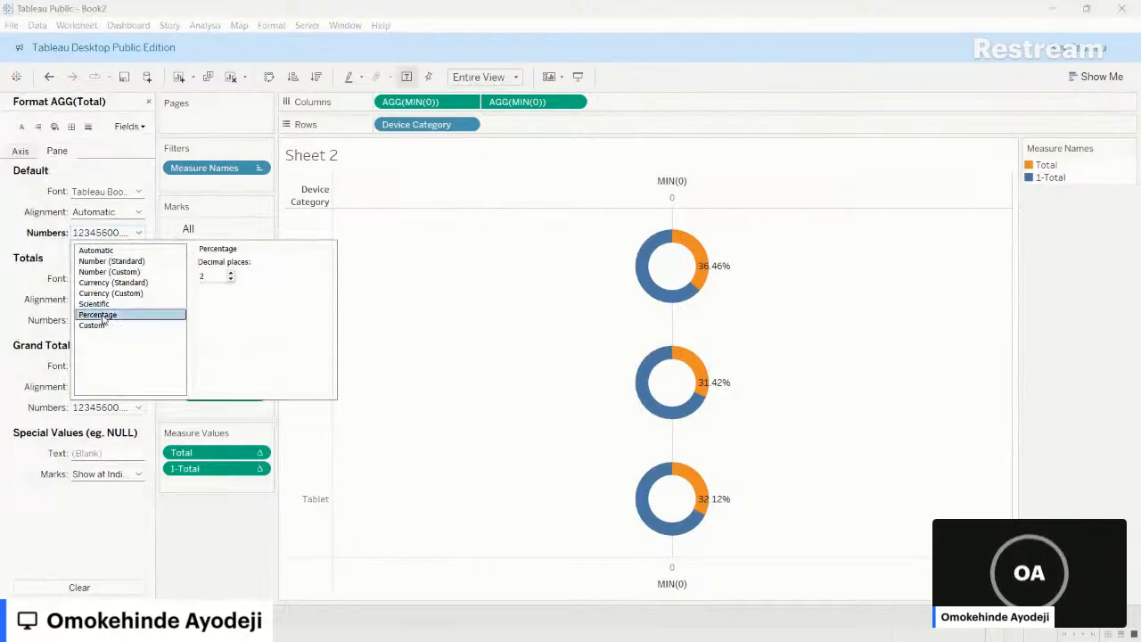
{"action": "left_click", "coordinate": [231, 280]}
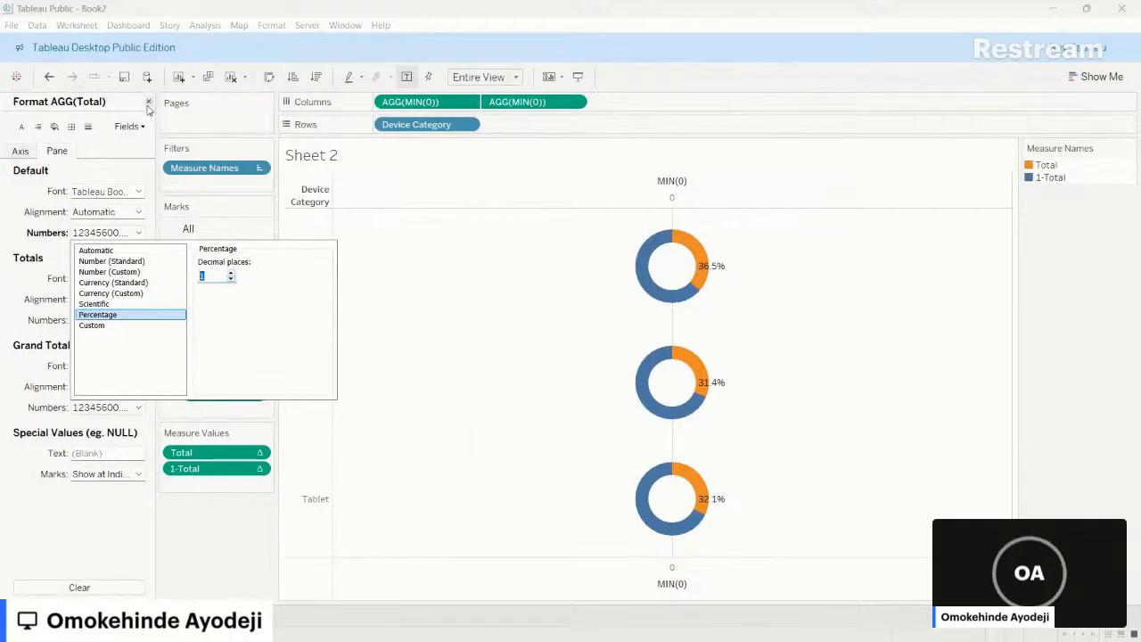
{"action": "left_click", "coordinate": [148, 101]}
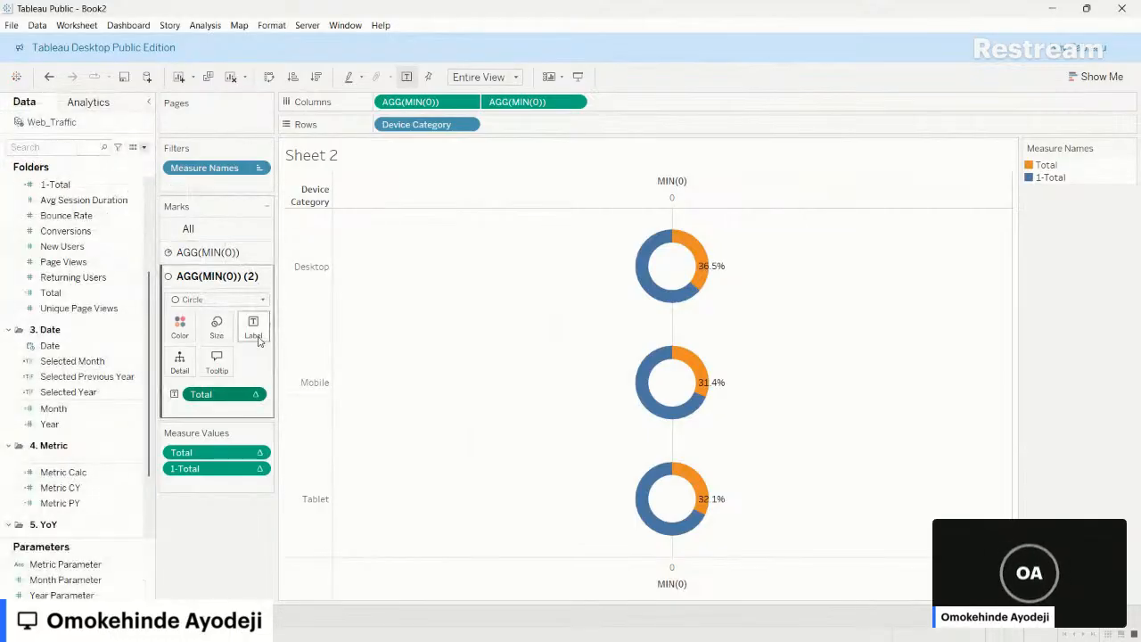
- Center the inner circles' Total labels horizontally and set their font size to 8
{"action": "left_click", "coordinate": [254, 328]}
{"action": "left_click", "coordinate": [335, 427]}
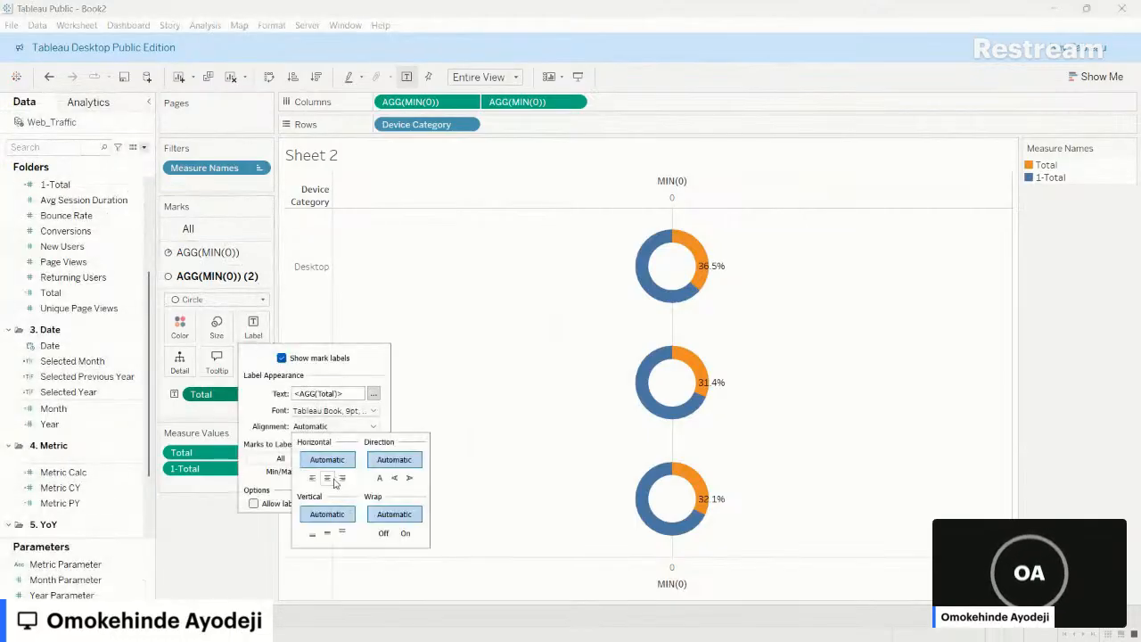
{"action": "left_click", "coordinate": [327, 479]}
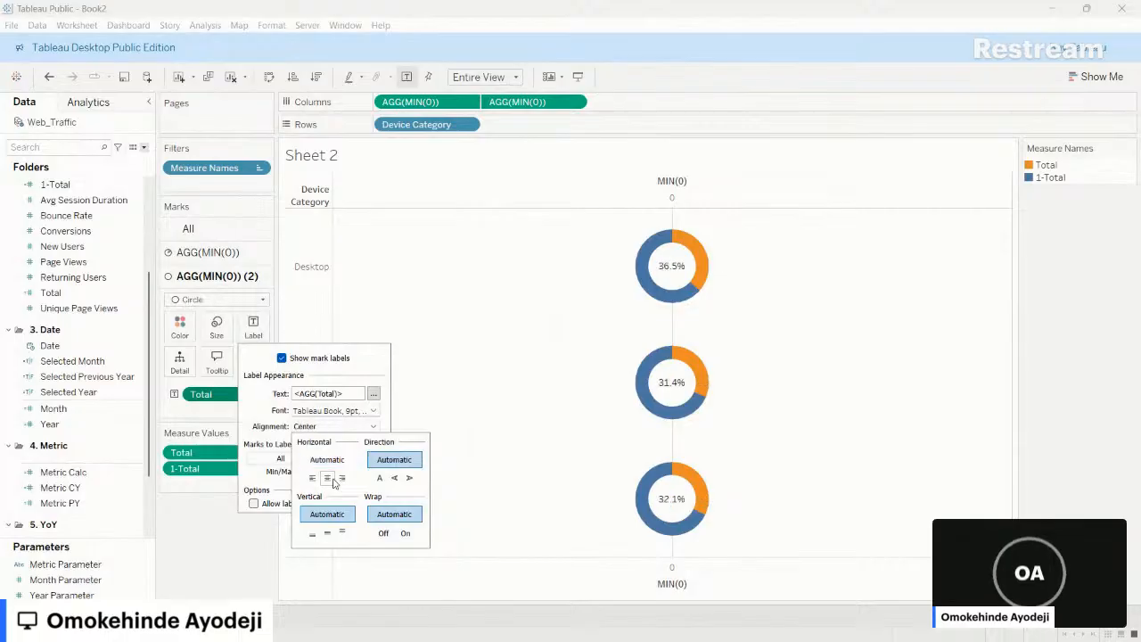
{"action": "left_click", "coordinate": [374, 410]}
{"action": "left_click", "coordinate": [325, 449]}
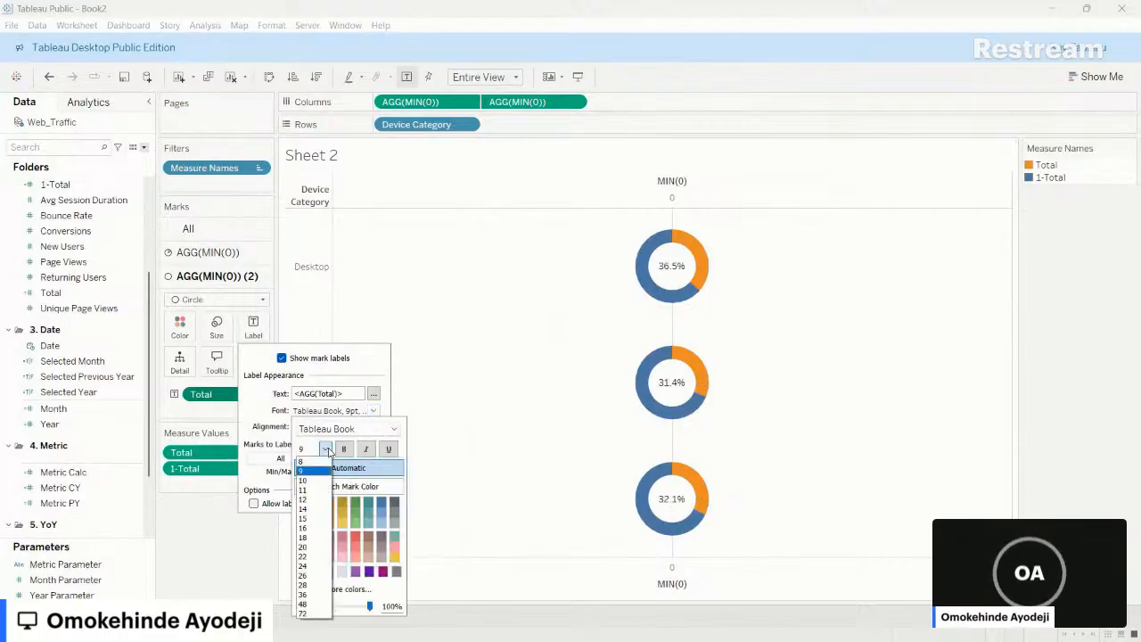
{"action": "left_click", "coordinate": [311, 461]}
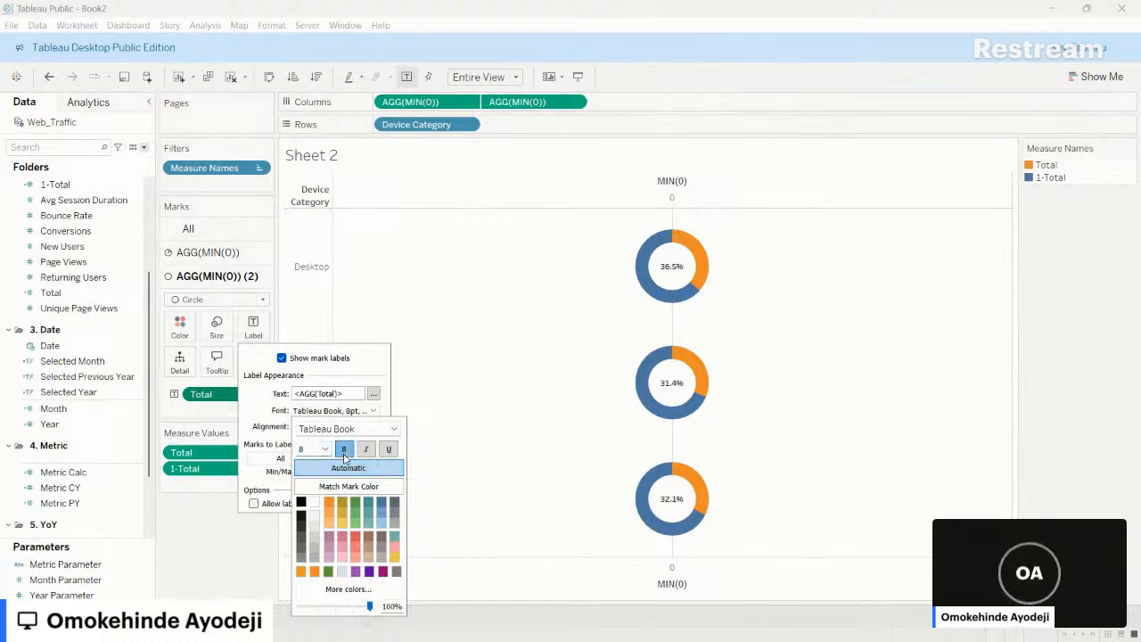
- Set the font for all text in the workbook to Tableau Medium
{"action": "left_click", "coordinate": [485, 414]}
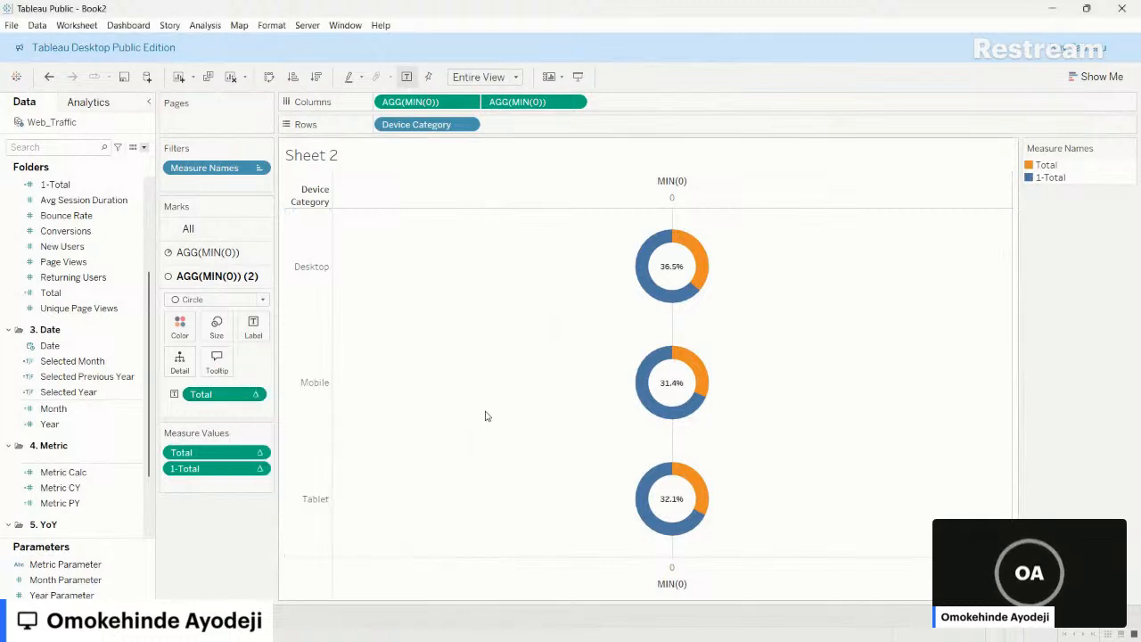
{"action": "mouse_move", "coordinate": [671, 247]}
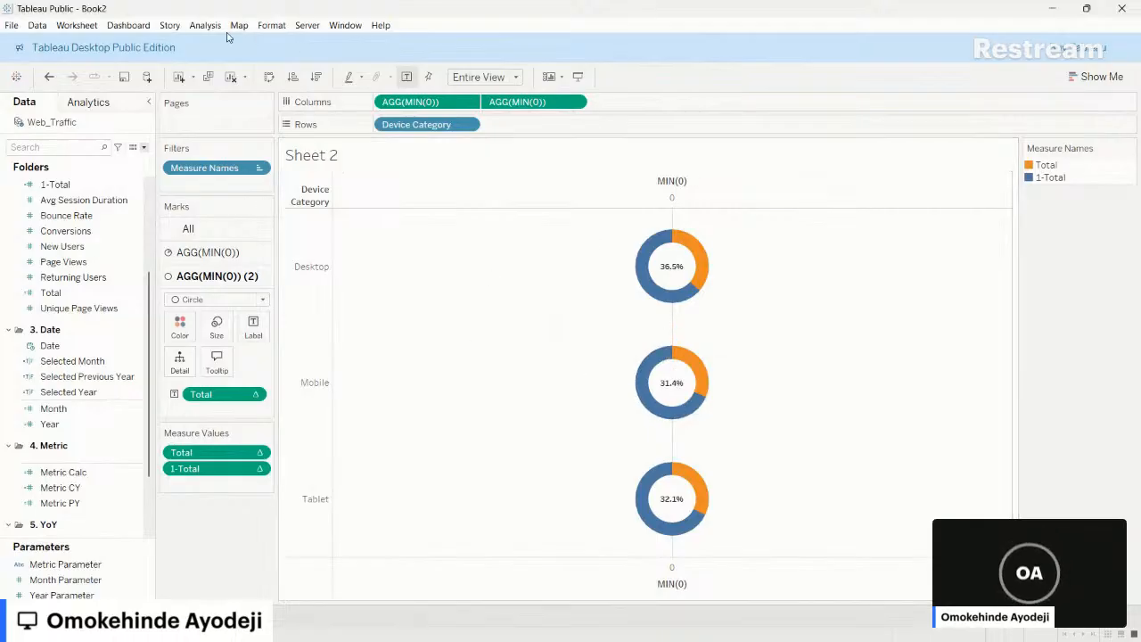
{"action": "left_click", "coordinate": [272, 27]}
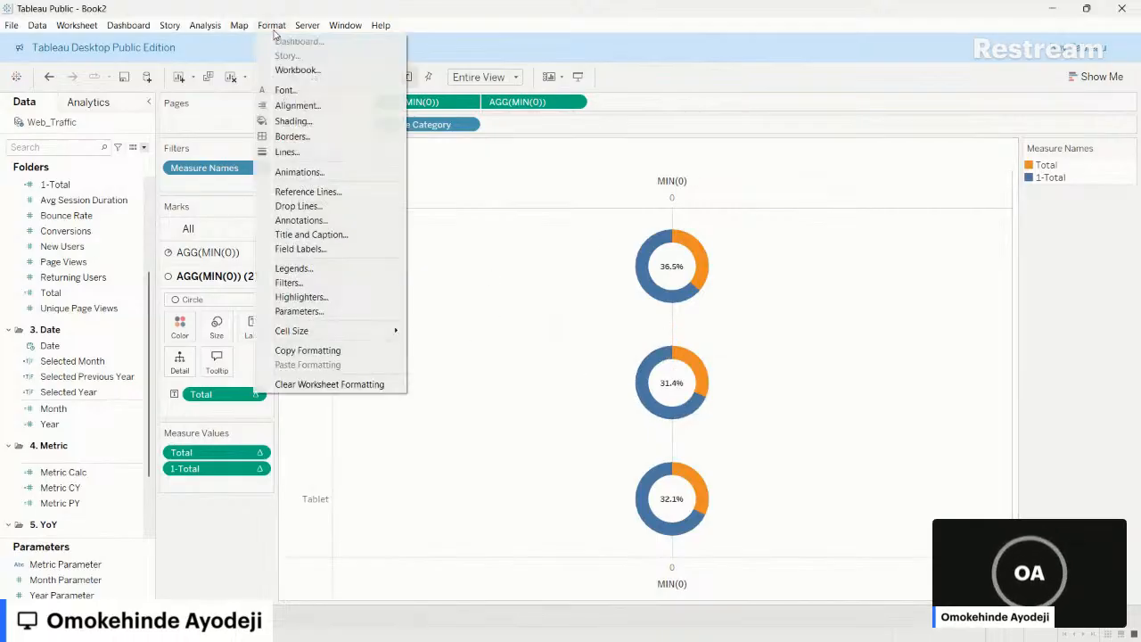
{"action": "left_click", "coordinate": [297, 71]}
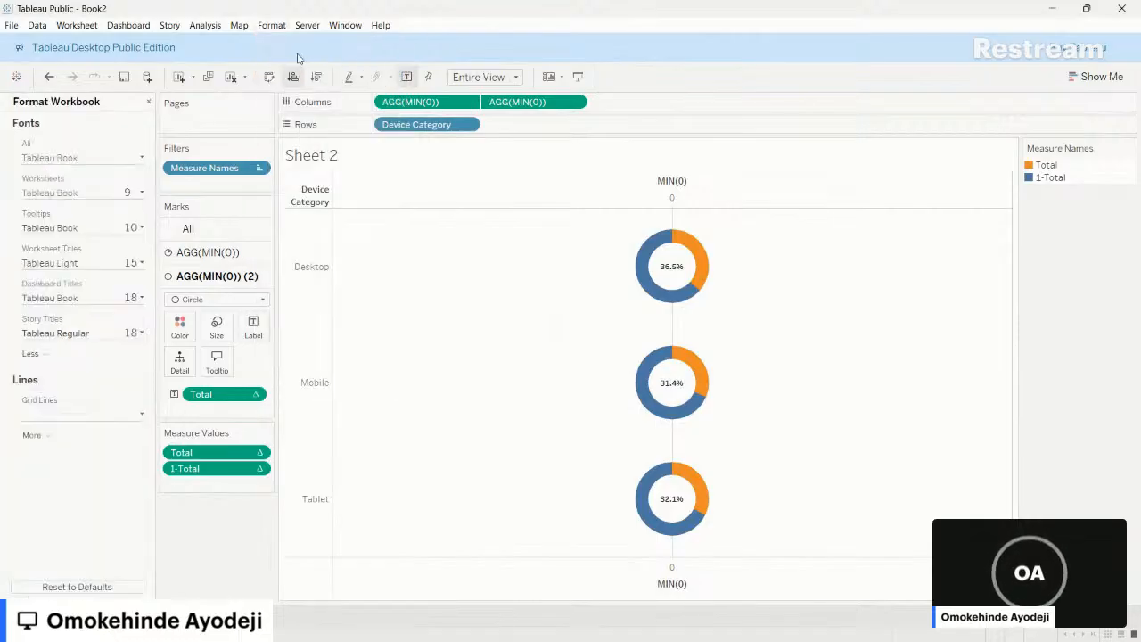
{"action": "left_click", "coordinate": [272, 25]}
{"action": "left_click", "coordinate": [298, 70]}
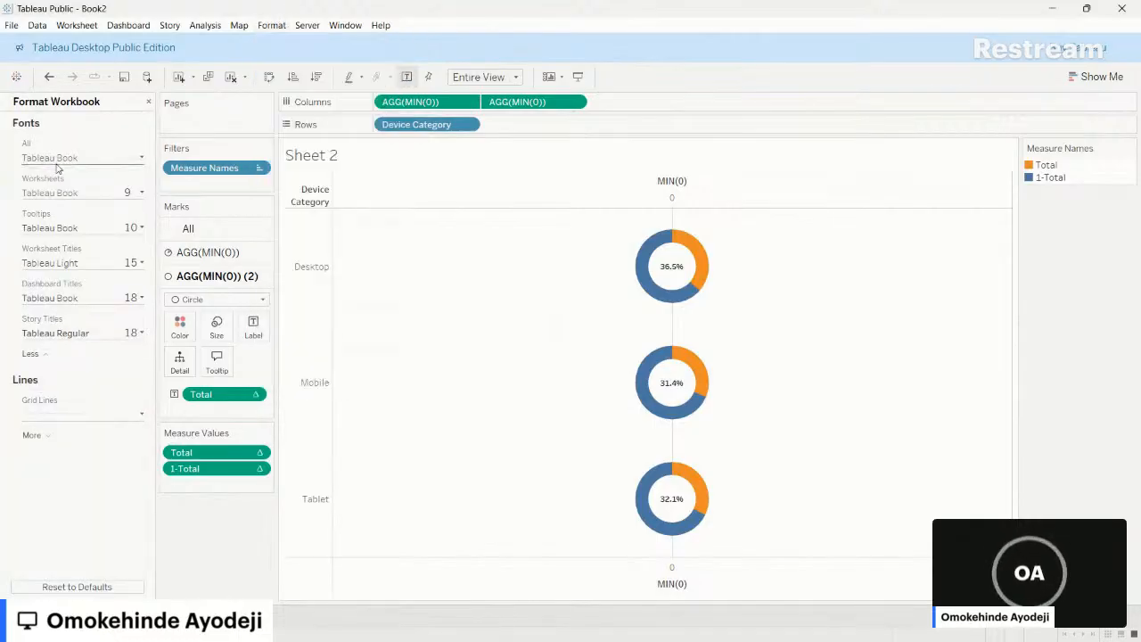
{"action": "left_click", "coordinate": [122, 159]}
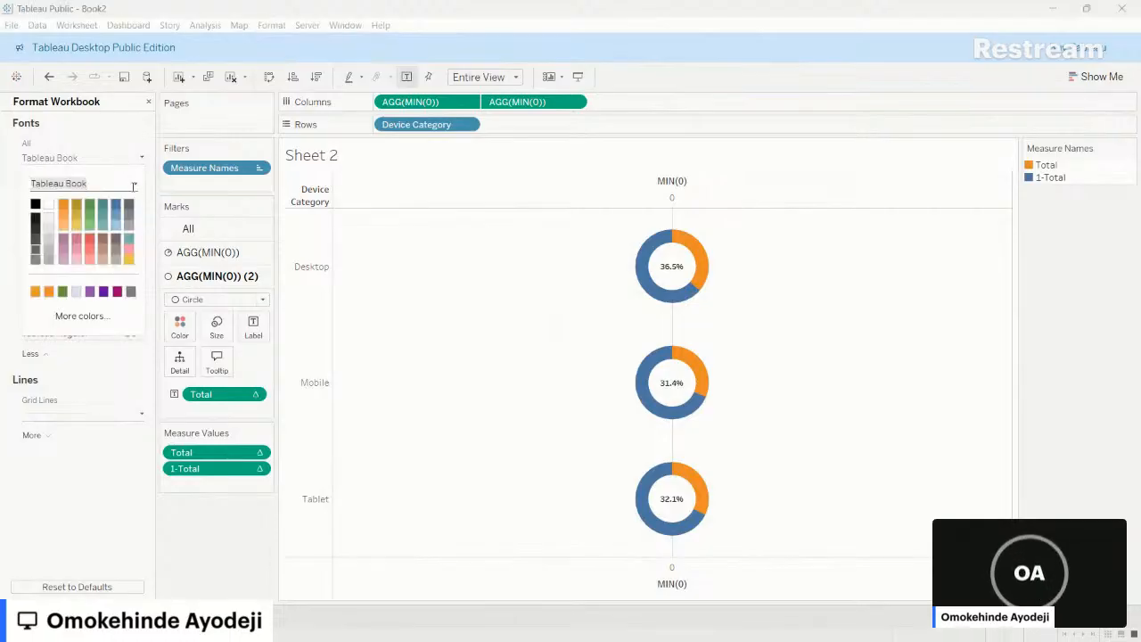
{"action": "left_click", "coordinate": [133, 185]}
{"action": "left_click", "coordinate": [134, 186]}
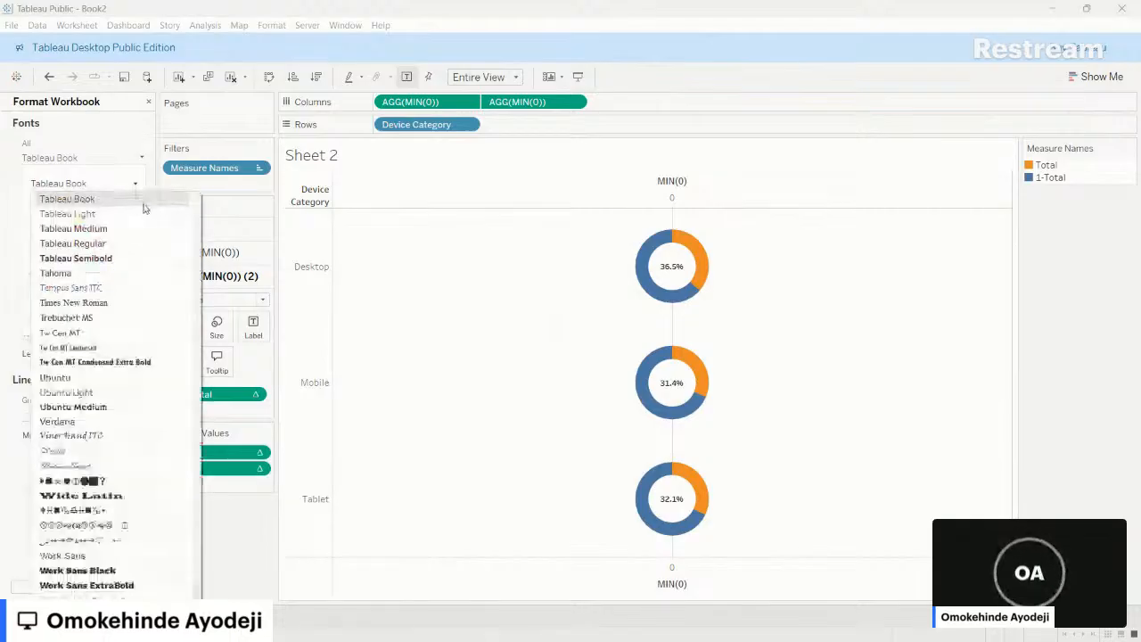
{"action": "left_click", "coordinate": [116, 231]}
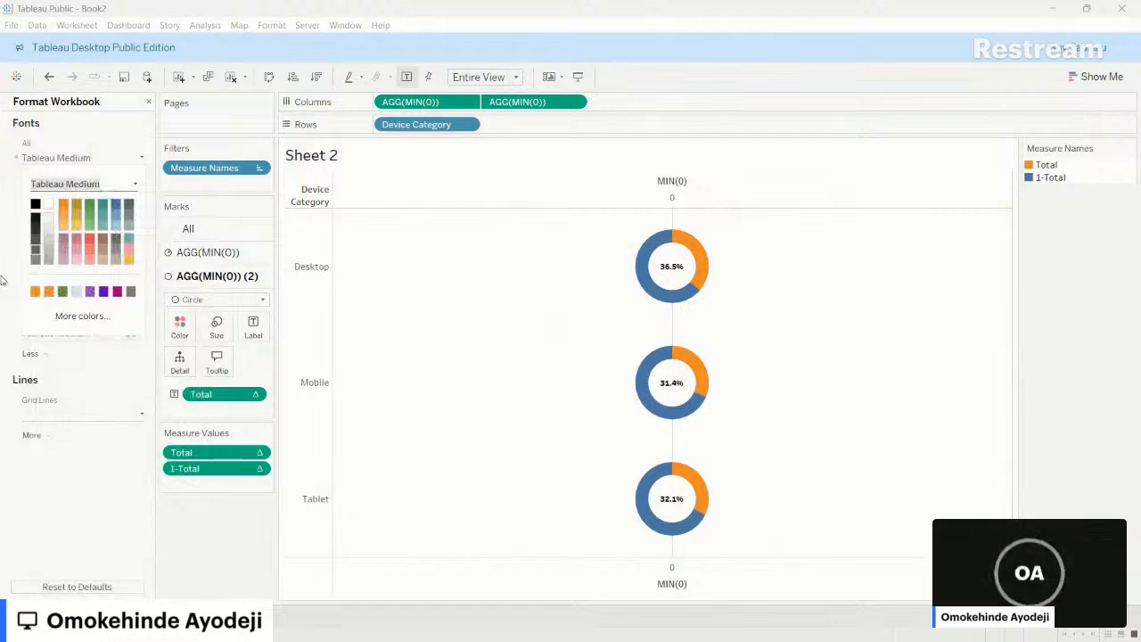
{"action": "left_click", "coordinate": [3, 280]}
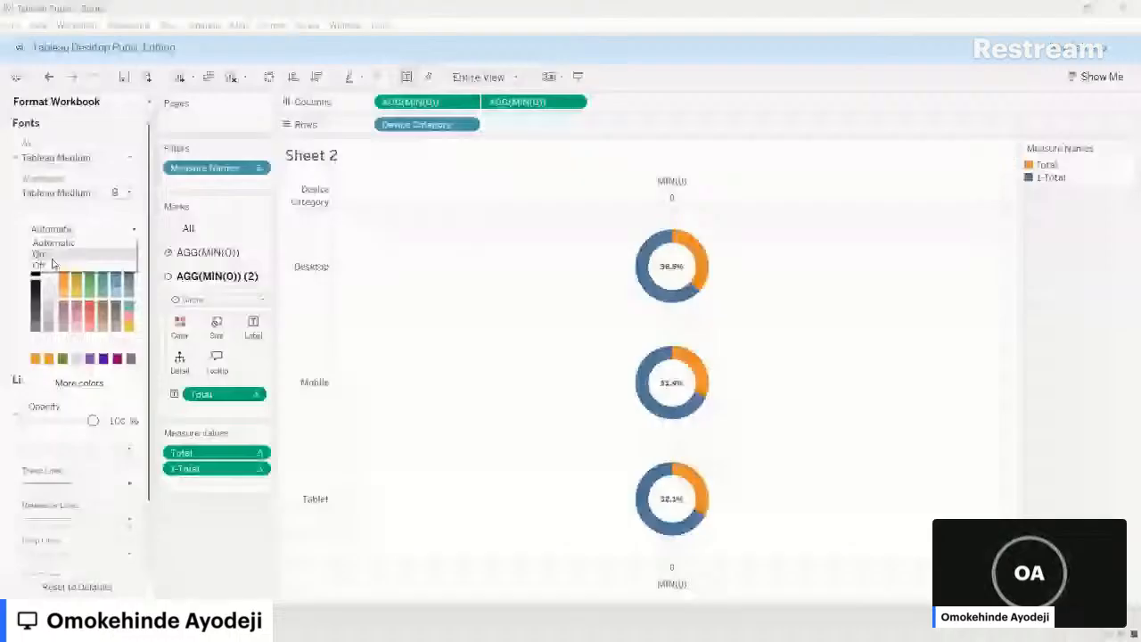
- Turn off the workbook's grid lines, zero lines and axis rulers
{"action": "left_click", "coordinate": [44, 255]}
{"action": "left_click", "coordinate": [135, 231]}
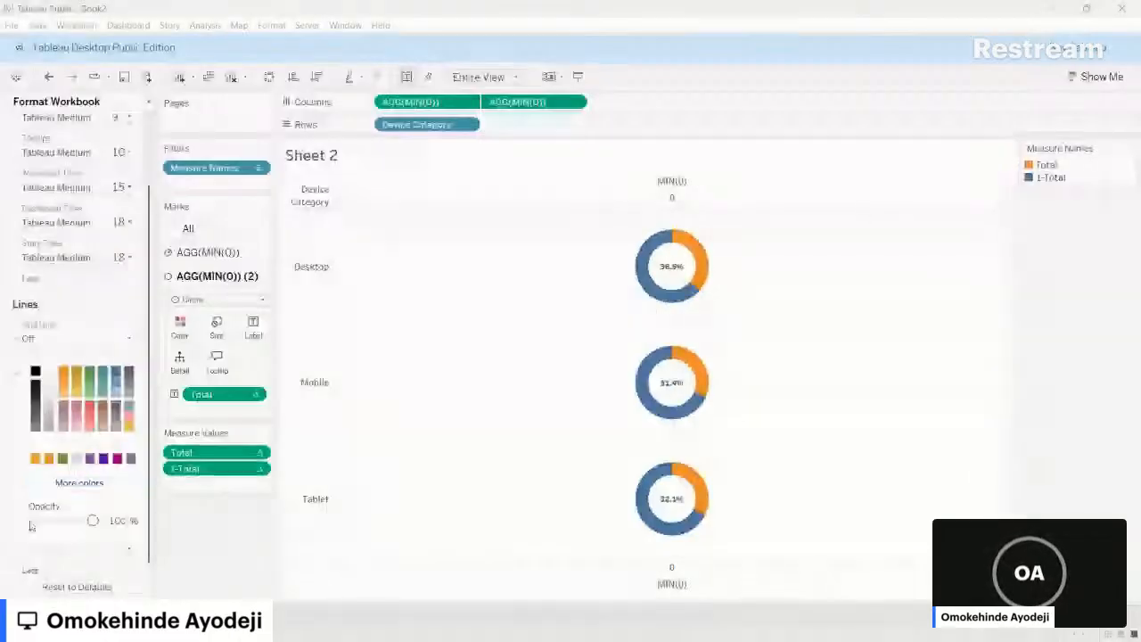
{"action": "left_click", "coordinate": [3, 497]}
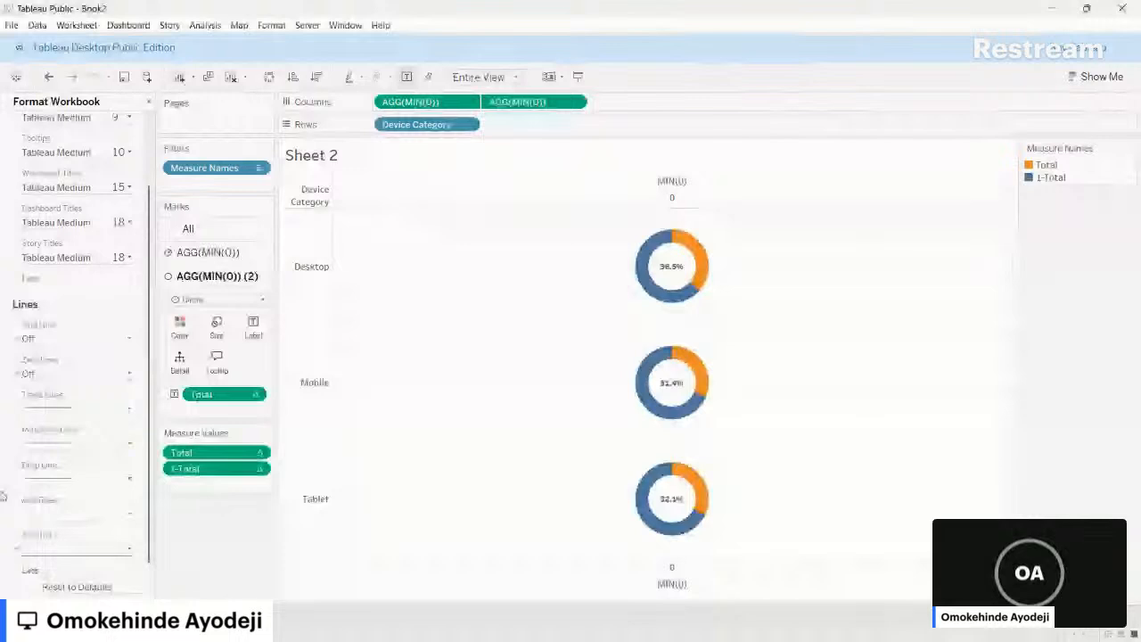
{"action": "left_click", "coordinate": [121, 521]}
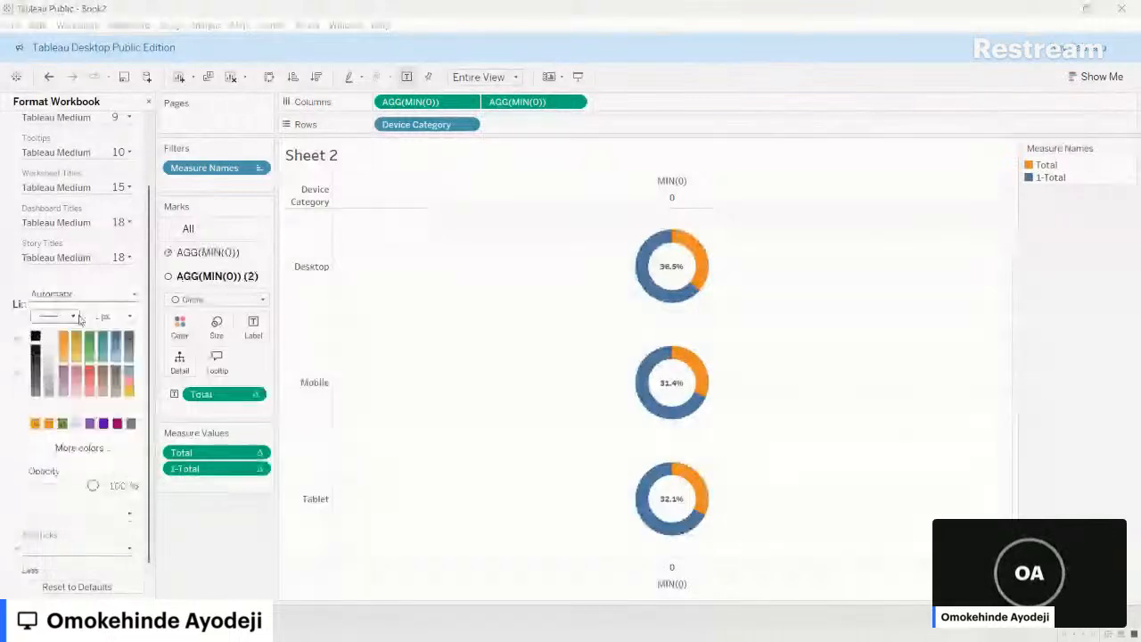
{"action": "left_click", "coordinate": [79, 318]}
{"action": "left_click", "coordinate": [51, 334]}
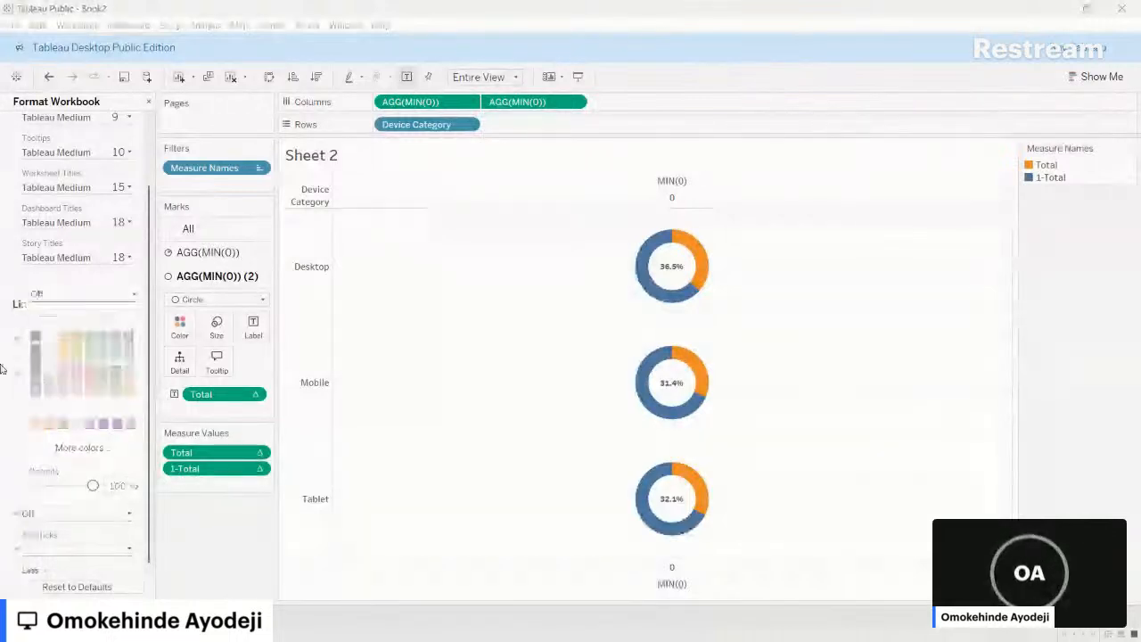
{"action": "left_click", "coordinate": [3, 369]}
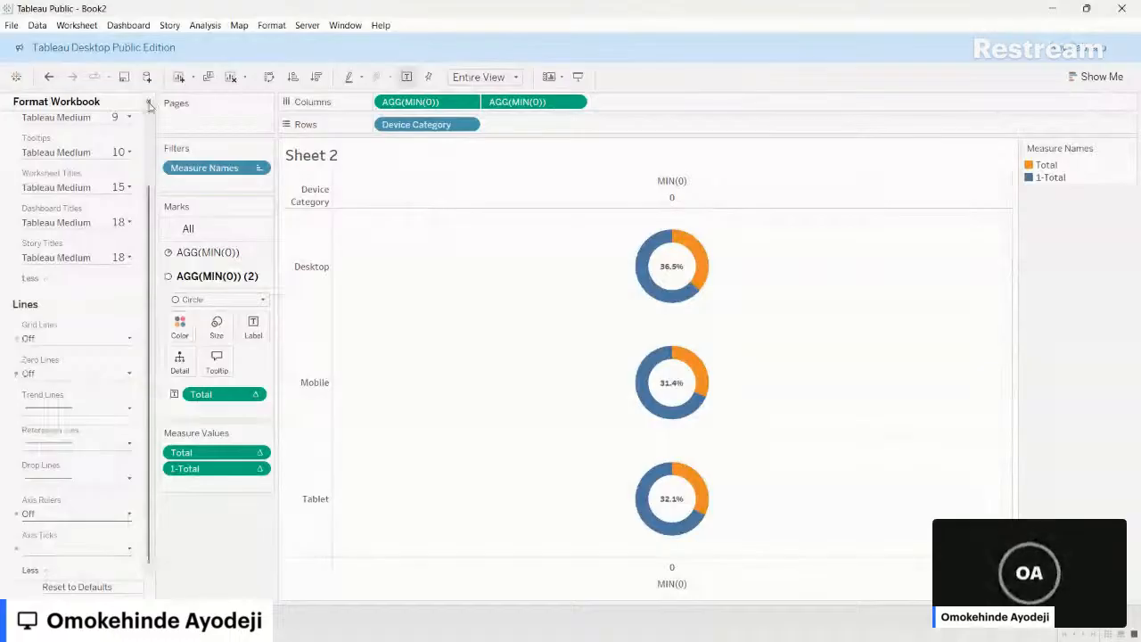
{"action": "left_click", "coordinate": [149, 103]}
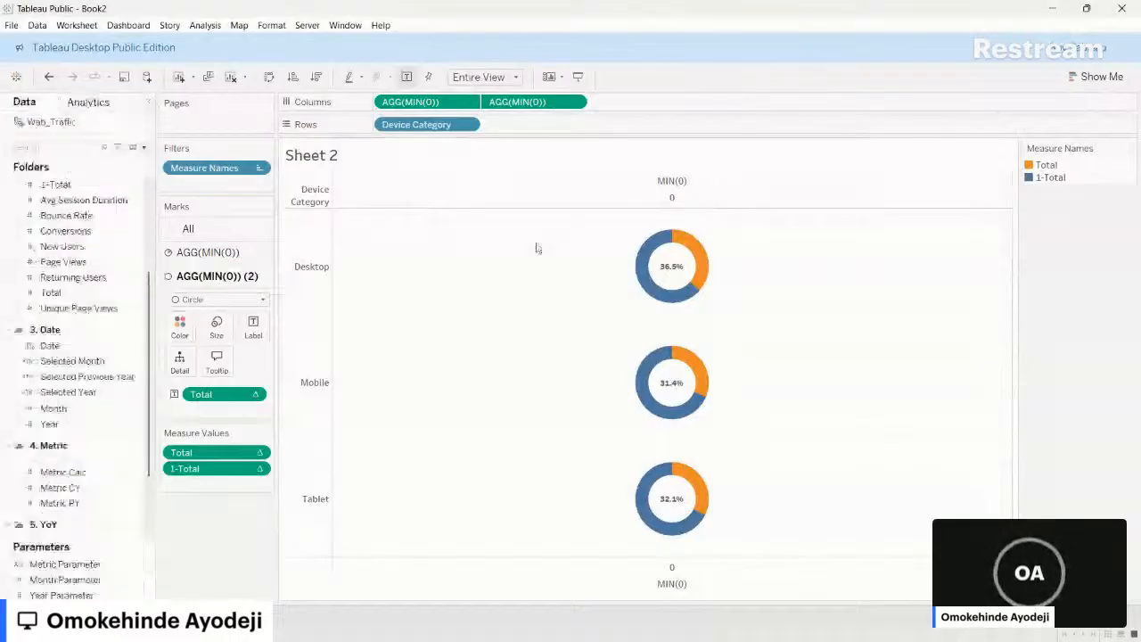
- Hide both MIN(0) axis headers and the Device Category field label for rows
{"action": "right_click", "coordinate": [687, 197]}
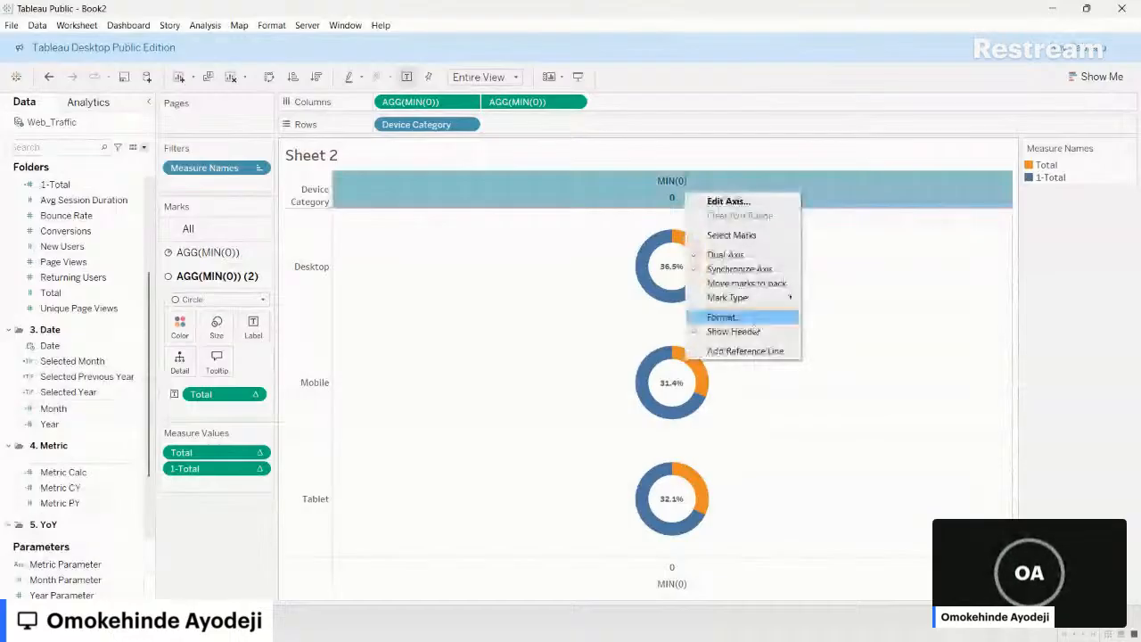
{"action": "left_click", "coordinate": [724, 254]}
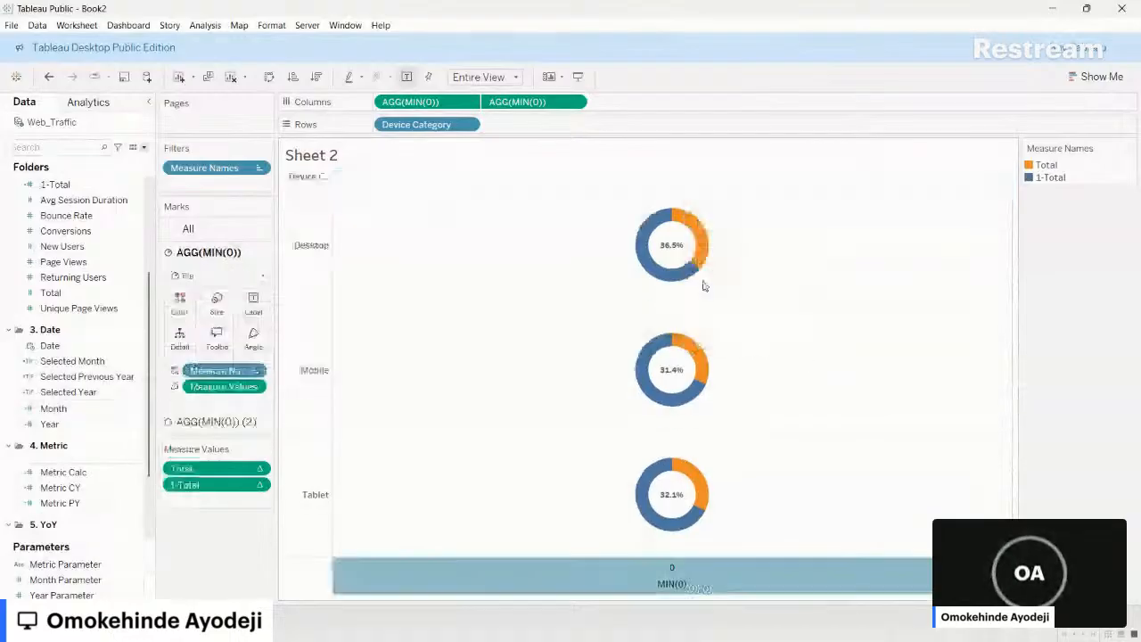
{"action": "right_click", "coordinate": [729, 563]}
{"action": "left_click", "coordinate": [700, 546]}
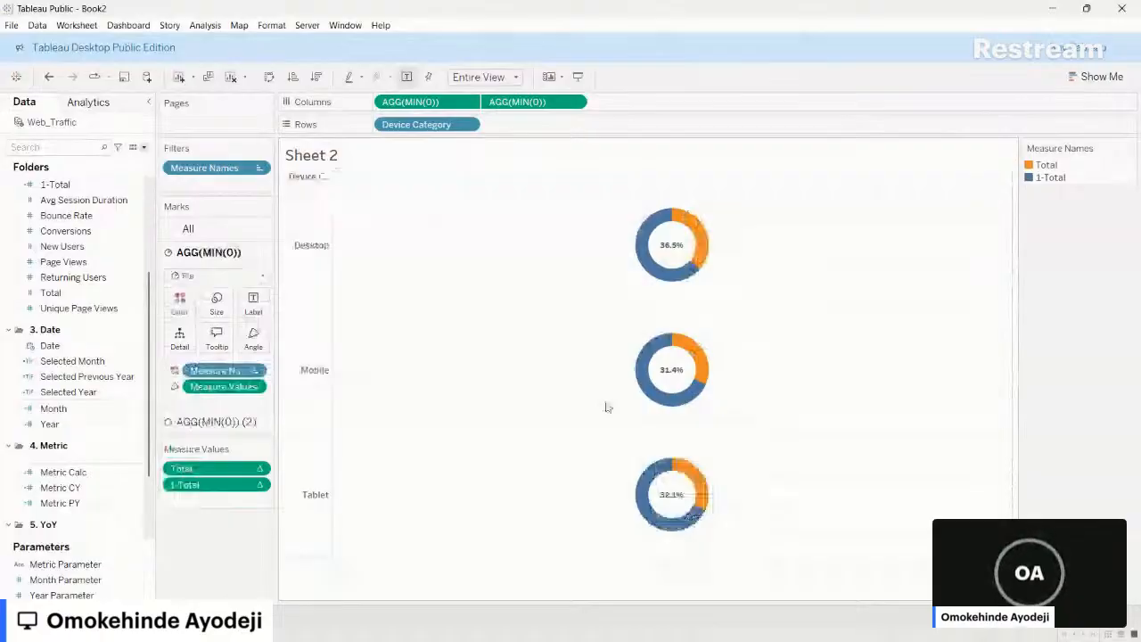
{"action": "right_click", "coordinate": [306, 178]}
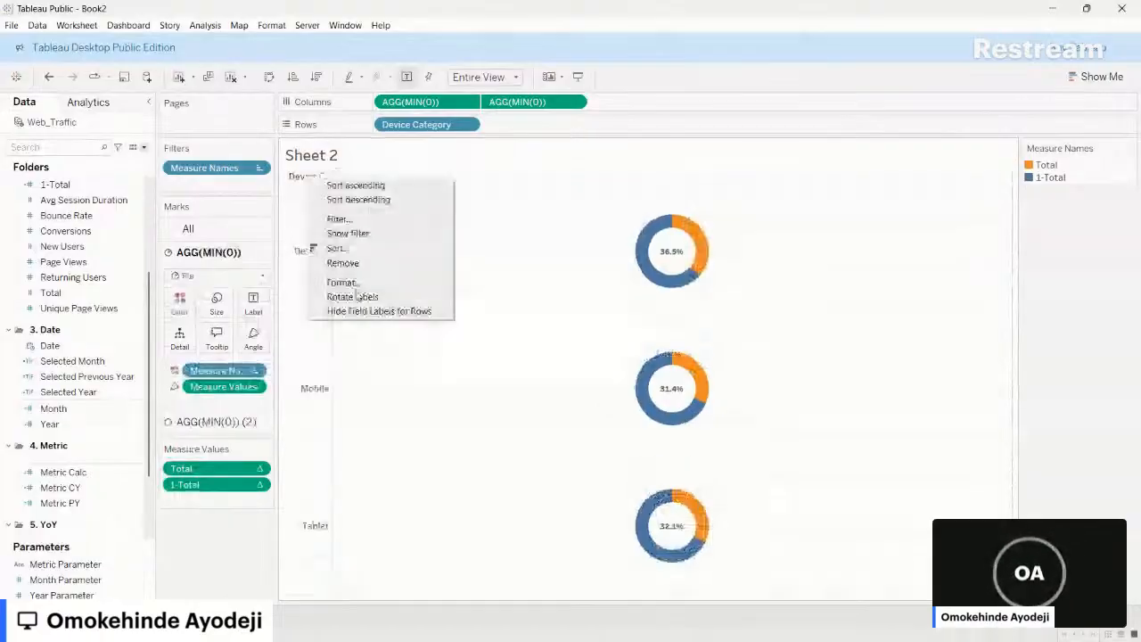
{"action": "left_click", "coordinate": [361, 310]}
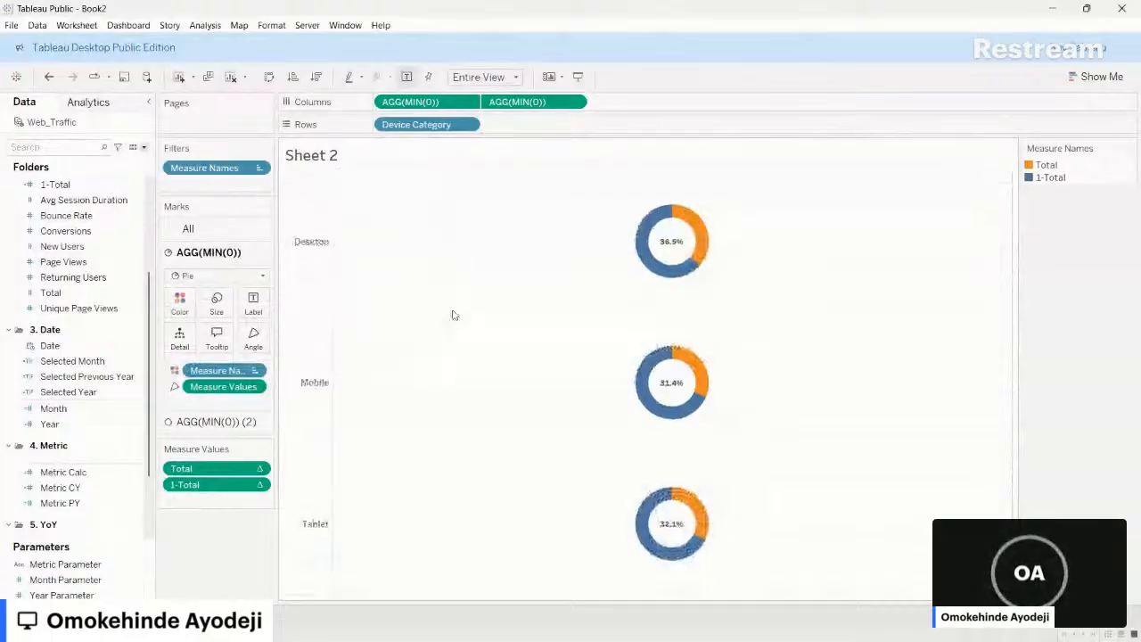
- Set the sheet's column divider pane border to None, raise the row divider level to maximum and color its pane border white
{"action": "left_click", "coordinate": [272, 26]}
{"action": "left_click", "coordinate": [293, 133]}
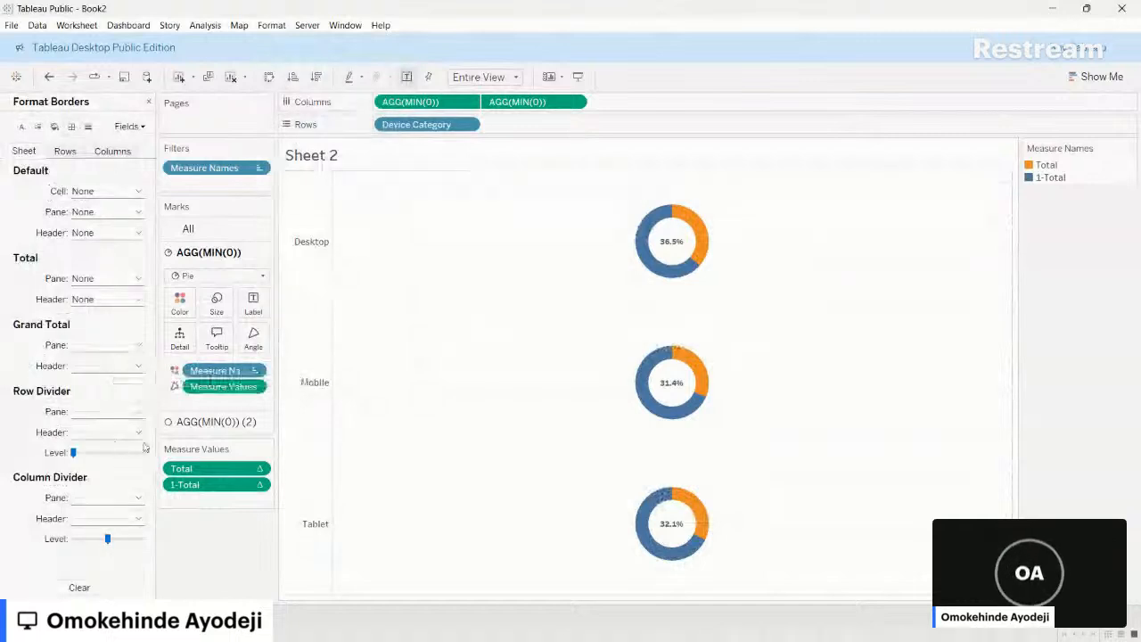
{"action": "left_click", "coordinate": [138, 498]}
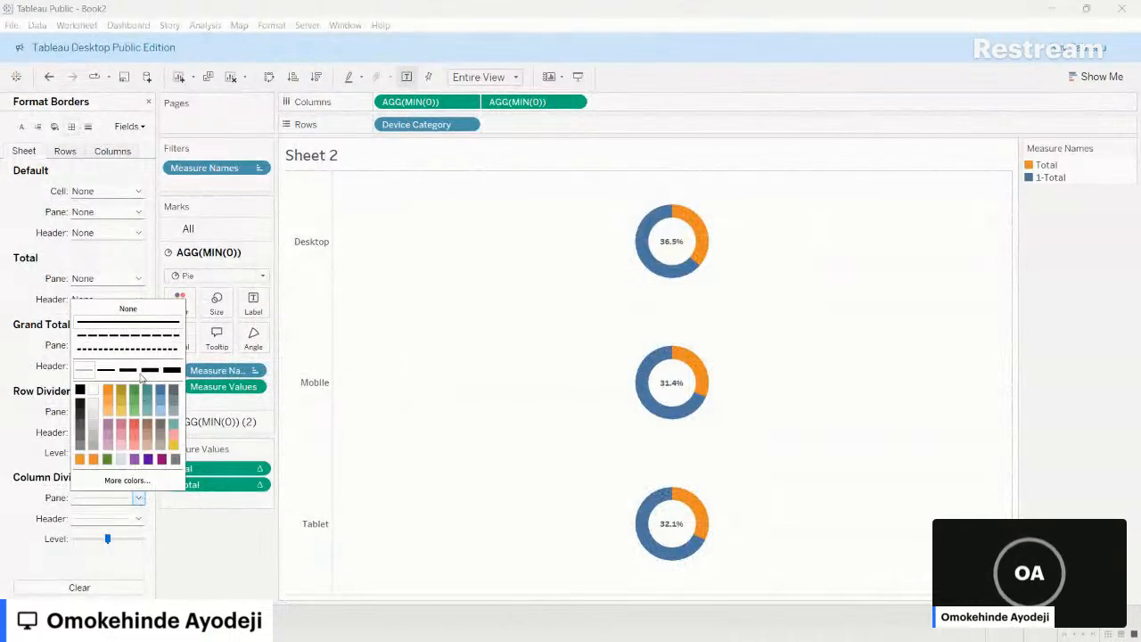
{"action": "left_click", "coordinate": [128, 309]}
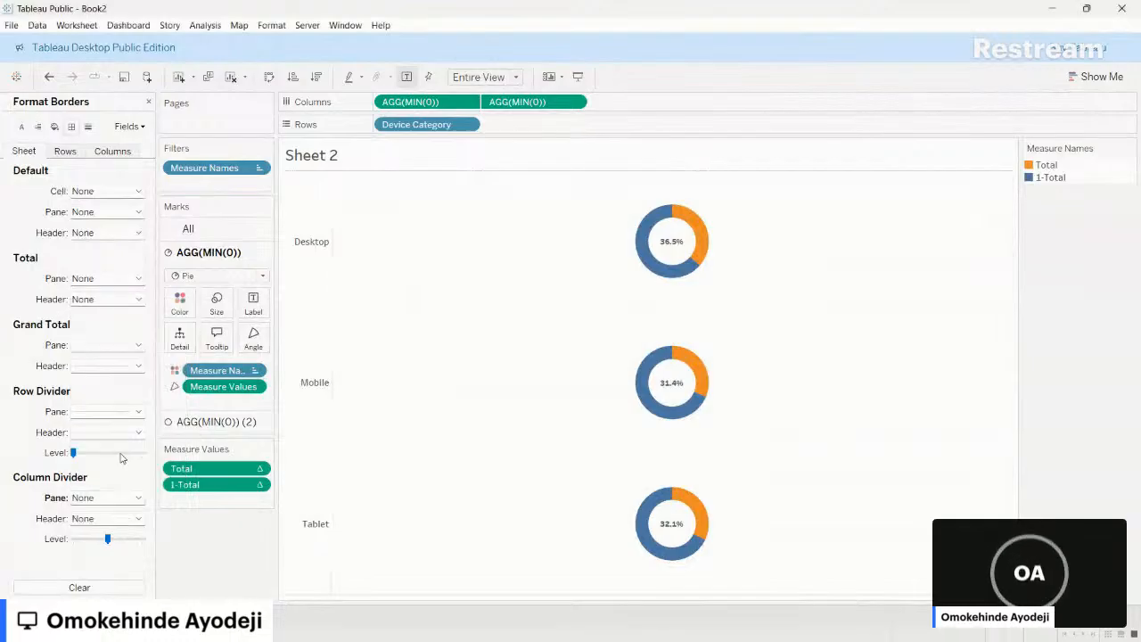
{"action": "left_click", "coordinate": [122, 454]}
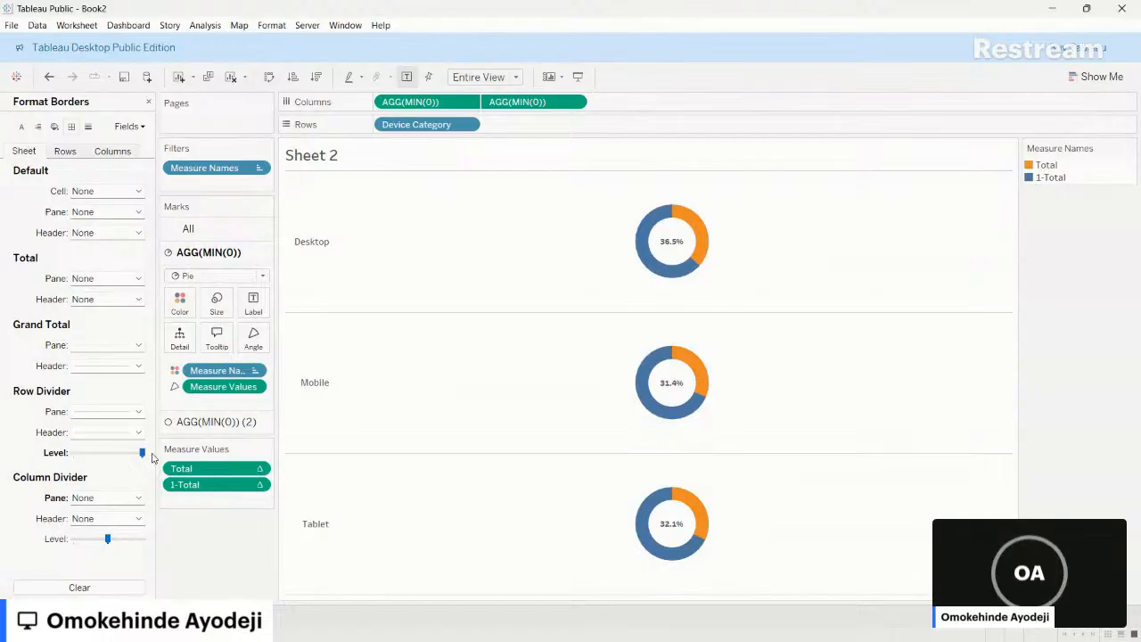
{"action": "left_click", "coordinate": [140, 411]}
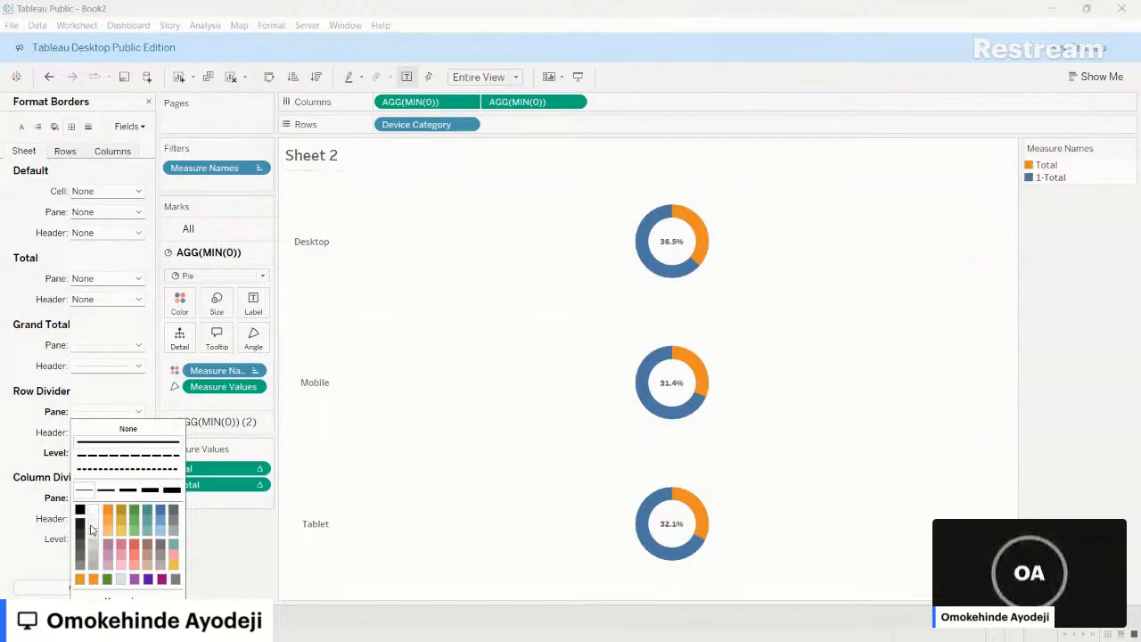
{"action": "left_click", "coordinate": [804, 441]}
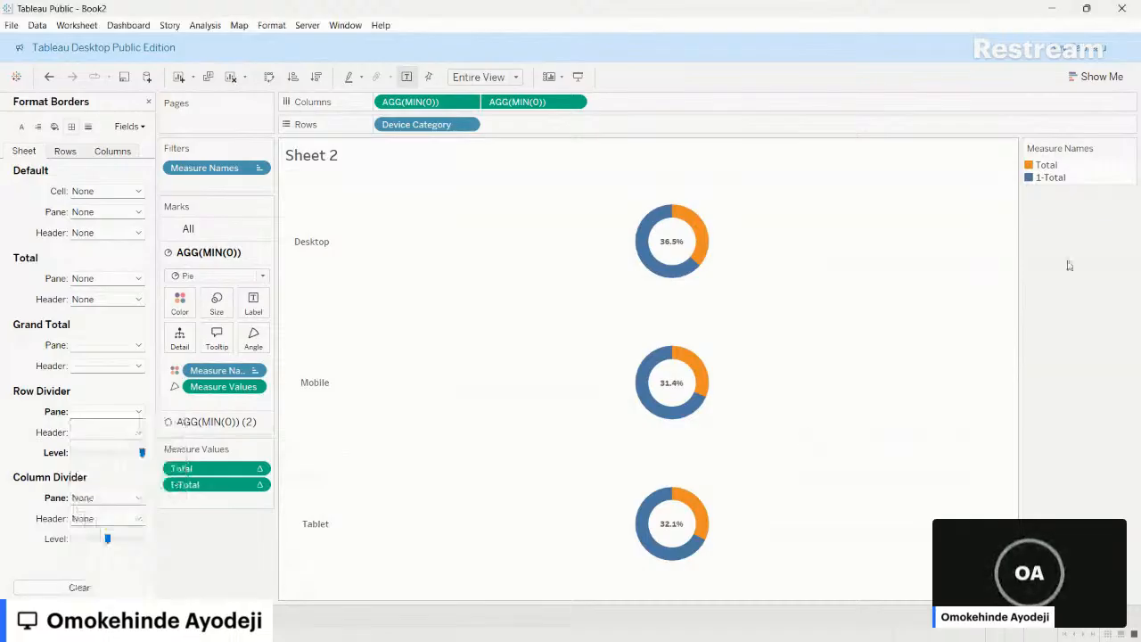
- Color the donuts' Total slices blue and the 1-Total slices light gray from the Seattle Grays palette
{"action": "double_click", "coordinate": [1098, 176]}
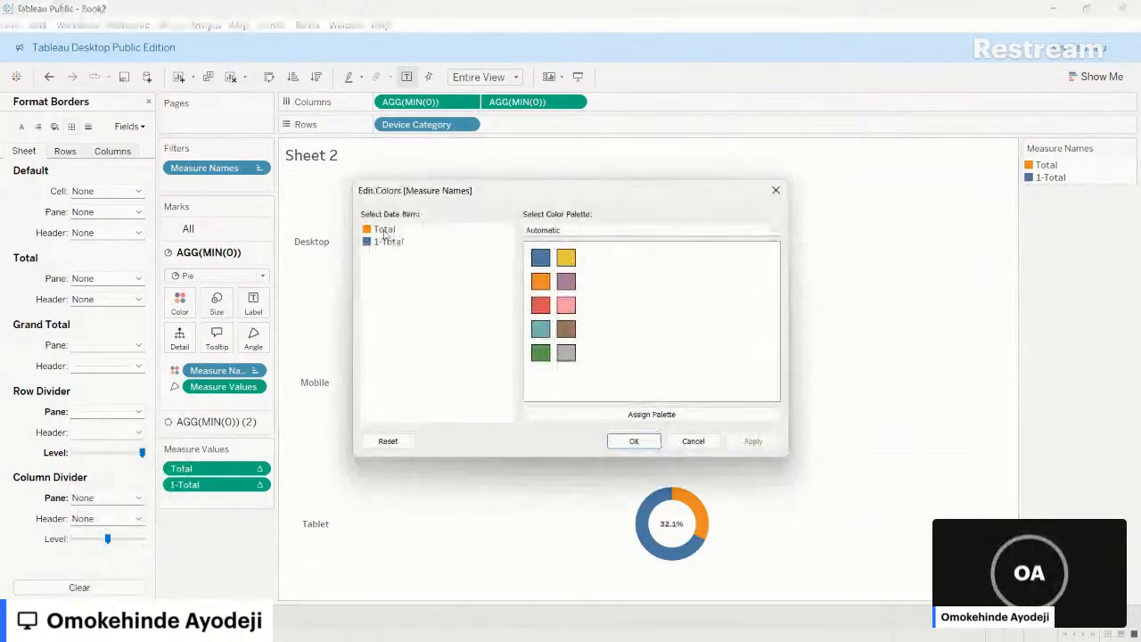
{"action": "left_click", "coordinate": [385, 234]}
{"action": "left_click", "coordinate": [540, 257]}
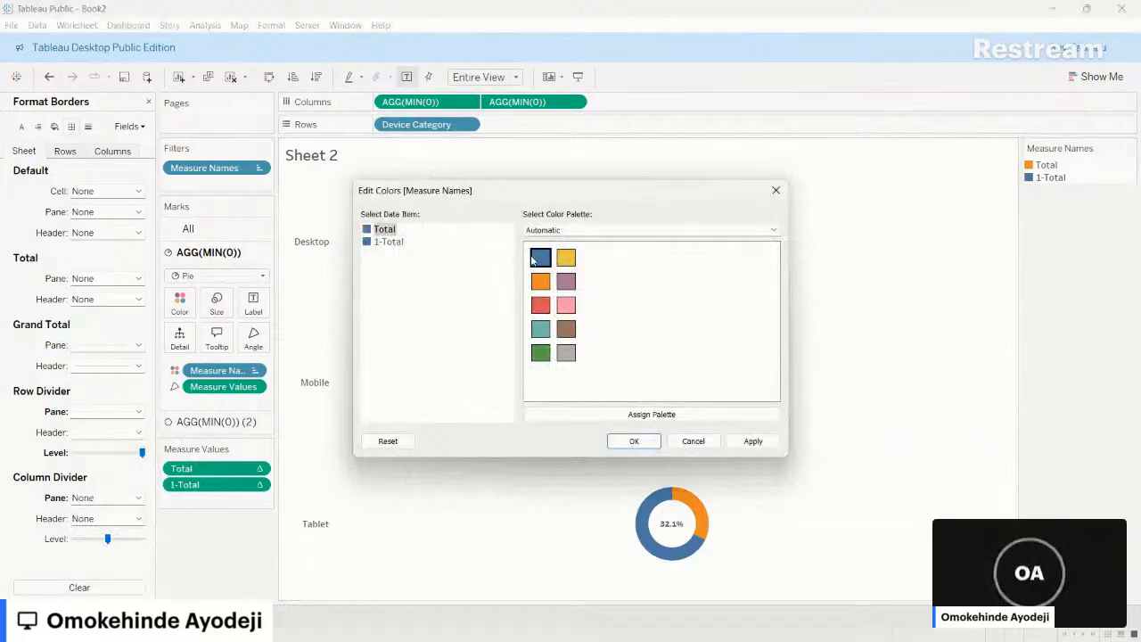
{"action": "left_click", "coordinate": [593, 231]}
{"action": "left_click", "coordinate": [567, 284]}
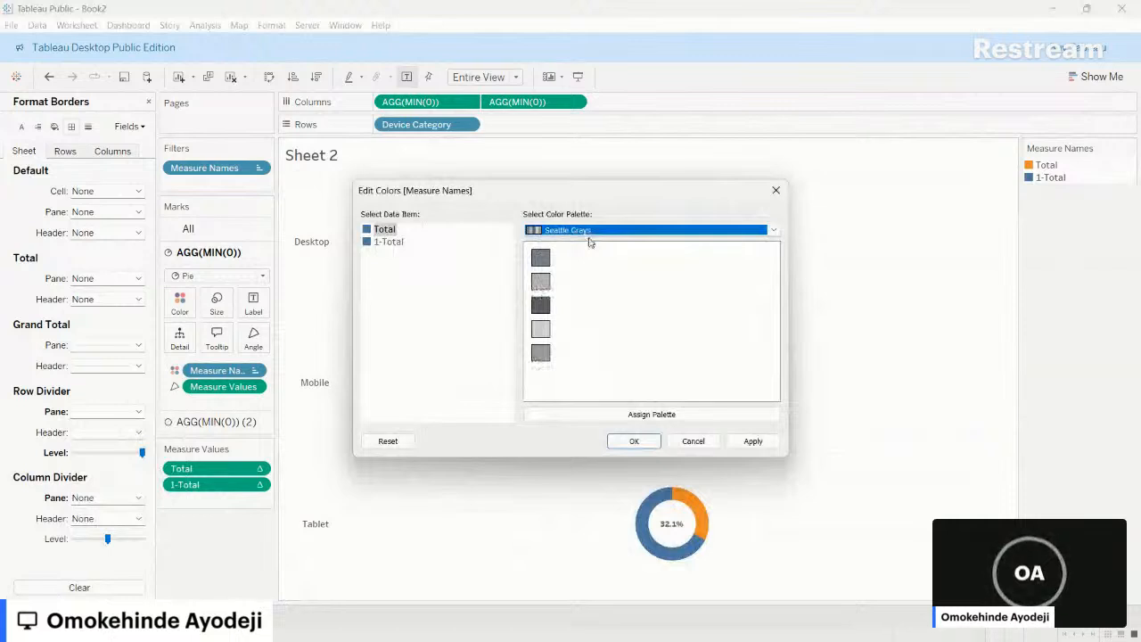
{"action": "left_click", "coordinate": [388, 242]}
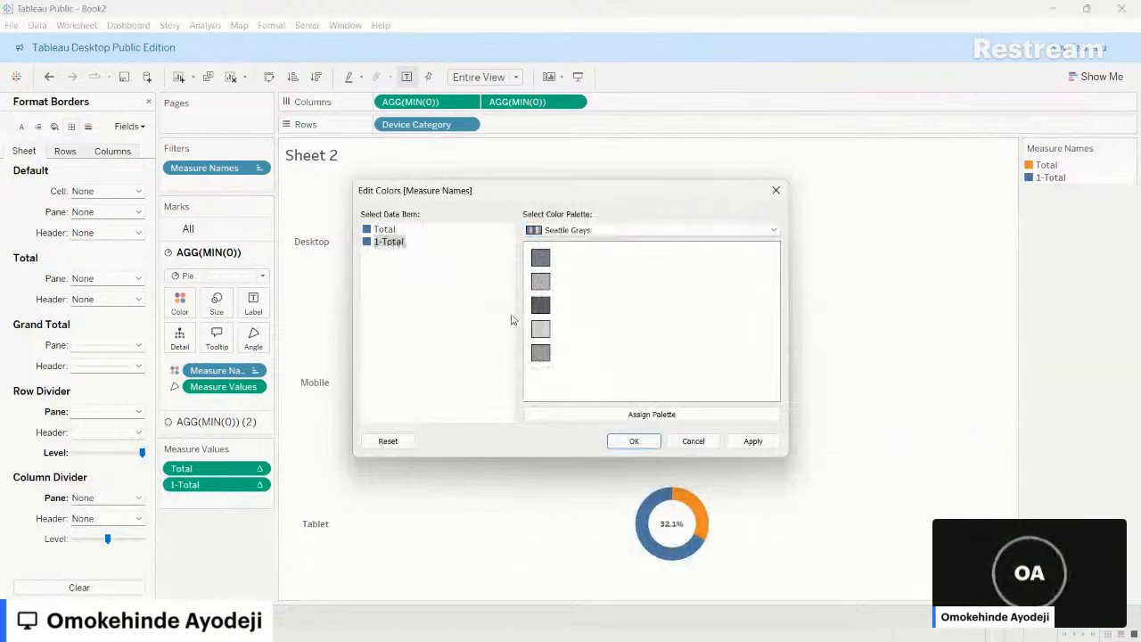
{"action": "left_click", "coordinate": [541, 332]}
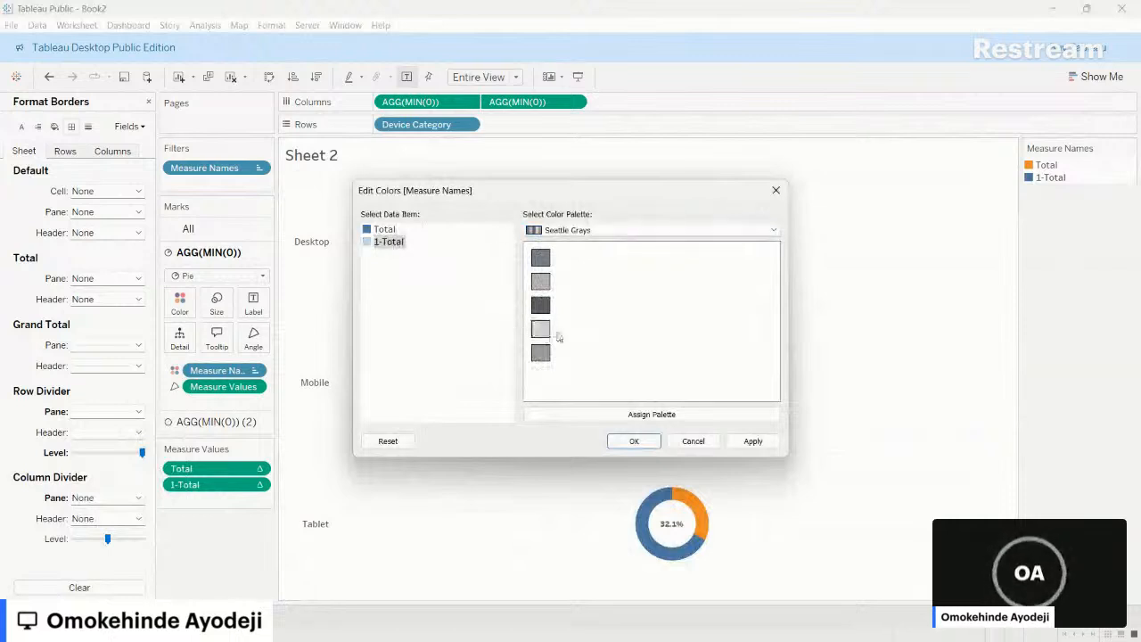
{"action": "left_click", "coordinate": [772, 231]}
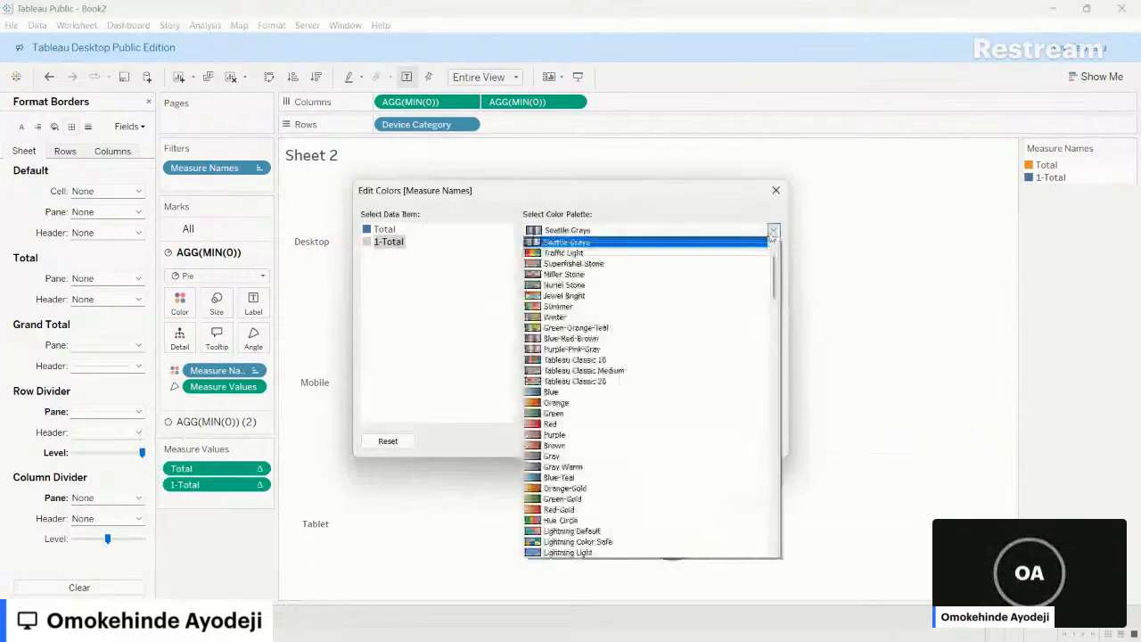
{"action": "scroll", "coordinate": [557, 287], "scroll_direction": "up", "scroll_amount": 2}
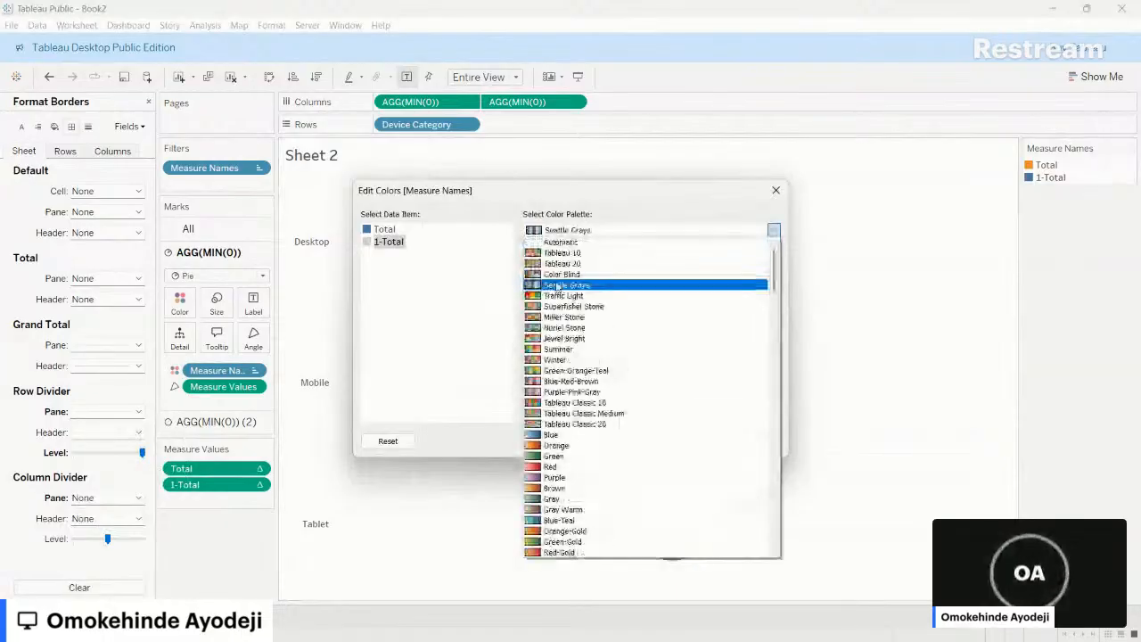
{"action": "left_click", "coordinate": [557, 285]}
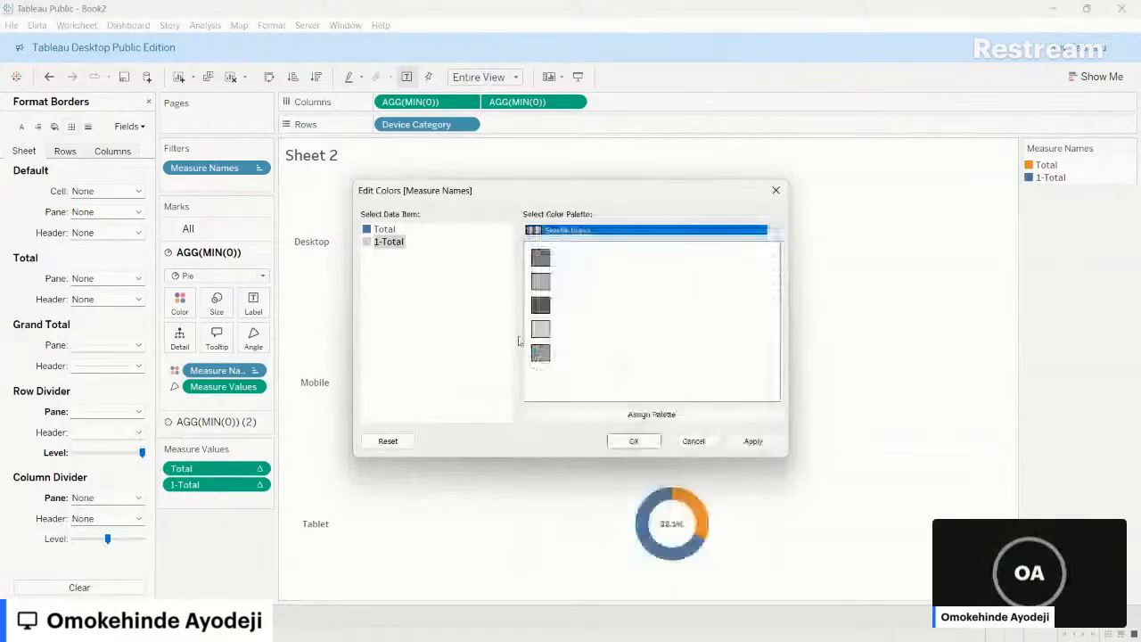
{"action": "left_click", "coordinate": [633, 441]}
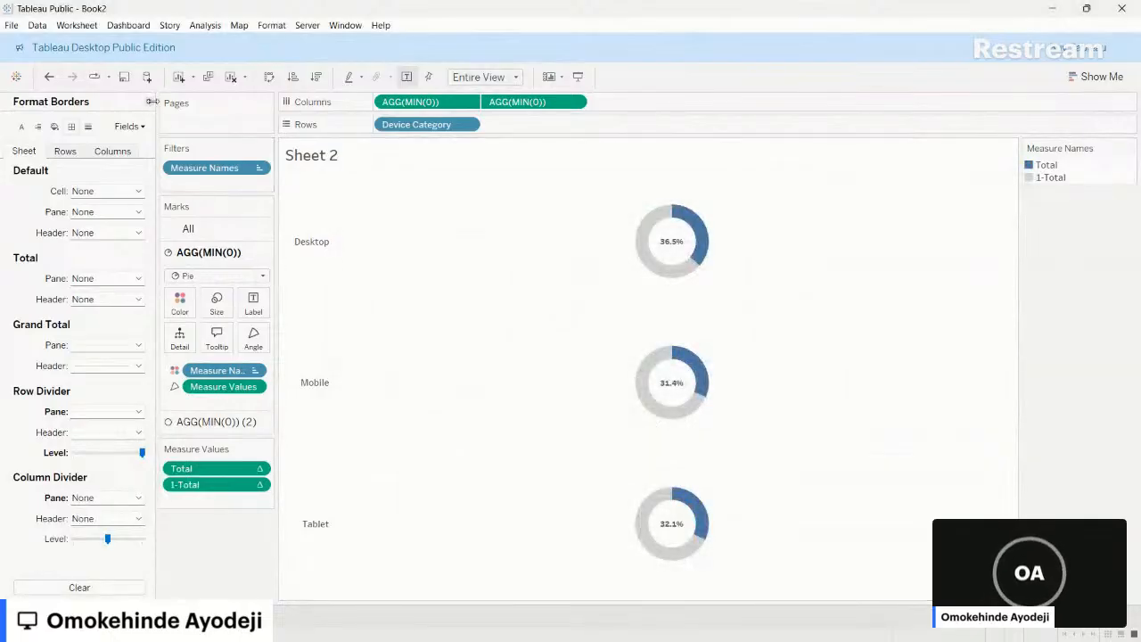
- Duplicate the second MIN(0) pill as a third column field and change the third marks card's type to Text
{"action": "left_click", "coordinate": [150, 104]}
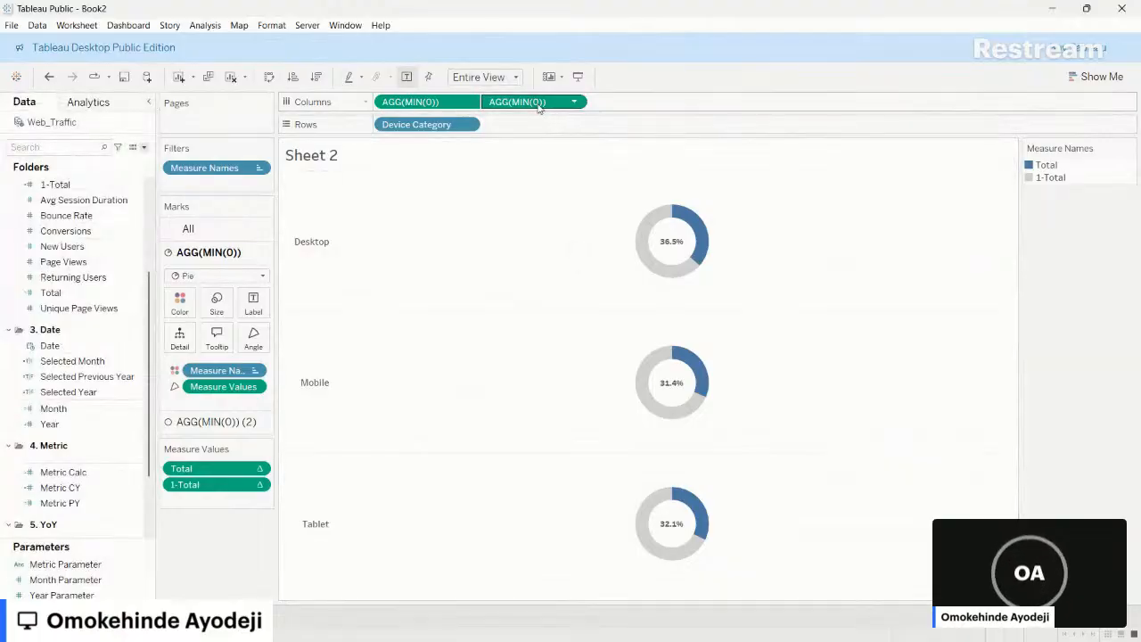
{"action": "left_click_drag", "start_coordinate": [538, 105], "coordinate": [650, 105]}
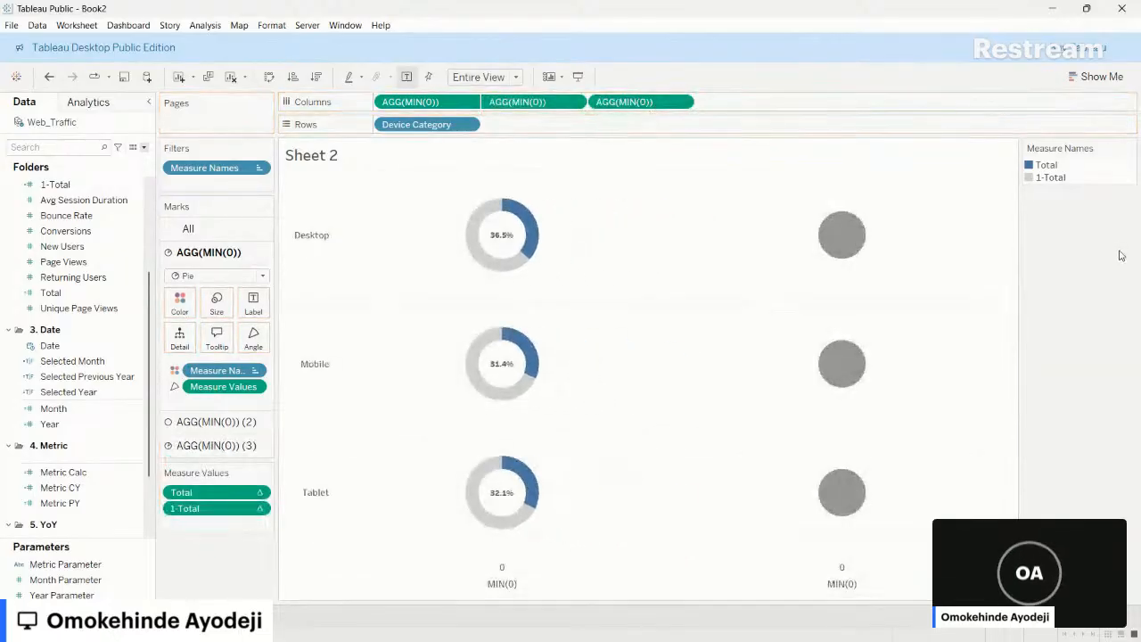
{"action": "left_click", "coordinate": [214, 452]}
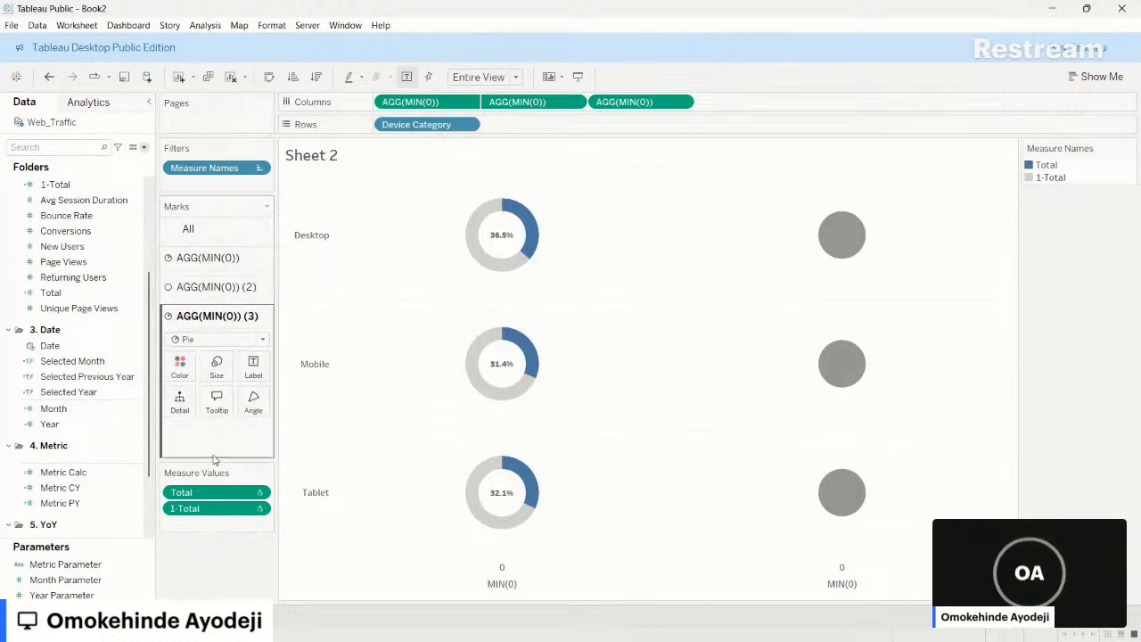
{"action": "left_click", "coordinate": [264, 324]}
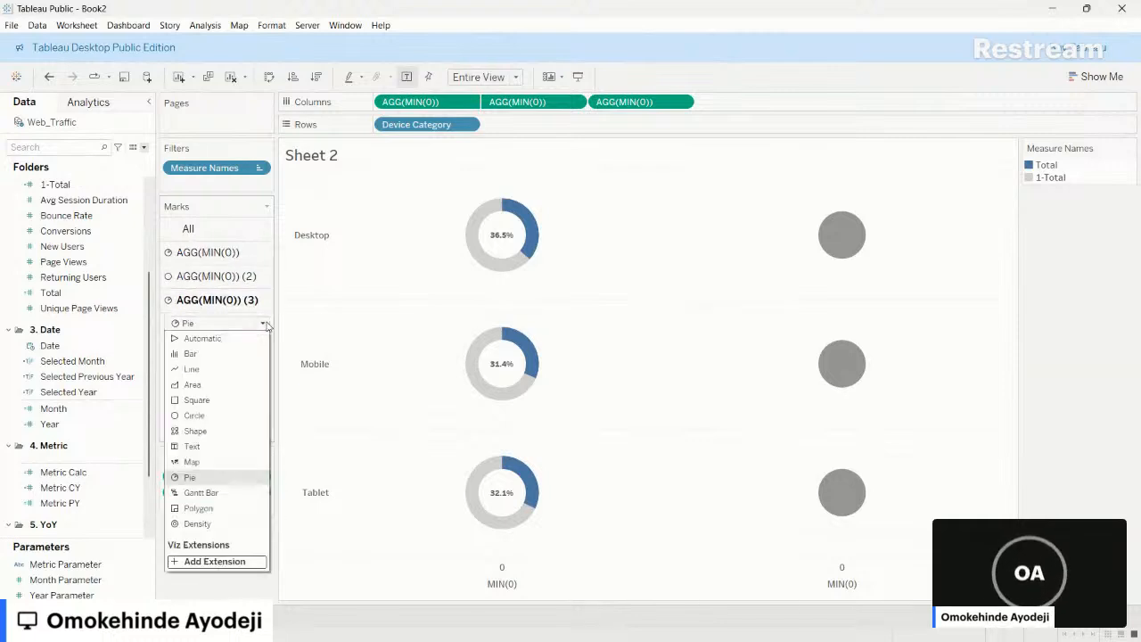
{"action": "left_click", "coordinate": [197, 446]}
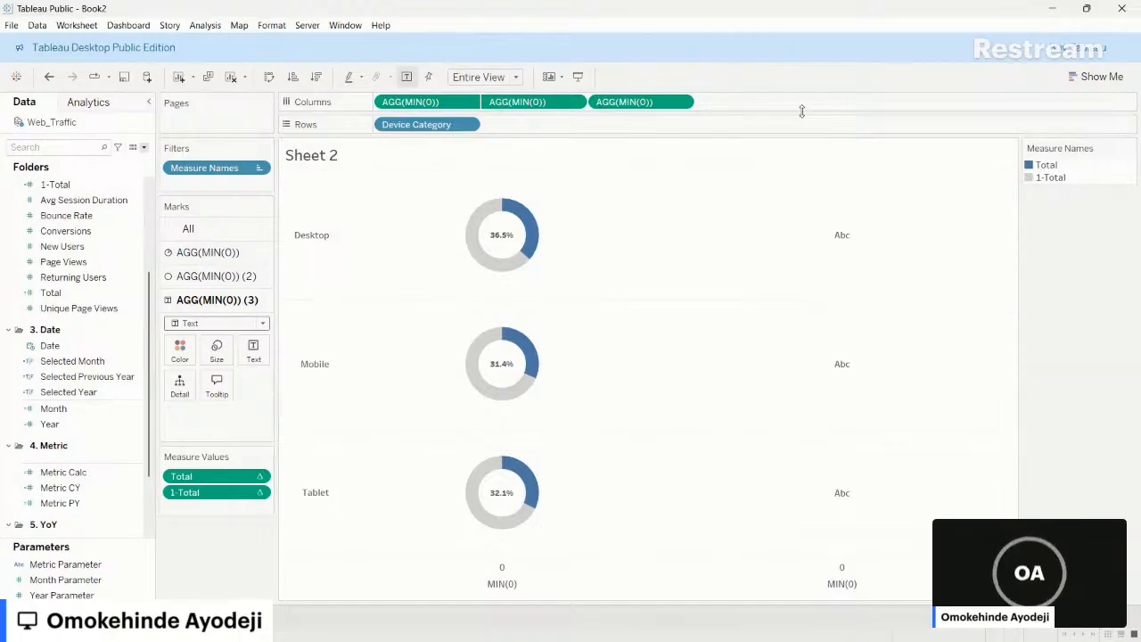
- Add Metric CY and YOY as text on the third MIN(0) marks card
{"action": "scroll", "coordinate": [34, 282], "scroll_direction": "up", "scroll_amount": 3}
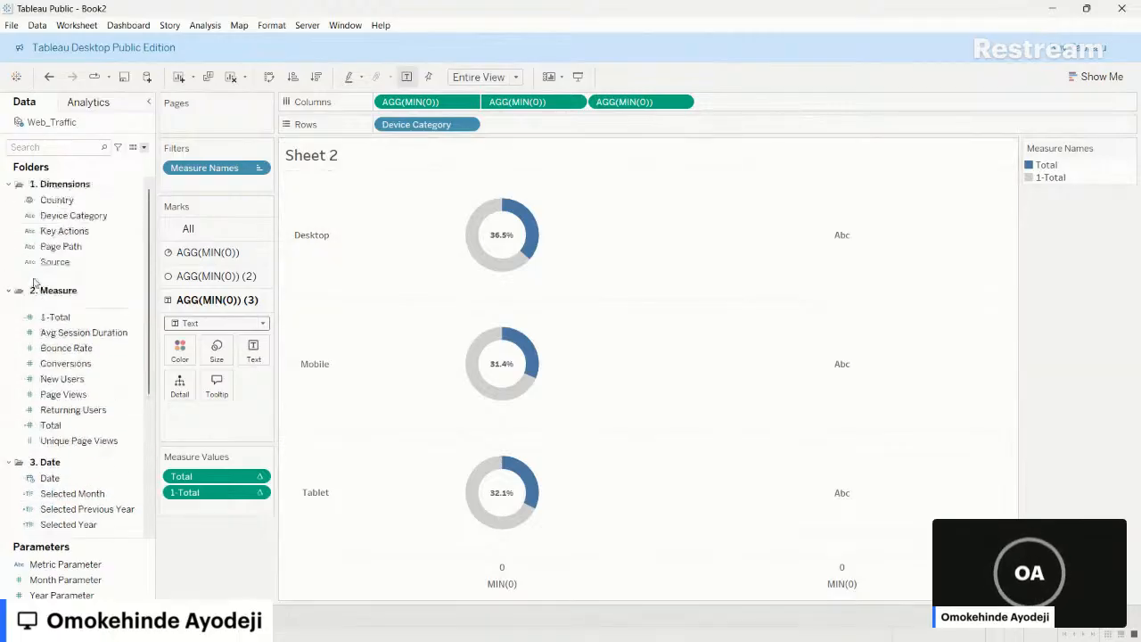
{"action": "left_click", "coordinate": [5, 293]}
{"action": "left_click", "coordinate": [5, 312]}
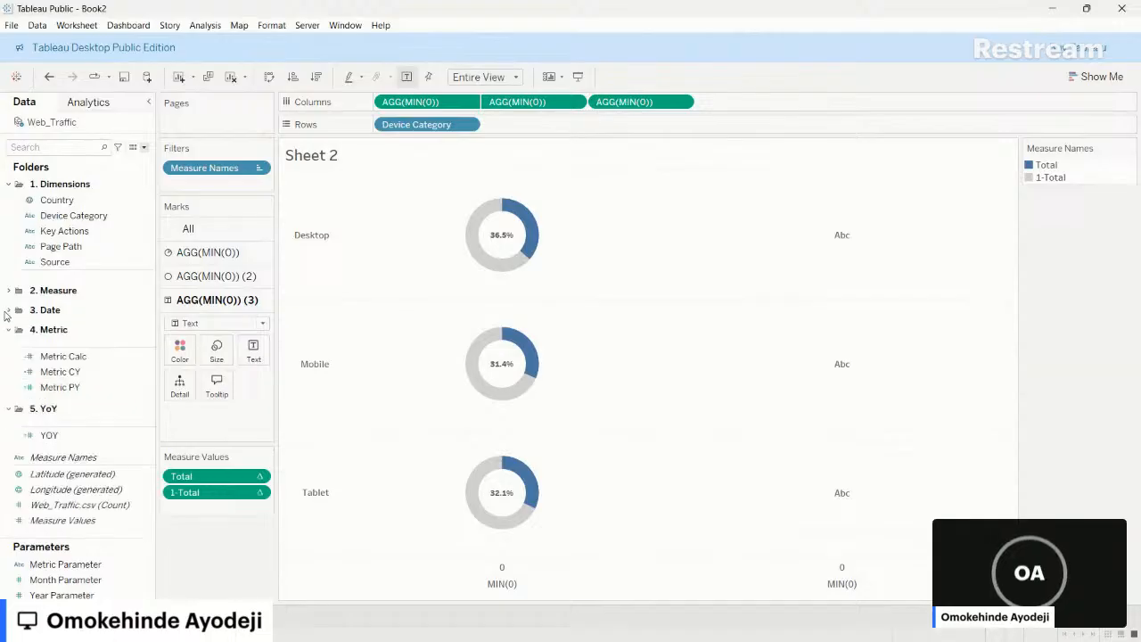
{"action": "left_click_drag", "start_coordinate": [60, 372], "coordinate": [254, 354]}
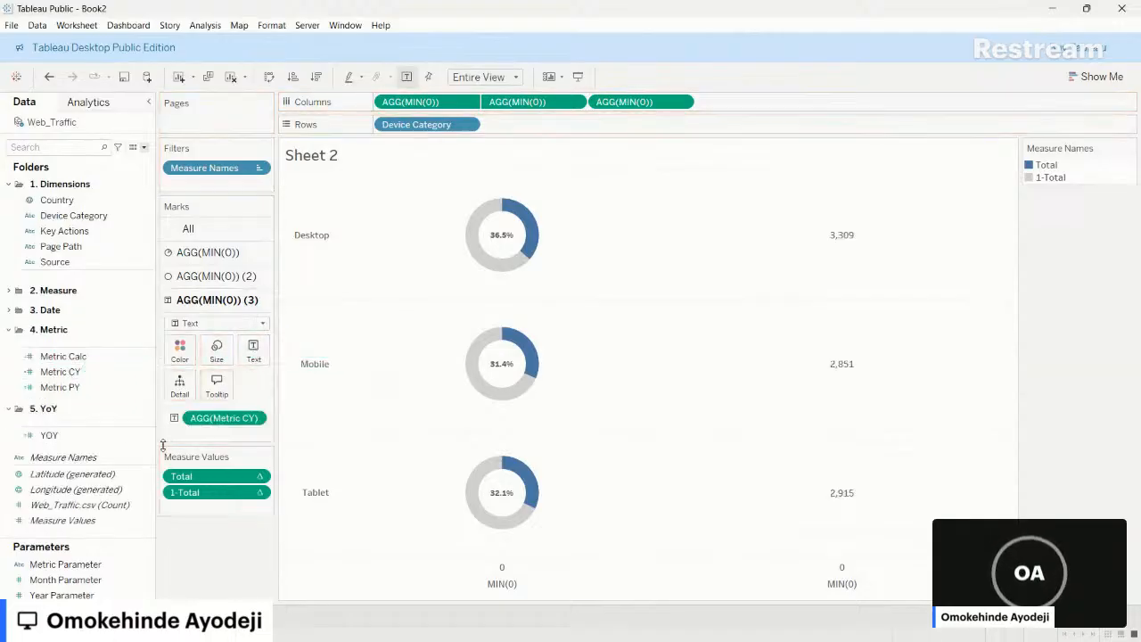
{"action": "left_click_drag", "start_coordinate": [49, 435], "coordinate": [254, 351]}
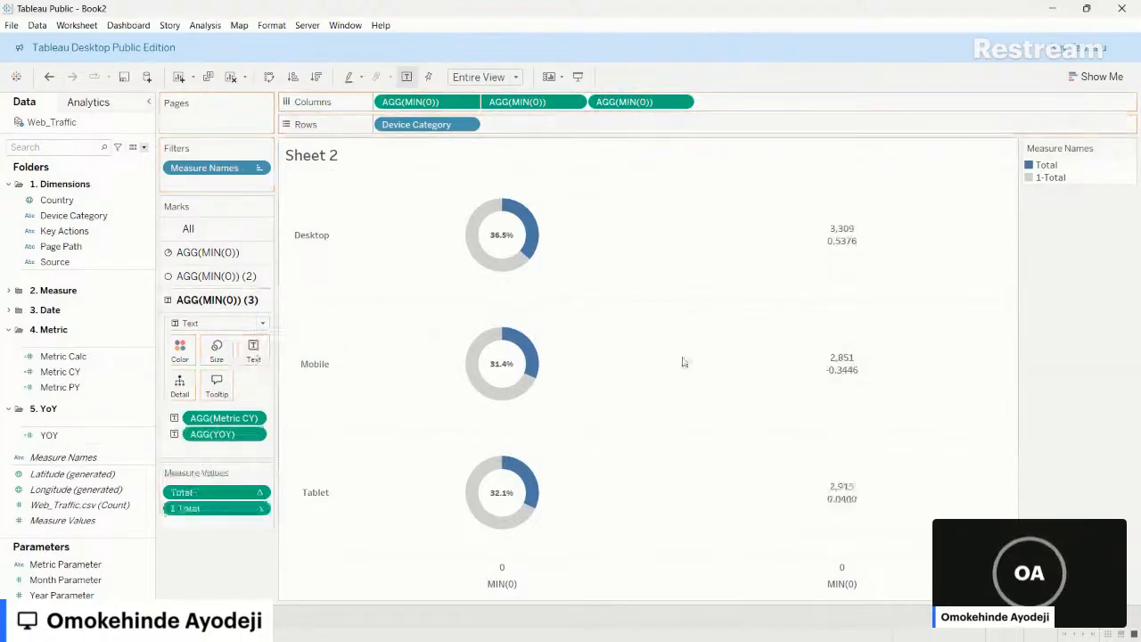
{"action": "mouse_move", "coordinate": [851, 385]}
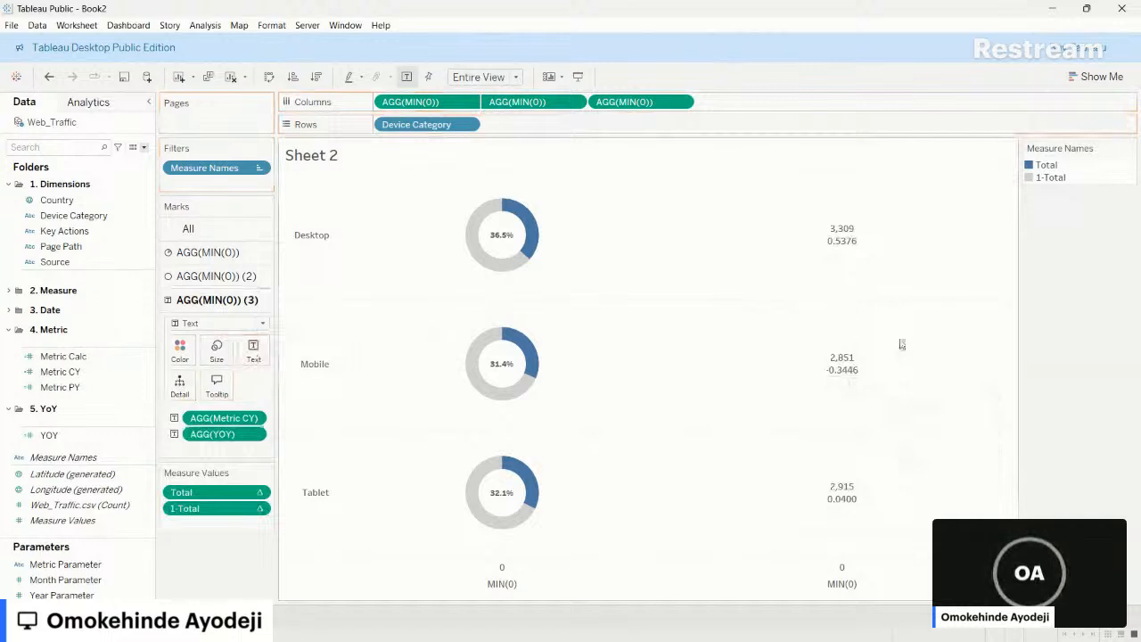
- Switch to Symbols.docx in Word, copy the custom indicator format ▲ 0.0%; ▼ 0.0%; ◉0.0%, and return to Tableau's Book2
{"action": "key", "text": "alt+Tab"}
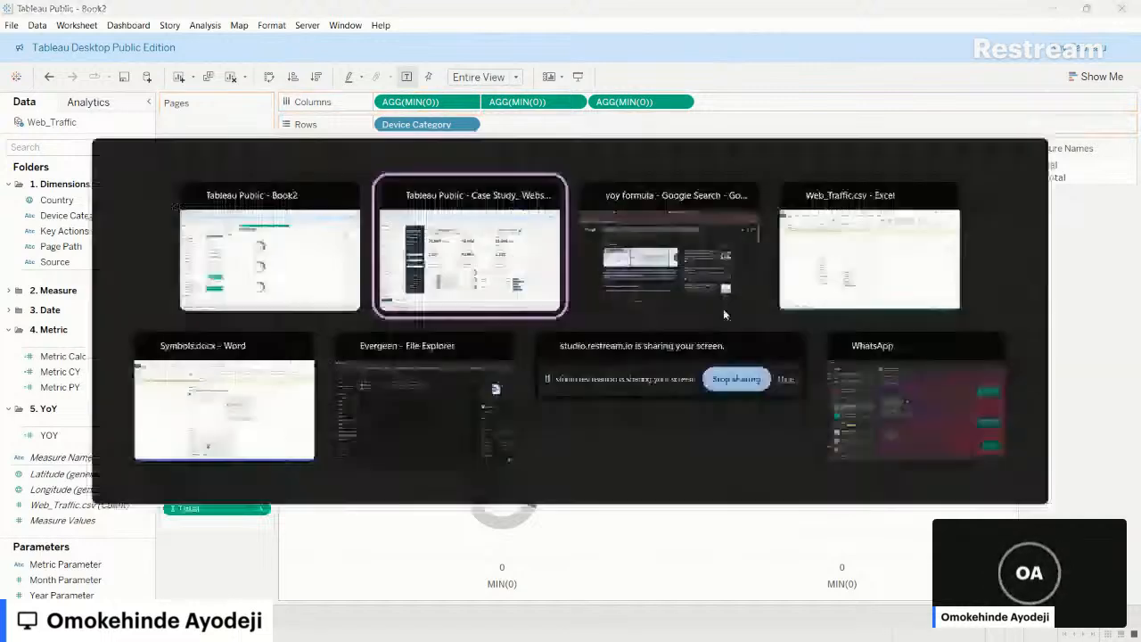
{"action": "key", "text": "alt+Left"}
{"action": "key", "text": "alt+Down"}
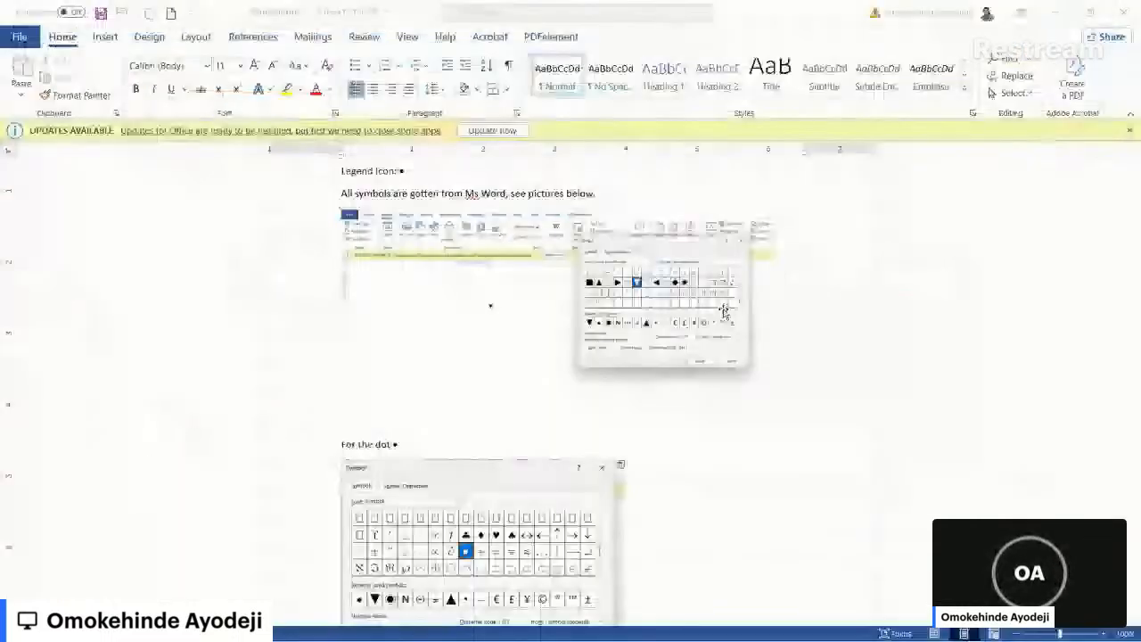
{"action": "scroll", "coordinate": [640, 288], "scroll_direction": "up", "scroll_amount": 3}
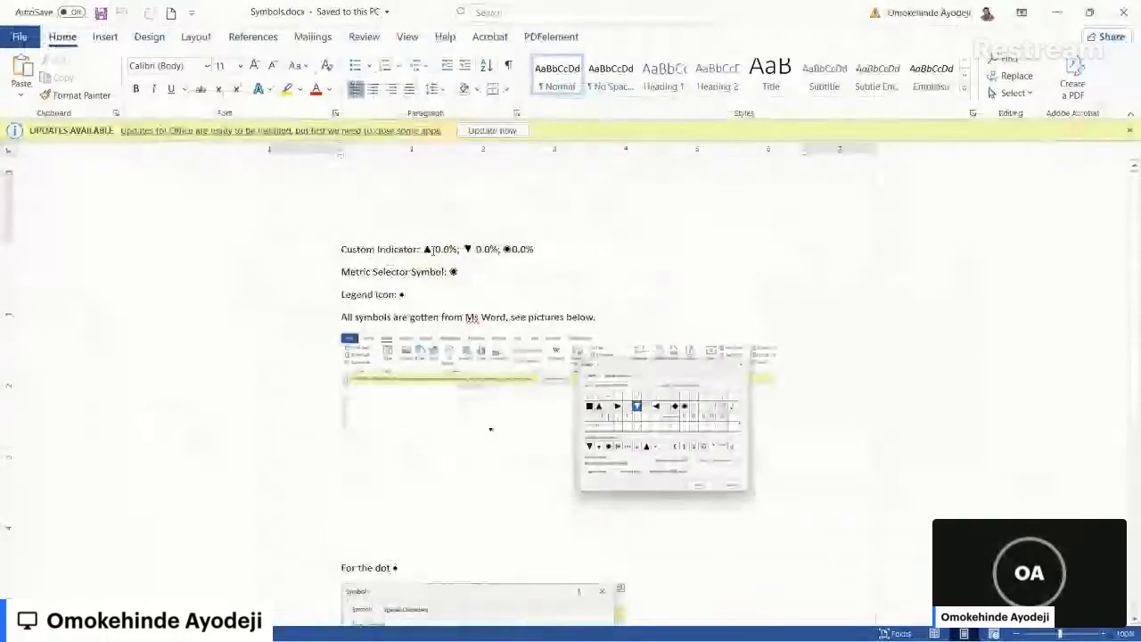
{"action": "key", "text": "alt+Tab"}
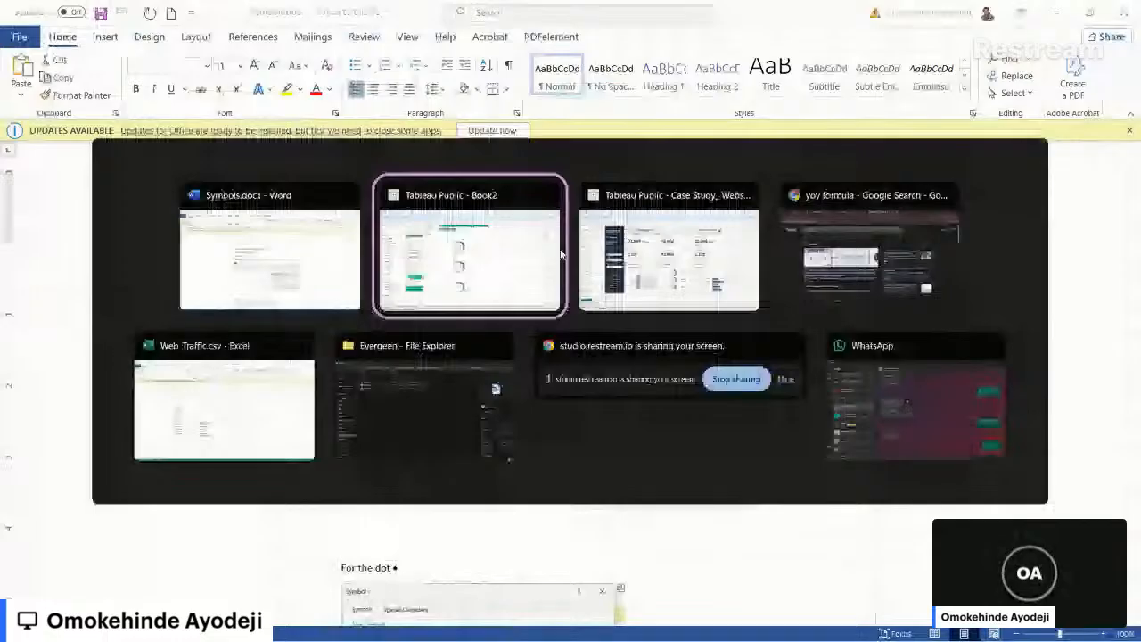
{"action": "left_click", "coordinate": [560, 254]}
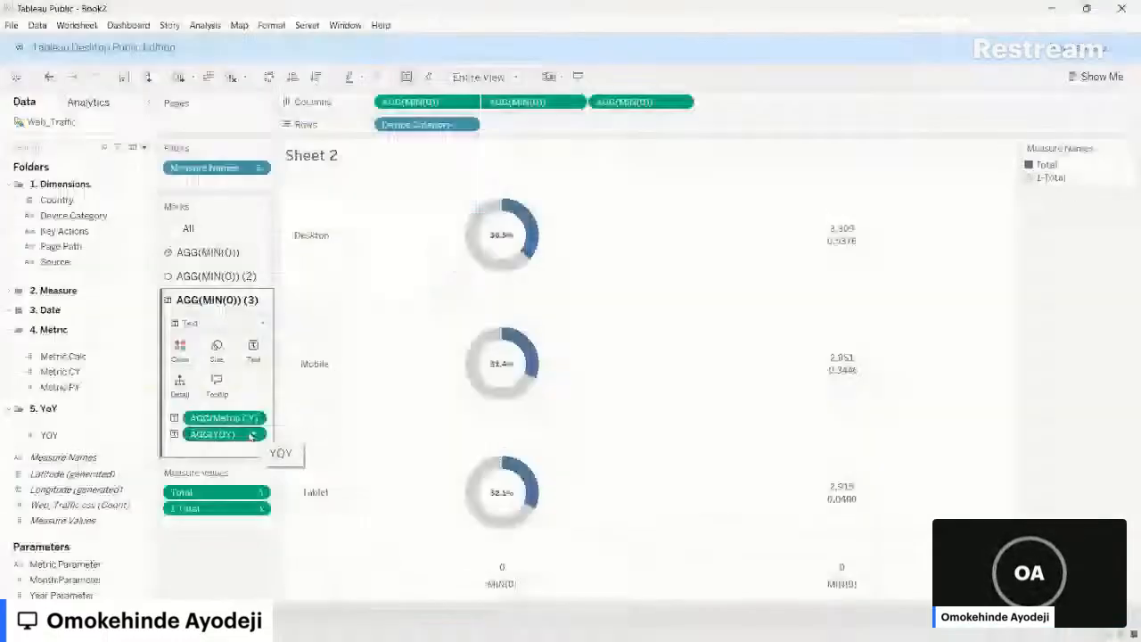
- Set the YOY field's default number format to the custom format ▲ 0.0%; ▼ 0.0%; ◉0.0%
{"action": "left_click_drag", "start_coordinate": [252, 435], "coordinate": [147, 439]}
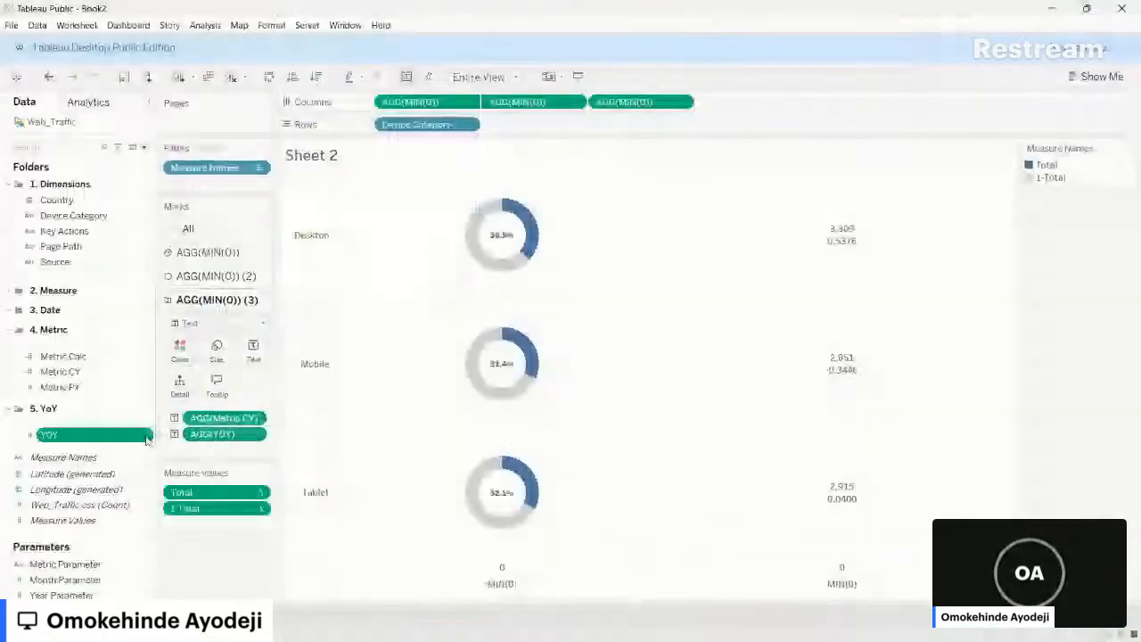
{"action": "right_click", "coordinate": [147, 438]}
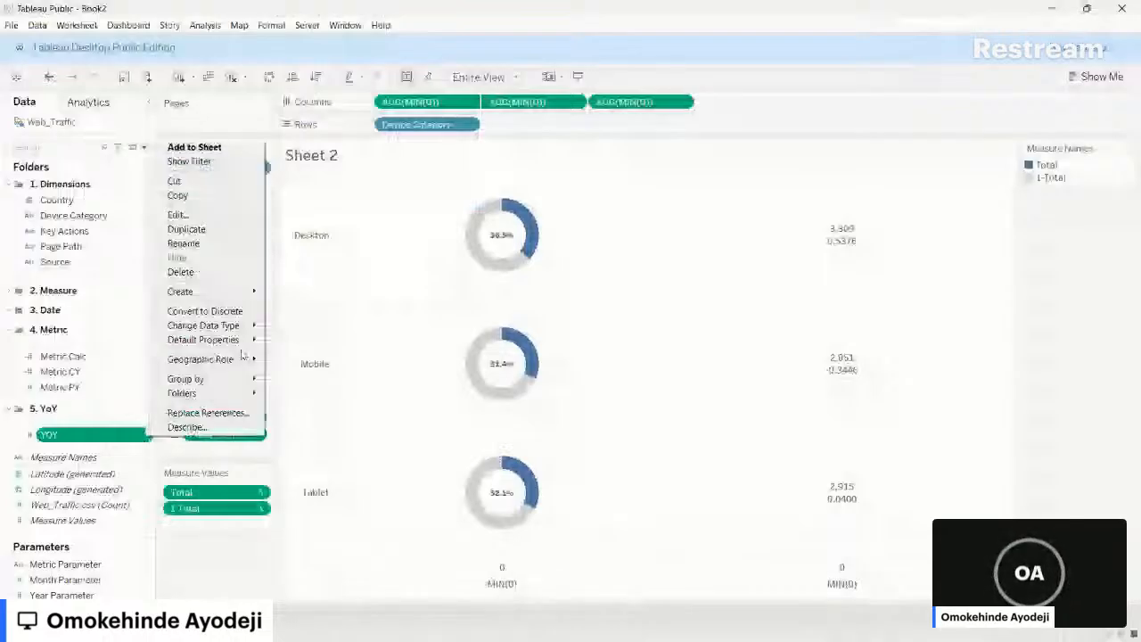
{"action": "mouse_move", "coordinate": [247, 340]}
{"action": "left_click", "coordinate": [309, 367]}
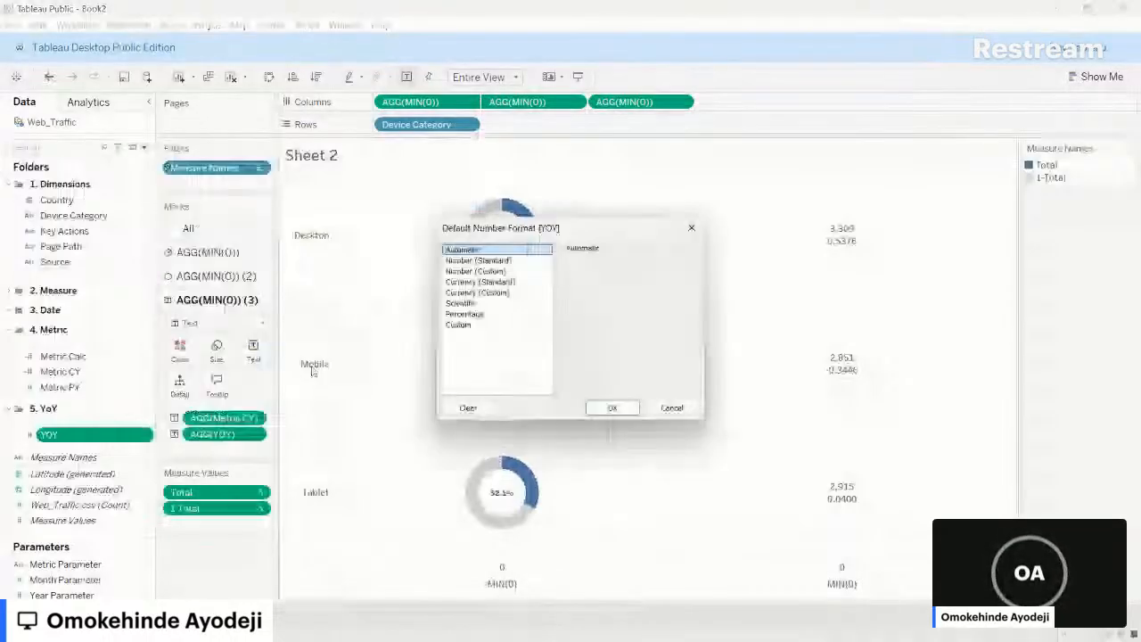
{"action": "left_click", "coordinate": [461, 324]}
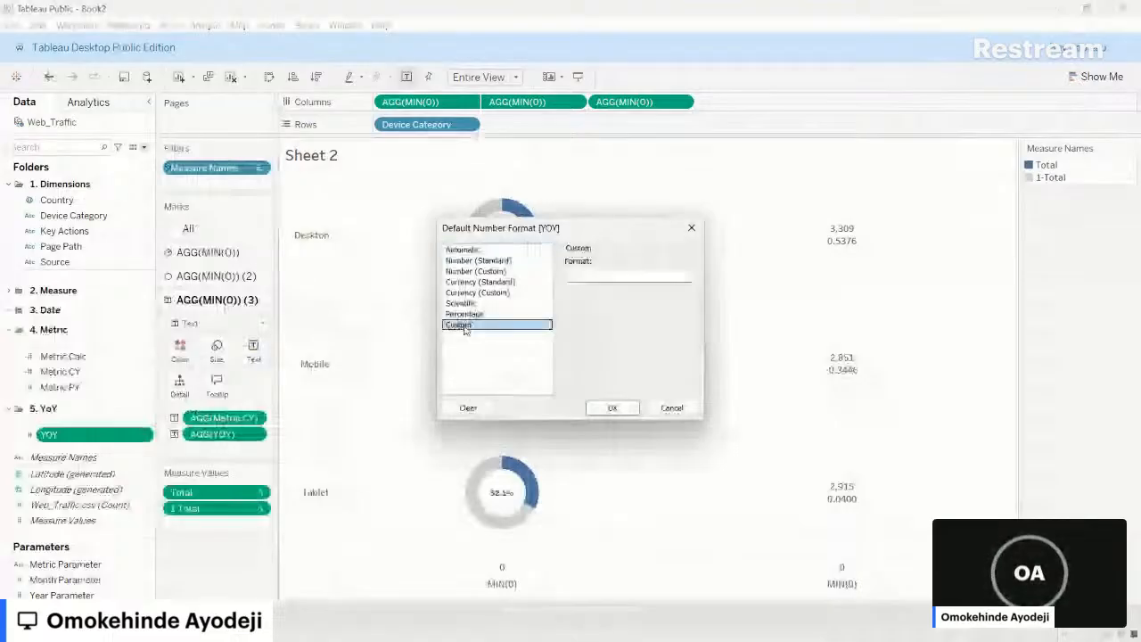
{"action": "left_click", "coordinate": [585, 276]}
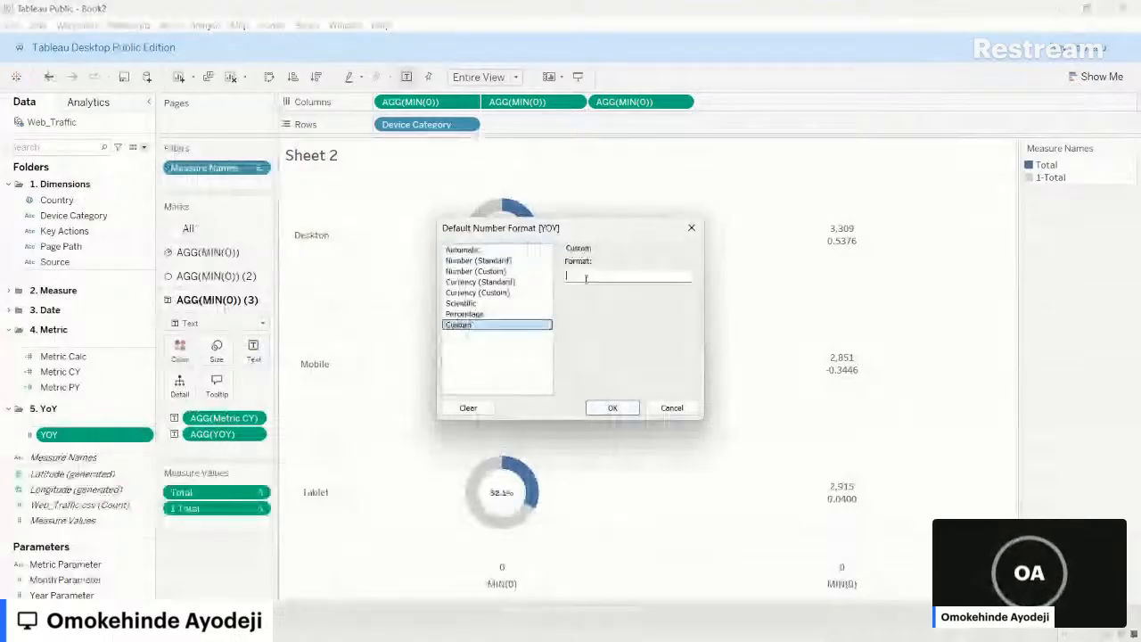
{"action": "type", "text": "▲ 0.0%; ▼ 0.0%; ●0.0%"}
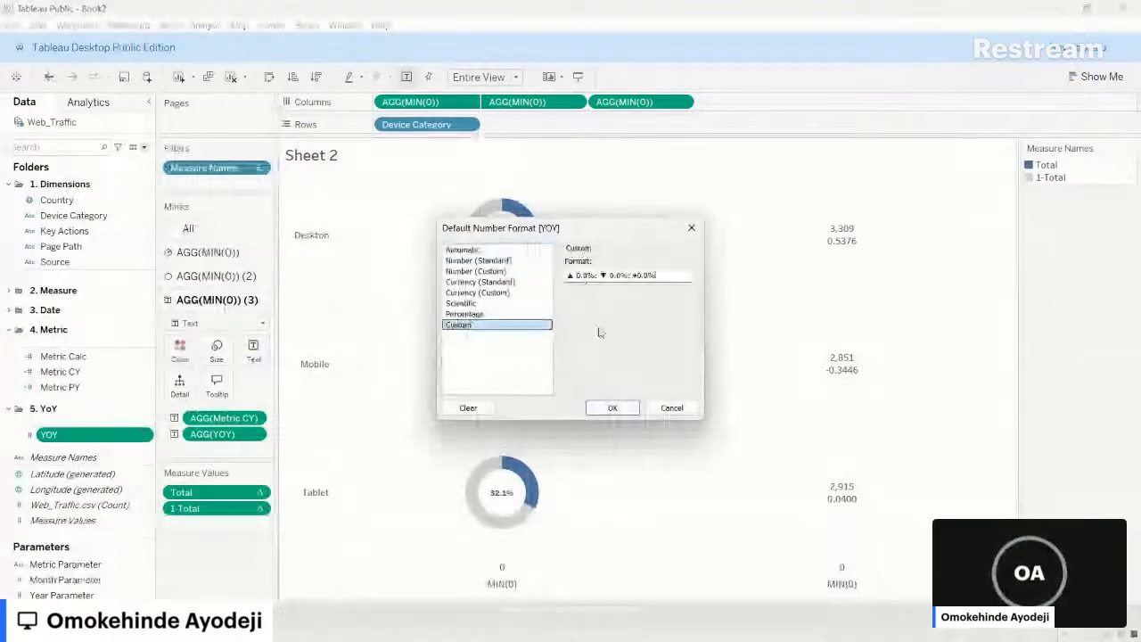
{"action": "left_click", "coordinate": [612, 410]}
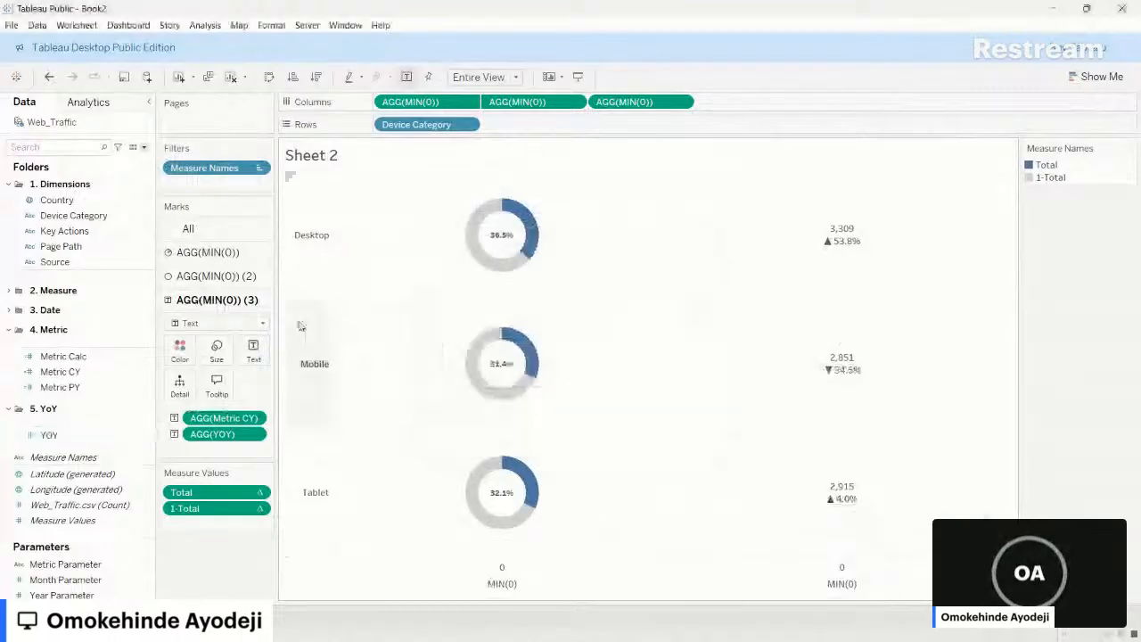
- In the third marks card's label text, make the Metric CY line bold at font size 10
{"action": "left_click", "coordinate": [253, 349]}
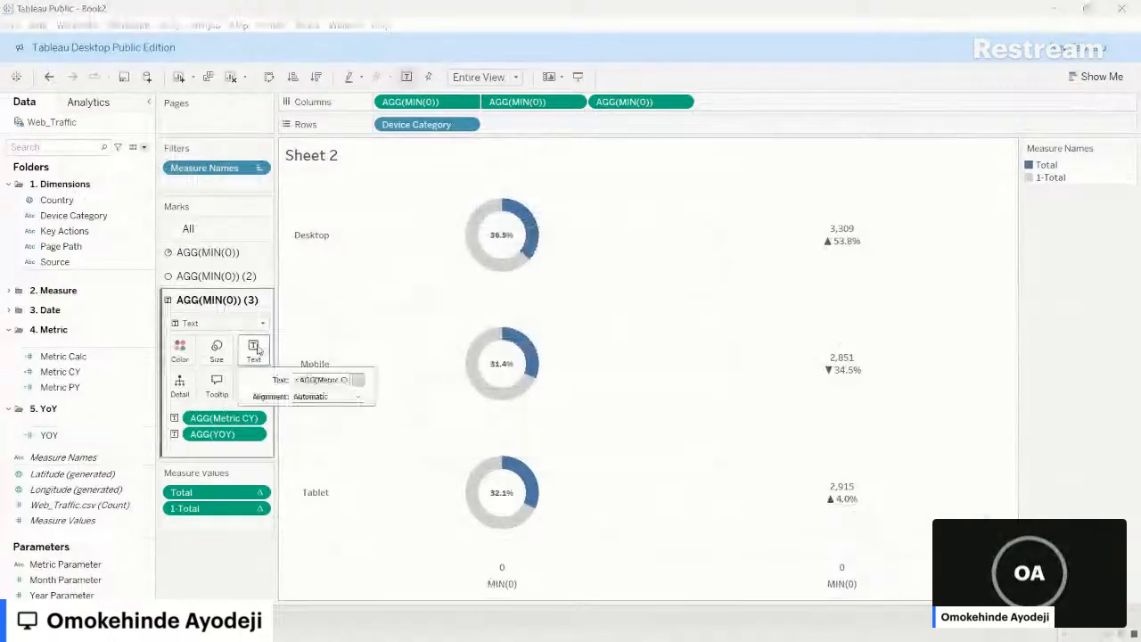
{"action": "left_click", "coordinate": [355, 381]}
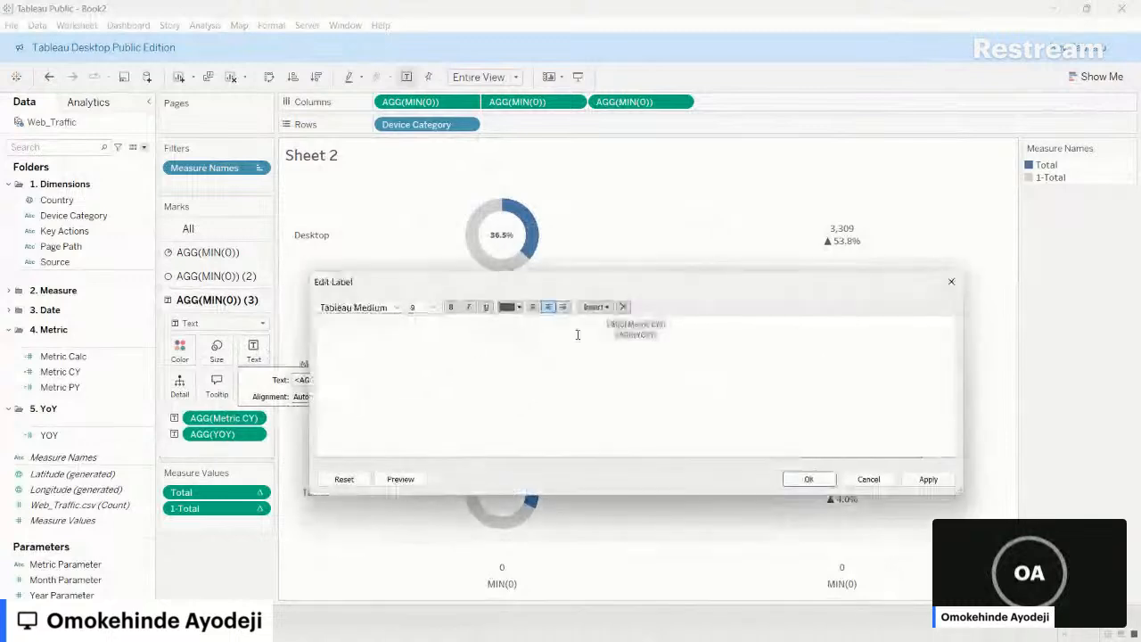
{"action": "left_click_drag", "start_coordinate": [607, 322], "coordinate": [665, 335]}
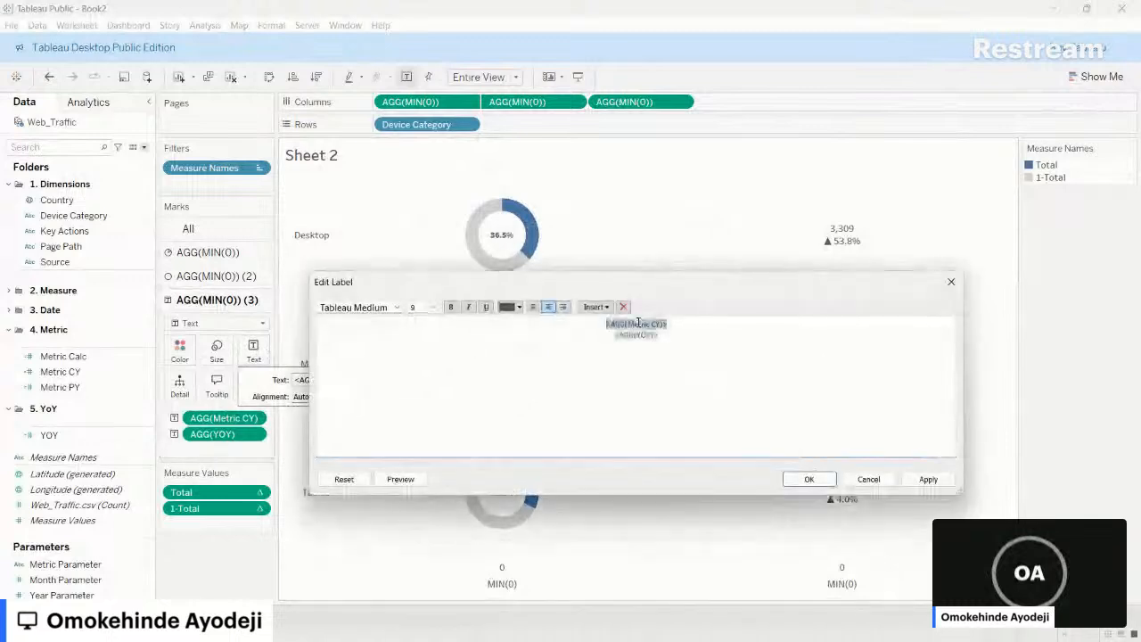
{"action": "left_click", "coordinate": [452, 306]}
{"action": "left_click", "coordinate": [431, 307]}
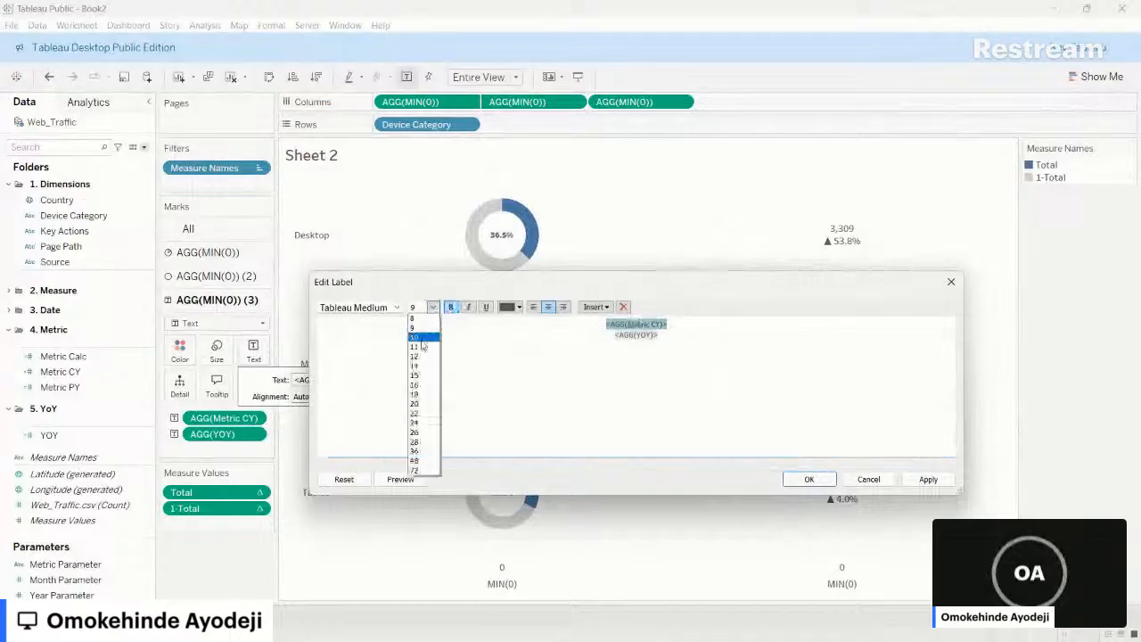
{"action": "left_click", "coordinate": [421, 338]}
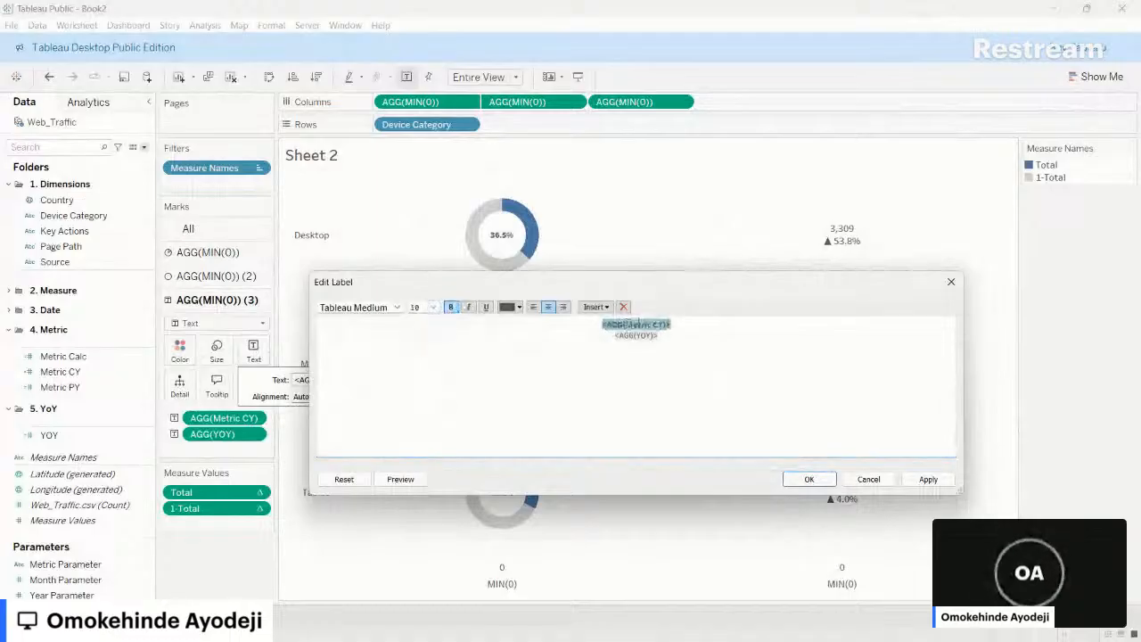
{"action": "left_click", "coordinate": [518, 307]}
{"action": "left_click", "coordinate": [449, 374]}
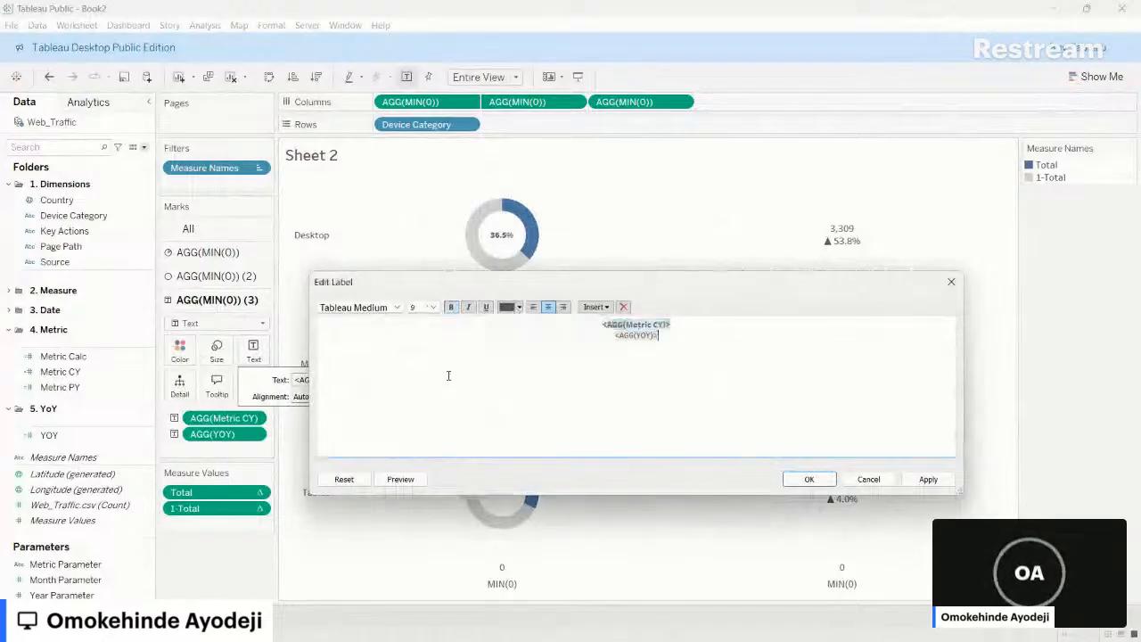
- Check the case study dashboard for reference, then set the label's YOY line to font size 8 and apply the label
{"action": "double_click", "coordinate": [649, 337]}
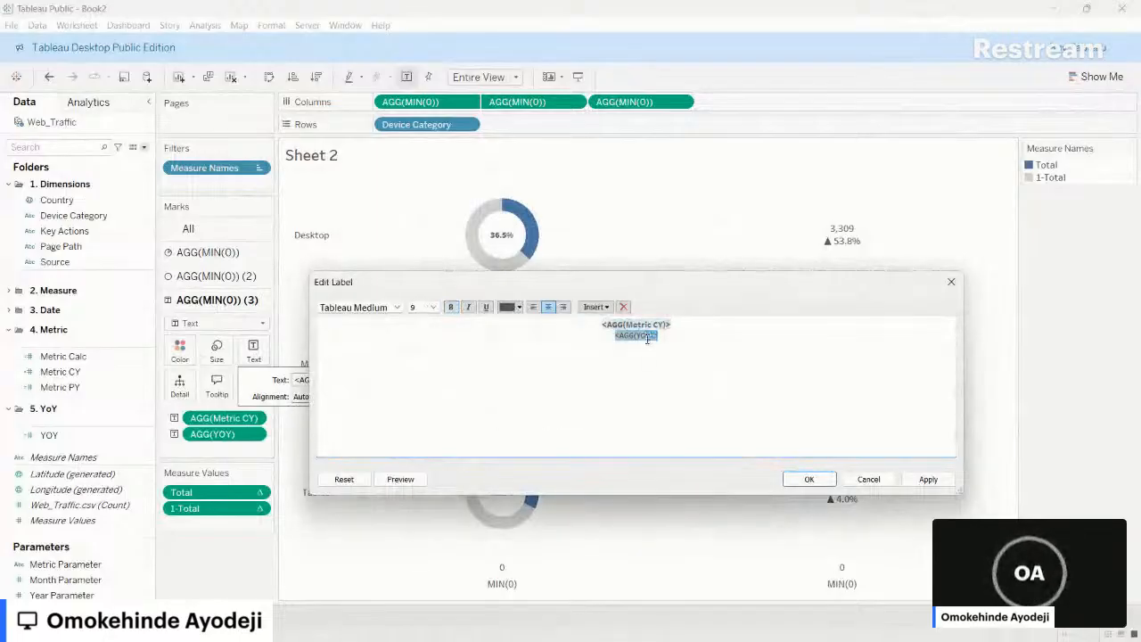
{"action": "key", "text": "alt+Tab"}
{"action": "key", "text": "alt+Tab"}
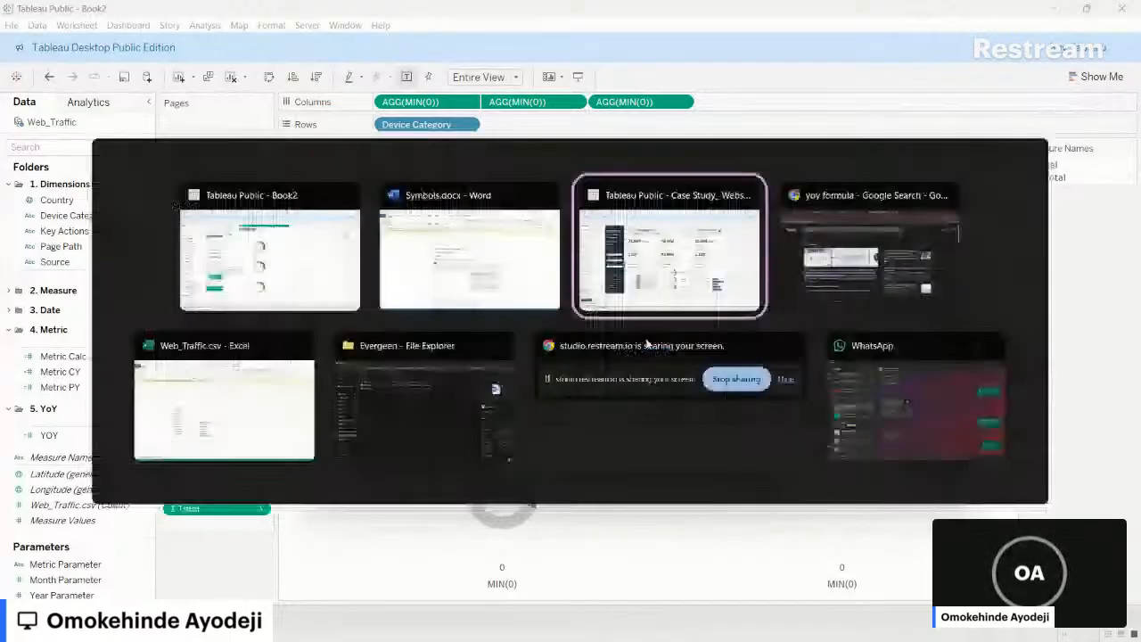
{"action": "key", "text": "alt+Tab"}
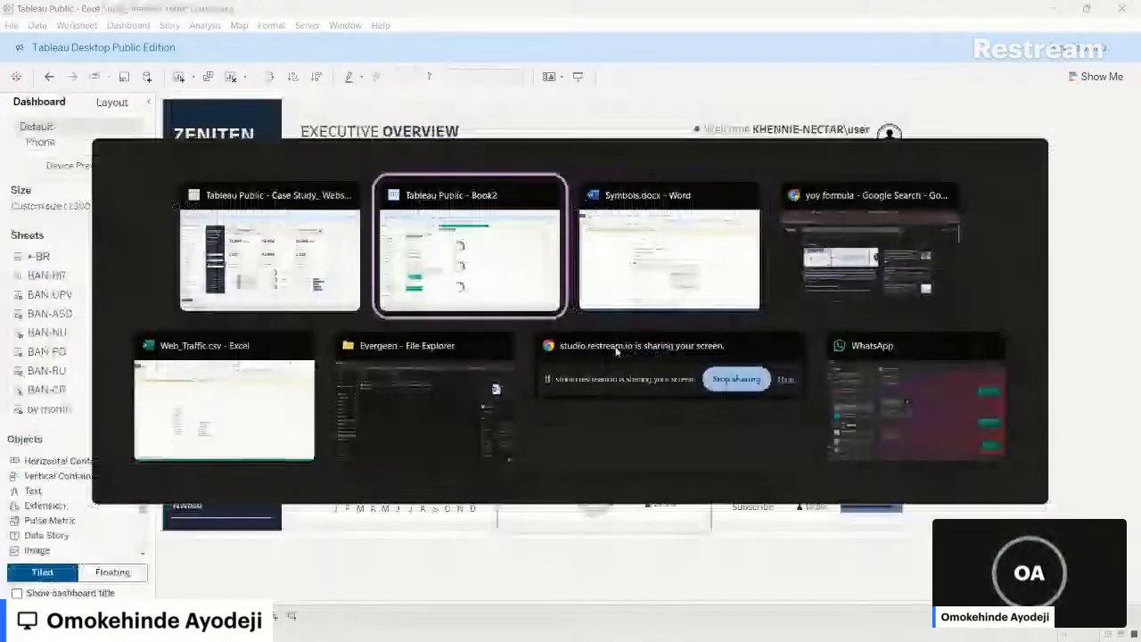
{"action": "left_click", "coordinate": [434, 311]}
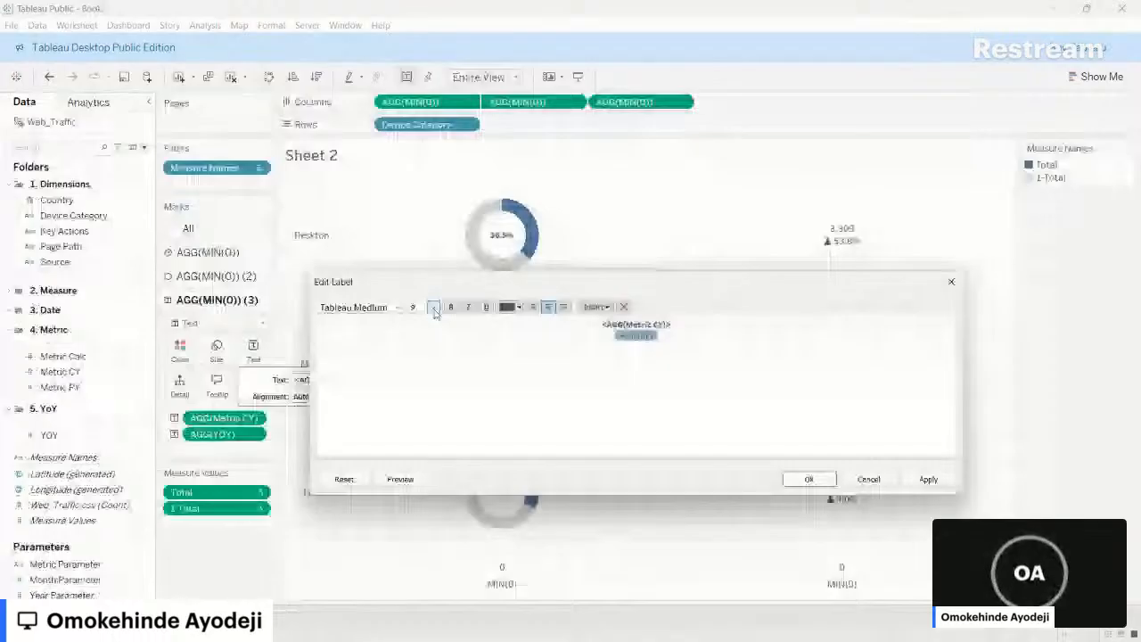
{"action": "left_click", "coordinate": [434, 311]}
{"action": "left_click", "coordinate": [425, 323]}
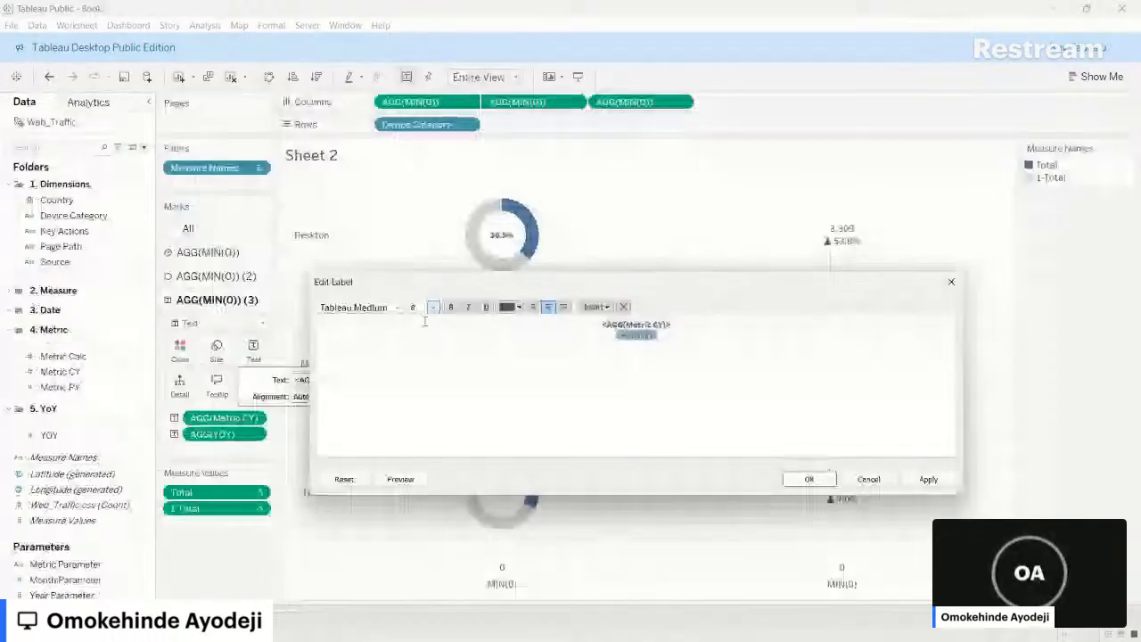
{"action": "key", "text": "ctrl+a"}
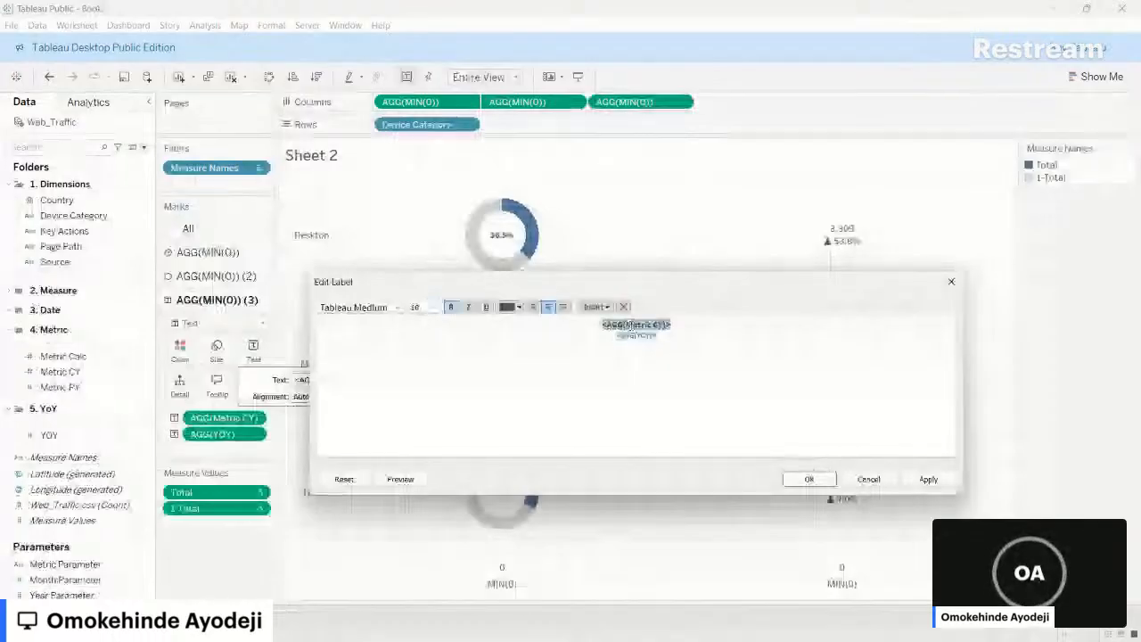
{"action": "left_click", "coordinate": [812, 486]}
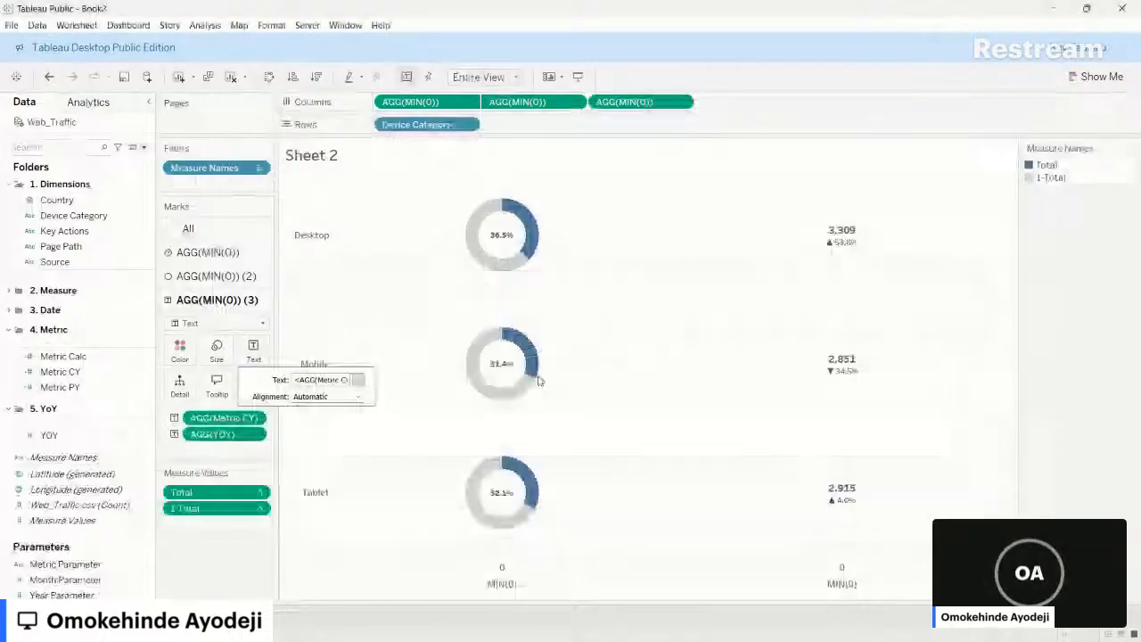
- Switch to the case study dashboard, examine the text and formatting of its device category chart title, and return to Book2
{"action": "key", "text": "alt+Tab"}
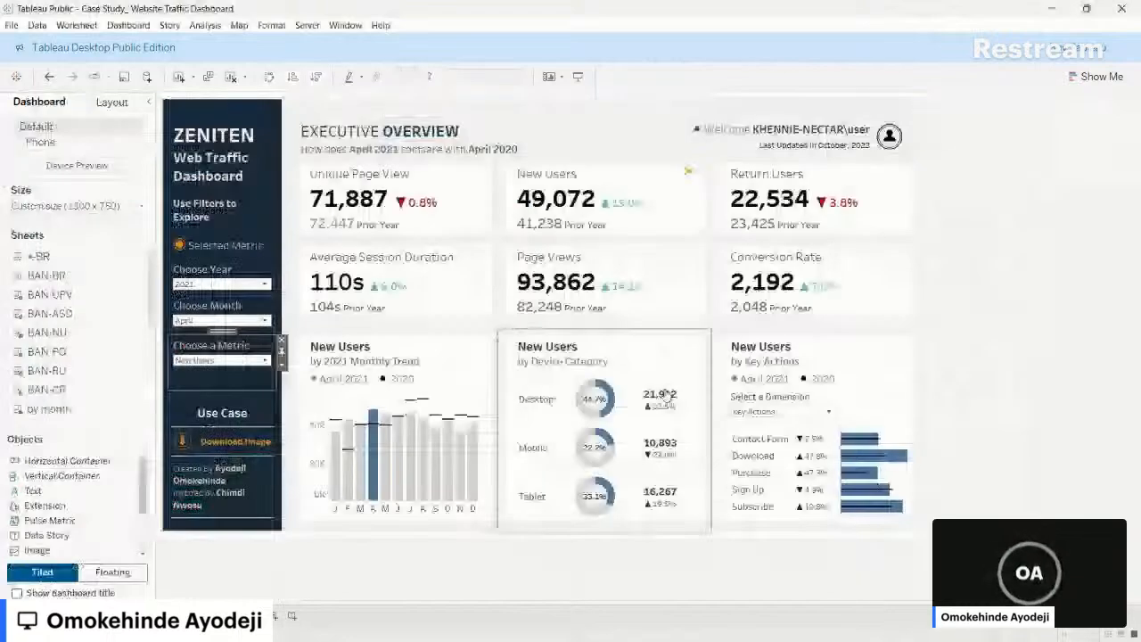
{"action": "double_click", "coordinate": [617, 348]}
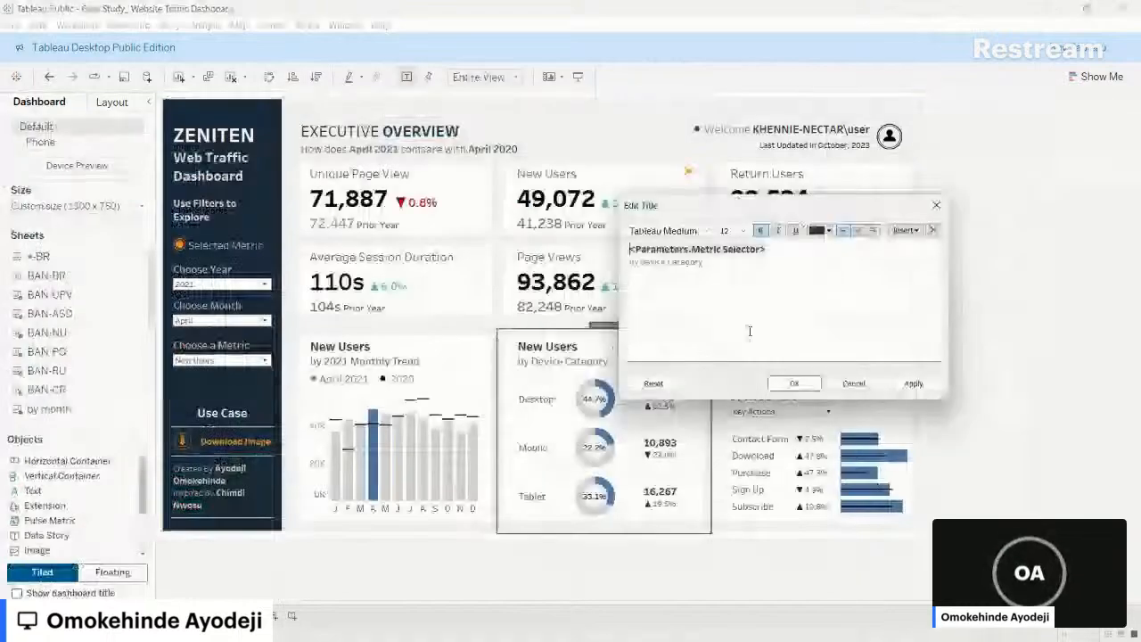
{"action": "left_click_drag", "start_coordinate": [749, 332], "coordinate": [686, 261]}
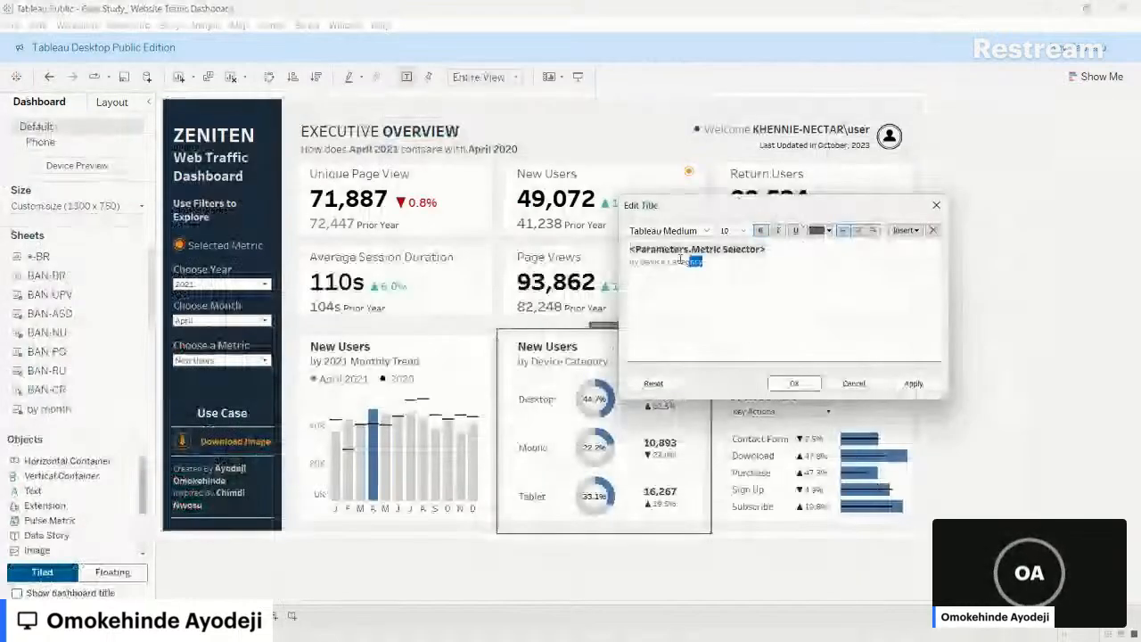
{"action": "triple_click", "coordinate": [687, 260]}
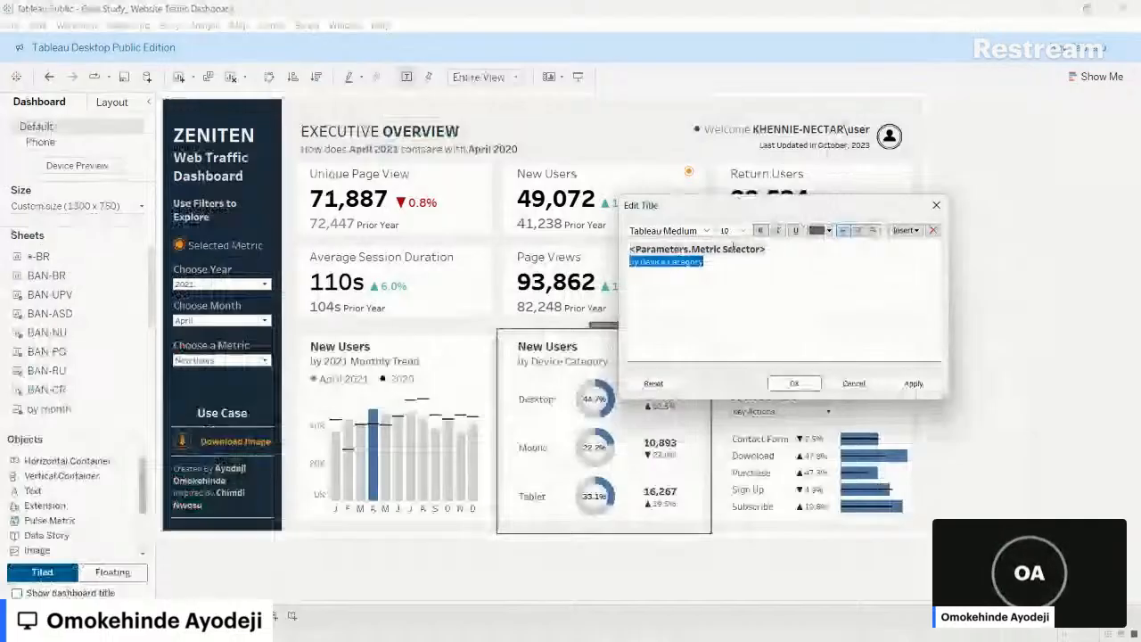
{"action": "triple_click", "coordinate": [732, 248]}
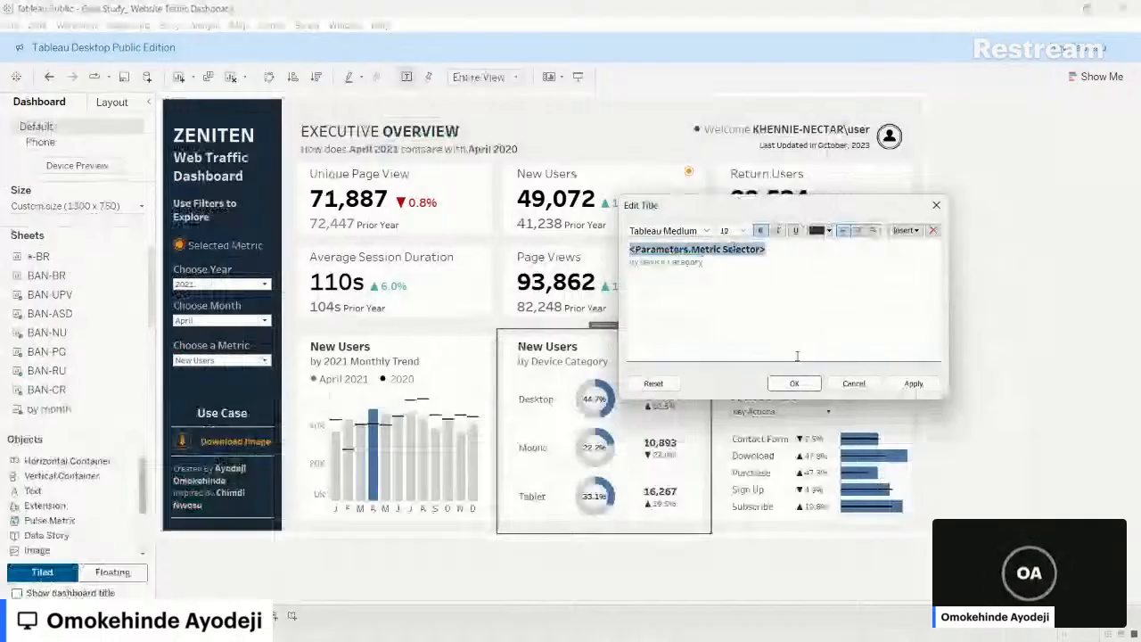
{"action": "key", "text": "alt+Tab"}
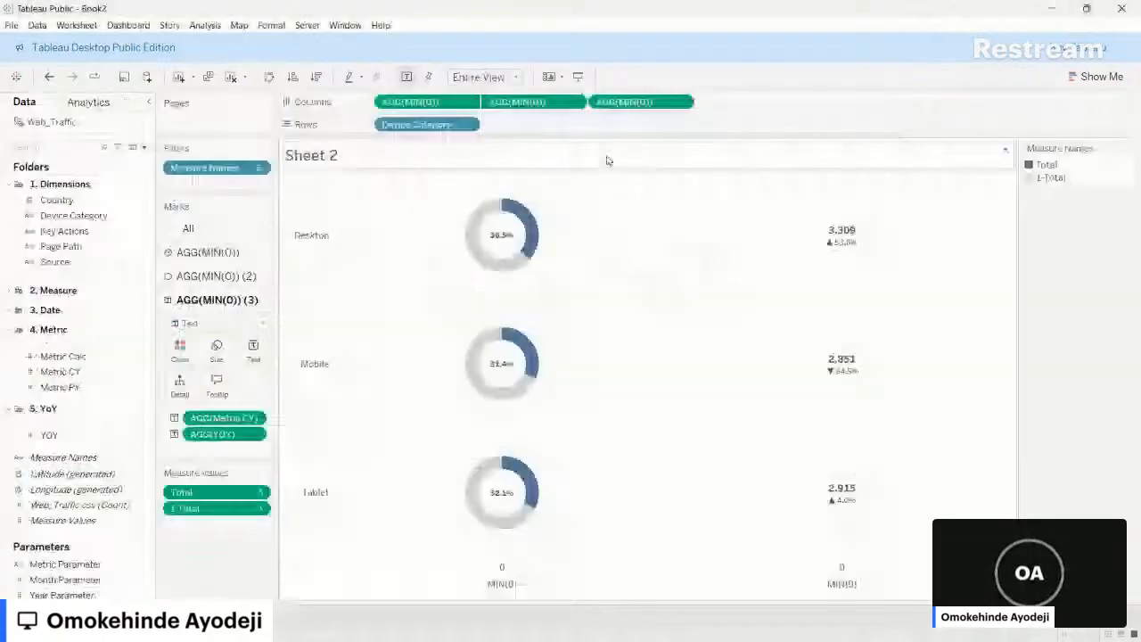
- Show the Metric Parameter control on Sheet 2 and set it to Conversions
{"action": "double_click", "coordinate": [606, 161]}
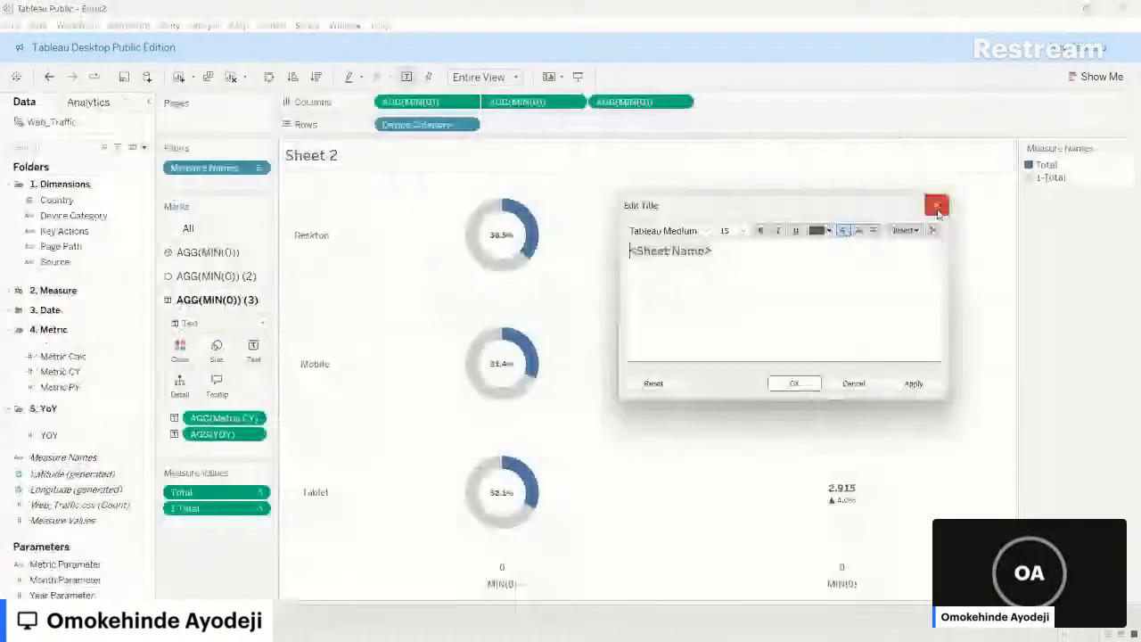
{"action": "left_click", "coordinate": [936, 206]}
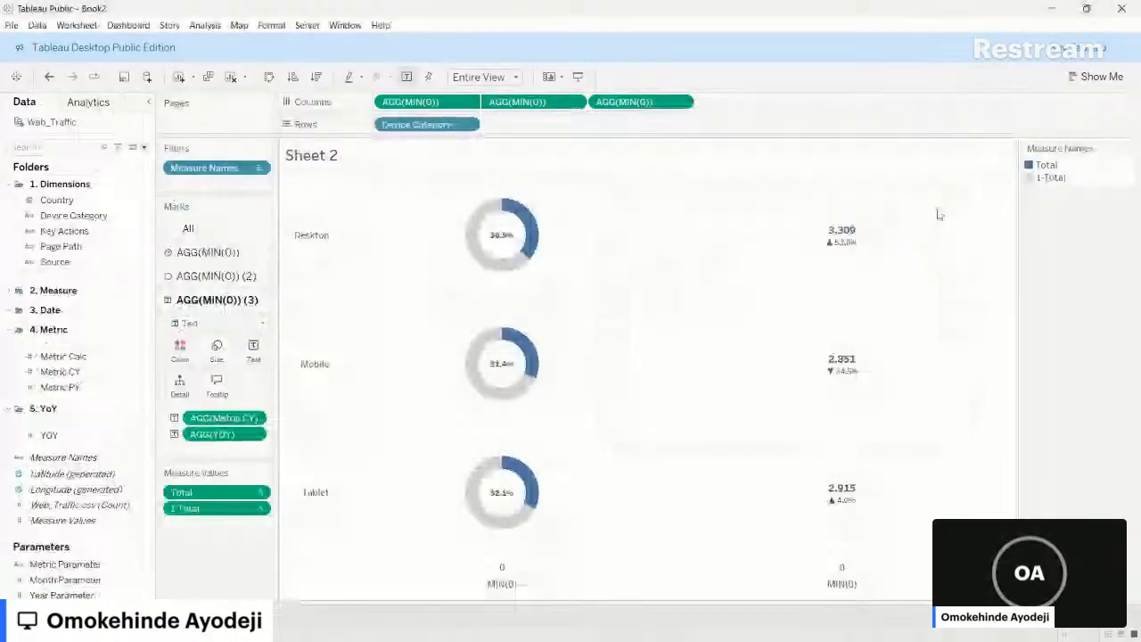
{"action": "left_click", "coordinate": [147, 565]}
{"action": "right_click", "coordinate": [147, 567]}
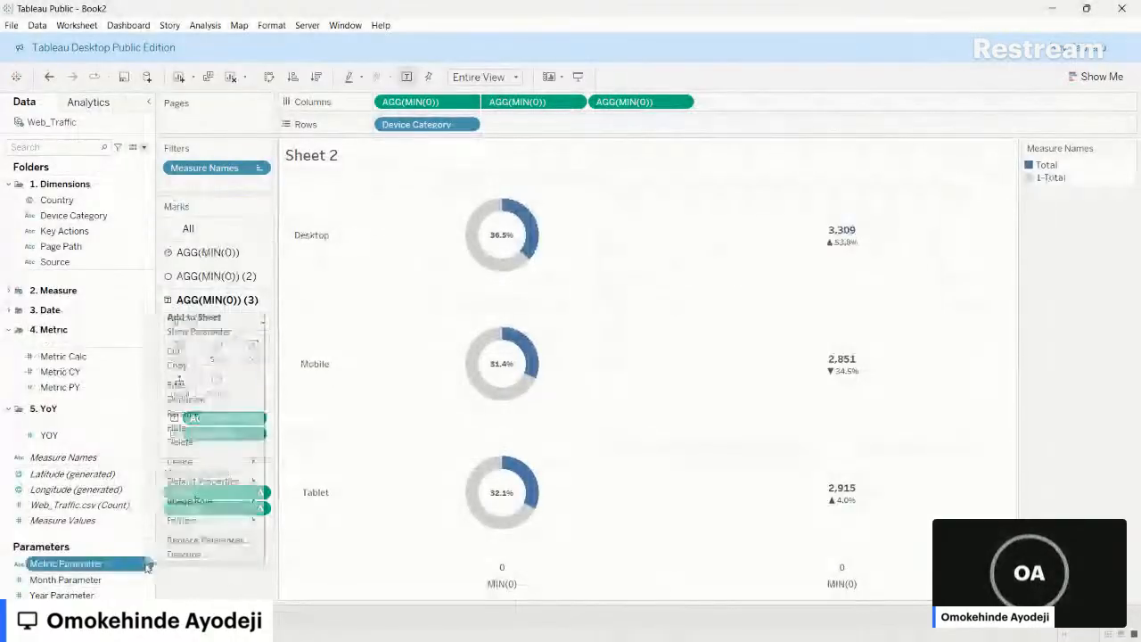
{"action": "left_click", "coordinate": [186, 332]}
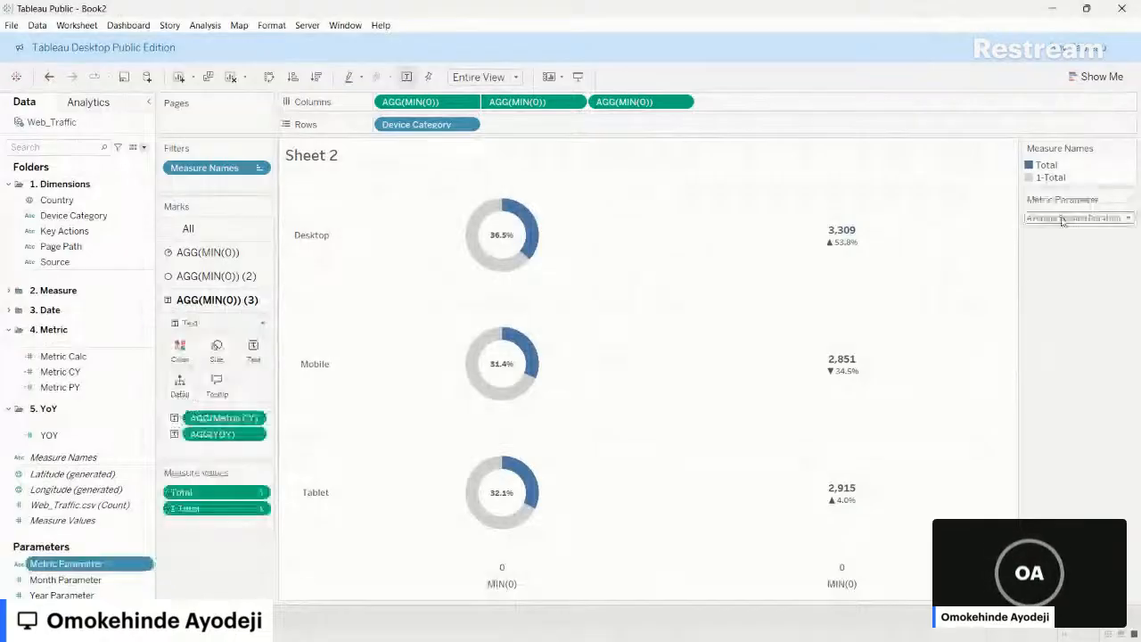
{"action": "left_click", "coordinate": [1062, 219]}
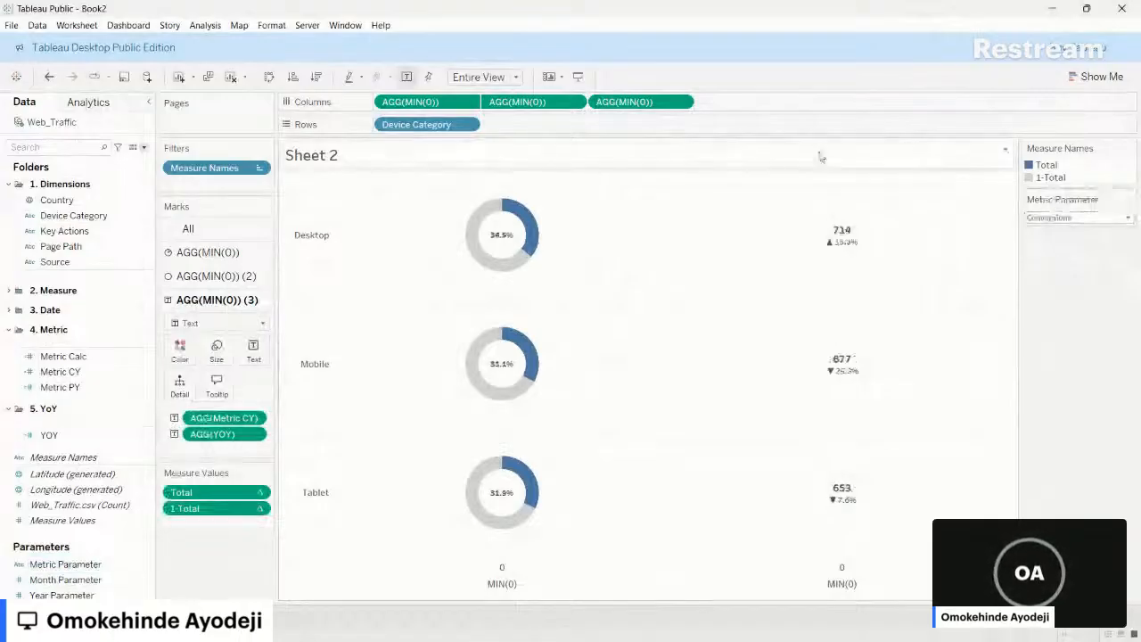
- Replace the sheet title with the bold size 12 Metric Parameter above a size 10 "by Device Category" line, and switch the parameter to Returning Users
{"action": "double_click", "coordinate": [695, 167]}
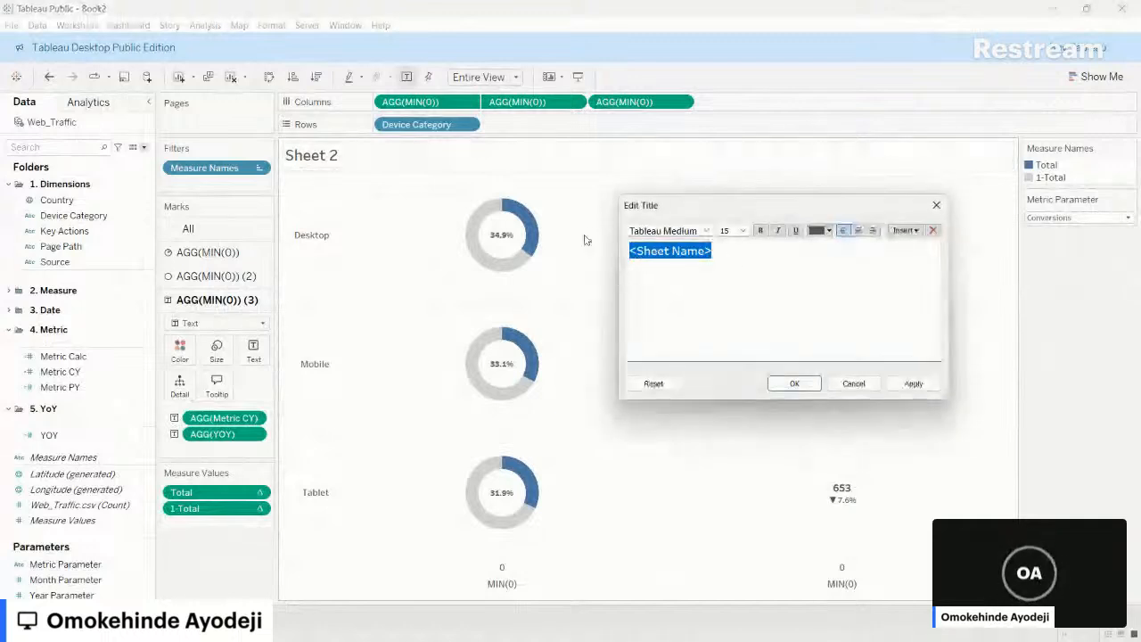
{"action": "key", "text": "BackSpace"}
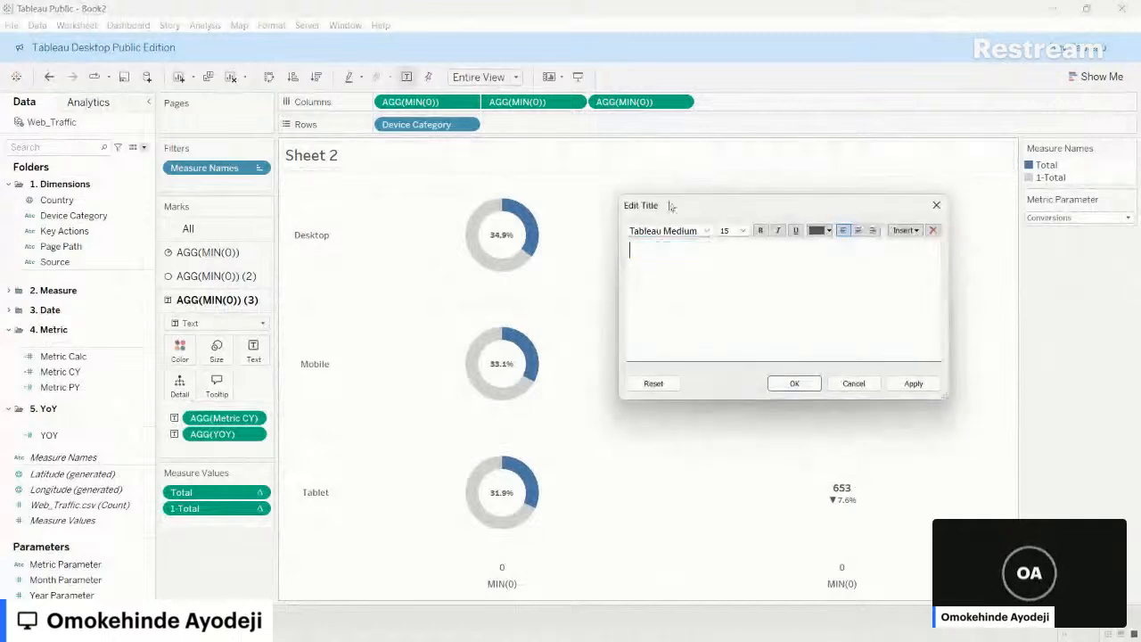
{"action": "left_click", "coordinate": [904, 230]}
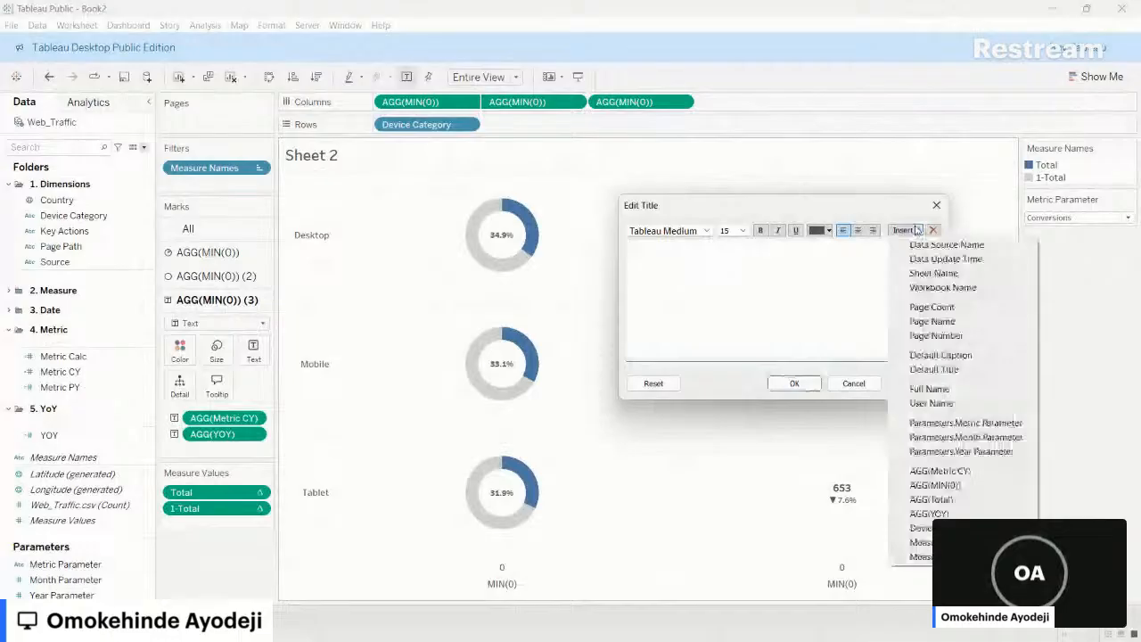
{"action": "left_click", "coordinate": [989, 424]}
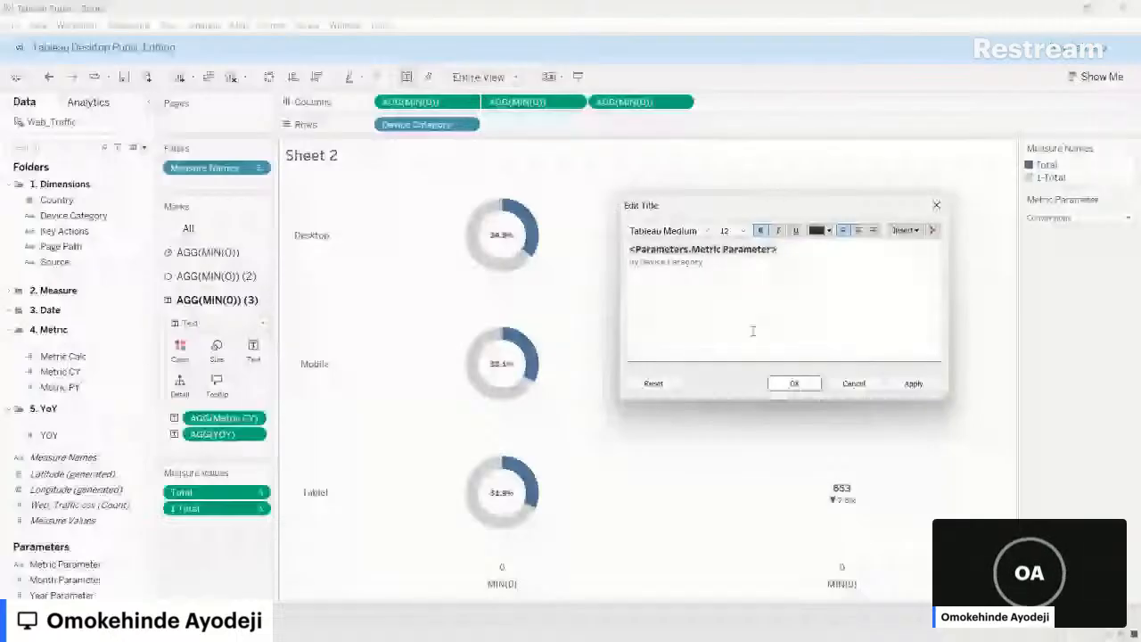
{"action": "left_click", "coordinate": [671, 261]}
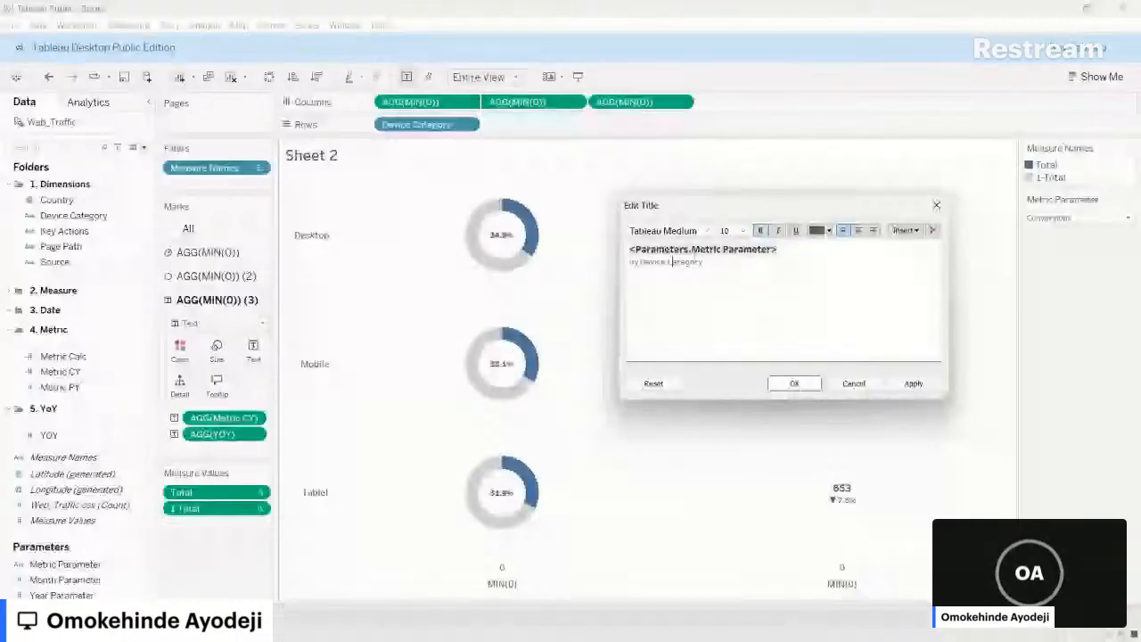
{"action": "left_click", "coordinate": [821, 230]}
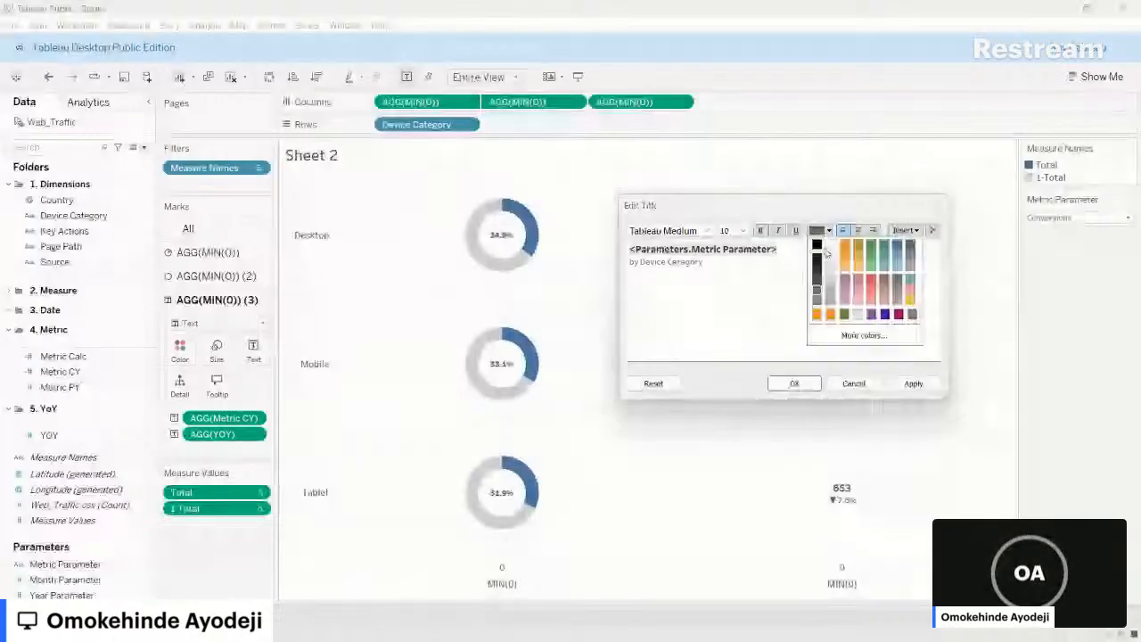
{"action": "left_click", "coordinate": [793, 381]}
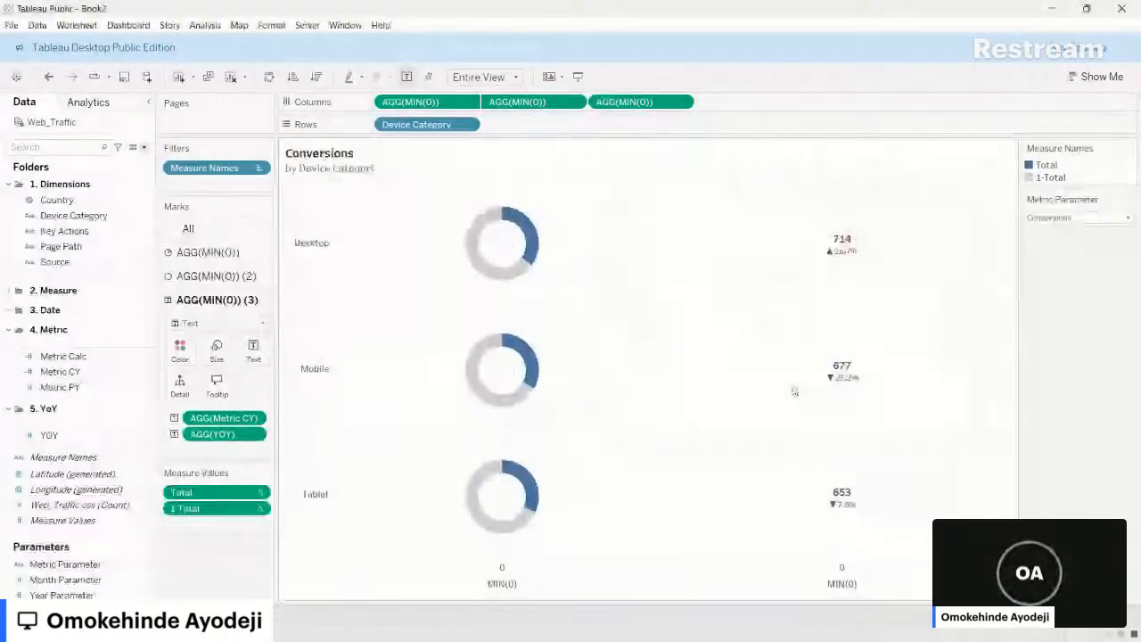
{"action": "left_click", "coordinate": [1083, 217]}
{"action": "left_click", "coordinate": [1065, 292]}
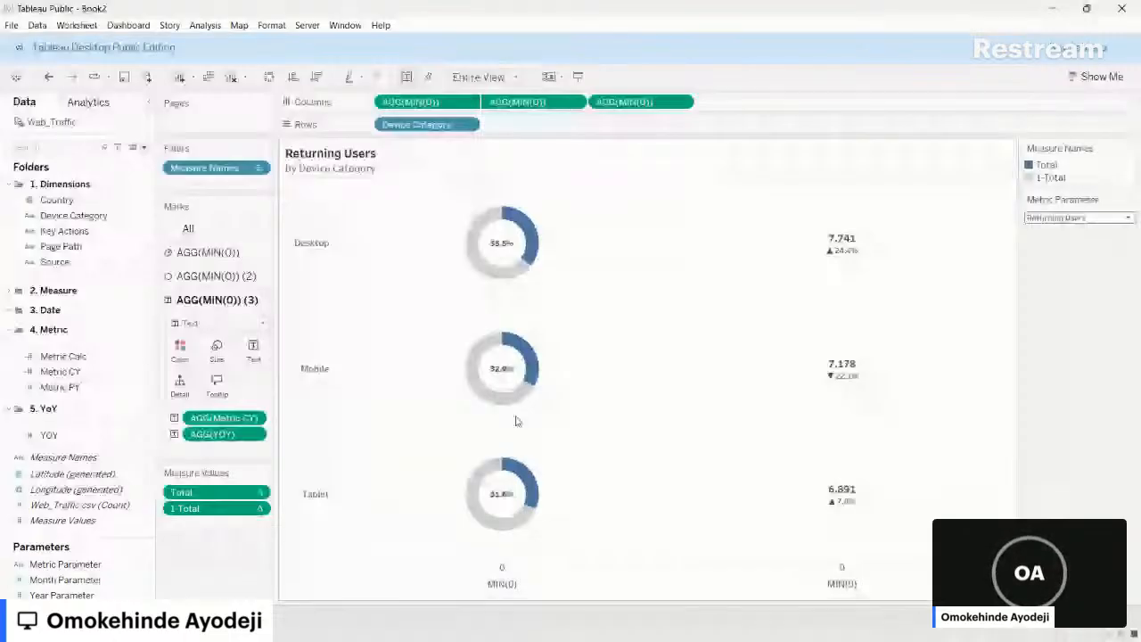
- Hide the headers of both MIN(0) axes beneath the donut charts and the metric labels
{"action": "right_click", "coordinate": [524, 576]}
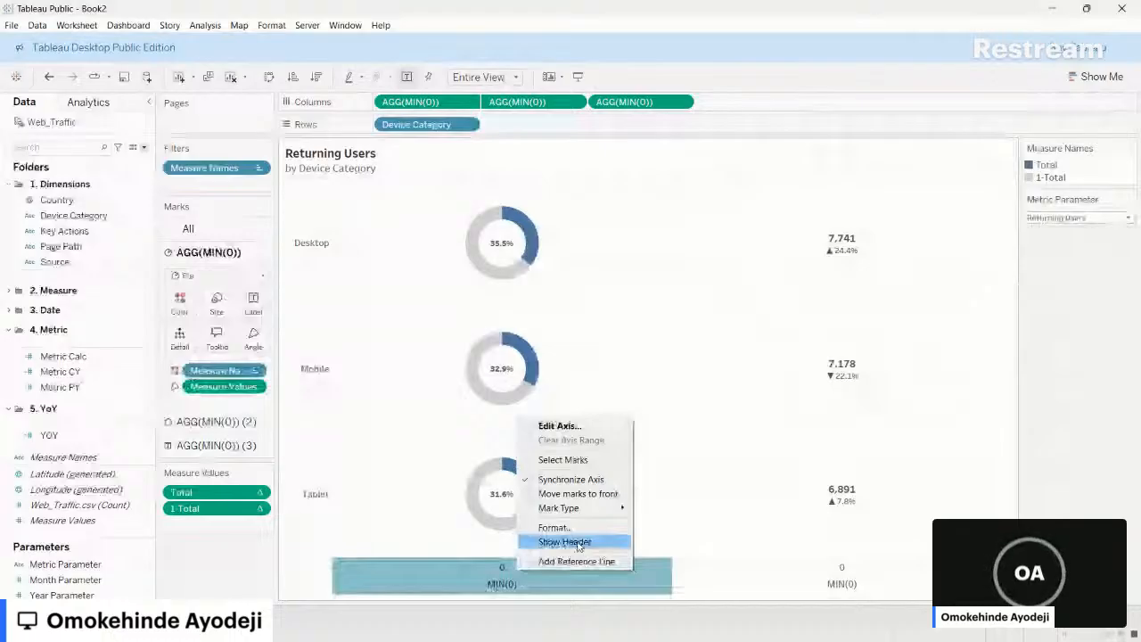
{"action": "double_click", "coordinate": [822, 582]}
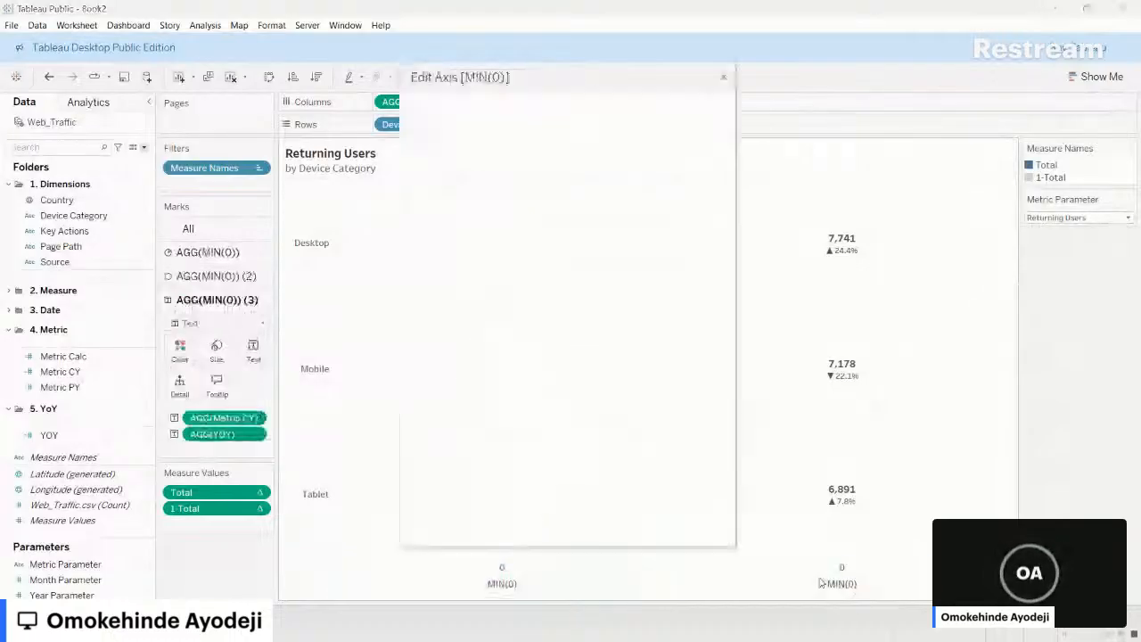
{"action": "left_click", "coordinate": [723, 79]}
{"action": "right_click", "coordinate": [841, 583]}
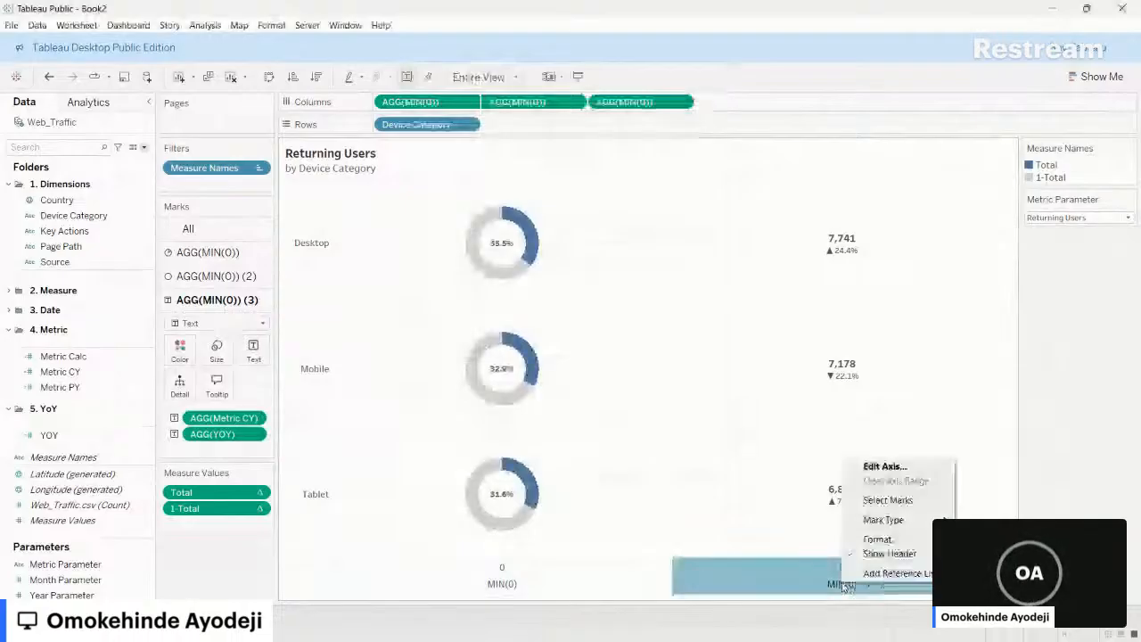
{"action": "left_click", "coordinate": [887, 554]}
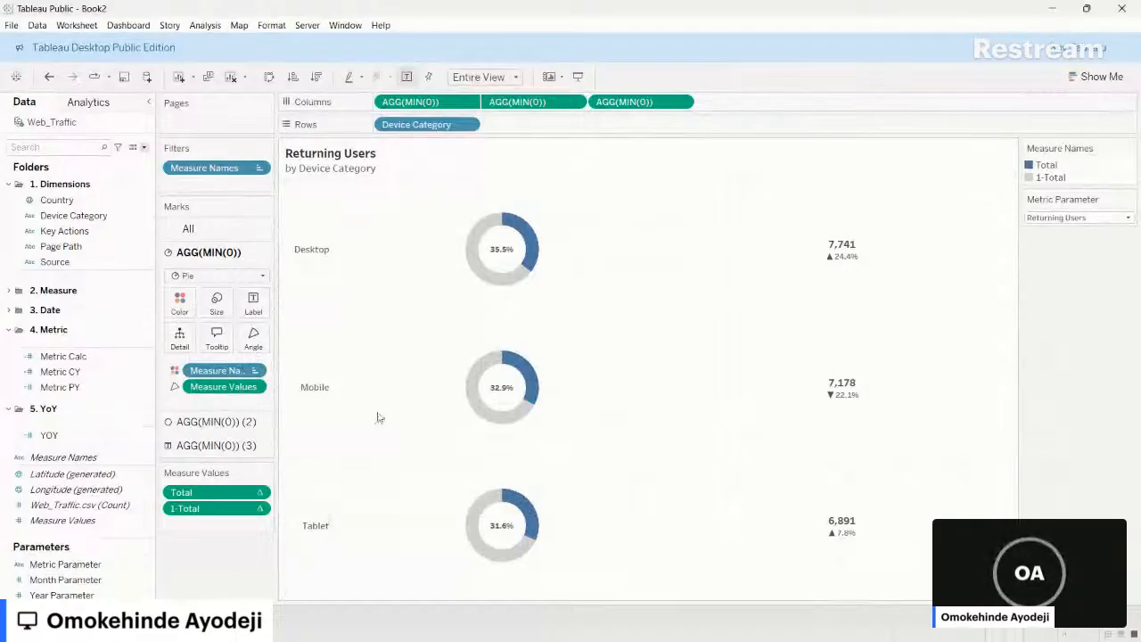
- Check the case study dashboard for the next chart, then add a new blank worksheet to Book2
{"action": "key", "text": "alt+Tab"}
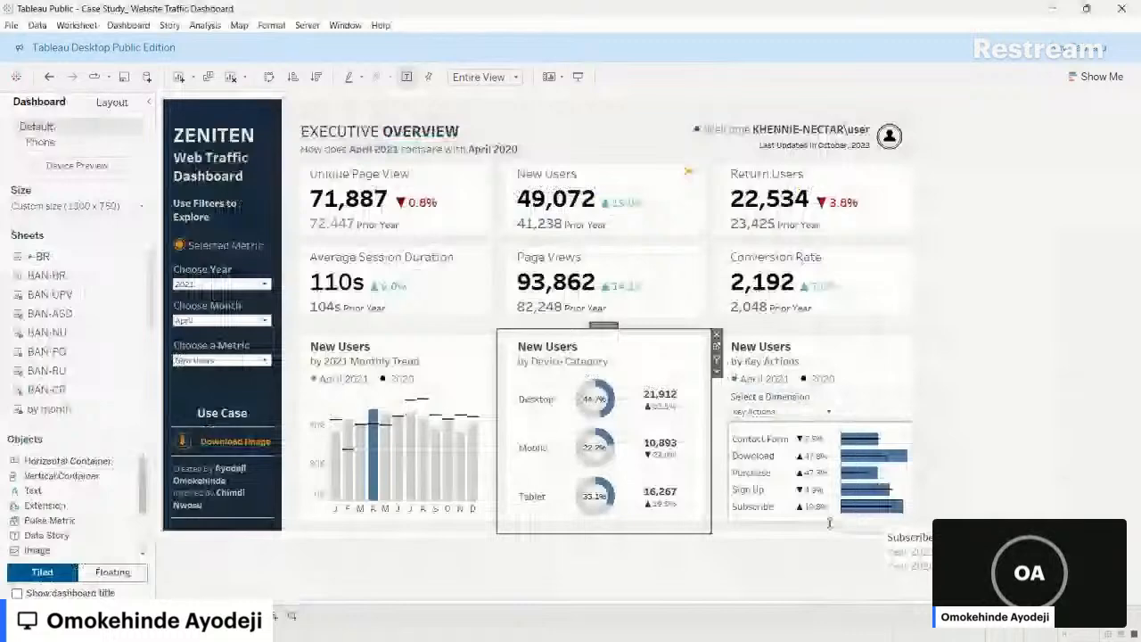
{"action": "key", "text": "alt+Tab"}
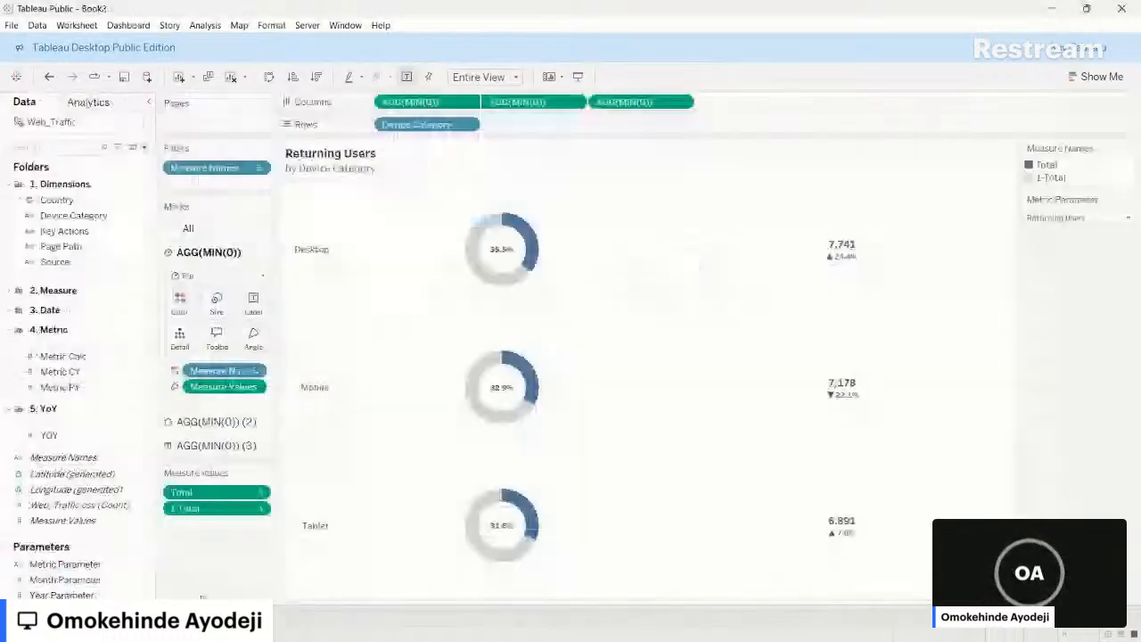
{"action": "right_click", "coordinate": [174, 595]}
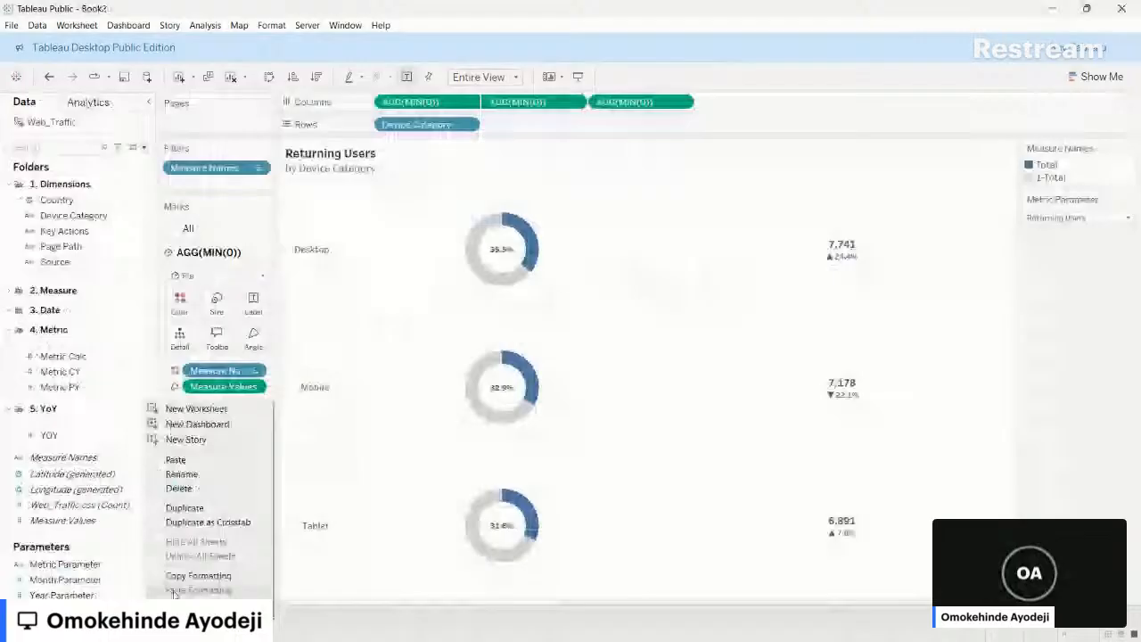
{"action": "left_click", "coordinate": [364, 635]}
{"action": "left_click", "coordinate": [181, 79]}
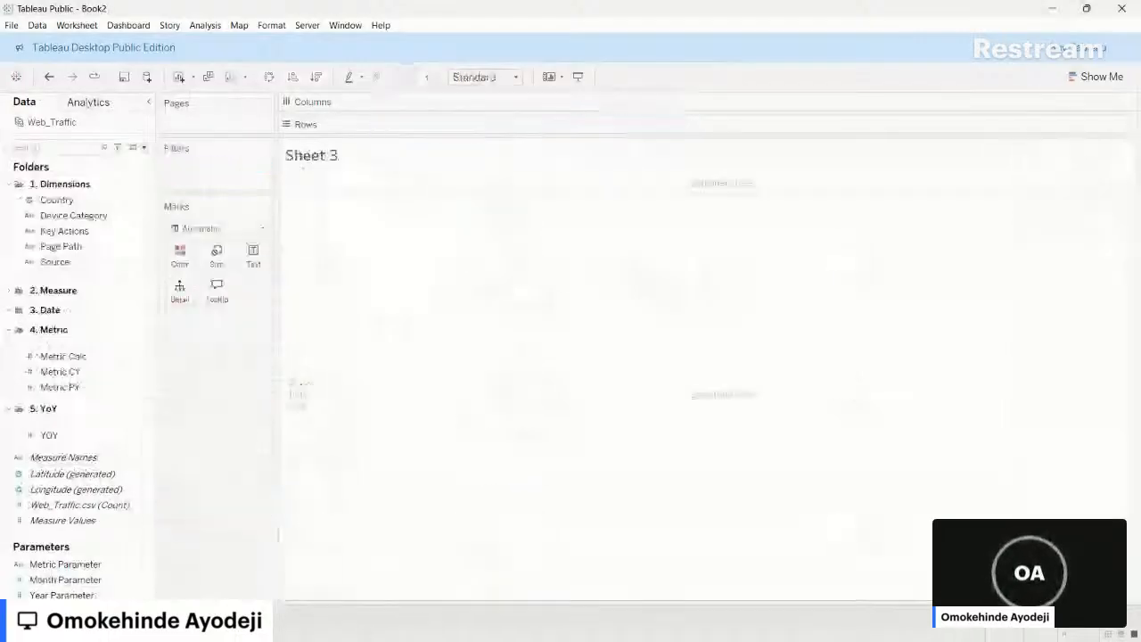
- Review the Key Actions, Device Category and Page Path dimensions and the case study's Select a Dimension control, then return to Book2
{"action": "left_click", "coordinate": [76, 233]}
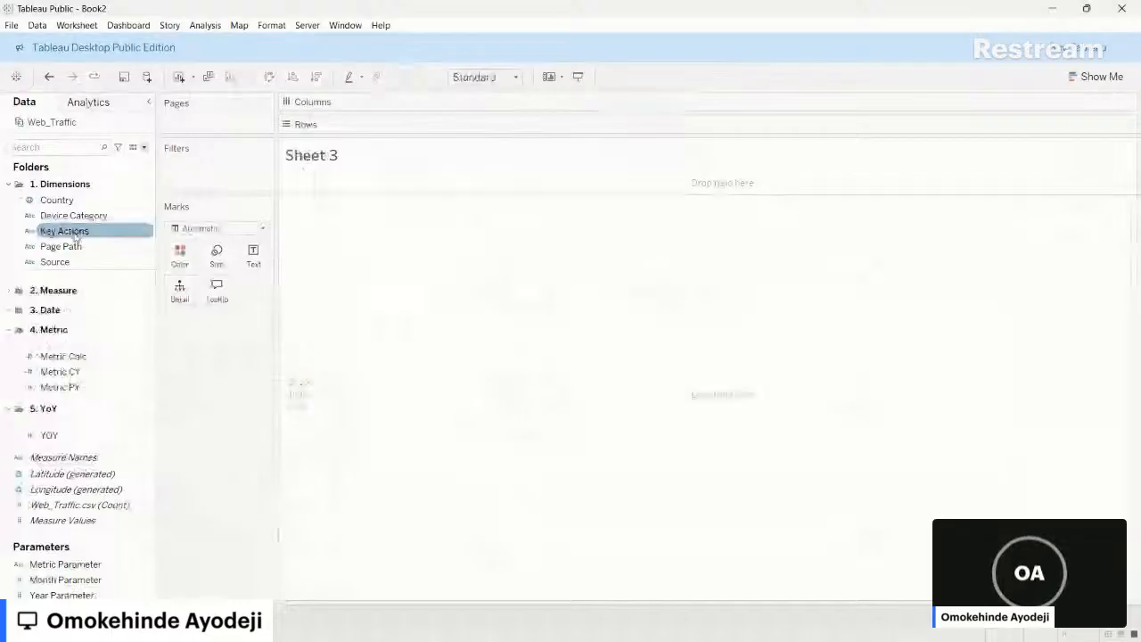
{"action": "left_click", "coordinate": [73, 217]}
{"action": "left_click", "coordinate": [64, 247]}
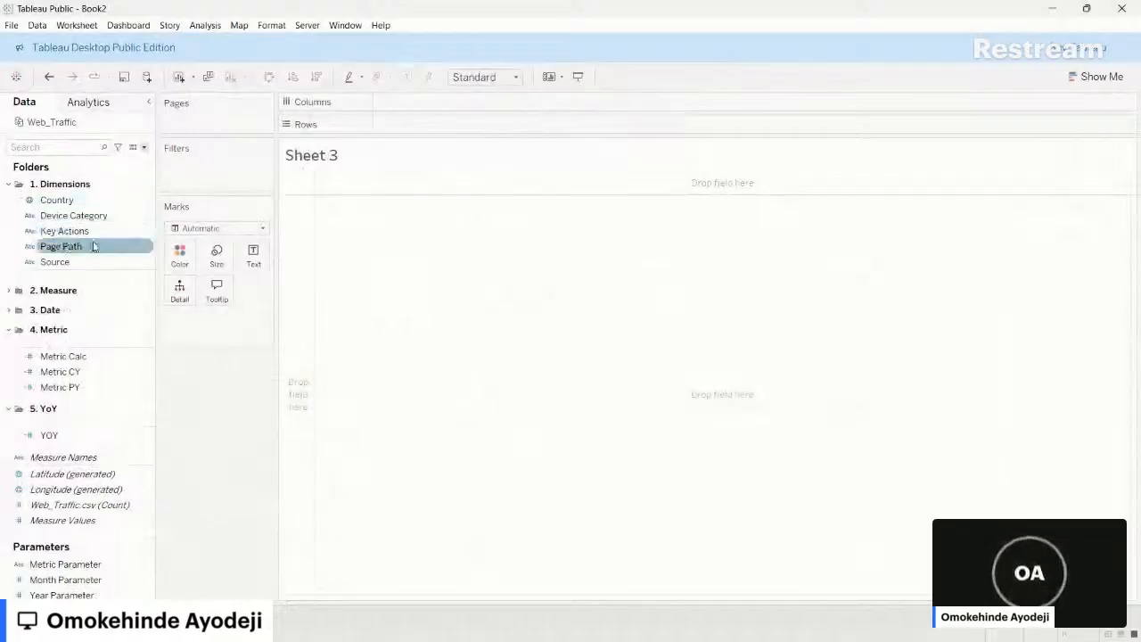
{"action": "key", "text": "alt+Tab"}
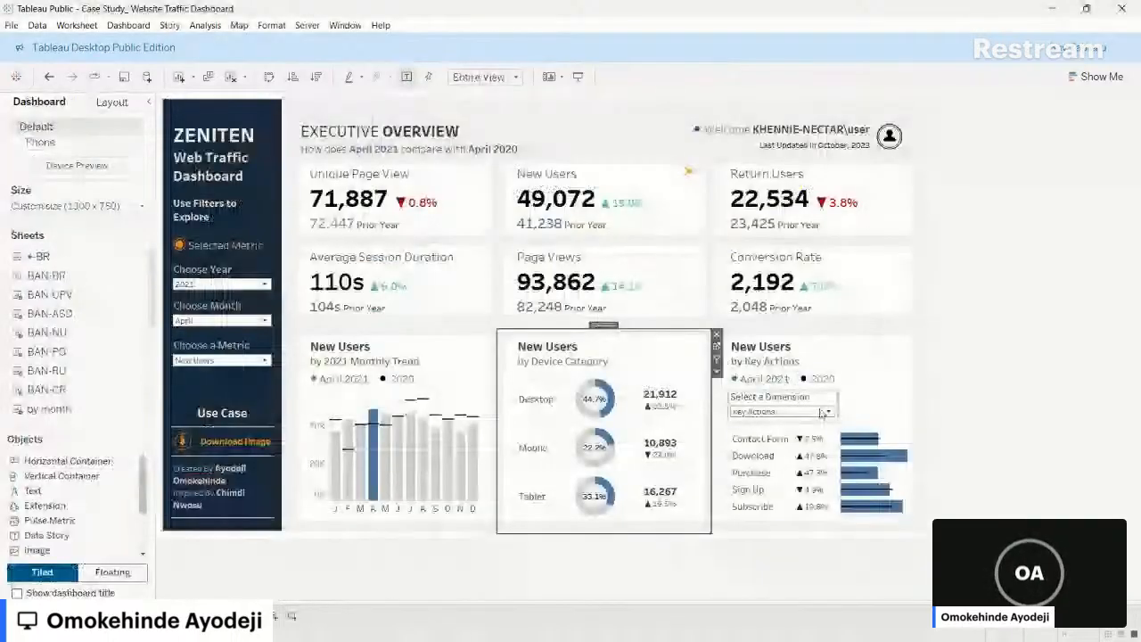
{"action": "left_click", "coordinate": [822, 412]}
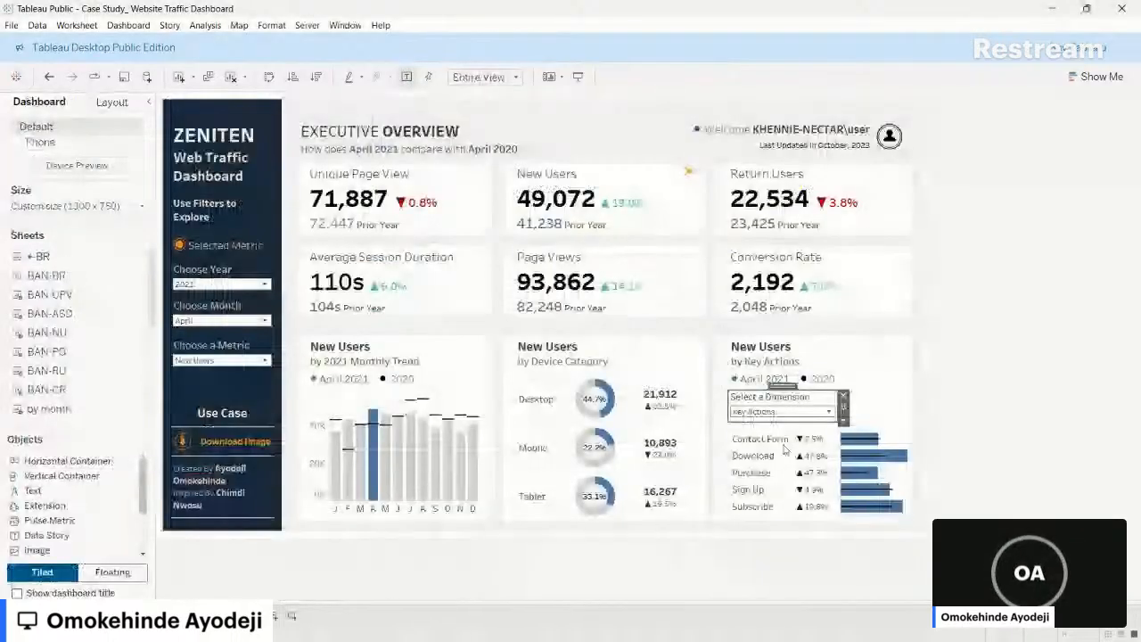
{"action": "key", "text": "alt+Tab"}
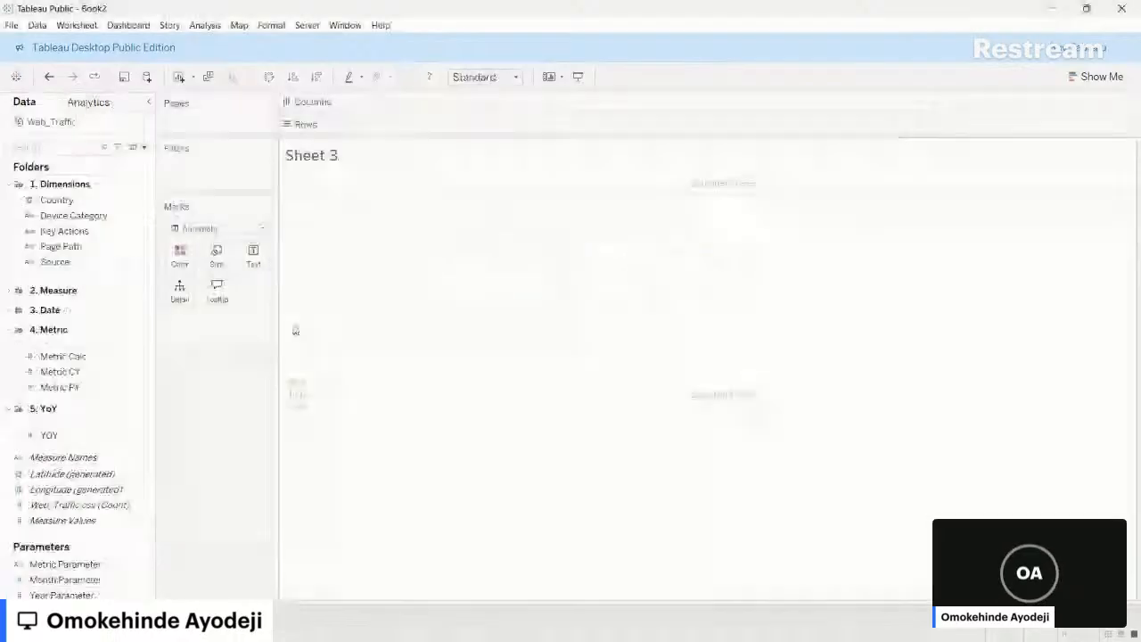
- Start a new parameter named Dim Parameter with the String data type and a list of allowable values
{"action": "left_click", "coordinate": [144, 147]}
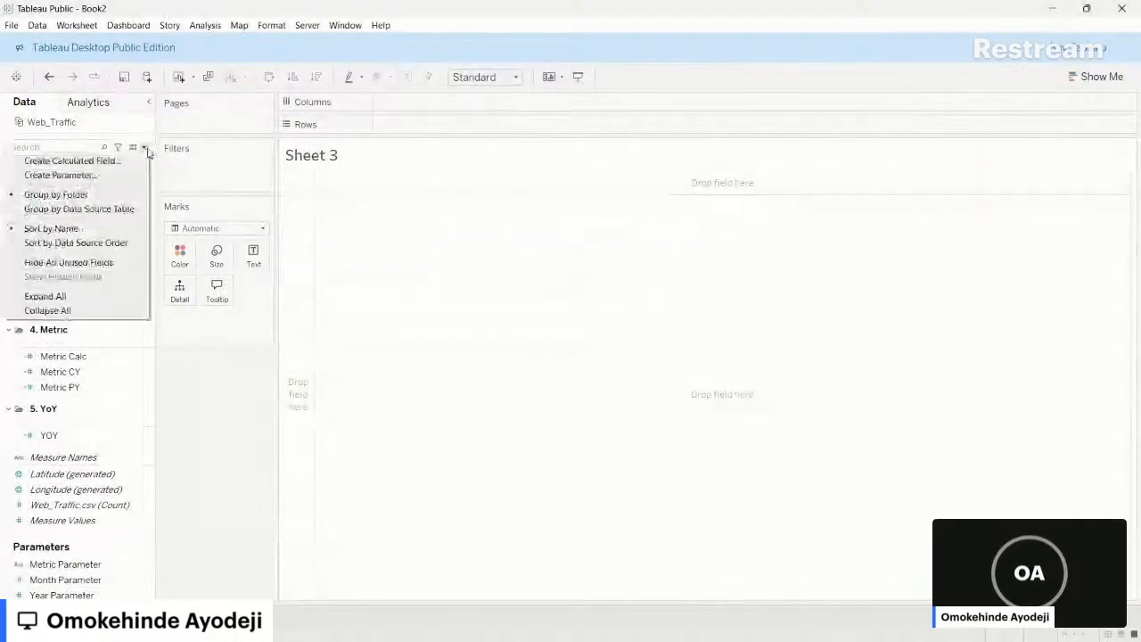
{"action": "left_click", "coordinate": [89, 175]}
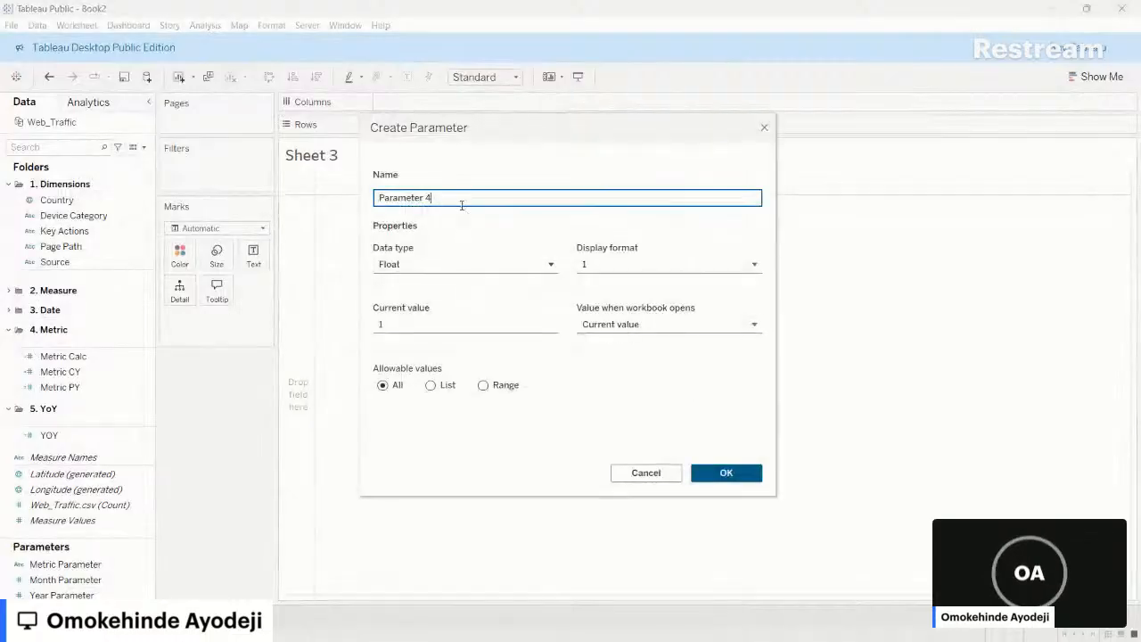
{"action": "key", "text": "BackSpace"}
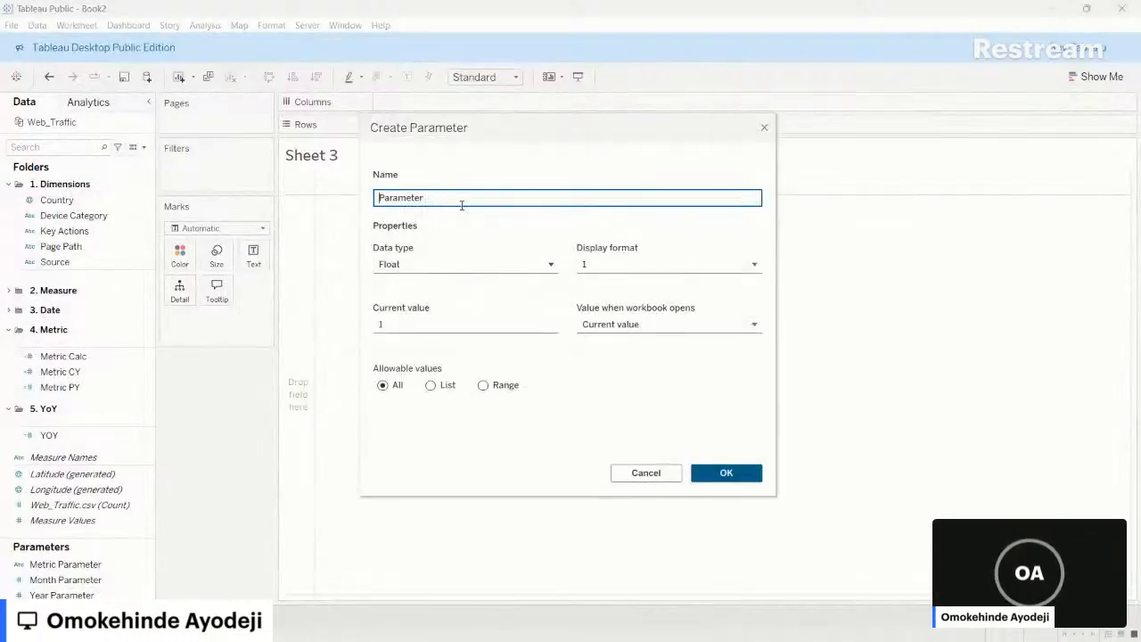
{"action": "type", "text": "Dim"}
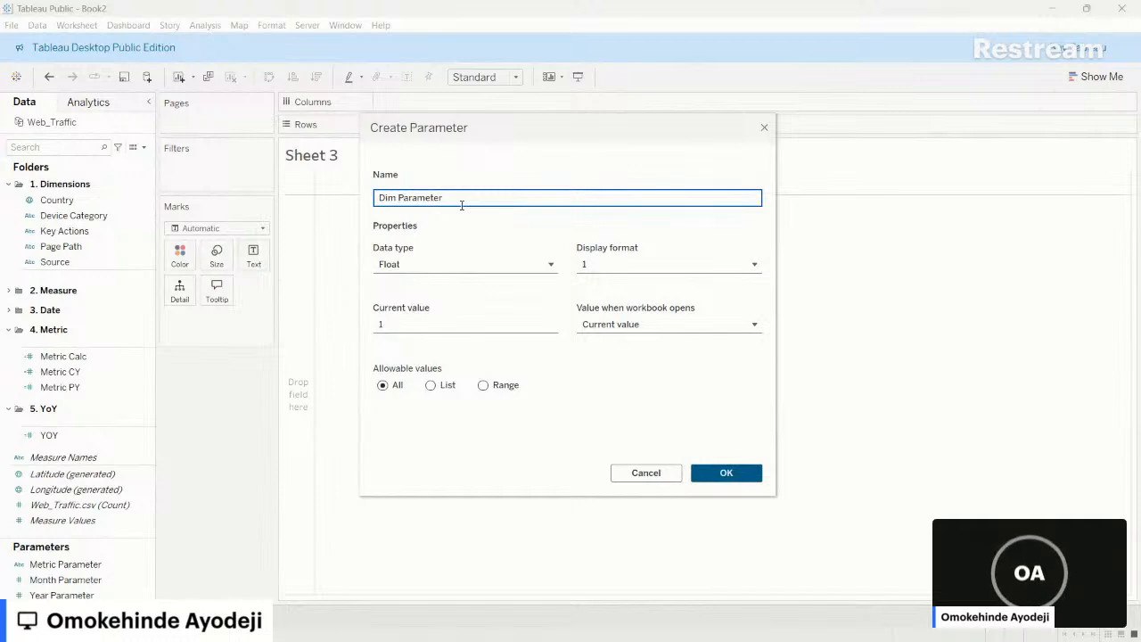
{"action": "left_click", "coordinate": [465, 262]}
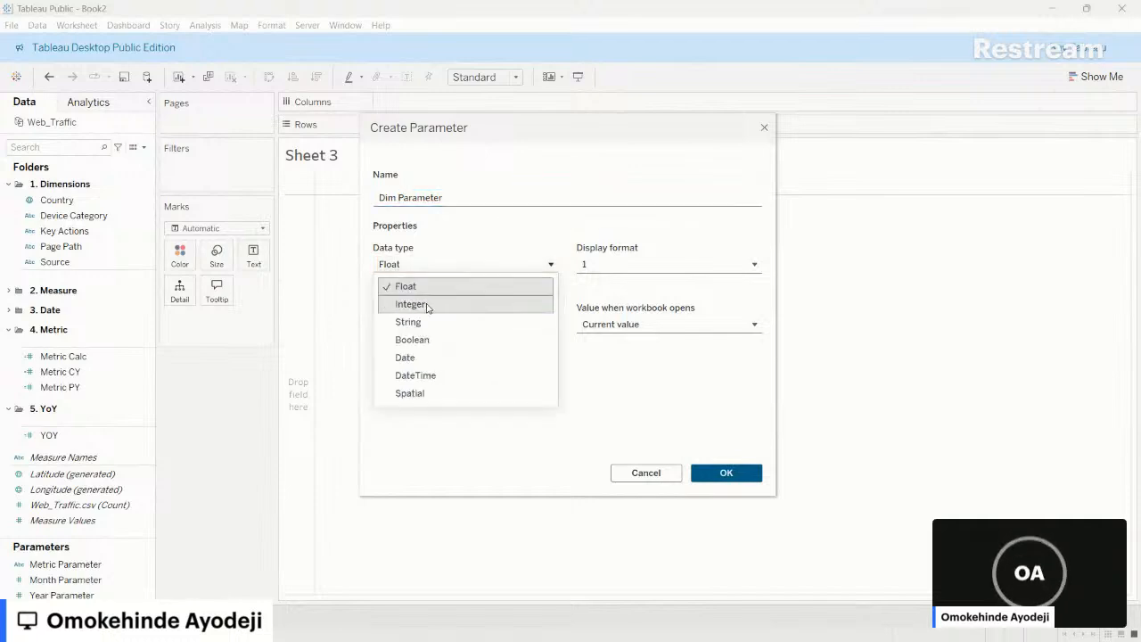
{"action": "left_click", "coordinate": [426, 321]}
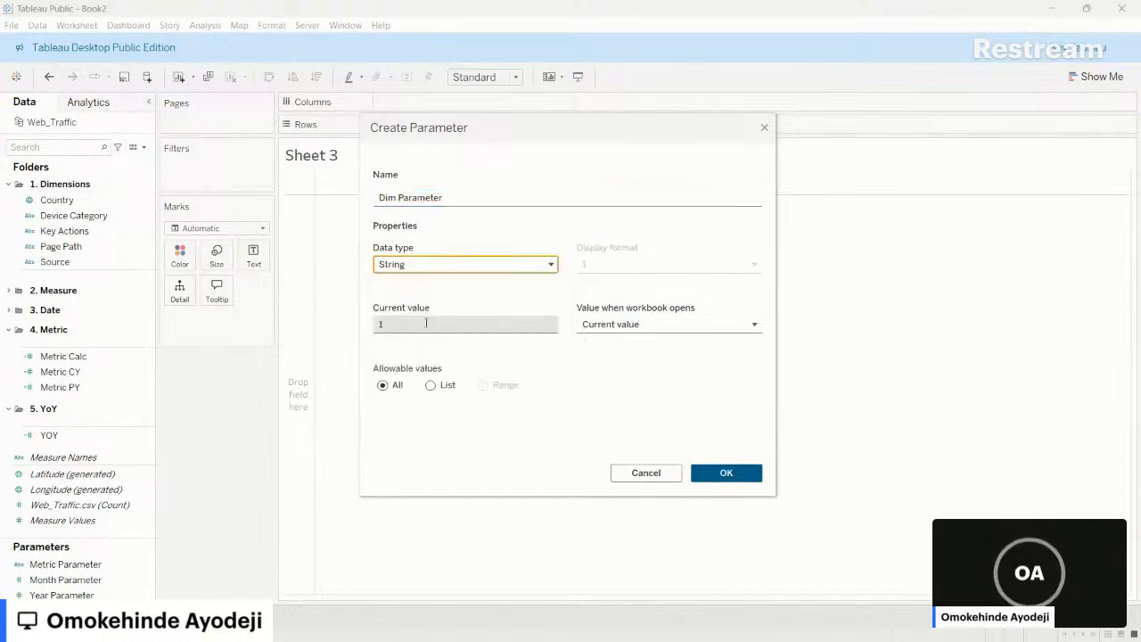
{"action": "left_click", "coordinate": [431, 385]}
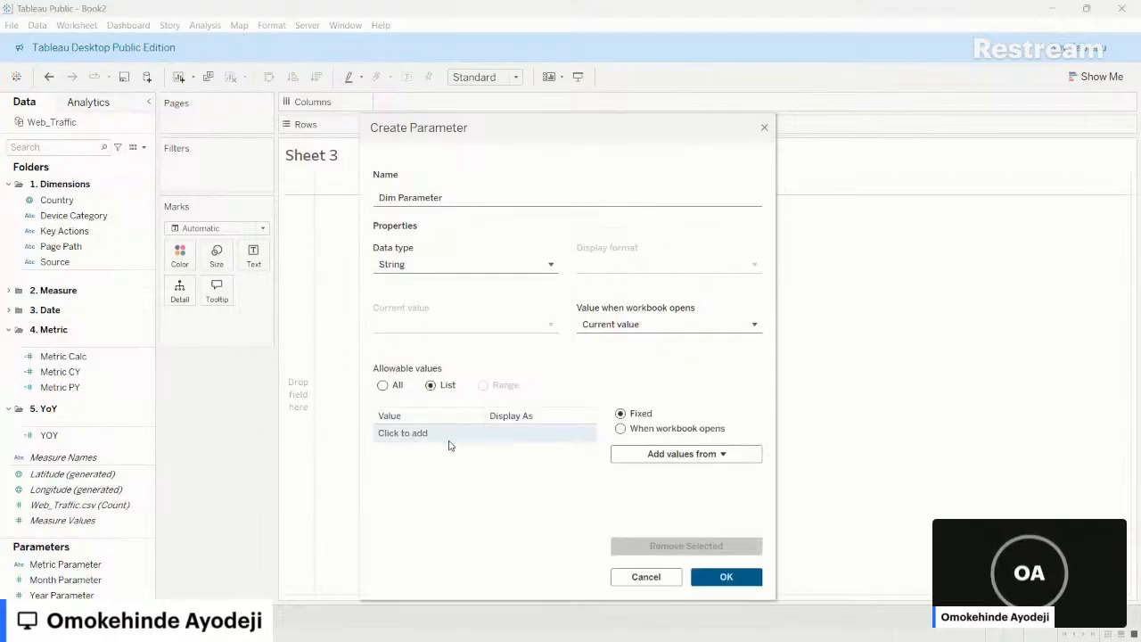
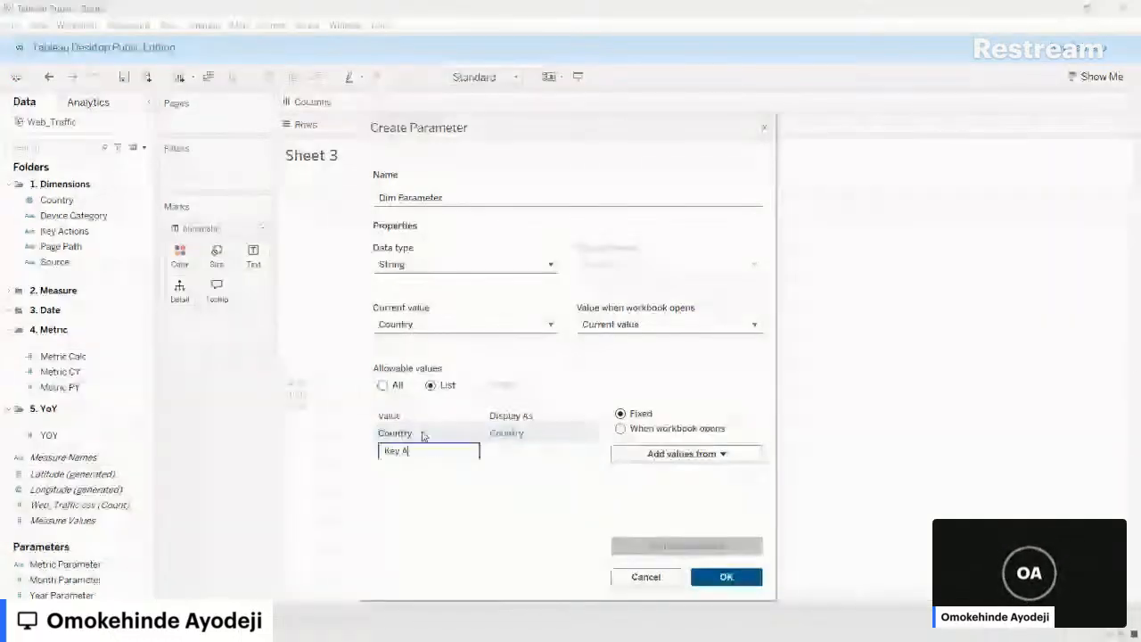
- Fill the parameter's allowable values with Country, Key Actions, Page Path and Source, and create the parameter
{"action": "type", "text": "ctions"}
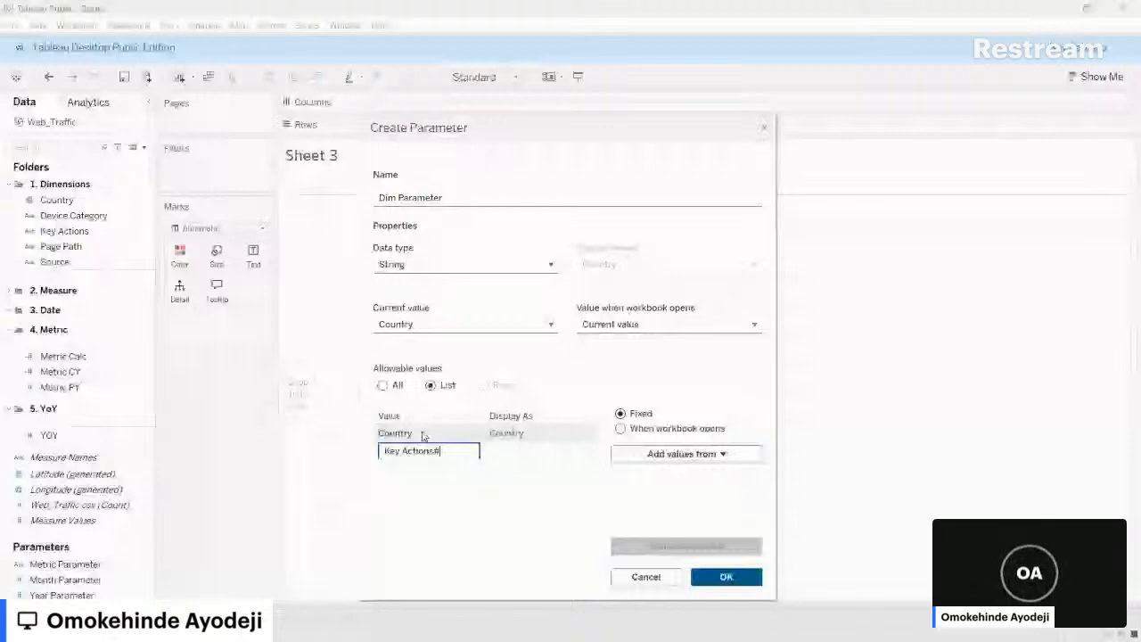
{"action": "left_click", "coordinate": [457, 450]}
{"action": "key", "text": "BackSpace"}
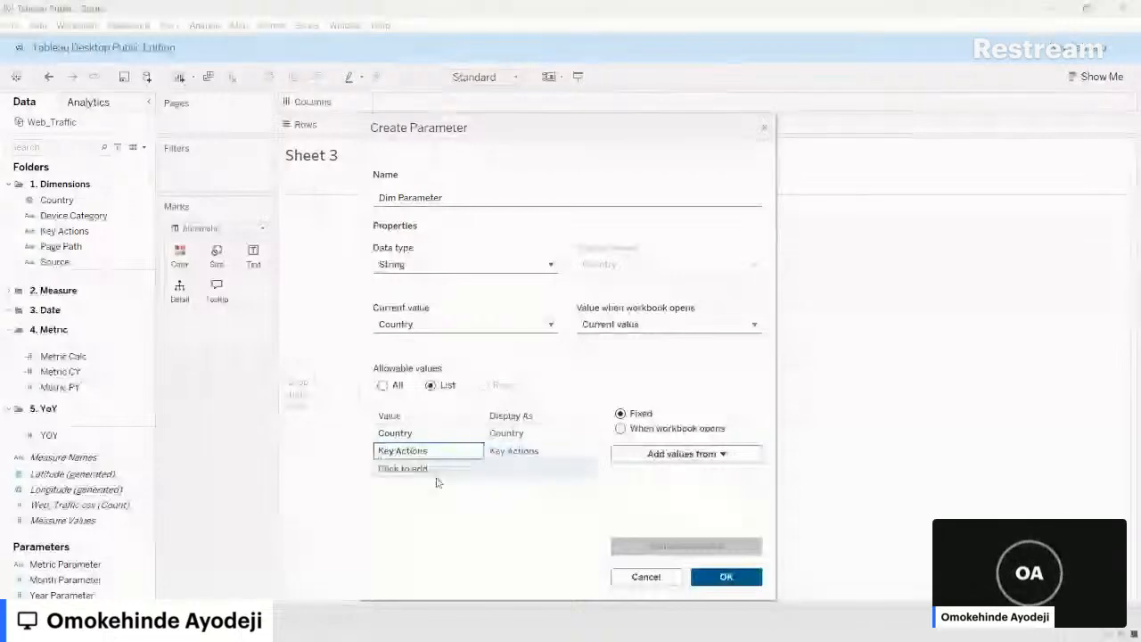
{"action": "left_click", "coordinate": [420, 472]}
{"action": "left_click", "coordinate": [420, 471]}
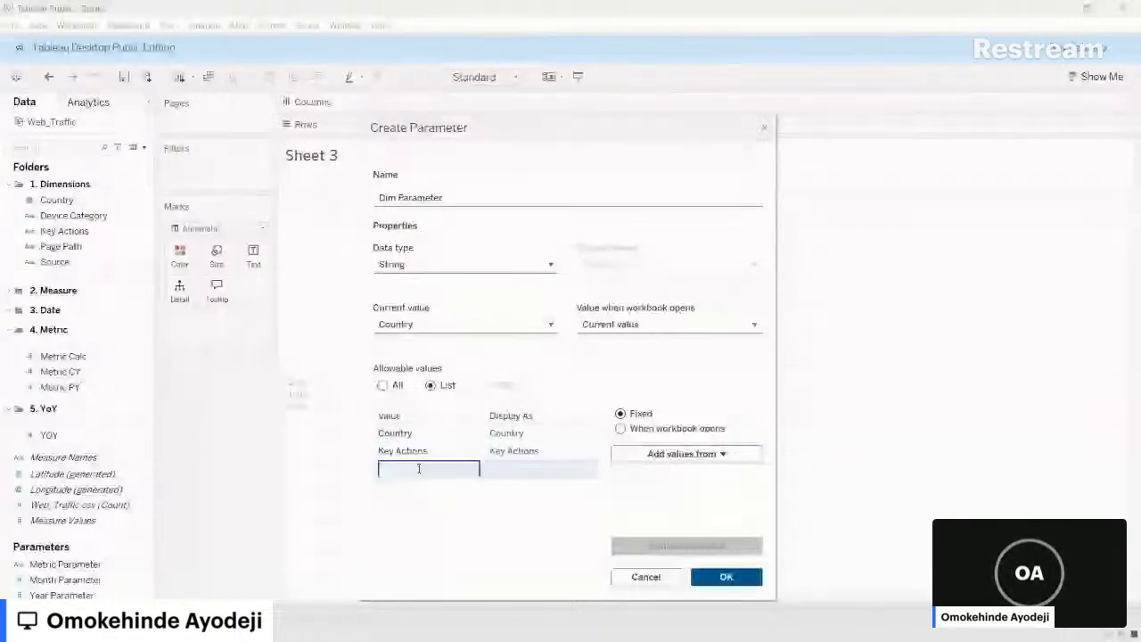
{"action": "type", "text": "Page Path"}
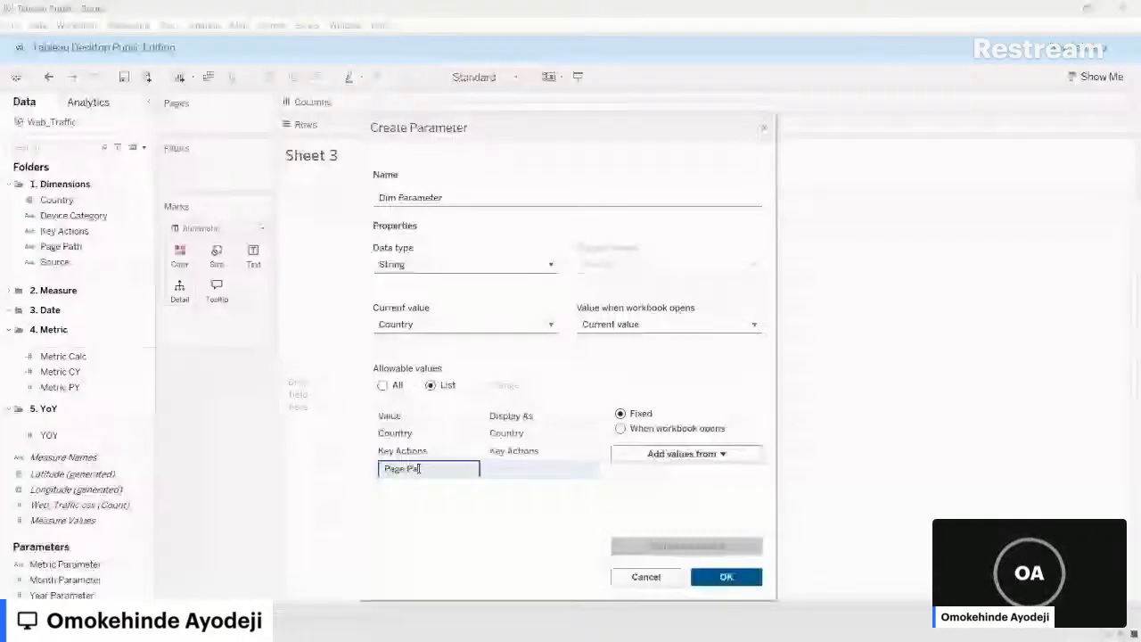
{"action": "key", "text": "Return"}
{"action": "type", "text": "Source"}
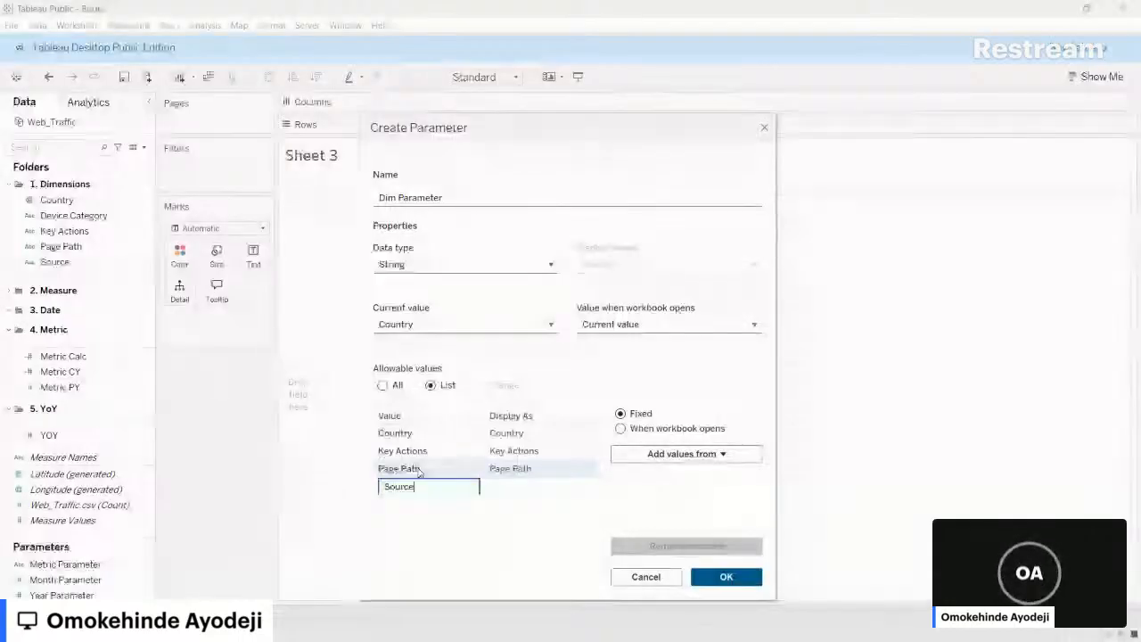
{"action": "key", "text": "Return"}
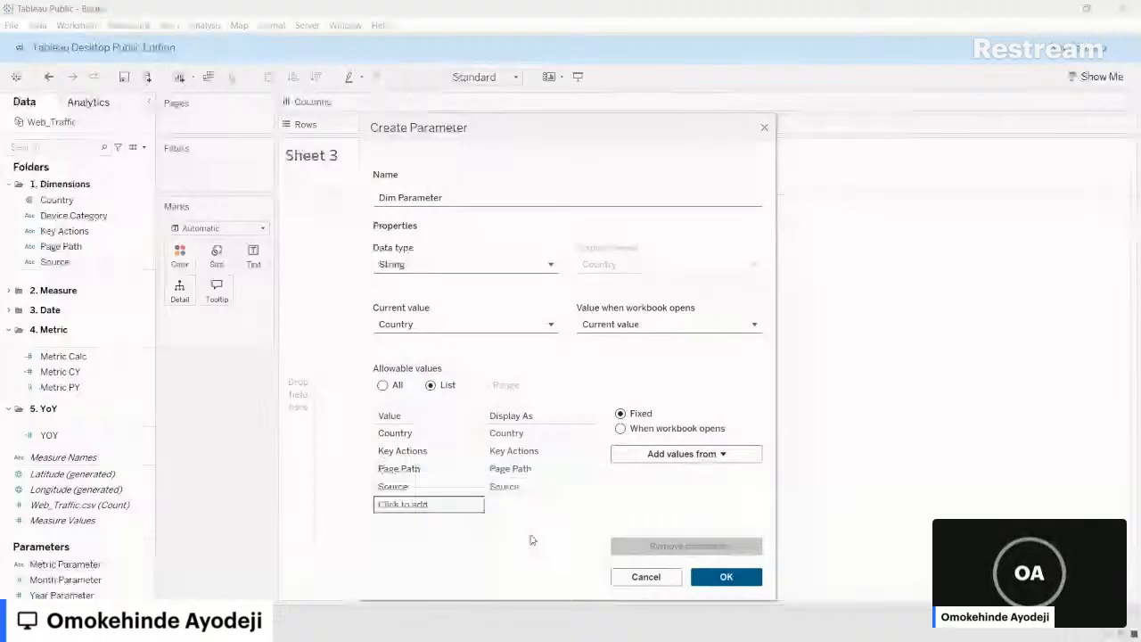
{"action": "left_click", "coordinate": [726, 577]}
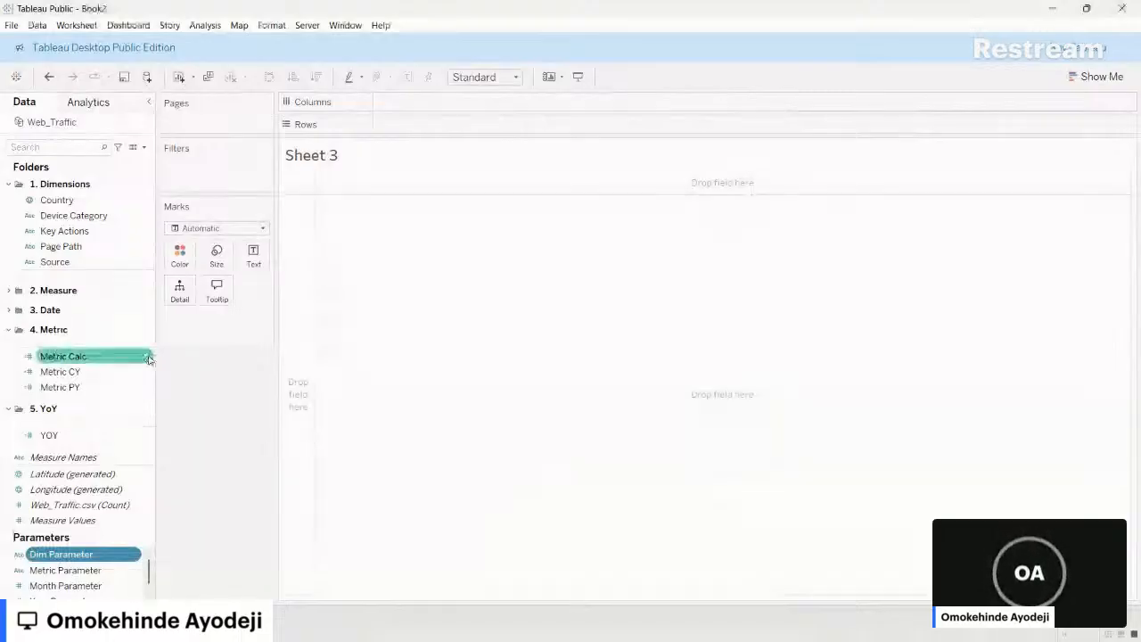
- Duplicate the Metric Calc field and, while editing the copy's calculation, rename it Dim Calc
{"action": "left_click", "coordinate": [148, 357]}
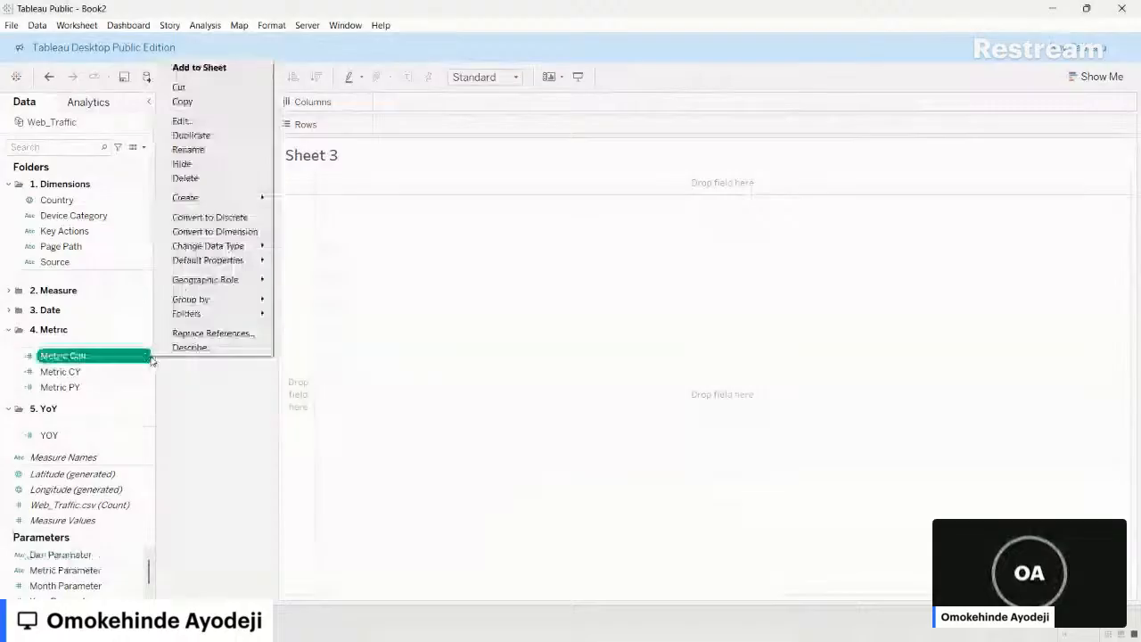
{"action": "left_click", "coordinate": [191, 134]}
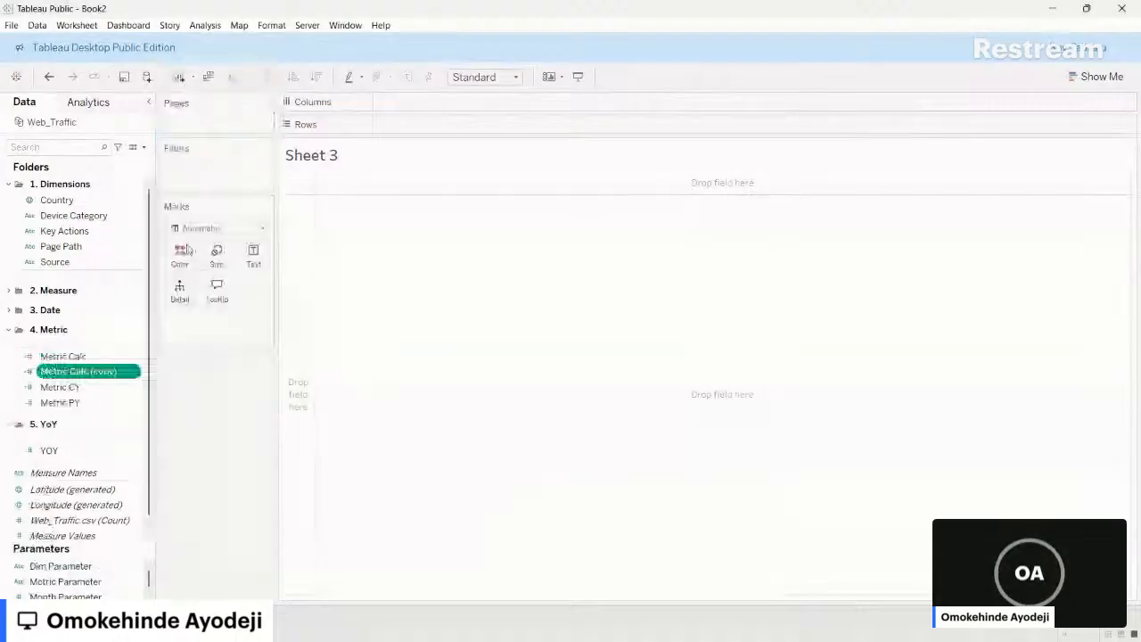
{"action": "left_click", "coordinate": [133, 375]}
{"action": "left_click", "coordinate": [172, 134]}
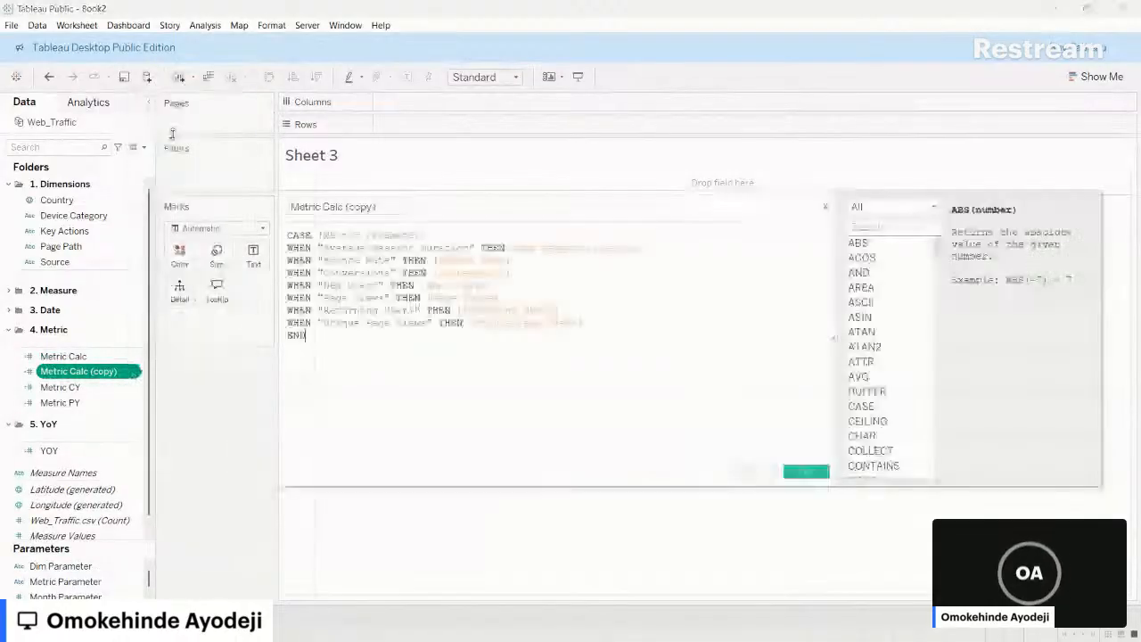
{"action": "left_click", "coordinate": [356, 206]}
{"action": "key", "text": "BackSpace"}
{"action": "key", "text": "BackSpace"}
{"action": "key", "text": "BackSpace"}
{"action": "key", "text": "BackSpace"}
{"action": "key", "text": "BackSpace"}
{"action": "key", "text": "BackSpace"}
{"action": "key", "text": "BackSpace"}
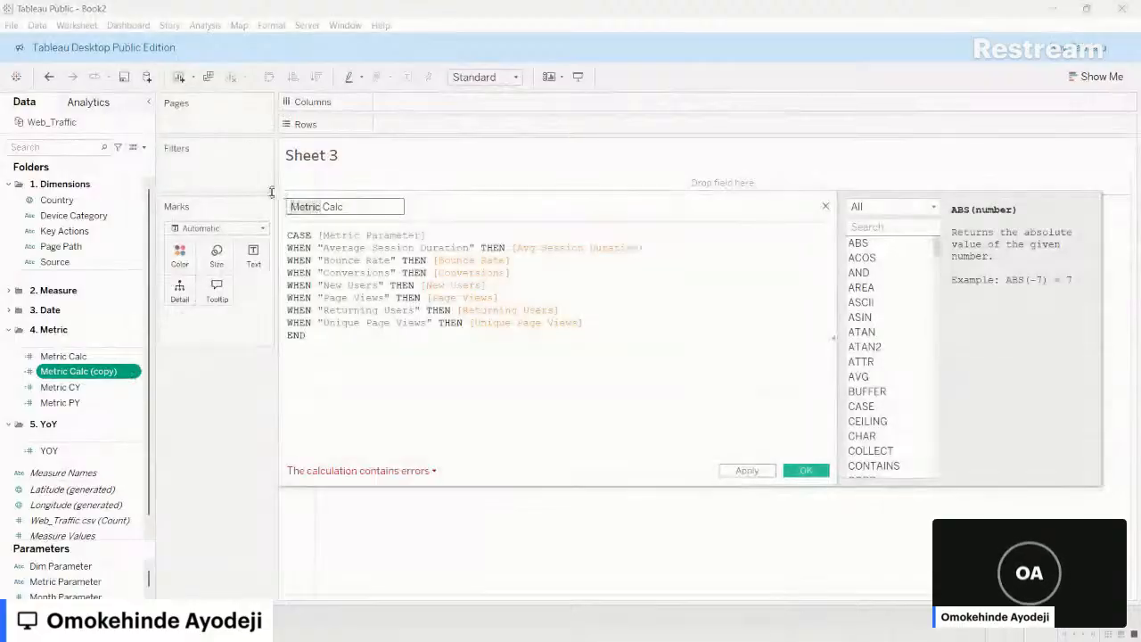
{"action": "type", "text": "Dim"}
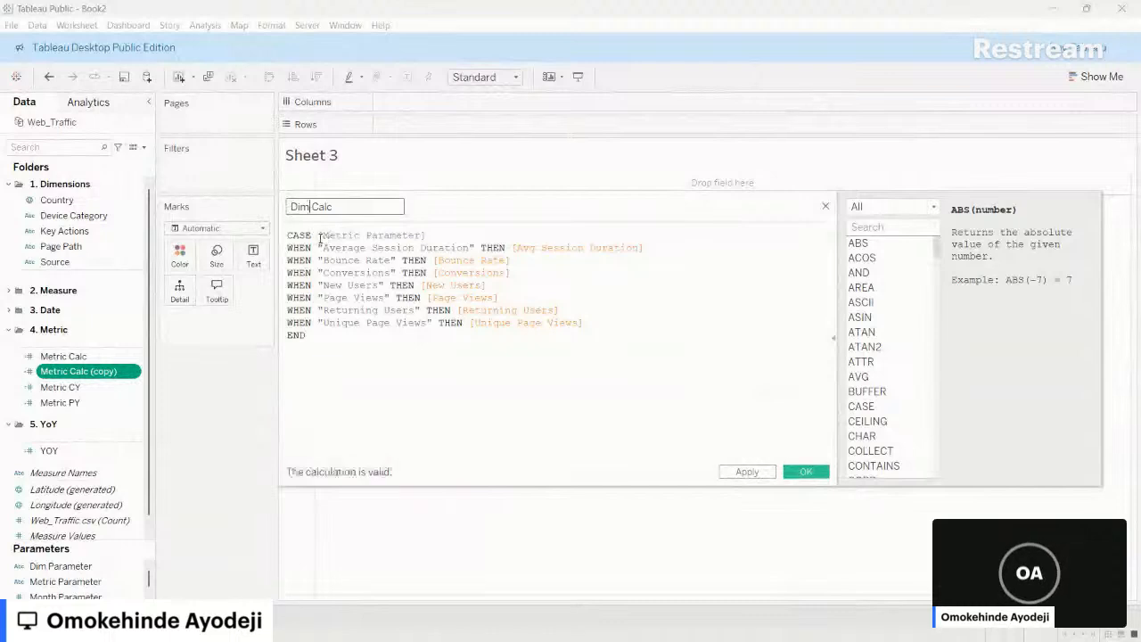
- Replace Metric Parameter with Dim Parameter in the CASE line of Dim Calc and set the first WHEN value to "Country"
{"action": "left_click_drag", "start_coordinate": [319, 235], "coordinate": [428, 236]}
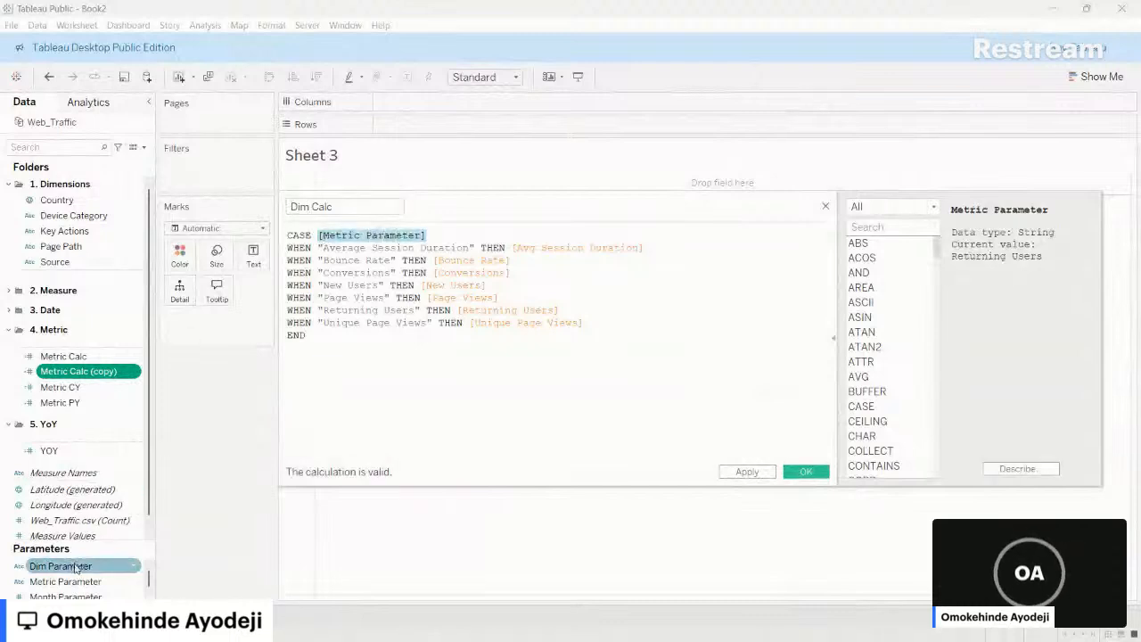
{"action": "left_click_drag", "start_coordinate": [68, 565], "coordinate": [466, 244]}
{"action": "type", "text": "Count"}
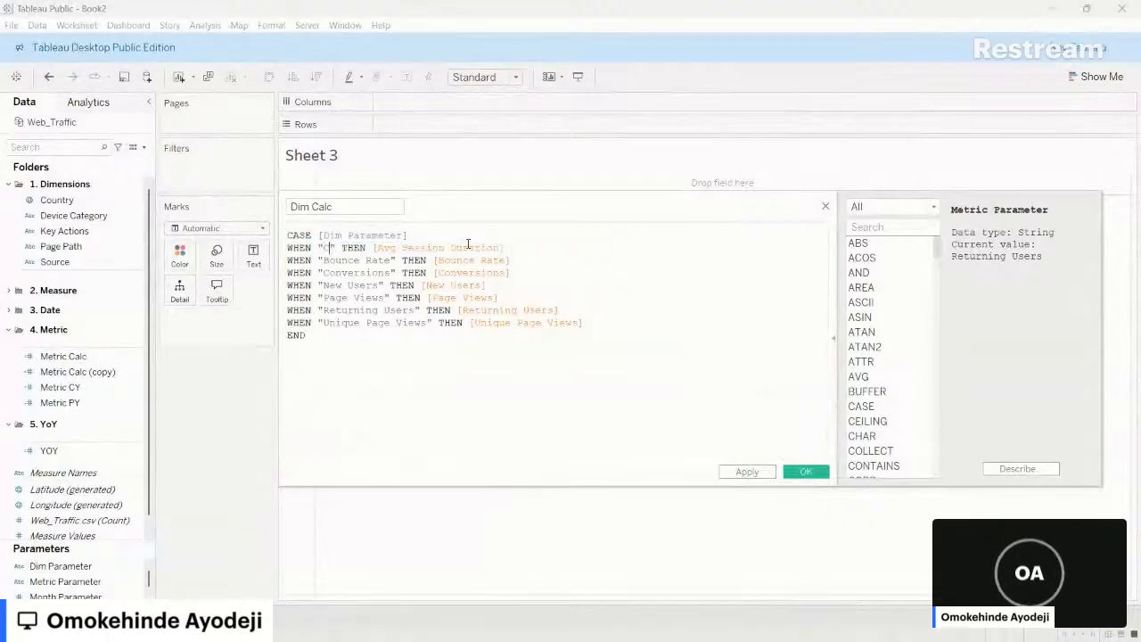
{"action": "type", "text": "ry"}
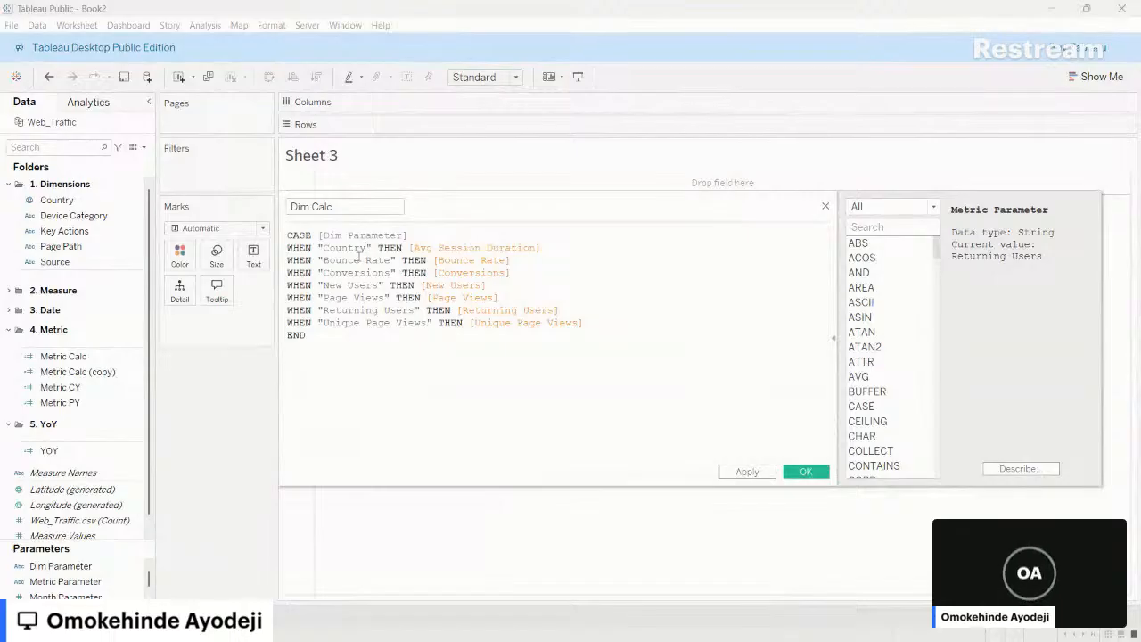
- Change the second and third WHEN values in Dim Calc to "Key Actions" and "Page Path"
{"action": "left_click_drag", "start_coordinate": [324, 260], "coordinate": [388, 260]}
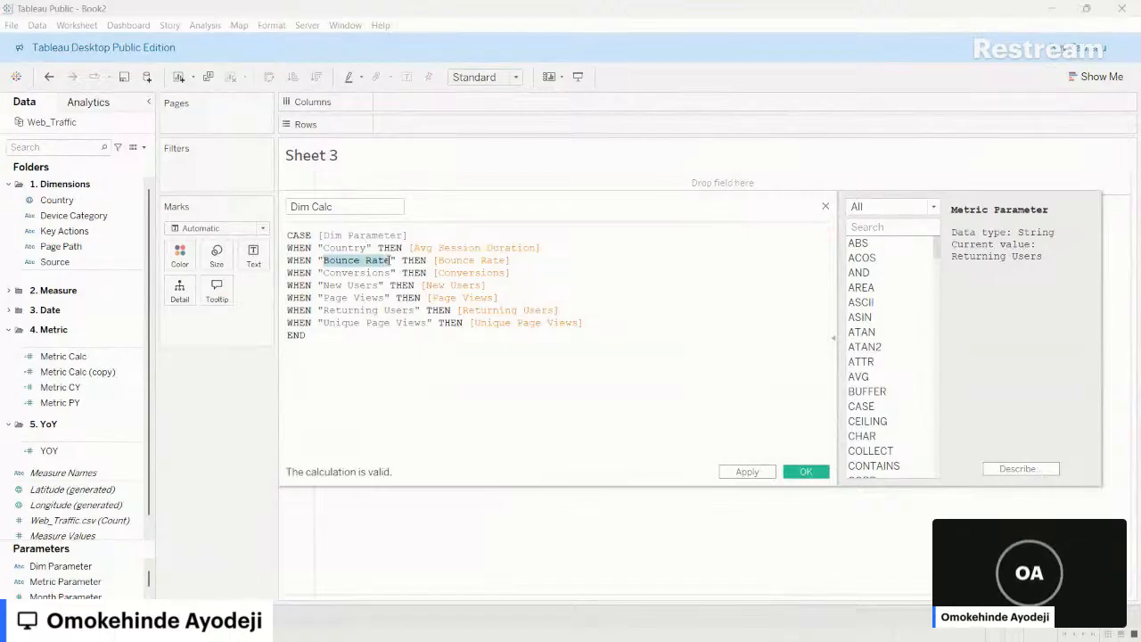
{"action": "type", "text": "Key Ac"}
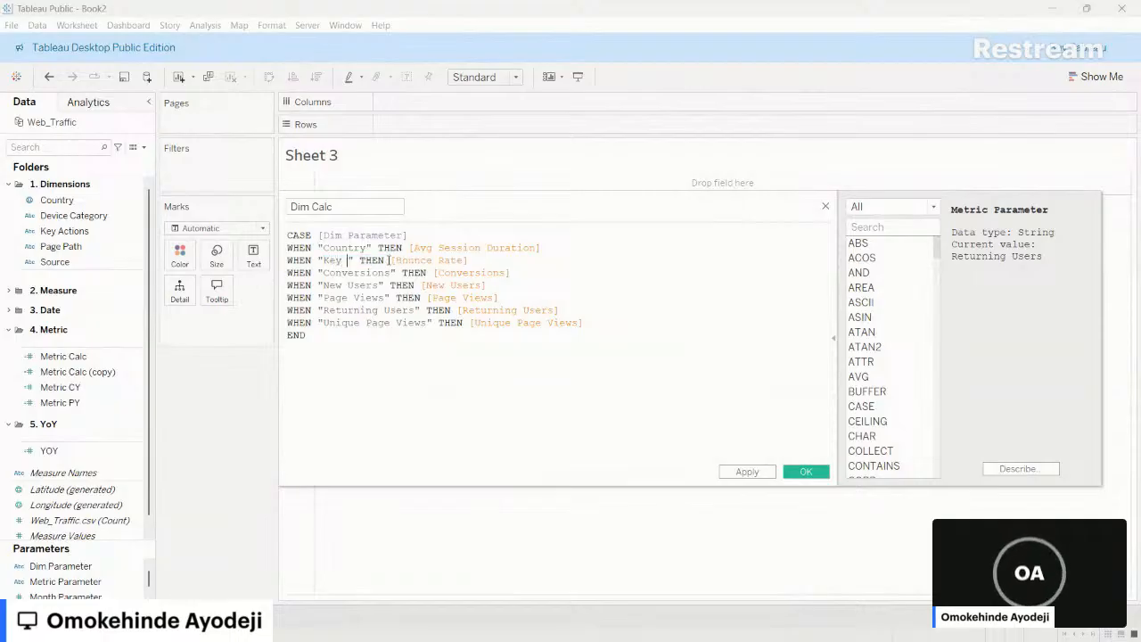
{"action": "type", "text": "tions"}
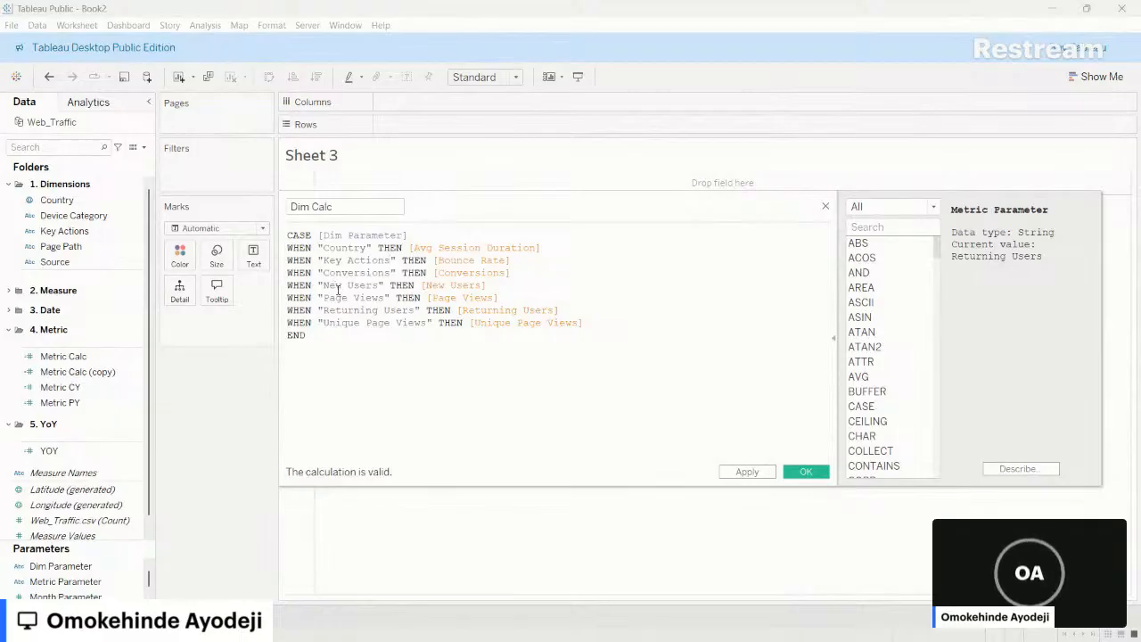
{"action": "left_click_drag", "start_coordinate": [323, 268], "coordinate": [383, 268]}
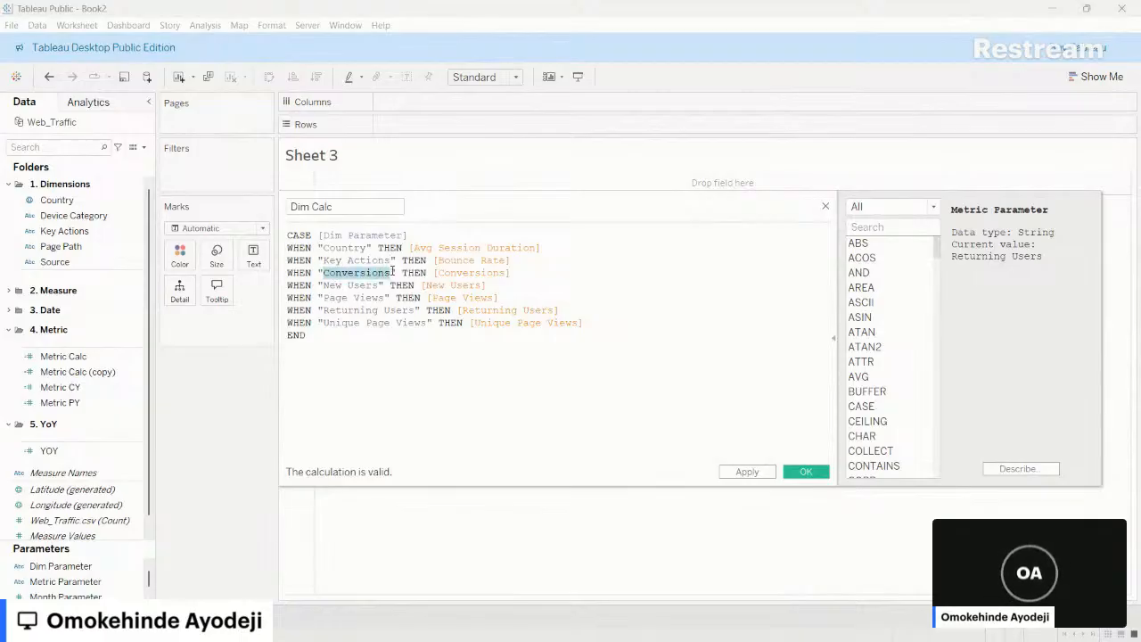
{"action": "type", "text": "Page P"}
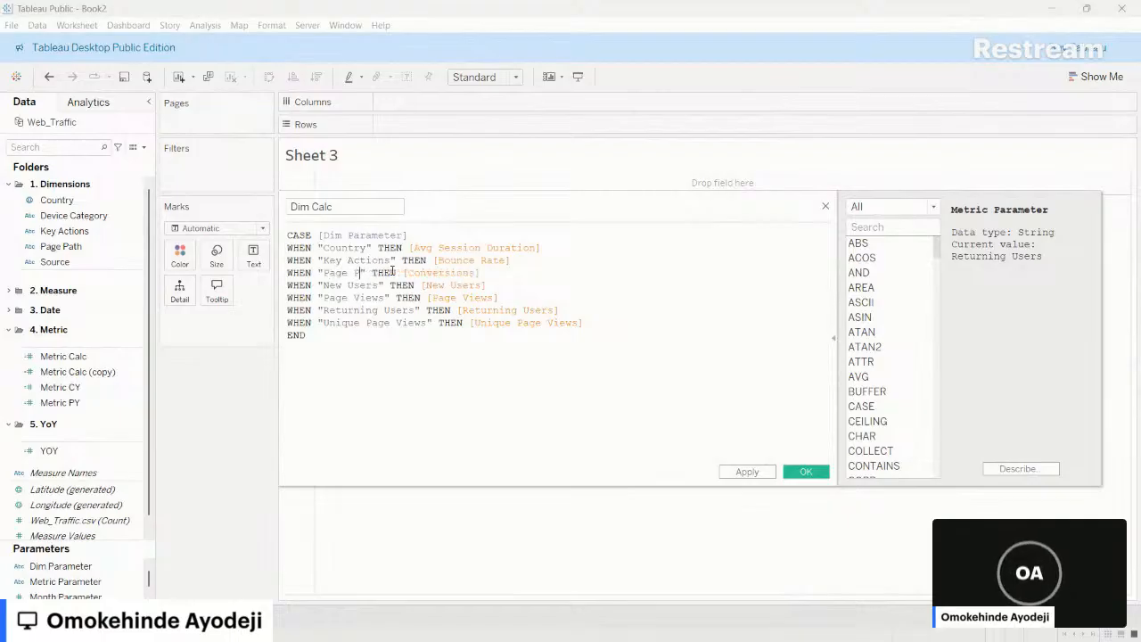
{"action": "type", "text": "sath"}
{"action": "key", "text": "BackSpace"}
{"action": "key", "text": "BackSpace"}
{"action": "key", "text": "BackSpace"}
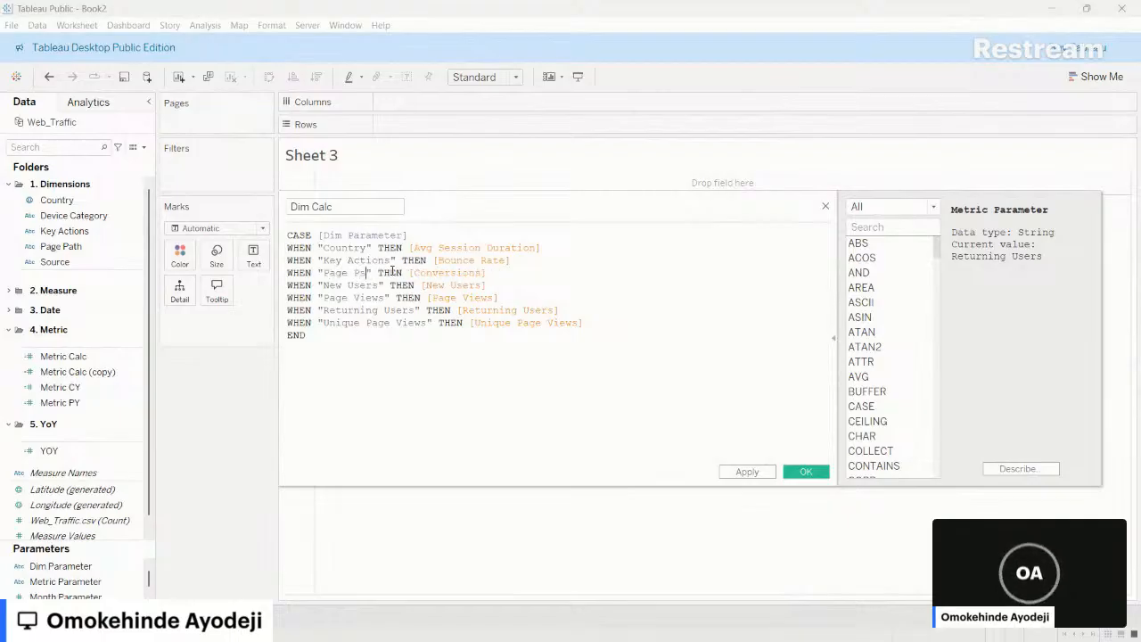
{"action": "key", "text": "BackSpace"}
{"action": "type", "text": "ath"}
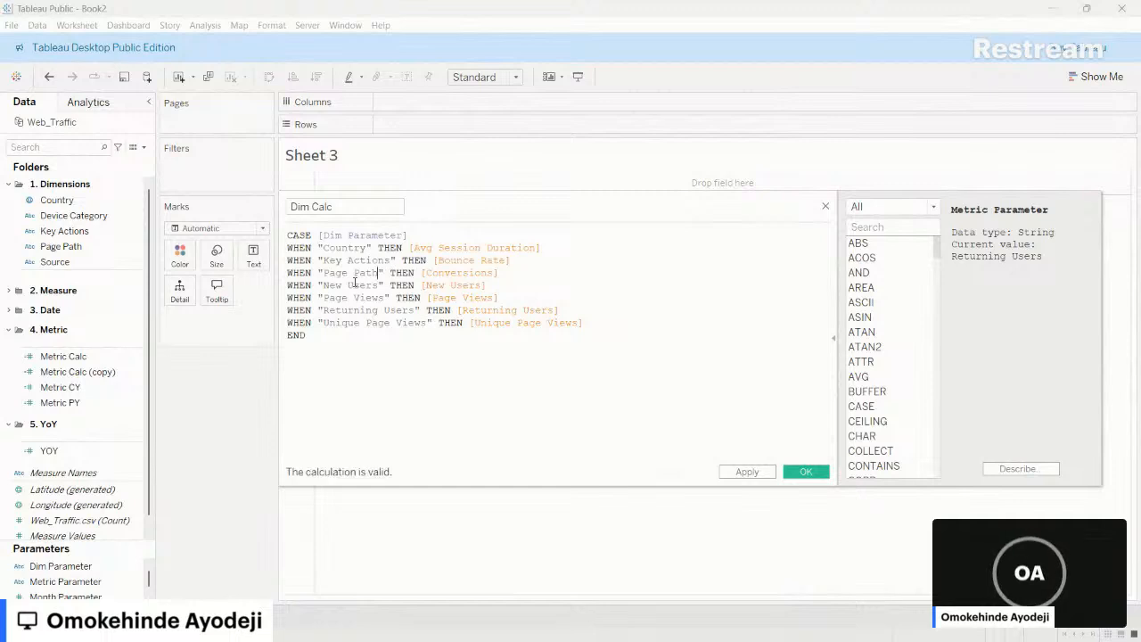
- Change the fourth WHEN value in Dim Calc to "Source"
{"action": "left_click_drag", "start_coordinate": [323, 284], "coordinate": [374, 286]}
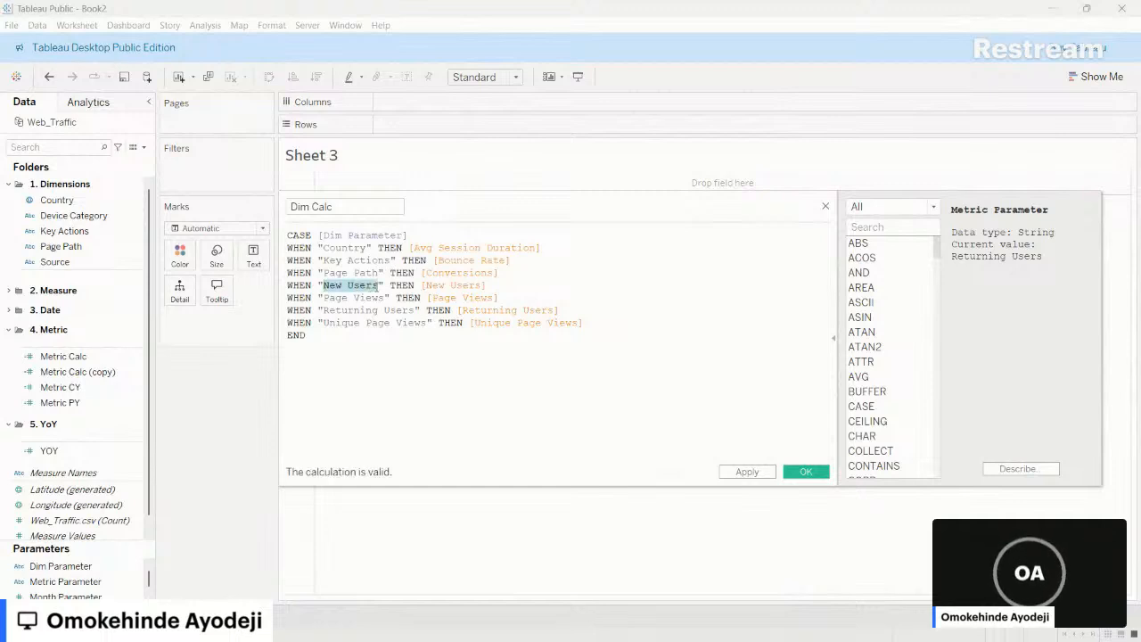
{"action": "type", "text": "s"}
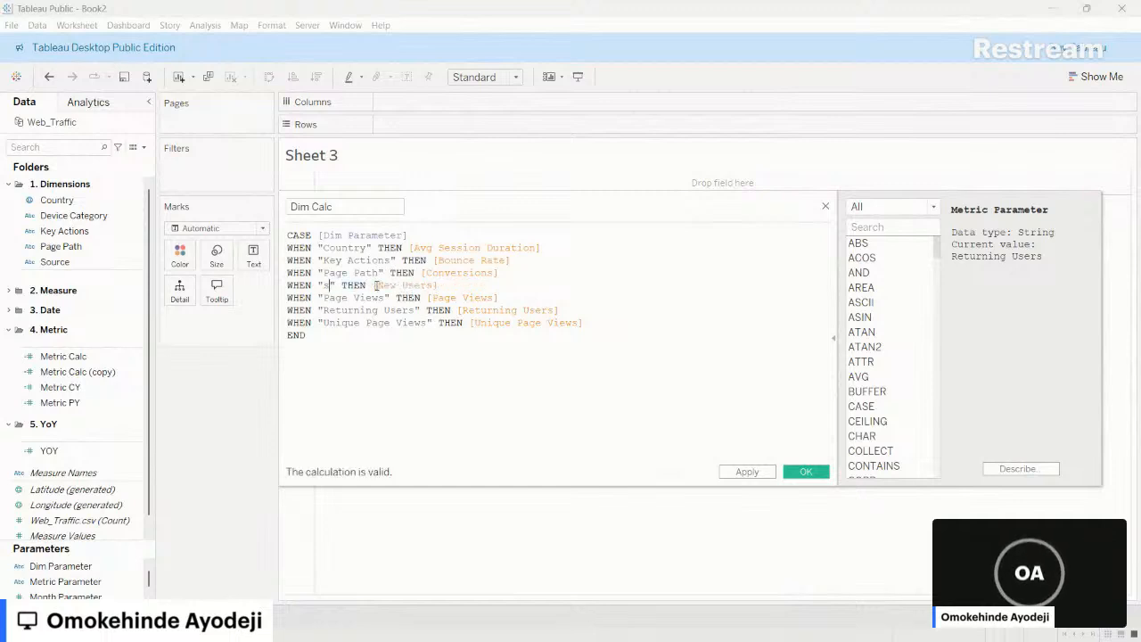
{"action": "type", "text": "ource"}
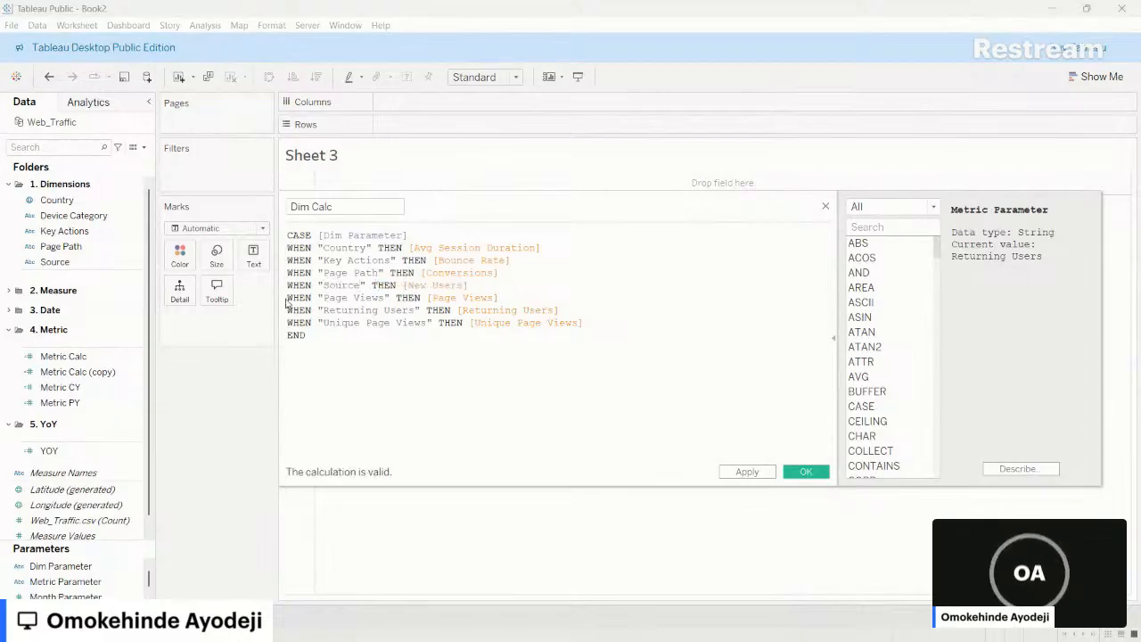
- Delete the Page Views, Returning Users and Unique Page Views cases from the Dim Calc formula
{"action": "left_click_drag", "start_coordinate": [287, 297], "coordinate": [592, 321]}
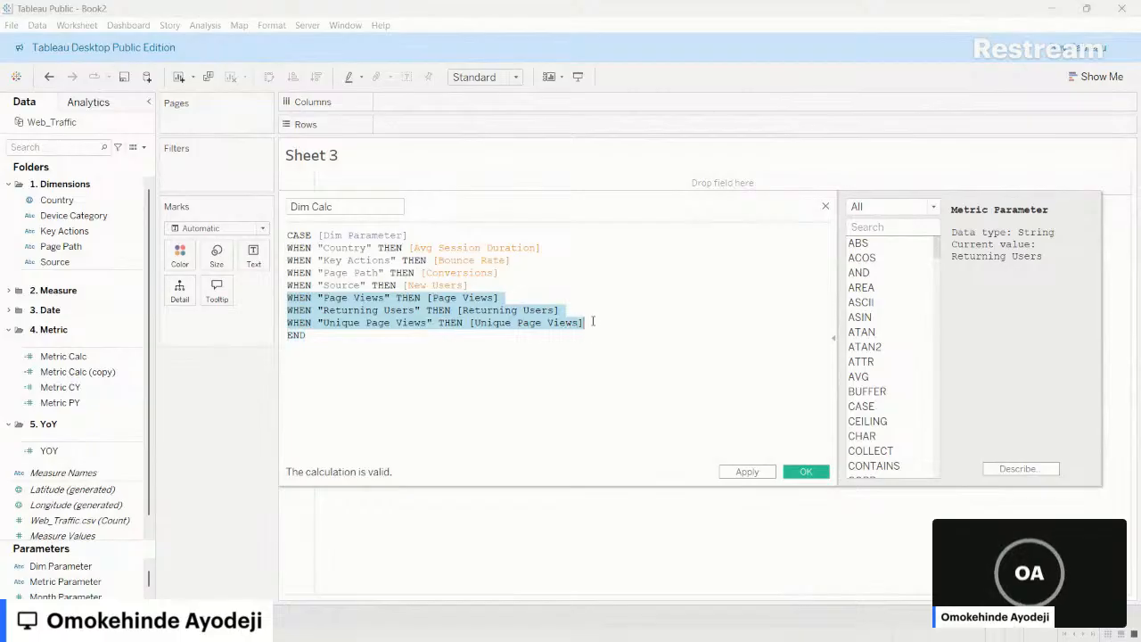
{"action": "key", "text": "BackSpace"}
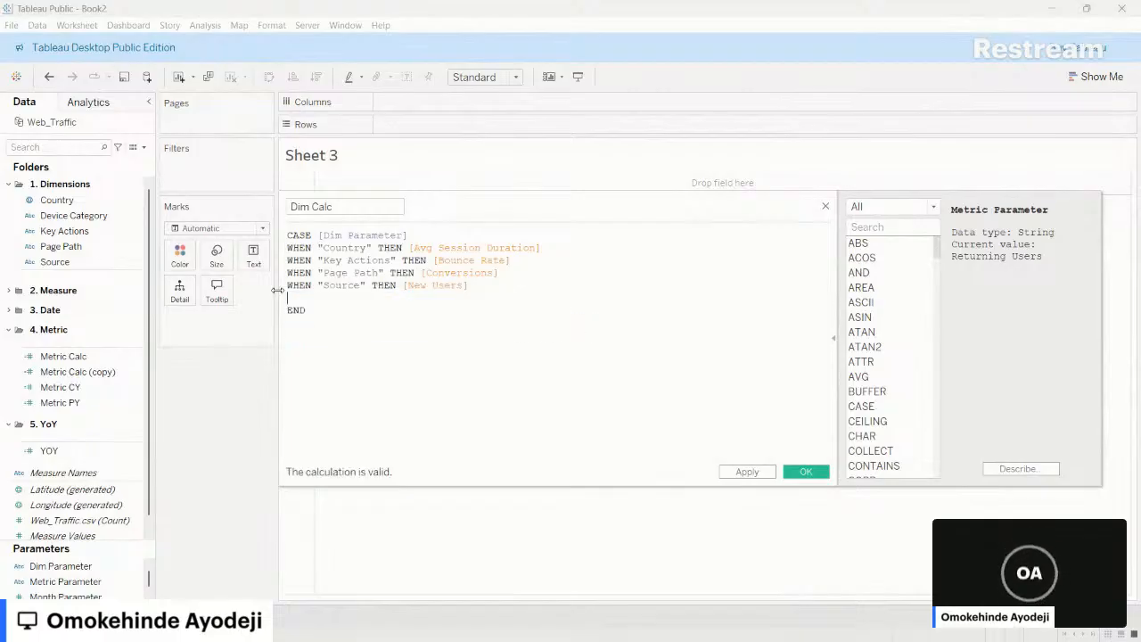
{"action": "key", "text": "BackSpace"}
- Replace the THEN results in Dim Calc with the Country, Key Actions, Page Path and Source fields and save the calculation
{"action": "left_click_drag", "start_coordinate": [67, 203], "coordinate": [476, 266]}
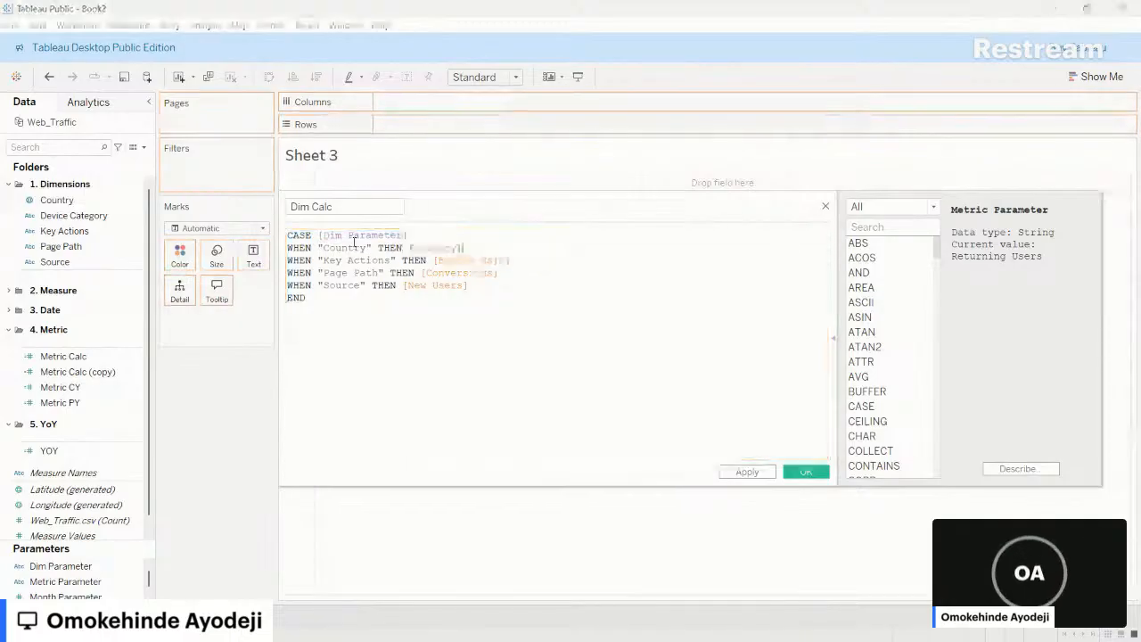
{"action": "left_click_drag", "start_coordinate": [67, 231], "coordinate": [437, 272]}
{"action": "left_click", "coordinate": [94, 260]}
{"action": "left_click_drag", "start_coordinate": [94, 259], "coordinate": [444, 302]}
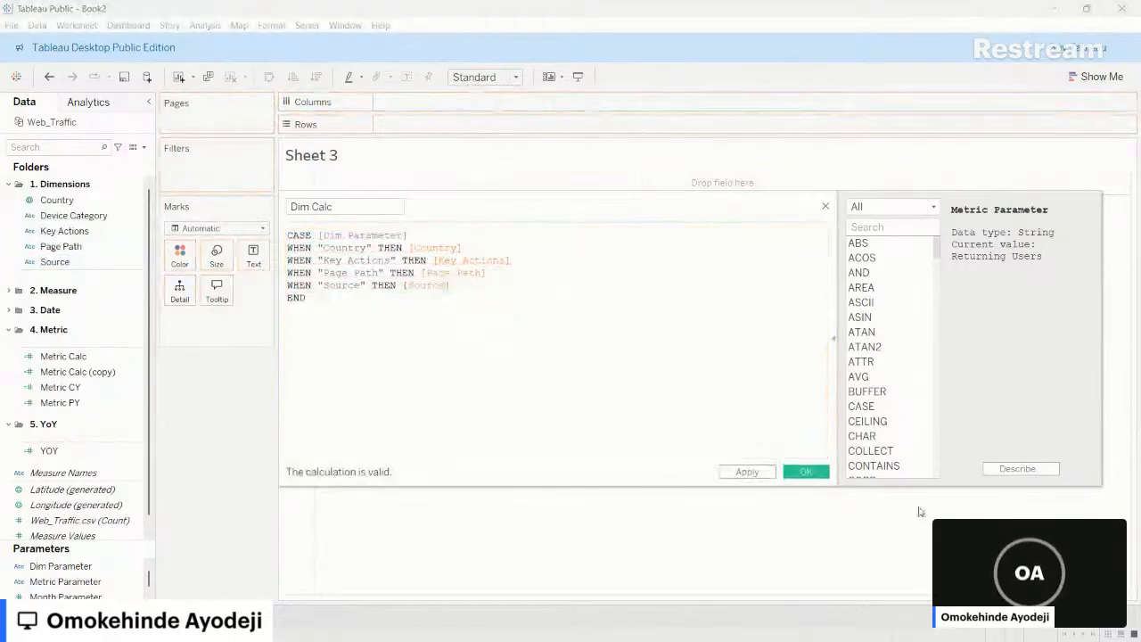
{"action": "left_click", "coordinate": [806, 472]}
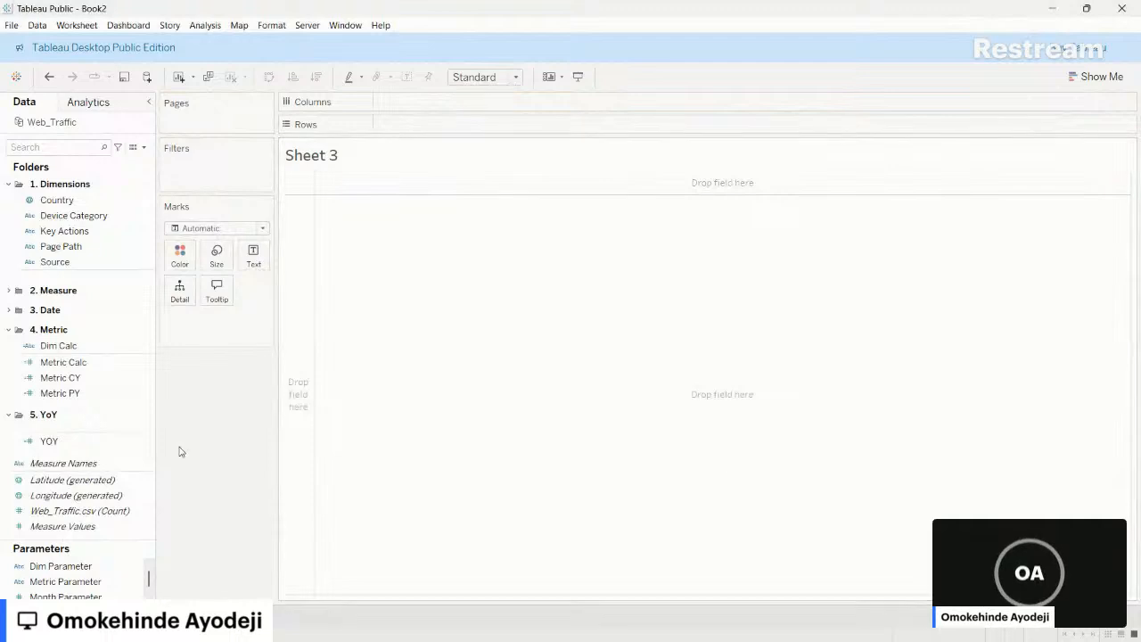
- Place Dim Calc on Rows and show the Dim Parameter control on the sheet
{"action": "left_click", "coordinate": [98, 397]}
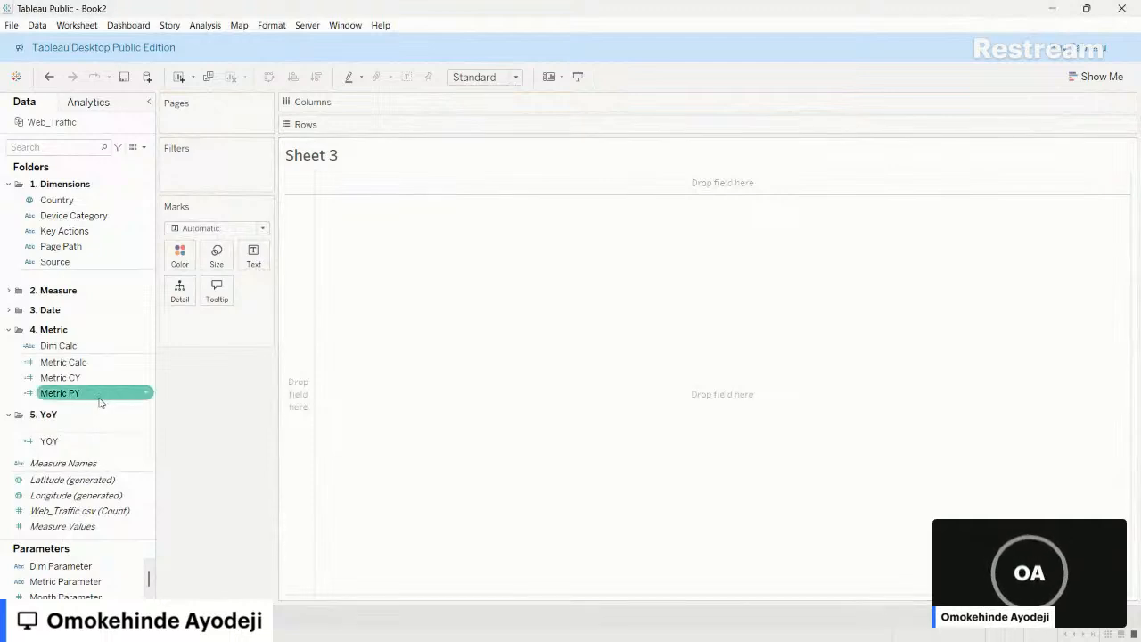
{"action": "left_click", "coordinate": [53, 346]}
{"action": "left_click_drag", "start_coordinate": [51, 346], "coordinate": [399, 125]}
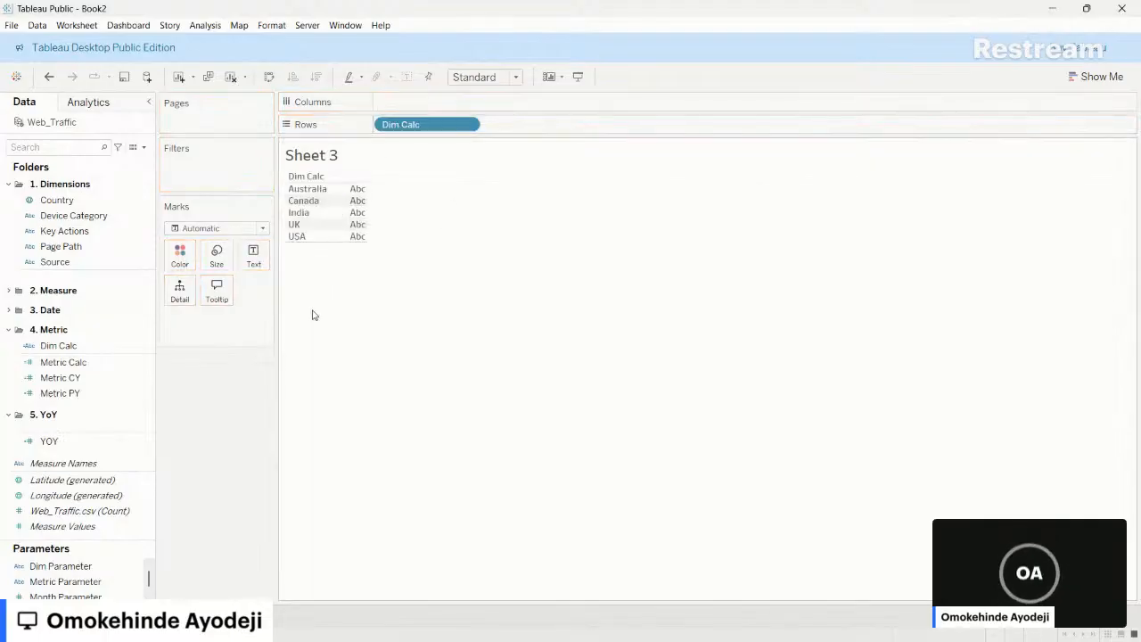
{"action": "right_click", "coordinate": [136, 566]}
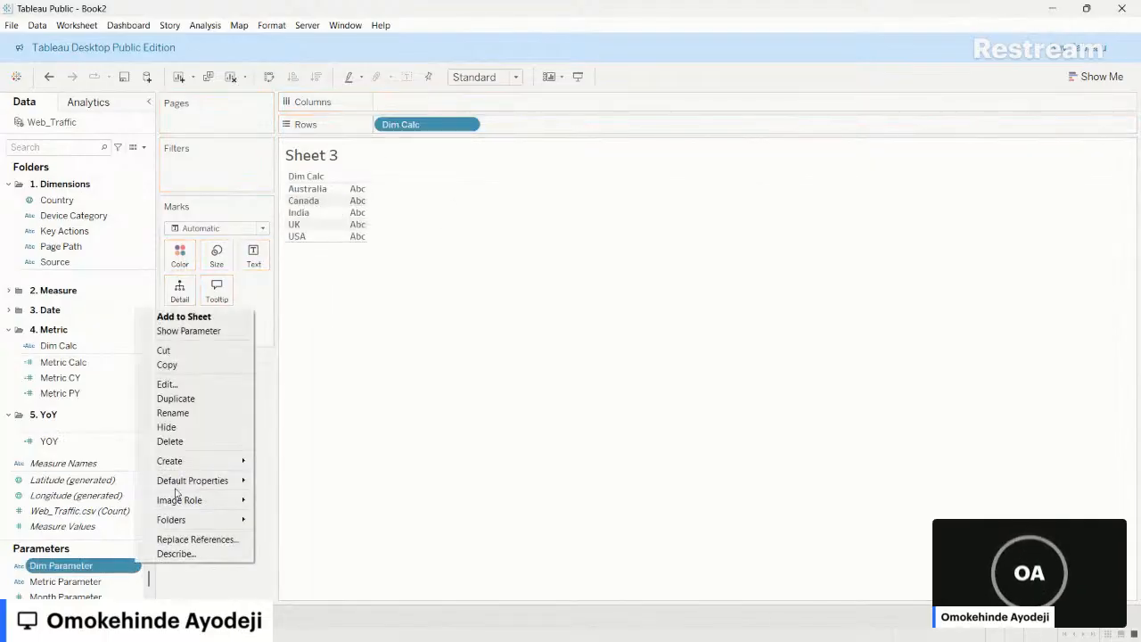
{"action": "left_click", "coordinate": [197, 334]}
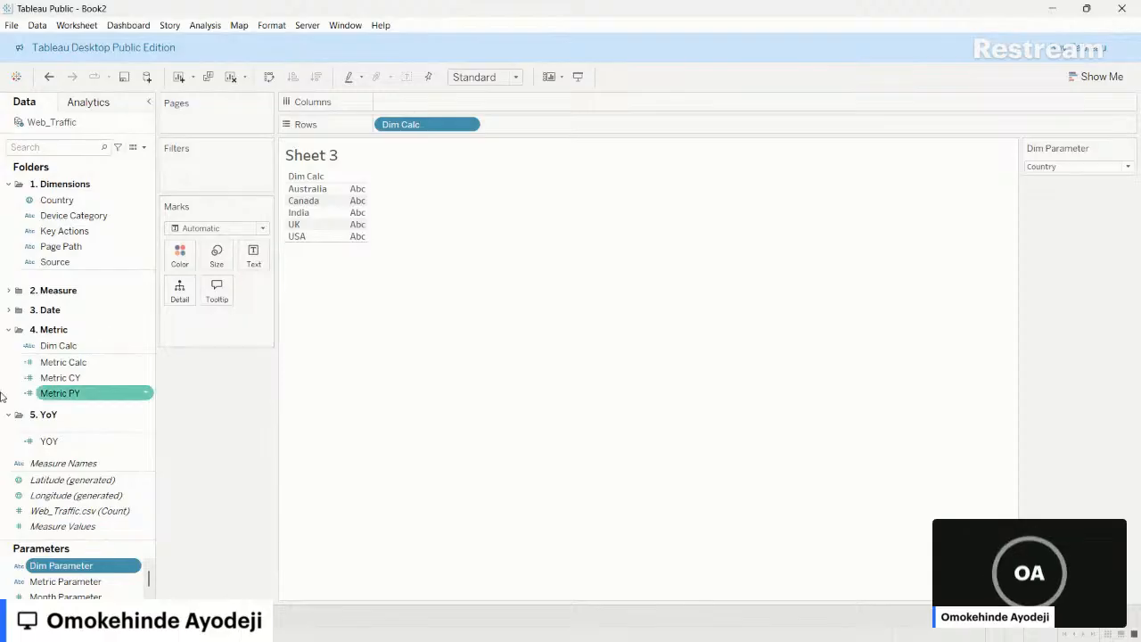
- Add Metric CY to Columns and switch Dim Parameter to Page Path and then to Source
{"action": "left_click_drag", "start_coordinate": [80, 378], "coordinate": [446, 103]}
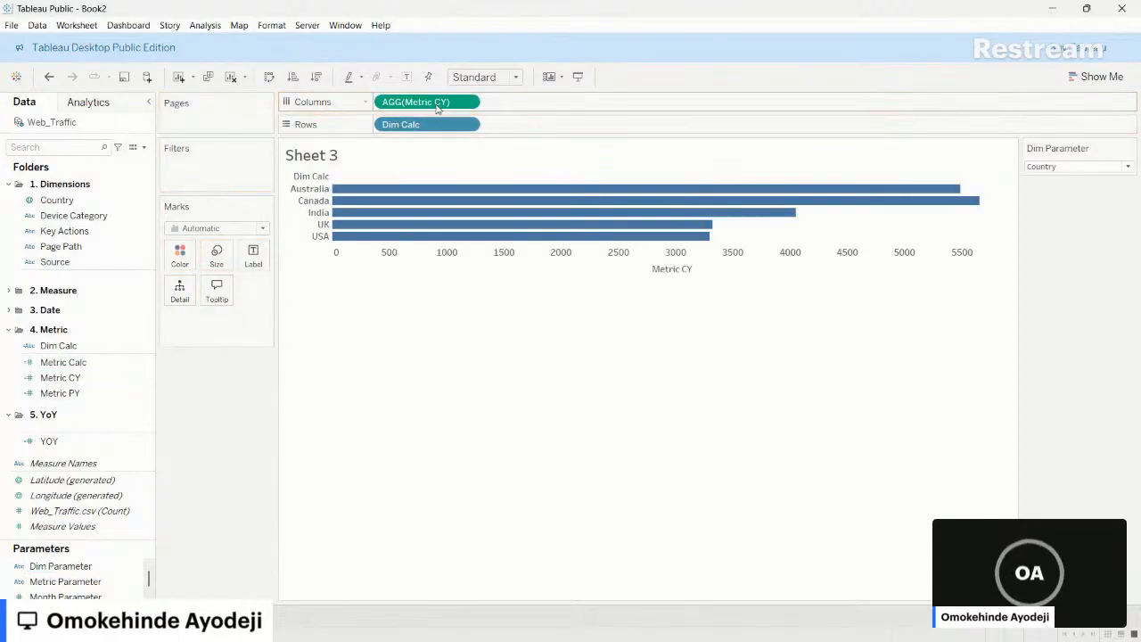
{"action": "left_click", "coordinate": [1114, 168]}
{"action": "left_click", "coordinate": [1097, 205]}
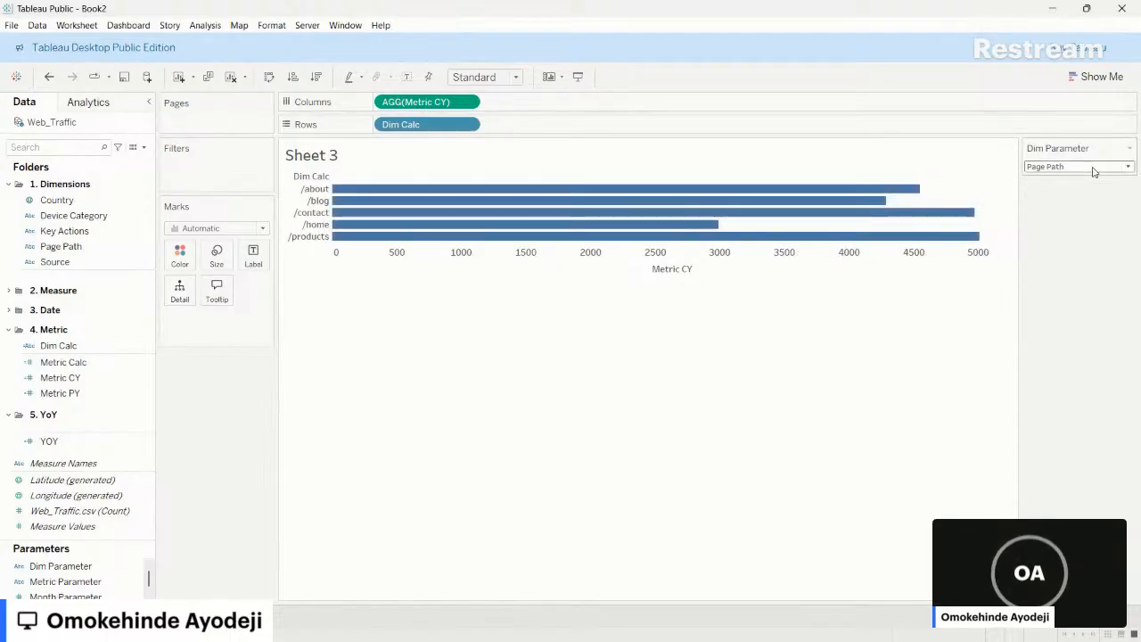
{"action": "left_click", "coordinate": [1092, 170]}
{"action": "left_click", "coordinate": [1058, 216]}
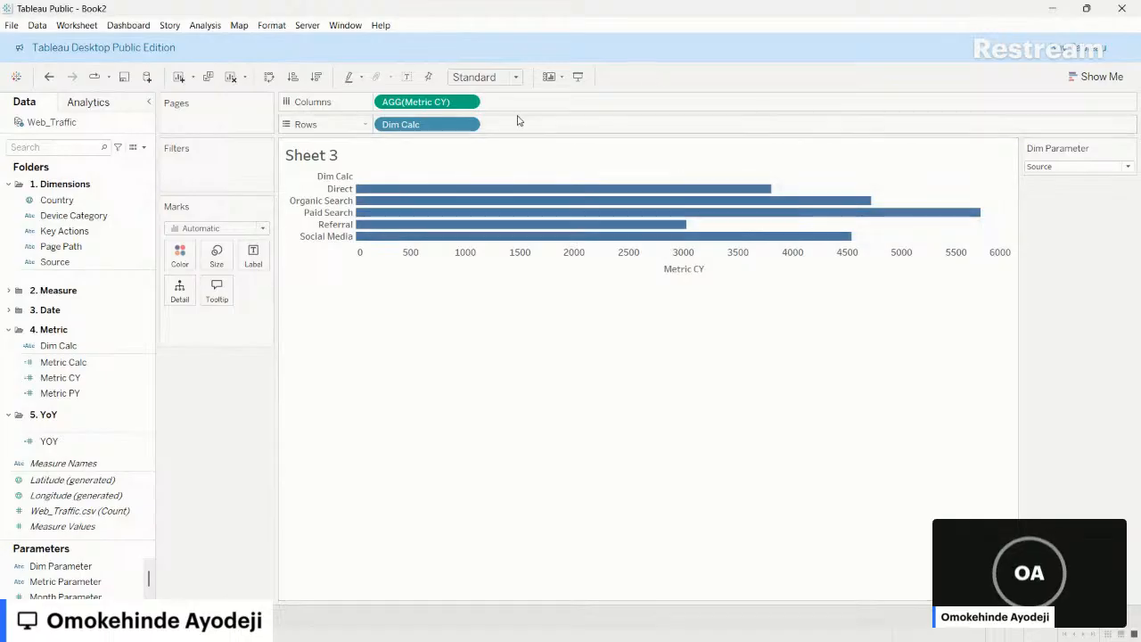
- Fit the chart to Entire View and switch Dim Parameter to Page Path and then to Country
{"action": "left_click", "coordinate": [514, 78]}
{"action": "left_click", "coordinate": [498, 133]}
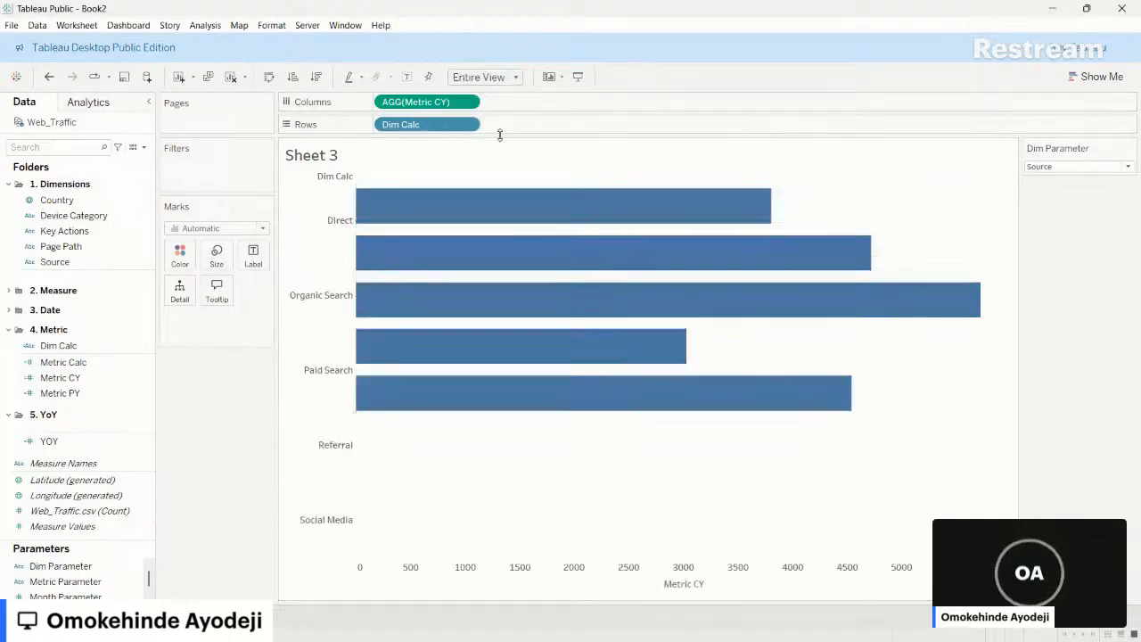
{"action": "left_click", "coordinate": [1065, 167]}
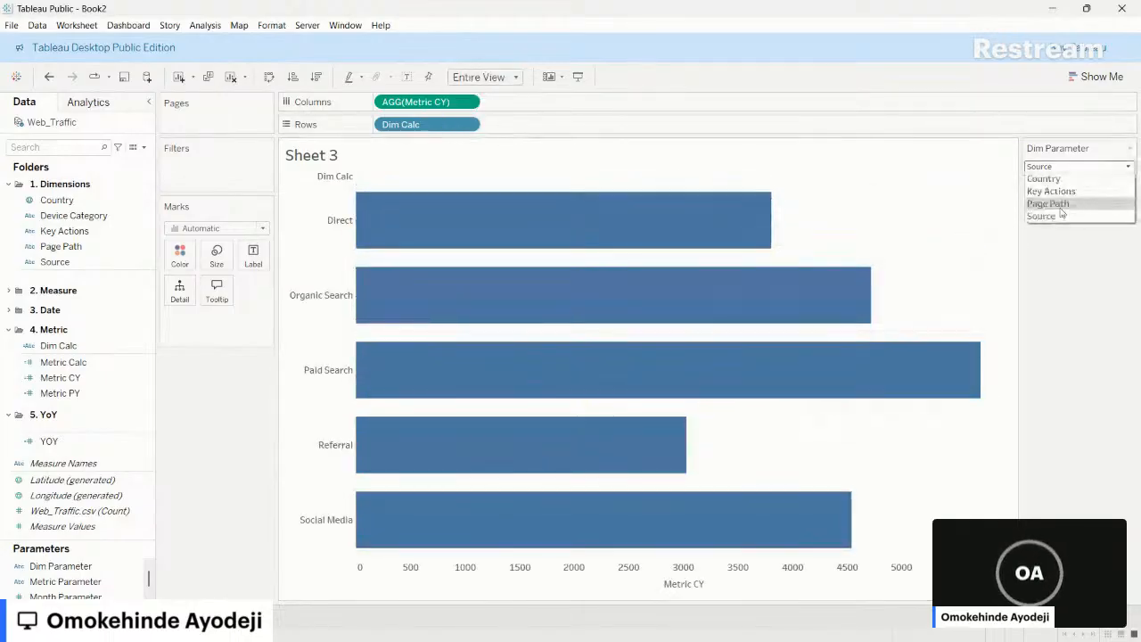
{"action": "left_click", "coordinate": [1061, 209]}
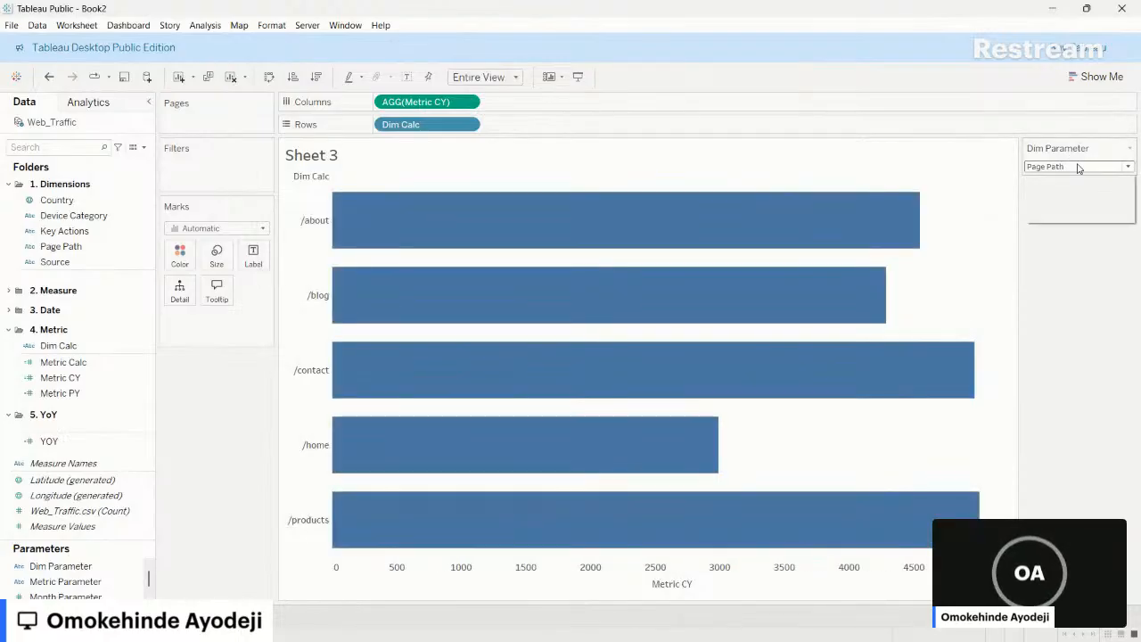
{"action": "left_click", "coordinate": [1078, 167]}
{"action": "left_click", "coordinate": [1055, 180]}
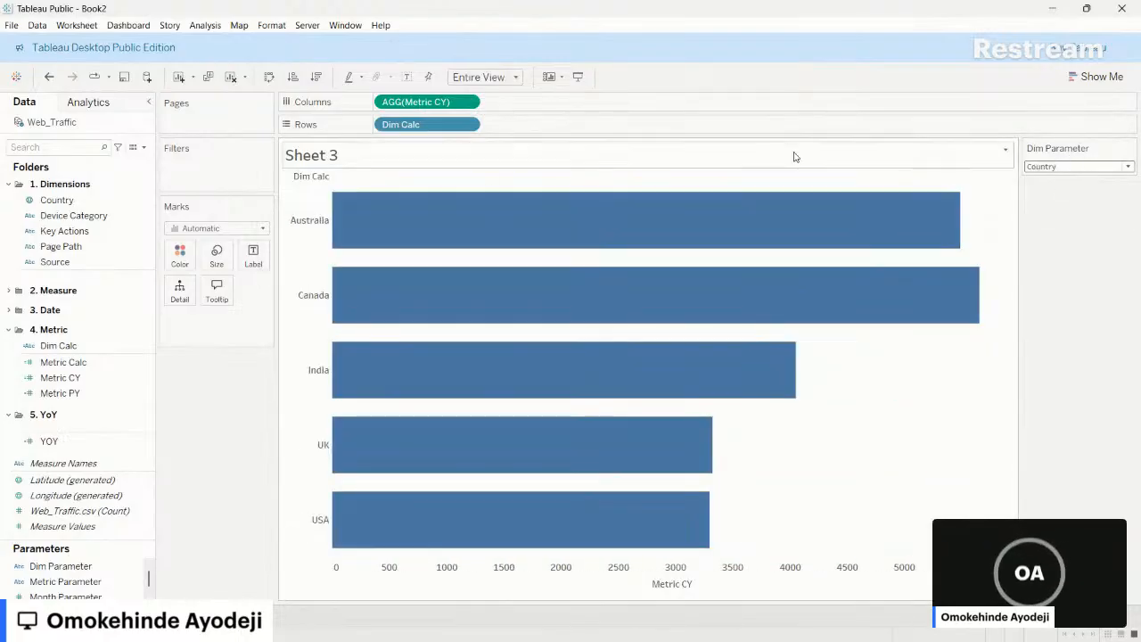
- Add Metric PY to Columns after Metric CY and make it a dual axis
{"action": "left_click", "coordinate": [62, 394]}
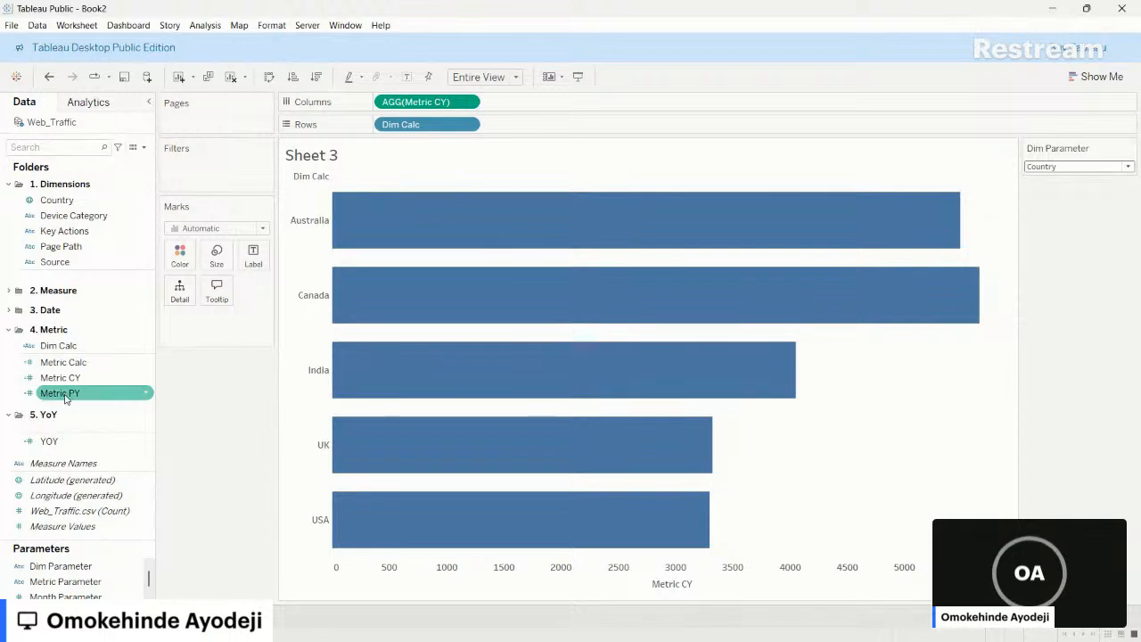
{"action": "left_click_drag", "start_coordinate": [65, 399], "coordinate": [553, 110]}
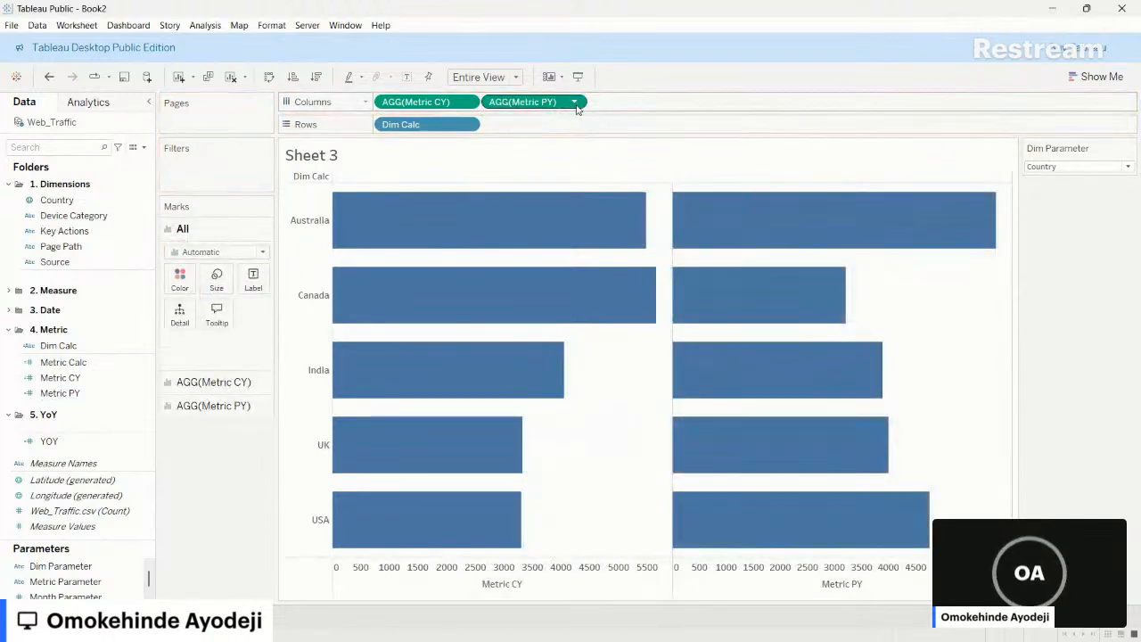
{"action": "left_click", "coordinate": [575, 104]}
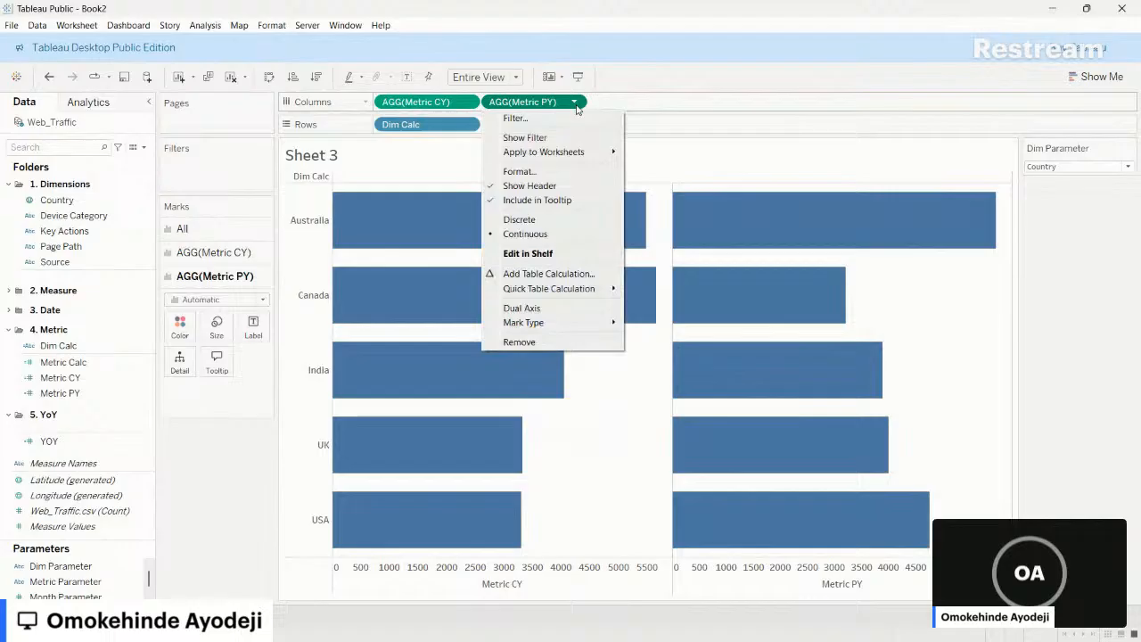
{"action": "left_click", "coordinate": [542, 306]}
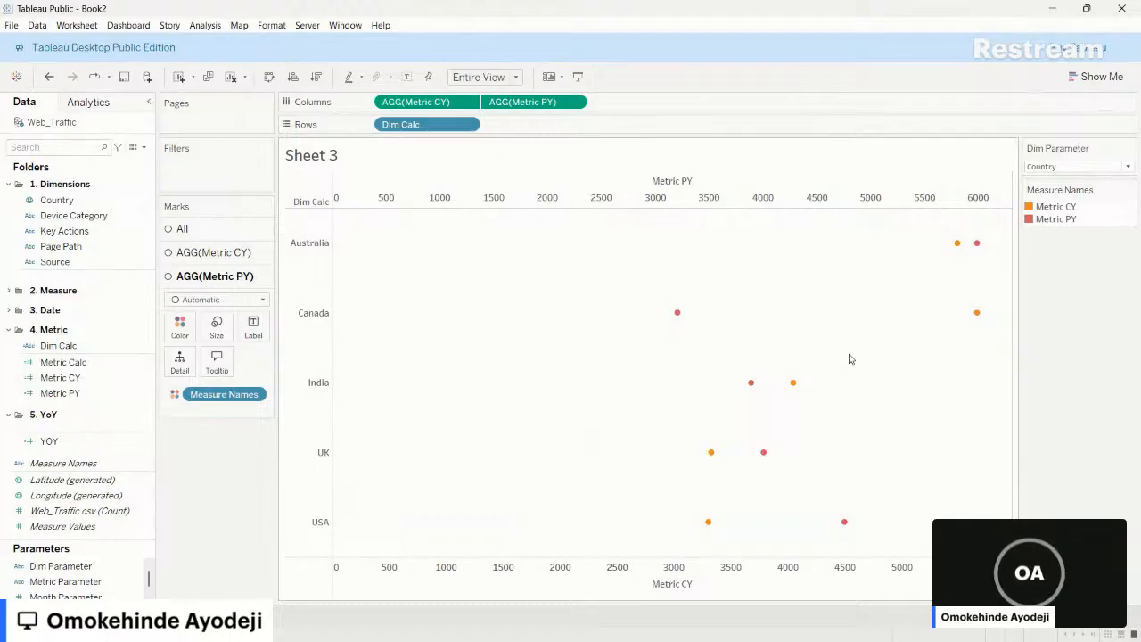
- Compare the Canada marks, try synchronizing the Metric PY axis with the Metric CY axis, and undo the synchronization
{"action": "mouse_move", "coordinate": [959, 249]}
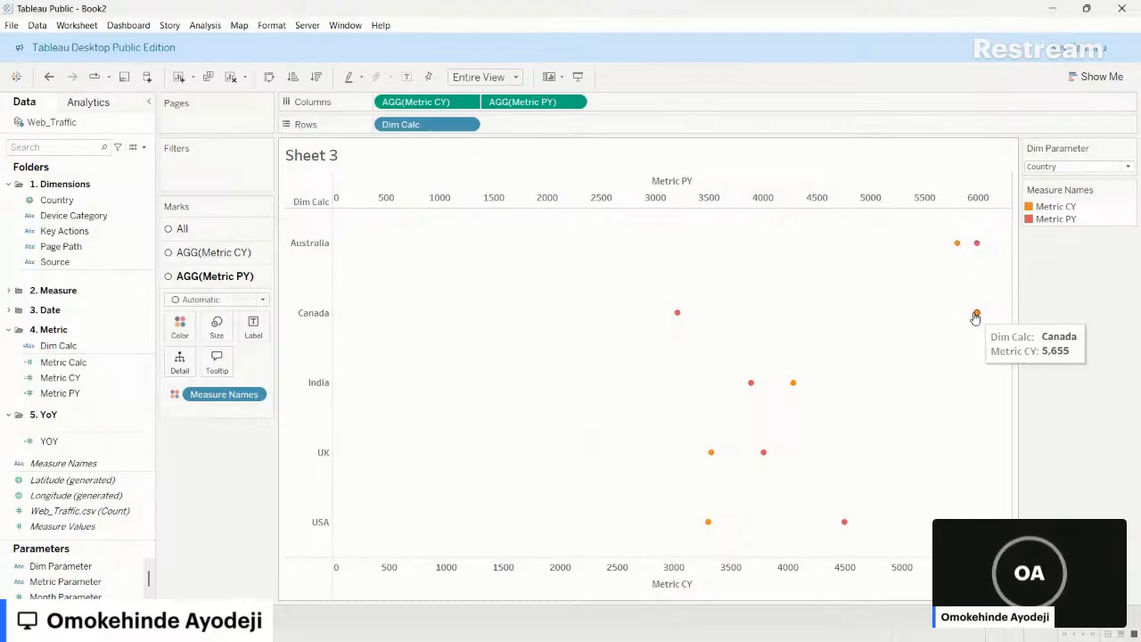
{"action": "mouse_move", "coordinate": [677, 314]}
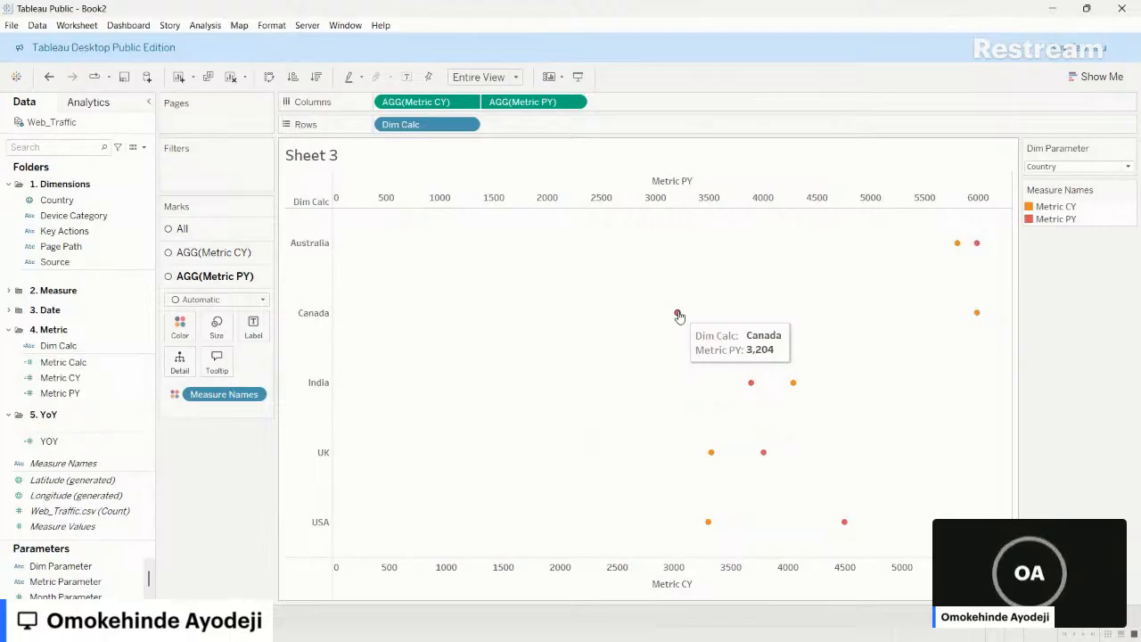
{"action": "right_click", "coordinate": [650, 195]}
{"action": "left_click", "coordinate": [704, 270]}
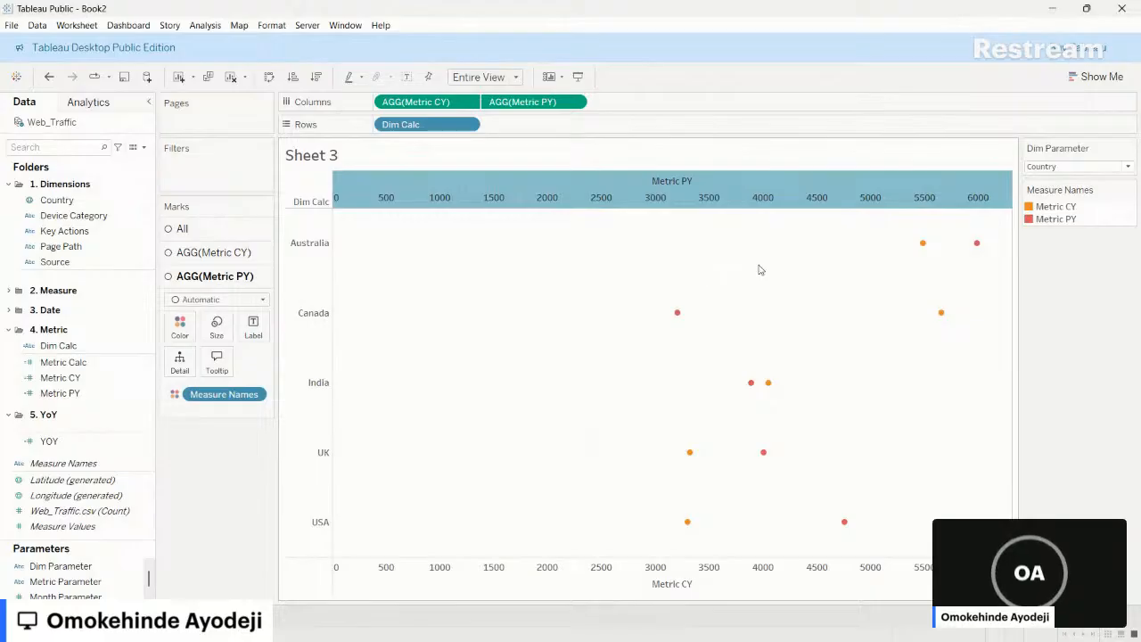
{"action": "key", "text": "ctrl+z"}
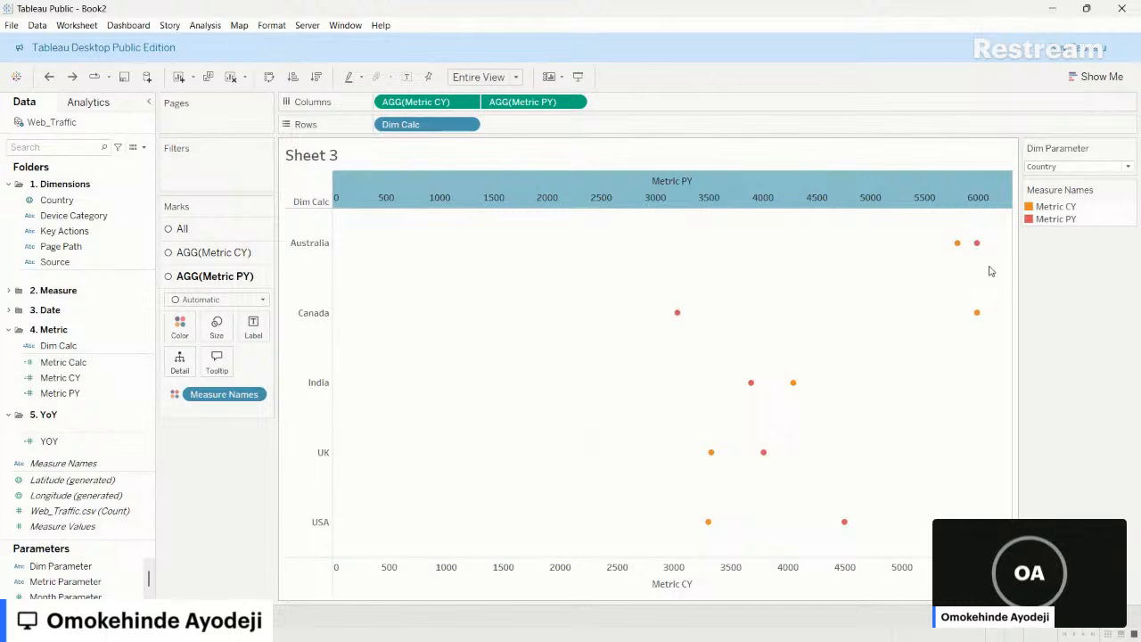
{"action": "left_click", "coordinate": [991, 271]}
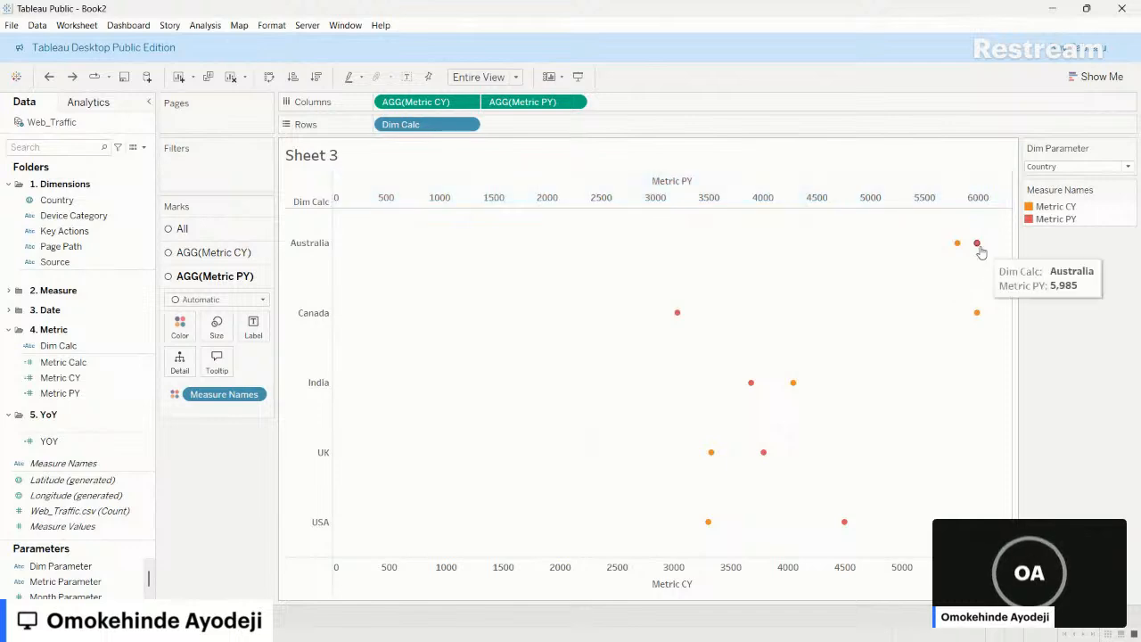
- Synchronize the Metric PY axis with the Metric CY axis and set the Metric CY mark type to Bar
{"action": "right_click", "coordinate": [680, 200]}
{"action": "left_click", "coordinate": [727, 273]}
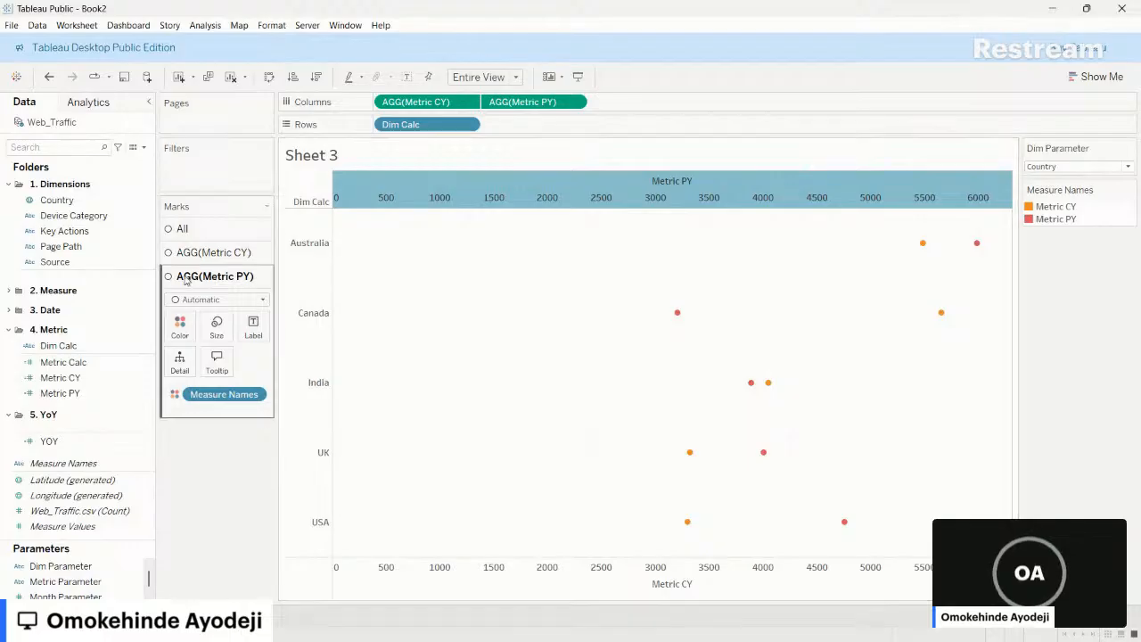
{"action": "left_click", "coordinate": [201, 252]}
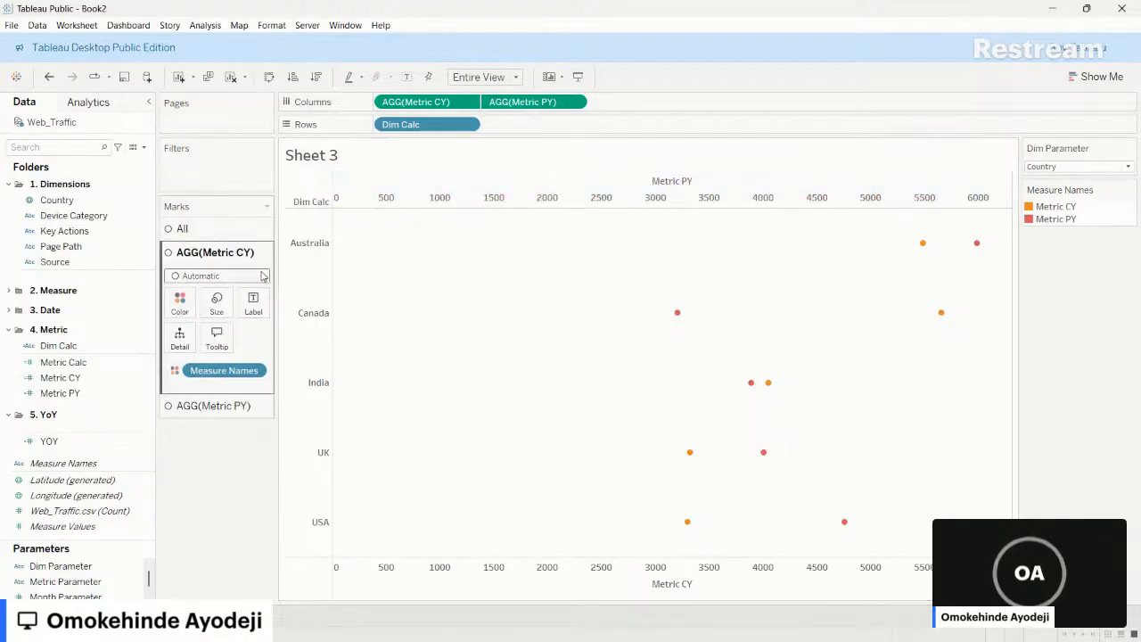
{"action": "left_click", "coordinate": [264, 277]}
{"action": "left_click", "coordinate": [190, 306]}
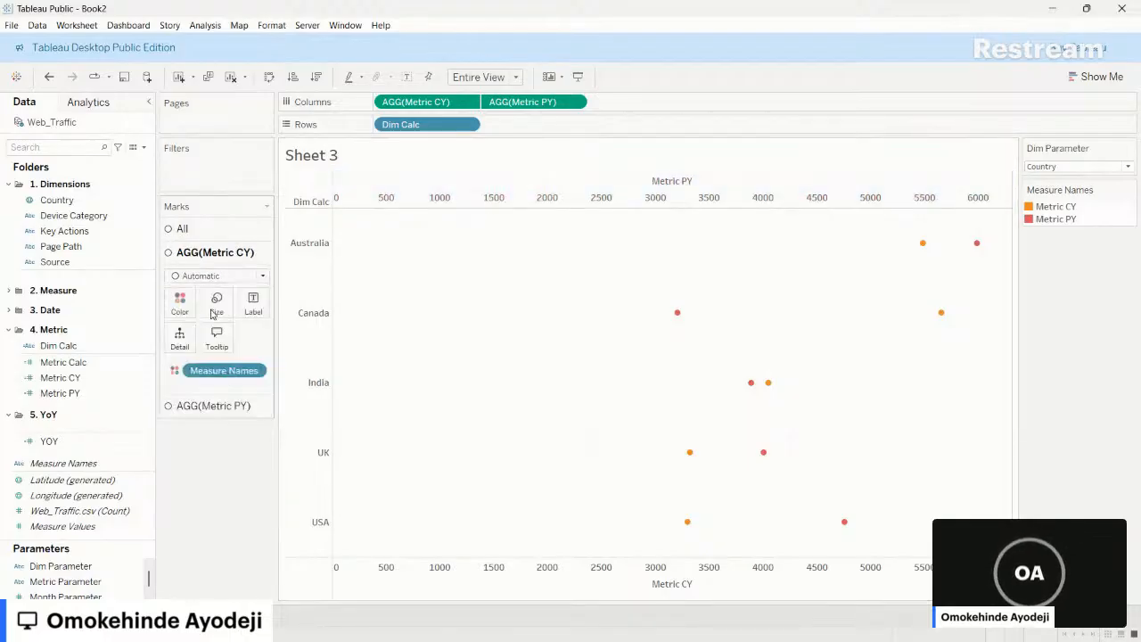
- Set the Metric PY mark type to Bar and shrink its bars to thin lines
{"action": "left_click", "coordinate": [217, 406]}
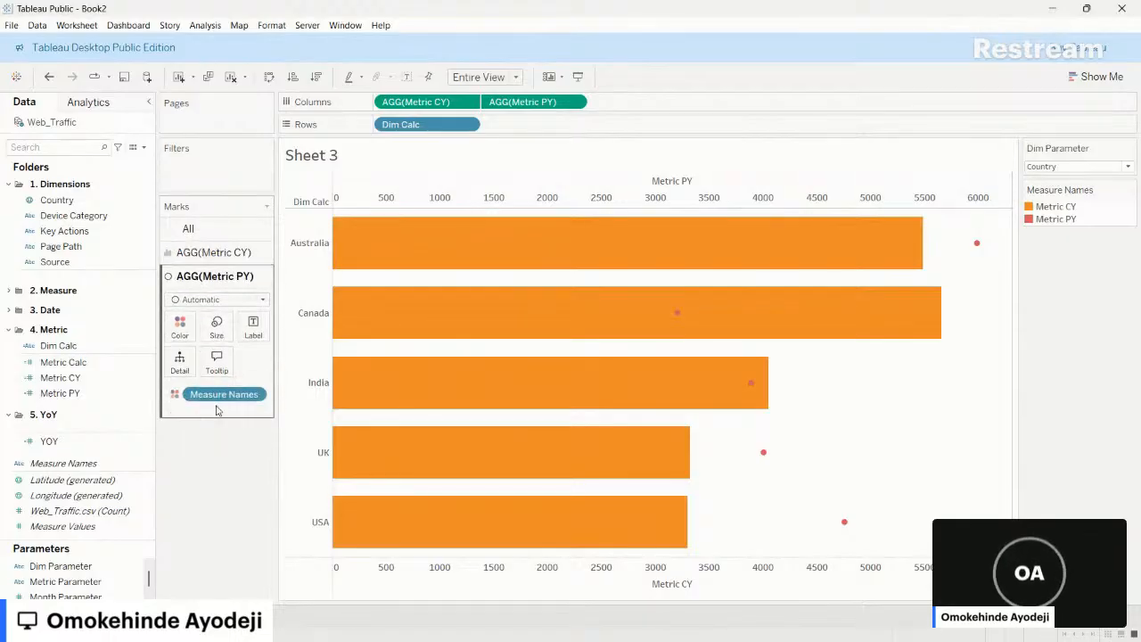
{"action": "left_click", "coordinate": [263, 300]}
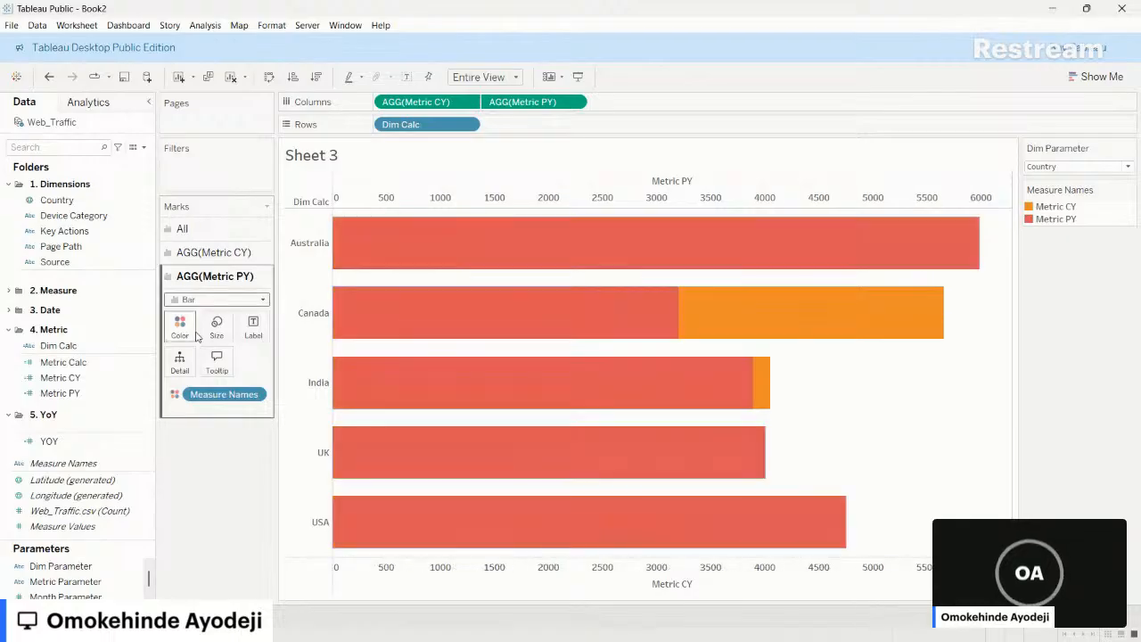
{"action": "left_click", "coordinate": [222, 330]}
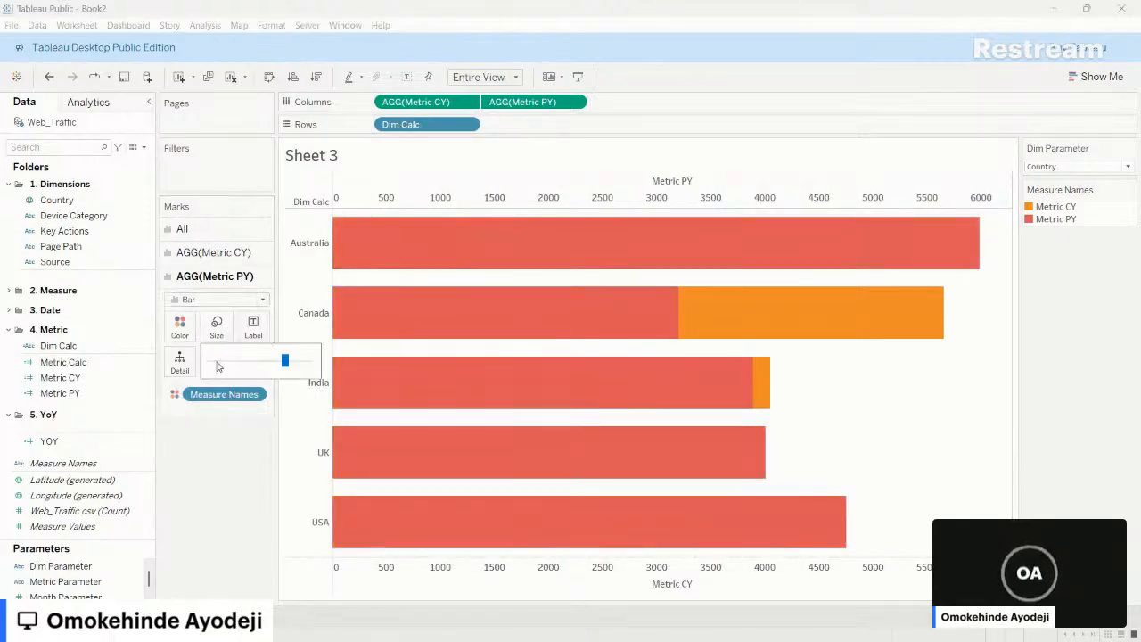
{"action": "left_click", "coordinate": [214, 363]}
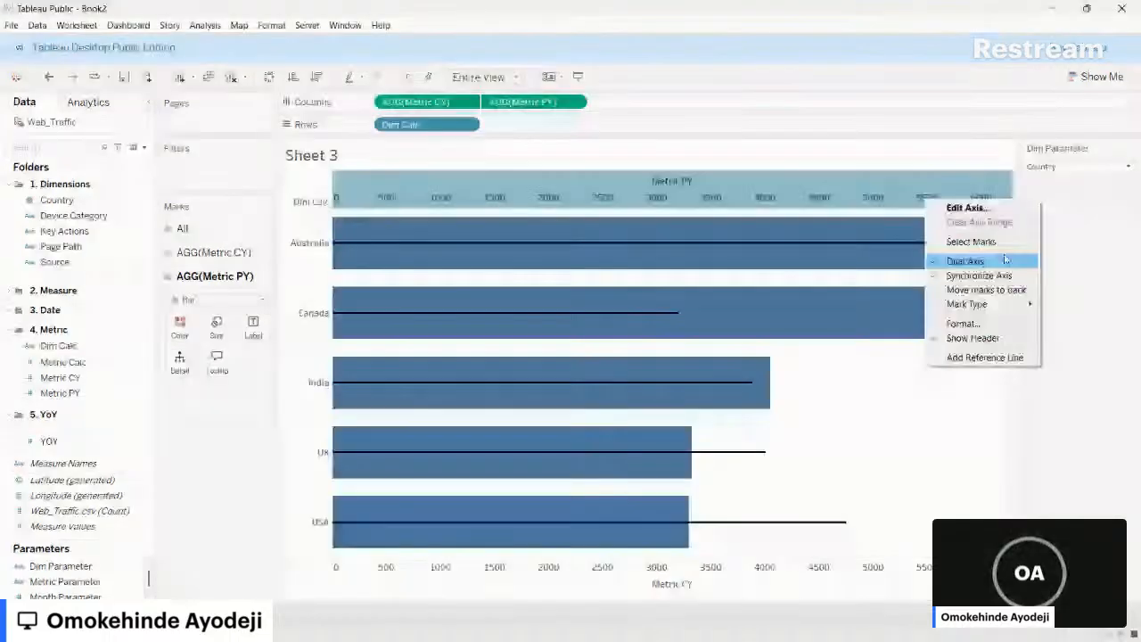
- Hide the headers of both the Metric PY and Metric CY axes
{"action": "left_click", "coordinate": [973, 338]}
{"action": "right_click", "coordinate": [849, 566]}
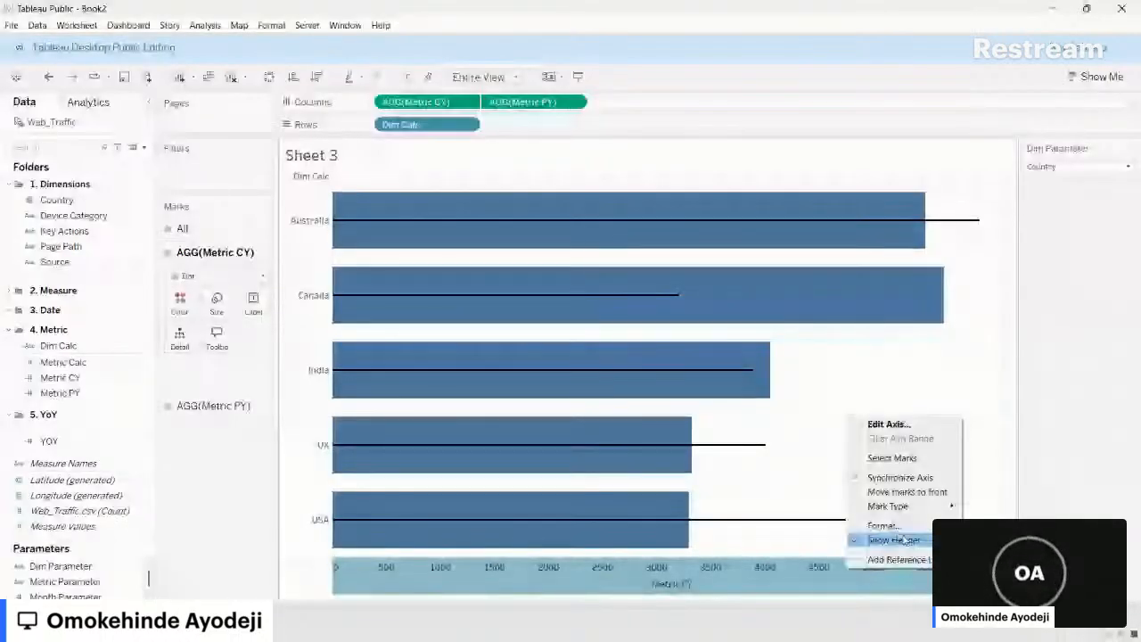
{"action": "left_click", "coordinate": [894, 540]}
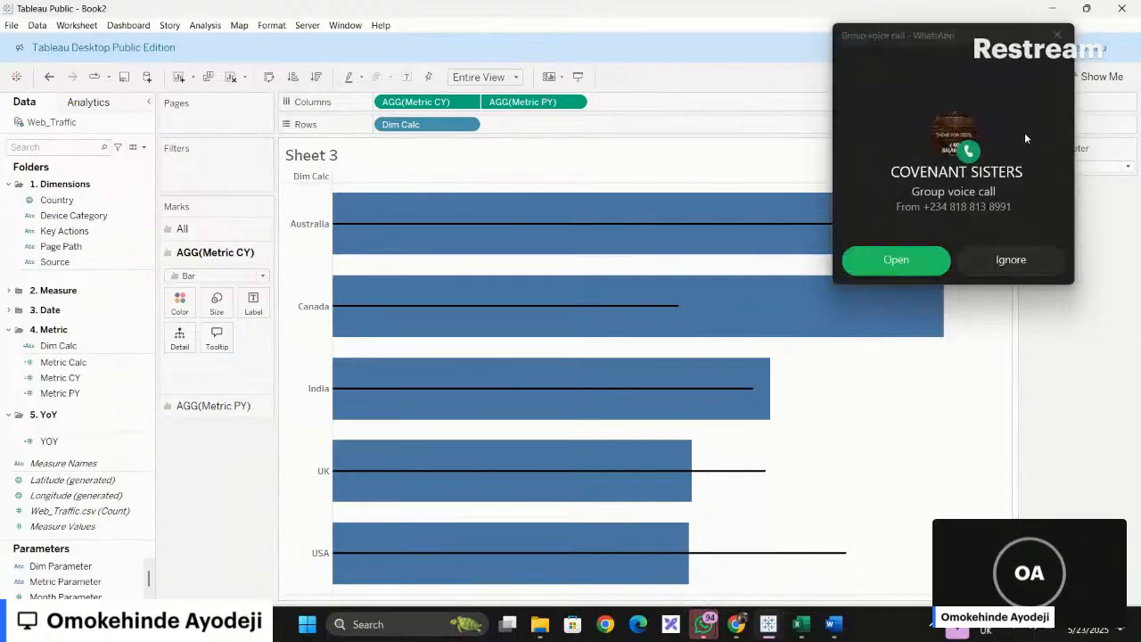
- Ignore the incoming group voice call
{"action": "left_click", "coordinate": [1014, 262]}
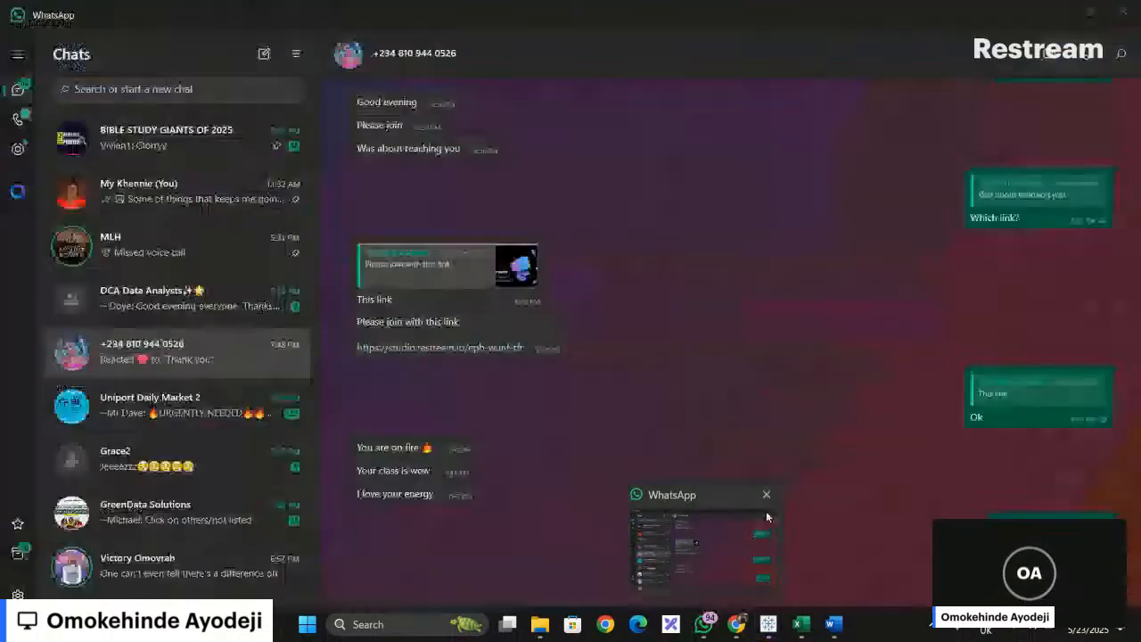
- Close the WhatsApp window to return to the Tableau worksheet
{"action": "left_click", "coordinate": [766, 496]}
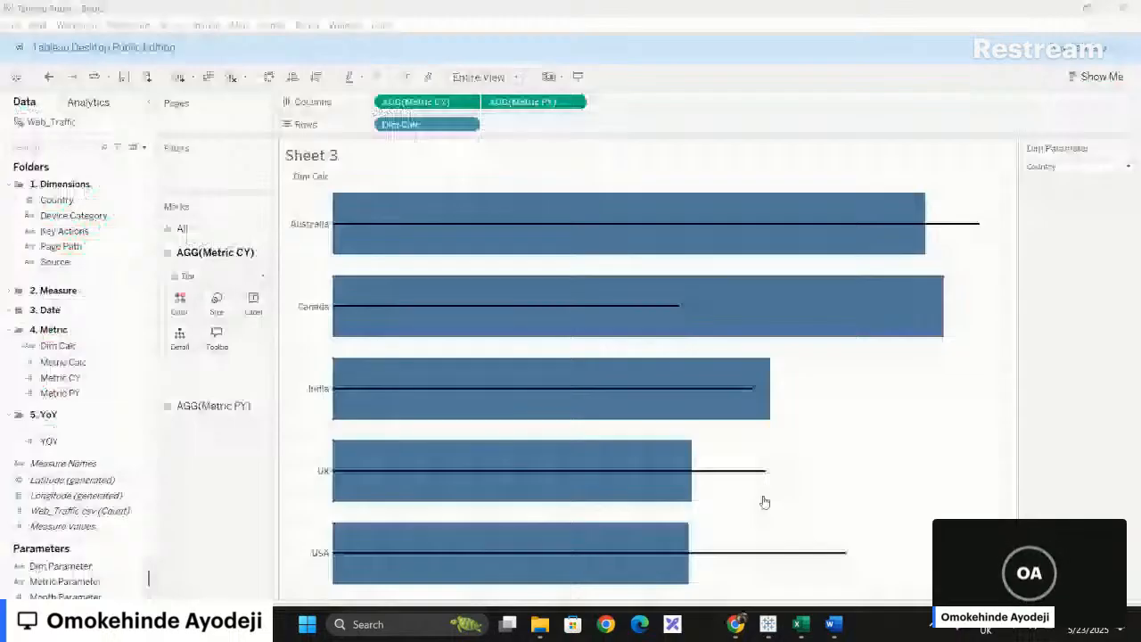
{"action": "mouse_move", "coordinate": [635, 385]}
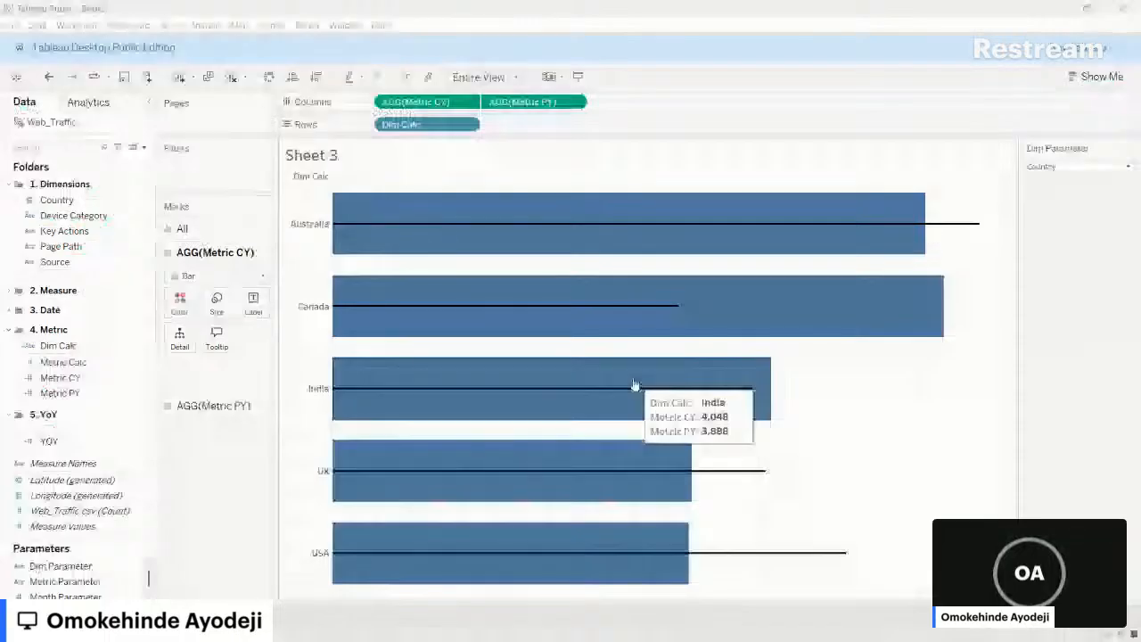
{"action": "double_click", "coordinate": [664, 98]}
{"action": "type", "text": "m"}
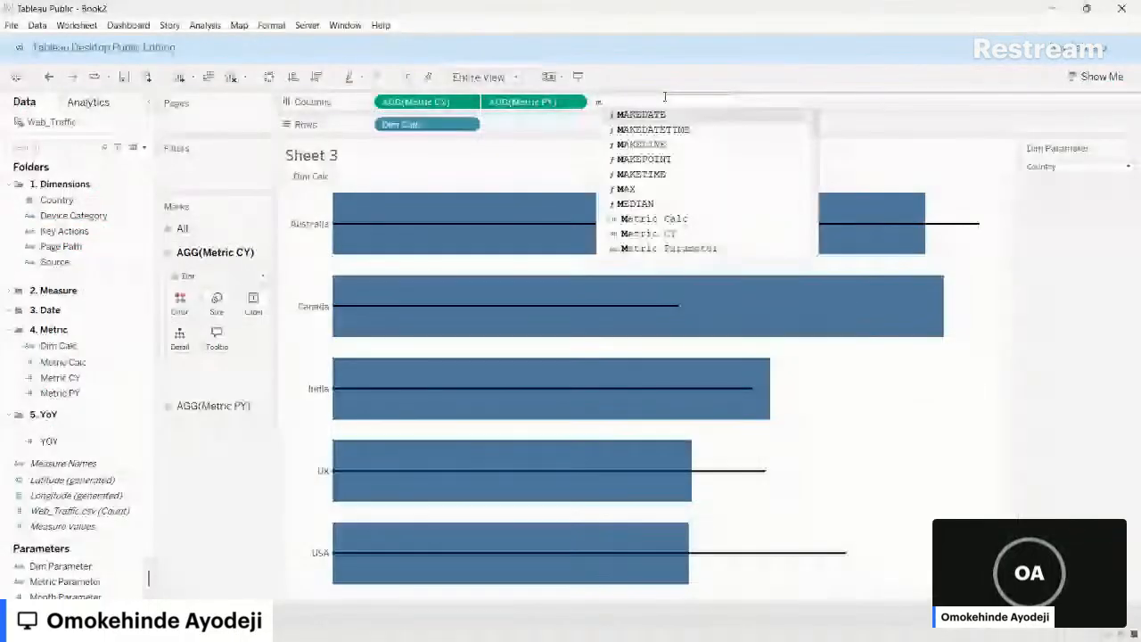
{"action": "key", "text": "Escape"}
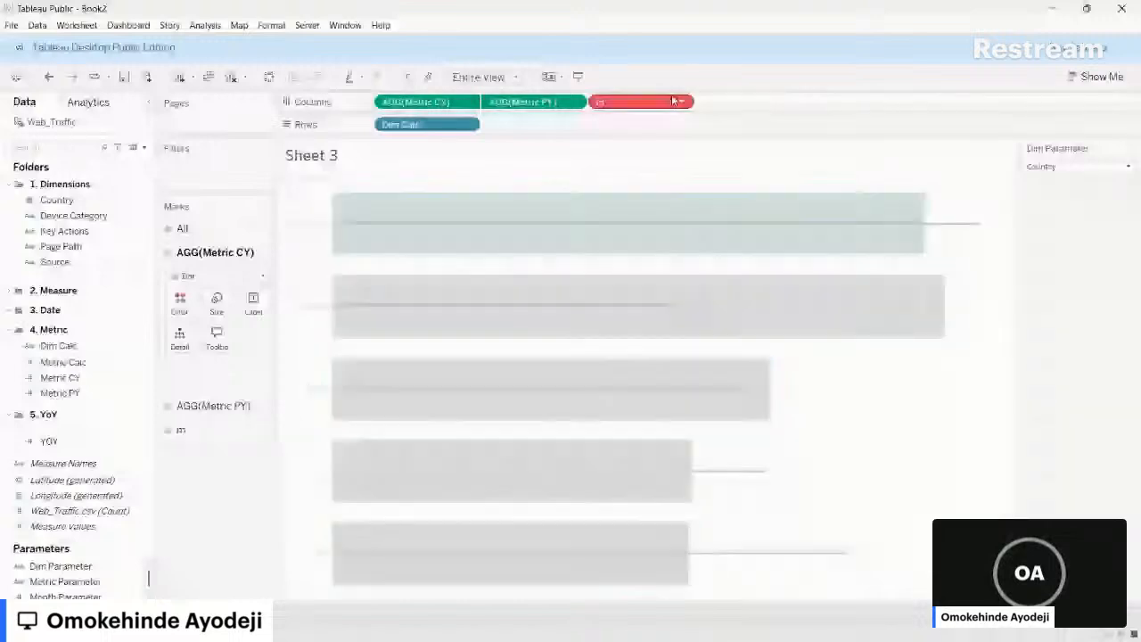
{"action": "key", "text": "Escape"}
- Add YOY to Rows after Dim Calc as a discrete field and hide the field labels for rows
{"action": "left_click", "coordinate": [44, 442]}
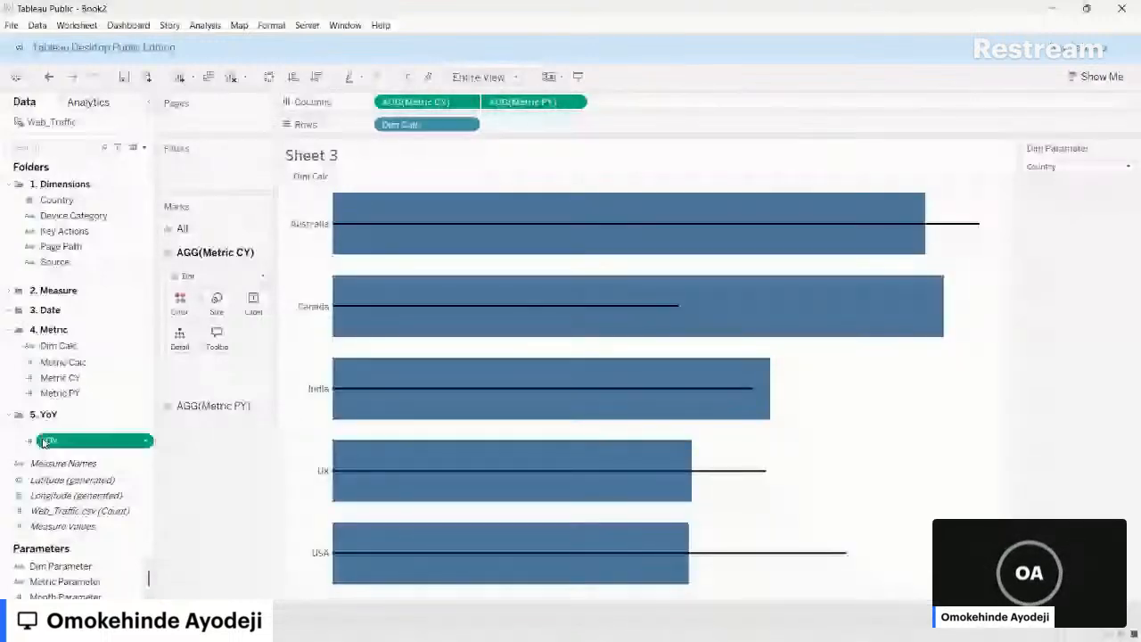
{"action": "left_click_drag", "start_coordinate": [44, 443], "coordinate": [526, 132]}
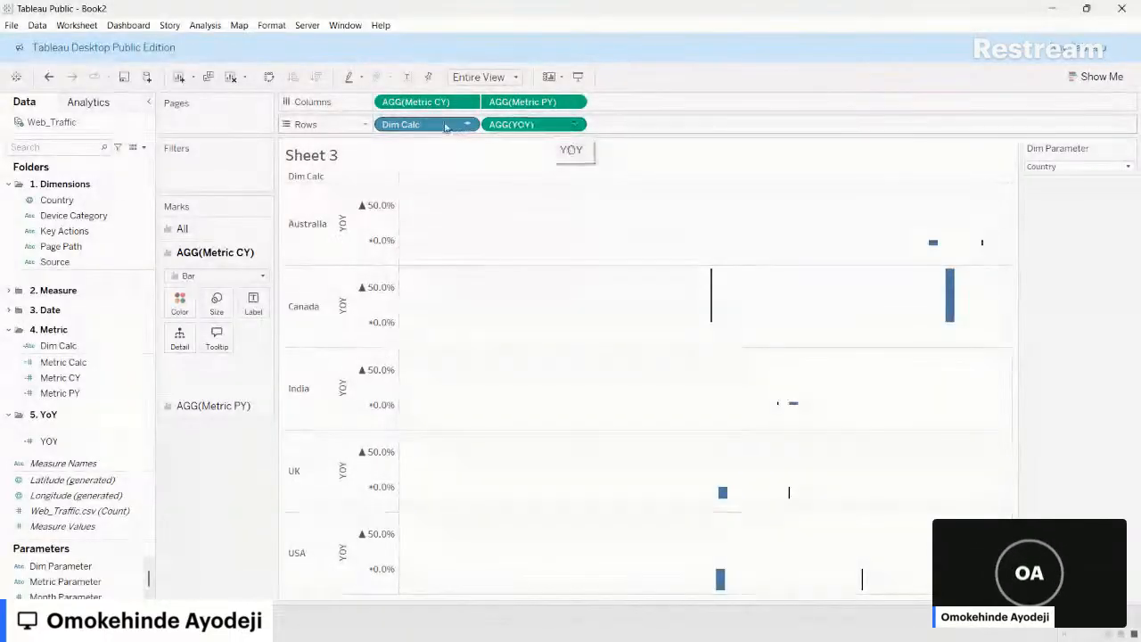
{"action": "left_click", "coordinate": [574, 125]}
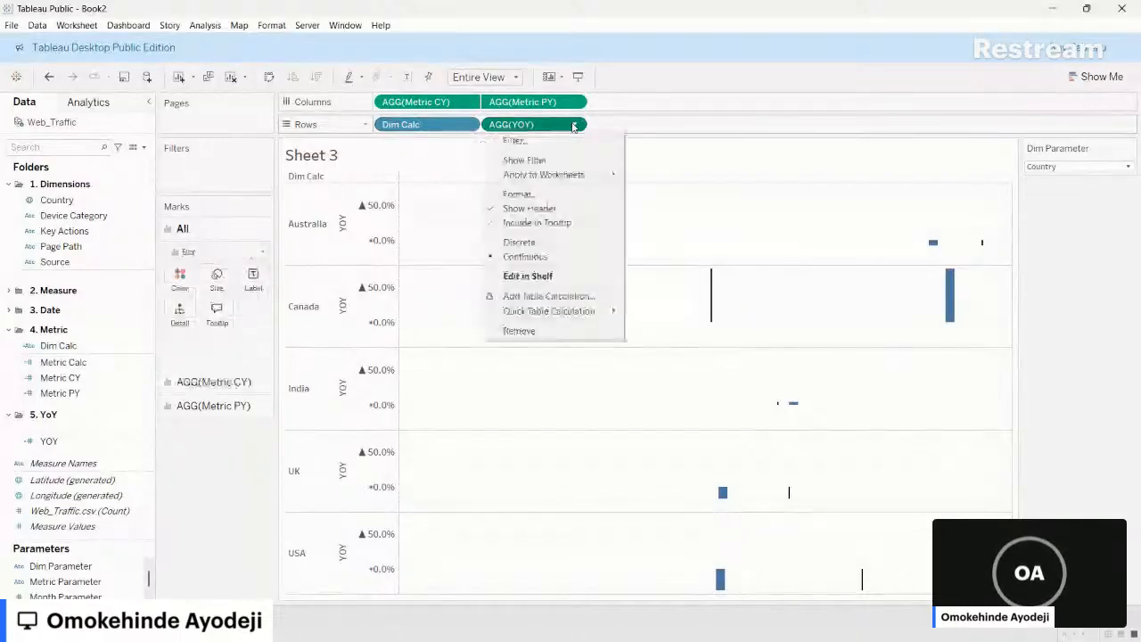
{"action": "left_click", "coordinate": [516, 242]}
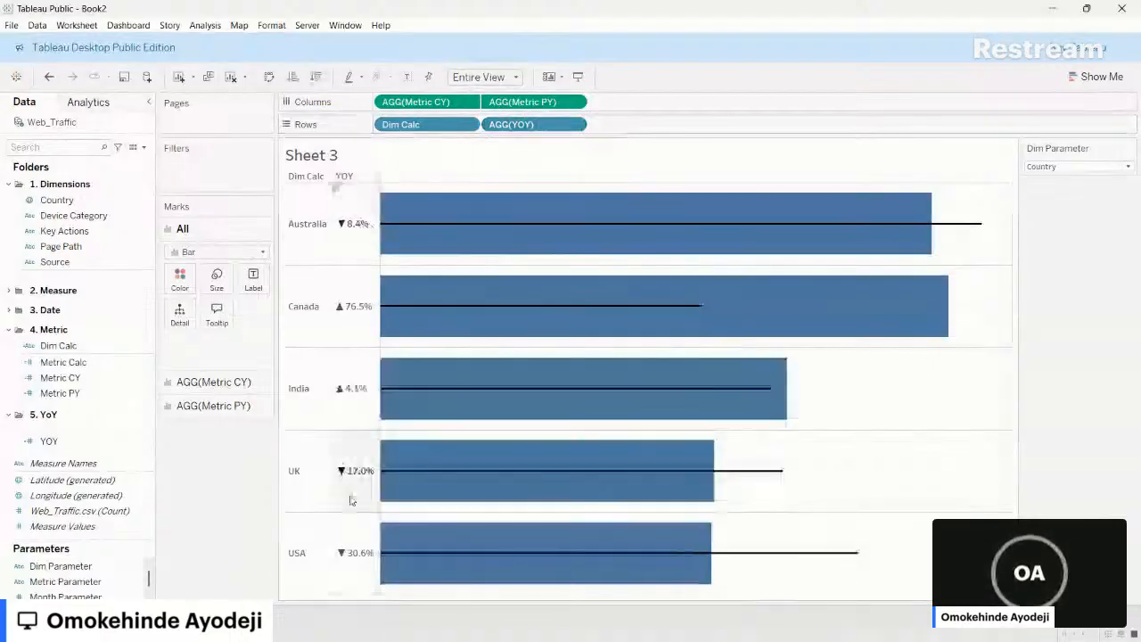
{"action": "right_click", "coordinate": [350, 175]}
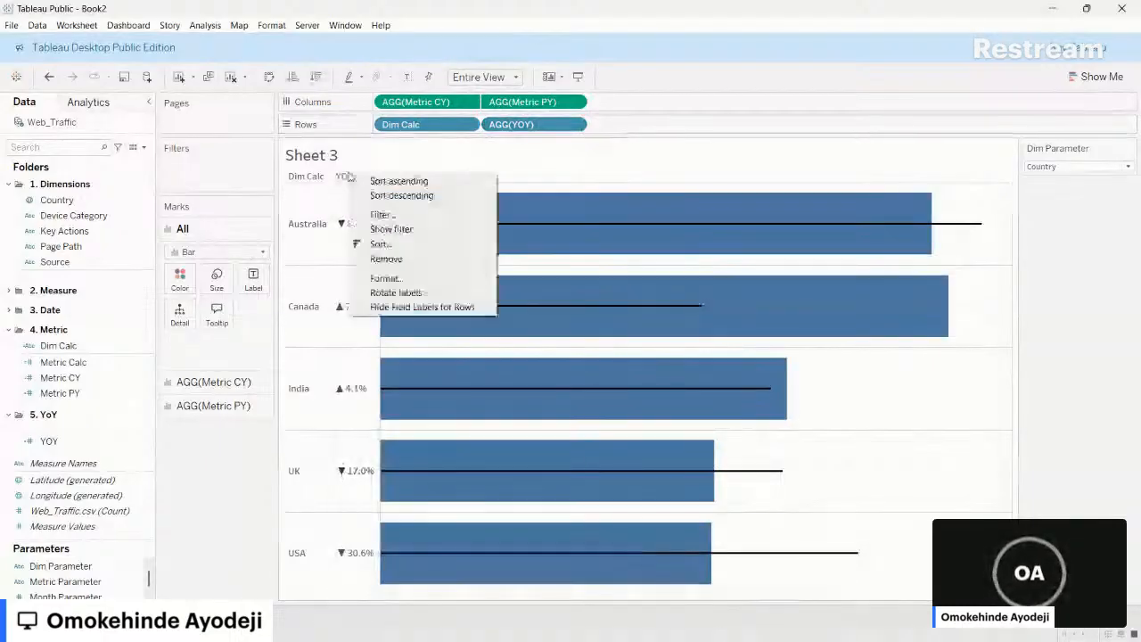
{"action": "left_click", "coordinate": [401, 307]}
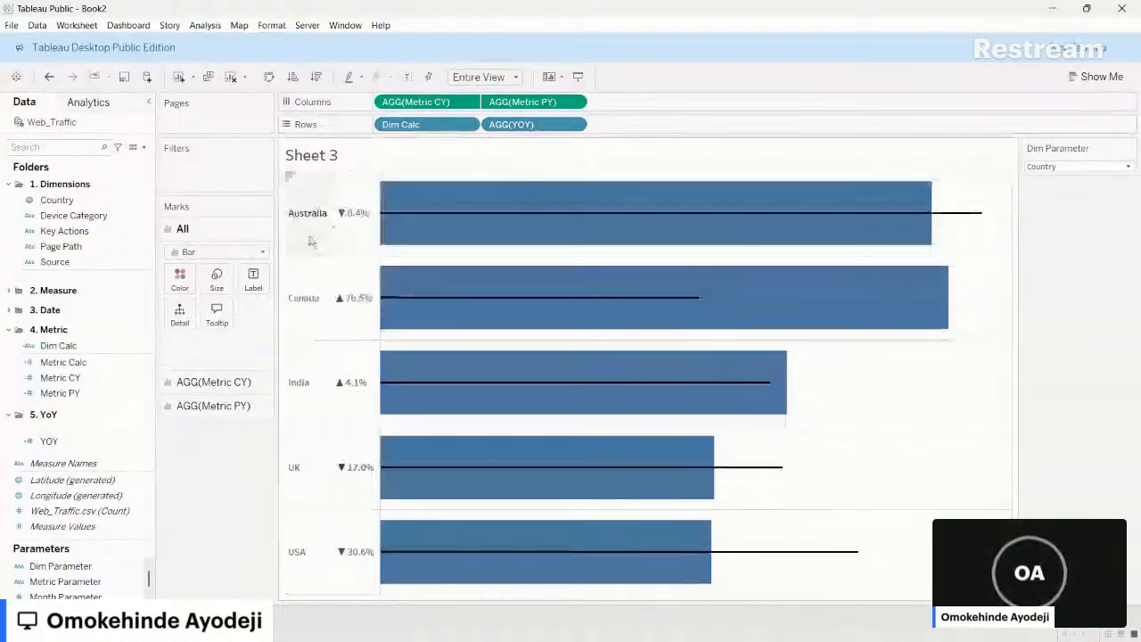
- Set the Dim Parameter to Page Path
{"action": "left_click", "coordinate": [1125, 169]}
{"action": "left_click", "coordinate": [1070, 203]}
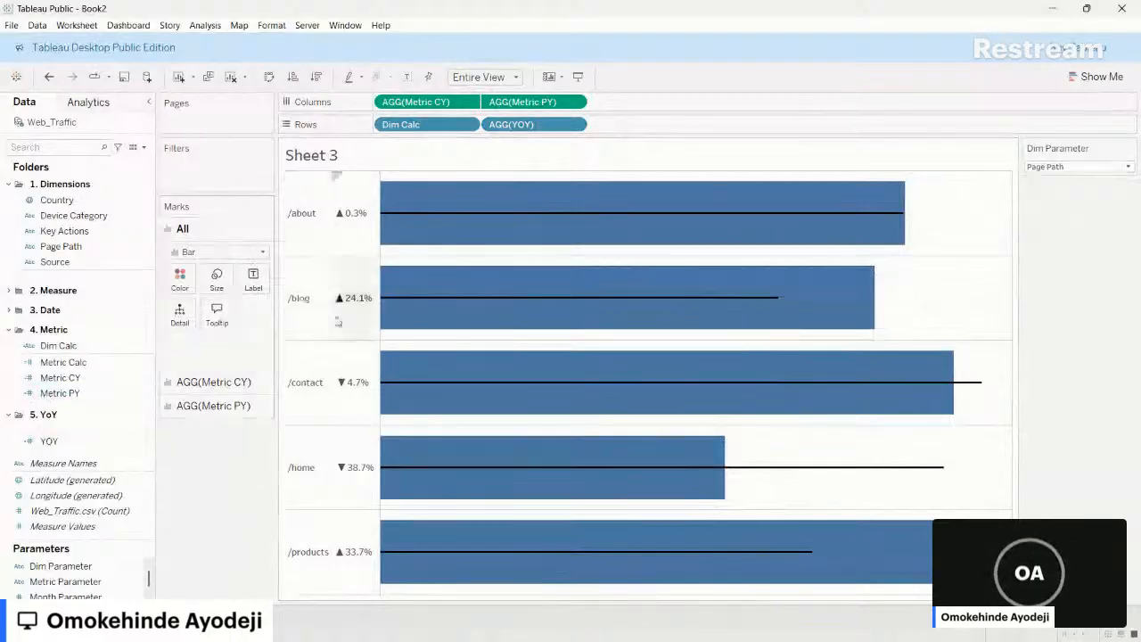
- Try keeping only the /blog bar in the chart, and undo that filter
{"action": "left_click", "coordinate": [827, 281]}
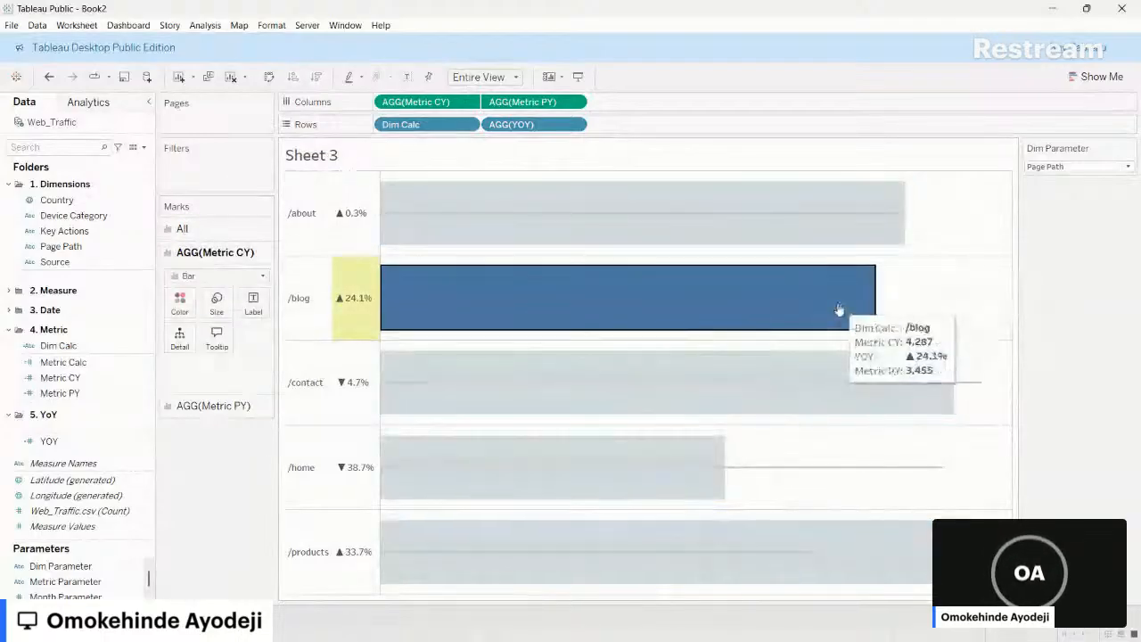
{"action": "left_click", "coordinate": [838, 310]}
{"action": "left_click", "coordinate": [839, 309]}
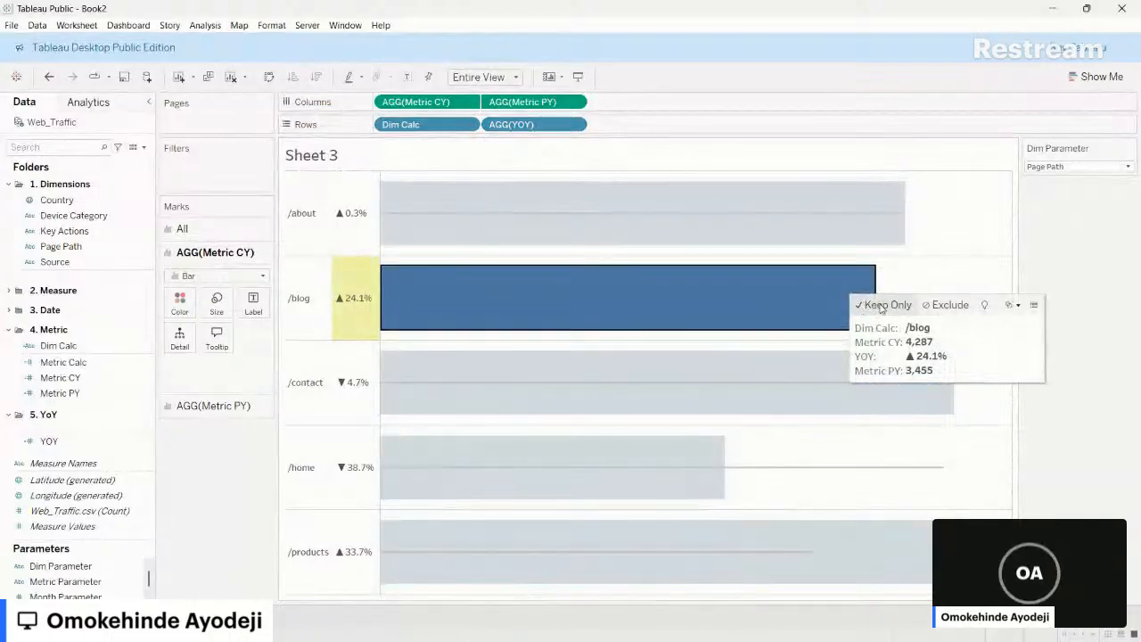
{"action": "left_click", "coordinate": [879, 306]}
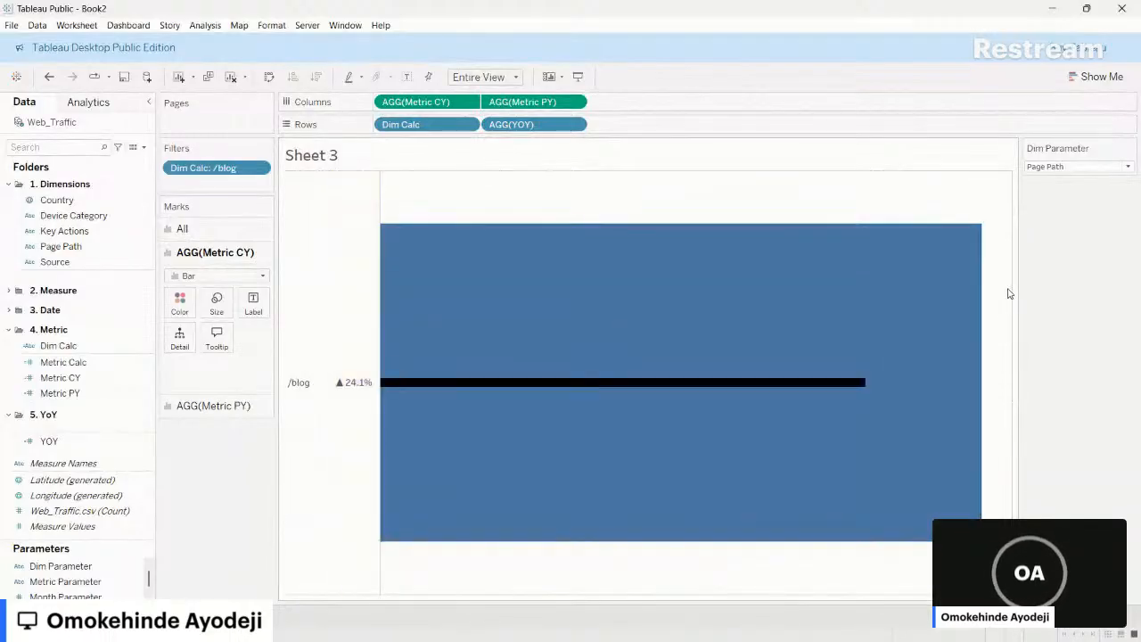
{"action": "key", "text": "ctrl+z"}
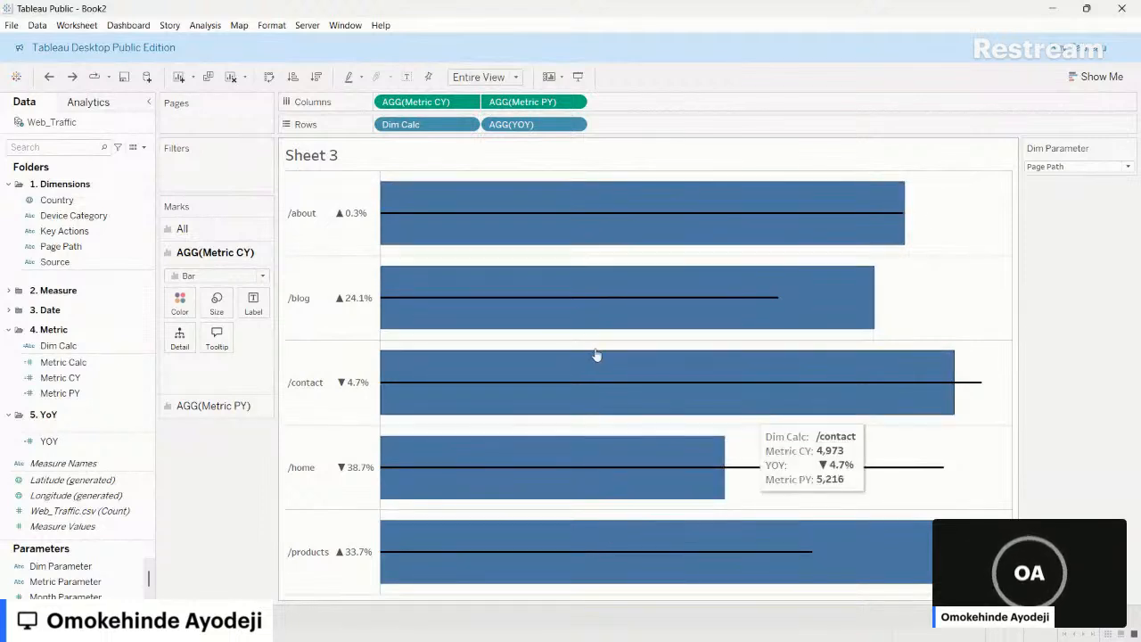
- Disable command buttons and selection by category in the tooltip for all marks, and check the tooltip on the /blog bar
{"action": "left_click", "coordinate": [210, 226]}
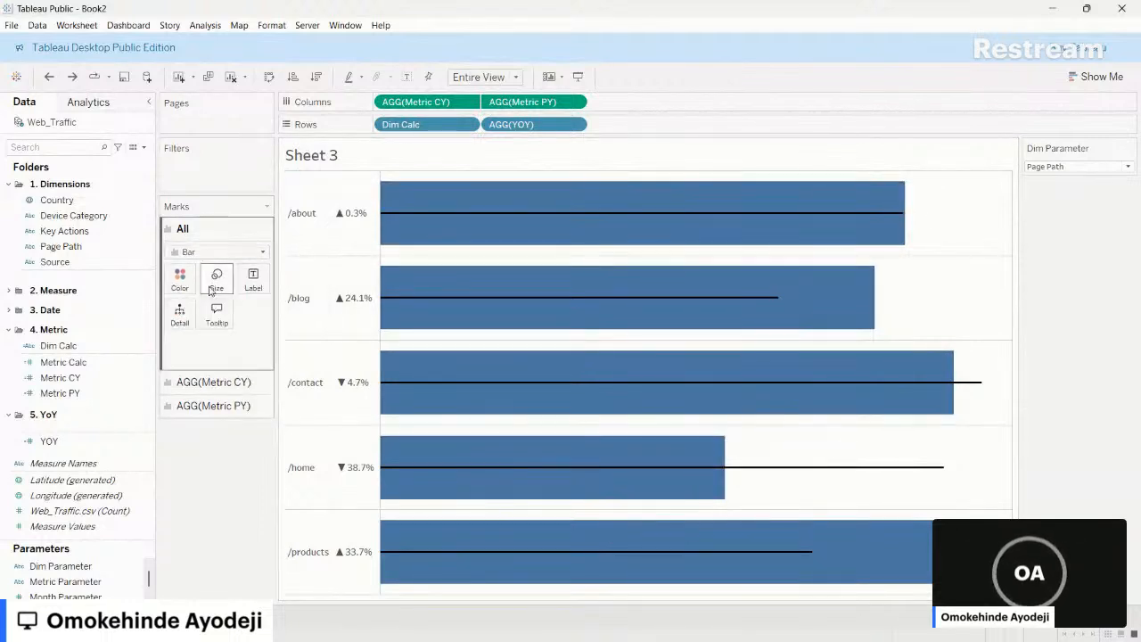
{"action": "left_click", "coordinate": [218, 315]}
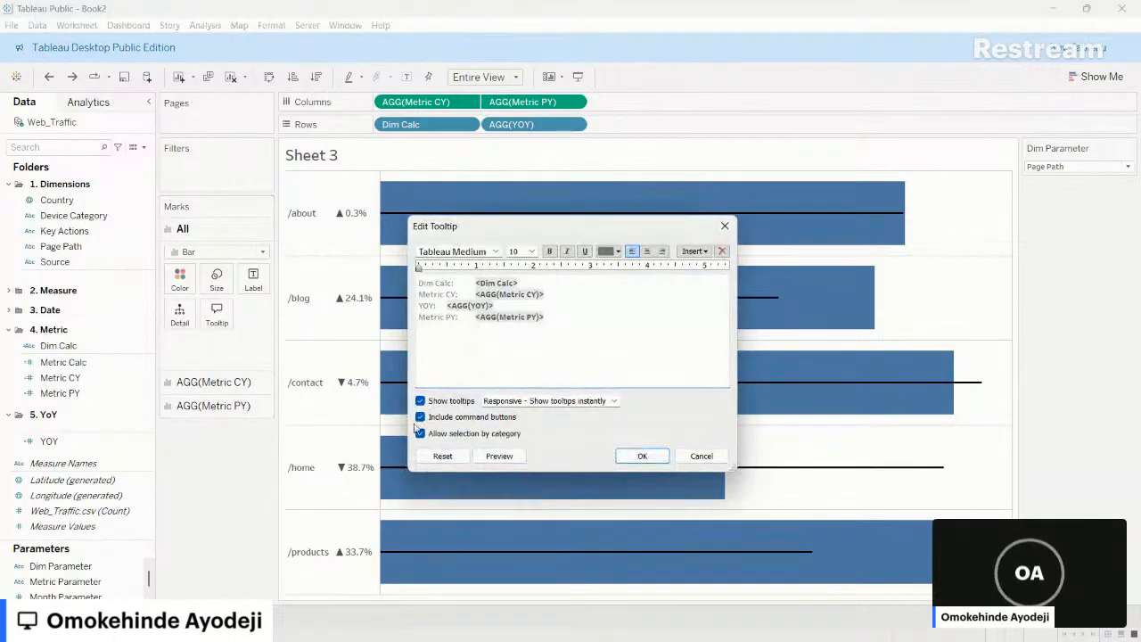
{"action": "left_click", "coordinate": [420, 417]}
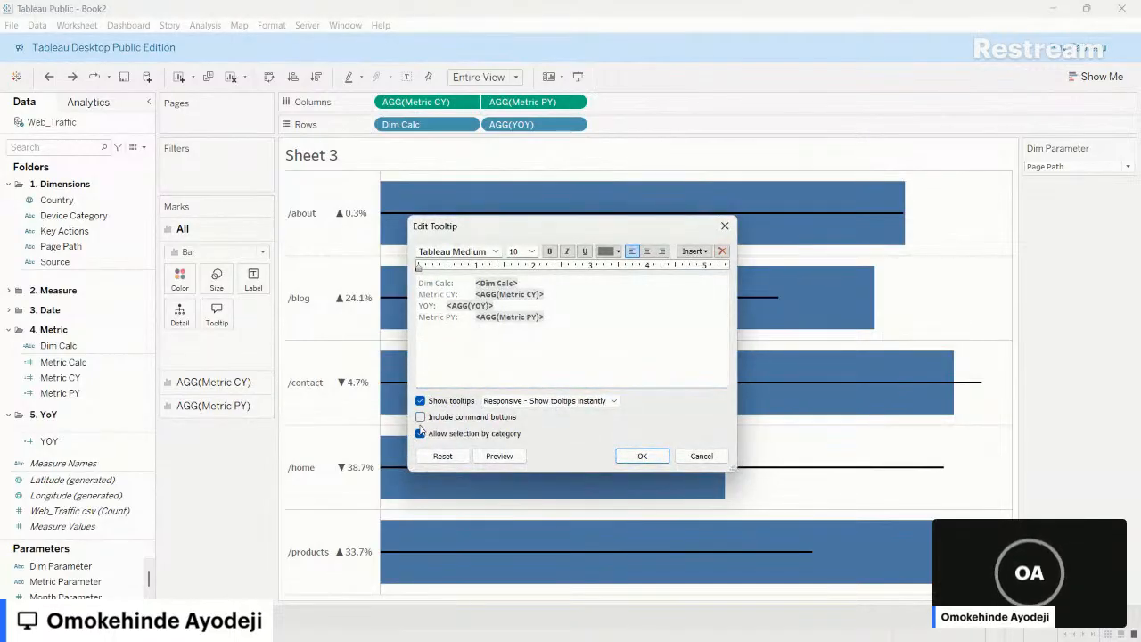
{"action": "left_click", "coordinate": [419, 433]}
{"action": "left_click", "coordinate": [642, 455]}
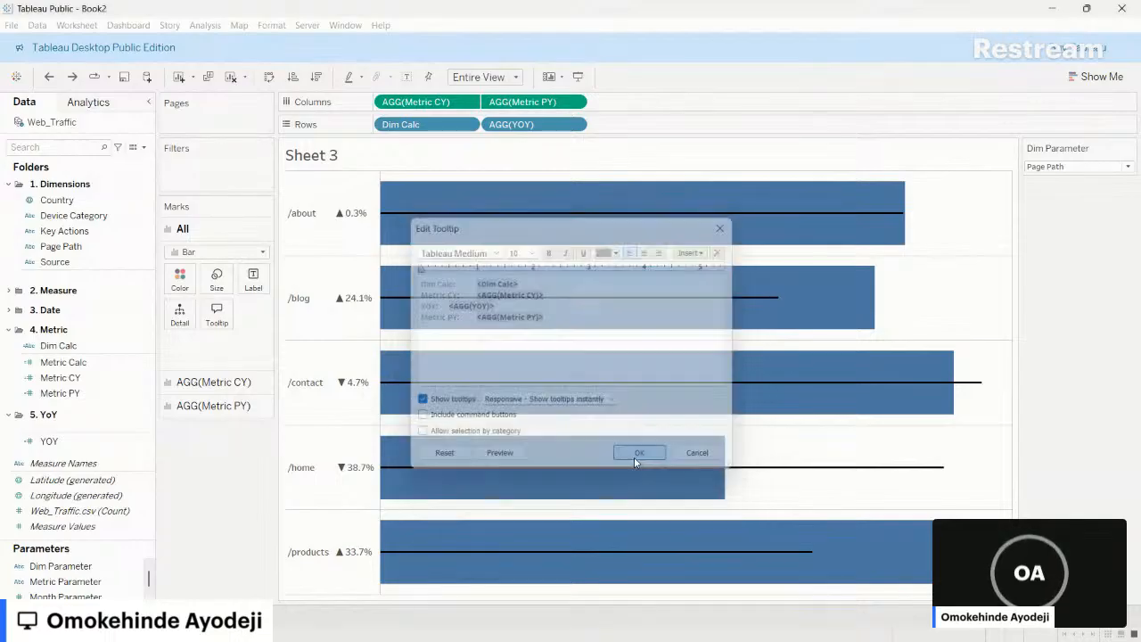
{"action": "mouse_move", "coordinate": [703, 291]}
{"action": "left_click", "coordinate": [829, 308]}
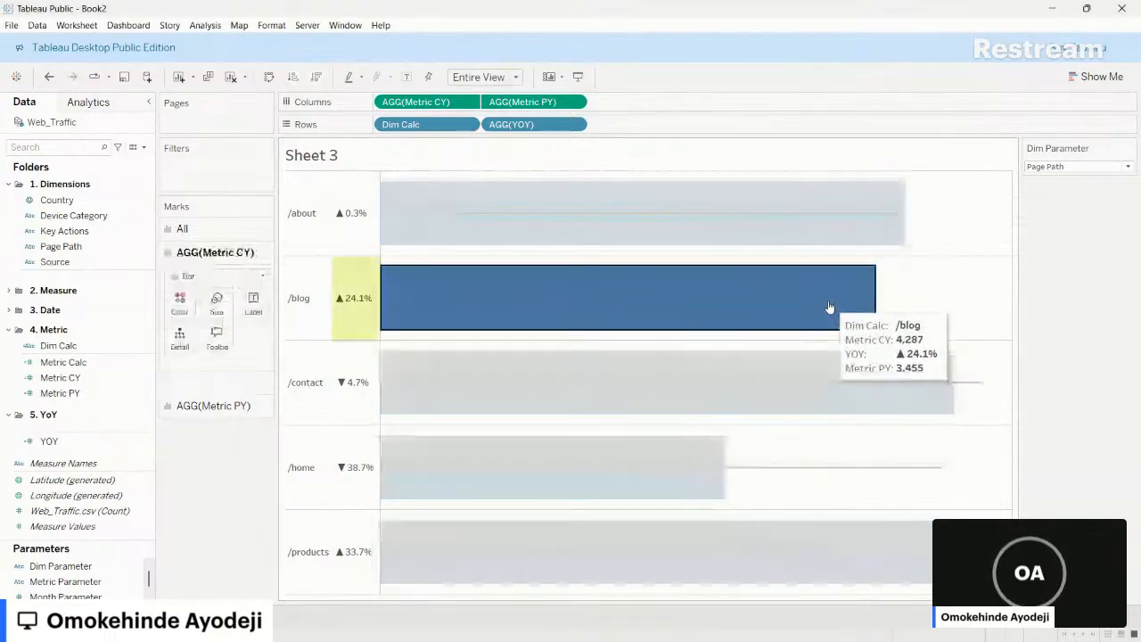
{"action": "left_click", "coordinate": [826, 246]}
{"action": "left_click", "coordinate": [961, 303]}
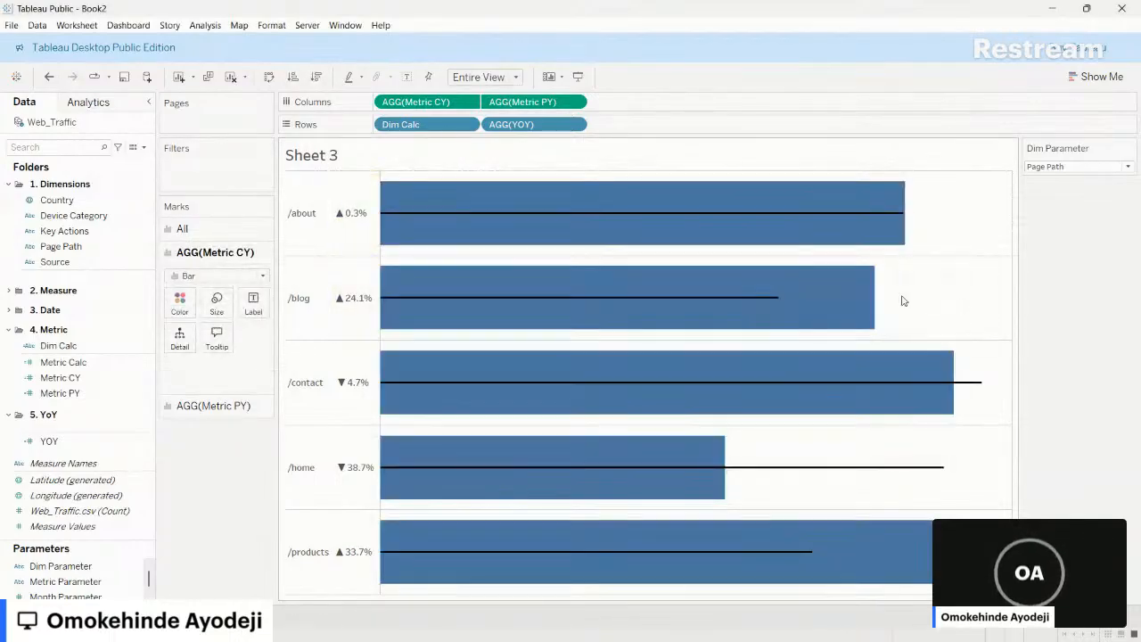
{"action": "mouse_move", "coordinate": [409, 368]}
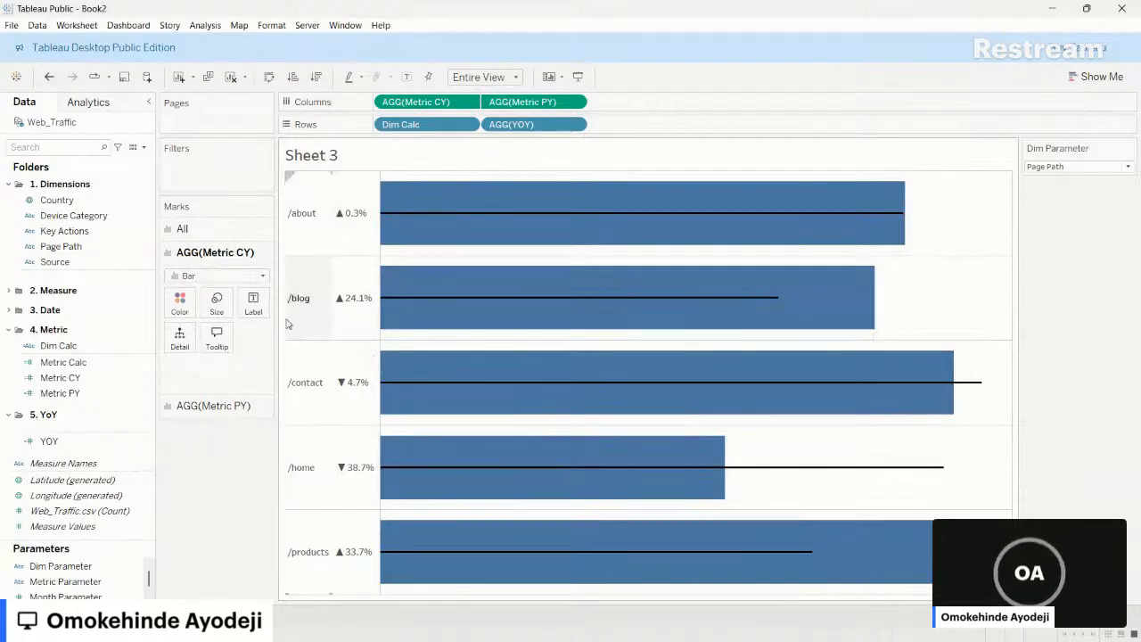
- Remove the "Dim Calc:" label from the tooltip for all marks, keeping the Dim Calc field itself
{"action": "left_click", "coordinate": [187, 229]}
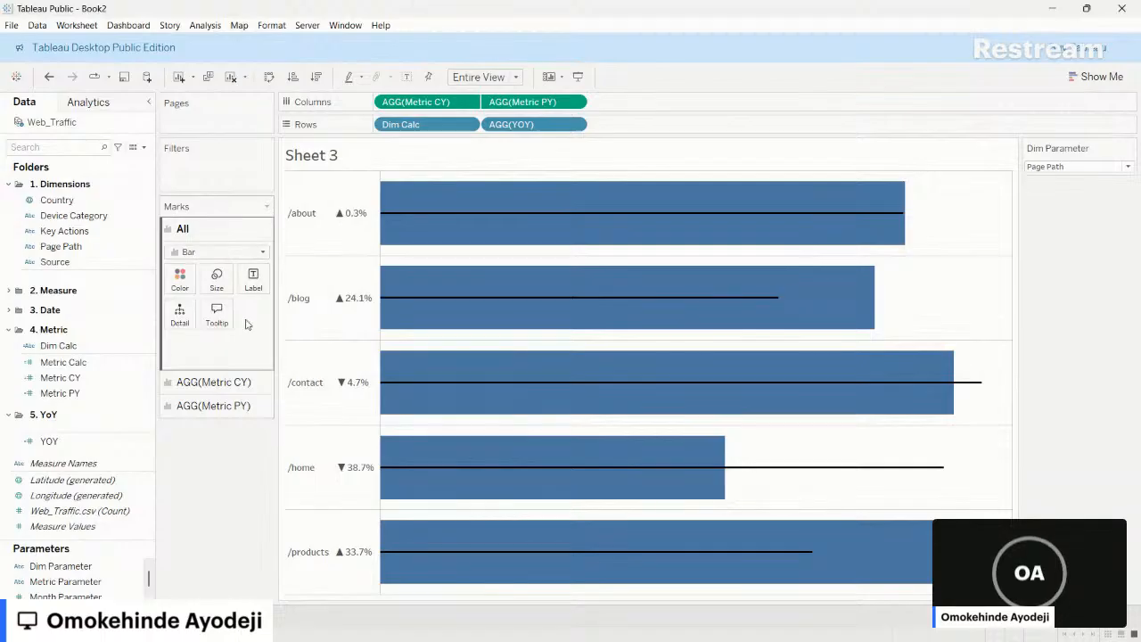
{"action": "left_click", "coordinate": [216, 313]}
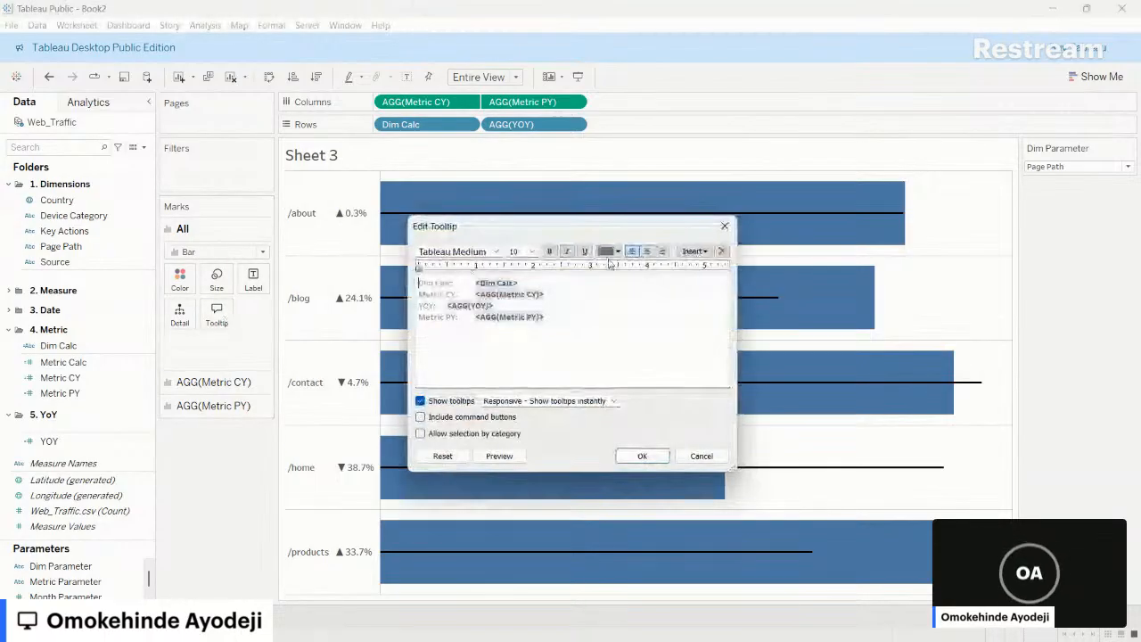
{"action": "left_click_drag", "start_coordinate": [474, 282], "coordinate": [411, 278]}
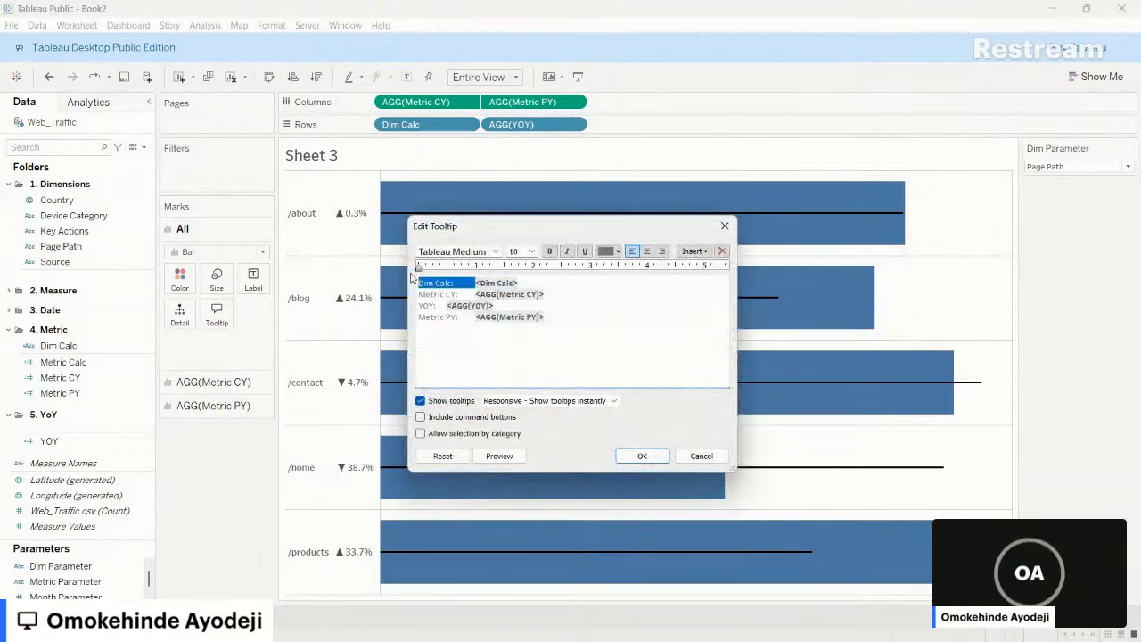
{"action": "key", "text": "BackSpace"}
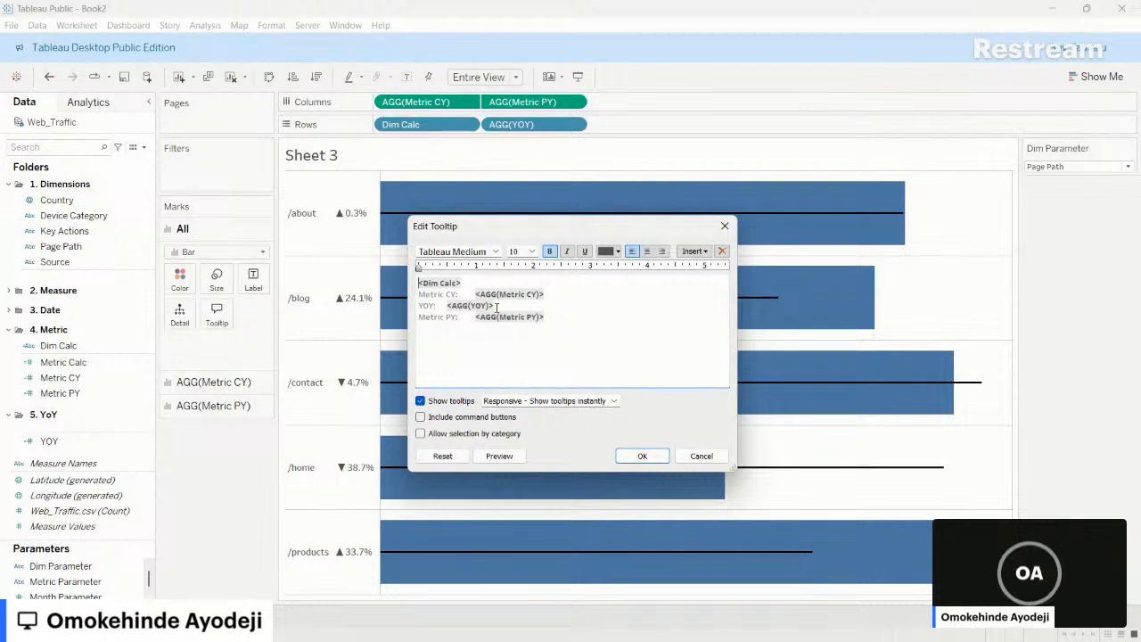
- Move the AGG(YOY) field beside Dim Calc on the tooltip's first line and delete the leftover YOY line
{"action": "left_click_drag", "start_coordinate": [497, 306], "coordinate": [446, 306]}
{"action": "left_click_drag", "start_coordinate": [470, 305], "coordinate": [460, 283]}
{"action": "left_click", "coordinate": [445, 306]}
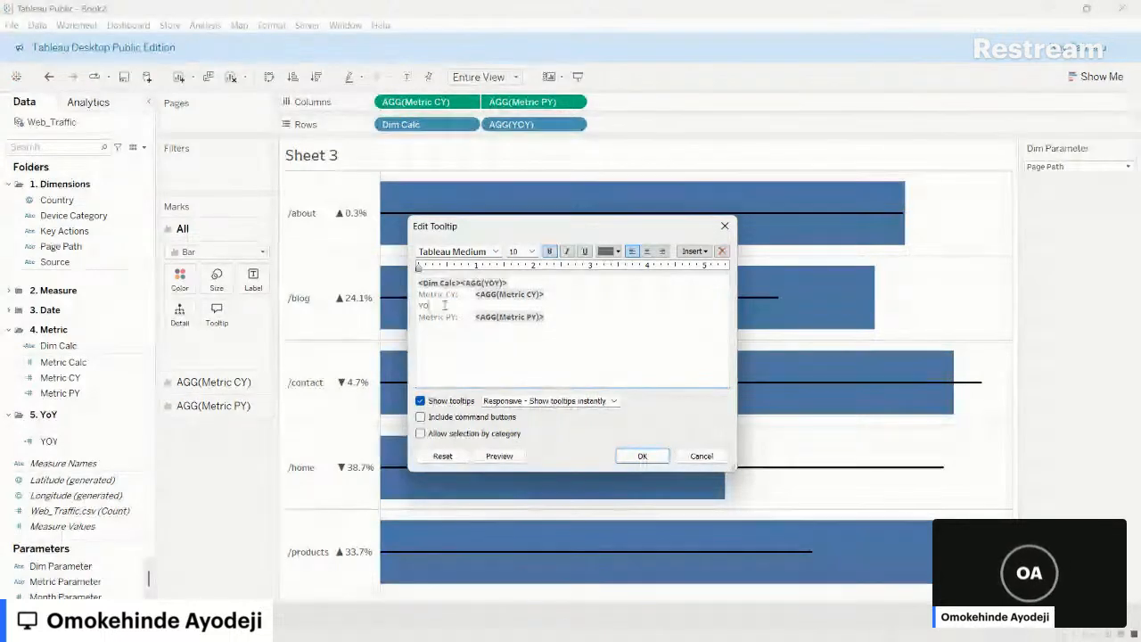
{"action": "key", "text": "BackSpace"}
{"action": "key", "text": "BackSpace"}
{"action": "key", "text": "BackSpace"}
{"action": "key", "text": "BackSpace"}
{"action": "key", "text": "BackSpace"}
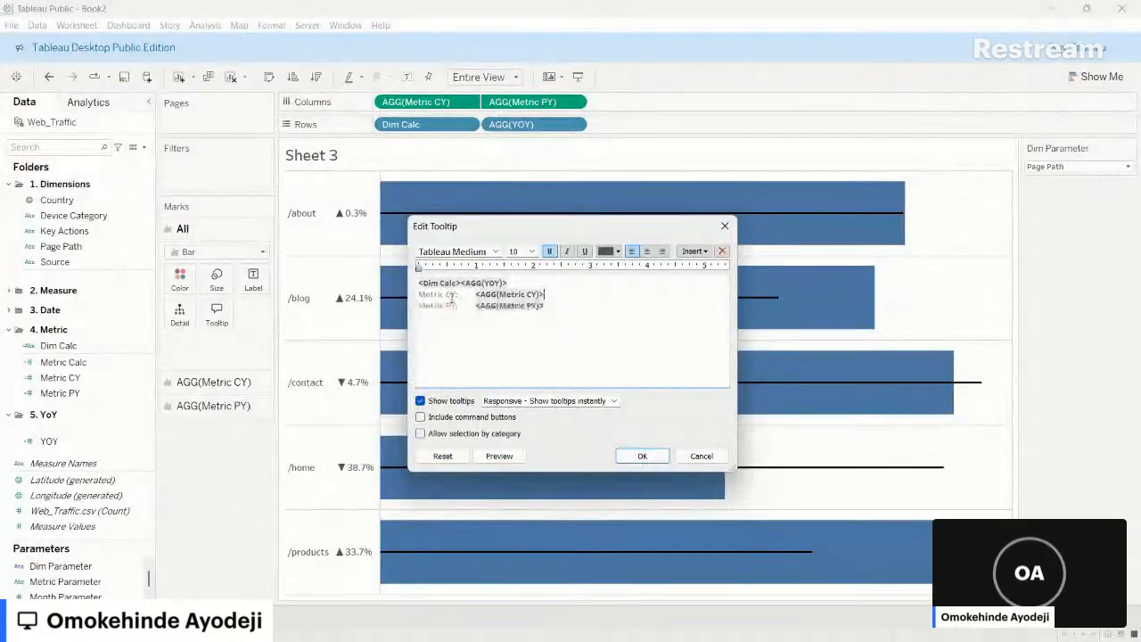
- Change the label of the tooltip's Metric CY line to "Year:"
{"action": "left_click", "coordinate": [456, 295]}
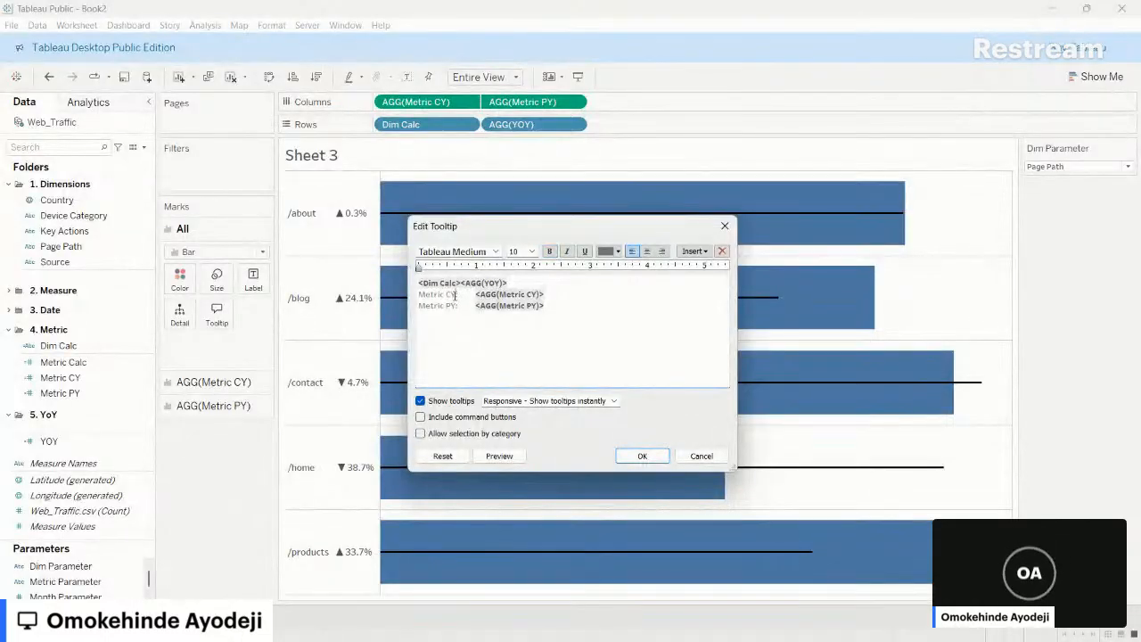
{"action": "key", "text": "BackSpace"}
{"action": "key", "text": "BackSpace"}
{"action": "key", "text": "BackSpace"}
{"action": "key", "text": "BackSpace"}
{"action": "key", "text": "BackSpace"}
{"action": "key", "text": "BackSpace"}
{"action": "key", "text": "BackSpace"}
{"action": "key", "text": "BackSpace"}
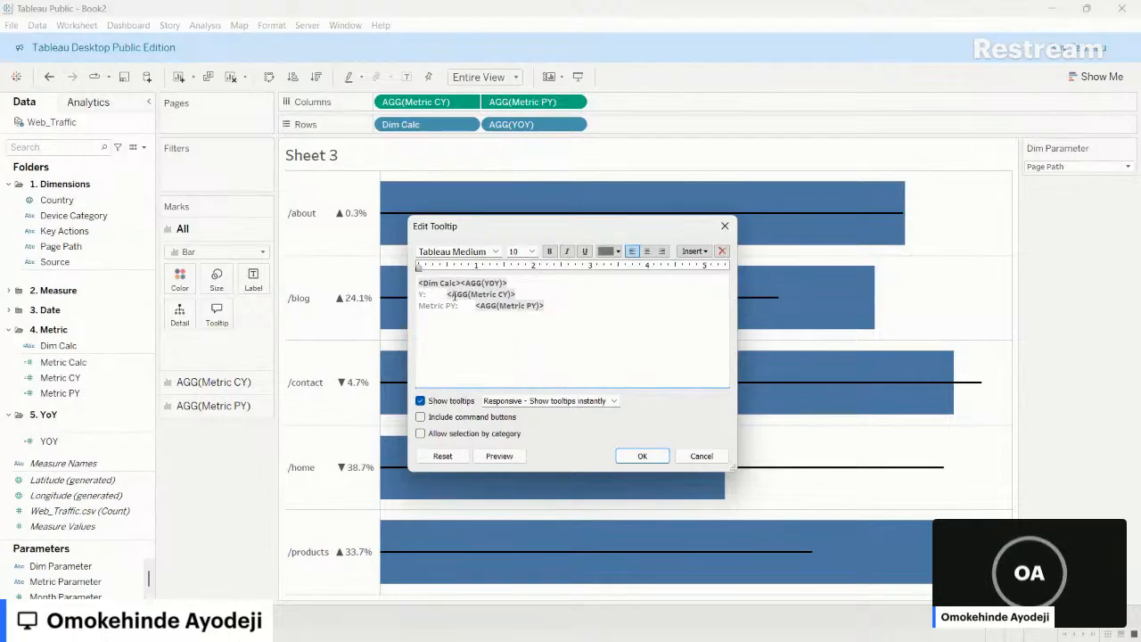
{"action": "type", "text": "ear"}
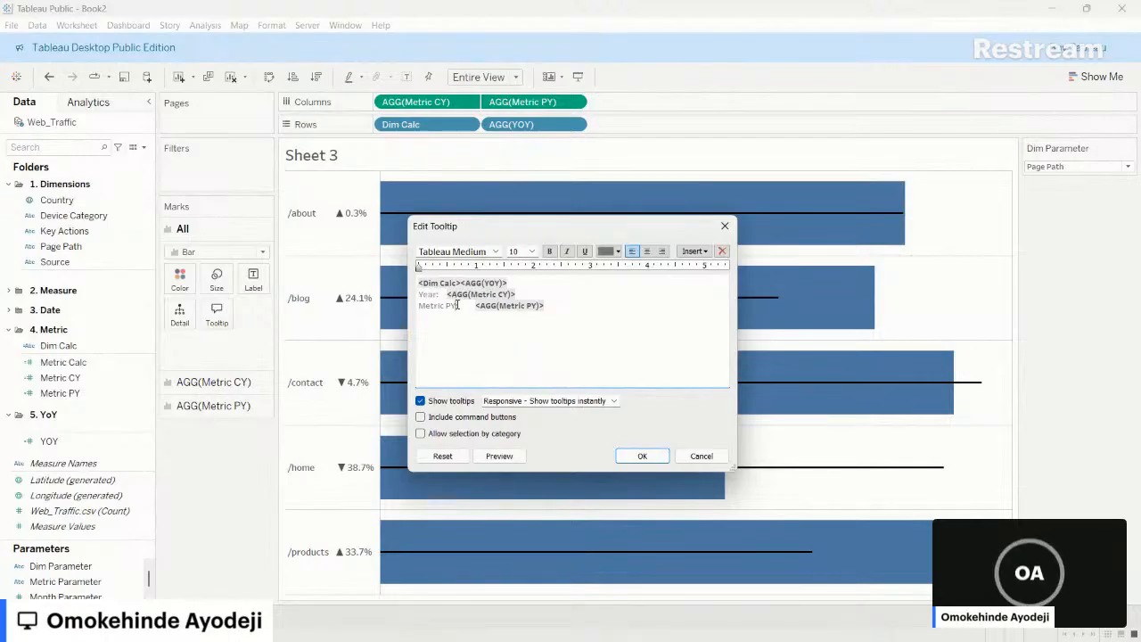
- Change the label of the tooltip's Metric PY line to "Year:"
{"action": "left_click", "coordinate": [457, 305]}
{"action": "key", "text": "BackSpace"}
{"action": "key", "text": "BackSpace"}
{"action": "key", "text": "BackSpace"}
{"action": "key", "text": "BackSpace"}
{"action": "key", "text": "BackSpace"}
{"action": "key", "text": "BackSpace"}
{"action": "key", "text": "BackSpace"}
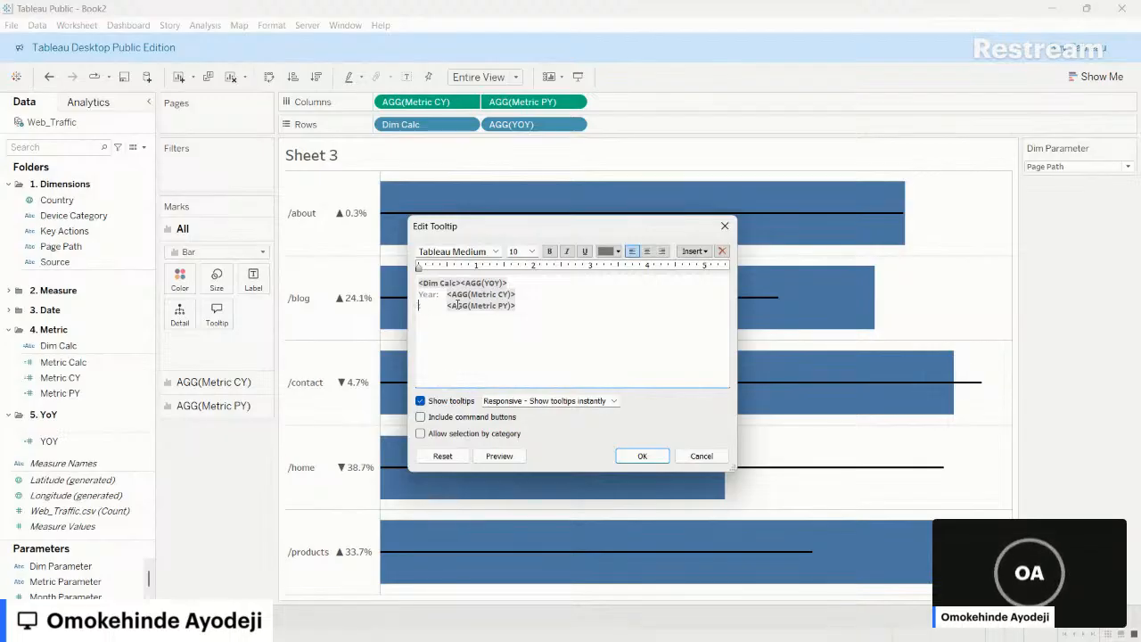
{"action": "type", "text": "Year:"}
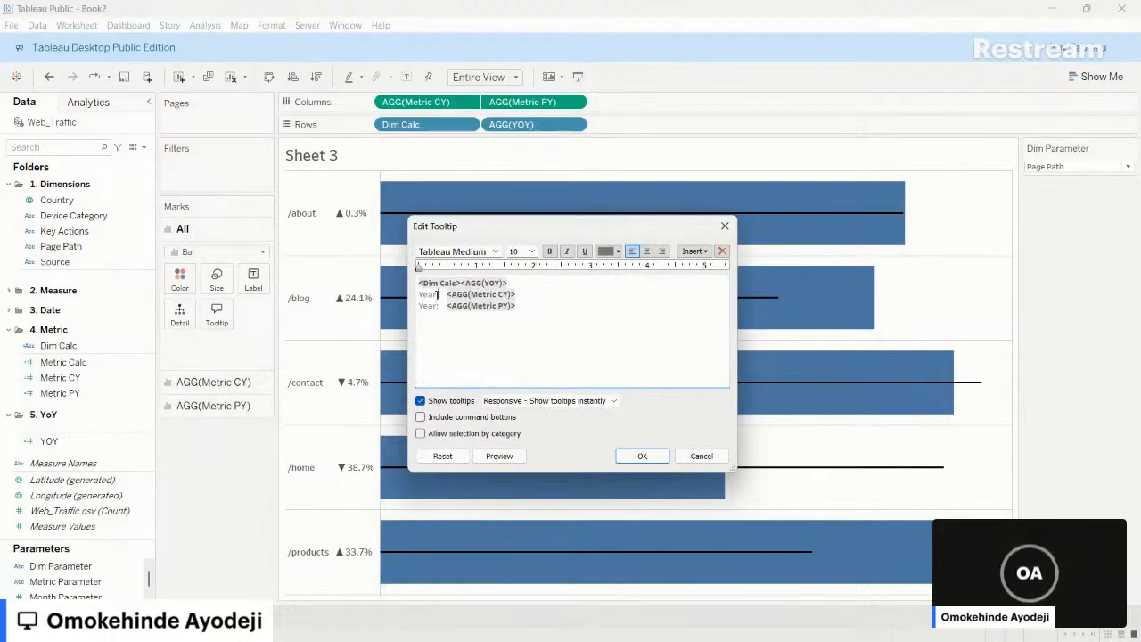
- Insert the Year Parameter after "Year" on the tooltip's Metric CY line
{"action": "left_click", "coordinate": [699, 253]}
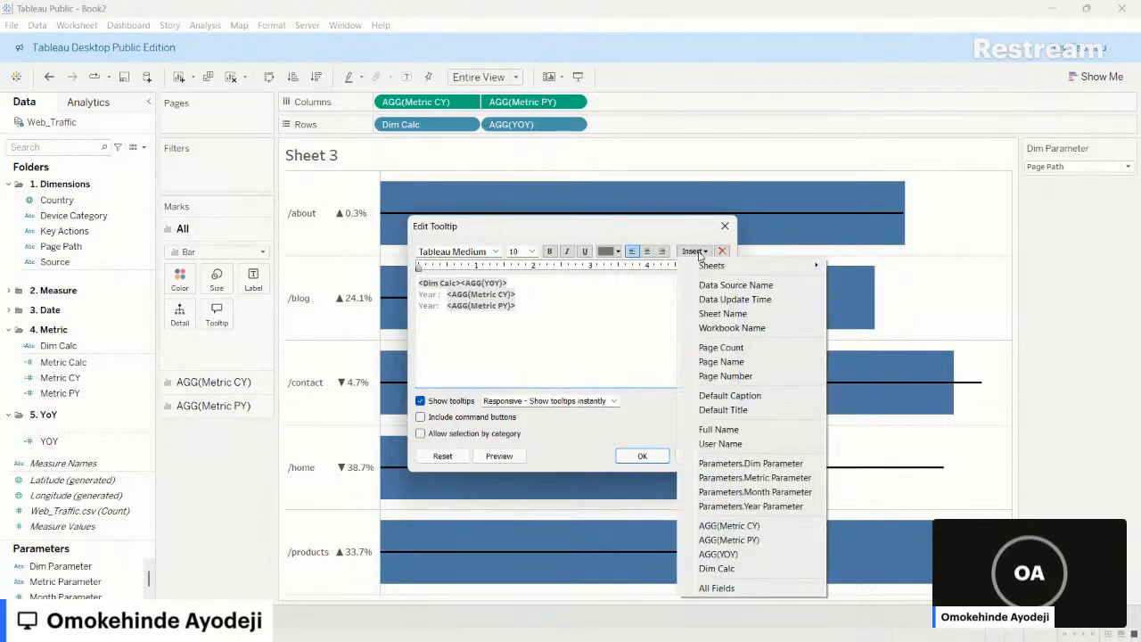
{"action": "left_click", "coordinate": [770, 507]}
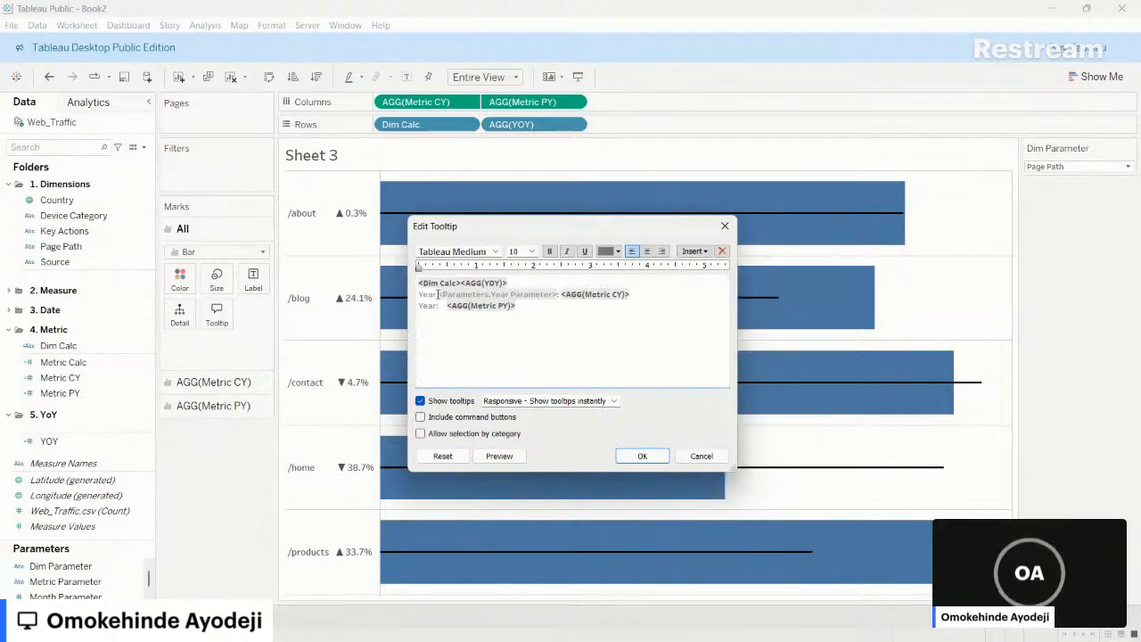
- Remove the word "Year" before the Year Parameter on the tooltip's Metric CY line and apply the tooltip
{"action": "key", "text": "BackSpace"}
{"action": "key", "text": "BackSpace"}
{"action": "key", "text": "BackSpace"}
{"action": "key", "text": "BackSpace"}
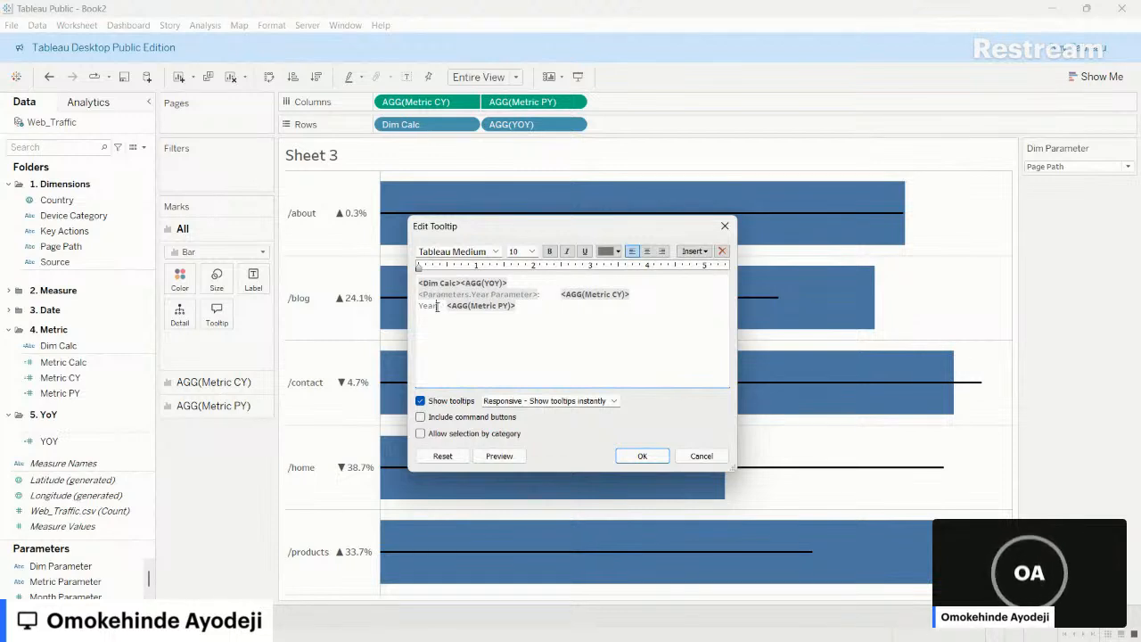
{"action": "left_click", "coordinate": [642, 455]}
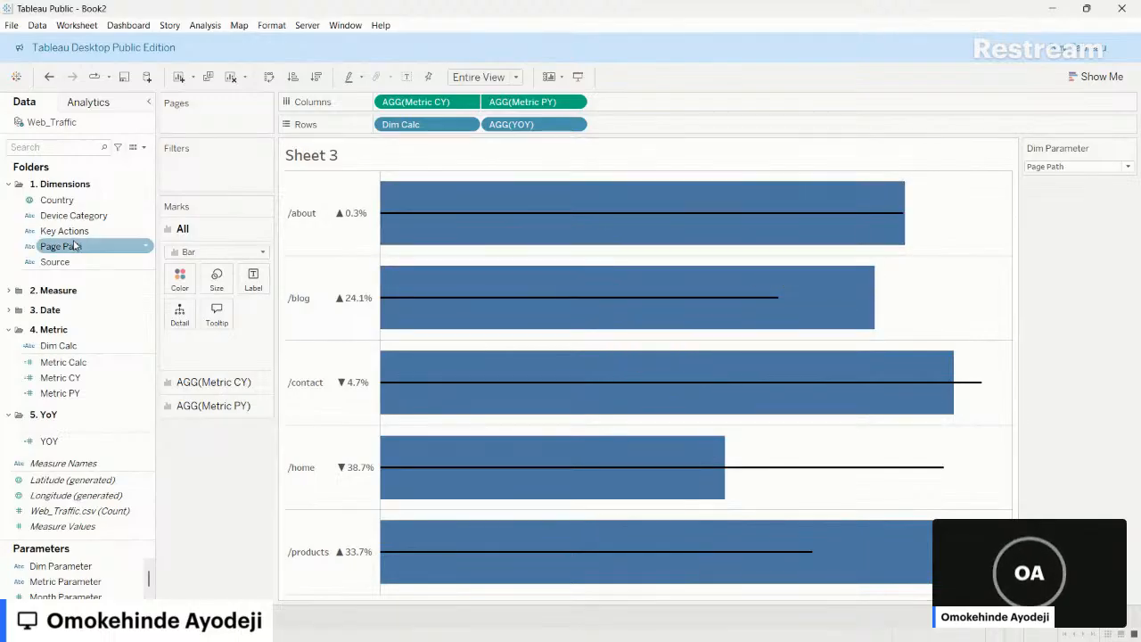
- Duplicate the Selected Previous Year field in the 3. Date folder
{"action": "left_click", "coordinate": [10, 185]}
{"action": "left_click", "coordinate": [9, 224]}
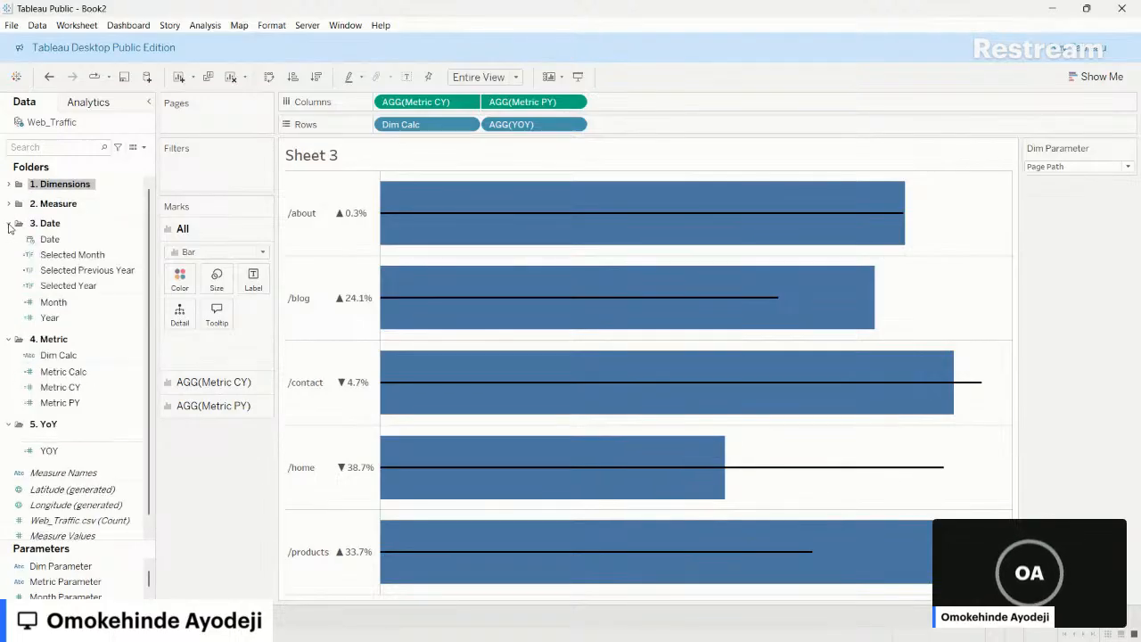
{"action": "left_click", "coordinate": [133, 272]}
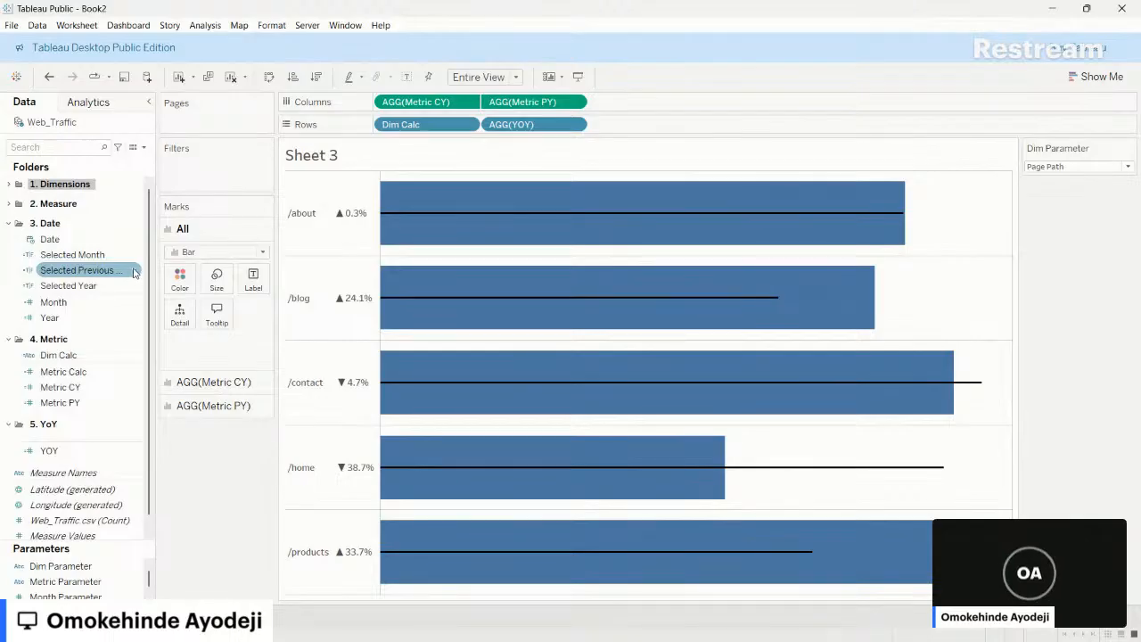
{"action": "right_click", "coordinate": [134, 272]}
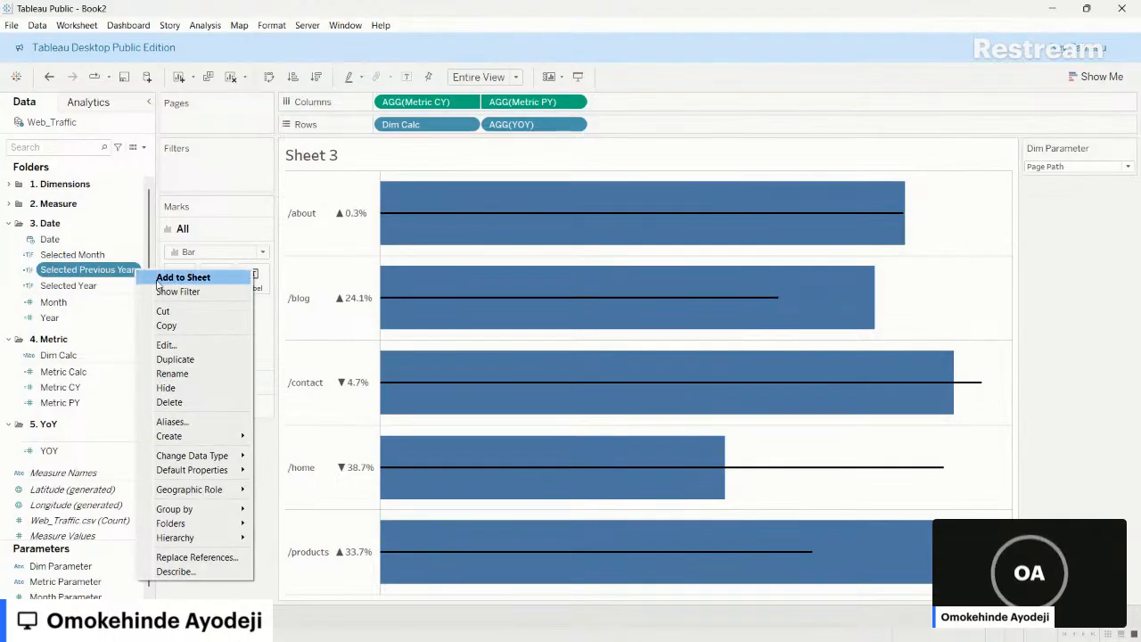
{"action": "left_click", "coordinate": [196, 360]}
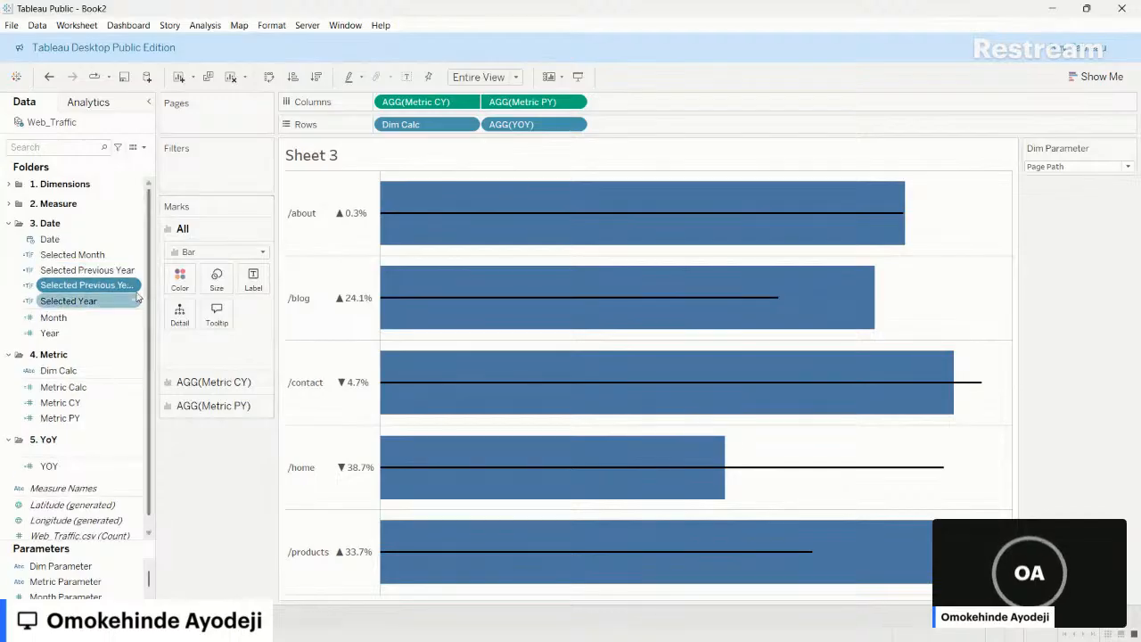
- Open the copy of Selected Previous Year for editing and rename it "Previous Year"
{"action": "left_click", "coordinate": [135, 286]}
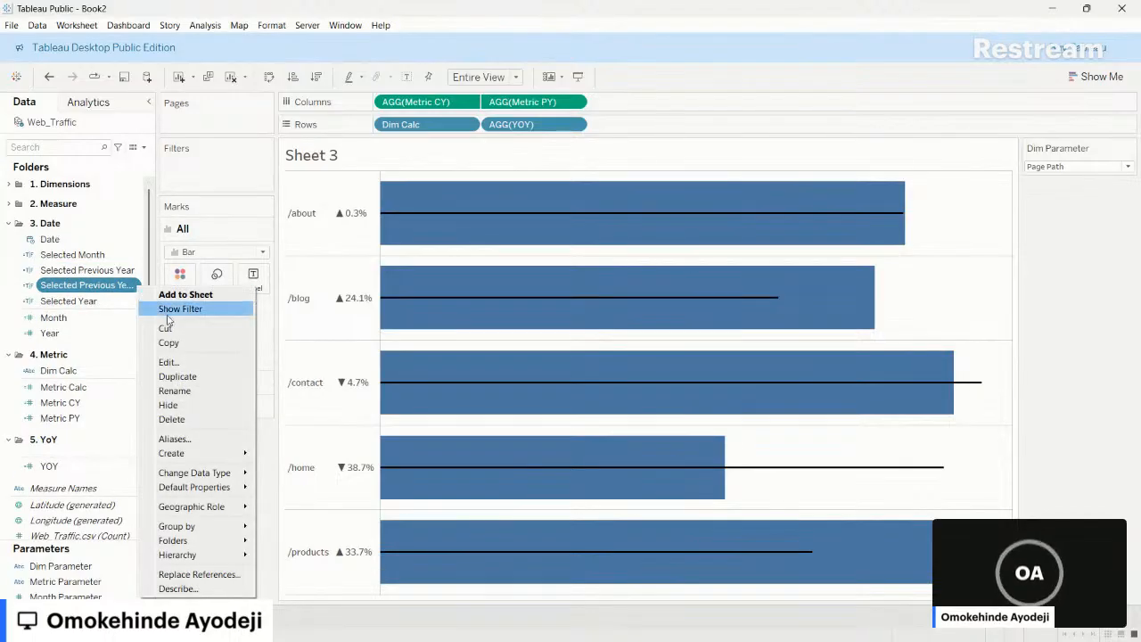
{"action": "left_click", "coordinate": [173, 364]}
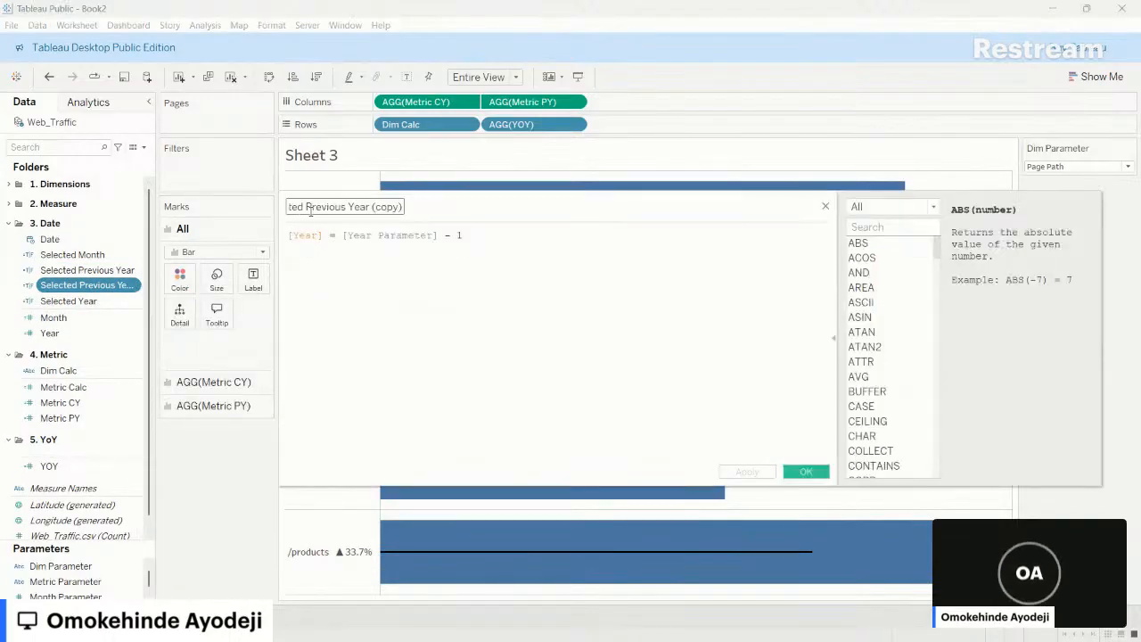
{"action": "left_click", "coordinate": [306, 206]}
{"action": "key", "text": "BackSpace"}
{"action": "key", "text": "BackSpace"}
{"action": "key", "text": "BackSpace"}
{"action": "key", "text": "BackSpace"}
{"action": "key", "text": "BackSpace"}
{"action": "key", "text": "BackSpace"}
{"action": "key", "text": "BackSpace"}
{"action": "key", "text": "BackSpace"}
{"action": "key", "text": "BackSpace"}
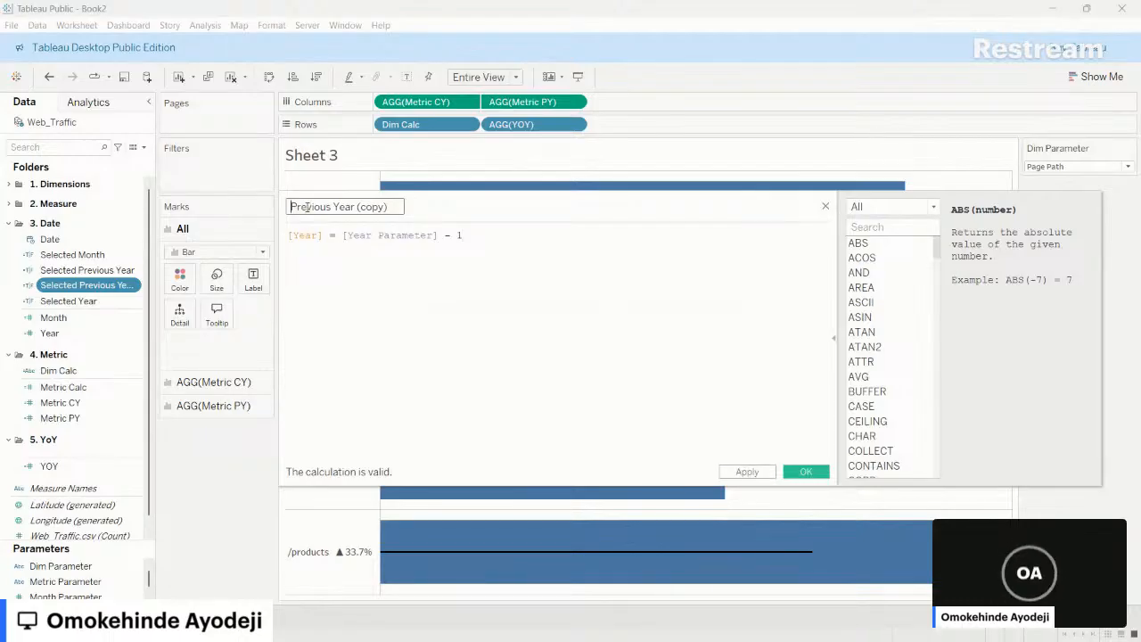
{"action": "left_click_drag", "start_coordinate": [355, 206], "coordinate": [400, 206]}
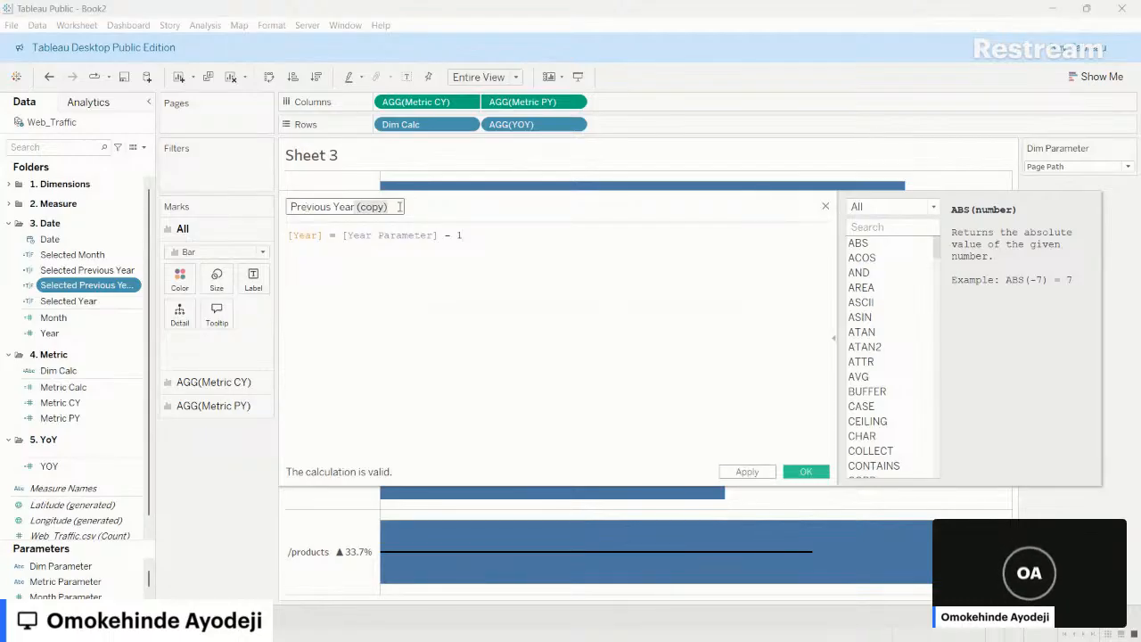
{"action": "key", "text": "BackSpace"}
- Reduce the Previous Year formula to [Year Parameter] - 1 and save the calculation
{"action": "left_click_drag", "start_coordinate": [341, 238], "coordinate": [279, 237]}
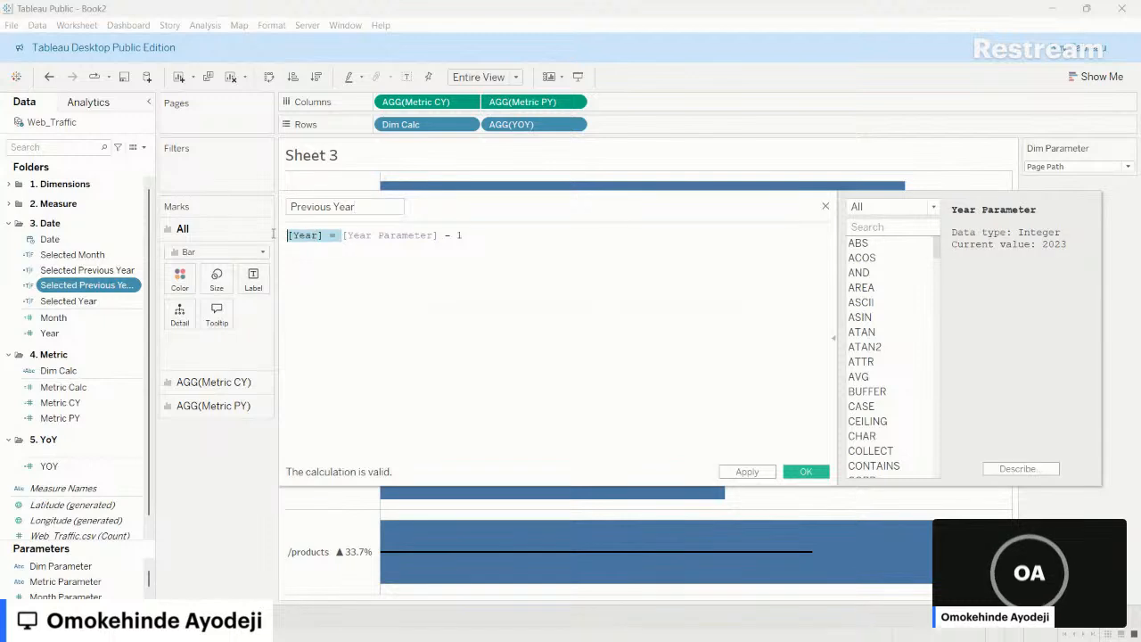
{"action": "key", "text": "BackSpace"}
{"action": "key", "text": "Delete"}
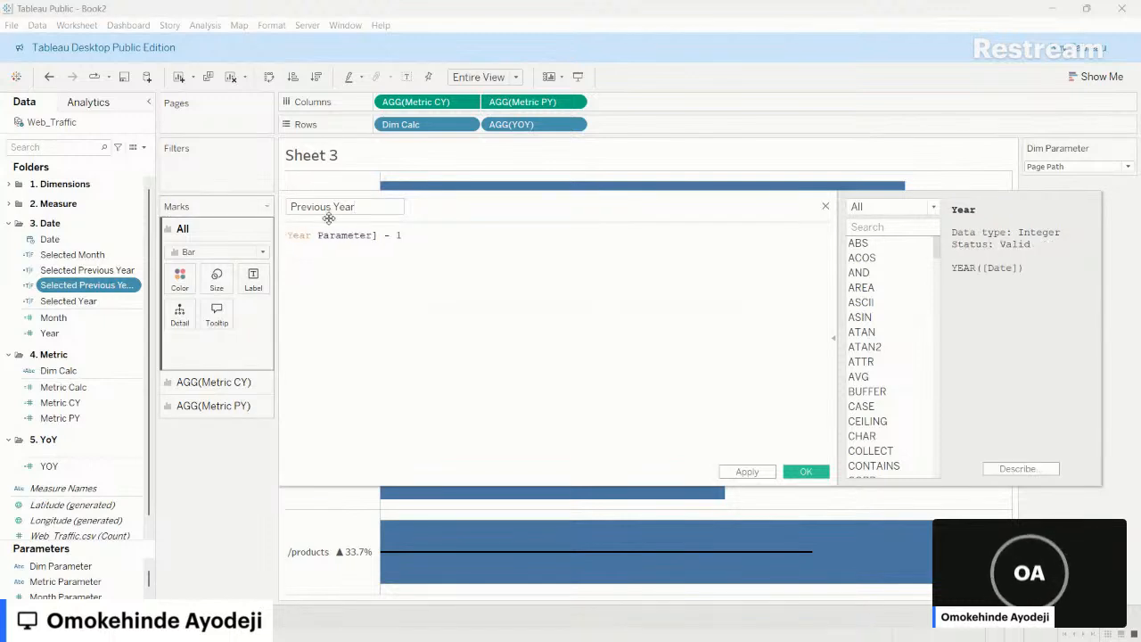
{"action": "type", "text": "["}
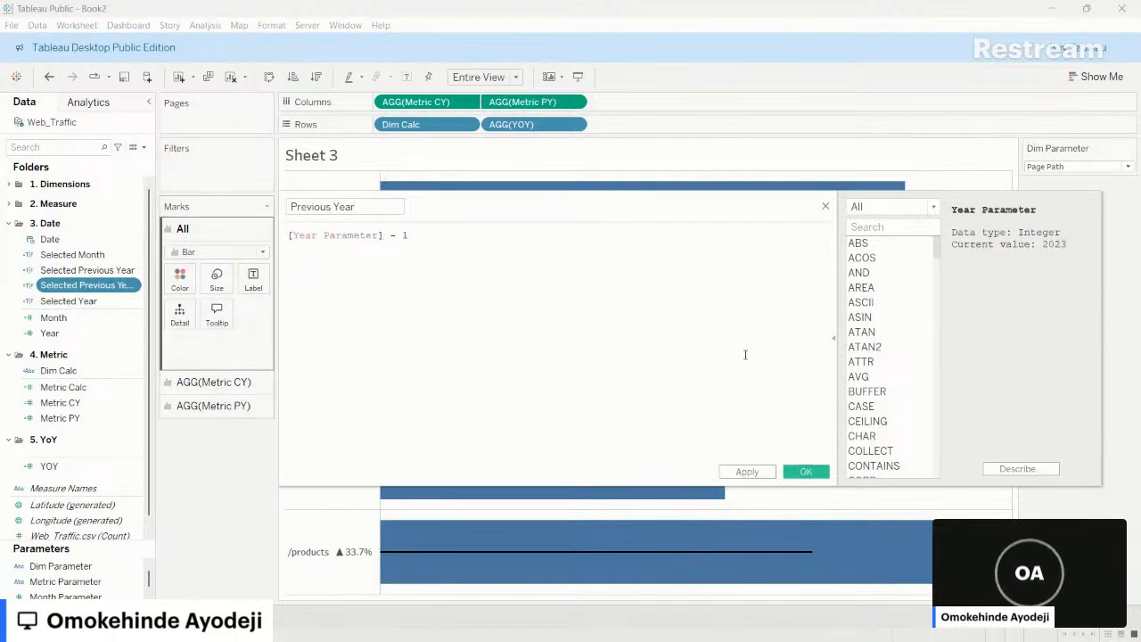
{"action": "left_click", "coordinate": [805, 471]}
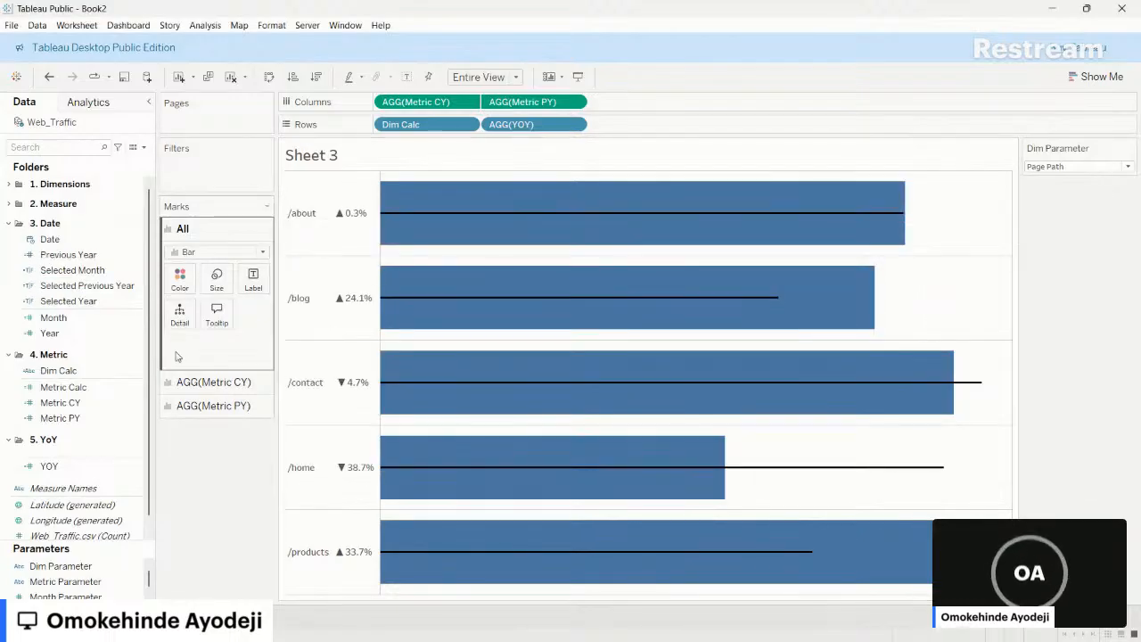
- Add Previous Year to Detail for all marks and set the mark border to None
{"action": "left_click", "coordinate": [77, 258]}
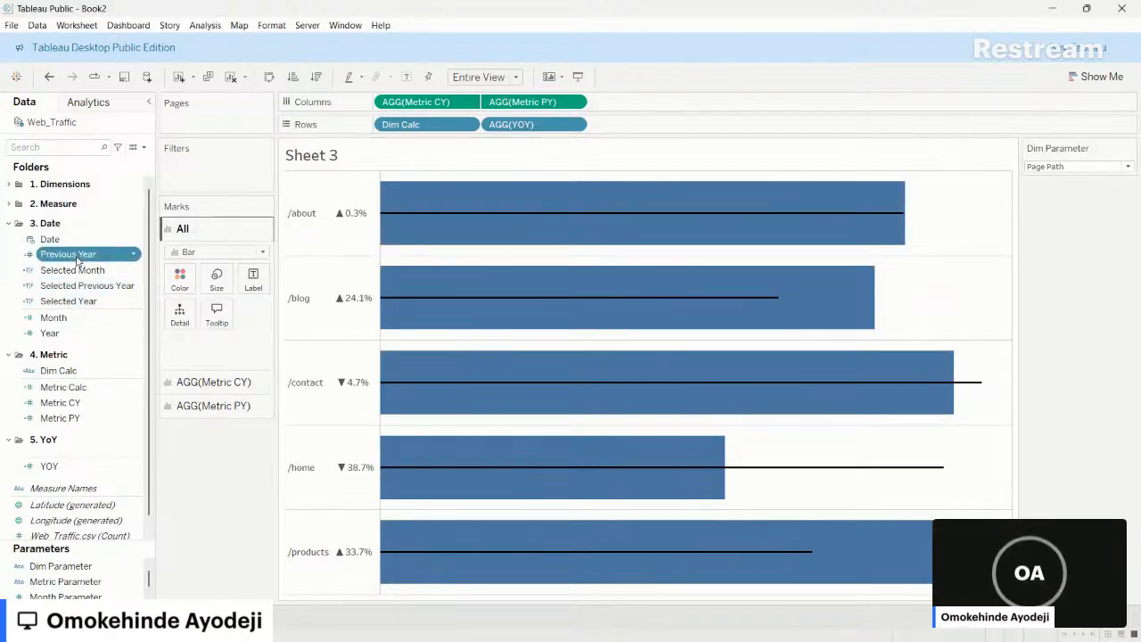
{"action": "left_click_drag", "start_coordinate": [77, 257], "coordinate": [179, 313]}
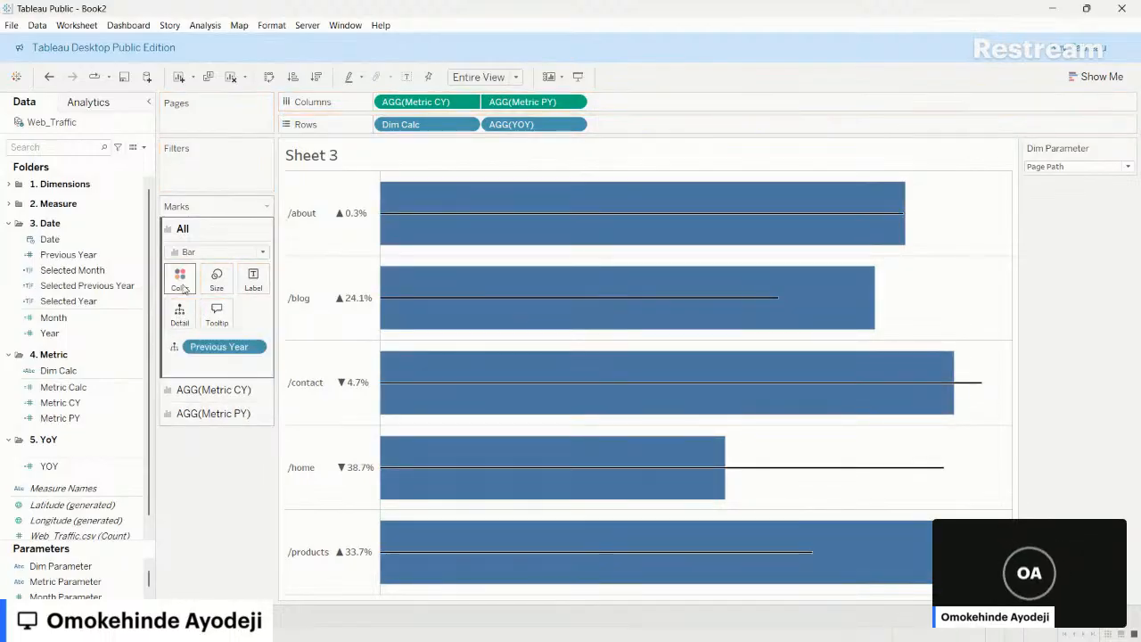
{"action": "left_click", "coordinate": [180, 284]}
{"action": "left_click", "coordinate": [280, 472]}
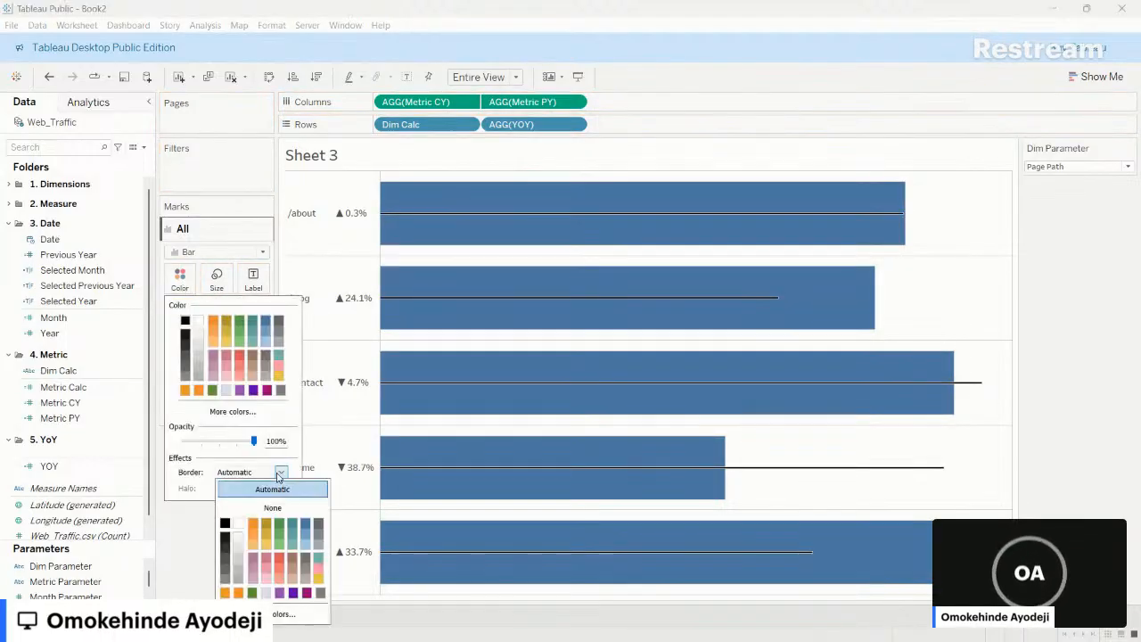
{"action": "left_click", "coordinate": [274, 507]}
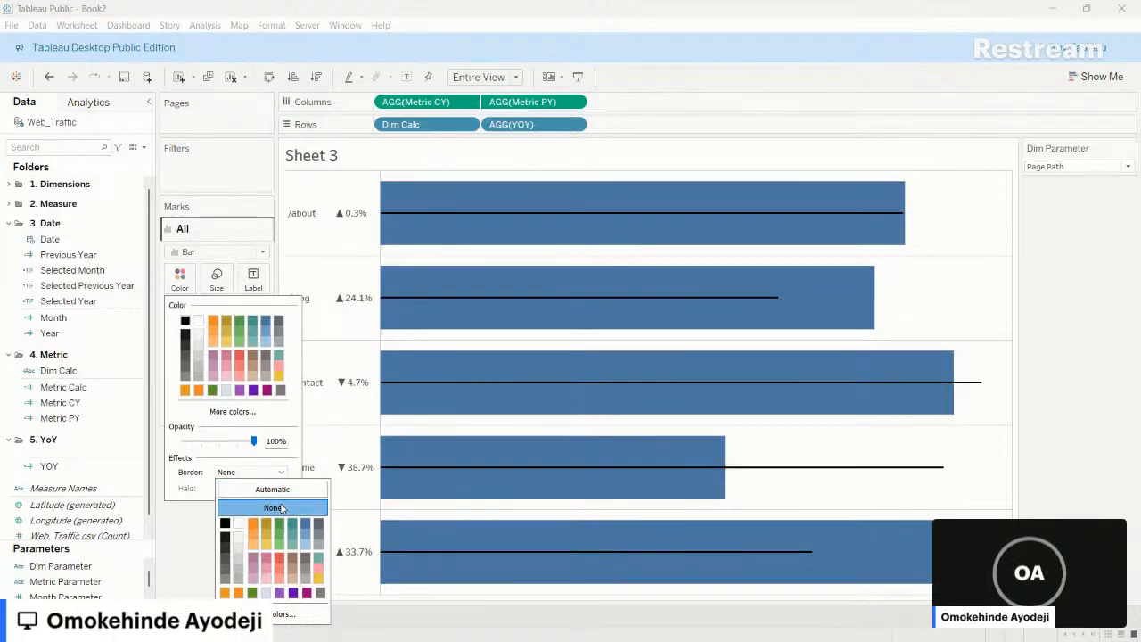
{"action": "left_click", "coordinate": [190, 532]}
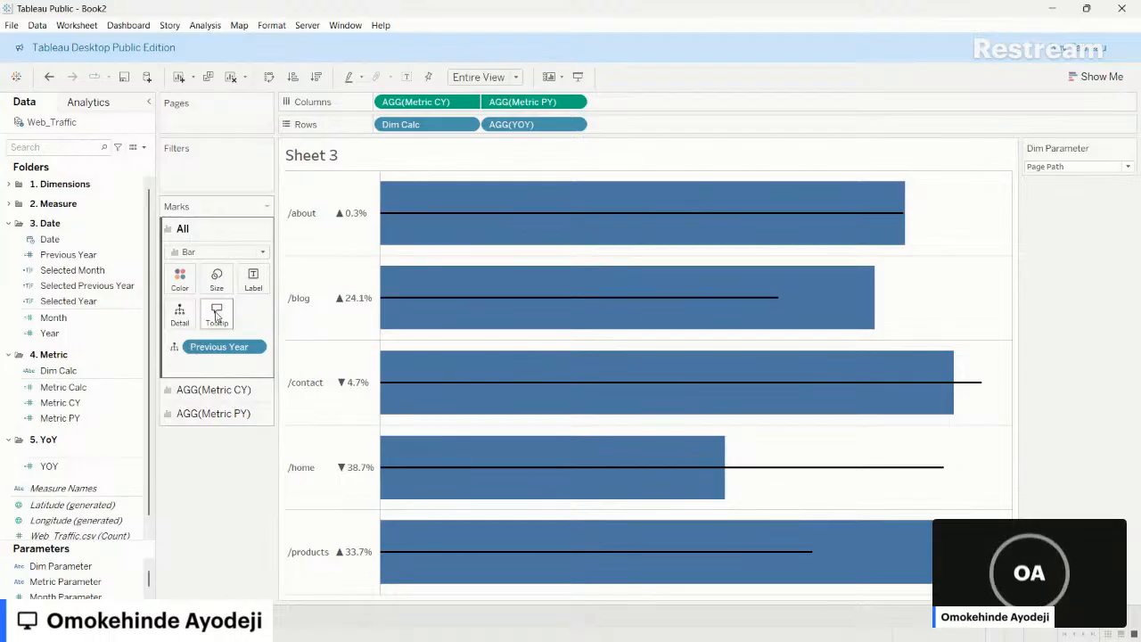
- Replace the word "Year" on the tooltip's Metric PY line with the Previous Year field, keeping the colon
{"action": "left_click", "coordinate": [217, 316]}
{"action": "left_click", "coordinate": [436, 307]}
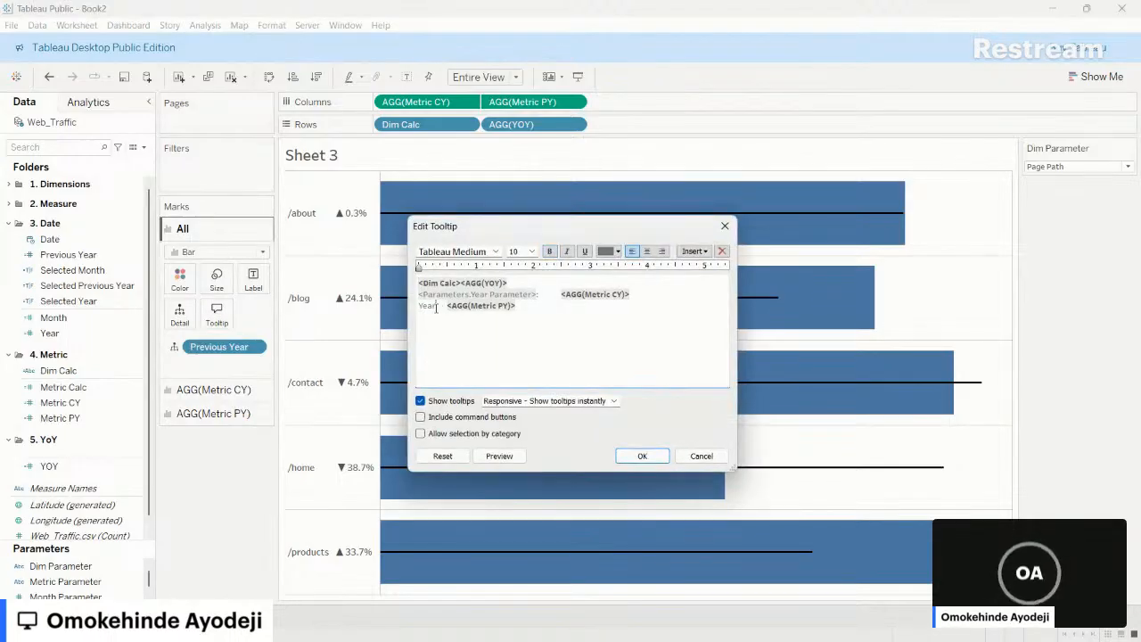
{"action": "left_click", "coordinate": [693, 250]}
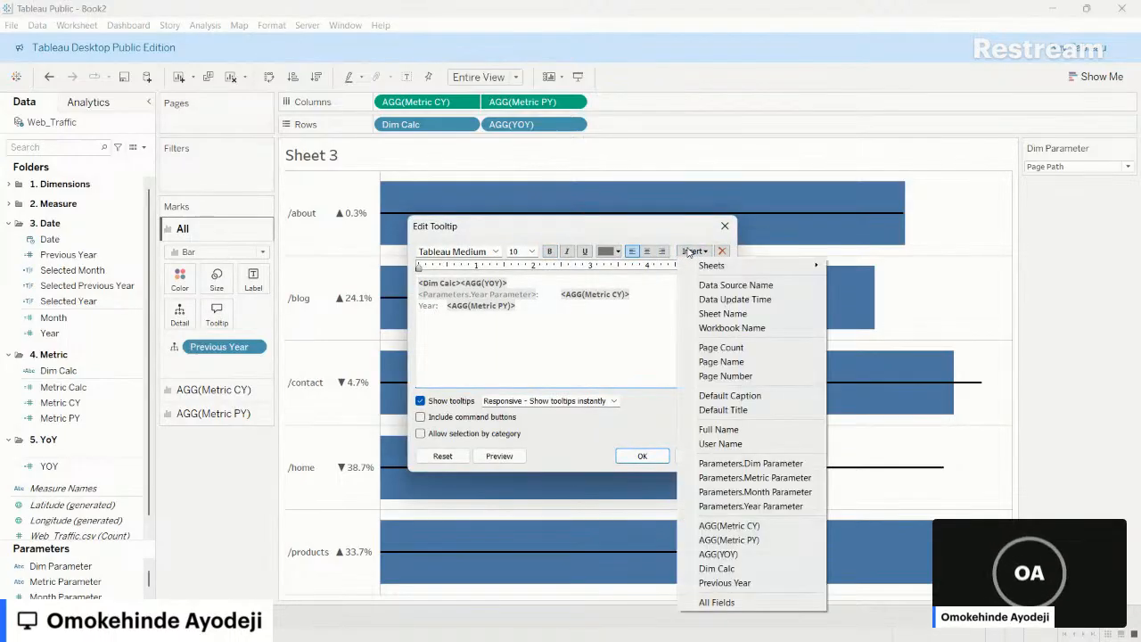
{"action": "left_click", "coordinate": [736, 583]}
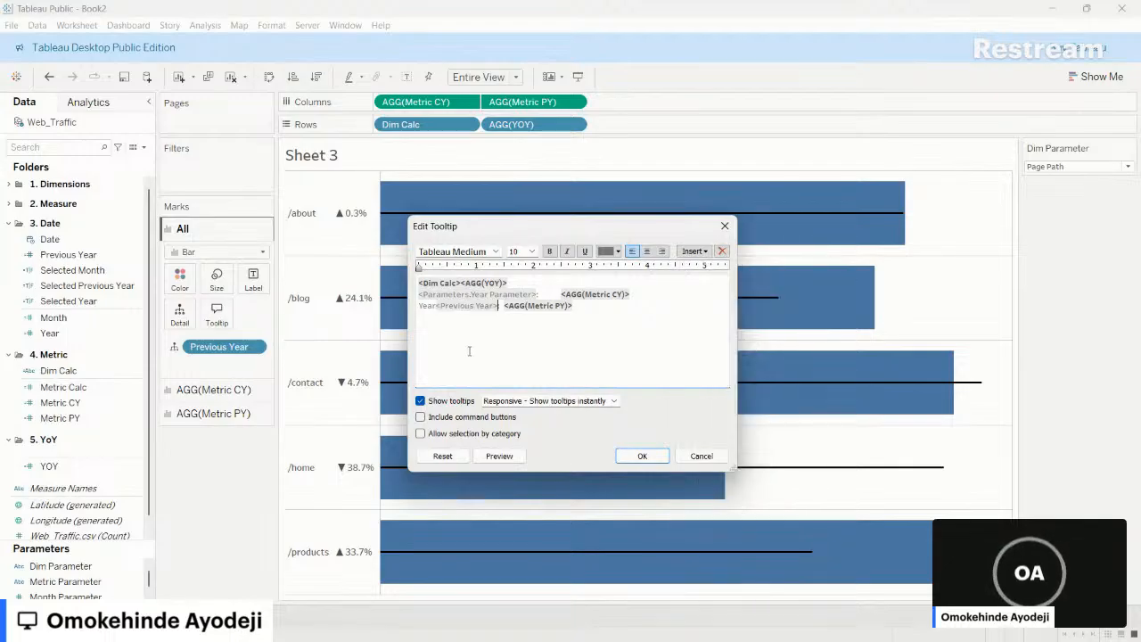
{"action": "left_click", "coordinate": [437, 307]}
{"action": "key", "text": "BackSpace"}
{"action": "key", "text": "BackSpace"}
{"action": "key", "text": "BackSpace"}
{"action": "key", "text": "BackSpace"}
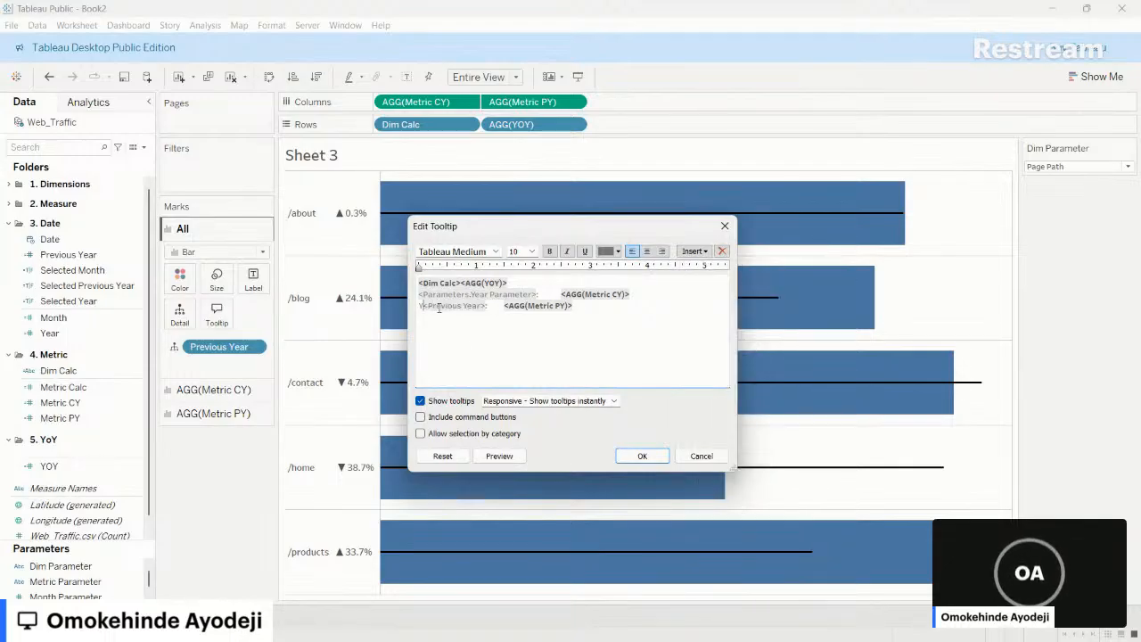
- Add a blank line above the tooltip's year lines and put AGG(YOY) on its own line below Dim Calc
{"action": "left_click", "coordinate": [524, 281]}
{"action": "key", "text": "Return"}
{"action": "key", "text": "Return"}
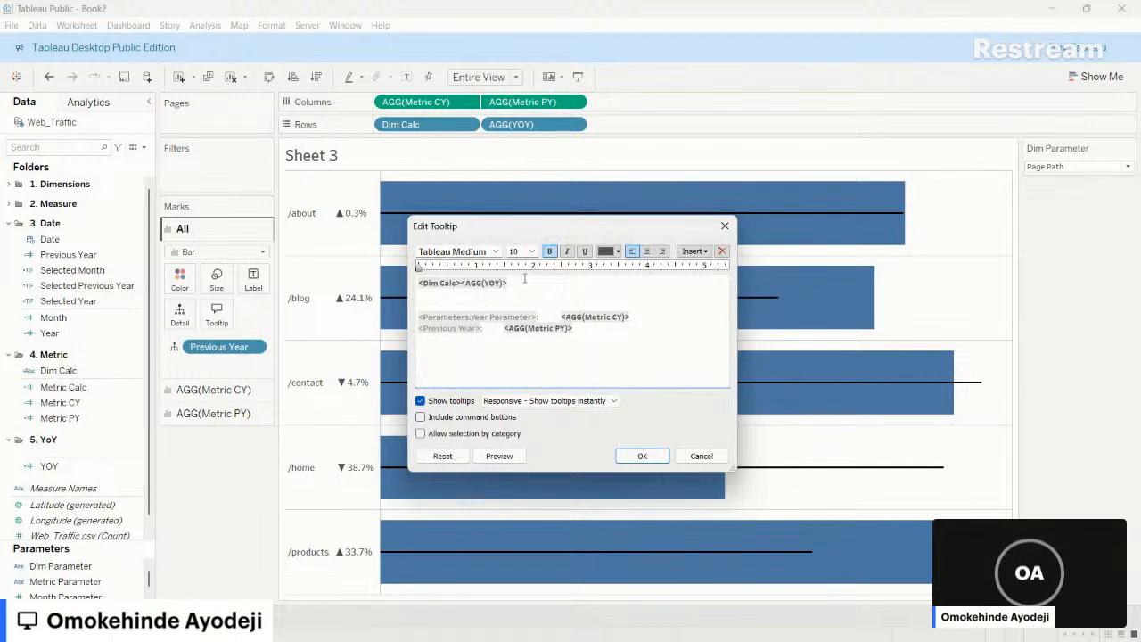
{"action": "key", "text": "BackSpace"}
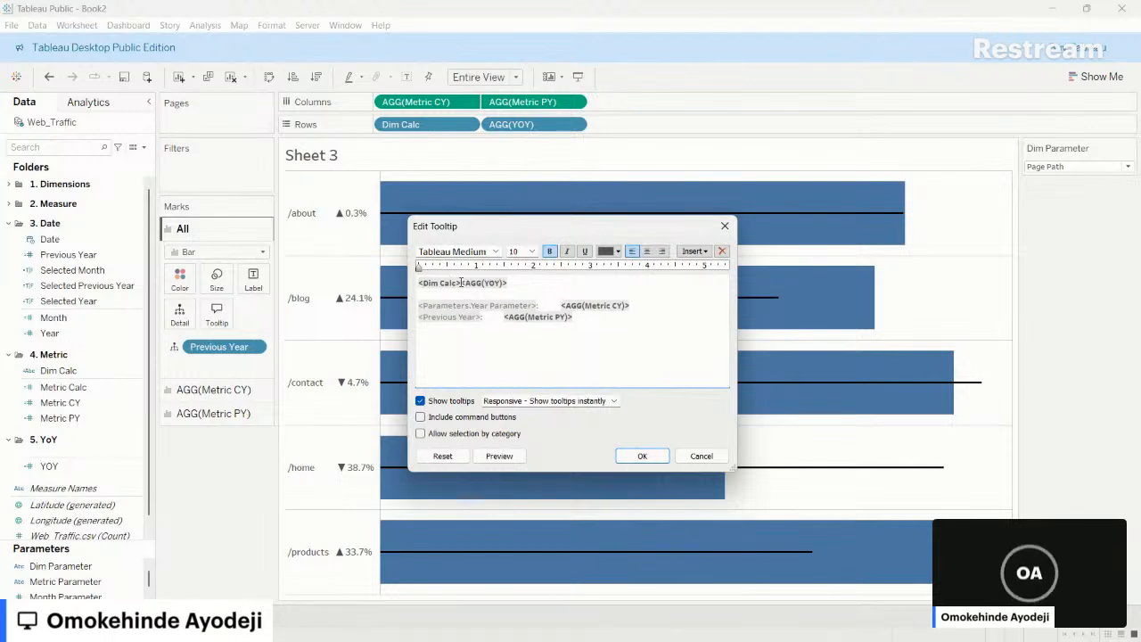
{"action": "left_click", "coordinate": [461, 282]}
{"action": "key", "text": "Return"}
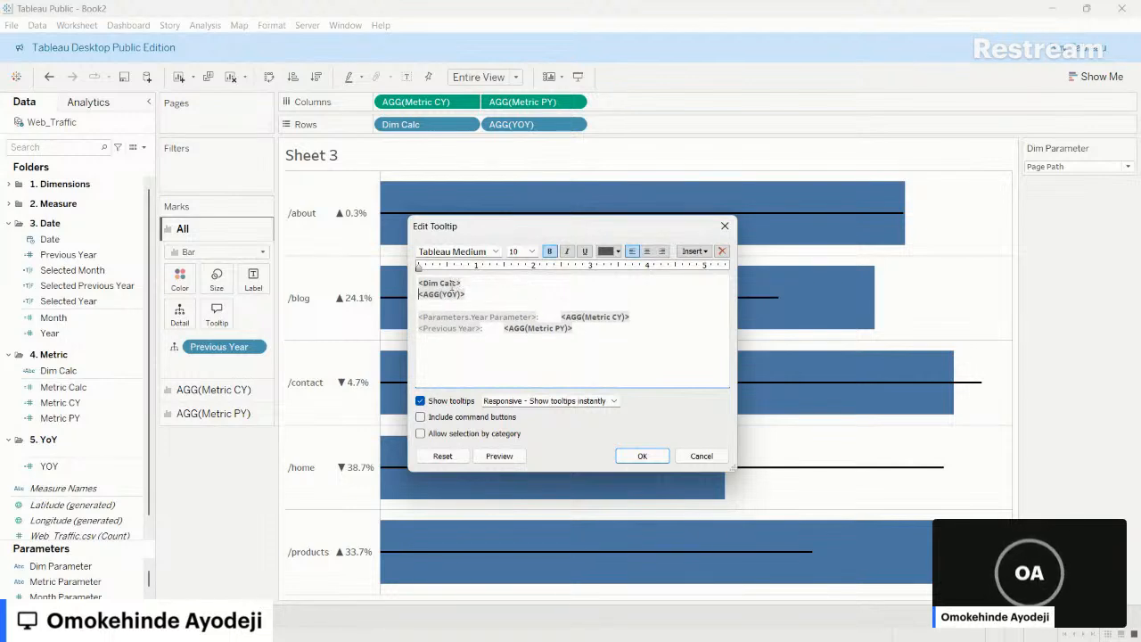
- Change the text color of the tooltip's Dim Calc field to gray
{"action": "double_click", "coordinate": [453, 283]}
{"action": "left_click", "coordinate": [620, 251]}
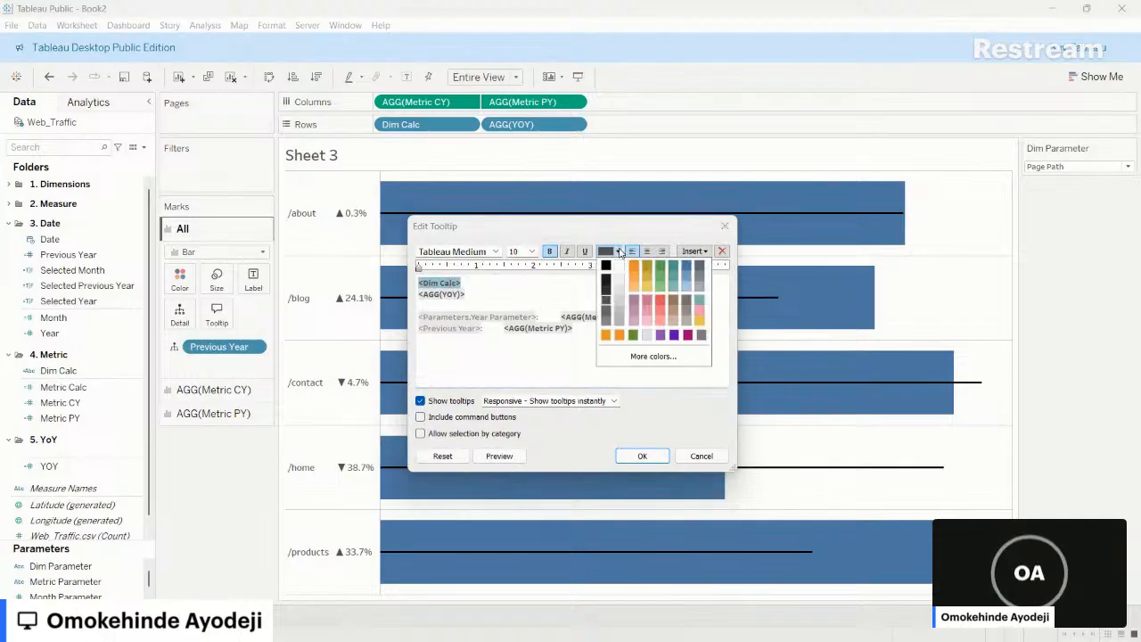
{"action": "left_click", "coordinate": [606, 316]}
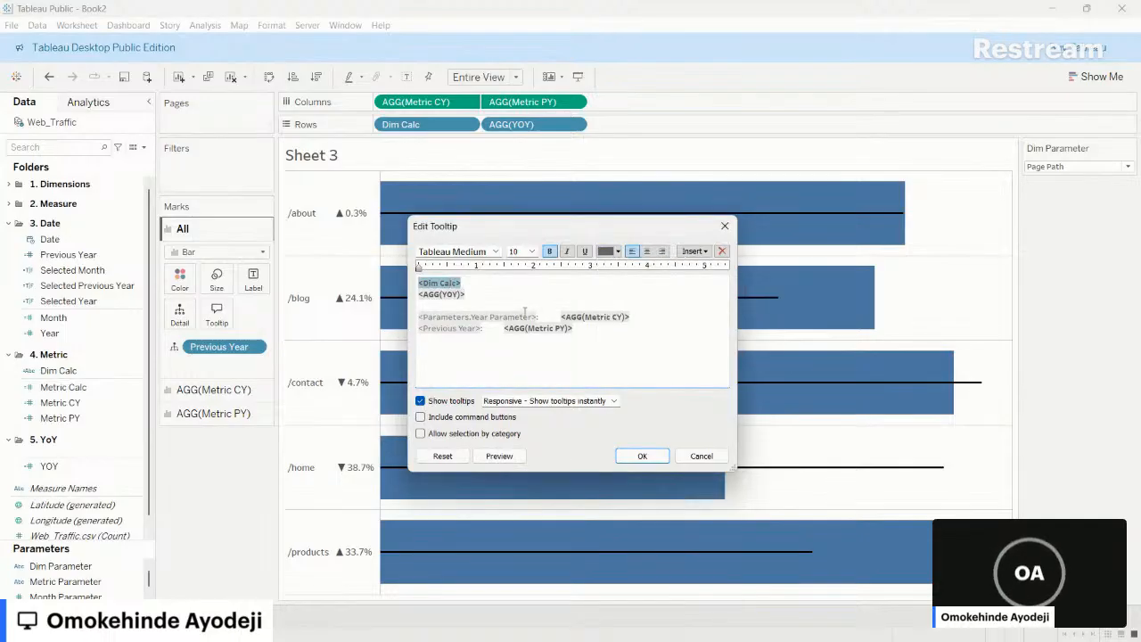
- Add an underscore divider below AGG(YOY), copy it beneath the Metric PY line, apply the tooltip and check it on the bars
{"action": "left_click", "coordinate": [431, 309]}
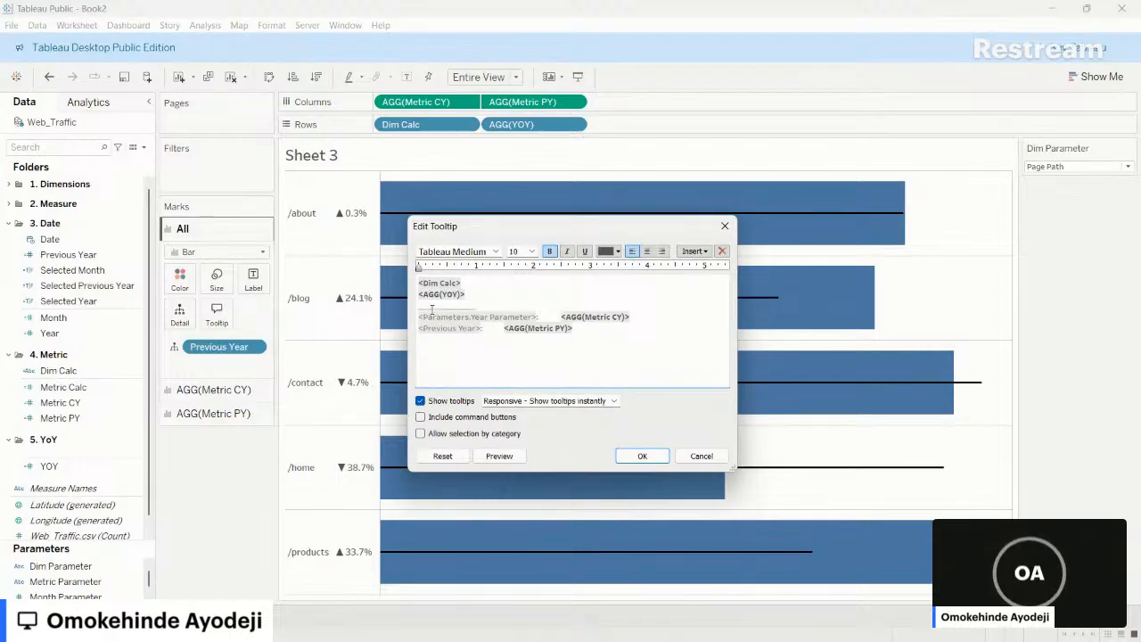
{"action": "key", "text": "Return"}
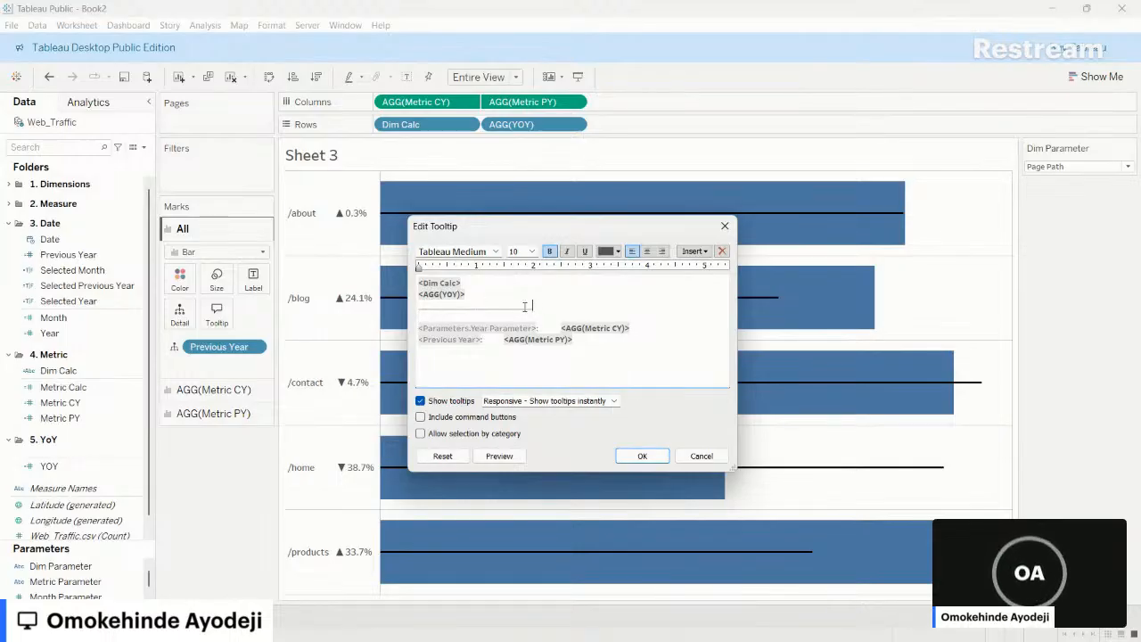
{"action": "left_click_drag", "start_coordinate": [525, 306], "coordinate": [404, 305]}
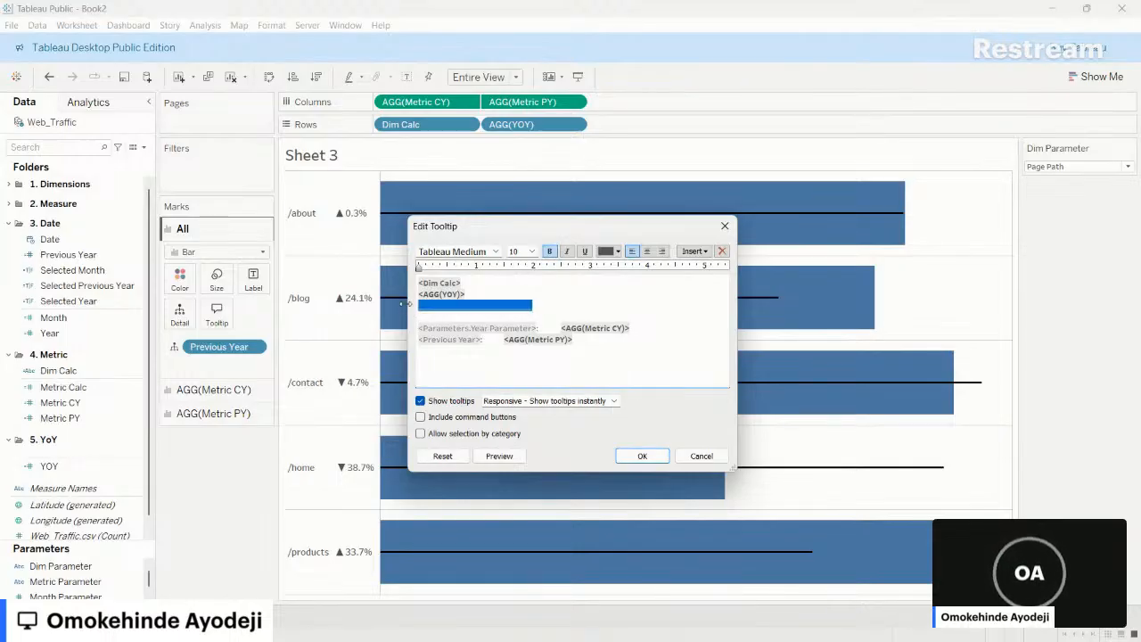
{"action": "key", "text": "ctrl+c"}
{"action": "left_click", "coordinate": [612, 350]}
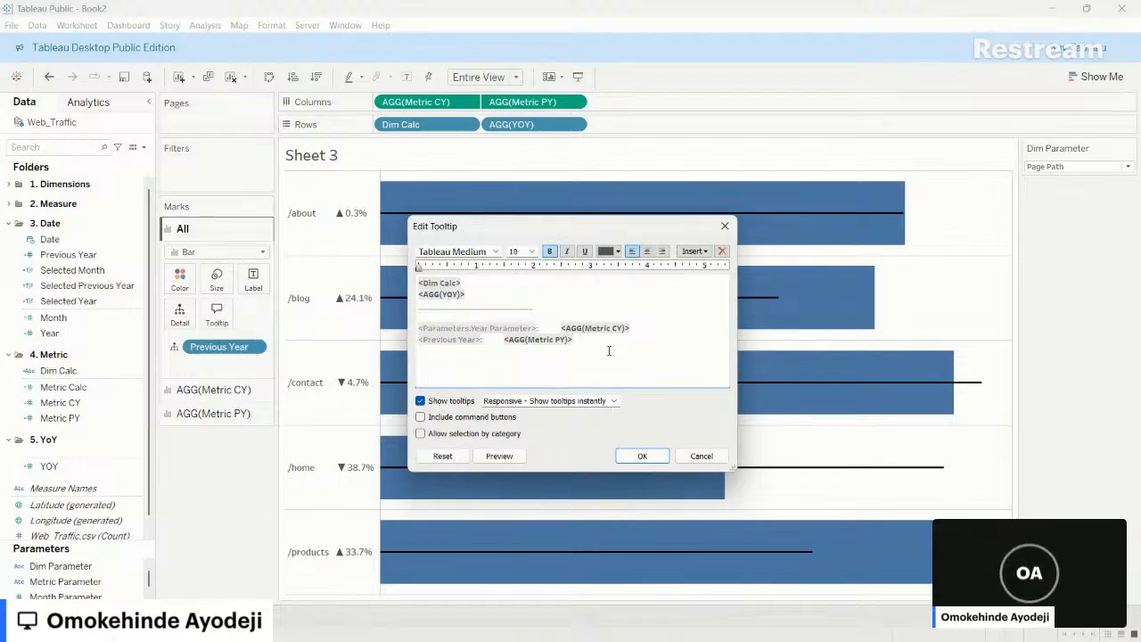
{"action": "key", "text": "ctrl+v"}
{"action": "left_click", "coordinate": [642, 456]}
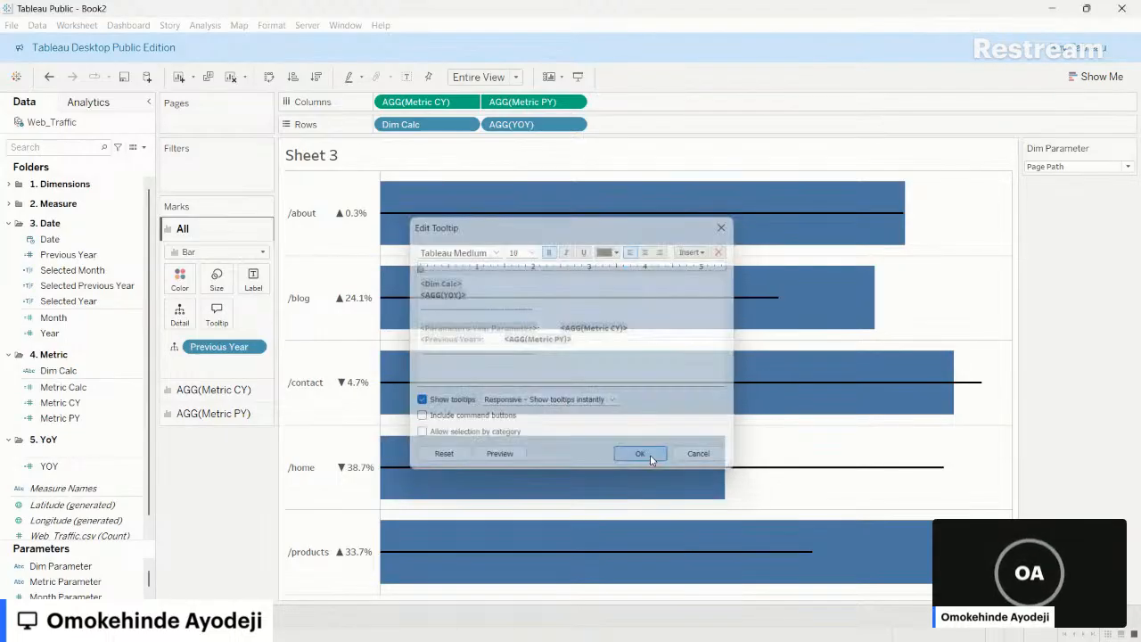
{"action": "mouse_move", "coordinate": [618, 290]}
{"action": "mouse_move", "coordinate": [600, 219]}
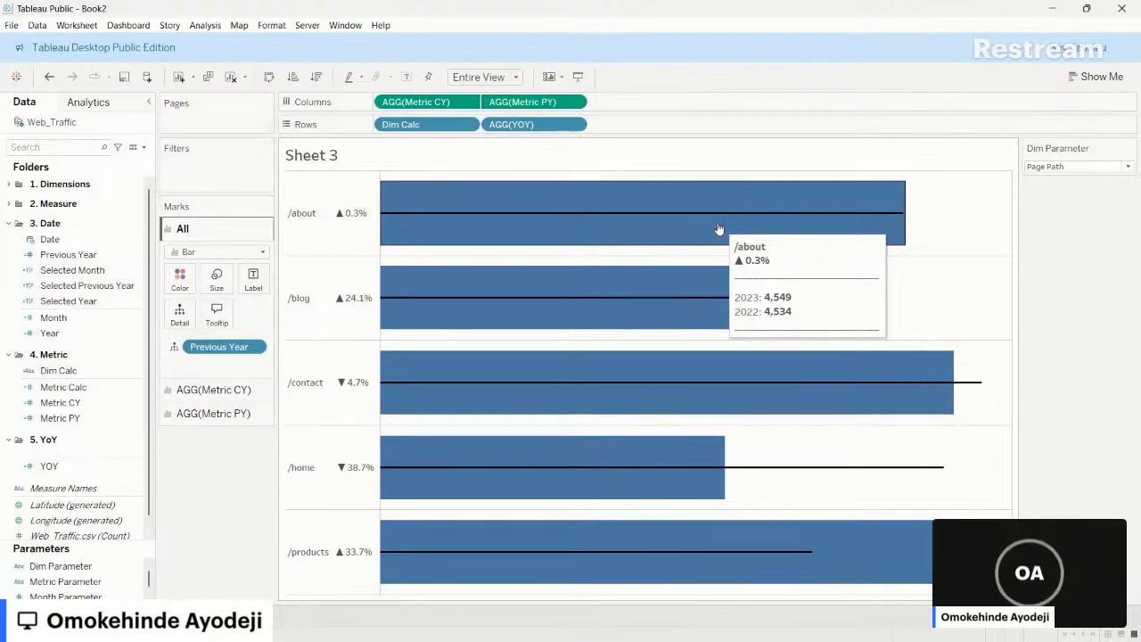
- Open the border formatting for the sheet and reduce the column divider level to its minimum
{"action": "left_click", "coordinate": [261, 28]}
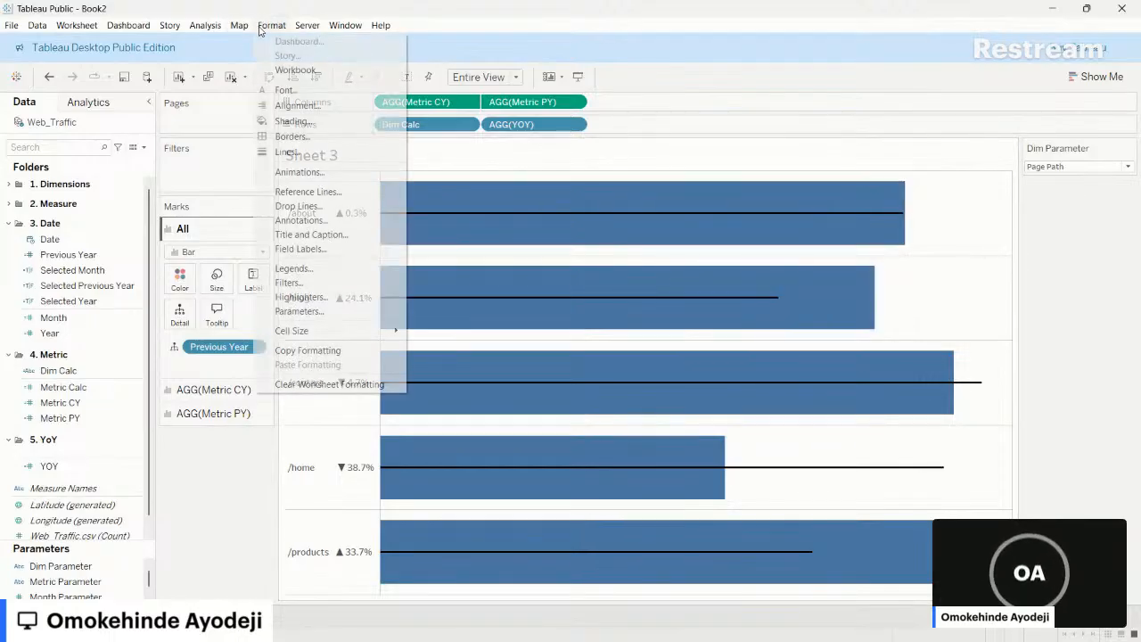
{"action": "left_click", "coordinate": [292, 136]}
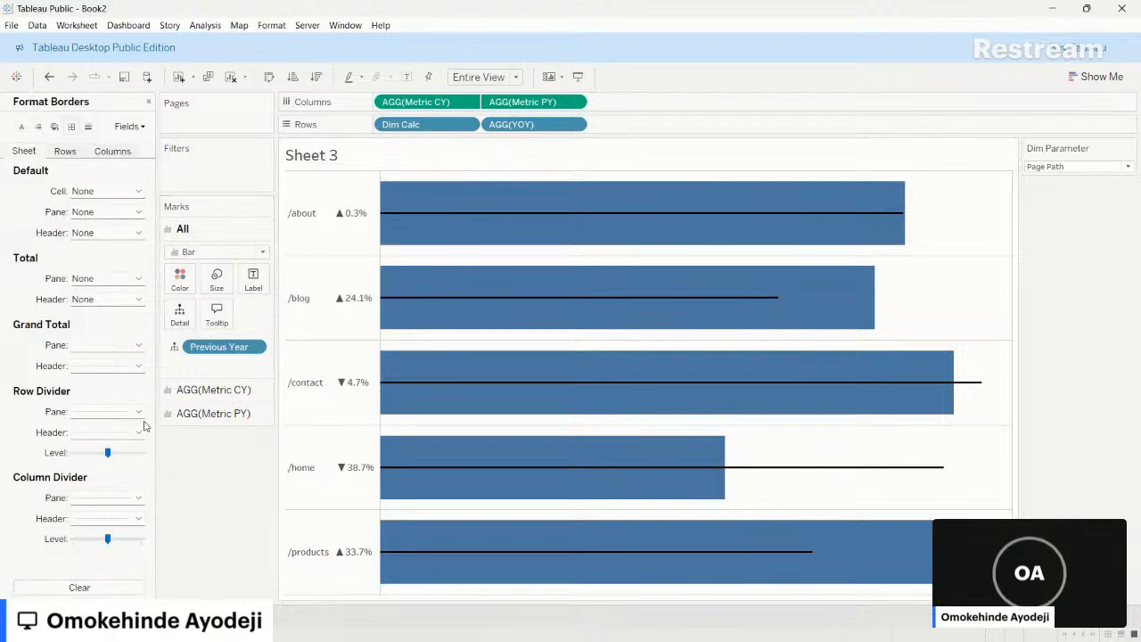
{"action": "left_click", "coordinate": [139, 498]}
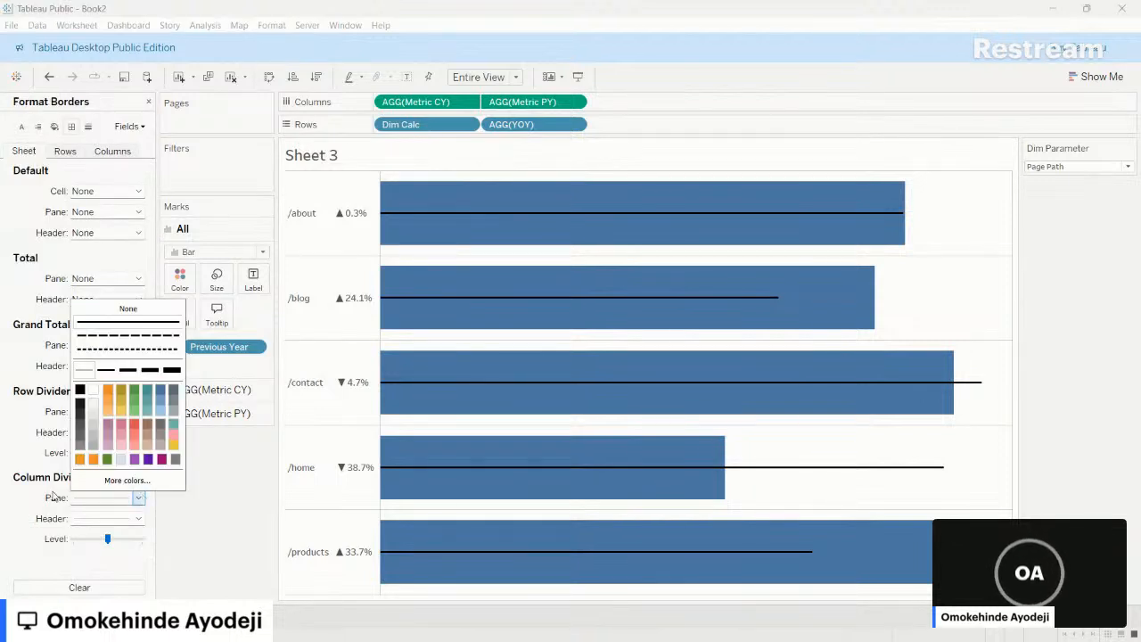
{"action": "left_click", "coordinate": [3, 479]}
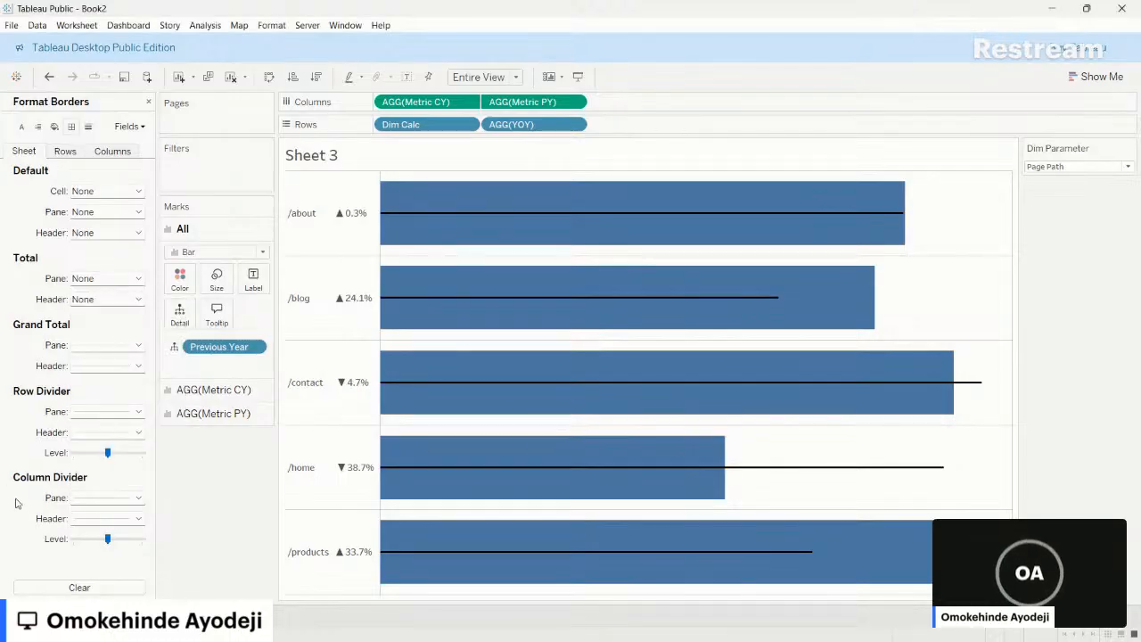
{"action": "left_click", "coordinate": [73, 540]}
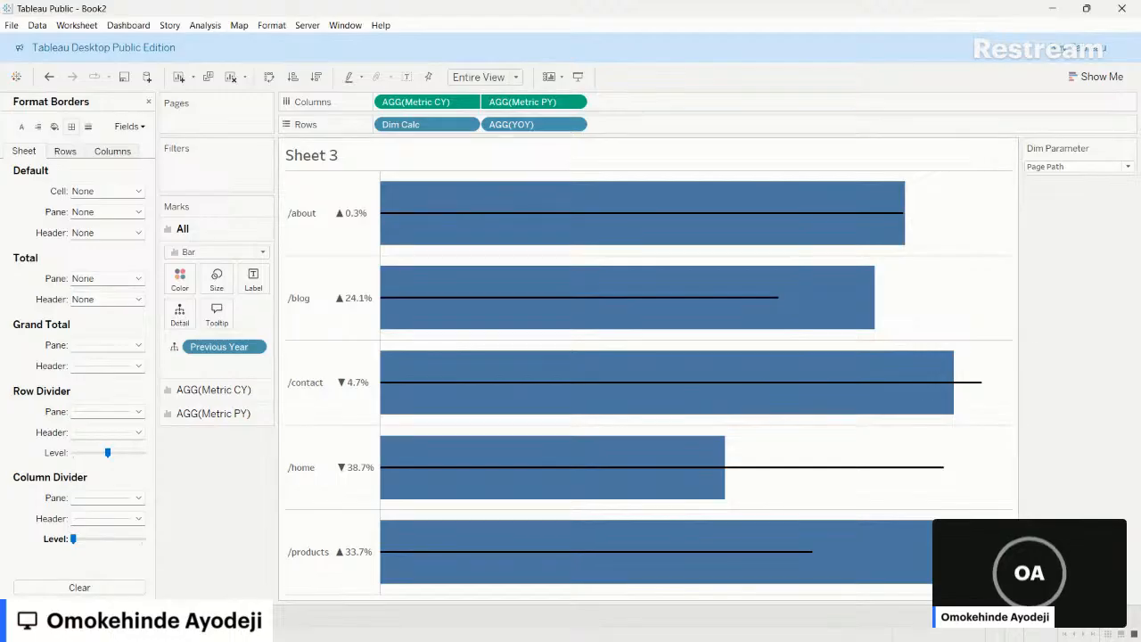
- Make the chart's row divider and column divider pane borders white
{"action": "left_click", "coordinate": [138, 412]}
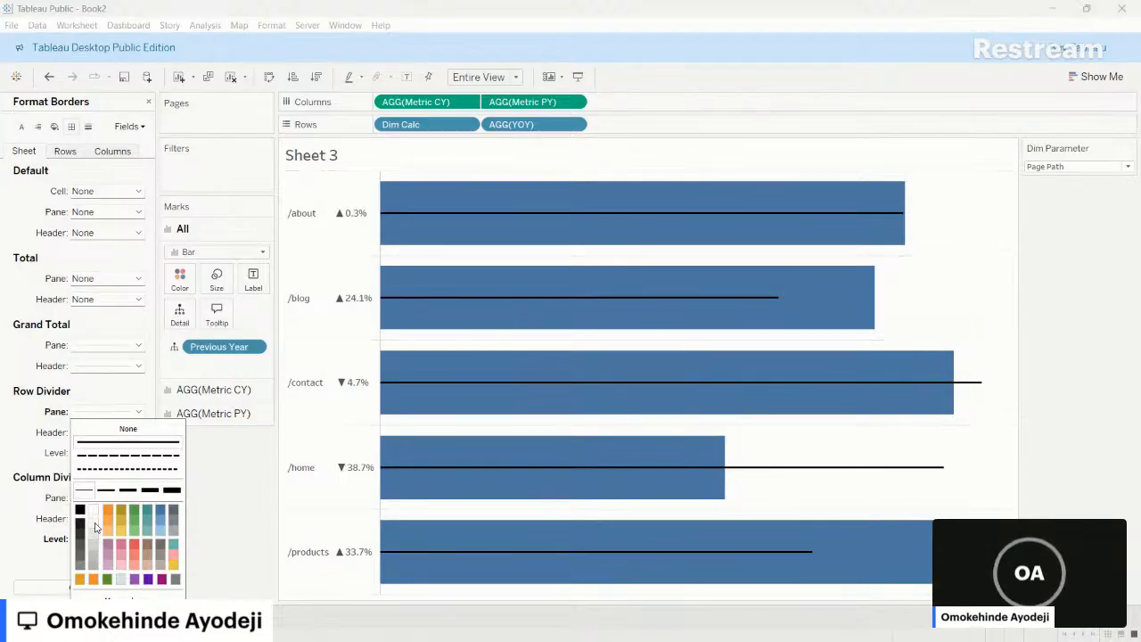
{"action": "left_click", "coordinate": [2, 508]}
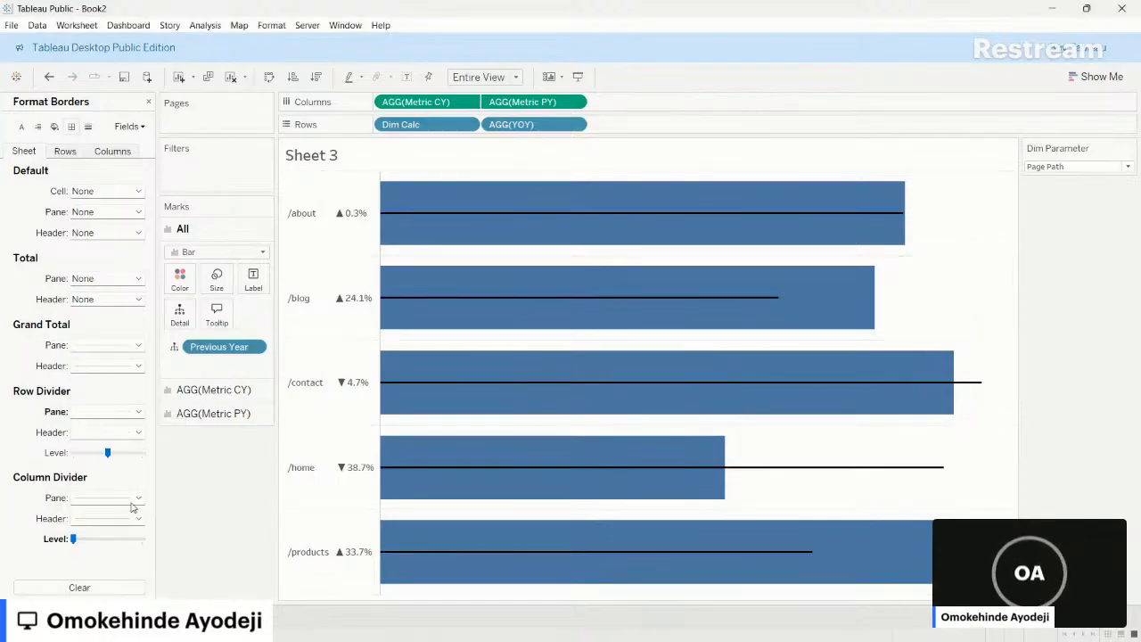
{"action": "left_click", "coordinate": [138, 497]}
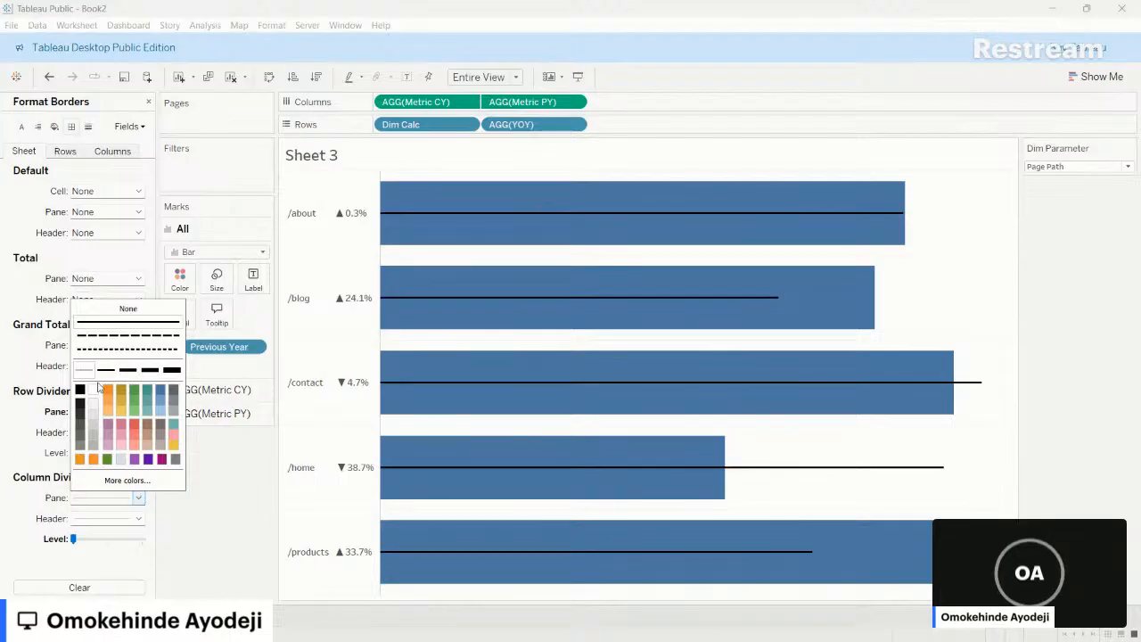
{"action": "left_click", "coordinate": [11, 509]}
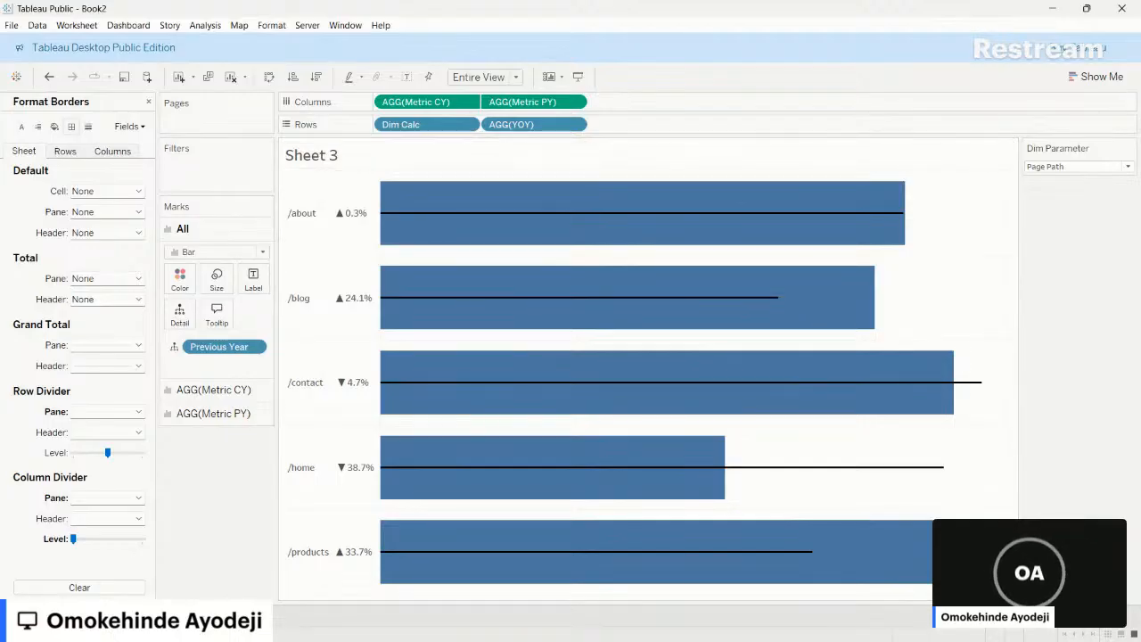
- Rename the bar chart worksheet as dim and create a duplicate of it cleared of all fields
{"action": "key", "text": "Return"}
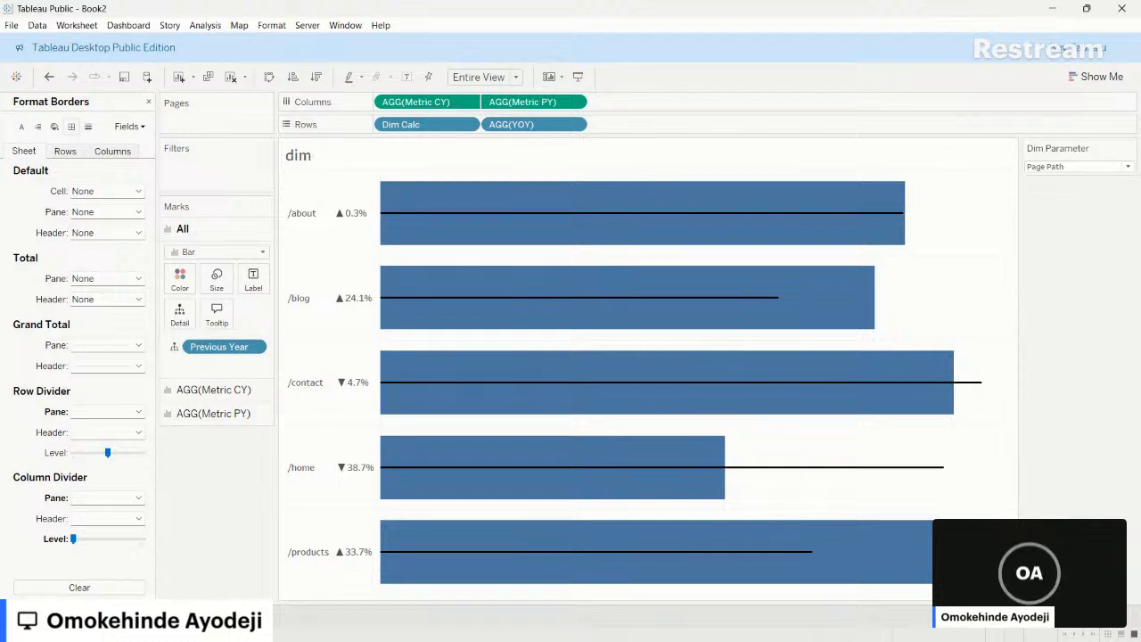
{"action": "right_click", "coordinate": [178, 614]}
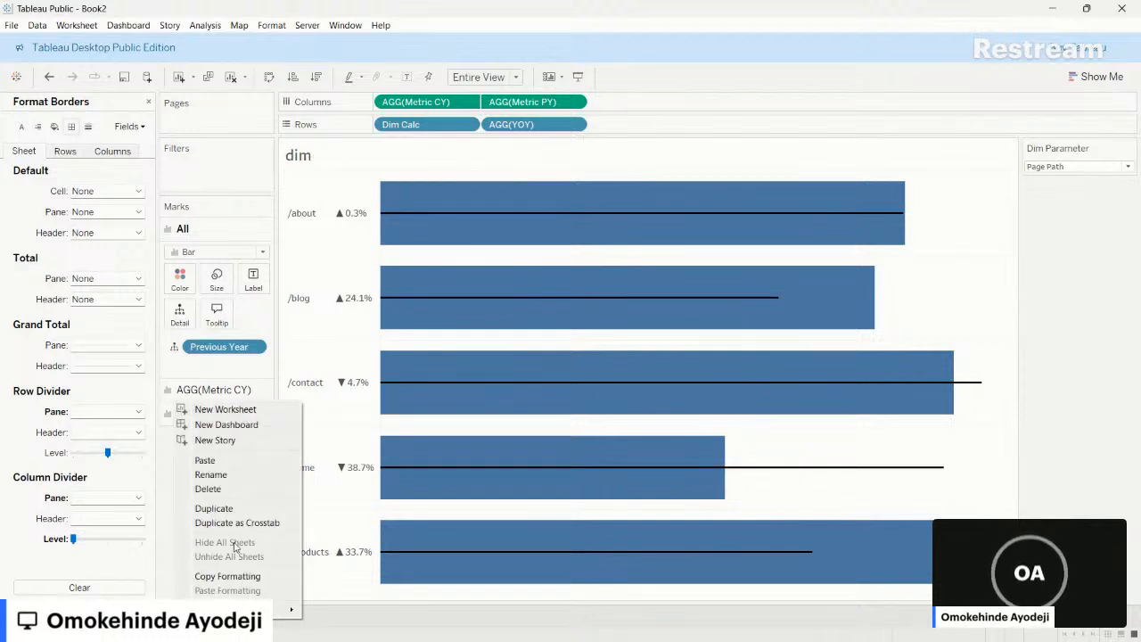
{"action": "left_click", "coordinate": [227, 512]}
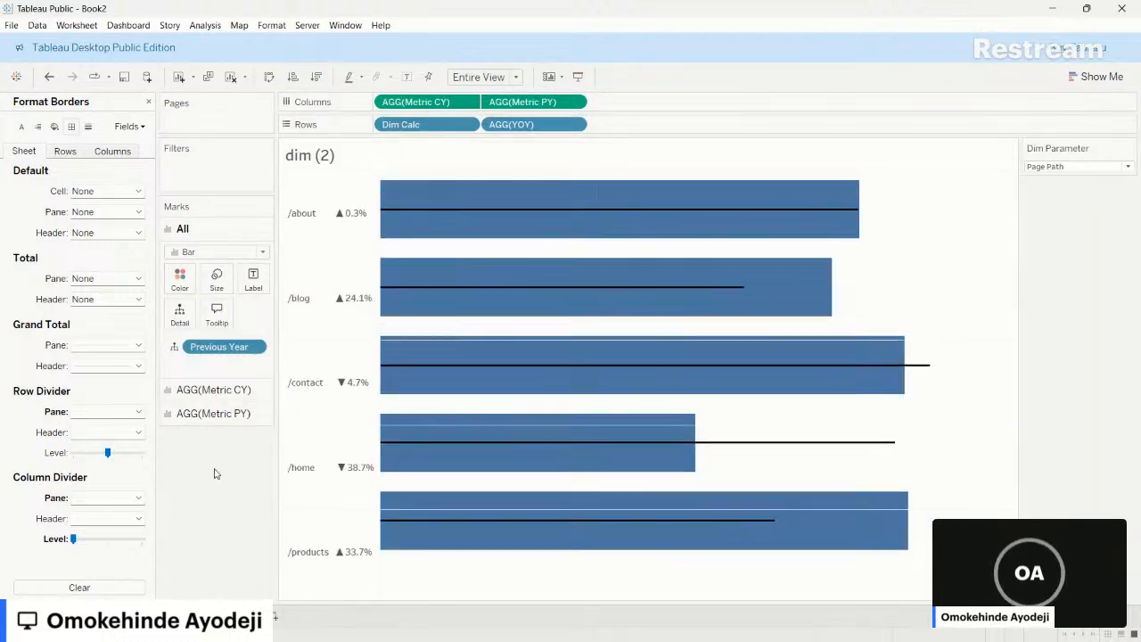
{"action": "left_click", "coordinate": [149, 103]}
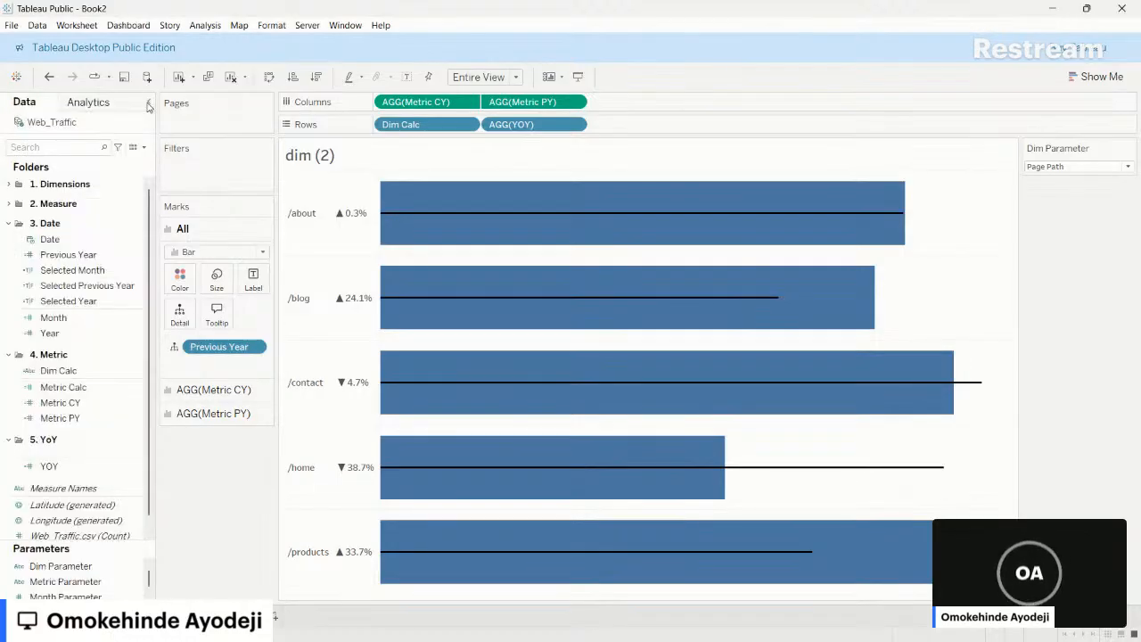
{"action": "left_click", "coordinate": [230, 77]}
- Switch to the Website Traffic Dashboard workbook, examine its monthly trend chart, and return to Book2
{"action": "key", "text": "alt+Tab"}
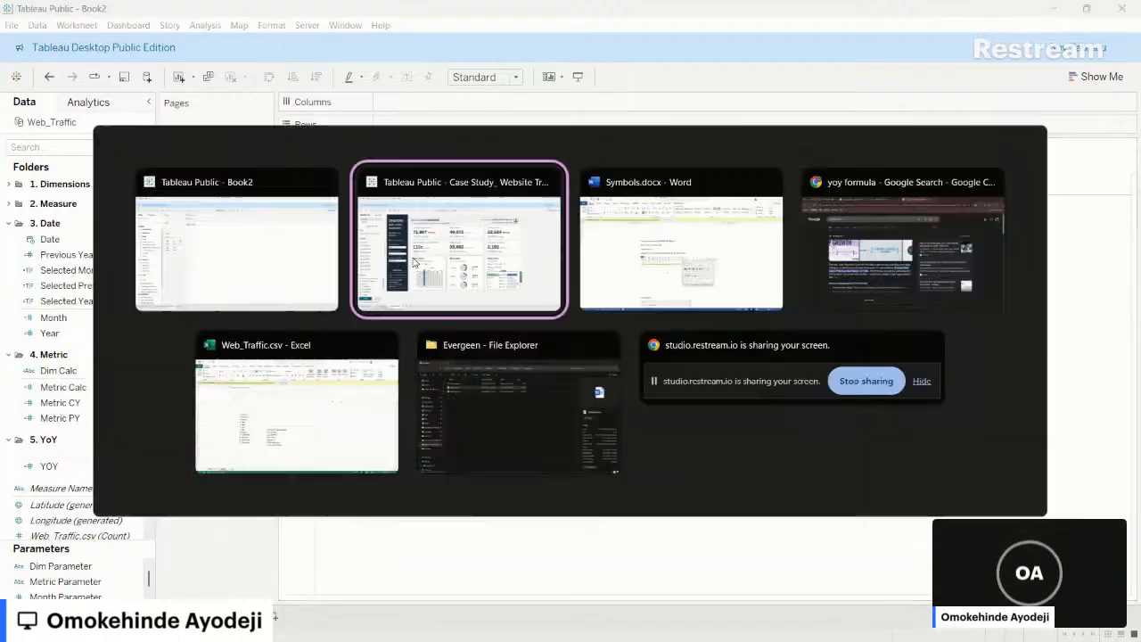
{"action": "left_click", "coordinate": [412, 261]}
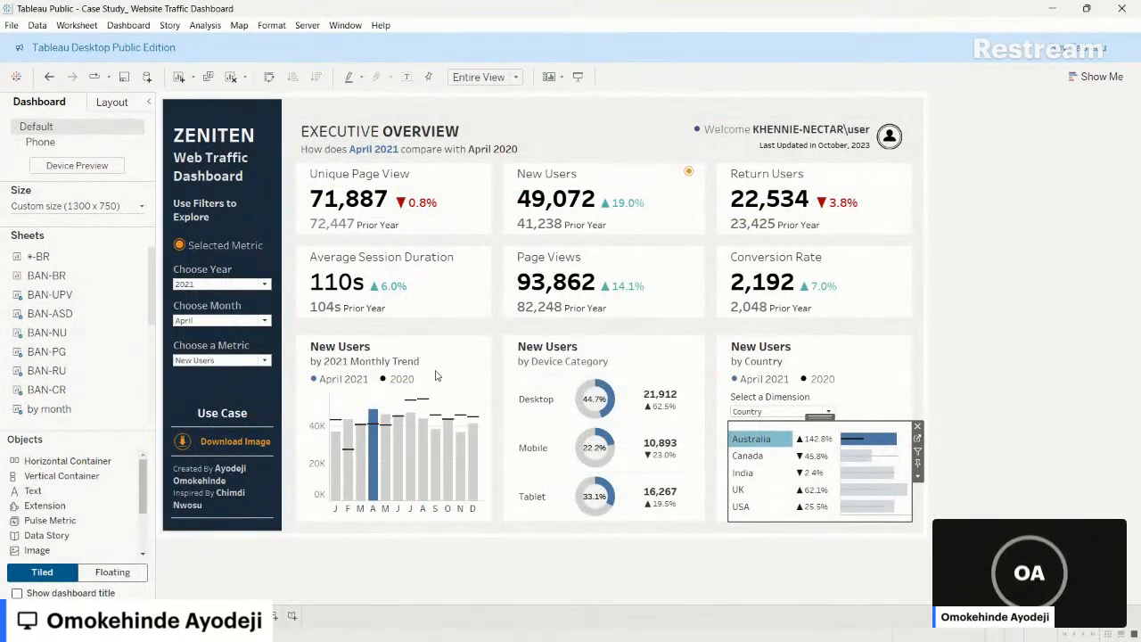
{"action": "key", "text": "alt+Tab"}
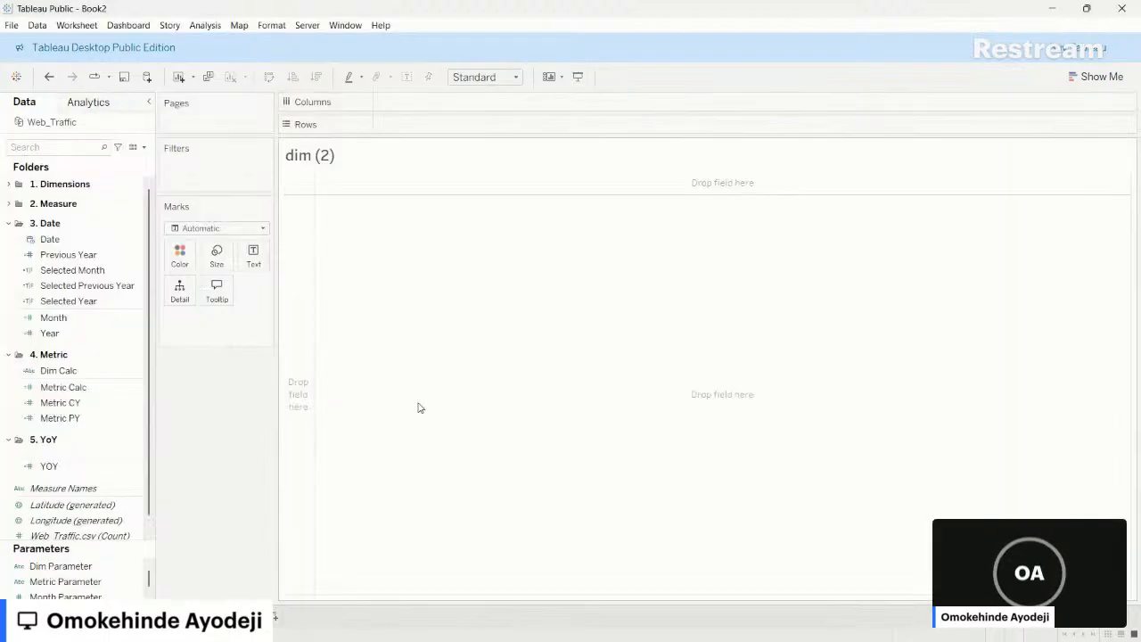
- Build a bar chart on the cleared sheet with Metric CY on Rows and discrete MONTH(Date) on Columns
{"action": "left_click", "coordinate": [57, 404]}
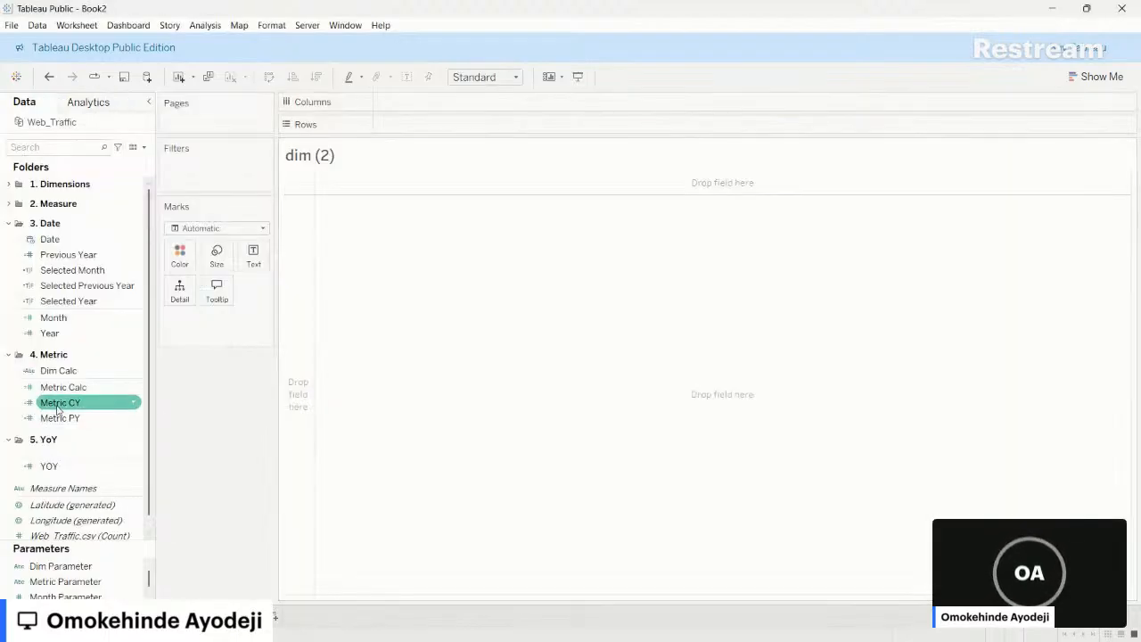
{"action": "mouse_move", "coordinate": [57, 408]}
{"action": "left_mouse_down"}
{"action": "mouse_move", "coordinate": [330, 267]}
{"action": "mouse_move", "coordinate": [439, 132]}
{"action": "left_mouse_up"}
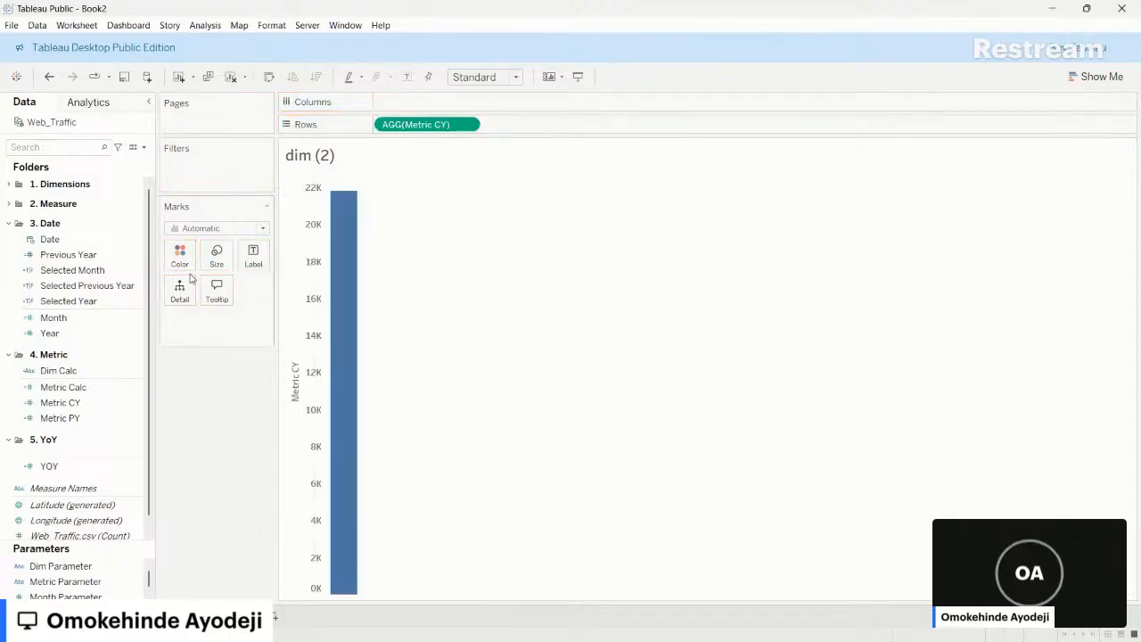
{"action": "left_click", "coordinate": [89, 287]}
{"action": "left_click", "coordinate": [82, 270]}
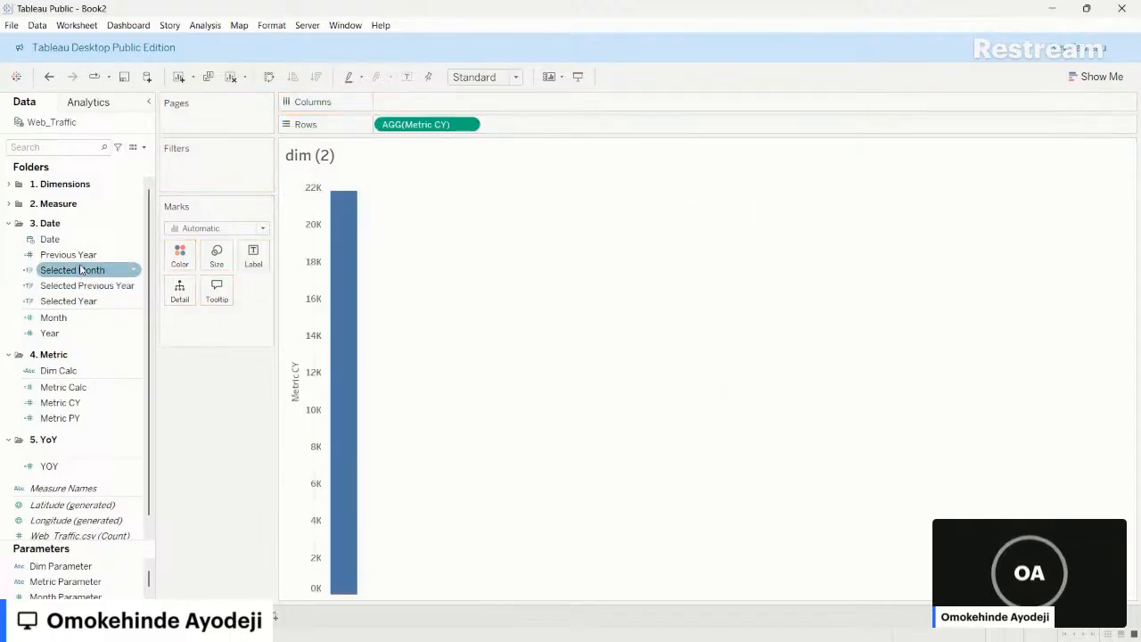
{"action": "left_click", "coordinate": [76, 239]}
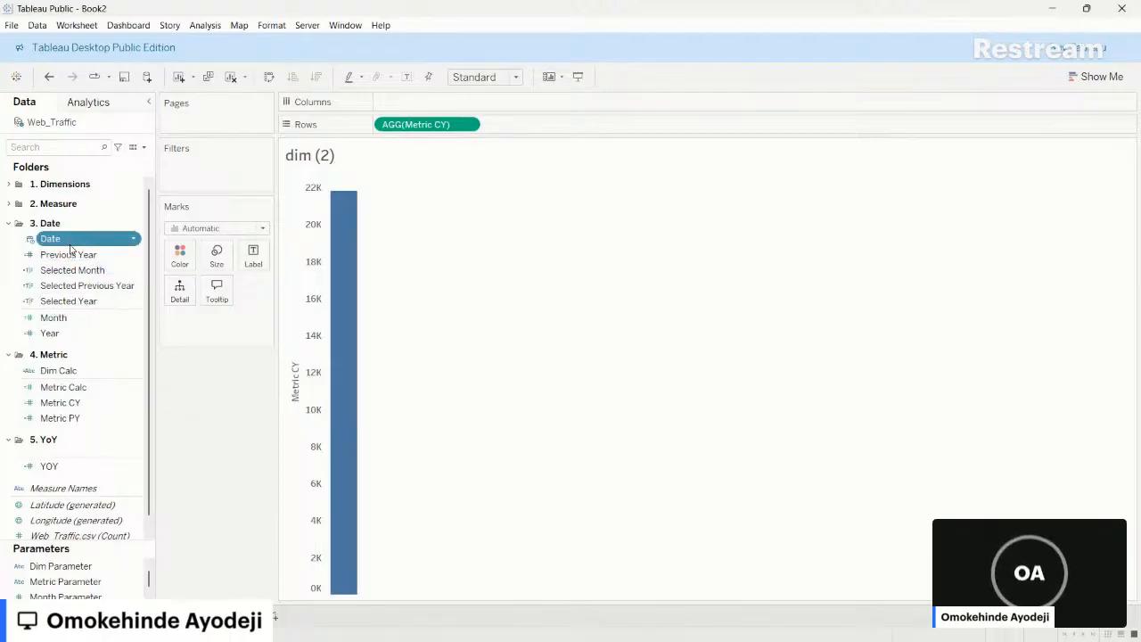
{"action": "left_click_drag", "start_coordinate": [71, 249], "coordinate": [405, 102]}
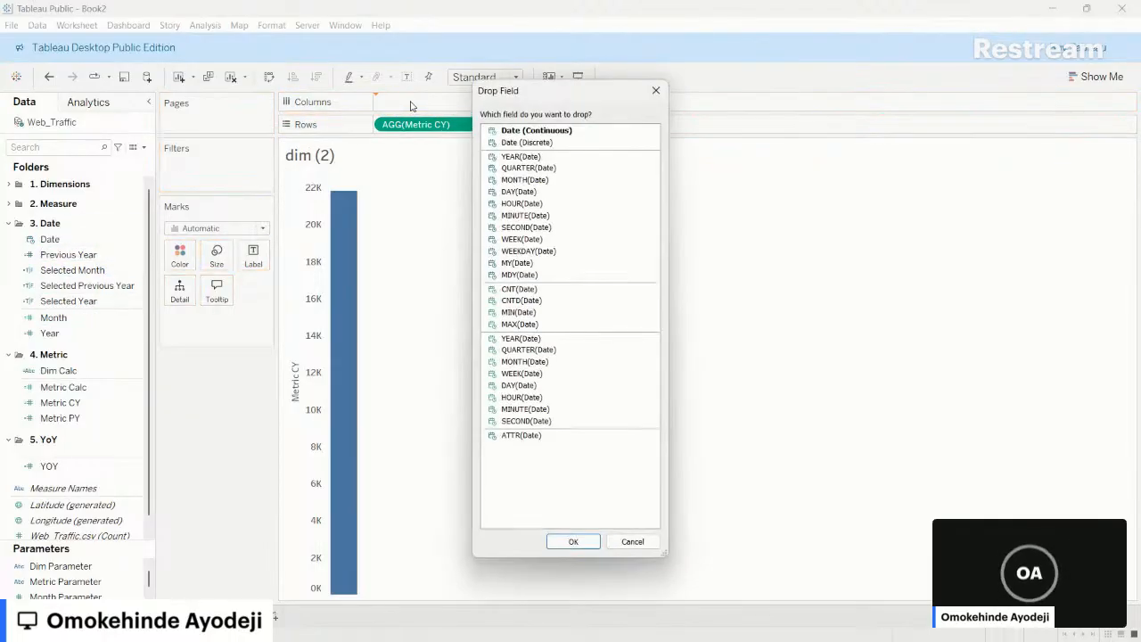
{"action": "left_click", "coordinate": [550, 184]}
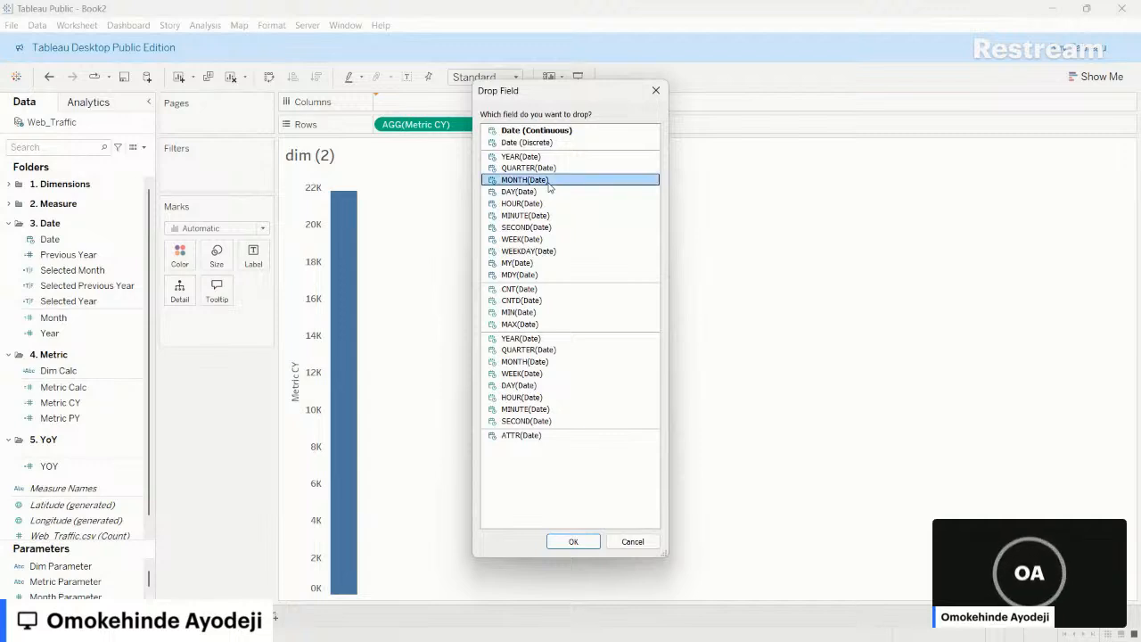
{"action": "left_click", "coordinate": [573, 541]}
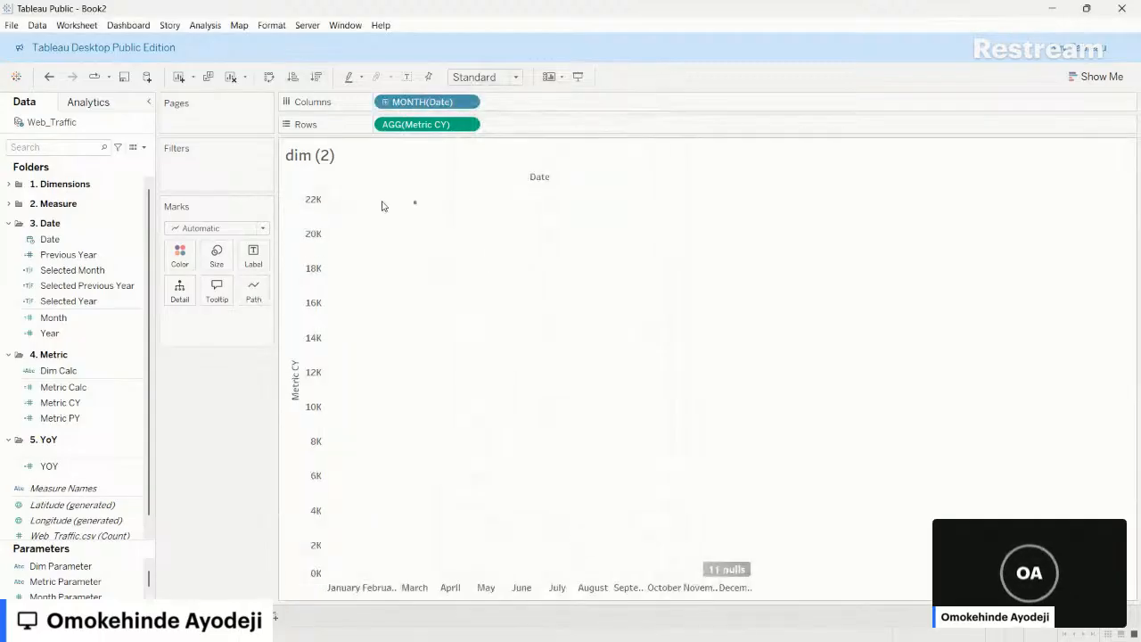
{"action": "left_click", "coordinate": [263, 230]}
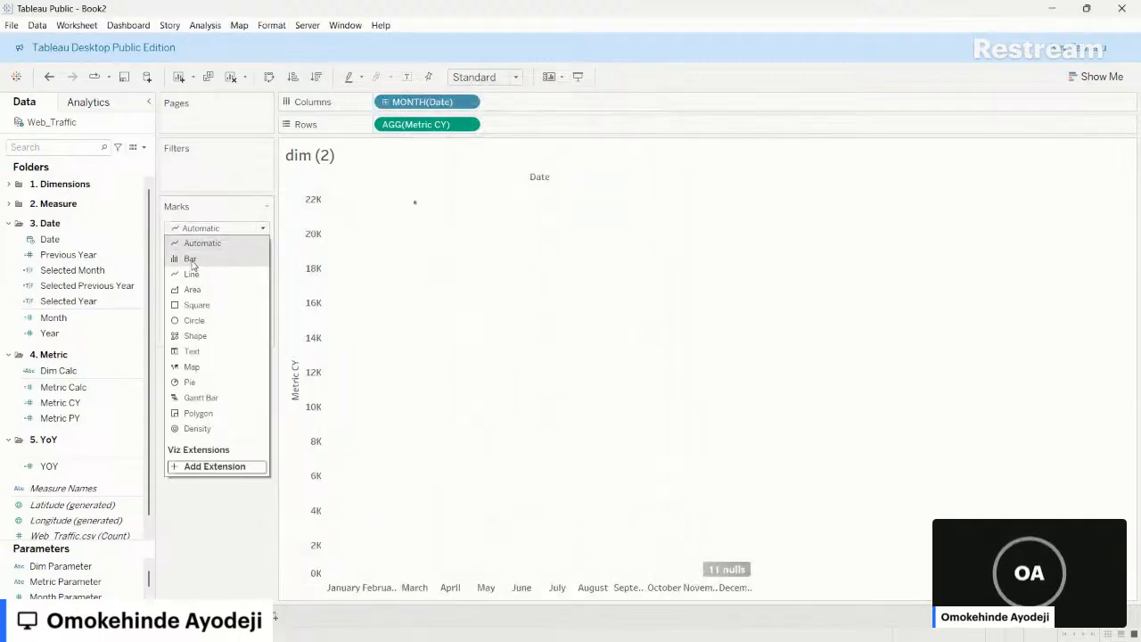
{"action": "left_click", "coordinate": [191, 259]}
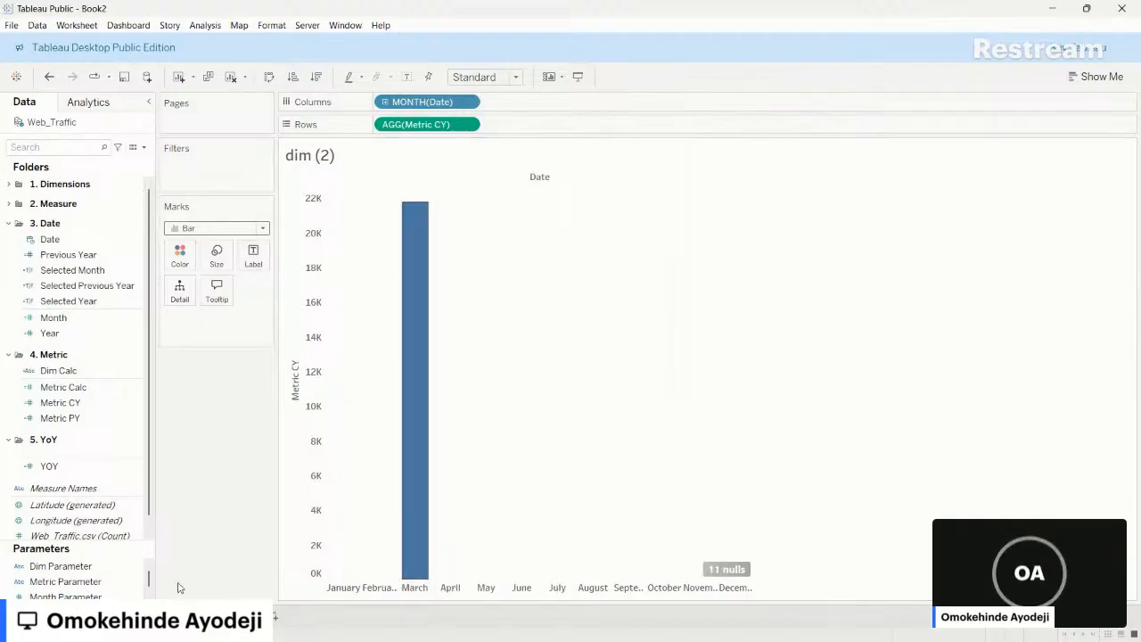
- Examine the formula of the Metric CY calculated field
{"action": "left_click", "coordinate": [133, 403]}
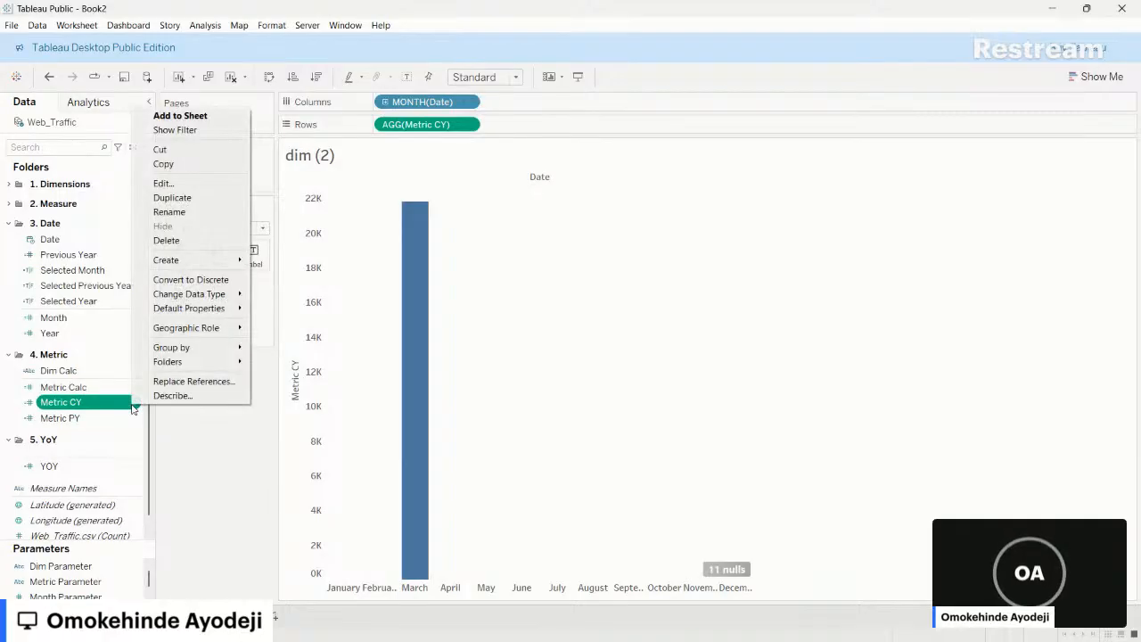
{"action": "left_click", "coordinate": [183, 182]}
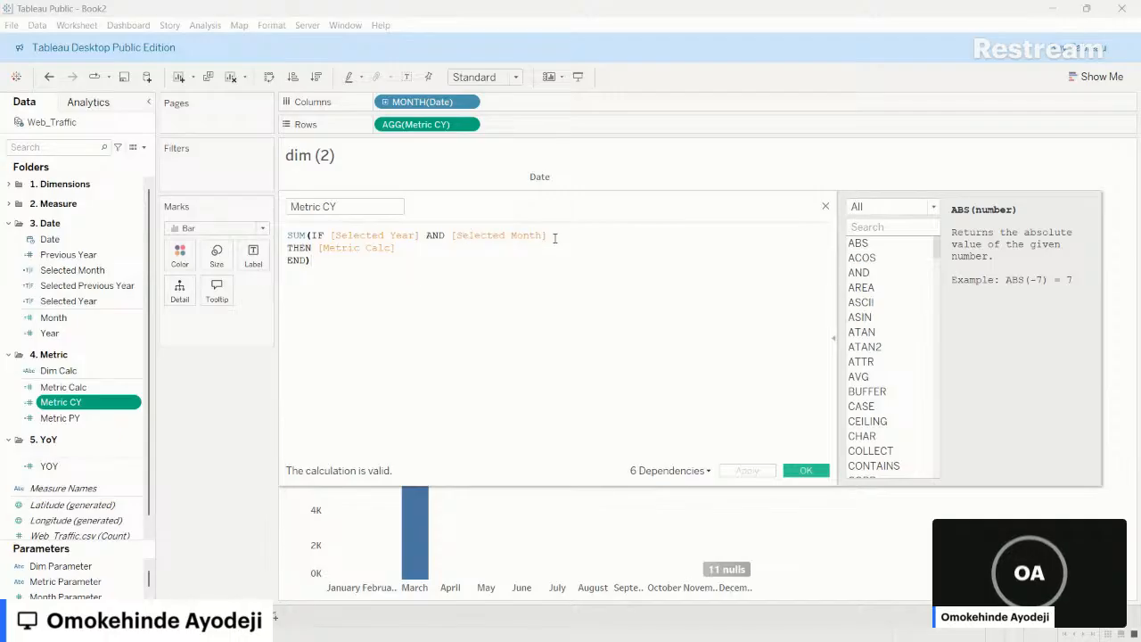
{"action": "left_click", "coordinate": [803, 470]}
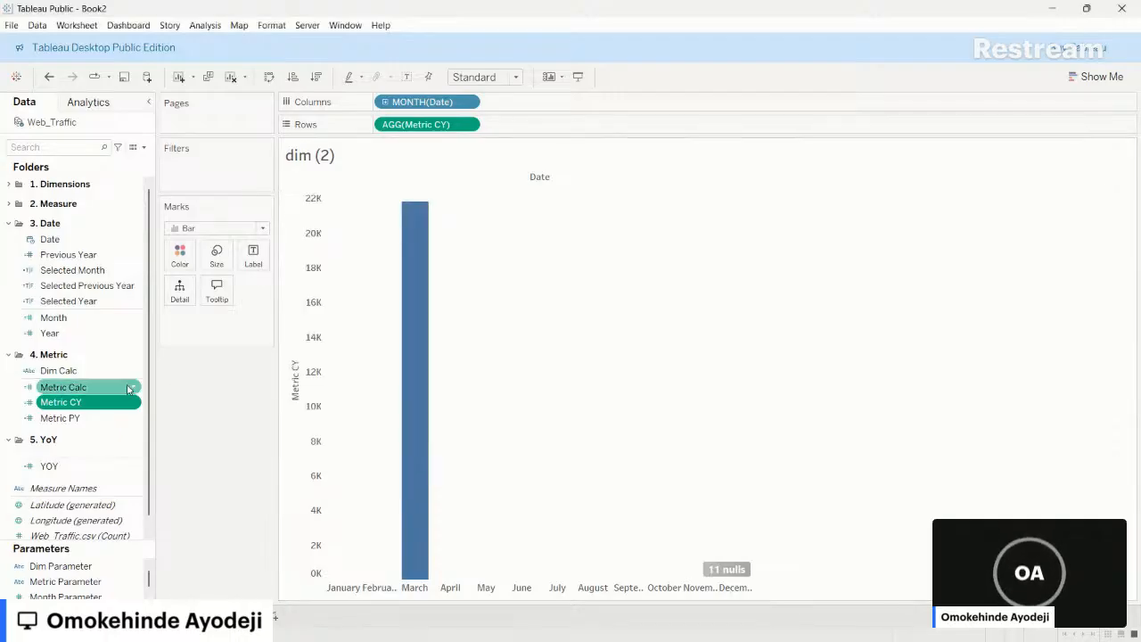
- Duplicate the Metric CY field and remove the AND [Selected Month] condition from the copy's formula
{"action": "right_click", "coordinate": [134, 405]}
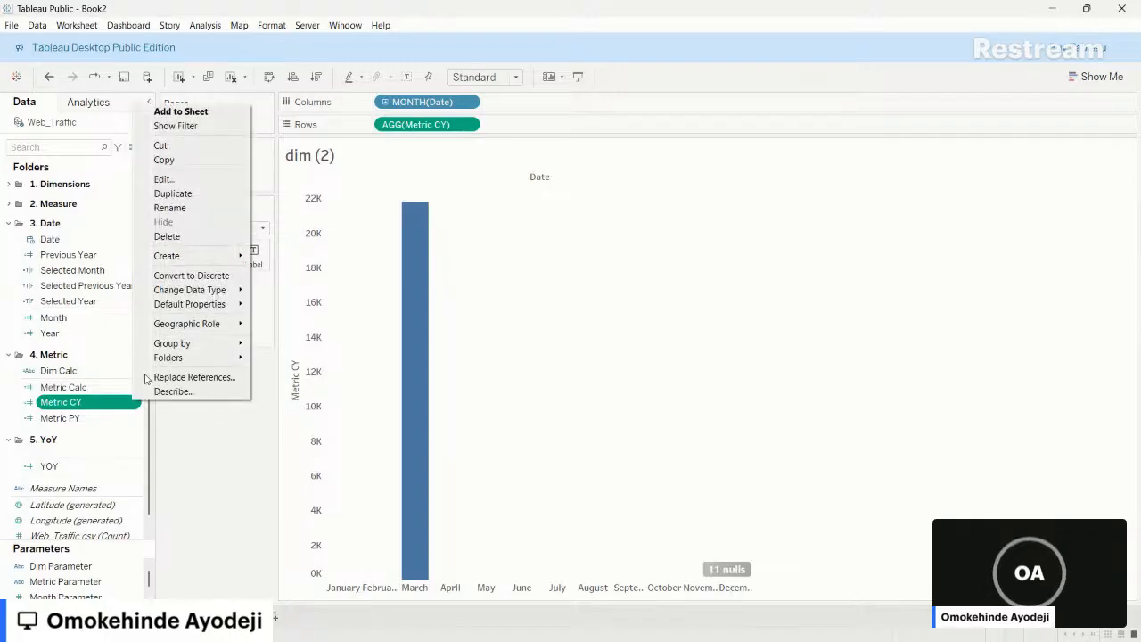
{"action": "left_click", "coordinate": [172, 194]}
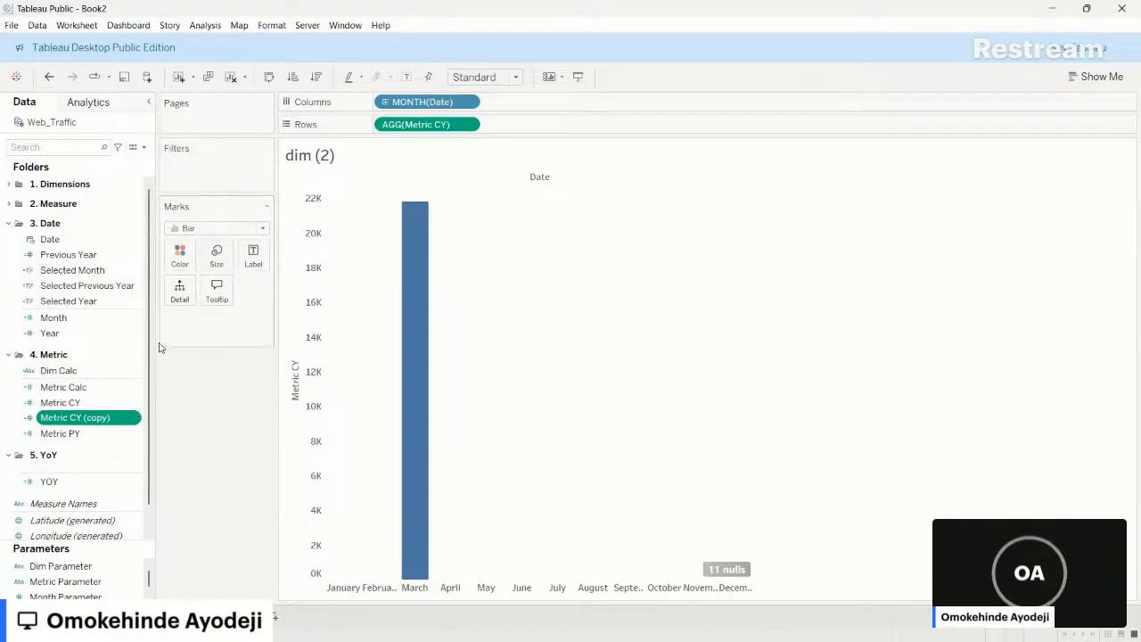
{"action": "right_click", "coordinate": [134, 420]}
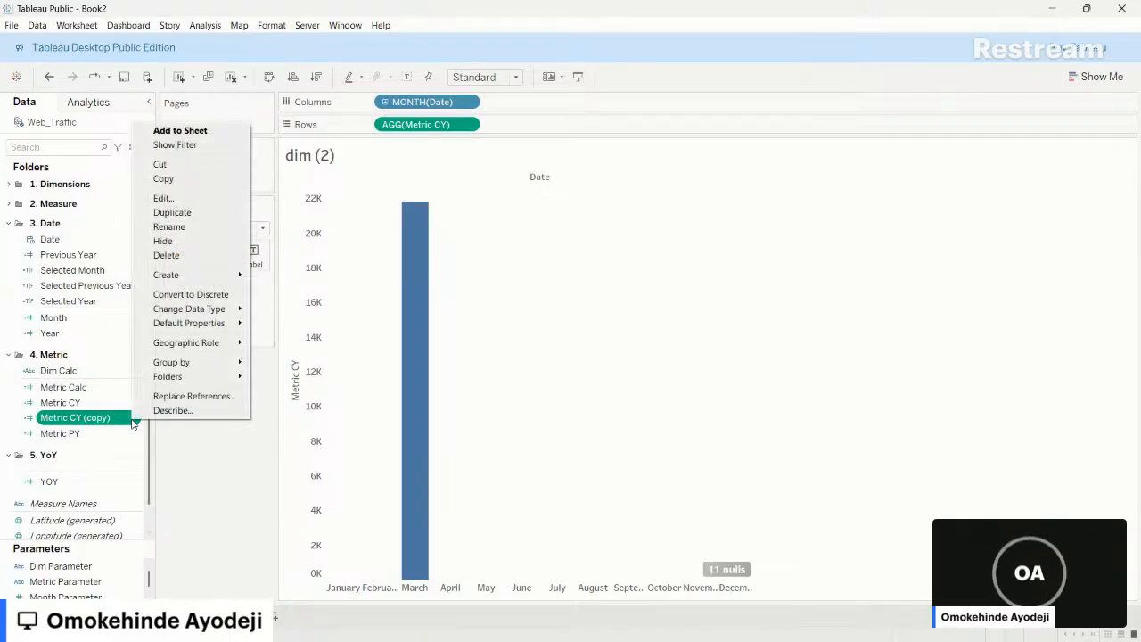
{"action": "left_click", "coordinate": [169, 198]}
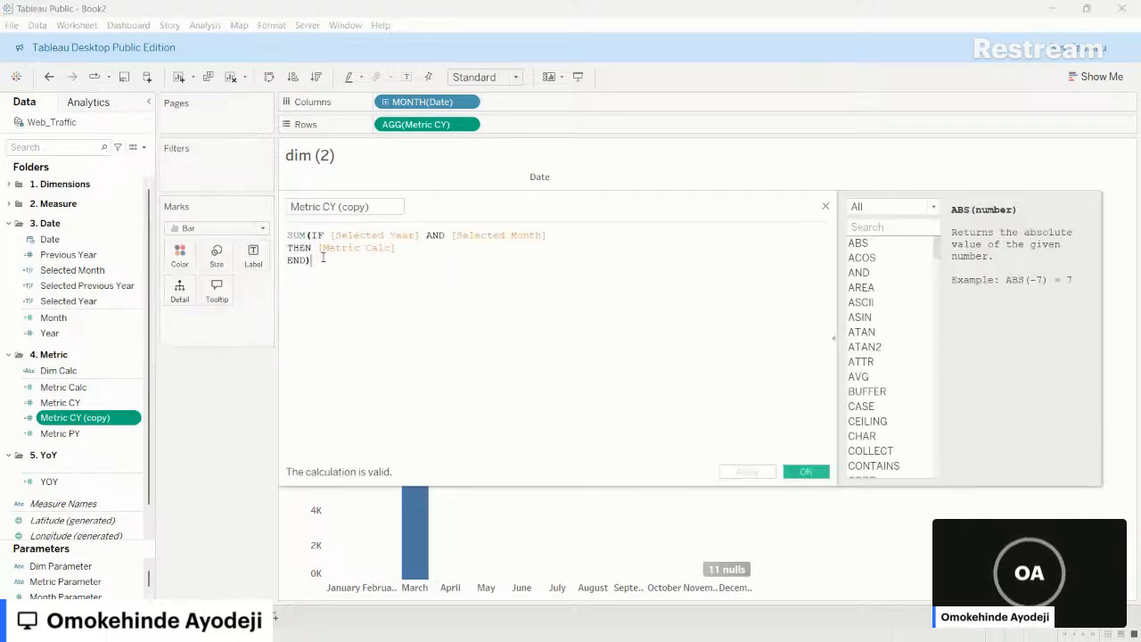
{"action": "left_click_drag", "start_coordinate": [427, 236], "coordinate": [559, 232]}
{"action": "key", "text": "BackSpace"}
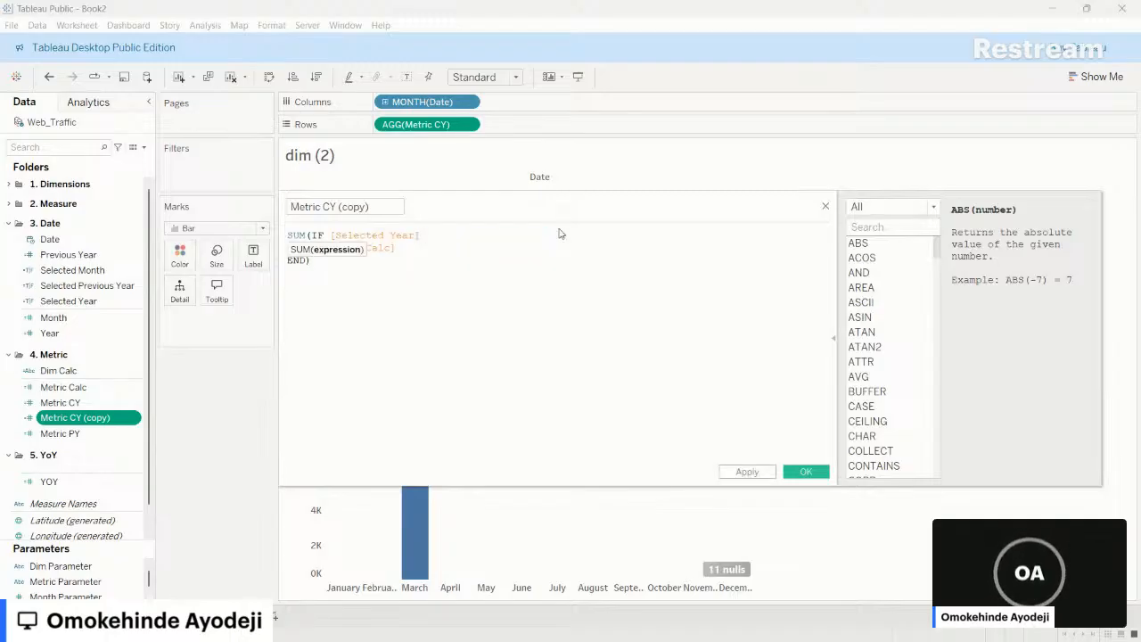
- Rename the copied calculation as Metric CY Trend and save it
{"action": "left_click_drag", "start_coordinate": [338, 206], "coordinate": [403, 201]}
{"action": "type", "text": "Trend"}
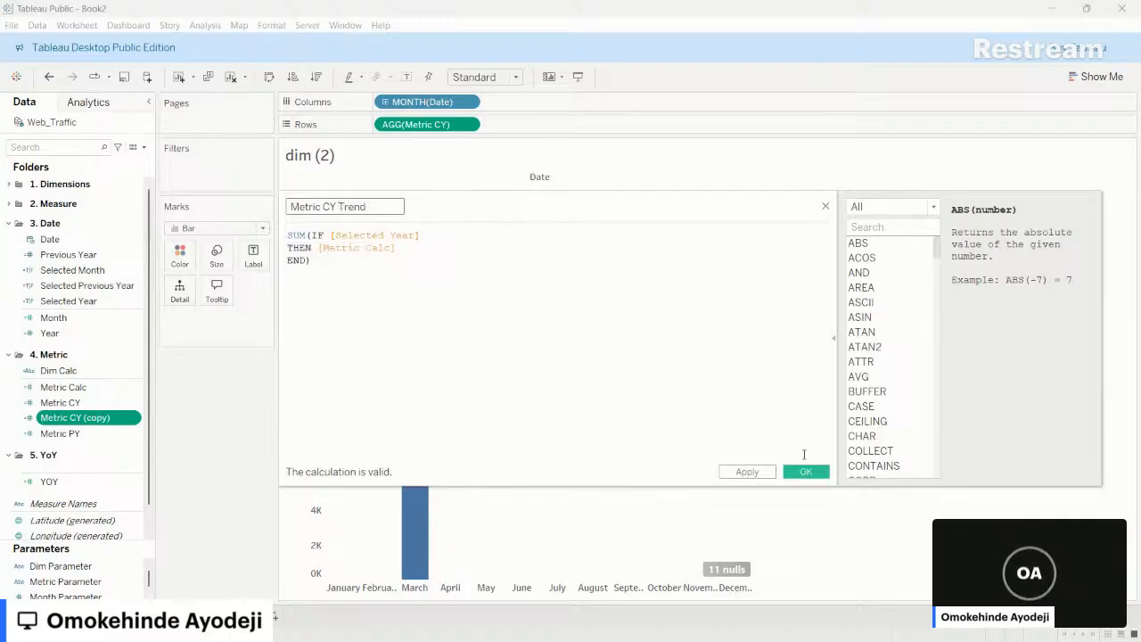
{"action": "left_click", "coordinate": [805, 471]}
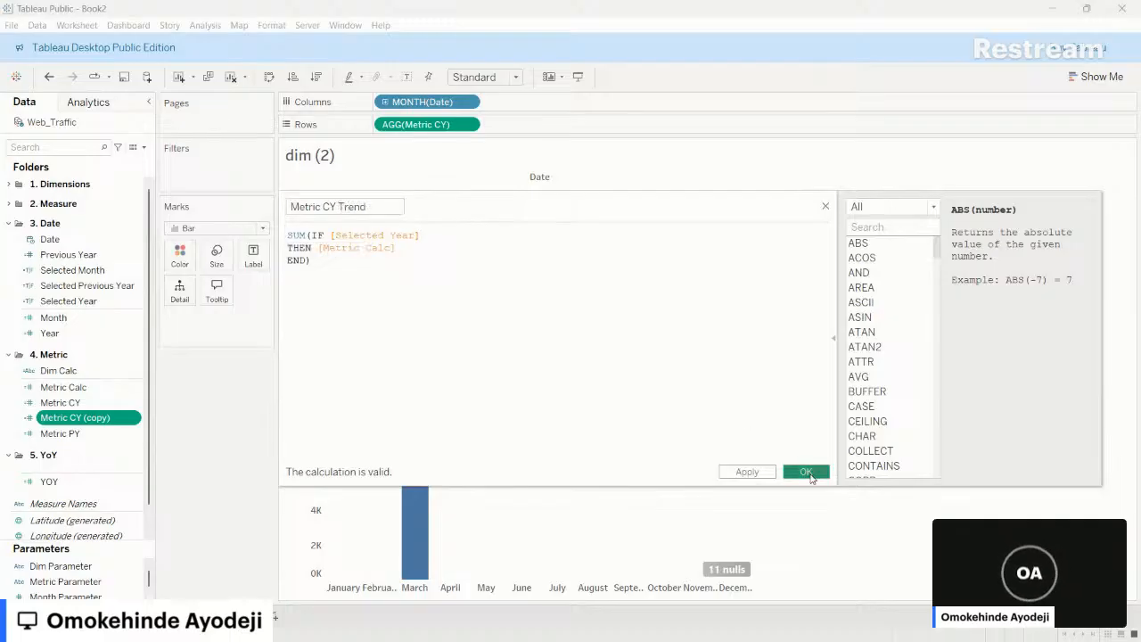
- Replace Metric CY on Rows with the Metric CY Trend field
{"action": "left_click", "coordinate": [65, 434]}
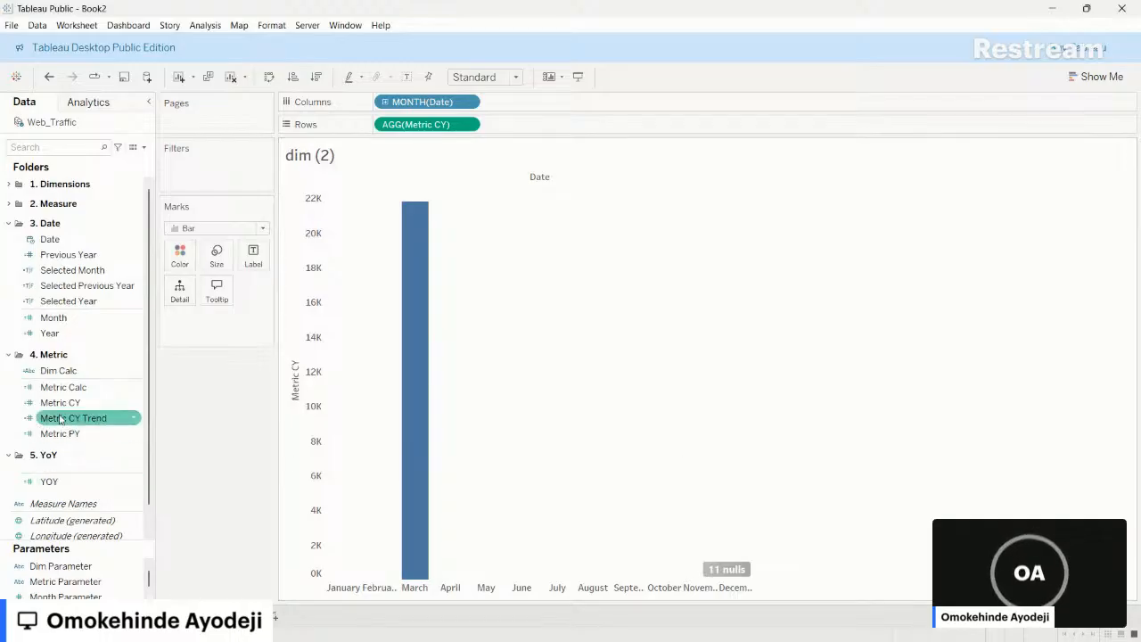
{"action": "left_click_drag", "start_coordinate": [71, 418], "coordinate": [508, 124]}
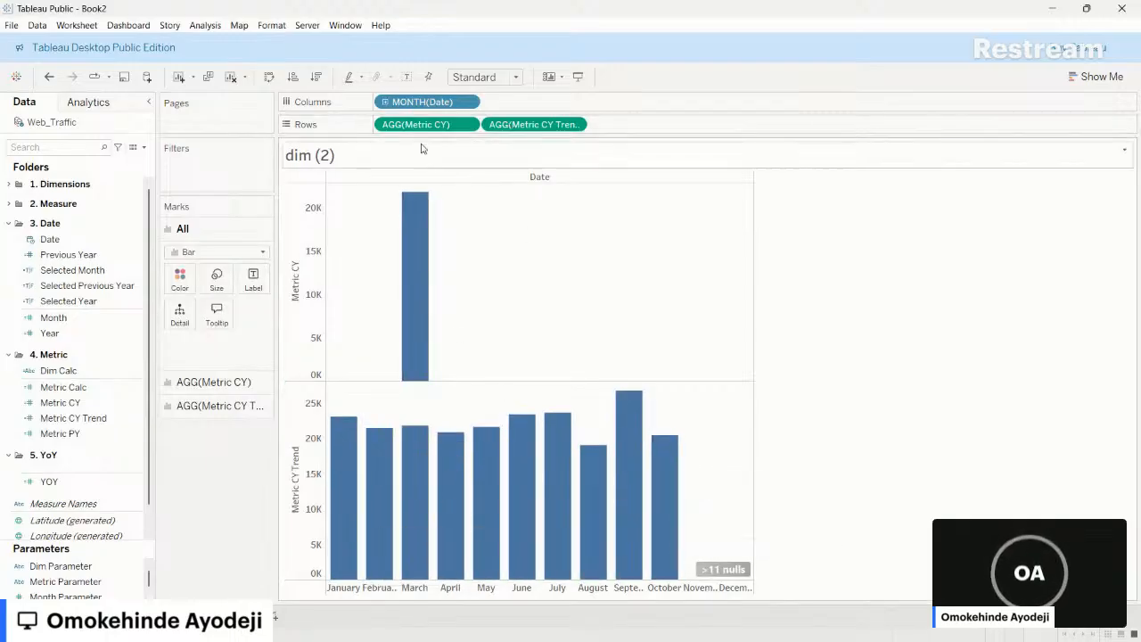
{"action": "left_click_drag", "start_coordinate": [407, 124], "coordinate": [204, 463]}
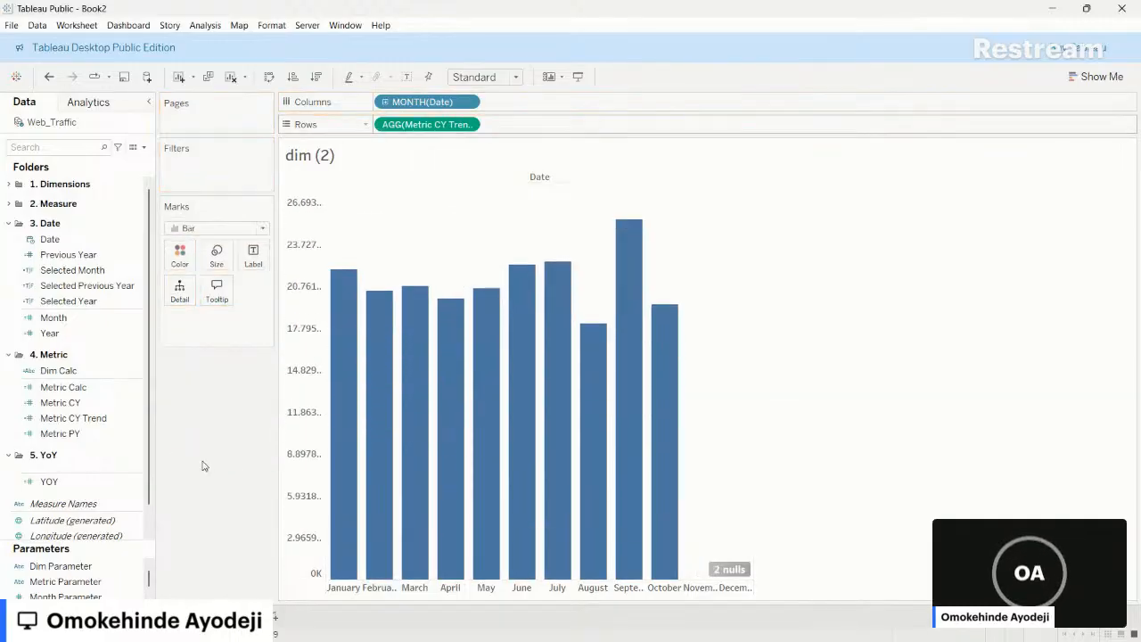
- Hide the nulls indicator on the monthly bar chart, leaving the null data unfiltered
{"action": "left_click", "coordinate": [729, 571]}
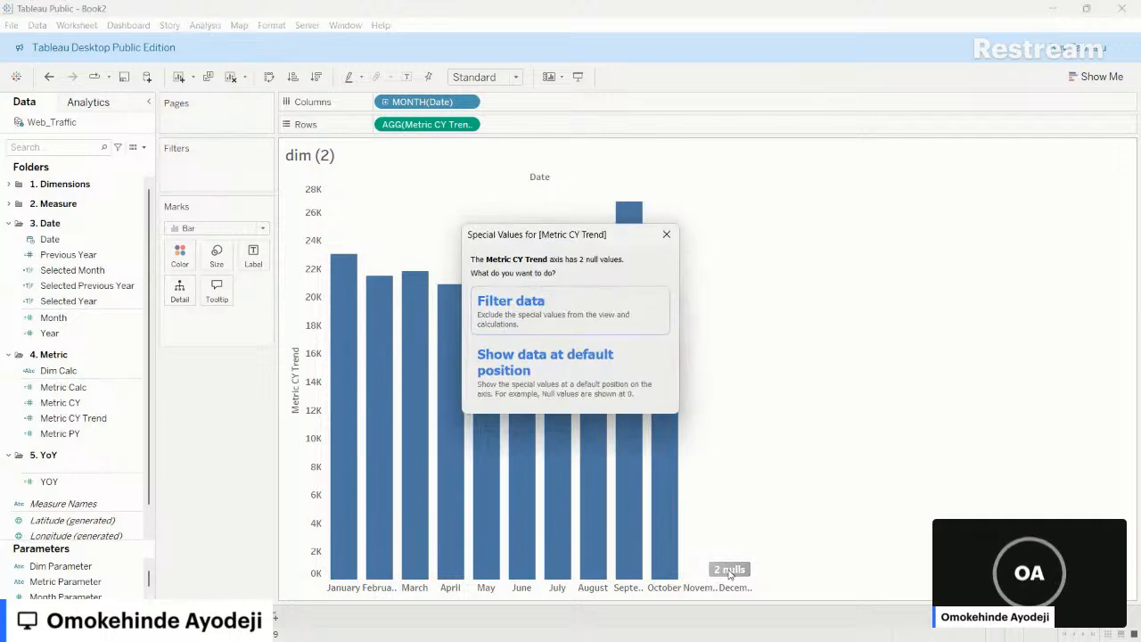
{"action": "left_click", "coordinate": [667, 235]}
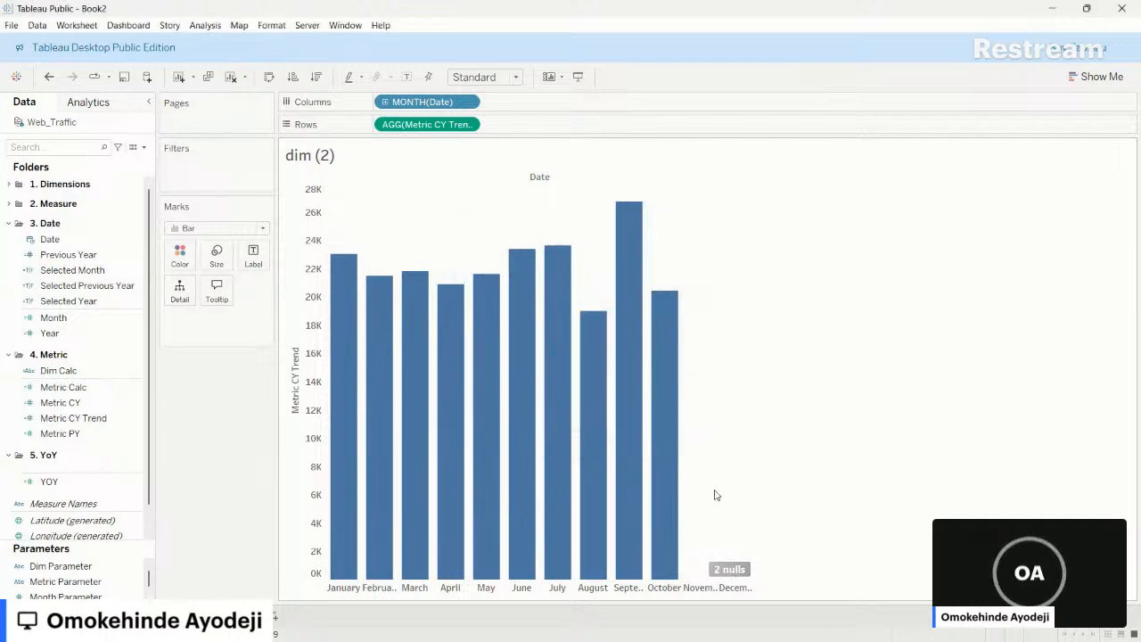
{"action": "right_click", "coordinate": [729, 570]}
{"action": "left_click", "coordinate": [779, 577]}
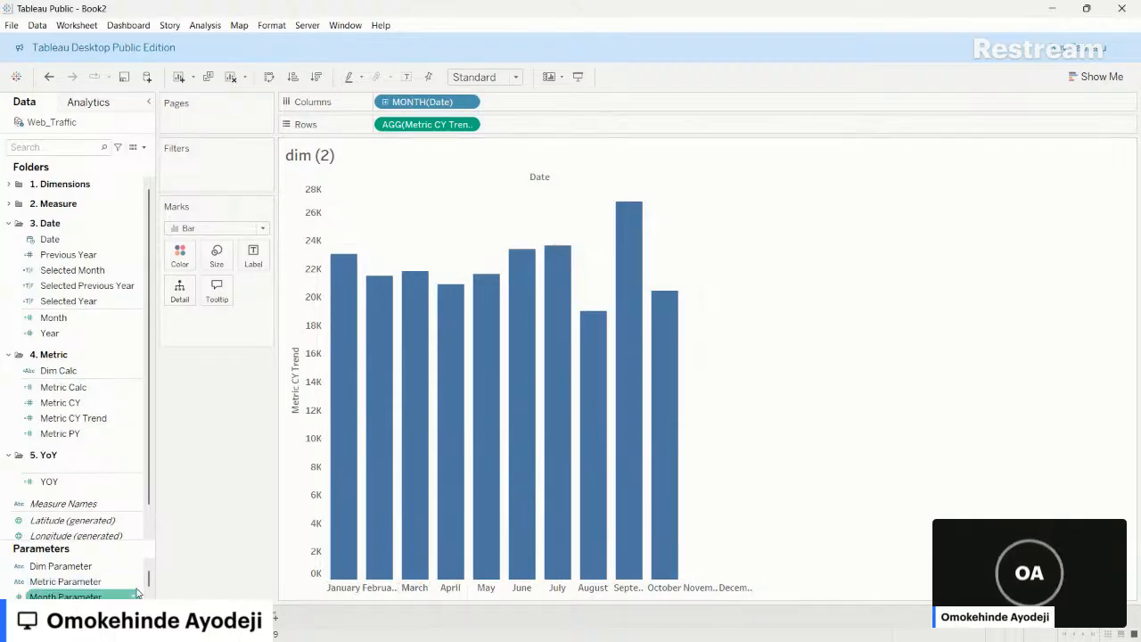
- Show the Year Parameter control on the sheet and set it to 2020
{"action": "scroll", "coordinate": [136, 592], "scroll_direction": "down", "scroll_amount": 1}
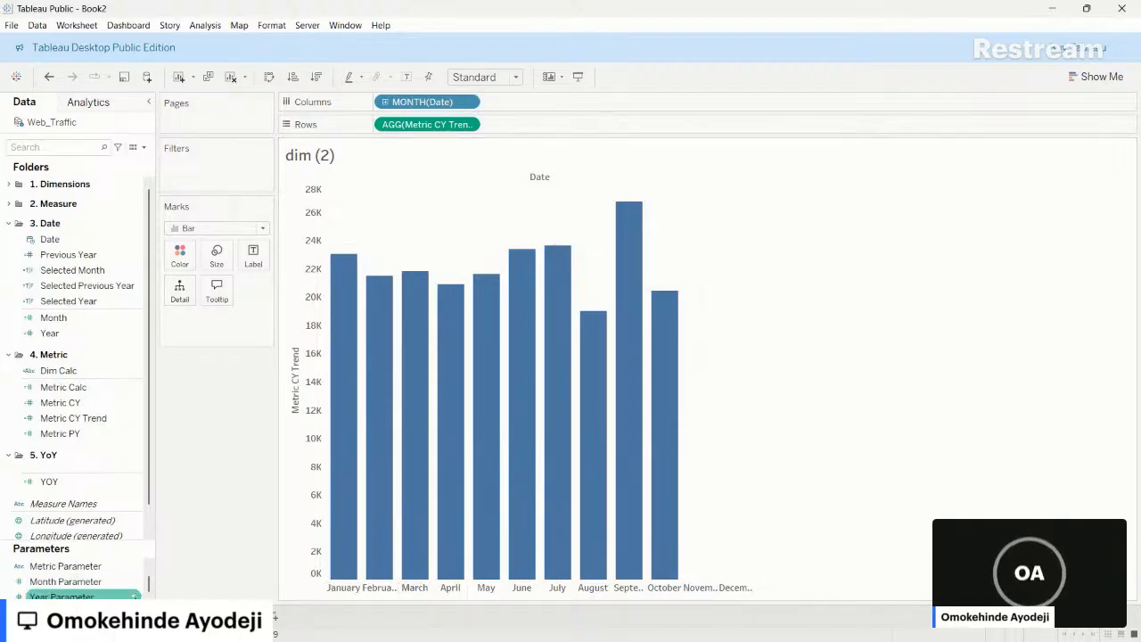
{"action": "right_click", "coordinate": [133, 595]}
{"action": "left_click", "coordinate": [211, 386]}
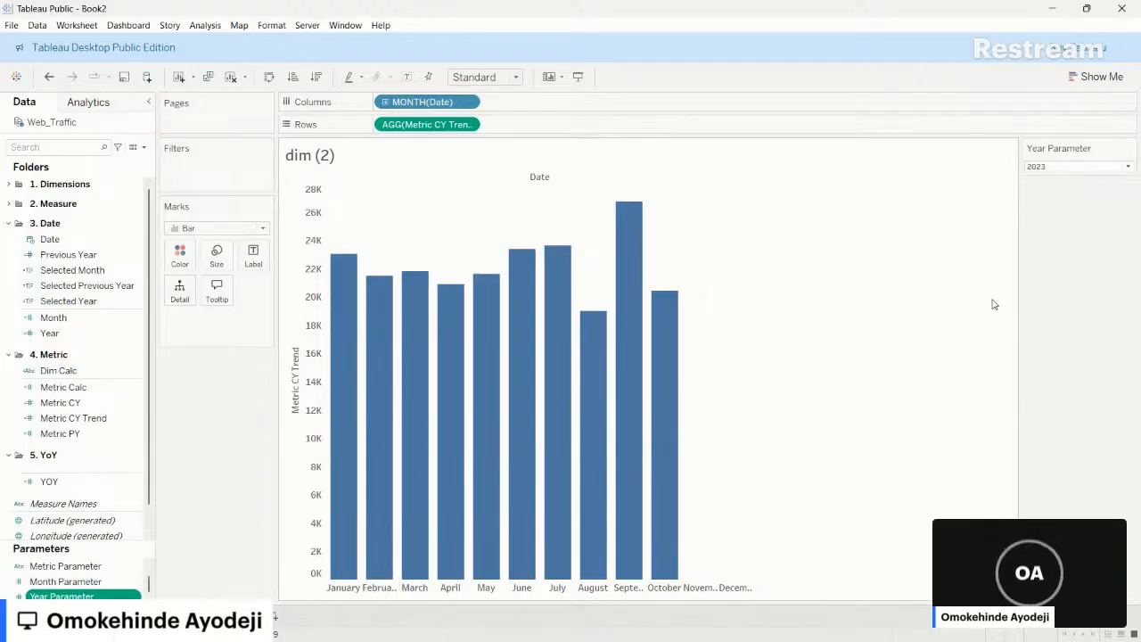
{"action": "left_click", "coordinate": [1055, 167]}
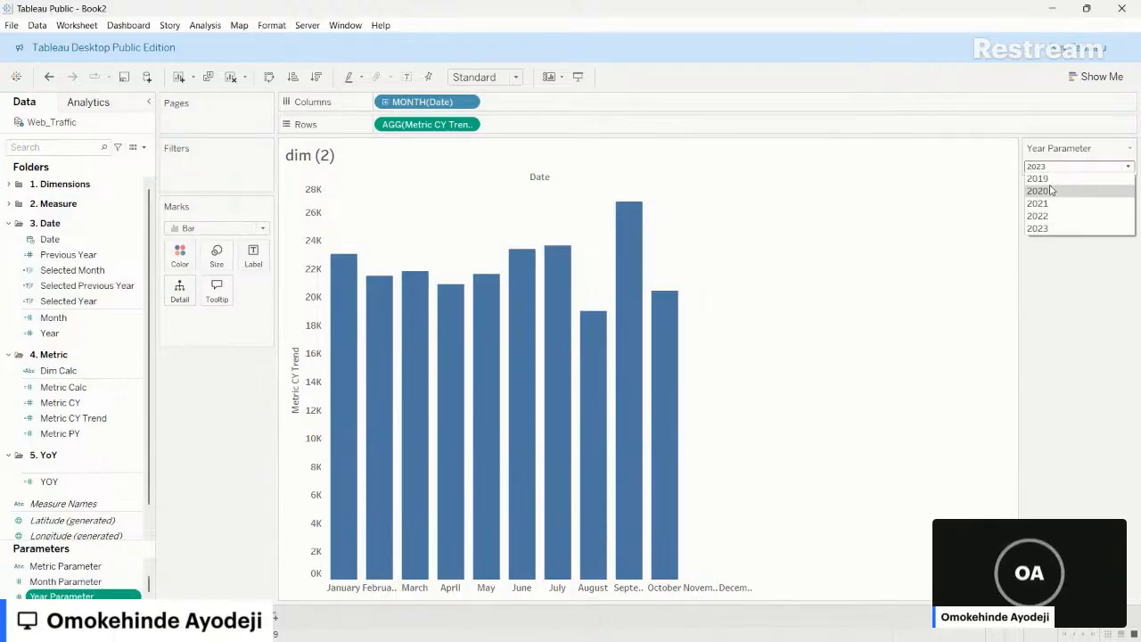
{"action": "left_click", "coordinate": [1051, 189]}
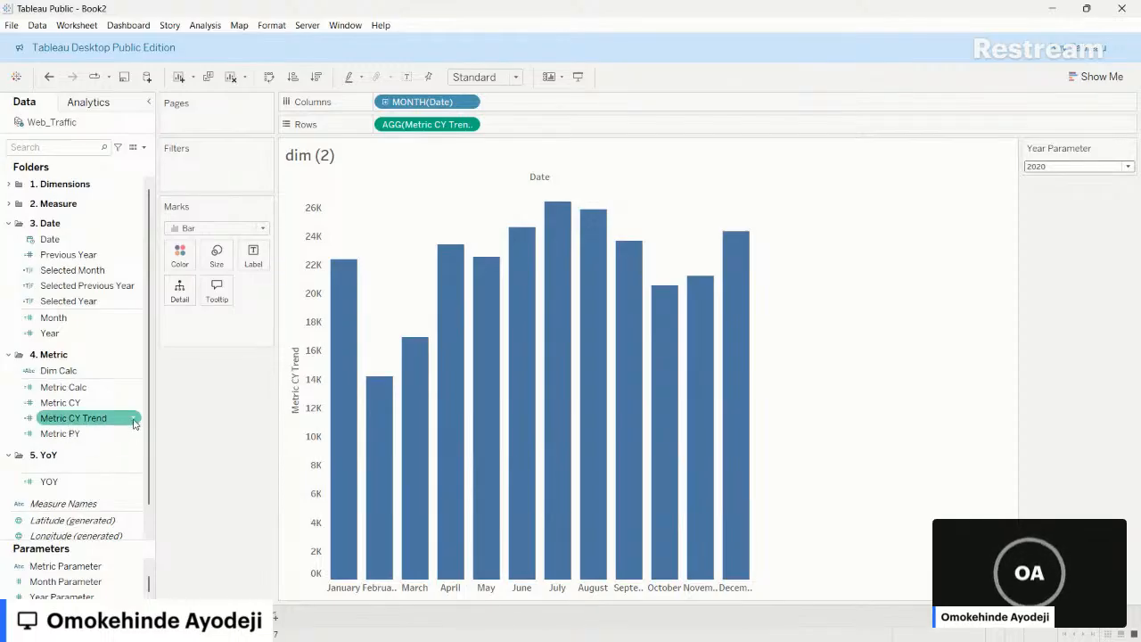
- Duplicate the Metric CY Trend field and rename the copy Metric PY Trend in its calculation editor
{"action": "left_click", "coordinate": [135, 418]}
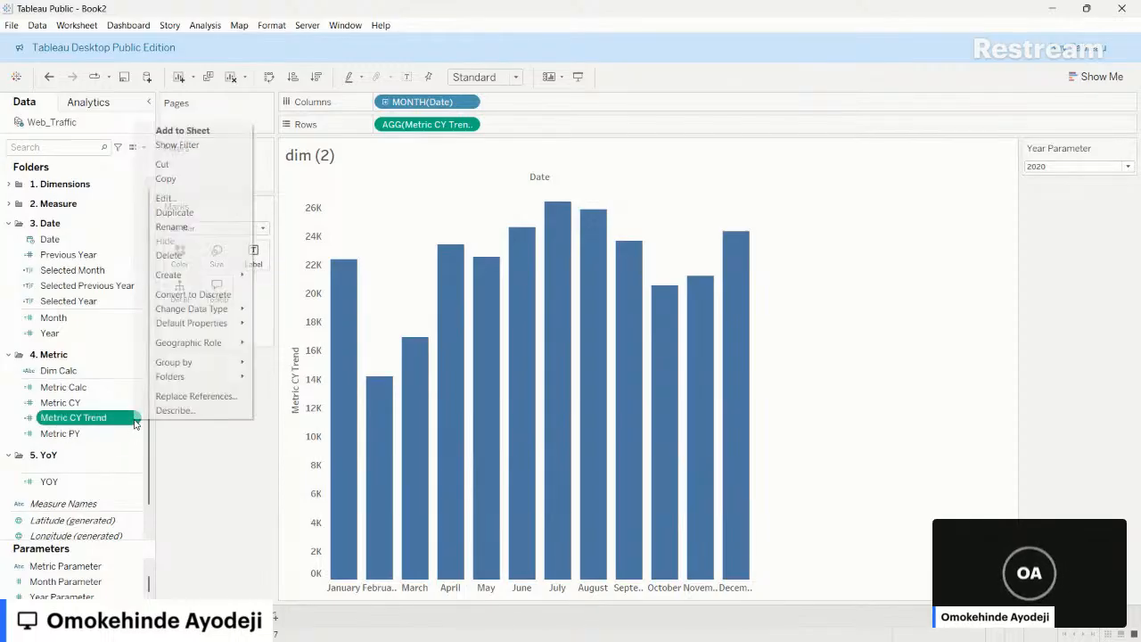
{"action": "left_click", "coordinate": [172, 221]}
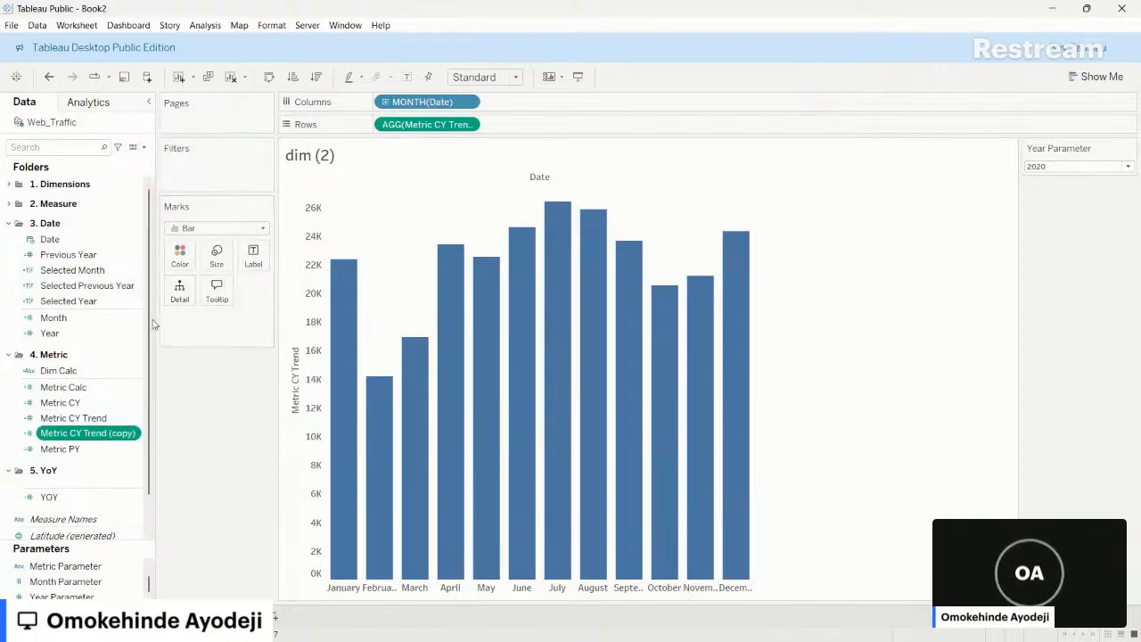
{"action": "right_click", "coordinate": [134, 433]}
{"action": "left_click", "coordinate": [185, 216]}
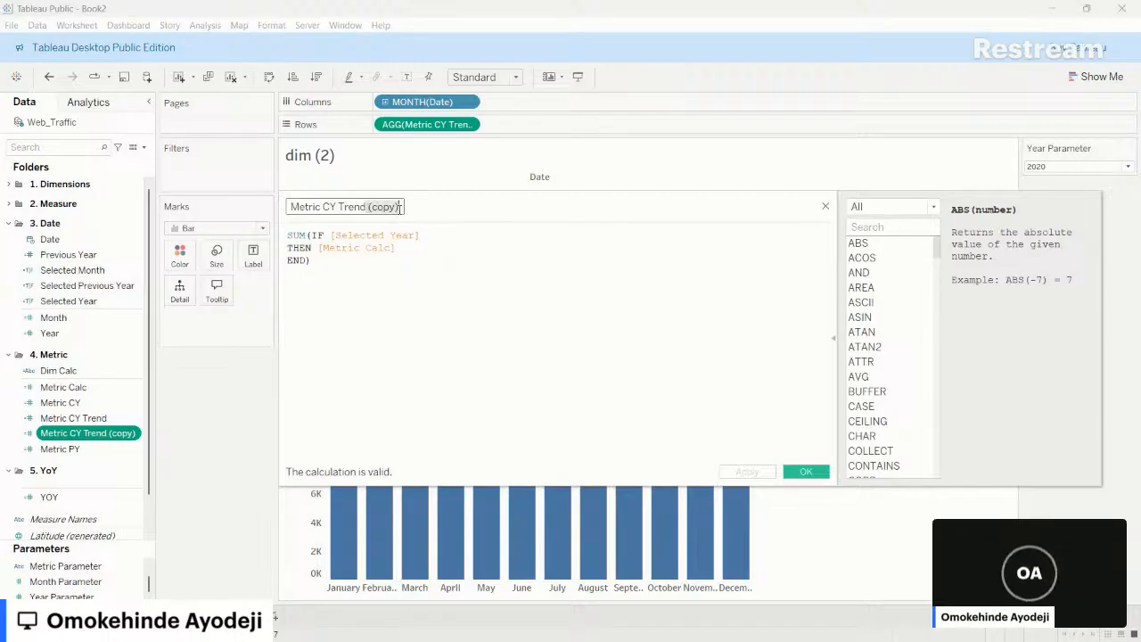
{"action": "key", "text": "BackSpace"}
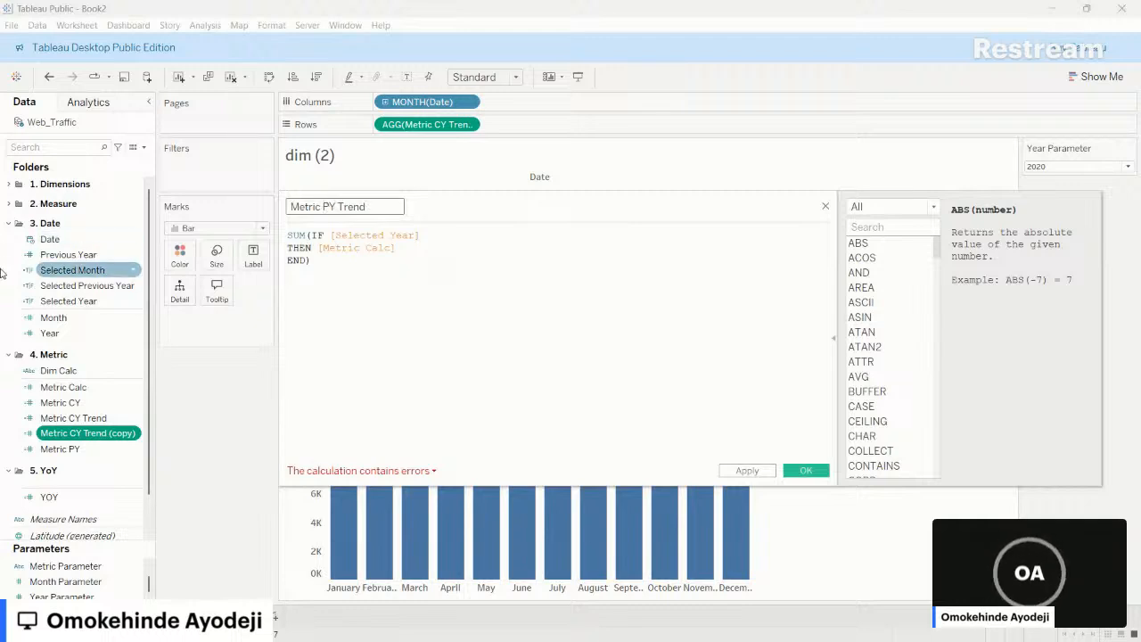
- Replace the [Selected Year] condition in the Metric PY Trend formula with [Selected Previous Year] and save the calculation
{"action": "left_click_drag", "start_coordinate": [64, 286], "coordinate": [373, 250]}
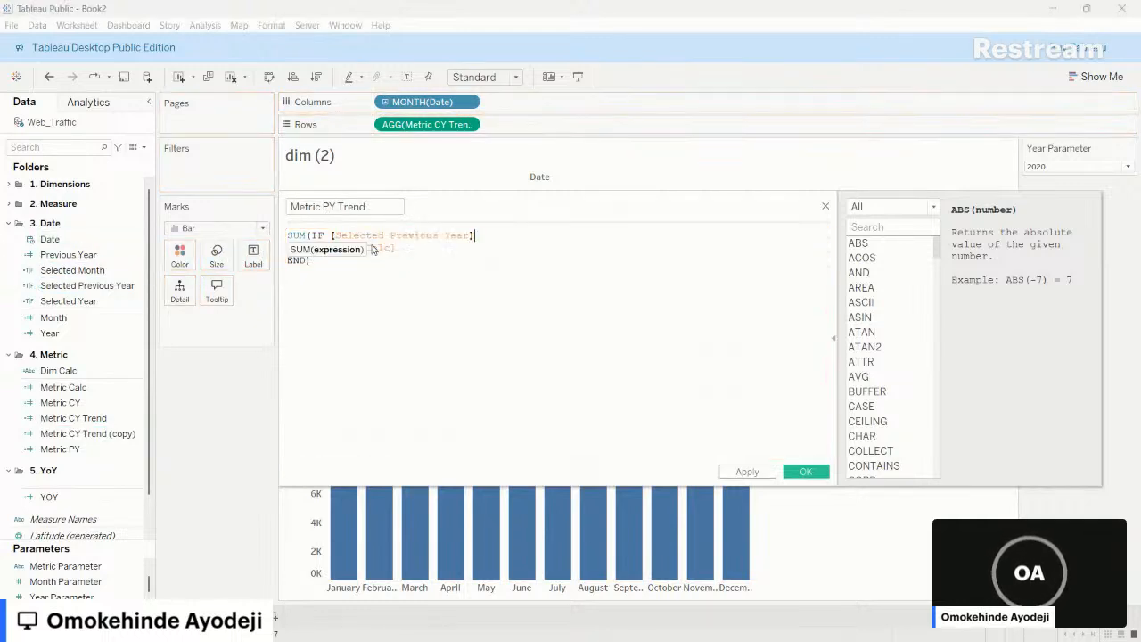
{"action": "left_click", "coordinate": [408, 236]}
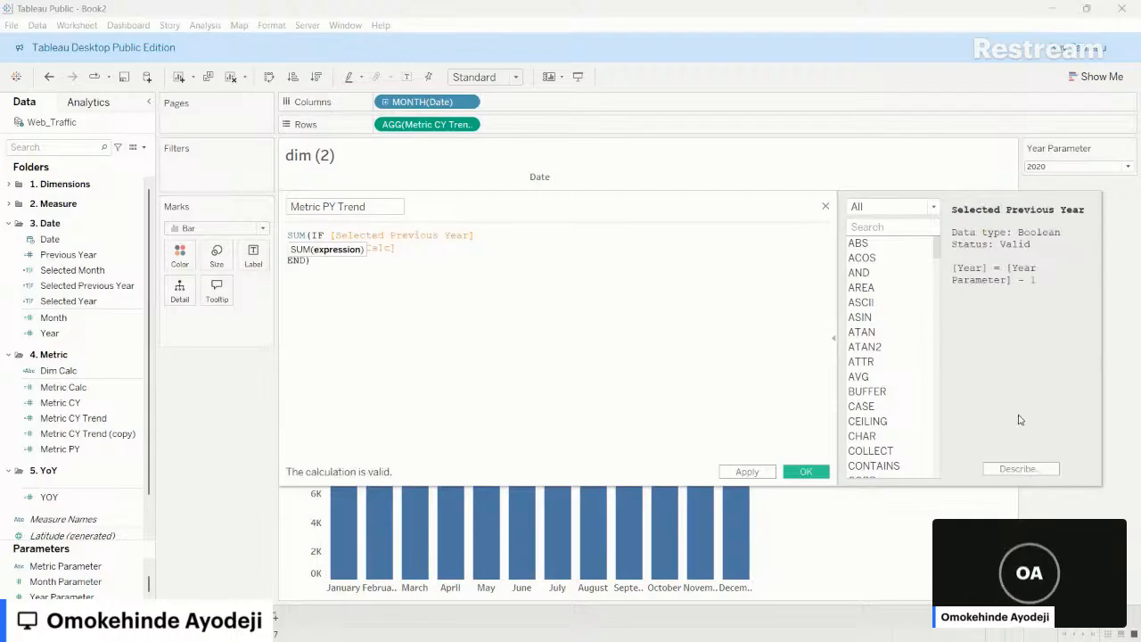
{"action": "left_click", "coordinate": [808, 472]}
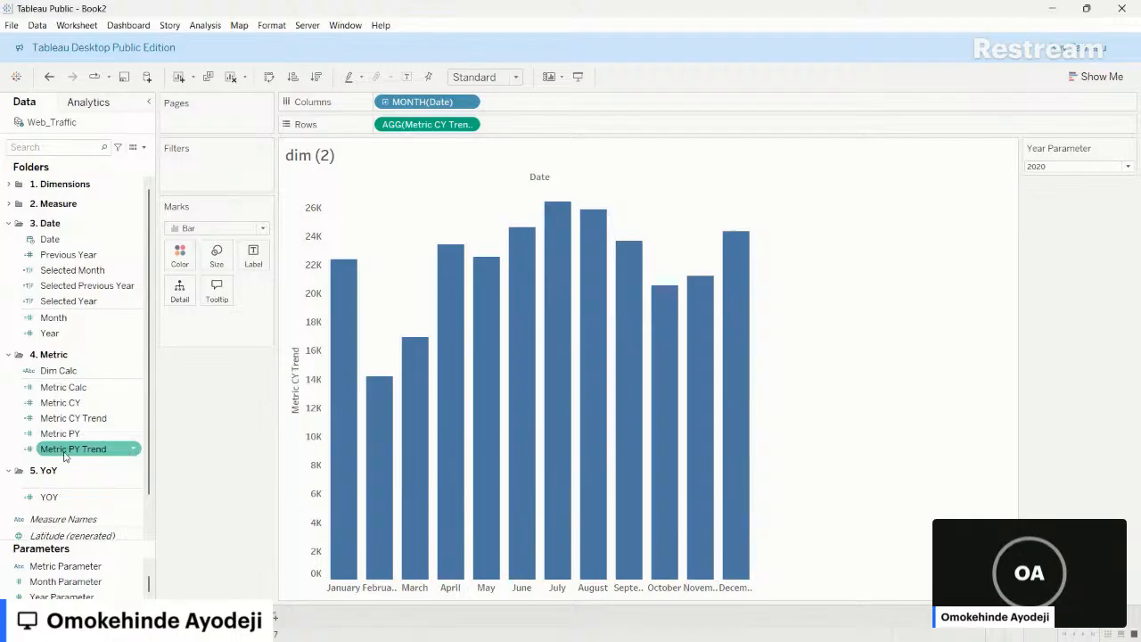
- Add Metric PY Trend to Rows beside Metric CY Trend as a dual axis and synchronize the axes
{"action": "left_click_drag", "start_coordinate": [64, 454], "coordinate": [524, 138]}
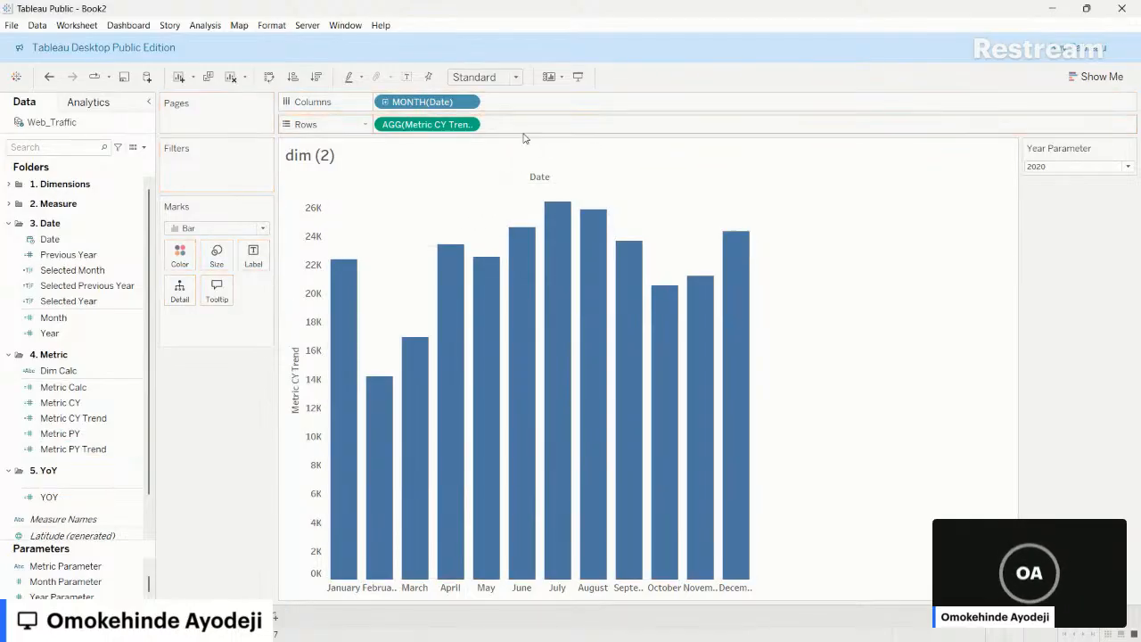
{"action": "left_click_drag", "start_coordinate": [74, 448], "coordinate": [575, 126]}
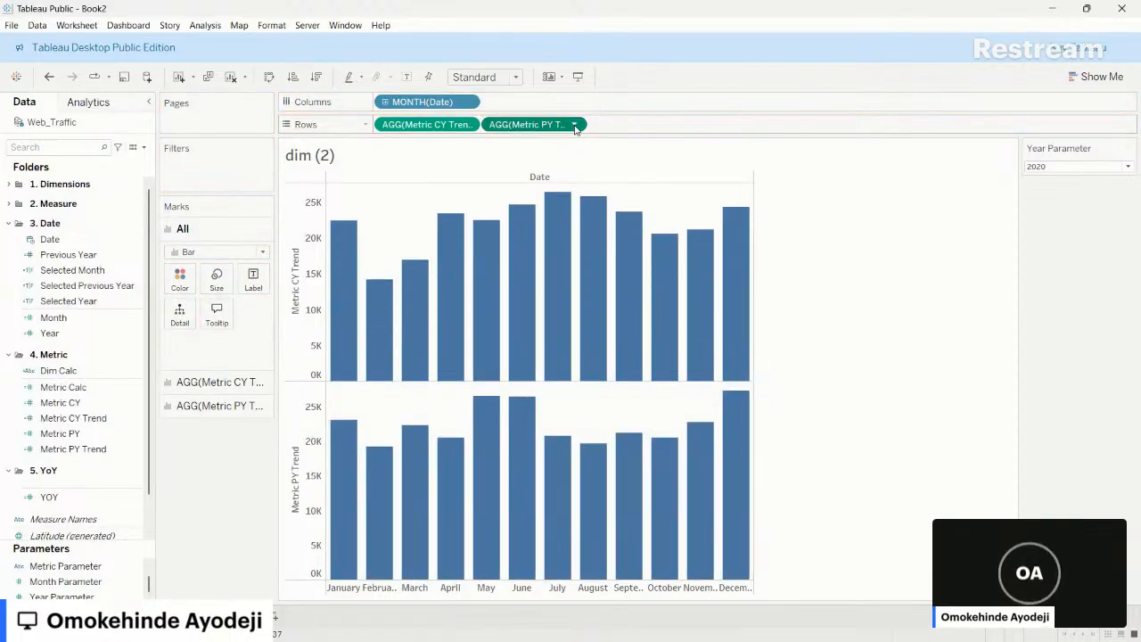
{"action": "left_click", "coordinate": [575, 124]}
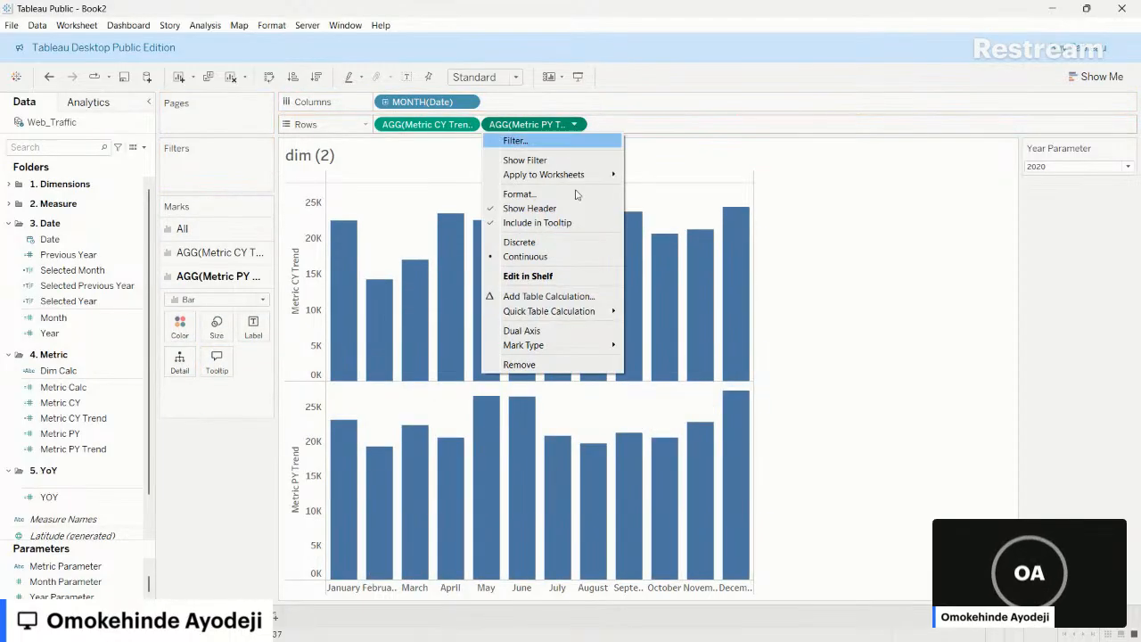
{"action": "left_click", "coordinate": [527, 330]}
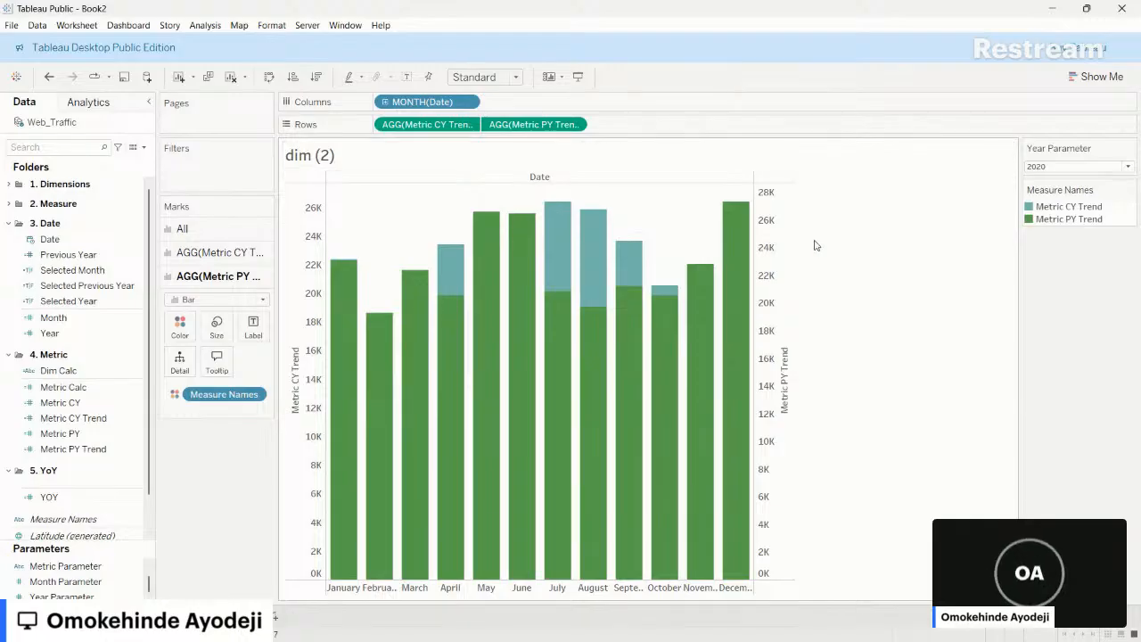
{"action": "right_click", "coordinate": [777, 251]}
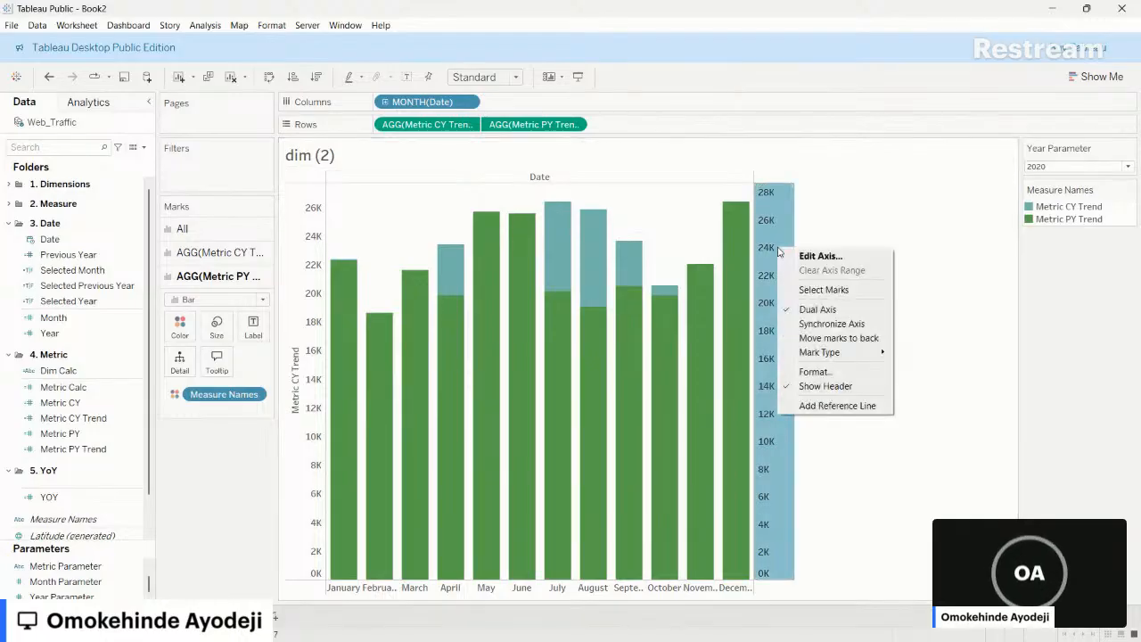
{"action": "left_click", "coordinate": [814, 325]}
- Remove the Measure Names colouring from both the Metric PY Trend and Metric CY Trend marks
{"action": "left_click", "coordinate": [212, 401]}
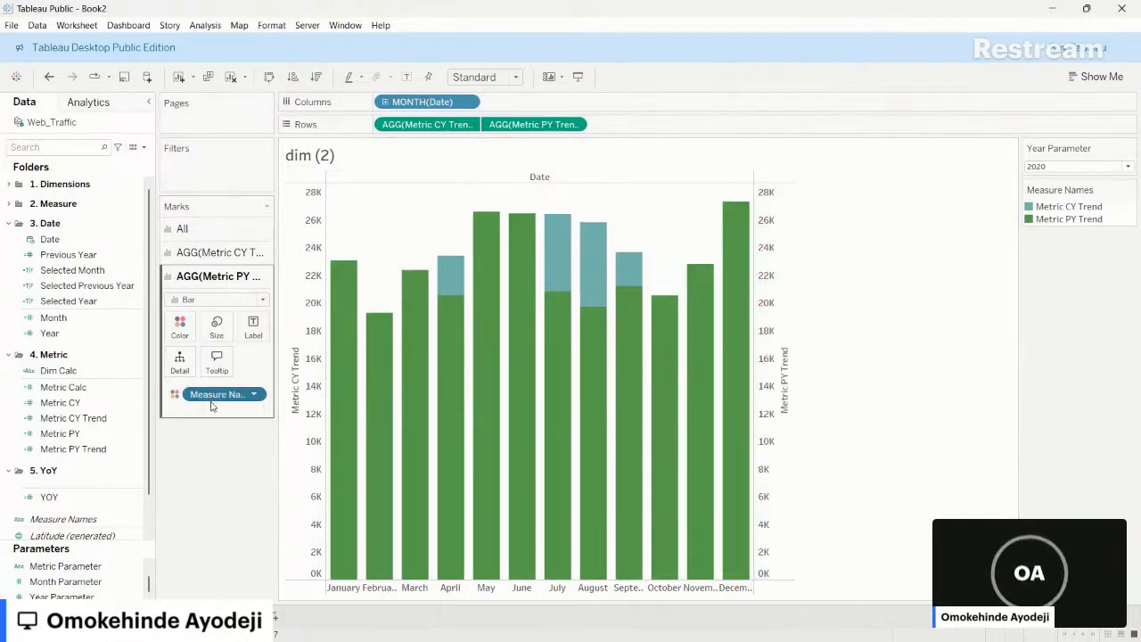
{"action": "key", "text": "Delete"}
{"action": "left_click", "coordinate": [185, 253]}
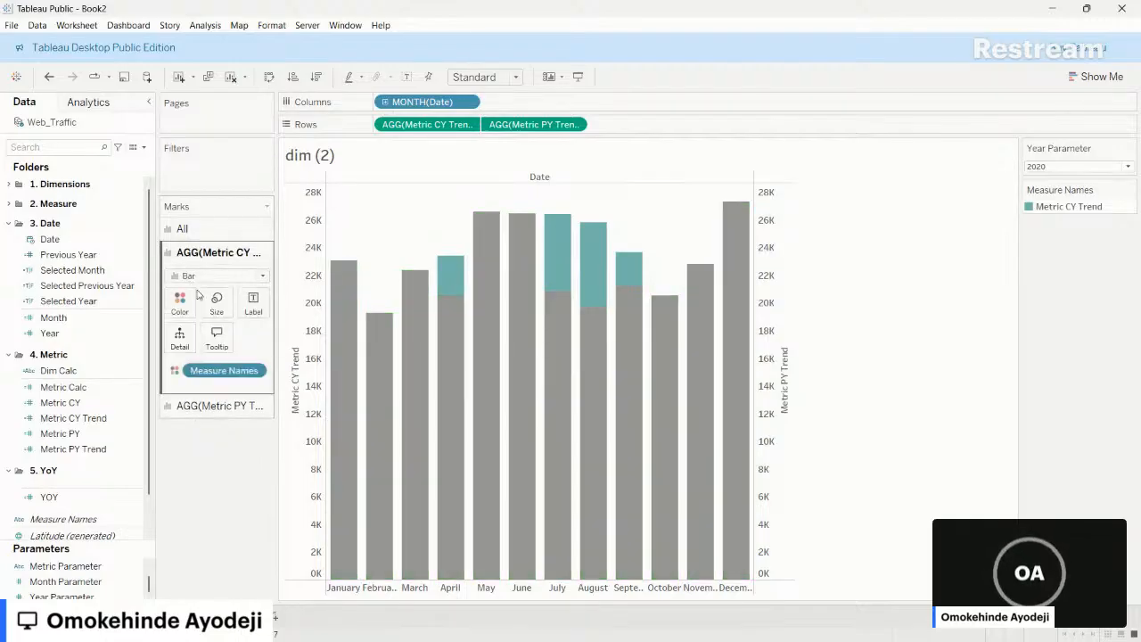
{"action": "left_click_drag", "start_coordinate": [224, 369], "coordinate": [222, 535]}
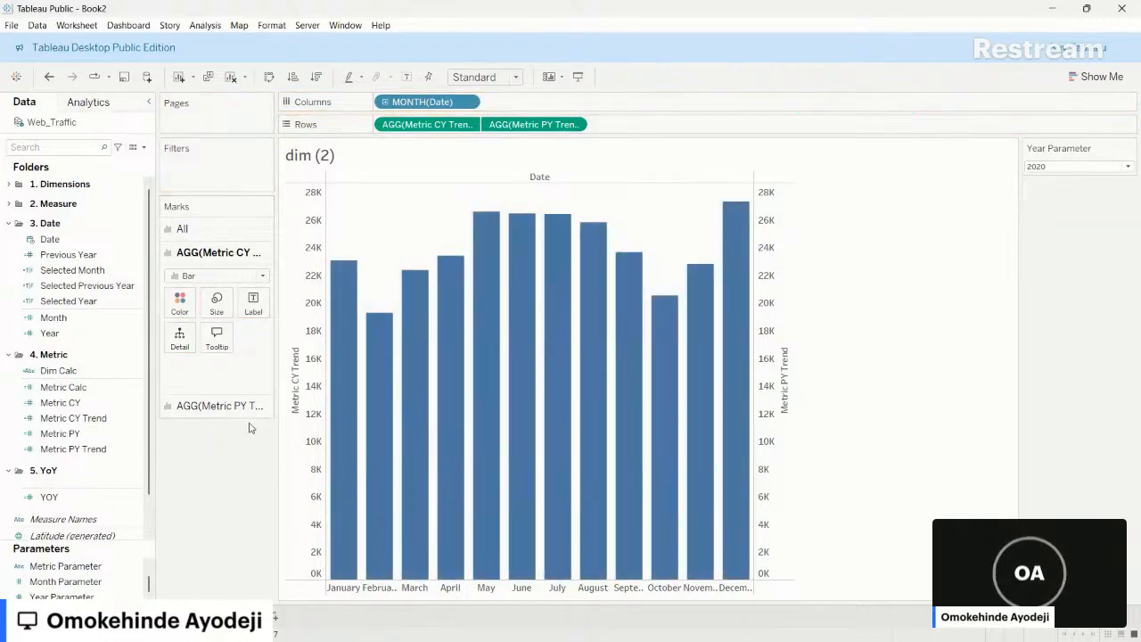
- Change the Metric PY Trend marks to Gantt Bar and colour them black, keeping their size
{"action": "left_click", "coordinate": [211, 408]}
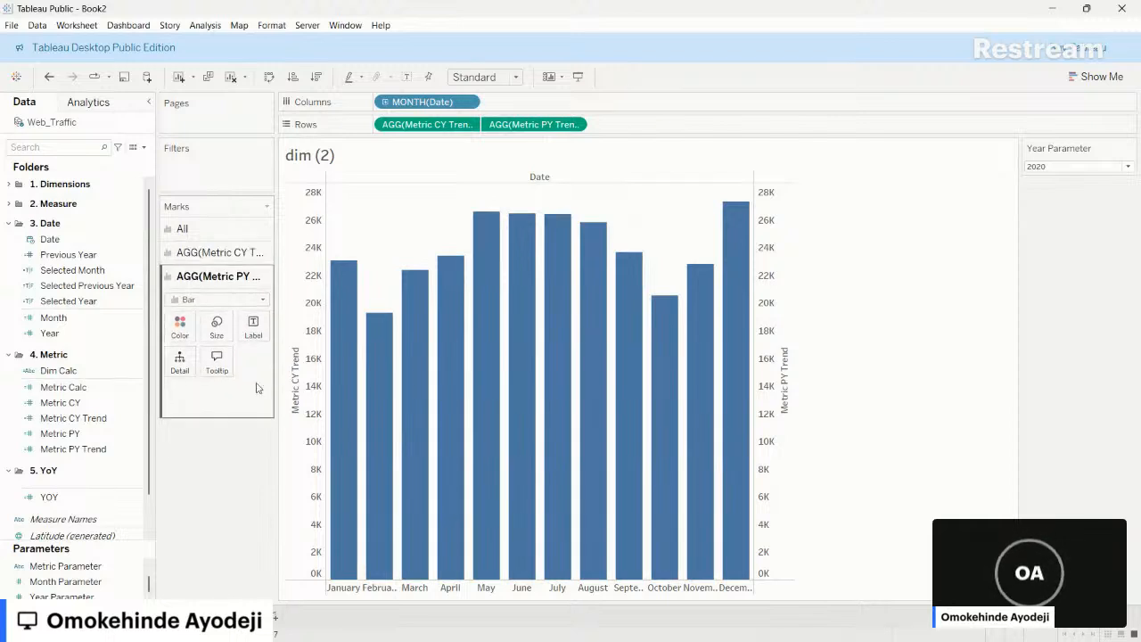
{"action": "left_click", "coordinate": [262, 300]}
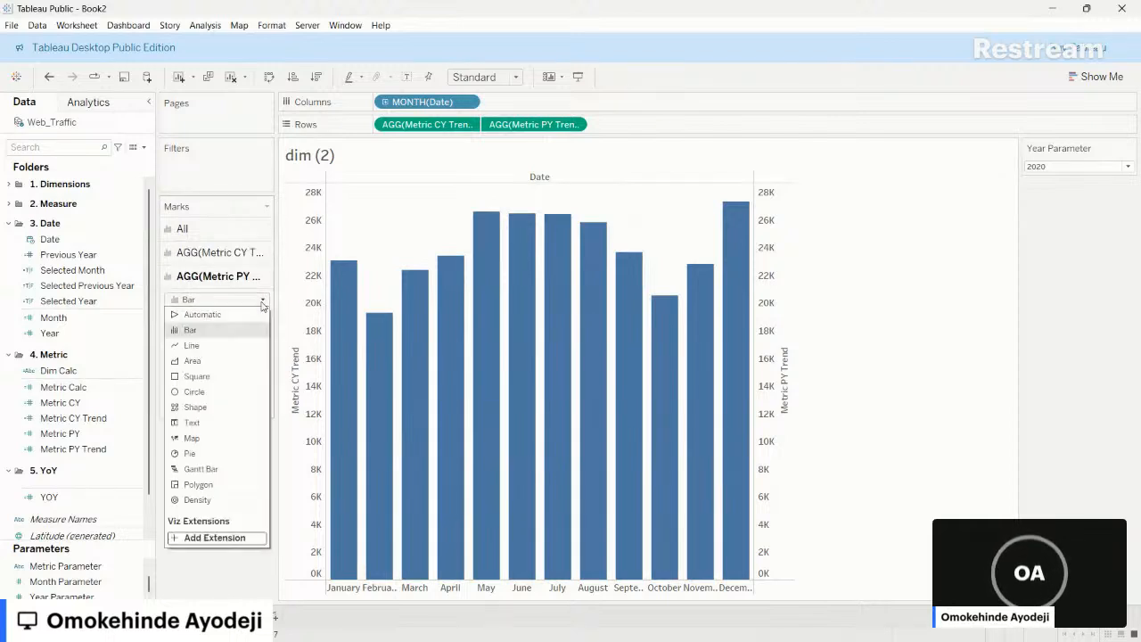
{"action": "left_click", "coordinate": [201, 472]}
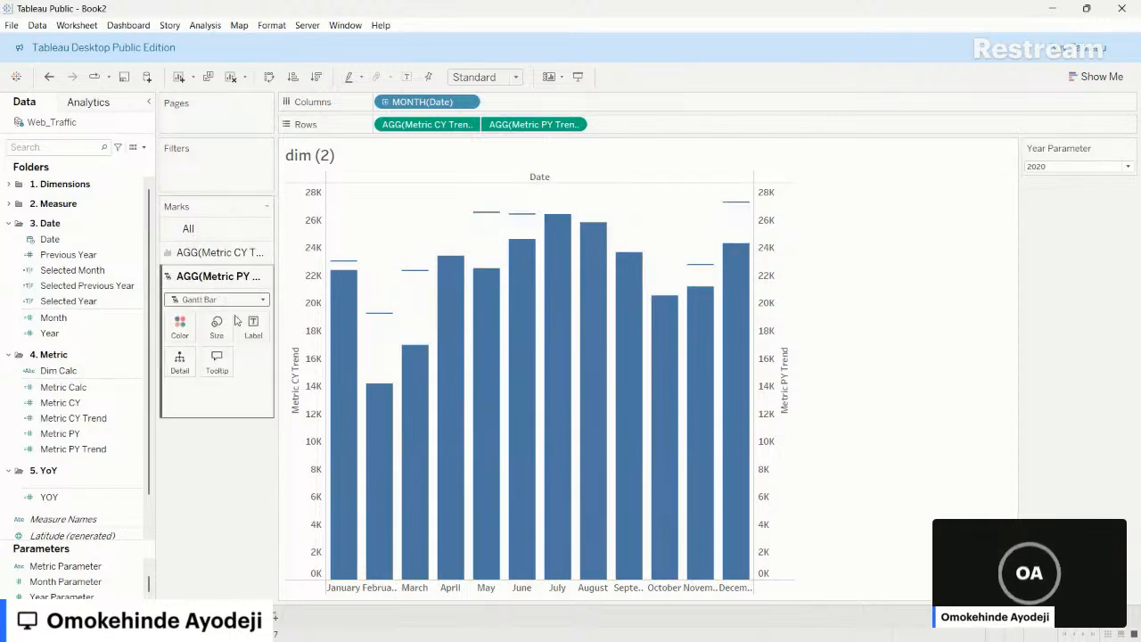
{"action": "left_click", "coordinate": [179, 328]}
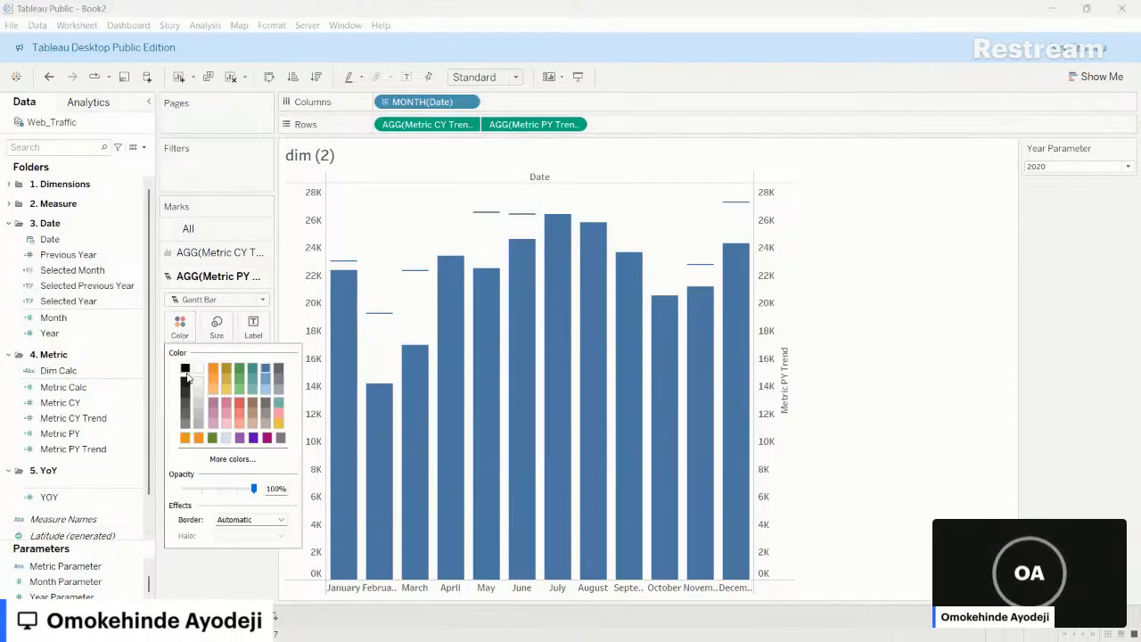
{"action": "left_click", "coordinate": [184, 368]}
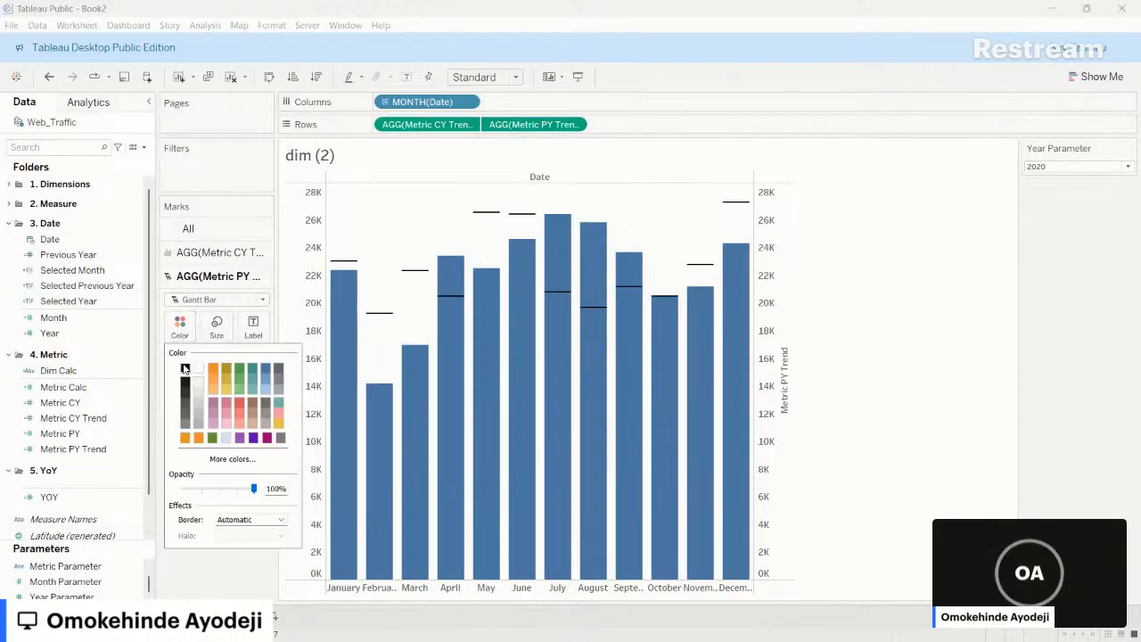
{"action": "left_click", "coordinate": [217, 328]}
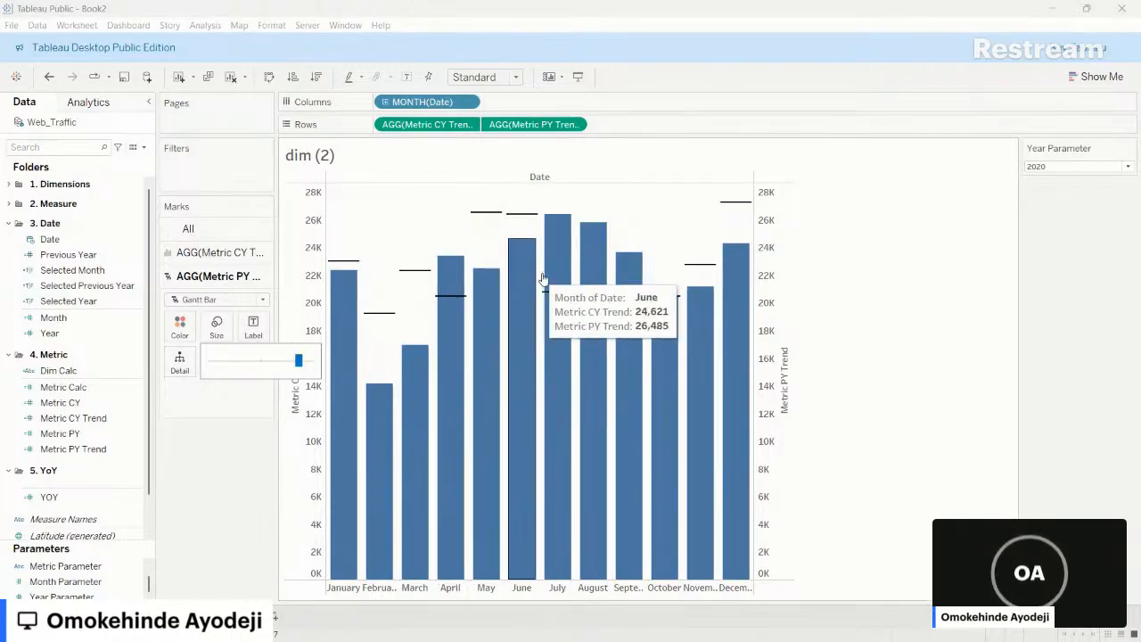
{"action": "left_click", "coordinate": [192, 522]}
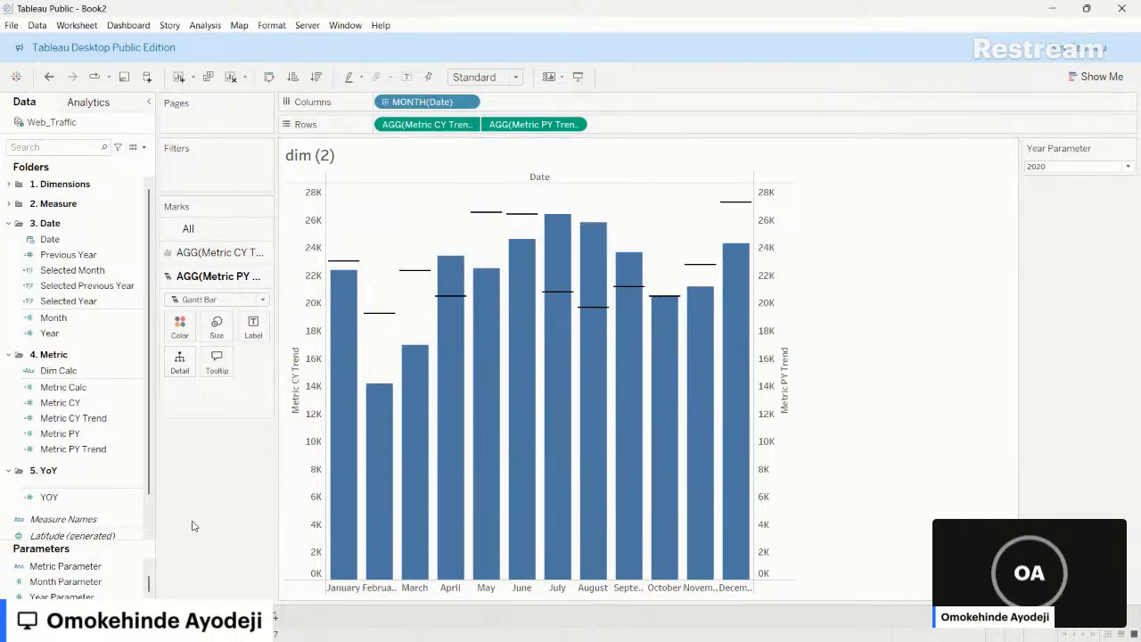
- Hide the value axis headers of the dual-axis monthly chart
{"action": "left_click", "coordinate": [314, 256]}
{"action": "right_click", "coordinate": [315, 256]}
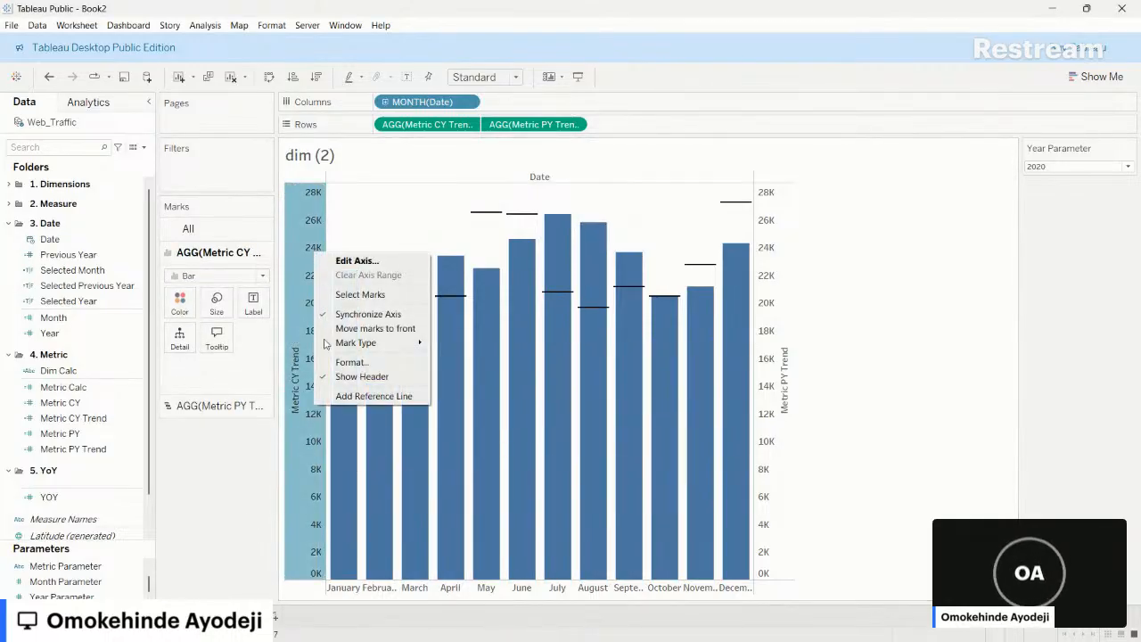
{"action": "left_click", "coordinate": [372, 379]}
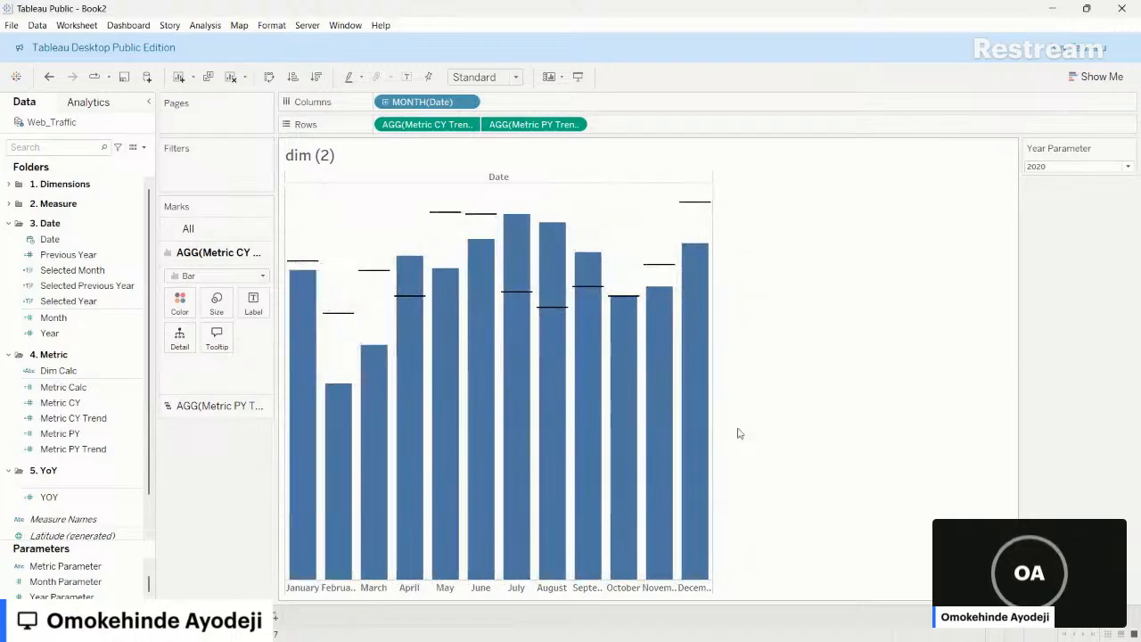
- Fit the monthly chart to Entire View and set the month header date format to First Letter
{"action": "left_click", "coordinate": [513, 78]}
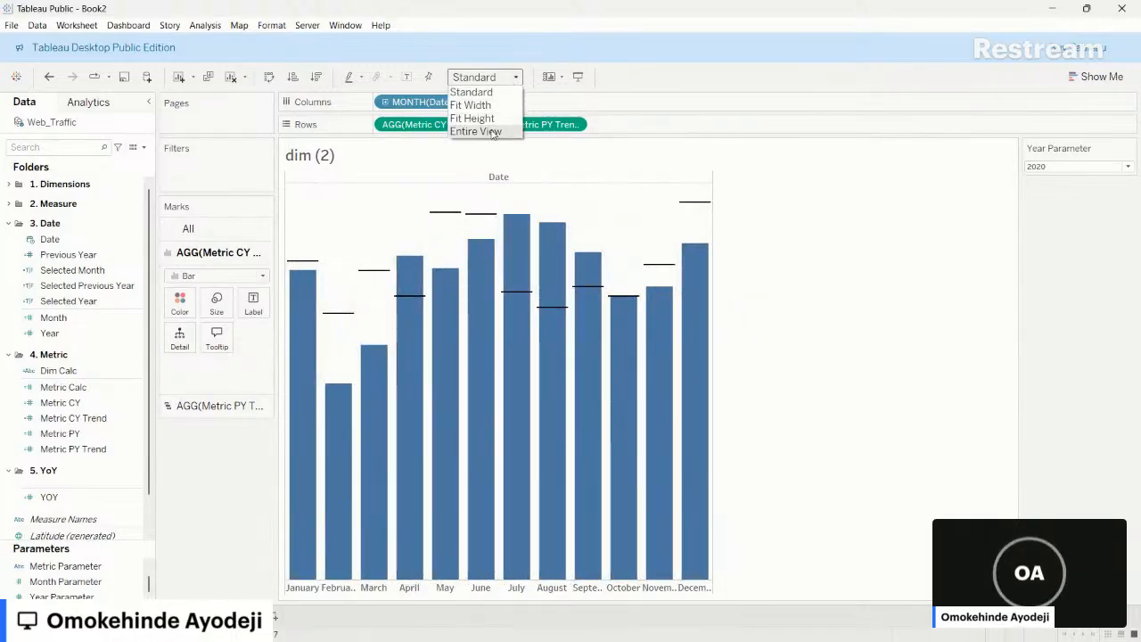
{"action": "left_click", "coordinate": [477, 132]}
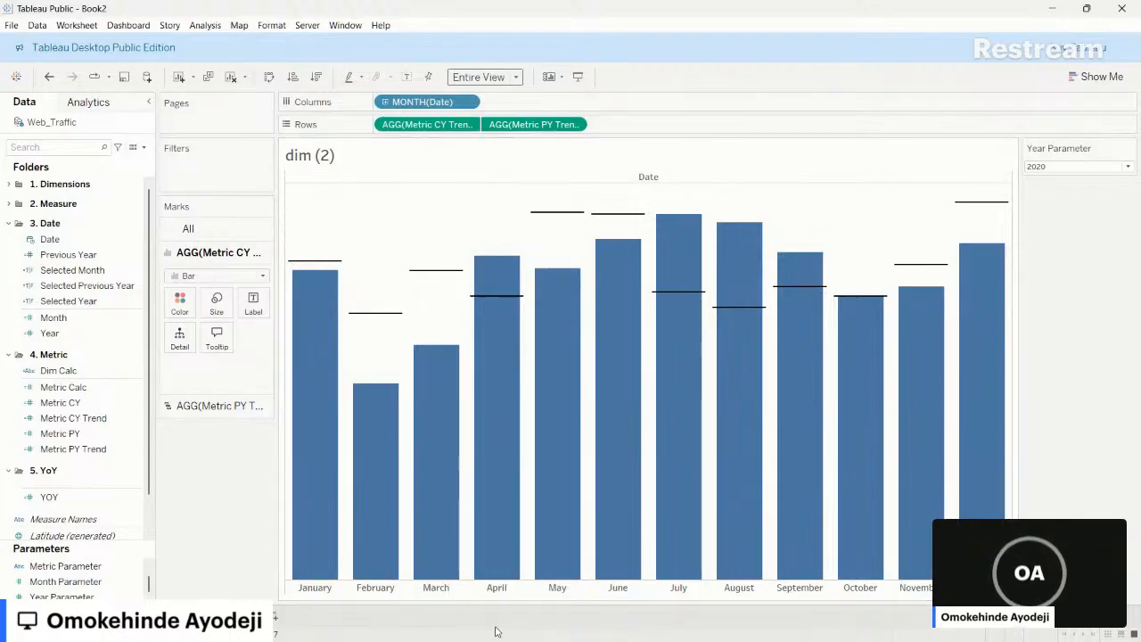
{"action": "left_click", "coordinate": [321, 588]}
{"action": "right_click", "coordinate": [325, 594]}
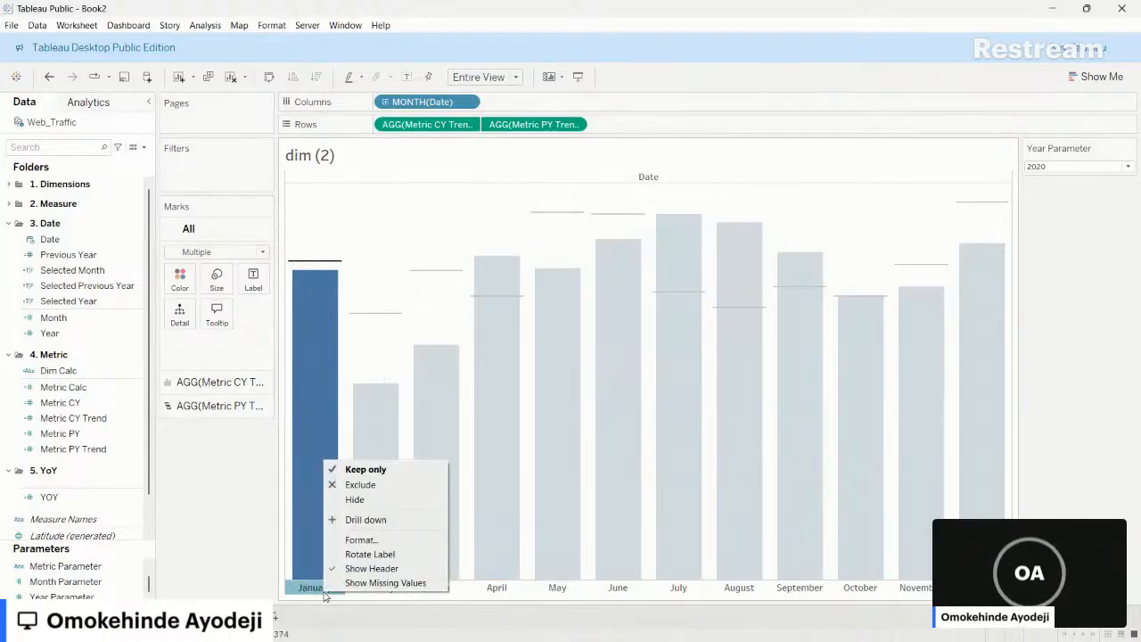
{"action": "left_click", "coordinate": [360, 540]}
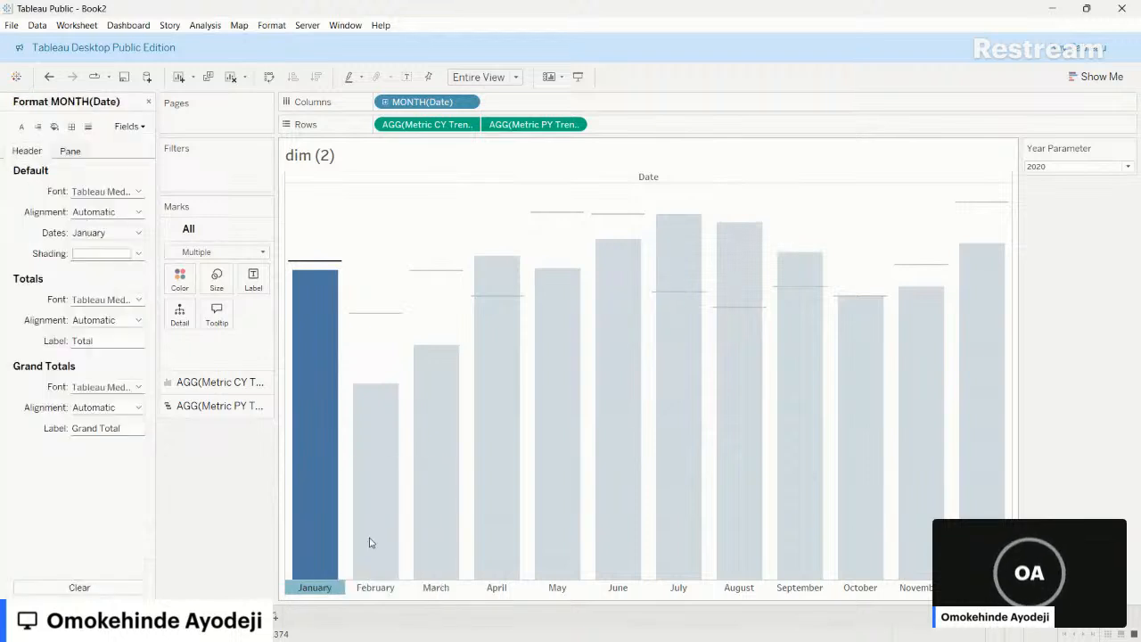
{"action": "left_click", "coordinate": [137, 234]}
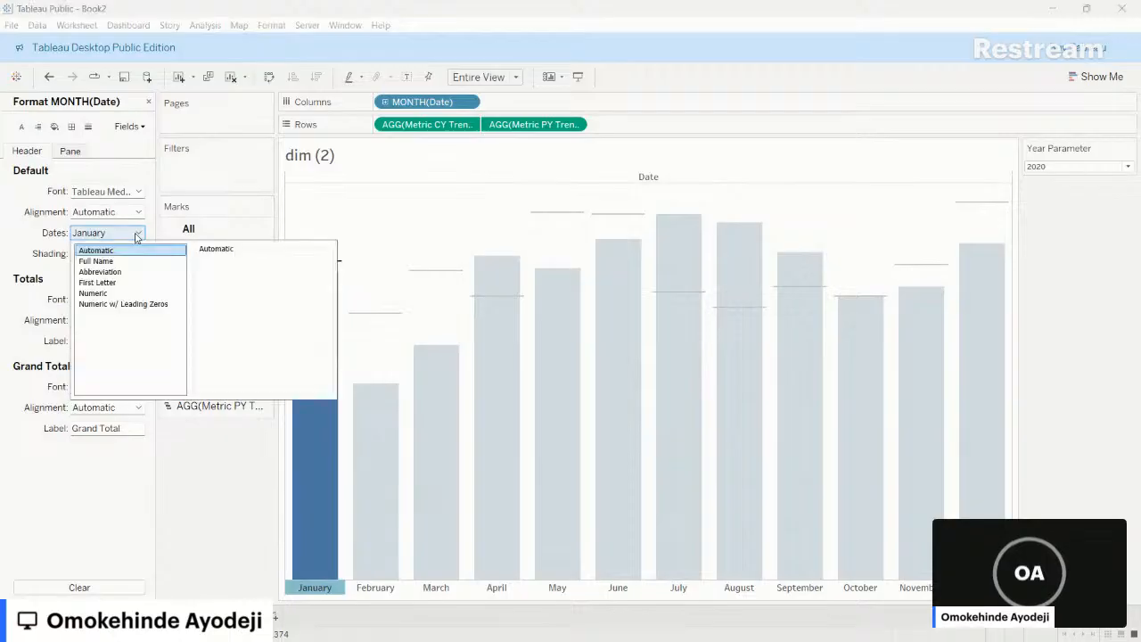
{"action": "left_click", "coordinate": [118, 283]}
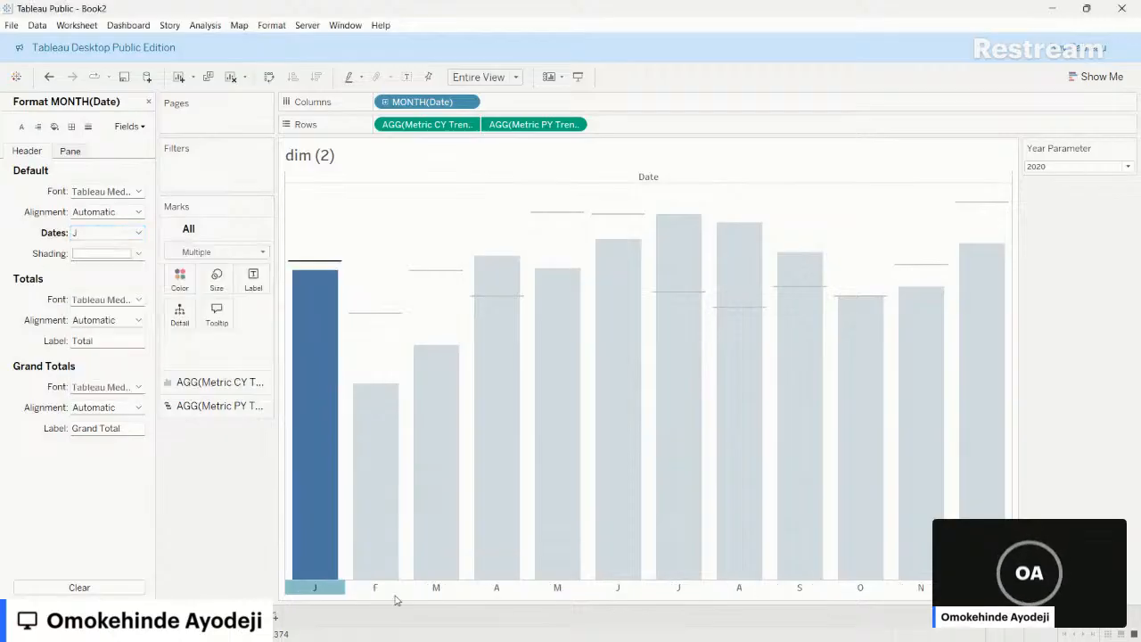
{"action": "left_click", "coordinate": [135, 233]}
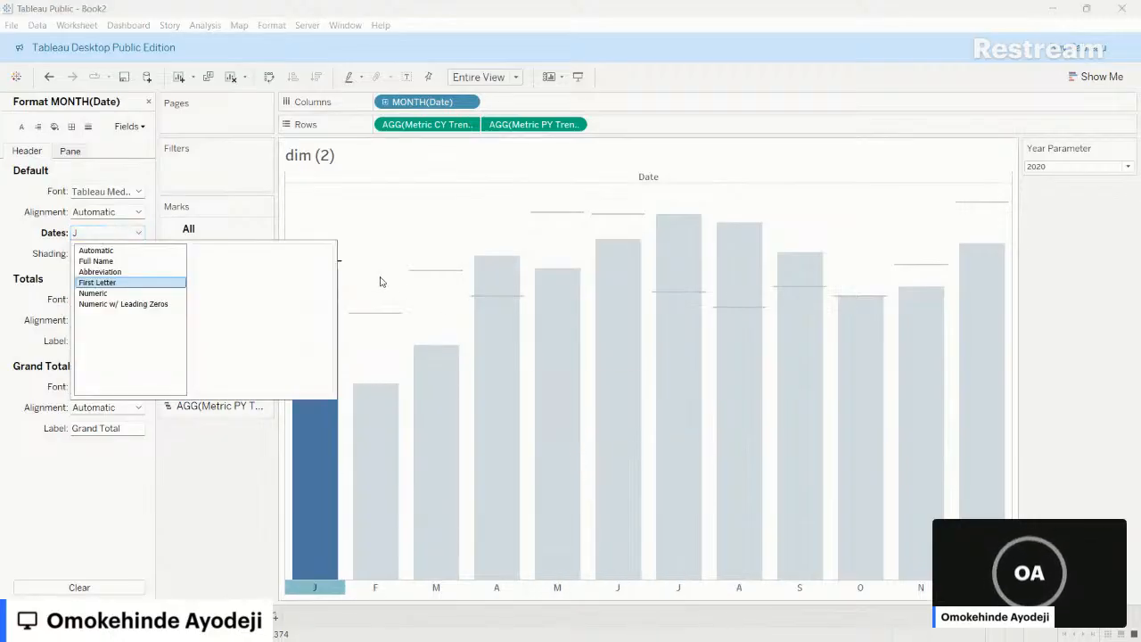
{"action": "left_click", "coordinate": [365, 233]}
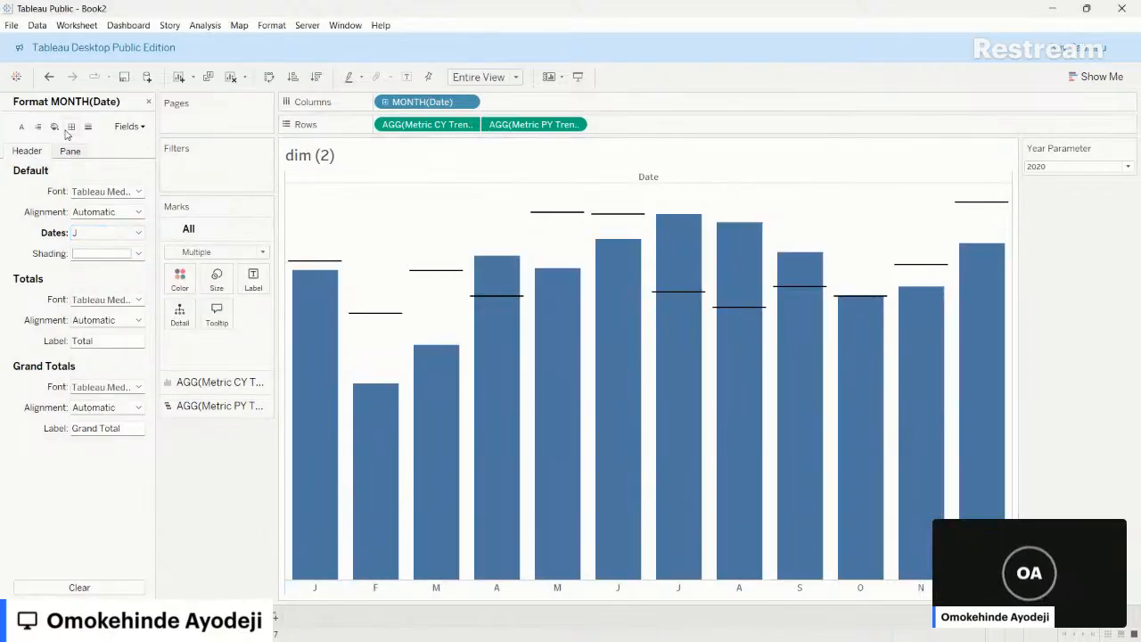
- Set the row divider border of the chart's pane to None
{"action": "left_click", "coordinate": [70, 127]}
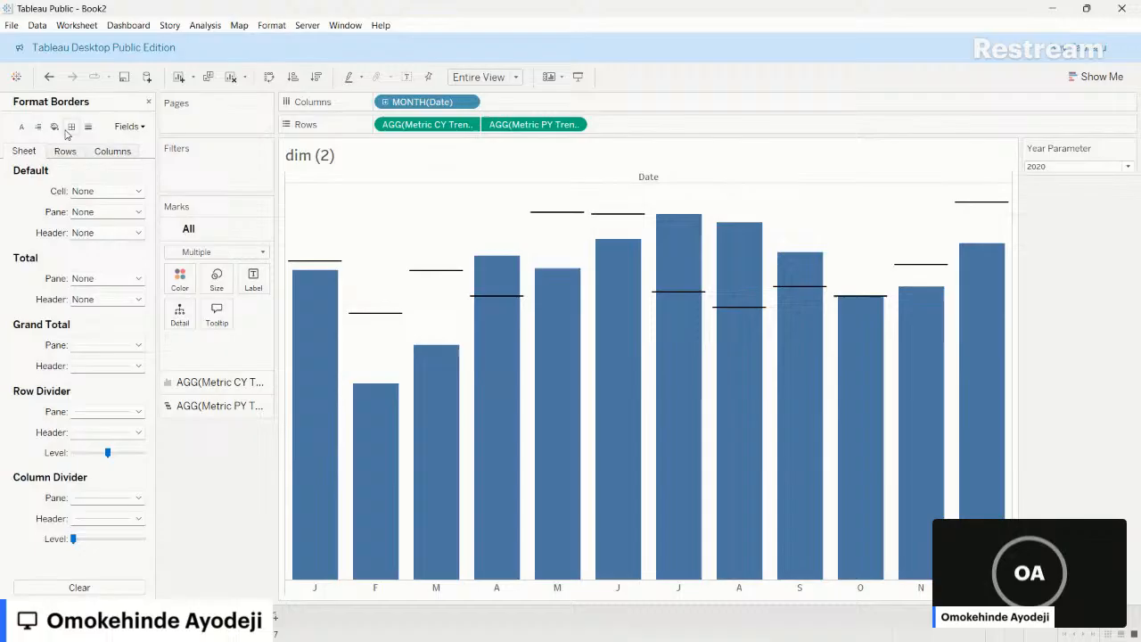
{"action": "left_click", "coordinate": [137, 411]}
{"action": "left_click", "coordinate": [2, 406]}
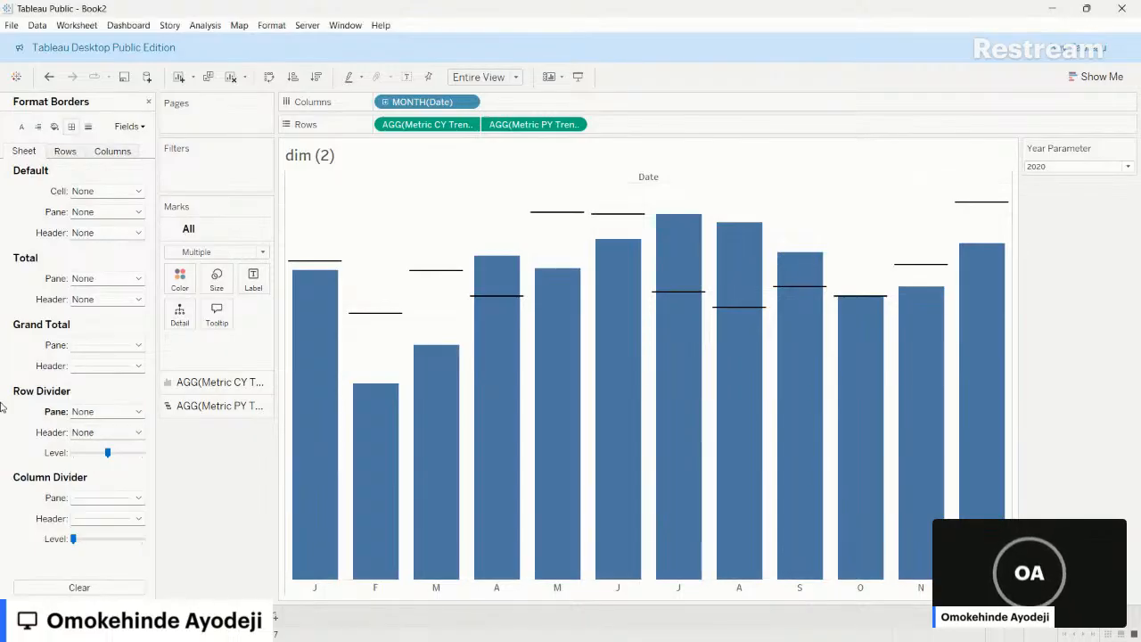
{"action": "left_click", "coordinate": [139, 497]}
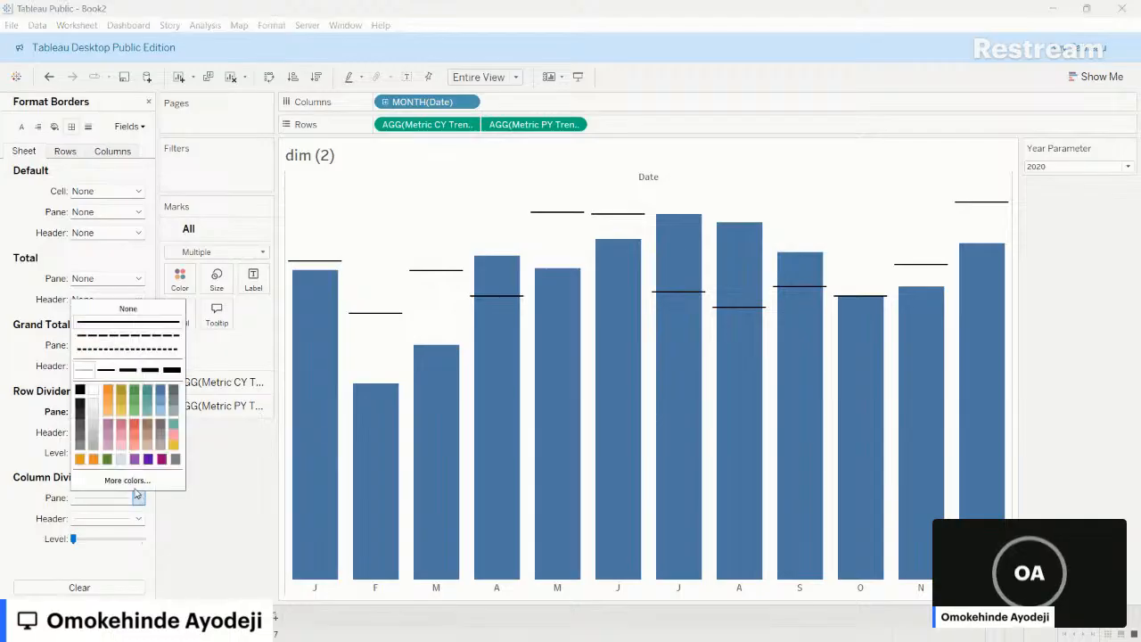
{"action": "left_click", "coordinate": [87, 132]}
- Add a thin solid dark grey axis ruler to the columns beneath the monthly bars
{"action": "left_click", "coordinate": [87, 129]}
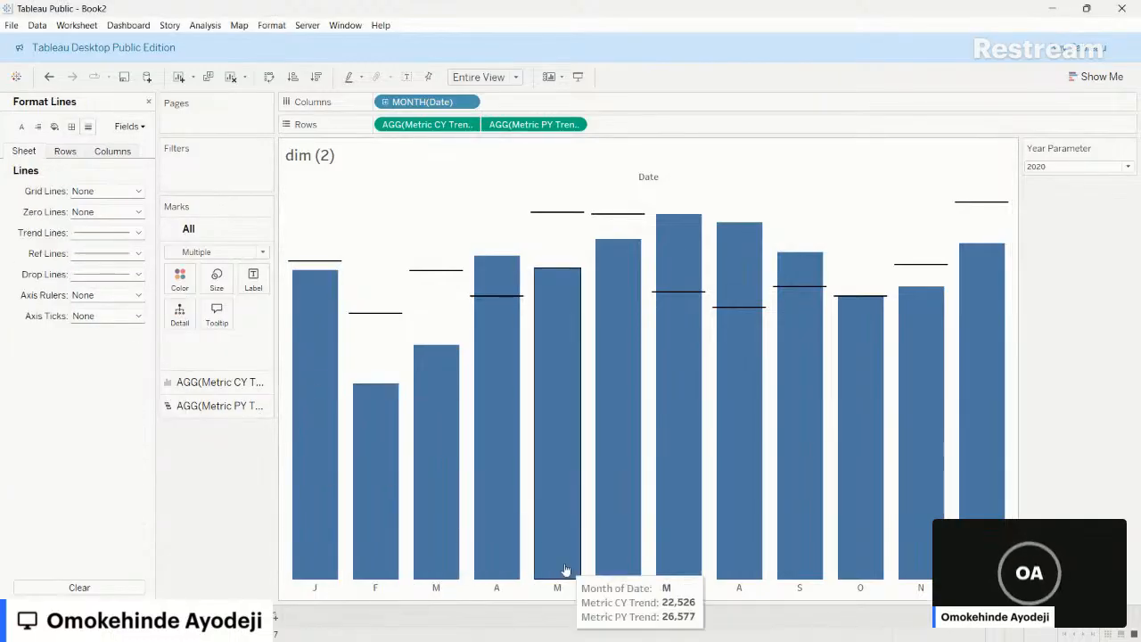
{"action": "mouse_move", "coordinate": [623, 559]}
{"action": "left_click", "coordinate": [114, 153]}
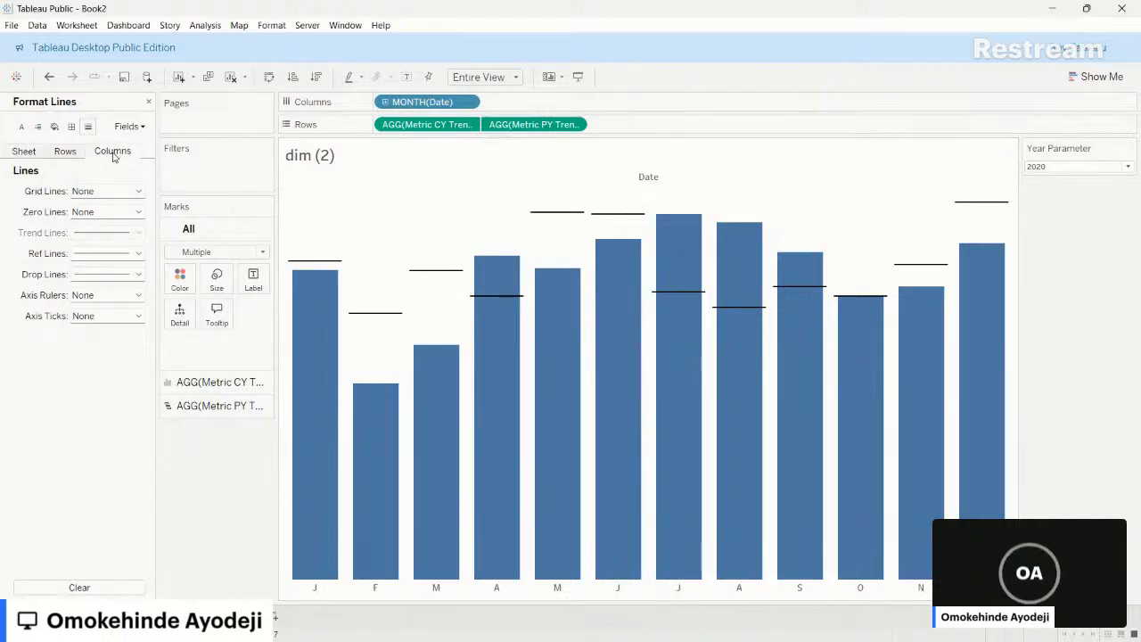
{"action": "left_click", "coordinate": [138, 295]}
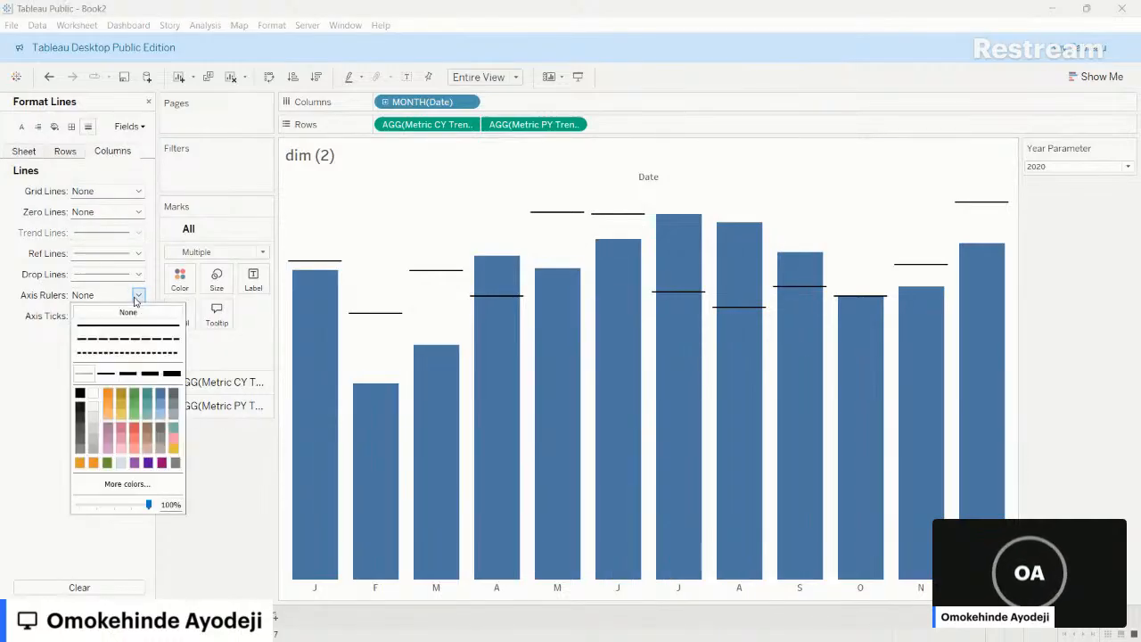
{"action": "left_click", "coordinate": [94, 425]}
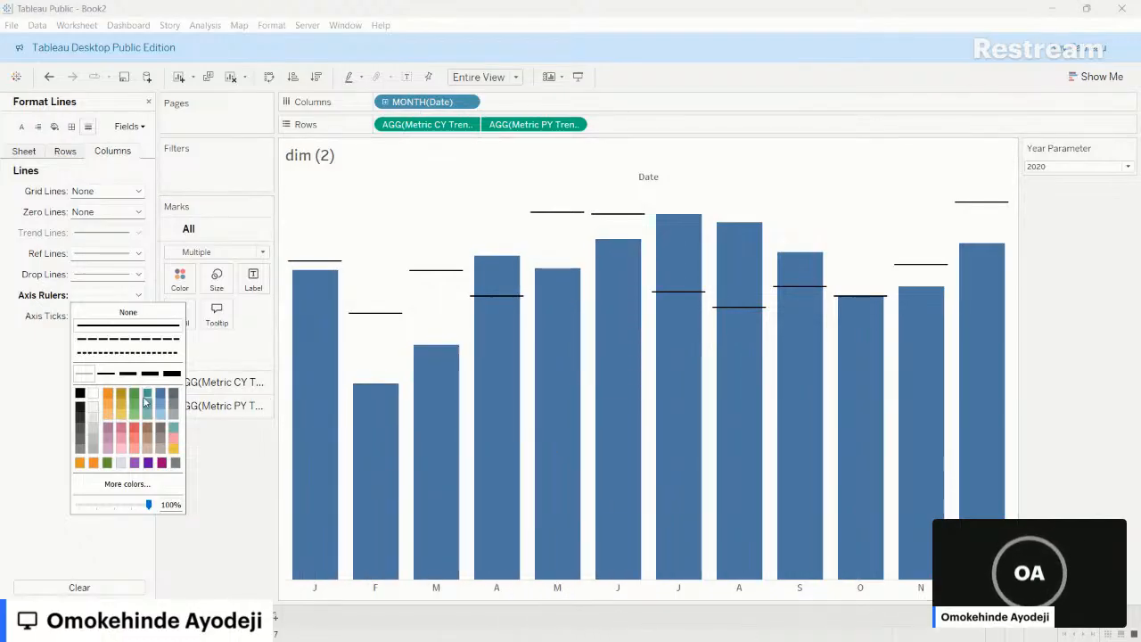
{"action": "left_click", "coordinate": [78, 449]}
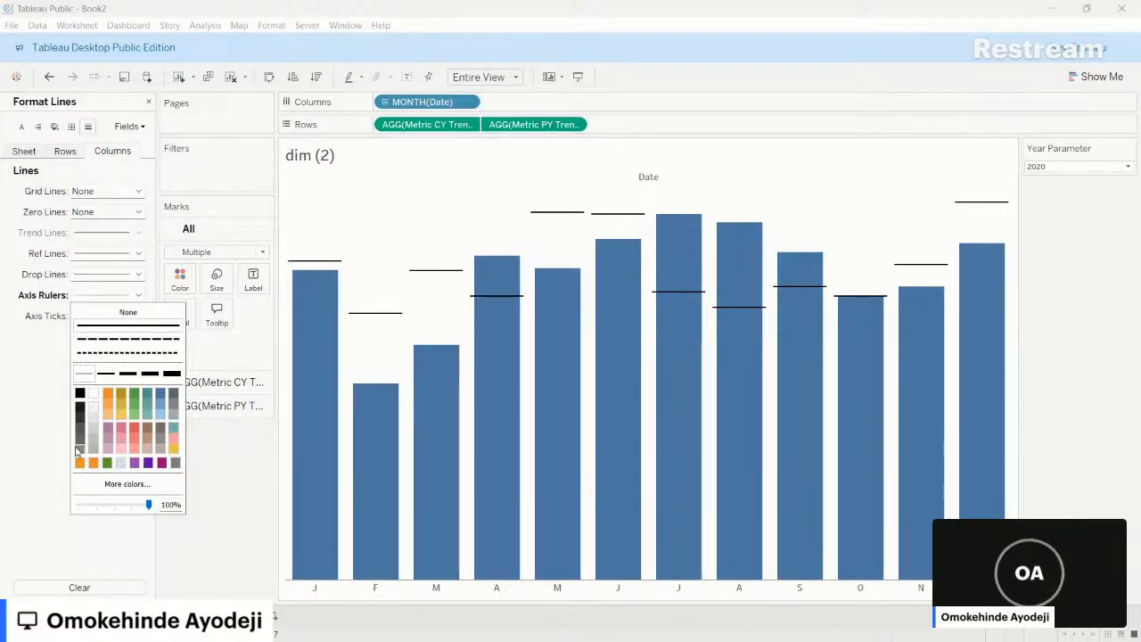
{"action": "left_click", "coordinate": [1075, 434]}
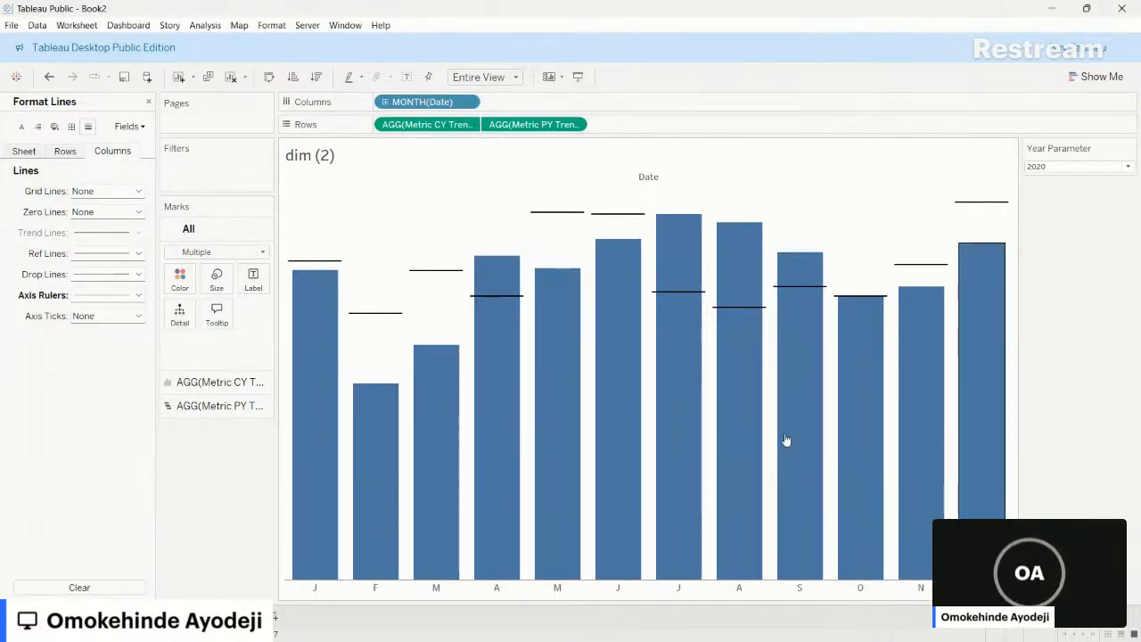
- Set the month header font to size 8 in white and close the formatting options
{"action": "left_click", "coordinate": [445, 590]}
{"action": "right_click", "coordinate": [446, 590]}
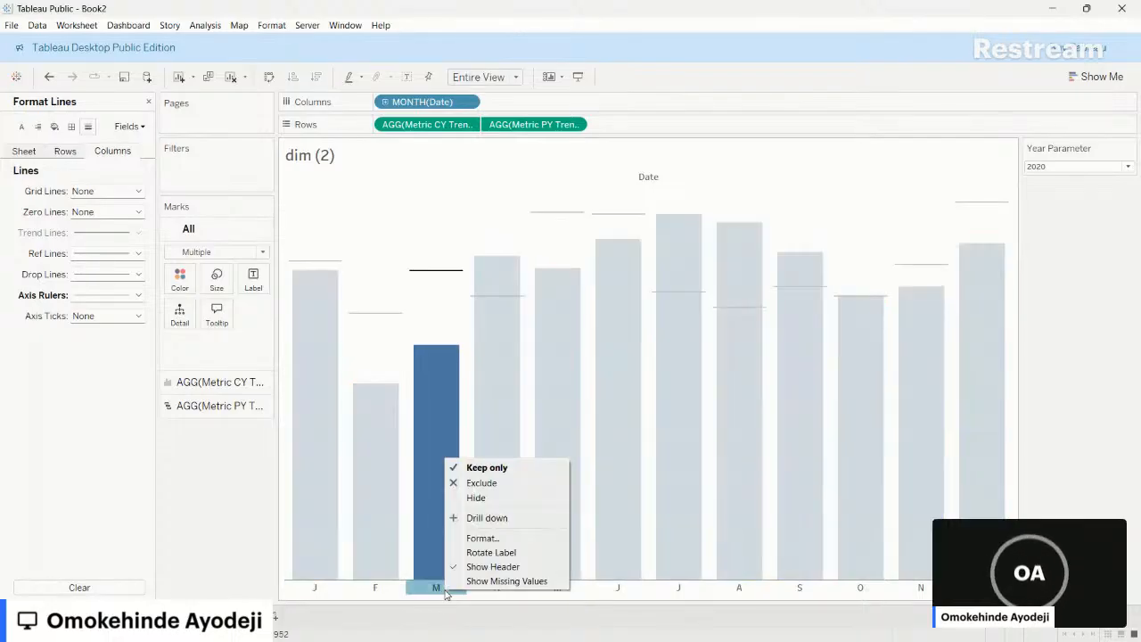
{"action": "left_click", "coordinate": [482, 538]}
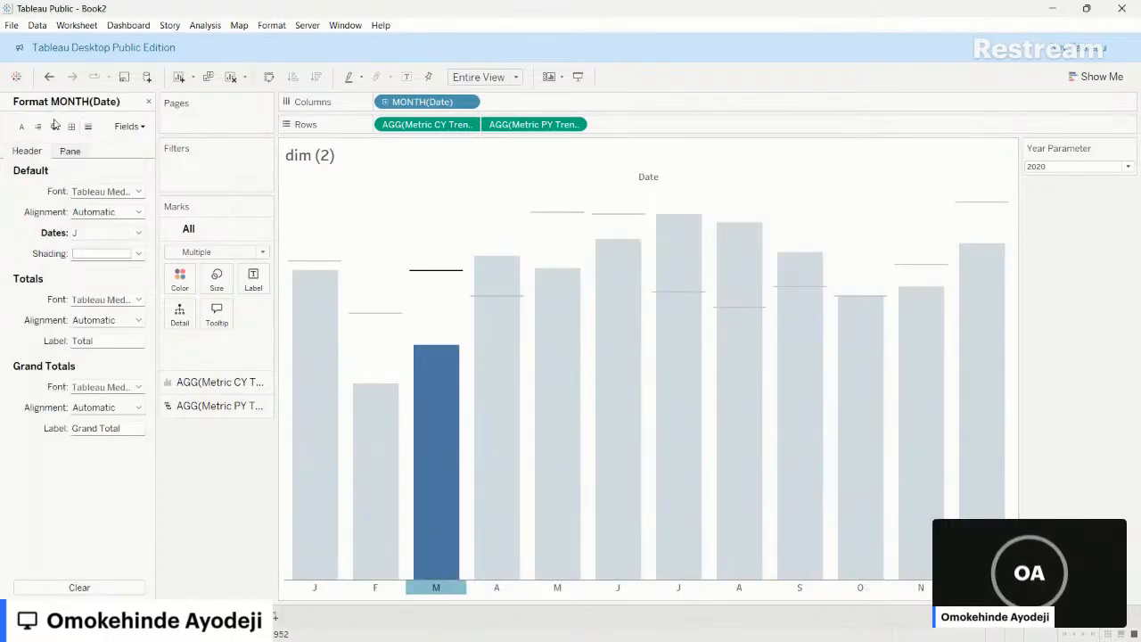
{"action": "left_click", "coordinate": [133, 192]}
{"action": "left_click", "coordinate": [104, 230]}
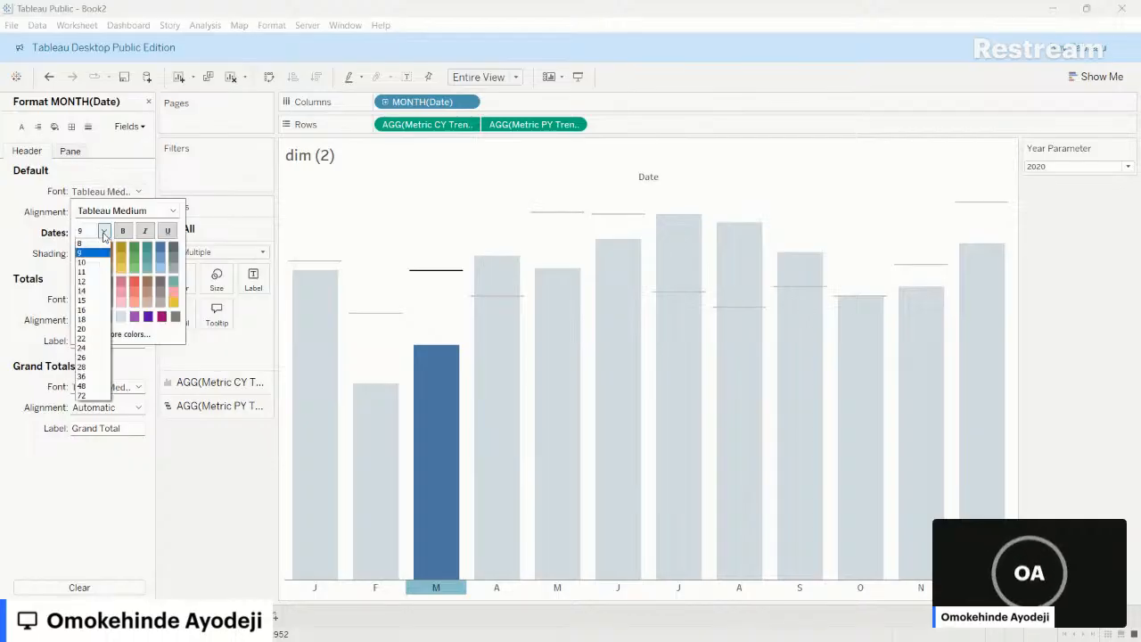
{"action": "left_click", "coordinate": [93, 247]}
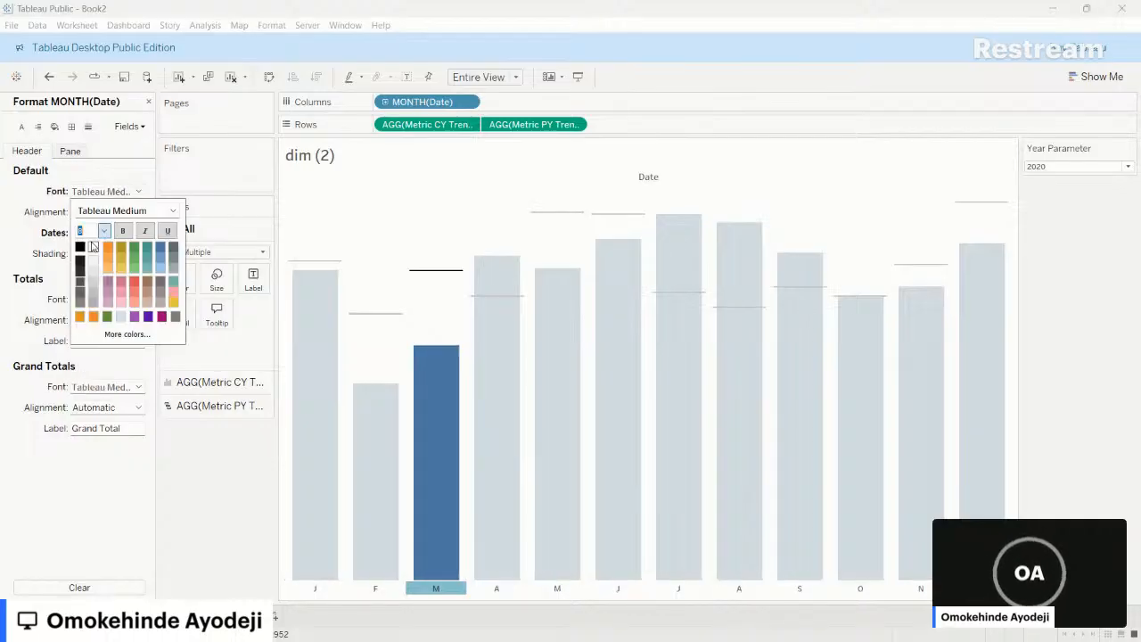
{"action": "left_click", "coordinate": [378, 239]}
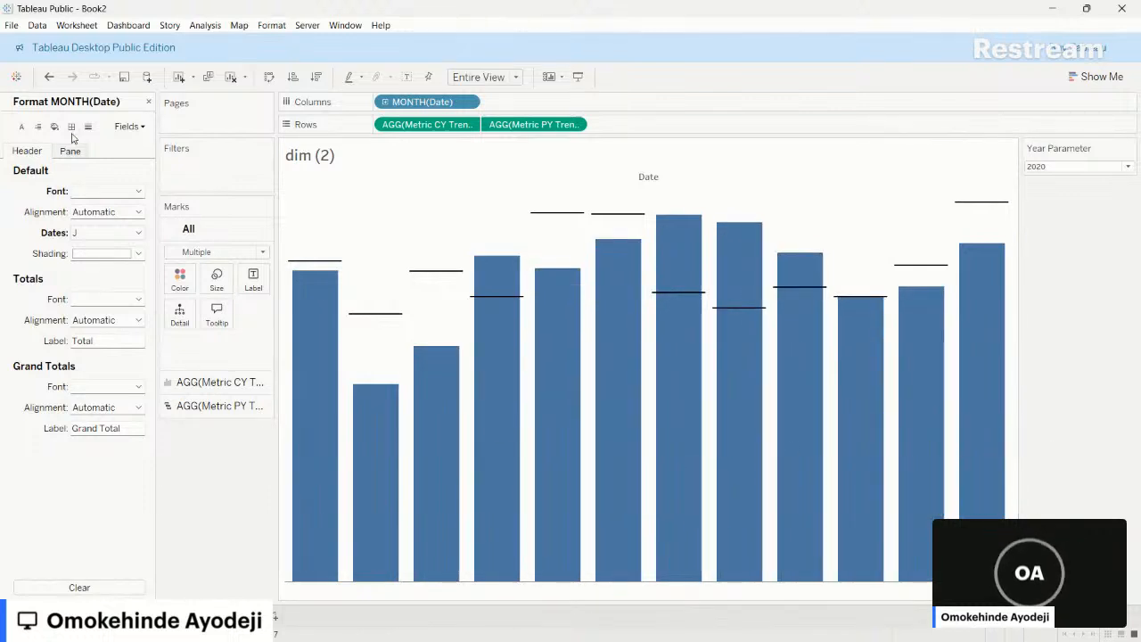
{"action": "left_click", "coordinate": [148, 104]}
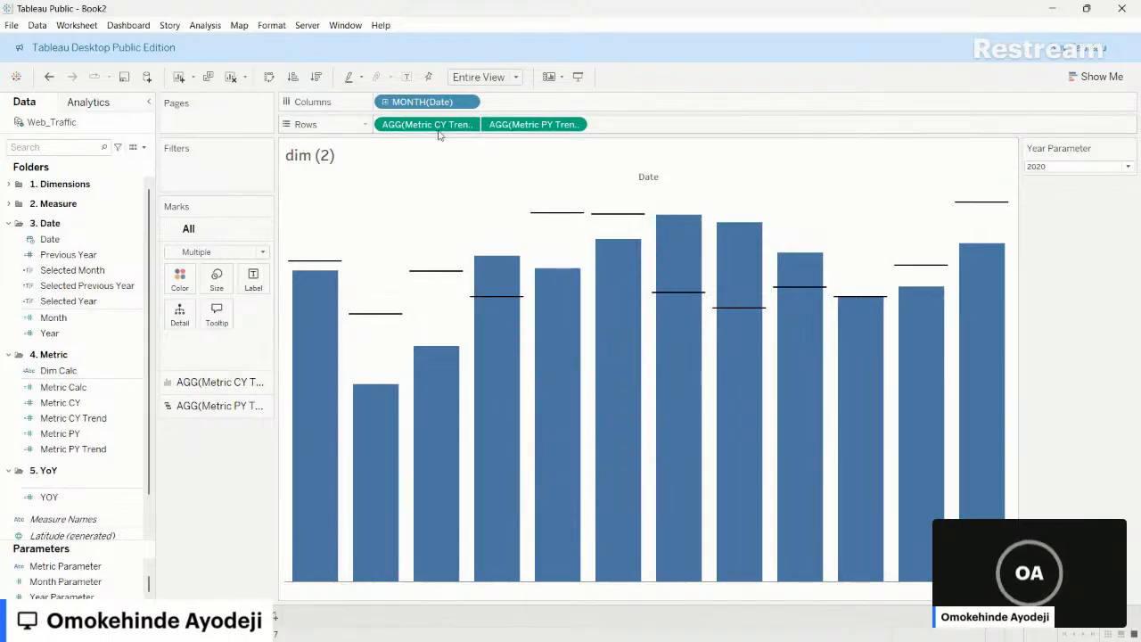
- Create a calculated field from the Date field and name it "Month _Letter"
{"action": "mouse_move", "coordinate": [423, 105]}
{"action": "left_mouse_down"}
{"action": "mouse_move", "coordinate": [243, 285]}
{"action": "mouse_move", "coordinate": [409, 148]}
{"action": "mouse_move", "coordinate": [429, 106]}
{"action": "left_mouse_up"}
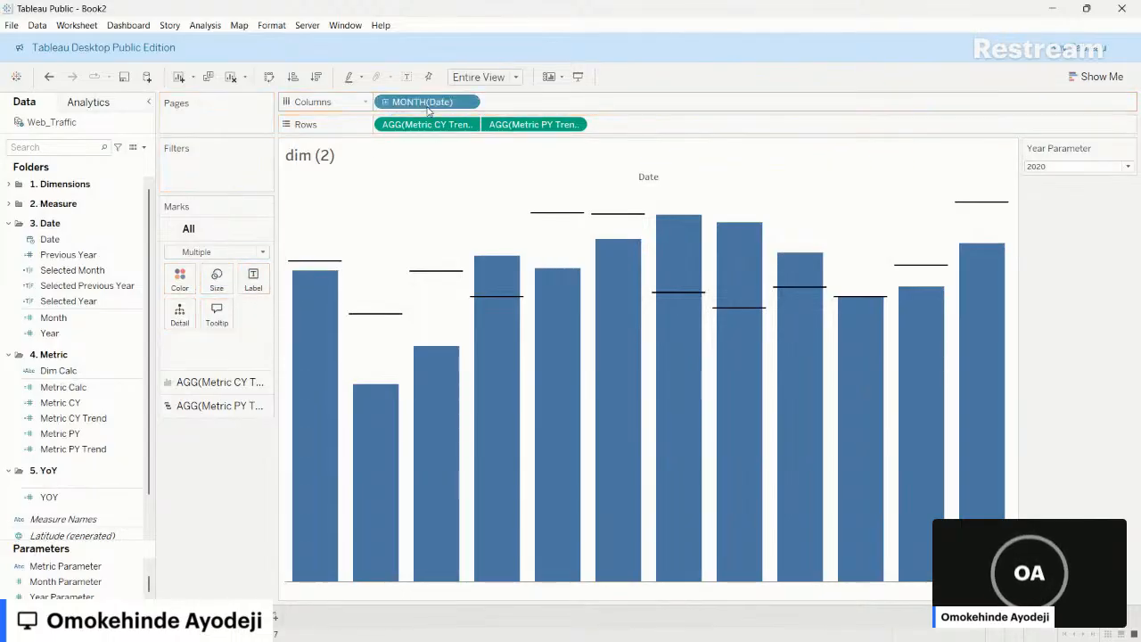
{"action": "right_click", "coordinate": [133, 238]}
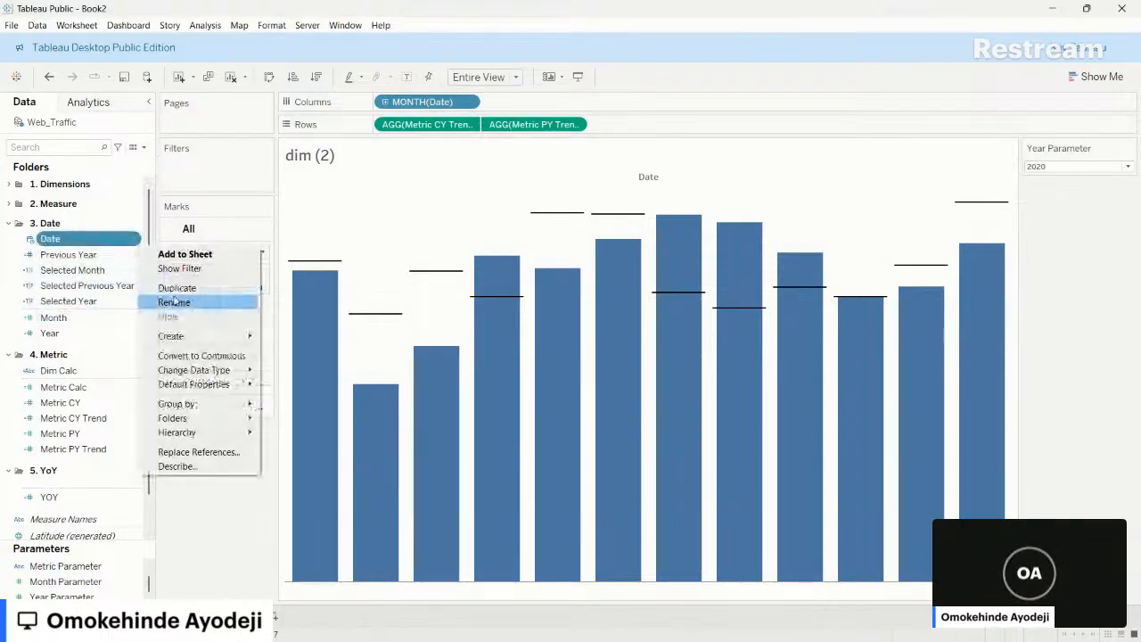
{"action": "mouse_move", "coordinate": [240, 336]}
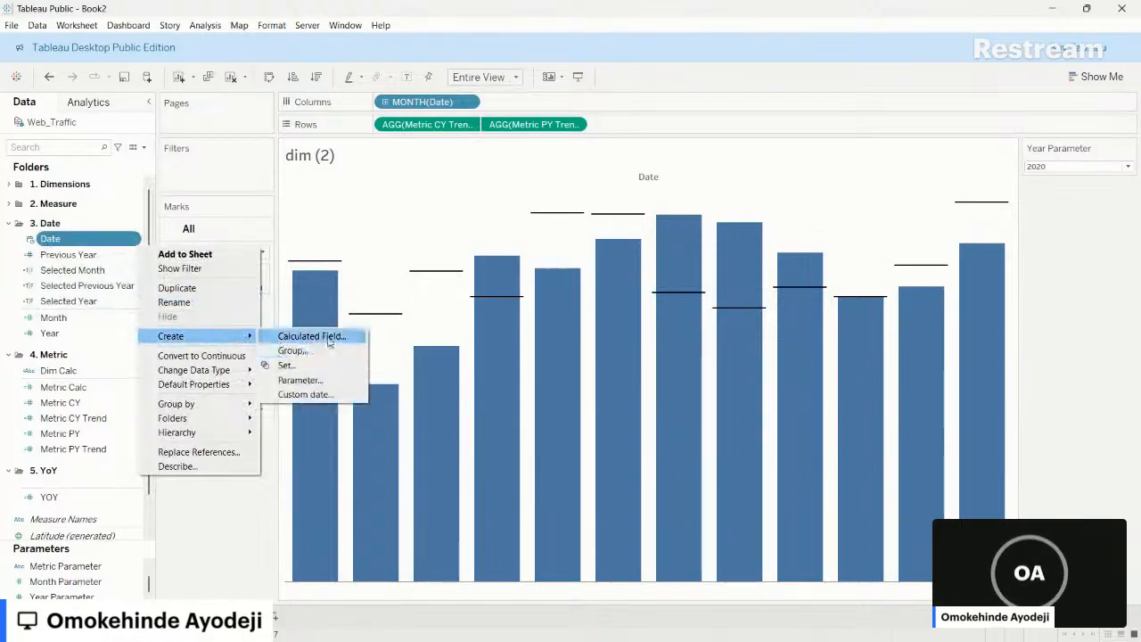
{"action": "left_click", "coordinate": [328, 337]}
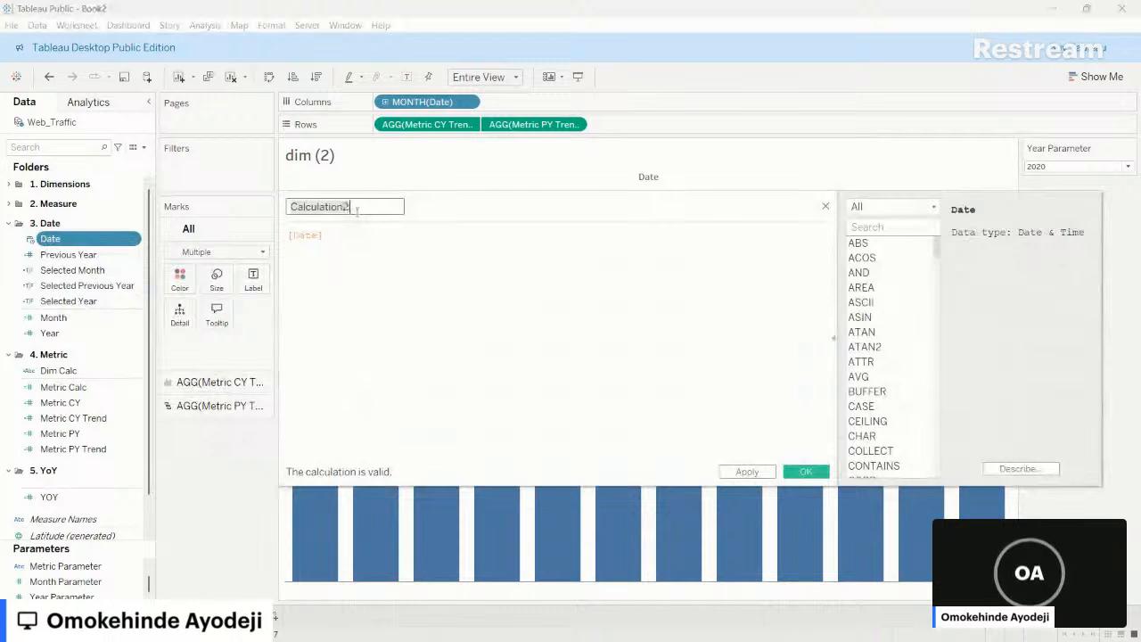
{"action": "type", "text": "Mo"}
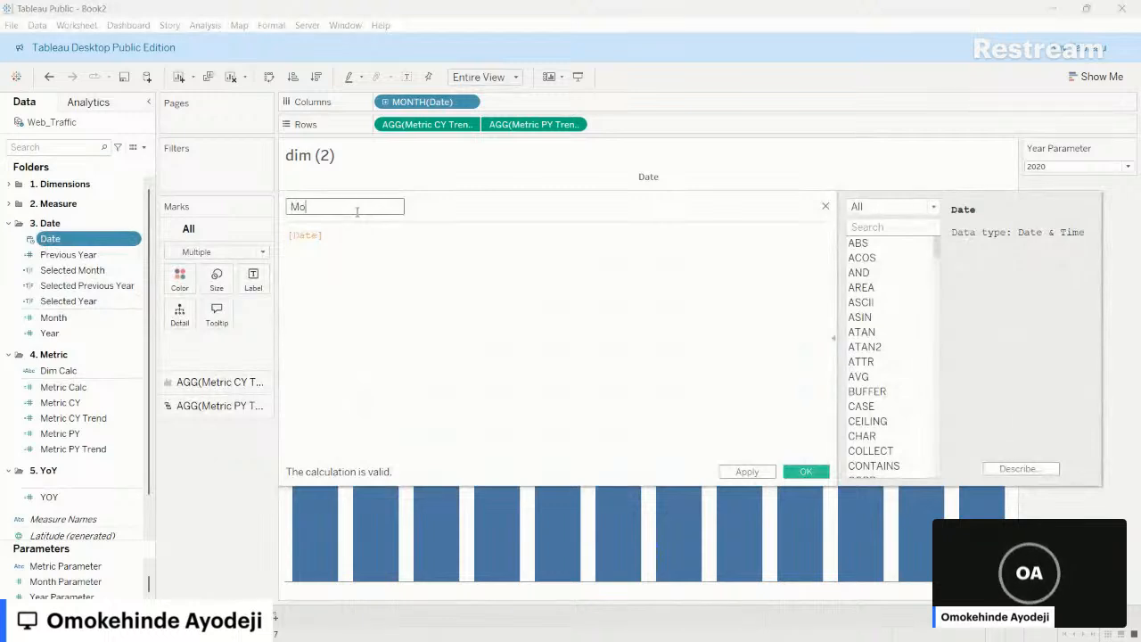
{"action": "type", "text": "nth _L"}
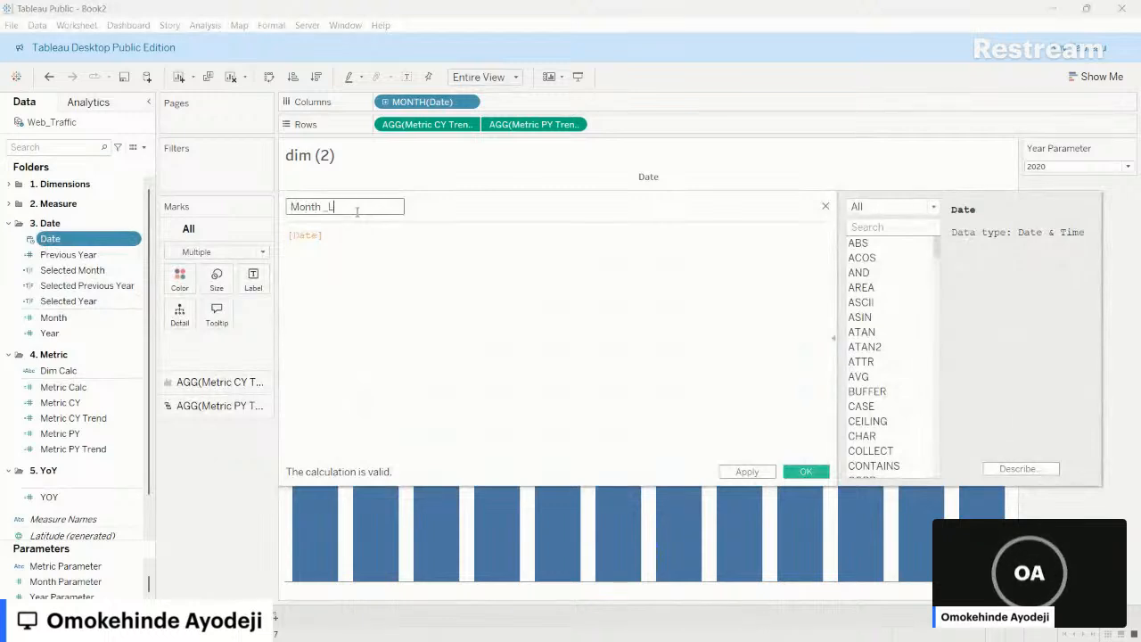
{"action": "type", "text": "etter"}
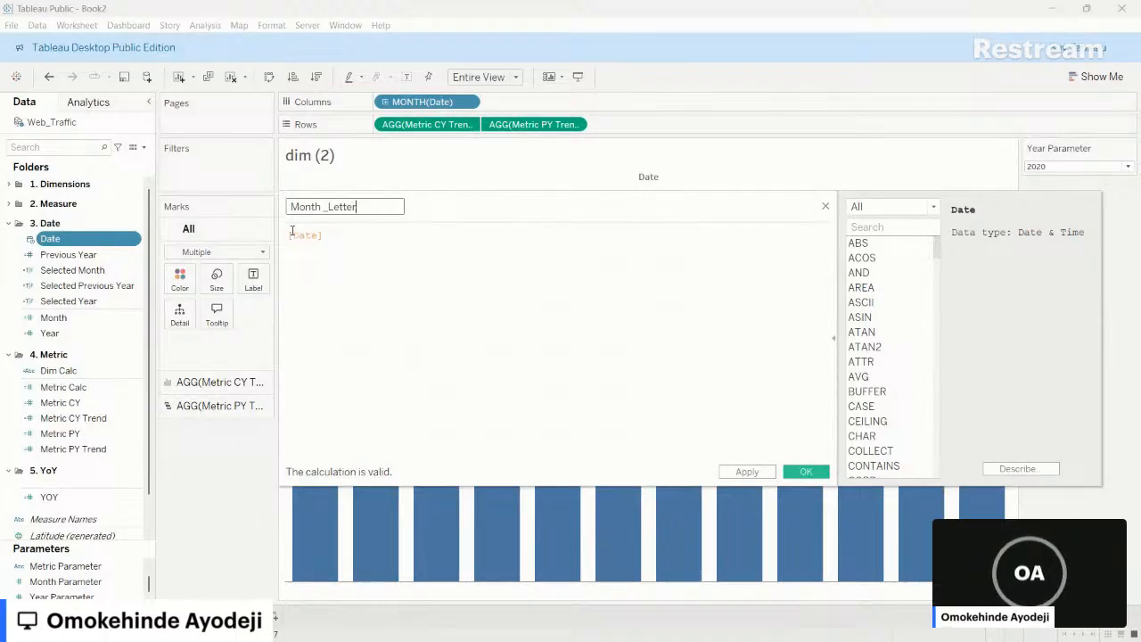
- Define the Month _Letter calculation as DATENAME('month',[Date]) and save it
{"action": "left_click", "coordinate": [289, 240]}
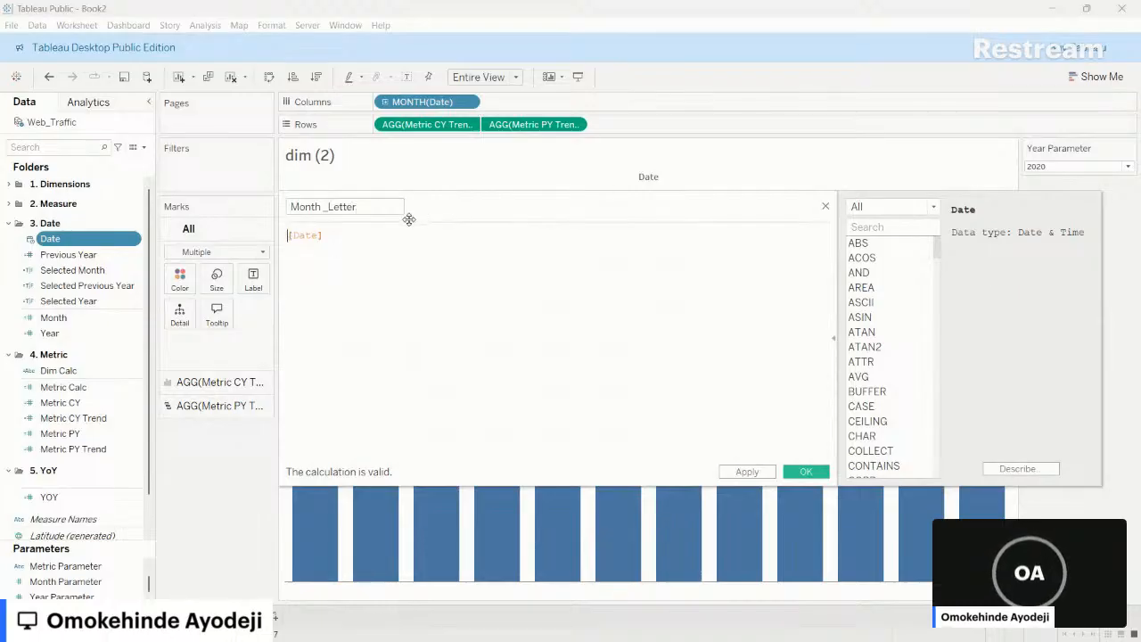
{"action": "type", "text": "date"}
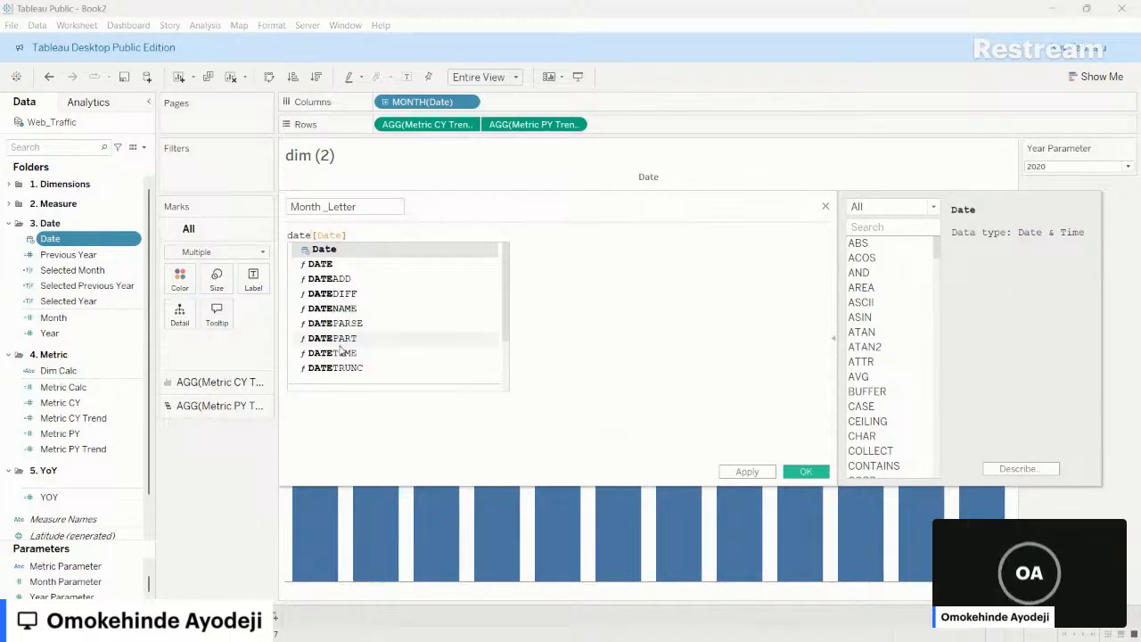
{"action": "left_click", "coordinate": [342, 308]}
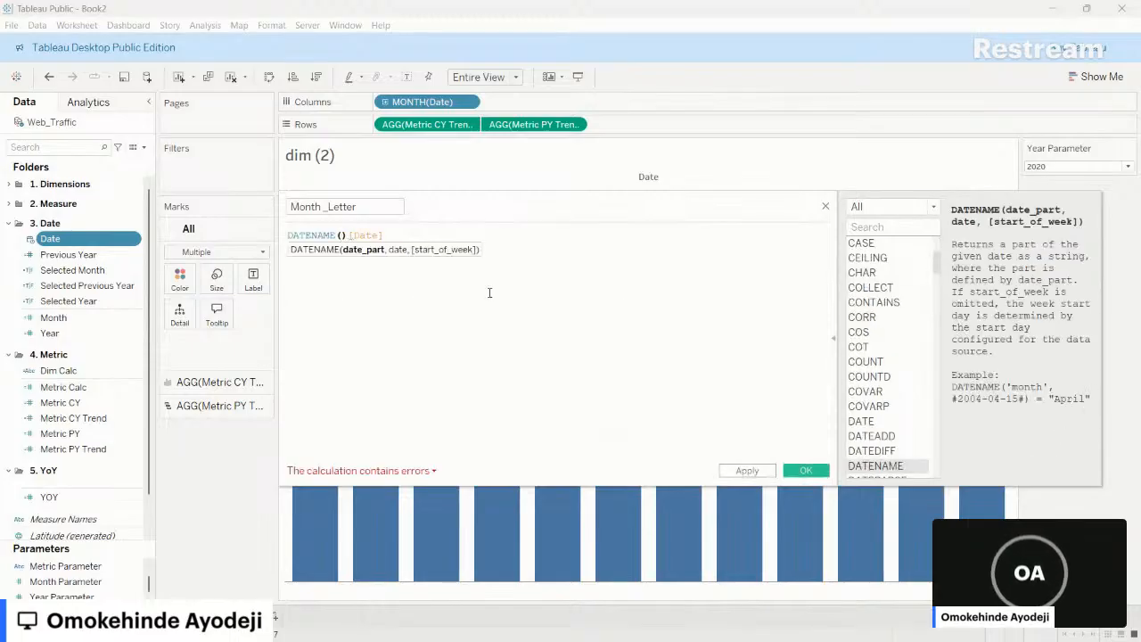
{"action": "key", "text": "Delete"}
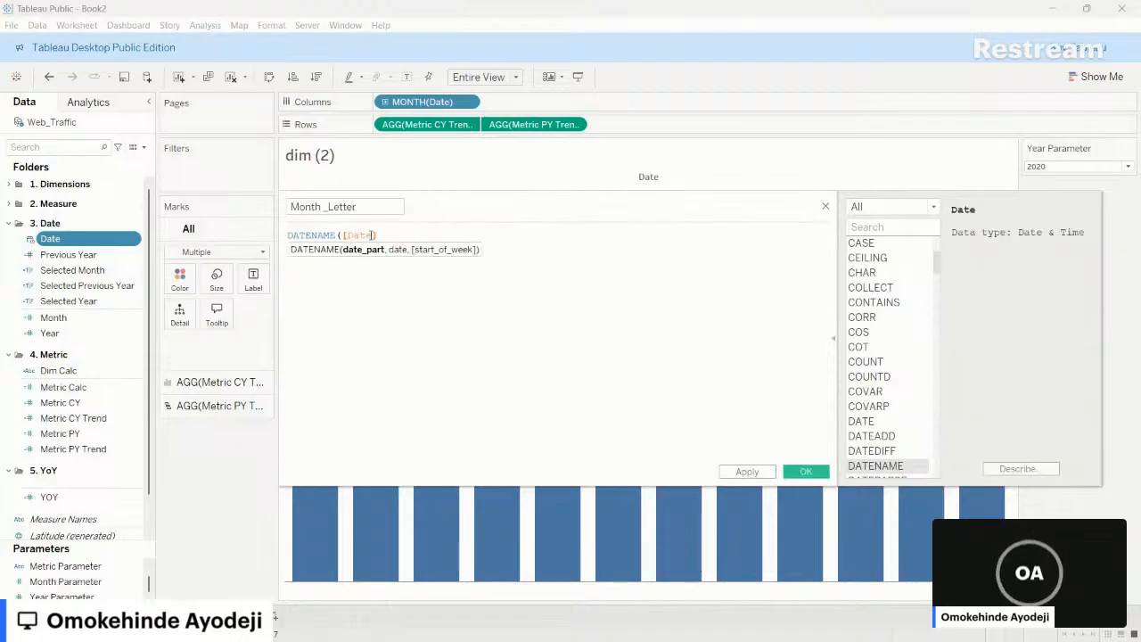
{"action": "type", "text": "'m"}
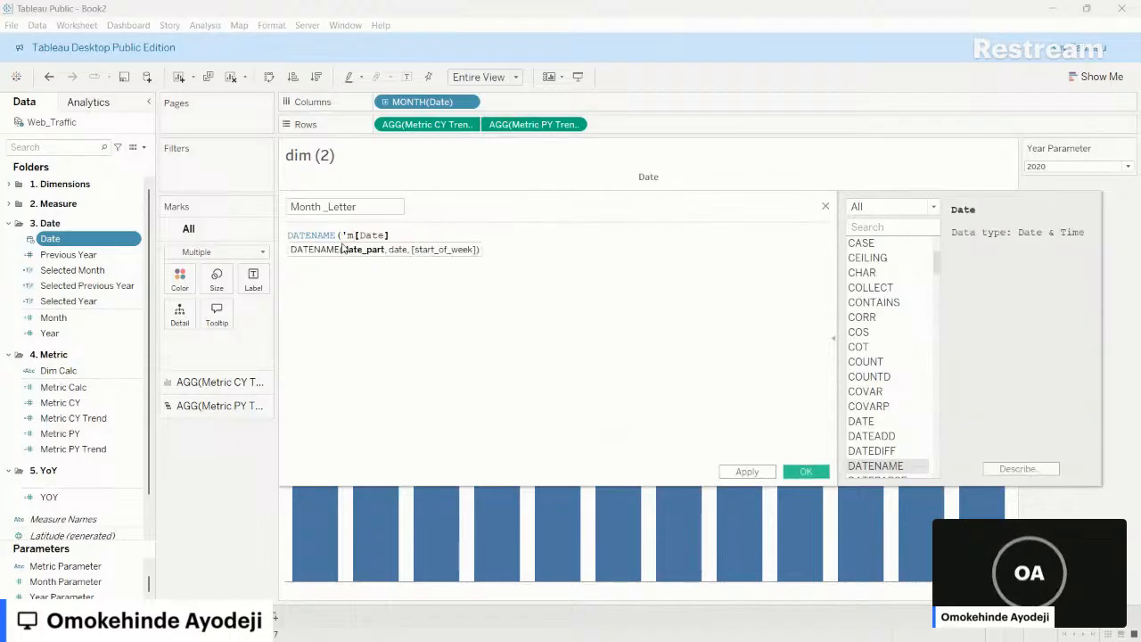
{"action": "type", "text": "onth"}
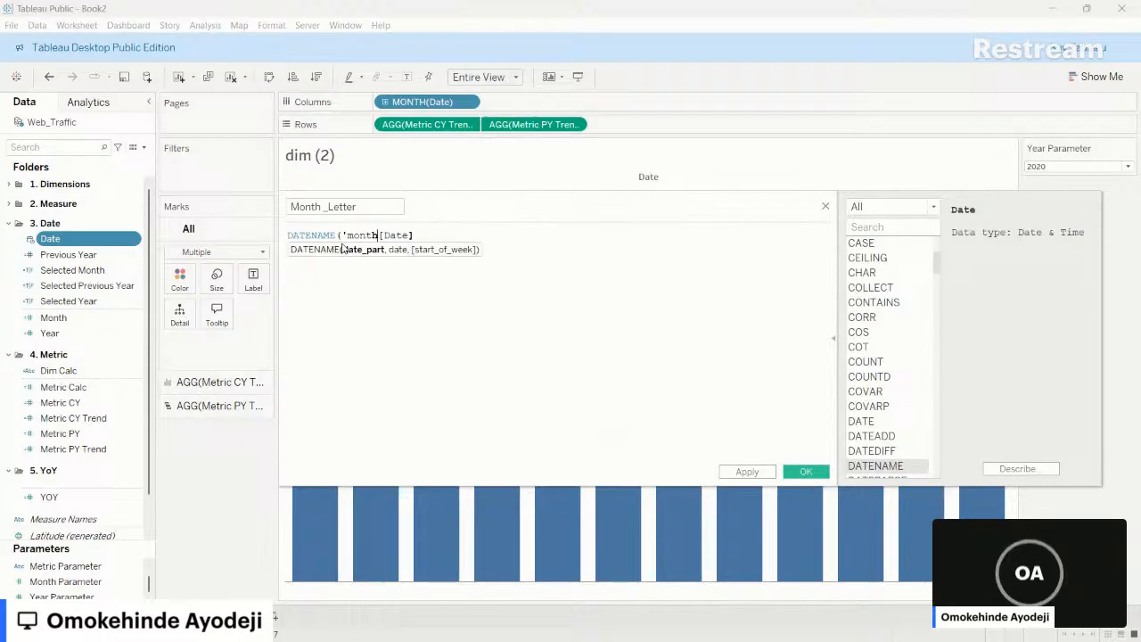
{"action": "type", "text": ","}
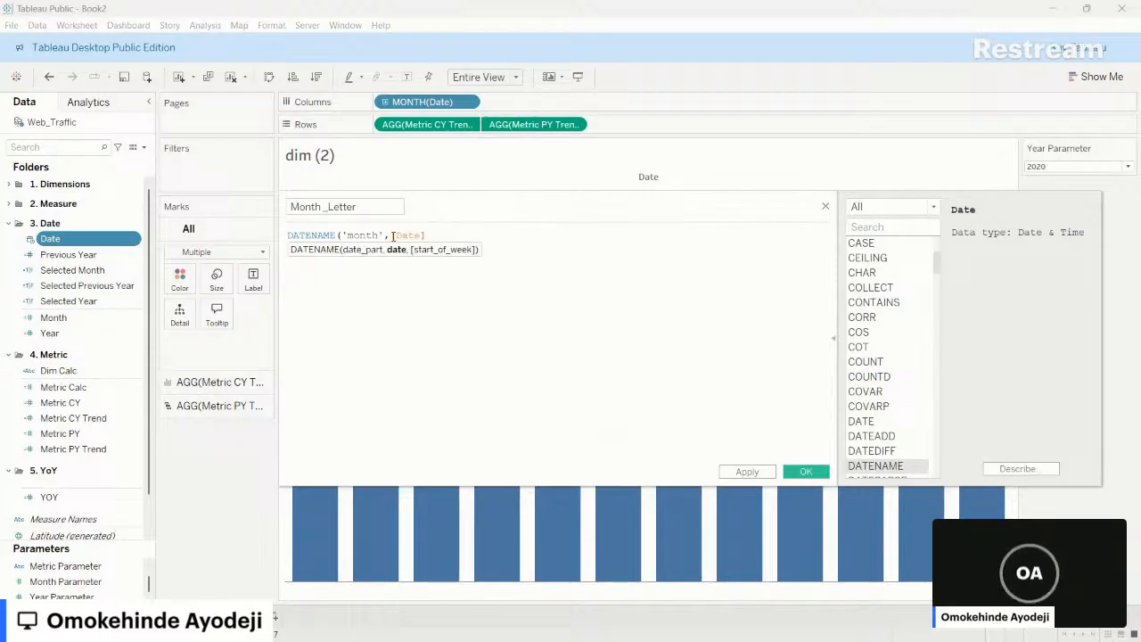
{"action": "type", "text": ")"}
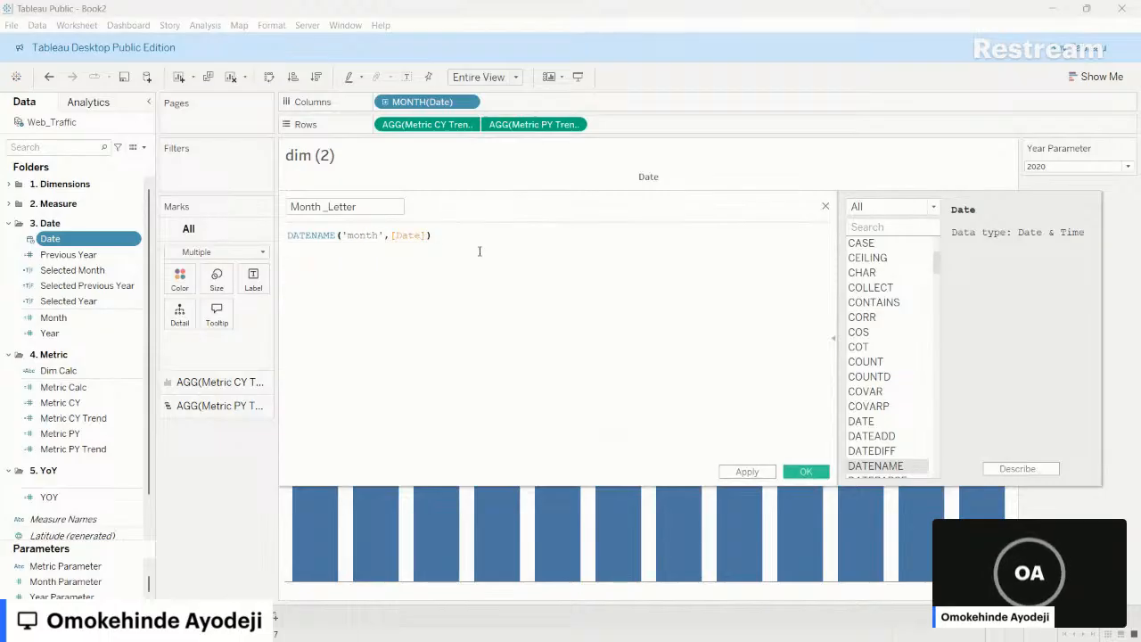
{"action": "left_click", "coordinate": [806, 471]}
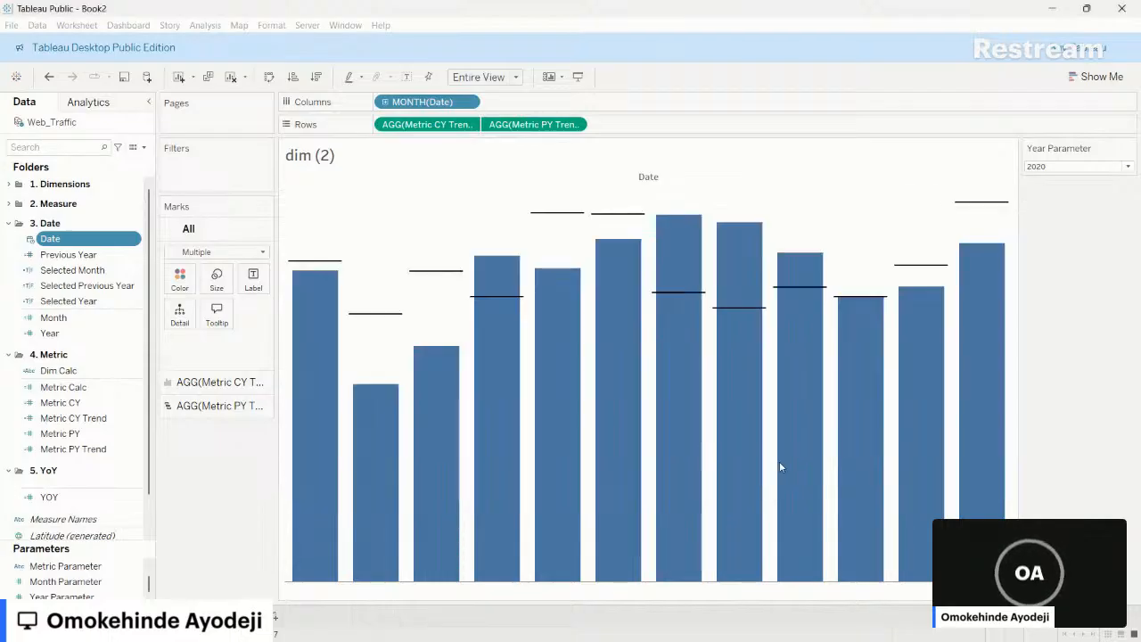
- Add the Month _Letter field to the detail of all marks in the monthly chart and check the tooltip's contents
{"action": "left_click_drag", "start_coordinate": [63, 260], "coordinate": [179, 318]}
{"action": "mouse_move", "coordinate": [483, 460]}
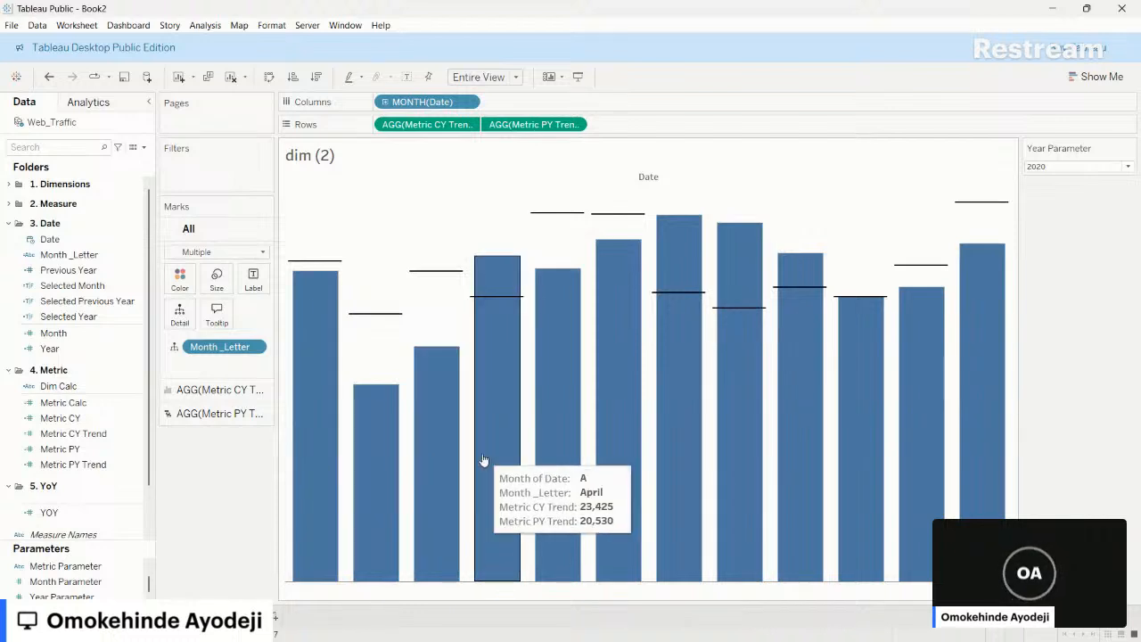
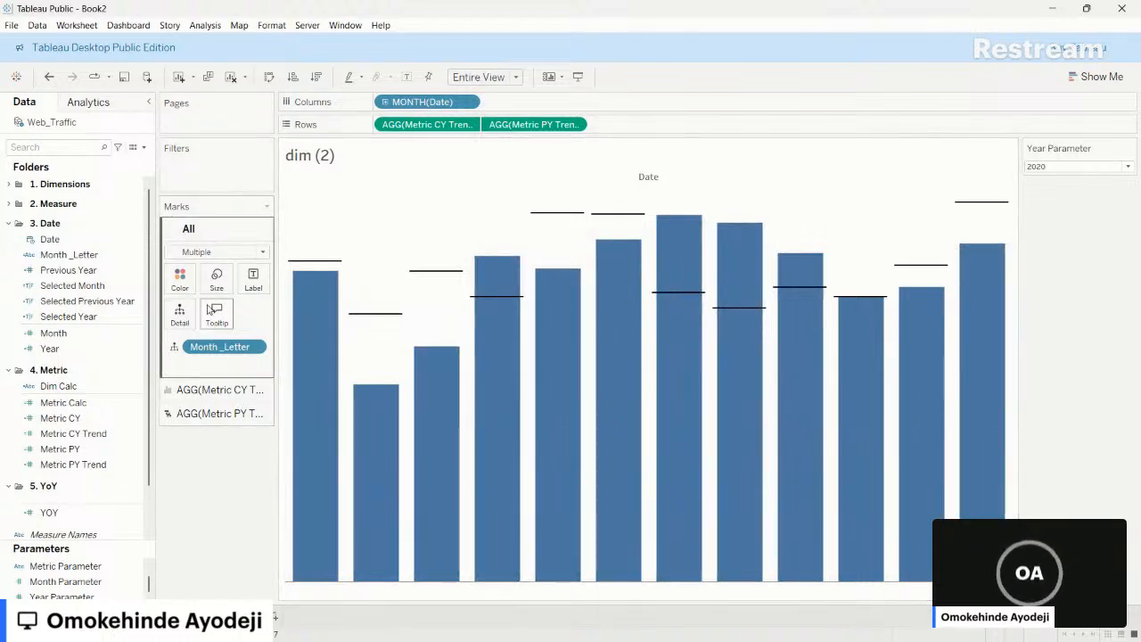
{"action": "left_click", "coordinate": [215, 312]}
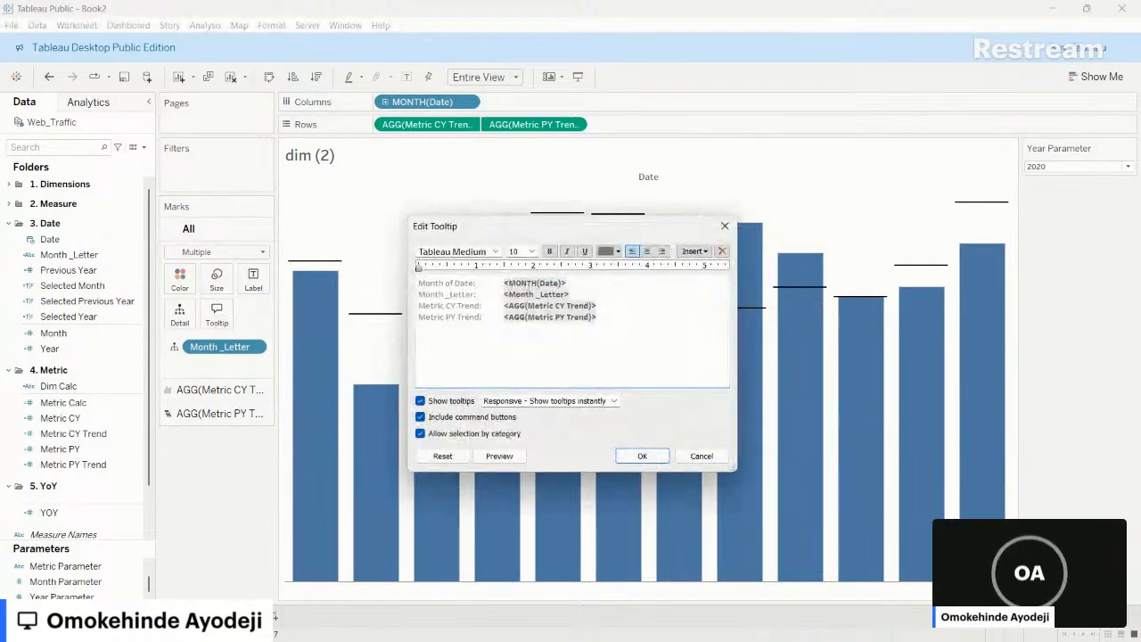
{"action": "left_click", "coordinate": [641, 457]}
- Copy the whole tooltip text from all marks of the dim sheet, leaving that tooltip as it is
{"action": "left_click", "coordinate": [198, 616]}
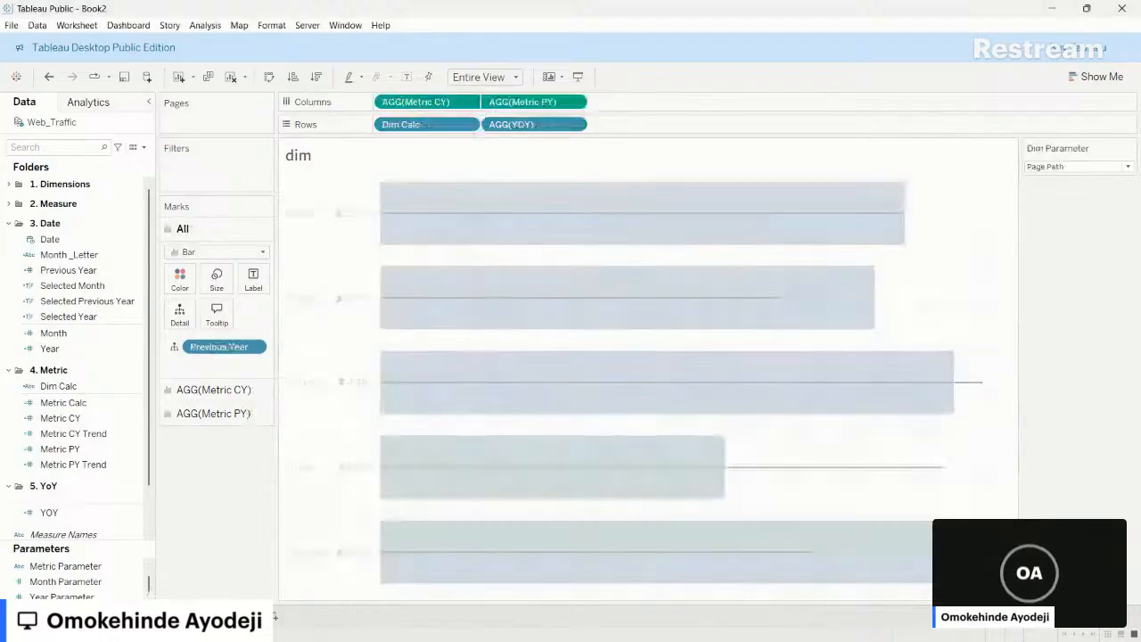
{"action": "left_click", "coordinate": [217, 312]}
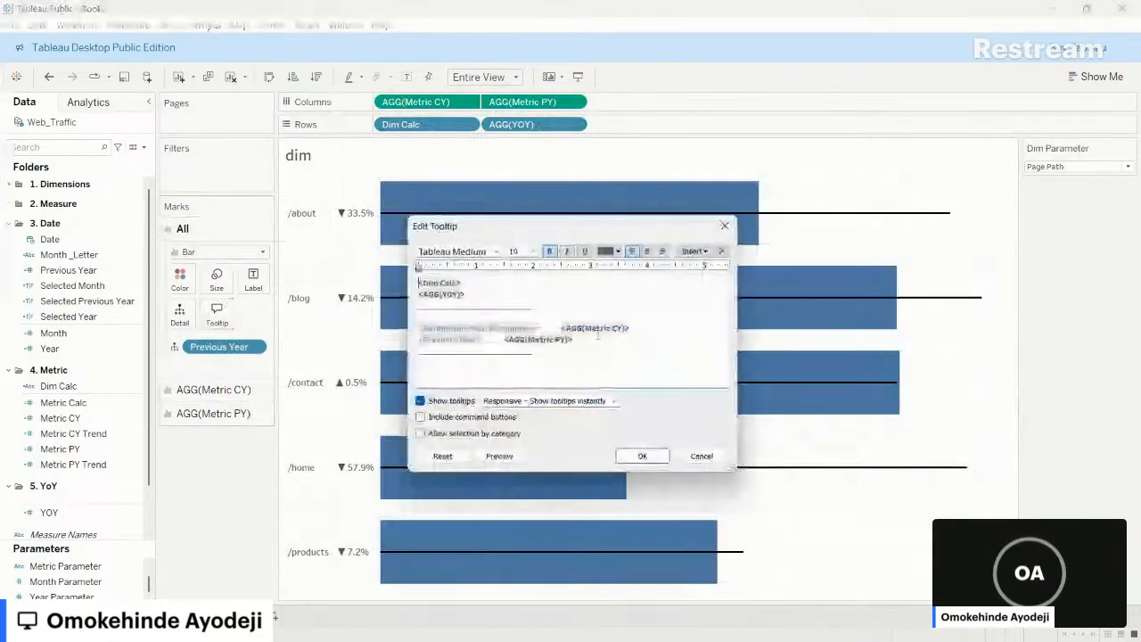
{"action": "left_click_drag", "start_coordinate": [579, 350], "coordinate": [398, 258]}
{"action": "key", "text": "ctrl+c"}
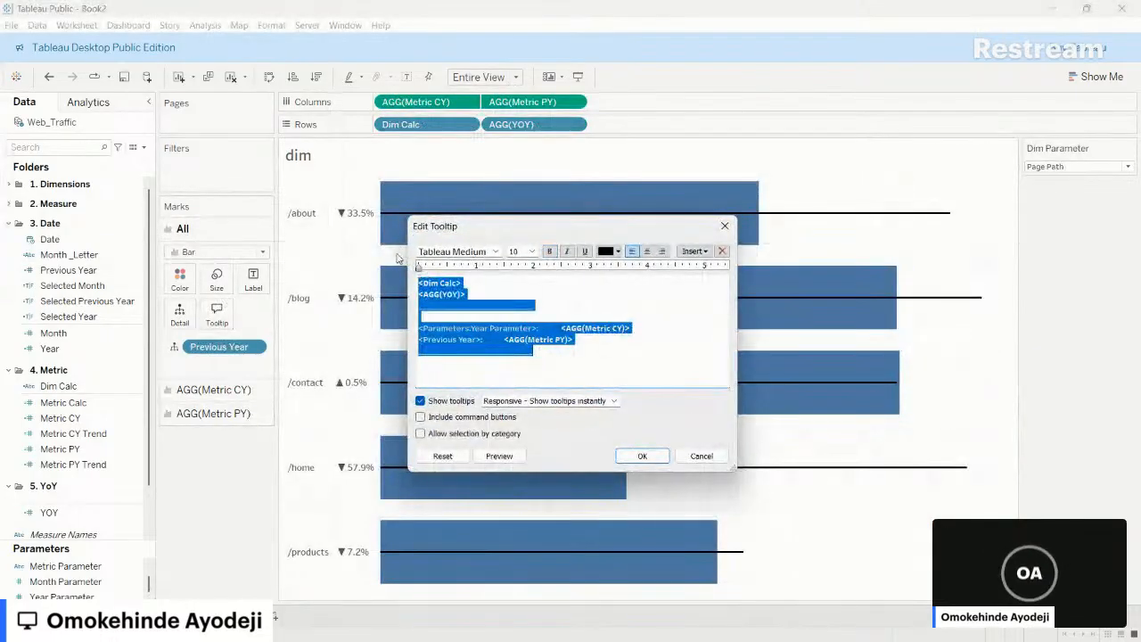
{"action": "left_click", "coordinate": [636, 455]}
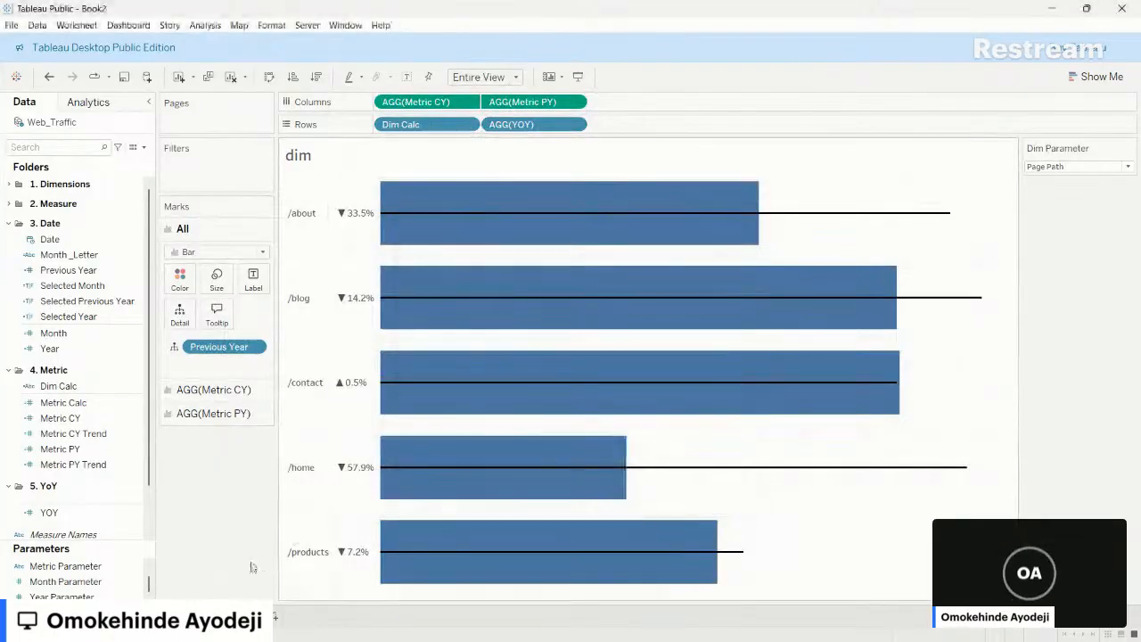
- Replace the monthly chart's tooltip text with the copied layout, and disable its command buttons and selection by category
{"action": "left_click", "coordinate": [237, 615]}
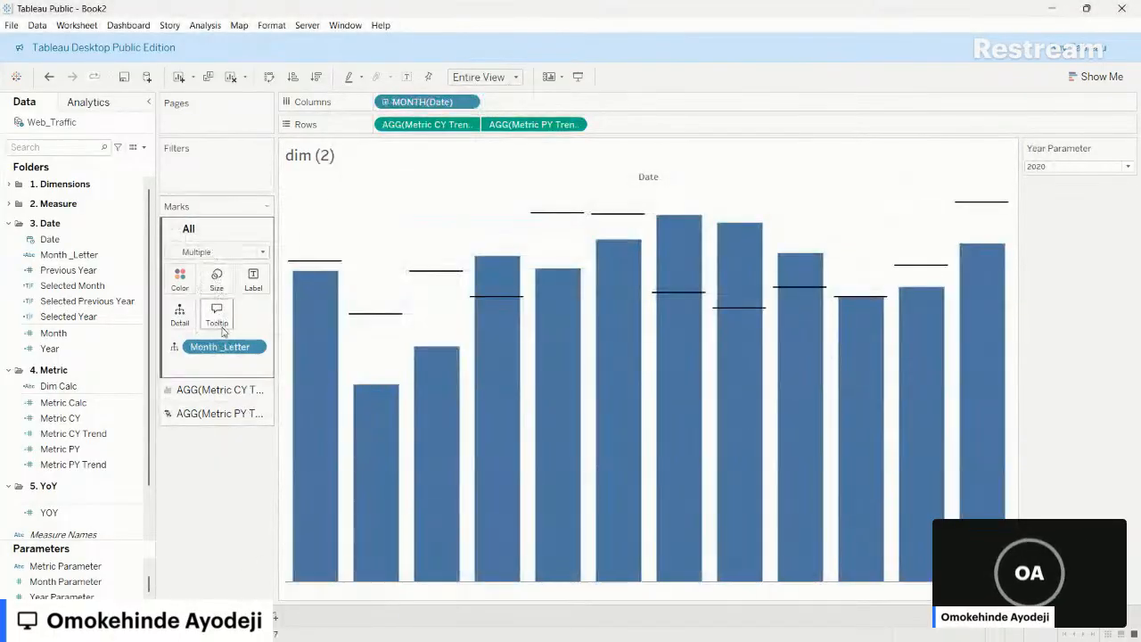
{"action": "left_click", "coordinate": [221, 329]}
{"action": "key", "text": "ctrl+a"}
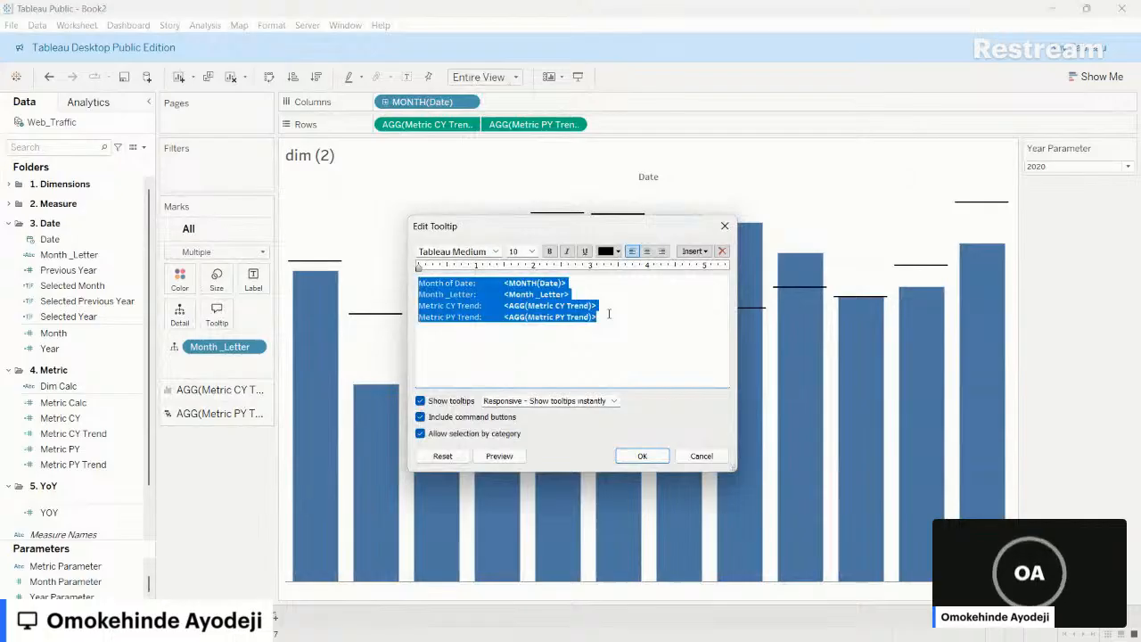
{"action": "key", "text": "ctrl+v"}
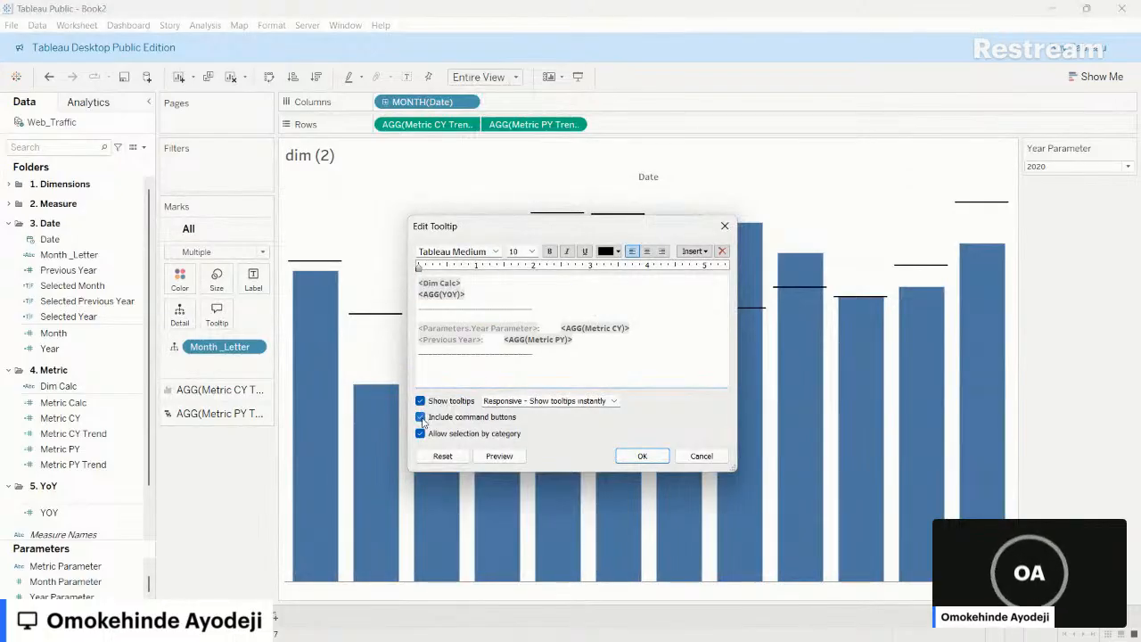
- Replace the Metric CY field on the tooltip's Year Parameter line with AGG(Metric CY Trend), directly after the colon
{"action": "left_click", "coordinate": [633, 326]}
{"action": "left_click", "coordinate": [694, 251]}
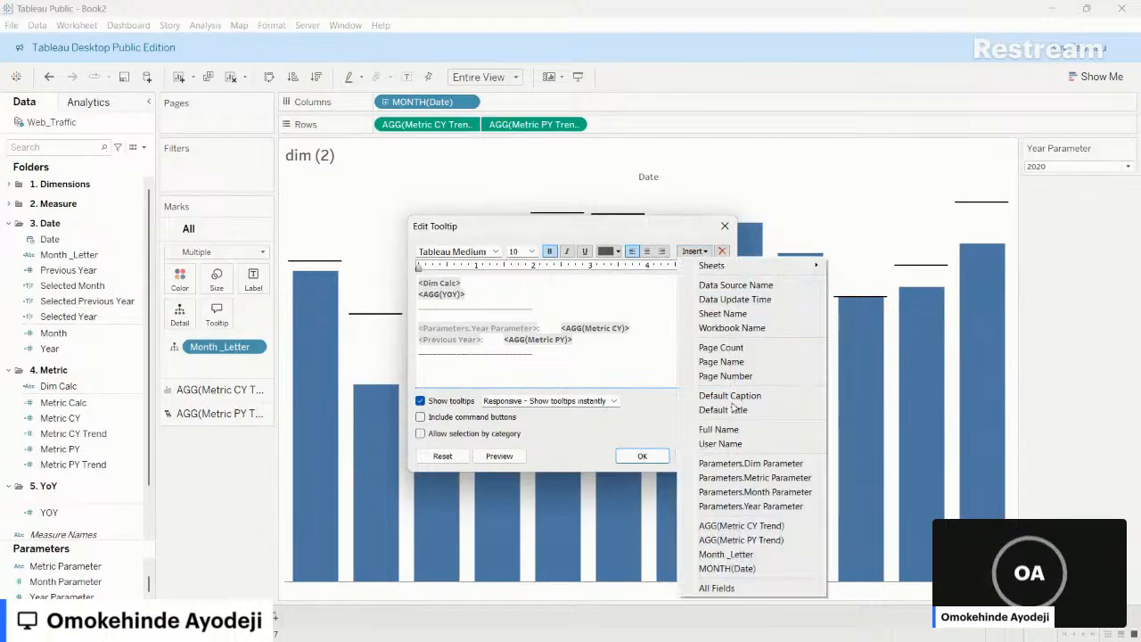
{"action": "left_click", "coordinate": [756, 526]}
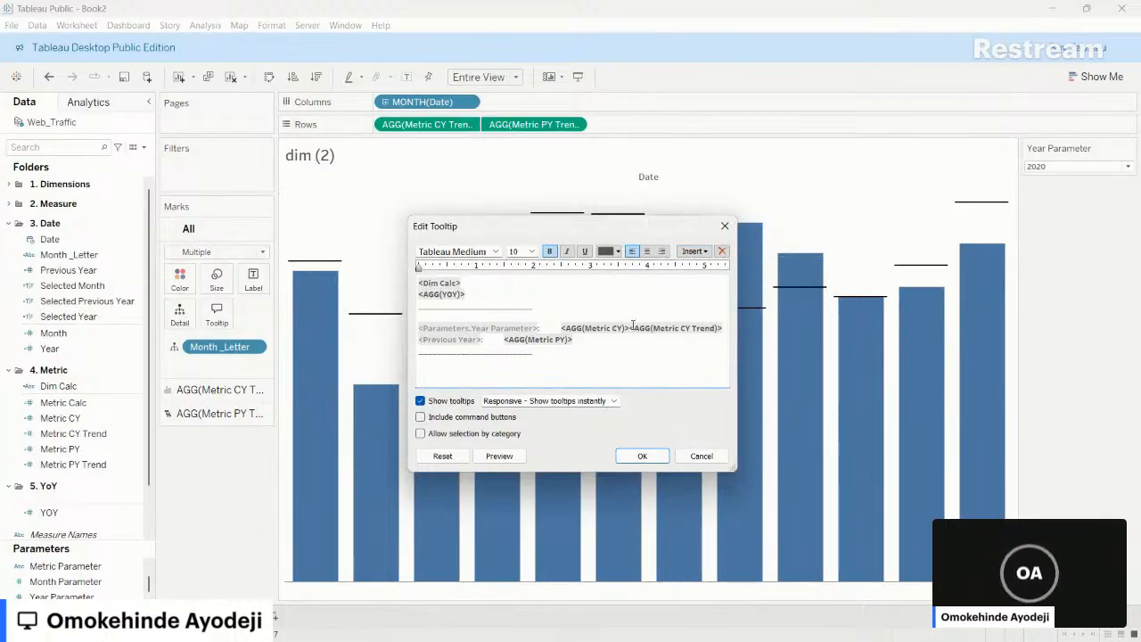
{"action": "key", "text": "BackSpace"}
{"action": "key", "text": "BackSpace"}
{"action": "key", "text": "BackSpace"}
{"action": "key", "text": "BackSpace"}
{"action": "key", "text": "BackSpace"}
{"action": "key", "text": "BackSpace"}
{"action": "key", "text": "BackSpace"}
{"action": "key", "text": "BackSpace"}
{"action": "key", "text": "BackSpace"}
{"action": "key", "text": "BackSpace"}
{"action": "key", "text": "BackSpace"}
{"action": "key", "text": "BackSpace"}
{"action": "key", "text": "BackSpace"}
{"action": "key", "text": "BackSpace"}
{"action": "key", "text": "BackSpace"}
{"action": "key", "text": "BackSpace"}
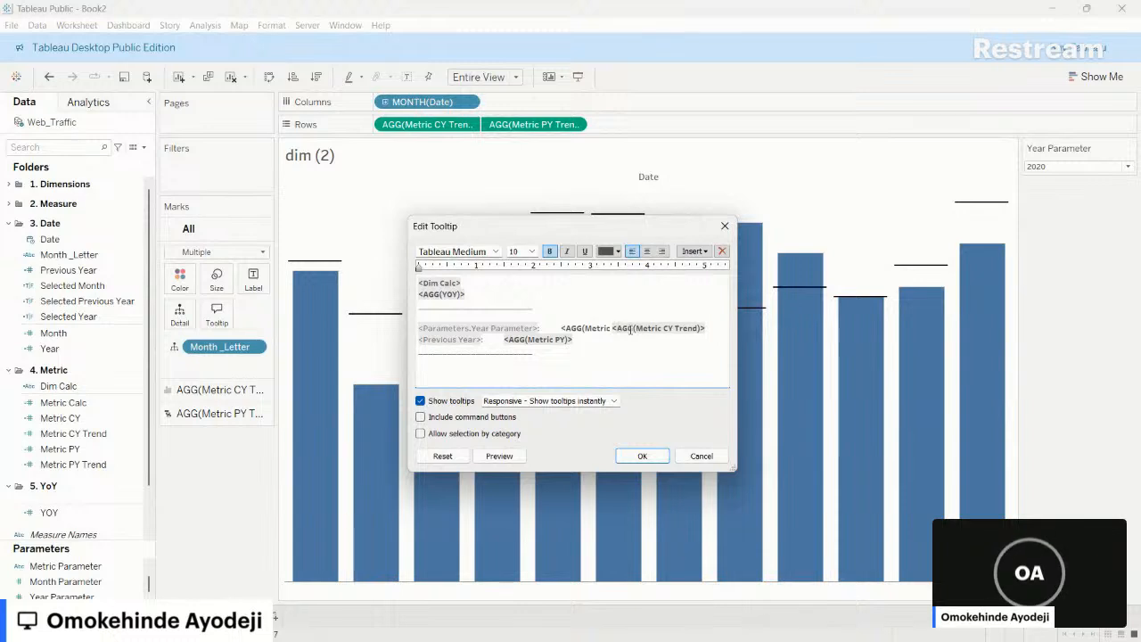
{"action": "key", "text": "BackSpace"}
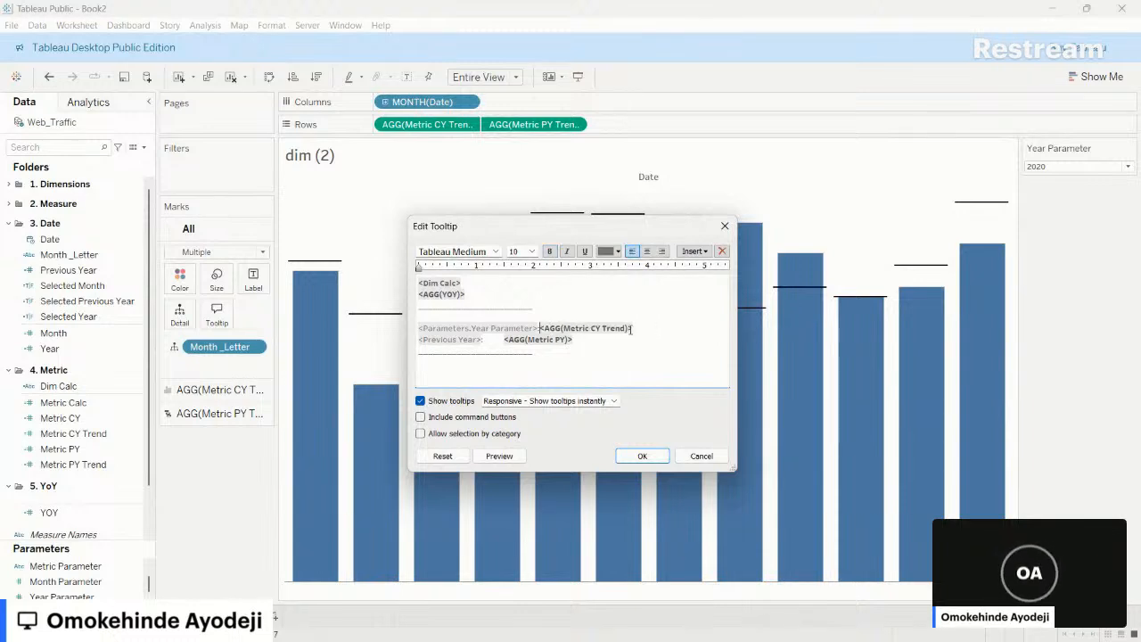
{"action": "type", "text": ":"}
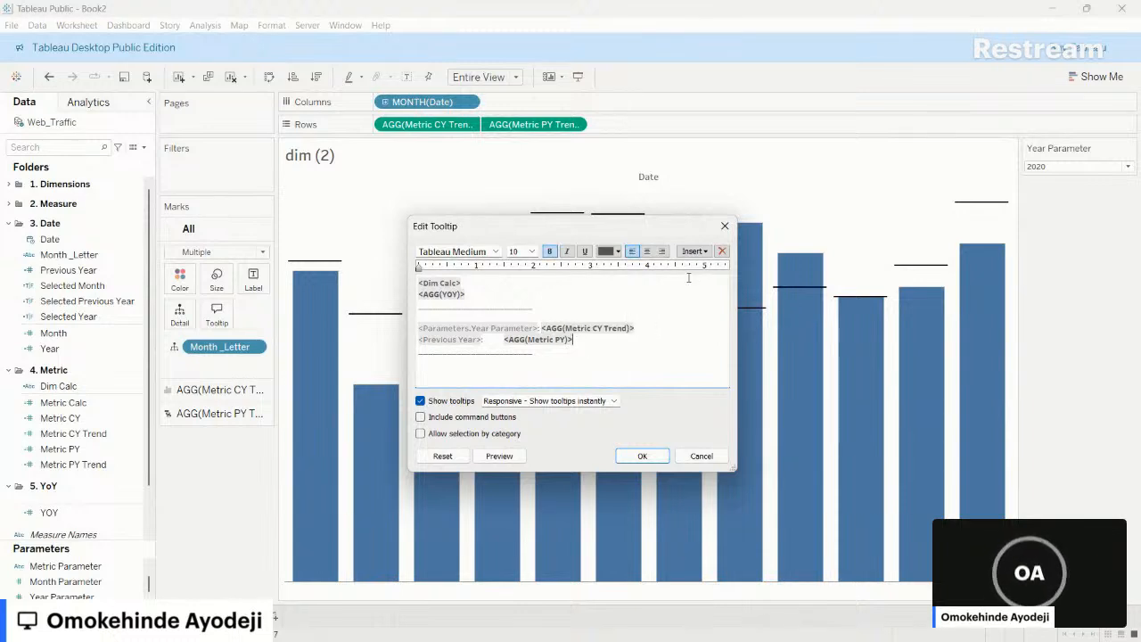
- Replace the Metric PY field on the tooltip's Previous Year line with AGG(Metric PY Trend), directly after the colon
{"action": "left_click", "coordinate": [701, 251]}
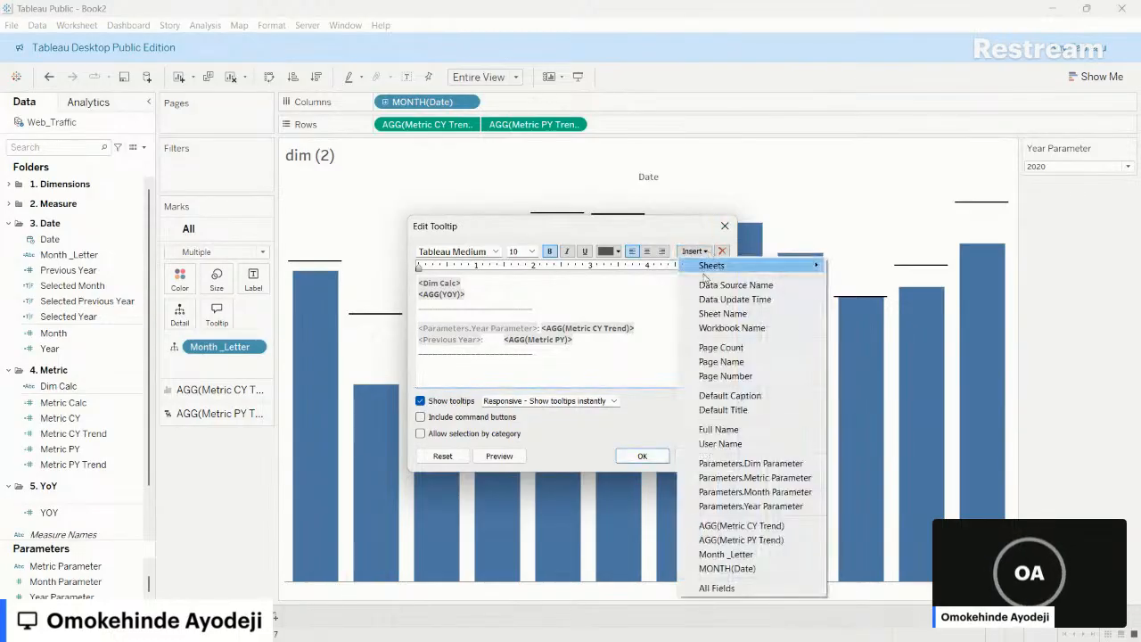
{"action": "left_click", "coordinate": [742, 540]}
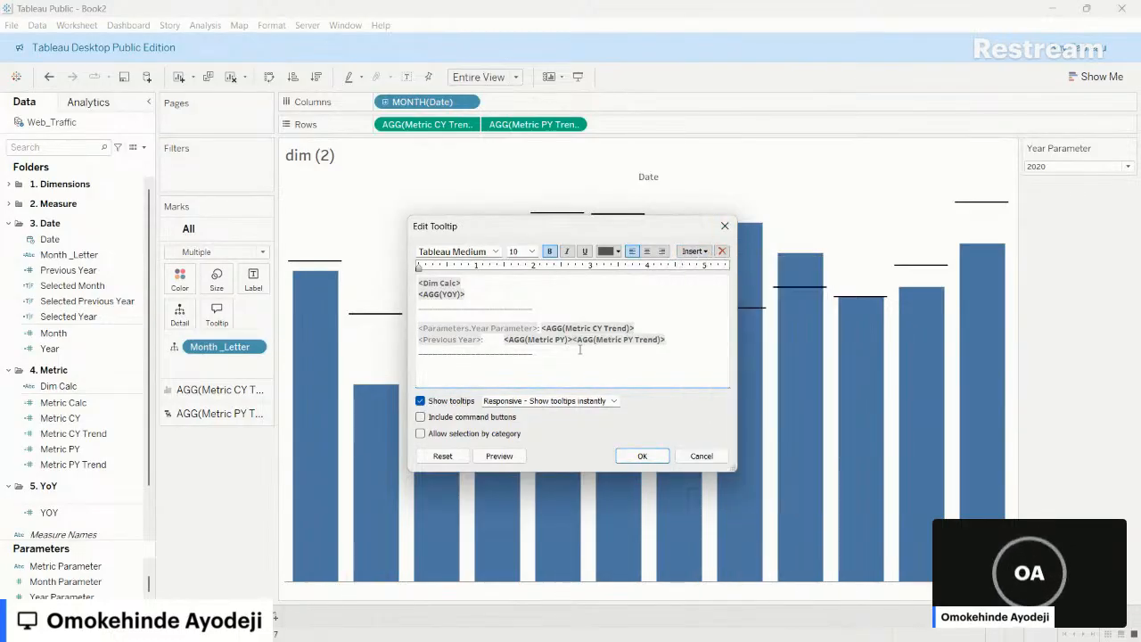
{"action": "key", "text": "BackSpace"}
{"action": "key", "text": "BackSpace"}
{"action": "key", "text": "BackSpace"}
{"action": "key", "text": "BackSpace"}
{"action": "key", "text": "BackSpace"}
{"action": "key", "text": "BackSpace"}
{"action": "key", "text": "BackSpace"}
{"action": "key", "text": "BackSpace"}
{"action": "key", "text": "BackSpace"}
{"action": "key", "text": "BackSpace"}
{"action": "key", "text": "BackSpace"}
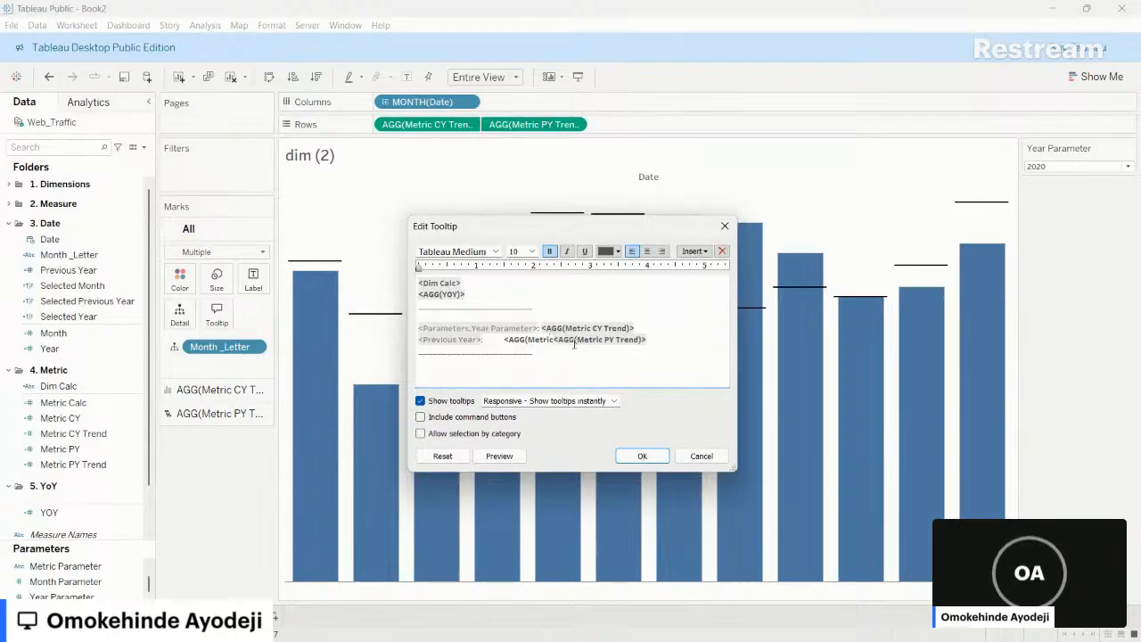
{"action": "key", "text": "BackSpace"}
{"action": "key", "text": "BackSpace"}
{"action": "key", "text": "BackSpace"}
{"action": "key", "text": "BackSpace"}
{"action": "key", "text": "BackSpace"}
{"action": "key", "text": "BackSpace"}
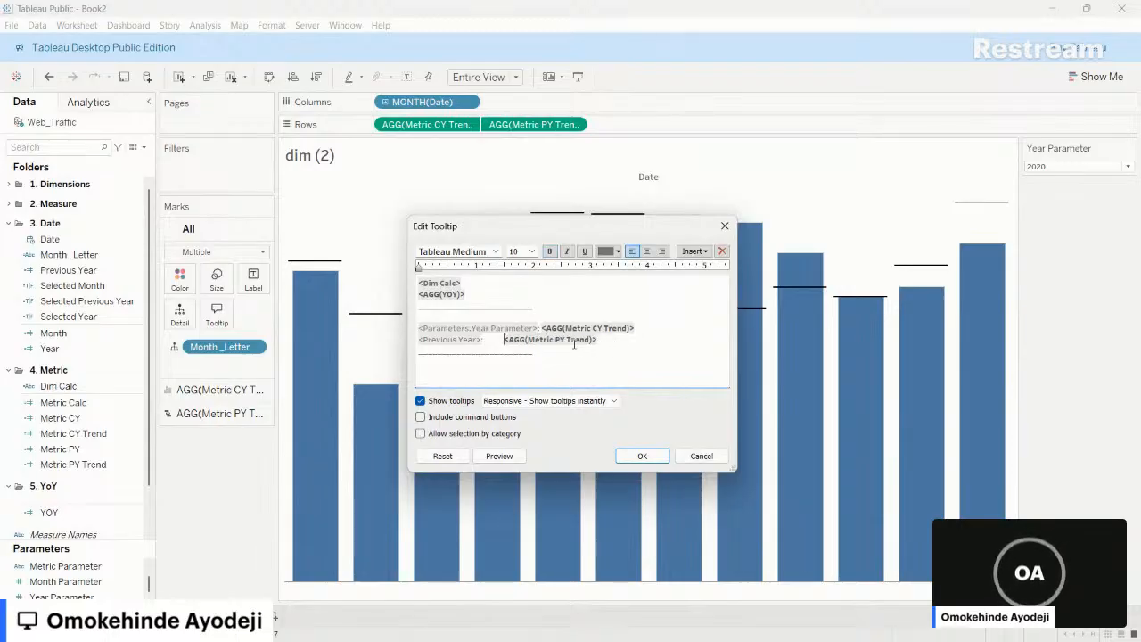
- Replace Dim Calc in the tooltip's heading with the Month _Letter field, apply the tooltip and check it on the monthly bars
{"action": "left_click", "coordinate": [479, 281]}
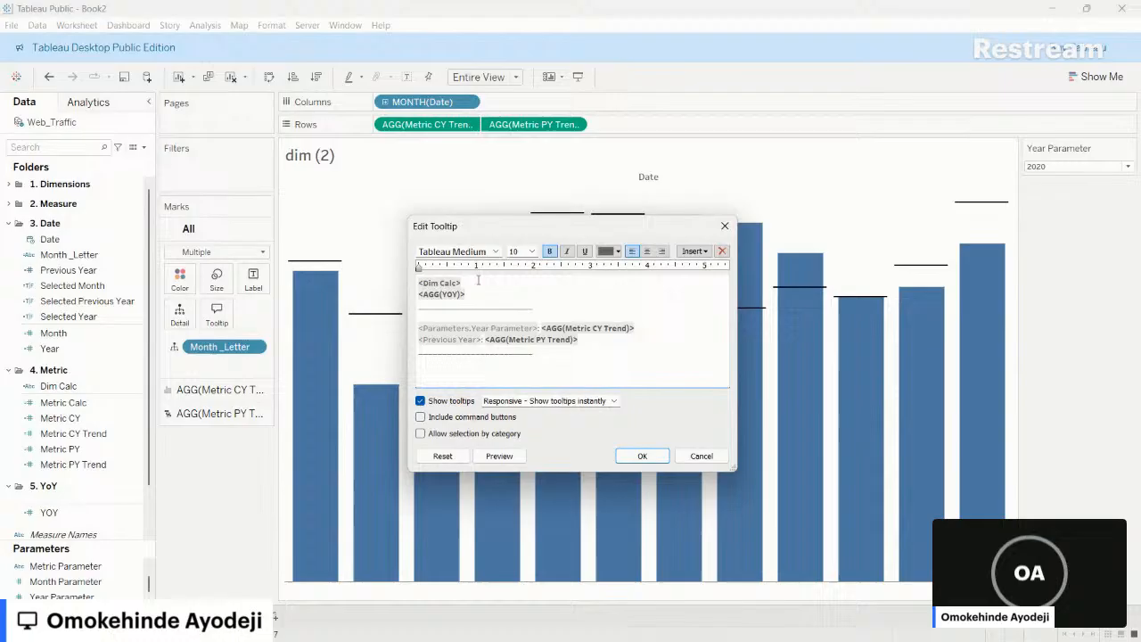
{"action": "left_click", "coordinate": [706, 253]}
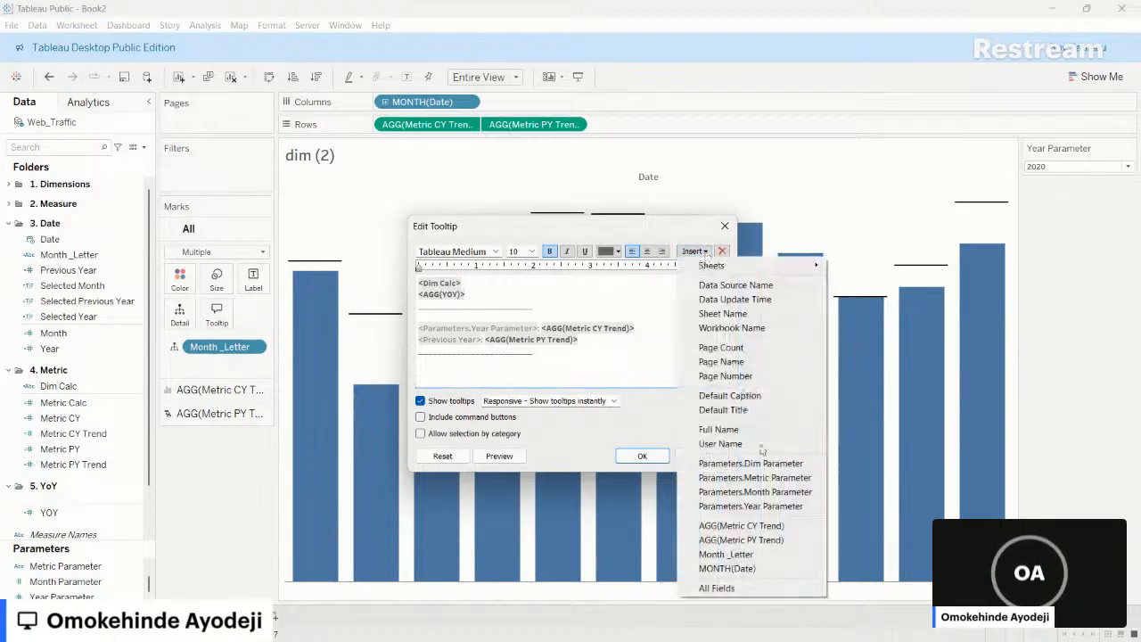
{"action": "left_click", "coordinate": [753, 555]}
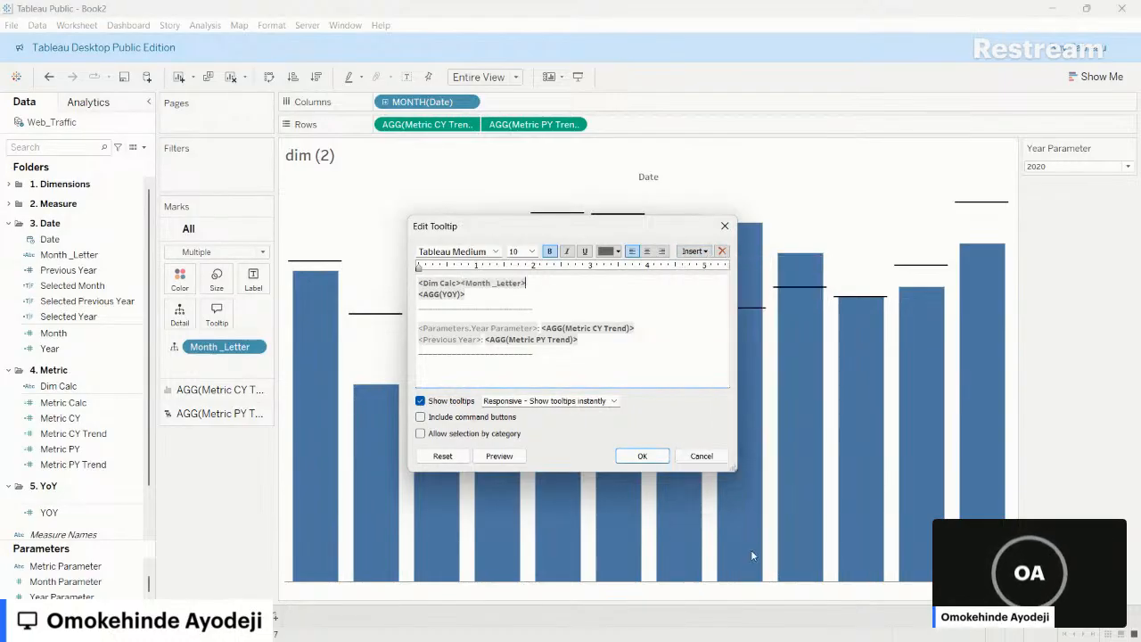
{"action": "double_click", "coordinate": [458, 283]}
{"action": "left_click", "coordinate": [458, 283]}
{"action": "key", "text": "BackSpace"}
{"action": "key", "text": "BackSpace"}
{"action": "key", "text": "BackSpace"}
{"action": "key", "text": "BackSpace"}
{"action": "key", "text": "BackSpace"}
{"action": "key", "text": "BackSpace"}
{"action": "key", "text": "BackSpace"}
{"action": "key", "text": "BackSpace"}
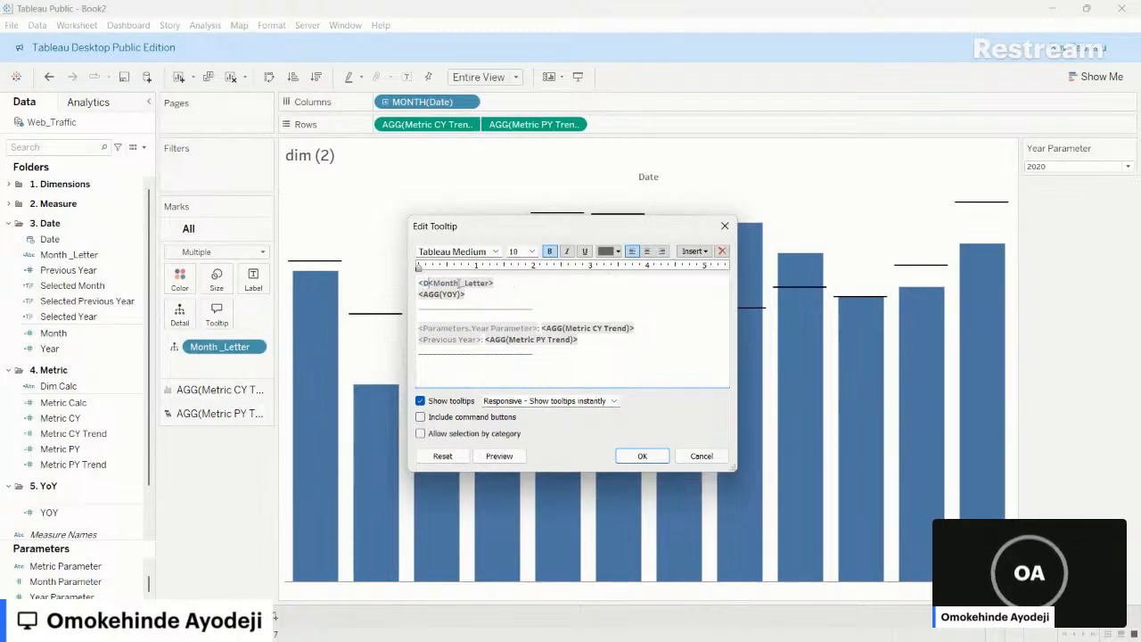
{"action": "key", "text": "BackSpace"}
{"action": "key", "text": "BackSpace"}
{"action": "left_click", "coordinate": [641, 456]}
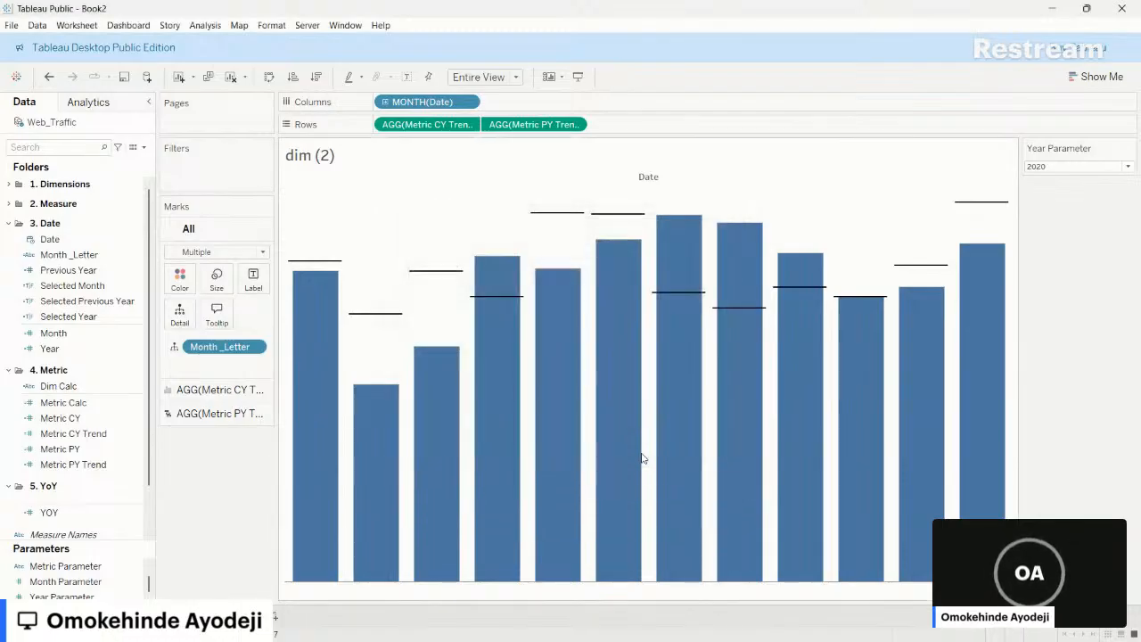
{"action": "mouse_move", "coordinate": [521, 435]}
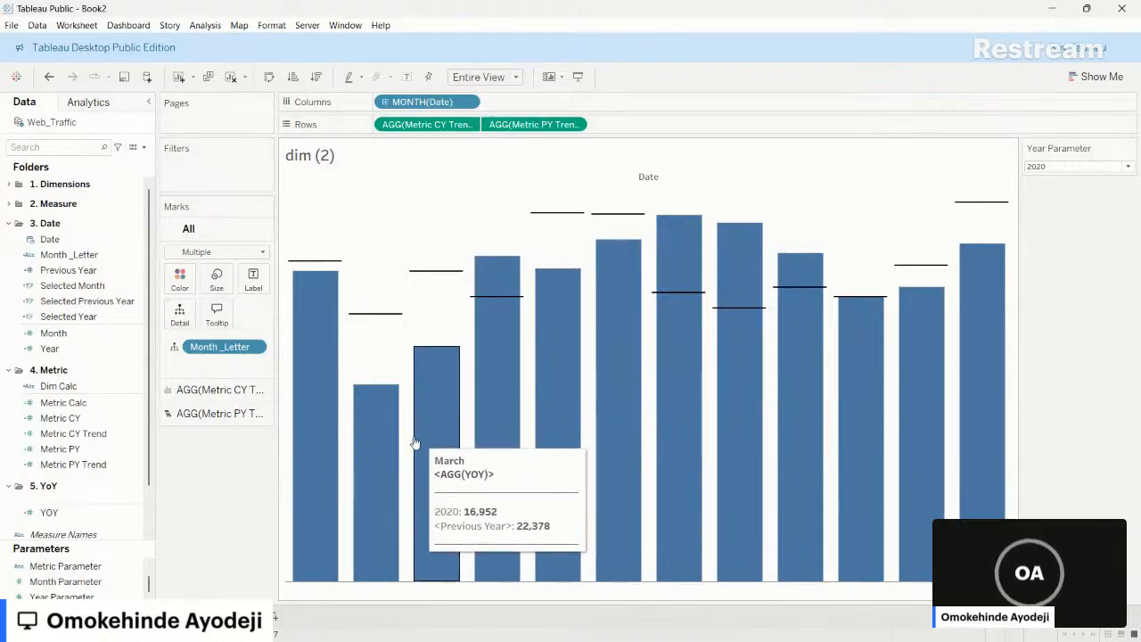
{"action": "mouse_move", "coordinate": [404, 442]}
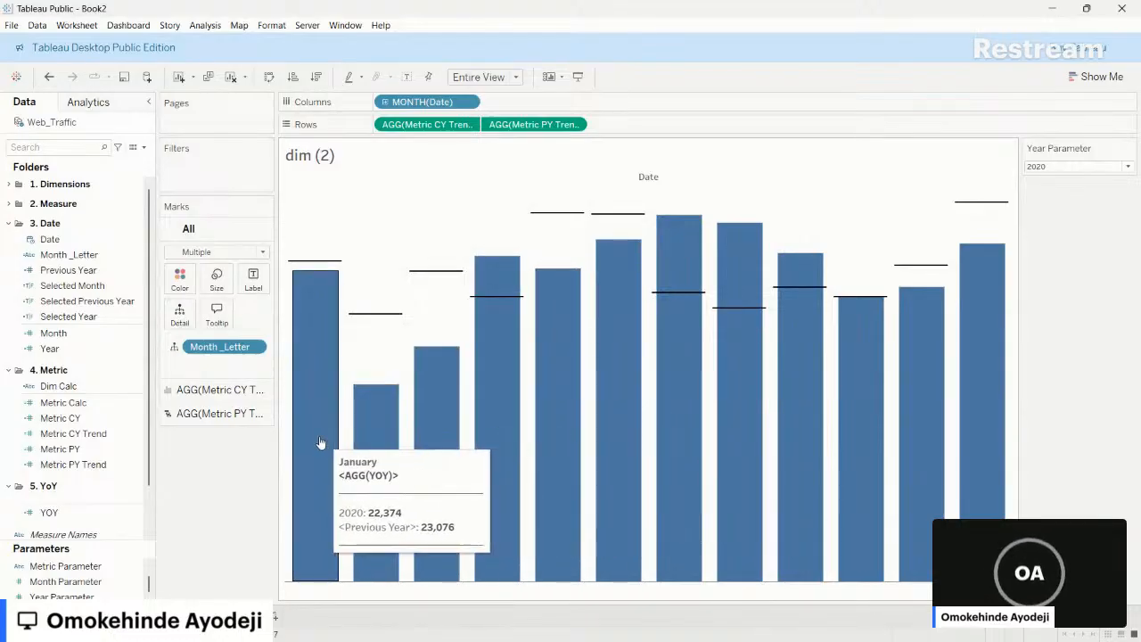
- Duplicate the YOY calculated field, open the copy for editing and rename it YOY Trend
{"action": "mouse_move", "coordinate": [495, 408]}
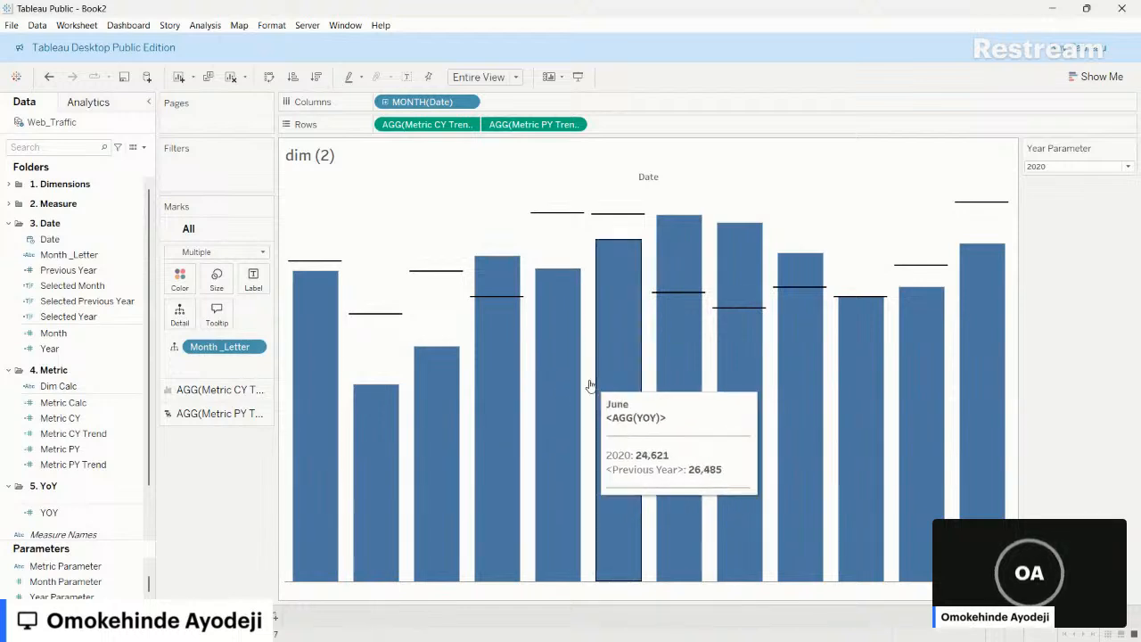
{"action": "scroll", "coordinate": [89, 472], "scroll_direction": "down", "scroll_amount": 2}
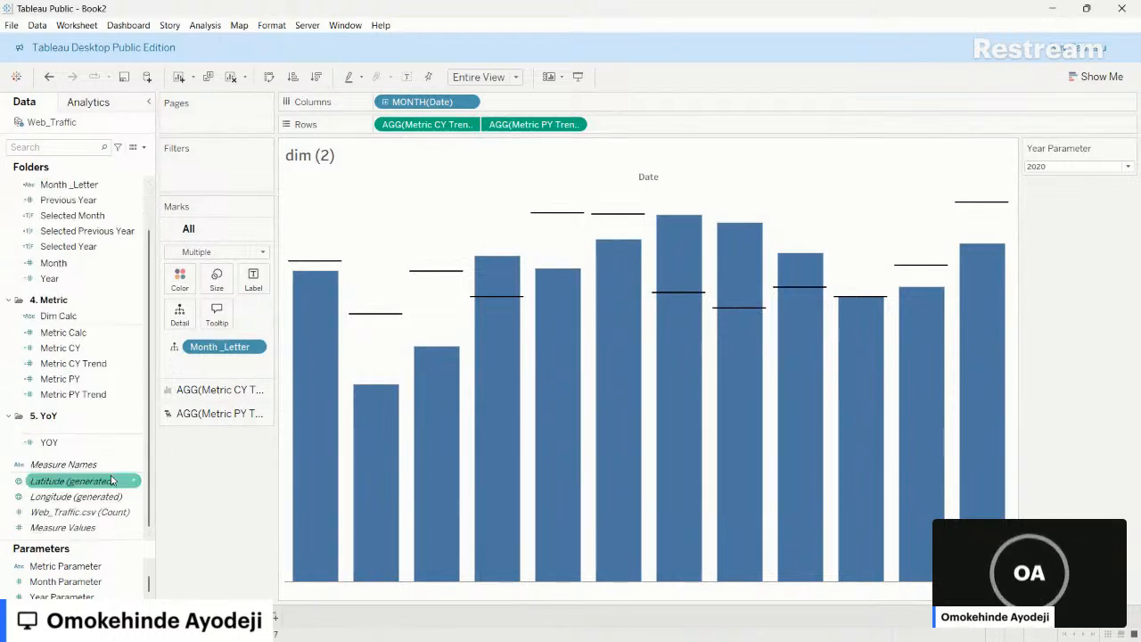
{"action": "left_click", "coordinate": [136, 446]}
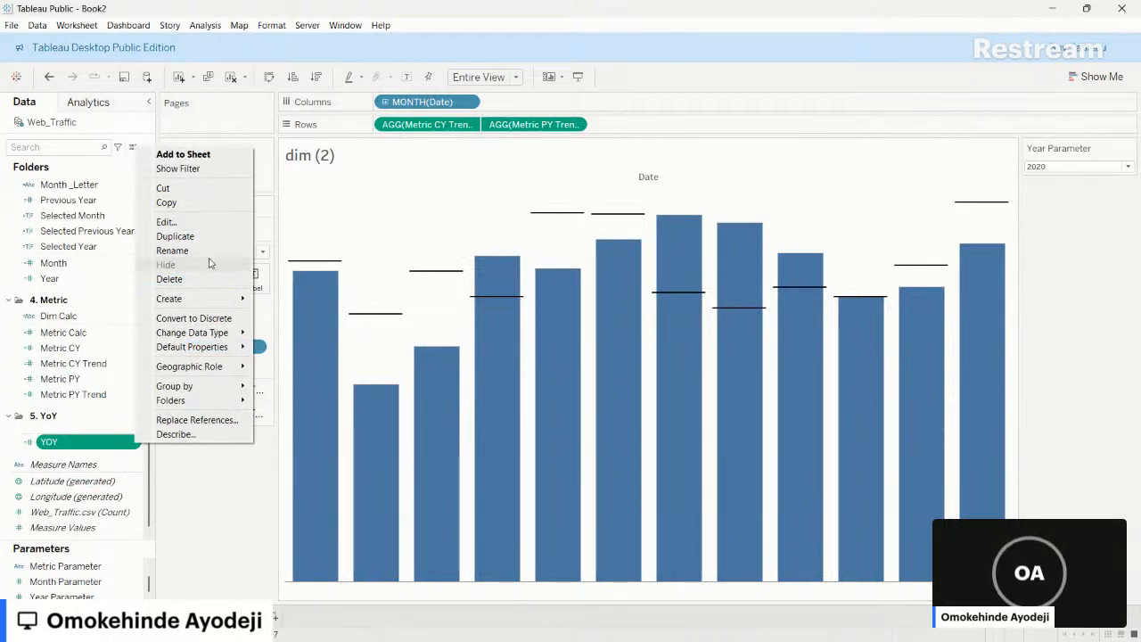
{"action": "left_click", "coordinate": [191, 236]}
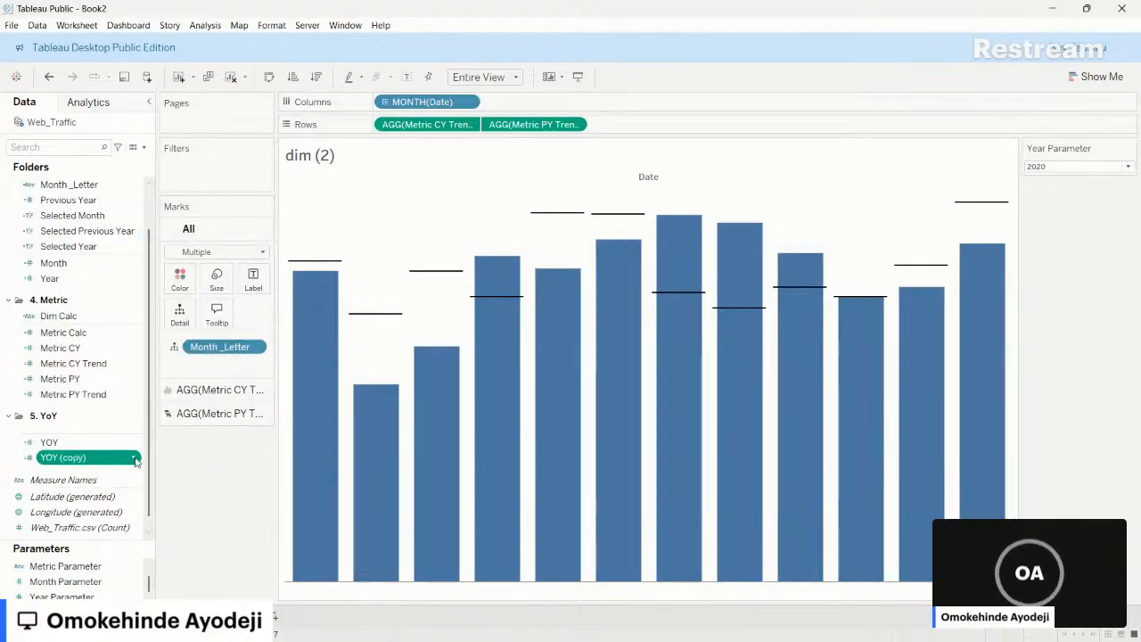
{"action": "left_click", "coordinate": [135, 457]}
{"action": "left_click", "coordinate": [182, 237]}
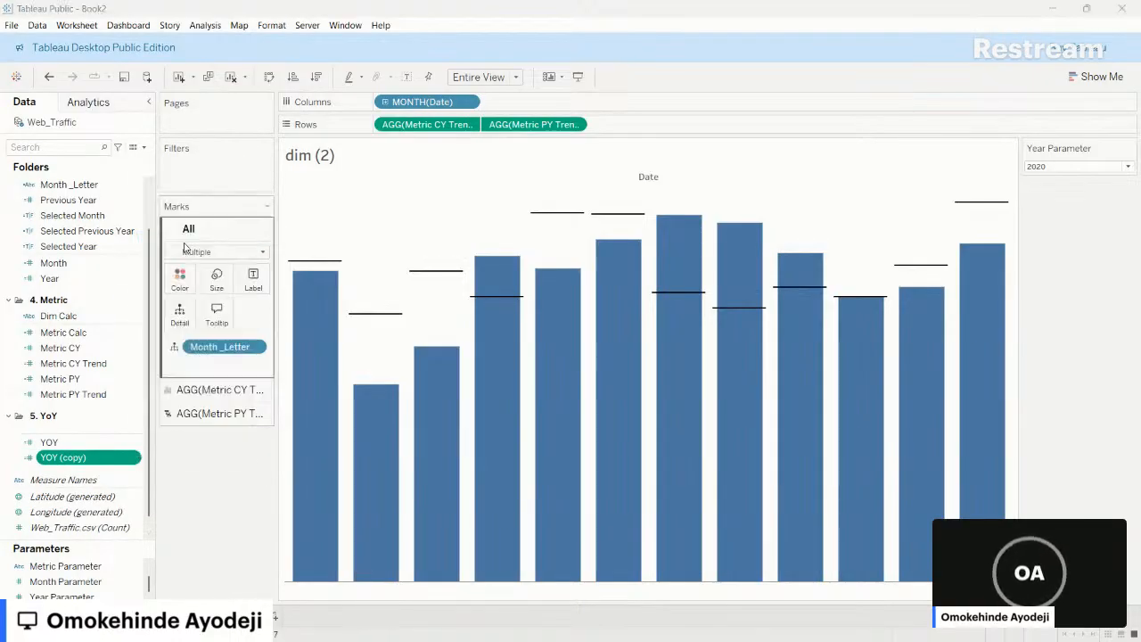
{"action": "left_click_drag", "start_coordinate": [314, 207], "coordinate": [390, 209]}
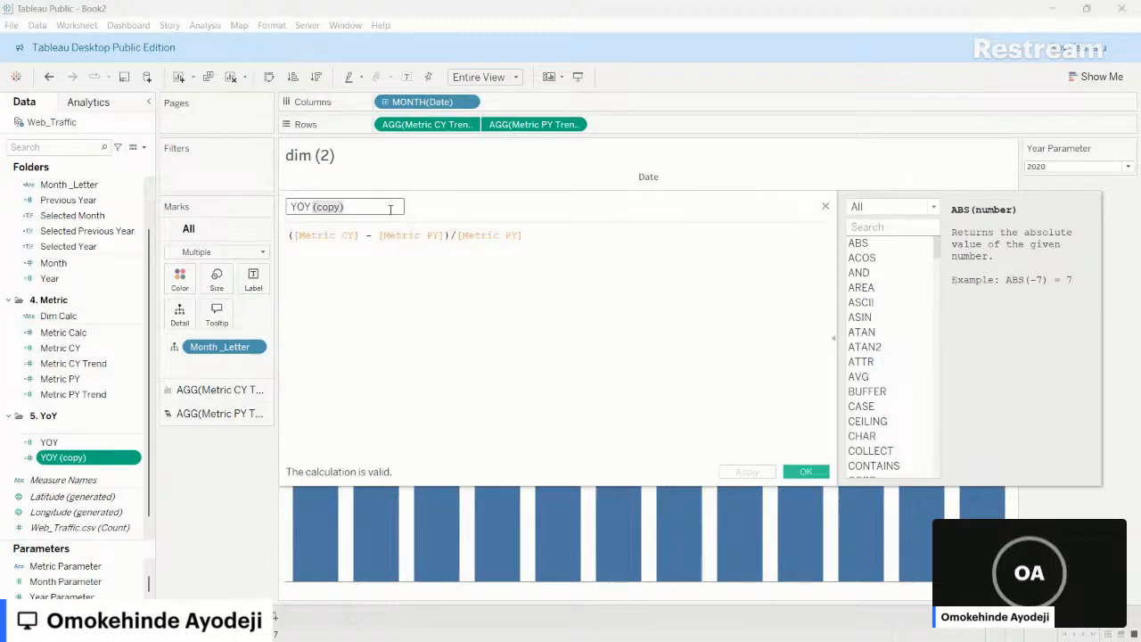
{"action": "type", "text": "Trend"}
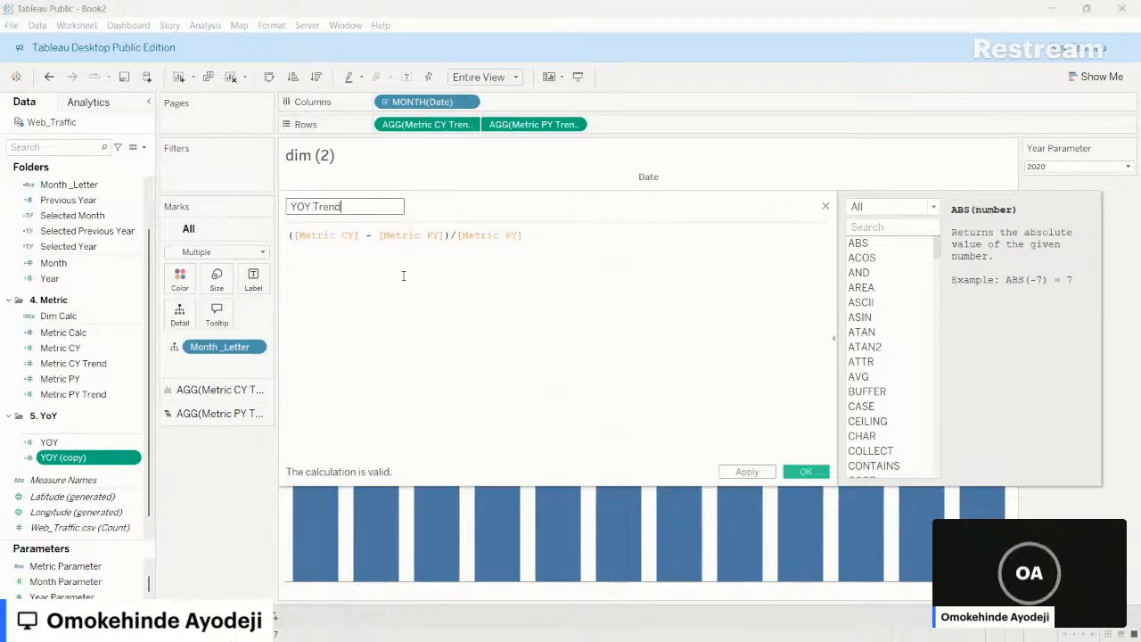
- Change the YOY Trend formula to ([Metric CY Trend] - [Metric PY Trend])/[Metric PY Trend] and save the calculation
{"action": "left_click", "coordinate": [403, 275]}
{"action": "left_click_drag", "start_coordinate": [74, 363], "coordinate": [331, 255]}
{"action": "left_click", "coordinate": [89, 385]}
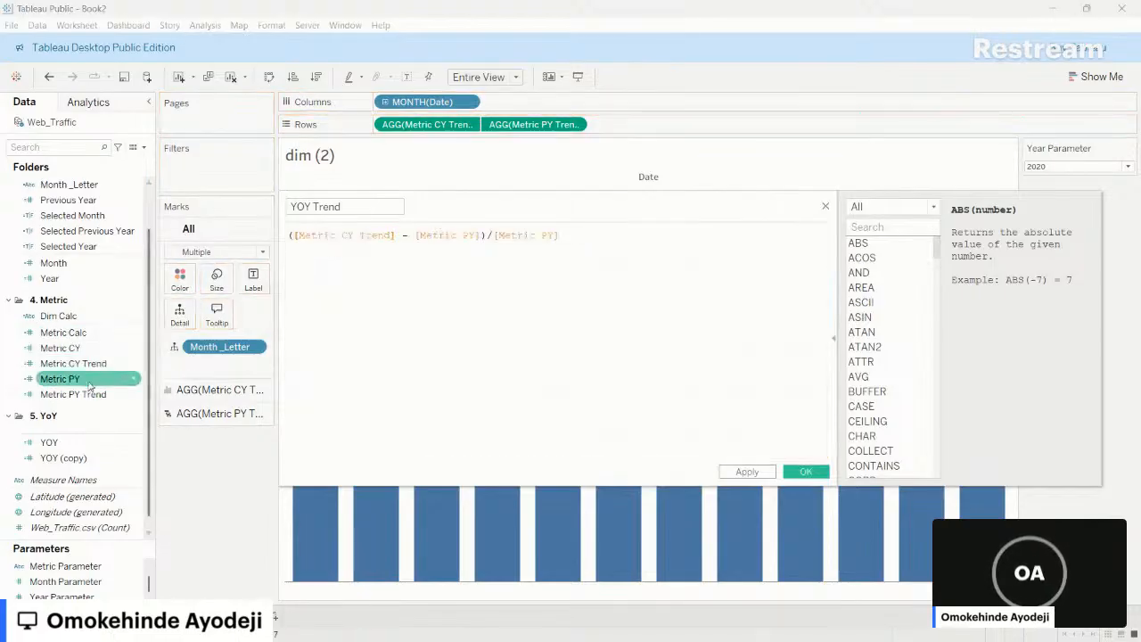
{"action": "left_click_drag", "start_coordinate": [79, 394], "coordinate": [452, 241]}
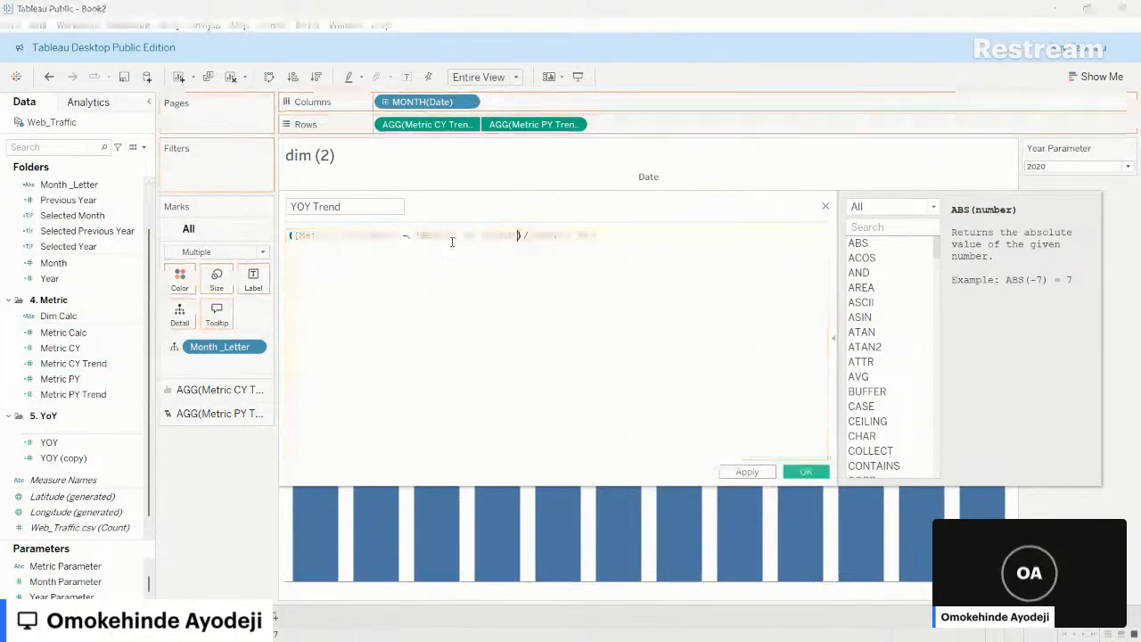
{"action": "left_click_drag", "start_coordinate": [73, 394], "coordinate": [555, 256]}
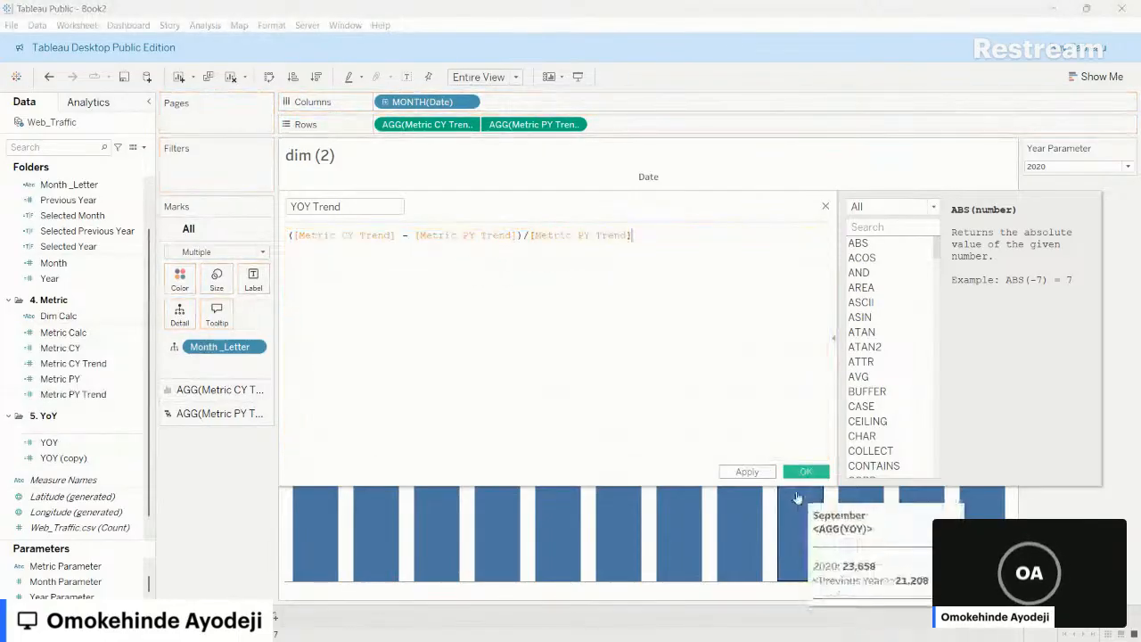
{"action": "left_click", "coordinate": [805, 472]}
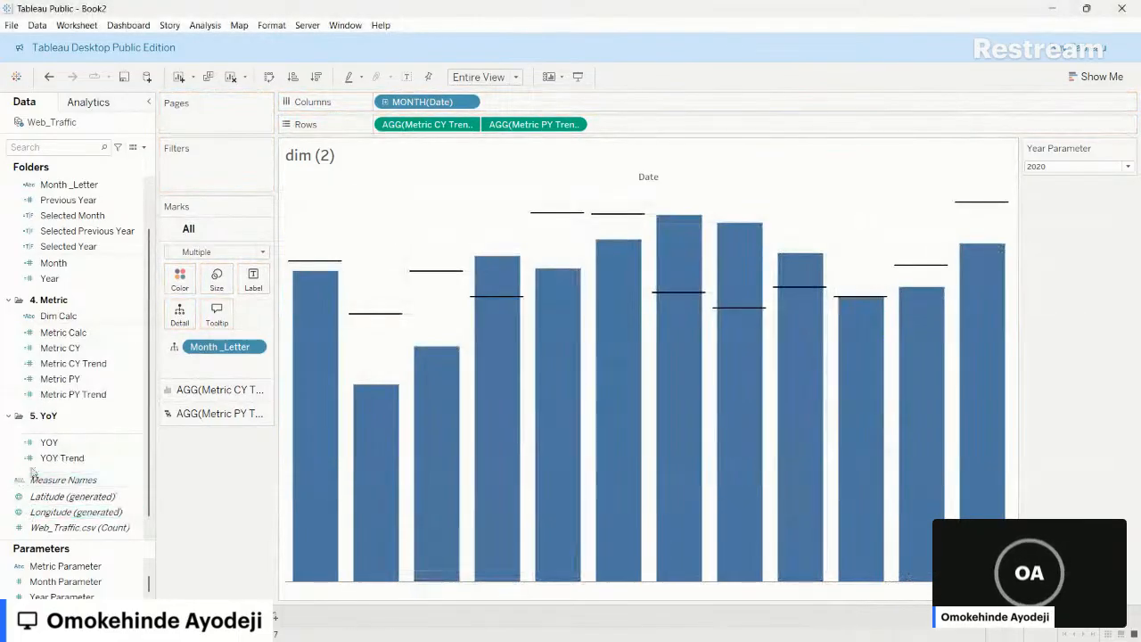
- Add the YOY Trend field as detail to all marks of the monthly chart
{"action": "left_click", "coordinate": [58, 458]}
{"action": "left_click_drag", "start_coordinate": [58, 459], "coordinate": [164, 316]}
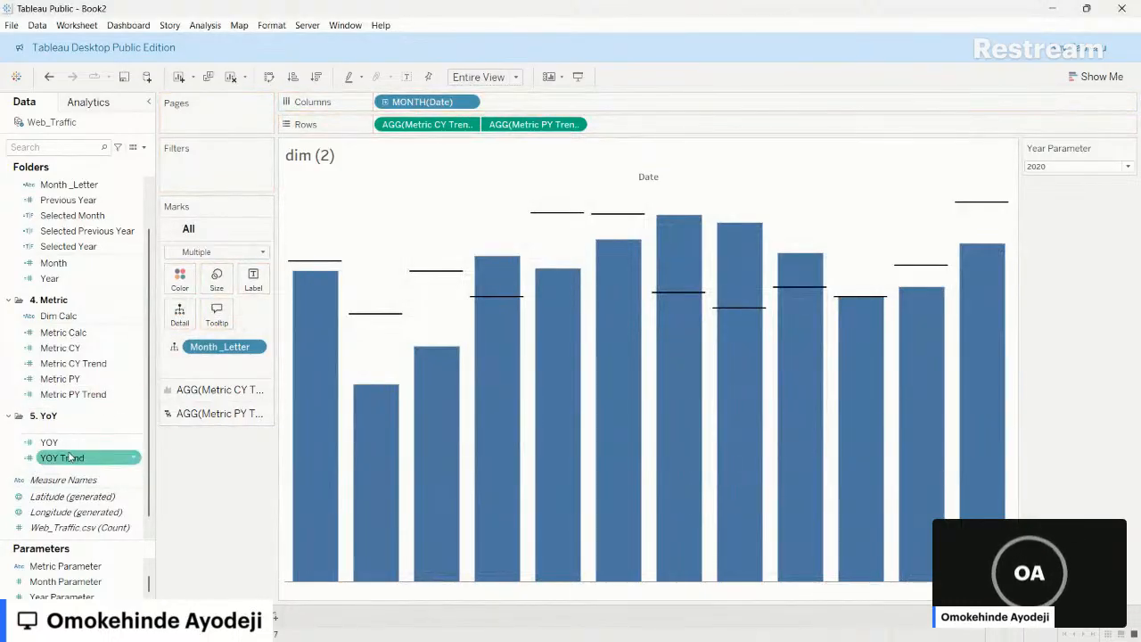
{"action": "left_click_drag", "start_coordinate": [58, 458], "coordinate": [179, 314]}
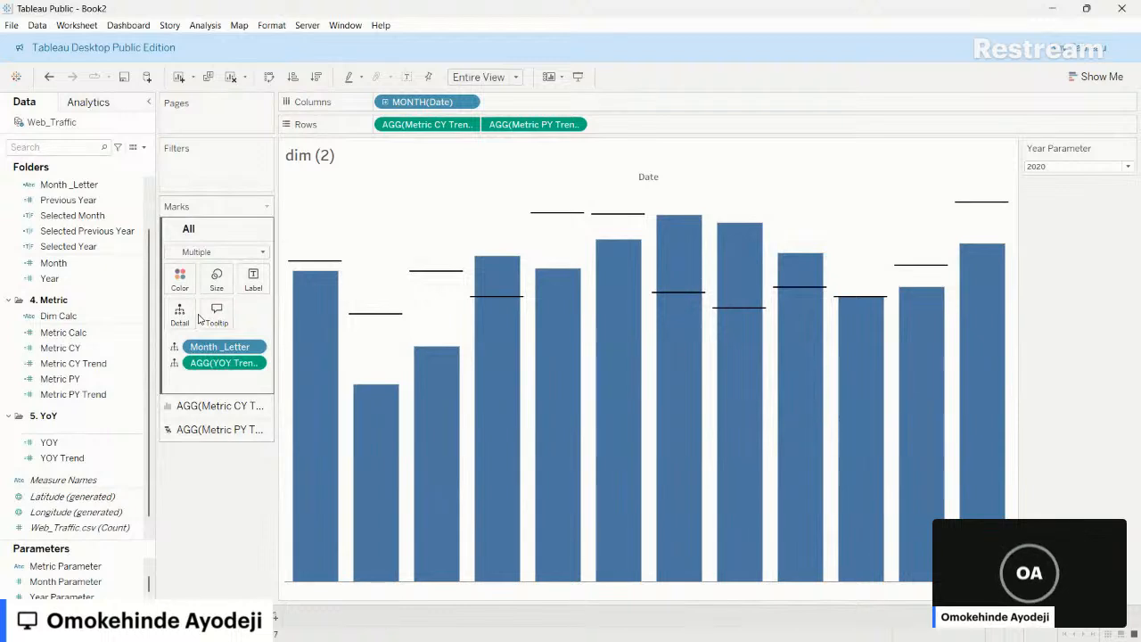
- Replace AGG(YOY) on the tooltip's second line with AGG(YOY Trend), apply it and check the tooltip on the monthly bars
{"action": "left_click", "coordinate": [215, 314]}
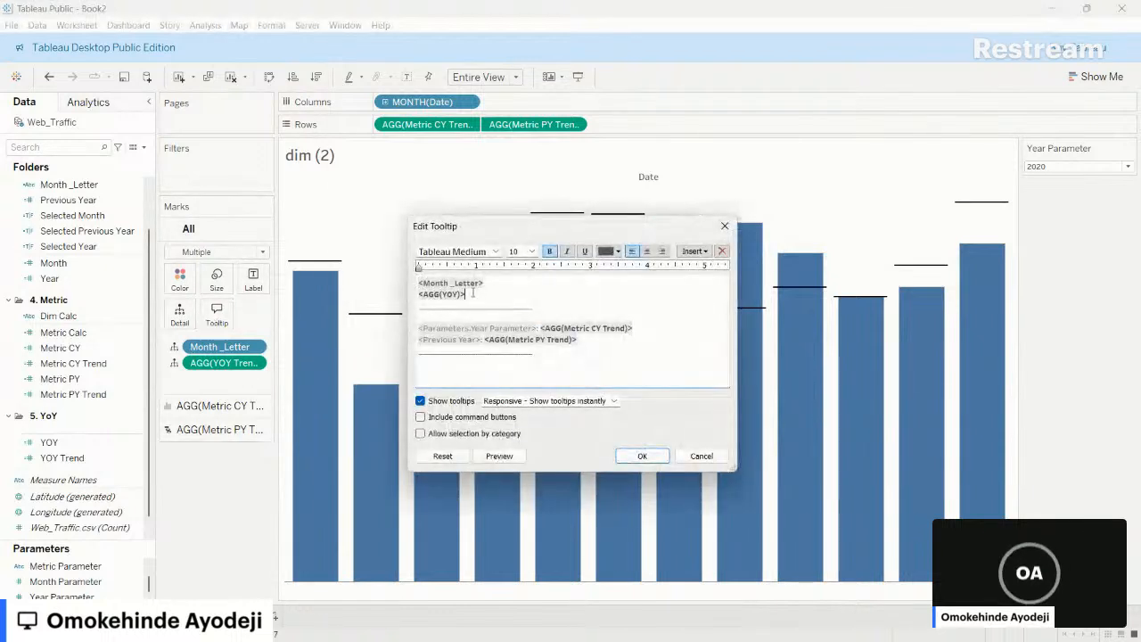
{"action": "left_click", "coordinate": [693, 250]}
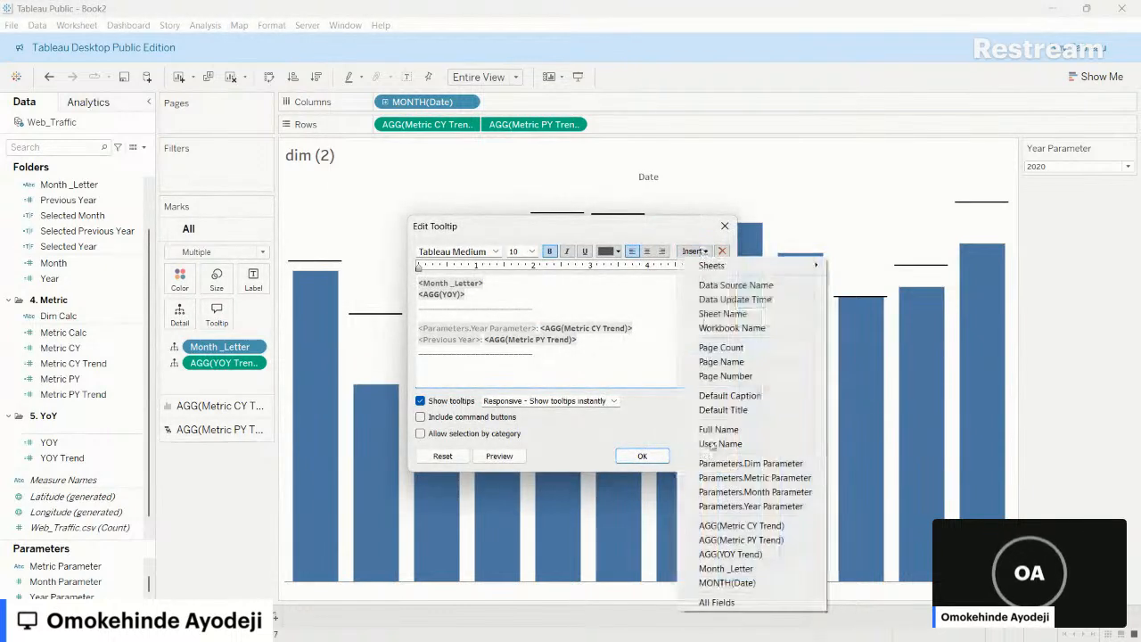
{"action": "left_click", "coordinate": [730, 553]}
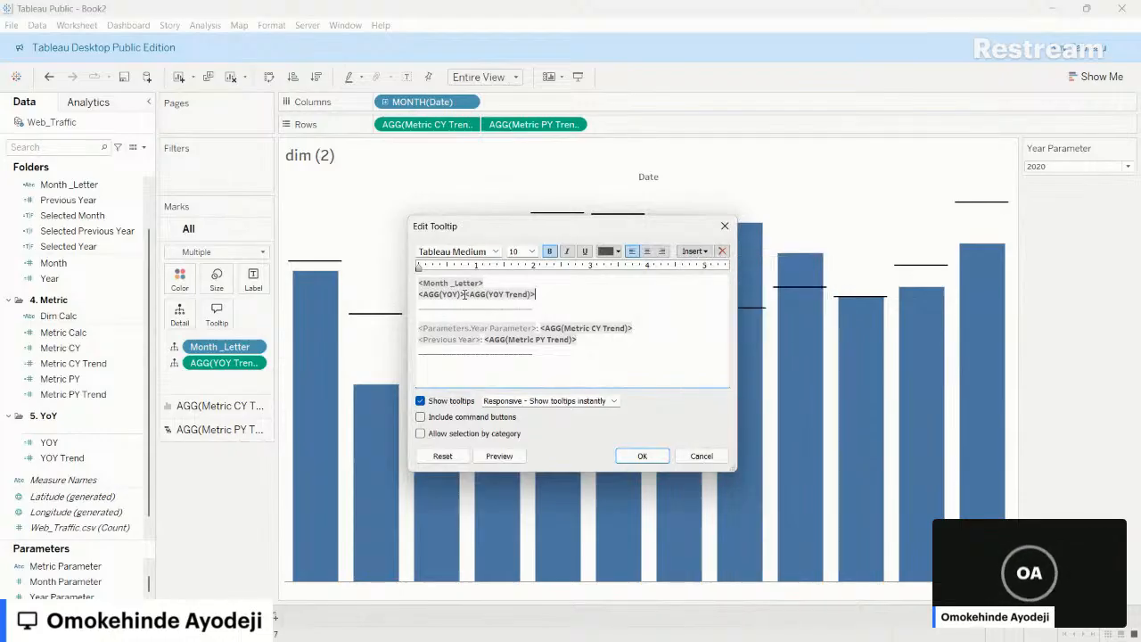
{"action": "key", "text": "BackSpace"}
{"action": "key", "text": "BackSpace"}
{"action": "key", "text": "BackSpace"}
{"action": "key", "text": "BackSpace"}
{"action": "key", "text": "BackSpace"}
{"action": "key", "text": "BackSpace"}
{"action": "key", "text": "BackSpace"}
{"action": "key", "text": "BackSpace"}
{"action": "key", "text": "BackSpace"}
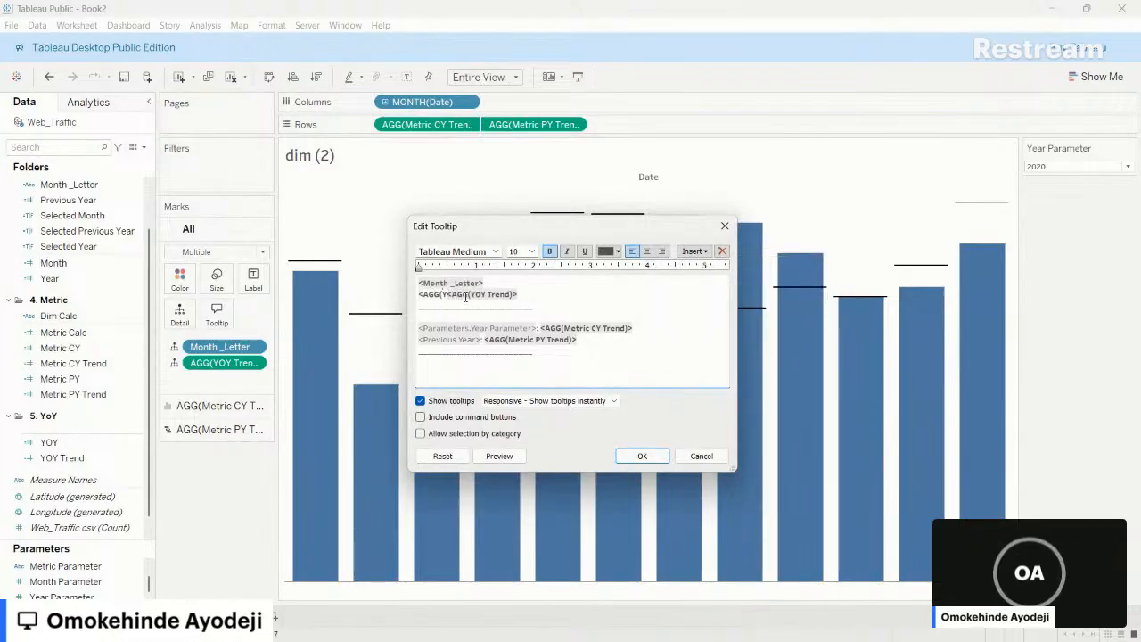
{"action": "key", "text": "BackSpace"}
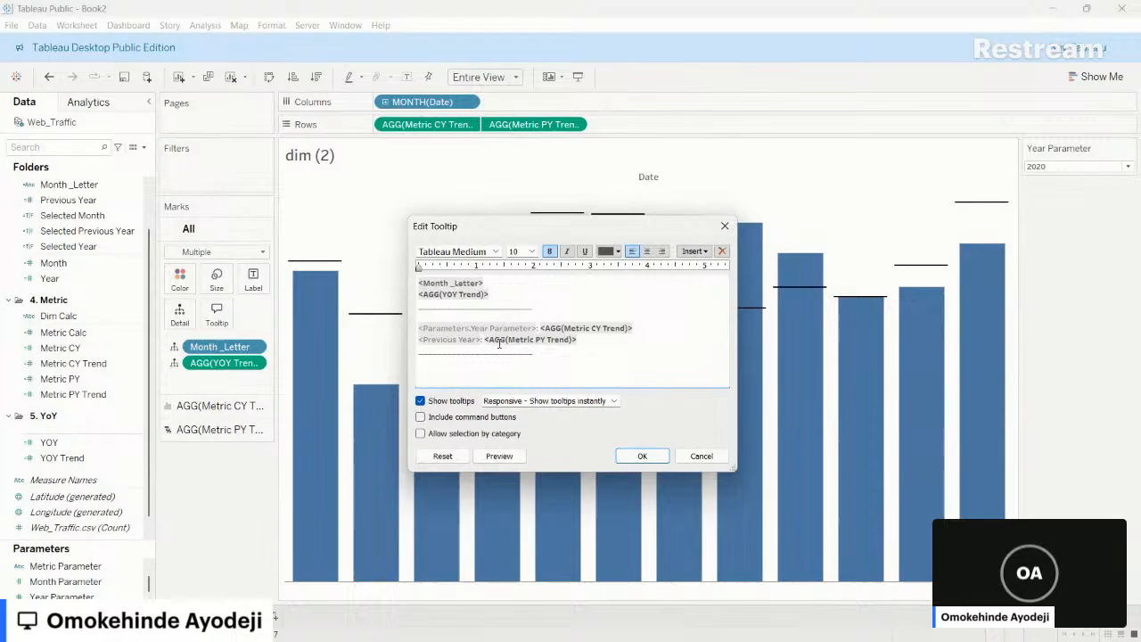
{"action": "left_click", "coordinate": [645, 455]}
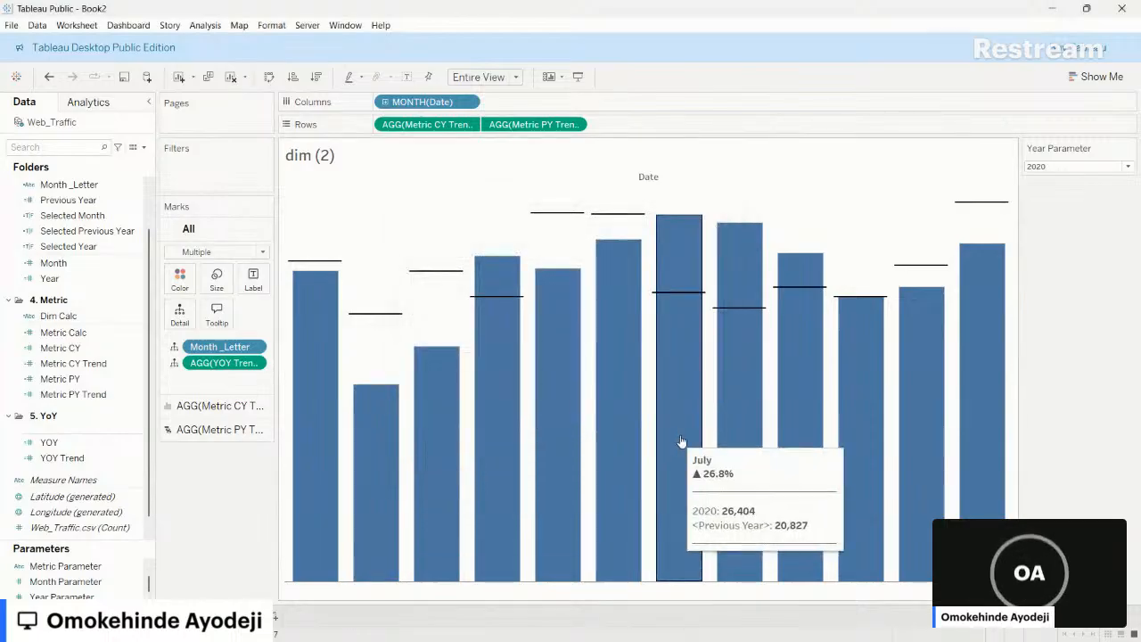
{"action": "mouse_move", "coordinate": [723, 429]}
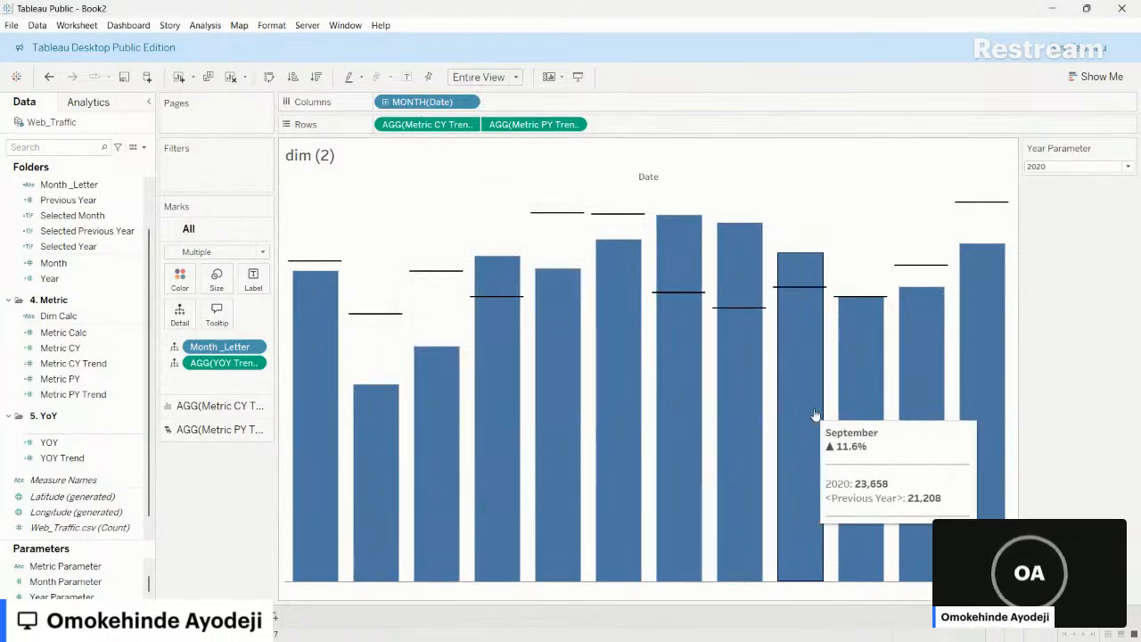
{"action": "mouse_move", "coordinate": [833, 417]}
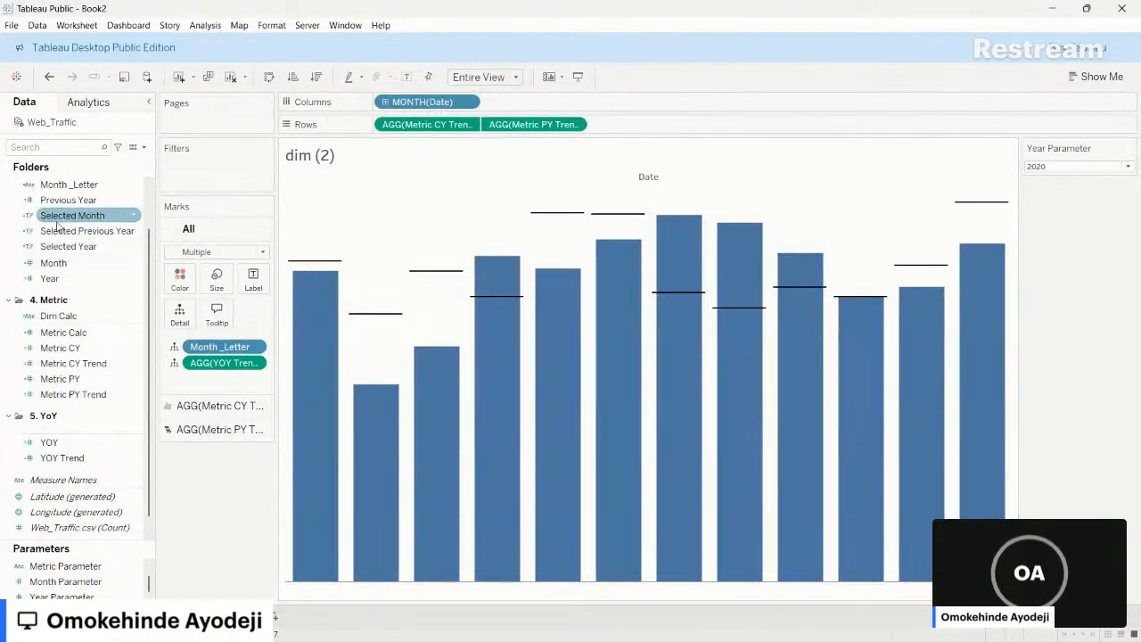
- Add the Previous Year field as detail to all marks, check the tooltips, then reopen and apply the tooltip text
{"action": "left_click_drag", "start_coordinate": [52, 205], "coordinate": [217, 314]}
{"action": "mouse_move", "coordinate": [450, 397]}
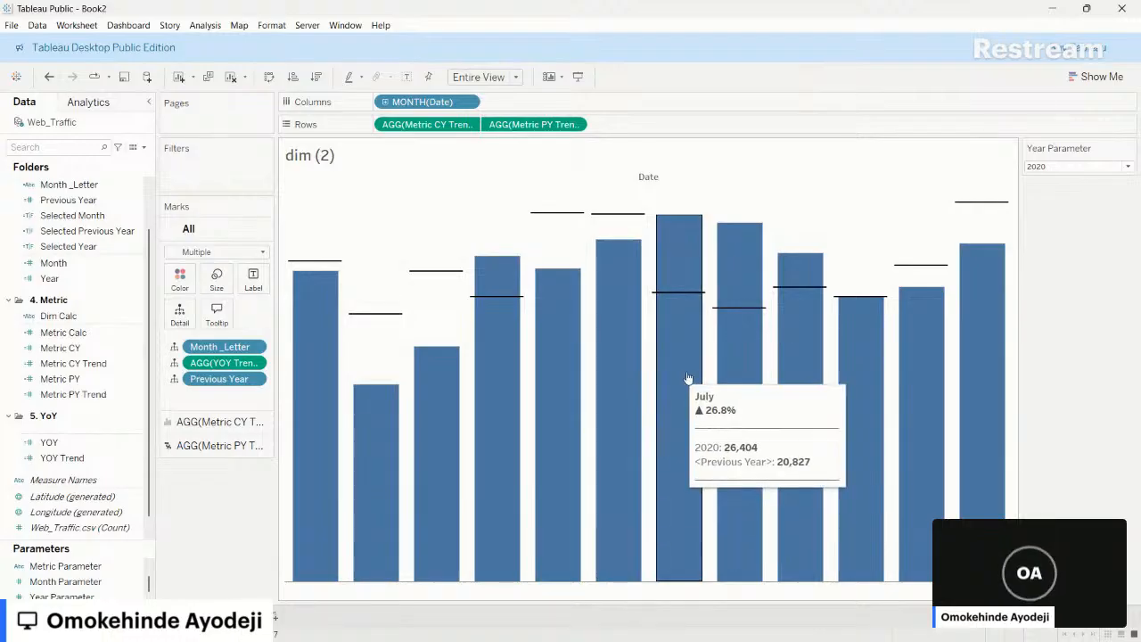
{"action": "mouse_move", "coordinate": [743, 376]}
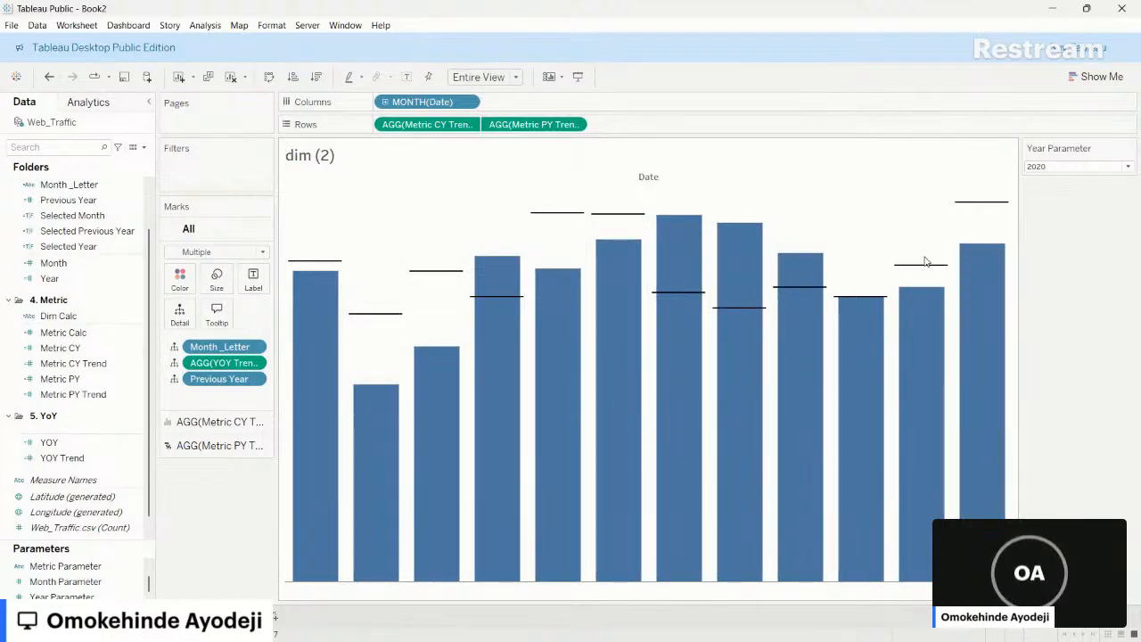
{"action": "mouse_move", "coordinate": [929, 271]}
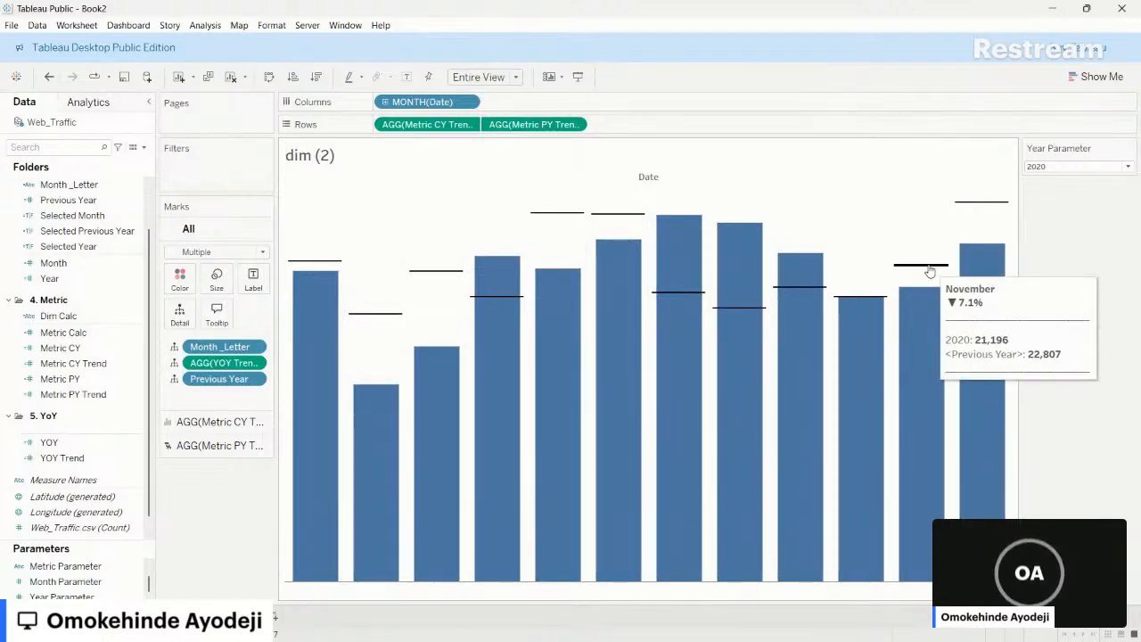
{"action": "left_click", "coordinate": [217, 312]}
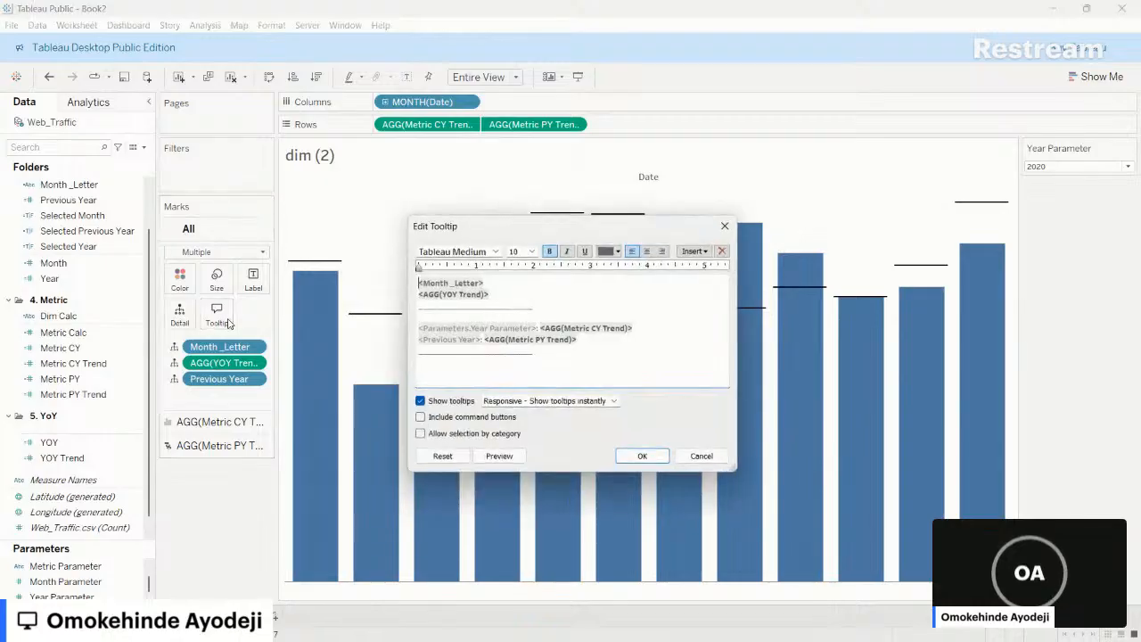
{"action": "left_click", "coordinate": [640, 457]}
{"action": "mouse_move", "coordinate": [630, 432]}
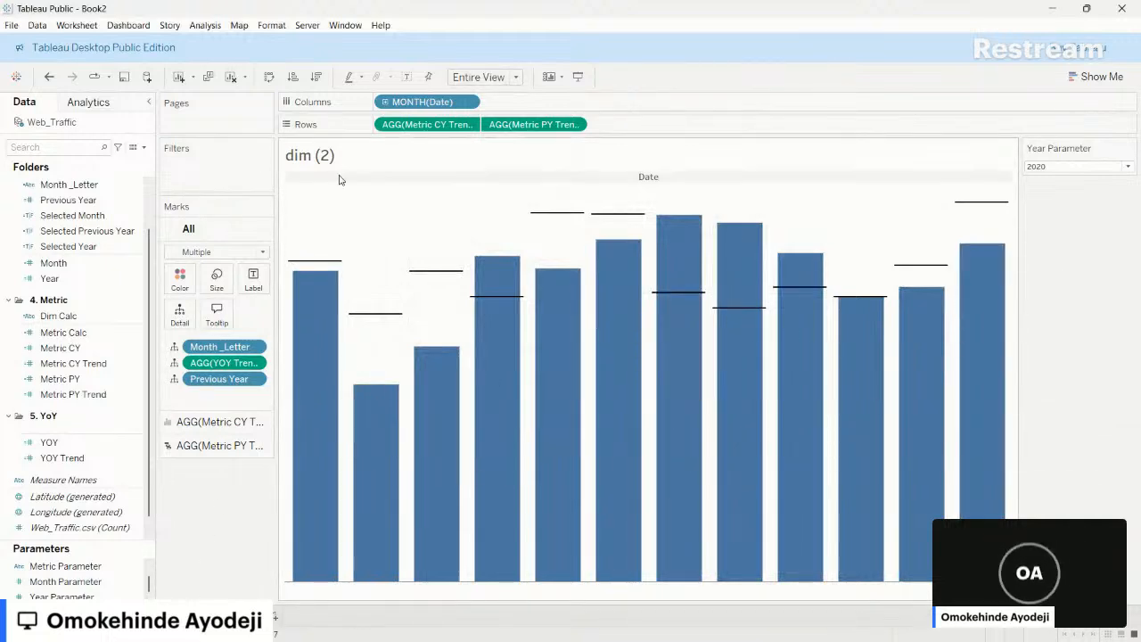
- Switch to the Case Study_ Website Traffic Dashboard workbook and copy the full title text of its monthly trend chart
{"action": "key", "text": "alt+Tab"}
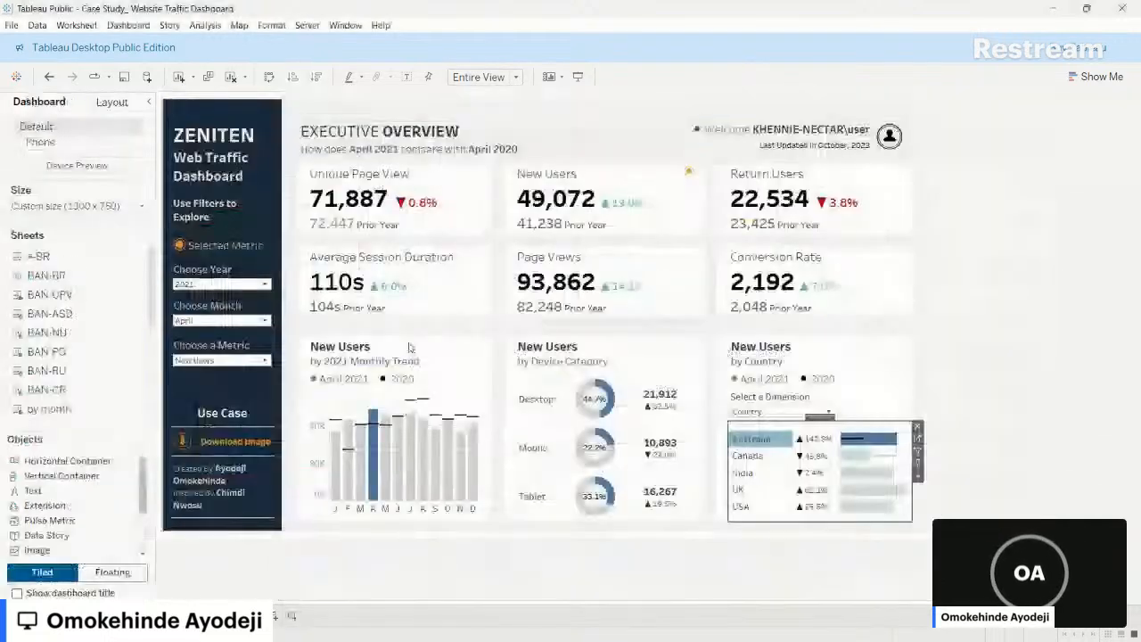
{"action": "double_click", "coordinate": [409, 347]}
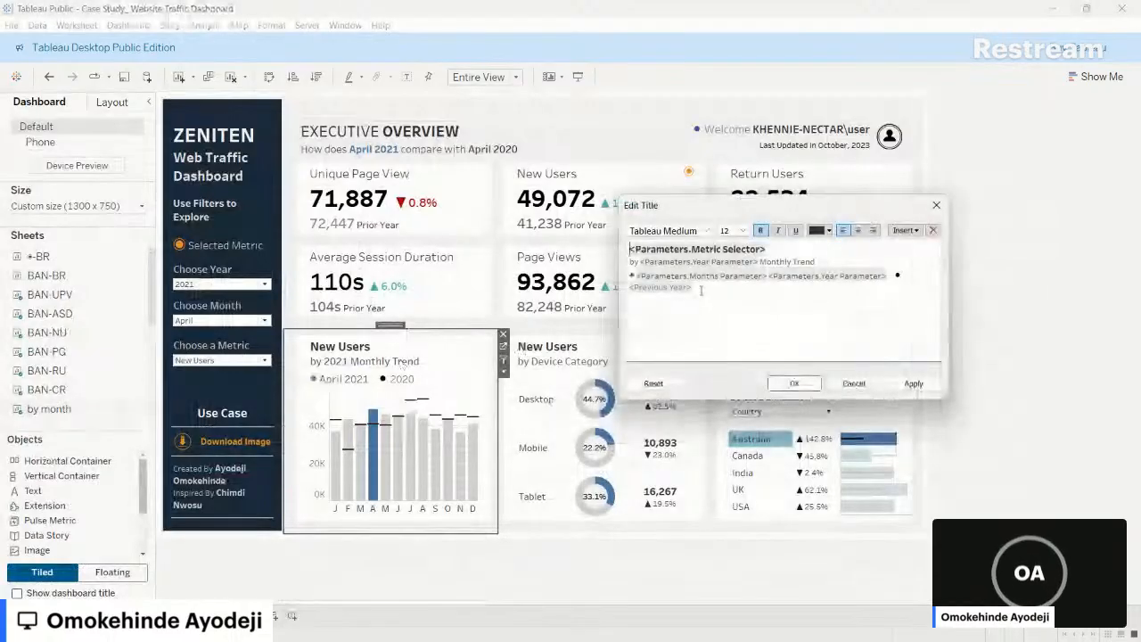
{"action": "left_click_drag", "start_coordinate": [702, 291], "coordinate": [615, 239]}
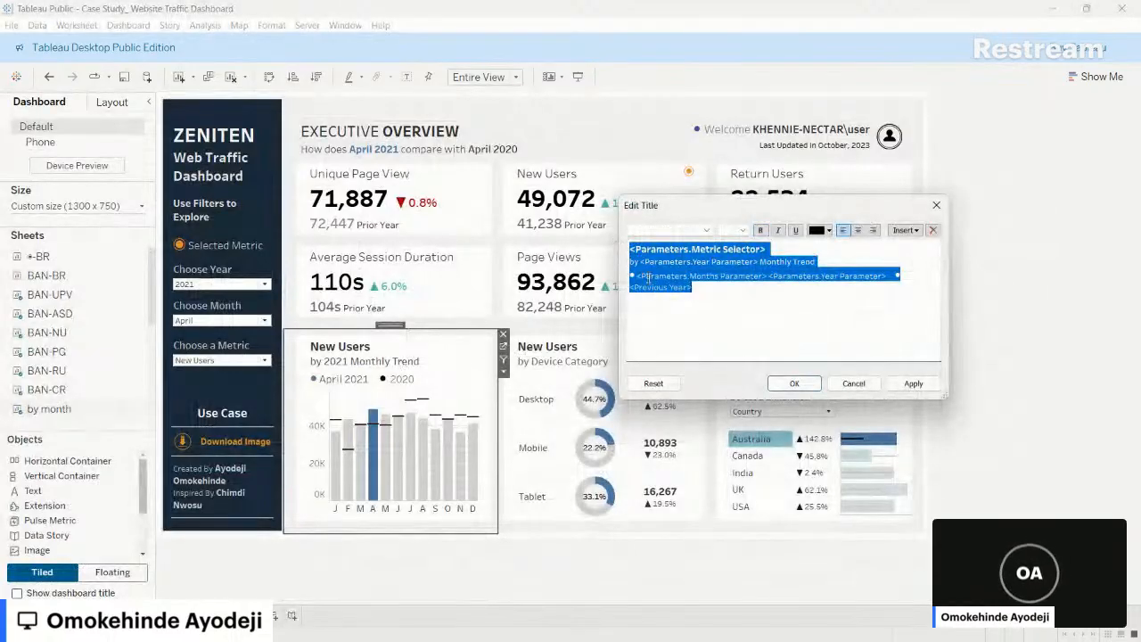
{"action": "left_click", "coordinate": [796, 384]}
- Return to the Book2 workbook and replace the dim (2) sheet's title text with the copied title layout
{"action": "key", "text": "alt+Tab"}
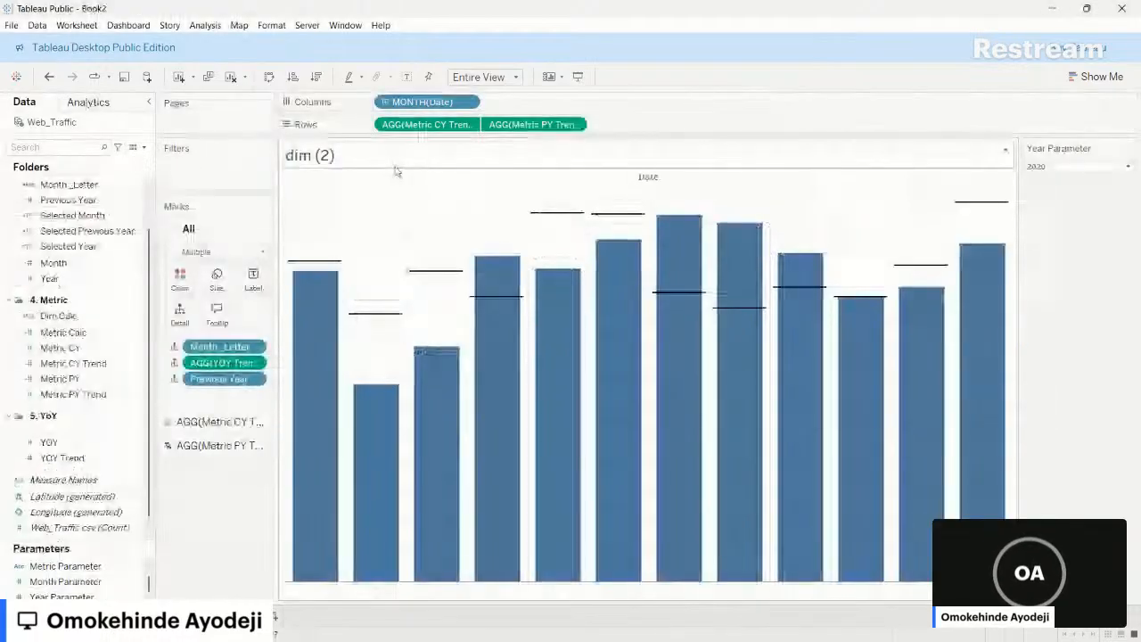
{"action": "double_click", "coordinate": [395, 160]}
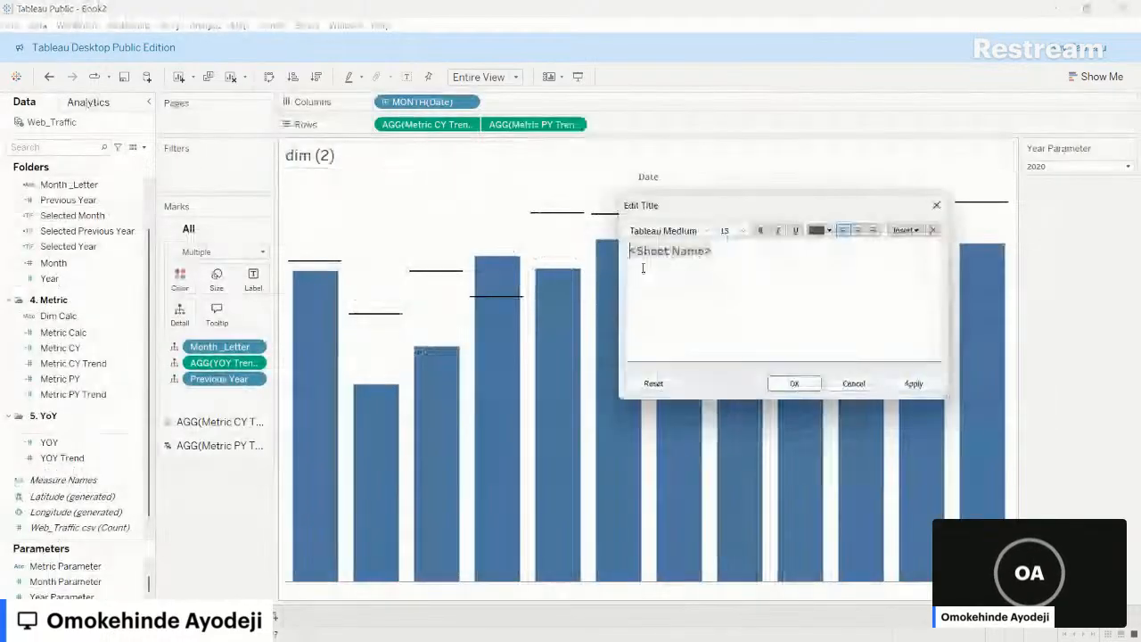
{"action": "key", "text": "ctrl+a"}
{"action": "type", "text": "<Parameters.Metric Selector> by <Parameters.Year Parameter> Monthly Trend • <Parameters.Months Parameter> <Parameters.Year Parameter> • <Previous Year>"}
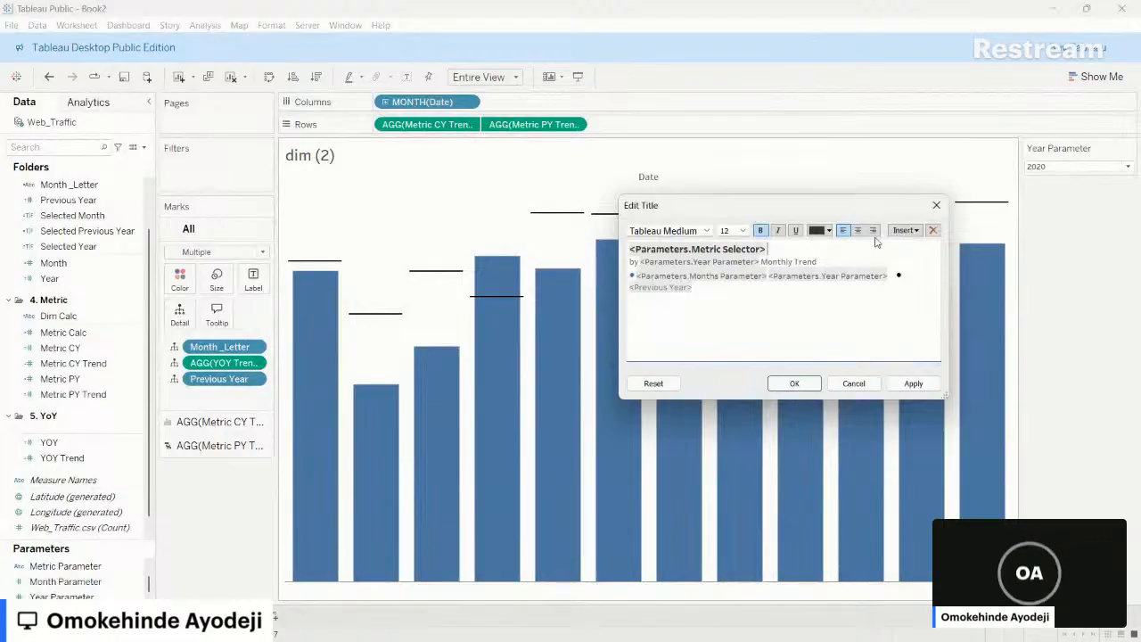
- Replace the Metric Selector reference on the title's first line with Parameters.Metric Parameter
{"action": "left_click", "coordinate": [905, 231]}
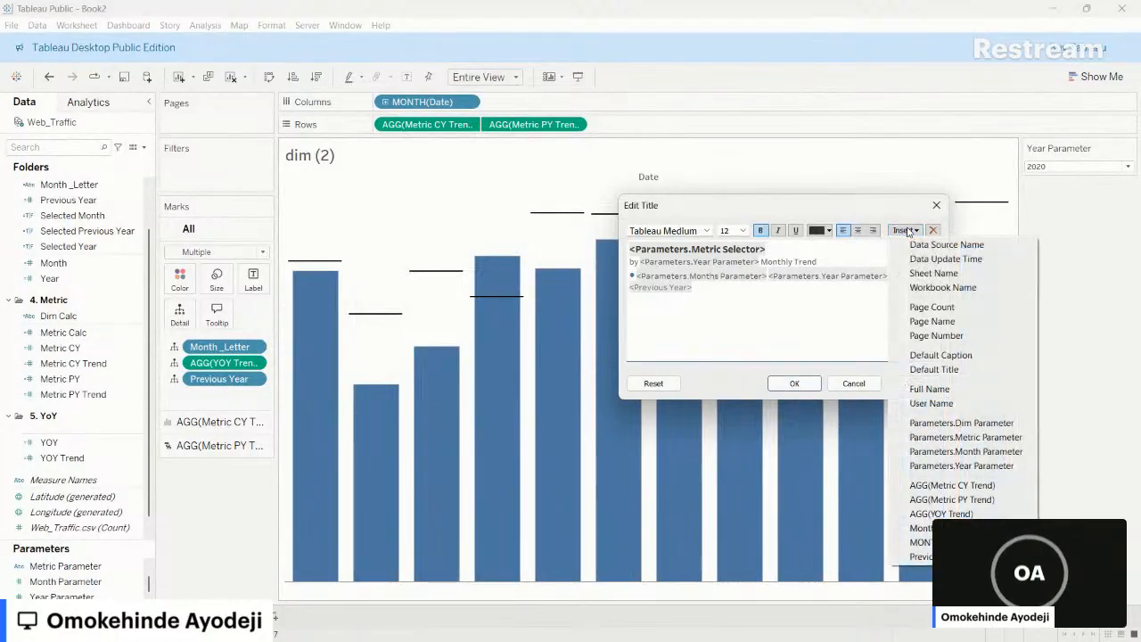
{"action": "left_click", "coordinate": [1006, 443]}
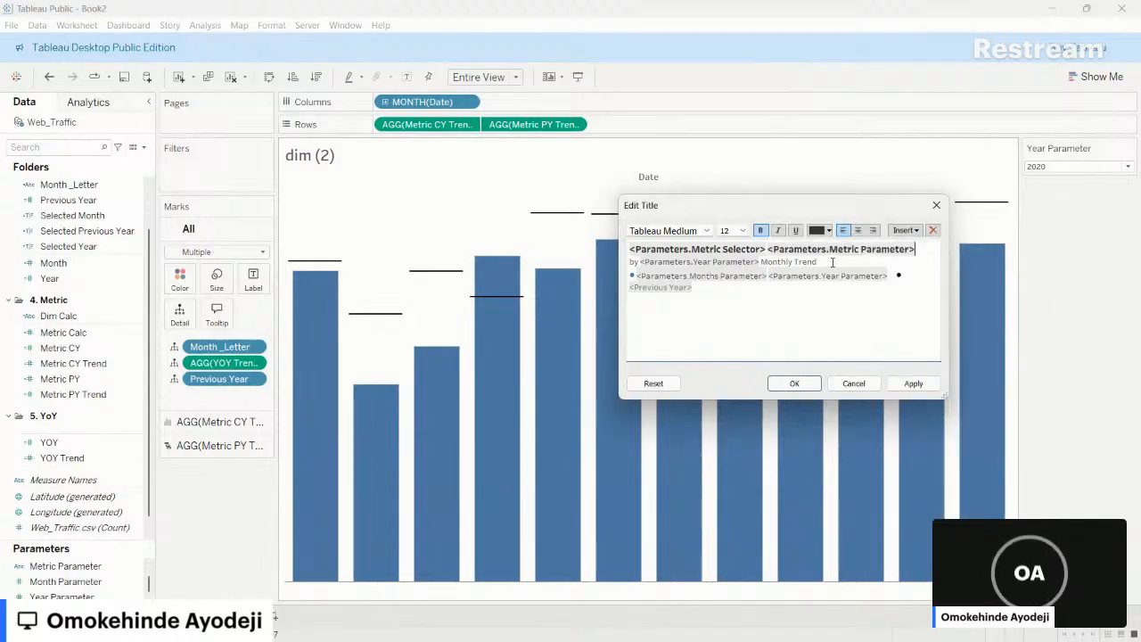
{"action": "left_click", "coordinate": [768, 249]}
{"action": "key", "text": "BackSpace"}
{"action": "key", "text": "BackSpace"}
{"action": "key", "text": "BackSpace"}
{"action": "key", "text": "BackSpace"}
{"action": "key", "text": "BackSpace"}
{"action": "key", "text": "BackSpace"}
{"action": "key", "text": "BackSpace"}
{"action": "key", "text": "BackSpace"}
{"action": "key", "text": "BackSpace"}
{"action": "key", "text": "BackSpace"}
{"action": "key", "text": "BackSpace"}
{"action": "key", "text": "BackSpace"}
{"action": "key", "text": "BackSpace"}
{"action": "key", "text": "BackSpace"}
{"action": "key", "text": "BackSpace"}
{"action": "key", "text": "BackSpace"}
{"action": "key", "text": "BackSpace"}
{"action": "key", "text": "BackSpace"}
{"action": "key", "text": "BackSpace"}
{"action": "key", "text": "BackSpace"}
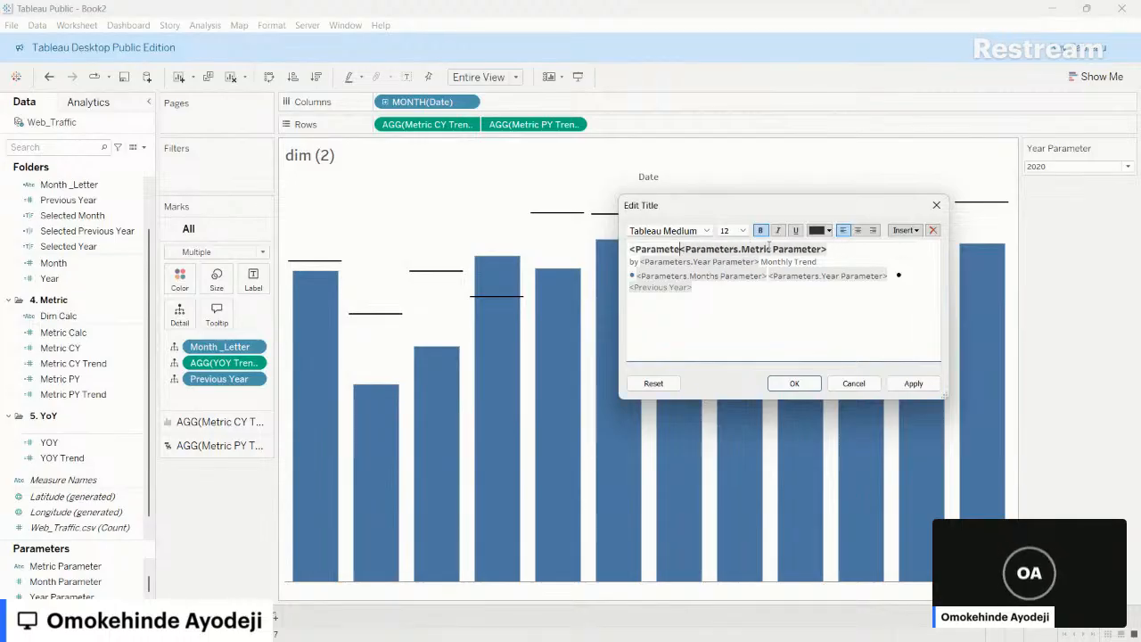
- Replace the Months Parameter reference on the title's legend line with Parameters.Month Parameter
{"action": "double_click", "coordinate": [745, 261]}
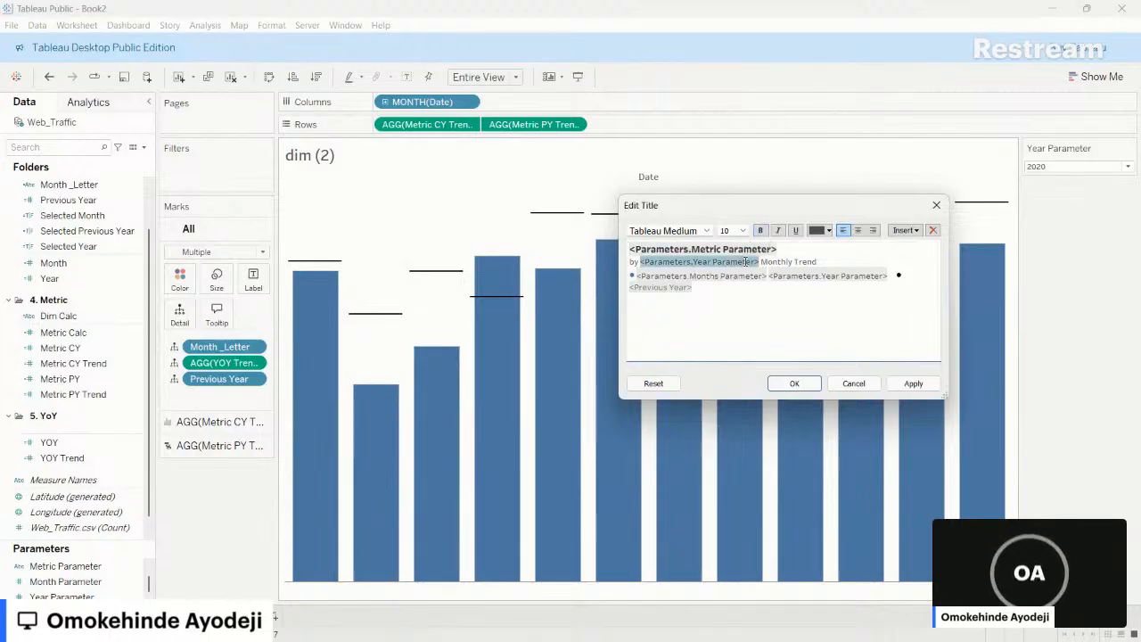
{"action": "double_click", "coordinate": [736, 277]}
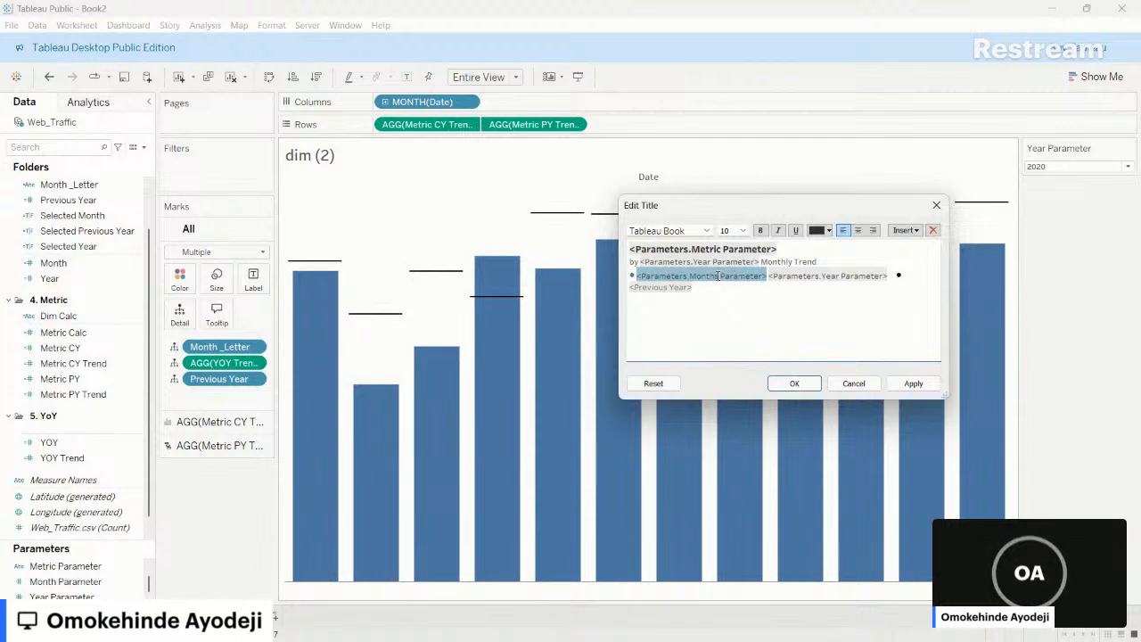
{"action": "key", "text": "BackSpace"}
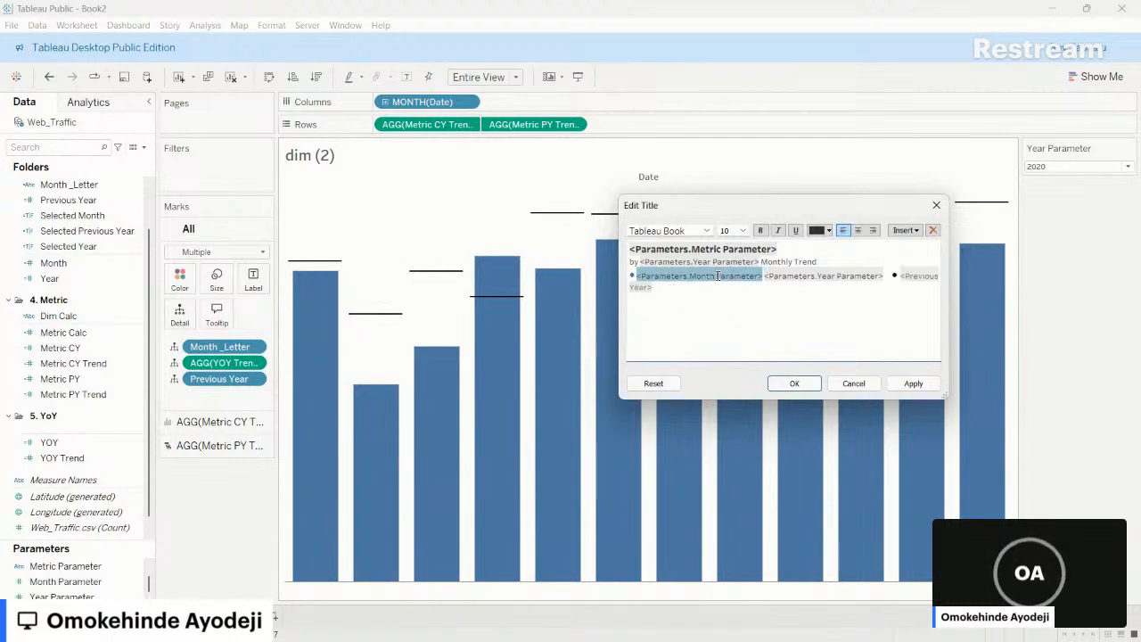
{"action": "double_click", "coordinate": [907, 276]}
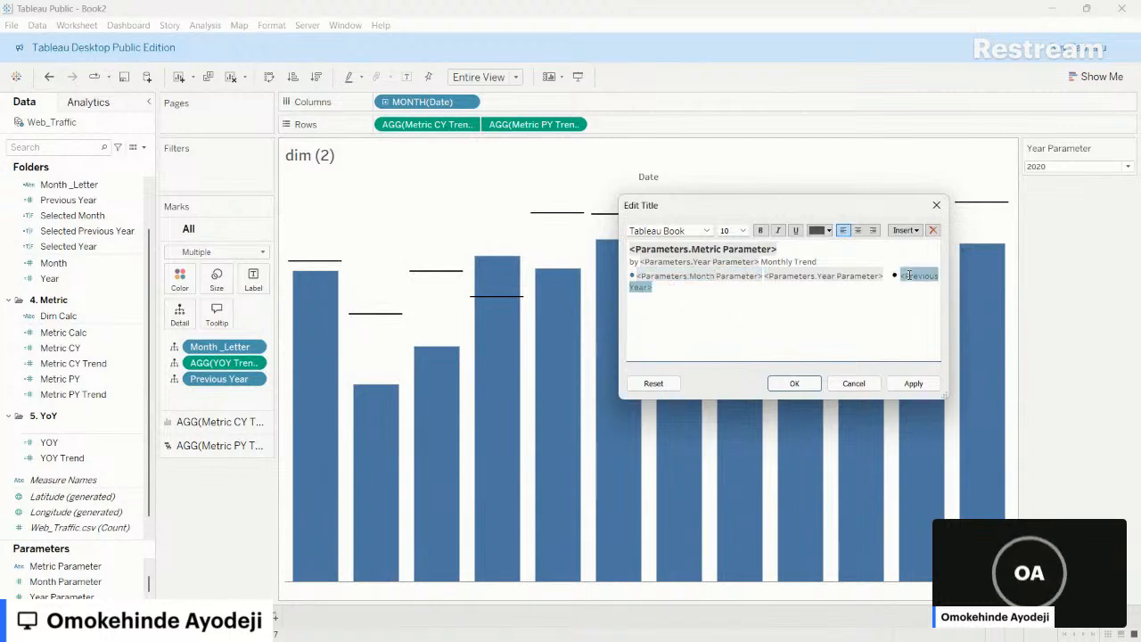
{"action": "left_click", "coordinate": [894, 277]}
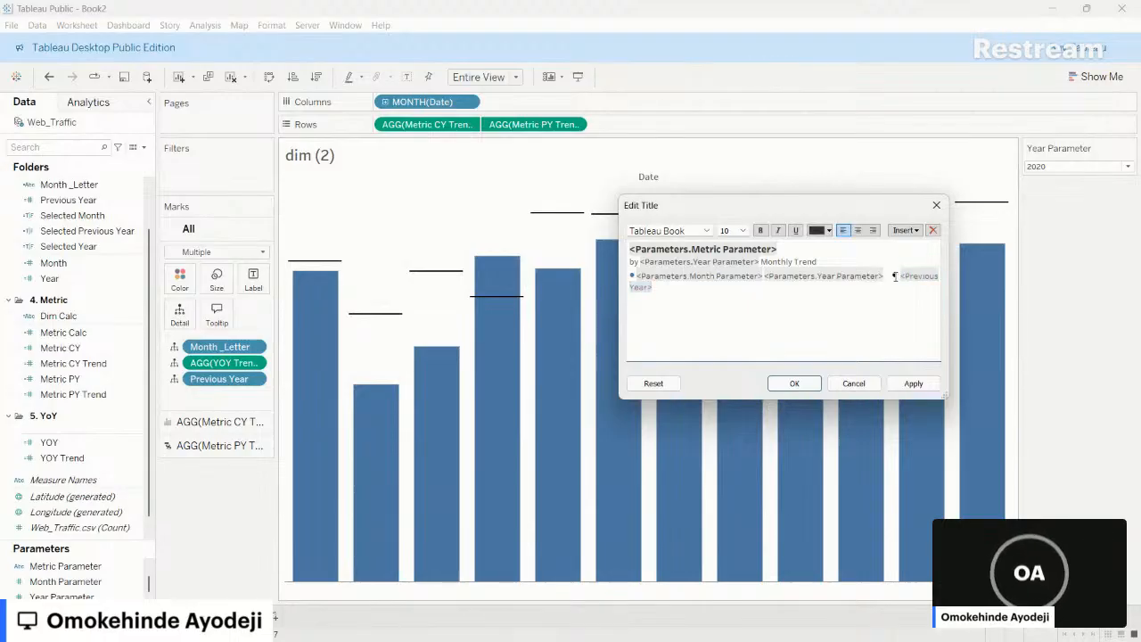
- Look at the legend icon in the Symbols.docx Word document and the reference dashboard's chart legends, and return to the Book2 title editor
{"action": "key", "text": "alt+Tab"}
{"action": "key", "text": "alt+Tab"}
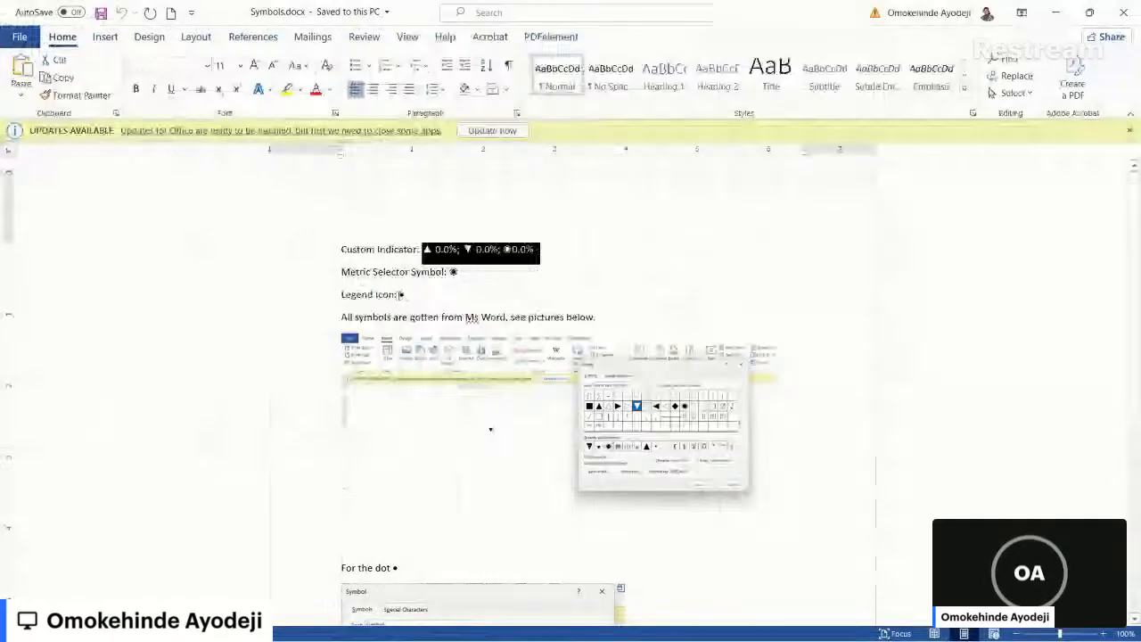
{"action": "key", "text": "alt+Tab"}
{"action": "key", "text": "alt+Tab"}
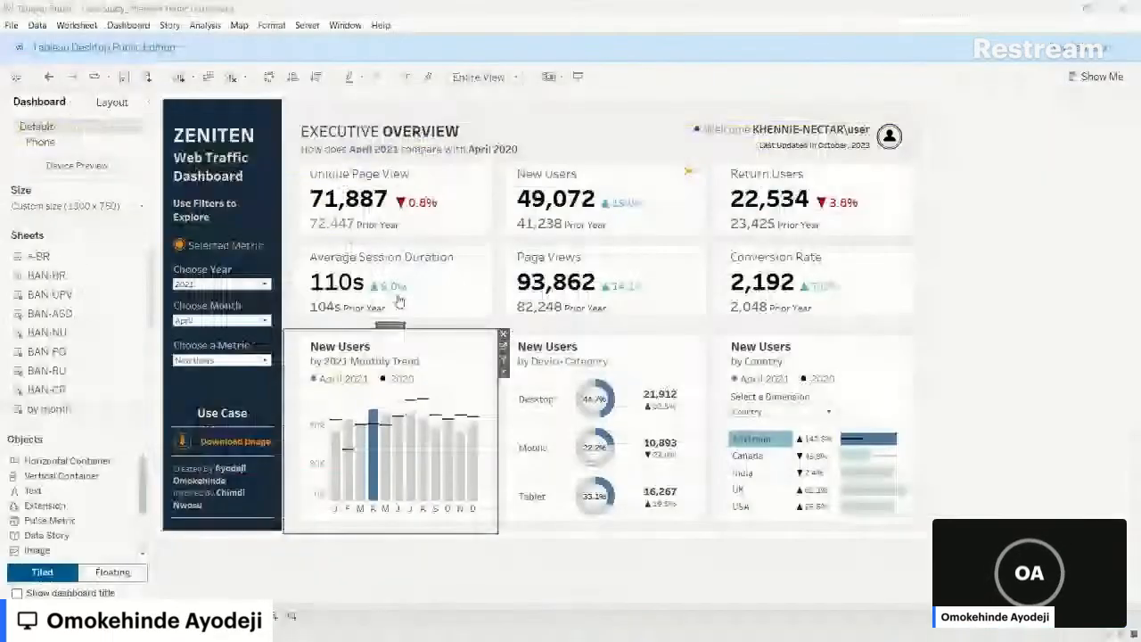
{"action": "key", "text": "alt+Tab"}
{"action": "key", "text": "alt+Tab"}
{"action": "key", "text": "Tab"}
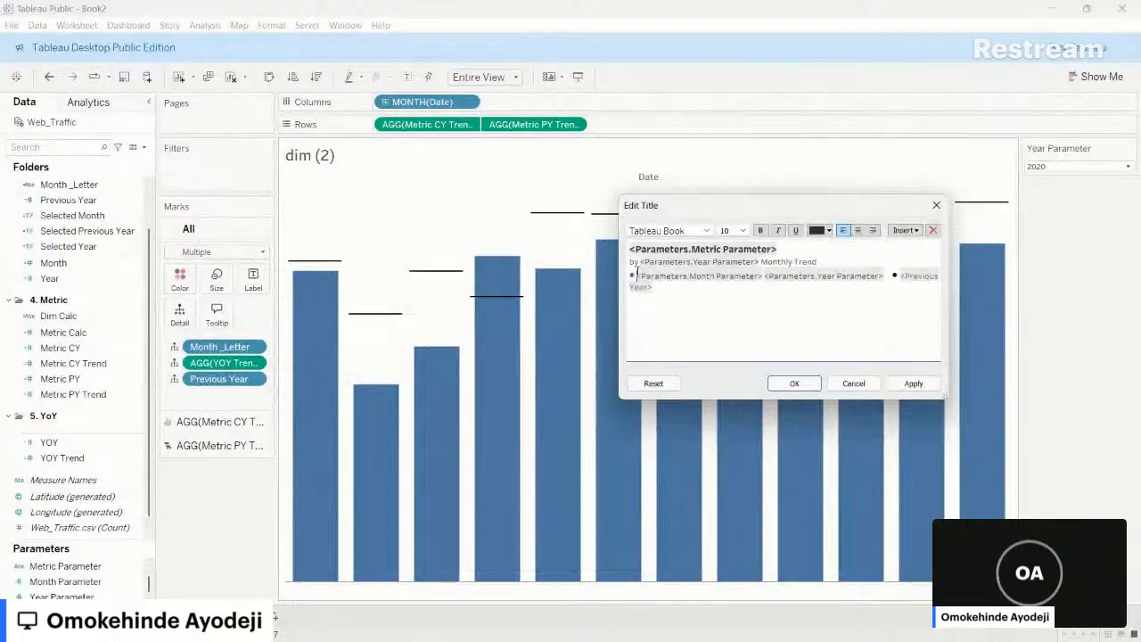
- Apply the edited title, close its editor and set the Year Parameter to 2022
{"action": "left_click", "coordinate": [911, 383]}
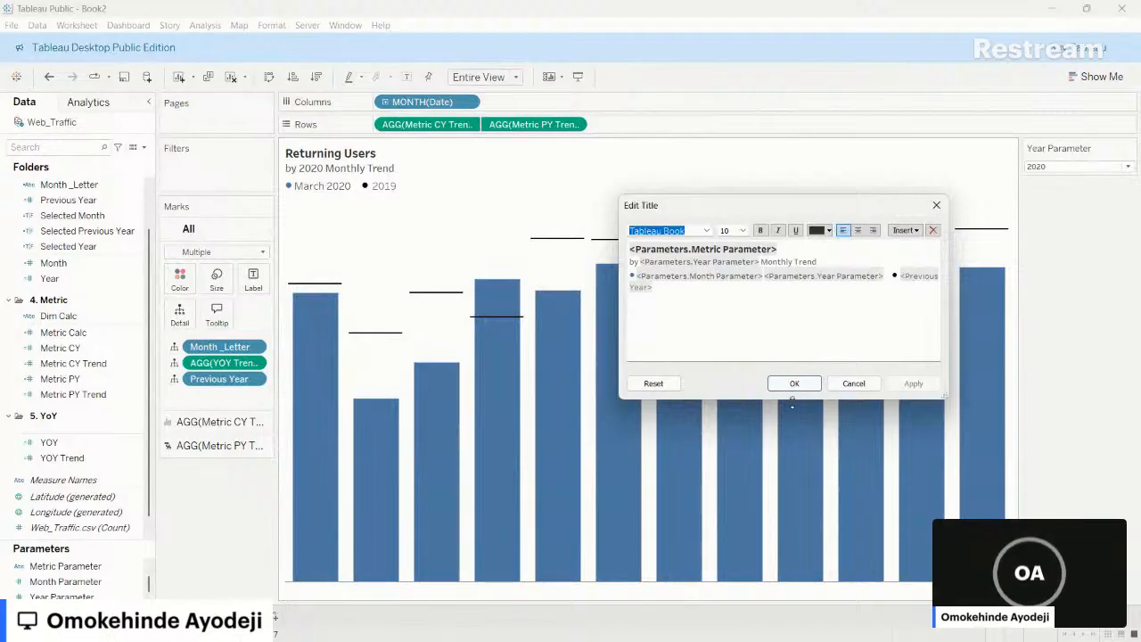
{"action": "left_click", "coordinate": [794, 383]}
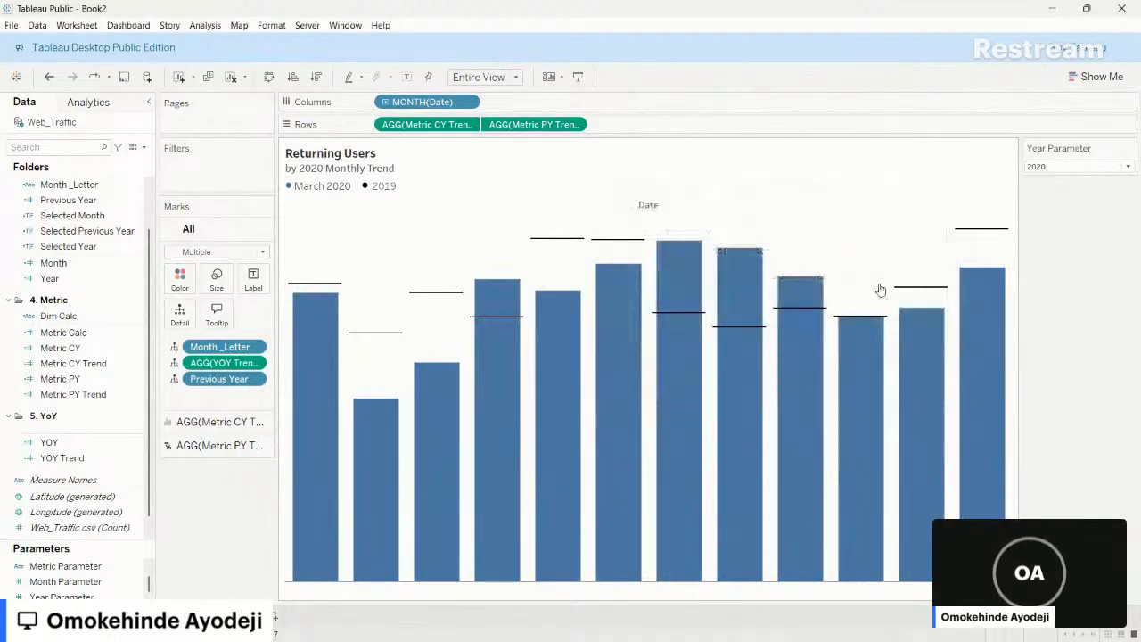
{"action": "left_click", "coordinate": [1055, 165]}
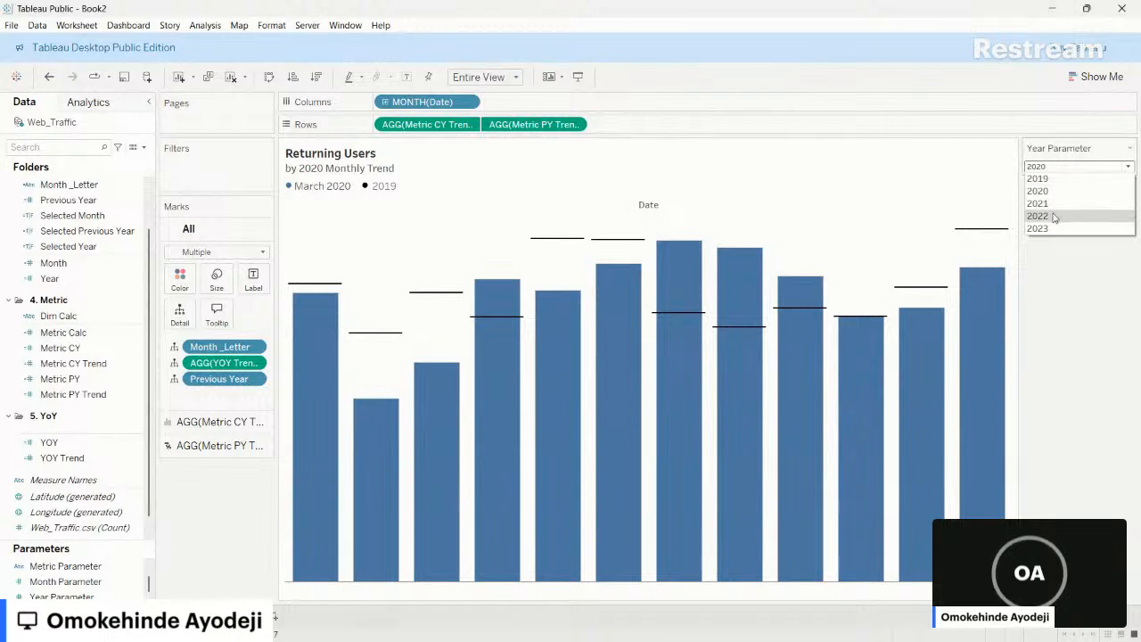
{"action": "left_click", "coordinate": [1038, 215]}
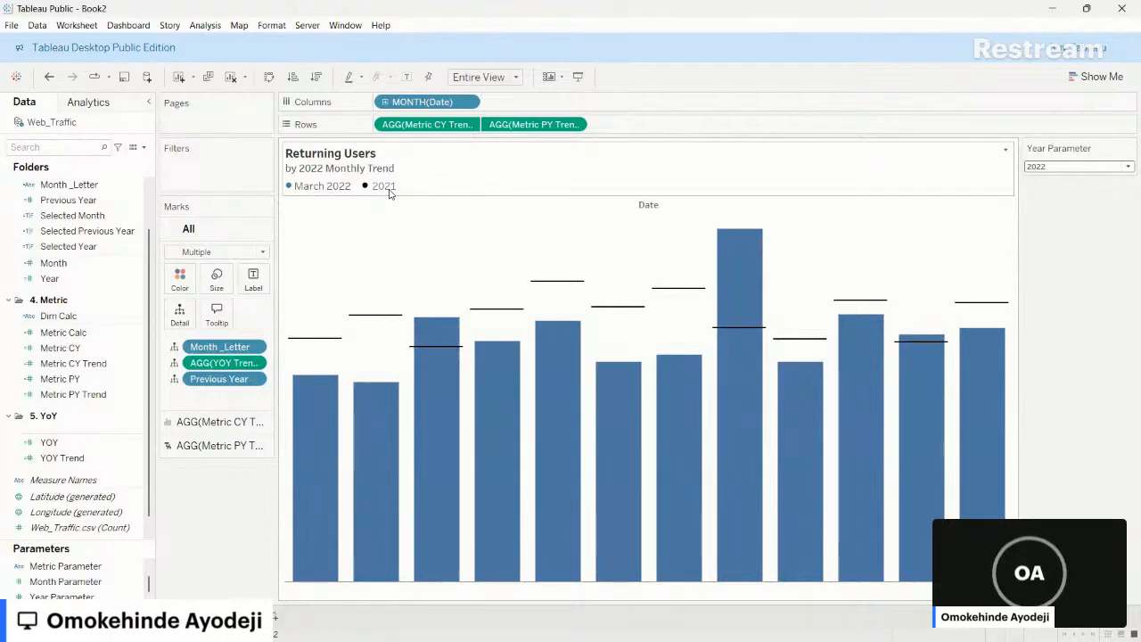
- Hide the Date field label above the bars and set the month header font colour to dark gray
{"action": "right_click", "coordinate": [629, 208]}
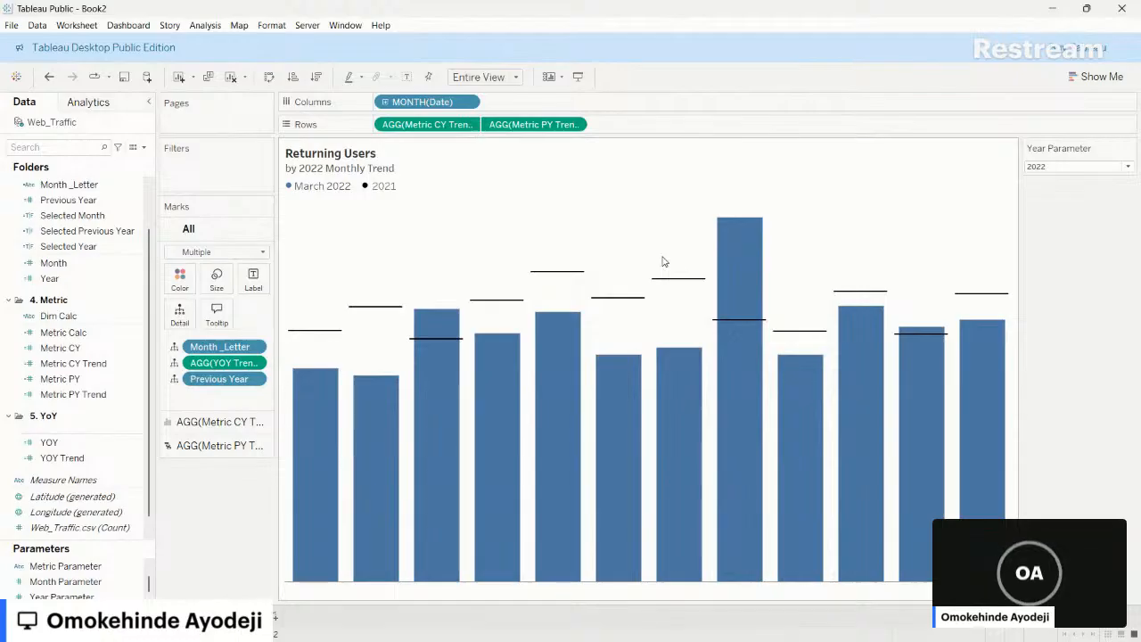
{"action": "left_click", "coordinate": [467, 102]}
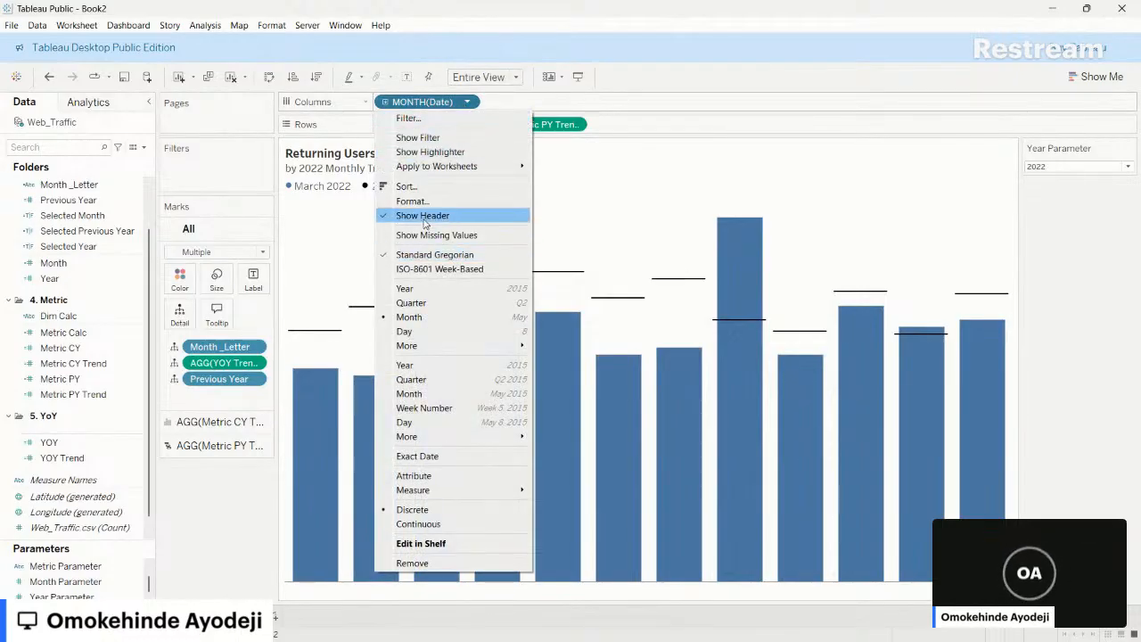
{"action": "left_click", "coordinate": [521, 591]}
{"action": "left_click", "coordinate": [490, 588]}
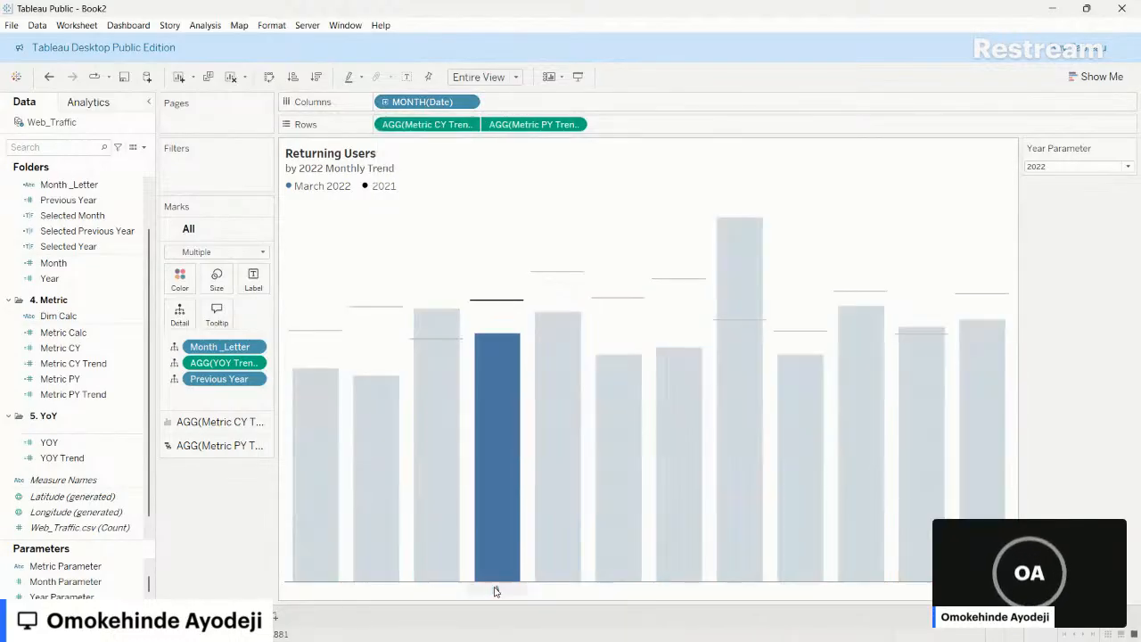
{"action": "right_click", "coordinate": [496, 590]}
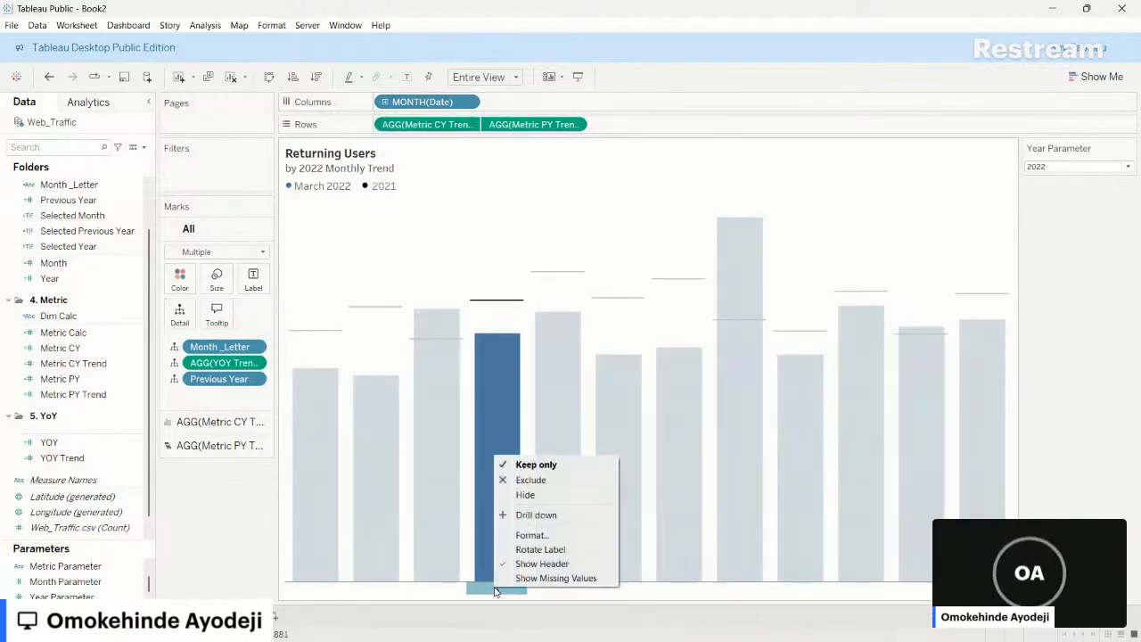
{"action": "left_click", "coordinate": [535, 534]}
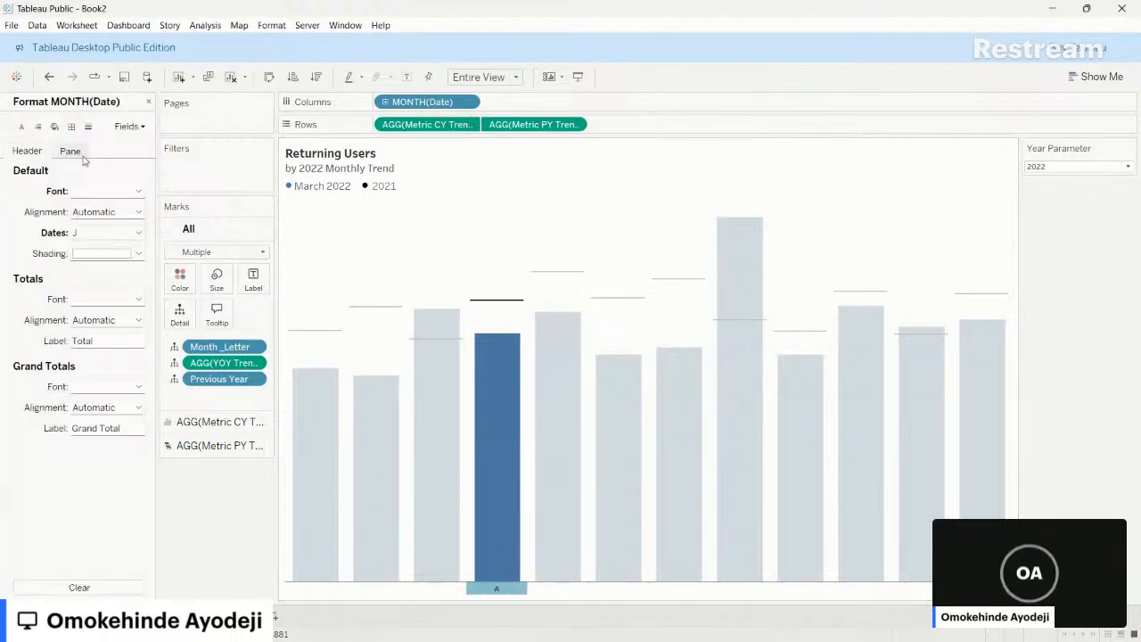
{"action": "left_click", "coordinate": [138, 191]}
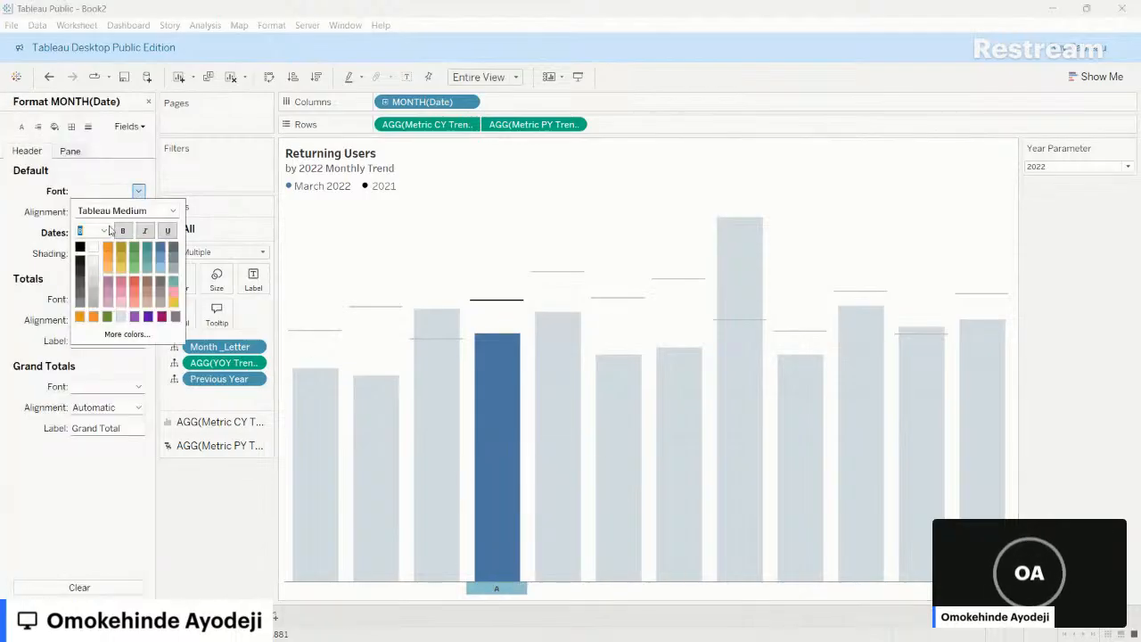
{"action": "left_click", "coordinate": [80, 285]}
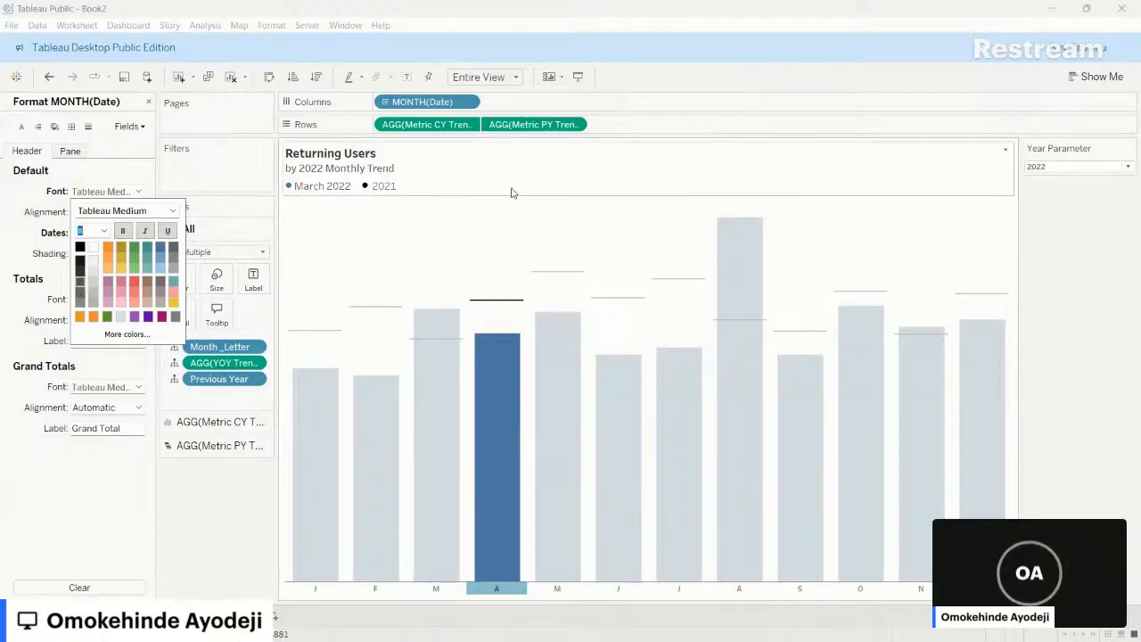
{"action": "left_click", "coordinate": [514, 230]}
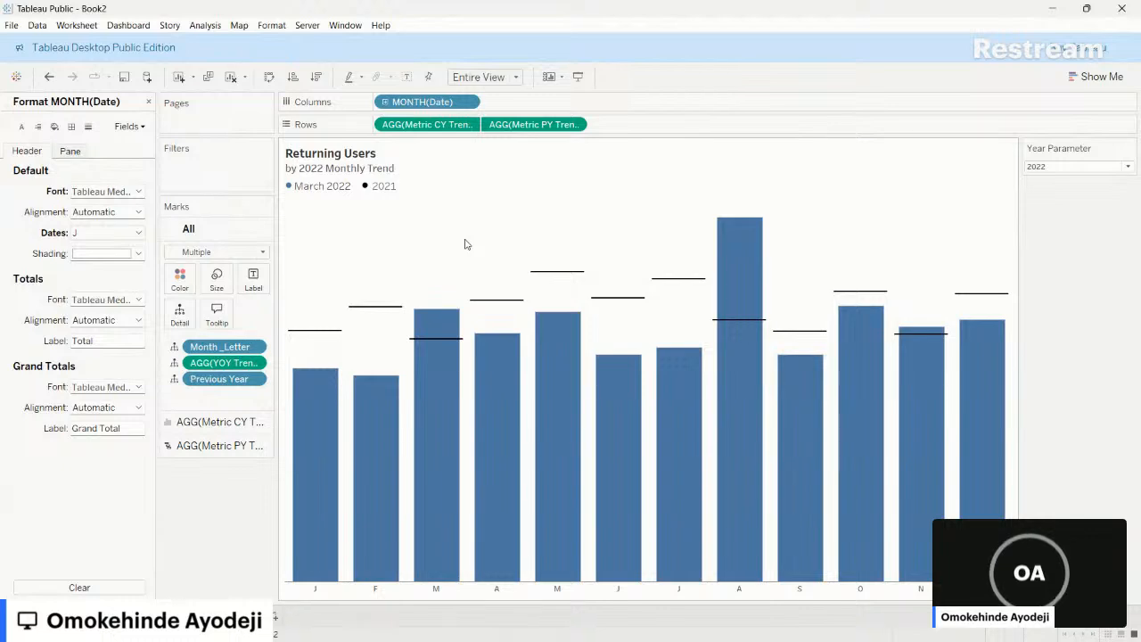
{"action": "left_click", "coordinate": [149, 103]}
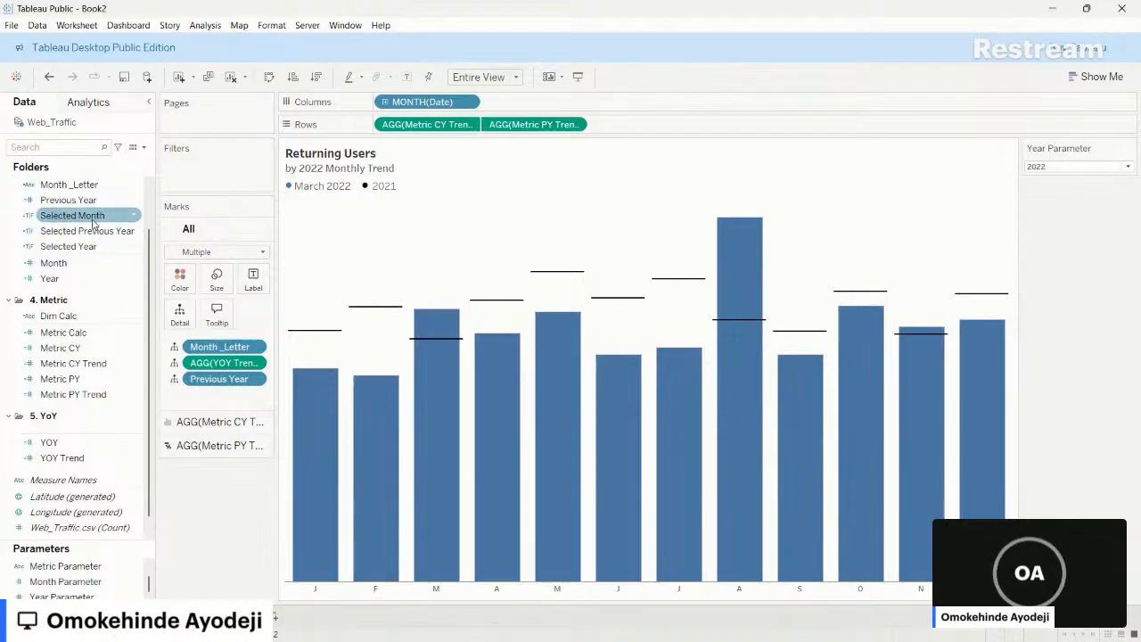
- Colour the Metric CY Trend bars by the Selected Month field
{"action": "left_click_drag", "start_coordinate": [93, 223], "coordinate": [18, 237]}
{"action": "left_click", "coordinate": [192, 423]}
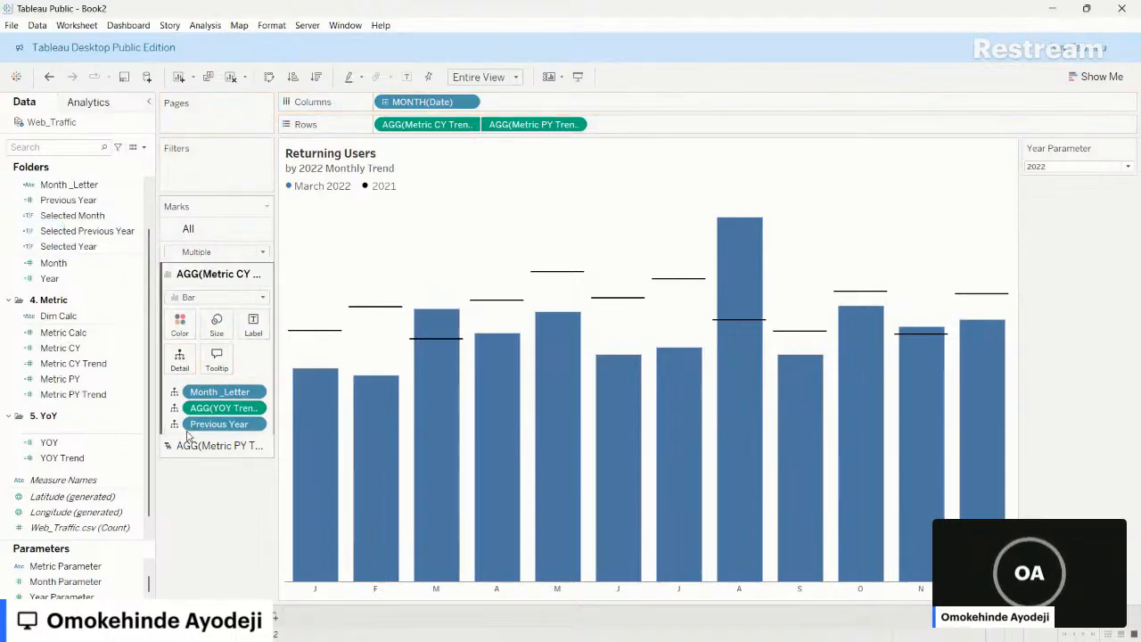
{"action": "left_click", "coordinate": [68, 220]}
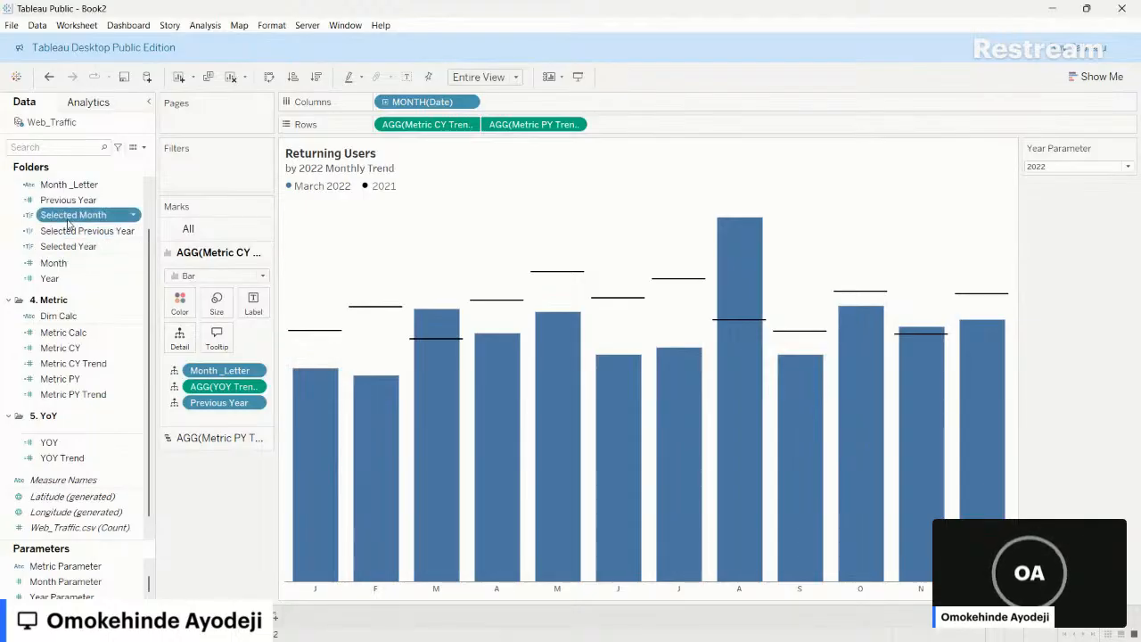
{"action": "left_click_drag", "start_coordinate": [68, 221], "coordinate": [179, 303]}
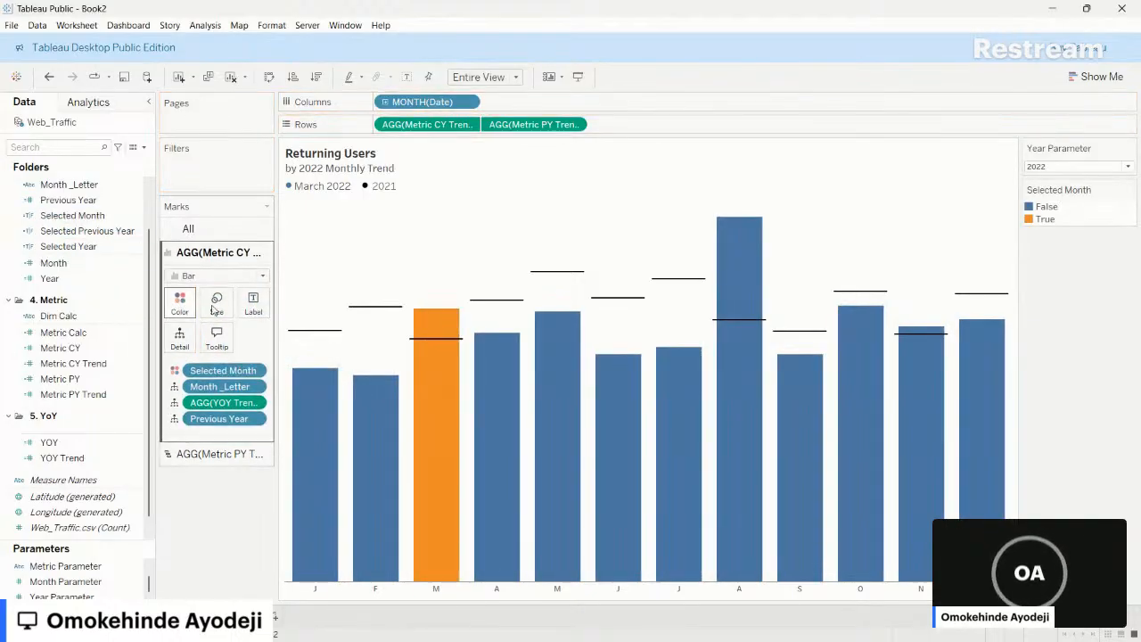
- Set the Selected Month colours to blue for True and the light gray from the Seattle Grays palette for False
{"action": "double_click", "coordinate": [1080, 223]}
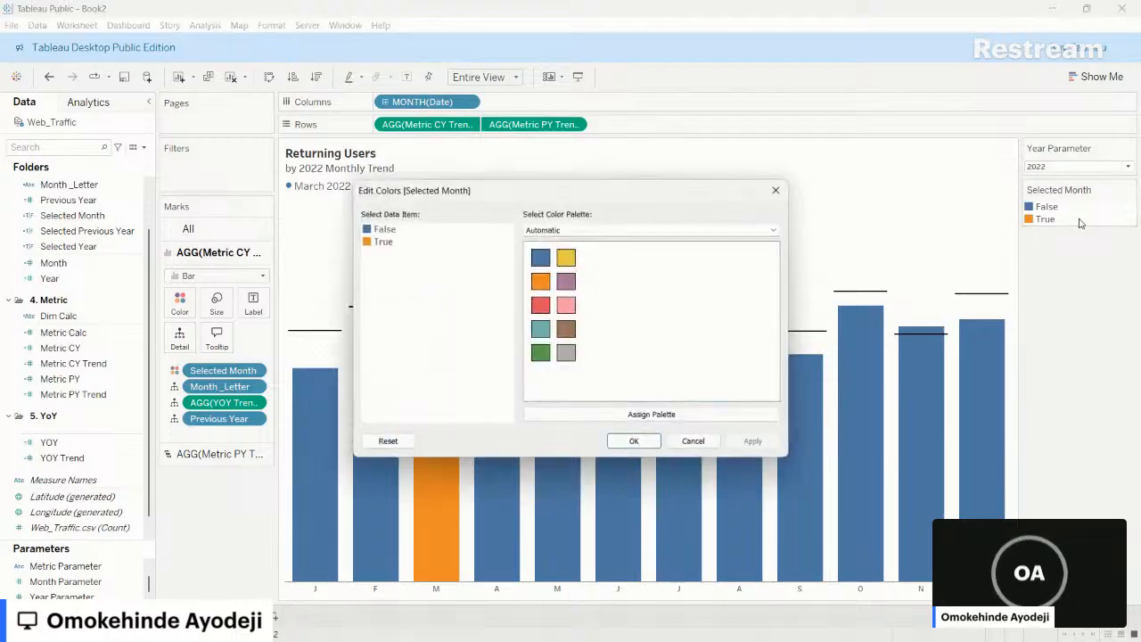
{"action": "left_click", "coordinate": [381, 242]}
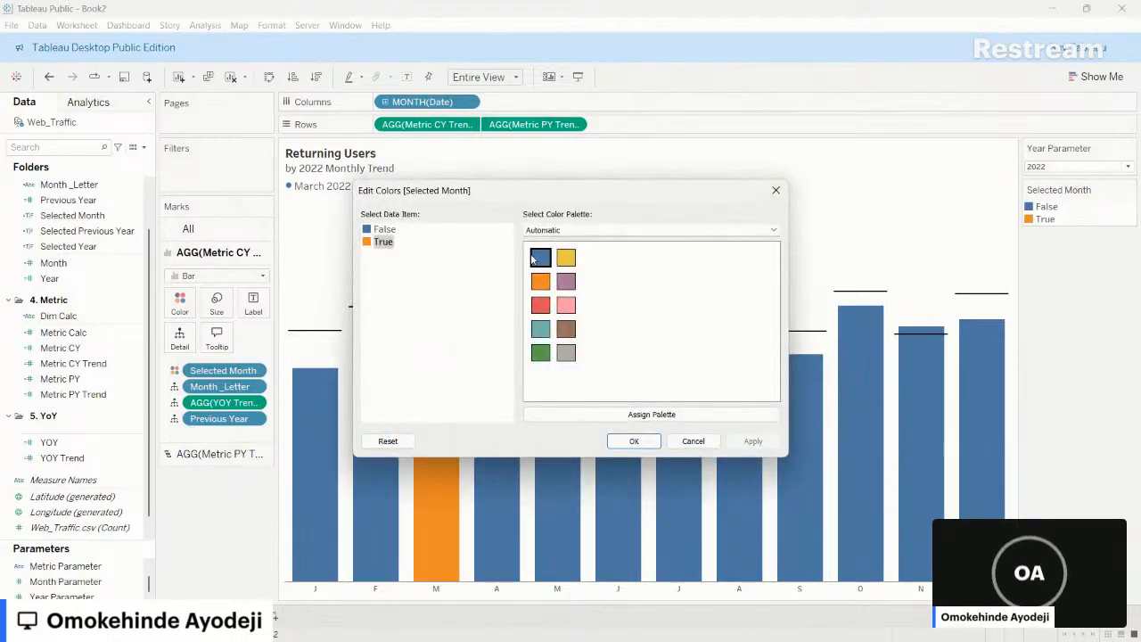
{"action": "left_click", "coordinate": [540, 258]}
{"action": "left_click", "coordinate": [573, 230]}
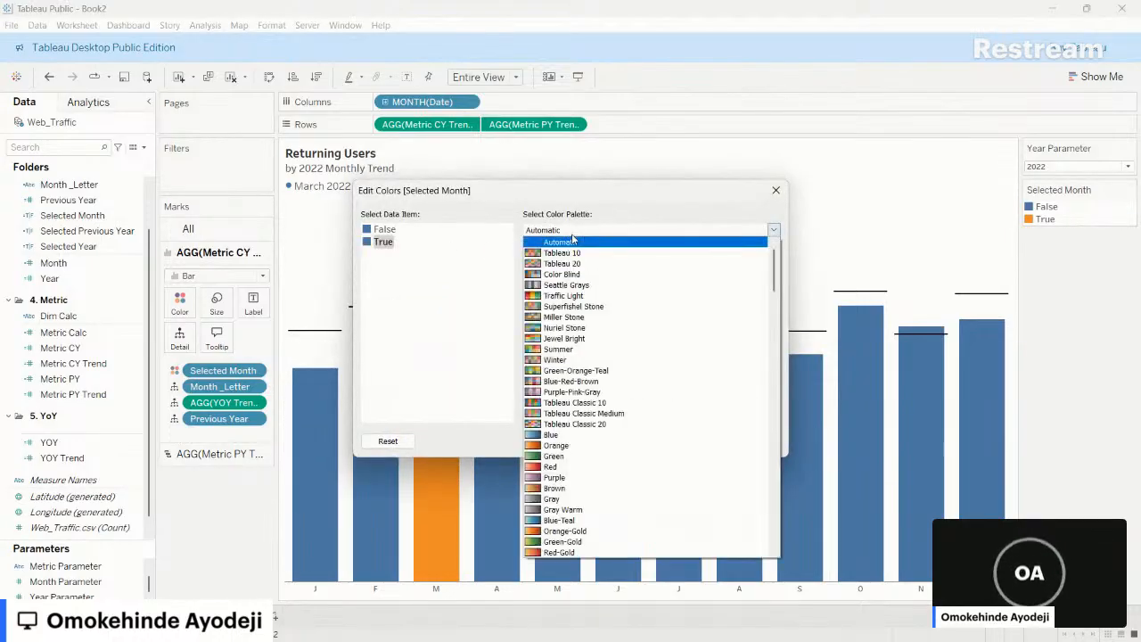
{"action": "left_click", "coordinate": [569, 284]}
{"action": "left_click", "coordinate": [388, 229]}
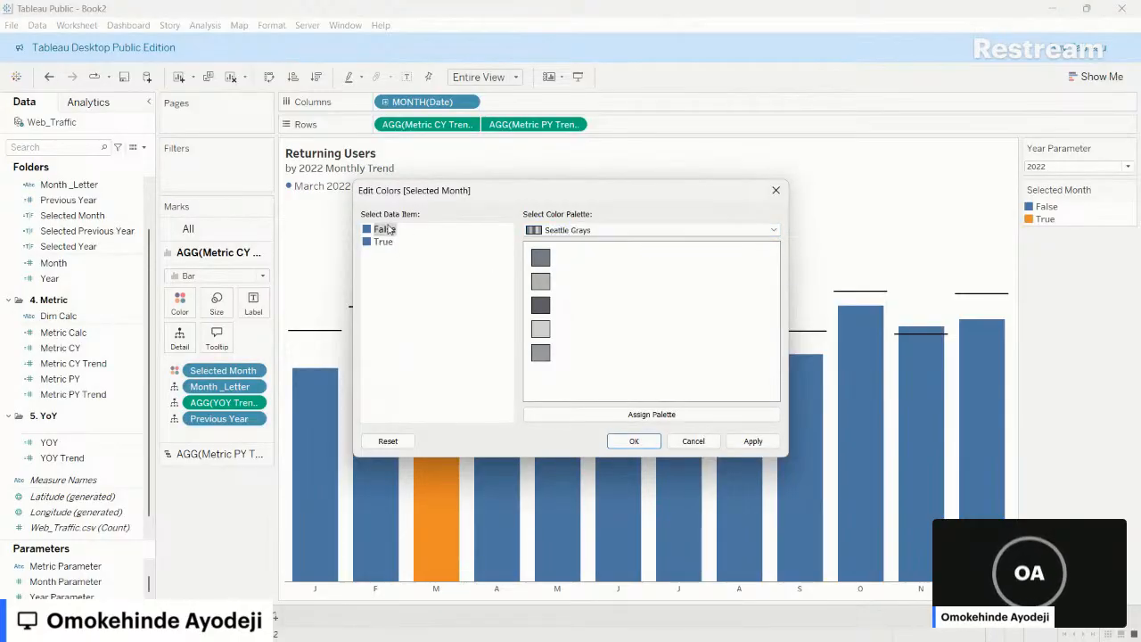
{"action": "left_click", "coordinate": [538, 330]}
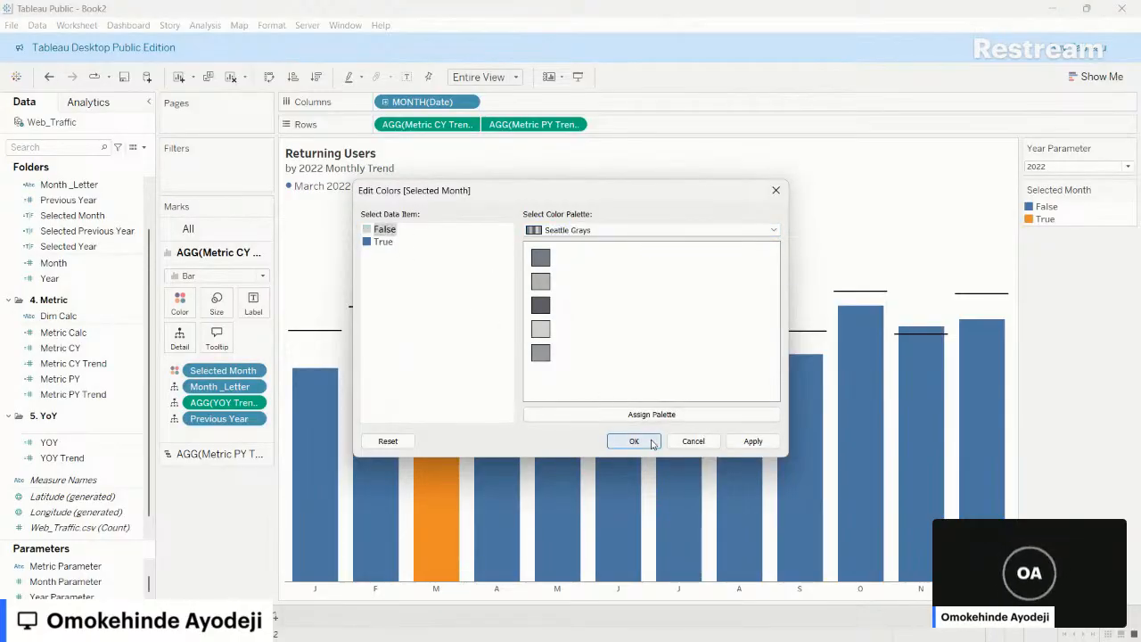
{"action": "left_click", "coordinate": [651, 441]}
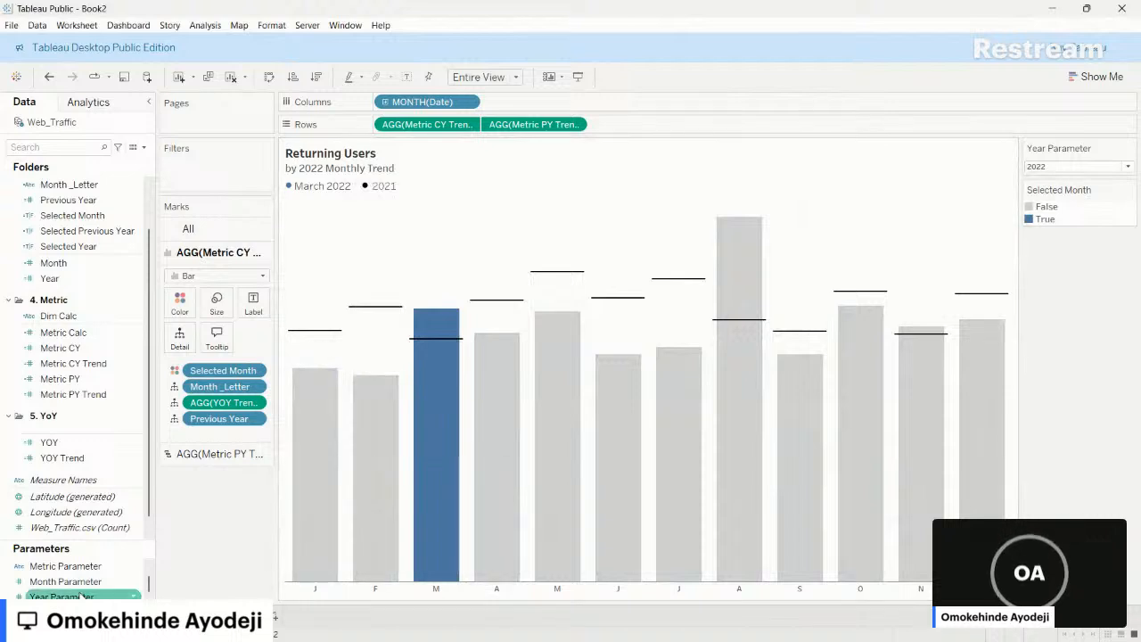
- Show the Month Parameter control on the worksheet and set it to October
{"action": "left_click", "coordinate": [137, 580]}
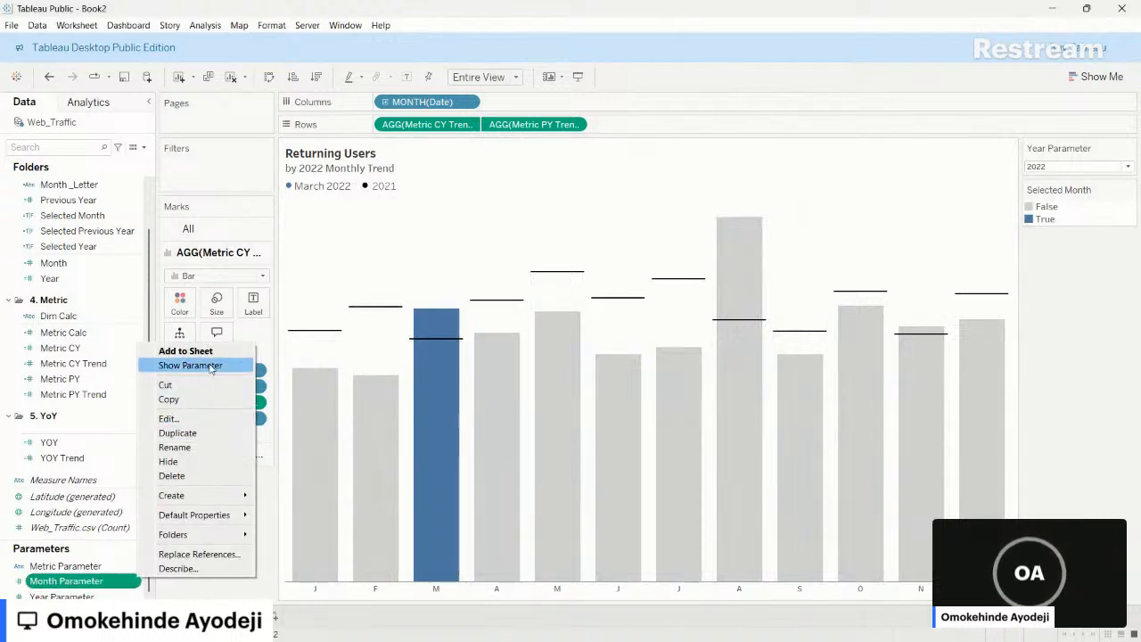
{"action": "left_click", "coordinate": [210, 369]}
{"action": "left_click", "coordinate": [1075, 259]}
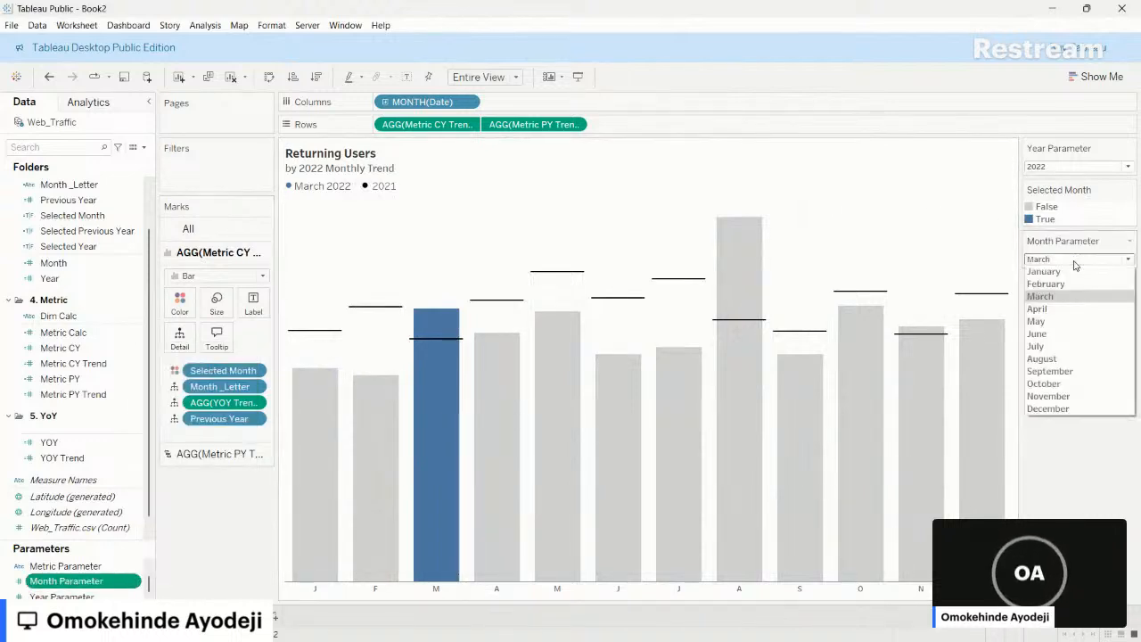
{"action": "left_click", "coordinate": [1062, 385]}
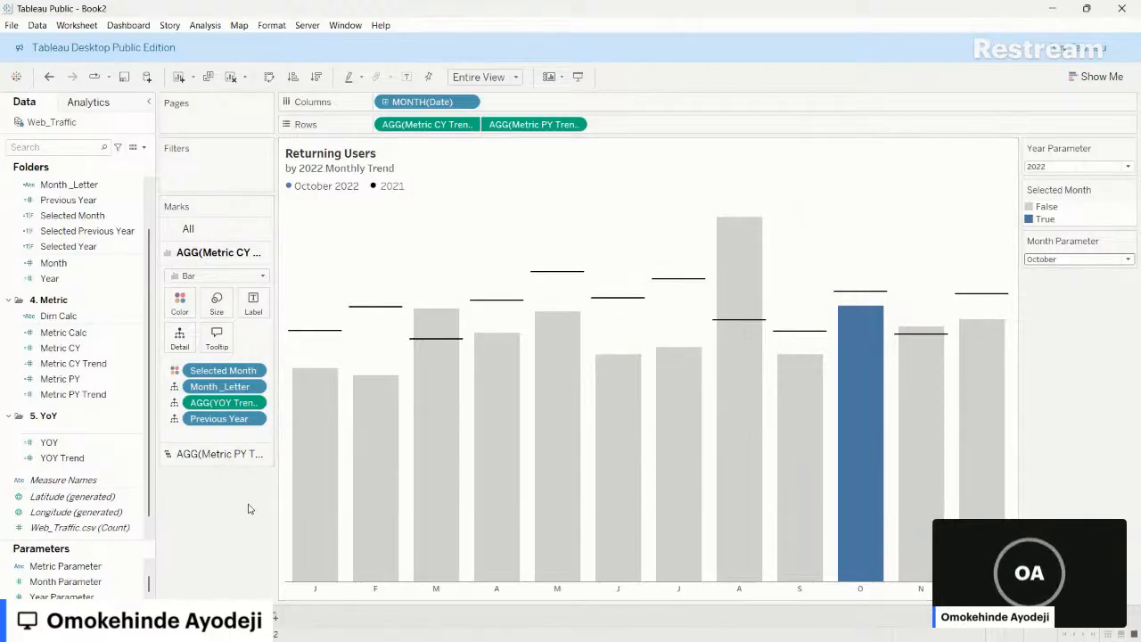
- Add Metric PY Trend to the detail of the Metric CY Trend bars and Metric CY Trend to the detail of the Metric PY Trend marks
{"action": "left_click", "coordinate": [92, 395]}
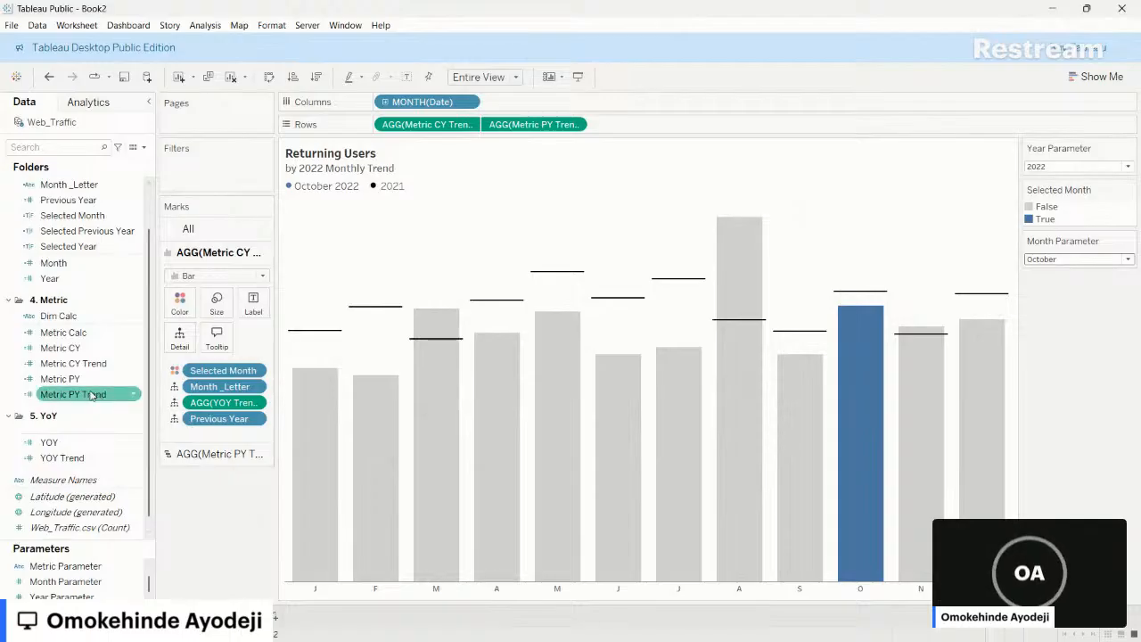
{"action": "left_click_drag", "start_coordinate": [92, 394], "coordinate": [187, 344]}
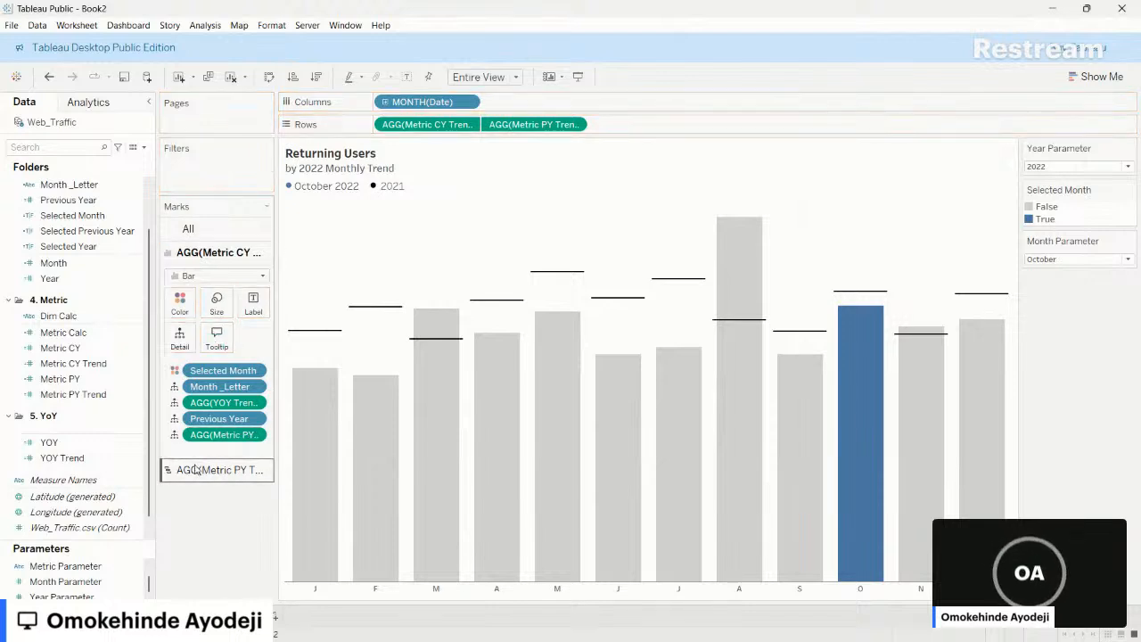
{"action": "left_click", "coordinate": [197, 475]}
{"action": "left_click_drag", "start_coordinate": [73, 363], "coordinate": [180, 361]}
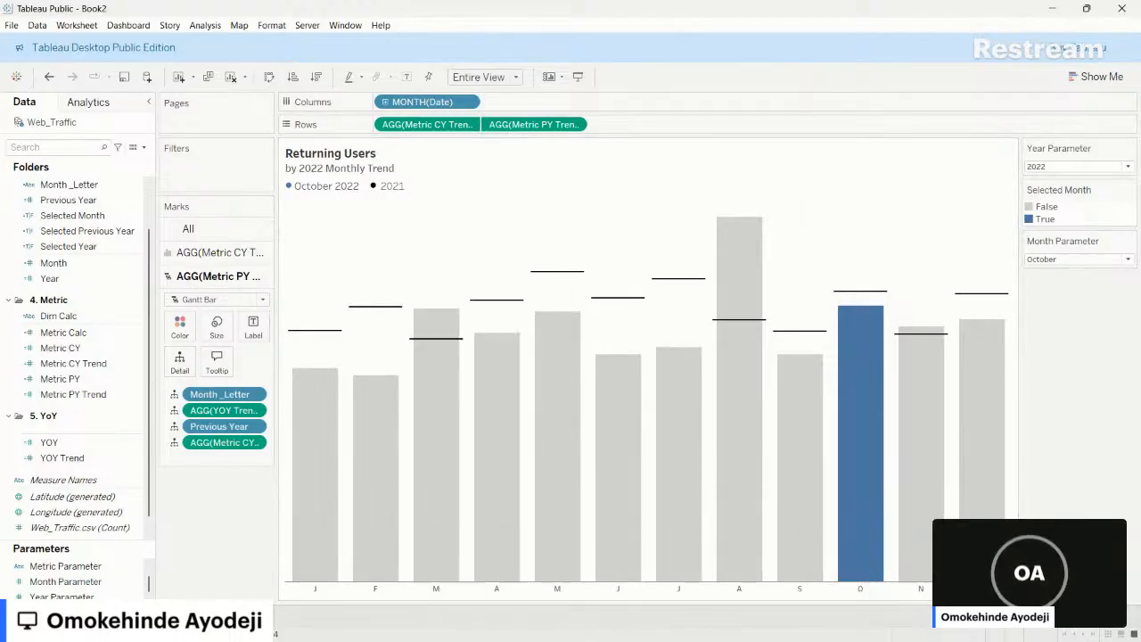
- Check the reference dashboard in the Case Study workbook and return to Book2 on a new blank worksheet
{"action": "key", "text": "alt+Tab"}
{"action": "key", "text": "alt+Tab"}
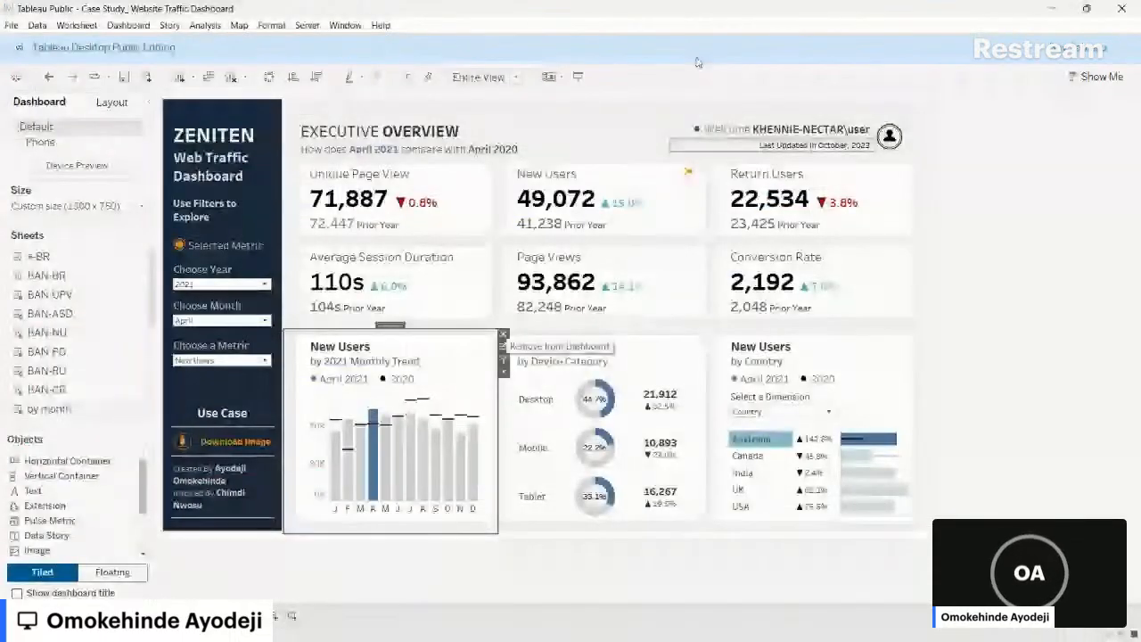
{"action": "key", "text": "alt+Tab"}
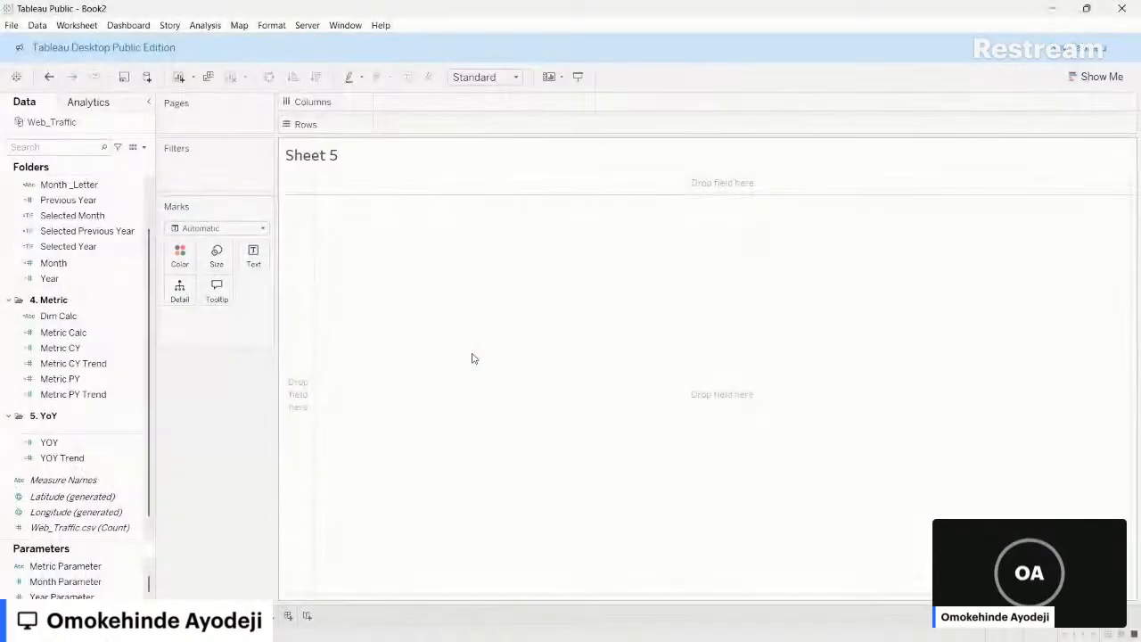
- Collapse the Date, Metric and YoY field folders and open a new calculated field
{"action": "scroll", "coordinate": [73, 278], "scroll_direction": "up", "scroll_amount": 1}
{"action": "left_click", "coordinate": [73, 277]}
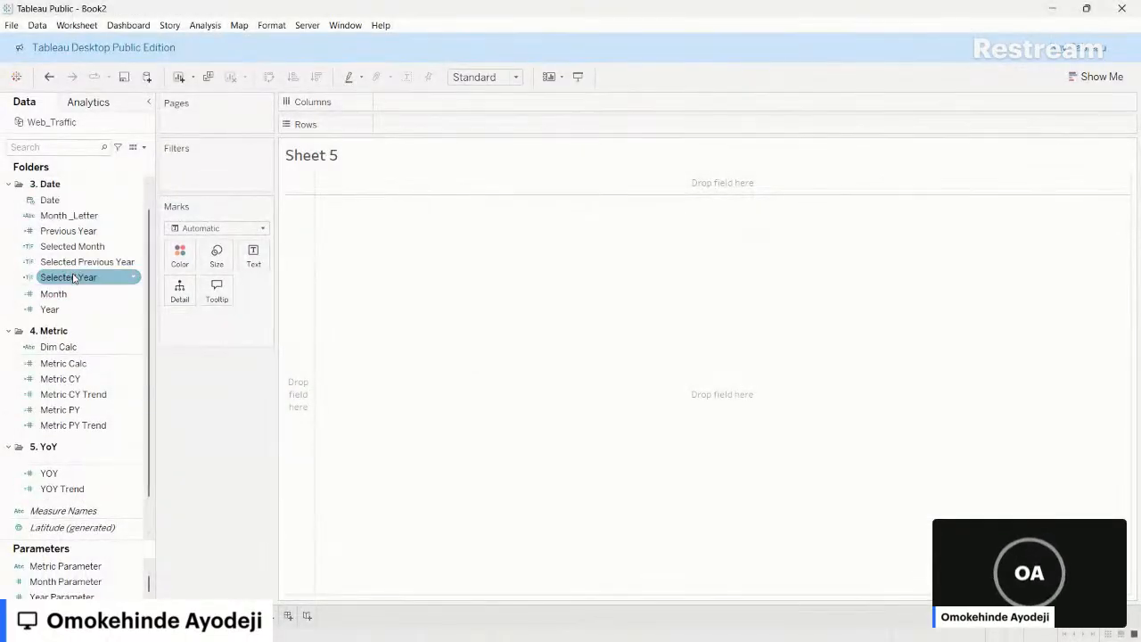
{"action": "scroll", "coordinate": [74, 277], "scroll_direction": "up", "scroll_amount": 1}
{"action": "left_click", "coordinate": [9, 223]}
{"action": "left_click", "coordinate": [9, 243]}
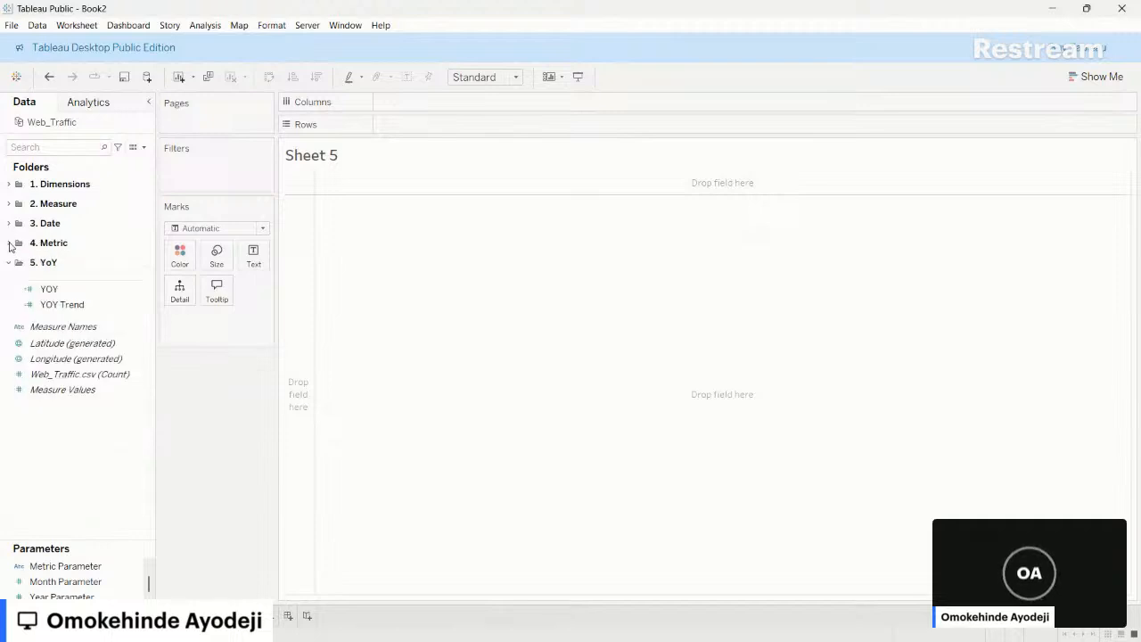
{"action": "left_click", "coordinate": [8, 263]}
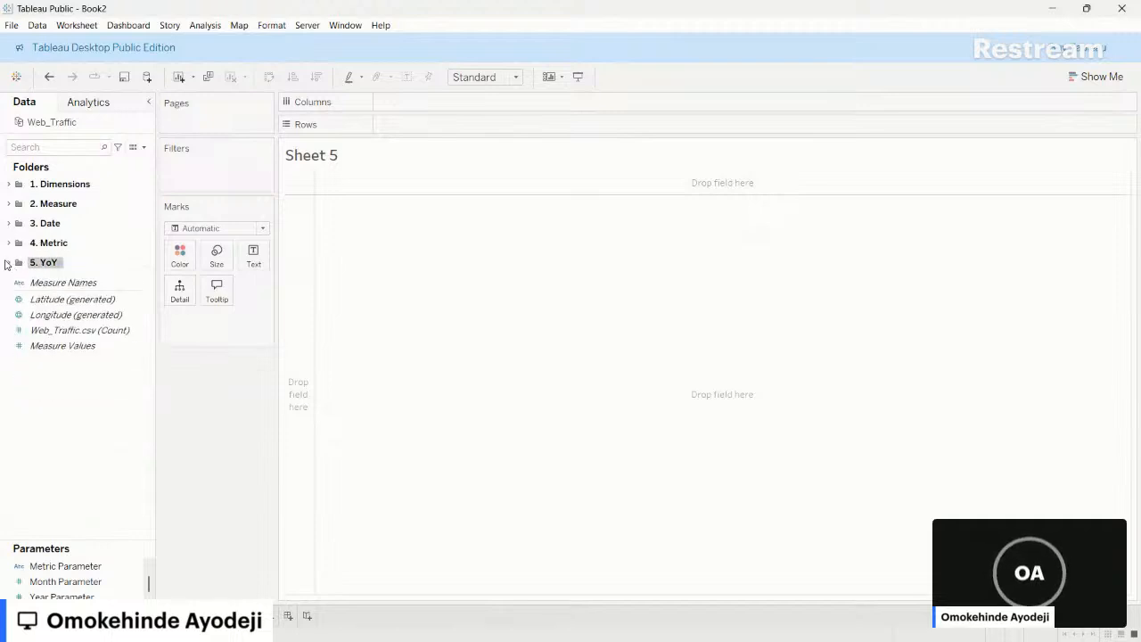
{"action": "left_click", "coordinate": [10, 244]}
{"action": "left_click", "coordinate": [9, 243]}
{"action": "left_click", "coordinate": [145, 148]}
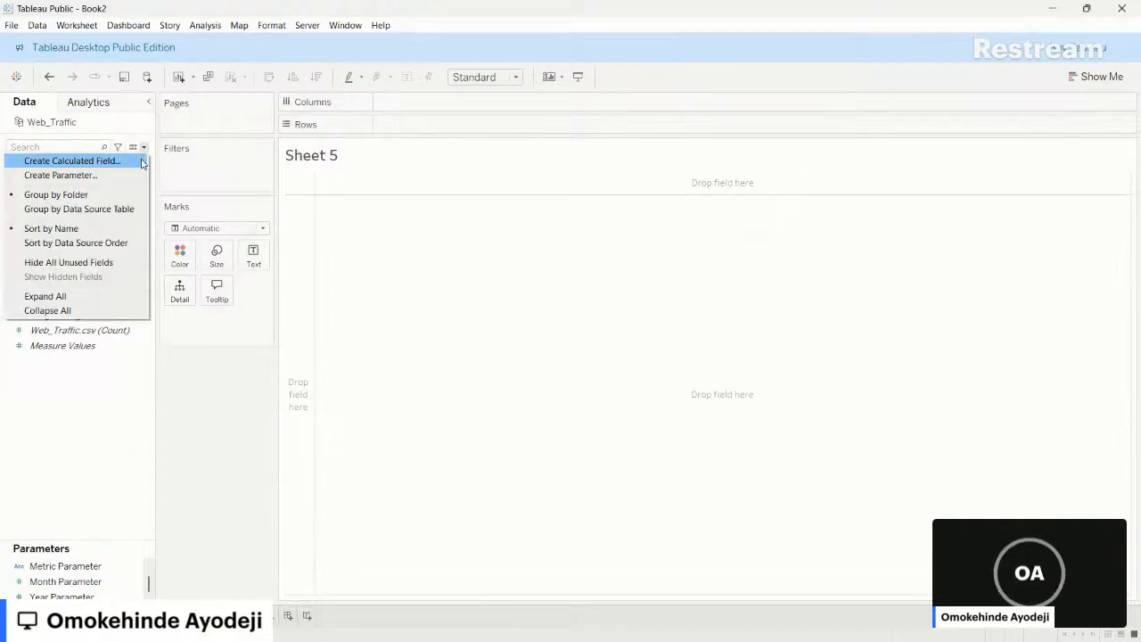
{"action": "left_click", "coordinate": [113, 161]}
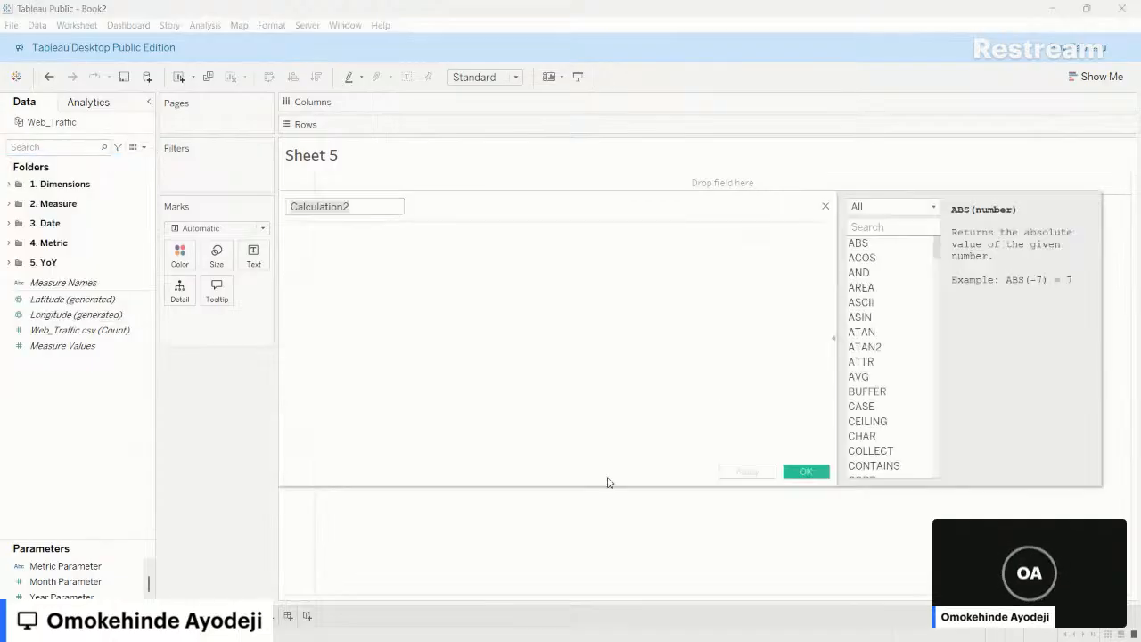
- Switch to the Case Study workbook, open the Average Session Duration card's worksheet and look through its Metric Selector folders
{"action": "key", "text": "alt+Tab"}
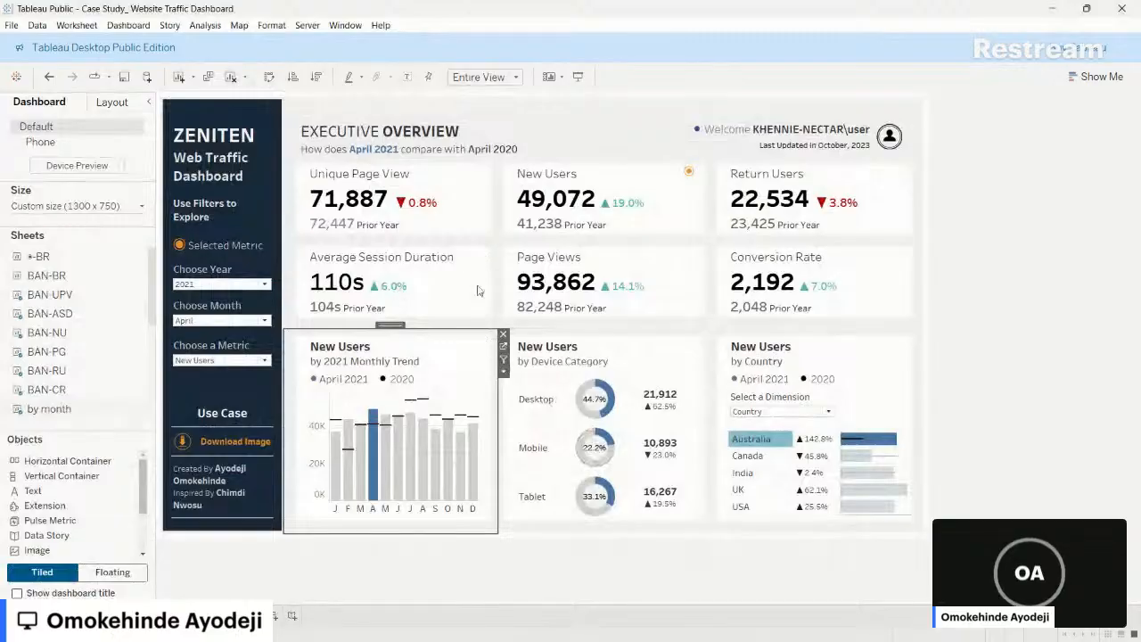
{"action": "left_click", "coordinate": [478, 287]}
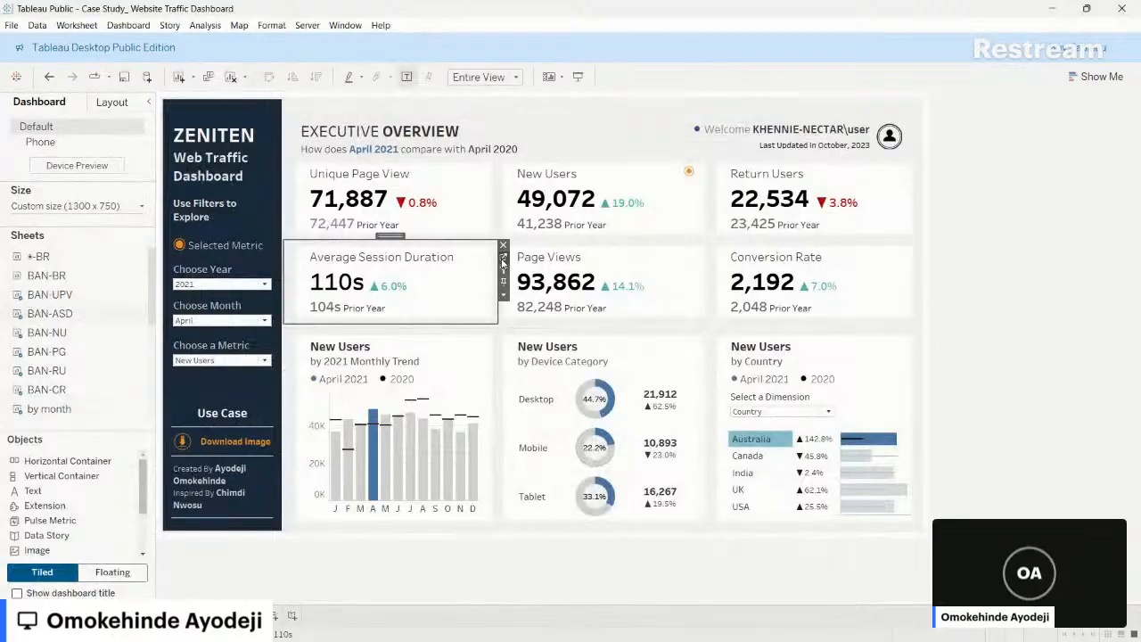
{"action": "left_click", "coordinate": [502, 260]}
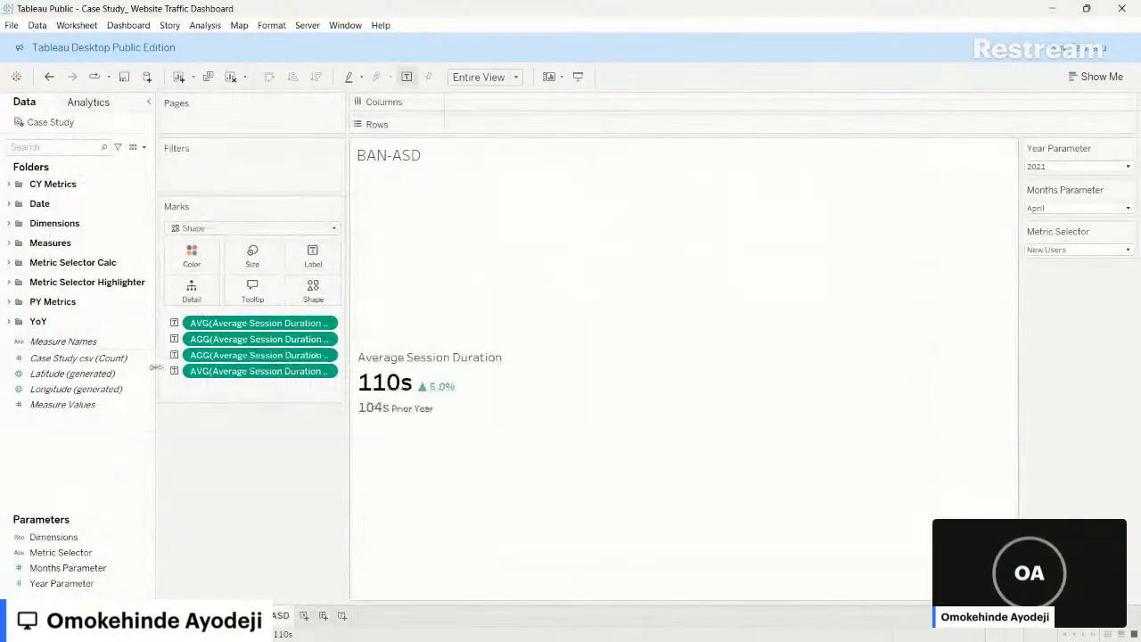
{"action": "left_click", "coordinate": [7, 284]}
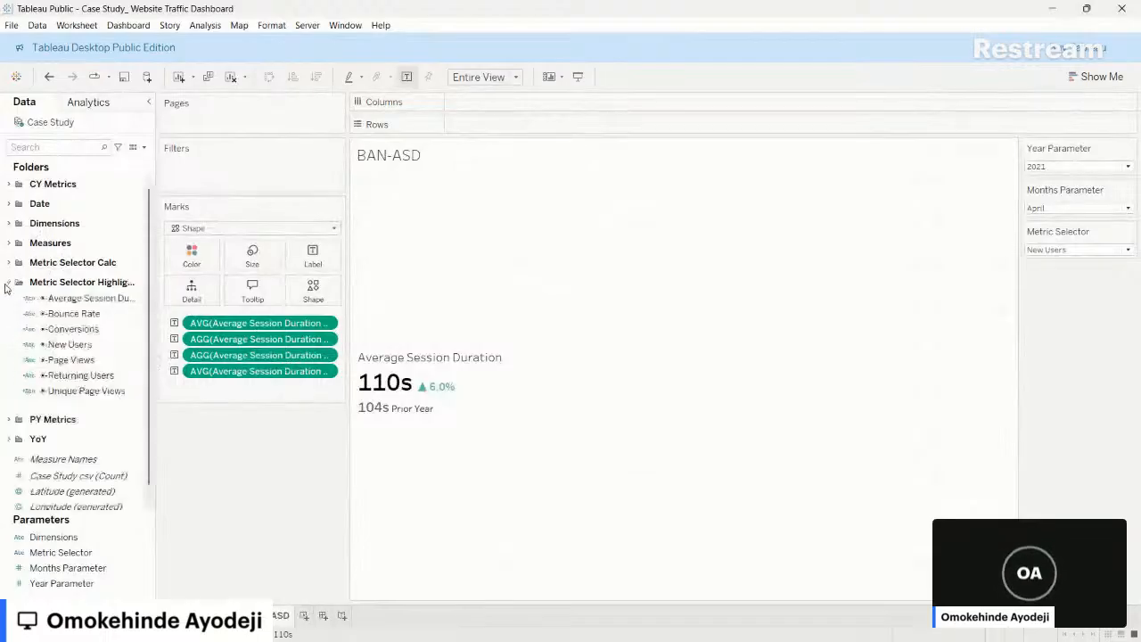
{"action": "left_click", "coordinate": [7, 284]}
{"action": "left_click", "coordinate": [9, 263]}
{"action": "left_click", "coordinate": [9, 263]}
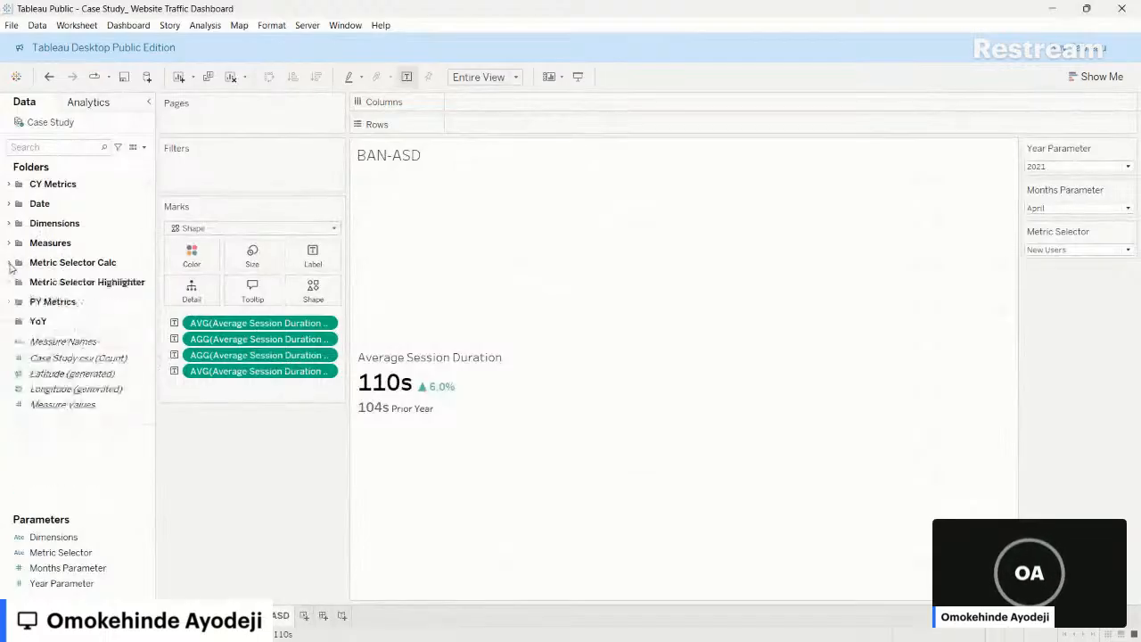
- View the Average Session Duration CY formula in the CY Metrics folder, close it and return to Book2
{"action": "left_click", "coordinate": [7, 186]}
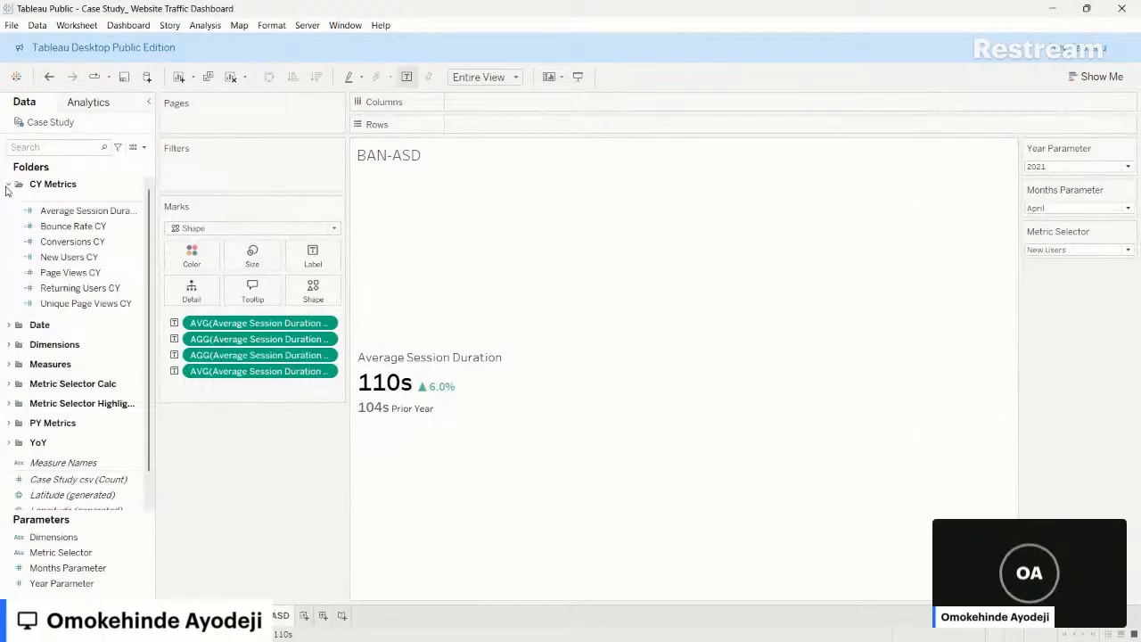
{"action": "left_click", "coordinate": [118, 212]}
{"action": "right_click", "coordinate": [138, 212]}
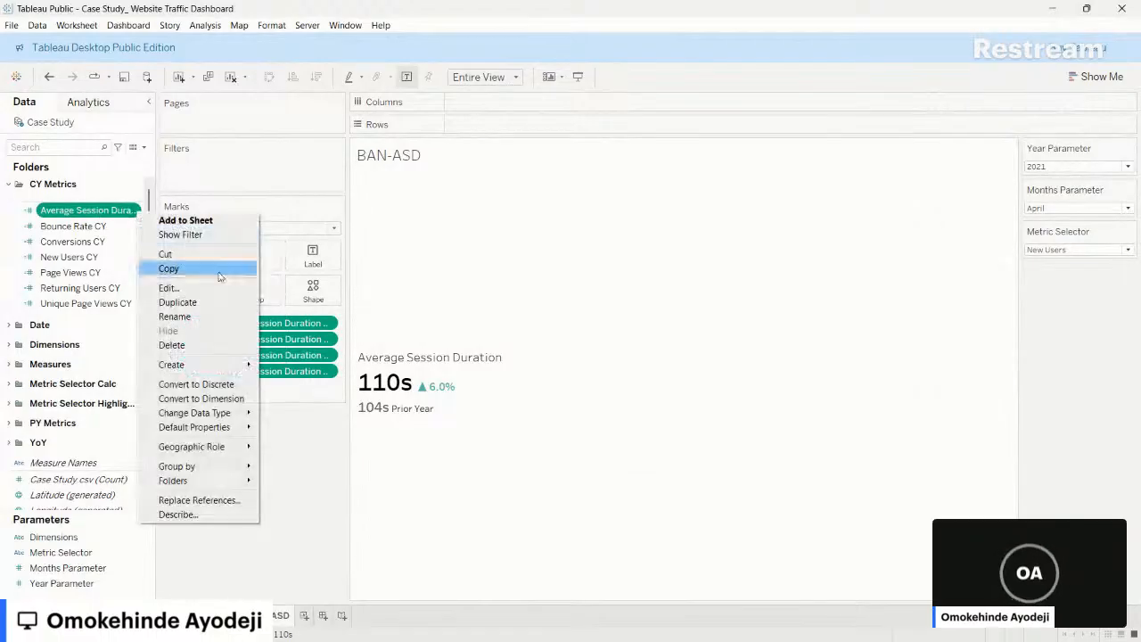
{"action": "left_click", "coordinate": [174, 288]}
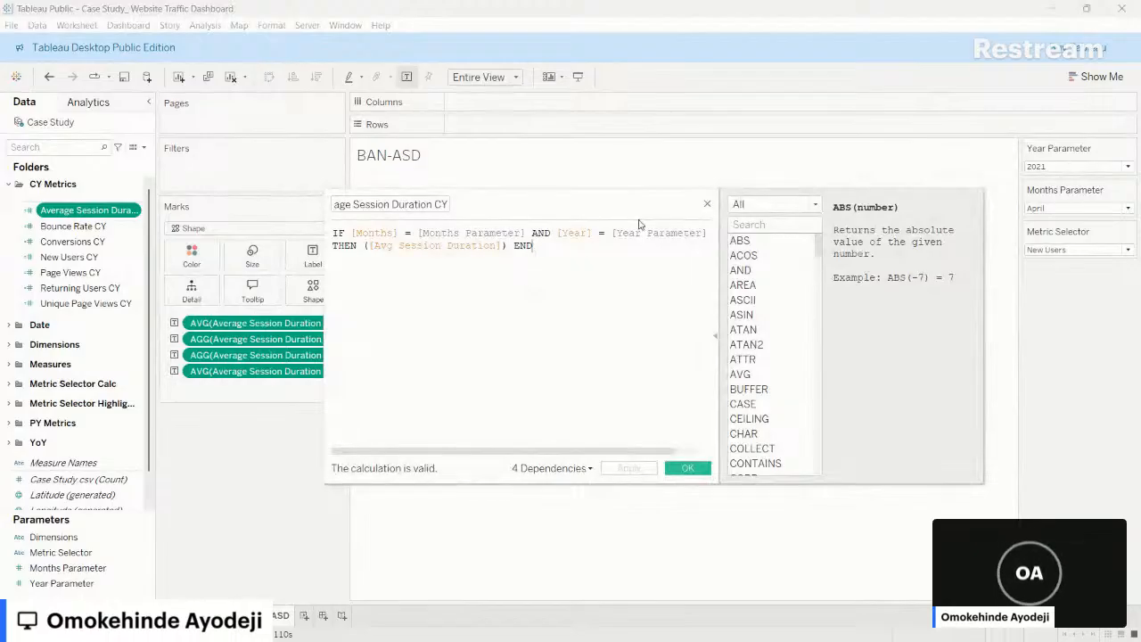
{"action": "left_click", "coordinate": [707, 206]}
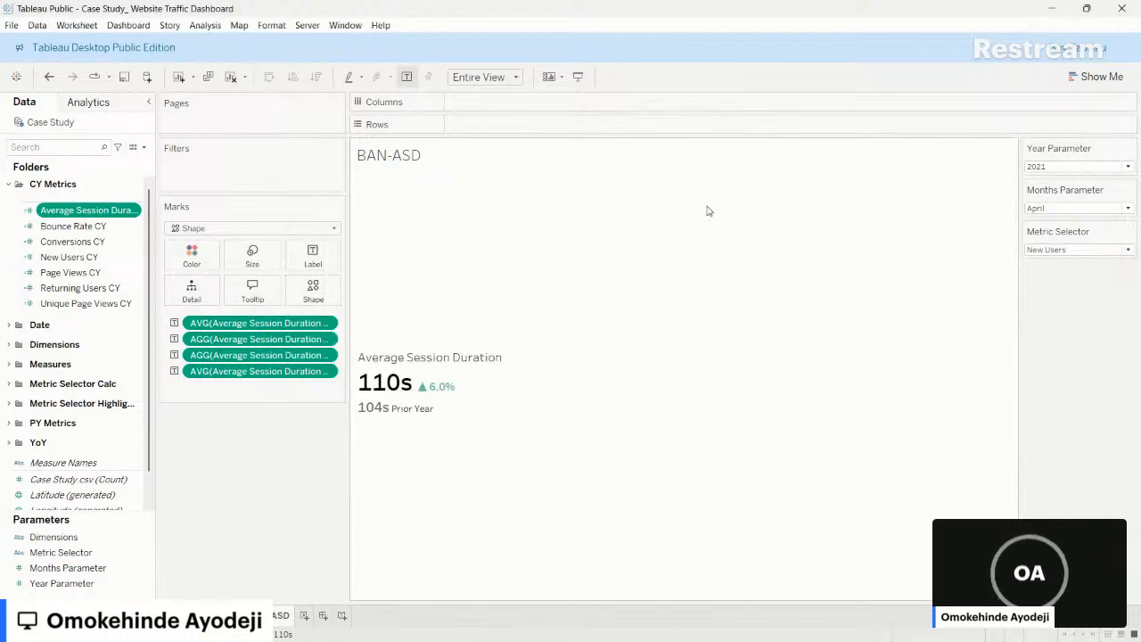
{"action": "key", "text": "alt+Tab"}
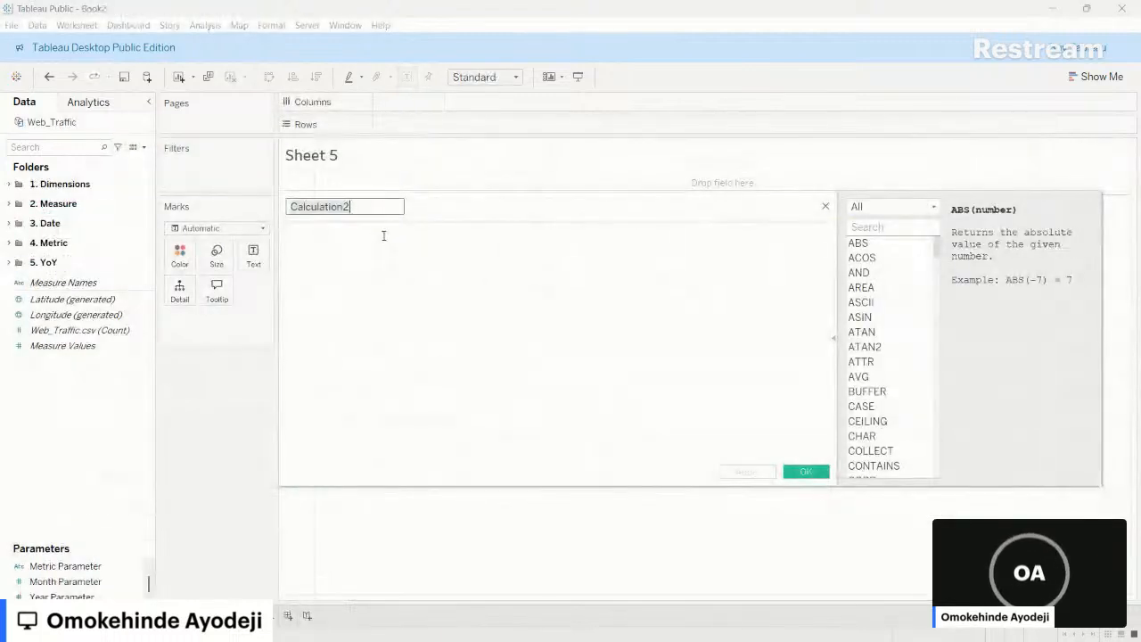
- Expand the Measure folder, name the new calculated field ASD, start its formula with IF and save it
{"action": "left_click", "coordinate": [11, 208]}
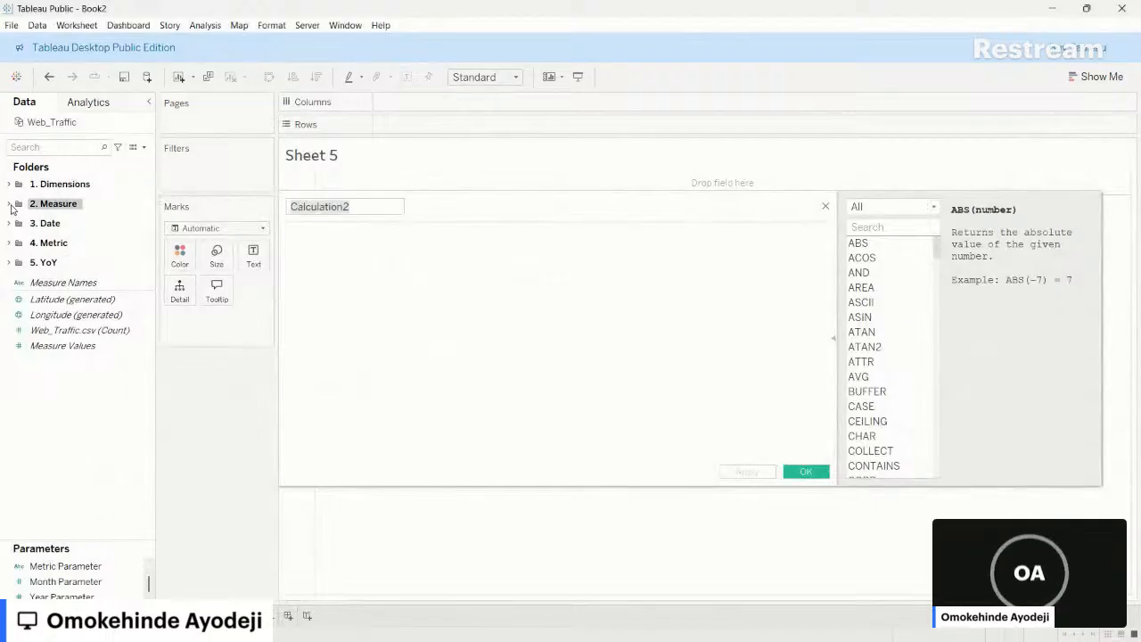
{"action": "left_click", "coordinate": [10, 206]}
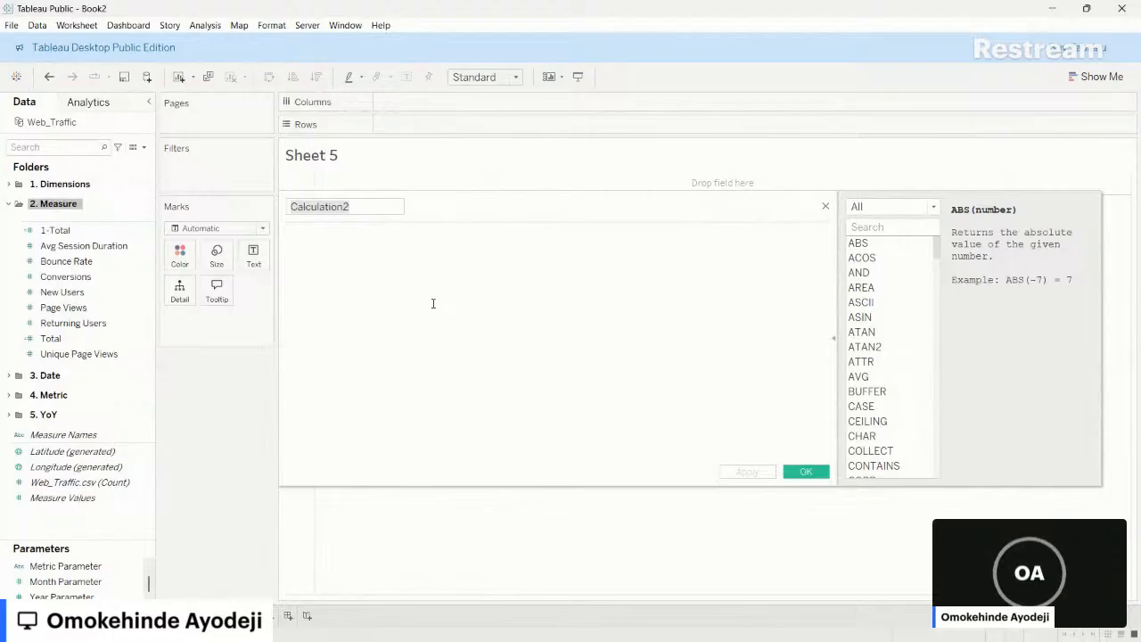
{"action": "key", "text": "a"}
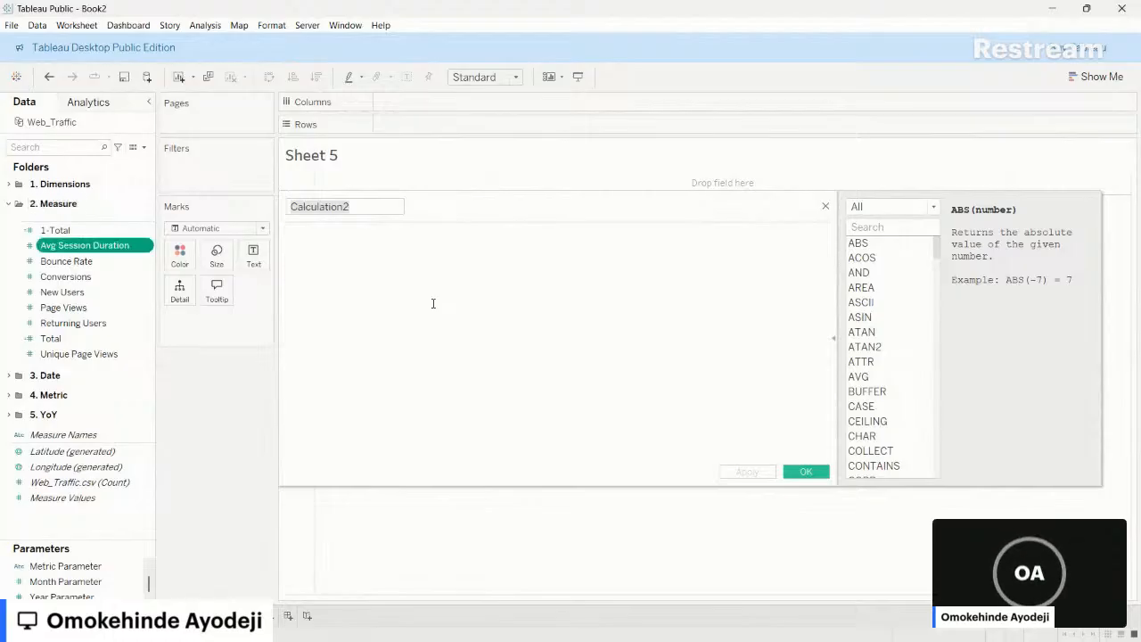
{"action": "left_click", "coordinate": [371, 208]}
{"action": "key", "text": "ctrl+a"}
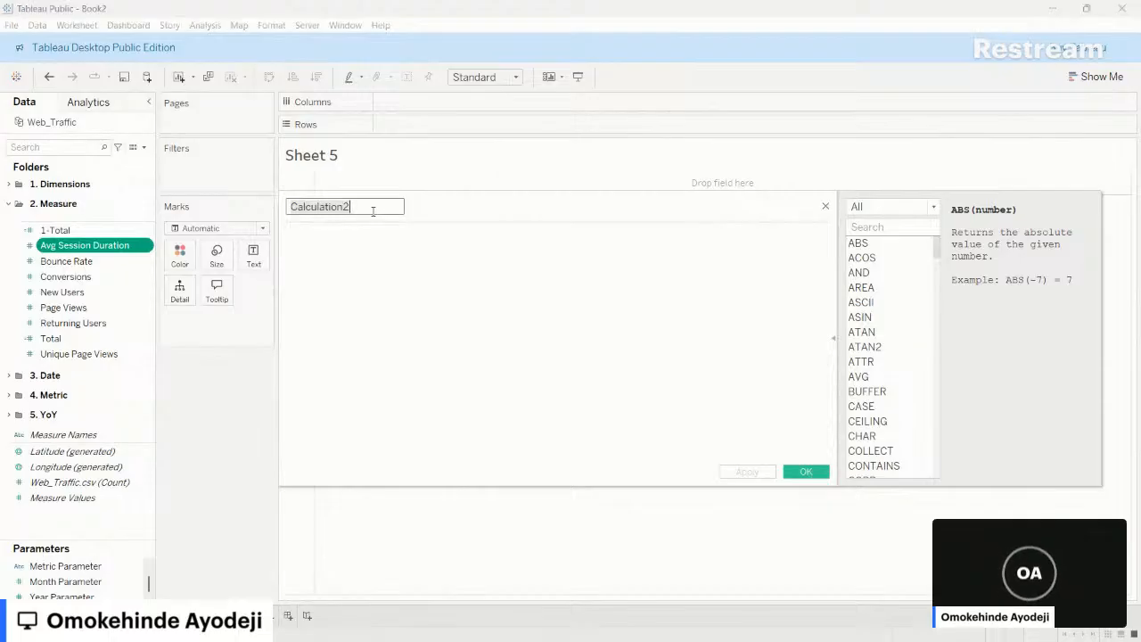
{"action": "type", "text": "ASD"}
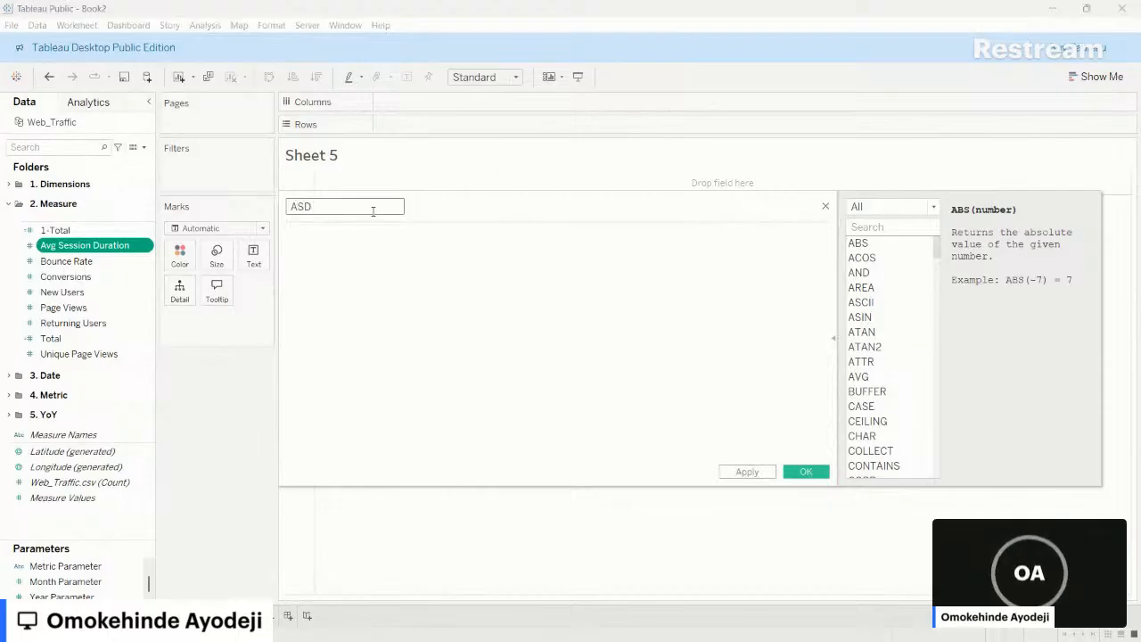
{"action": "left_click", "coordinate": [366, 250]}
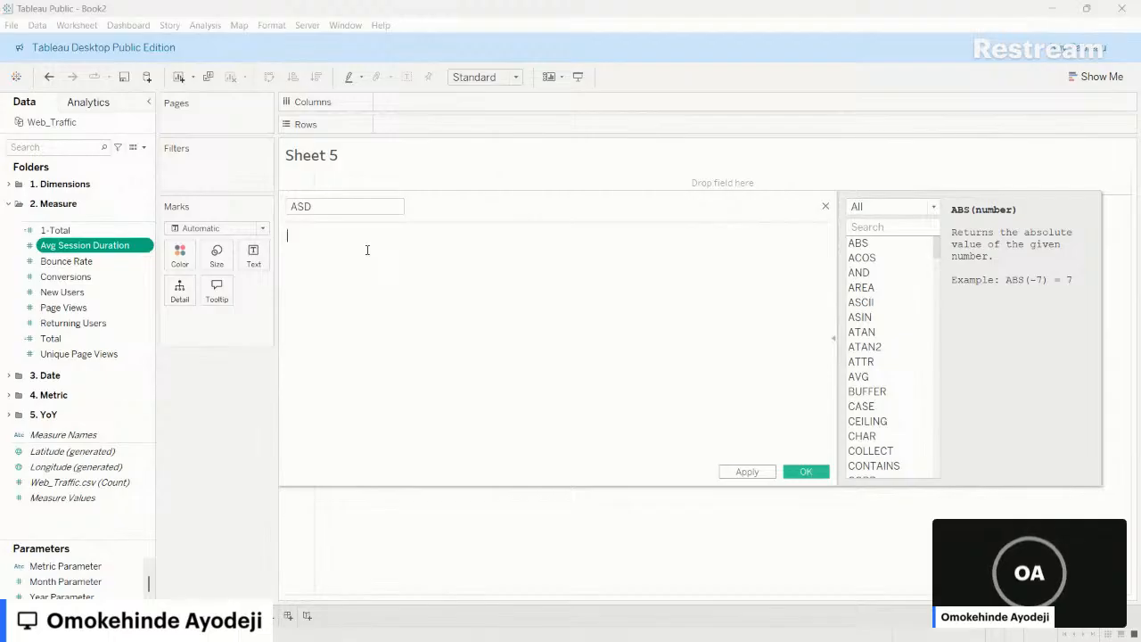
{"action": "type", "text": "IF"}
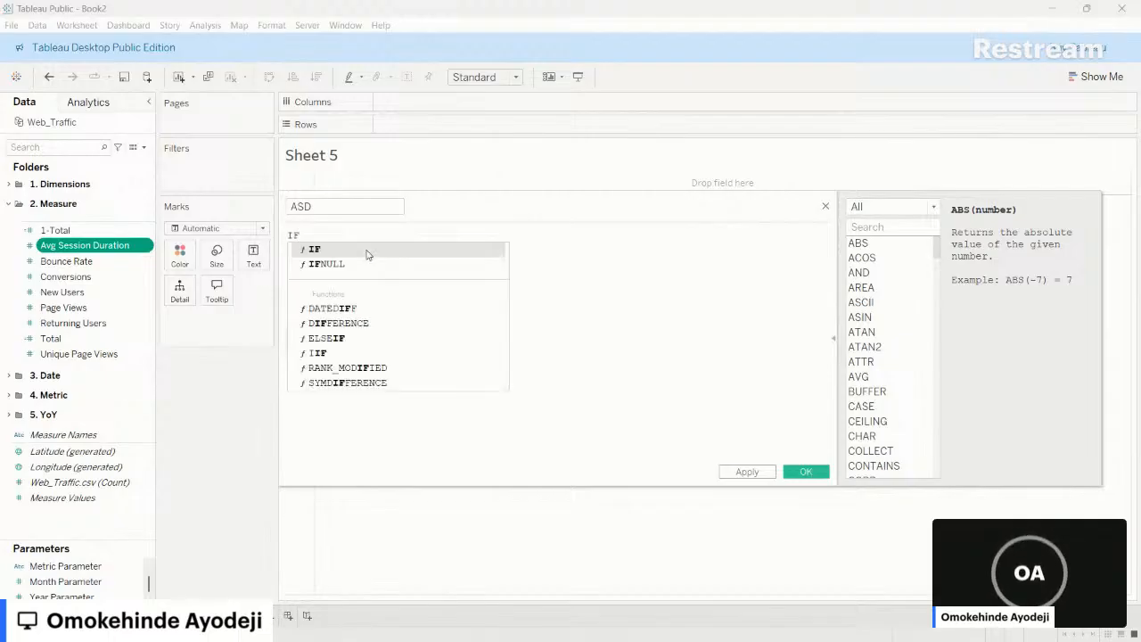
{"action": "left_click", "coordinate": [367, 251]}
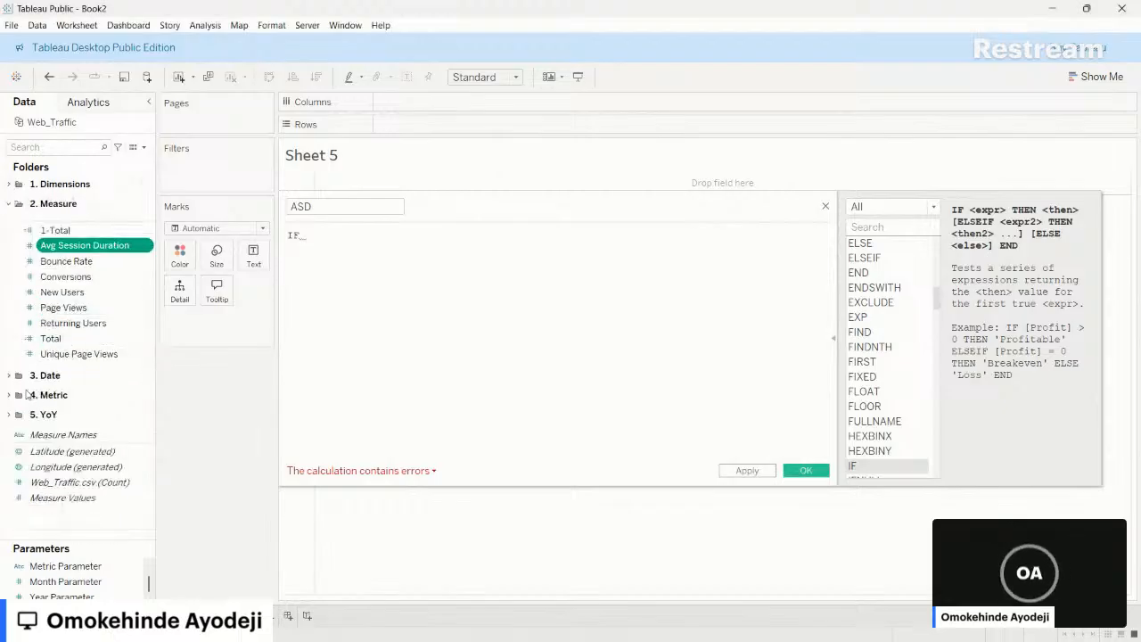
{"action": "left_click", "coordinate": [811, 474]}
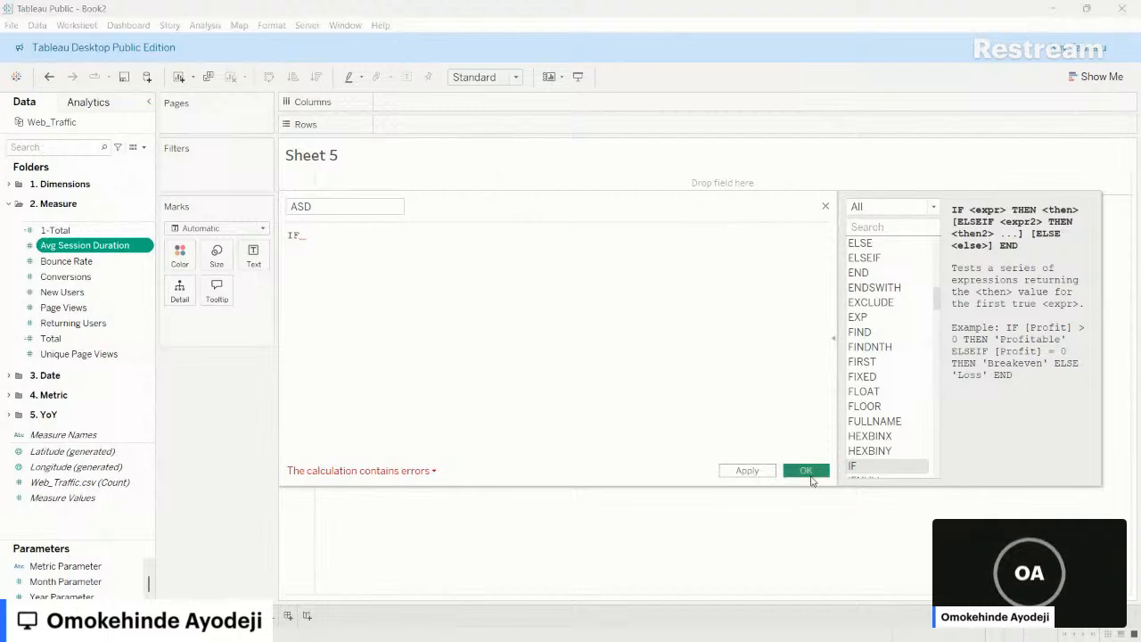
- Expand the Metric folder, open the Metric CY calculation, copy its formula and close it
{"action": "left_click", "coordinate": [8, 397]}
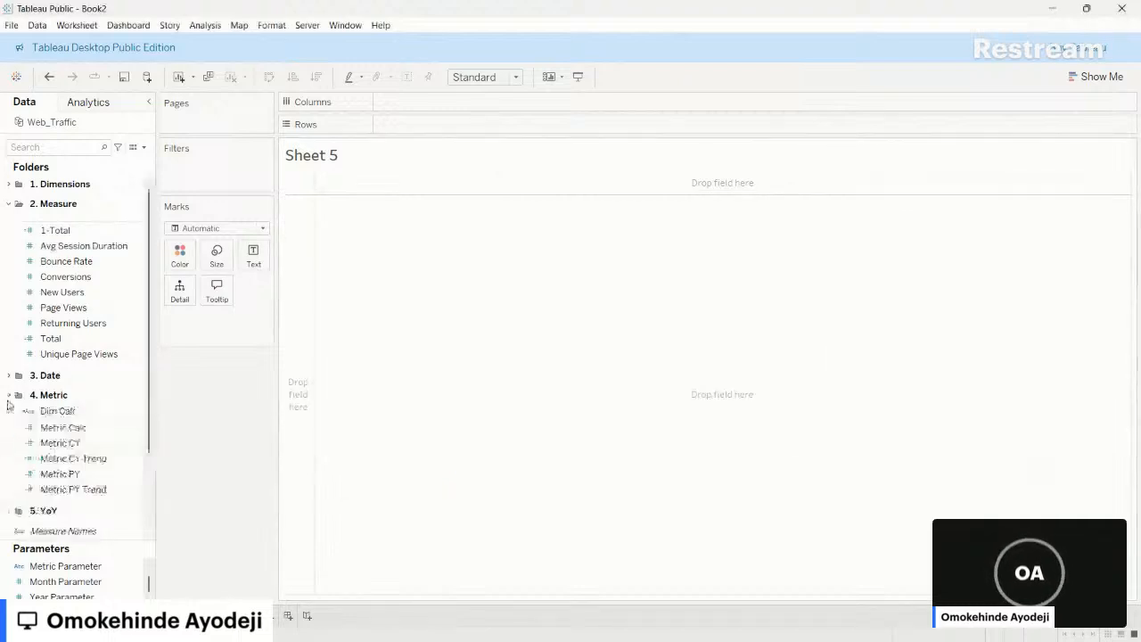
{"action": "left_click", "coordinate": [69, 428]}
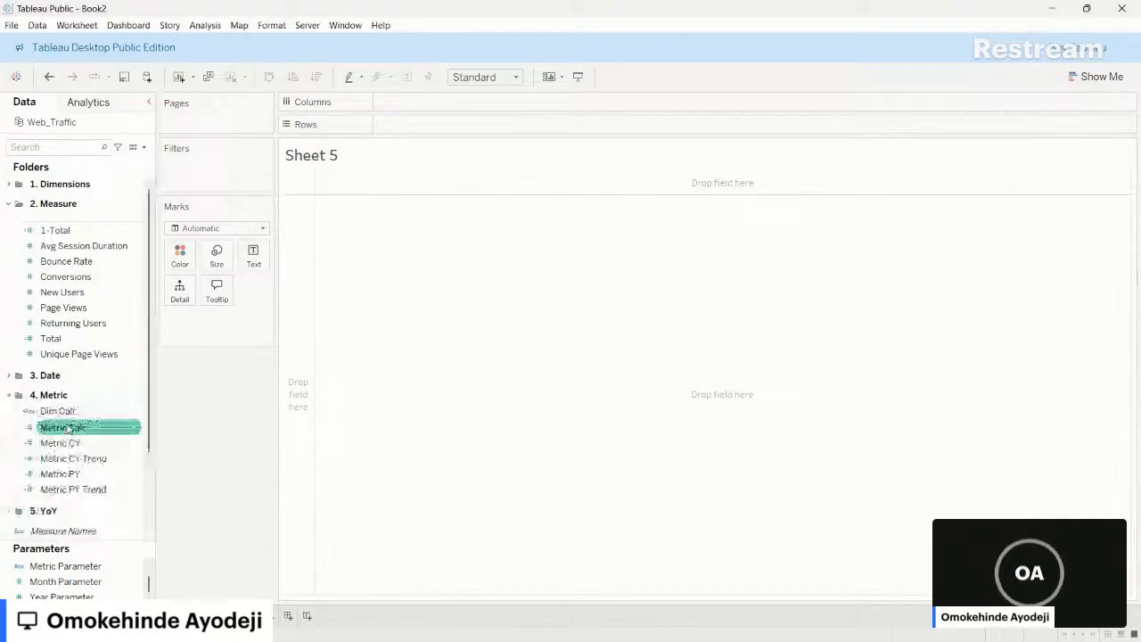
{"action": "right_click", "coordinate": [64, 442]}
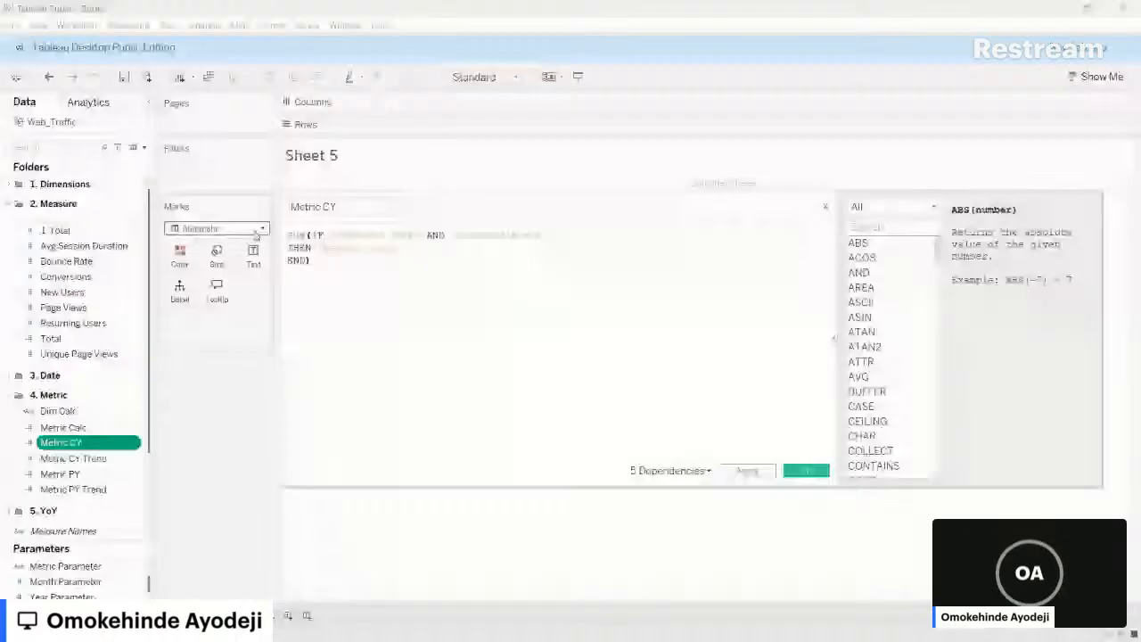
{"action": "left_click", "coordinate": [805, 470]}
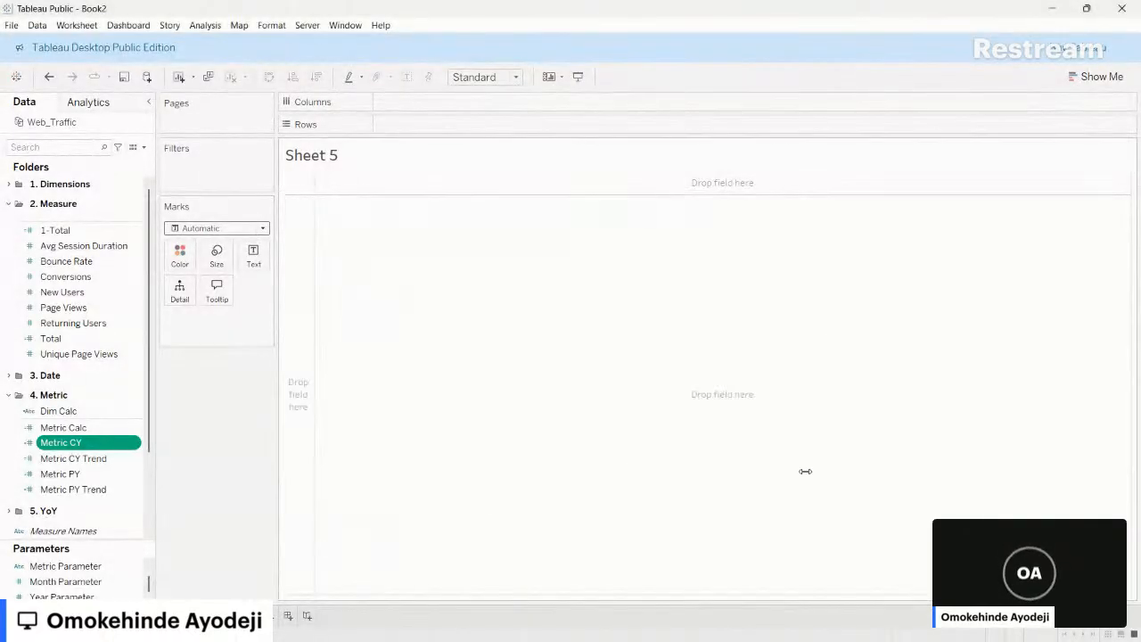
- Replace ASD's formula with the copied Metric CY formula, substitute Avg Session Duration for Metric Calc in the THEN line, and save it
{"action": "scroll", "coordinate": [117, 516], "scroll_direction": "down", "scroll_amount": 3}
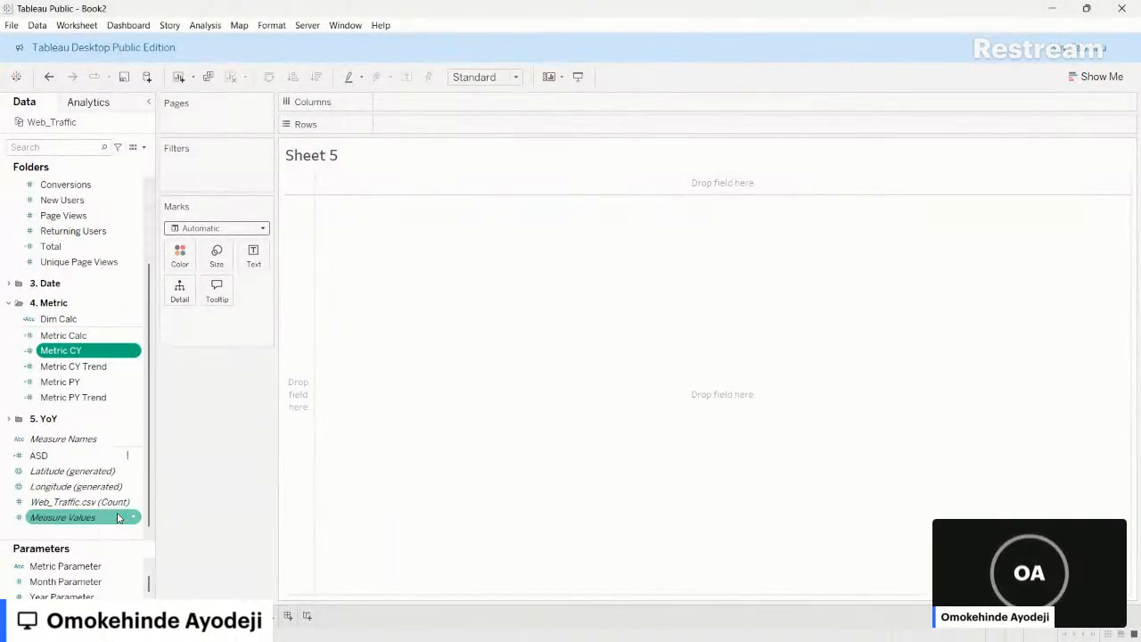
{"action": "right_click", "coordinate": [132, 457]}
{"action": "left_click", "coordinate": [191, 219]}
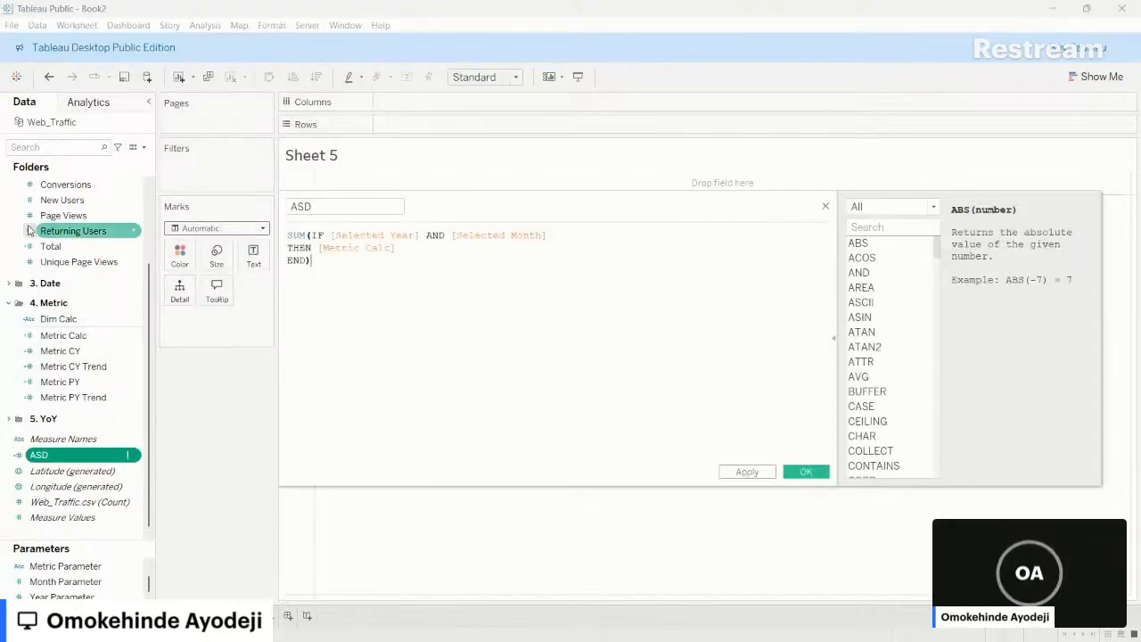
{"action": "scroll", "coordinate": [30, 230], "scroll_direction": "up", "scroll_amount": 3}
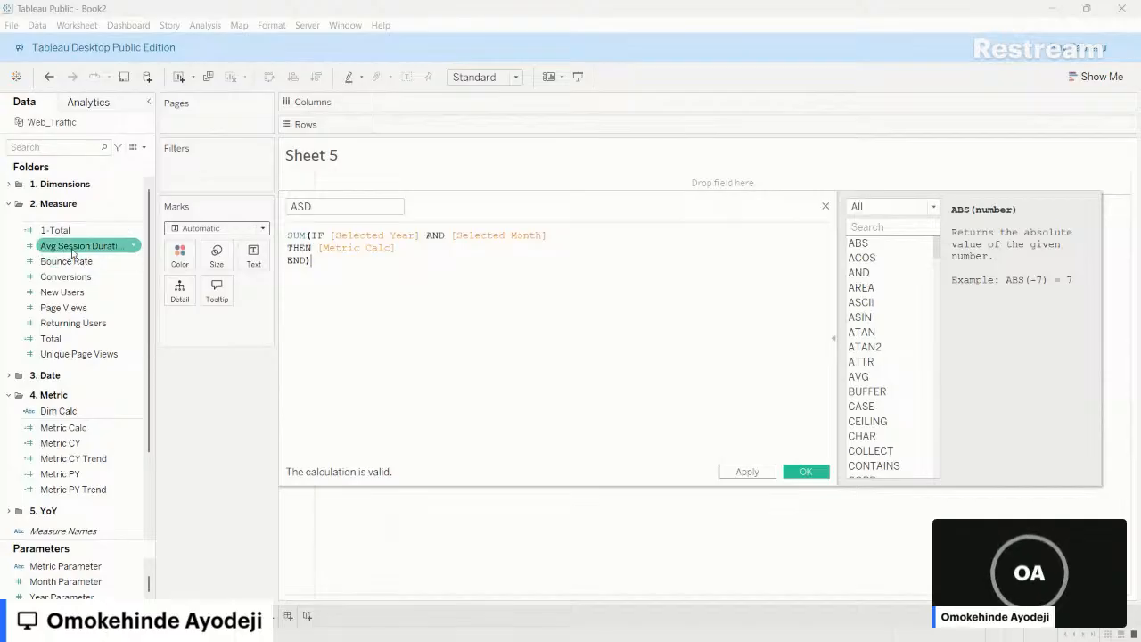
{"action": "left_click_drag", "start_coordinate": [72, 246], "coordinate": [359, 264]}
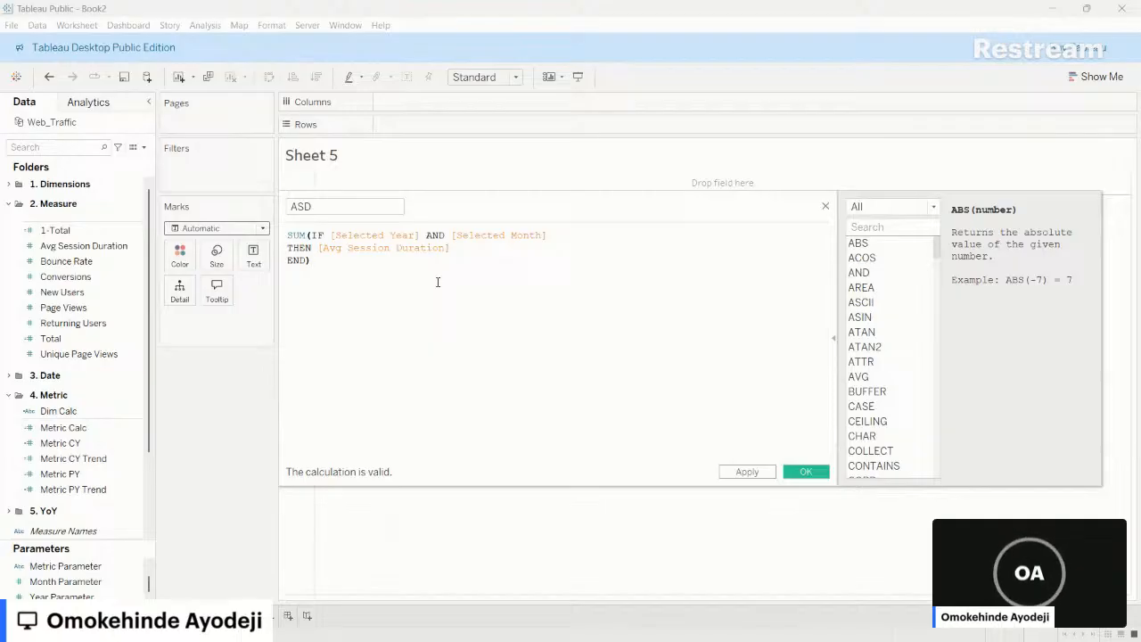
{"action": "left_click", "coordinate": [805, 471]}
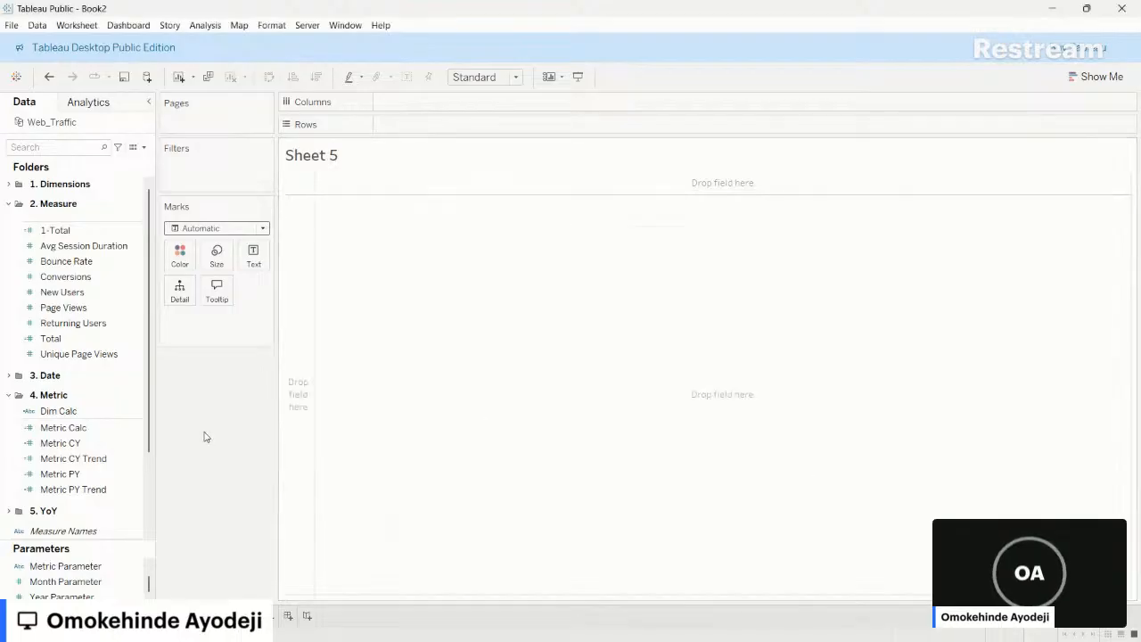
- Create a new folder named "6. KPI" for the ASD field
{"action": "scroll", "coordinate": [130, 455], "scroll_direction": "down", "scroll_amount": 2}
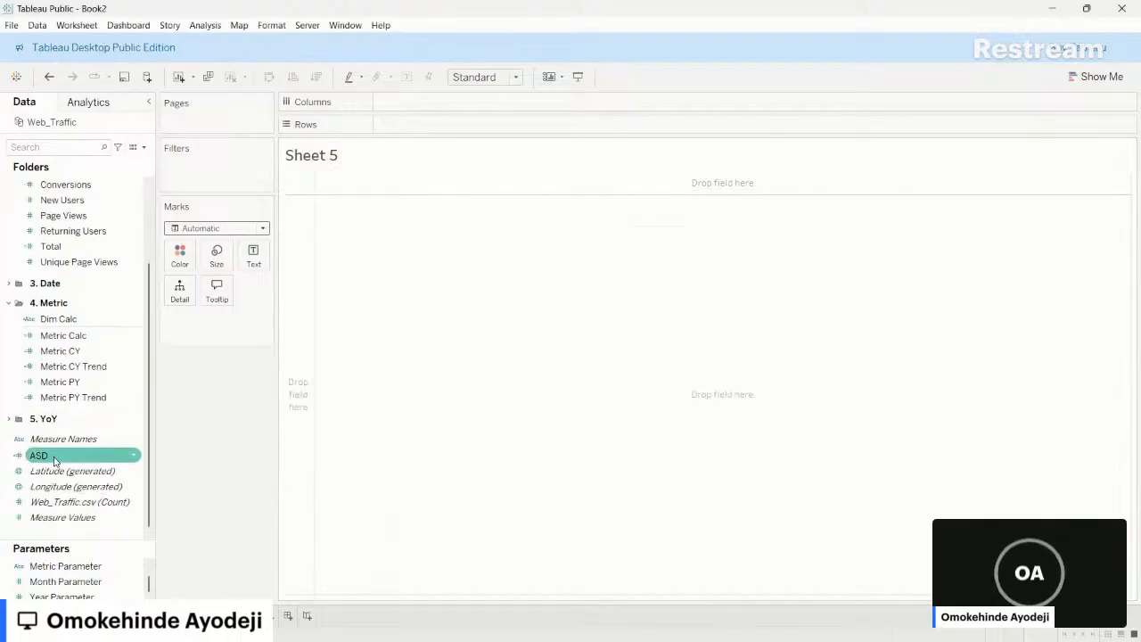
{"action": "right_click", "coordinate": [136, 457]}
{"action": "mouse_move", "coordinate": [230, 412]}
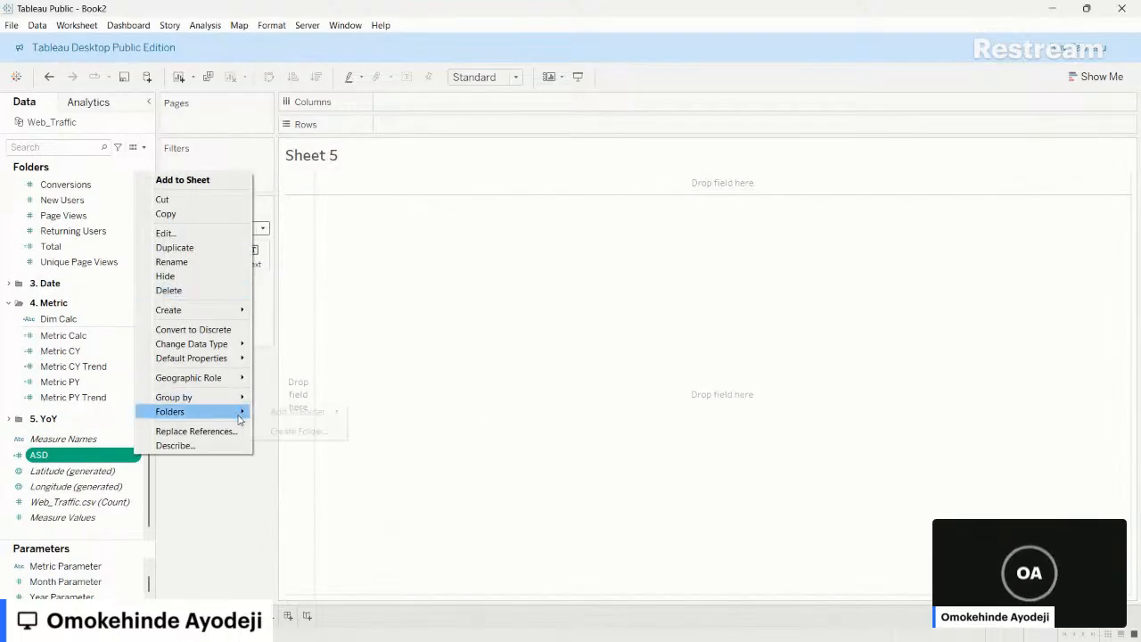
{"action": "left_click", "coordinate": [312, 433]}
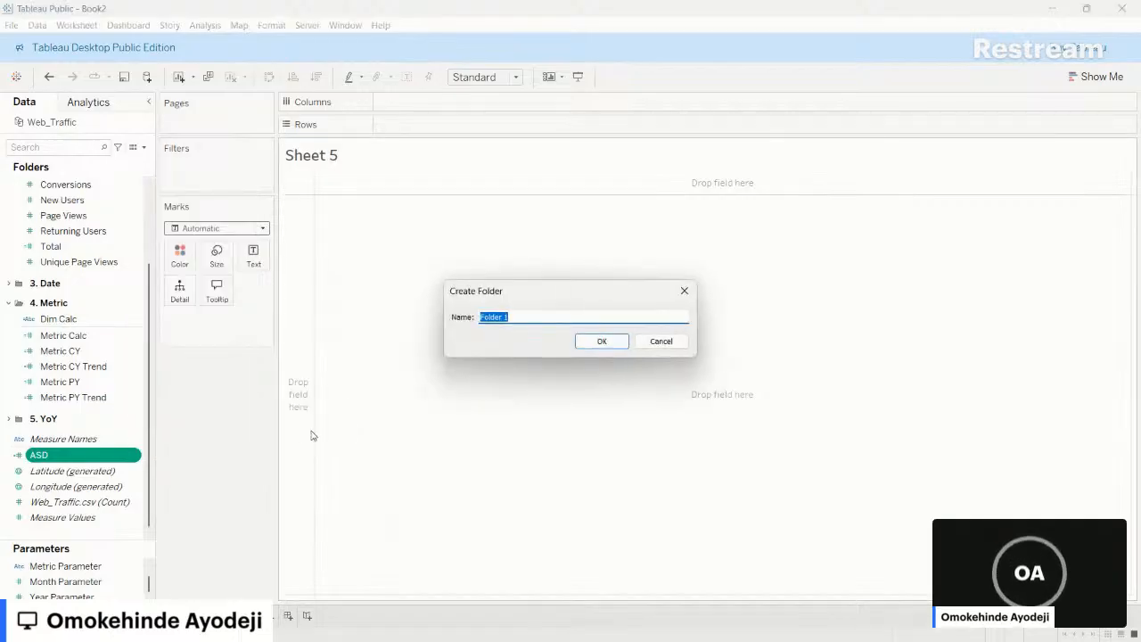
{"action": "type", "text": "6. KPI"}
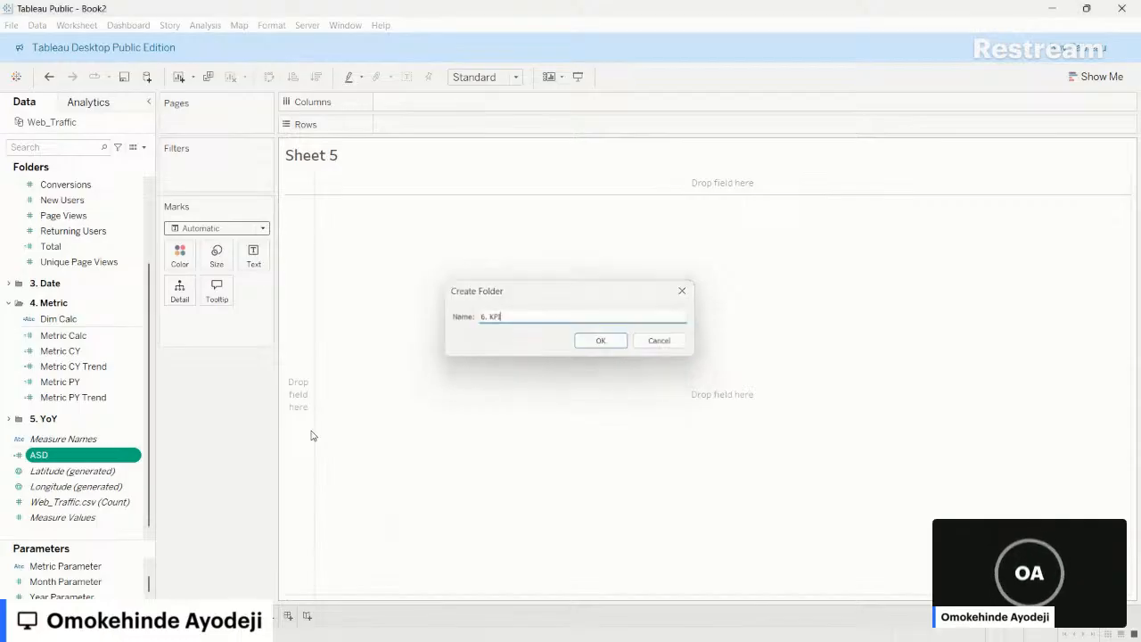
{"action": "key", "text": "Return"}
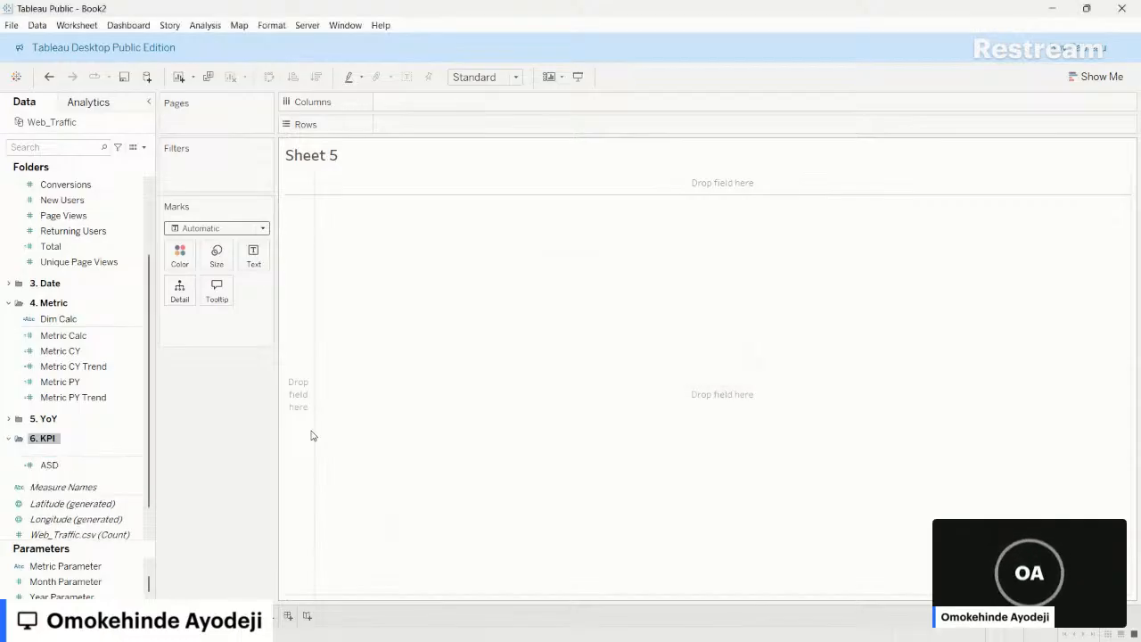
- Duplicate ASD in the KPI folder and replace Avg Session Duration with Conversions in the copy's formula
{"action": "left_click", "coordinate": [134, 465]}
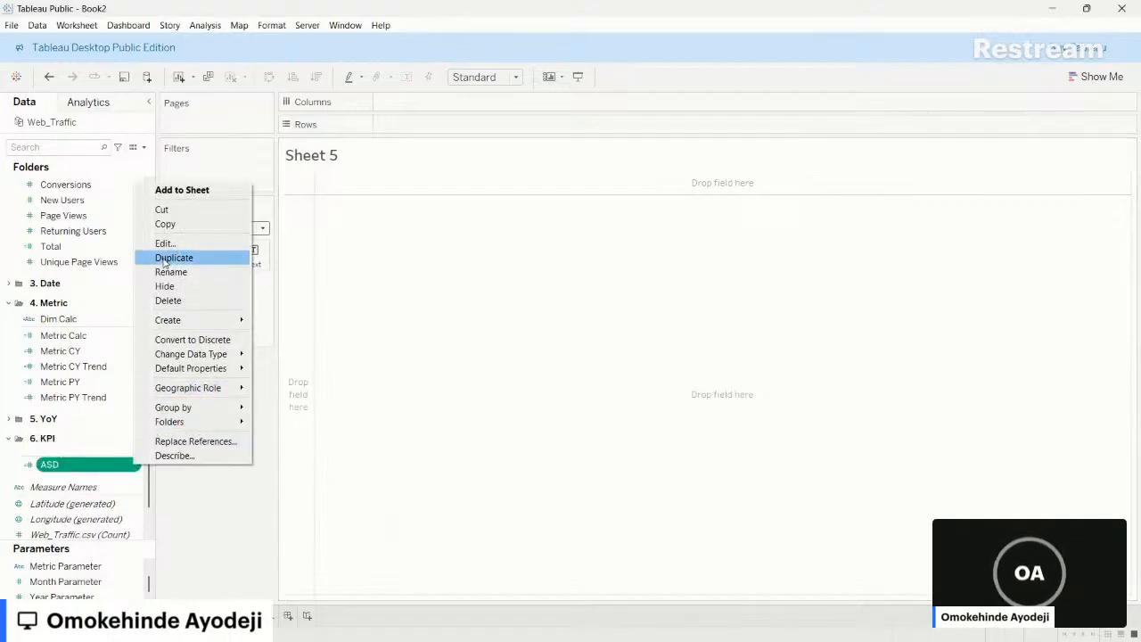
{"action": "left_click", "coordinate": [164, 260]}
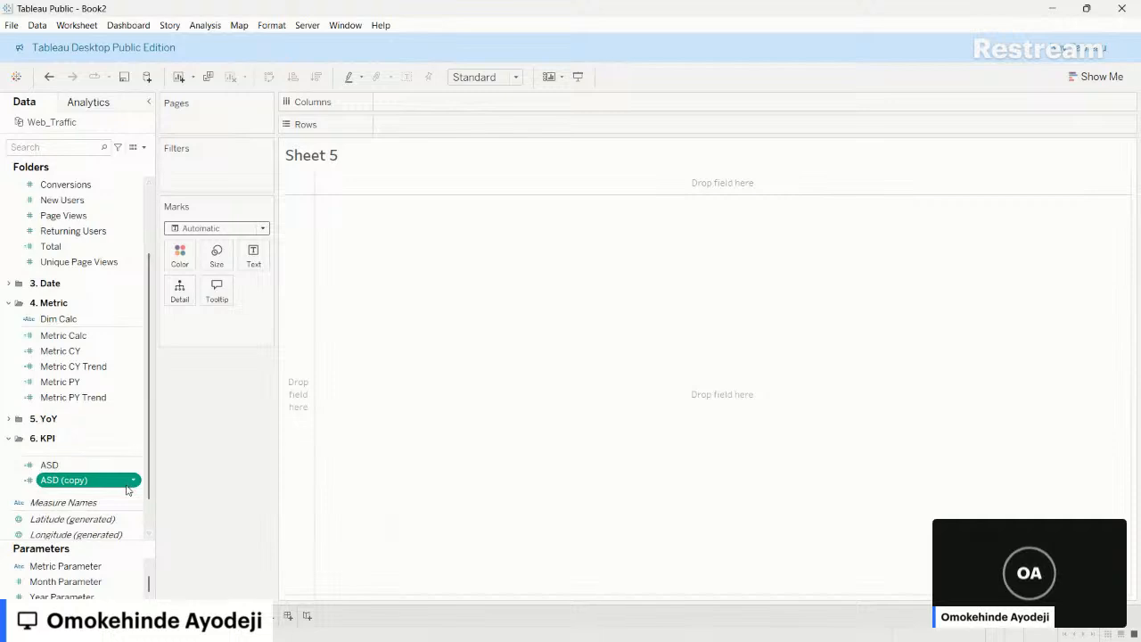
{"action": "left_click", "coordinate": [133, 481]}
{"action": "left_click", "coordinate": [178, 256]}
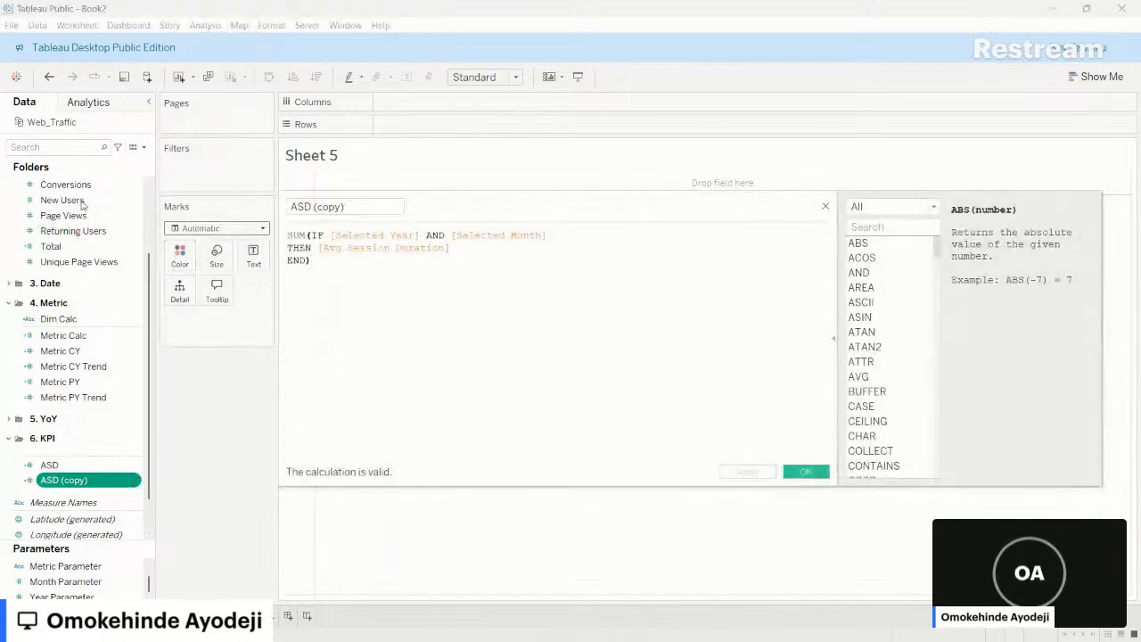
{"action": "scroll", "coordinate": [87, 197], "scroll_direction": "up", "scroll_amount": 3}
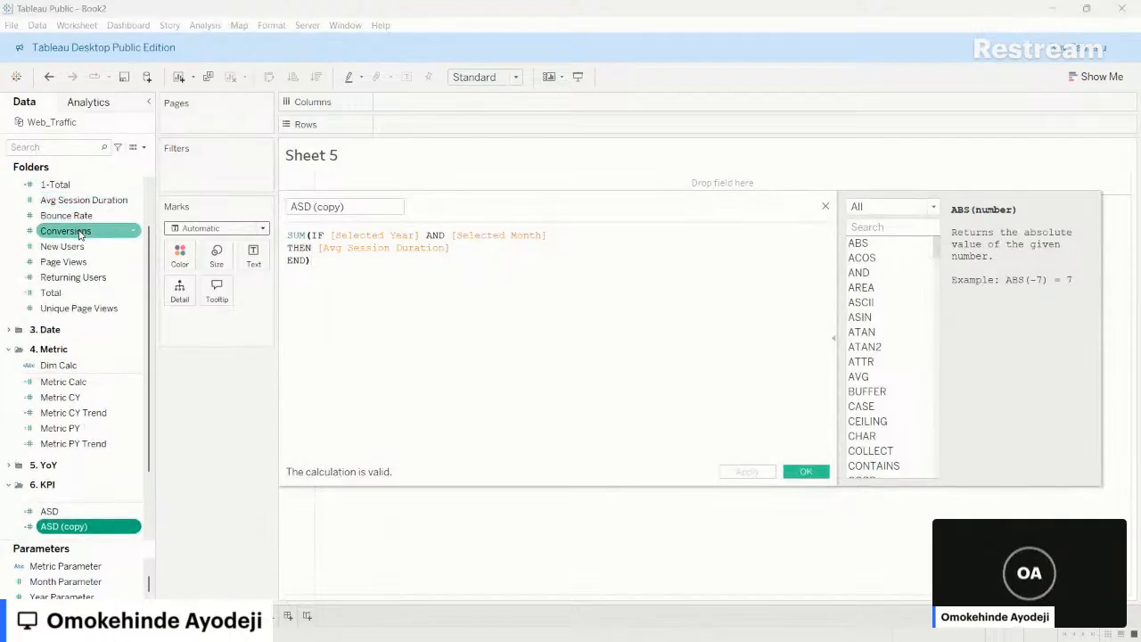
{"action": "left_click", "coordinate": [79, 233]}
{"action": "left_click_drag", "start_coordinate": [95, 234], "coordinate": [382, 267]}
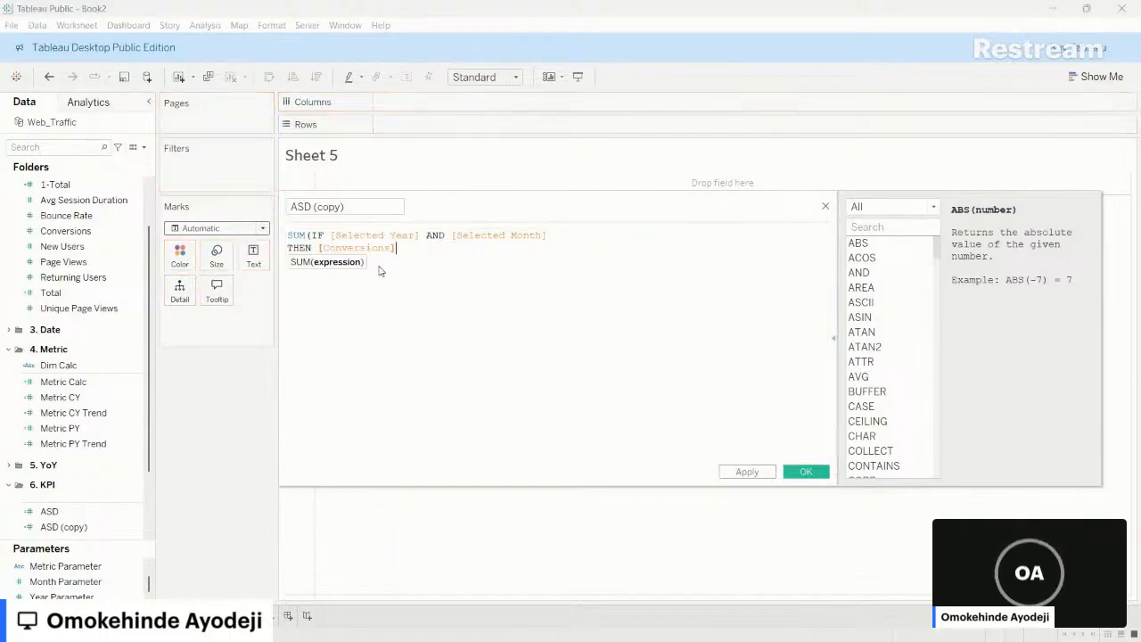
- Name the duplicated calculation Conversions_CY, after trying Conversions, and save it
{"action": "triple_click", "coordinate": [348, 208]}
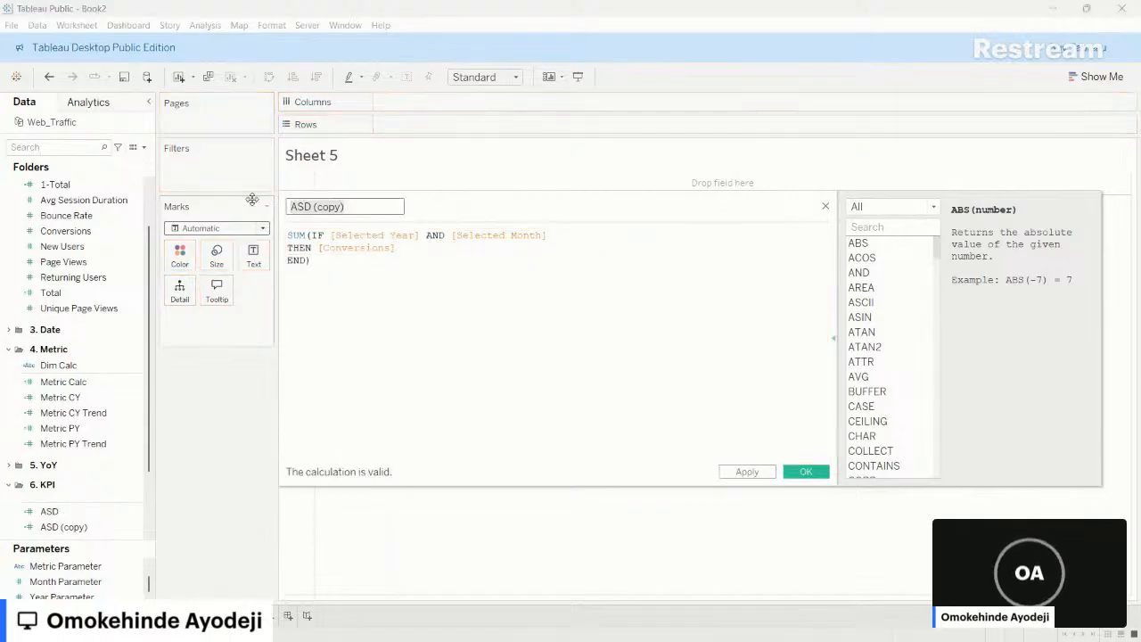
{"action": "type", "text": "Conversi"}
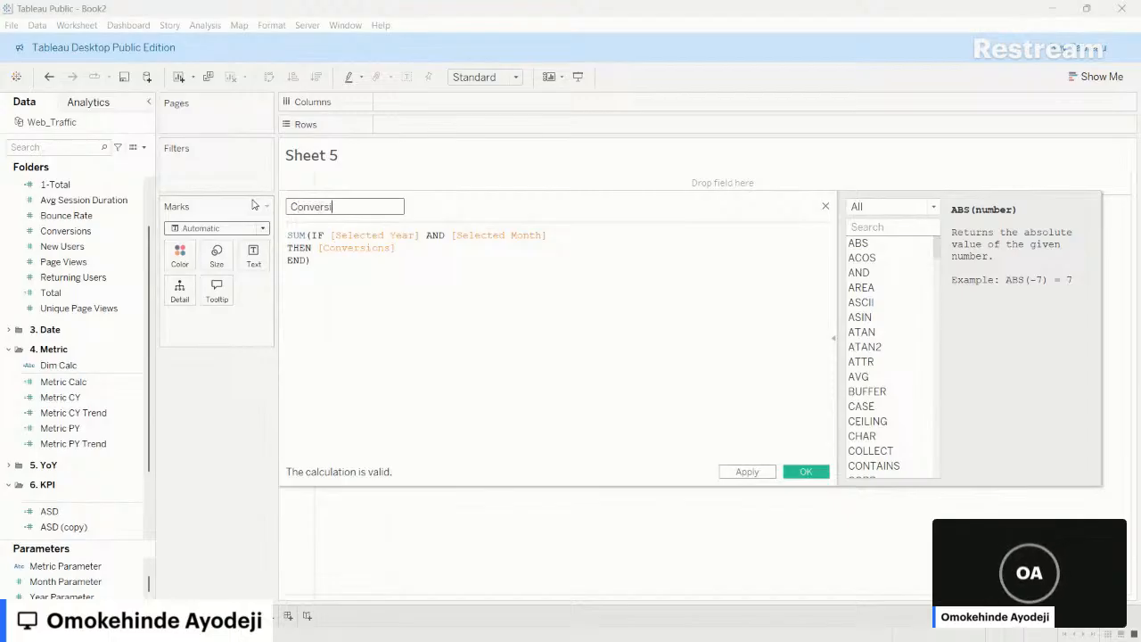
{"action": "type", "text": "ons"}
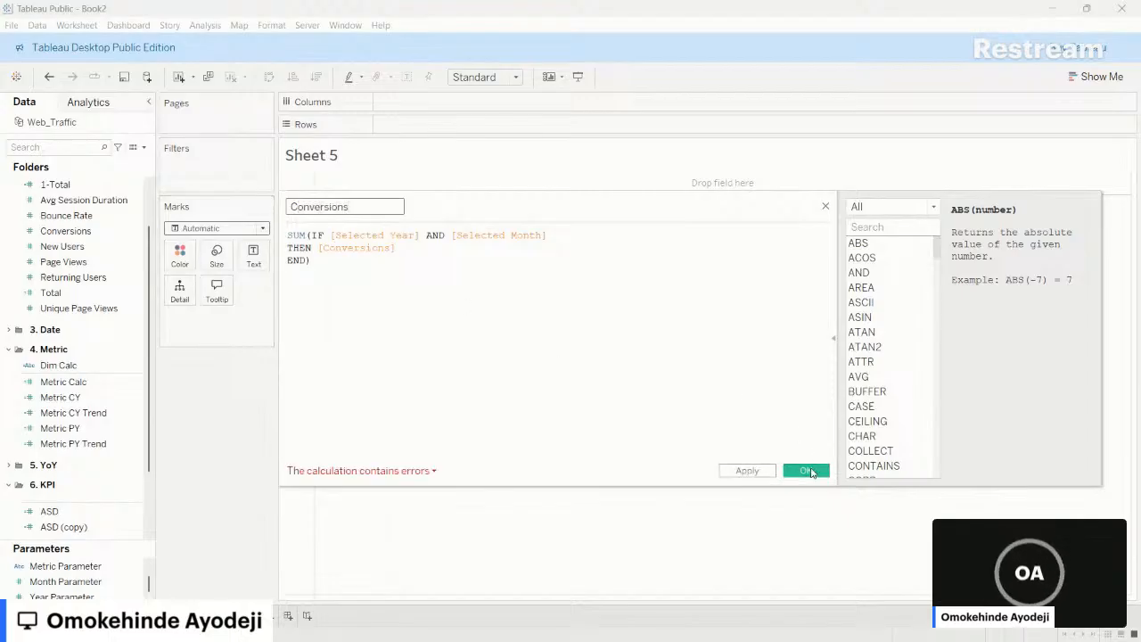
{"action": "left_click", "coordinate": [807, 471]}
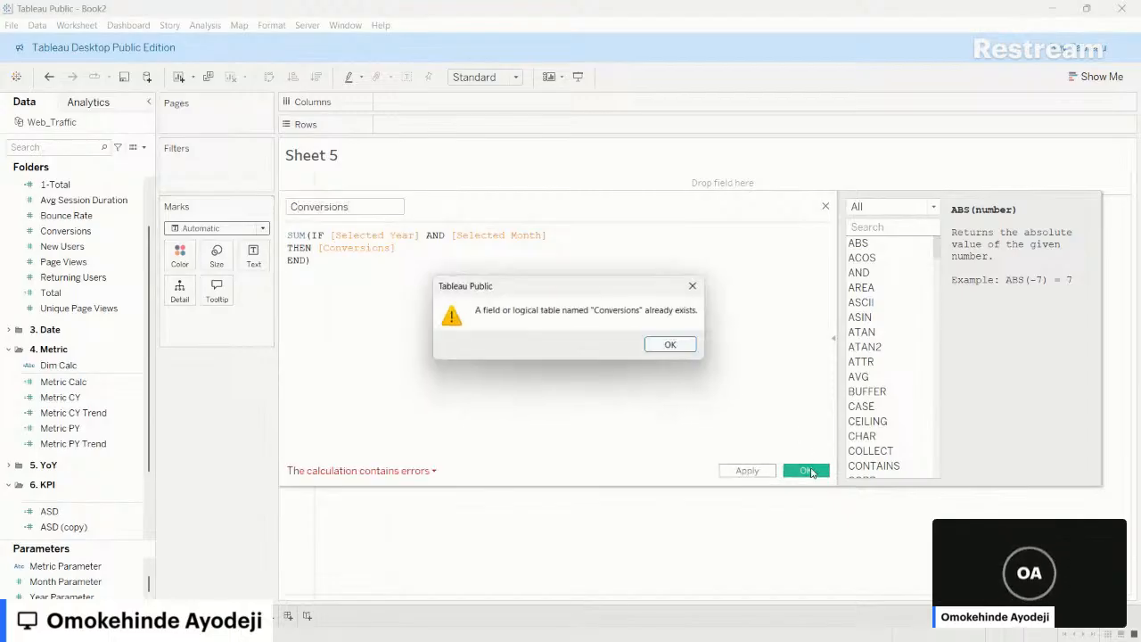
{"action": "left_click", "coordinate": [675, 344]}
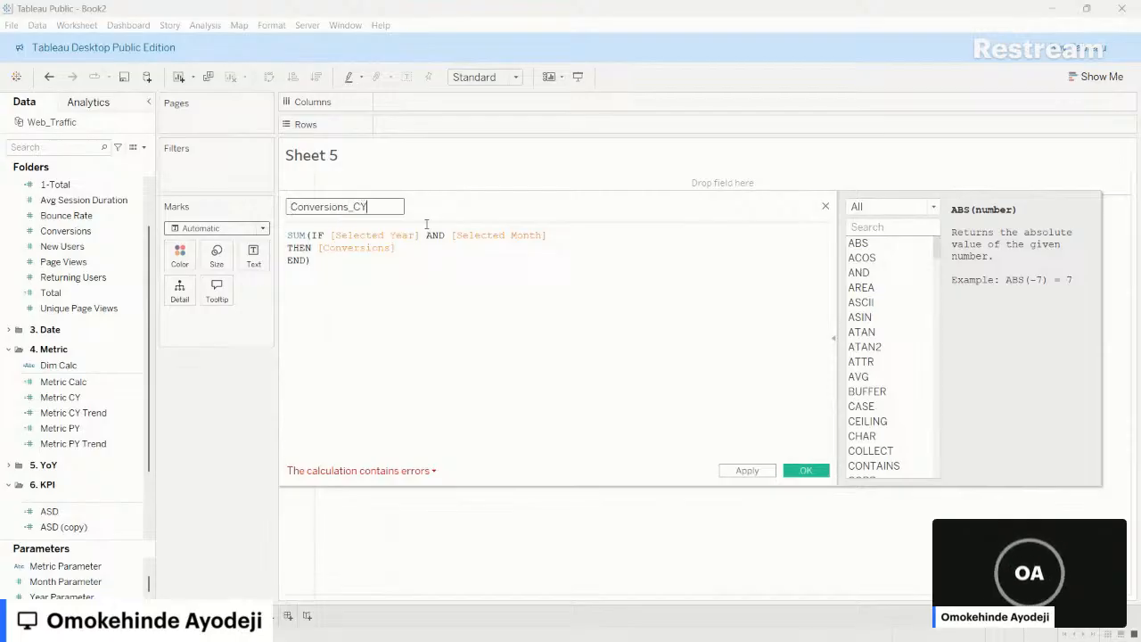
{"action": "left_click", "coordinate": [805, 470]}
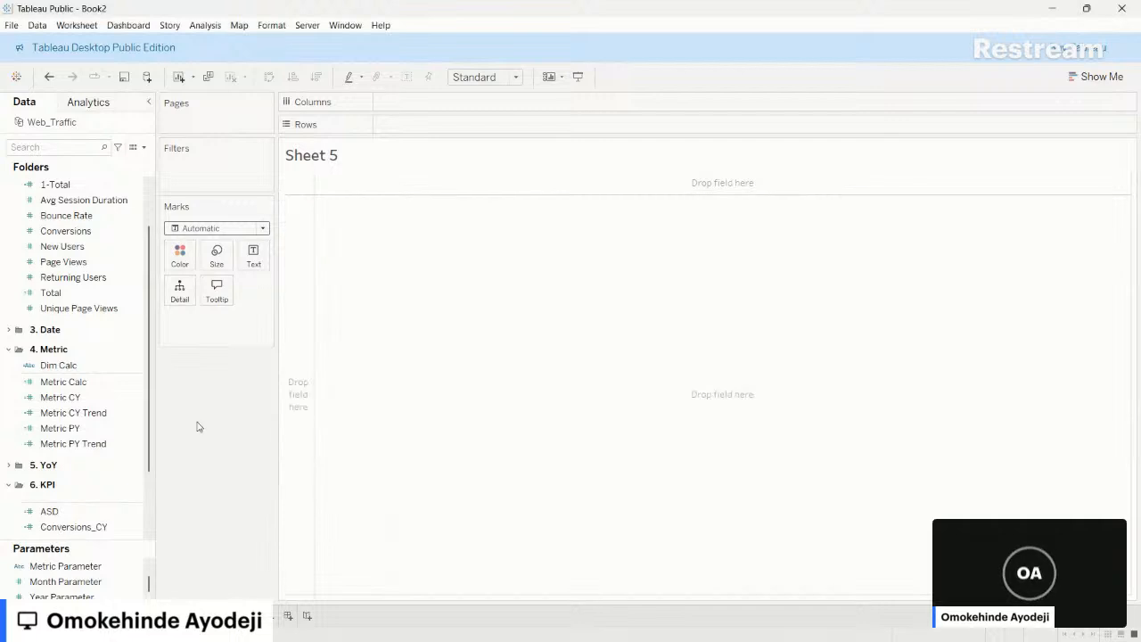
- Rename the ASD field in the KPI folder as ASD_CY
{"action": "scroll", "coordinate": [42, 440], "scroll_direction": "down", "scroll_amount": 1}
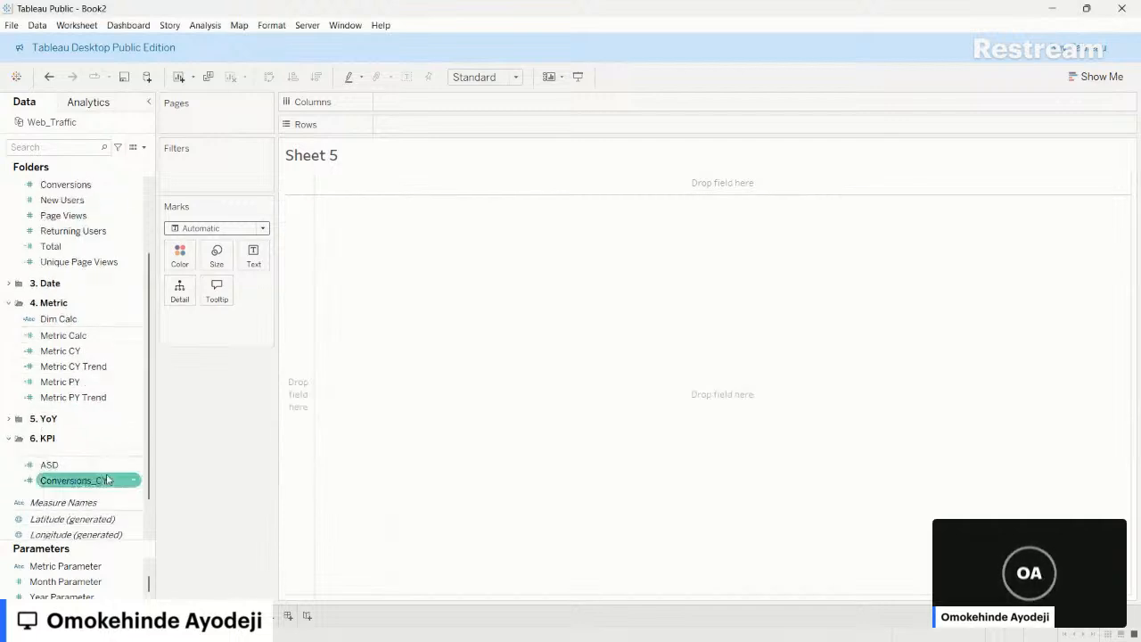
{"action": "right_click", "coordinate": [134, 464]}
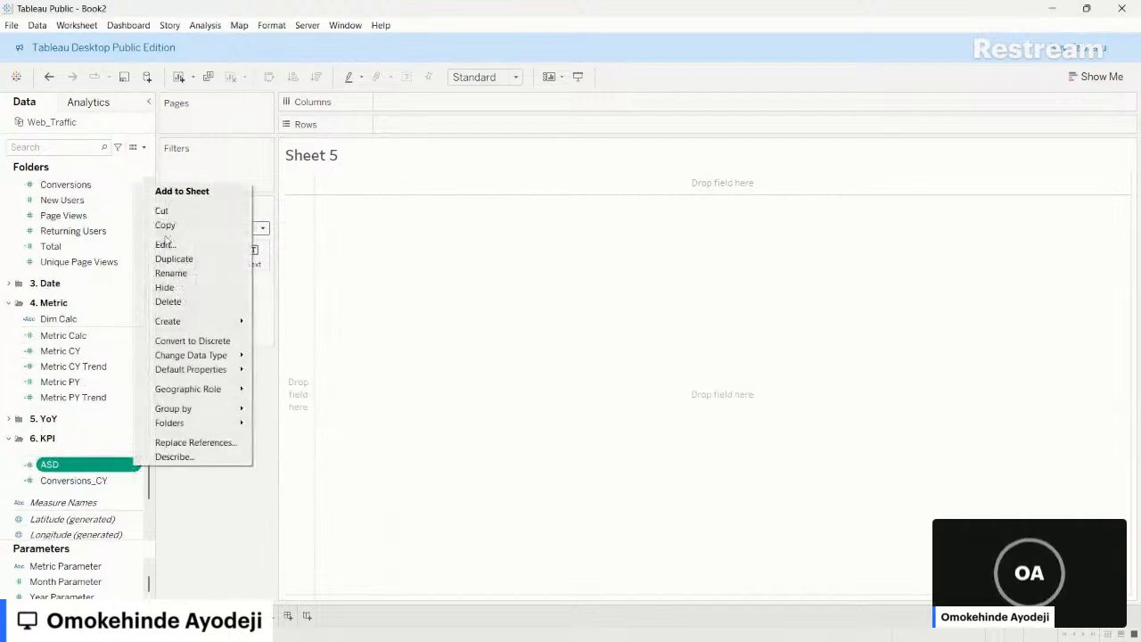
{"action": "left_click", "coordinate": [171, 272]}
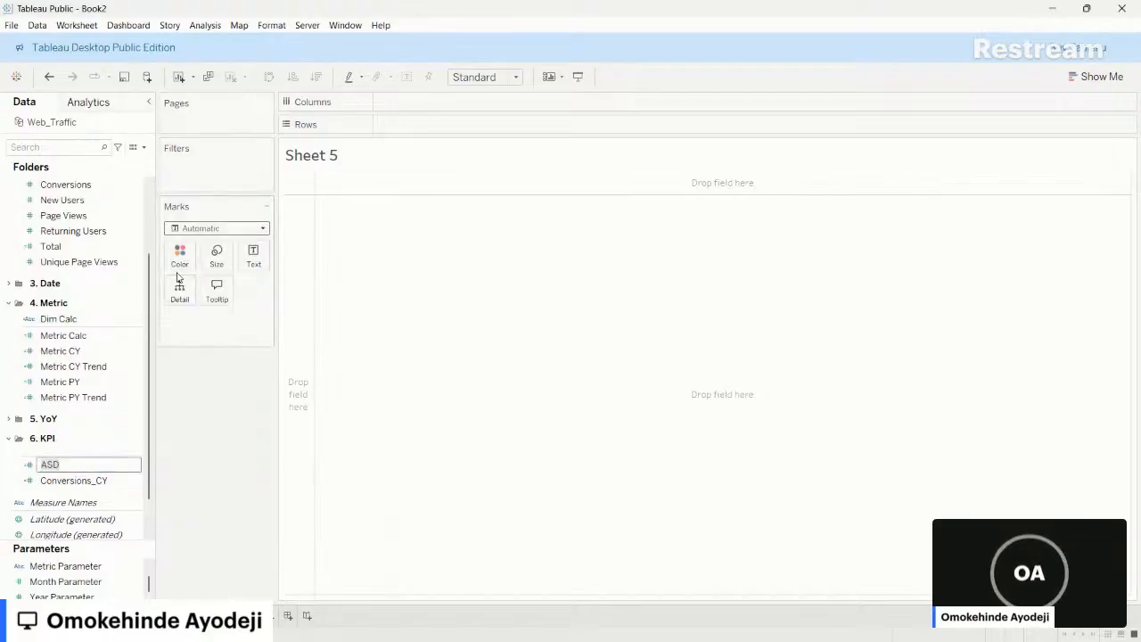
{"action": "key", "text": "End"}
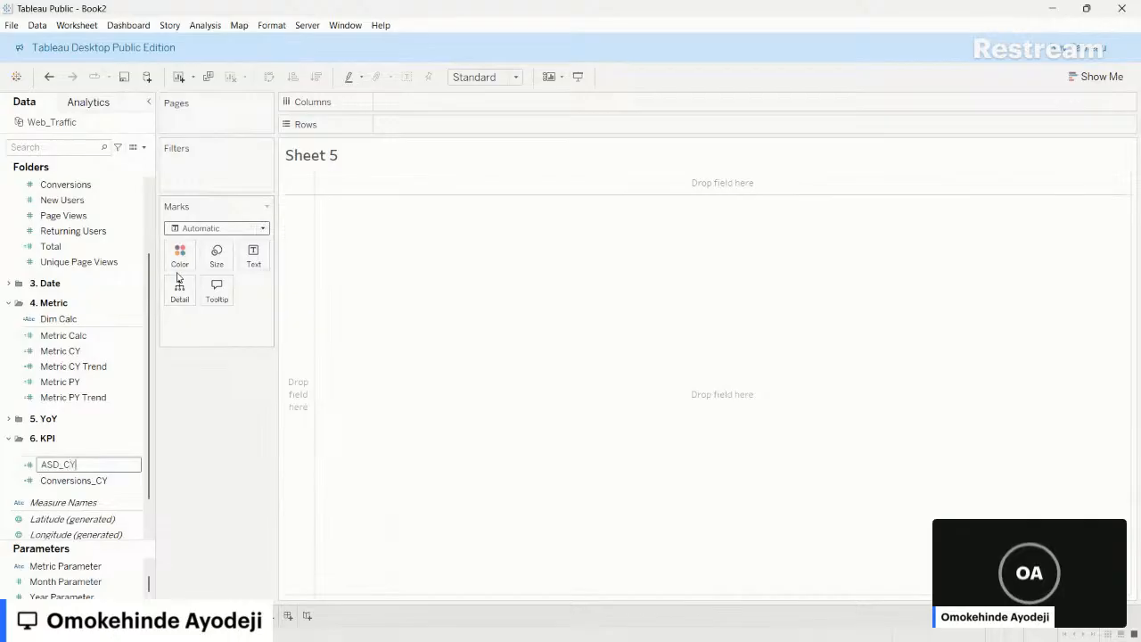
{"action": "key", "text": "Return"}
- Duplicate Conversions_CY and replace Conversions with New Users in the copy's formula
{"action": "left_click", "coordinate": [132, 482]}
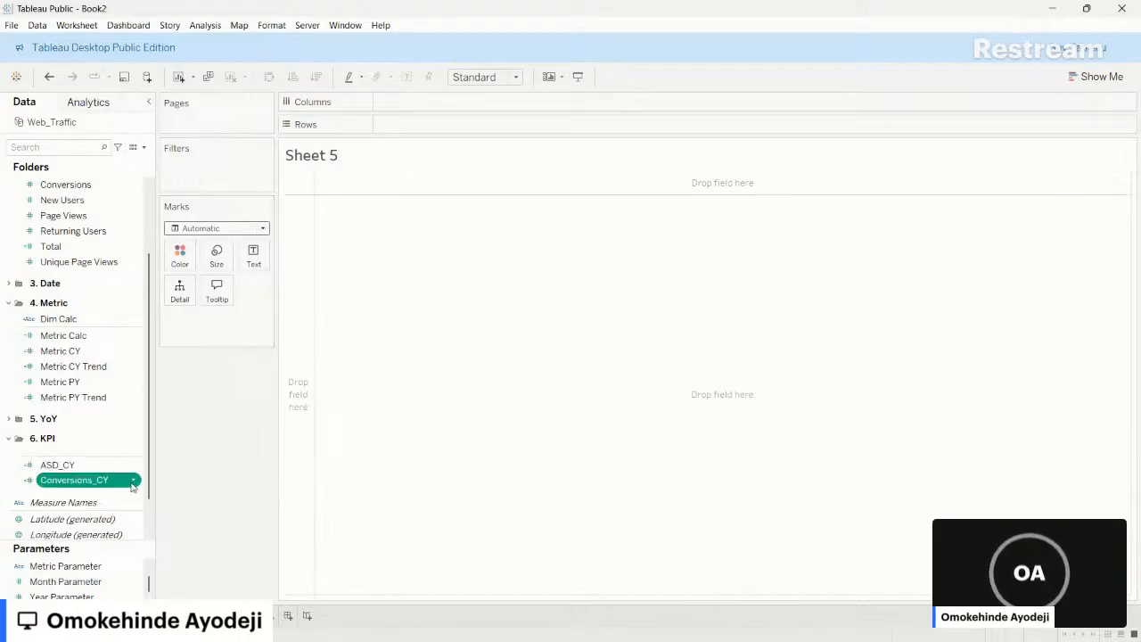
{"action": "left_click", "coordinate": [132, 482]}
{"action": "left_click", "coordinate": [178, 287]}
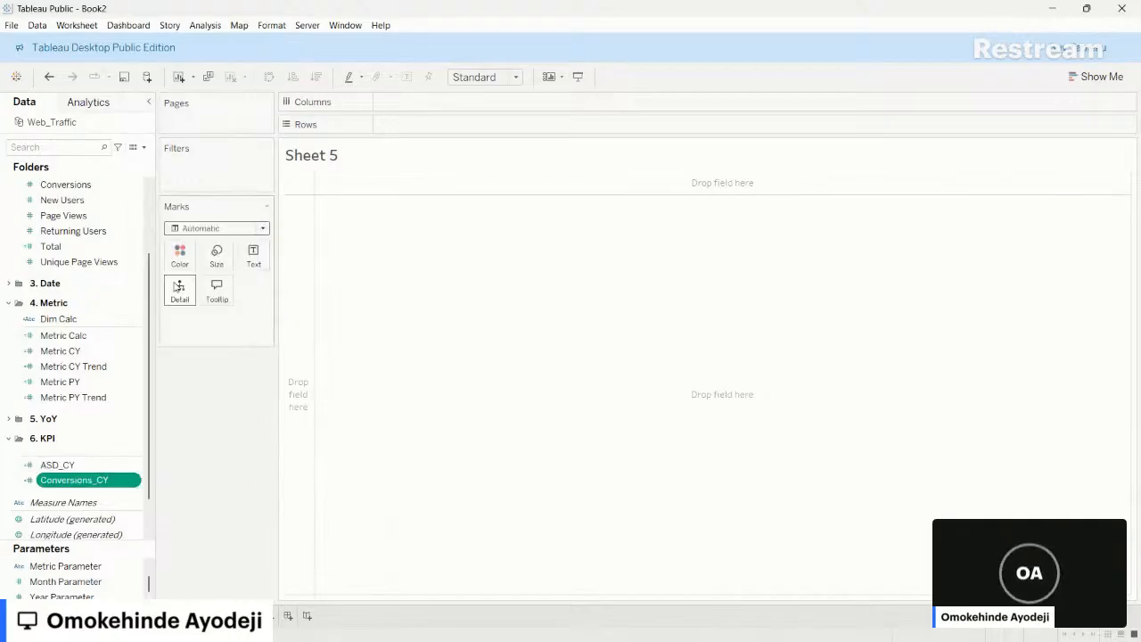
{"action": "left_click", "coordinate": [133, 495]}
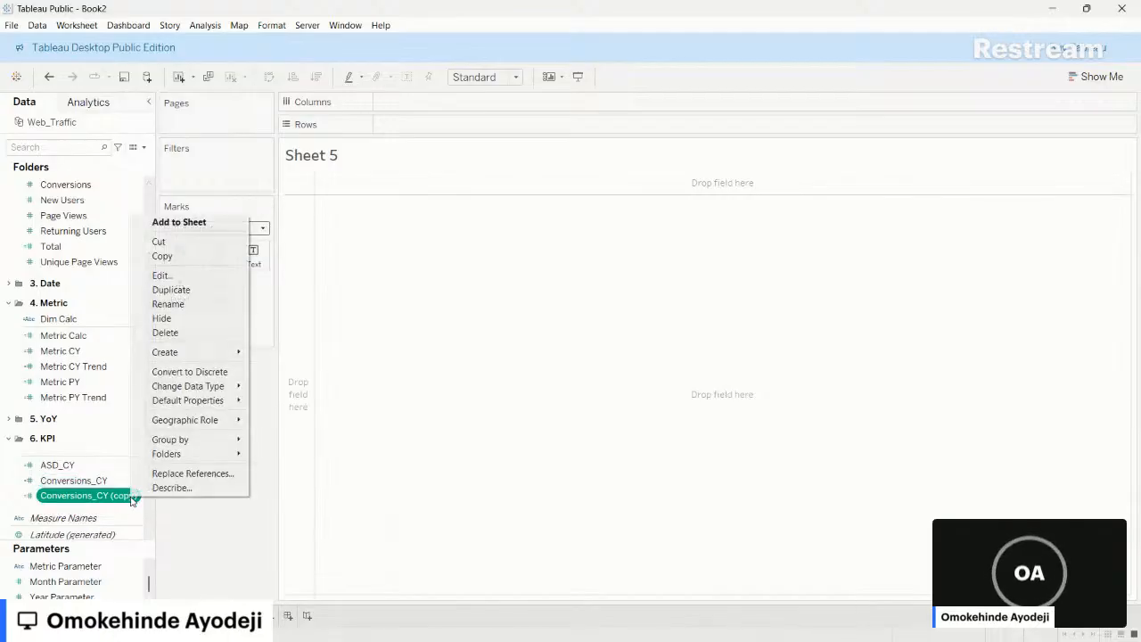
{"action": "left_click", "coordinate": [190, 276]}
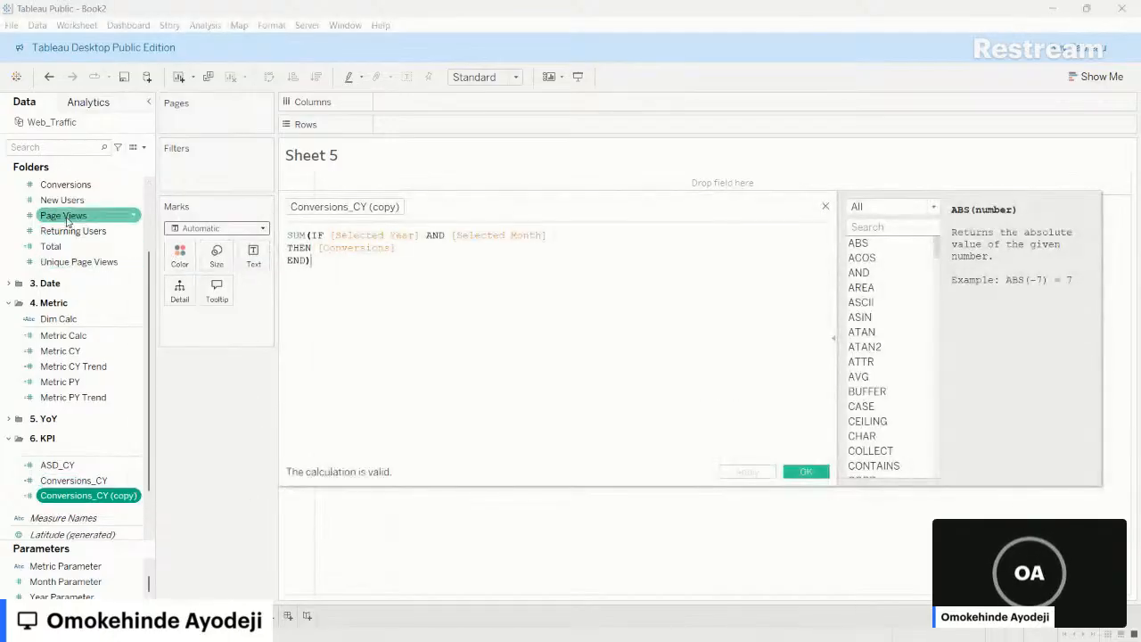
{"action": "left_click_drag", "start_coordinate": [59, 208], "coordinate": [354, 262]}
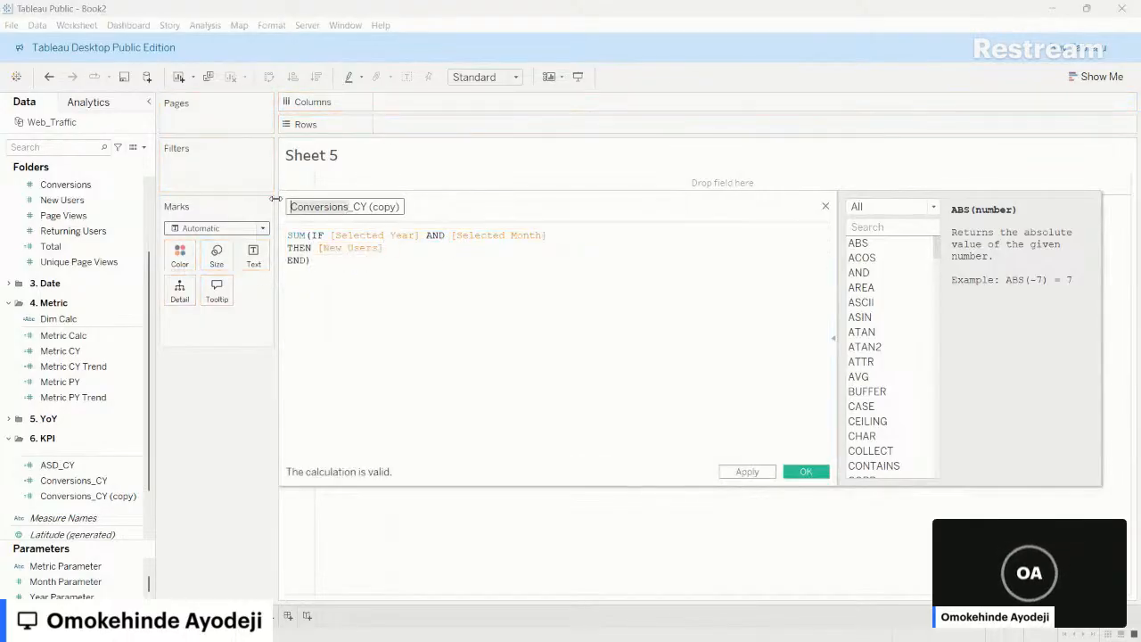
- Rename the duplicated New Users calculation NU_CY and save it
{"action": "type", "text": "NU"}
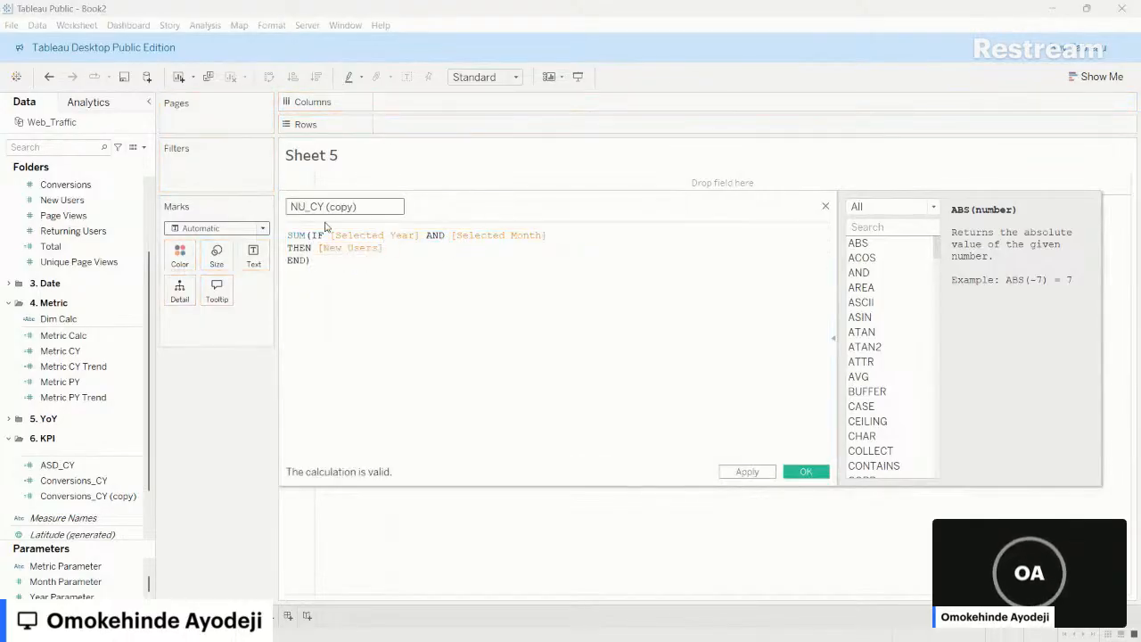
{"action": "left_click_drag", "start_coordinate": [325, 207], "coordinate": [363, 208]}
{"action": "key", "text": "BackSpace"}
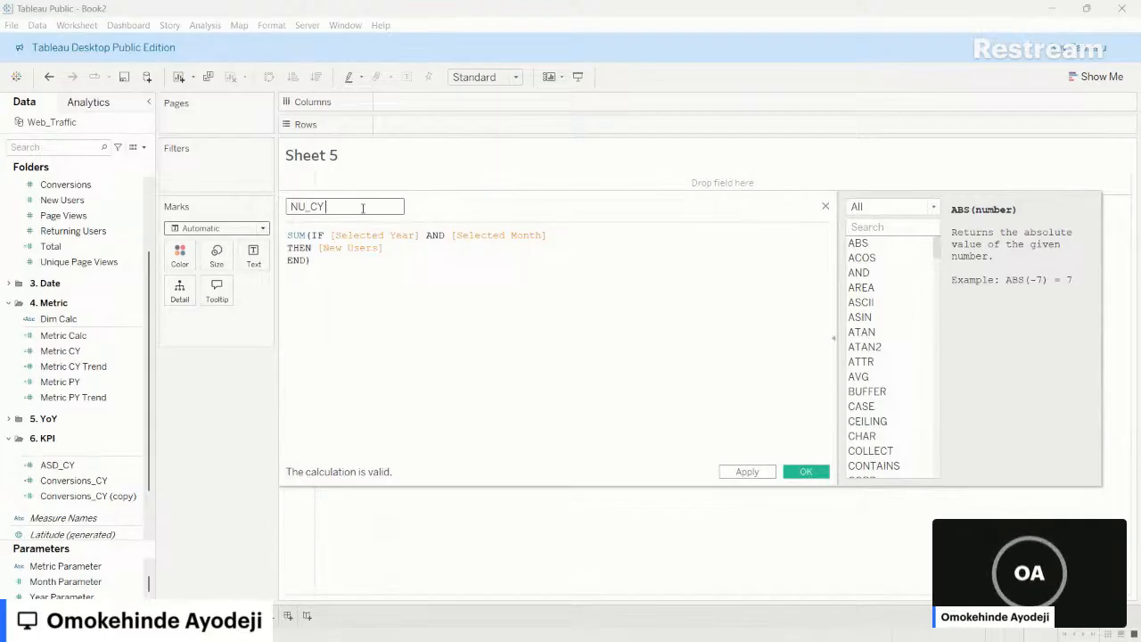
{"action": "left_click", "coordinate": [802, 472]}
- Duplicate the NU_CY calculated field in the 6. KPI folder
{"action": "left_click", "coordinate": [49, 480]}
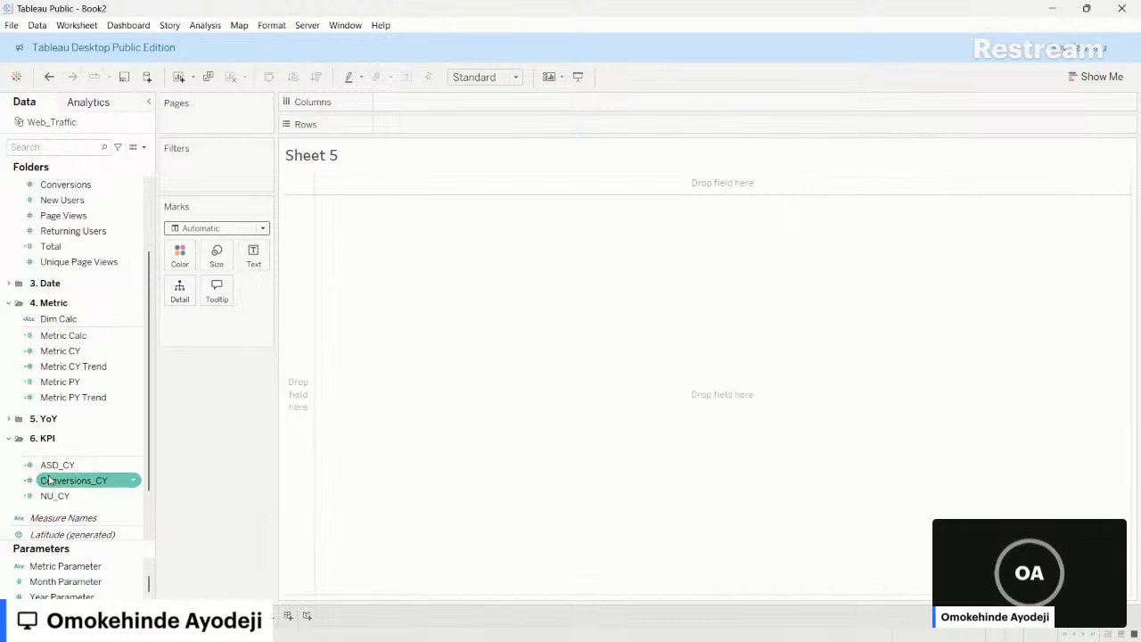
{"action": "scroll", "coordinate": [71, 464], "scroll_direction": "down", "scroll_amount": 2}
{"action": "left_click", "coordinate": [121, 434]}
{"action": "right_click", "coordinate": [129, 435]}
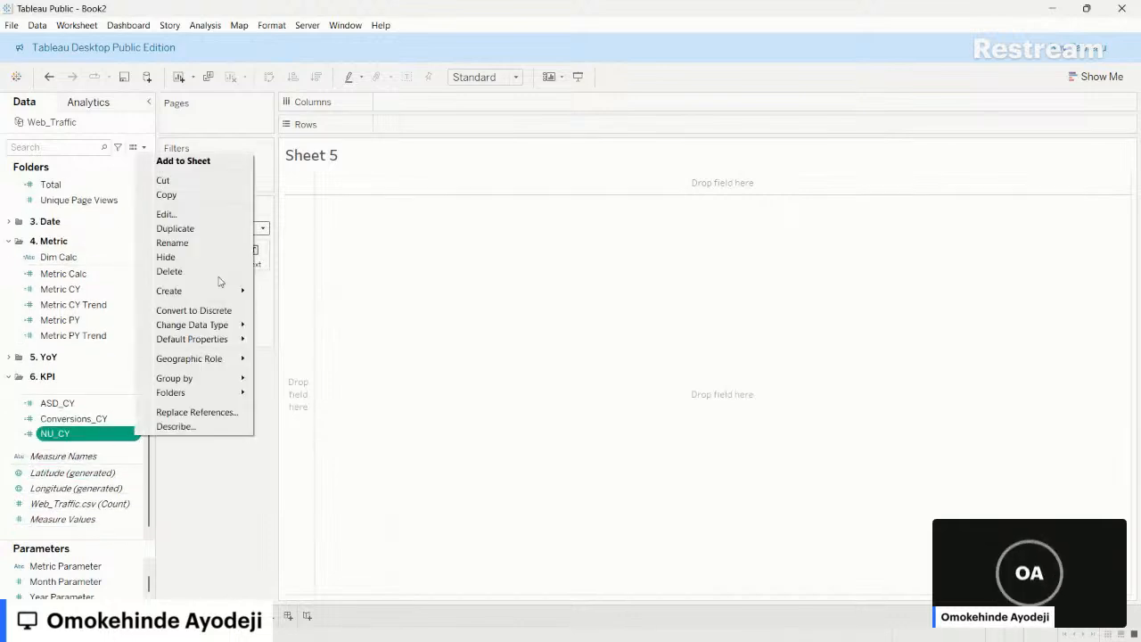
{"action": "left_click", "coordinate": [175, 228]}
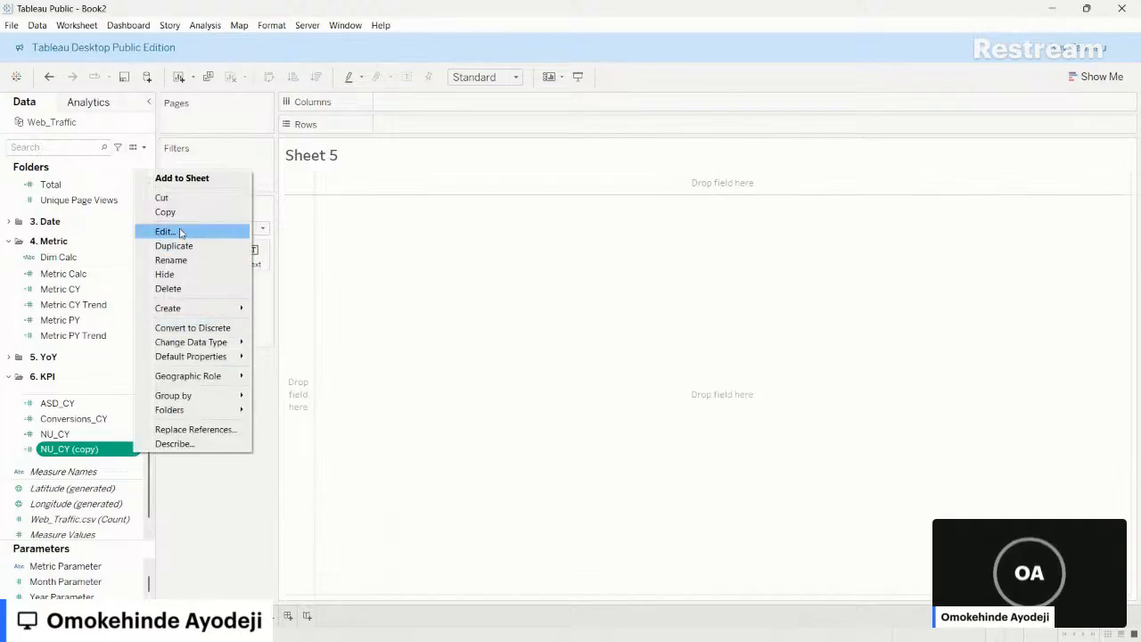
- Edit the NU_CY copy so its formula uses Page Views instead of New Users
{"action": "left_click", "coordinate": [182, 231]}
{"action": "scroll", "coordinate": [93, 241], "scroll_direction": "up", "scroll_amount": 3}
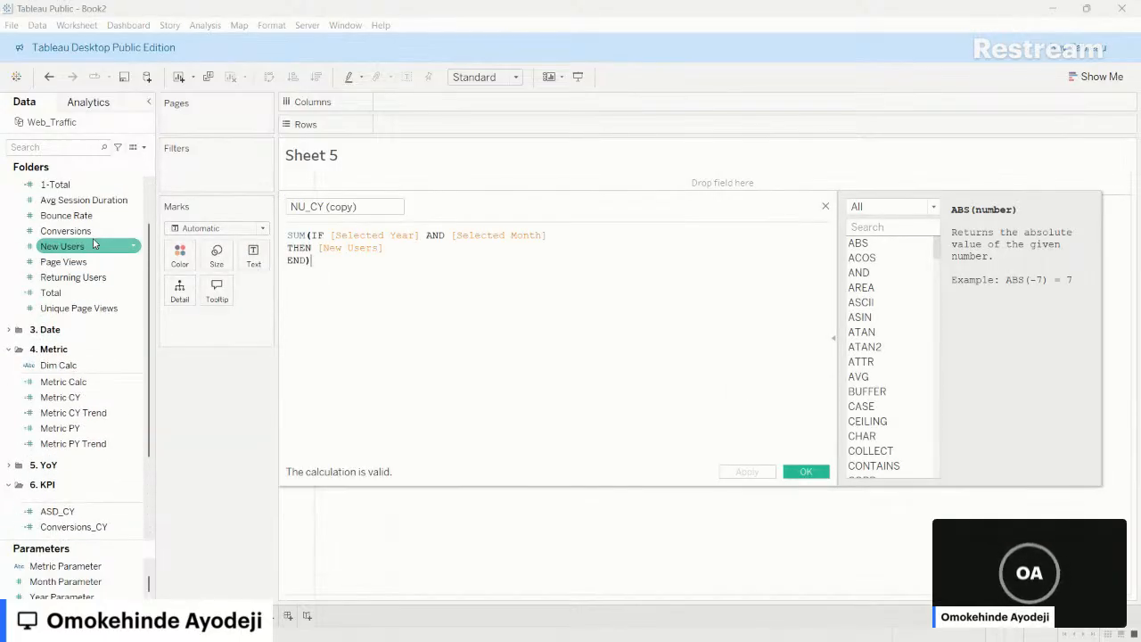
{"action": "left_click", "coordinate": [81, 263]}
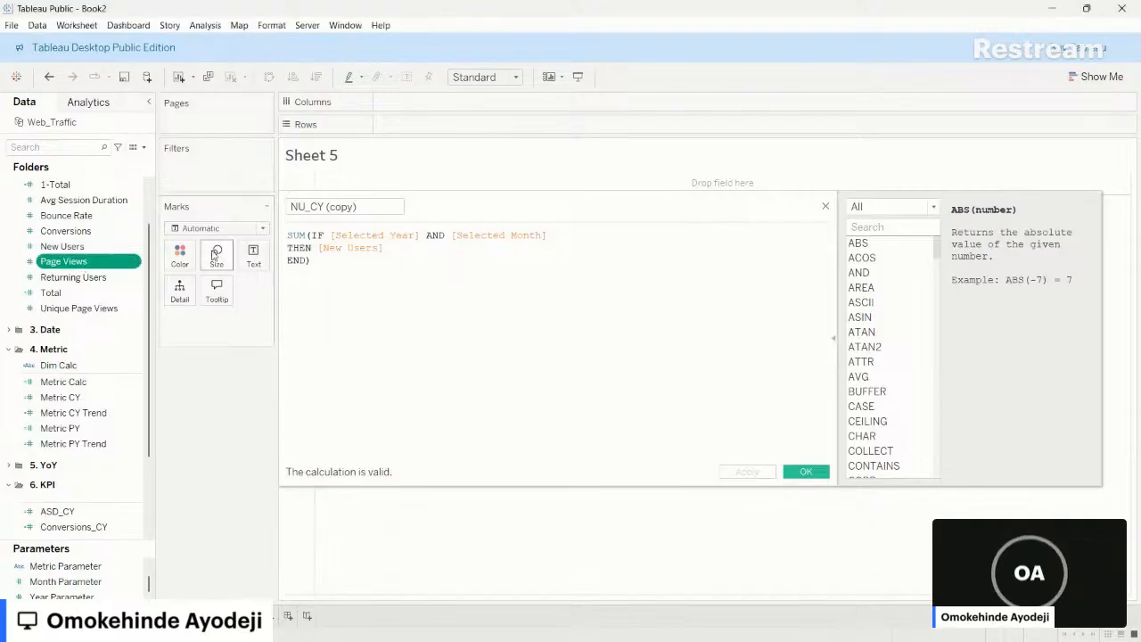
{"action": "left_click_drag", "start_coordinate": [86, 265], "coordinate": [354, 263]}
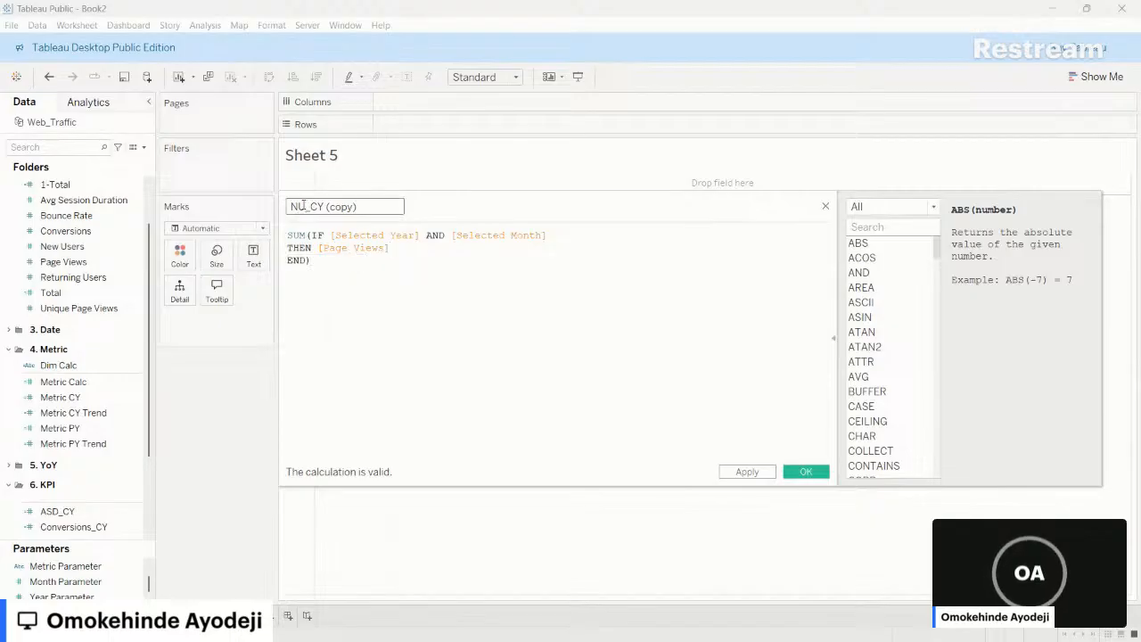
- Rename the Page Views calculation PV_CY and save it
{"action": "double_click", "coordinate": [303, 206]}
{"action": "type", "text": "PV_CY"}
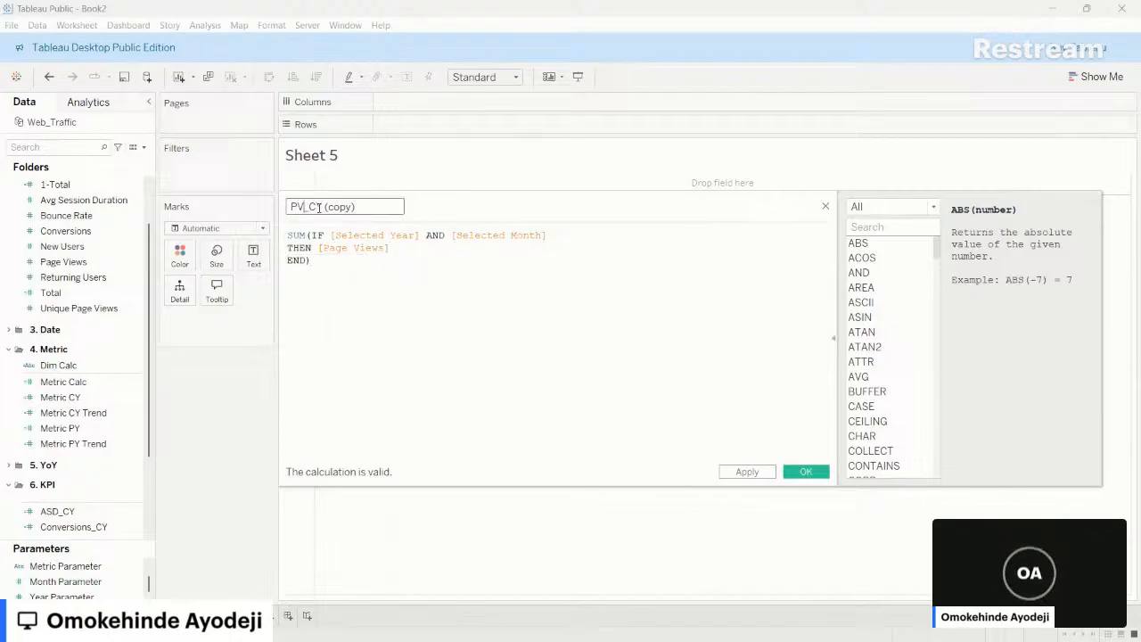
{"action": "double_click", "coordinate": [322, 207]}
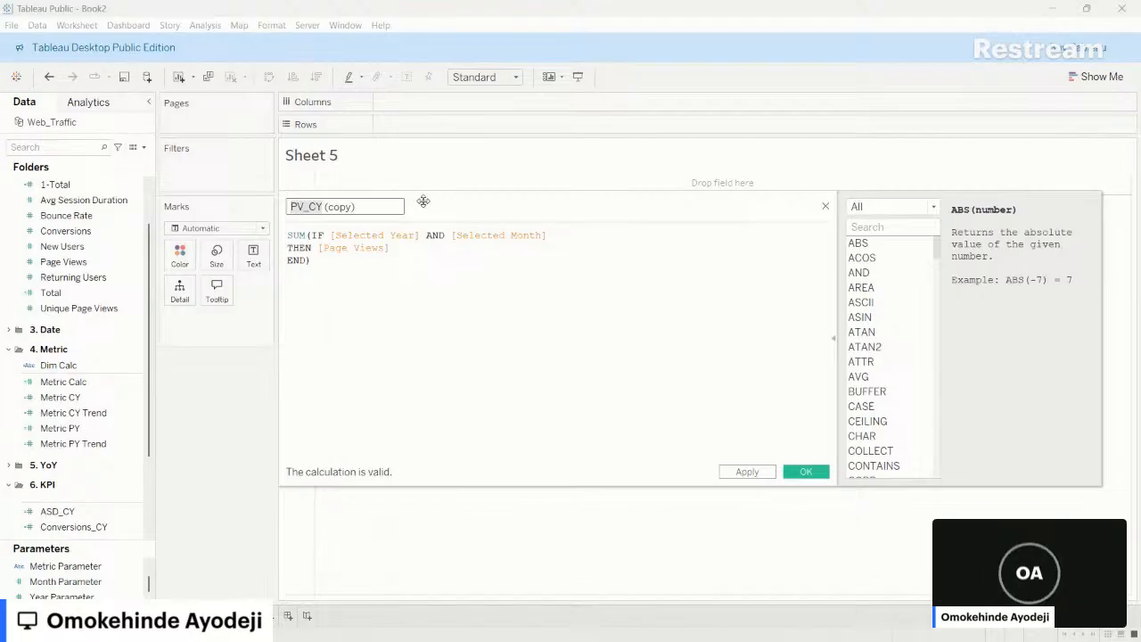
{"action": "left_click", "coordinate": [360, 207]}
{"action": "left_click_drag", "start_coordinate": [360, 207], "coordinate": [324, 206]}
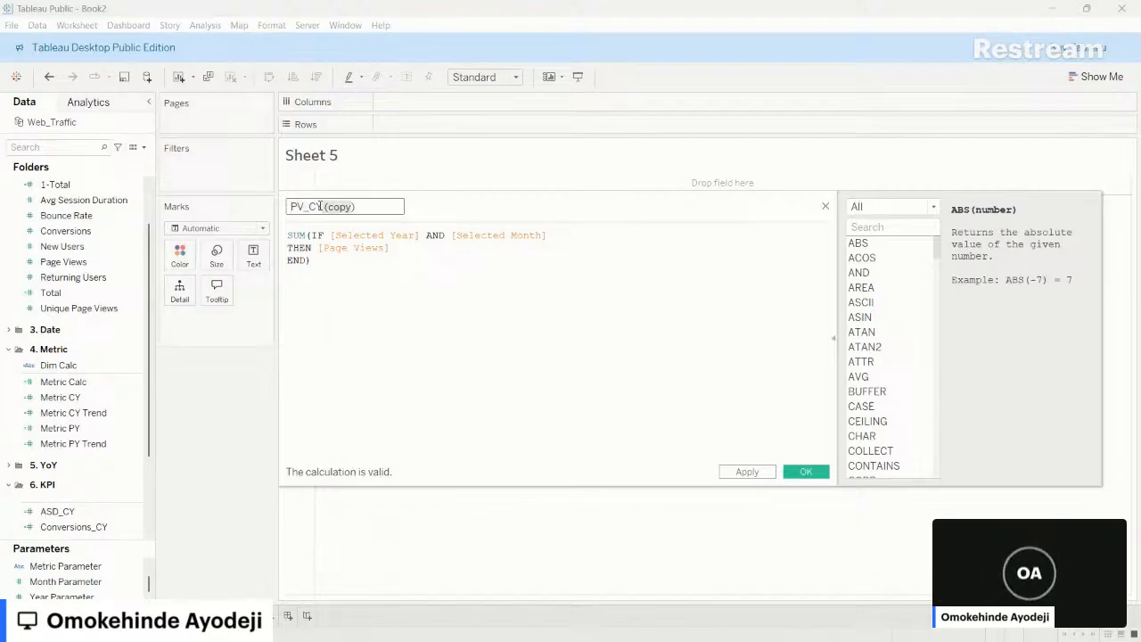
{"action": "key", "text": "BackSpace"}
{"action": "key", "text": "Right"}
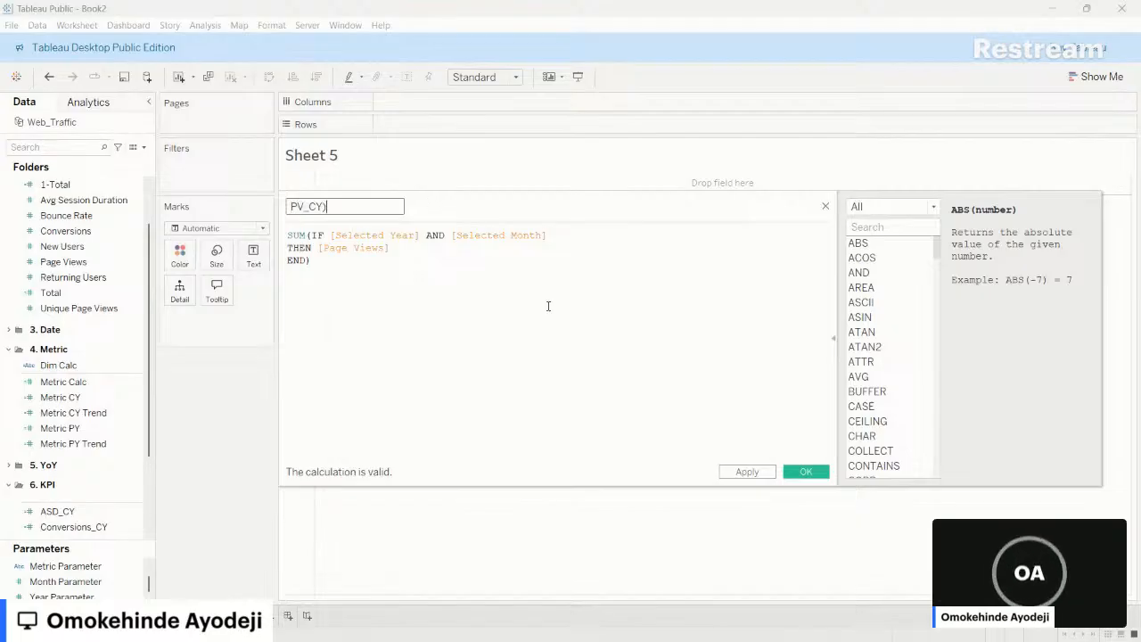
{"action": "left_click", "coordinate": [806, 472]}
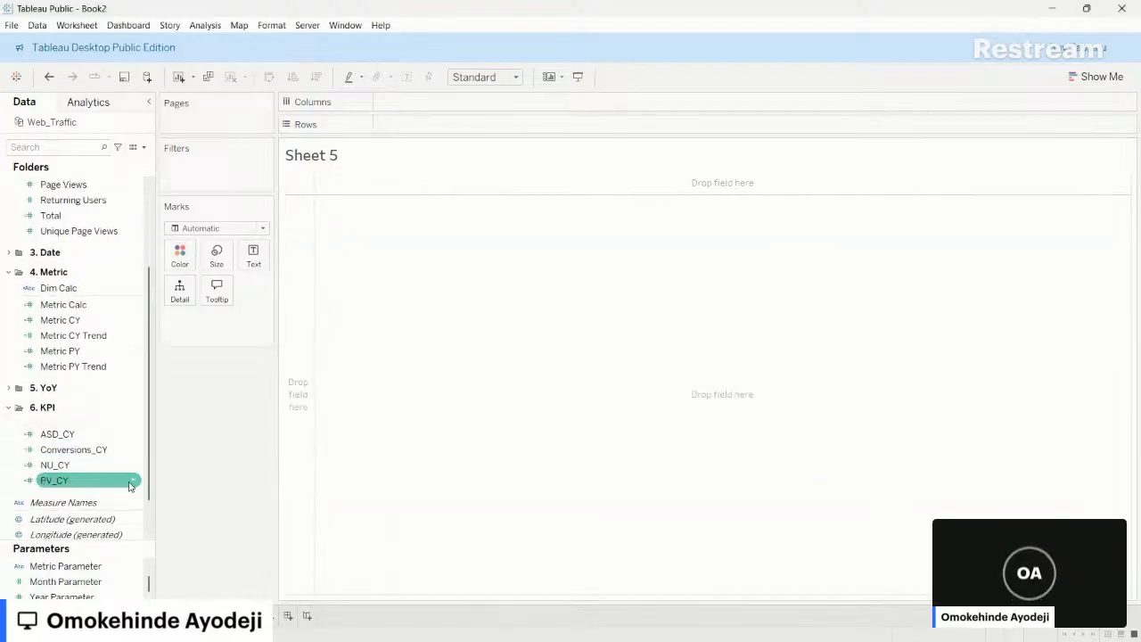
- Duplicate PV_CY, and duplicate that copy as well, to get two extra calculated fields
{"action": "left_click", "coordinate": [132, 481]}
{"action": "left_click", "coordinate": [176, 275]}
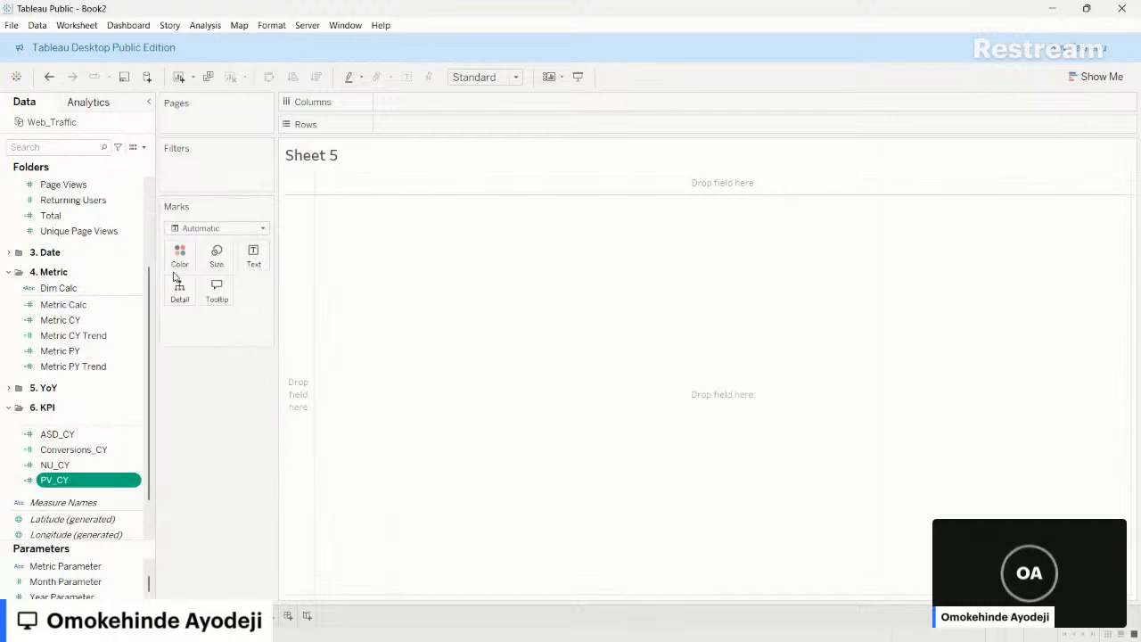
{"action": "left_click", "coordinate": [134, 495]}
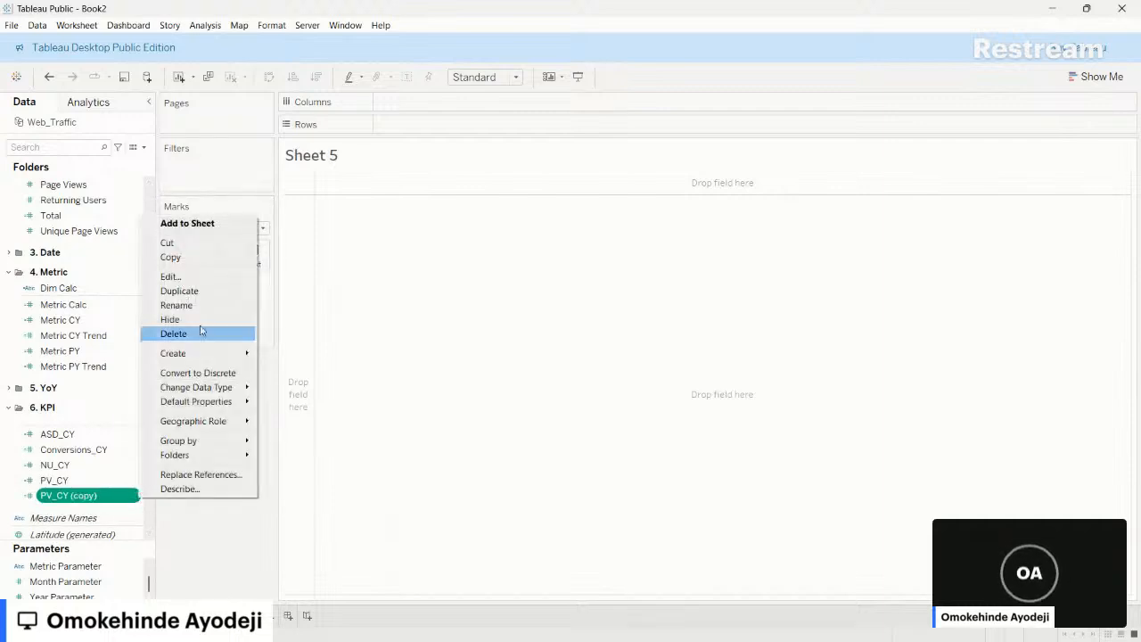
{"action": "left_click", "coordinate": [181, 290]}
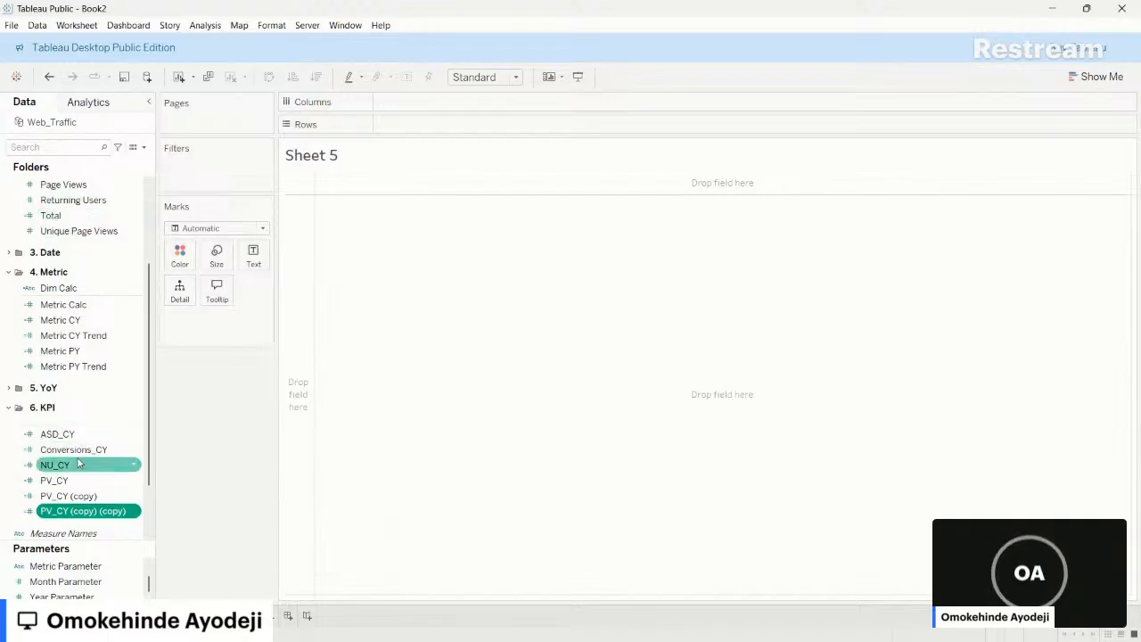
- Open the first PV_CY copy for editing and rename it RU_CY
{"action": "right_click", "coordinate": [134, 497]}
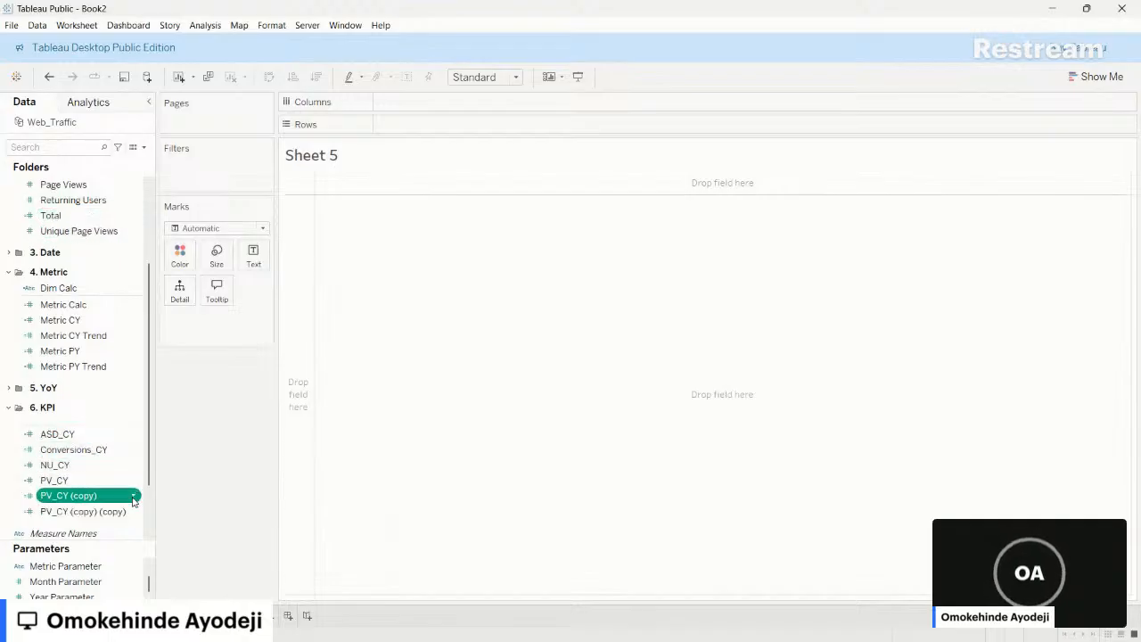
{"action": "left_click", "coordinate": [160, 276]}
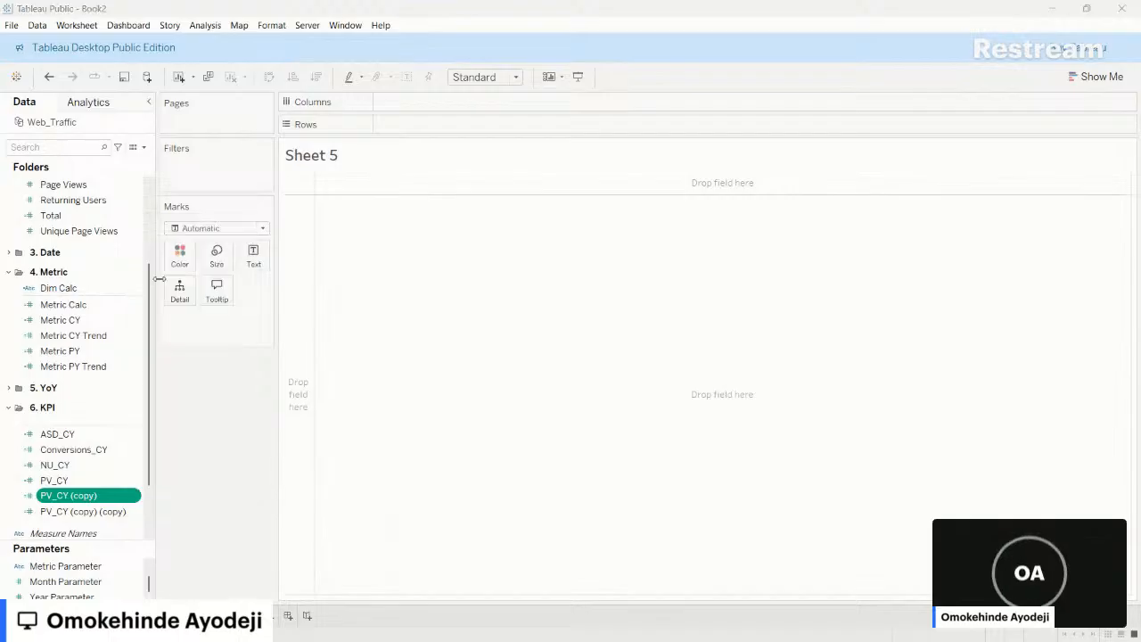
{"action": "left_click_drag", "start_coordinate": [324, 206], "coordinate": [365, 209]}
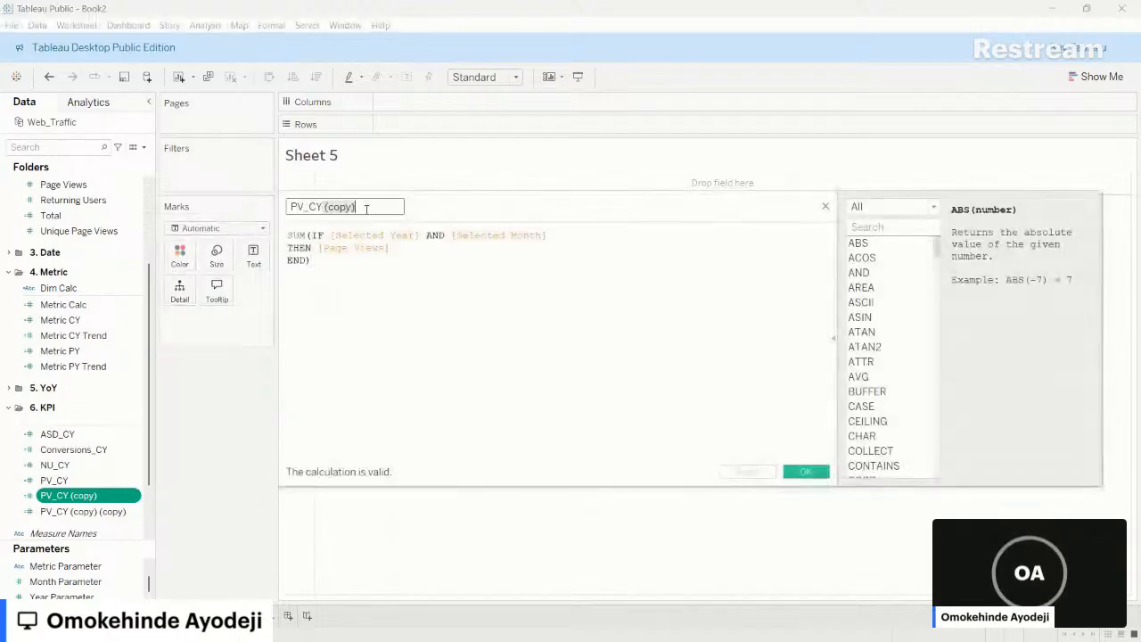
{"action": "key", "text": "BackSpace"}
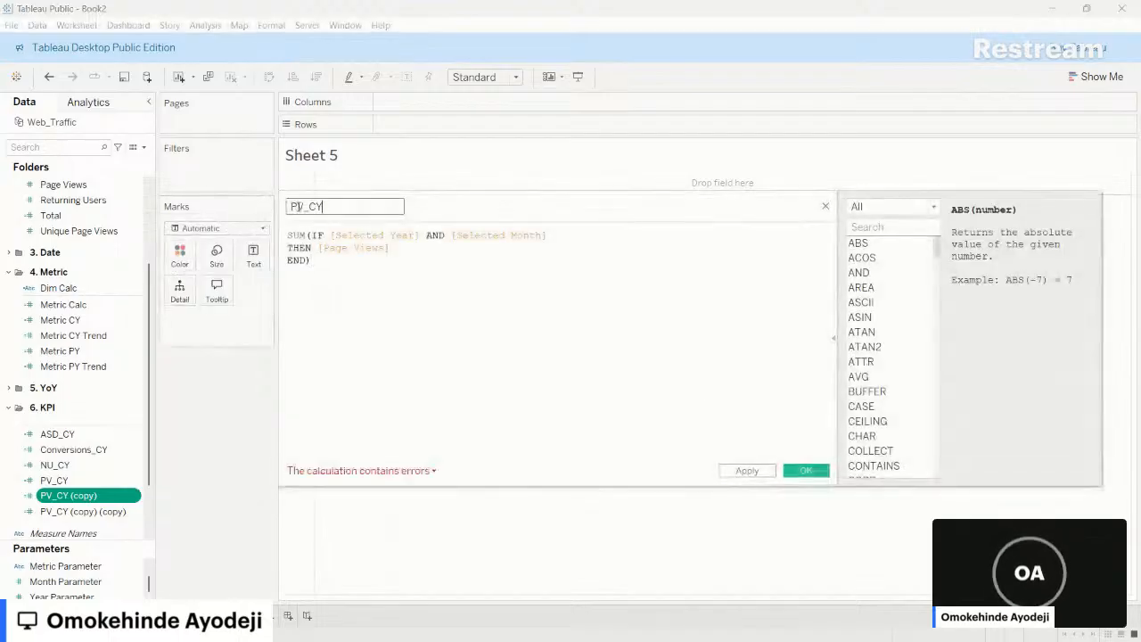
{"action": "left_click", "coordinate": [305, 206]}
{"action": "key", "text": "BackSpace"}
{"action": "key", "text": "BackSpace"}
{"action": "type", "text": "RU"}
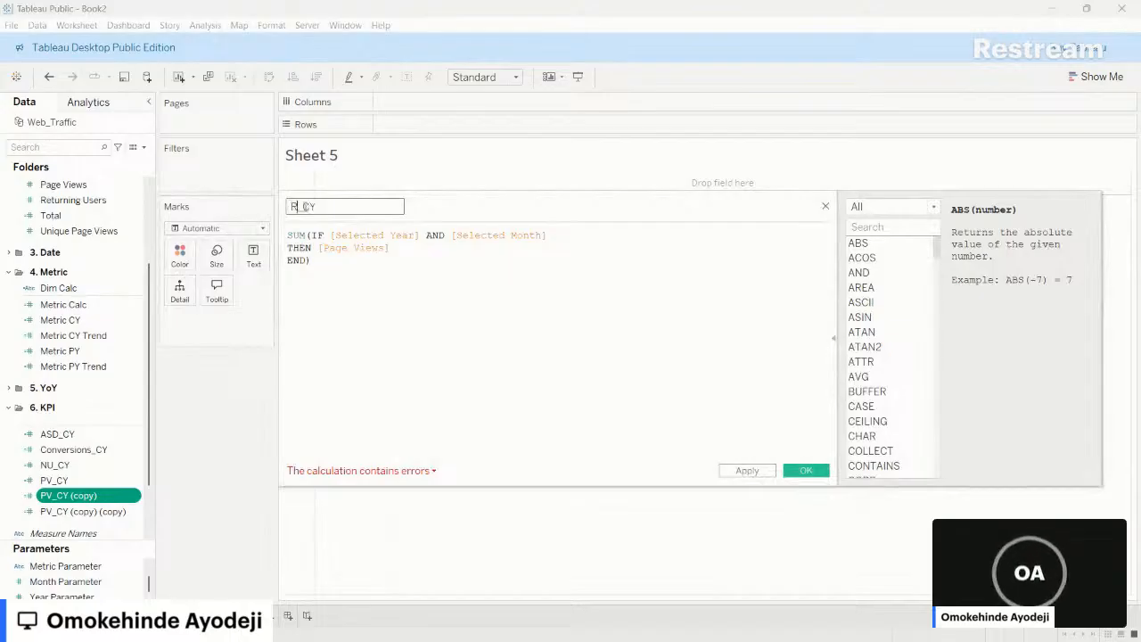
- Replace Page Views with Returning Users in the RU_CY formula and apply the change
{"action": "left_click_drag", "start_coordinate": [85, 200], "coordinate": [349, 258]}
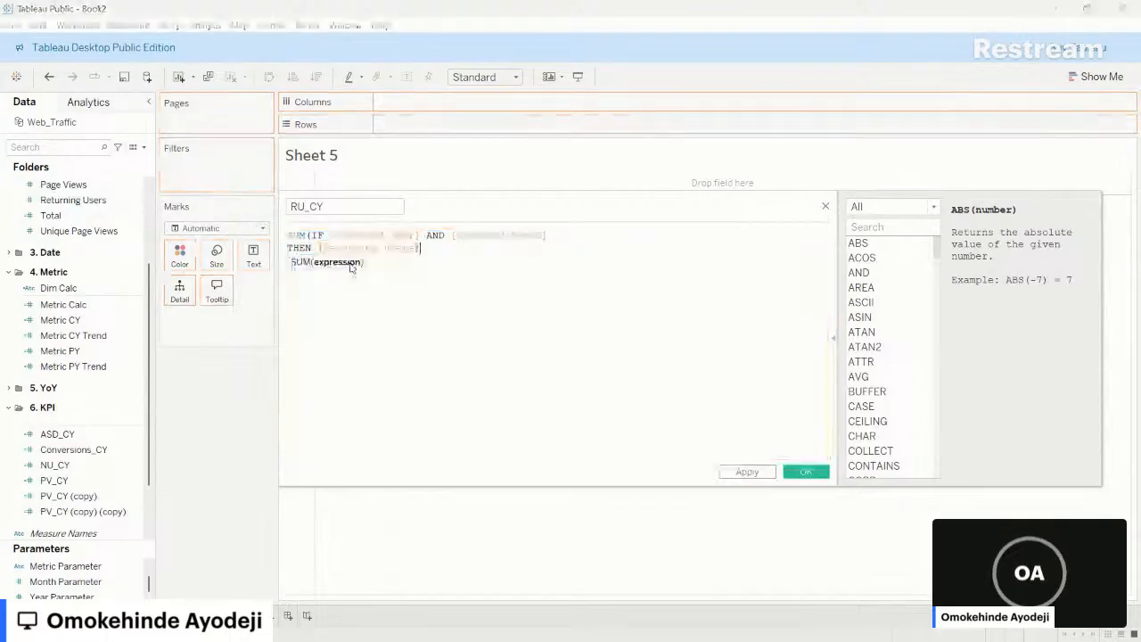
{"action": "left_click", "coordinate": [753, 475]}
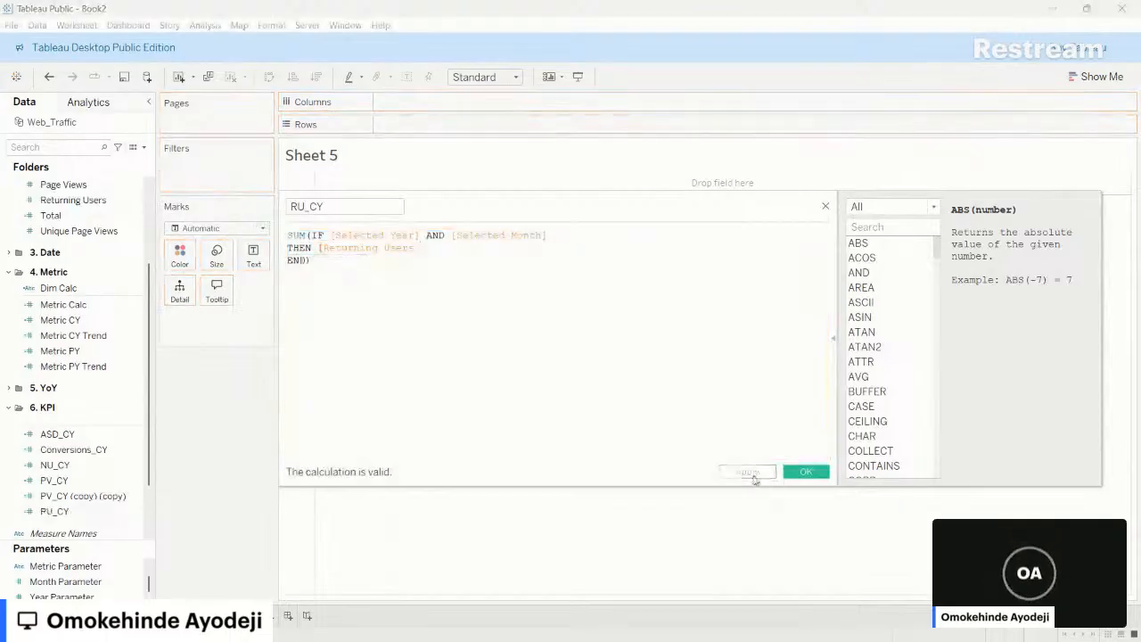
{"action": "left_click", "coordinate": [74, 514]}
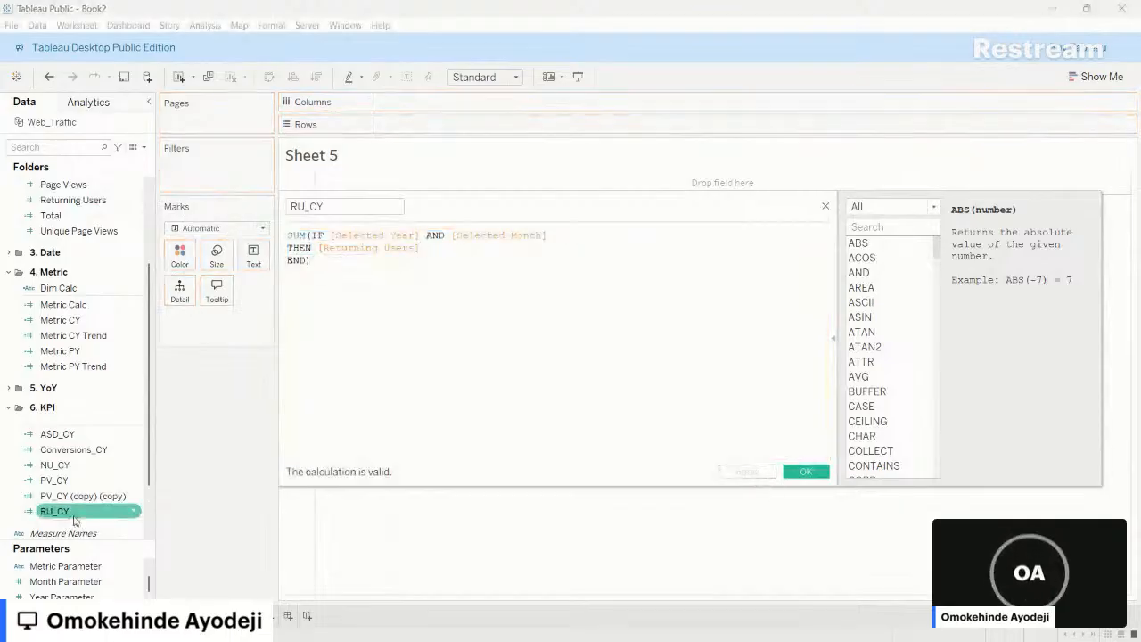
- Rename the remaining PV_CY copy UPV_CY, replace Page Views with Unique Page Views in its formula, and save it
{"action": "right_click", "coordinate": [132, 496]}
{"action": "left_click", "coordinate": [163, 276]}
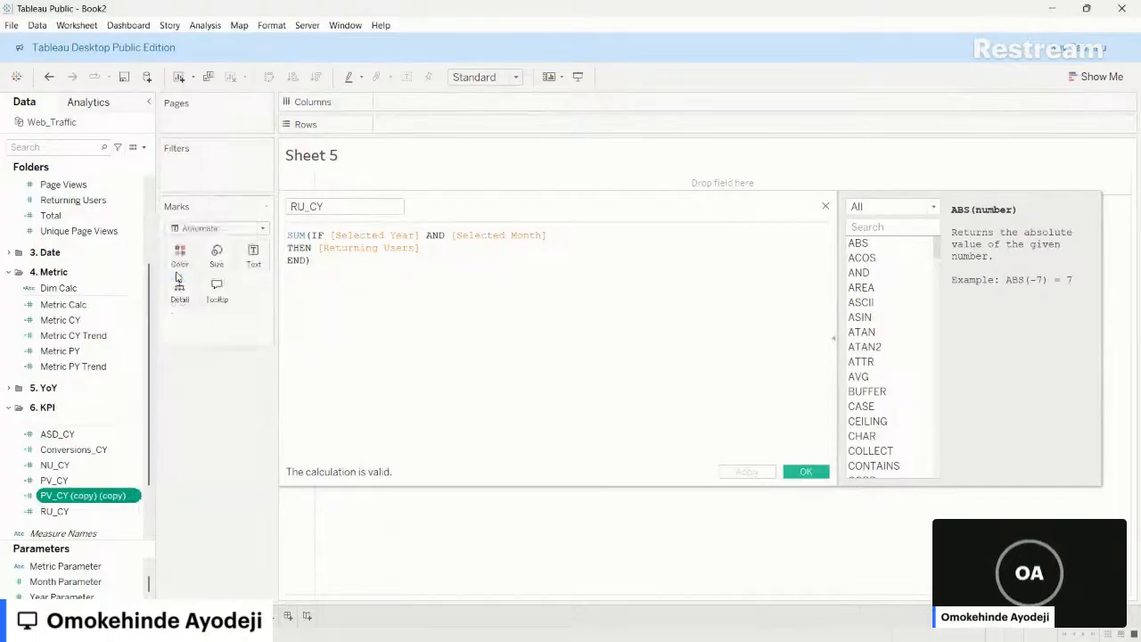
{"action": "left_click_drag", "start_coordinate": [321, 205], "coordinate": [412, 208]}
{"action": "key", "text": "BackSpace"}
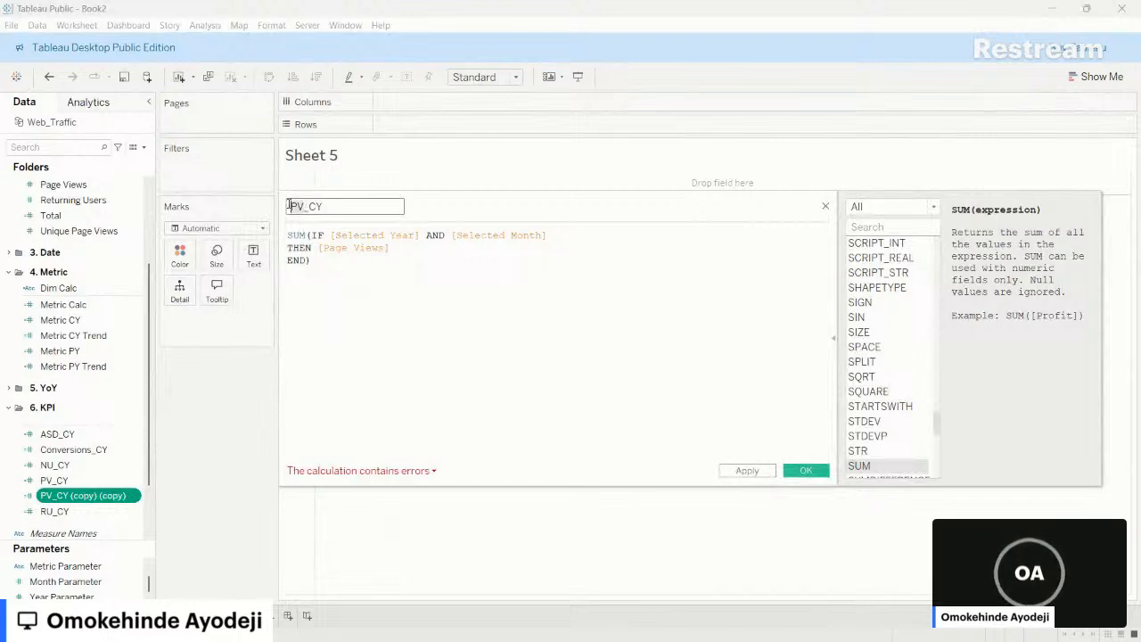
{"action": "left_click", "coordinate": [288, 206]}
{"action": "type", "text": "U"}
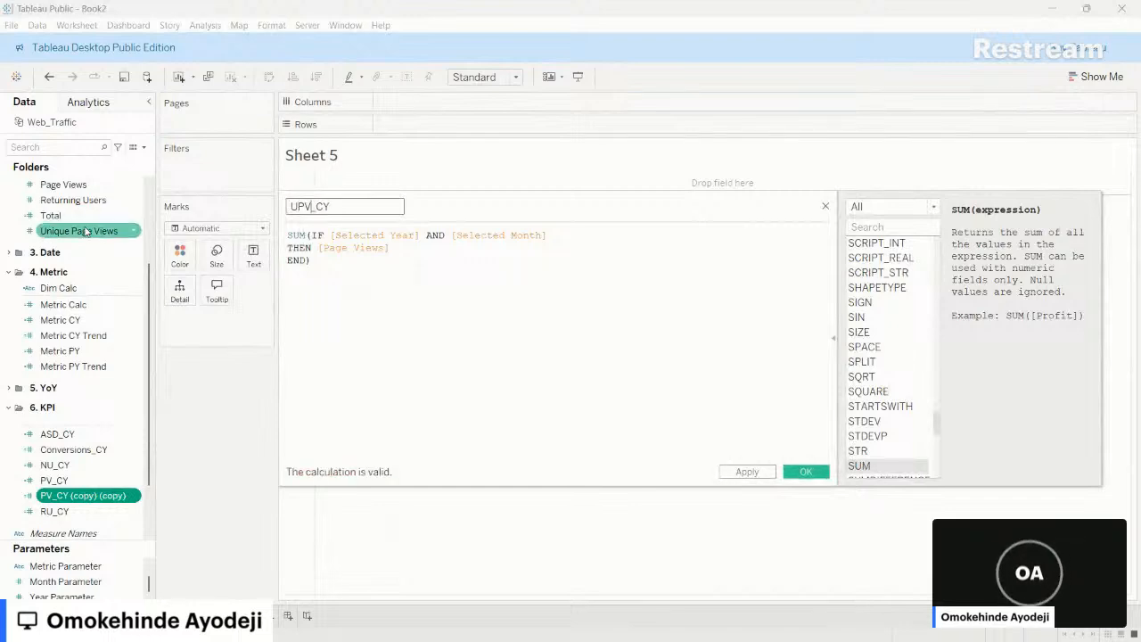
{"action": "left_click_drag", "start_coordinate": [85, 231], "coordinate": [353, 262]}
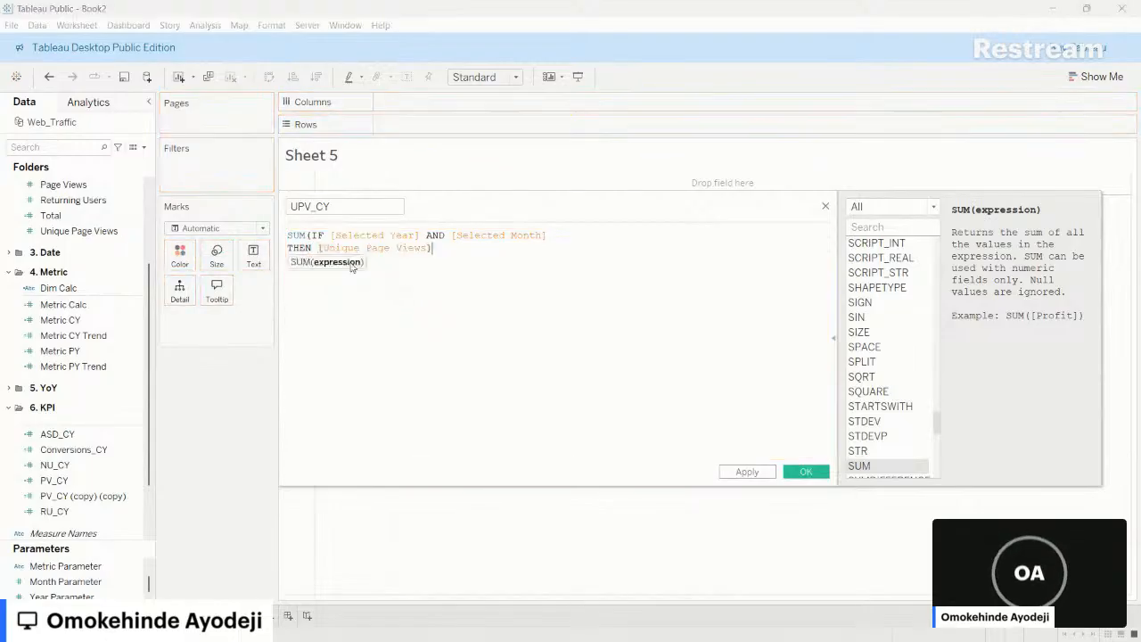
{"action": "left_click", "coordinate": [806, 472]}
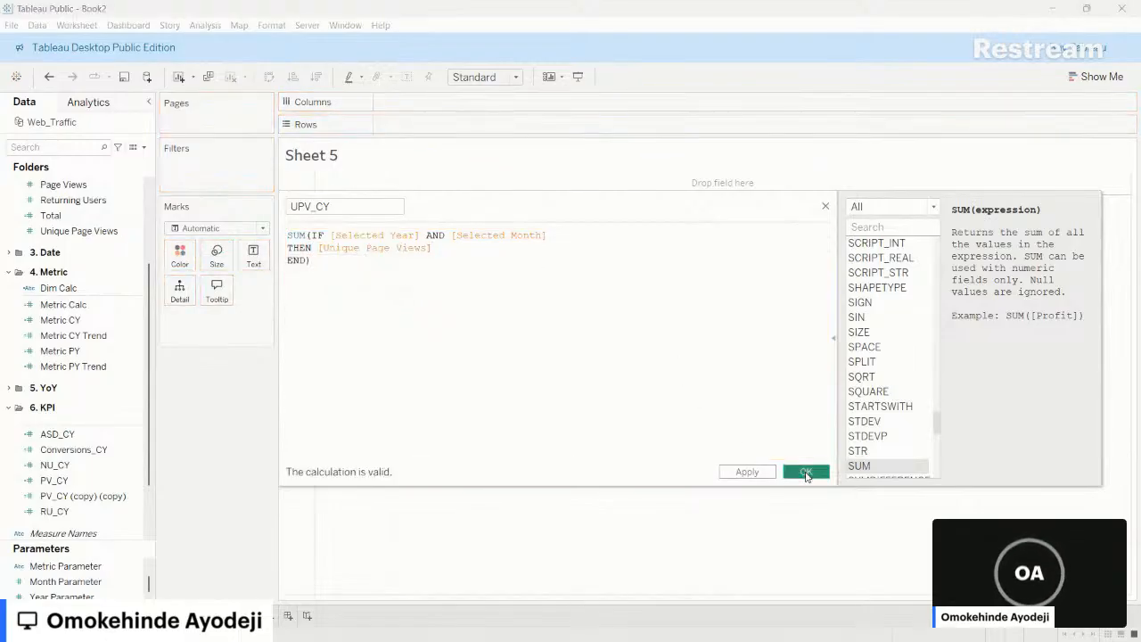
- Copy all six calculated fields from ASD_CY to UPV_CY in the 6. KPI folder and paste them into the data pane
{"action": "scroll", "coordinate": [87, 481], "scroll_direction": "down", "scroll_amount": 2}
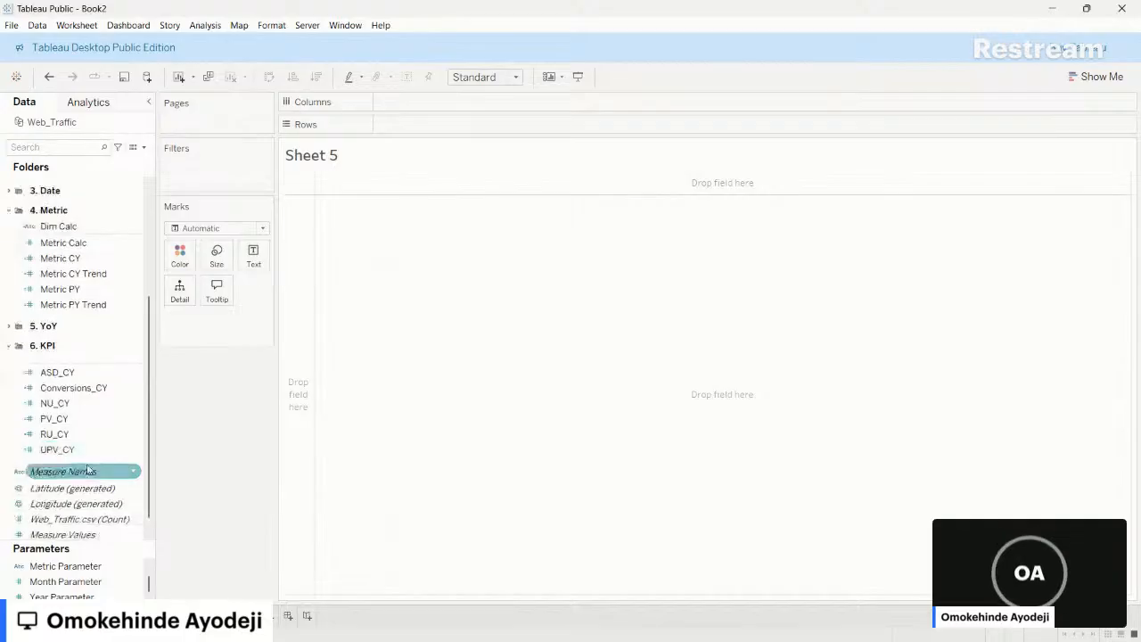
{"action": "left_click", "coordinate": [78, 373]}
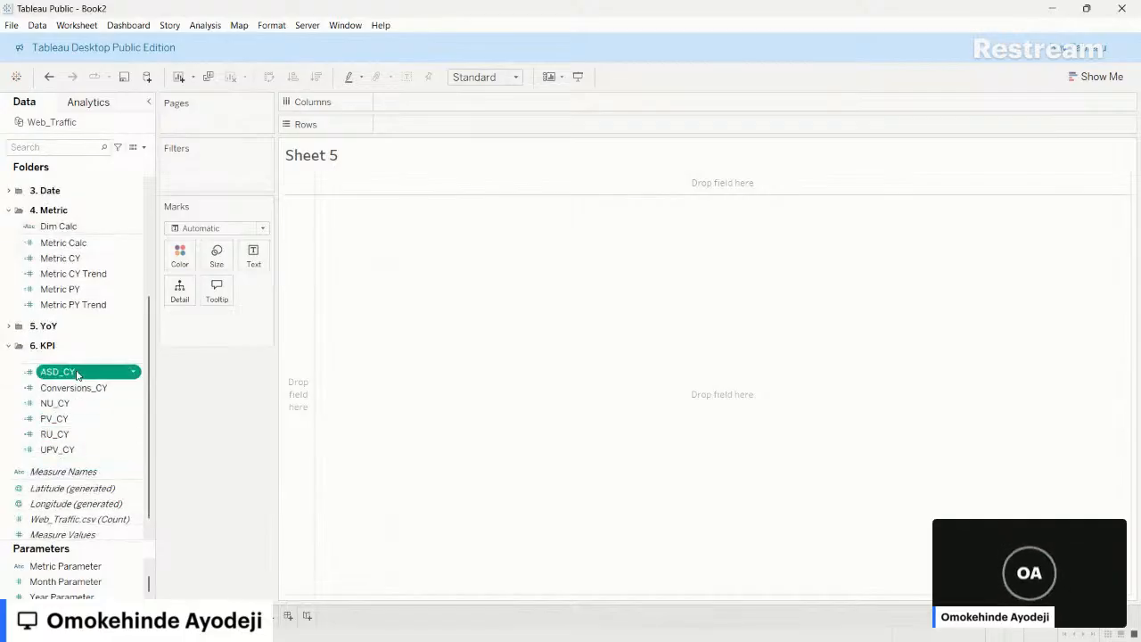
{"action": "left_click", "coordinate": [90, 450], "text": "shift"}
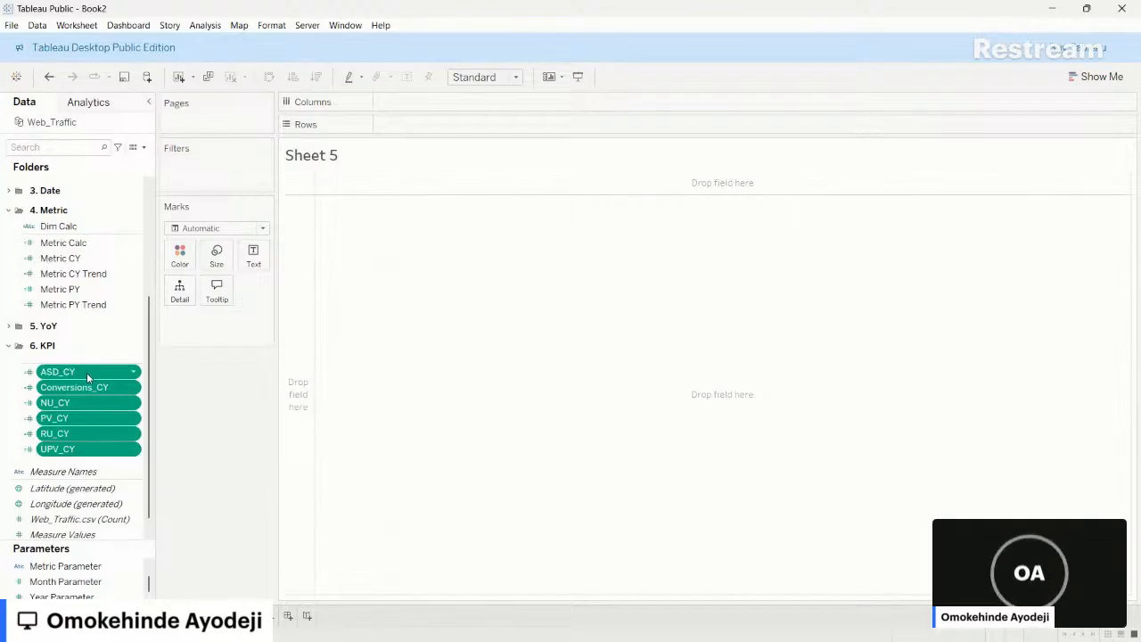
{"action": "left_click", "coordinate": [134, 450]}
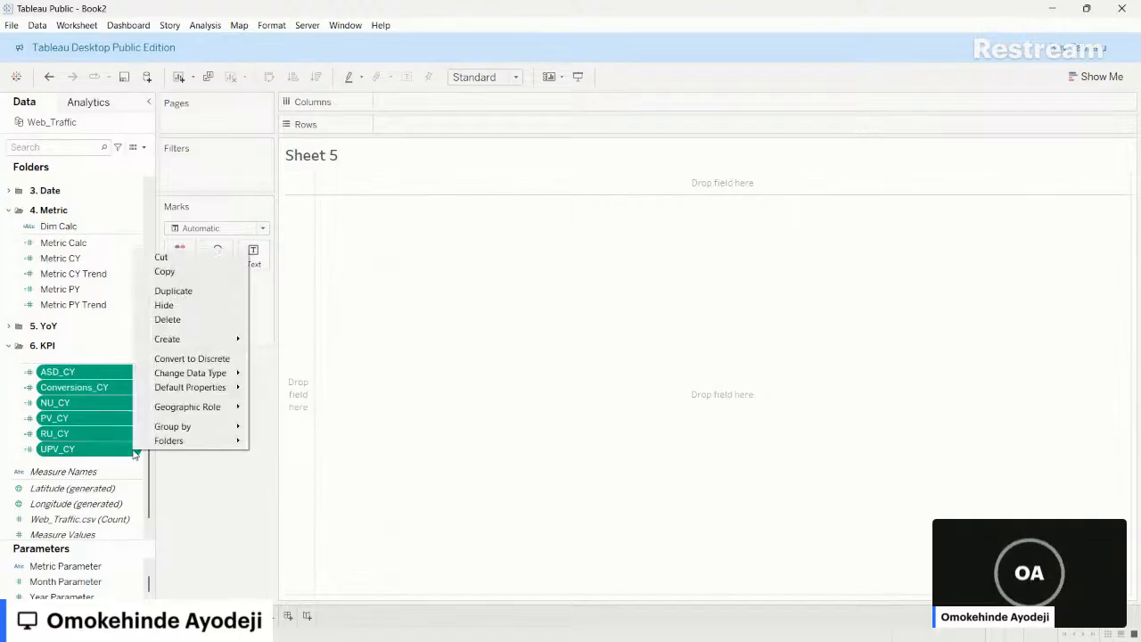
{"action": "left_click", "coordinate": [186, 275]}
{"action": "left_click", "coordinate": [143, 147]}
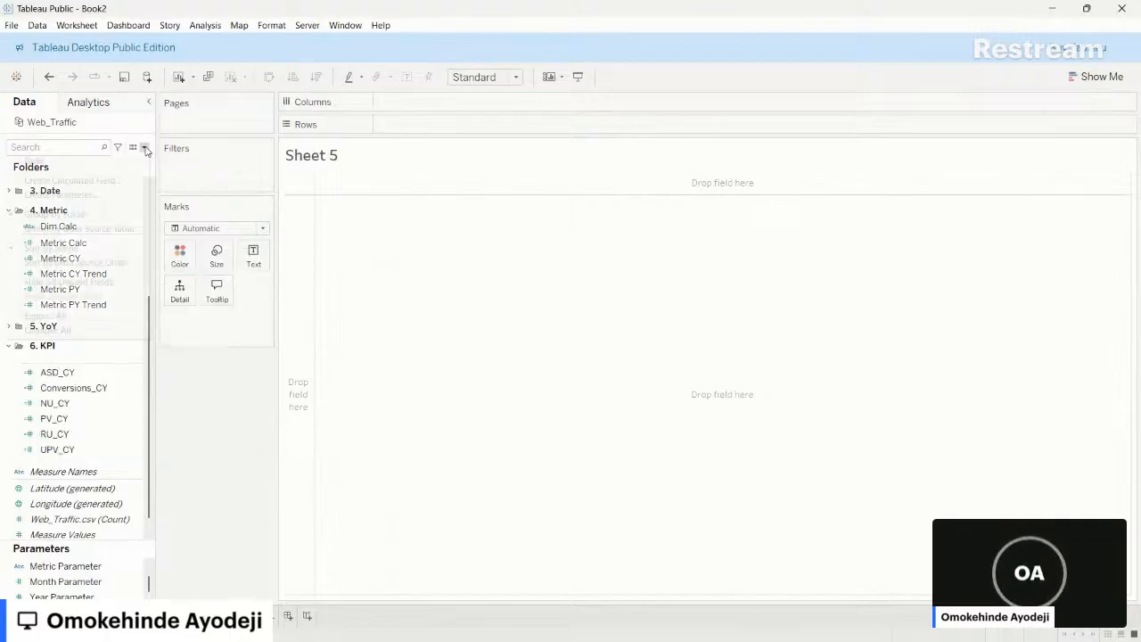
{"action": "left_click", "coordinate": [84, 161]}
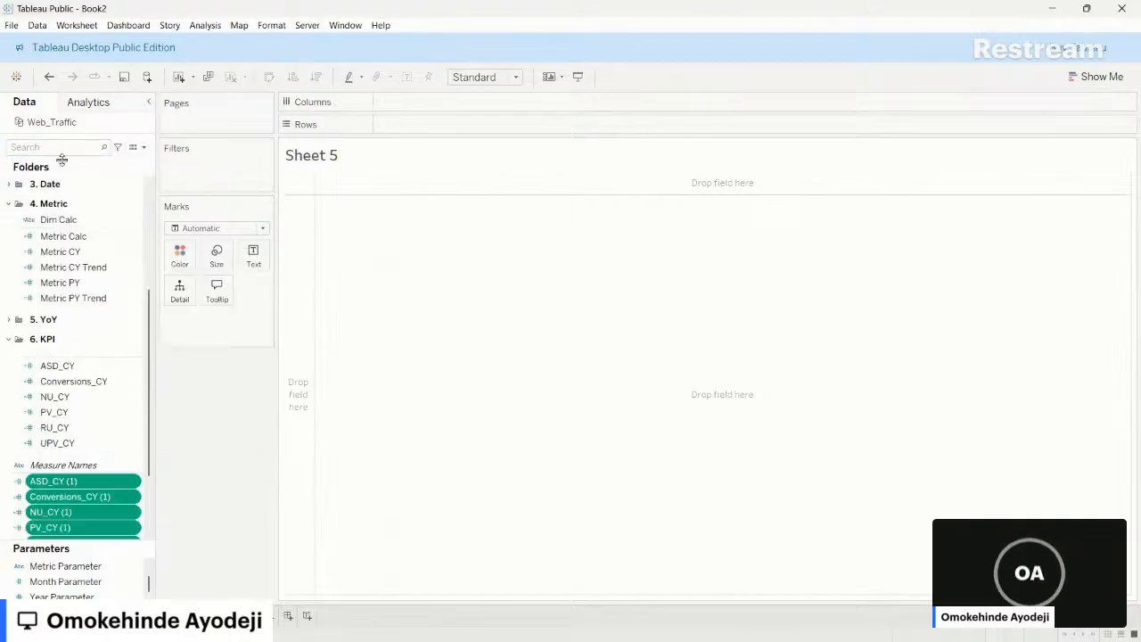
- Group the six pasted field copies in a new folder named 7.KPI PY
{"action": "left_click", "coordinate": [134, 482]}
{"action": "mouse_move", "coordinate": [241, 475]}
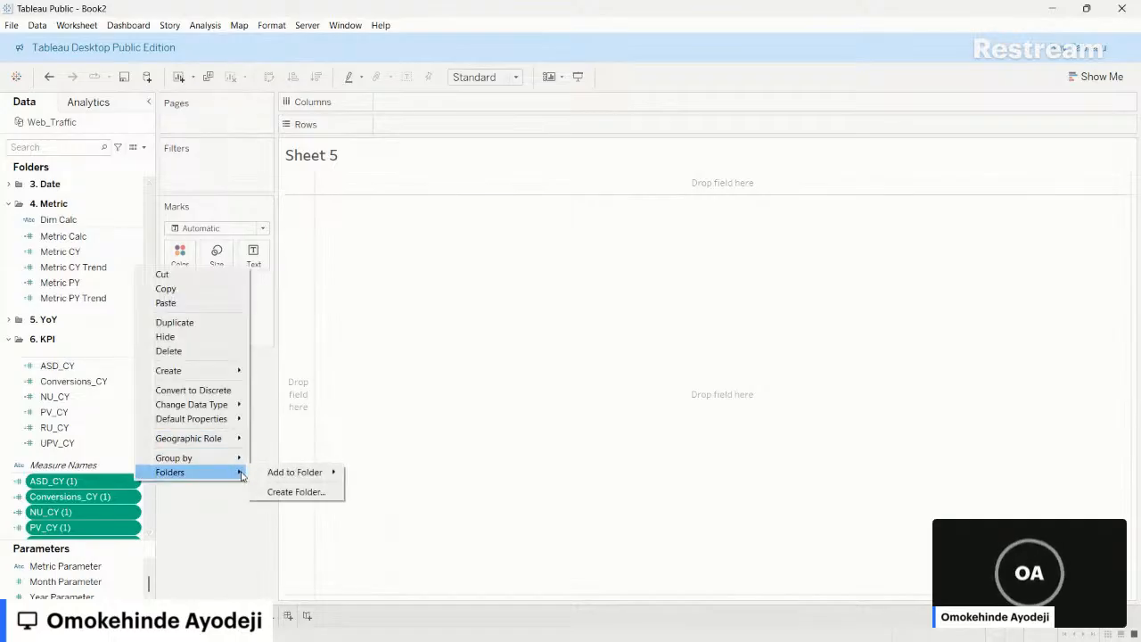
{"action": "left_click", "coordinate": [295, 491]}
{"action": "type", "text": "7.KPI PY"}
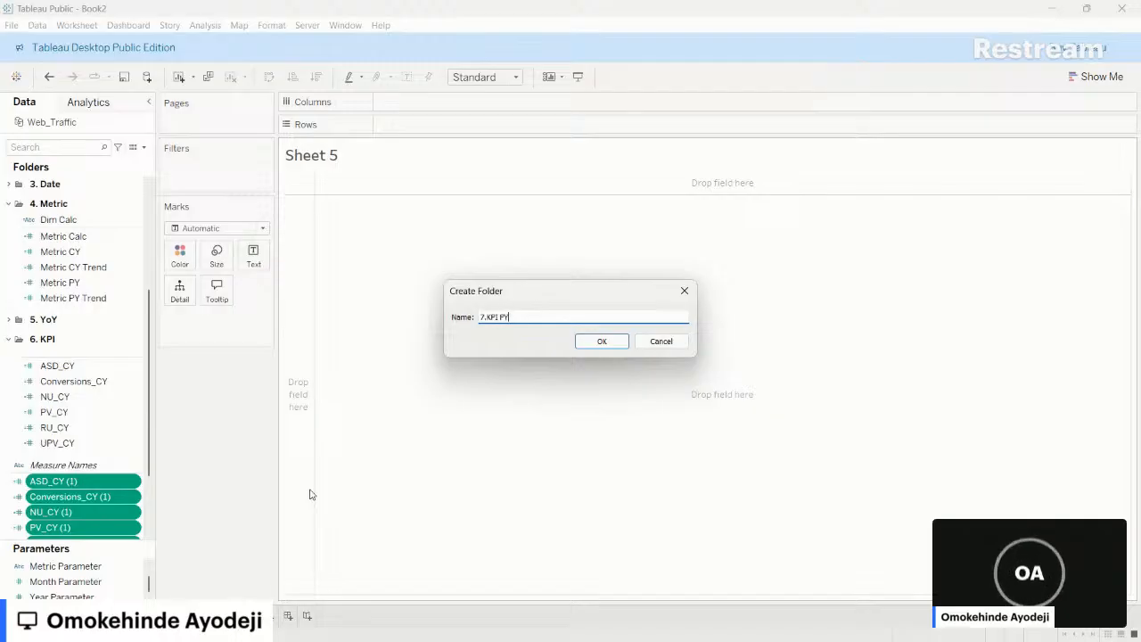
{"action": "key", "text": "Return"}
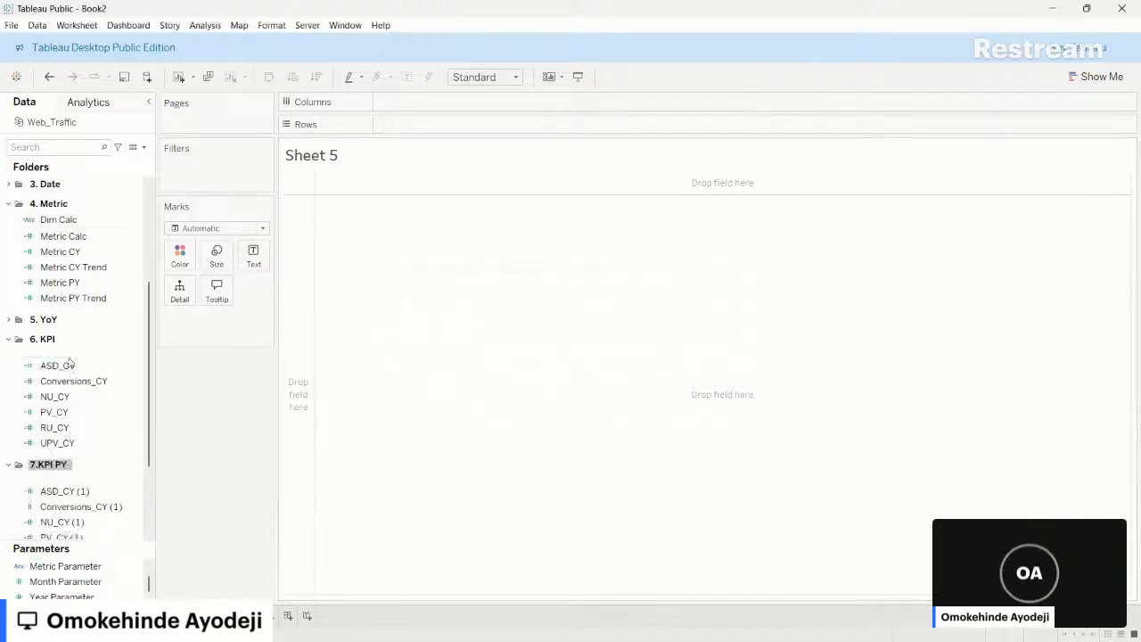
- Rename the 6. KPI folder as 6. KPI CY
{"action": "left_click", "coordinate": [44, 339]}
{"action": "right_click", "coordinate": [45, 337]}
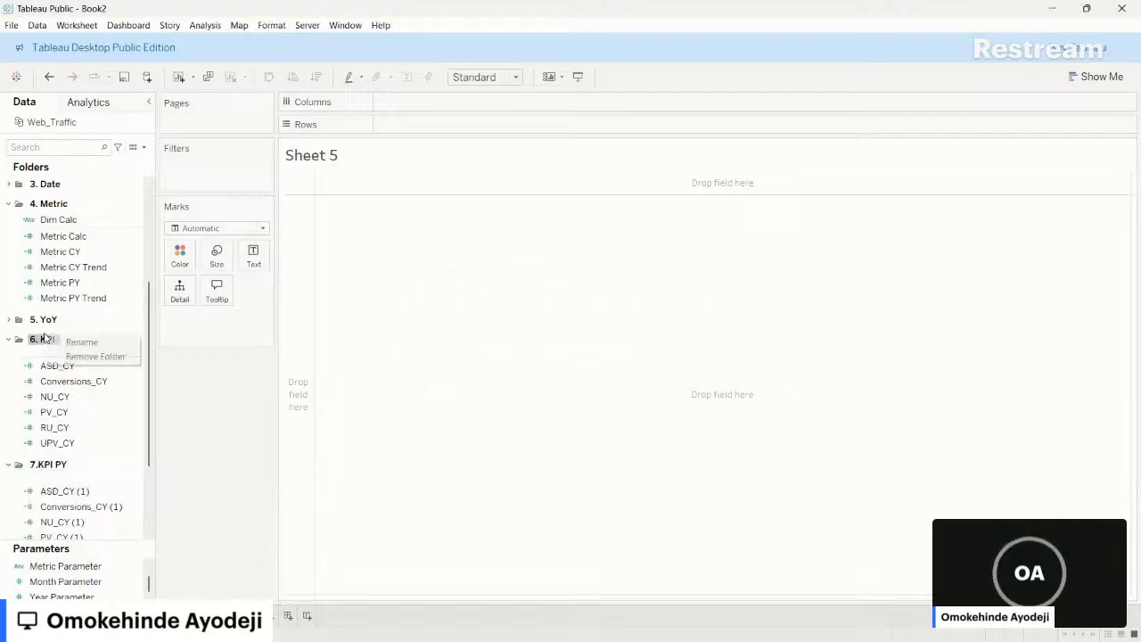
{"action": "left_click", "coordinate": [80, 346]}
{"action": "left_click", "coordinate": [80, 341]}
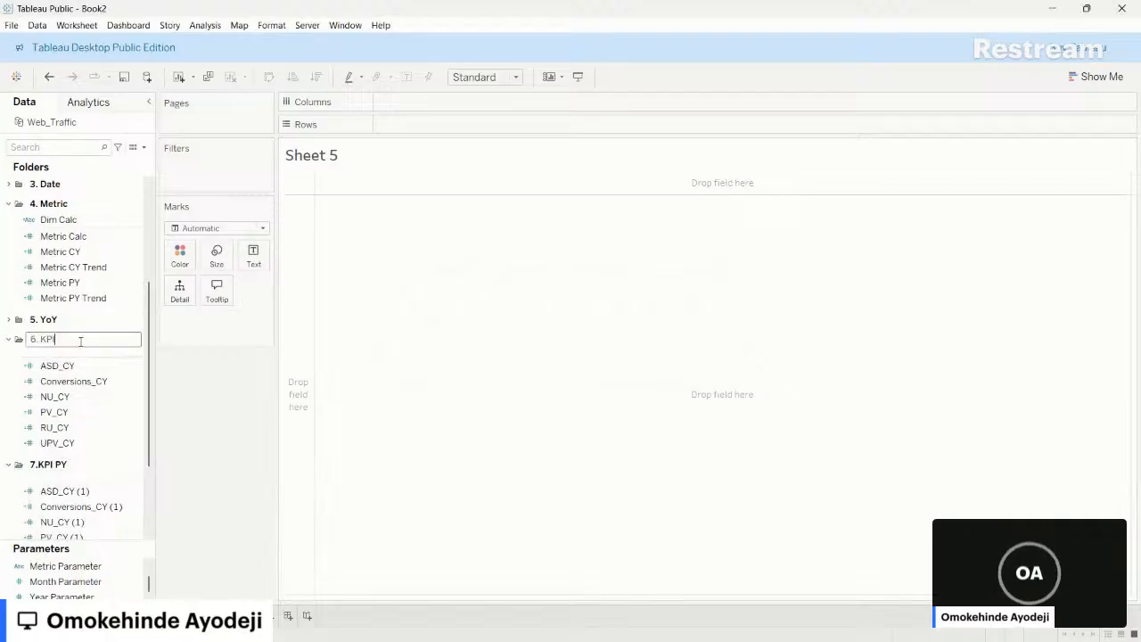
{"action": "type", "text": "CY"}
{"action": "key", "text": "Return"}
- Collapse the 6. KPI CY, 4. Metric and 2. Measure folders in the data pane
{"action": "scroll", "coordinate": [83, 390], "scroll_direction": "down", "scroll_amount": 5}
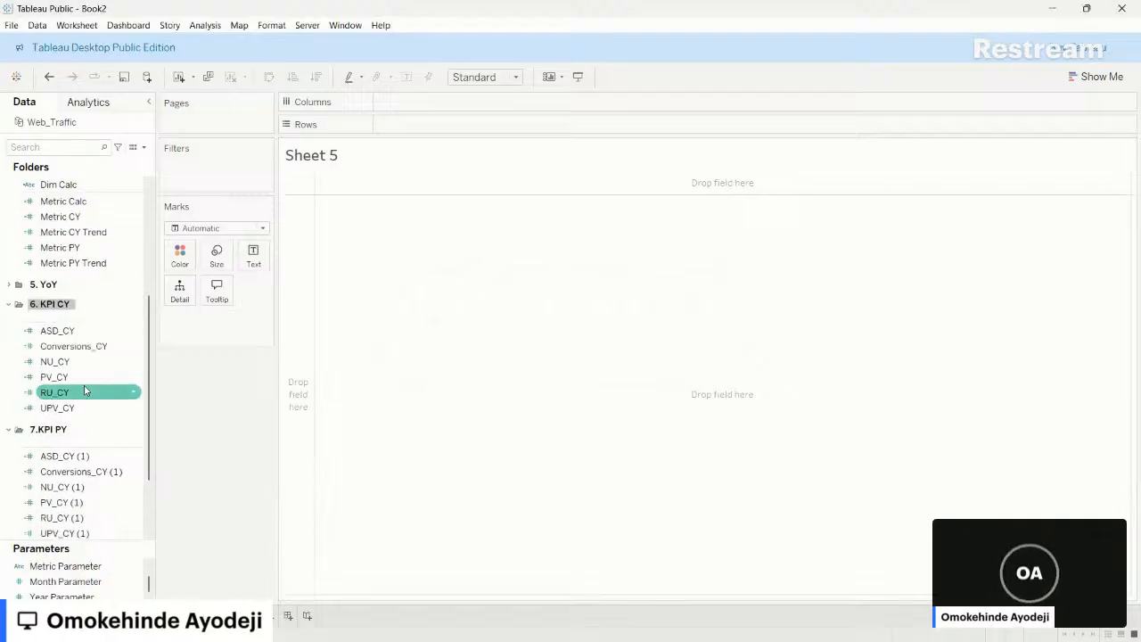
{"action": "left_click", "coordinate": [9, 242]}
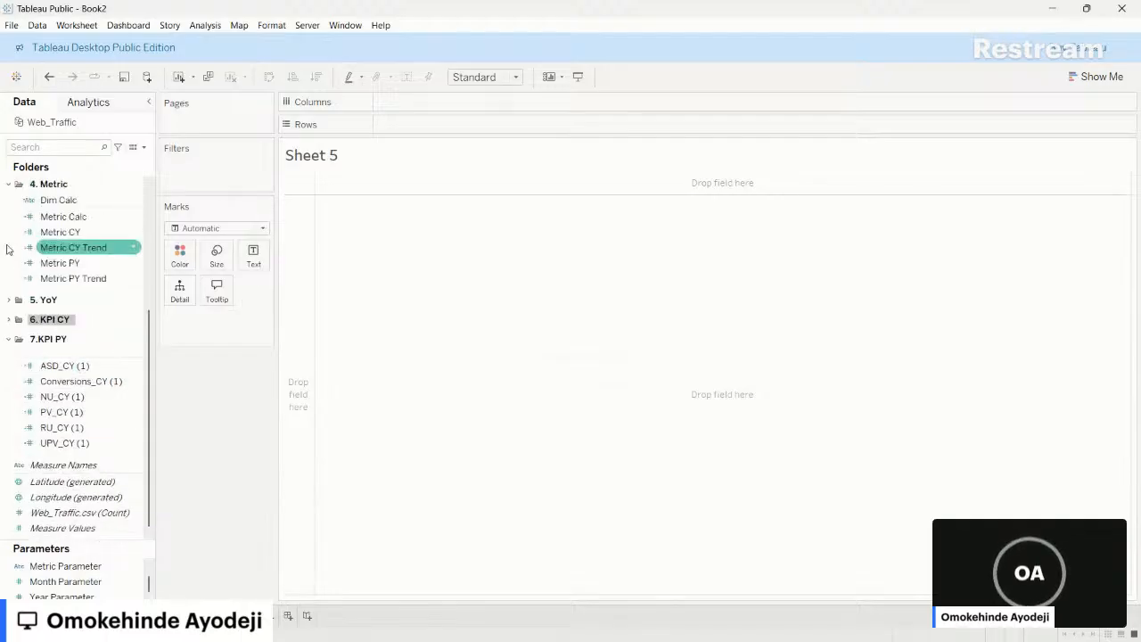
{"action": "left_click", "coordinate": [9, 184]}
{"action": "scroll", "coordinate": [10, 183], "scroll_direction": "up", "scroll_amount": 3}
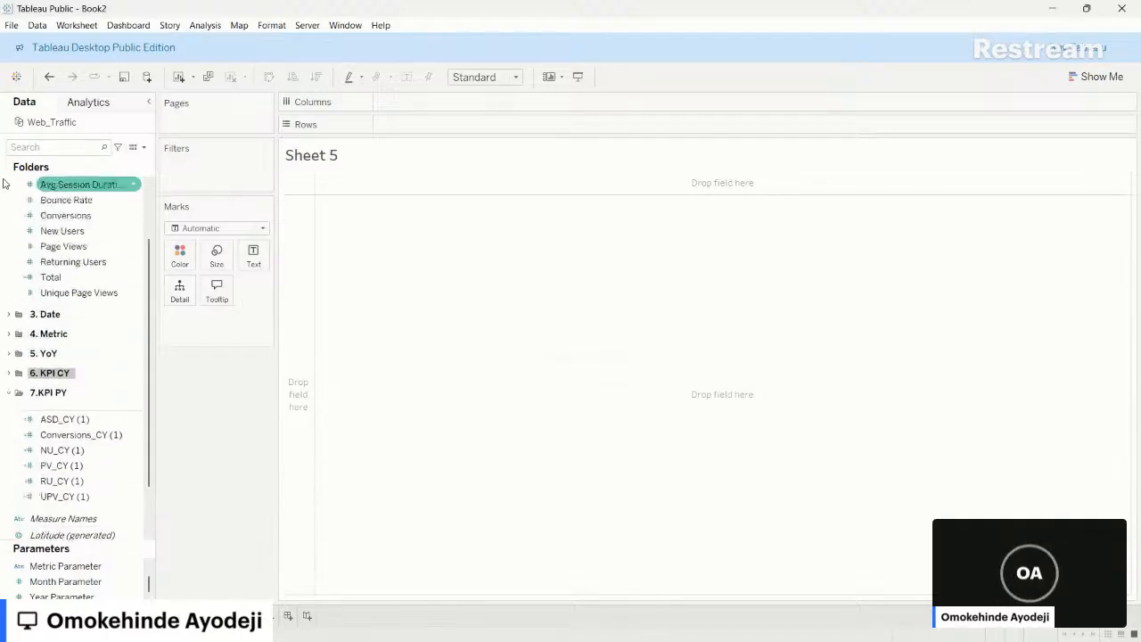
{"action": "scroll", "coordinate": [16, 242], "scroll_direction": "up", "scroll_amount": 1}
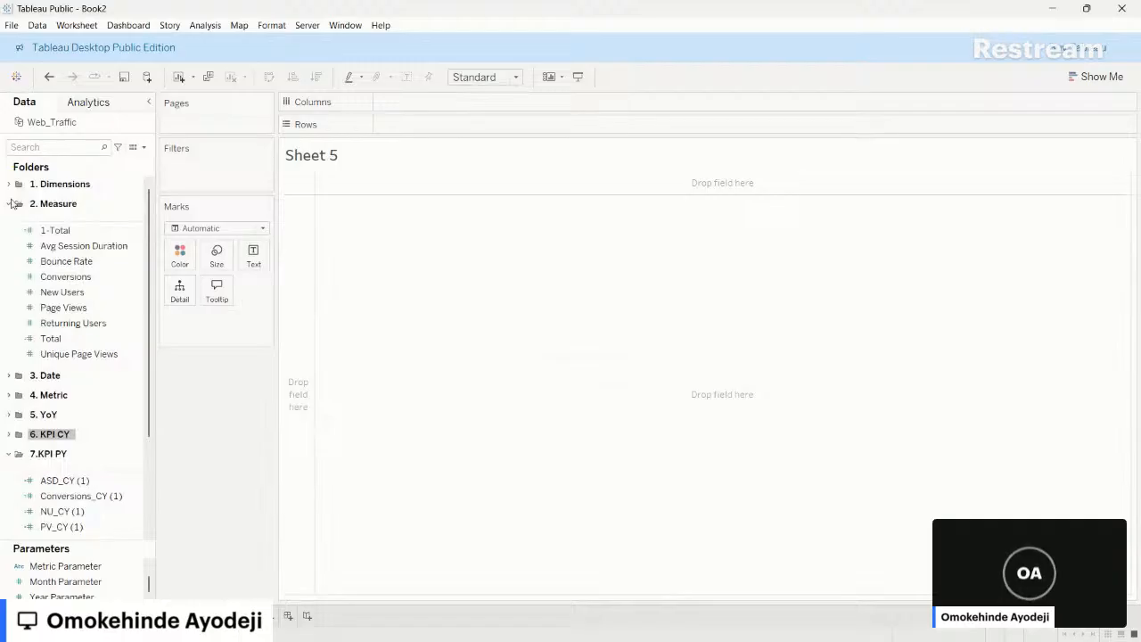
{"action": "left_click", "coordinate": [12, 203]}
- Open the ASD_CY (1) copy in the 7.KPI PY folder for editing and change its name to ASD_PY
{"action": "left_click", "coordinate": [62, 328]}
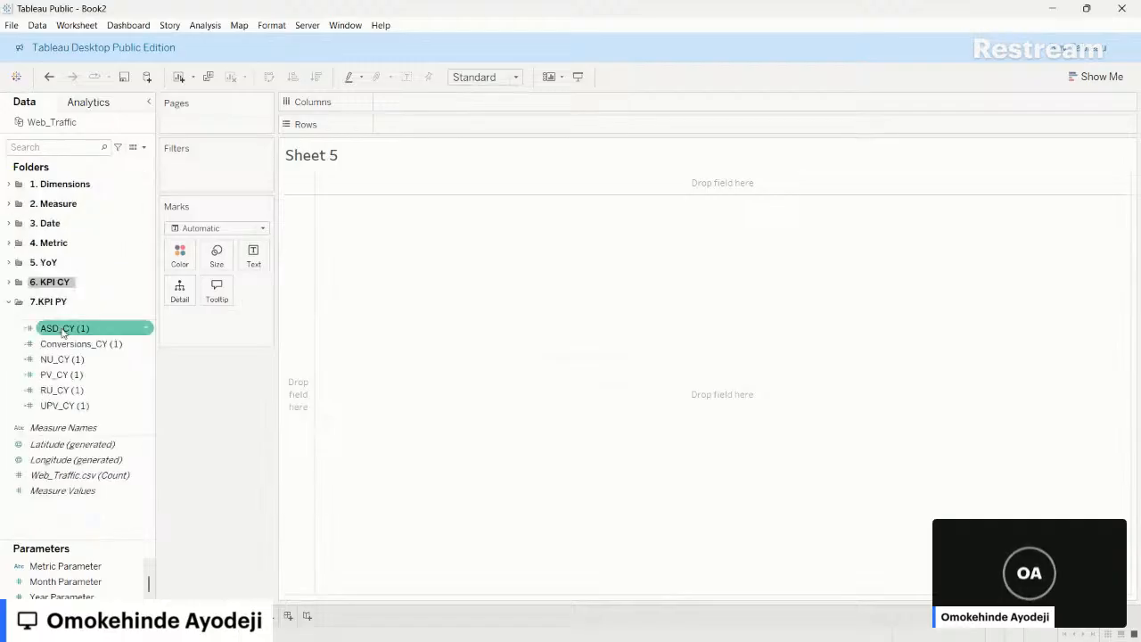
{"action": "left_click", "coordinate": [147, 329]}
{"action": "left_click", "coordinate": [178, 403]}
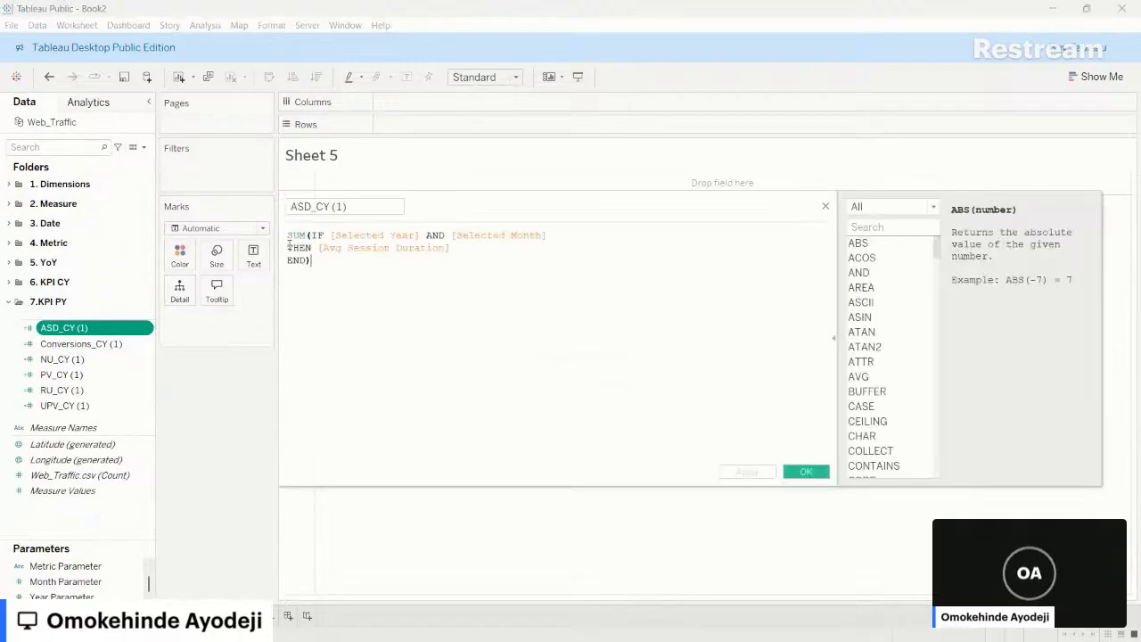
{"action": "left_click_drag", "start_coordinate": [317, 205], "coordinate": [386, 206]}
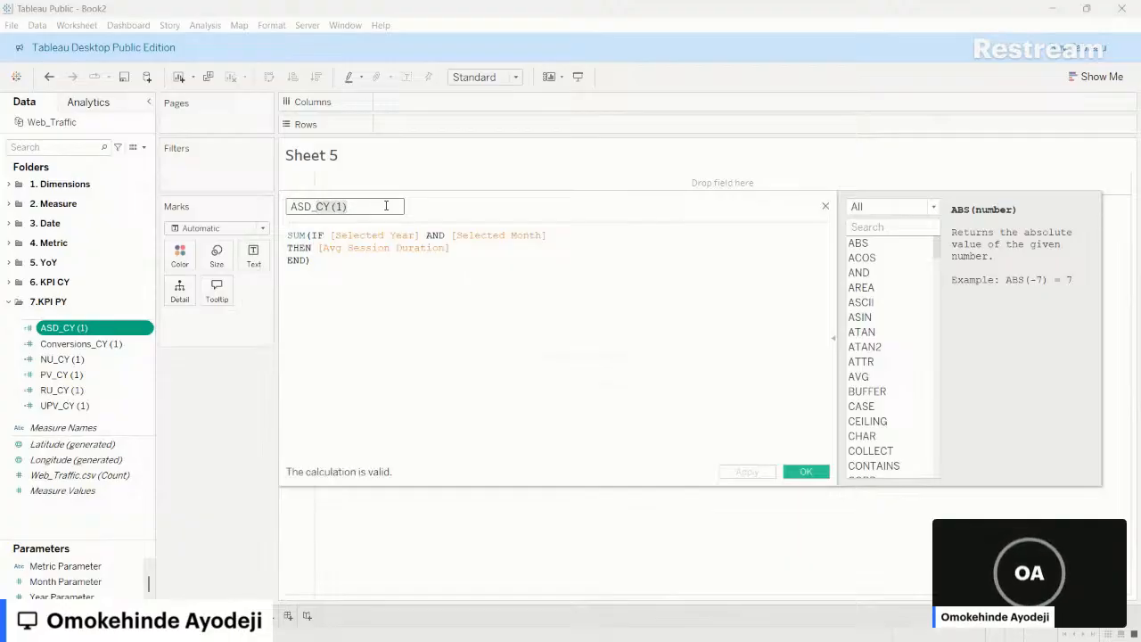
{"action": "type", "text": "O"}
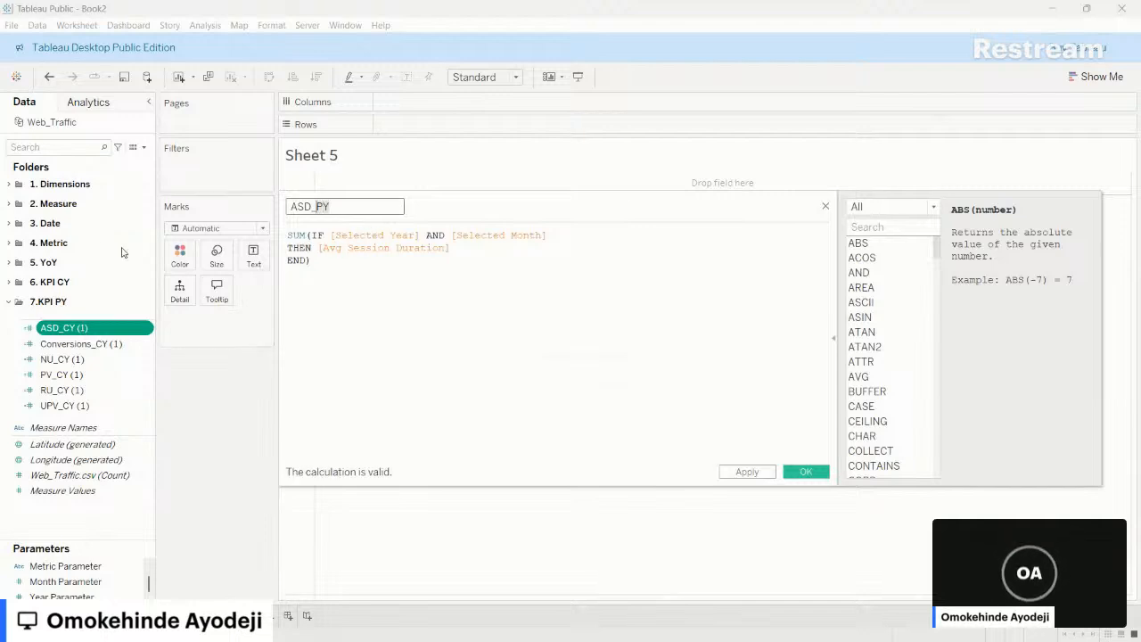
- Replace Selected Year with Selected Previous Year from the 3. Date folder in the ASD_PY formula and apply the change
{"action": "left_click", "coordinate": [10, 225]}
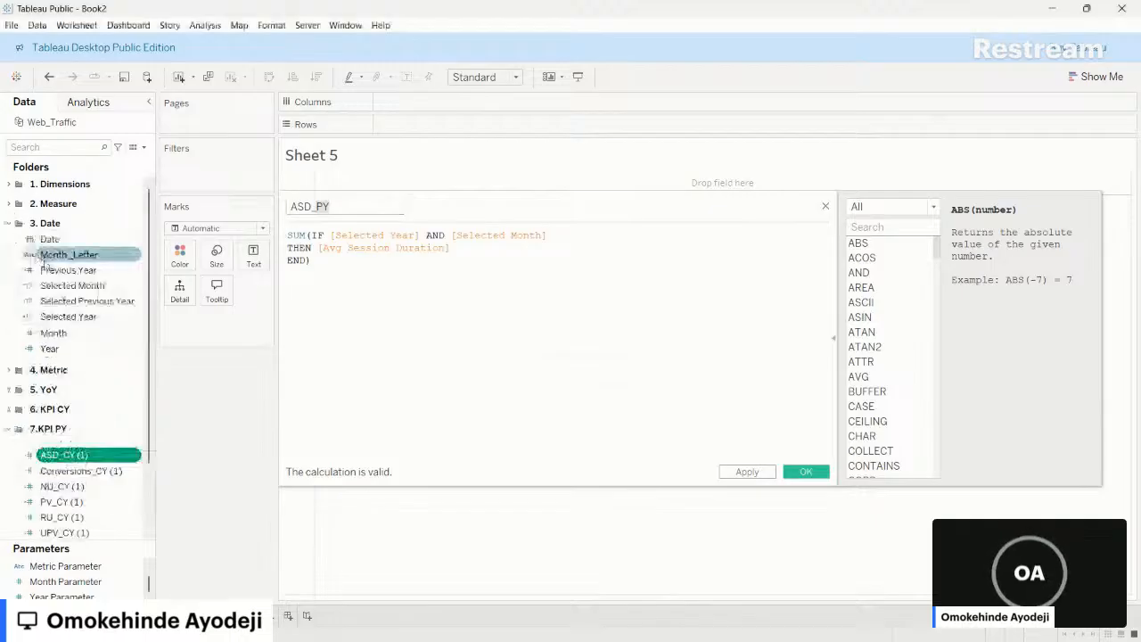
{"action": "left_click", "coordinate": [124, 300]}
{"action": "left_click_drag", "start_coordinate": [139, 290], "coordinate": [366, 241]}
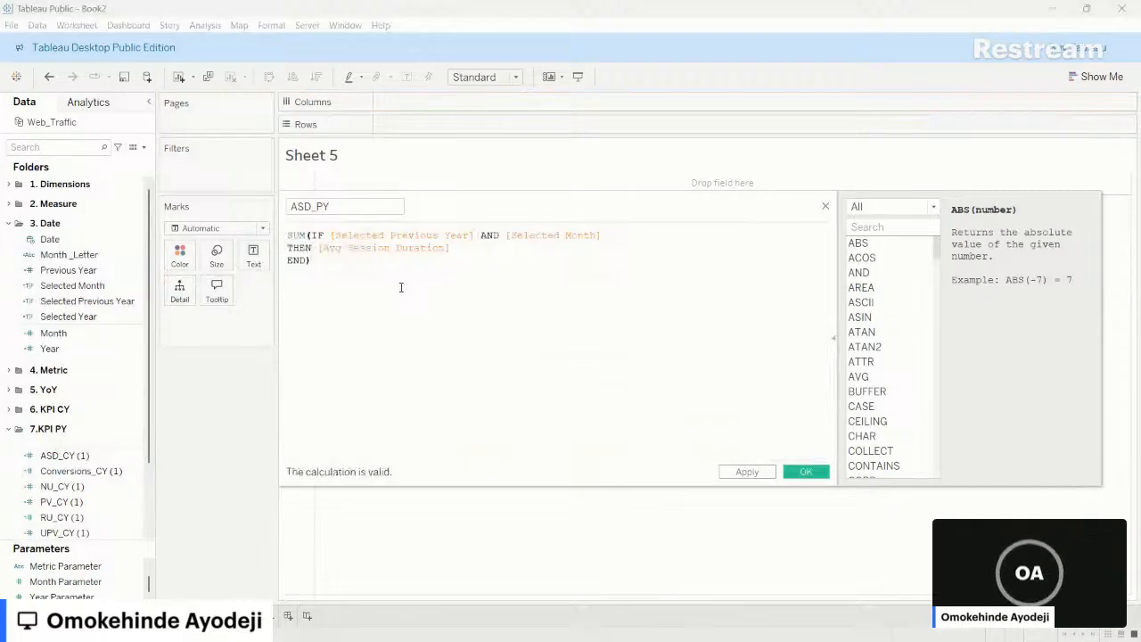
{"action": "left_click", "coordinate": [753, 474]}
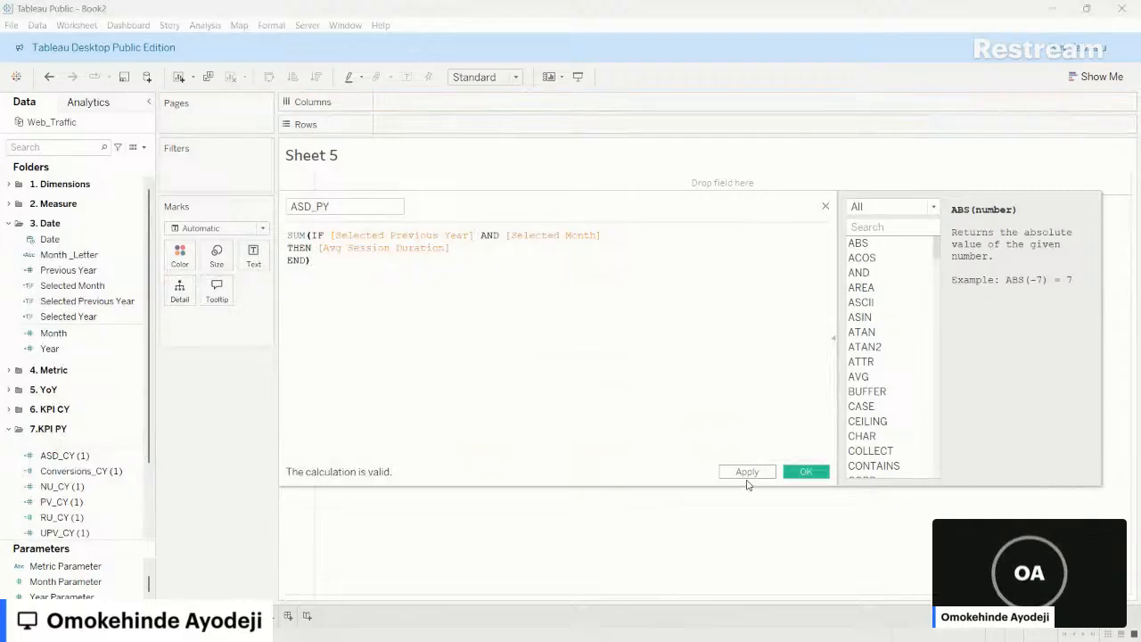
{"action": "left_click", "coordinate": [745, 472]}
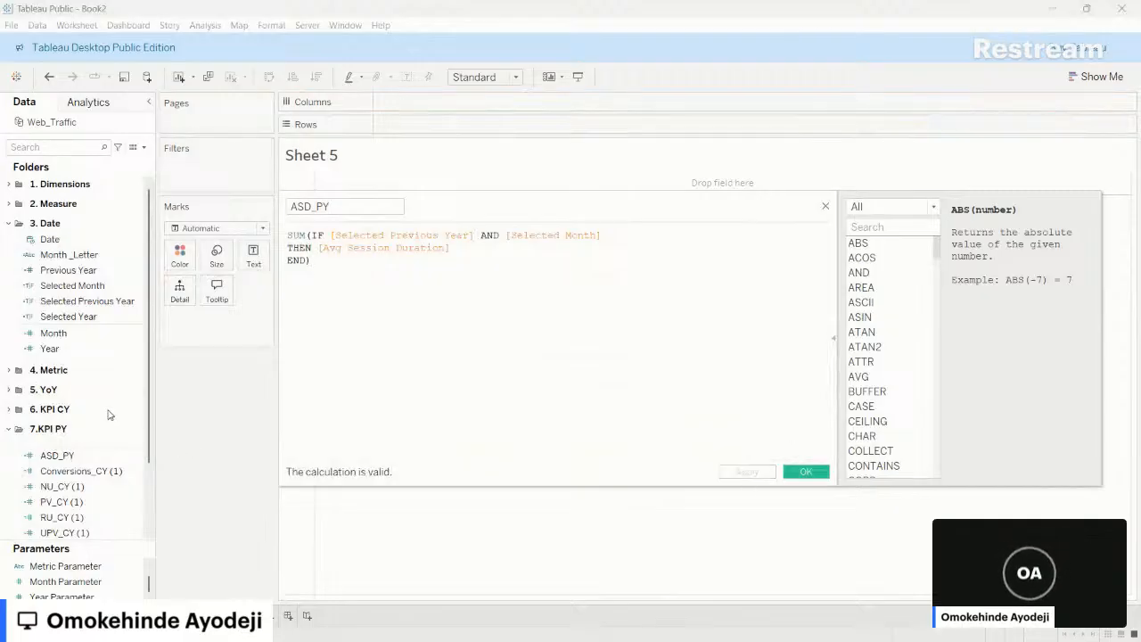
- Rename Conversions_CY (1) as Conversions_PY, replace Selected Year with Selected Previous Year in its formula, and apply
{"action": "scroll", "coordinate": [109, 415], "scroll_direction": "down", "scroll_amount": 5}
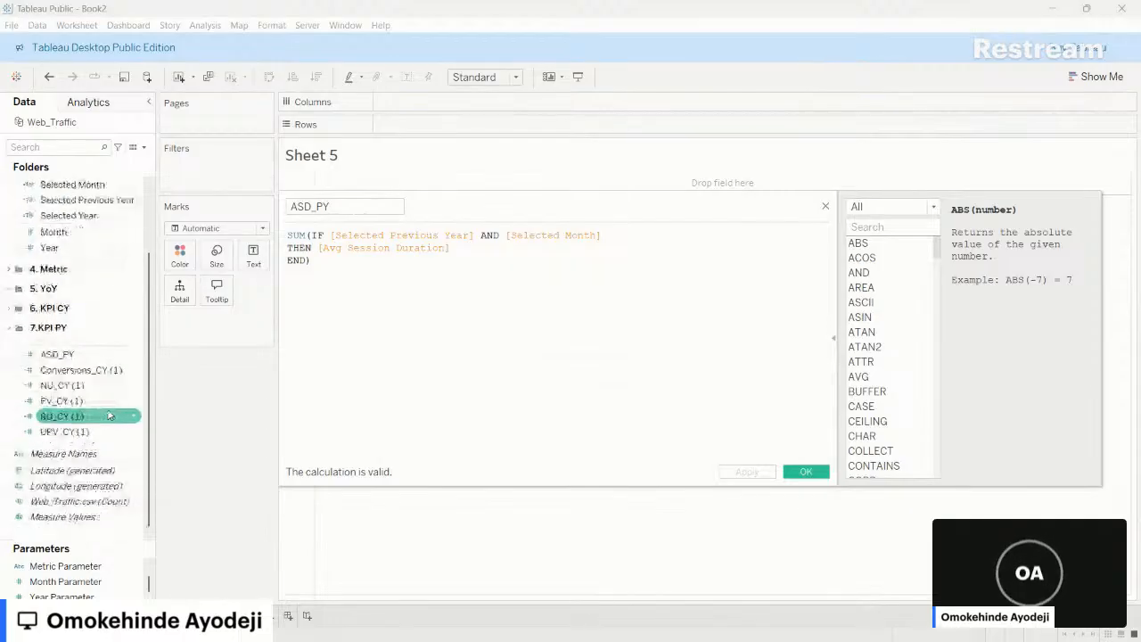
{"action": "right_click", "coordinate": [133, 370]}
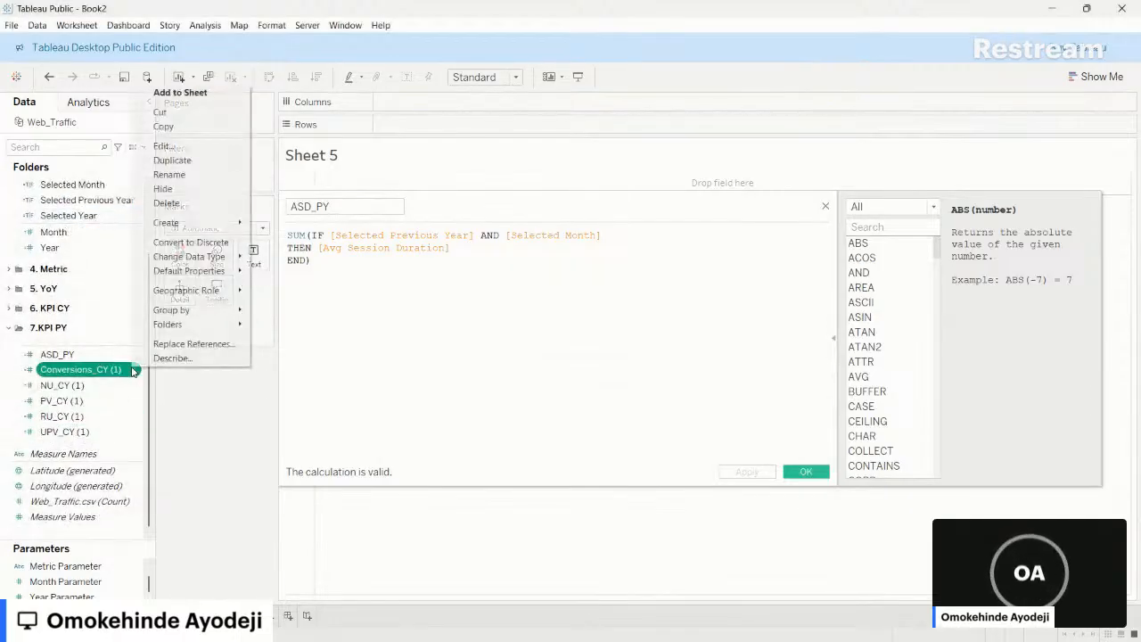
{"action": "left_click", "coordinate": [191, 148]}
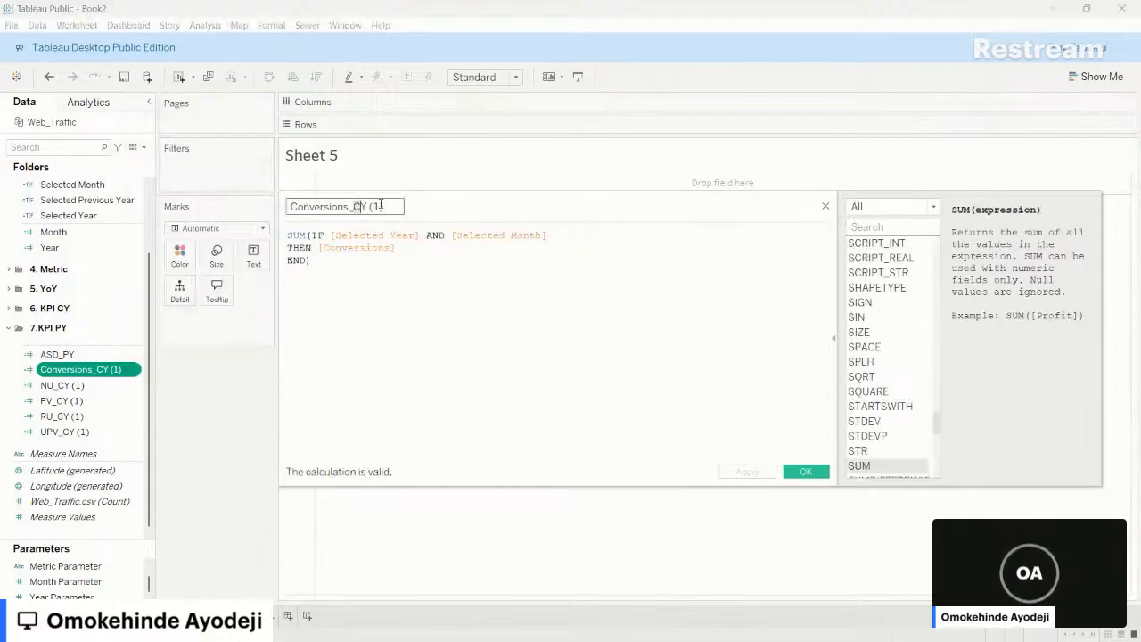
{"action": "type", "text": "PY"}
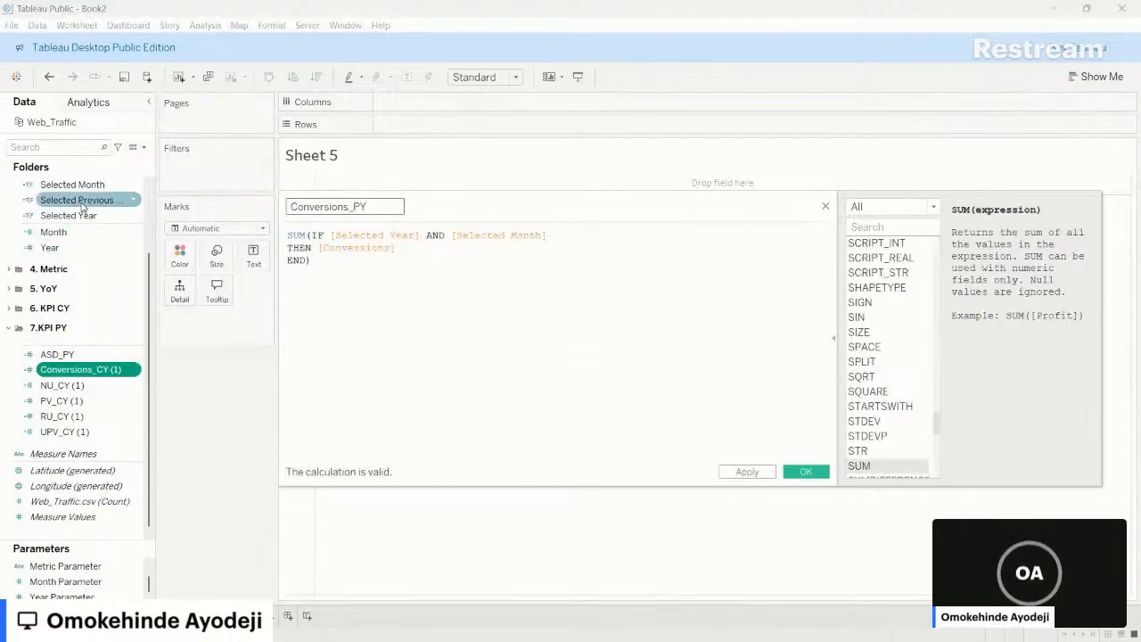
{"action": "left_click_drag", "start_coordinate": [87, 202], "coordinate": [374, 247]}
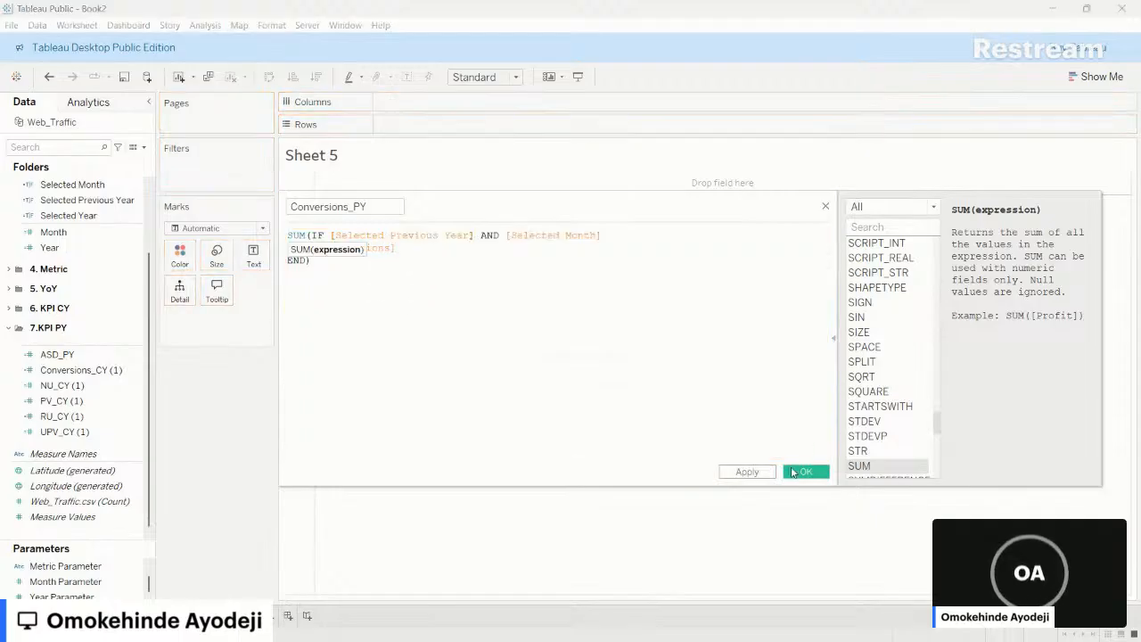
{"action": "left_click", "coordinate": [756, 472]}
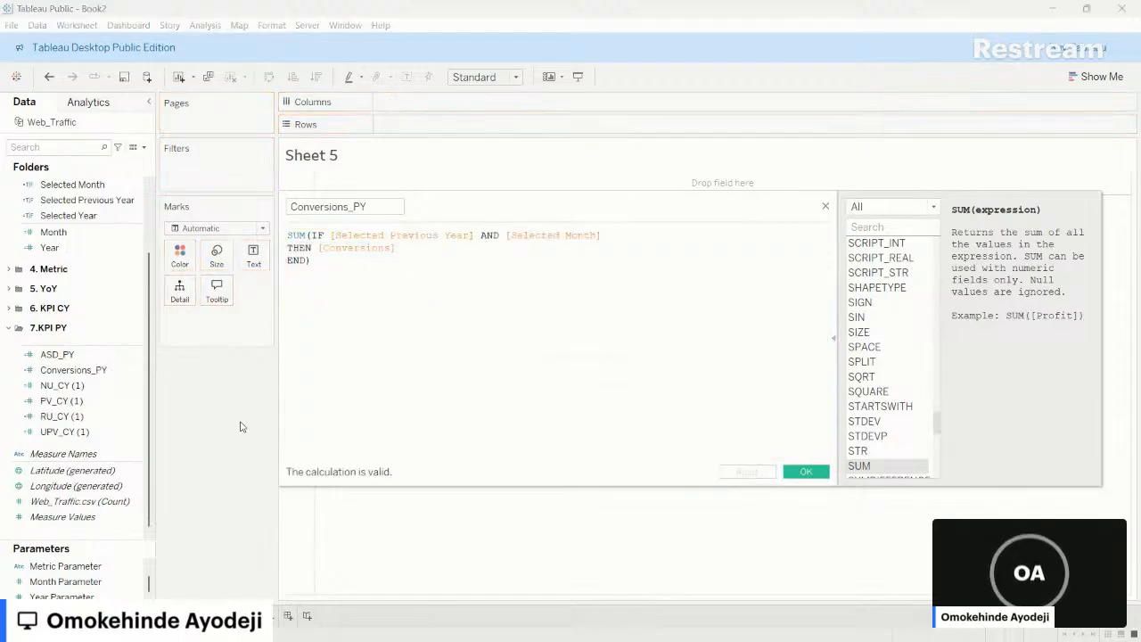
- Rename NU_CY (1) as NU_PY, swap Selected Year for Selected Previous Year in its formula, and apply
{"action": "right_click", "coordinate": [131, 385]}
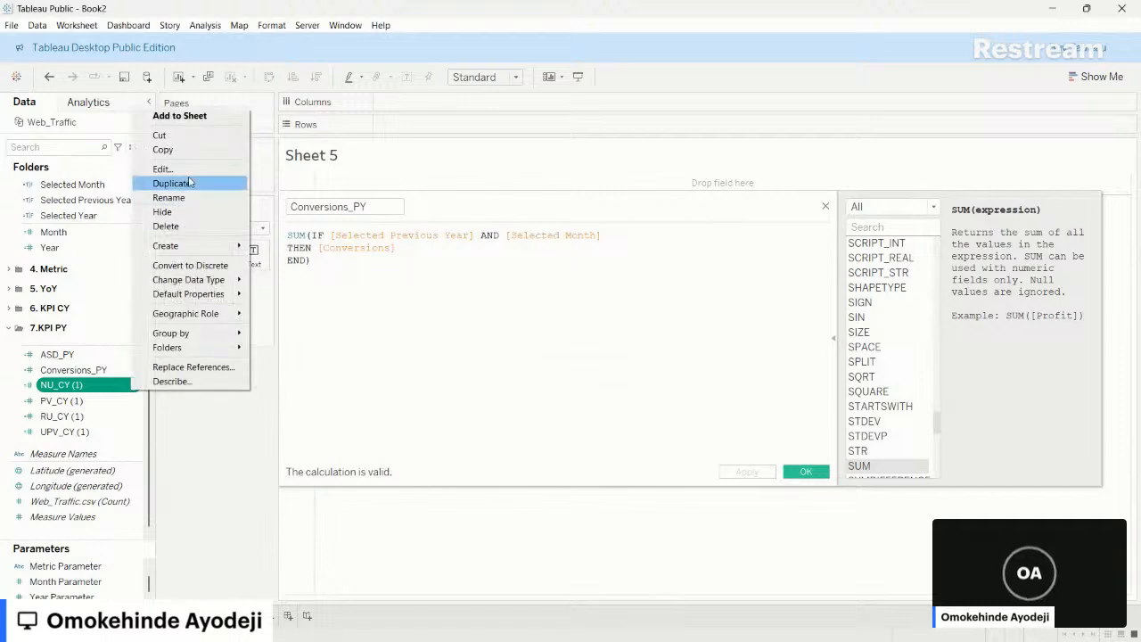
{"action": "left_click", "coordinate": [165, 169]}
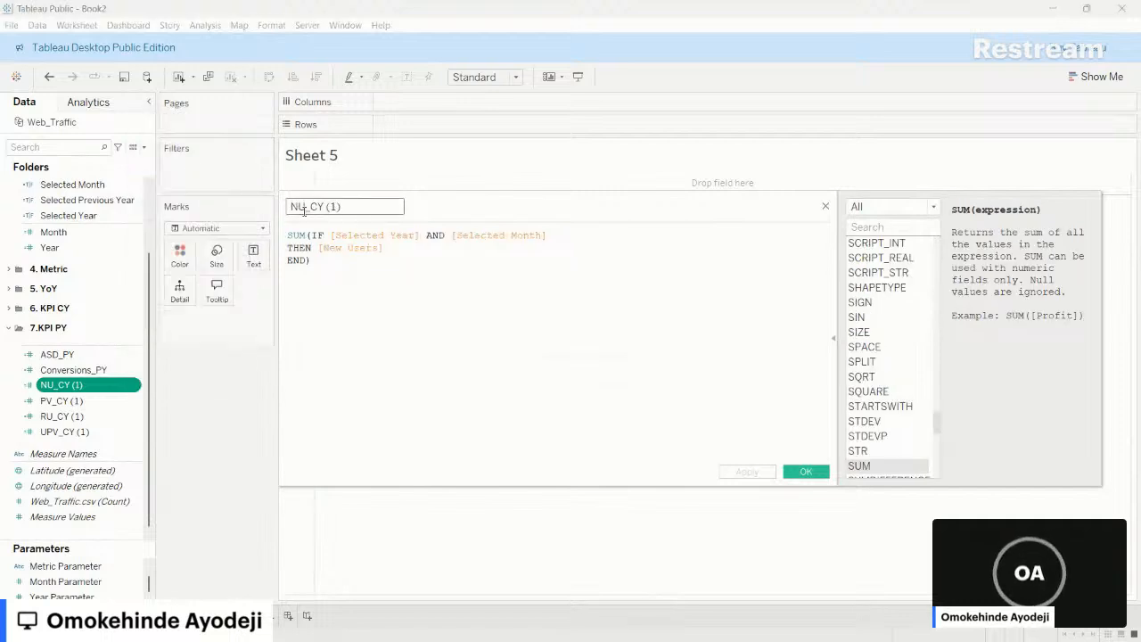
{"action": "left_click_drag", "start_coordinate": [303, 208], "coordinate": [362, 205]}
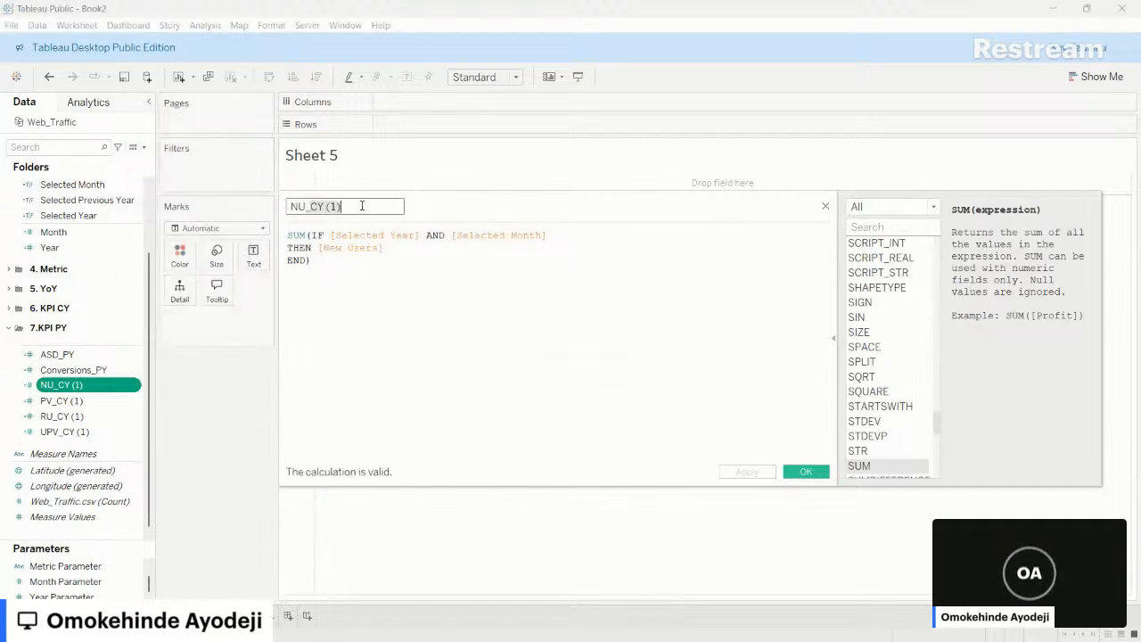
{"action": "type", "text": "_PY"}
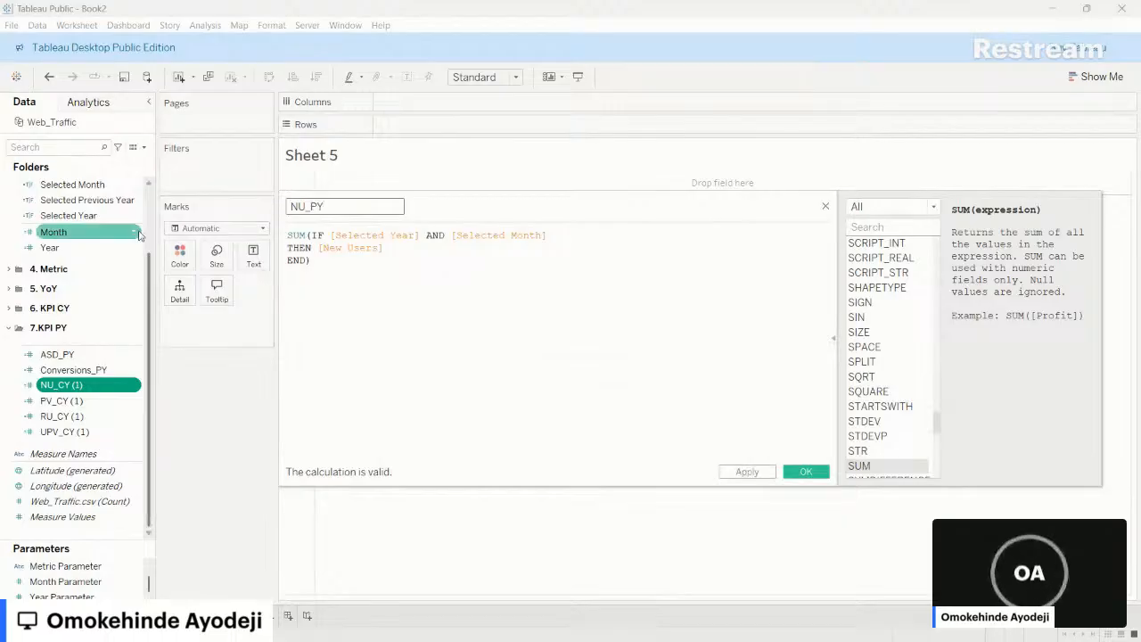
{"action": "left_click_drag", "start_coordinate": [134, 199], "coordinate": [334, 237]}
{"action": "key", "text": "BackSpace"}
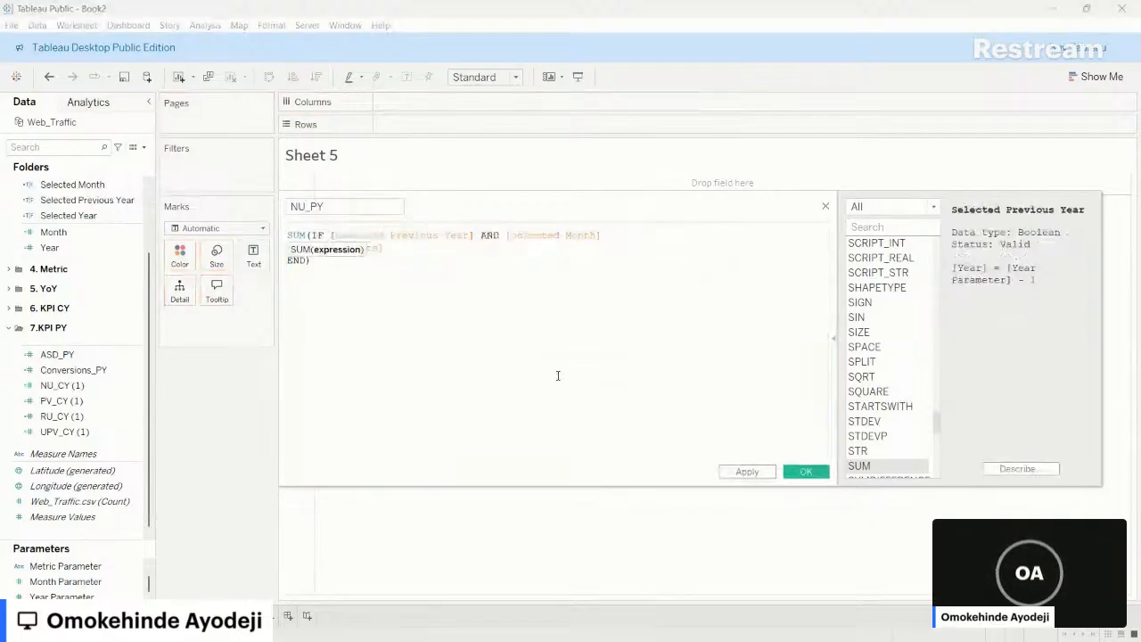
{"action": "left_click", "coordinate": [747, 471]}
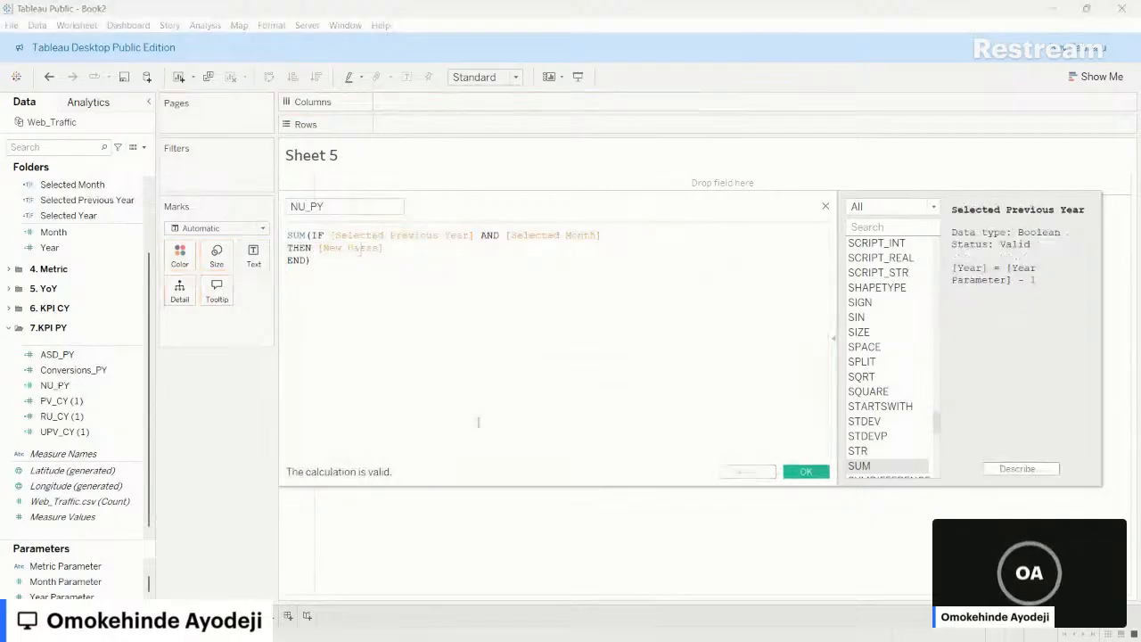
- Use Selected Previous Year instead of Selected Year in the PV_CY (1) formula, rename the field PV_PY, and apply
{"action": "left_click", "coordinate": [137, 403]}
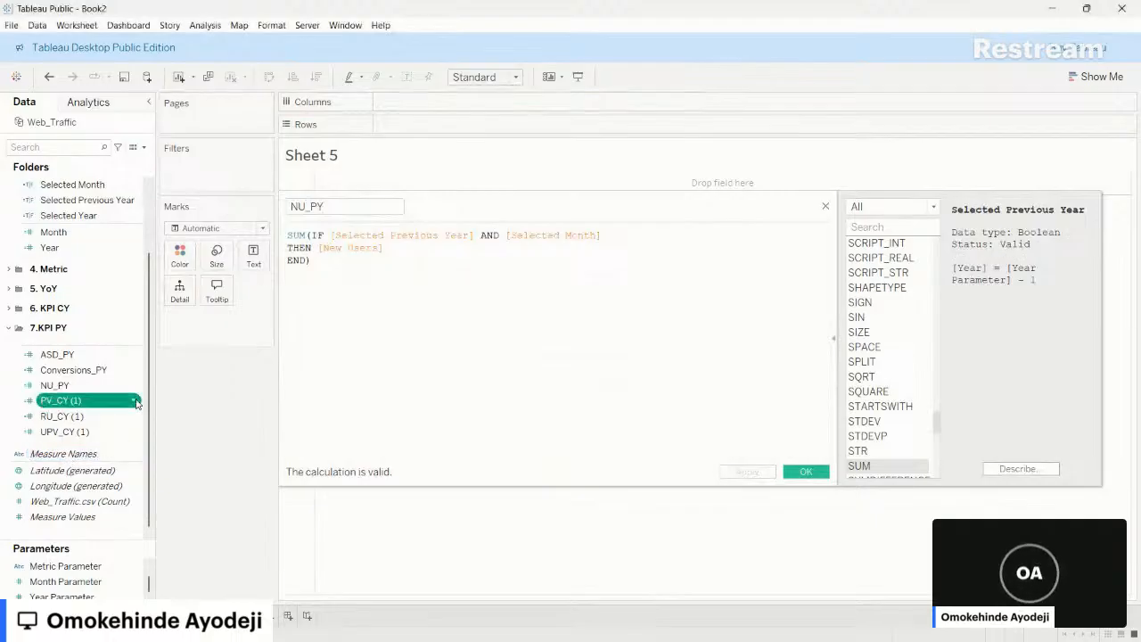
{"action": "left_click", "coordinate": [136, 402]}
{"action": "left_click", "coordinate": [185, 181]}
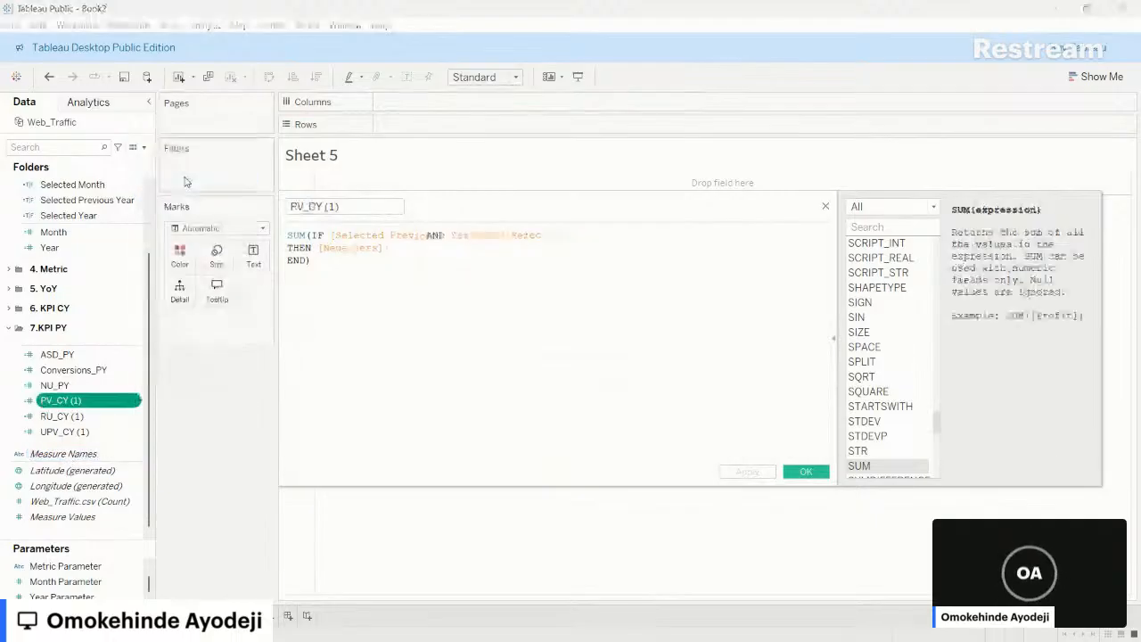
{"action": "left_click_drag", "start_coordinate": [88, 200], "coordinate": [361, 250]}
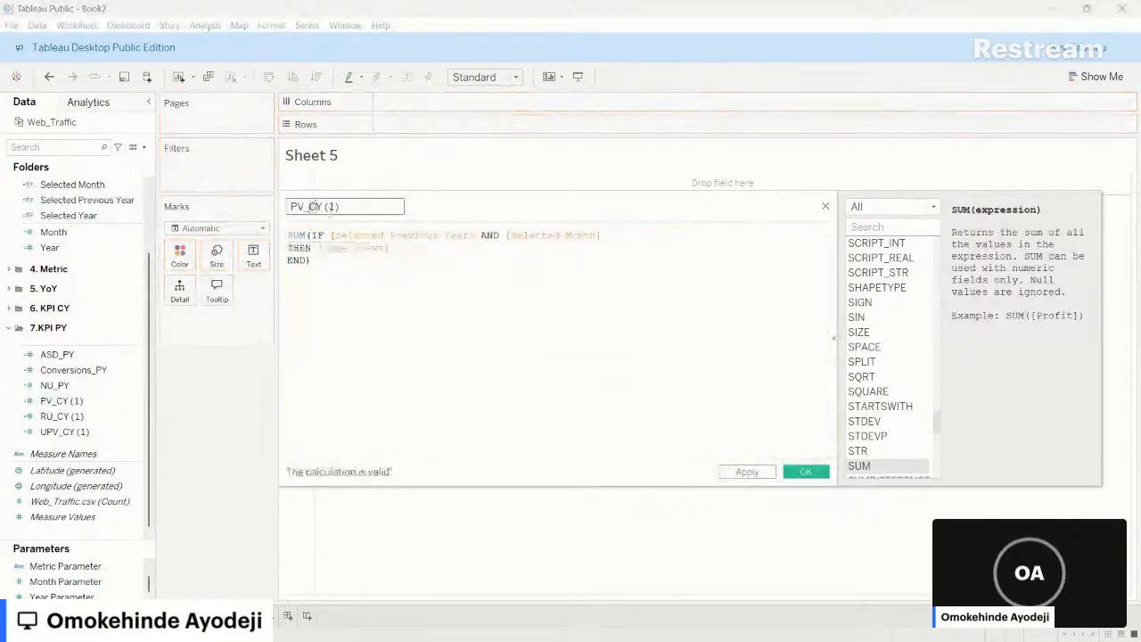
{"action": "left_click_drag", "start_coordinate": [314, 207], "coordinate": [382, 209]}
{"action": "type", "text": "PY"}
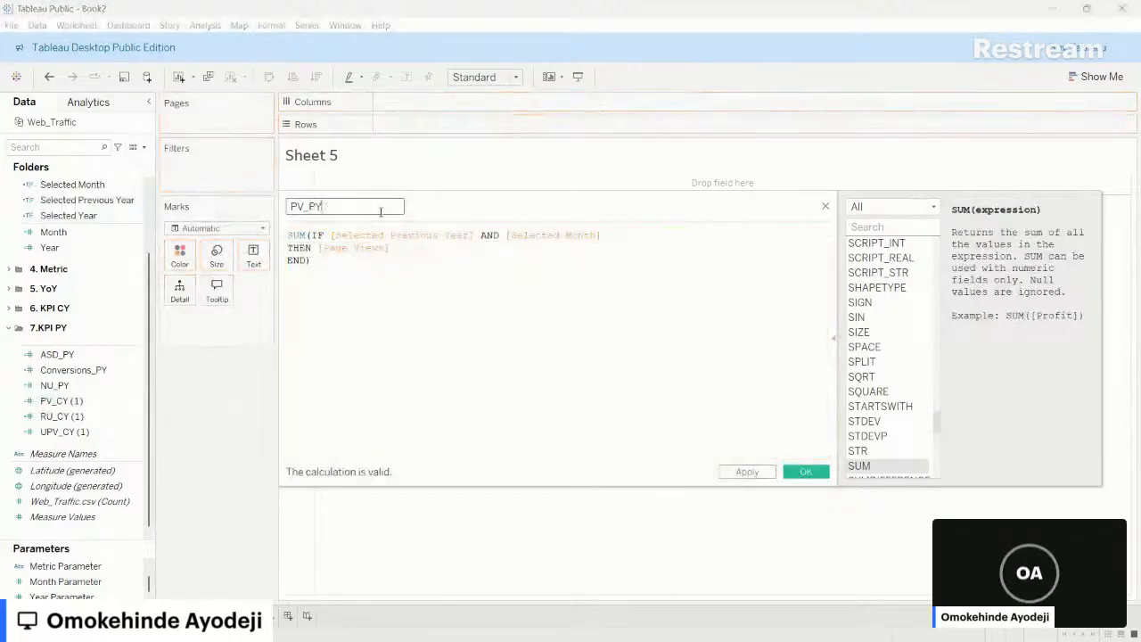
{"action": "left_click", "coordinate": [753, 471]}
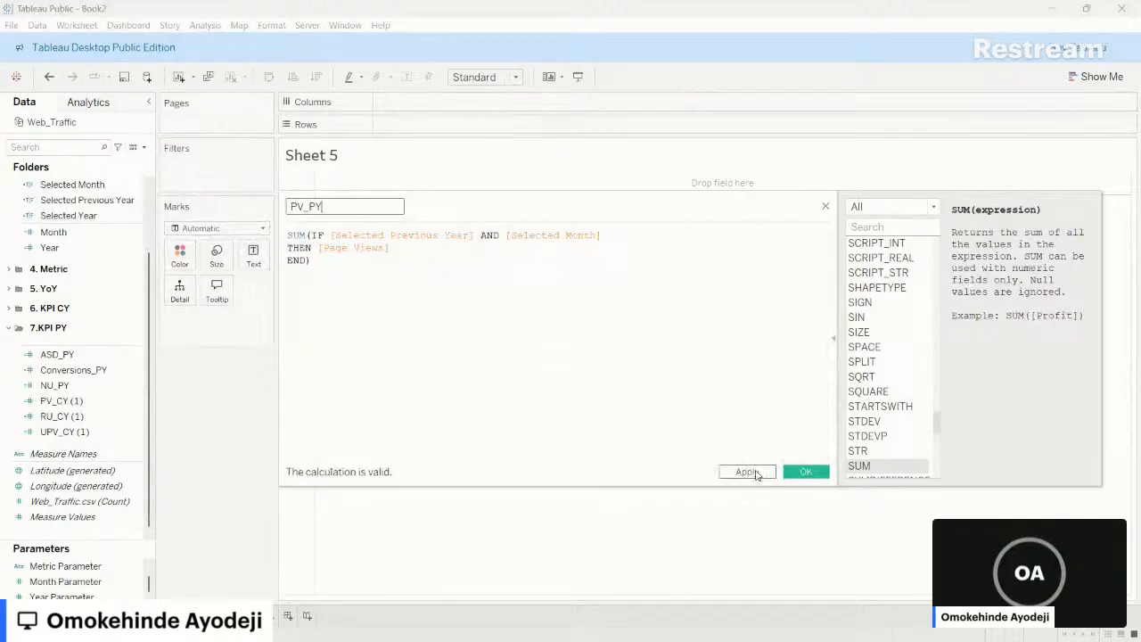
- Replace Selected Year with Selected Previous Year in the RU_CY (1) formula, rename the field RU_PY, and apply
{"action": "left_click", "coordinate": [135, 416]}
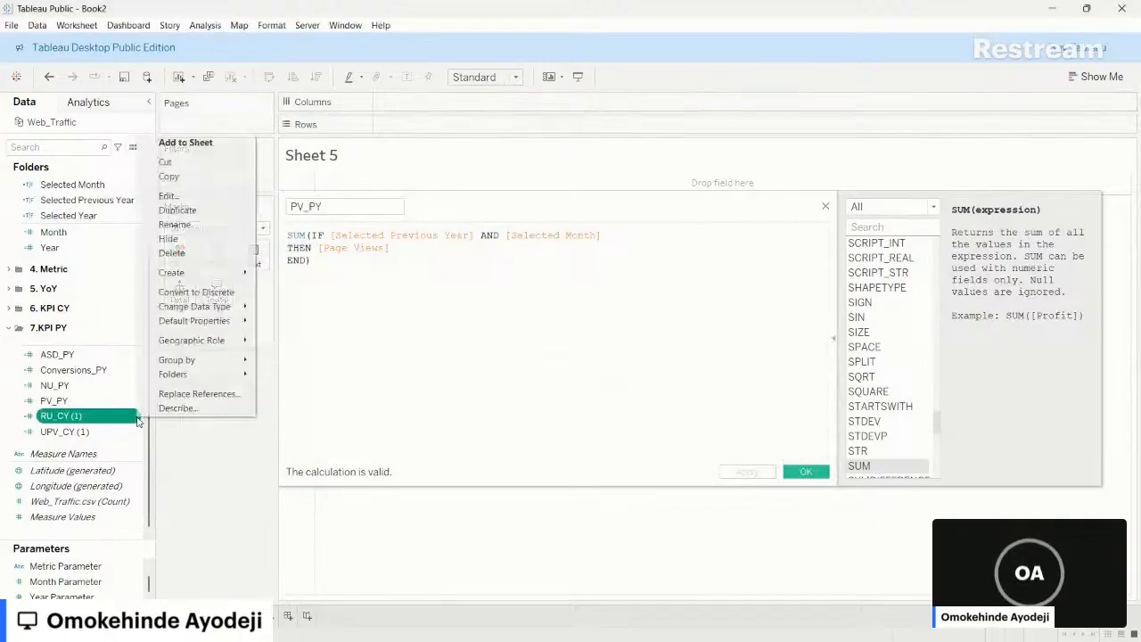
{"action": "left_click", "coordinate": [193, 196]}
{"action": "left_click_drag", "start_coordinate": [129, 200], "coordinate": [356, 207]}
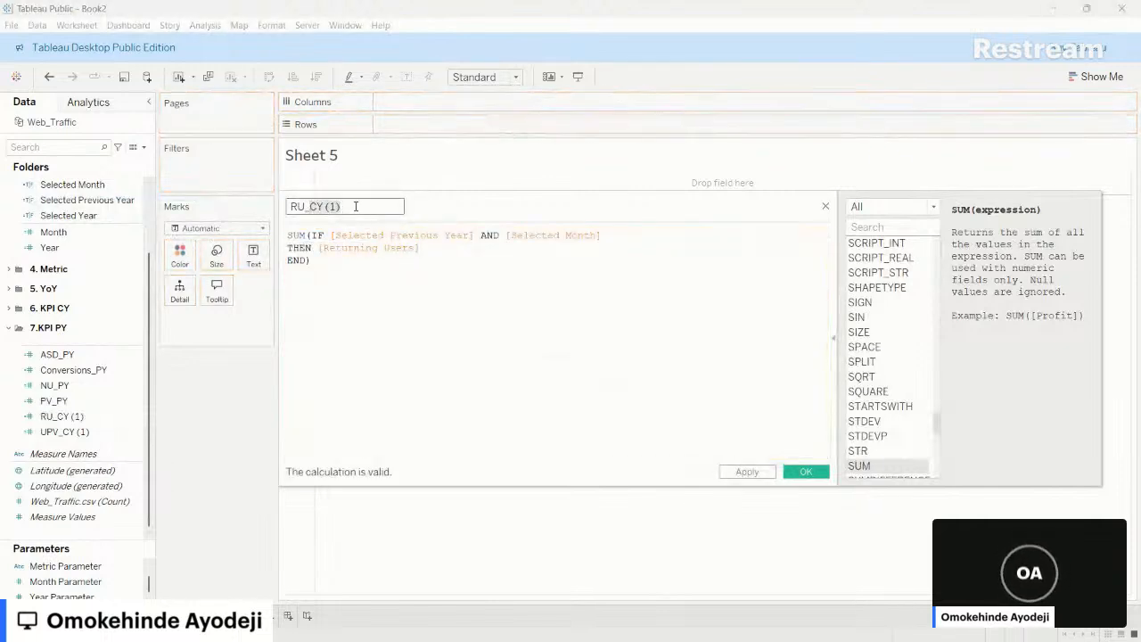
{"action": "type", "text": "PY"}
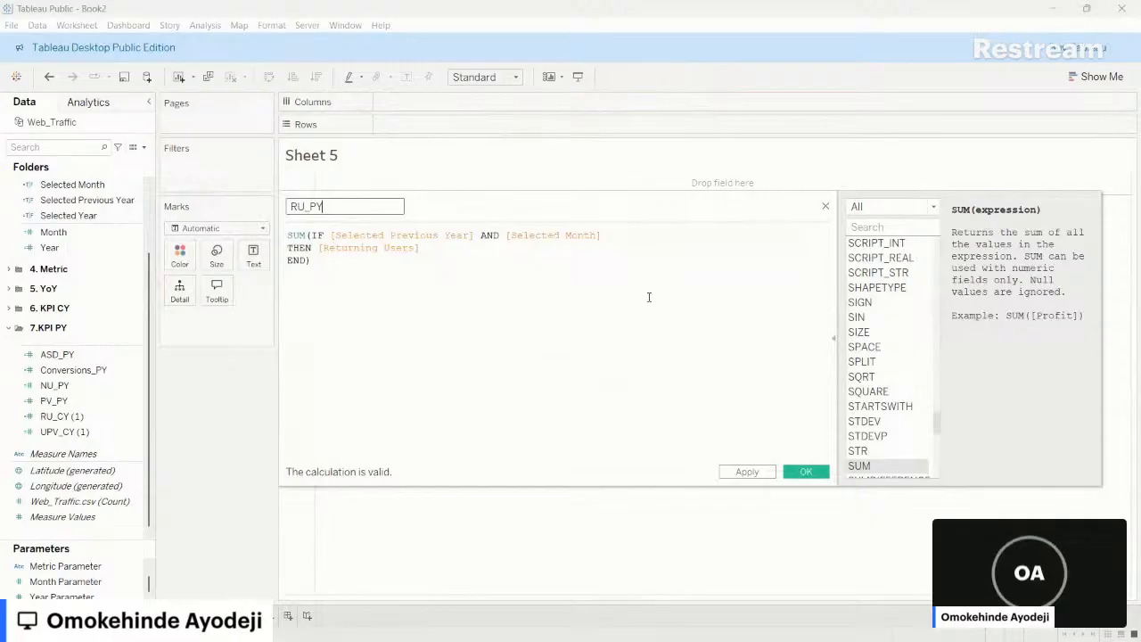
{"action": "left_click", "coordinate": [752, 472]}
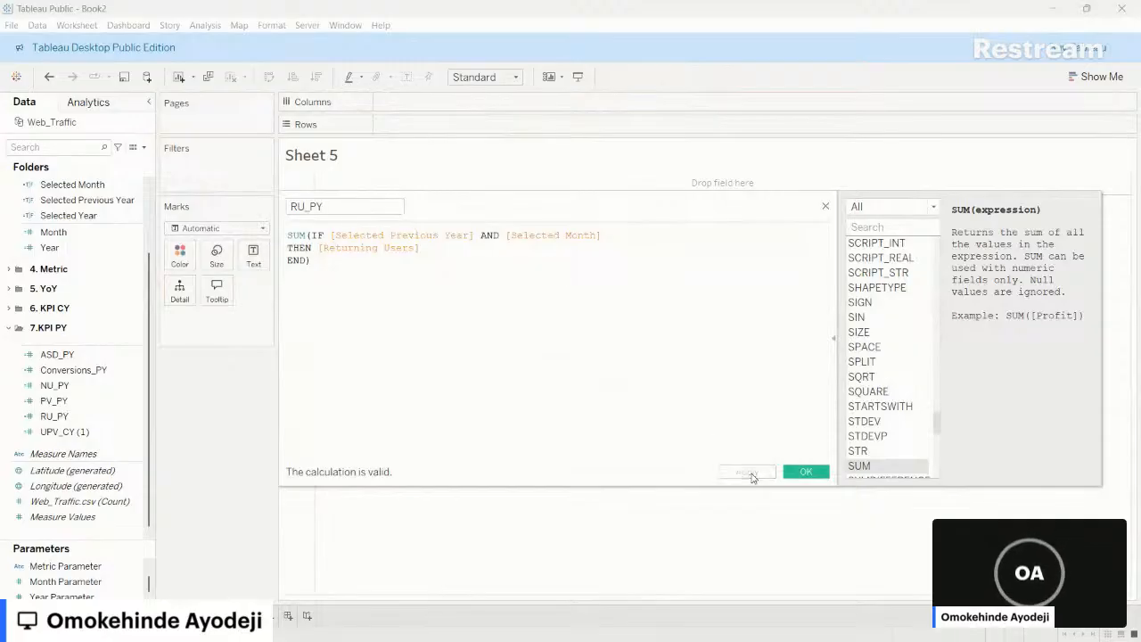
- Switch the UPV_CY (1) formula to Selected Previous Year, rename the field UPV_PY, and save the calculation
{"action": "right_click", "coordinate": [134, 431]}
{"action": "left_click", "coordinate": [164, 211]}
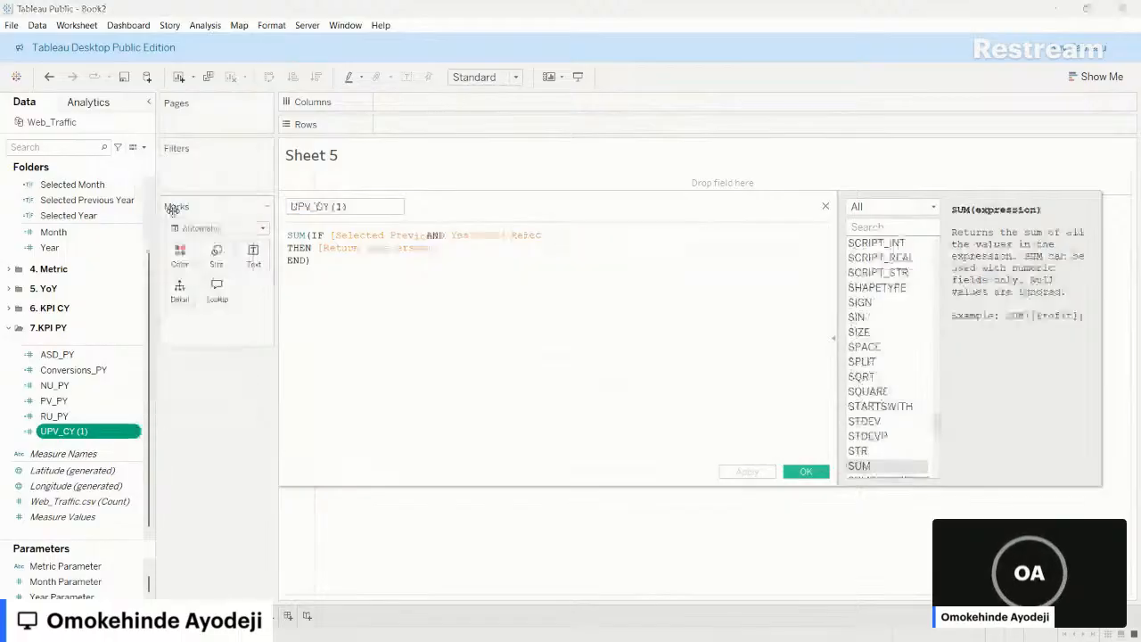
{"action": "left_click_drag", "start_coordinate": [90, 200], "coordinate": [392, 241]}
{"action": "left_click_drag", "start_coordinate": [319, 206], "coordinate": [349, 206]}
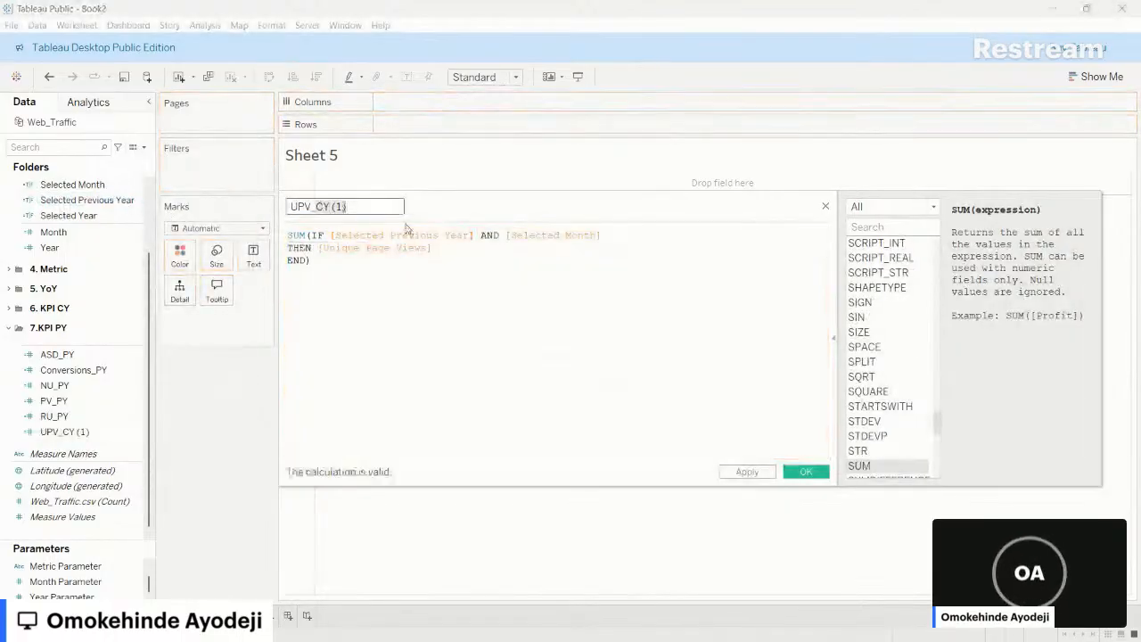
{"action": "type", "text": "PY"}
{"action": "left_click", "coordinate": [806, 472]}
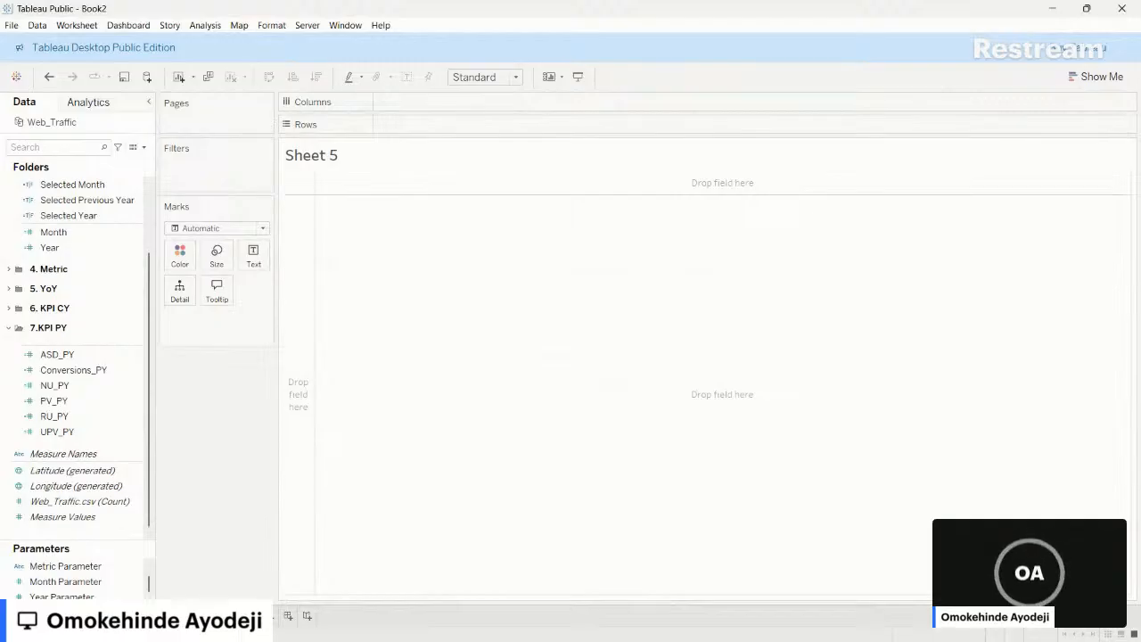
- Rename the empty worksheet Sheet 5 as KPI_ASD and collapse the 3. Date folder
{"action": "type", "text": "D"}
{"action": "key", "text": "Return"}
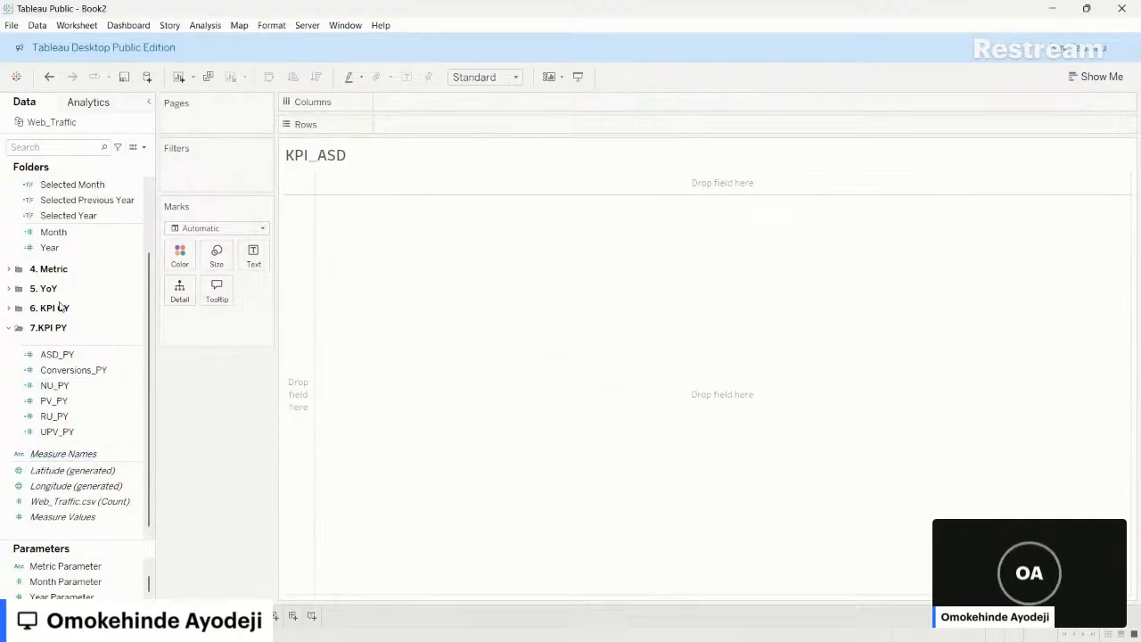
{"action": "scroll", "coordinate": [46, 211], "scroll_direction": "up", "scroll_amount": 2}
{"action": "scroll", "coordinate": [46, 211], "scroll_direction": "up", "scroll_amount": 3}
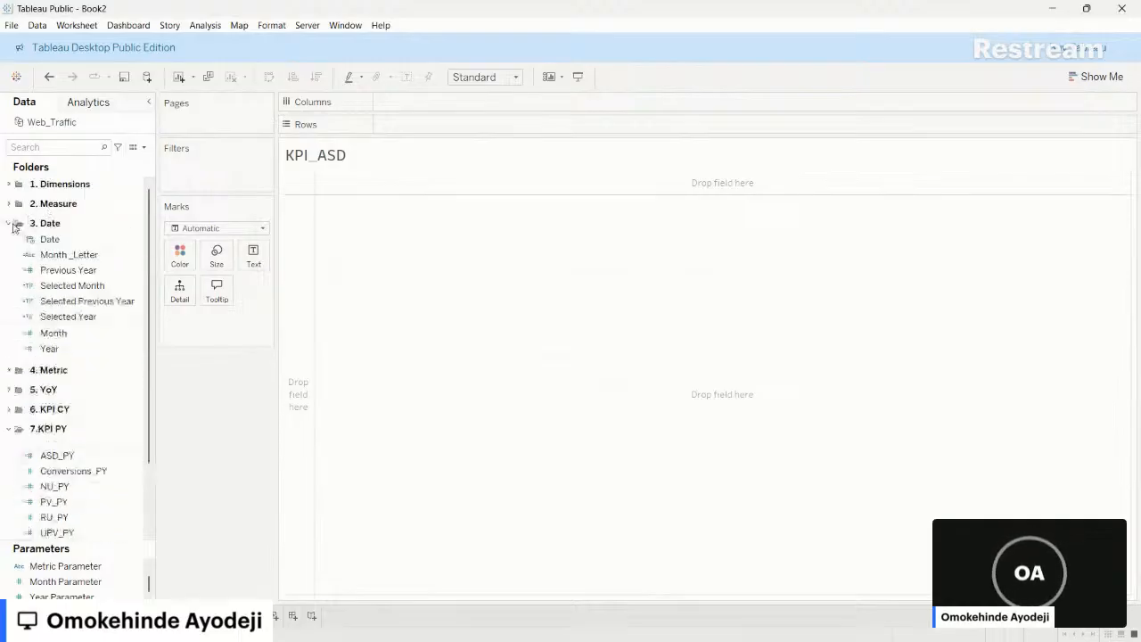
{"action": "left_click", "coordinate": [10, 223]}
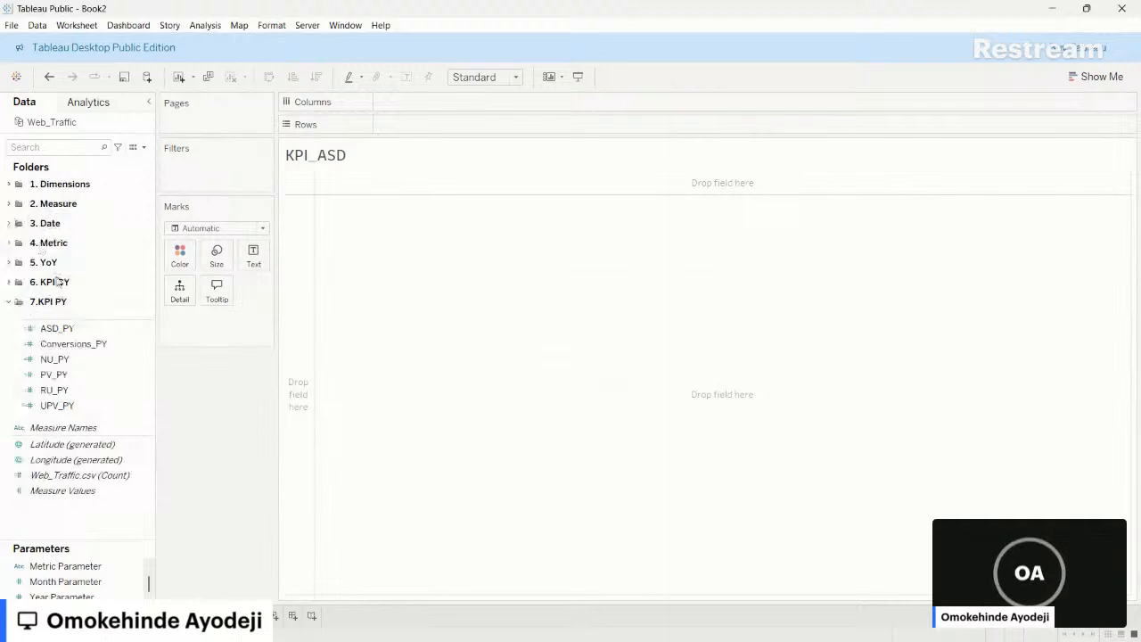
- Expand the 6. KPI CY folder and place ASD_CY and ASD_PY on the KPI_ASD sheet as text marks
{"action": "left_click", "coordinate": [84, 357]}
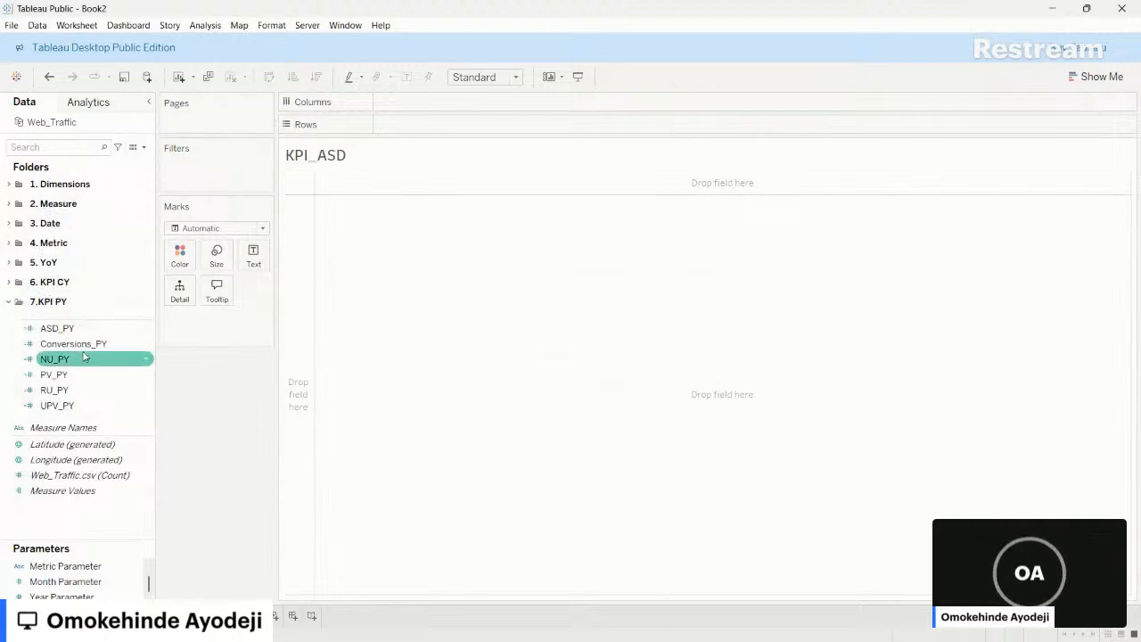
{"action": "left_click", "coordinate": [53, 329]}
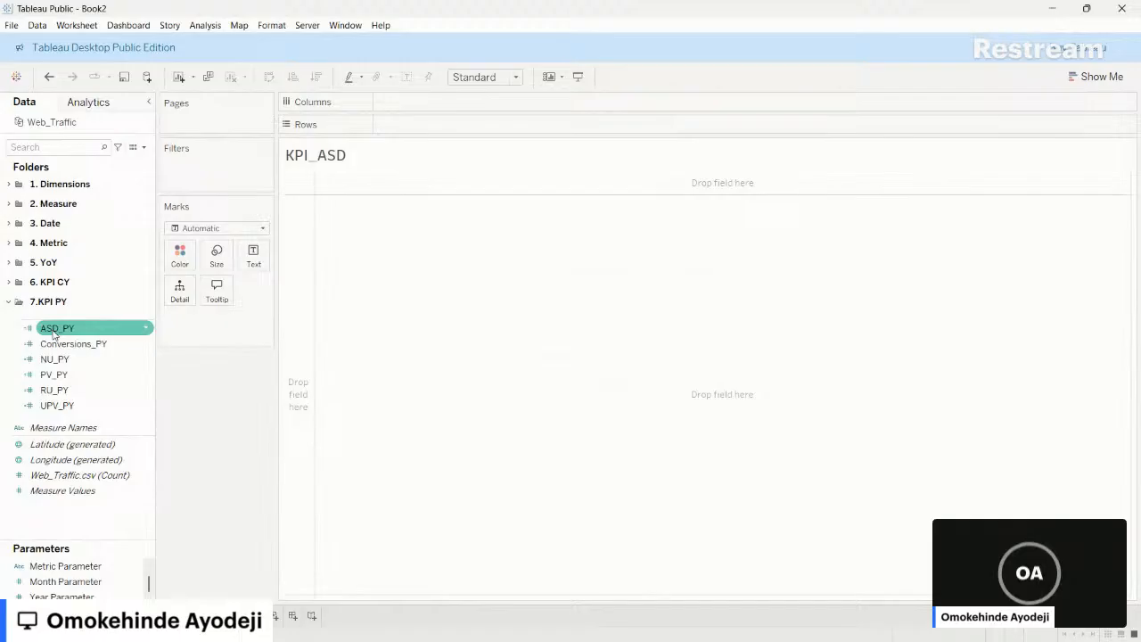
{"action": "left_click", "coordinate": [8, 281]}
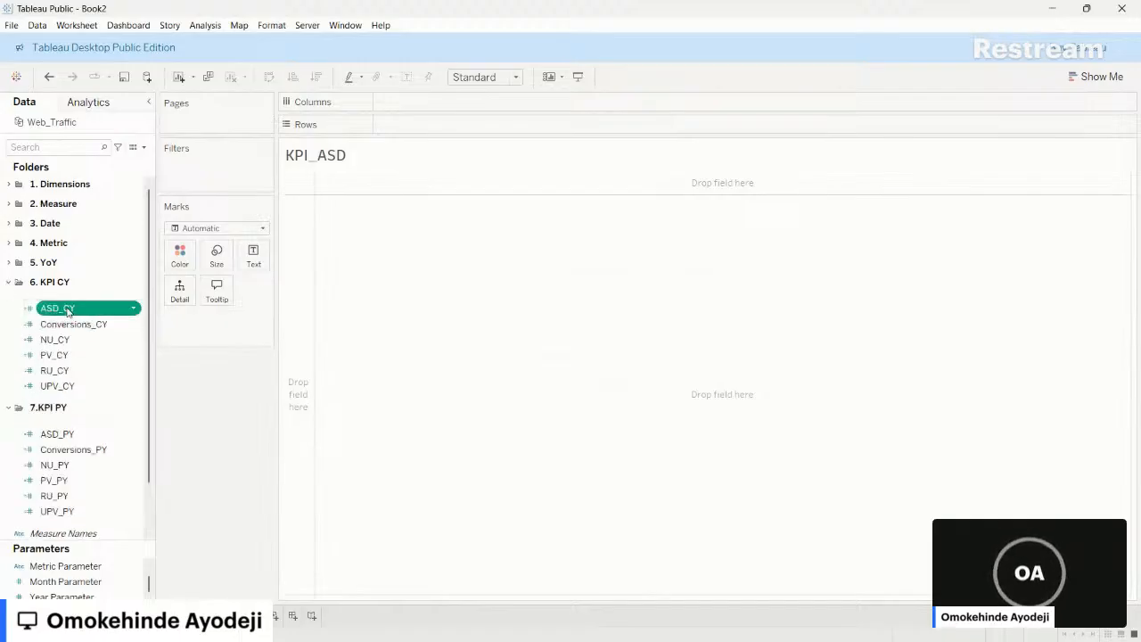
{"action": "left_click_drag", "start_coordinate": [67, 310], "coordinate": [254, 256]}
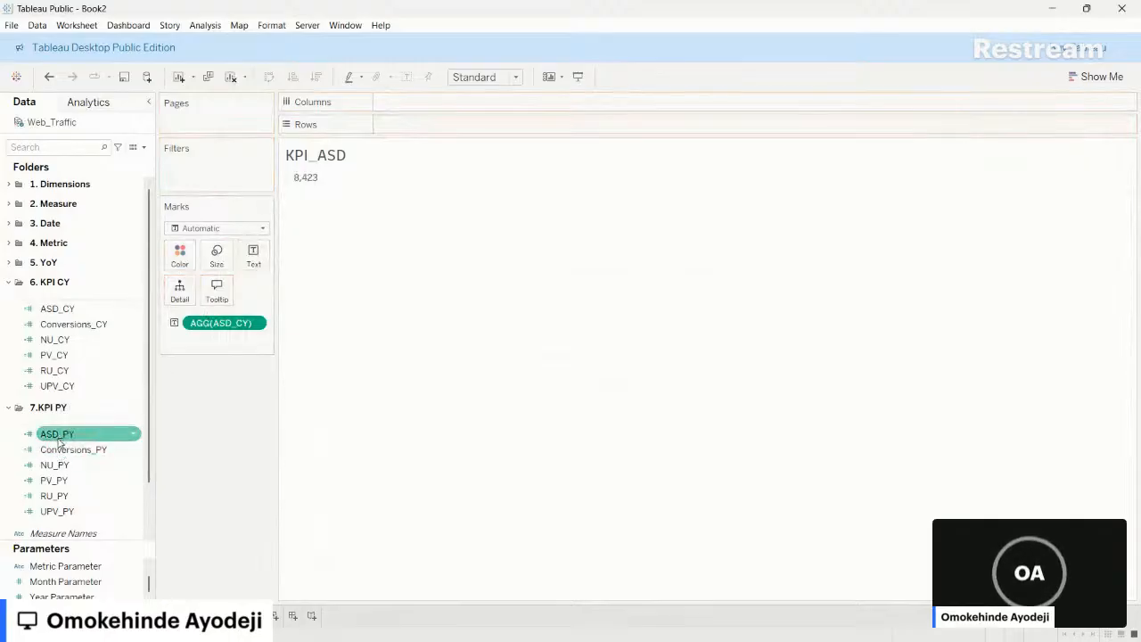
{"action": "left_click_drag", "start_coordinate": [59, 443], "coordinate": [256, 263]}
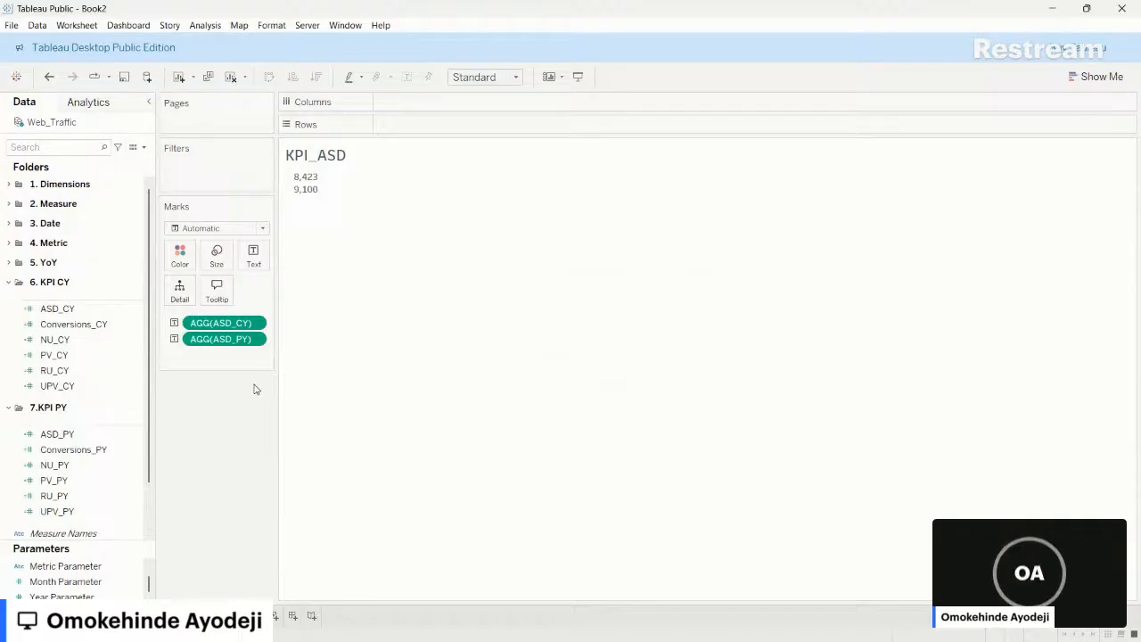
- Change the aggregation in the ASD_CY formula from SUM to AVG and save the calculation
{"action": "right_click", "coordinate": [136, 315]}
{"action": "left_click", "coordinate": [169, 391]}
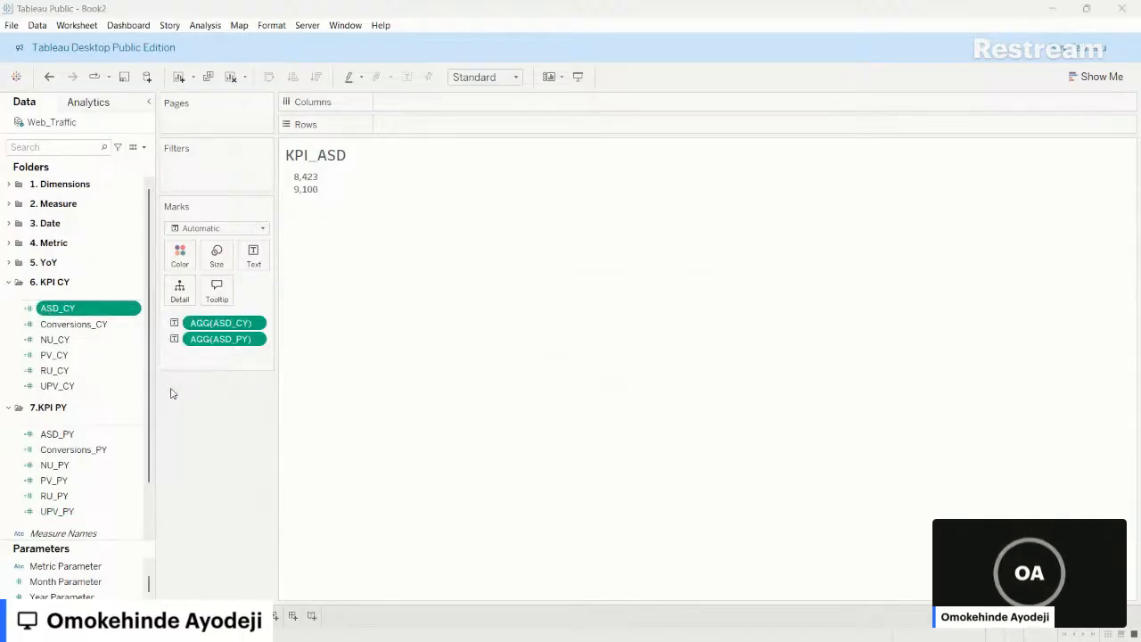
{"action": "left_click_drag", "start_coordinate": [306, 234], "coordinate": [275, 233]}
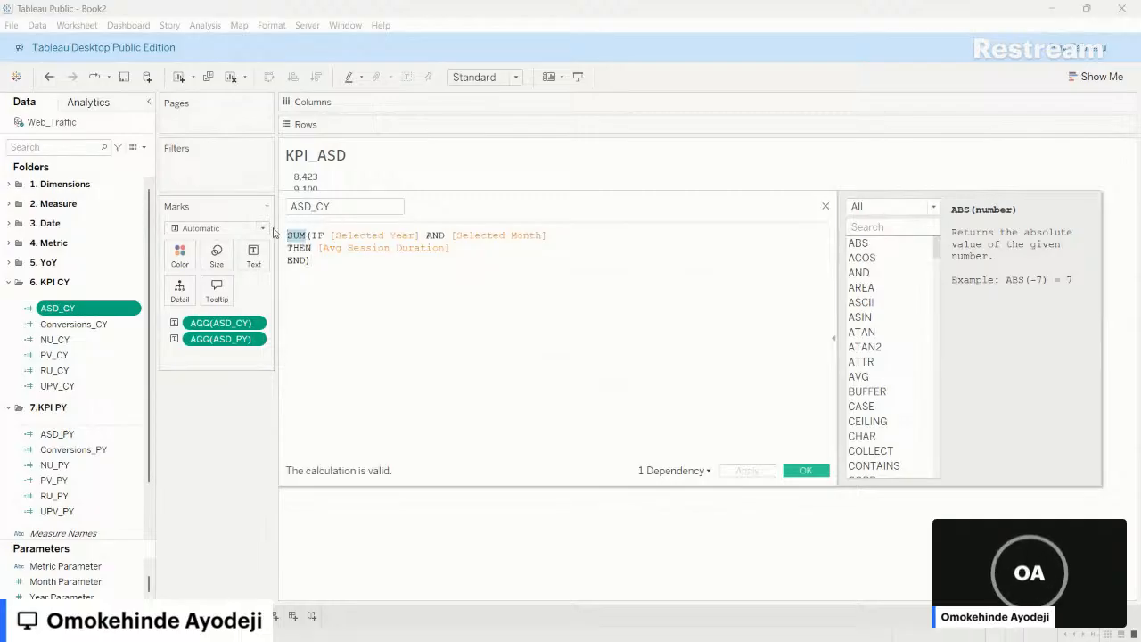
{"action": "type", "text": "AVG"}
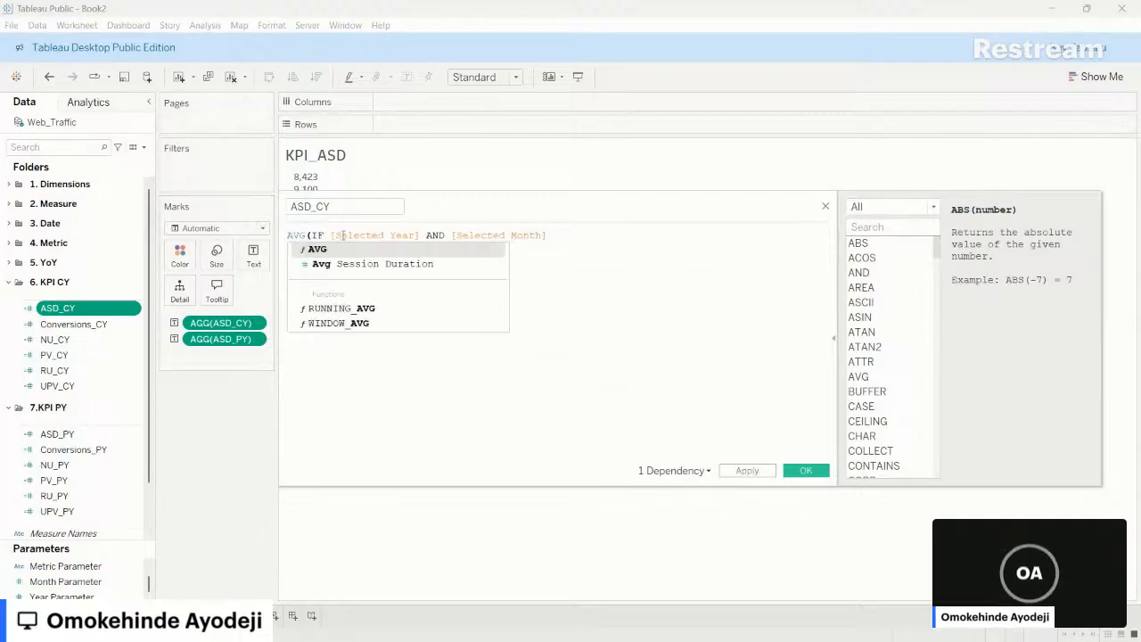
{"action": "left_click", "coordinate": [322, 251]}
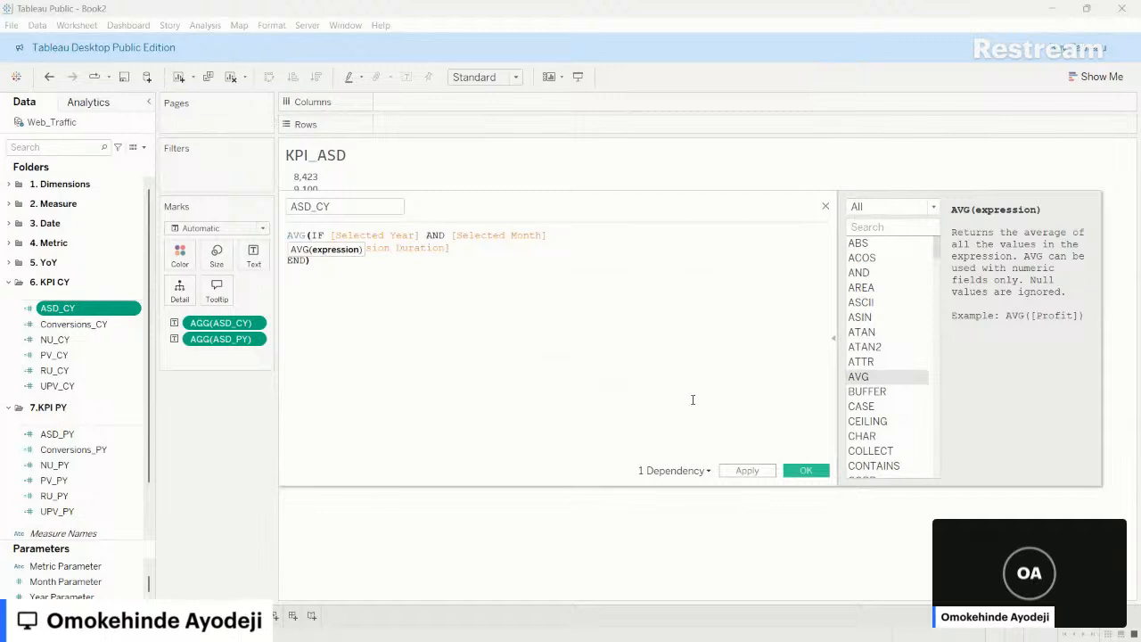
{"action": "left_click", "coordinate": [748, 471]}
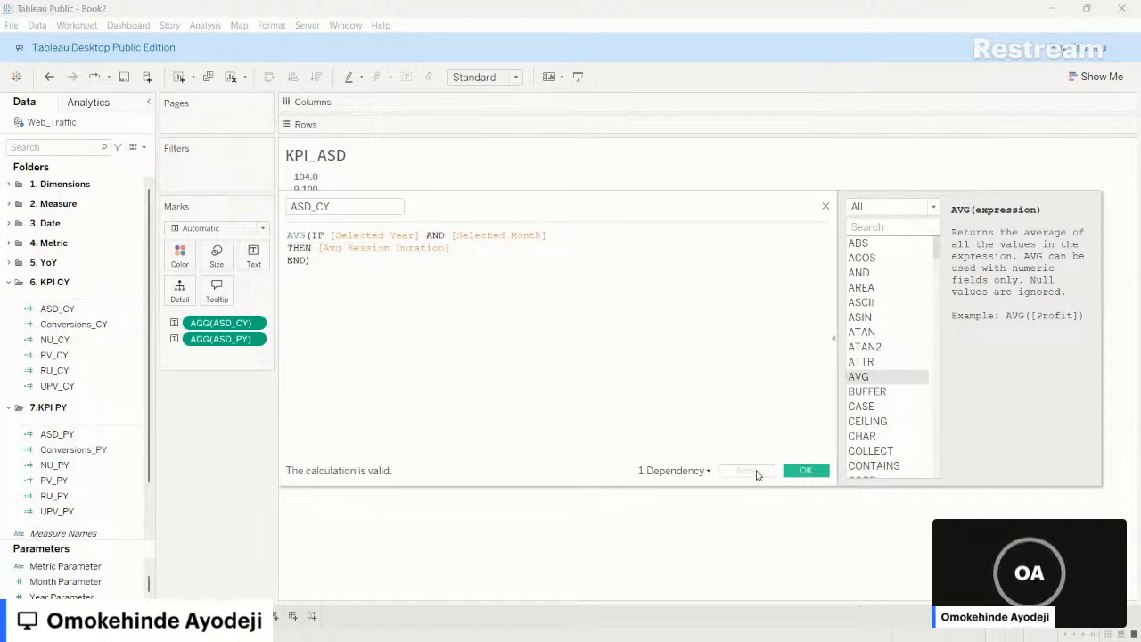
{"action": "left_click", "coordinate": [806, 470]}
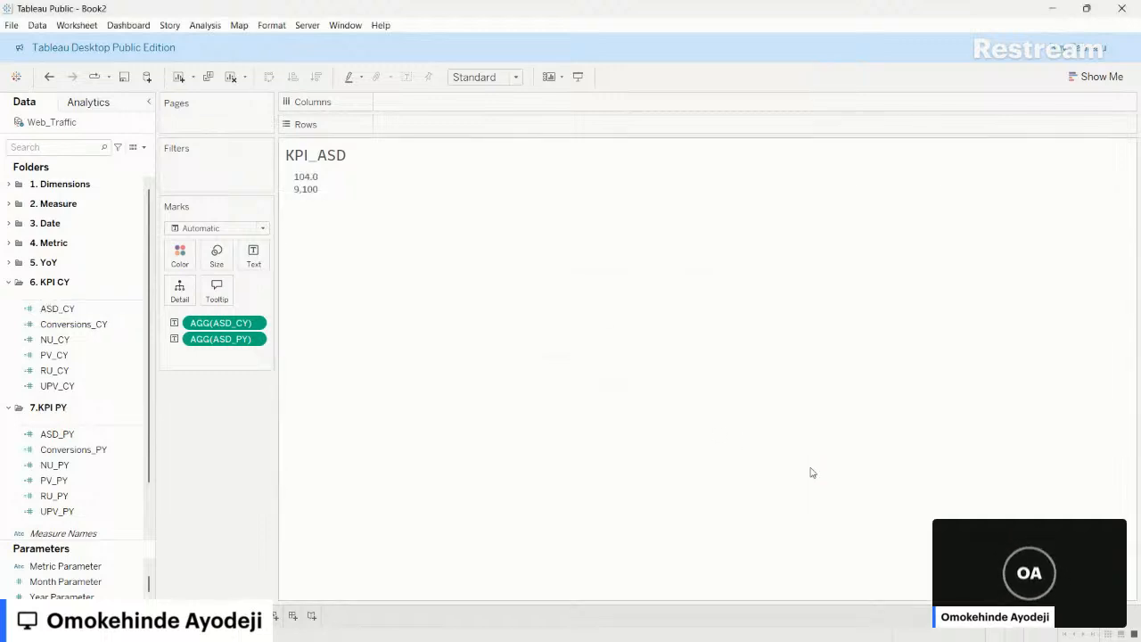
- Replace SUM with AVG in the ASD_PY formula and save the calculation
{"action": "right_click", "coordinate": [137, 434]}
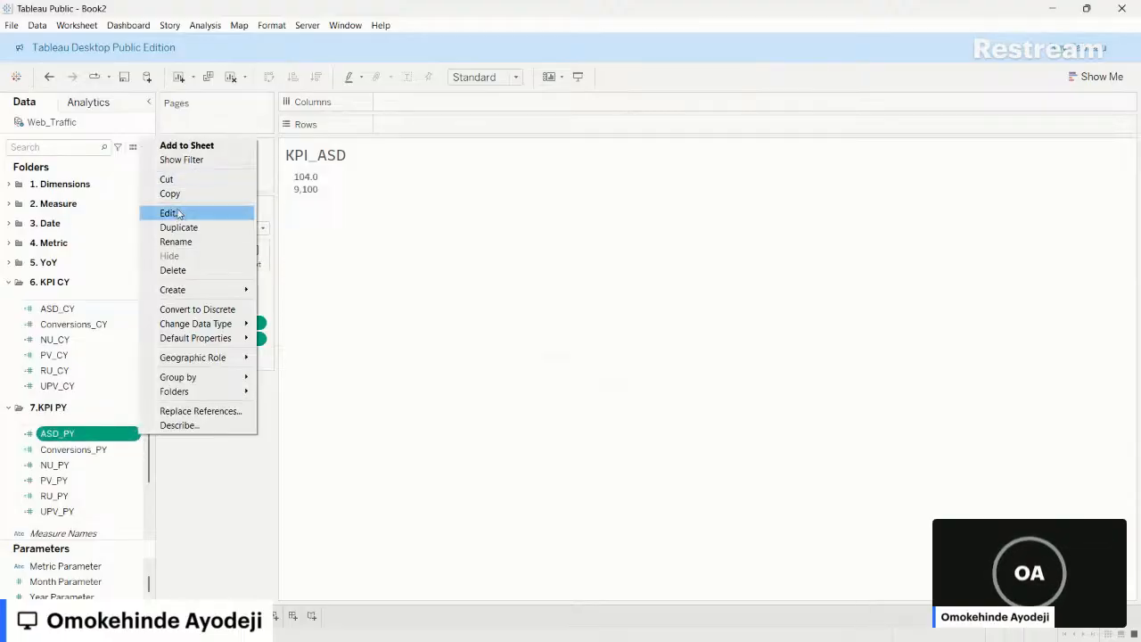
{"action": "left_click", "coordinate": [177, 214]}
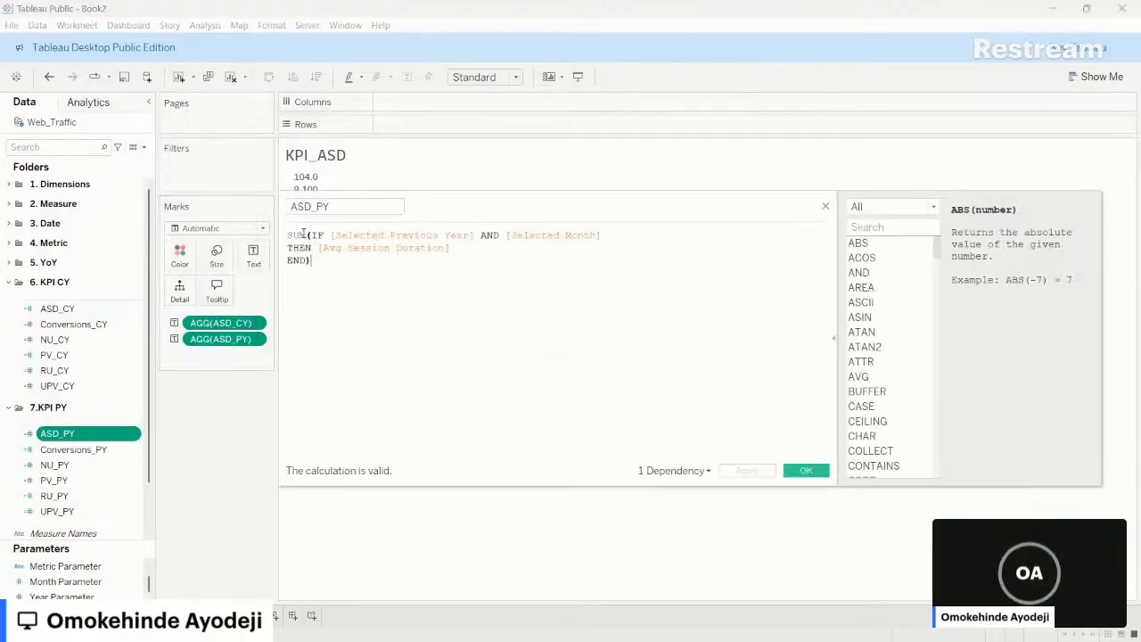
{"action": "left_click_drag", "start_coordinate": [307, 235], "coordinate": [285, 233]}
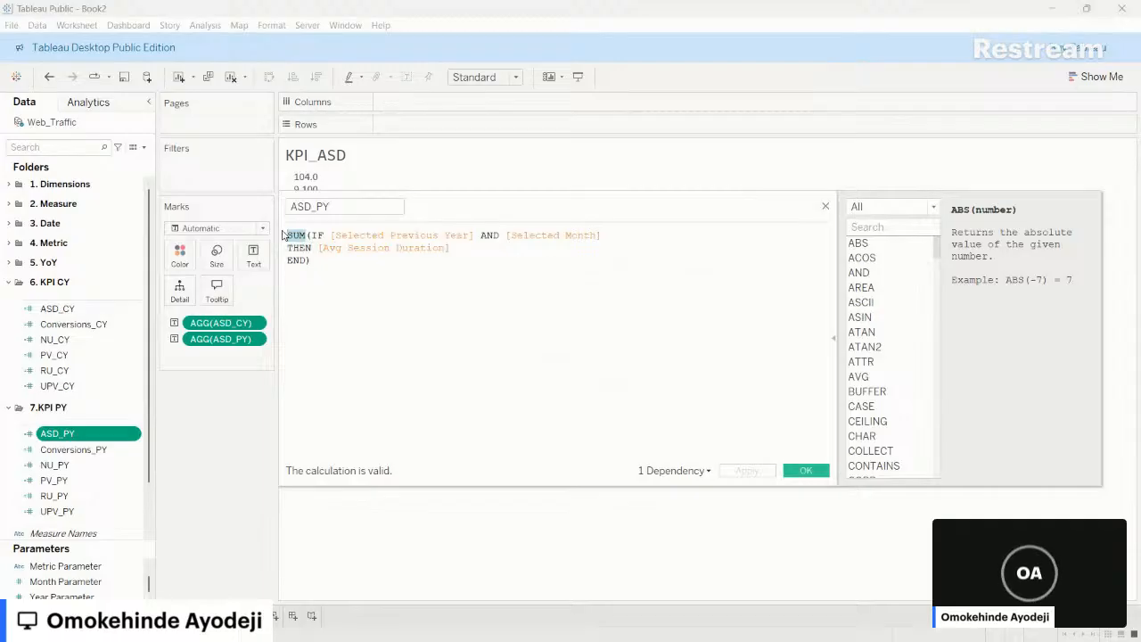
{"action": "type", "text": "AVG"}
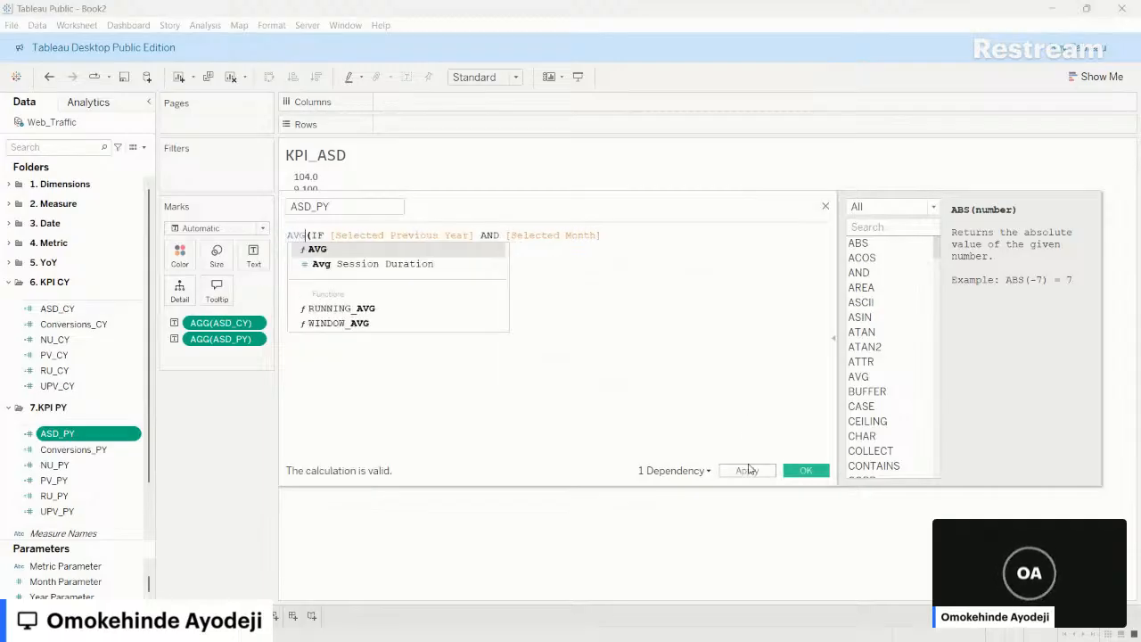
{"action": "left_click", "coordinate": [750, 469]}
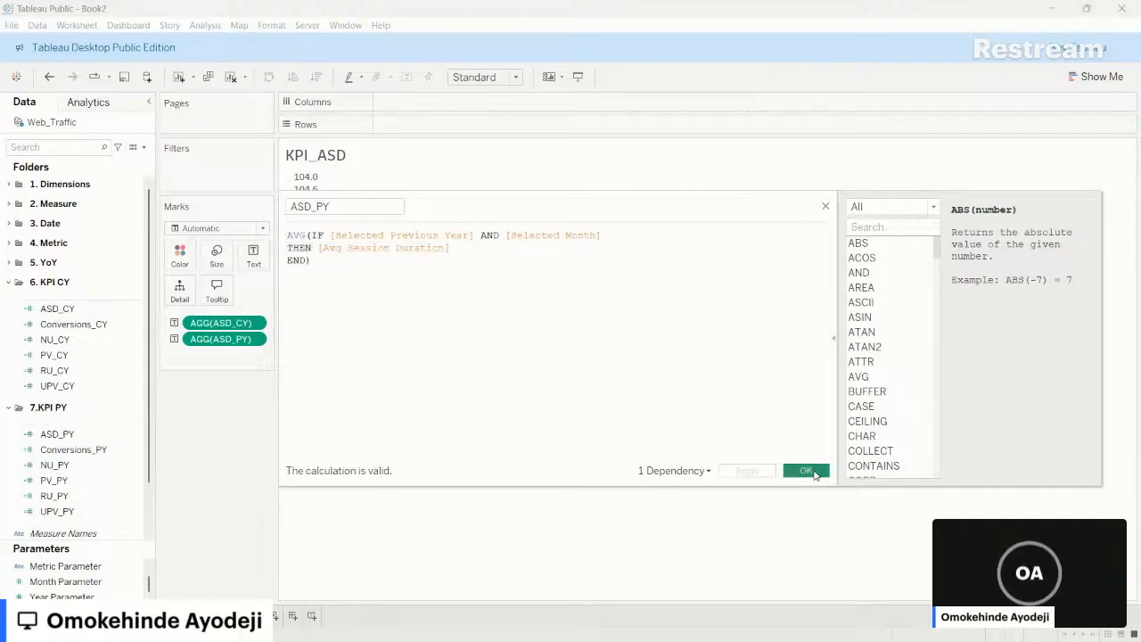
{"action": "left_click", "coordinate": [802, 470]}
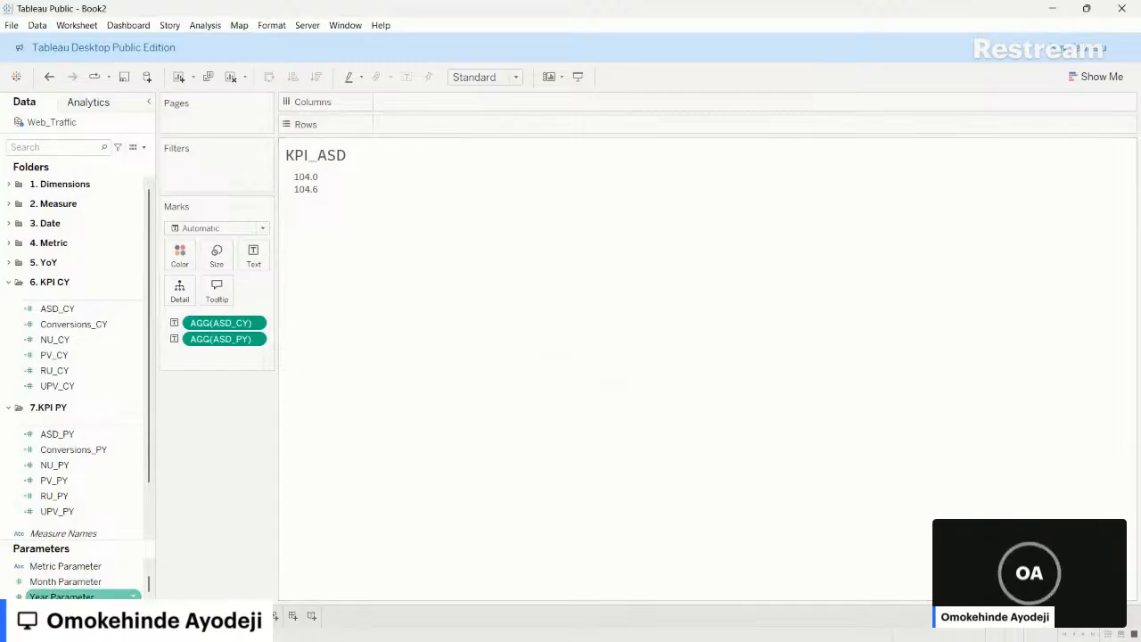
- Show the Month Parameter and Year Parameter controls on the KPI_ASD sheet
{"action": "mouse_move", "coordinate": [314, 201]}
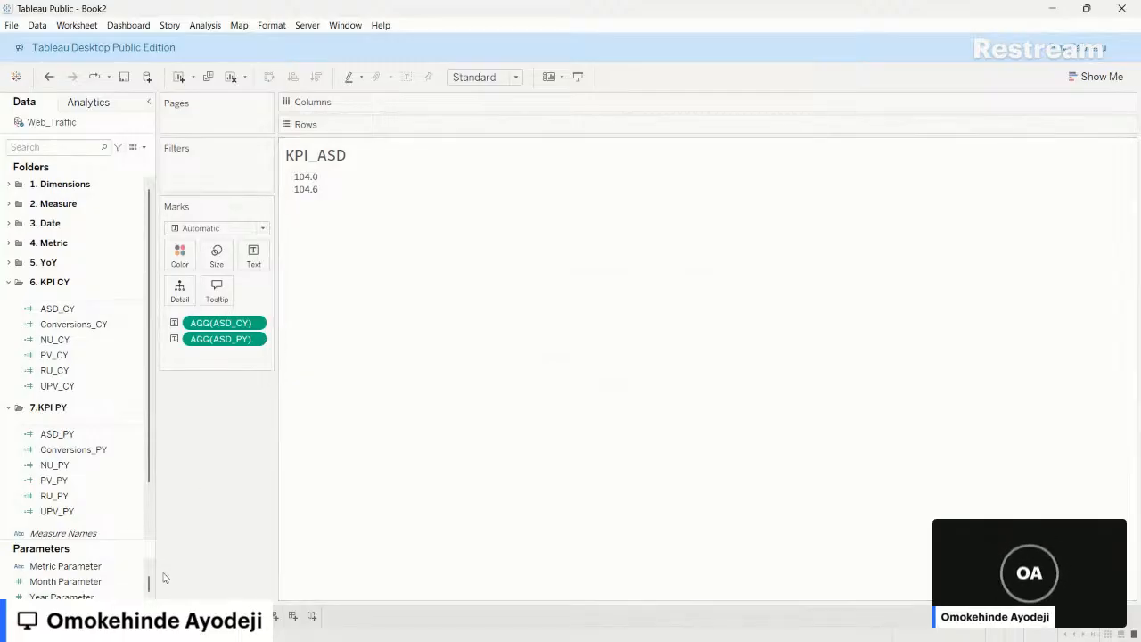
{"action": "left_click", "coordinate": [89, 566]}
{"action": "right_click", "coordinate": [134, 580]}
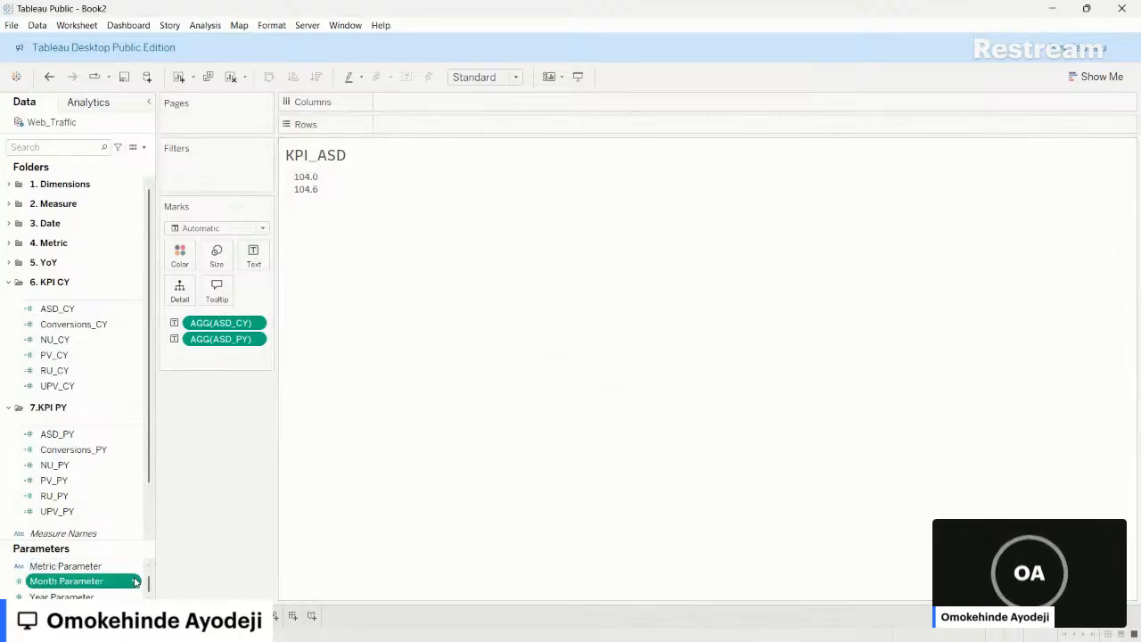
{"action": "left_click", "coordinate": [220, 368]}
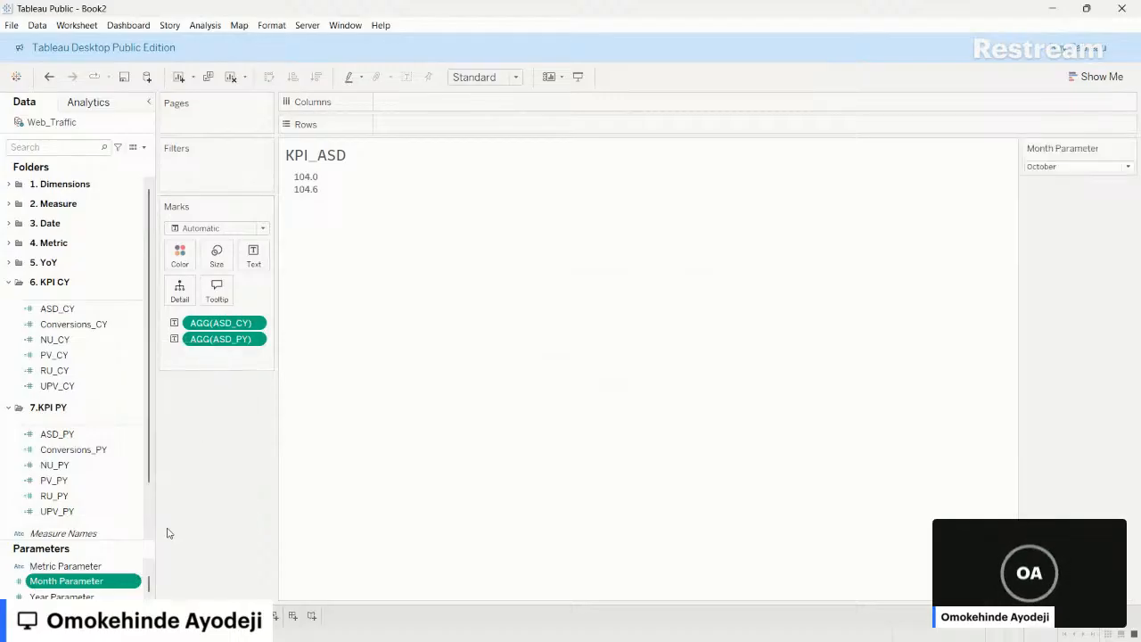
{"action": "right_click", "coordinate": [138, 595]}
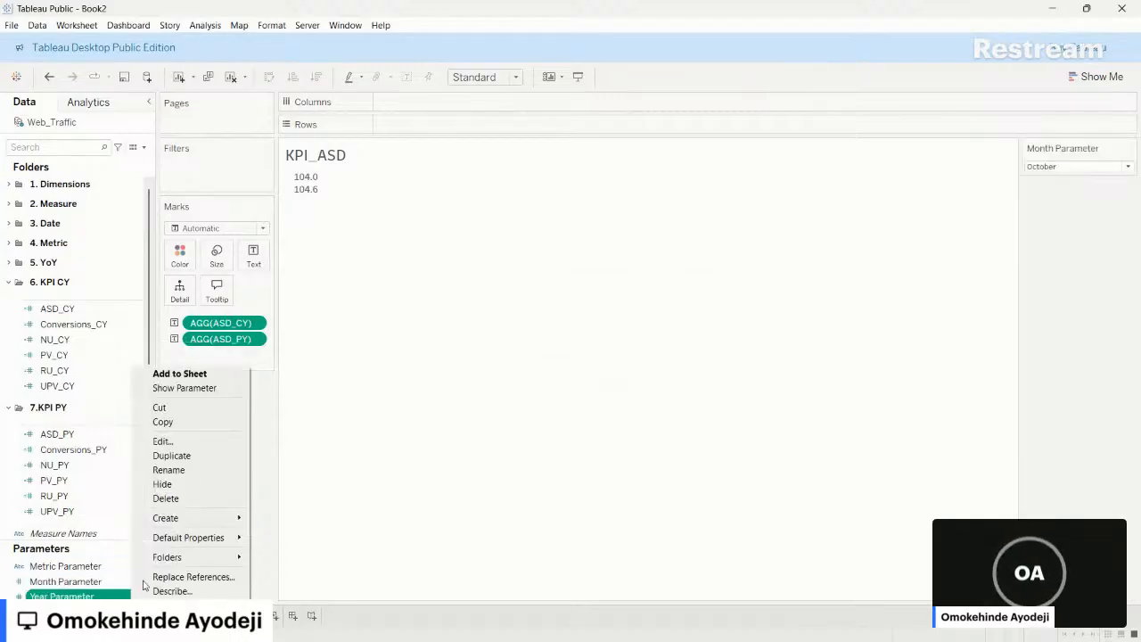
{"action": "left_click", "coordinate": [177, 391]}
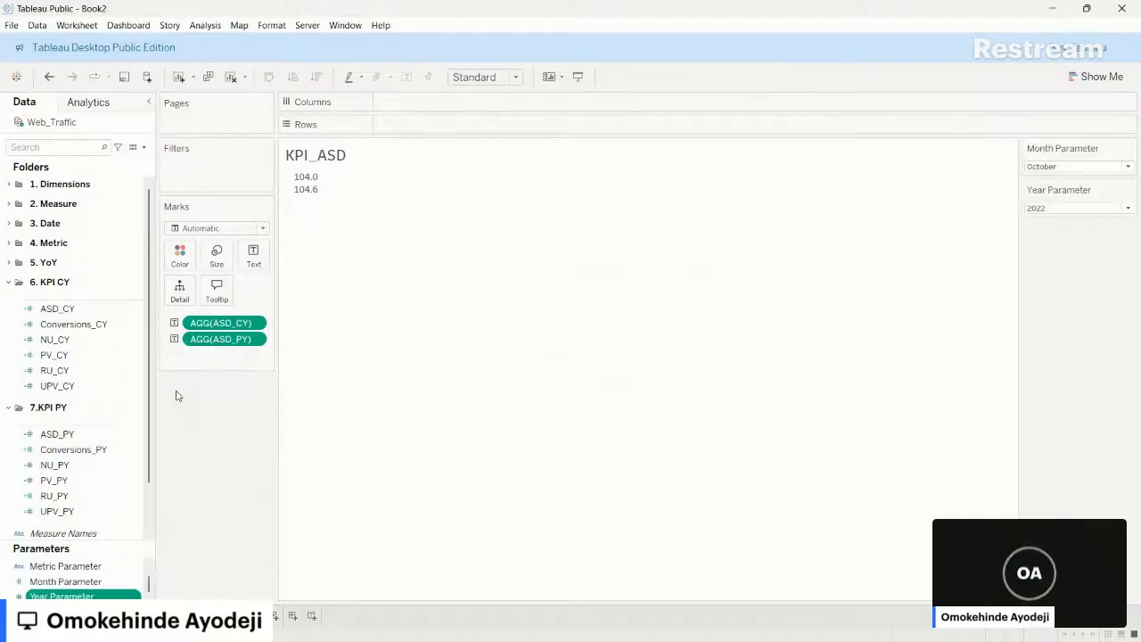
- Set the Month Parameter to March and the Year Parameter to 2020
{"action": "left_click", "coordinate": [1127, 167]}
{"action": "left_click", "coordinate": [1039, 203]}
{"action": "left_click", "coordinate": [1045, 208]}
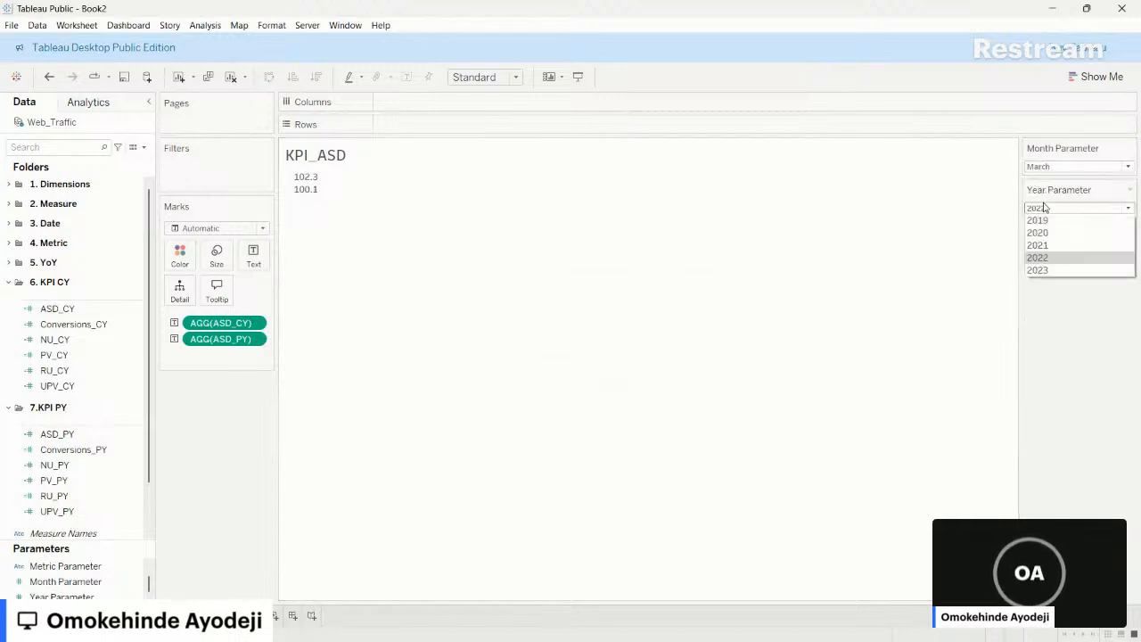
{"action": "left_click", "coordinate": [1052, 235]}
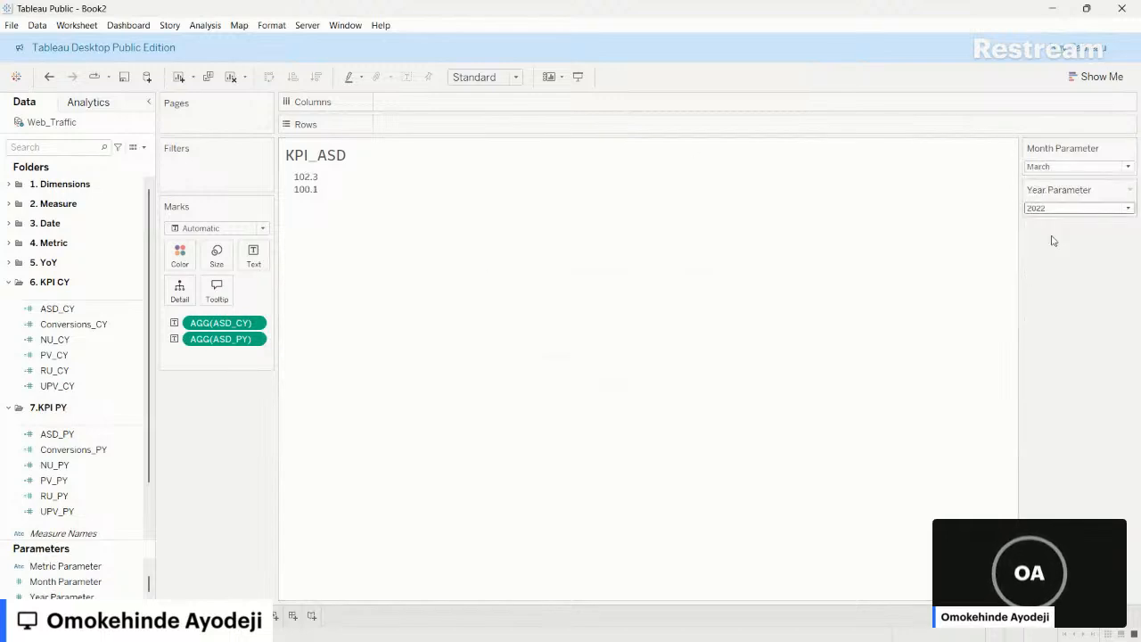
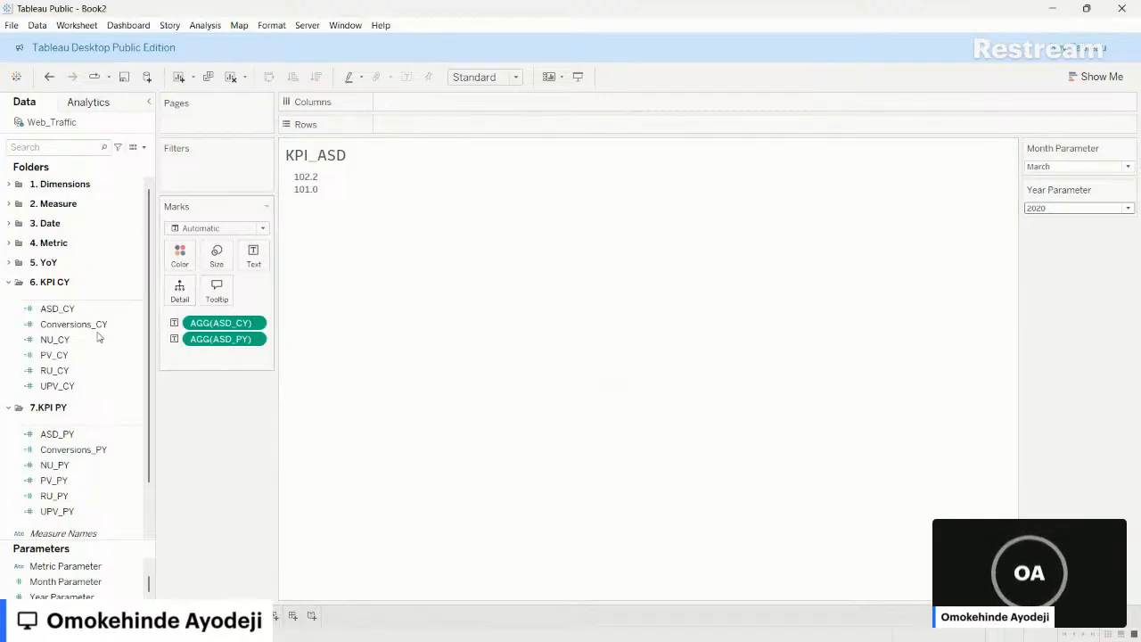
- Expand the 5. YoY folder and start a calculated field based on ASD_CY, naming it YOY_ASD
{"action": "scroll", "coordinate": [16, 372], "scroll_direction": "down", "scroll_amount": 3}
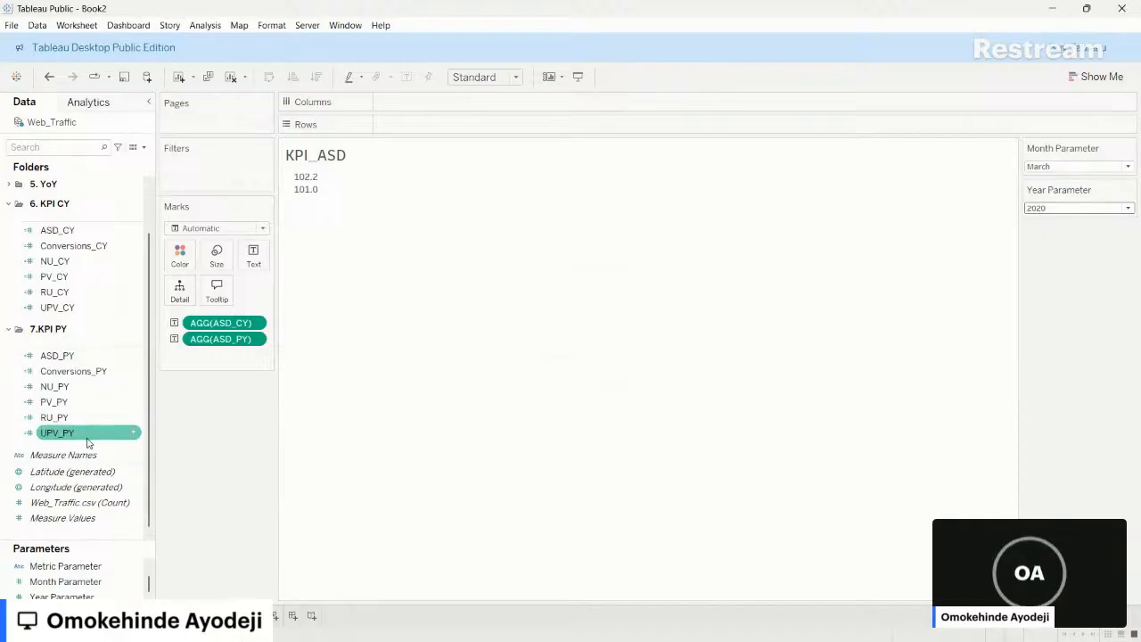
{"action": "scroll", "coordinate": [94, 252], "scroll_direction": "up", "scroll_amount": 2}
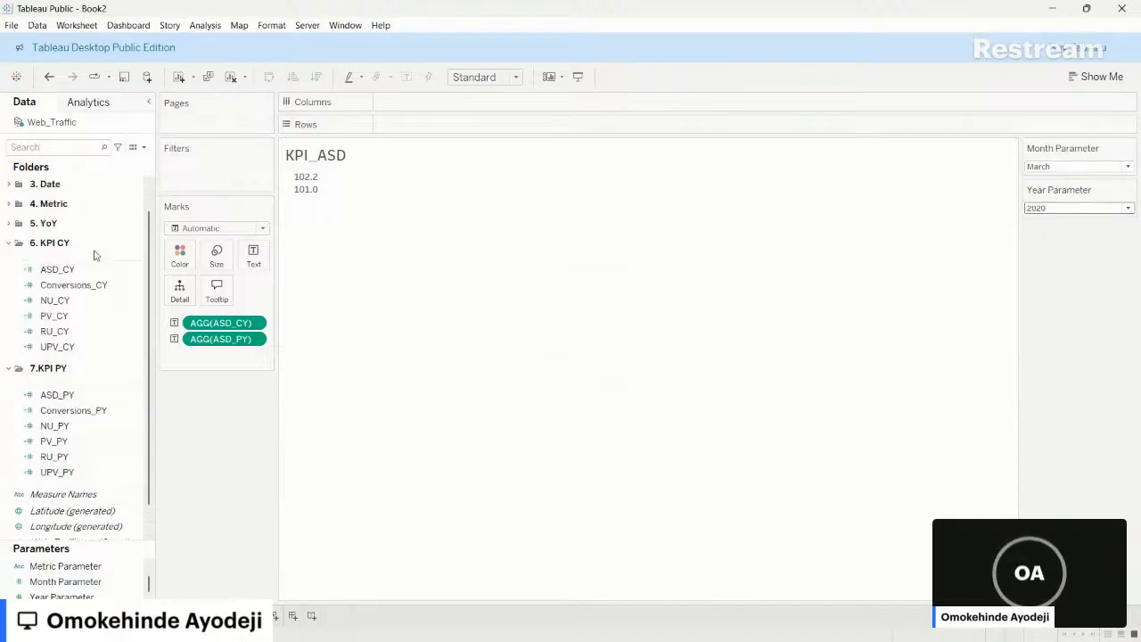
{"action": "left_click", "coordinate": [8, 224]}
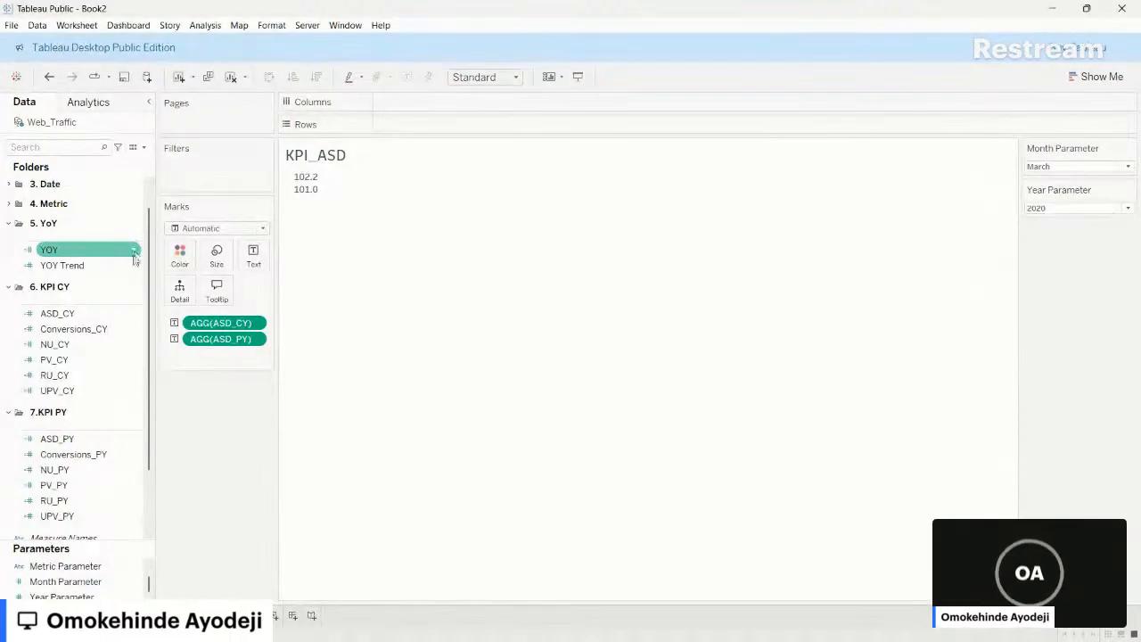
{"action": "left_click", "coordinate": [135, 313]}
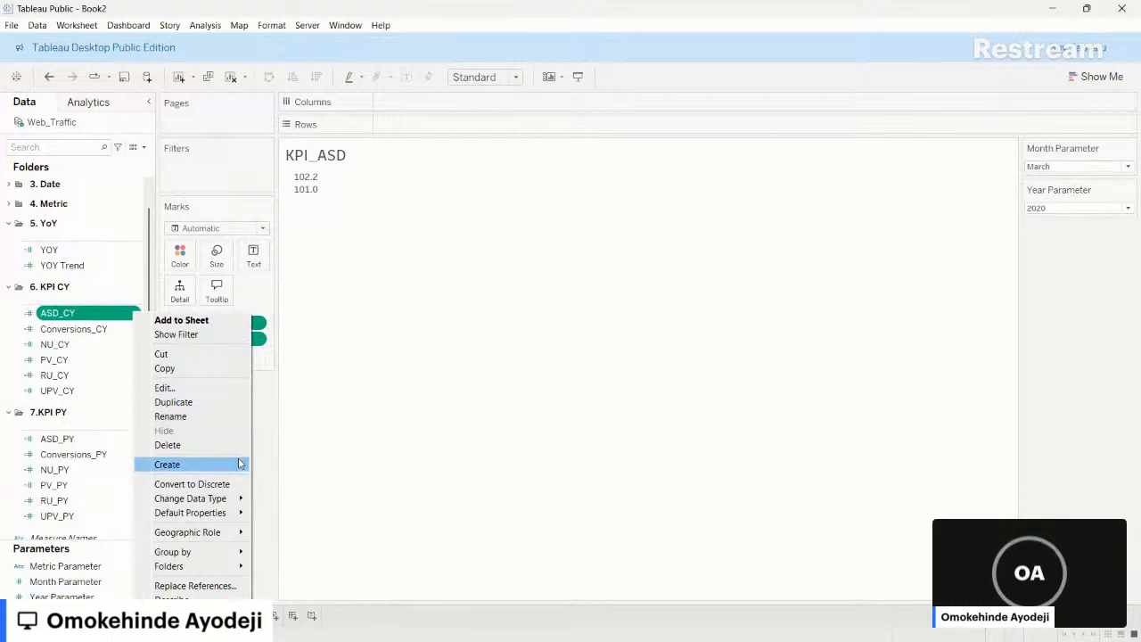
{"action": "mouse_move", "coordinate": [241, 464]}
{"action": "left_click", "coordinate": [303, 464]}
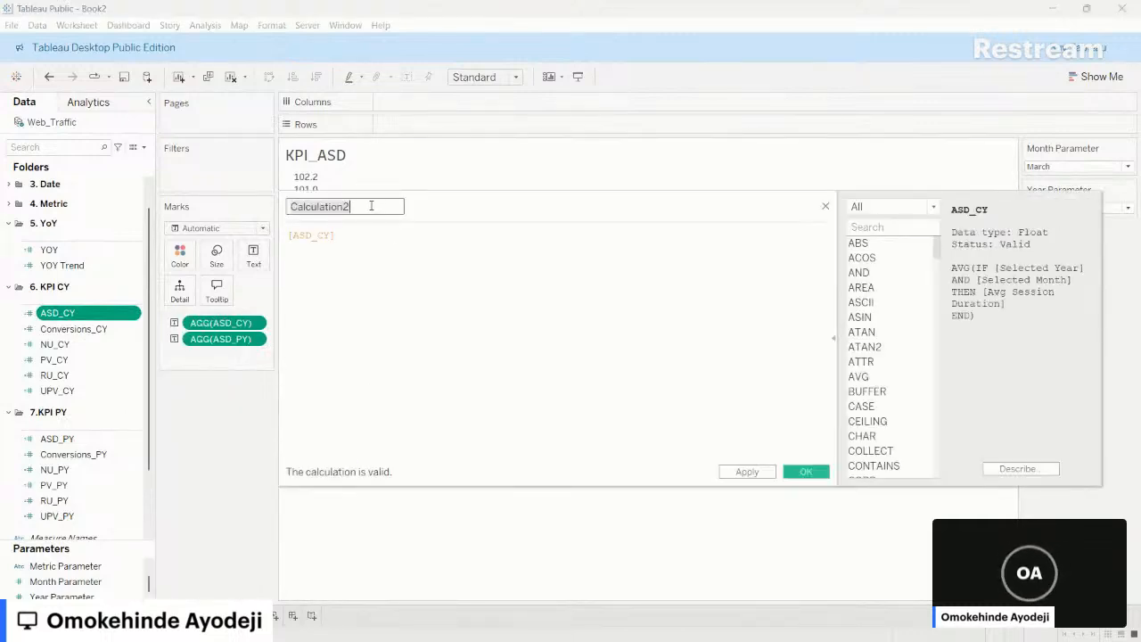
{"action": "key", "text": "BackSpace"}
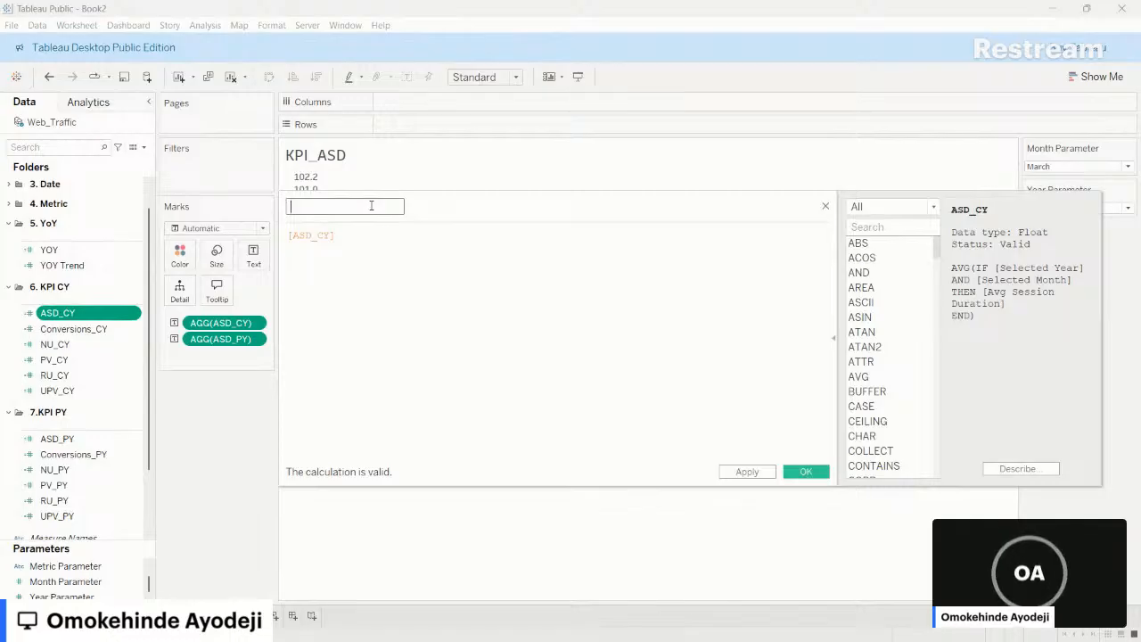
{"action": "type", "text": "YOY_ASD"}
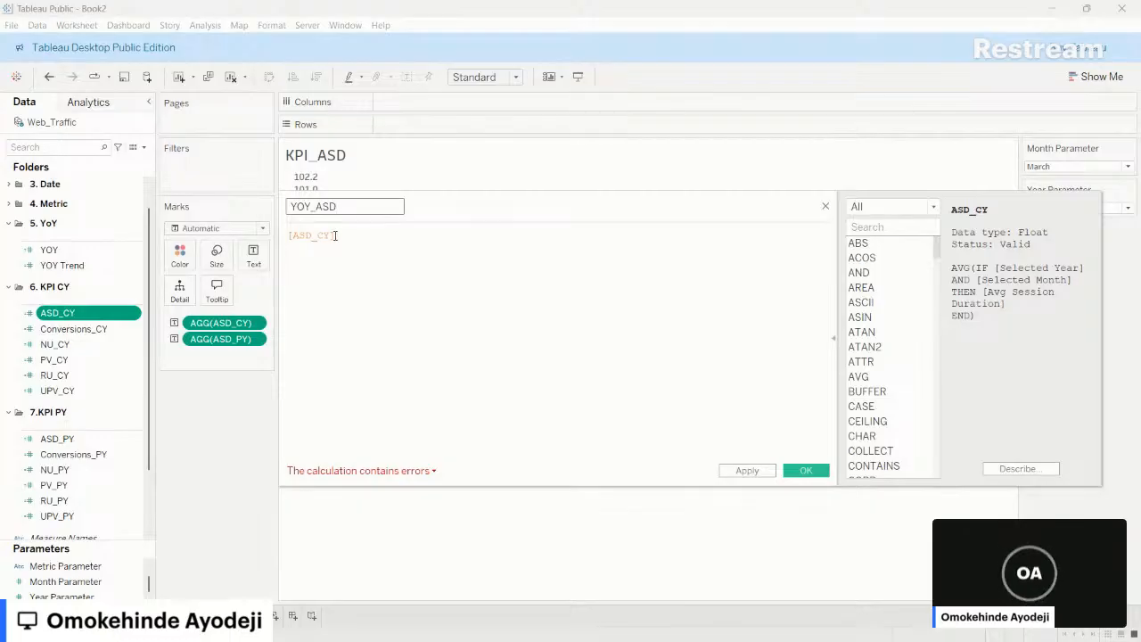
- Complete the YOY_ASD formula as ([ASD_CY] - [ASD_PY]) / [ASD_PY] and save the calculation
{"action": "left_click", "coordinate": [344, 236]}
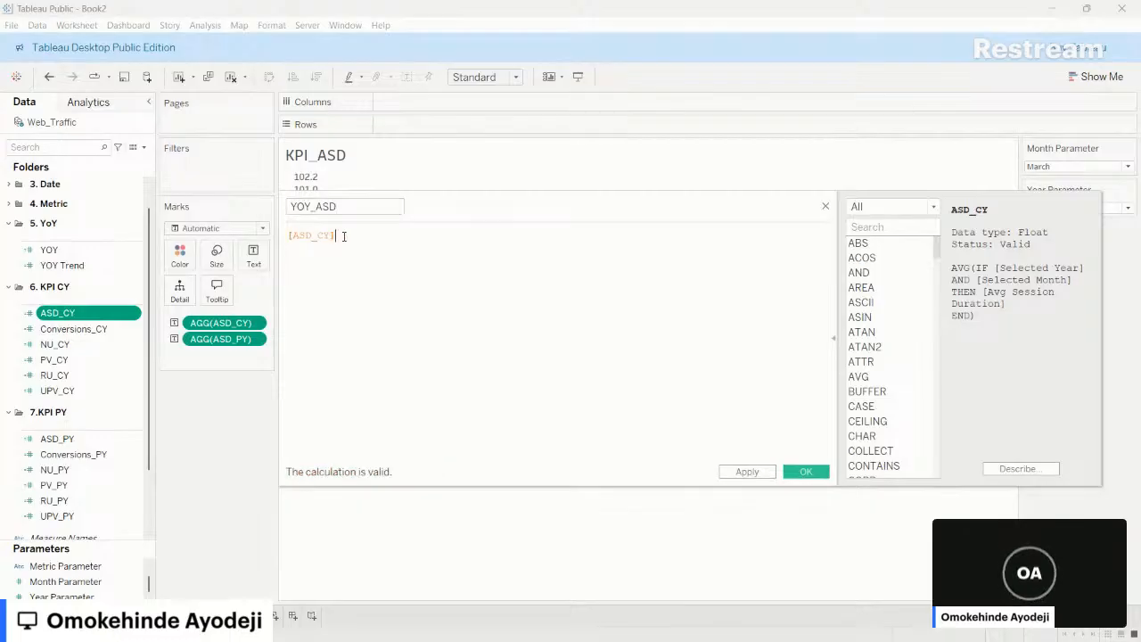
{"action": "left_click", "coordinate": [288, 235]}
{"action": "type", "text": "("}
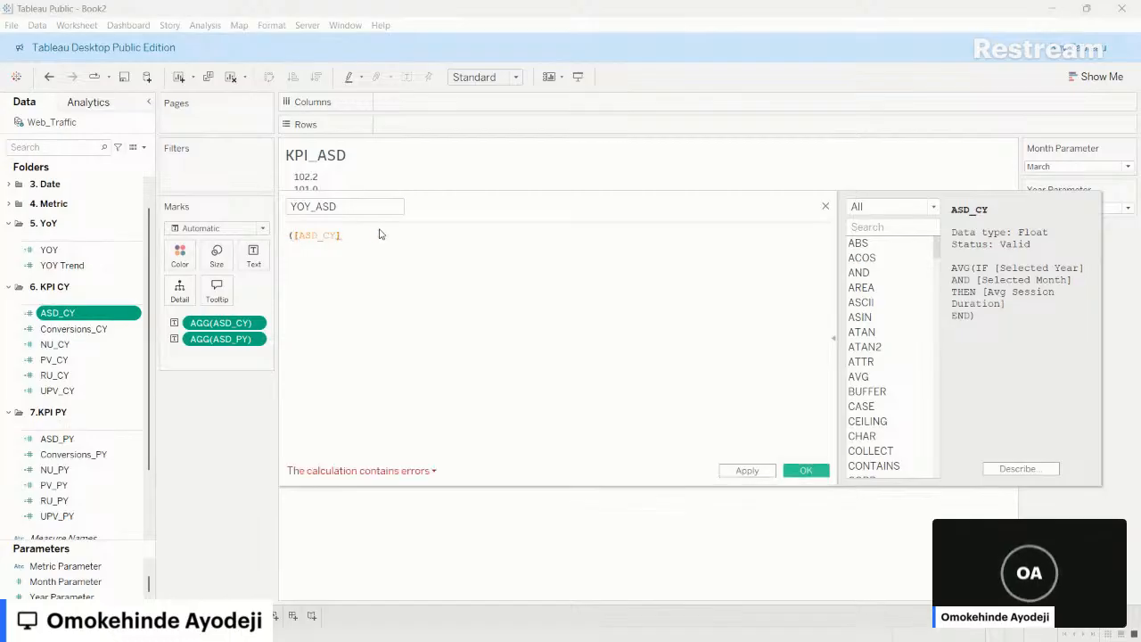
{"action": "left_click", "coordinate": [380, 237]}
{"action": "type", "text": ")"}
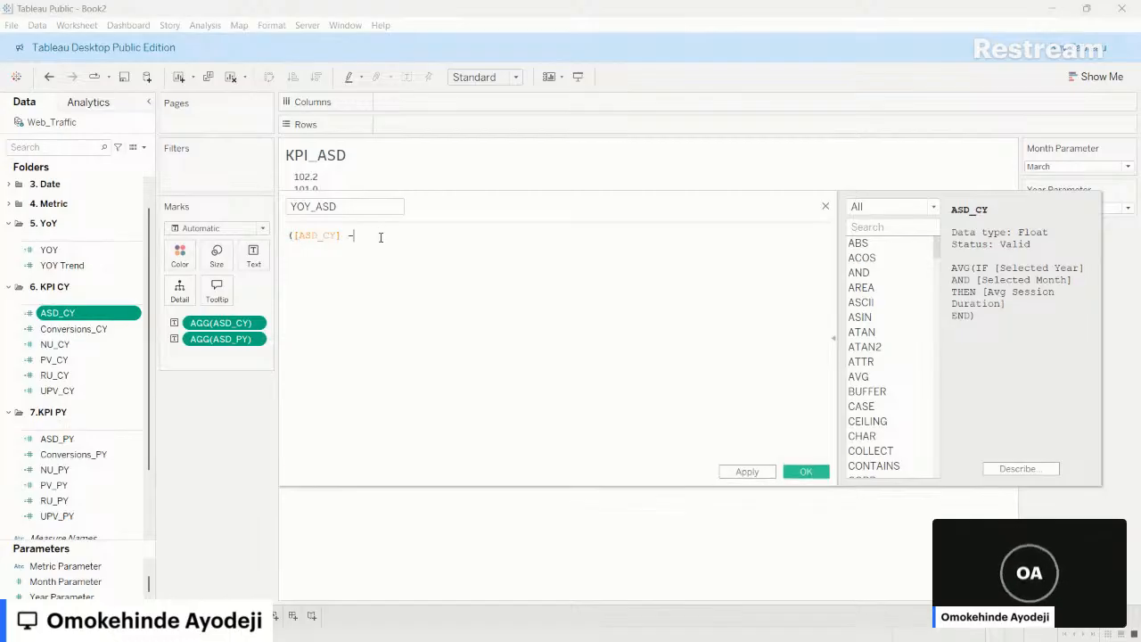
{"action": "type", "text": " -"}
{"action": "left_click_drag", "start_coordinate": [56, 439], "coordinate": [435, 296]}
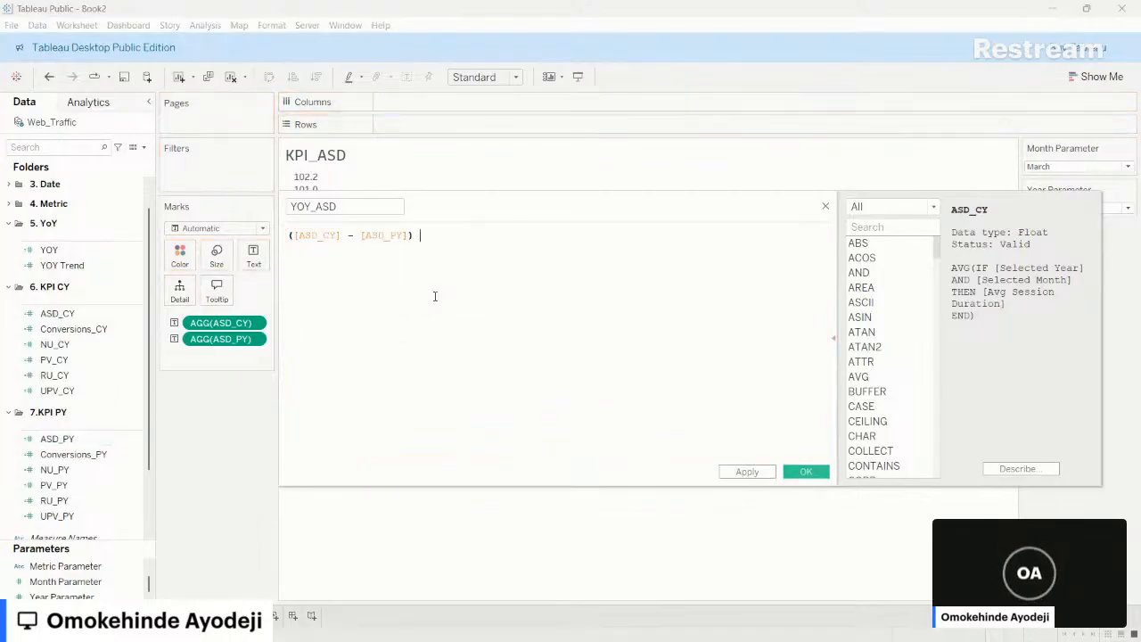
{"action": "left_click_drag", "start_coordinate": [56, 439], "coordinate": [520, 307]}
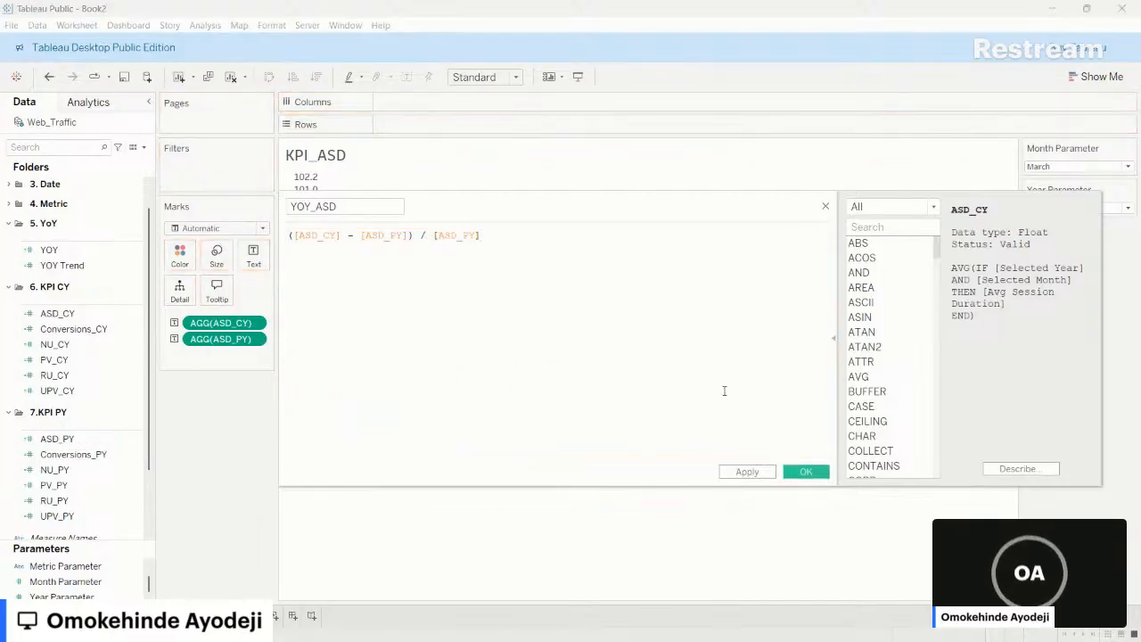
{"action": "left_click", "coordinate": [805, 472]}
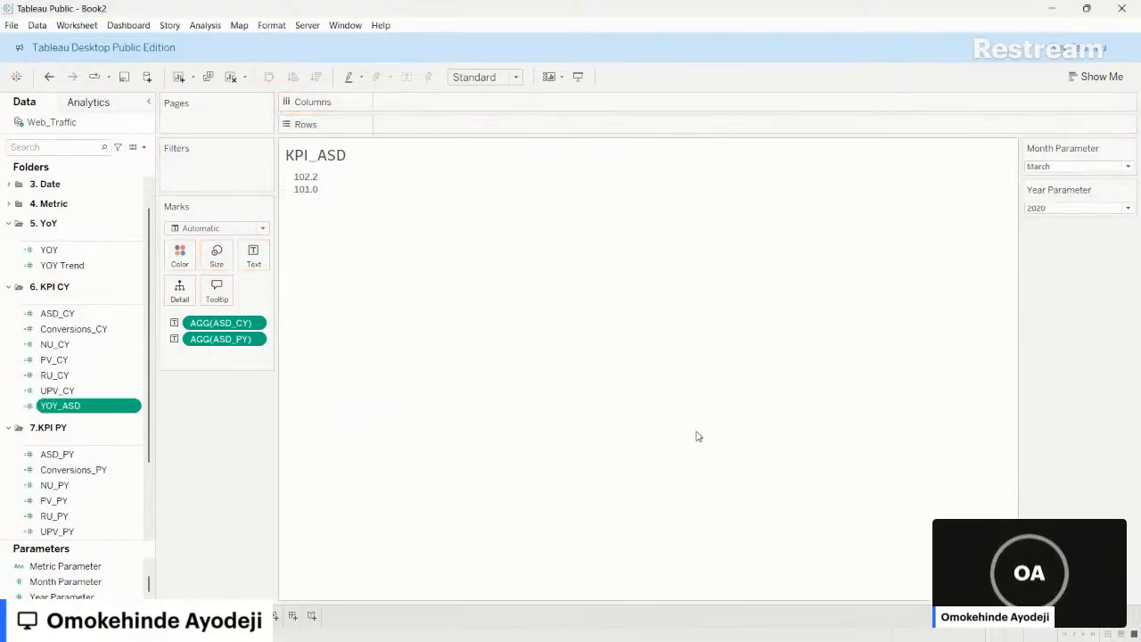
- Move YOY_ASD into the 5. YoY folder and add it to the KPI_ASD sheet as text
{"action": "left_click_drag", "start_coordinate": [71, 406], "coordinate": [256, 260]}
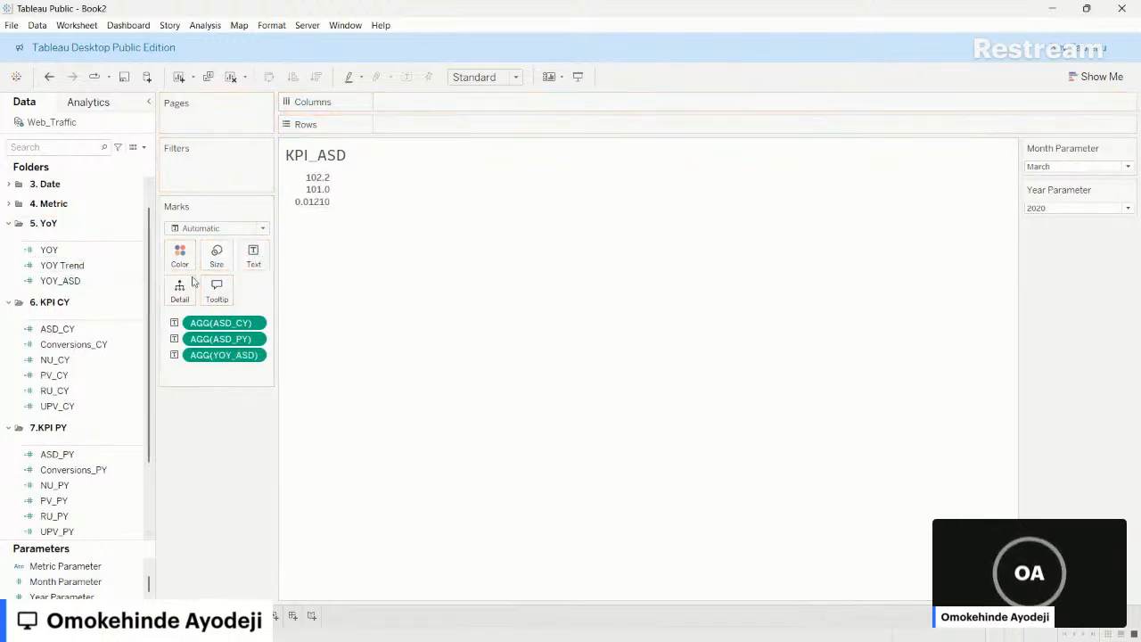
{"action": "left_click", "coordinate": [95, 330]}
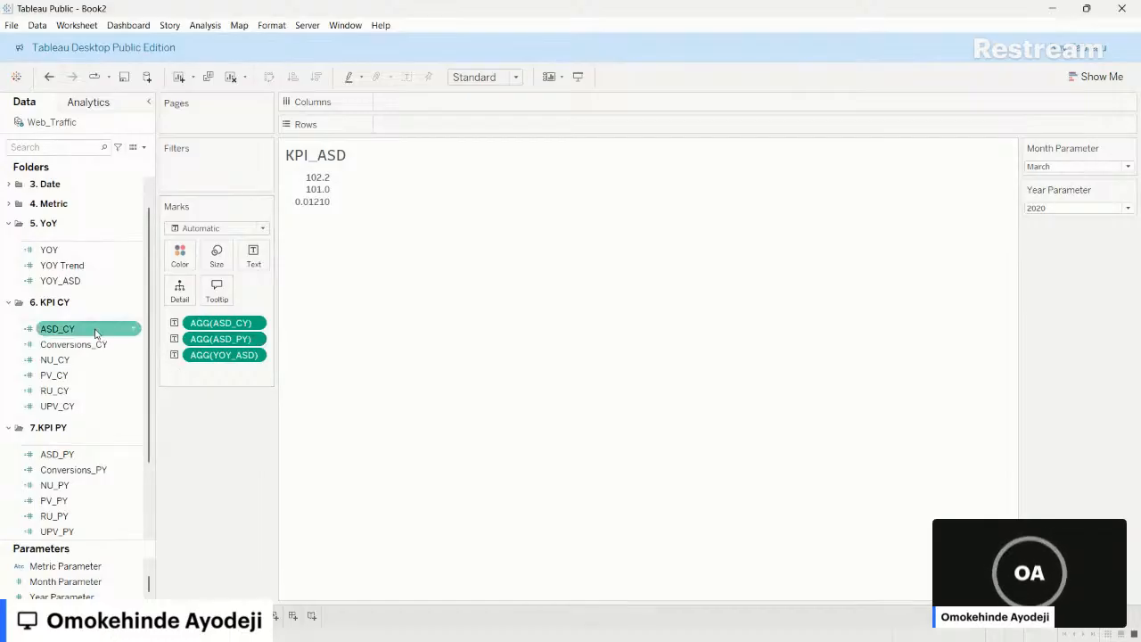
- Start a calculated field based on YOY_ASD and name it "YOY_ASD +"
{"action": "left_click", "coordinate": [132, 280]}
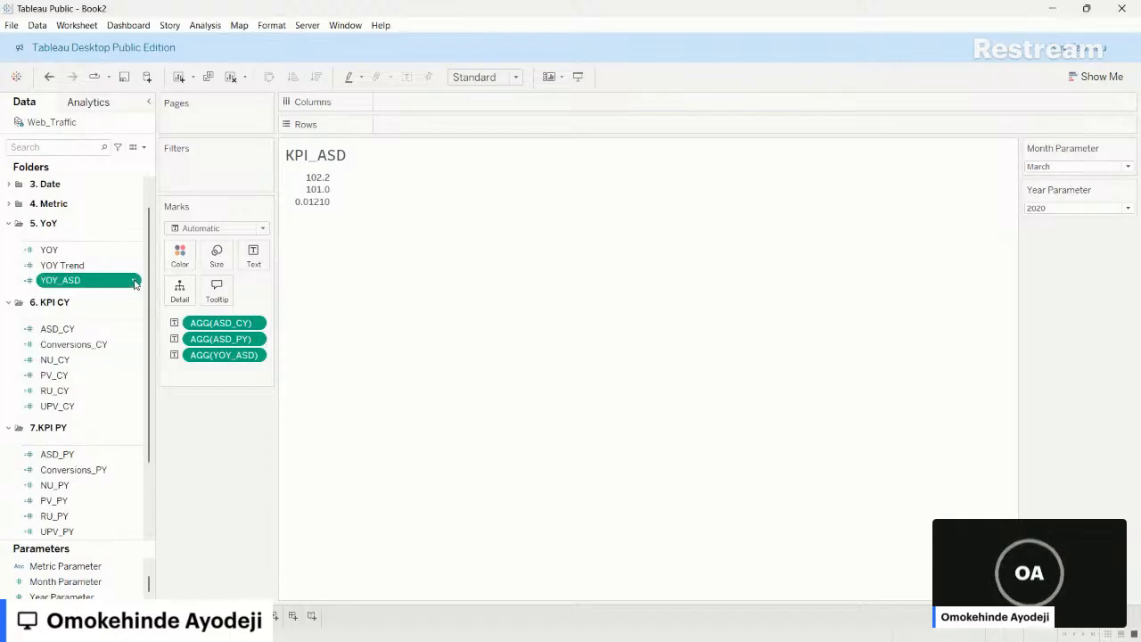
{"action": "right_click", "coordinate": [134, 282]}
{"action": "mouse_move", "coordinate": [239, 433]}
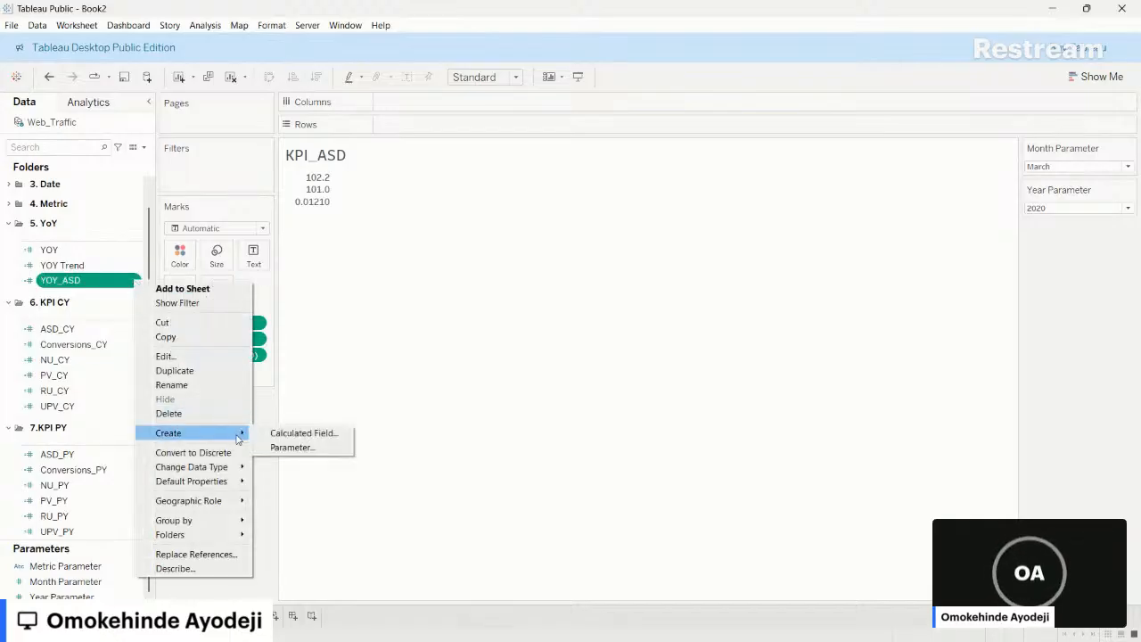
{"action": "left_click", "coordinate": [290, 437]}
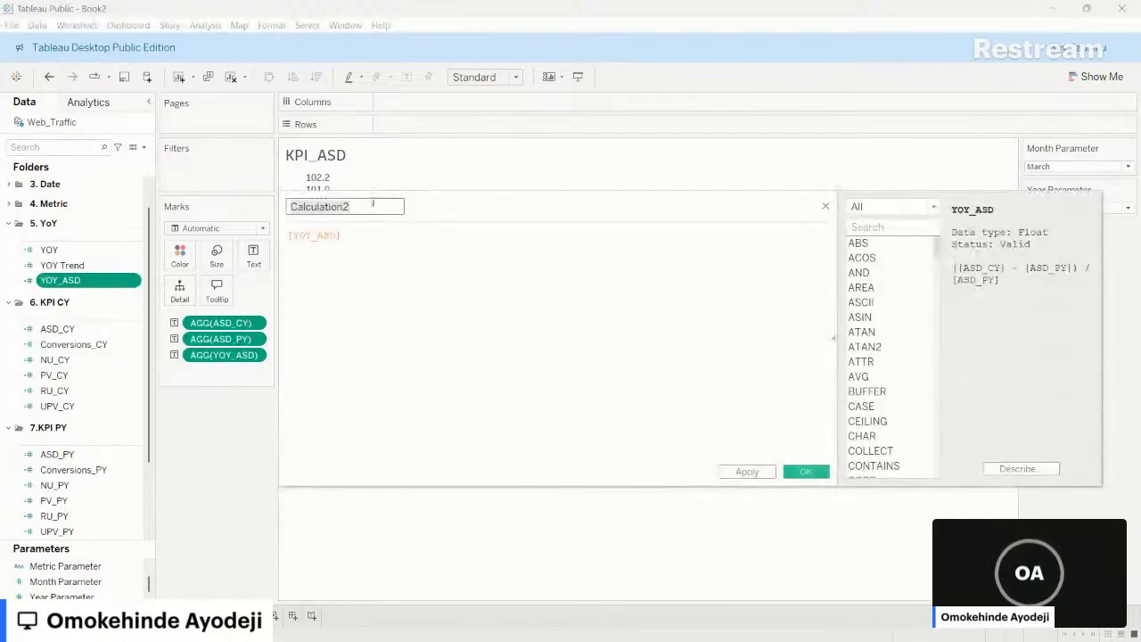
{"action": "type", "text": "YO"}
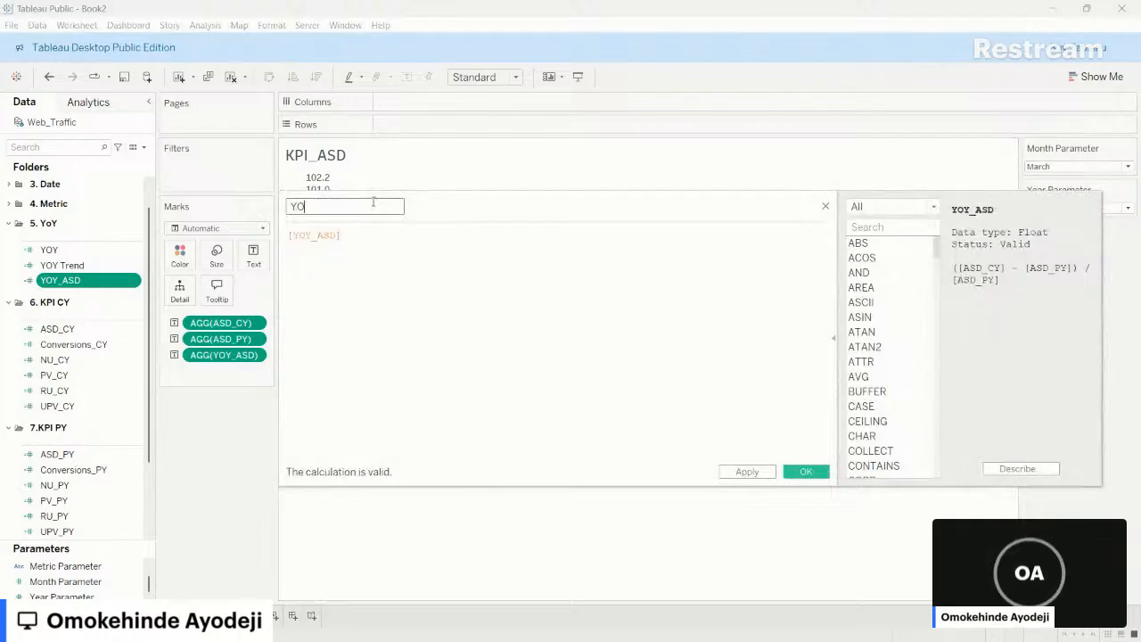
{"action": "type", "text": "Y_ASD +"}
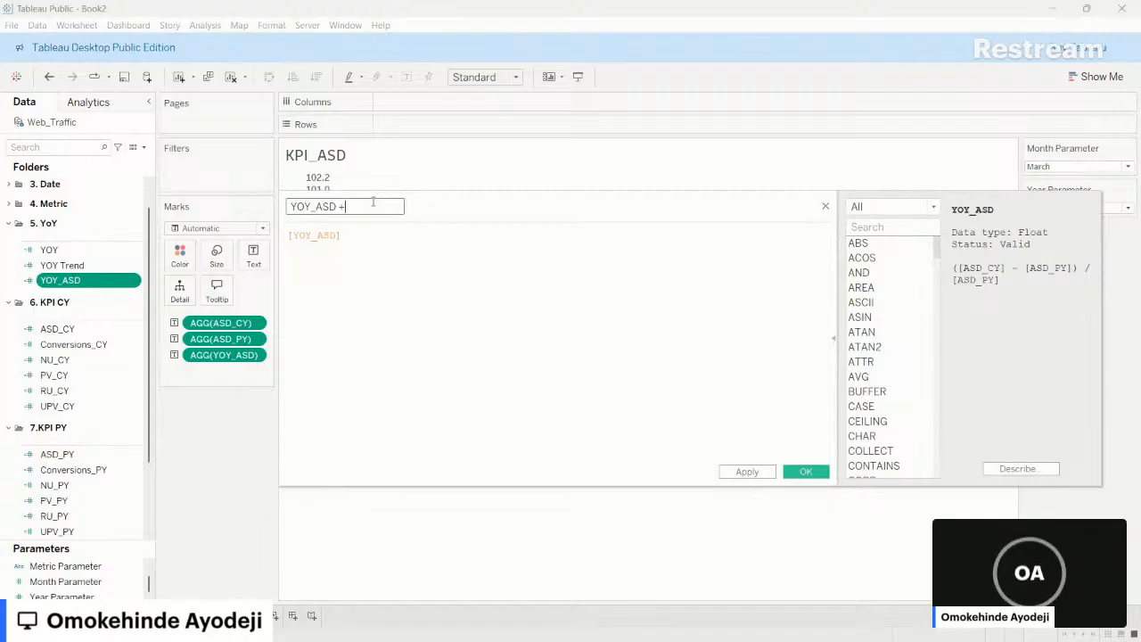
- Complete the YOY_ASD + formula as IF [YOY_ASD] > 0 THEN [YOY_ASD] END and save the calculation
{"action": "left_click", "coordinate": [289, 236]}
{"action": "type", "text": "IF"}
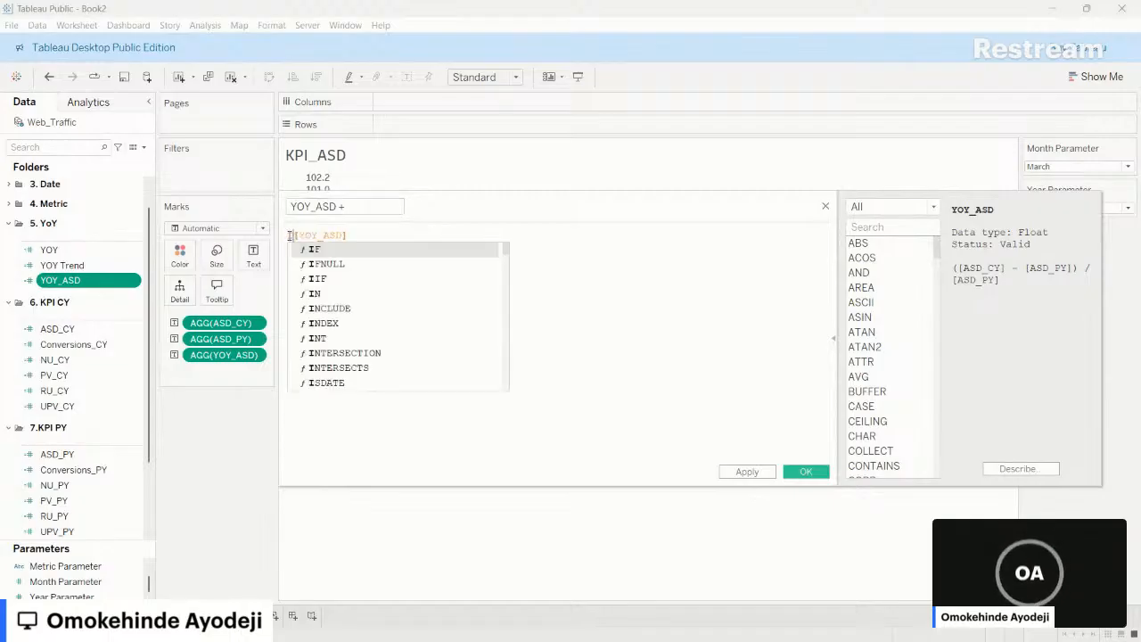
{"action": "left_click", "coordinate": [374, 243]}
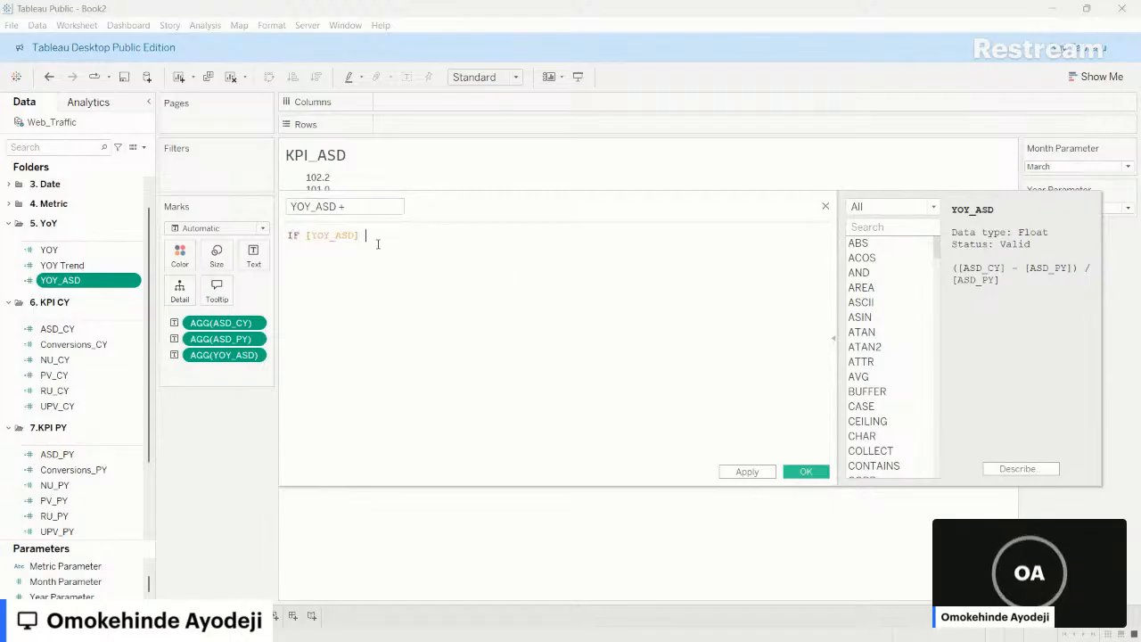
{"action": "type", "text": "> 0 "}
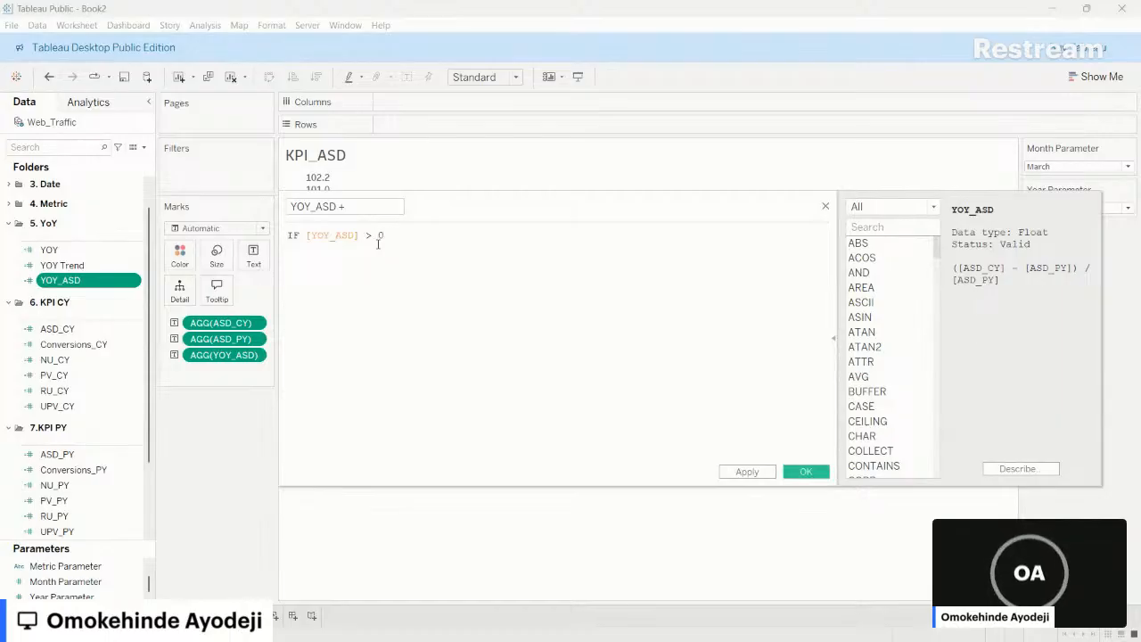
{"action": "type", "text": "THE"}
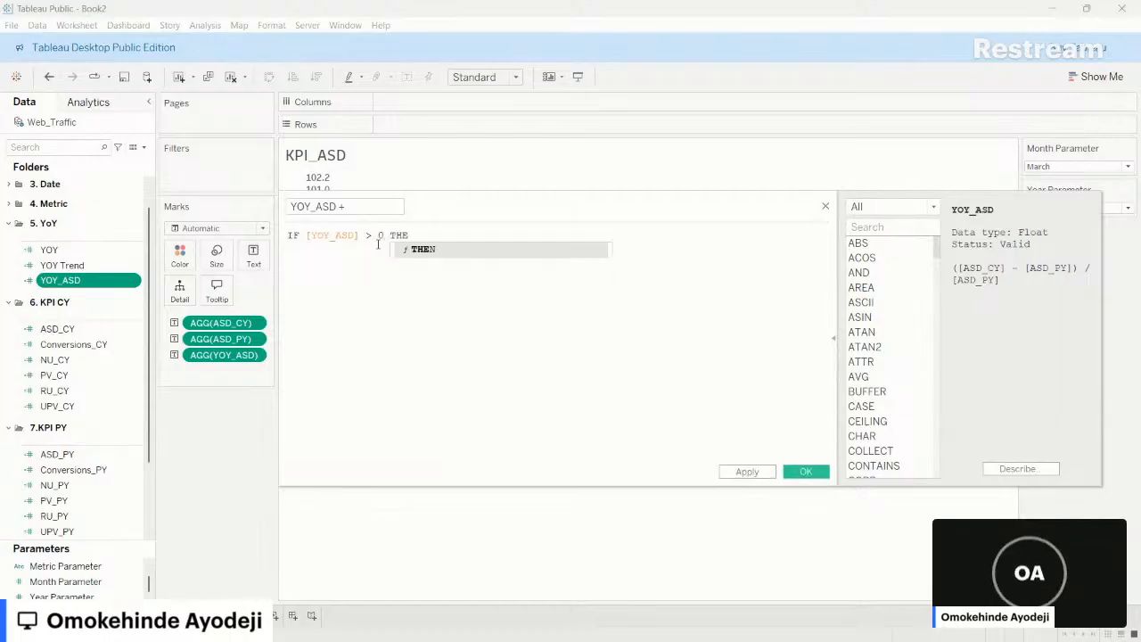
{"action": "left_click", "coordinate": [438, 251]}
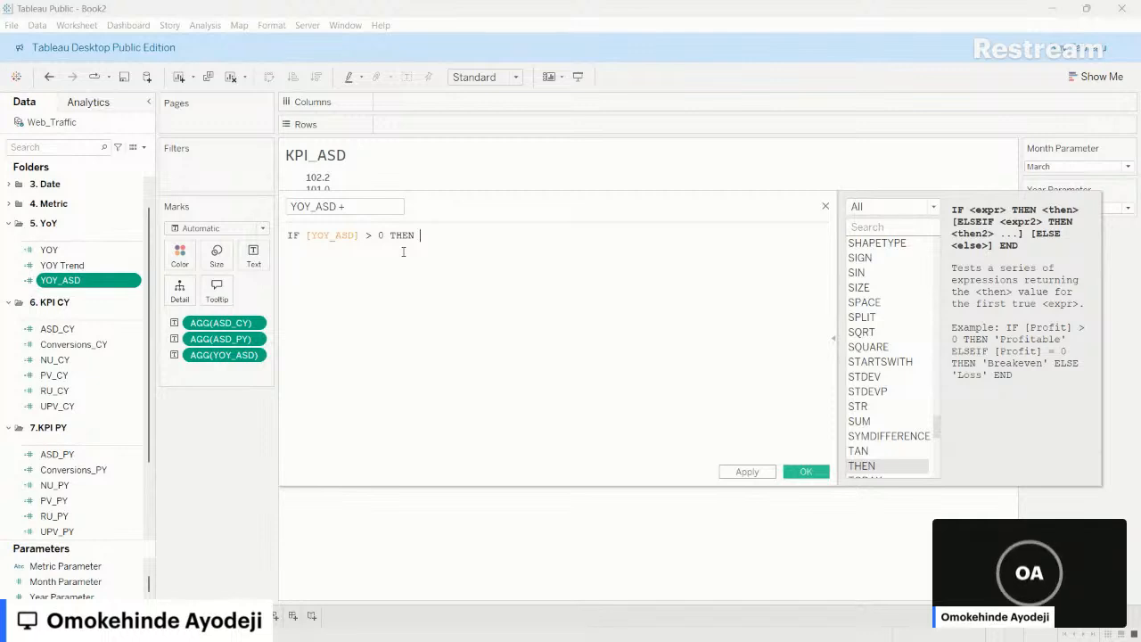
{"action": "left_click_drag", "start_coordinate": [101, 279], "coordinate": [464, 277]}
{"action": "type", "text": "END"}
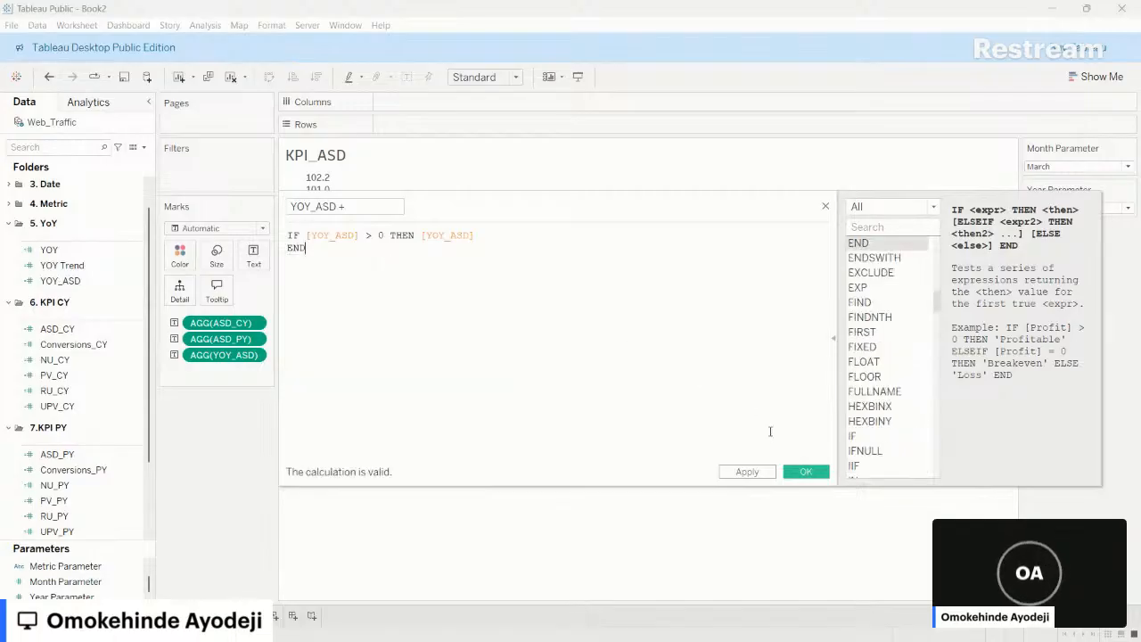
{"action": "left_click", "coordinate": [807, 472]}
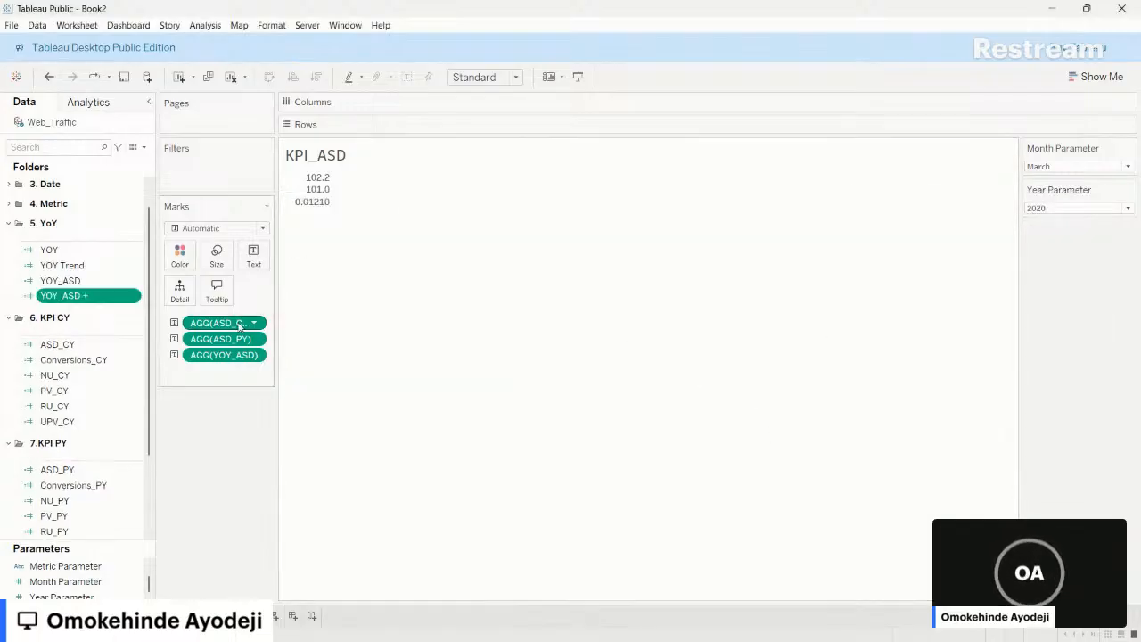
- Open the default number format of YOY_ASD + and choose the Custom format type
{"action": "right_click", "coordinate": [139, 297]}
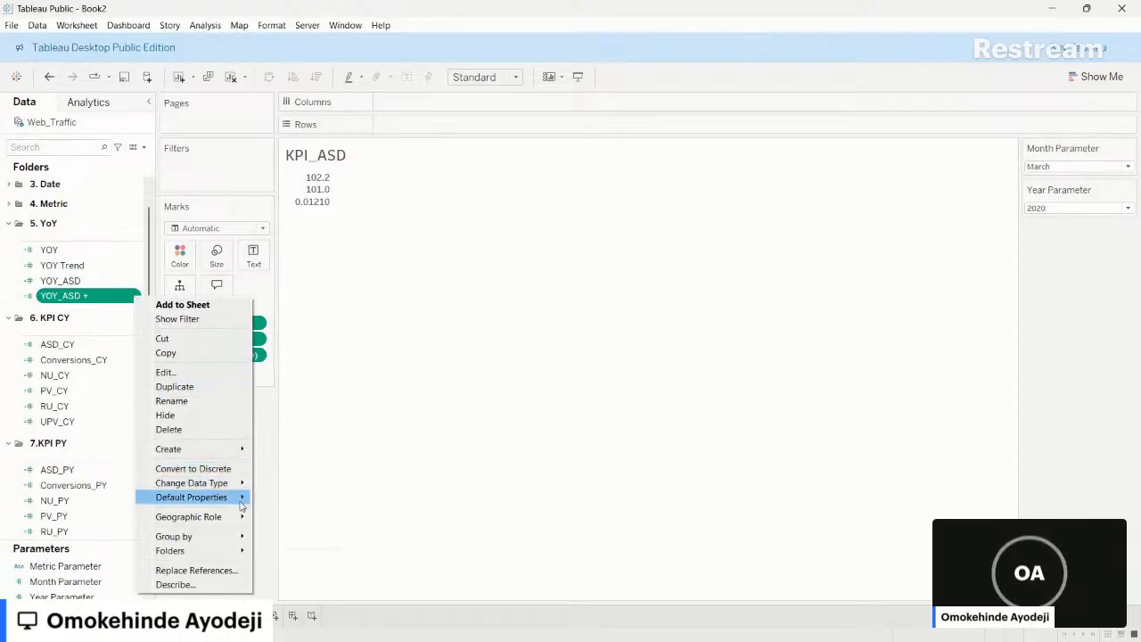
{"action": "mouse_move", "coordinate": [236, 497]}
{"action": "left_click", "coordinate": [303, 526]}
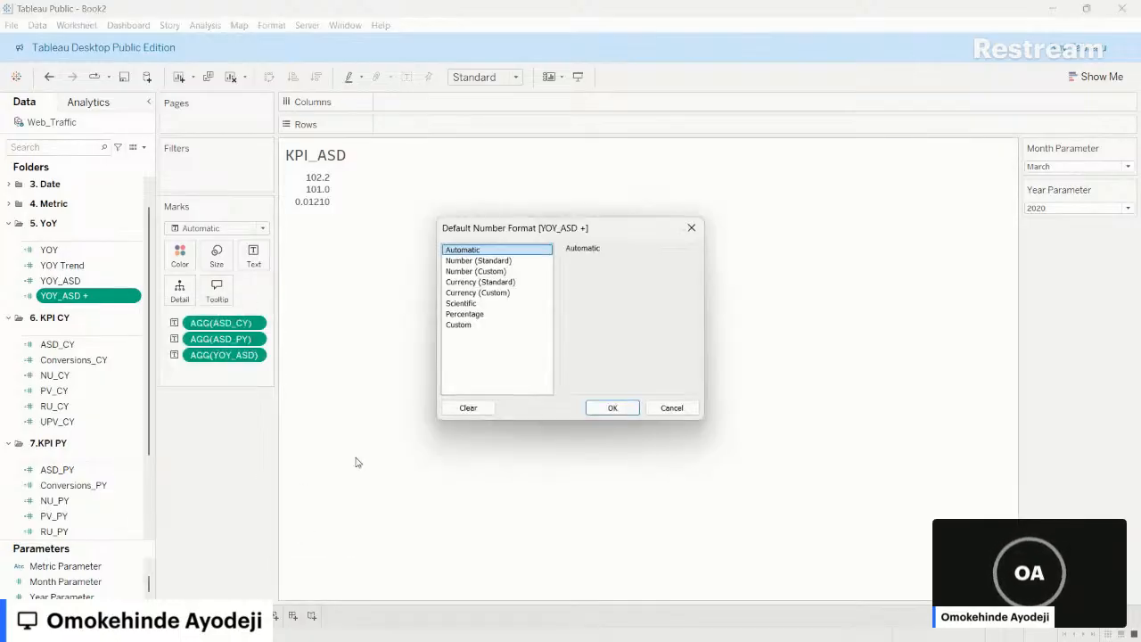
{"action": "left_click", "coordinate": [459, 325]}
- Switch to Symbols.docx in Word and copy the custom indicator format "▲ 0.0%; ▼ 0.0%; ◉0.0%"
{"action": "key", "text": "alt+Tab"}
{"action": "key", "text": "alt+Tab"}
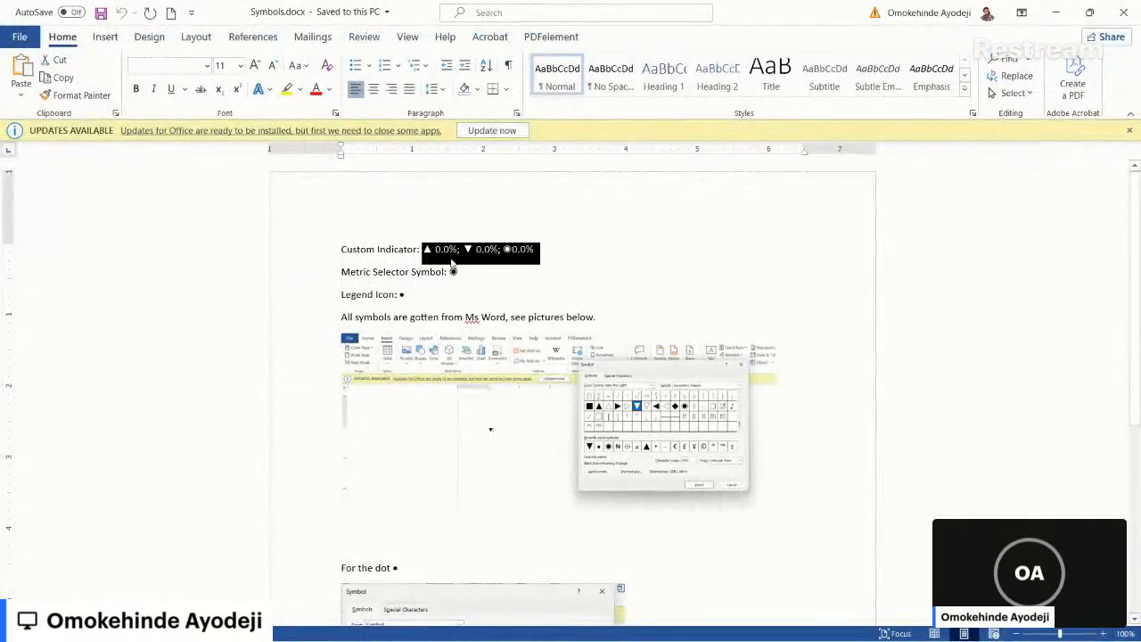
{"action": "right_click", "coordinate": [463, 257]}
{"action": "left_click", "coordinate": [500, 286]}
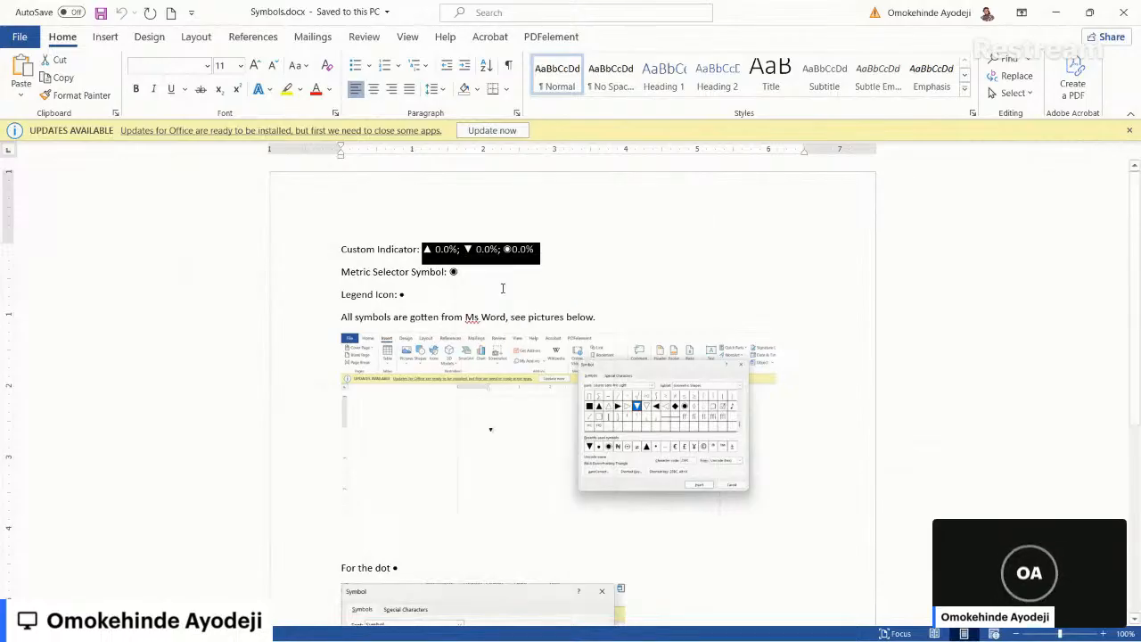
- Switch back to Tableau, apply the copied indicator string as YOY_ASD +'s custom format, and add the field to the sheet as text
{"action": "key", "text": "alt+Tab"}
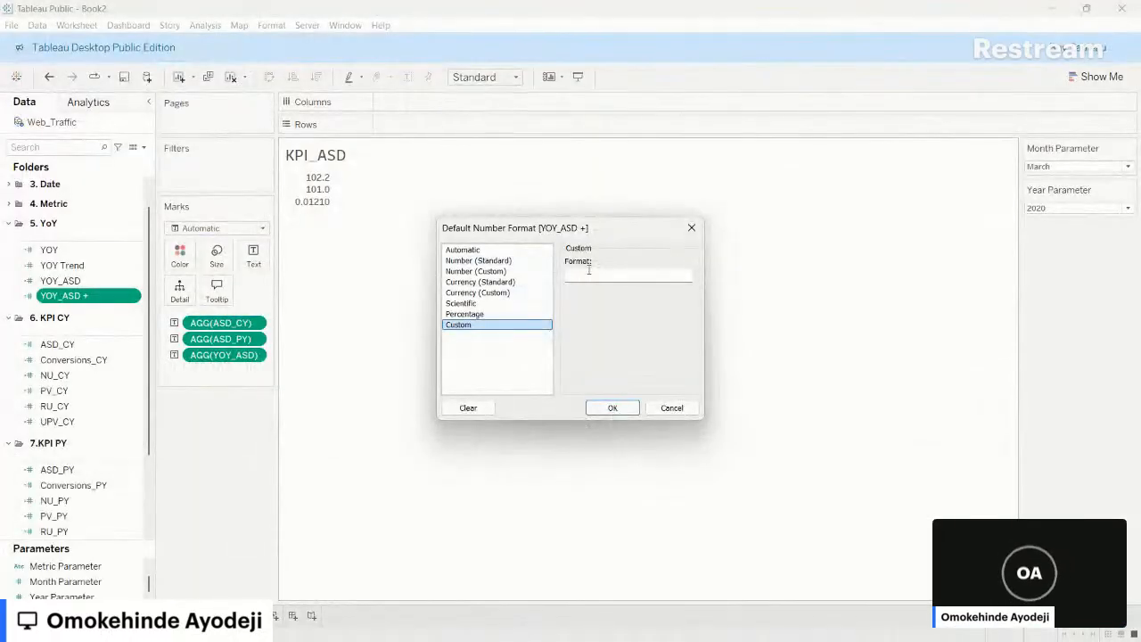
{"action": "left_click", "coordinate": [589, 274]}
{"action": "key", "text": "ctrl+v"}
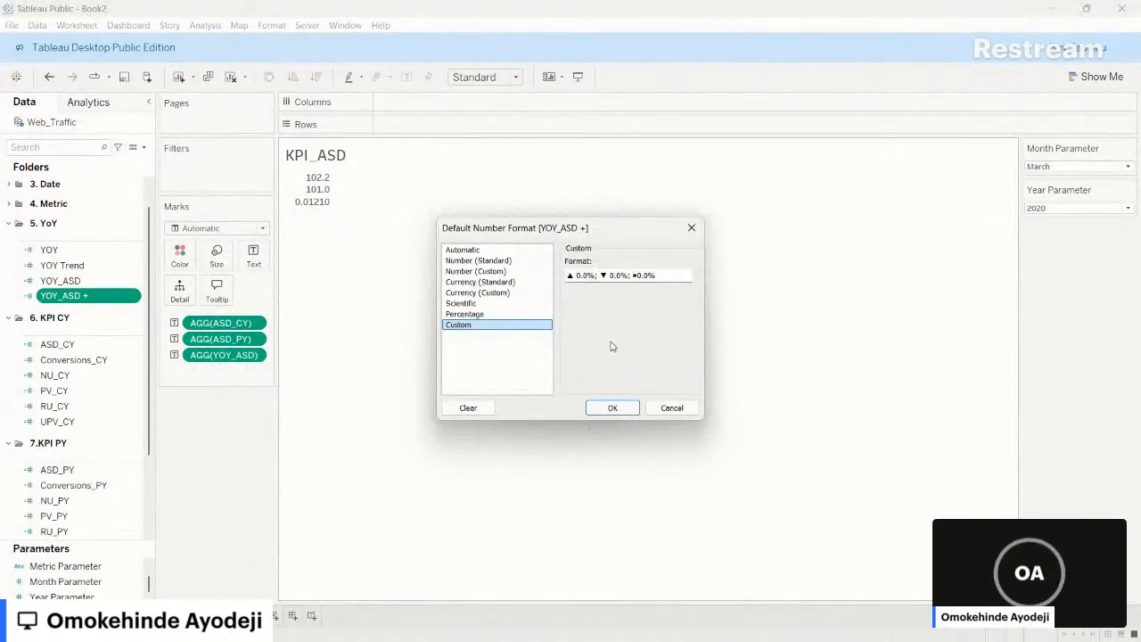
{"action": "left_click", "coordinate": [623, 411]}
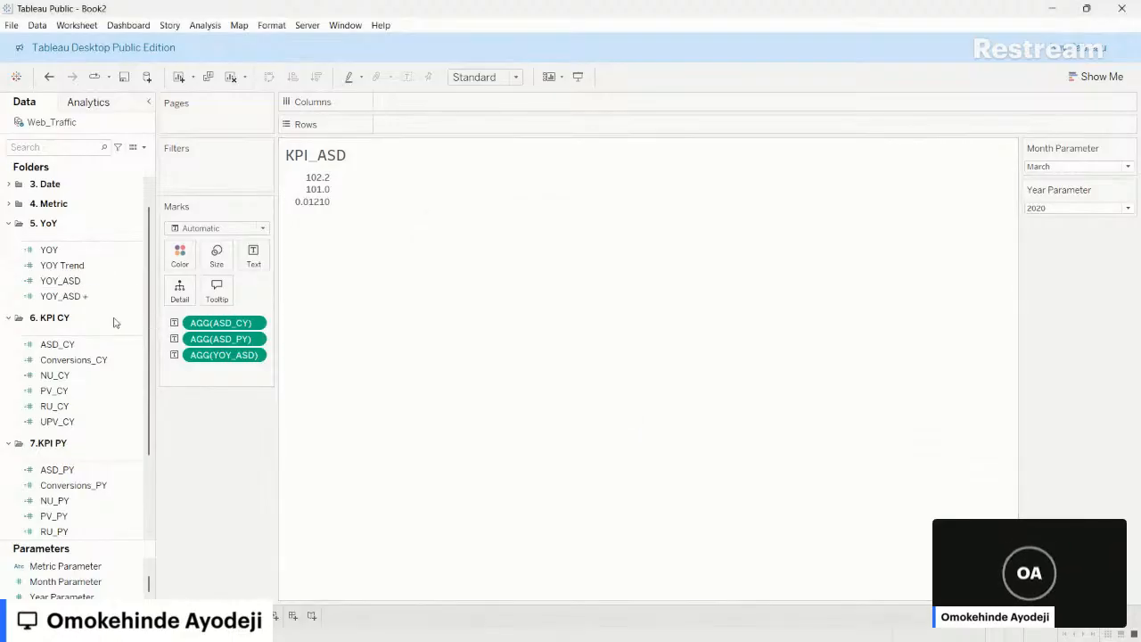
{"action": "left_click_drag", "start_coordinate": [69, 297], "coordinate": [257, 254]}
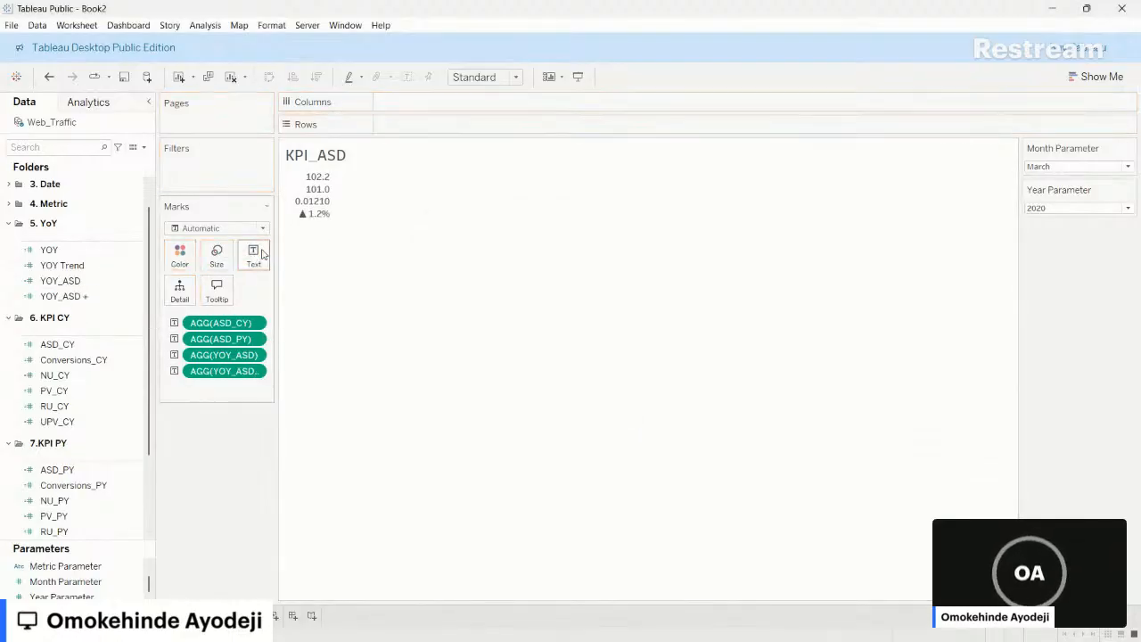
- Remove the YOY_ASD + field from the 5. YoY folder and duplicate it
{"action": "mouse_move", "coordinate": [325, 223]}
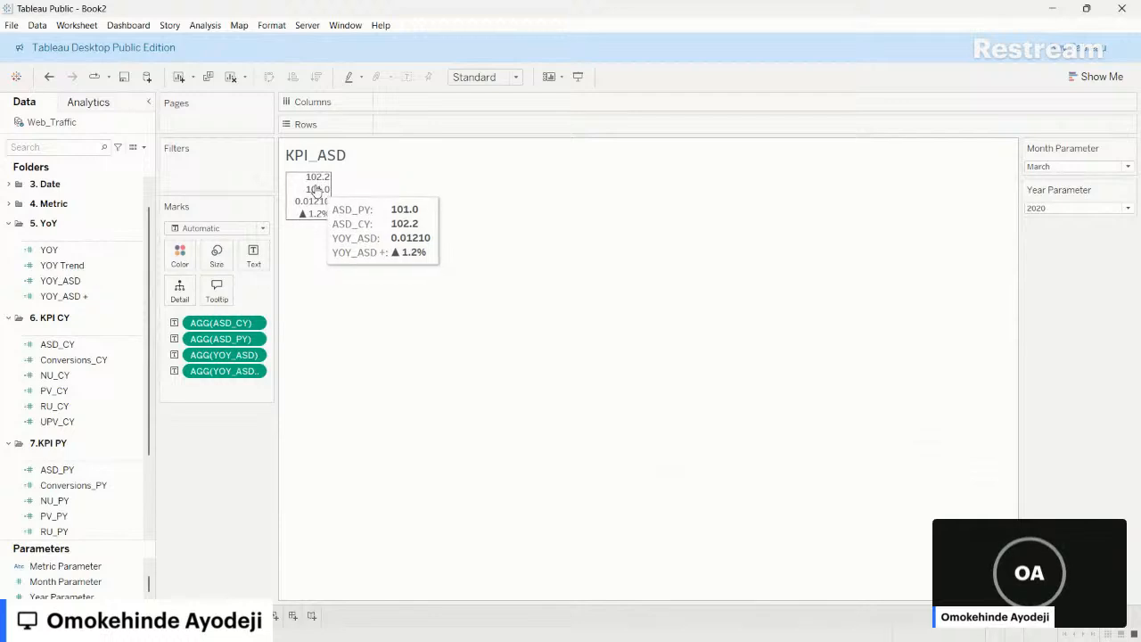
{"action": "left_click", "coordinate": [129, 297]}
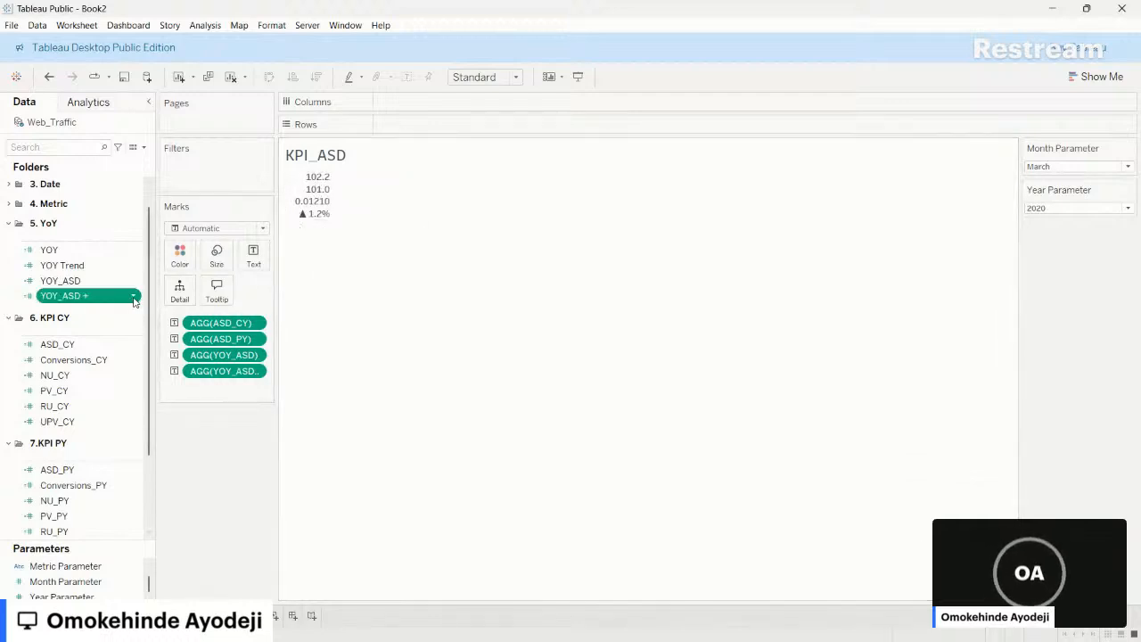
{"action": "left_click", "coordinate": [134, 297]}
{"action": "mouse_move", "coordinate": [242, 551]}
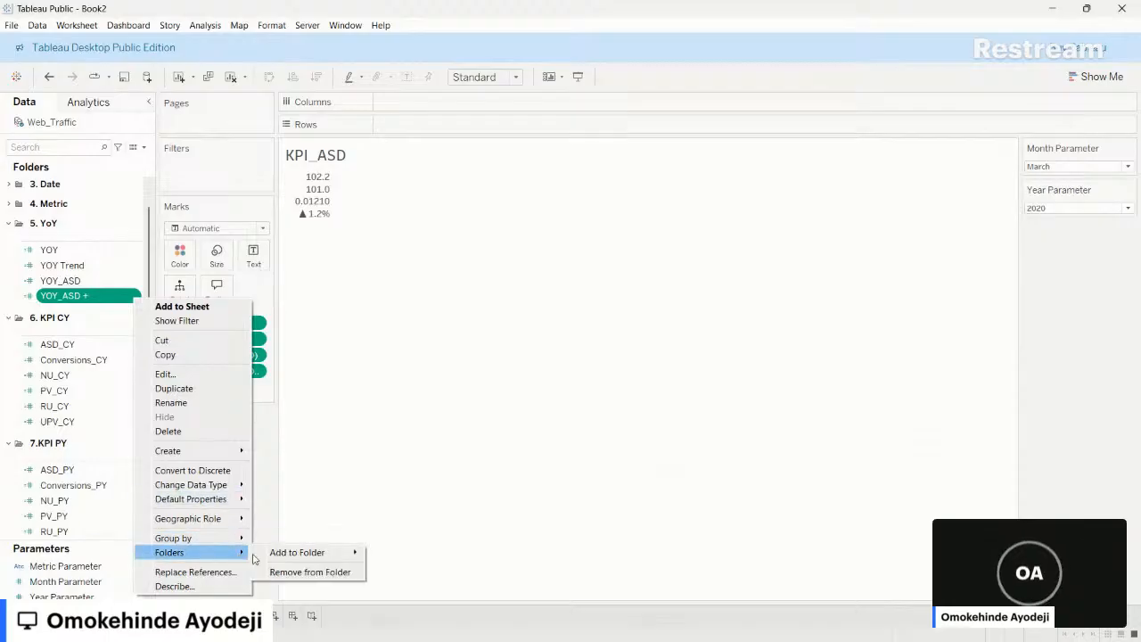
{"action": "left_click", "coordinate": [310, 571]}
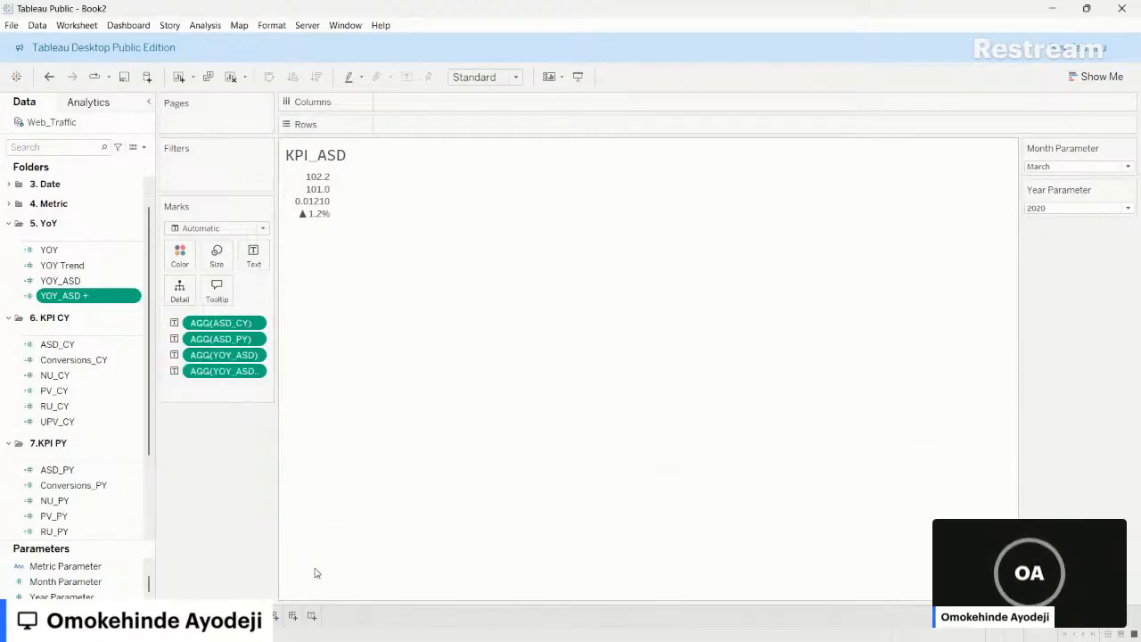
{"action": "left_click", "coordinate": [133, 531]}
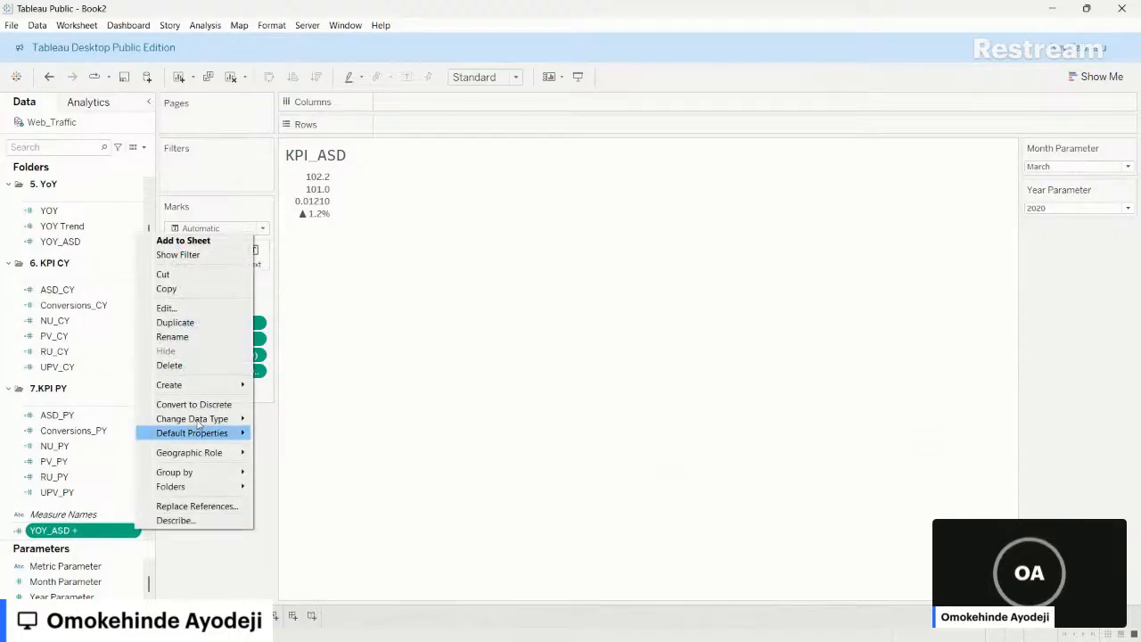
{"action": "left_click", "coordinate": [182, 327]}
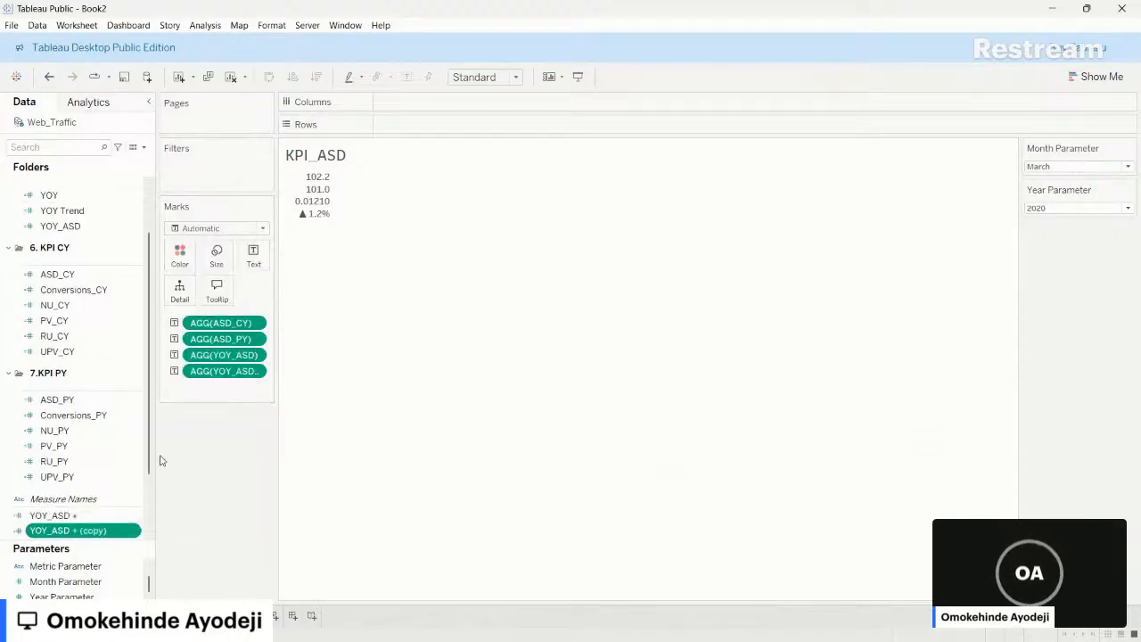
- Rename the duplicated calculation YOY_ASD -, change its condition to [YOY_ASD] < 0, and save it
{"action": "left_click", "coordinate": [133, 532]}
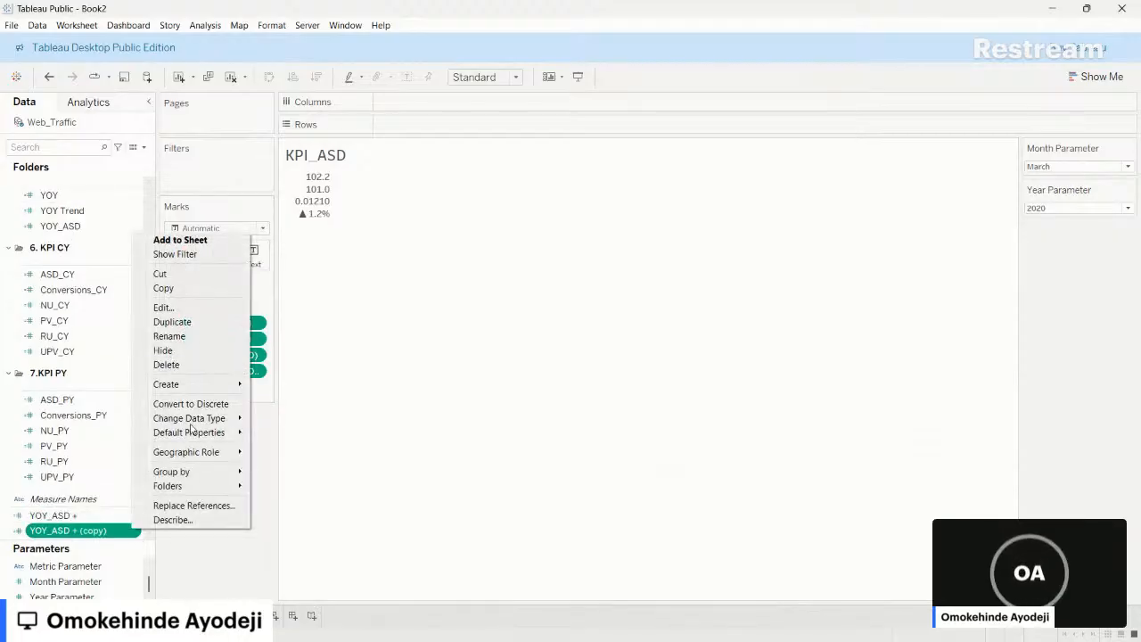
{"action": "left_click", "coordinate": [163, 308]}
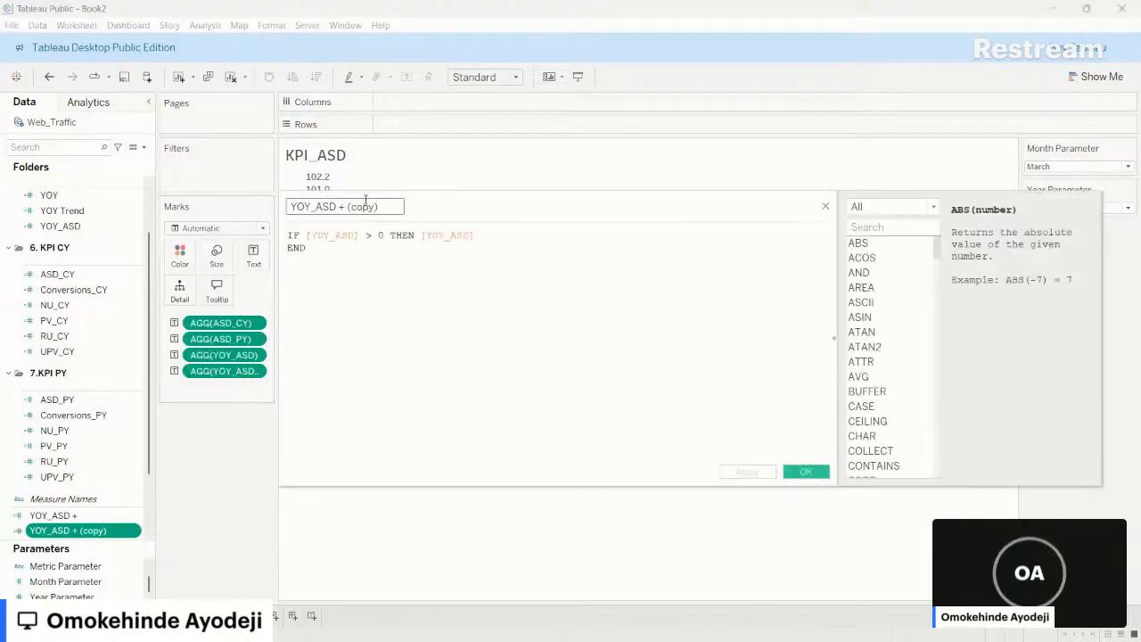
{"action": "left_click_drag", "start_coordinate": [338, 207], "coordinate": [391, 209]}
{"action": "type", "text": "-"}
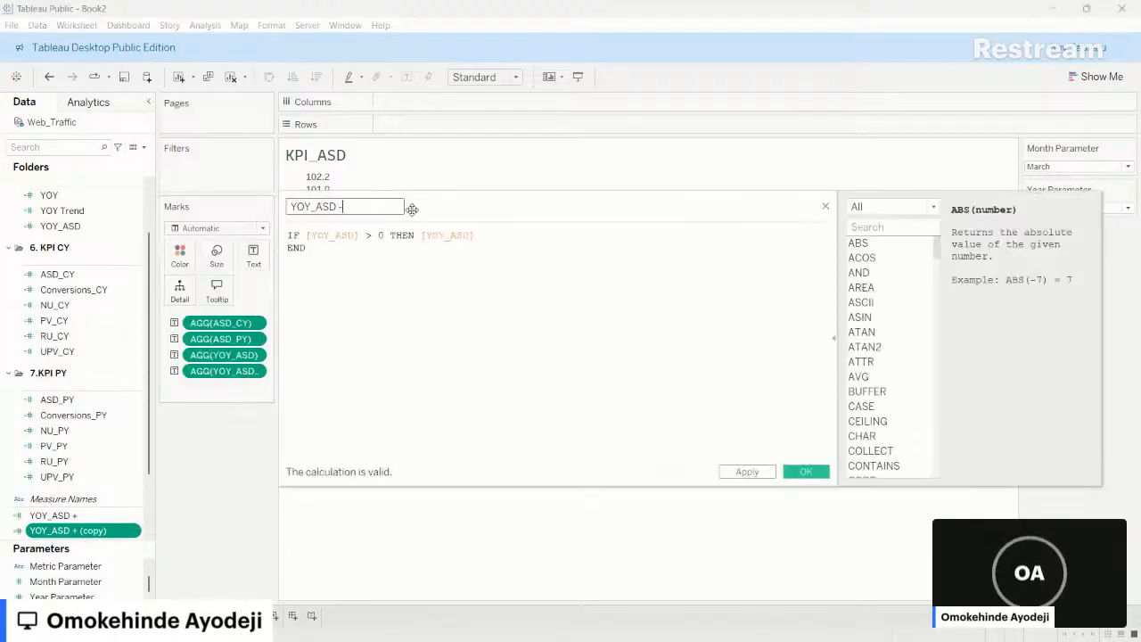
{"action": "left_click", "coordinate": [370, 241]}
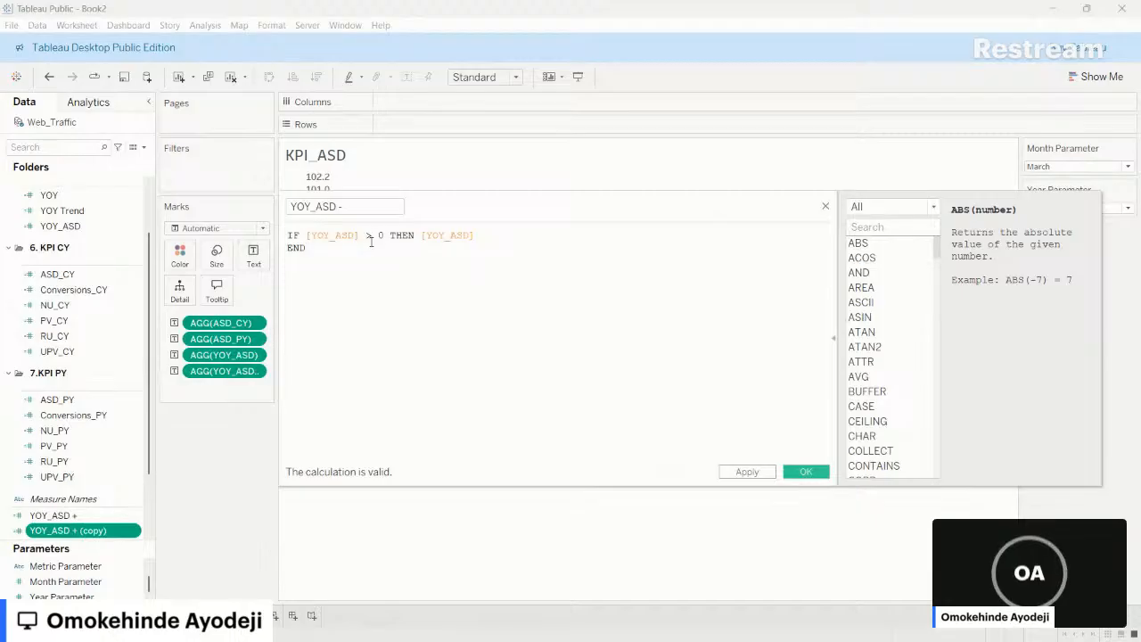
{"action": "key", "text": "BackSpace"}
{"action": "type", "text": "<"}
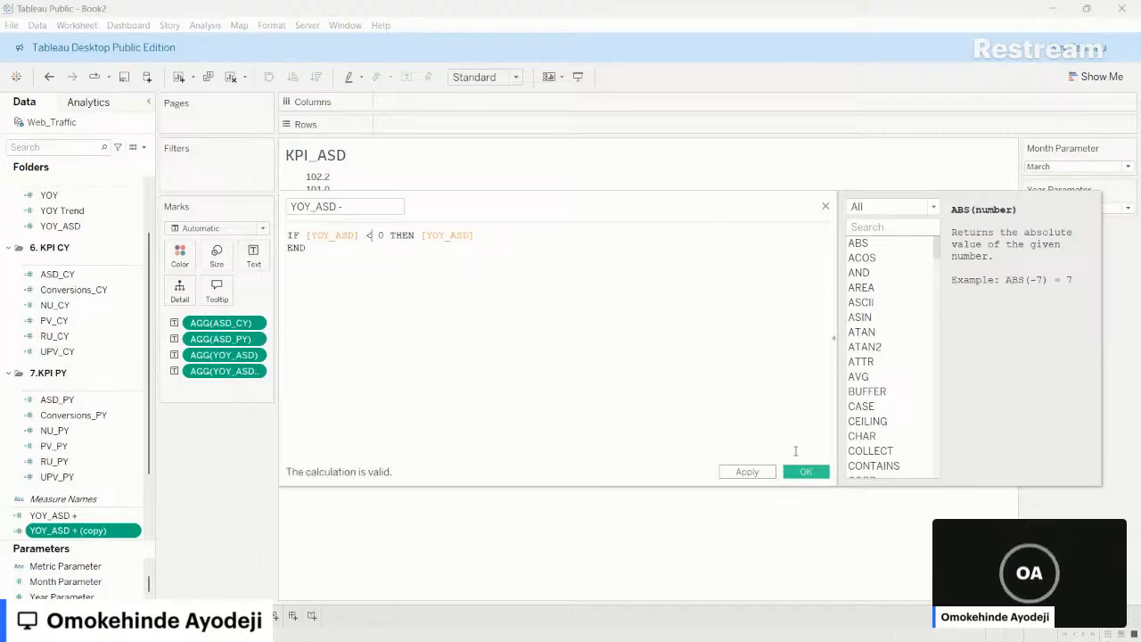
{"action": "left_click", "coordinate": [804, 472]}
- Add YOY_ASD - to the KPI_ASD sheet as text and set the Month Parameter to September
{"action": "left_click_drag", "start_coordinate": [81, 524], "coordinate": [252, 264]}
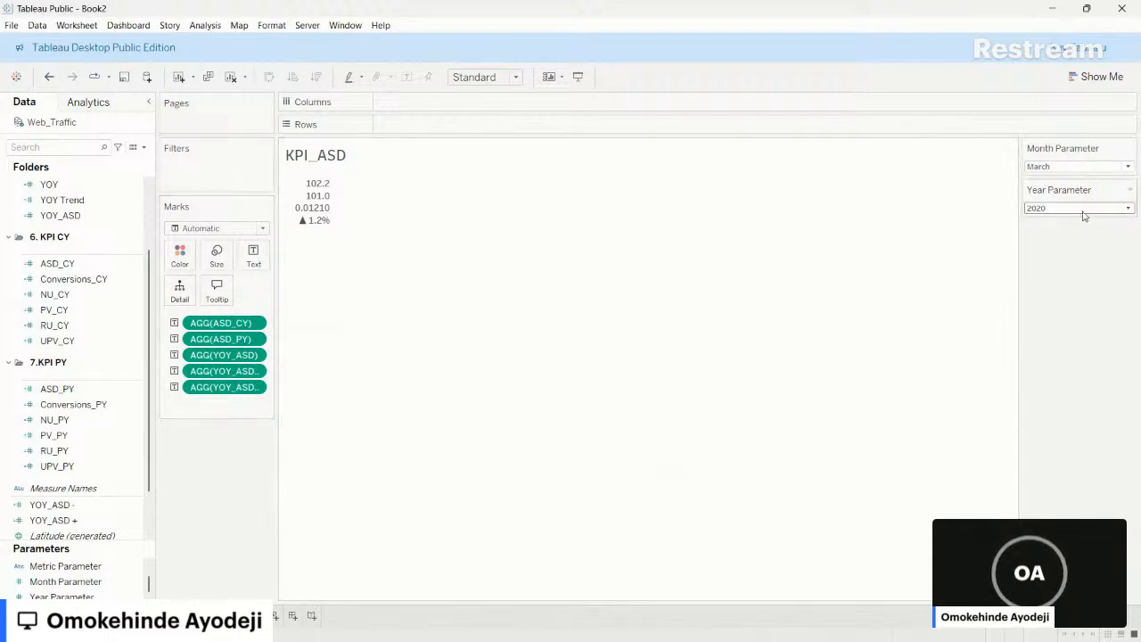
{"action": "left_click", "coordinate": [1128, 169]}
{"action": "left_click", "coordinate": [1068, 279]}
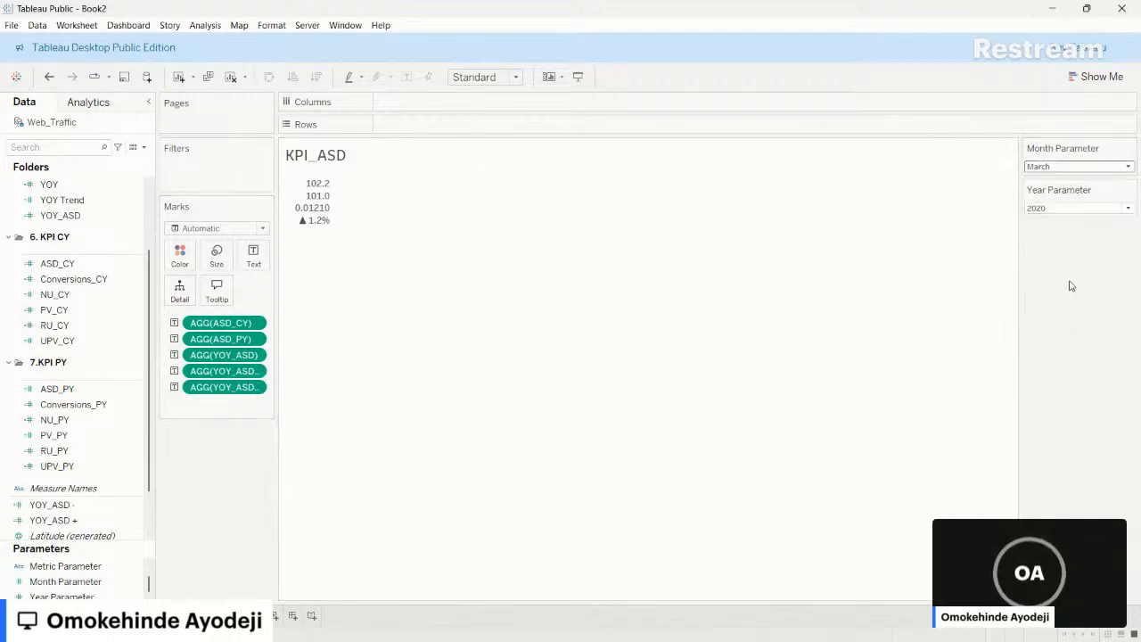
{"action": "mouse_move", "coordinate": [320, 228]}
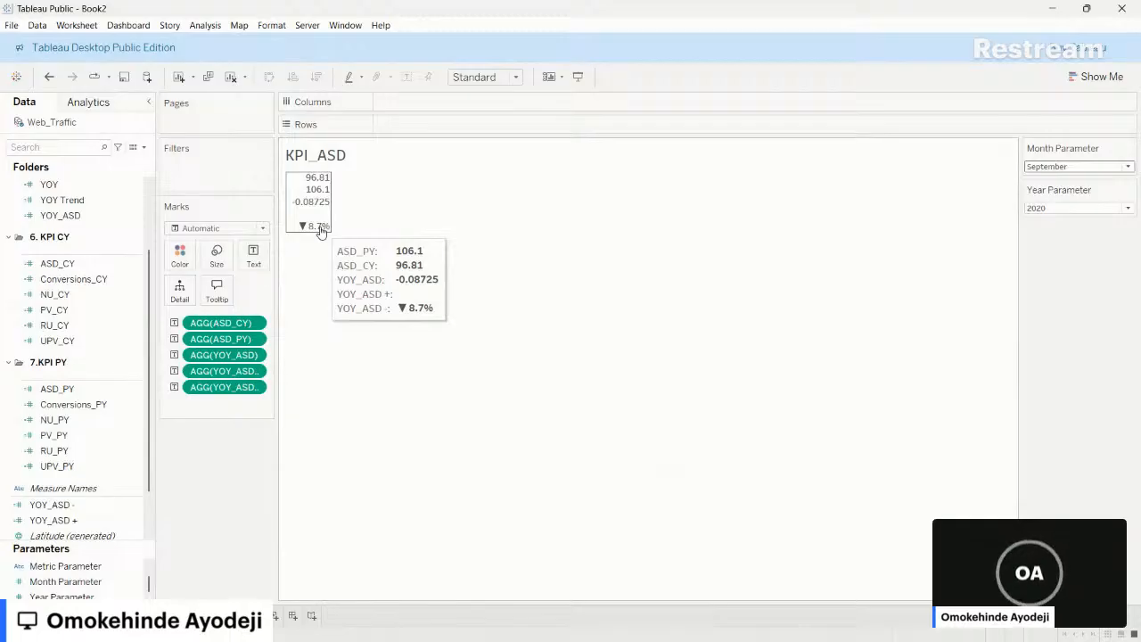
- Switch to the Case Study_ Website Traffic Dashboard workbook and copy the full formatted label text of the BAN-ASD sheet
{"action": "key", "text": "alt+Tab"}
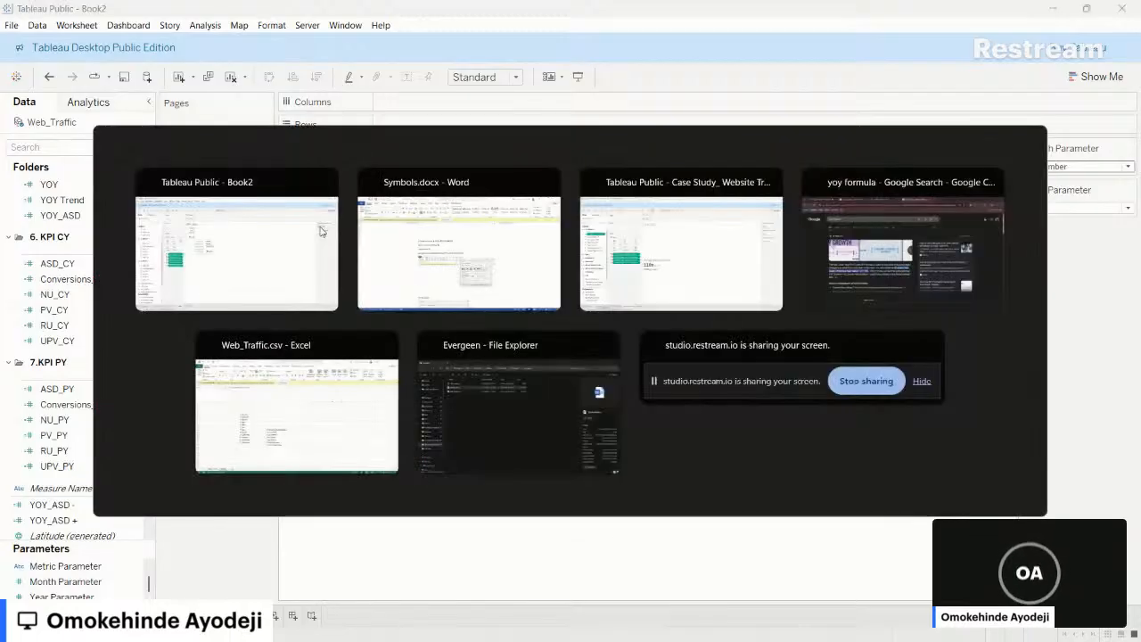
{"action": "key", "text": "alt+Tab"}
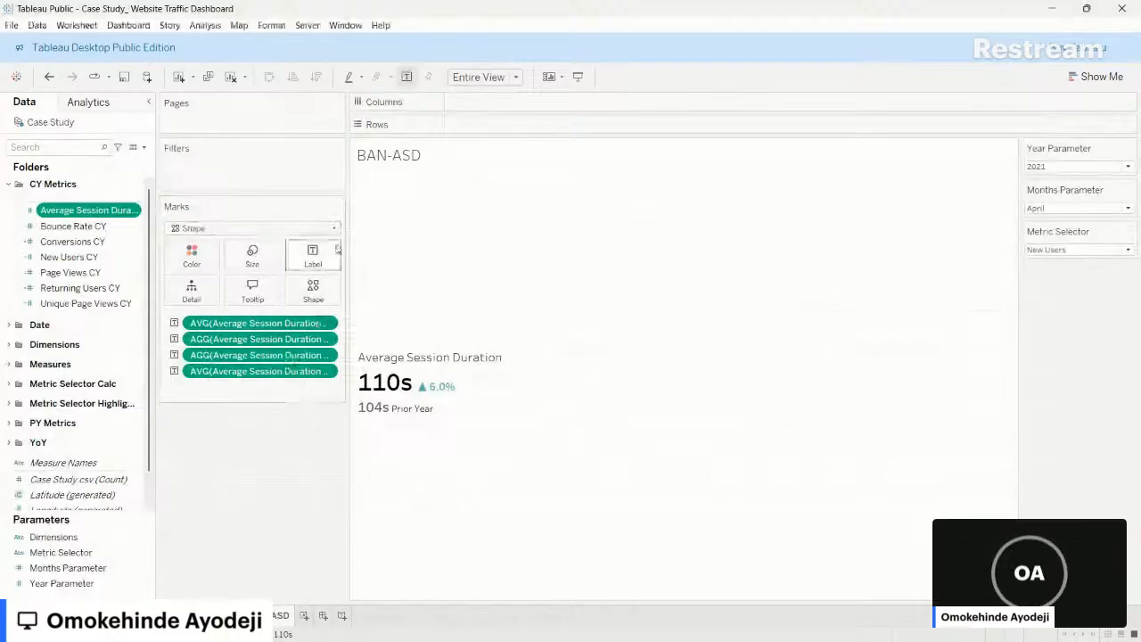
{"action": "left_click", "coordinate": [322, 251]}
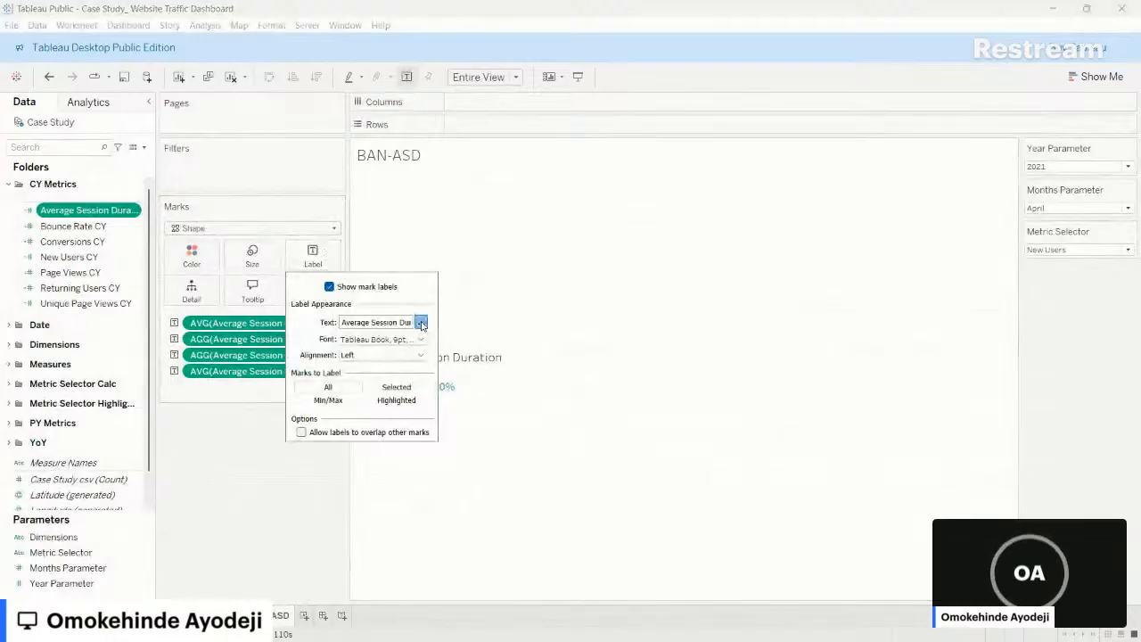
{"action": "left_click", "coordinate": [420, 321]}
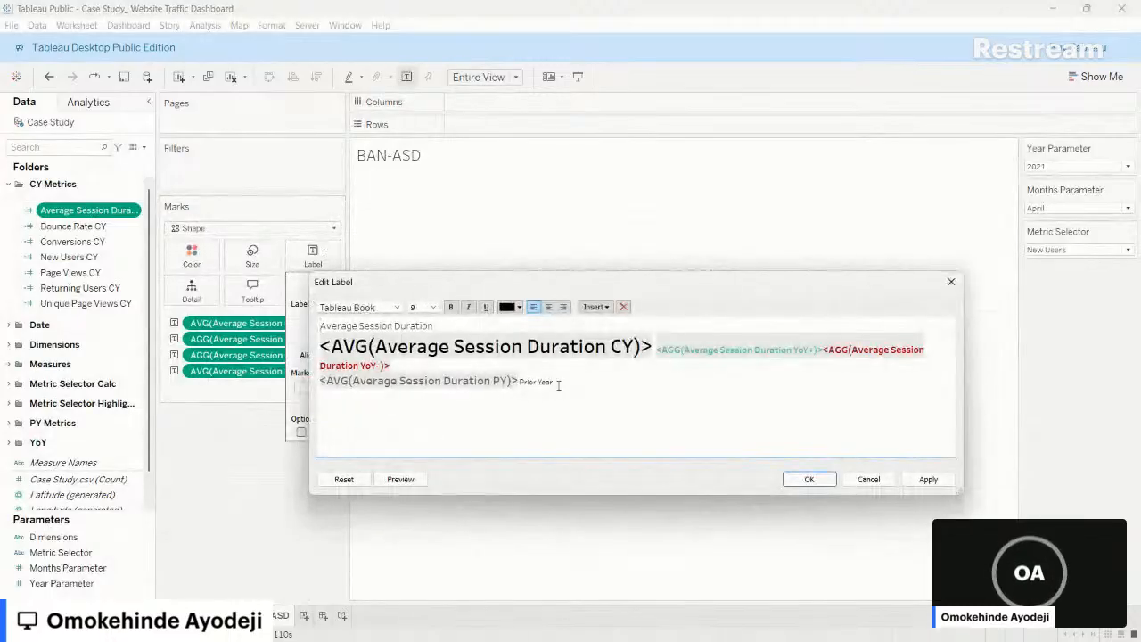
{"action": "key", "text": "ctrl+a"}
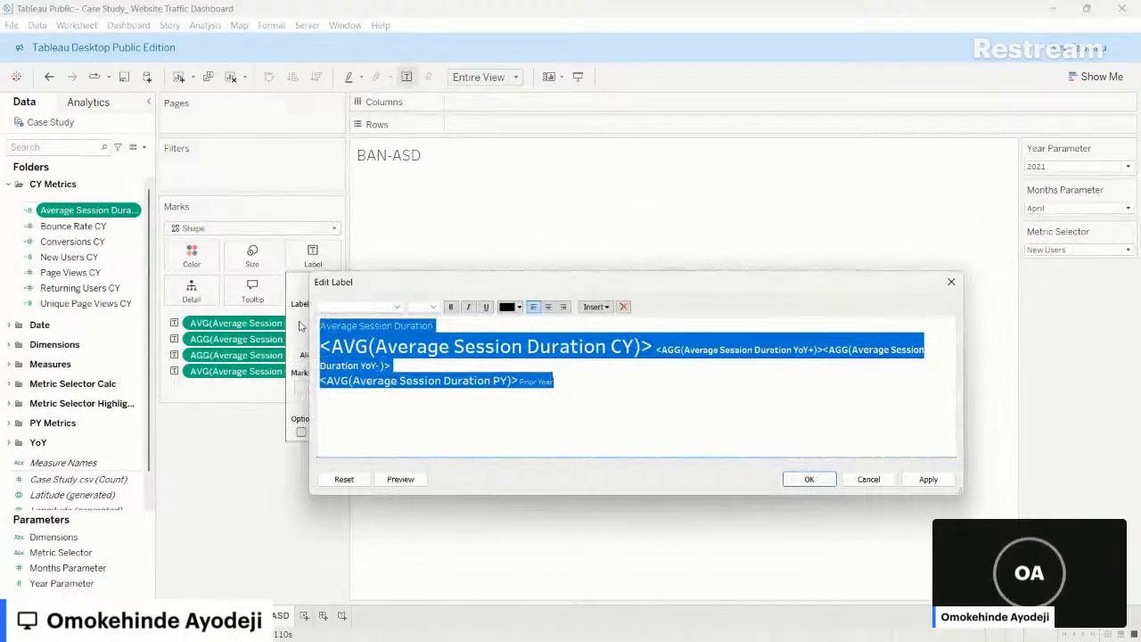
{"action": "left_click", "coordinate": [806, 478]}
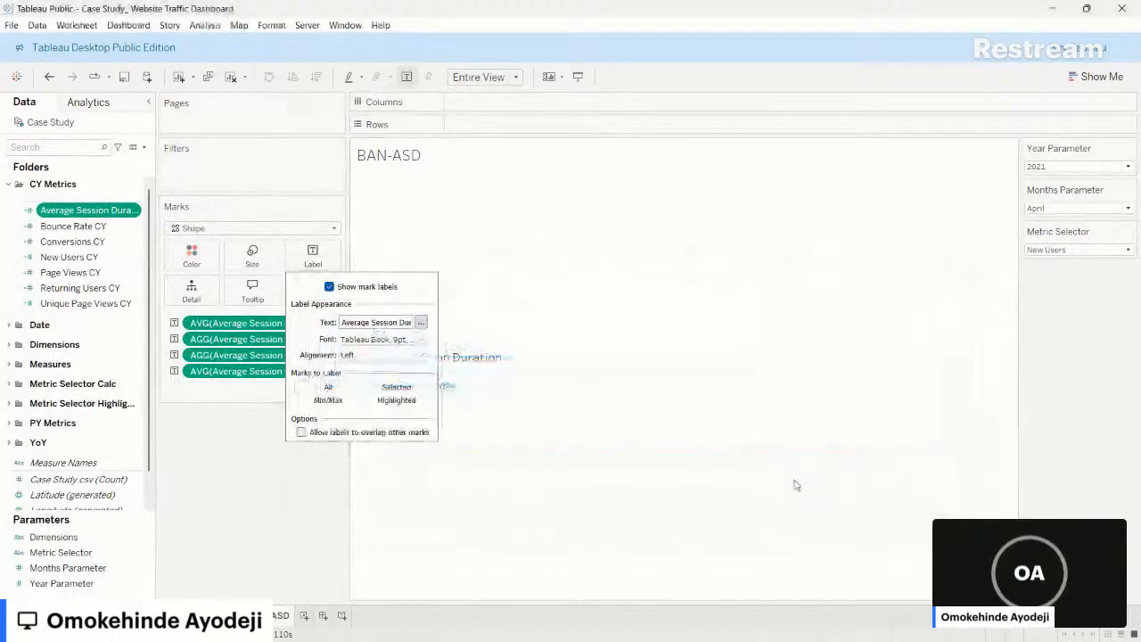
{"action": "left_click", "coordinate": [794, 484]}
- Switch back to Book2 and replace all of the KPI_ASD sheet's label text with the copied label layout
{"action": "key", "text": "alt+Tab"}
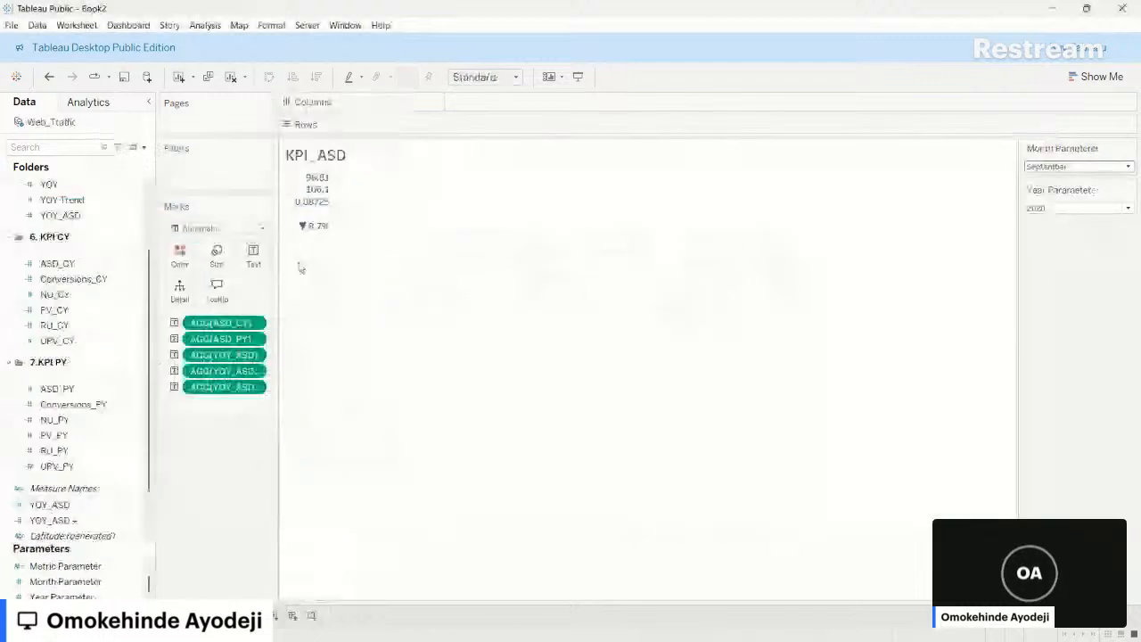
{"action": "left_click", "coordinate": [254, 259]}
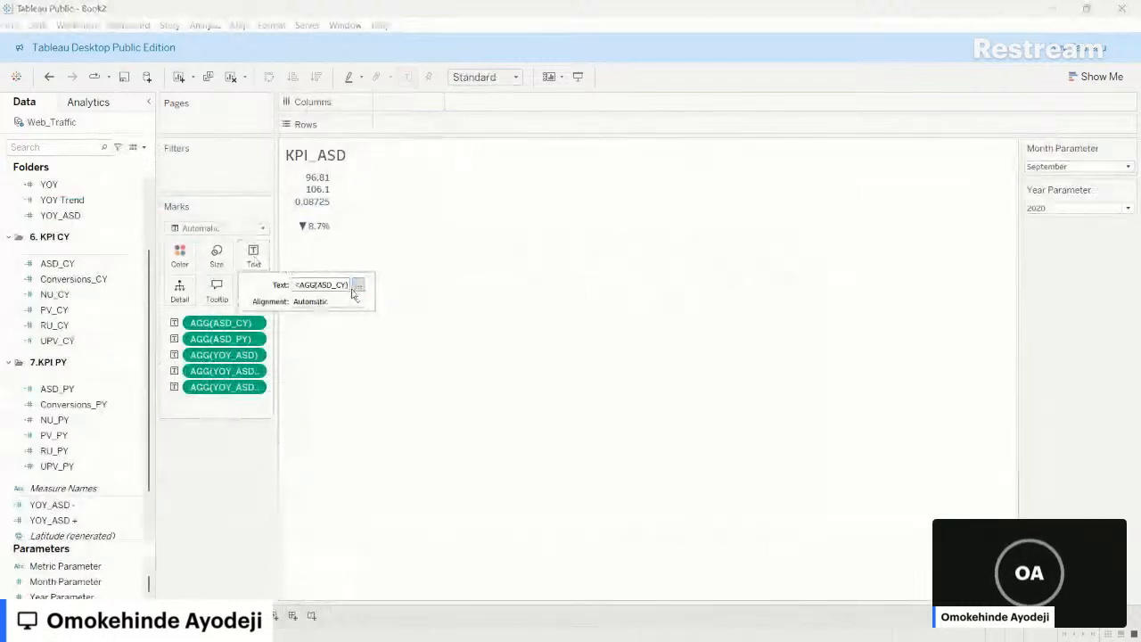
{"action": "left_click", "coordinate": [355, 283]}
{"action": "left_click_drag", "start_coordinate": [695, 366], "coordinate": [606, 321]}
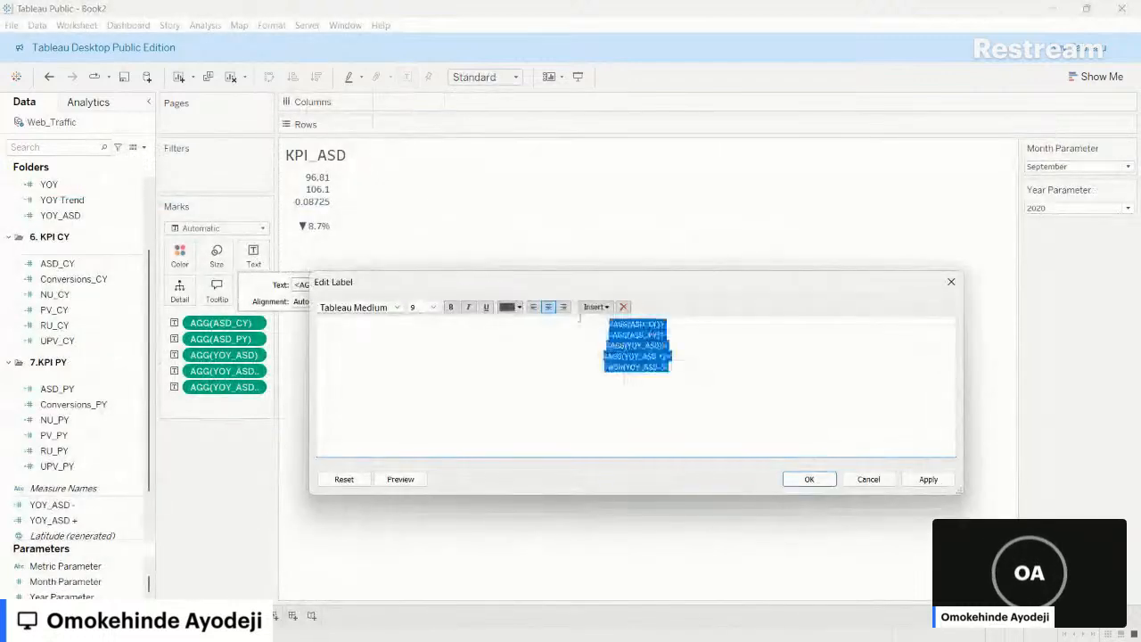
{"action": "key", "text": "ctrl+v"}
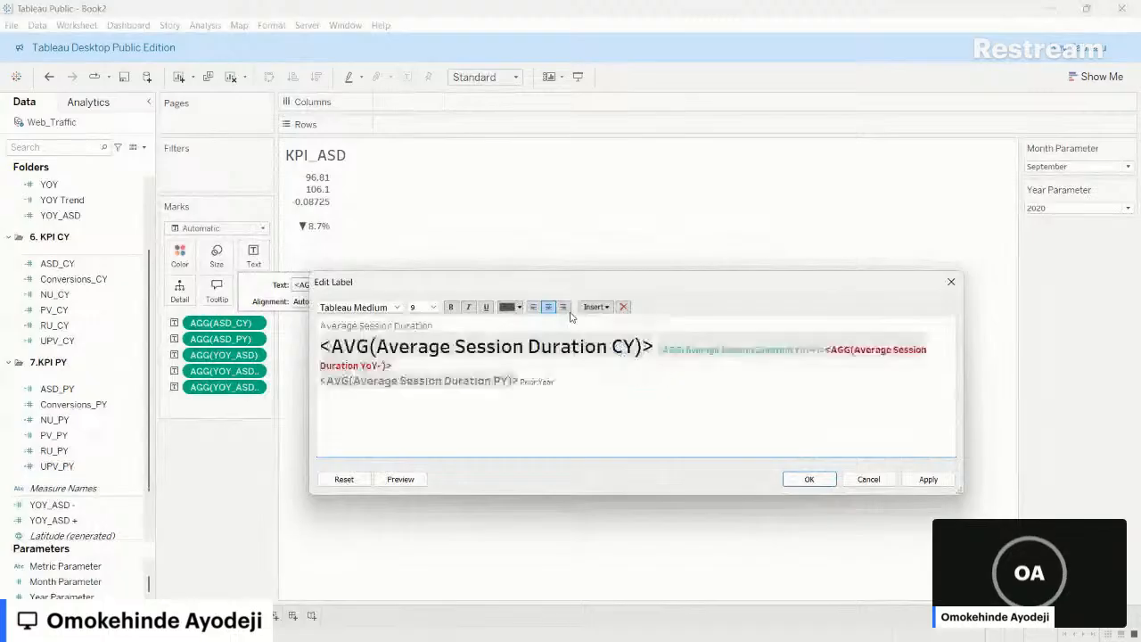
- Replace the Average Session Duration CY placeholder in the label with the AGG(ASD_CY) field, keeping its size 24 formatting
{"action": "left_click", "coordinate": [442, 327]}
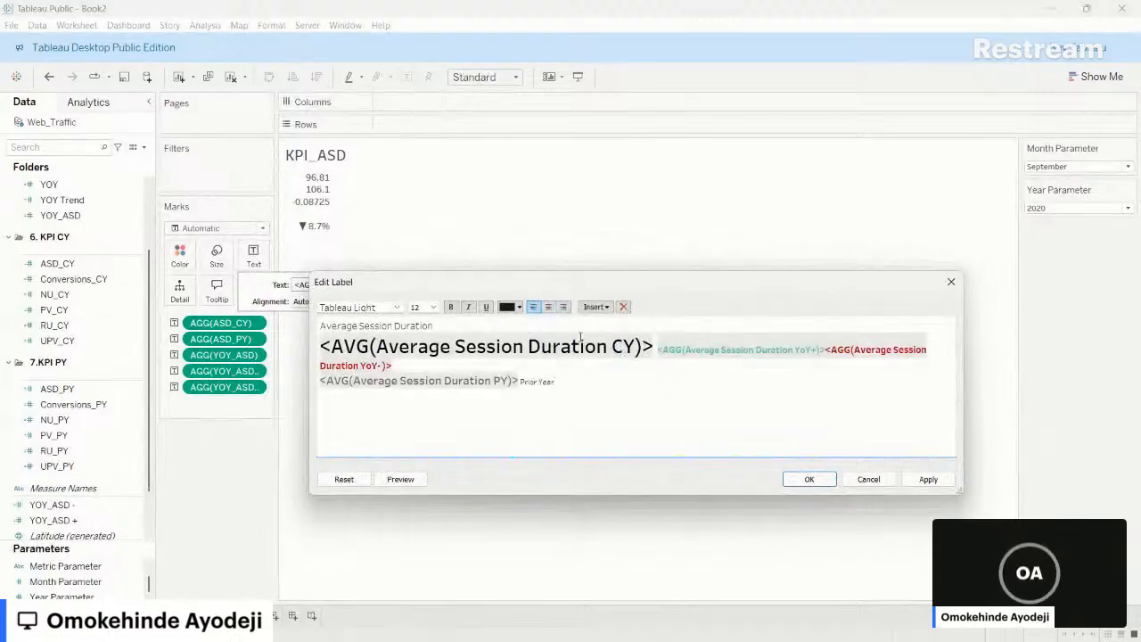
{"action": "left_click", "coordinate": [650, 346]}
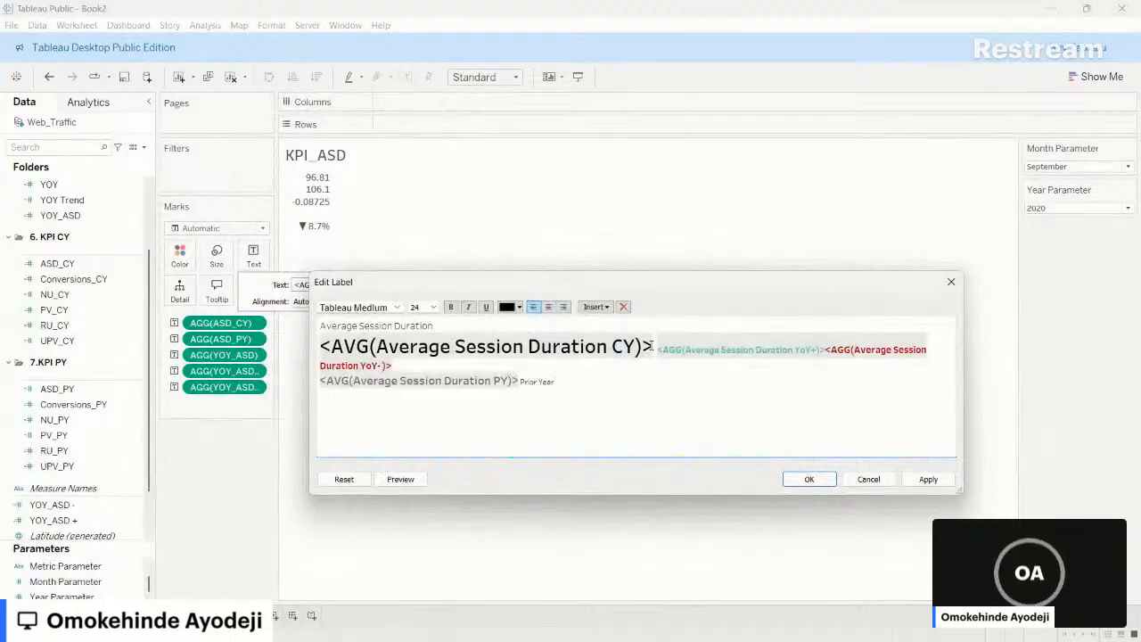
{"action": "left_click", "coordinate": [597, 307]}
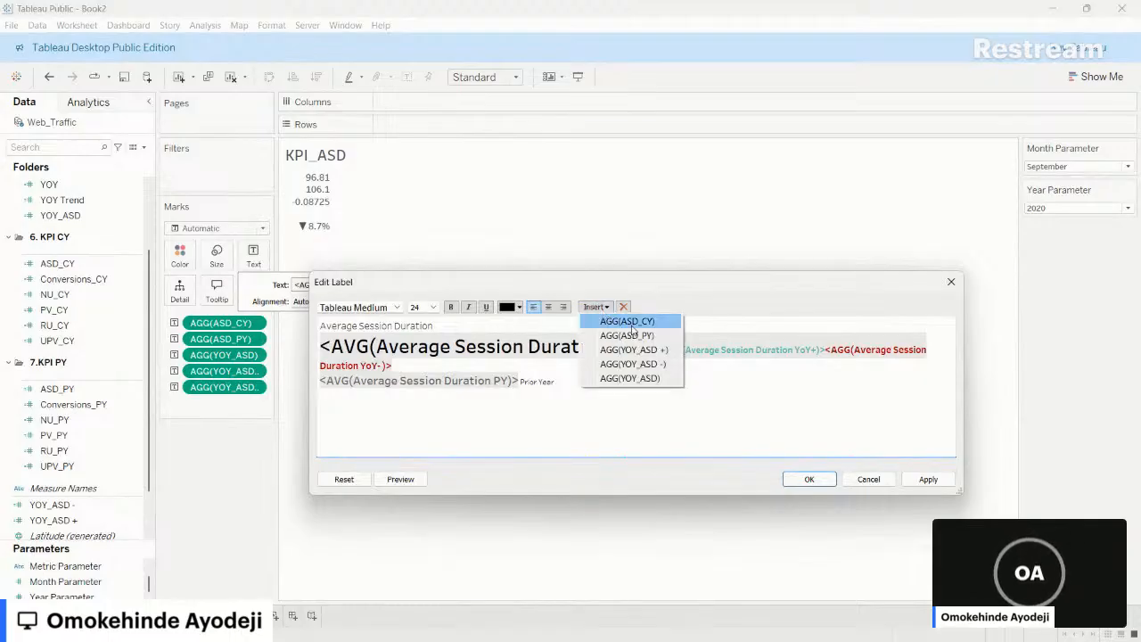
{"action": "left_click", "coordinate": [632, 324]}
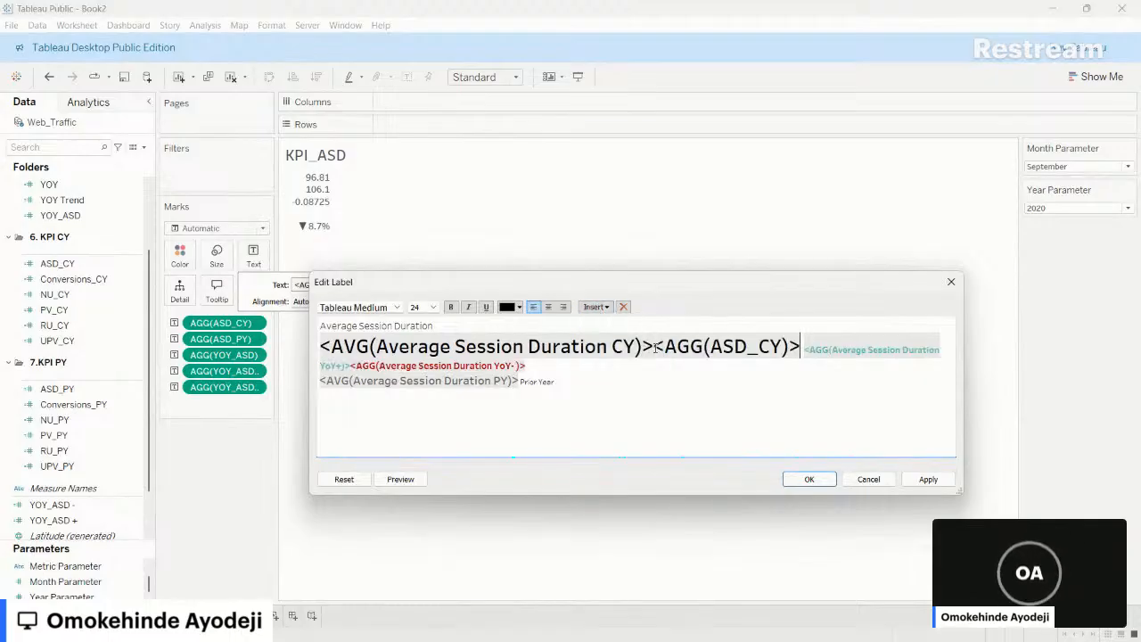
{"action": "left_click_drag", "start_coordinate": [649, 347], "coordinate": [313, 343]}
{"action": "key", "text": "BackSpace"}
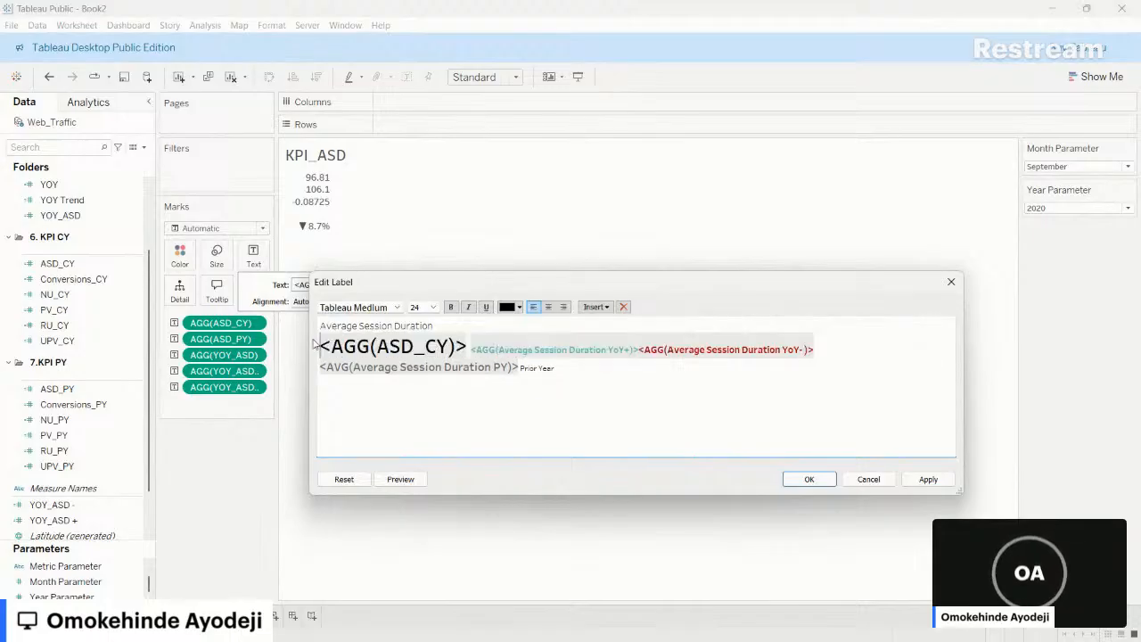
- Replace the green Average Session Duration YoY+ placeholder in the label with the AGG(YOY_ASD +) field
{"action": "left_click", "coordinate": [637, 348]}
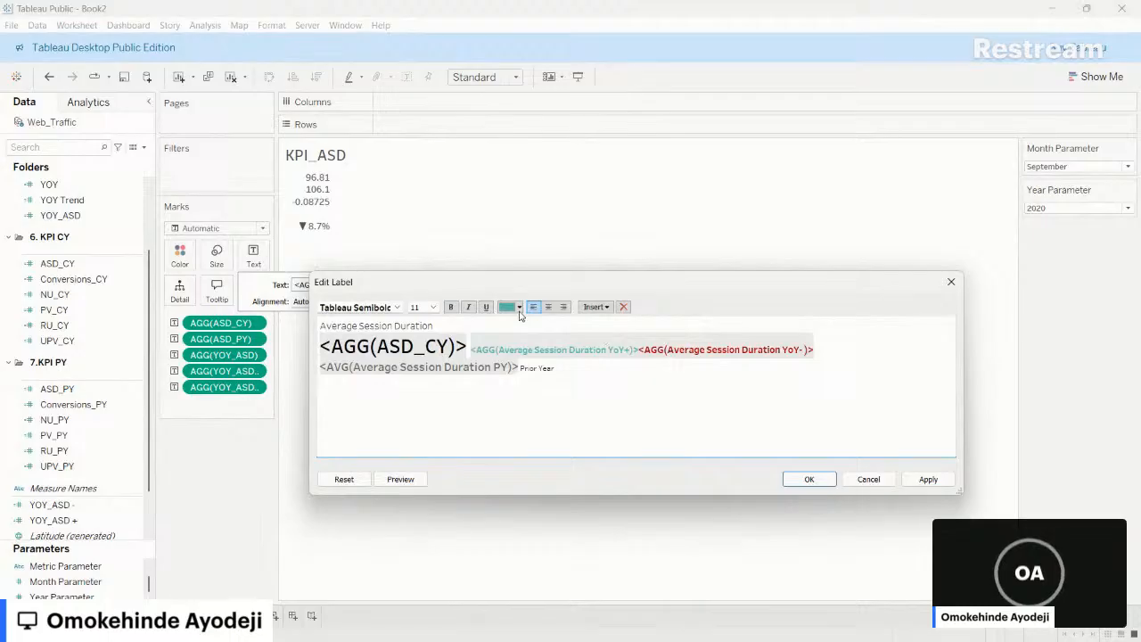
{"action": "left_click", "coordinate": [594, 306]}
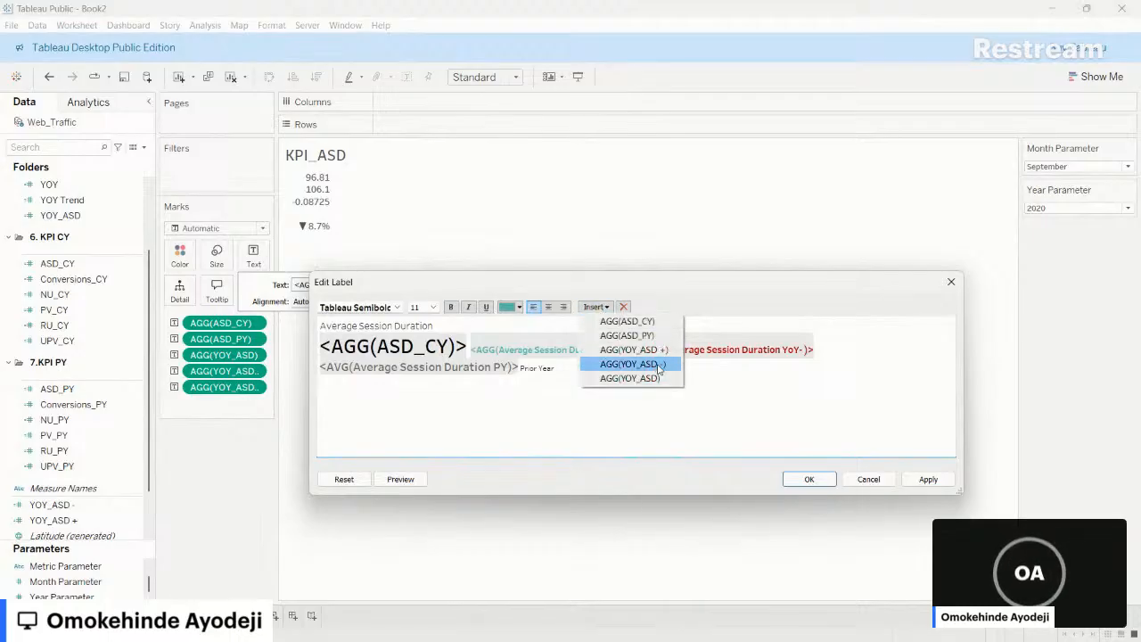
{"action": "left_click", "coordinate": [647, 350]}
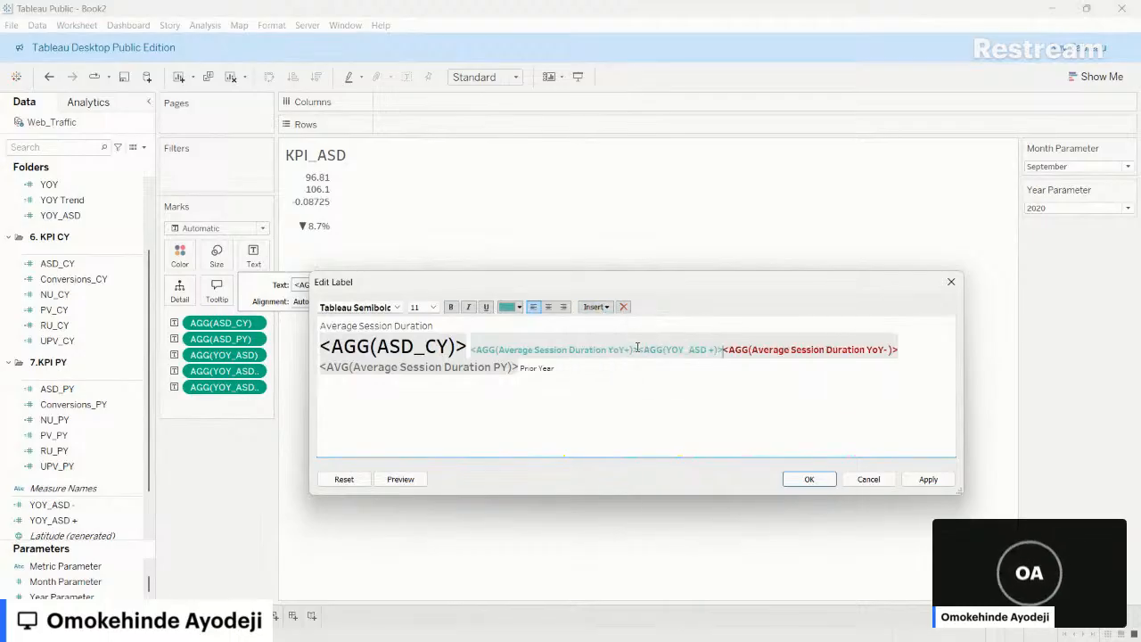
{"action": "left_click_drag", "start_coordinate": [637, 348], "coordinate": [476, 346]}
{"action": "key", "text": "BackSpace"}
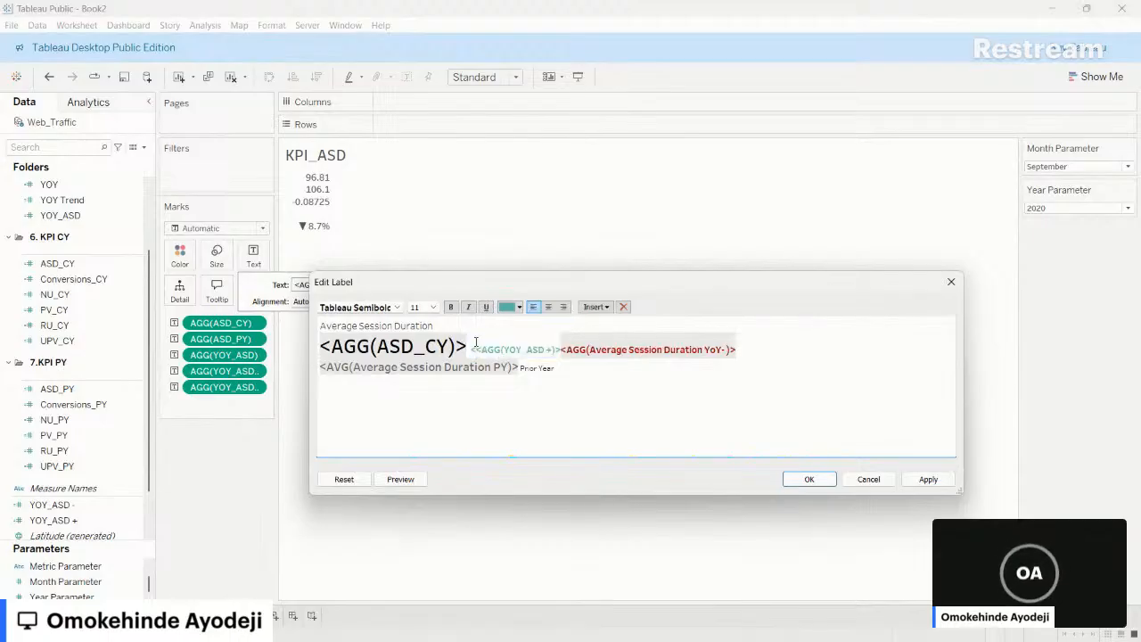
{"action": "key", "text": "BackSpace"}
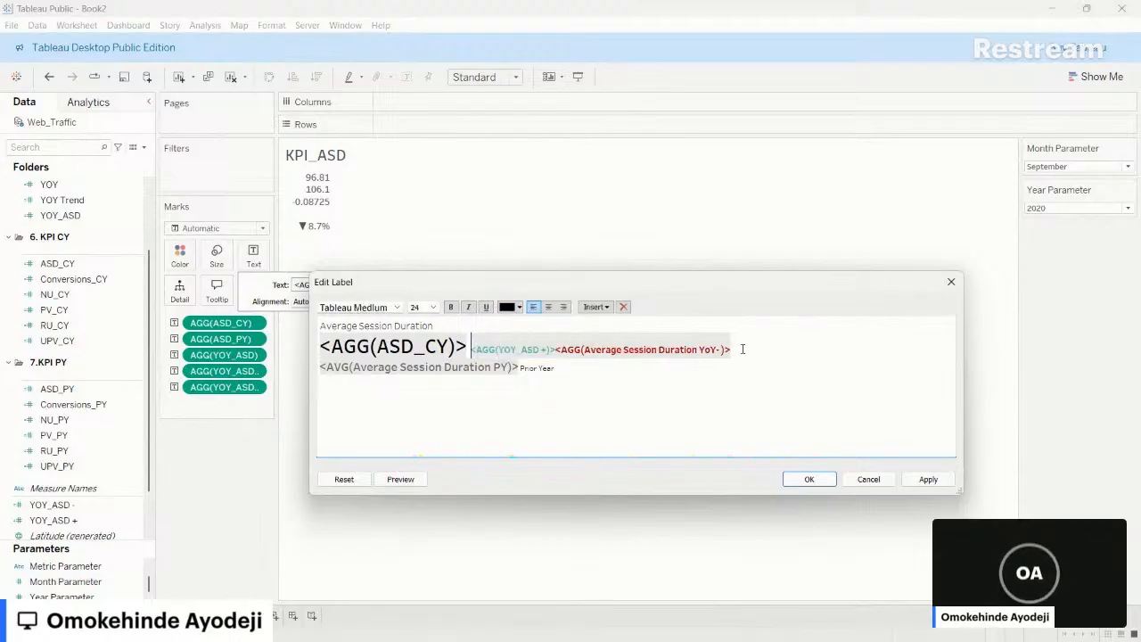
- Replace the red Average Session Duration YoY- placeholder in the label with the AGG(YOY_ASD -) field
{"action": "left_click", "coordinate": [743, 350]}
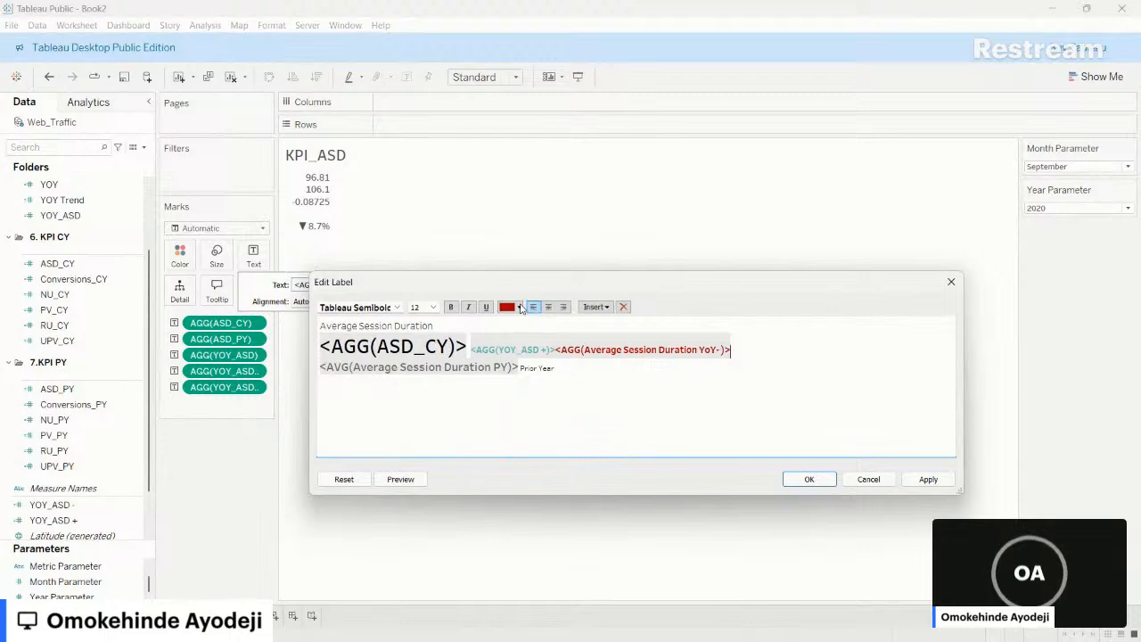
{"action": "left_click", "coordinate": [595, 307]}
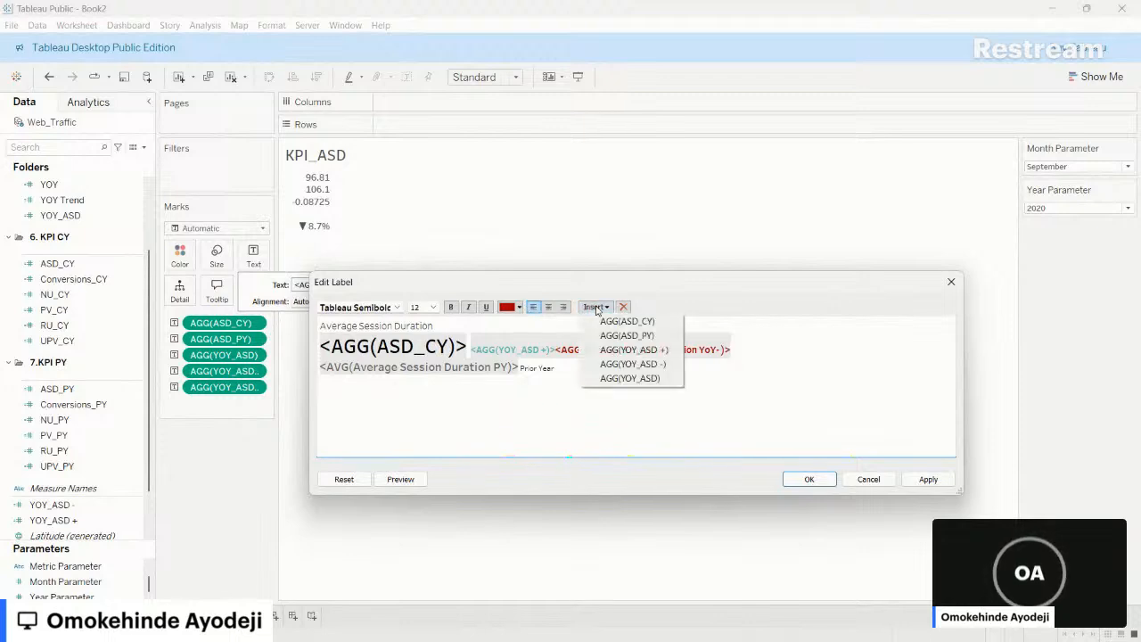
{"action": "left_click", "coordinate": [660, 366]}
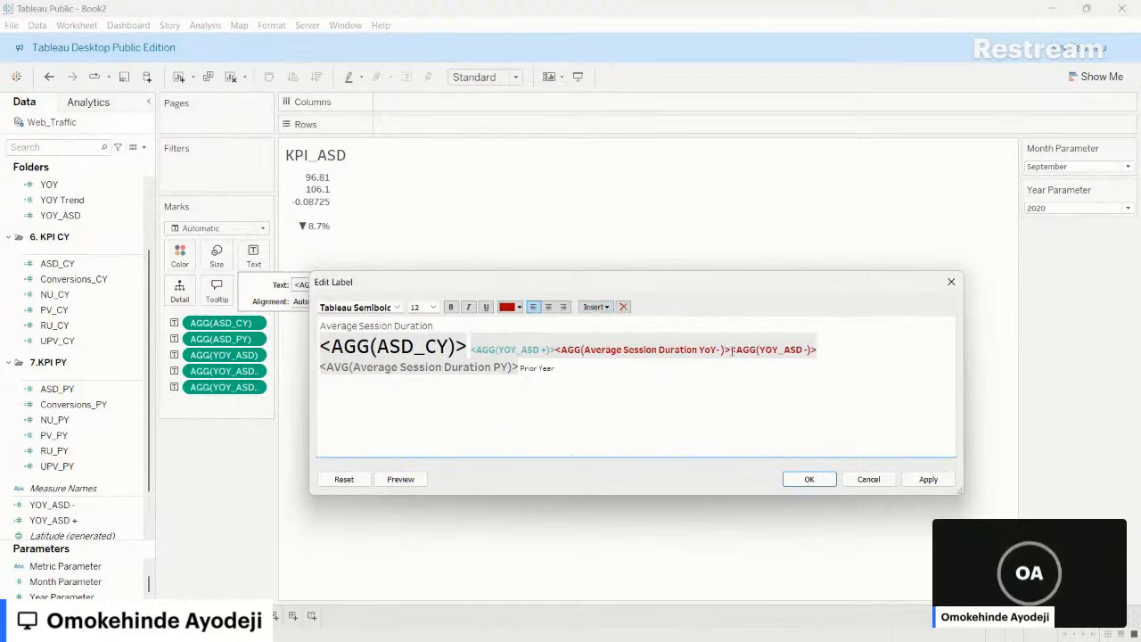
{"action": "left_click_drag", "start_coordinate": [731, 350], "coordinate": [555, 350]}
{"action": "key", "text": "Delete"}
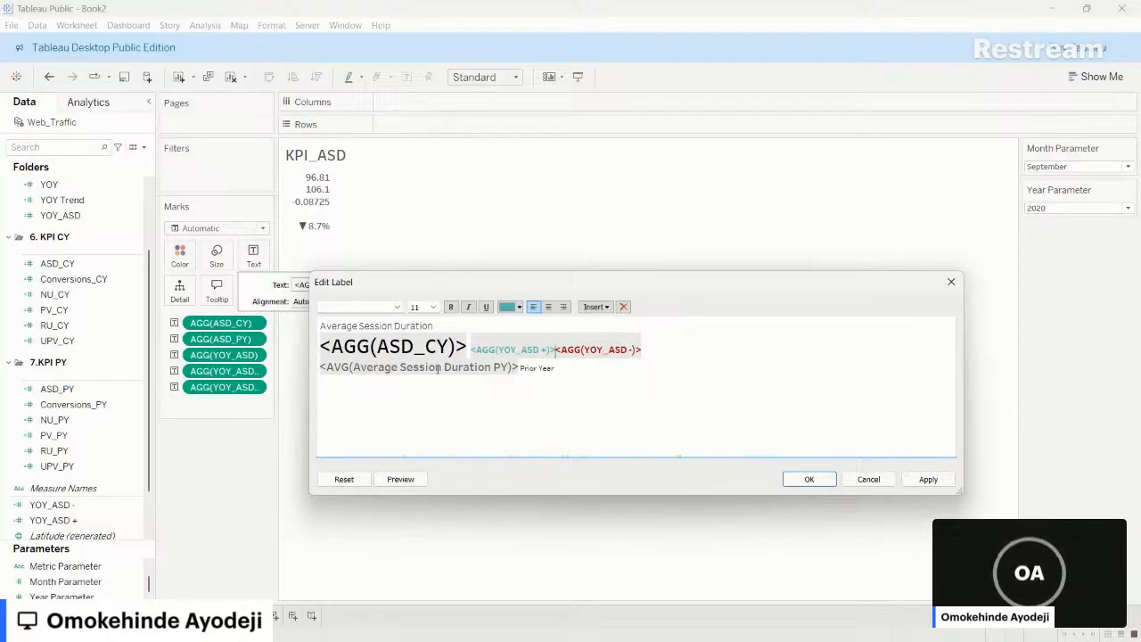
- Replace the Average Session Duration PY placeholder in the label with the AGG(ASD_PY) field, keeping its size 14 formatting
{"action": "left_click", "coordinate": [521, 367]}
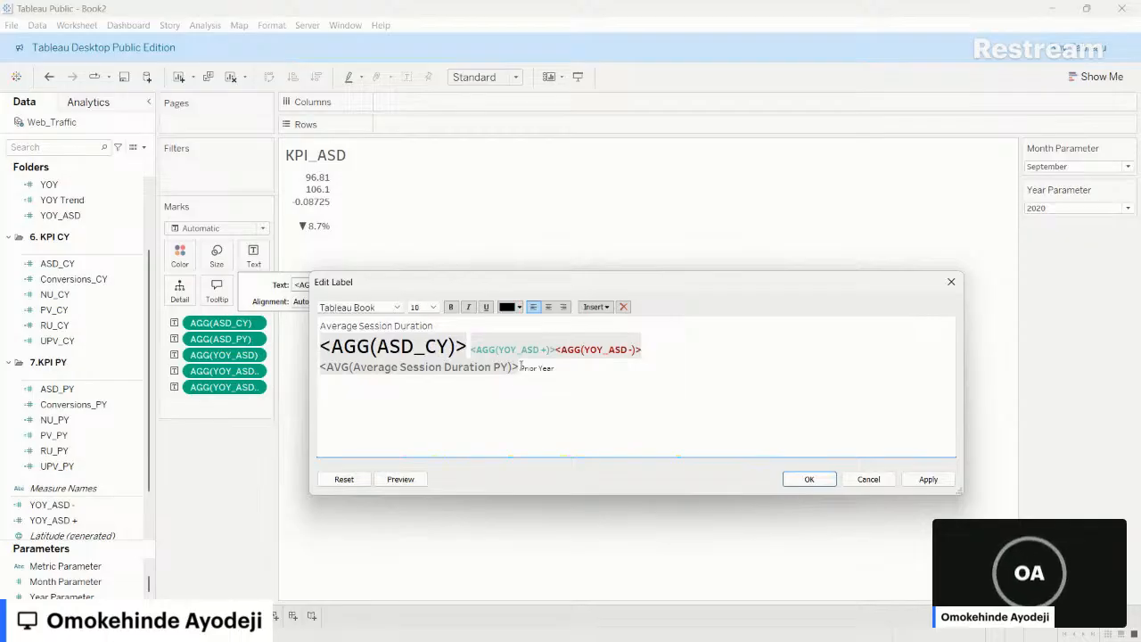
{"action": "left_click", "coordinate": [519, 367]}
{"action": "left_click", "coordinate": [595, 307]}
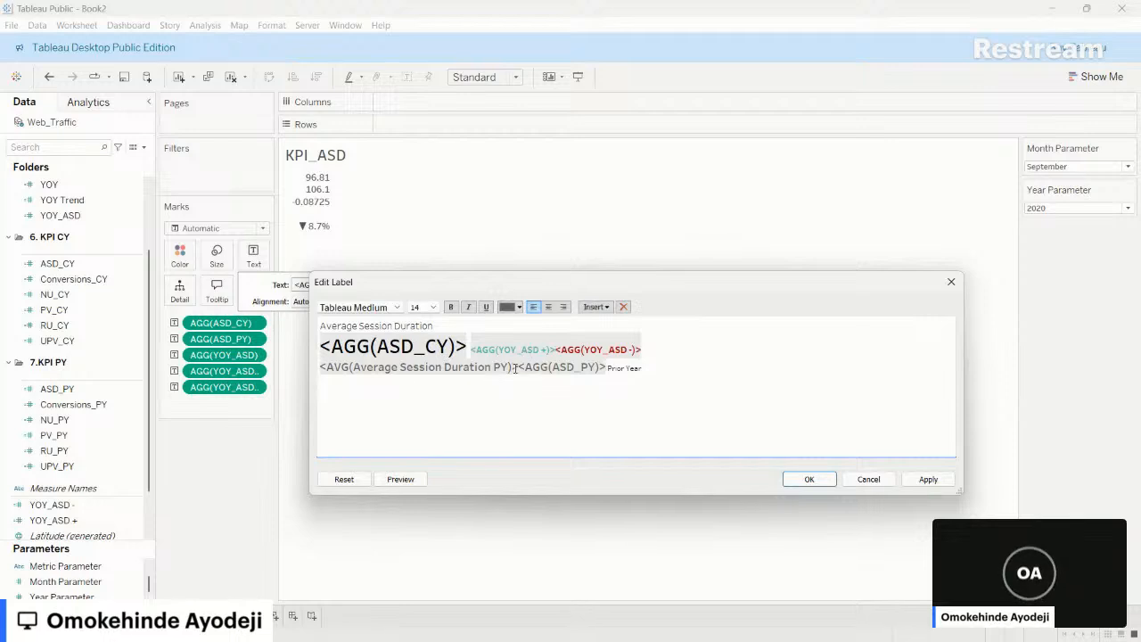
{"action": "key", "text": "BackSpace"}
{"action": "key", "text": "BackSpace"}
{"action": "key", "text": "BackSpace"}
{"action": "key", "text": "BackSpace"}
{"action": "key", "text": "BackSpace"}
{"action": "key", "text": "BackSpace"}
{"action": "key", "text": "BackSpace"}
{"action": "key", "text": "BackSpace"}
{"action": "key", "text": "BackSpace"}
{"action": "key", "text": "BackSpace"}
{"action": "key", "text": "BackSpace"}
{"action": "key", "text": "BackSpace"}
{"action": "key", "text": "BackSpace"}
{"action": "key", "text": "BackSpace"}
{"action": "key", "text": "BackSpace"}
{"action": "key", "text": "BackSpace"}
{"action": "key", "text": "BackSpace"}
{"action": "key", "text": "BackSpace"}
{"action": "key", "text": "BackSpace"}
{"action": "key", "text": "BackSpace"}
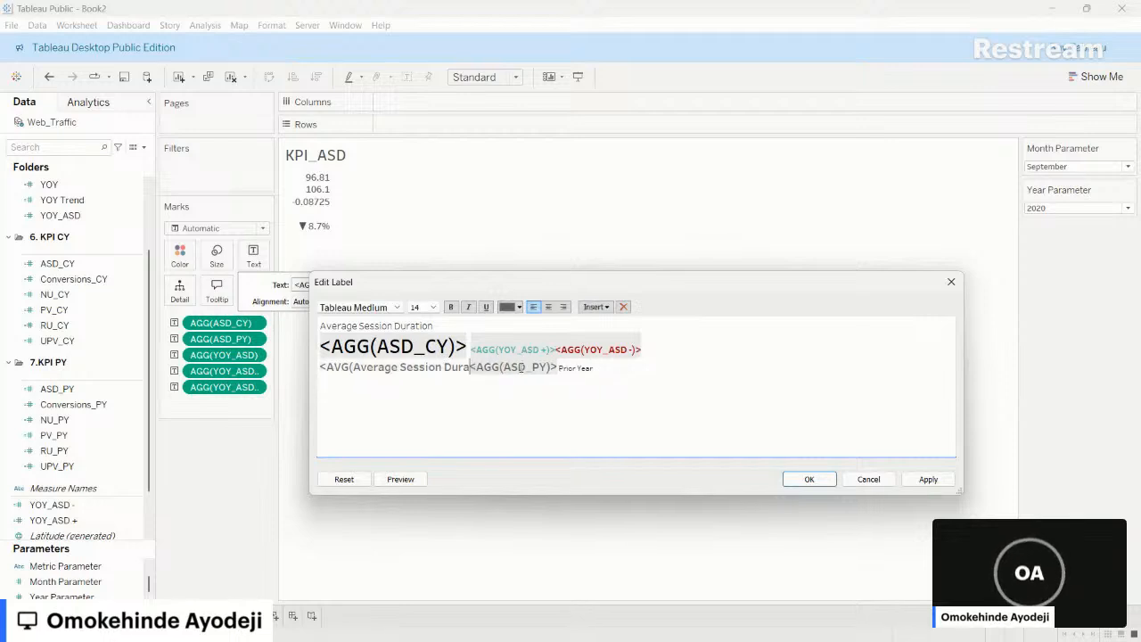
- Change the label's "Prior Year" wording to "Previous Year" and apply the edited label to the sheet
{"action": "left_click", "coordinate": [445, 368]}
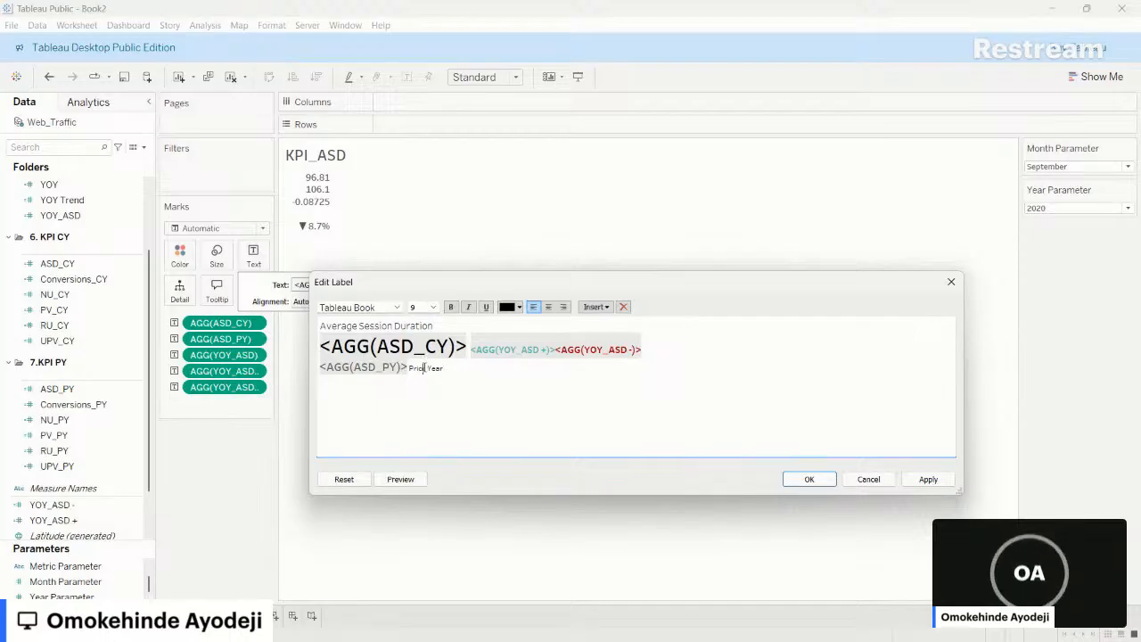
{"action": "key", "text": "BackSpace"}
{"action": "key", "text": "BackSpace"}
{"action": "key", "text": "BackSpace"}
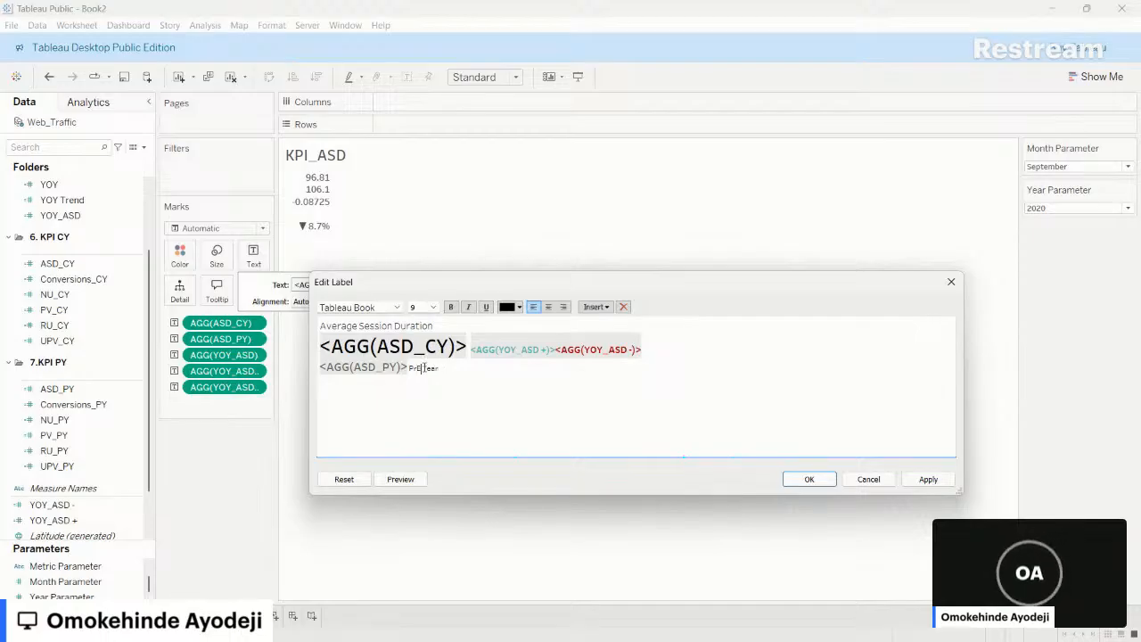
{"action": "type", "text": "evious"}
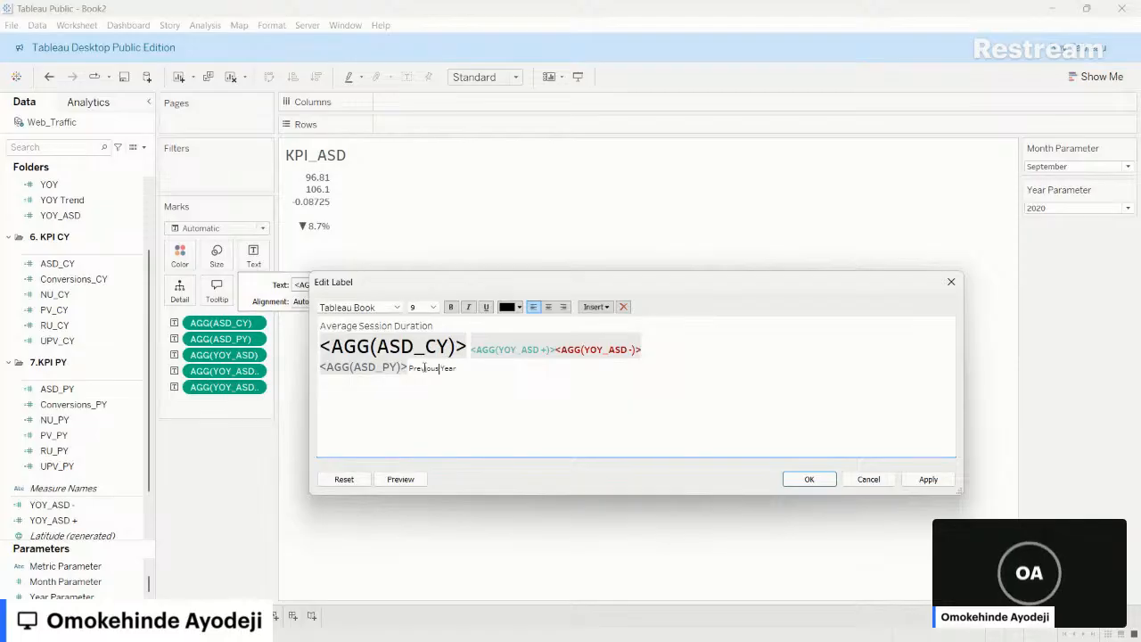
{"action": "left_click", "coordinate": [808, 479]}
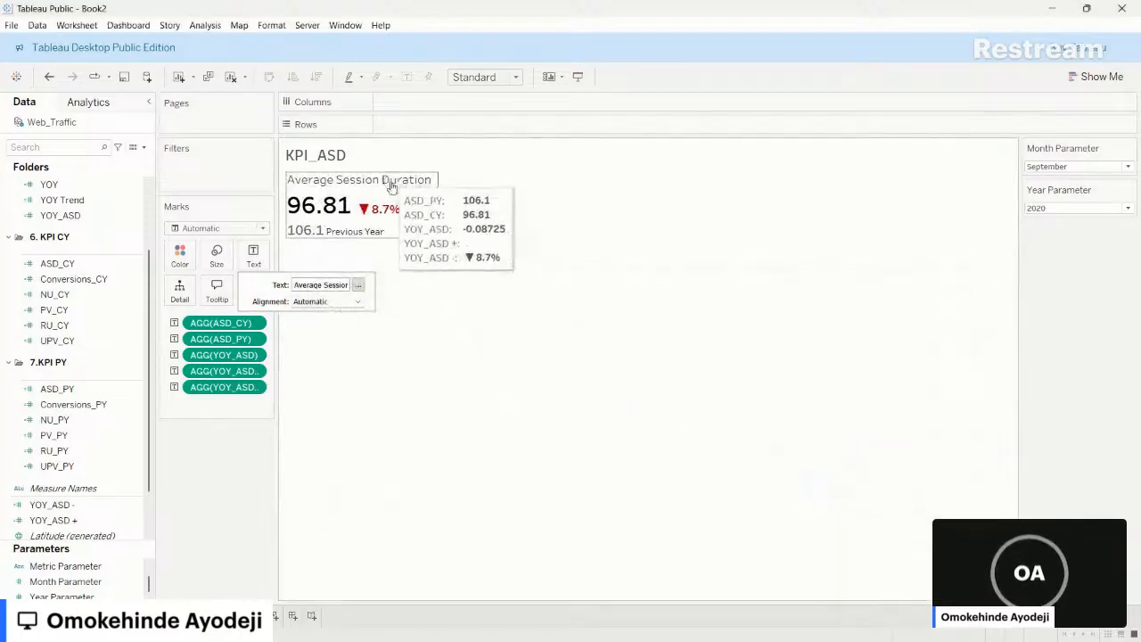
- Set the KPI_ASD sheet's fit to Entire View
{"action": "left_click", "coordinate": [507, 78]}
{"action": "left_click", "coordinate": [476, 131]}
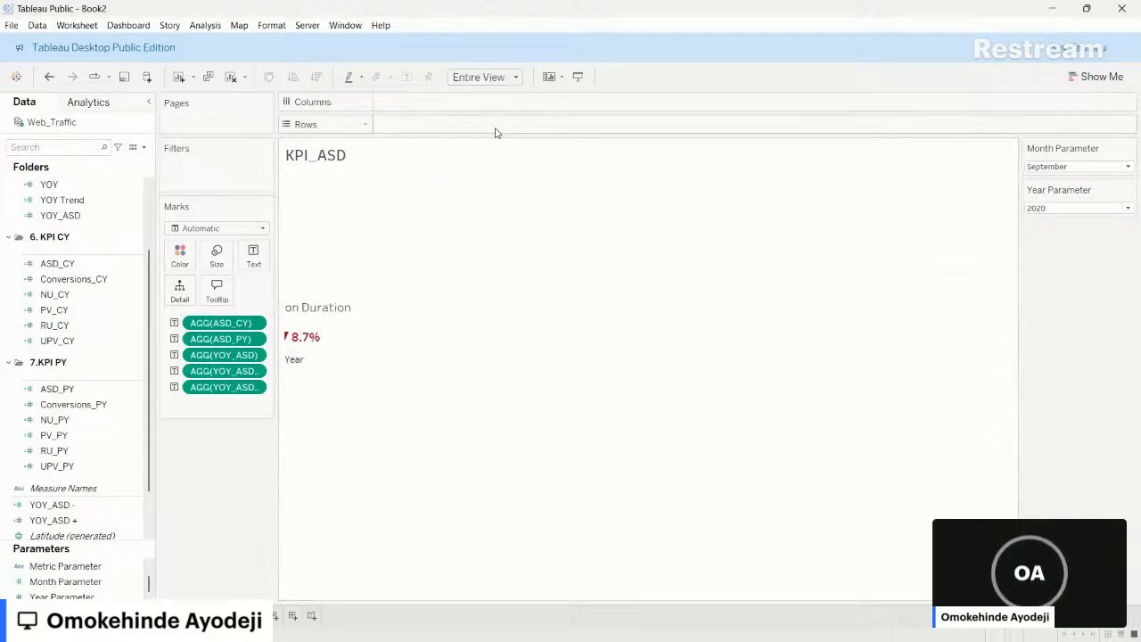
{"action": "left_click", "coordinate": [428, 387]}
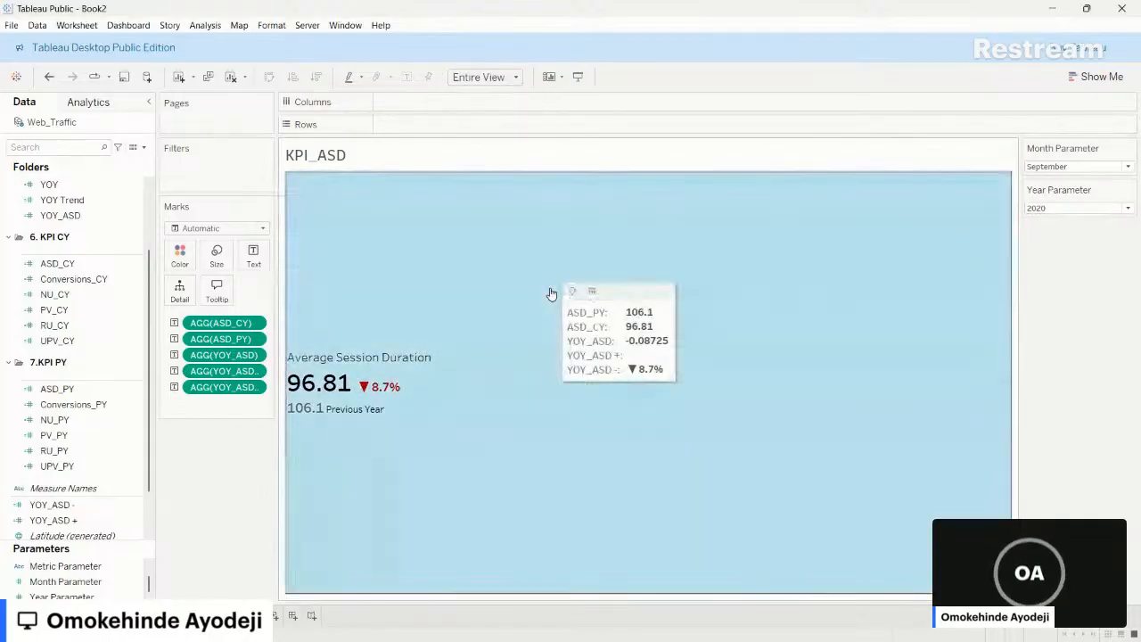
{"action": "left_click_drag", "start_coordinate": [550, 289], "coordinate": [476, 265]}
{"action": "left_click", "coordinate": [476, 265]}
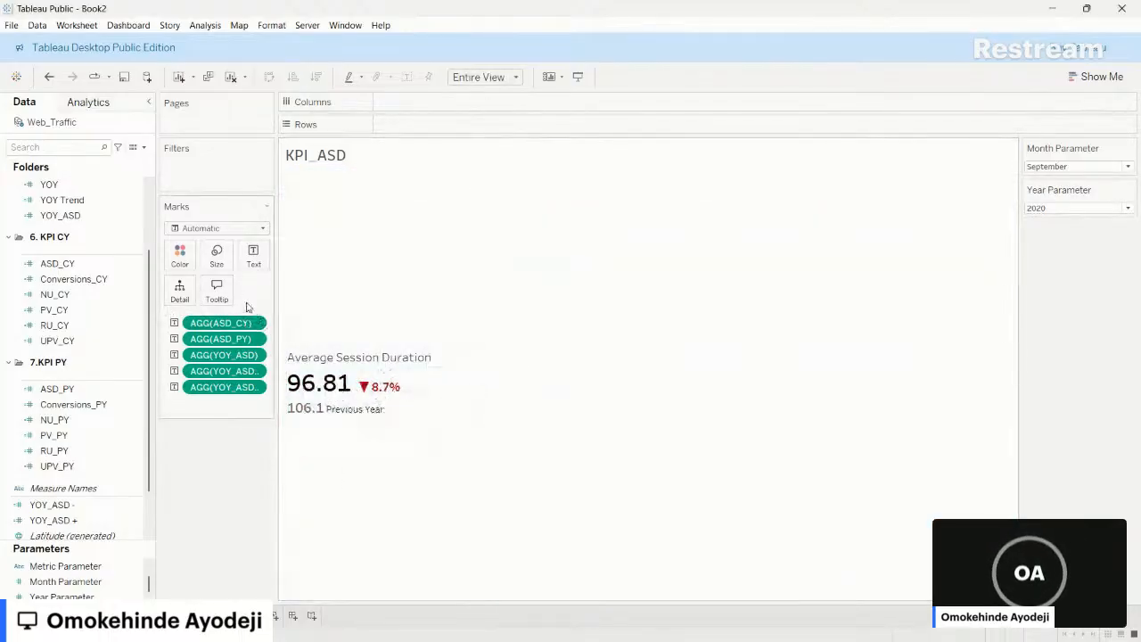
- Turn off tooltips, command buttons and selection by category for the KPI_ASD marks
{"action": "left_click", "coordinate": [217, 289]}
{"action": "left_click", "coordinate": [419, 401]}
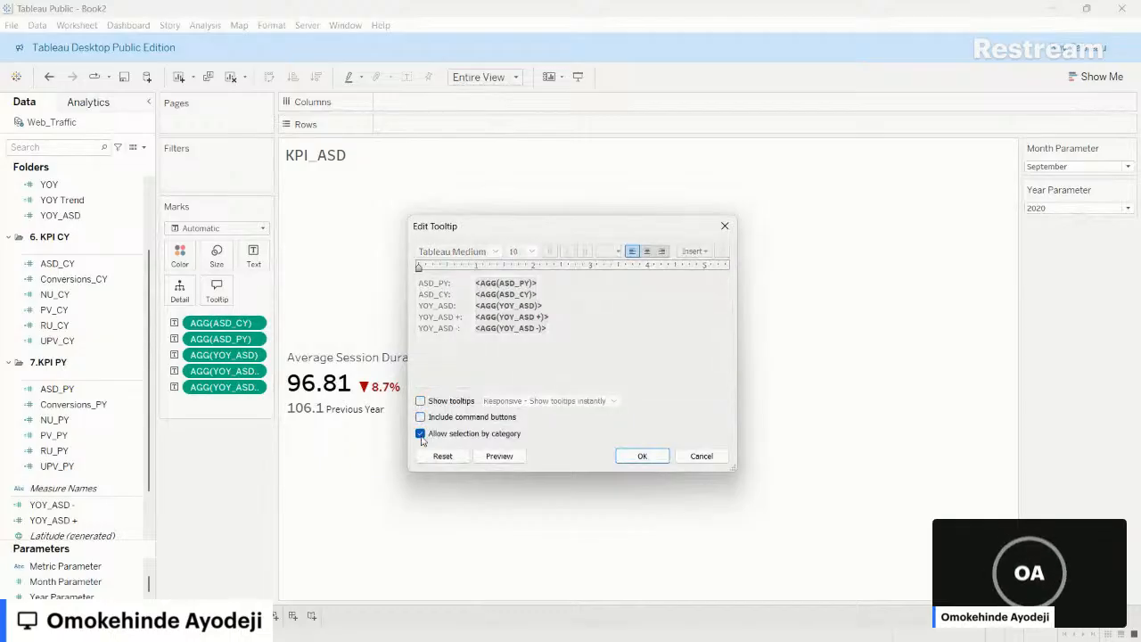
{"action": "left_click", "coordinate": [420, 433]}
{"action": "left_click", "coordinate": [641, 455]}
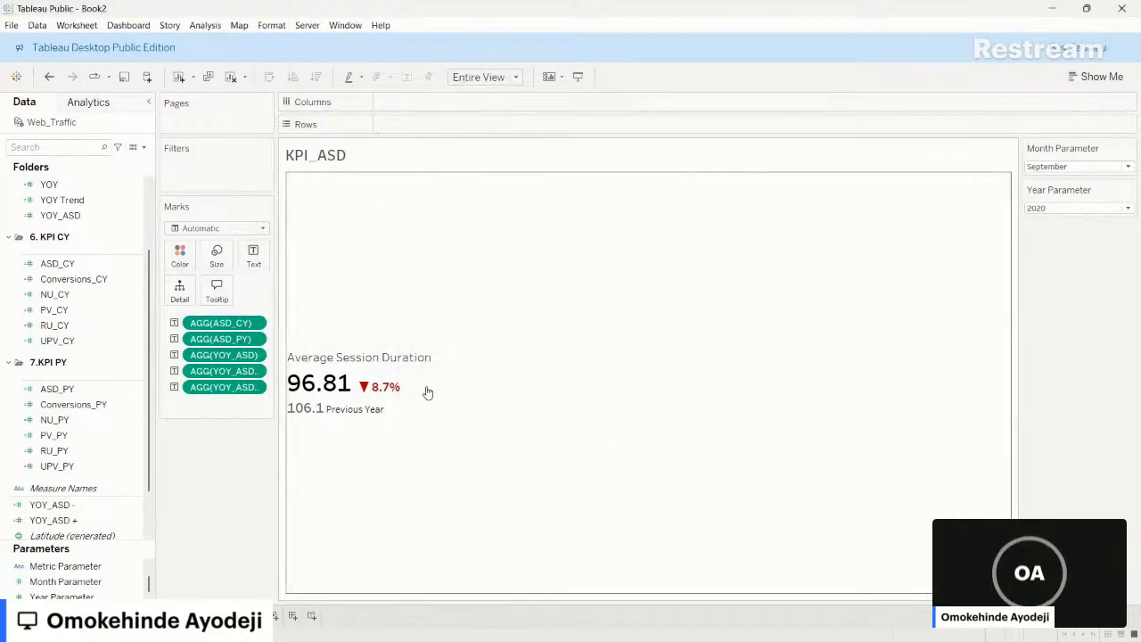
{"action": "left_click", "coordinate": [555, 372]}
{"action": "left_click", "coordinate": [556, 372]}
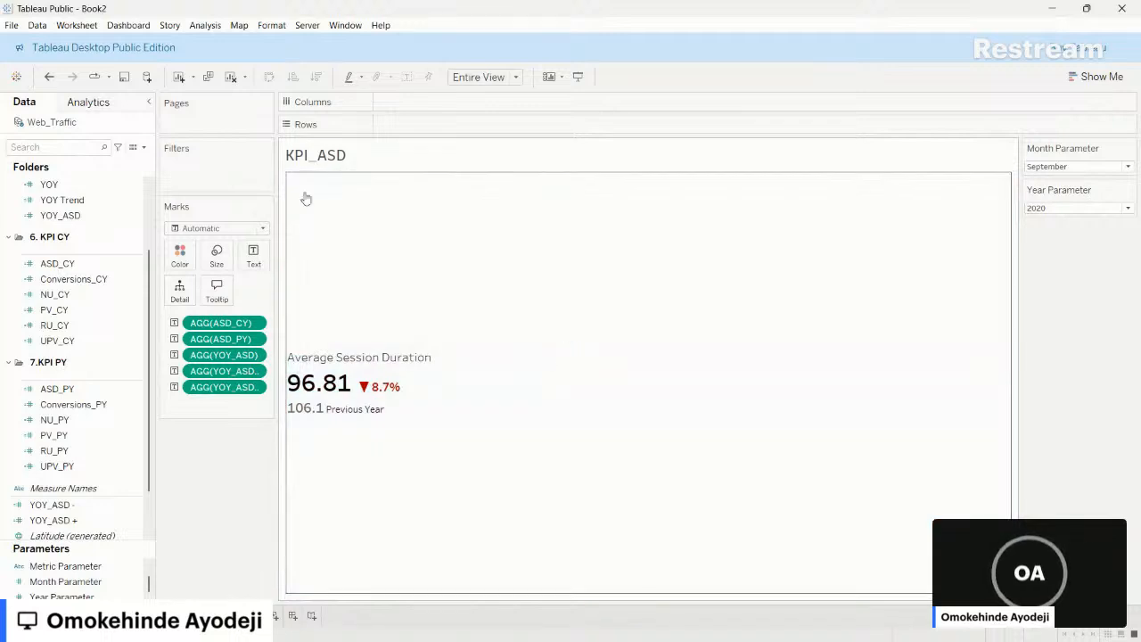
- Change the KPI_ASD mark type to Shape and shrink the circle to its smallest size
{"action": "left_click", "coordinate": [262, 228]}
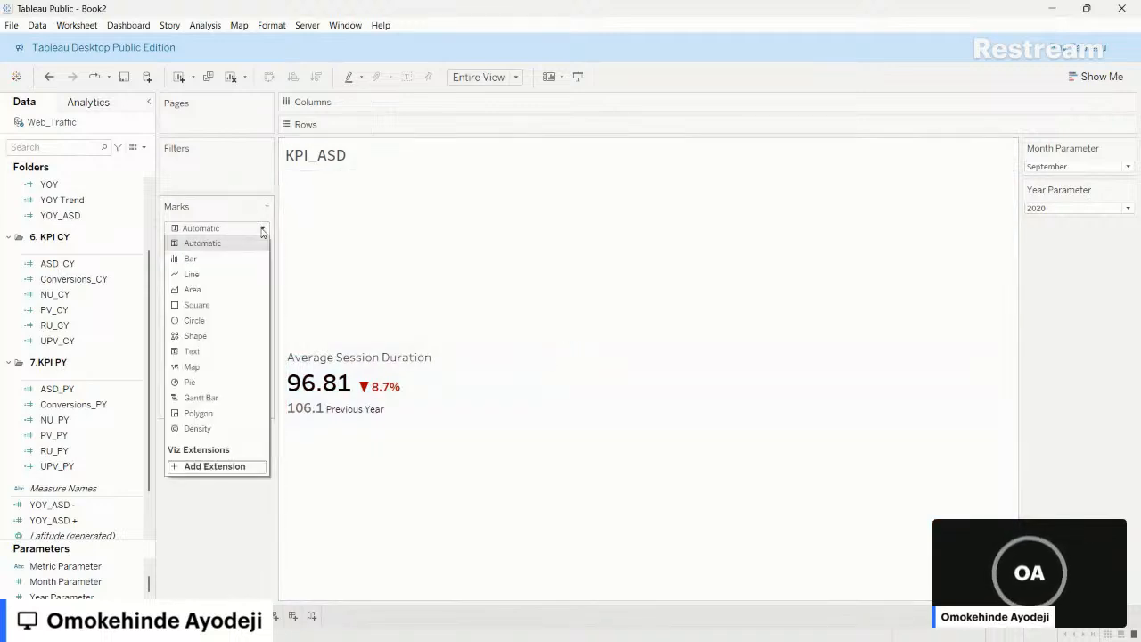
{"action": "left_click", "coordinate": [195, 335]}
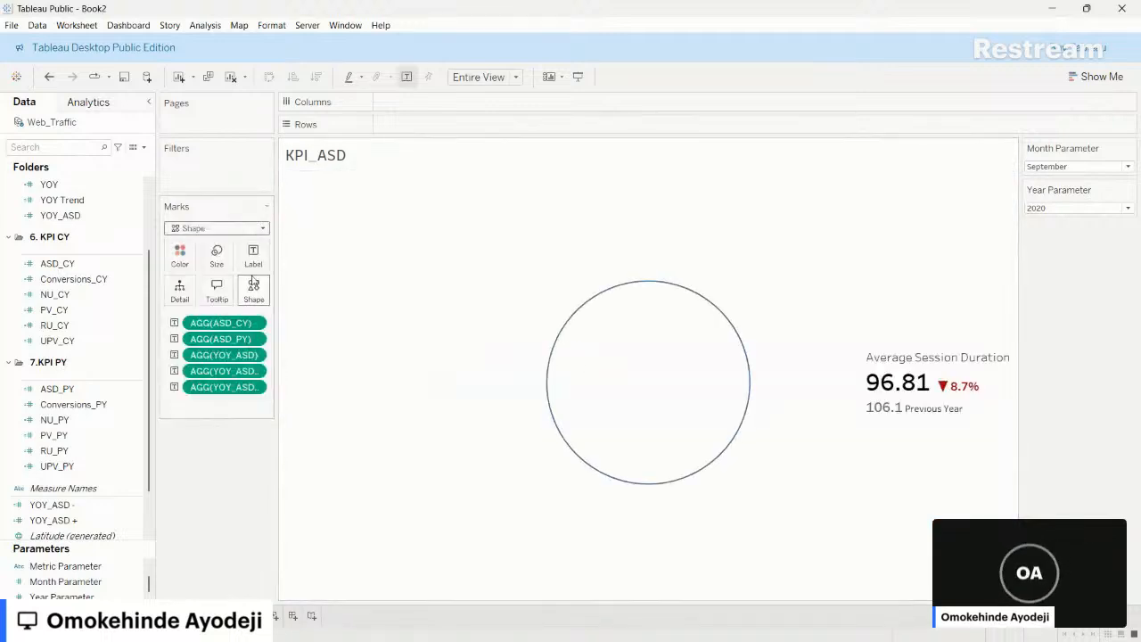
{"action": "left_click", "coordinate": [217, 257]}
{"action": "left_click_drag", "start_coordinate": [238, 288], "coordinate": [185, 291]}
- Set the shape mark's colour opacity to 0% to hide the circle
{"action": "left_click", "coordinate": [179, 255]}
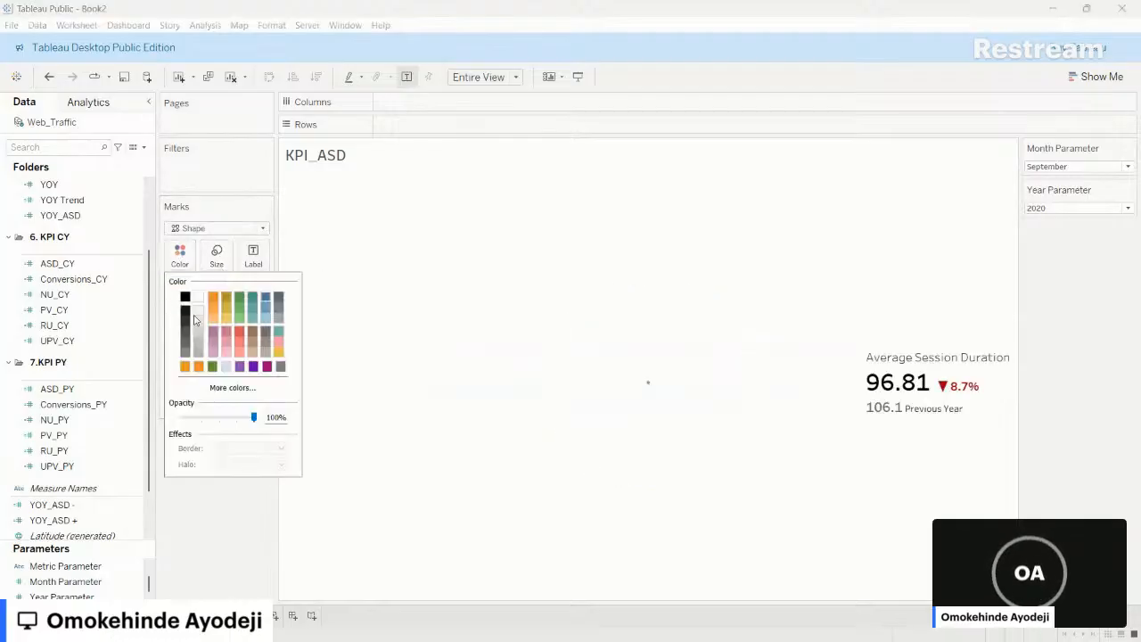
{"action": "left_click", "coordinate": [187, 418]}
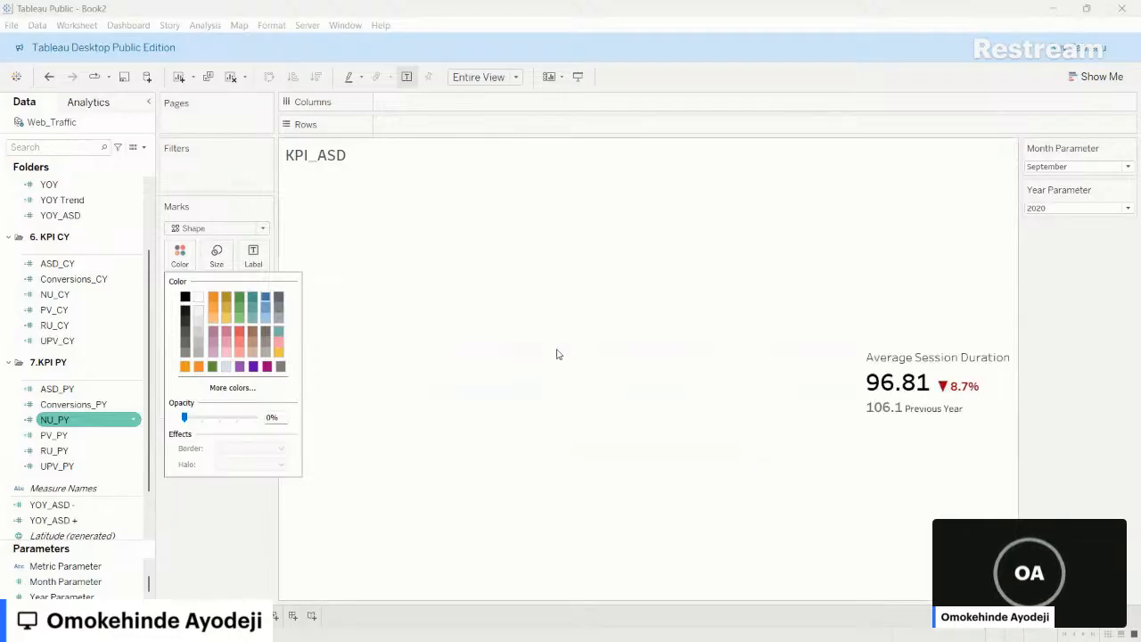
{"action": "left_click", "coordinate": [562, 355]}
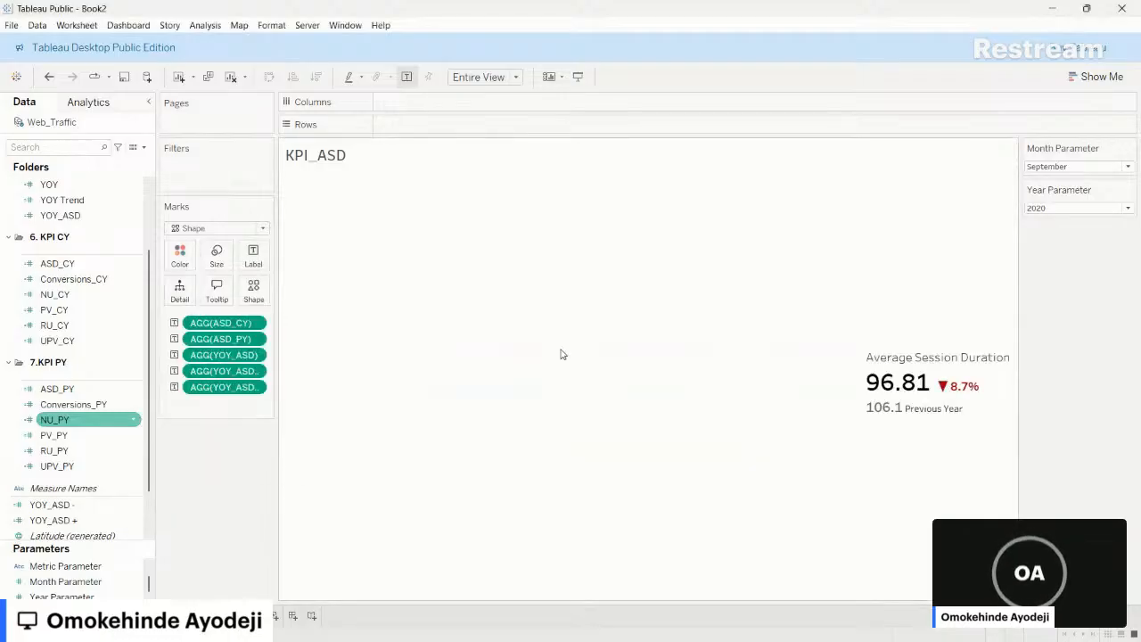
- Align the KPI label horizontally left and vertically middle
{"action": "left_click", "coordinate": [252, 261]}
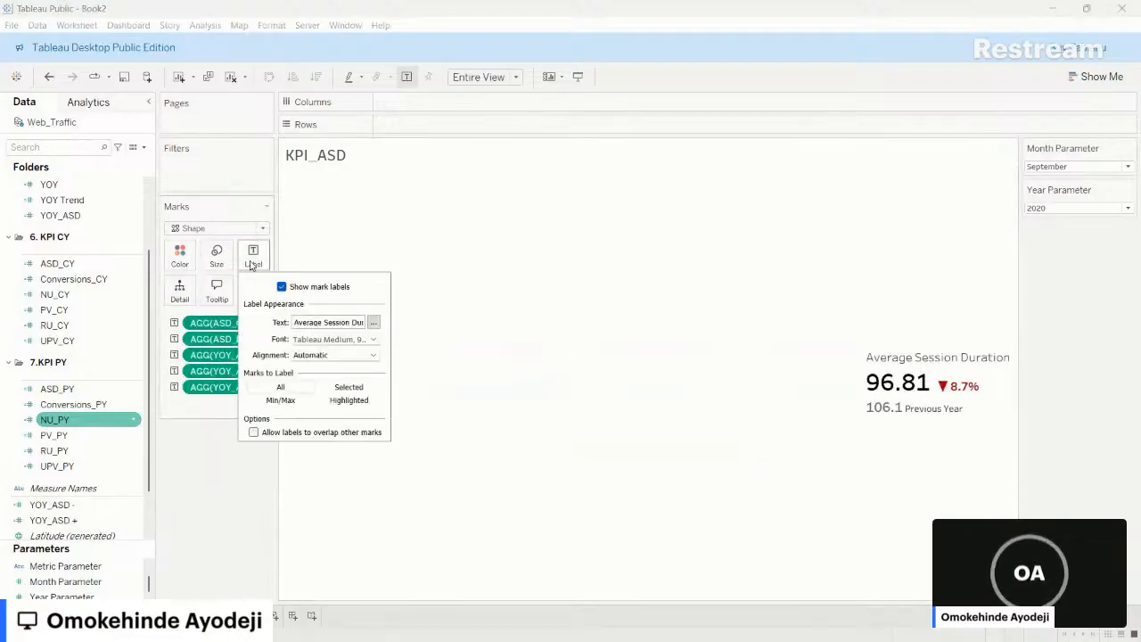
{"action": "left_click", "coordinate": [312, 355]}
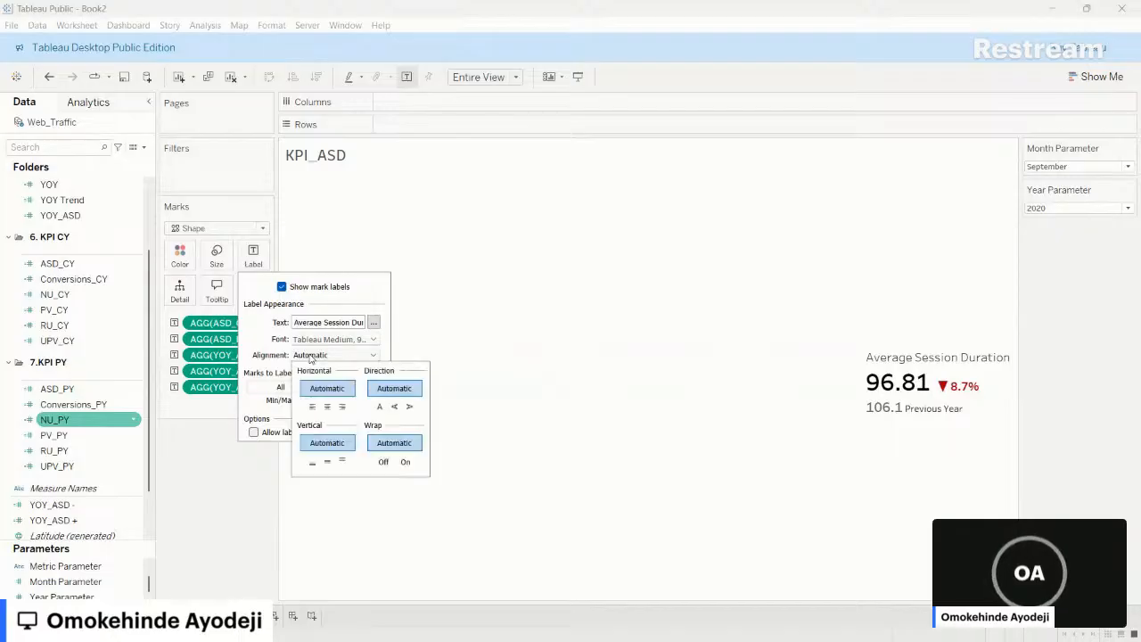
{"action": "left_click", "coordinate": [313, 408]}
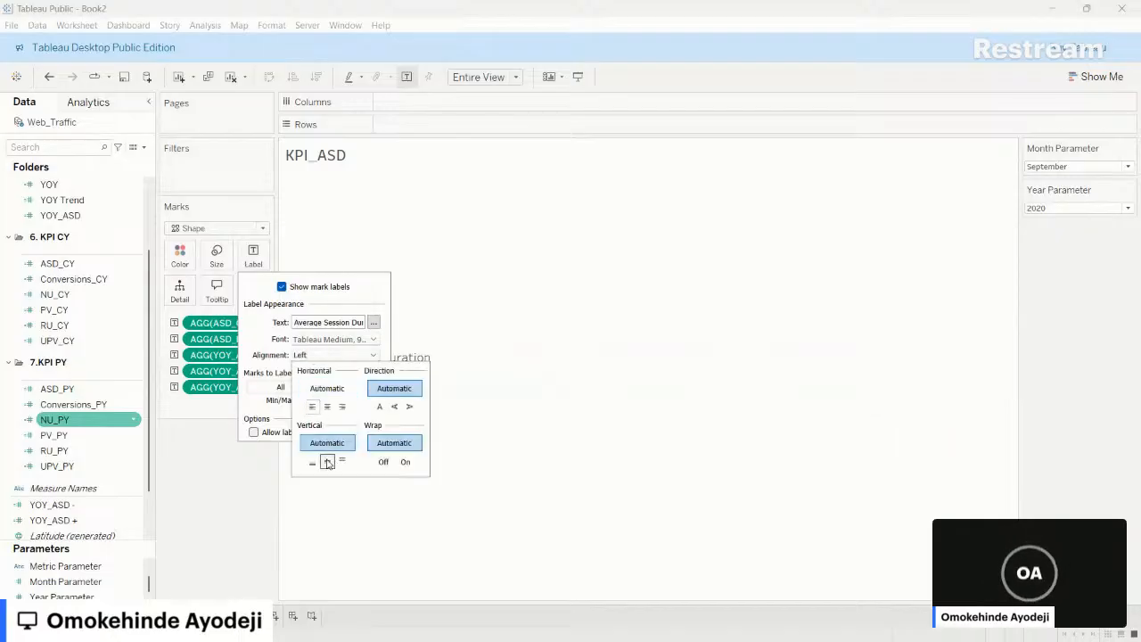
{"action": "left_click", "coordinate": [327, 462]}
{"action": "left_click", "coordinate": [573, 415]}
{"action": "left_click_drag", "start_coordinate": [573, 413], "coordinate": [667, 428]}
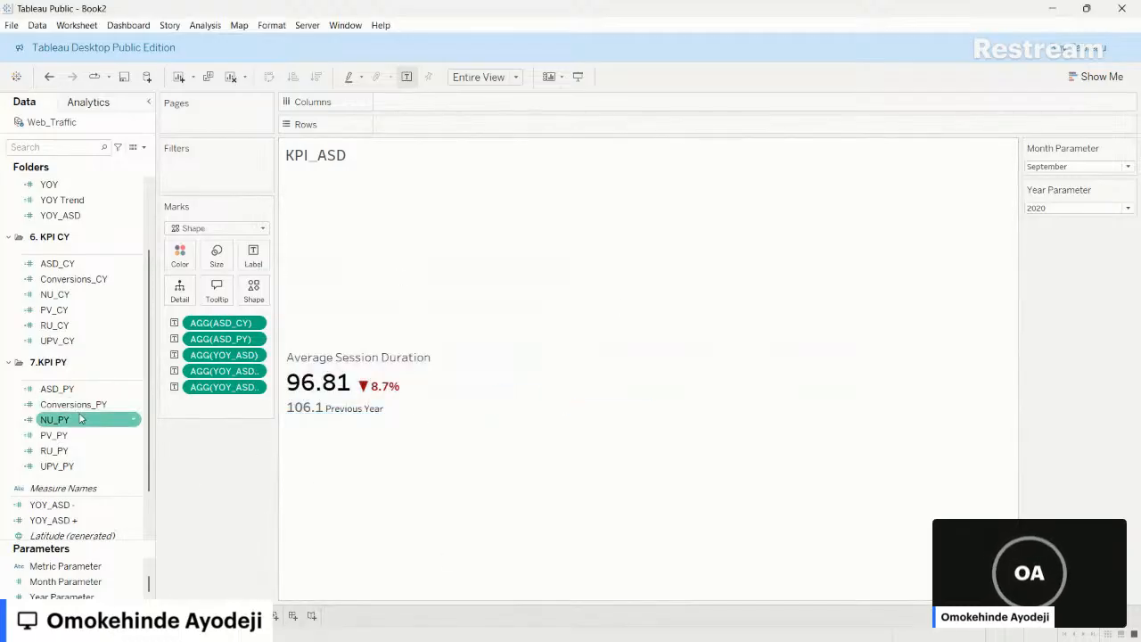
- Put the YOY_ASD - field into a new data folder named "5a. YoY ="
{"action": "scroll", "coordinate": [76, 264], "scroll_direction": "up", "scroll_amount": 2}
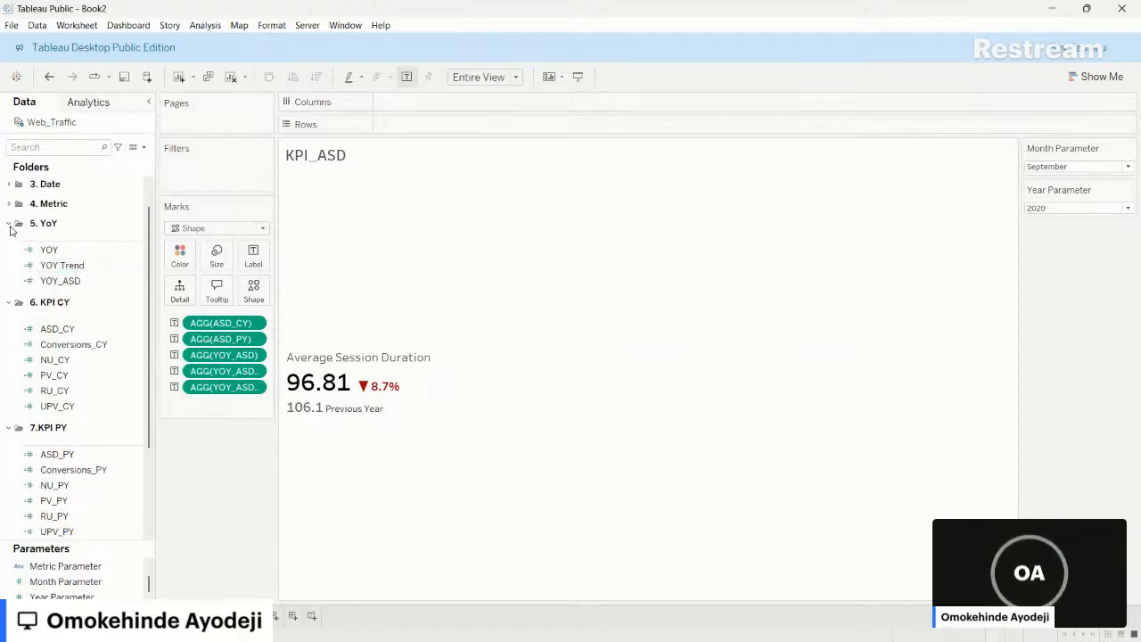
{"action": "scroll", "coordinate": [94, 339], "scroll_direction": "down", "scroll_amount": 3}
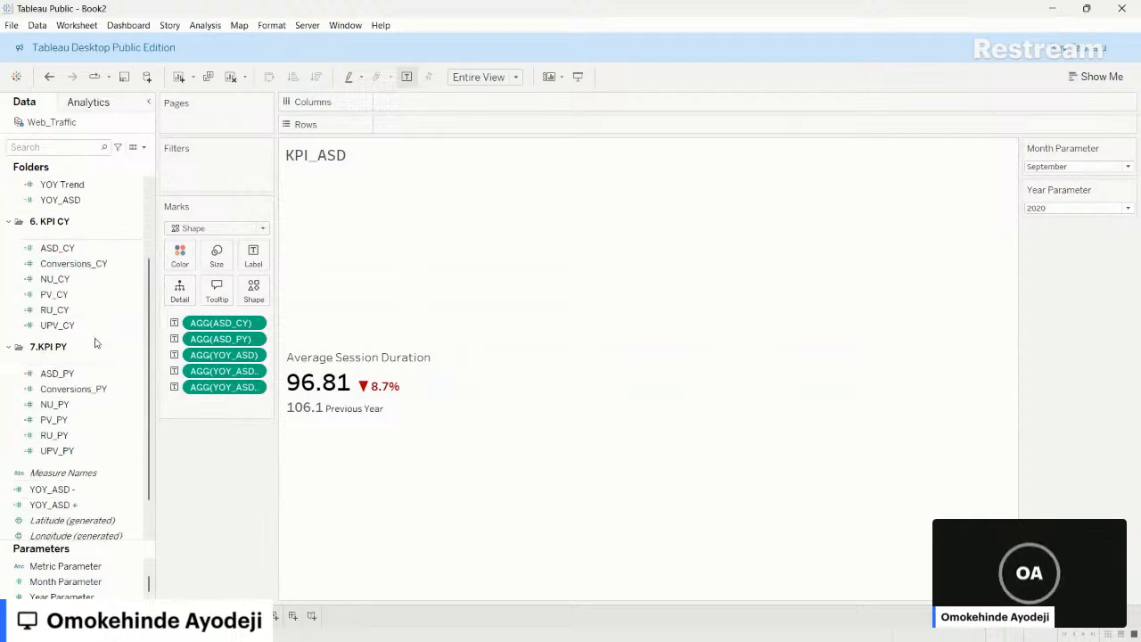
{"action": "left_click", "coordinate": [96, 342]}
{"action": "left_click", "coordinate": [134, 452]}
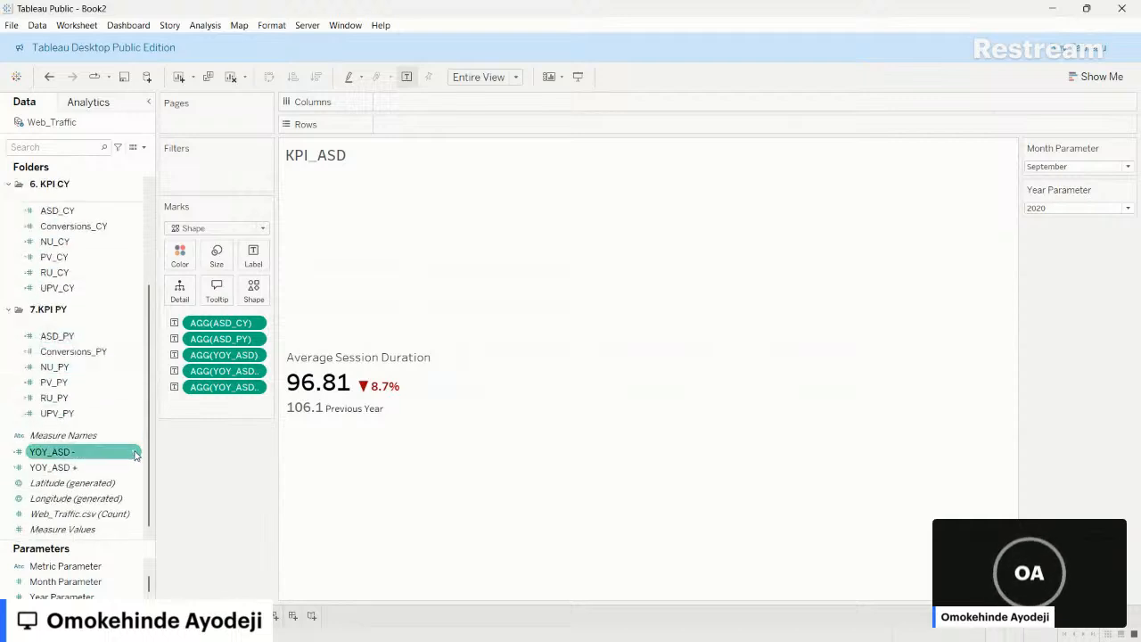
{"action": "right_click", "coordinate": [136, 454]}
{"action": "mouse_move", "coordinate": [243, 344]}
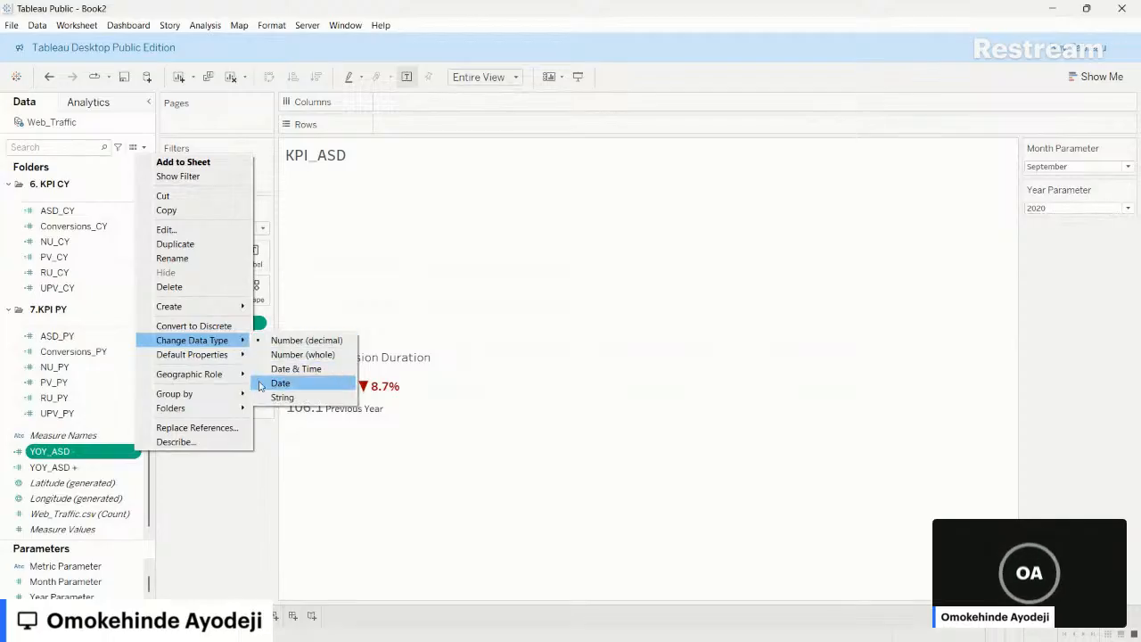
{"action": "mouse_move", "coordinate": [241, 408]}
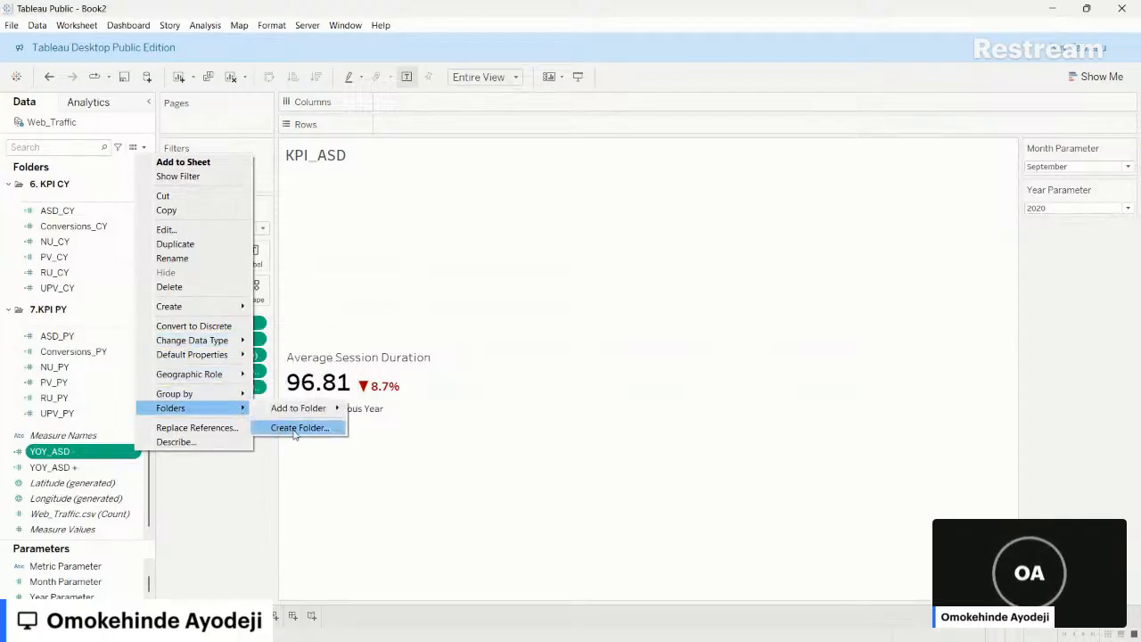
{"action": "left_click", "coordinate": [294, 428]}
{"action": "type", "text": "8"}
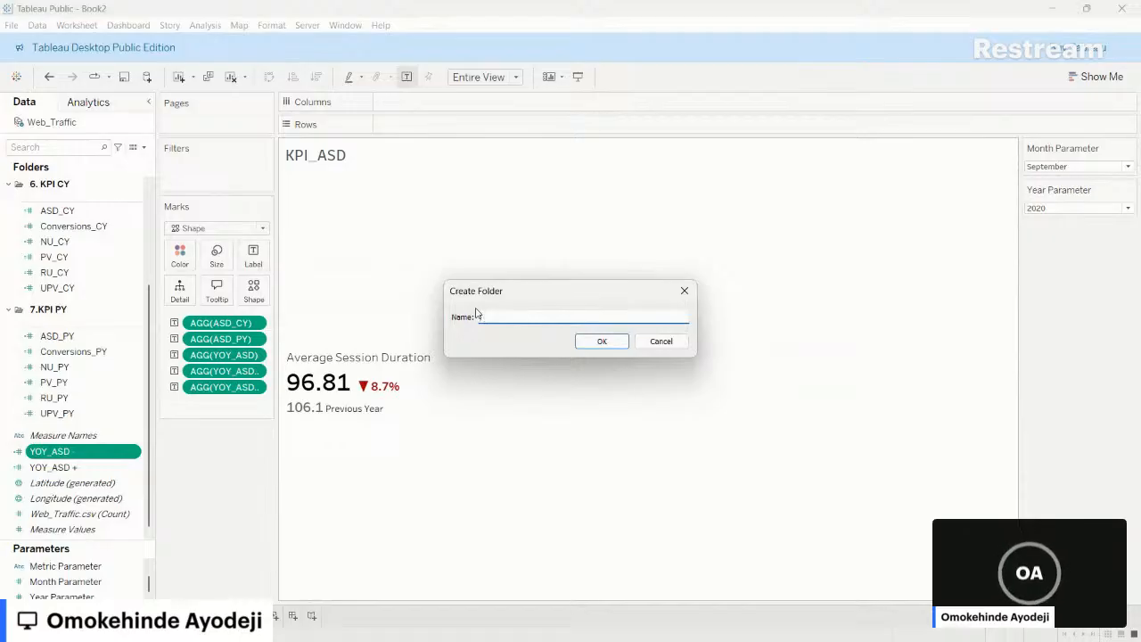
{"action": "type", "text": "5a. YoY -"}
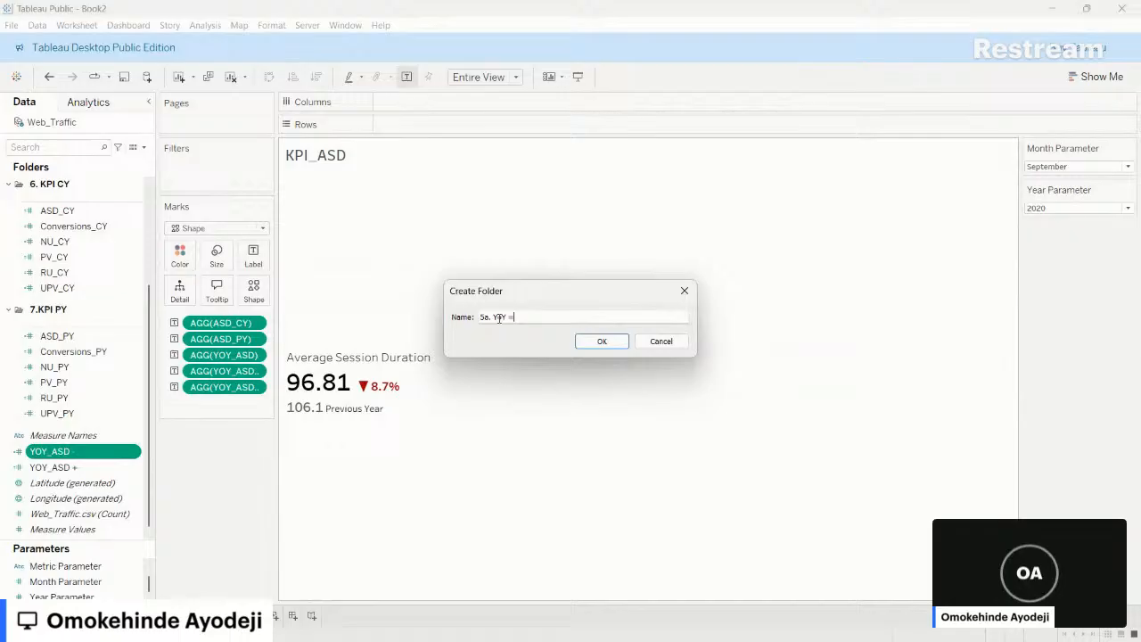
{"action": "key", "text": "Return"}
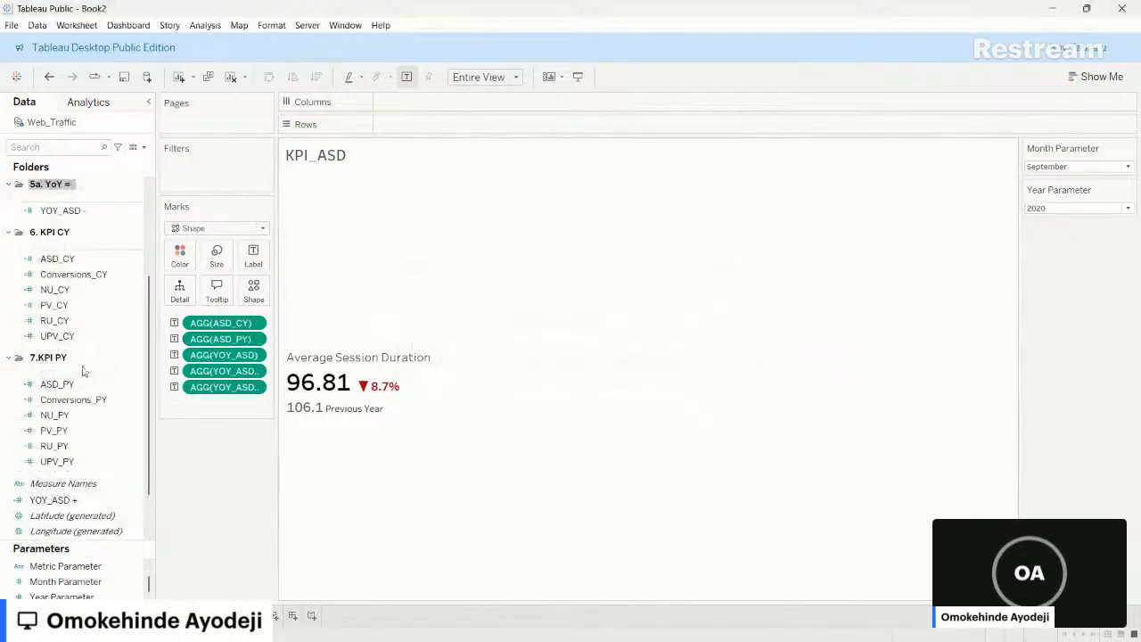
- Rename the new folder holding the YOY_ASD - field as "5a. YoY -"
{"action": "right_click", "coordinate": [71, 189]}
{"action": "left_click", "coordinate": [109, 193]}
{"action": "key", "text": "BackSpace"}
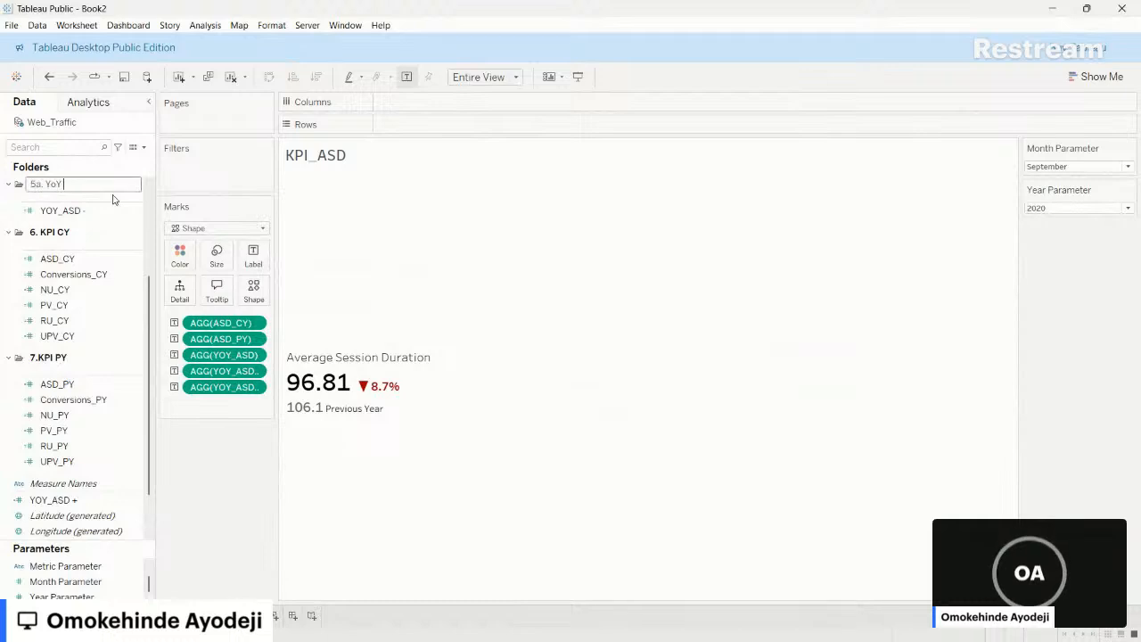
{"action": "key", "text": "Return"}
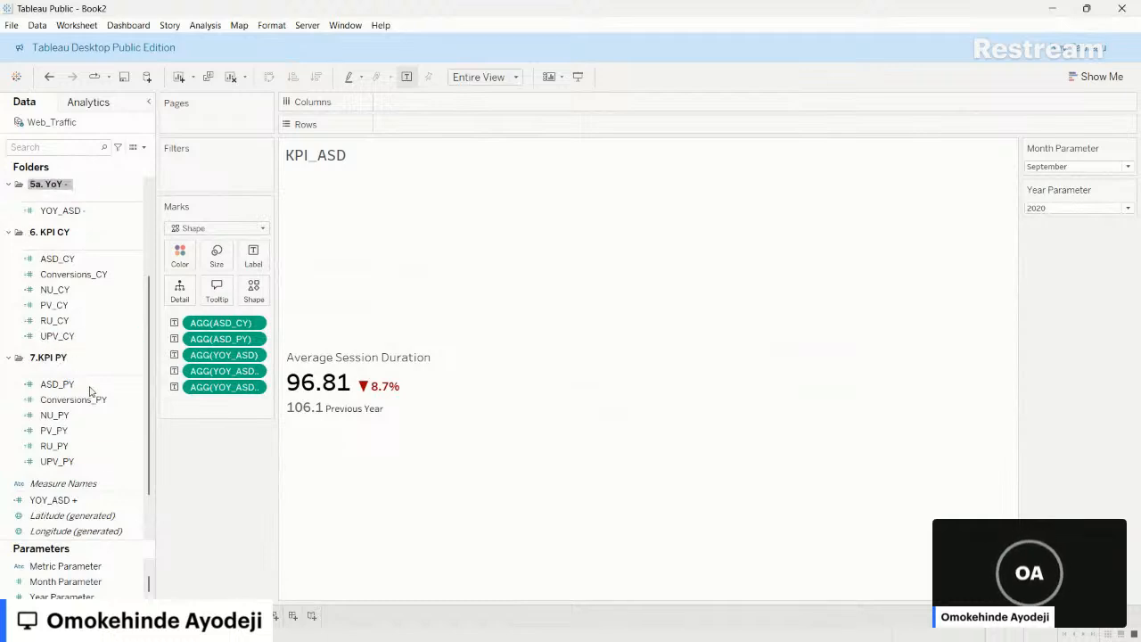
- Put the YOY_ASD + field into a new data folder named "5b. YoY +"
{"action": "scroll", "coordinate": [67, 265], "scroll_direction": "up", "scroll_amount": 2}
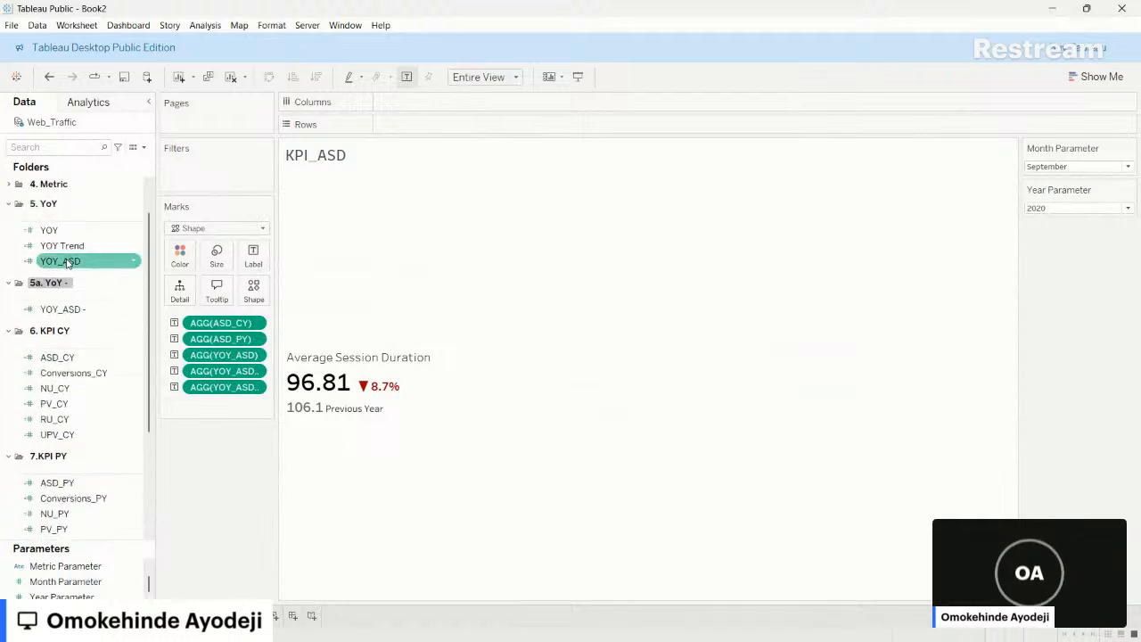
{"action": "scroll", "coordinate": [67, 263], "scroll_direction": "down", "scroll_amount": 3}
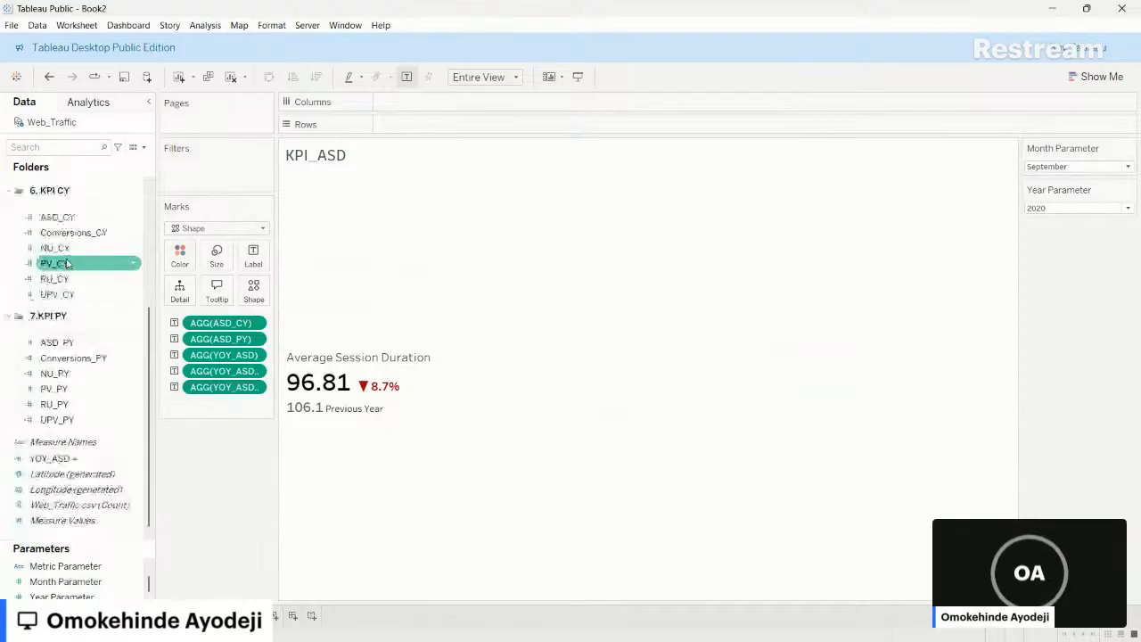
{"action": "left_click", "coordinate": [135, 457]}
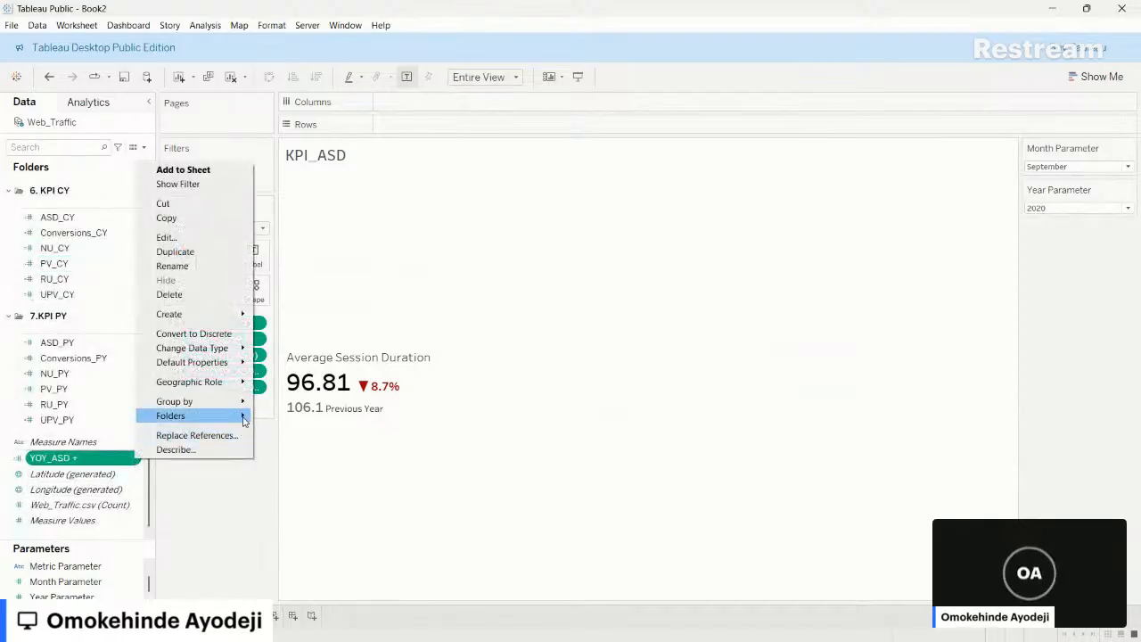
{"action": "mouse_move", "coordinate": [237, 415]}
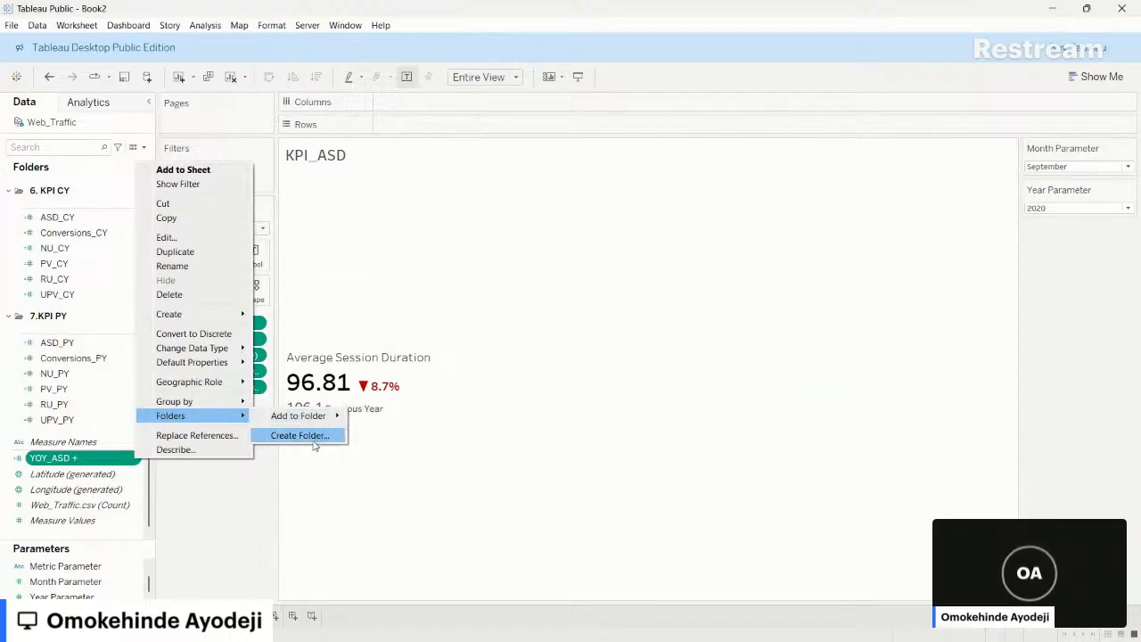
{"action": "left_click", "coordinate": [301, 434]}
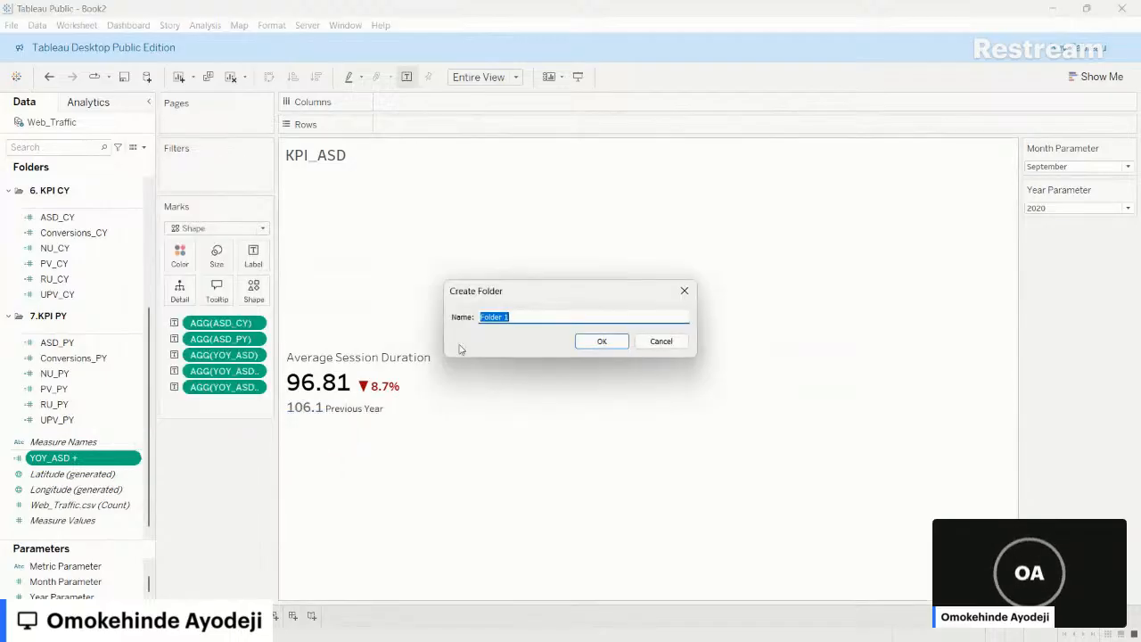
{"action": "type", "text": "S"}
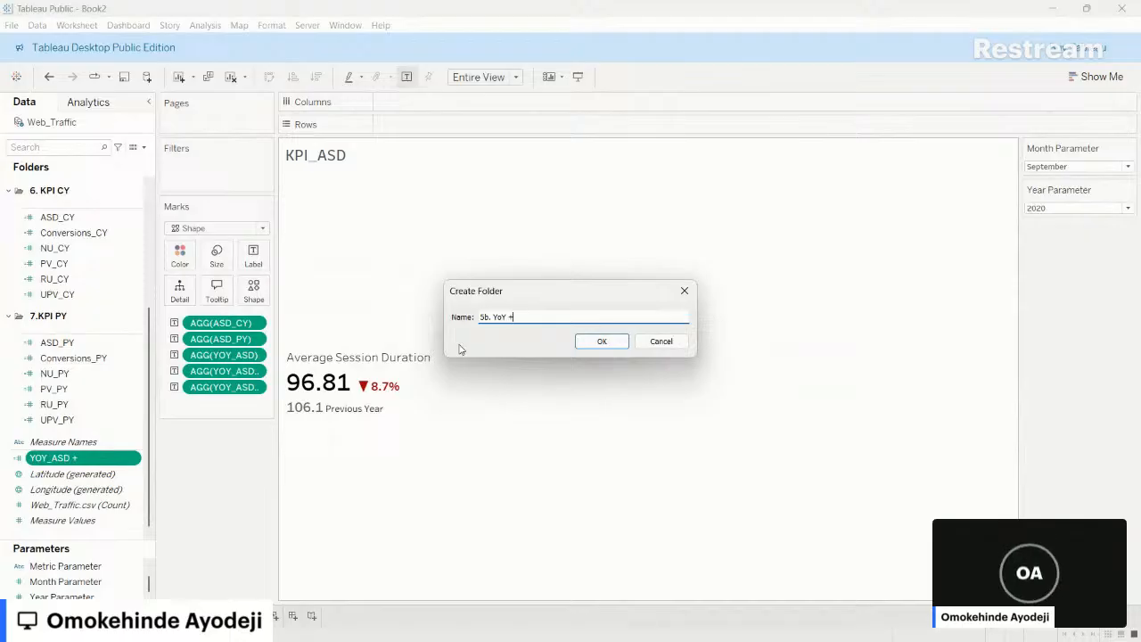
{"action": "left_click", "coordinate": [601, 342]}
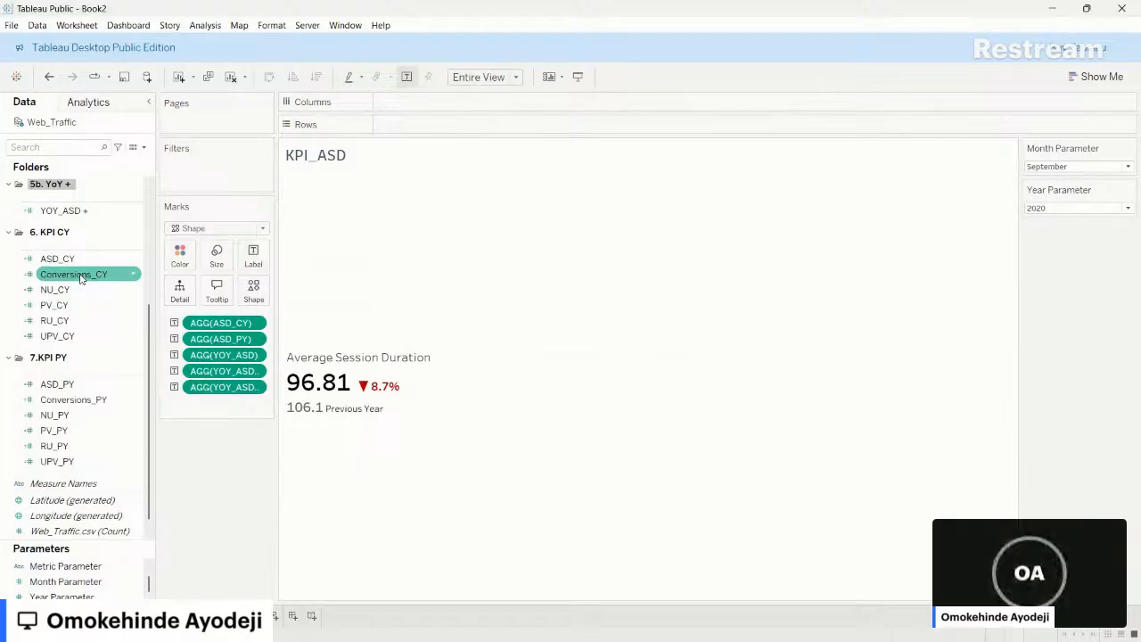
- Duplicate the YOY_ASD field and open the copy's calculation to name it YOY_Conversions
{"action": "scroll", "coordinate": [80, 279], "scroll_direction": "up", "scroll_amount": 3}
{"action": "right_click", "coordinate": [134, 231]}
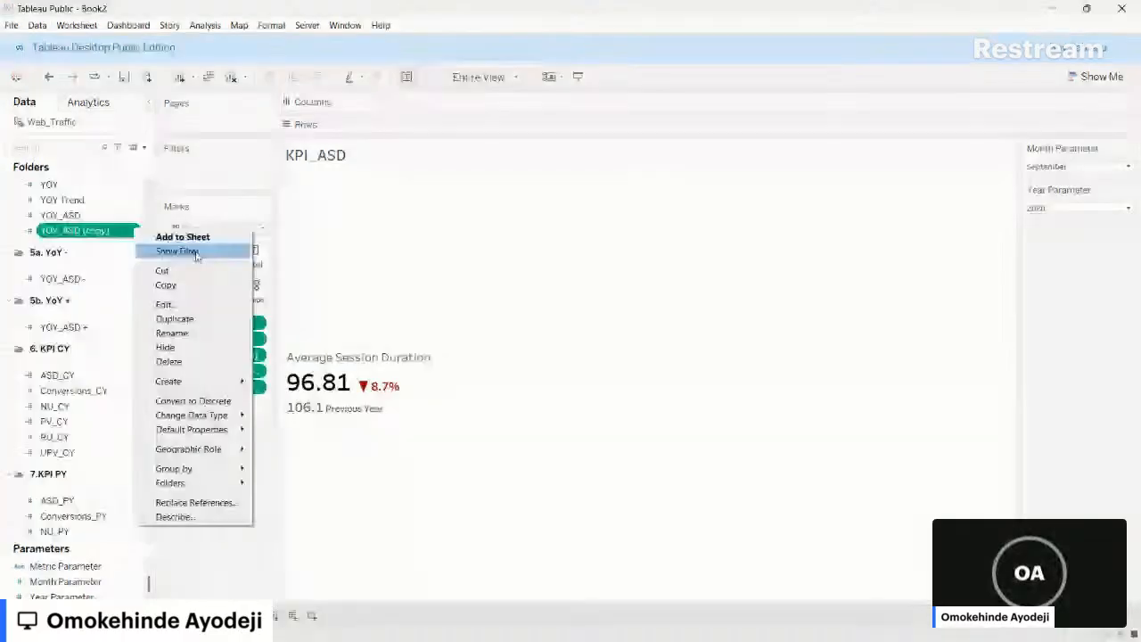
{"action": "left_click", "coordinate": [164, 304]}
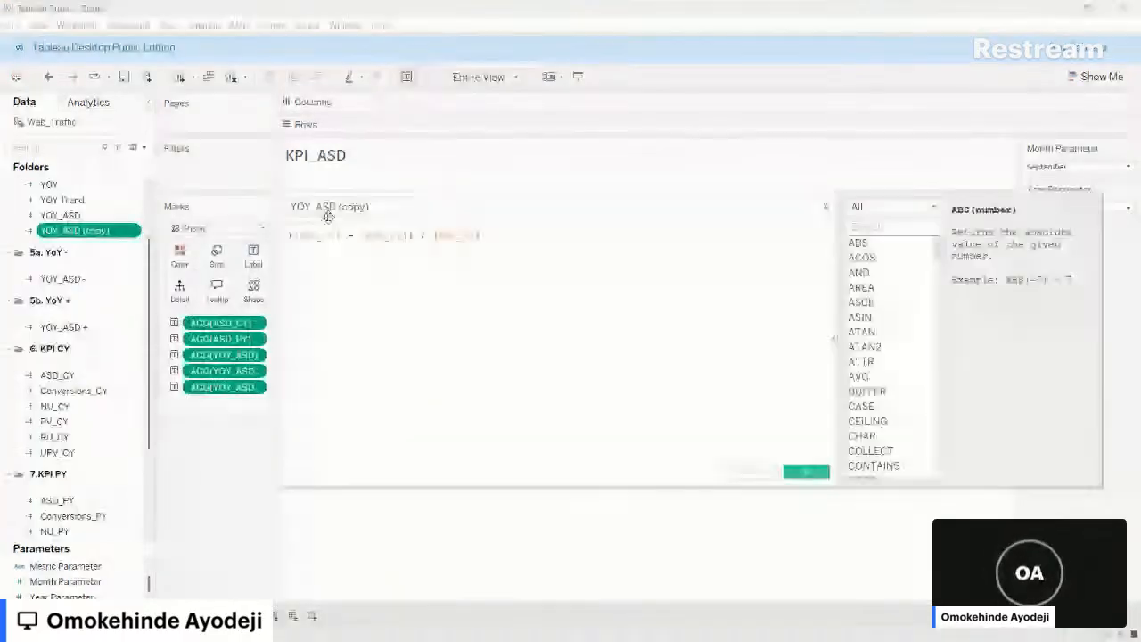
{"action": "left_click", "coordinate": [330, 210]}
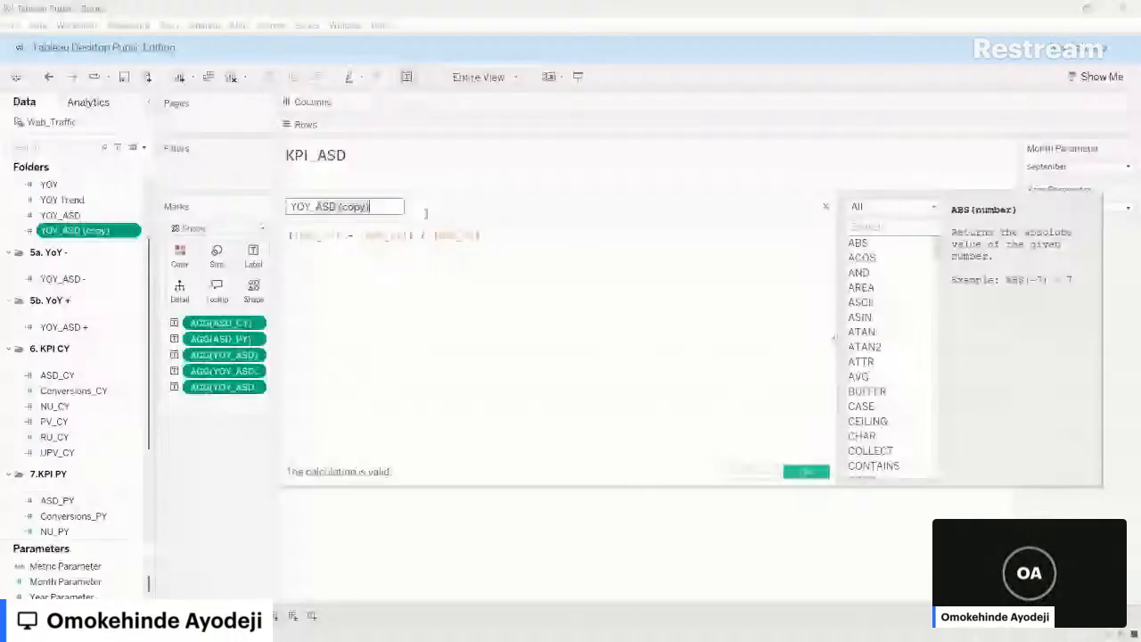
{"action": "key", "text": "BackSpace"}
{"action": "key", "text": "BackSpace"}
{"action": "key", "text": "BackSpace"}
{"action": "key", "text": "BackSpace"}
{"action": "key", "text": "BackSpace"}
{"action": "key", "text": "BackSpace"}
{"action": "key", "text": "BackSpace"}
{"action": "key", "text": "BackSpace"}
{"action": "key", "text": "BackSpace"}
{"action": "key", "text": "BackSpace"}
{"action": "type", "text": "Conversions"}
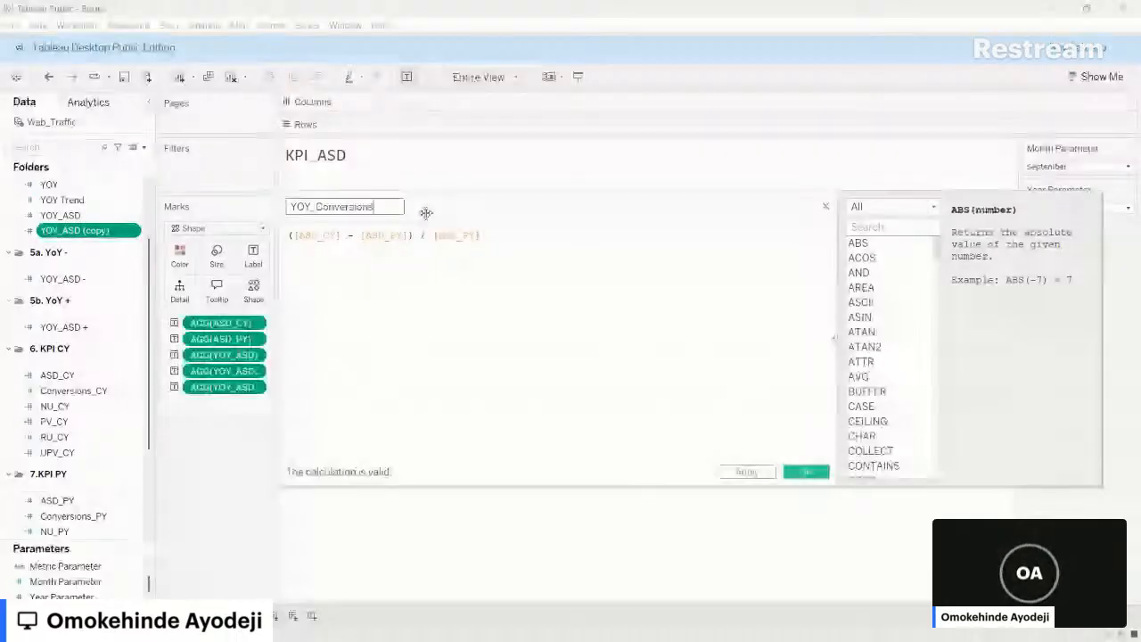
- Change the YOY_Conversions formula to ([Conversions_CY] - [Conversions_PY]) / [Conversions_PY] and save the calculation
{"action": "scroll", "coordinate": [47, 399], "scroll_direction": "down", "scroll_amount": 1}
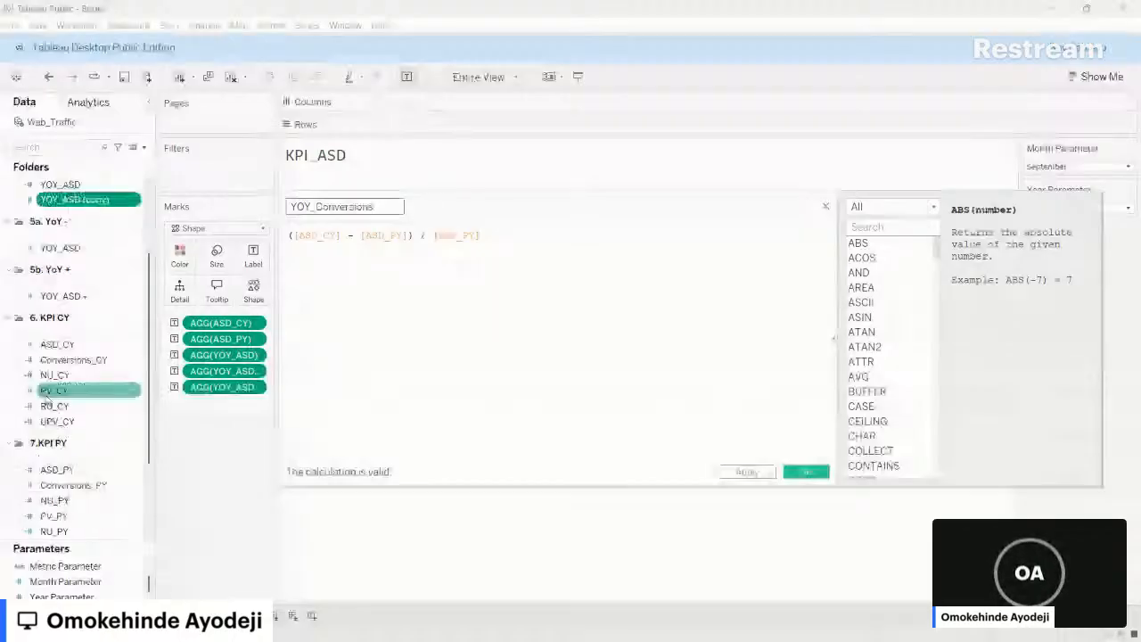
{"action": "left_click_drag", "start_coordinate": [47, 392], "coordinate": [308, 254]}
{"action": "left_click_drag", "start_coordinate": [67, 485], "coordinate": [444, 258]}
{"action": "left_click_drag", "start_coordinate": [67, 470], "coordinate": [570, 242]}
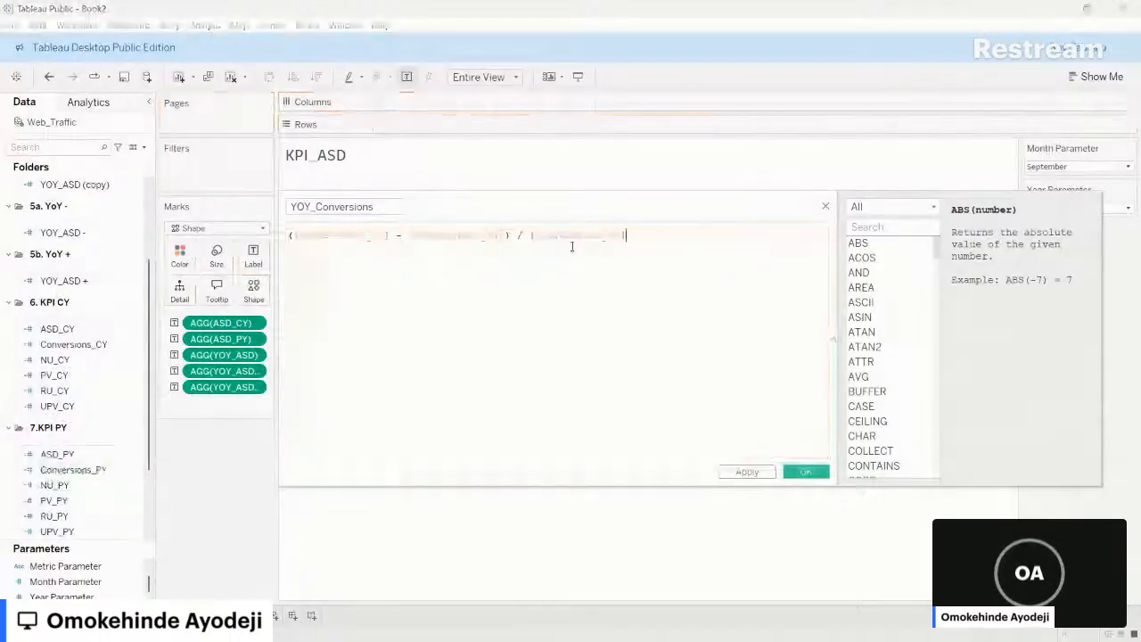
{"action": "left_click", "coordinate": [797, 471]}
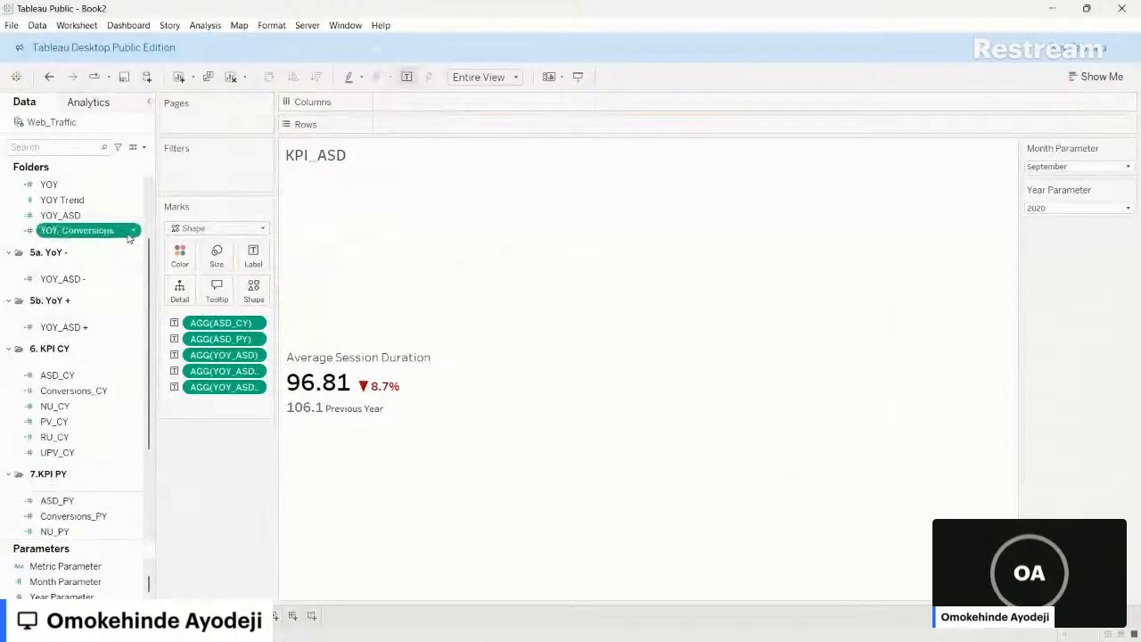
- Duplicate YOY_Conversions and open the copy's calculation to name it YOY_NU
{"action": "right_click", "coordinate": [134, 232]}
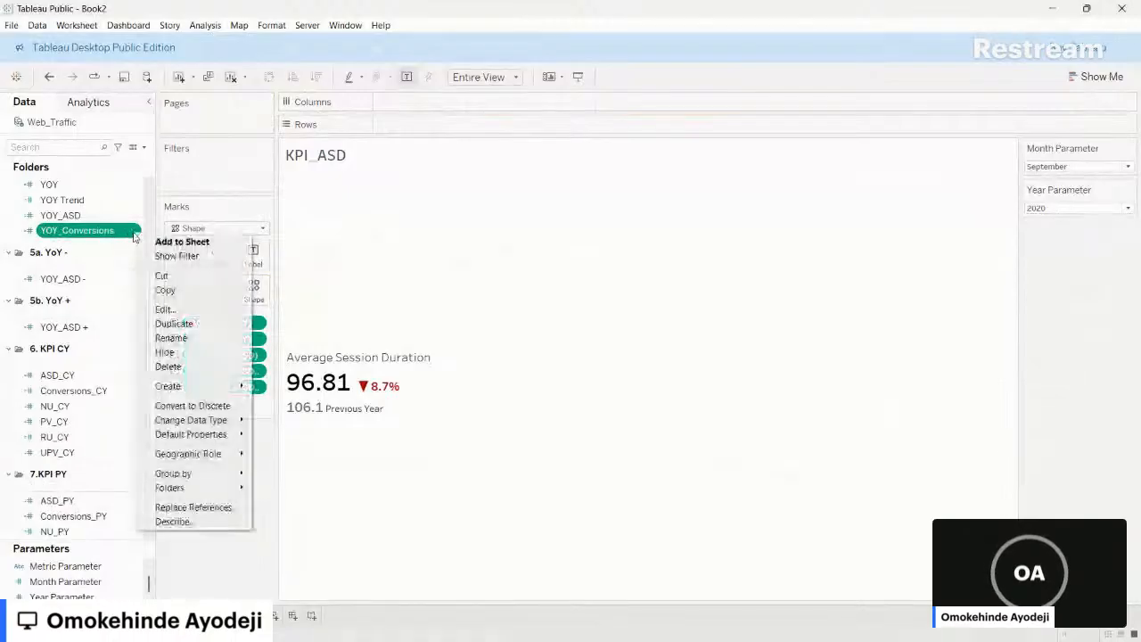
{"action": "left_click", "coordinate": [173, 323]}
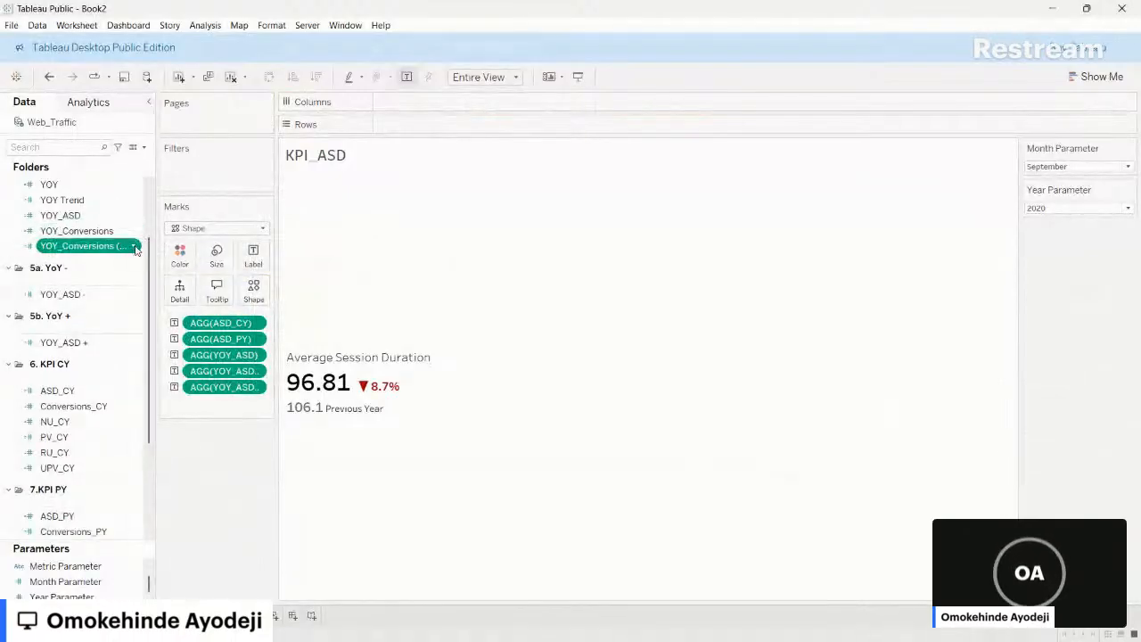
{"action": "right_click", "coordinate": [136, 246]}
{"action": "left_click", "coordinate": [169, 323]}
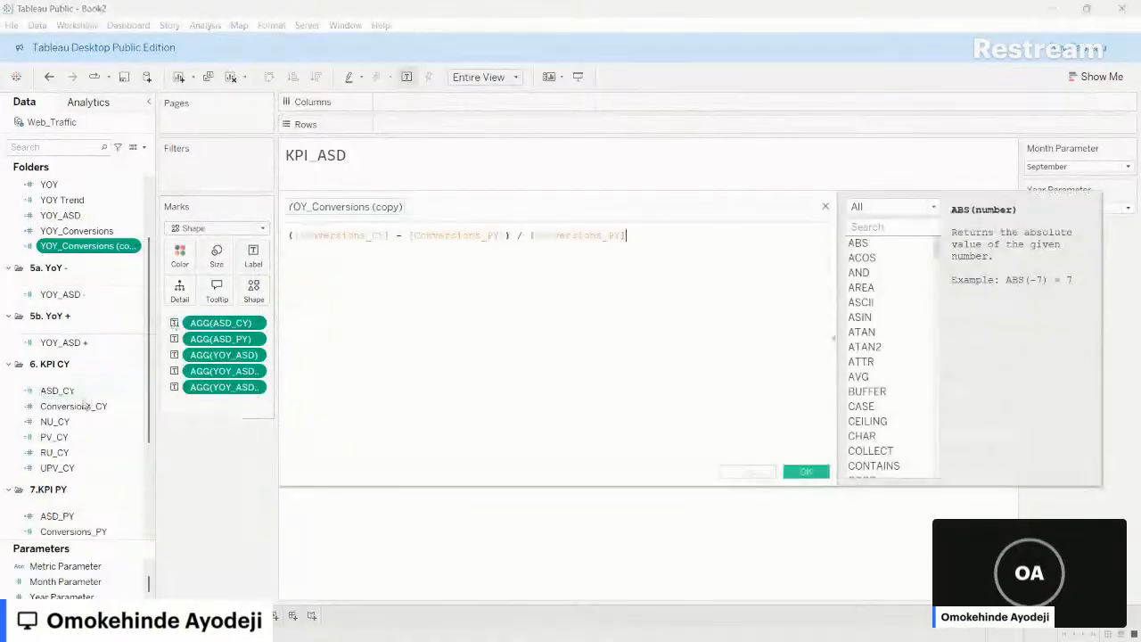
{"action": "left_click", "coordinate": [315, 206]}
{"action": "left_click_drag", "start_coordinate": [315, 205], "coordinate": [473, 206]}
{"action": "type", "text": "NU"}
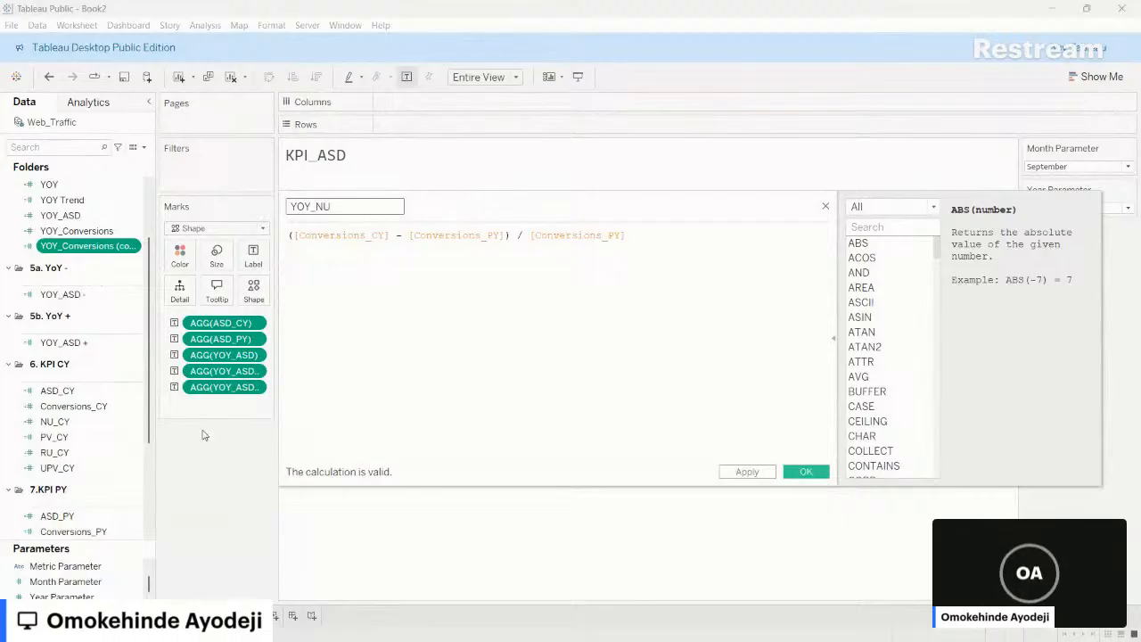
- Change the YOY_NU formula to ([NU_CY] - [NU_PY]) / [NU_PY] and save the calculation
{"action": "left_click_drag", "start_coordinate": [54, 420], "coordinate": [319, 257]}
{"action": "scroll", "coordinate": [53, 409], "scroll_direction": "down", "scroll_amount": 3}
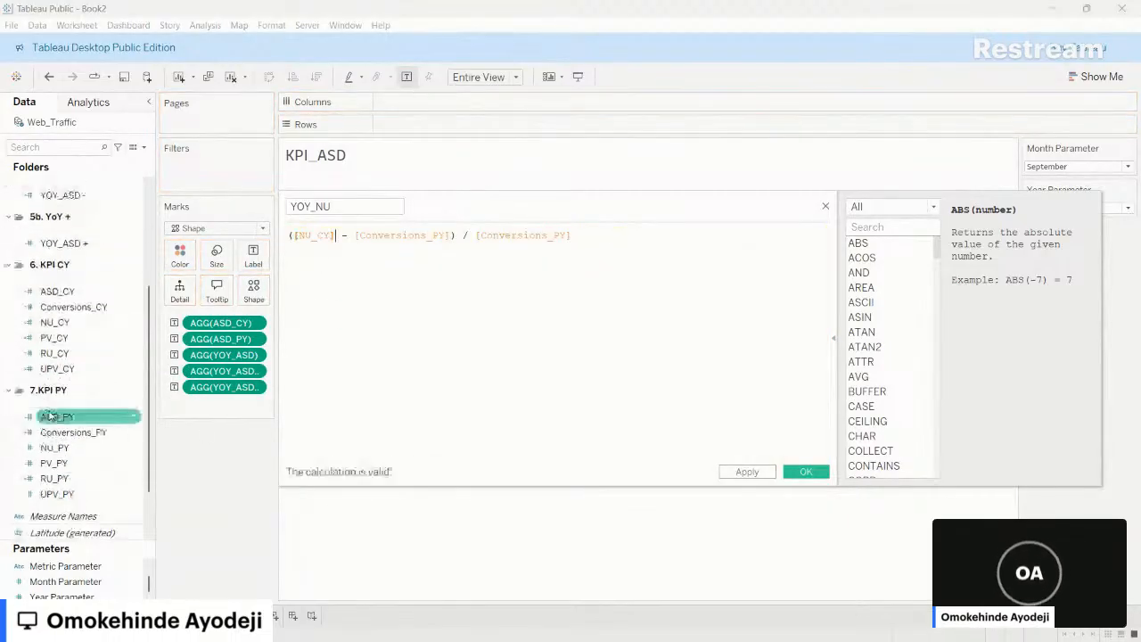
{"action": "left_click_drag", "start_coordinate": [54, 463], "coordinate": [413, 242]}
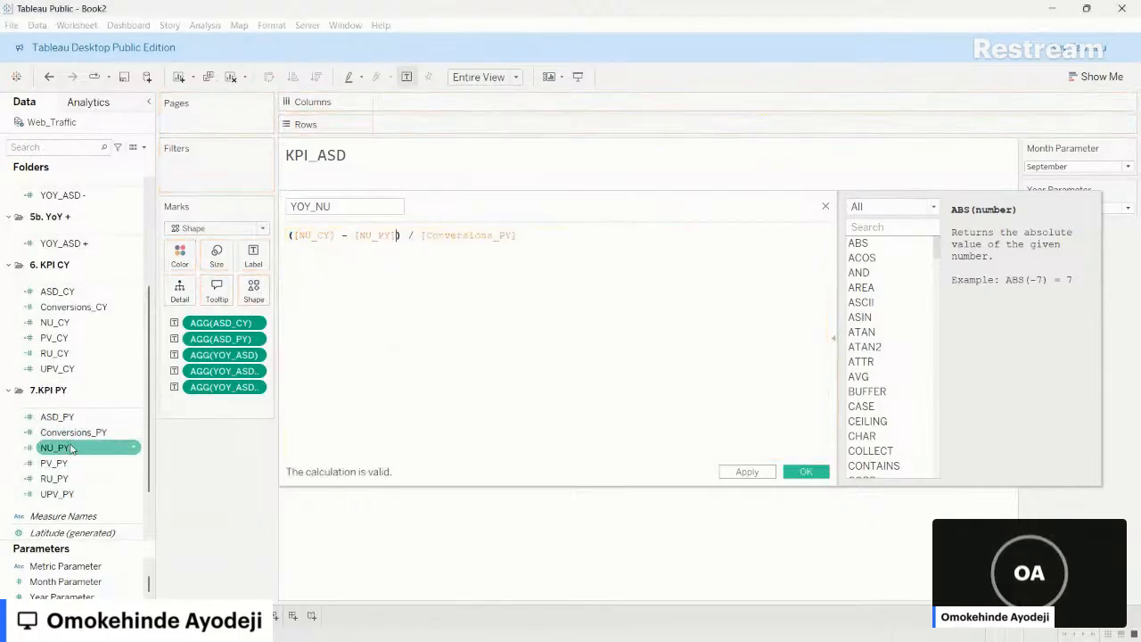
{"action": "left_click_drag", "start_coordinate": [54, 448], "coordinate": [456, 238]}
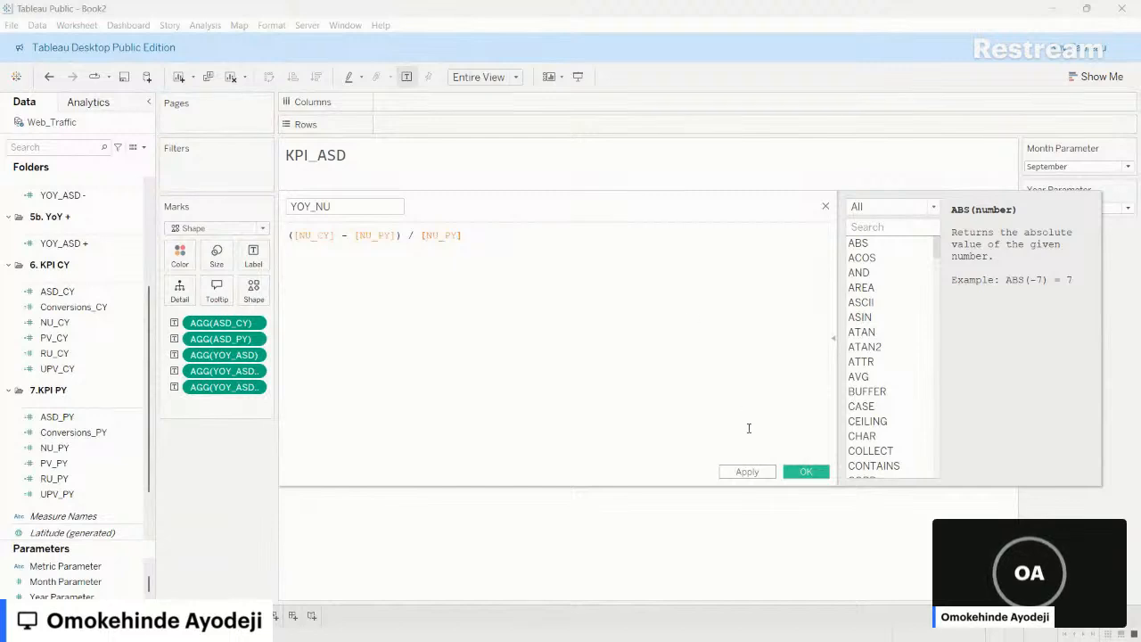
{"action": "left_click", "coordinate": [805, 472]}
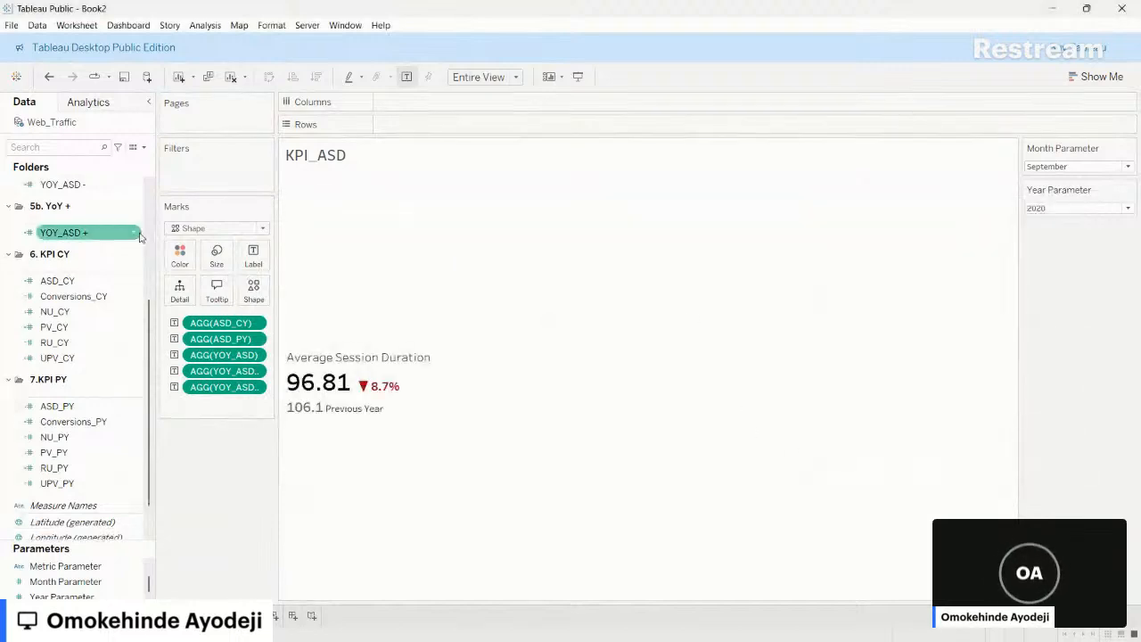
- Make three duplicates of the YOY_NU field in the 5. YoY folder for the remaining measures
{"action": "scroll", "coordinate": [139, 237], "scroll_direction": "up", "scroll_amount": 5}
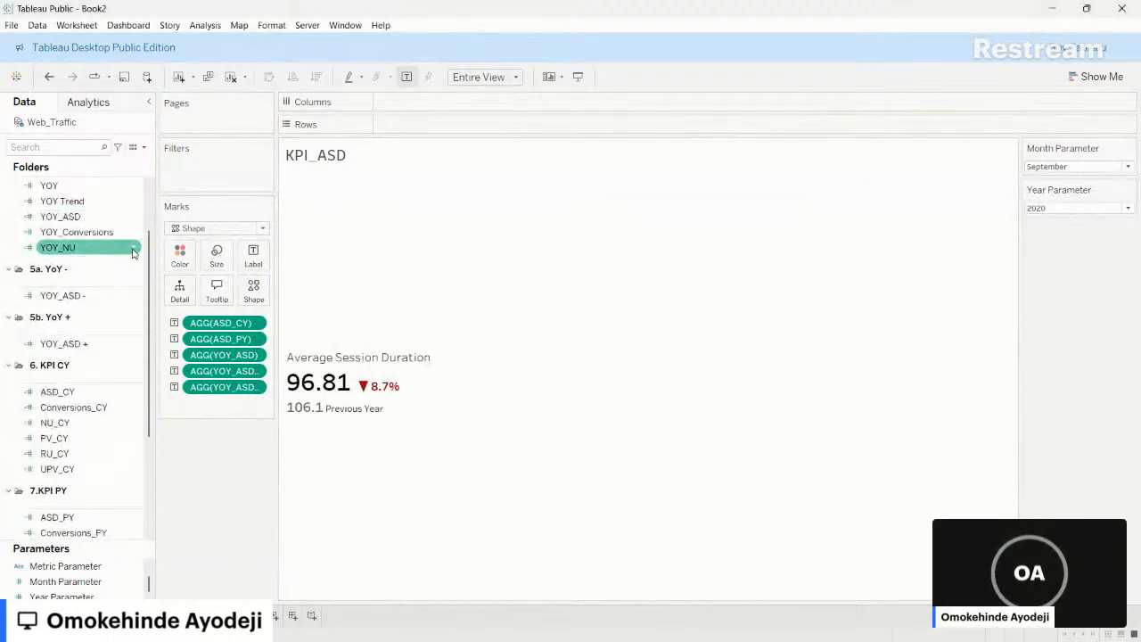
{"action": "left_click", "coordinate": [133, 249]}
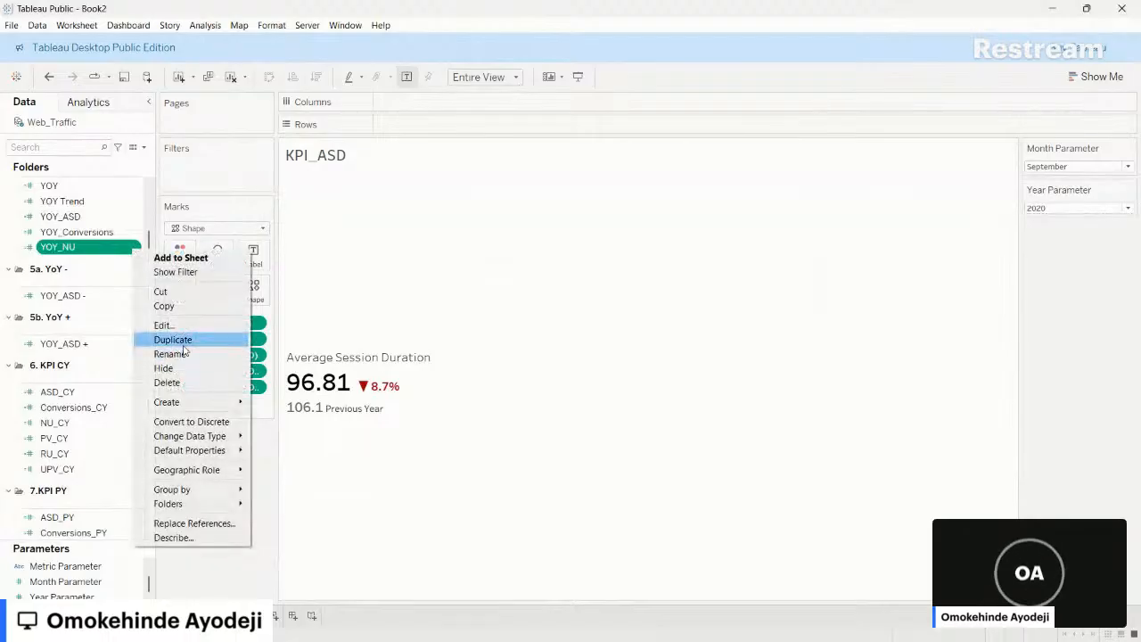
{"action": "left_click", "coordinate": [183, 347]}
{"action": "right_click", "coordinate": [134, 265]}
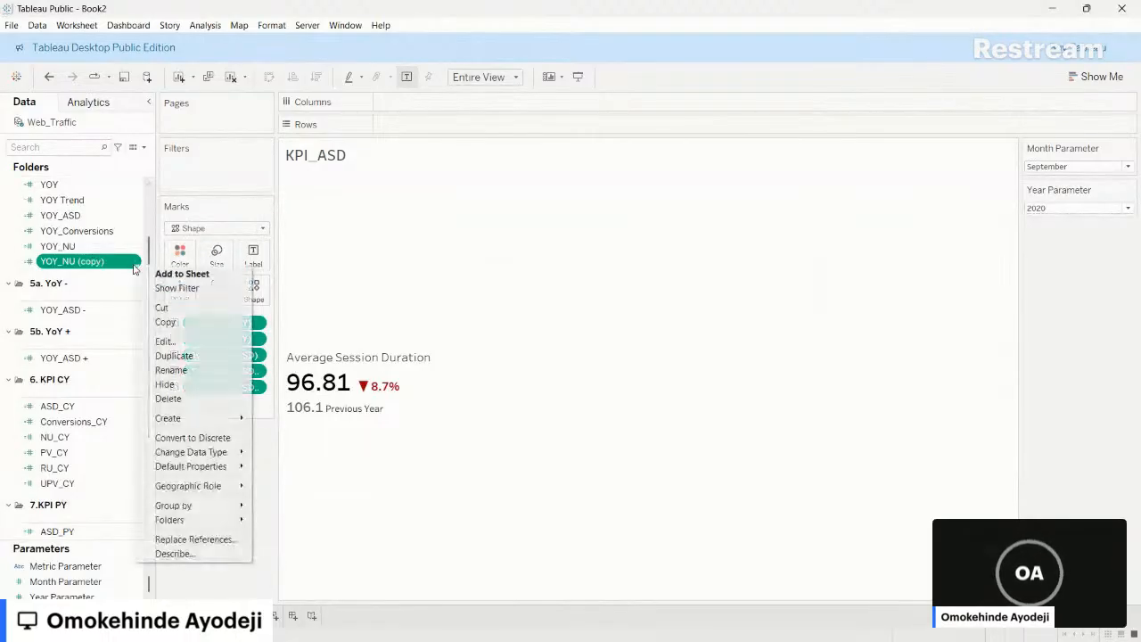
{"action": "left_click", "coordinate": [171, 325]}
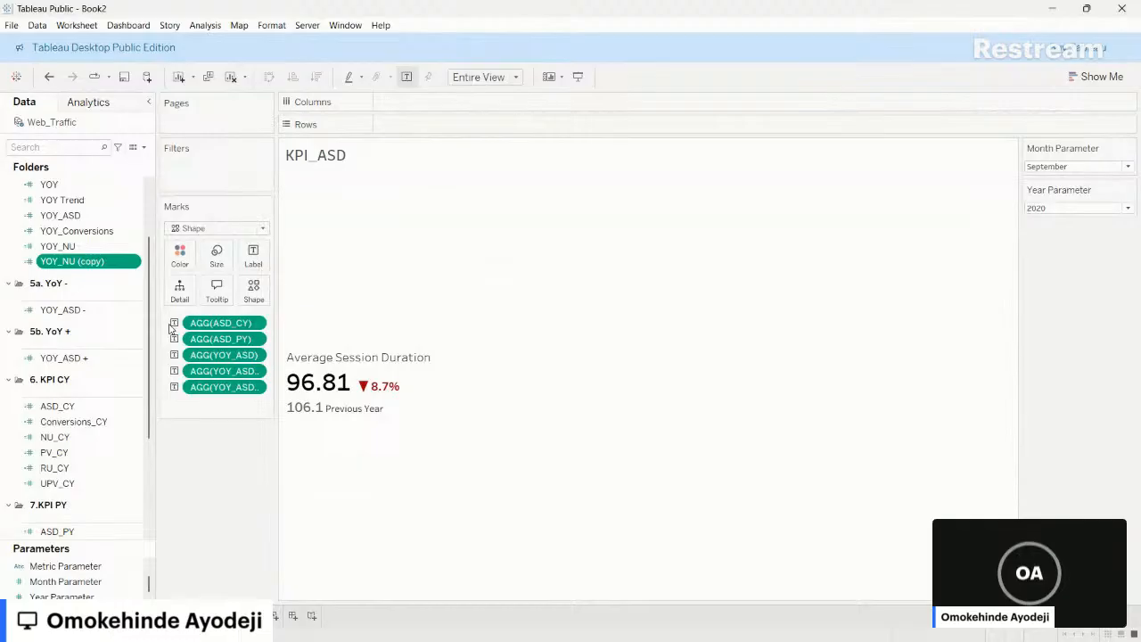
{"action": "left_click", "coordinate": [134, 263]}
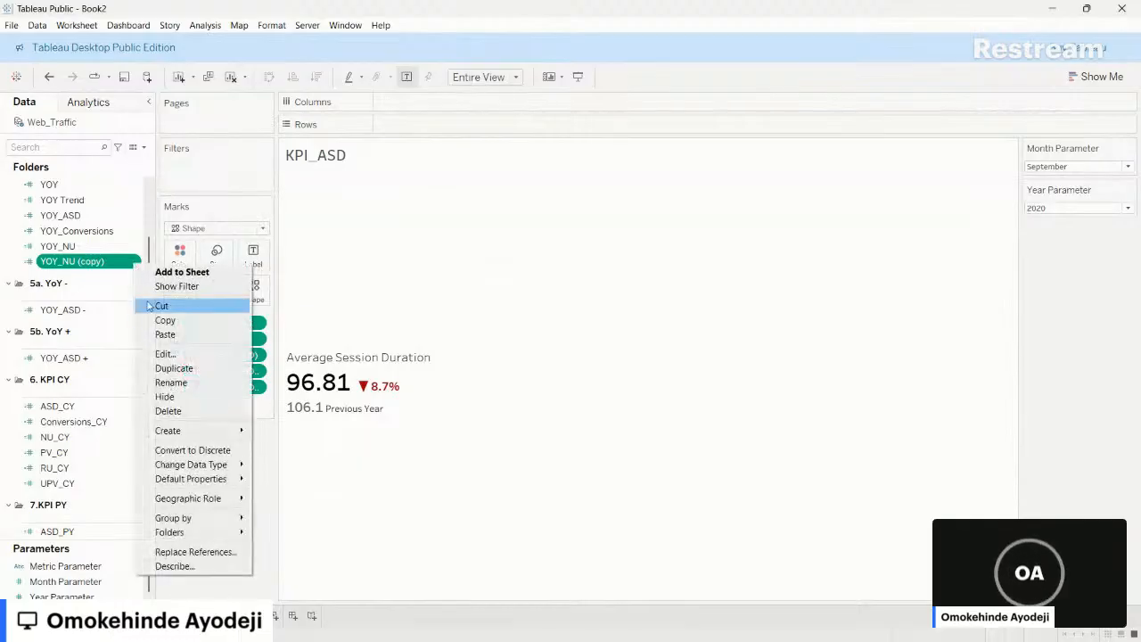
{"action": "left_click", "coordinate": [174, 368]}
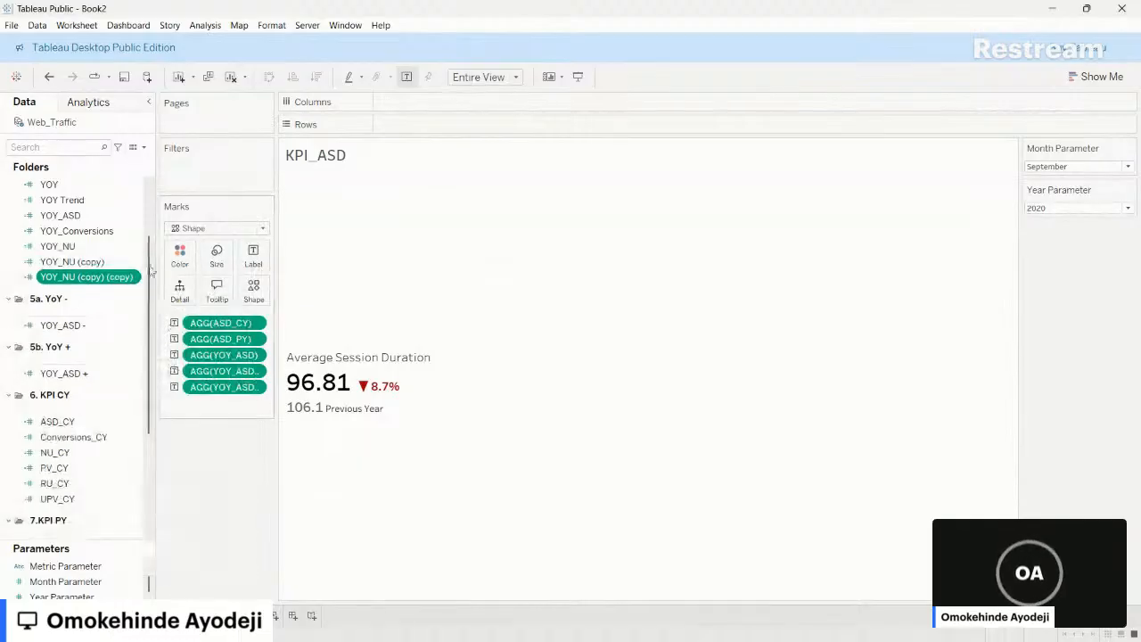
{"action": "left_click", "coordinate": [133, 277]}
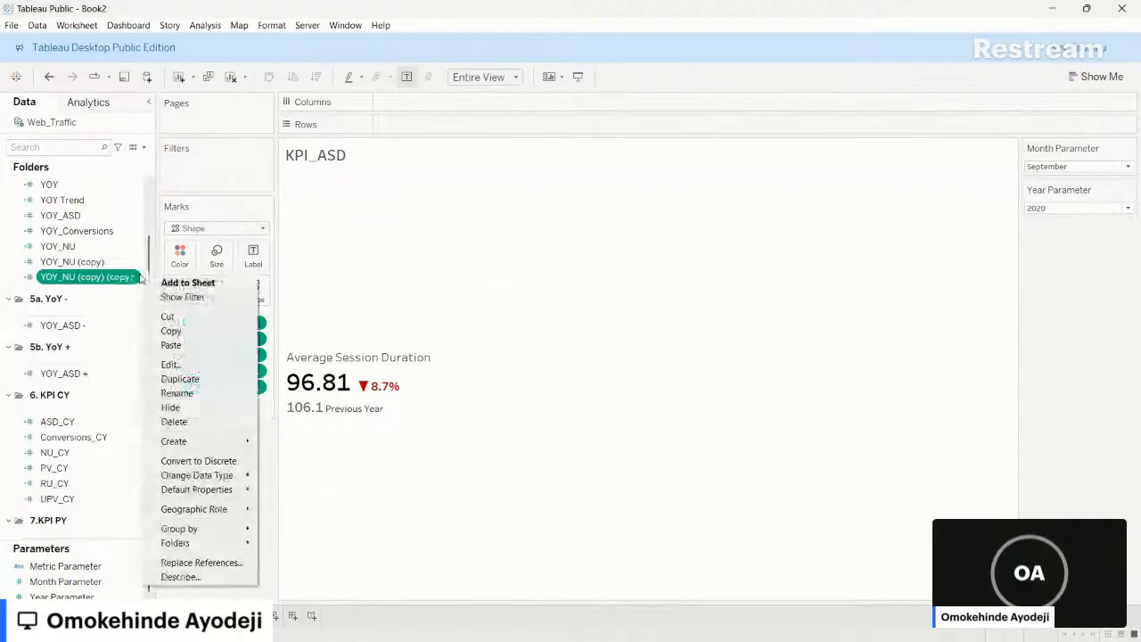
{"action": "left_click", "coordinate": [174, 377]}
- Open the calculation of the first YOY_NU copy and name it YOY_PV
{"action": "left_click", "coordinate": [135, 261]}
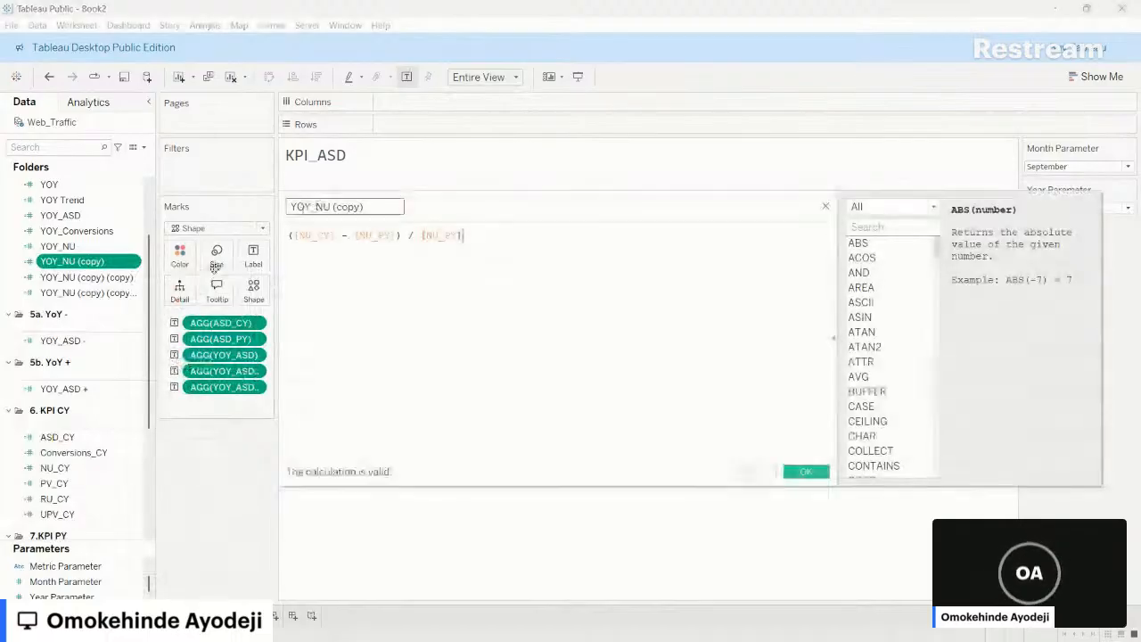
{"action": "scroll", "coordinate": [97, 384], "scroll_direction": "down", "scroll_amount": 2}
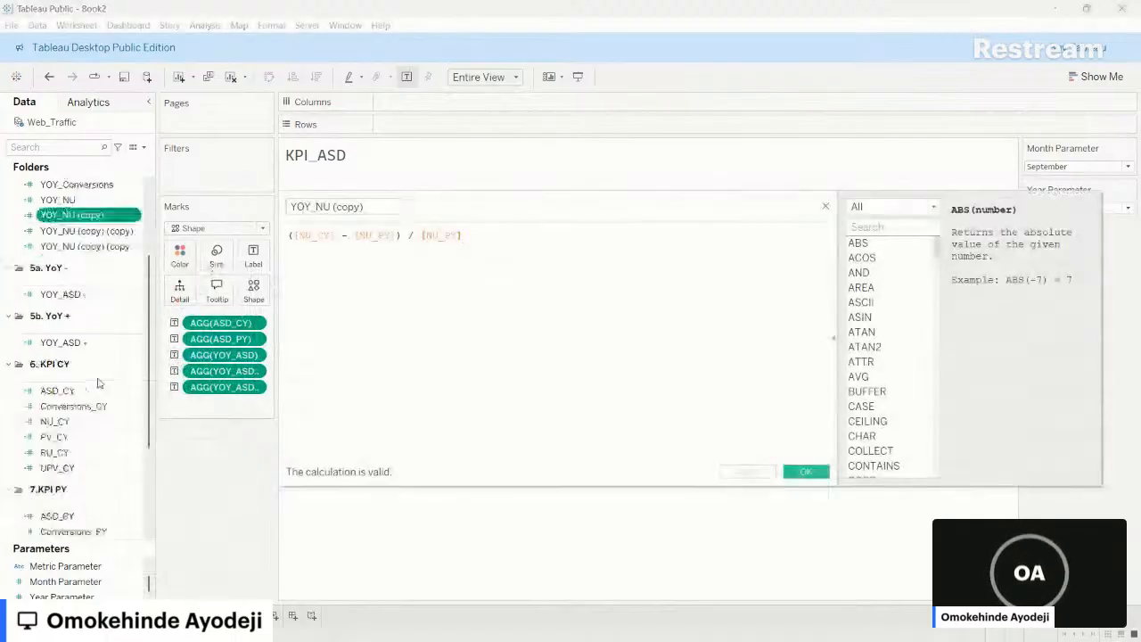
{"action": "triple_click", "coordinate": [318, 206]}
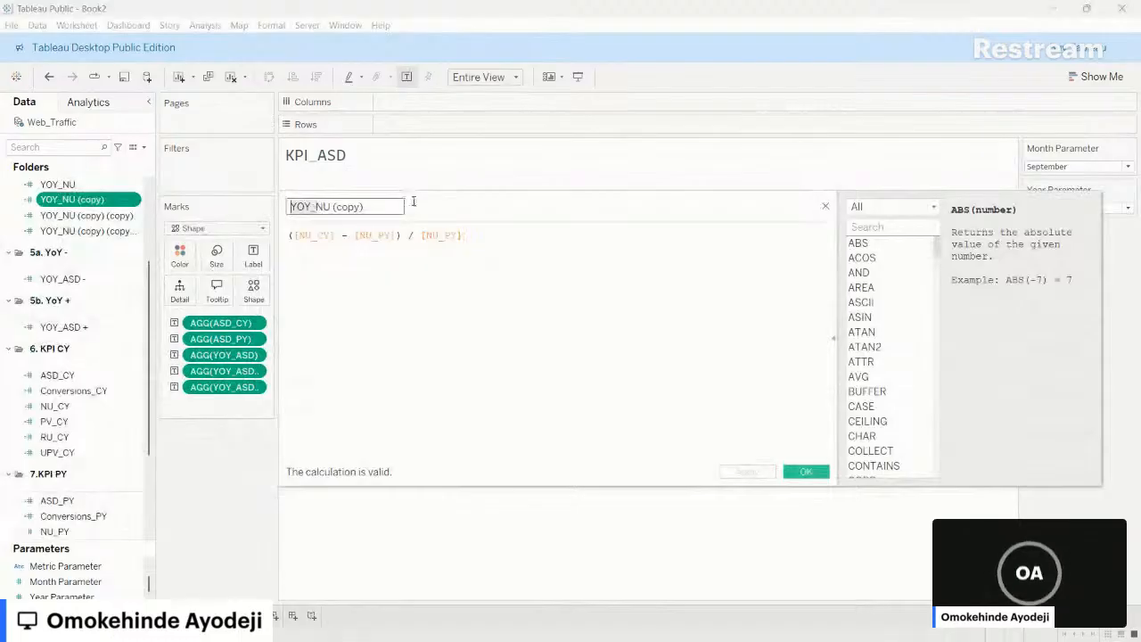
{"action": "key", "text": "BackSpace"}
{"action": "key", "text": "BackSpace"}
{"action": "key", "text": "BackSpace"}
{"action": "key", "text": "BackSpace"}
{"action": "key", "text": "BackSpace"}
{"action": "key", "text": "BackSpace"}
{"action": "key", "text": "BackSpace"}
{"action": "key", "text": "BackSpace"}
{"action": "key", "text": "BackSpace"}
{"action": "type", "text": "PV"}
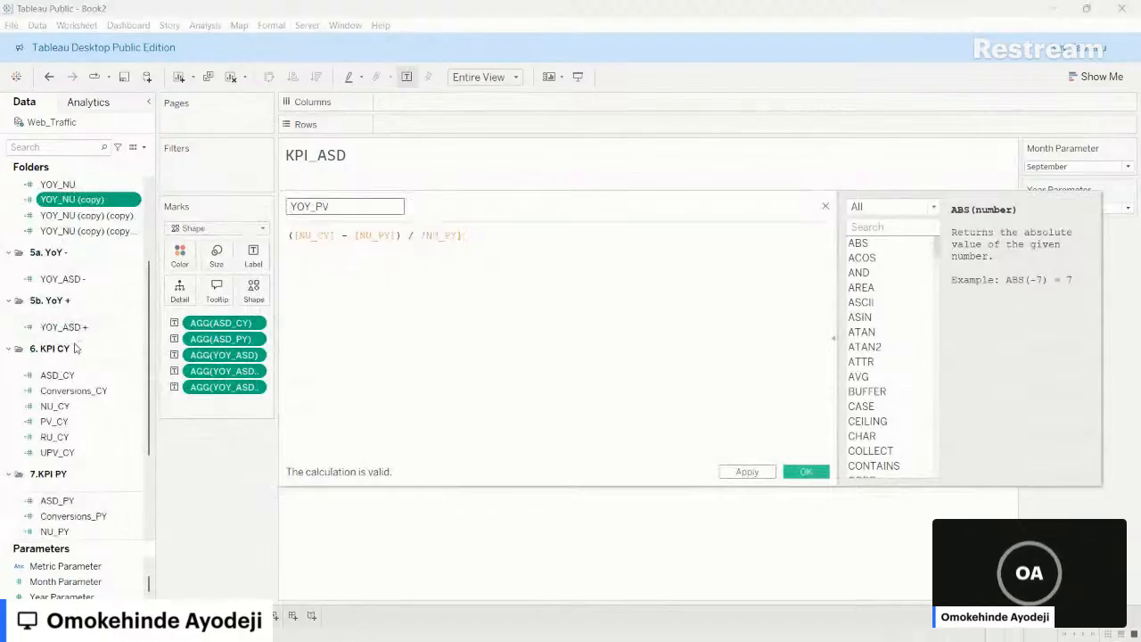
- Change the YOY_PV formula to ([PV_CY] - [PV_PY]) / [PV_PY] and apply it
{"action": "left_click_drag", "start_coordinate": [52, 421], "coordinate": [308, 250]}
{"action": "scroll", "coordinate": [133, 345], "scroll_direction": "down", "scroll_amount": 2}
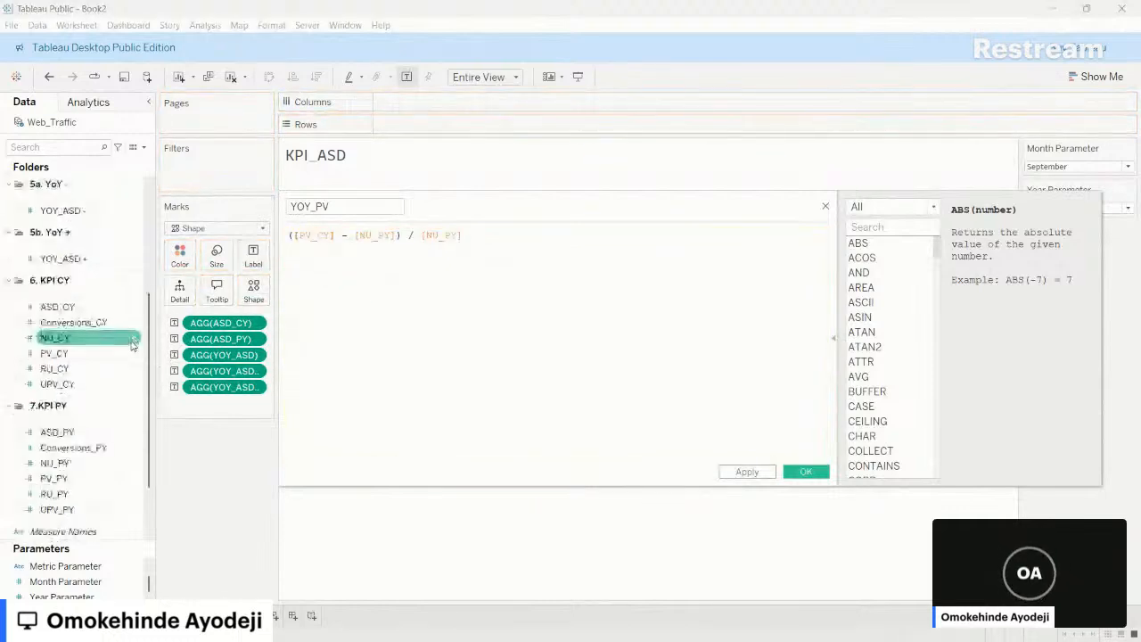
{"action": "left_click", "coordinate": [96, 465]}
{"action": "left_click_drag", "start_coordinate": [80, 478], "coordinate": [383, 259]}
{"action": "left_click_drag", "start_coordinate": [54, 479], "coordinate": [443, 244]}
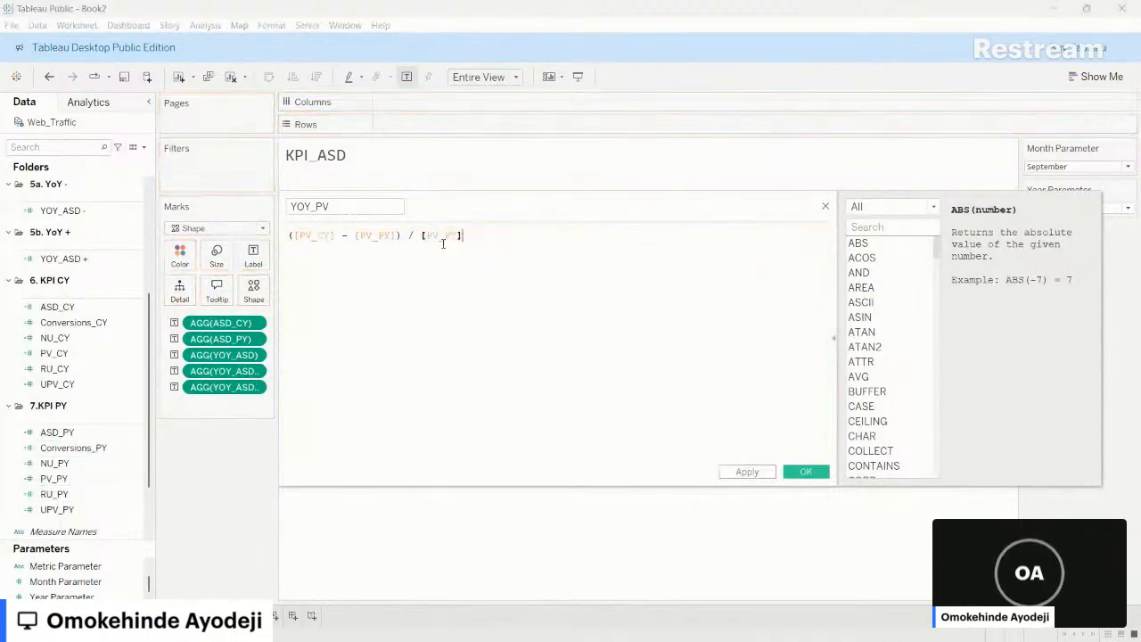
{"action": "left_click", "coordinate": [747, 472]}
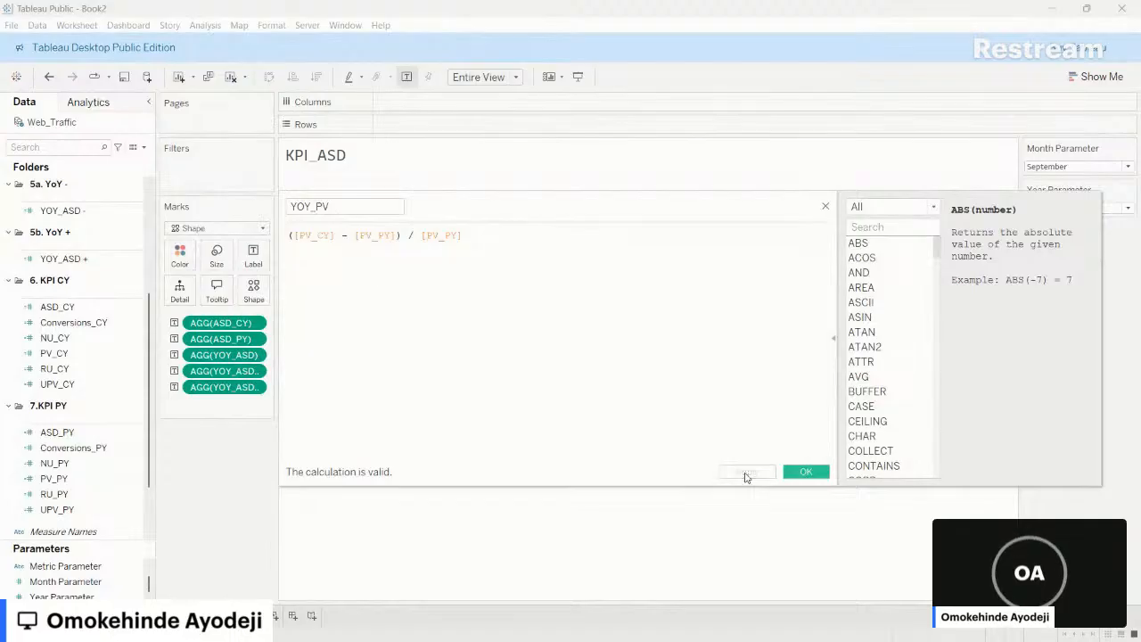
- Open the calculation of the YOY_NU (copy) (copy) field and name it YOY_RU
{"action": "scroll", "coordinate": [4, 350], "scroll_direction": "up", "scroll_amount": 3}
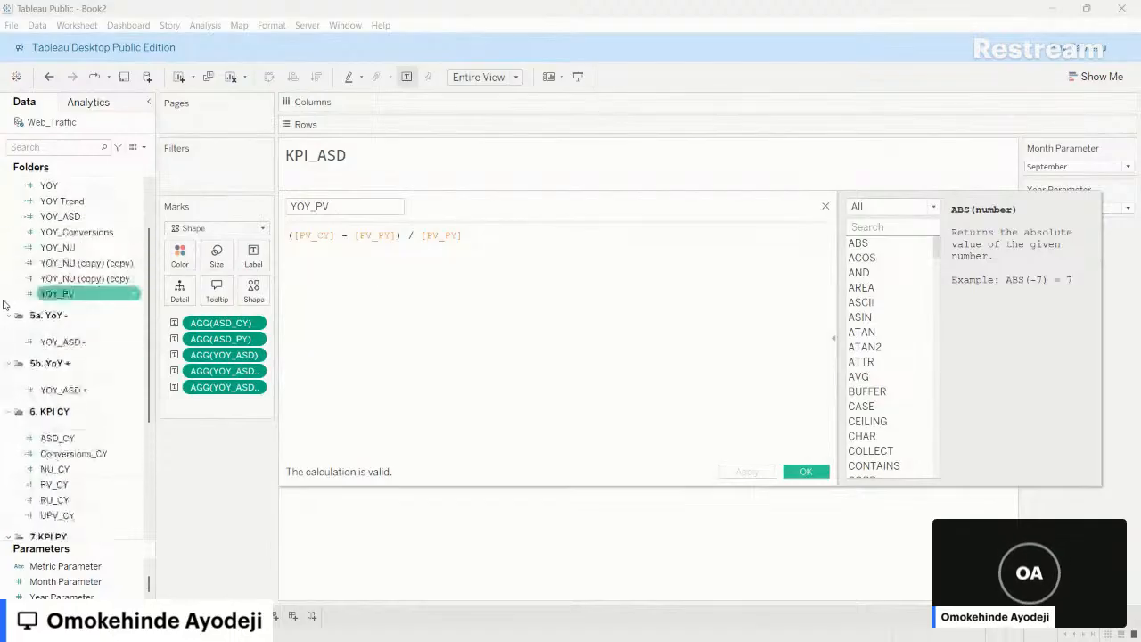
{"action": "scroll", "coordinate": [4, 305], "scroll_direction": "up", "scroll_amount": 1}
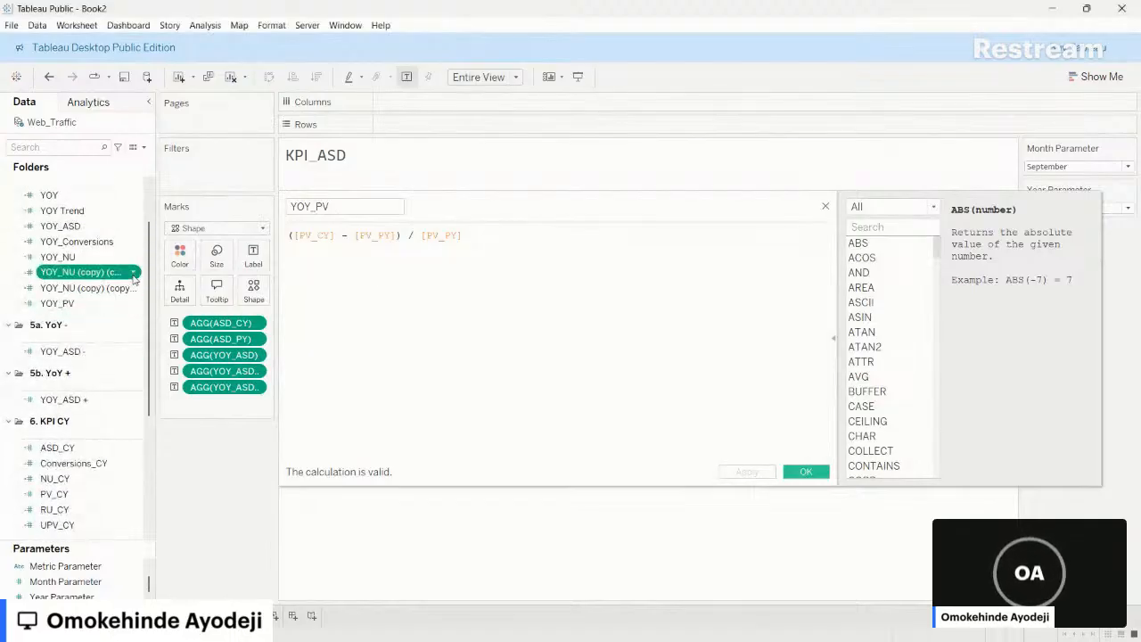
{"action": "right_click", "coordinate": [134, 274]}
{"action": "left_click", "coordinate": [165, 365]}
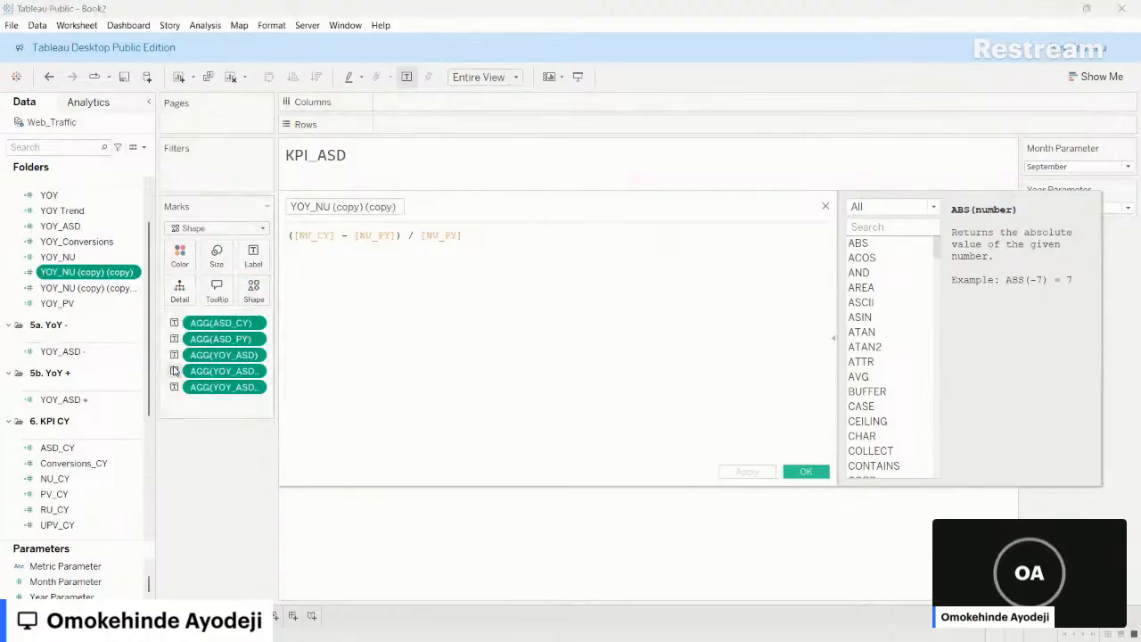
{"action": "left_click_drag", "start_coordinate": [319, 205], "coordinate": [437, 199]}
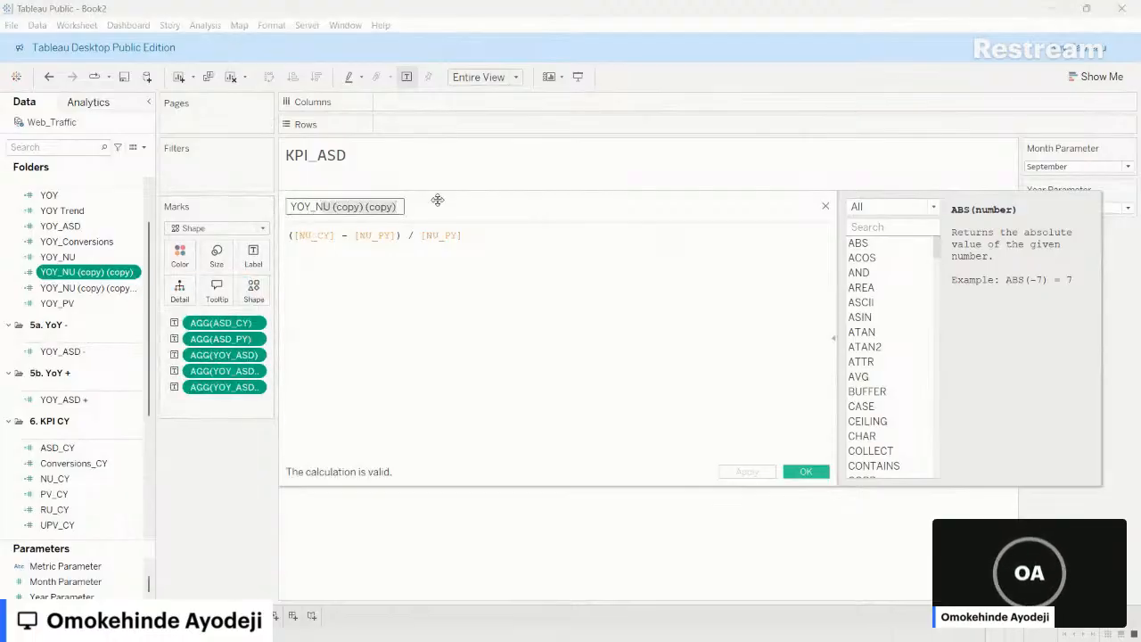
{"action": "key", "text": "BackSpace"}
{"action": "type", "text": "RU"}
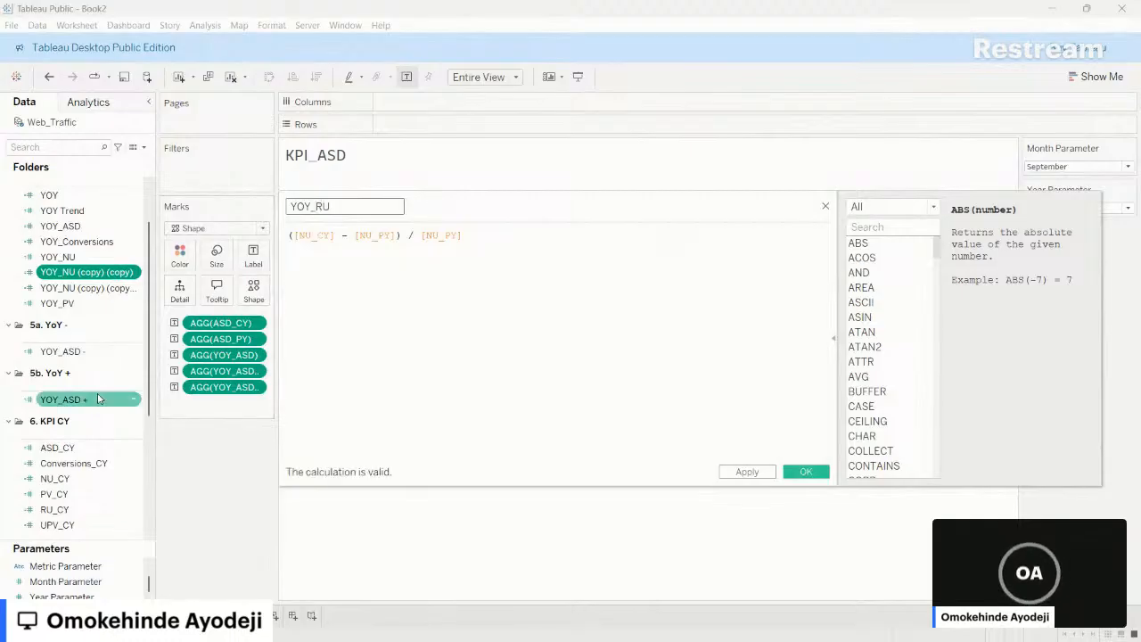
- Change the YOY_RU formula to ([RU_CY] - [RU_PY]) / [RU_PY] and apply it
{"action": "scroll", "coordinate": [40, 396], "scroll_direction": "down", "scroll_amount": 3}
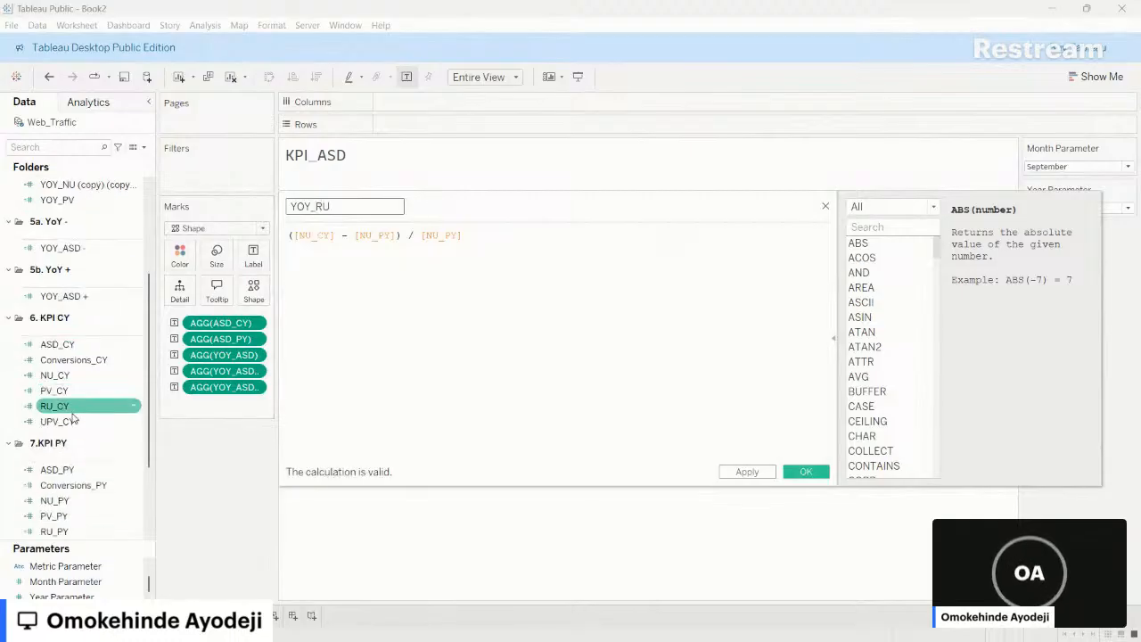
{"action": "left_click_drag", "start_coordinate": [55, 406], "coordinate": [312, 237]}
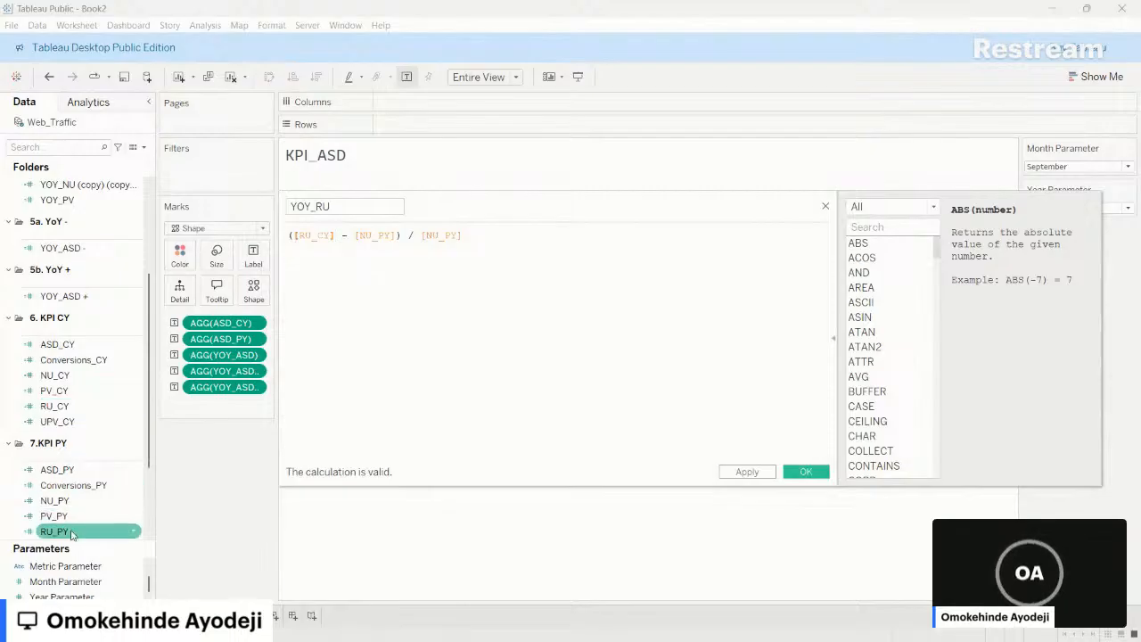
{"action": "left_click_drag", "start_coordinate": [66, 529], "coordinate": [378, 248]}
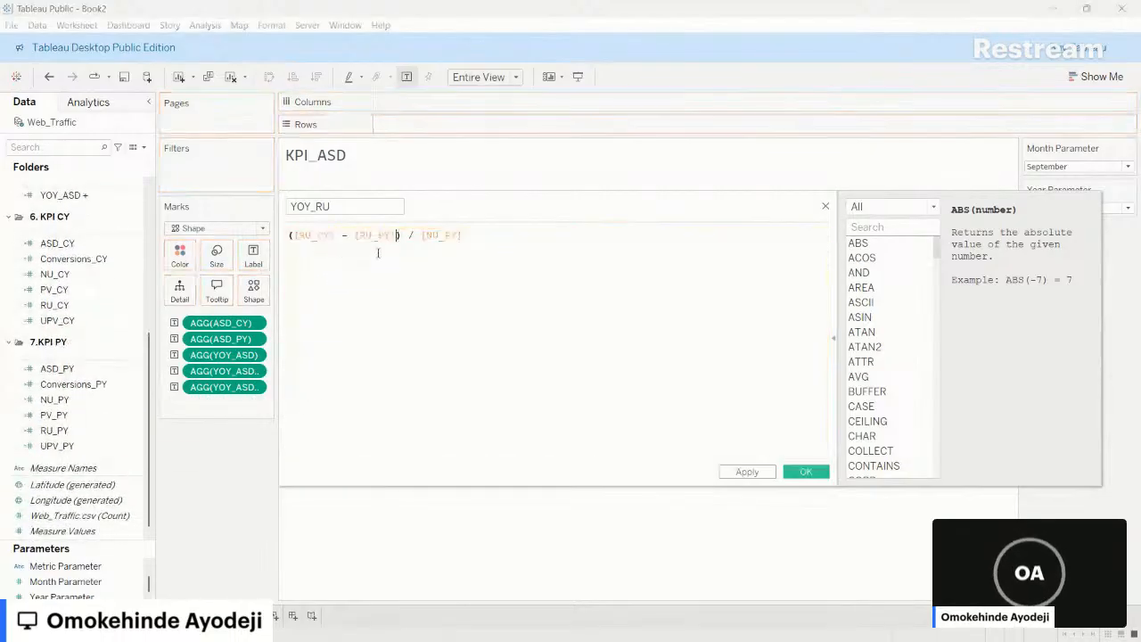
{"action": "left_click_drag", "start_coordinate": [82, 433], "coordinate": [441, 252]}
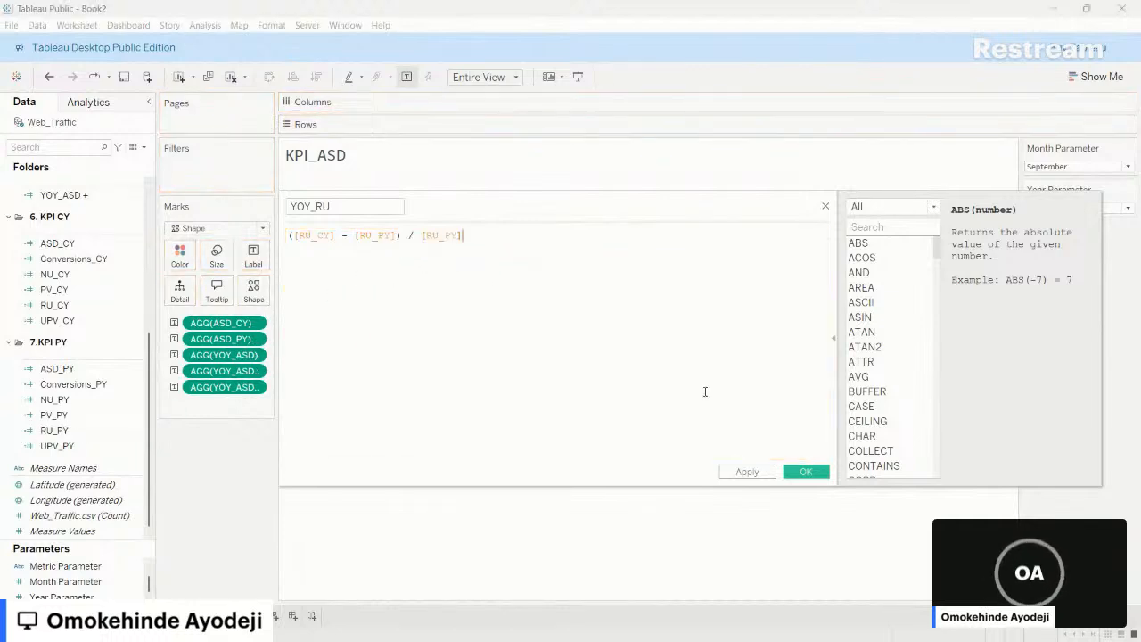
{"action": "left_click", "coordinate": [748, 471]}
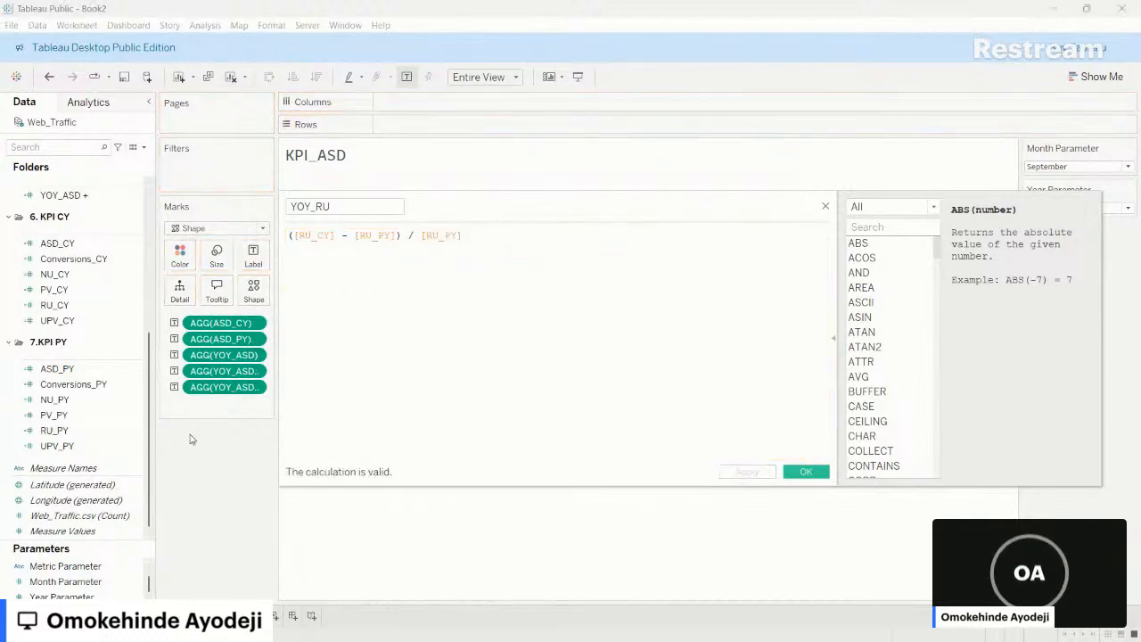
- Open the calculation of the last remaining YOY_NU copy and name it YOY_UPV
{"action": "scroll", "coordinate": [87, 246], "scroll_direction": "up", "scroll_amount": 4}
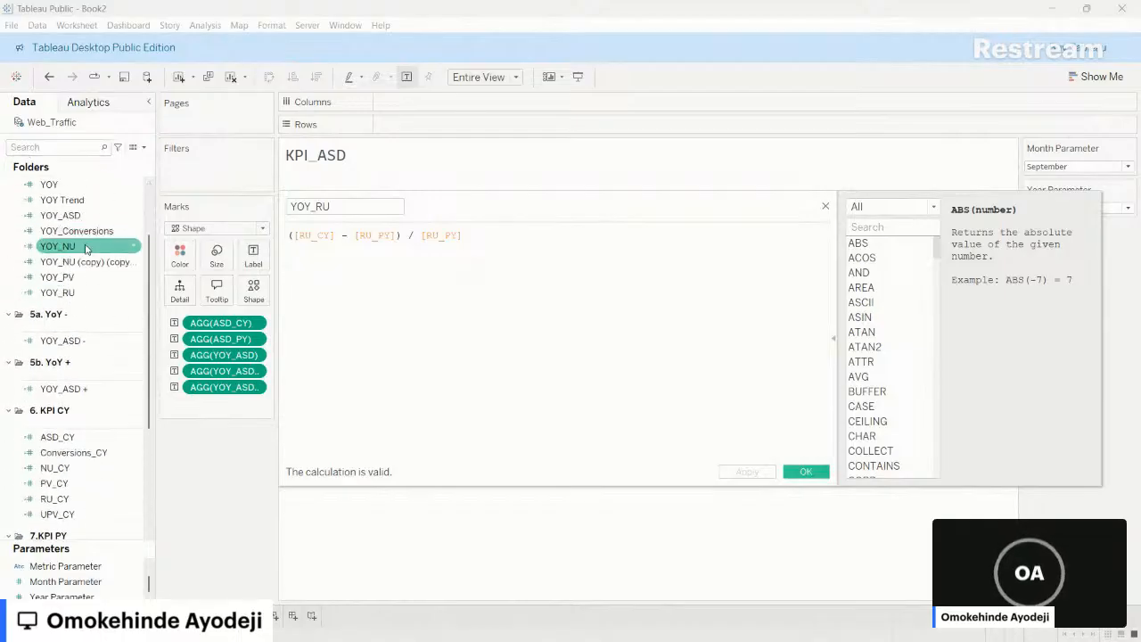
{"action": "right_click", "coordinate": [134, 262]}
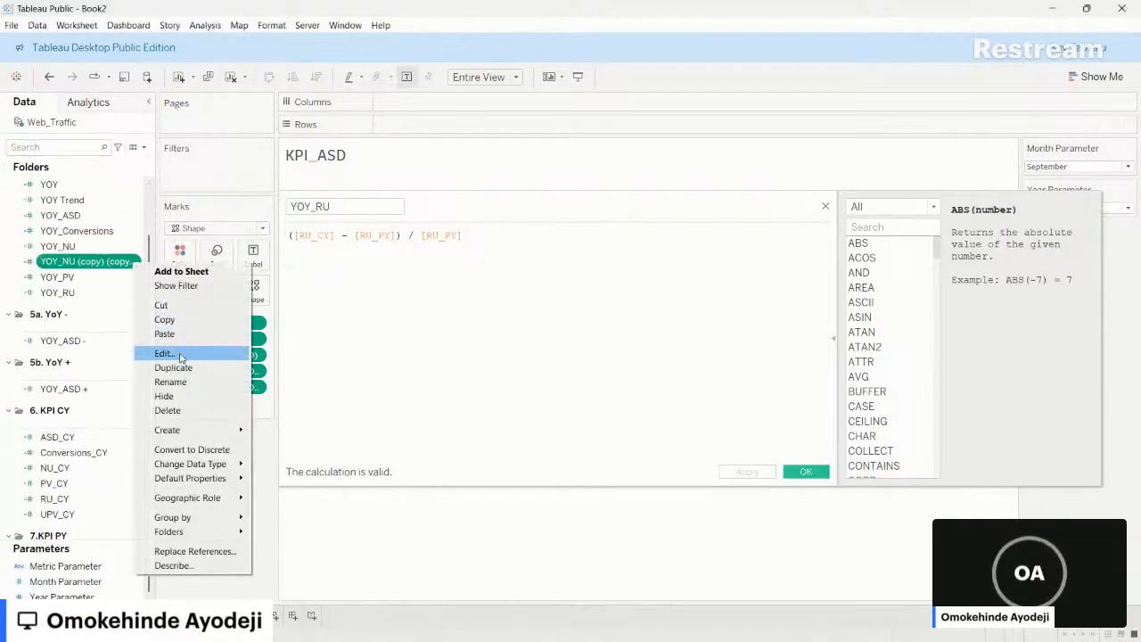
{"action": "left_click", "coordinate": [163, 353]}
{"action": "left_click", "coordinate": [318, 211]}
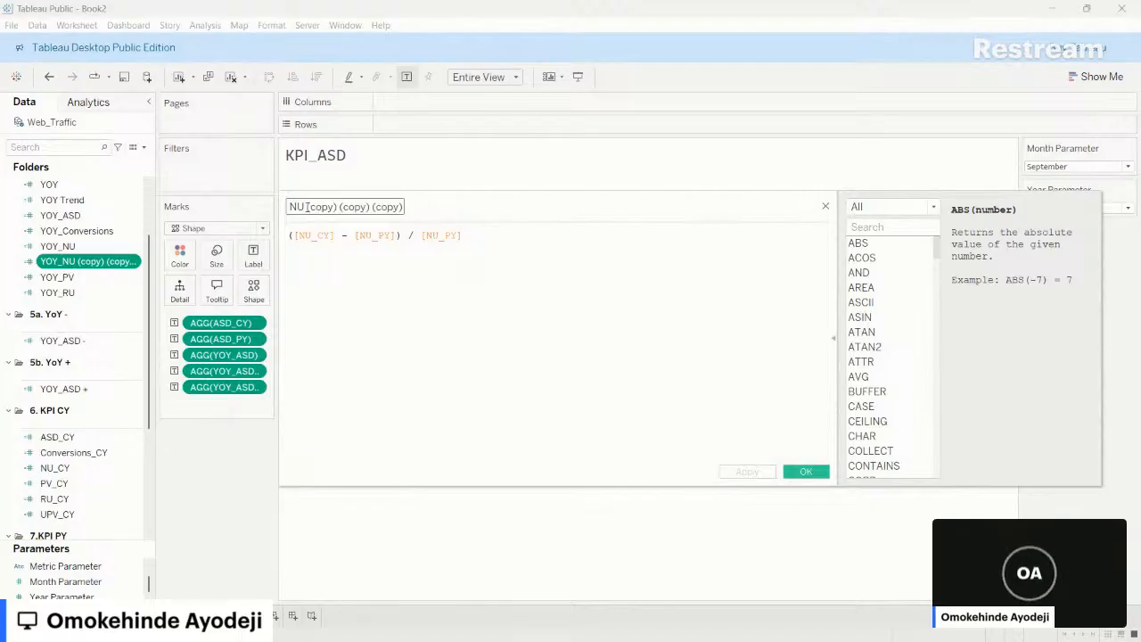
{"action": "left_click_drag", "start_coordinate": [308, 207], "coordinate": [451, 213]}
{"action": "key", "text": "BackSpace"}
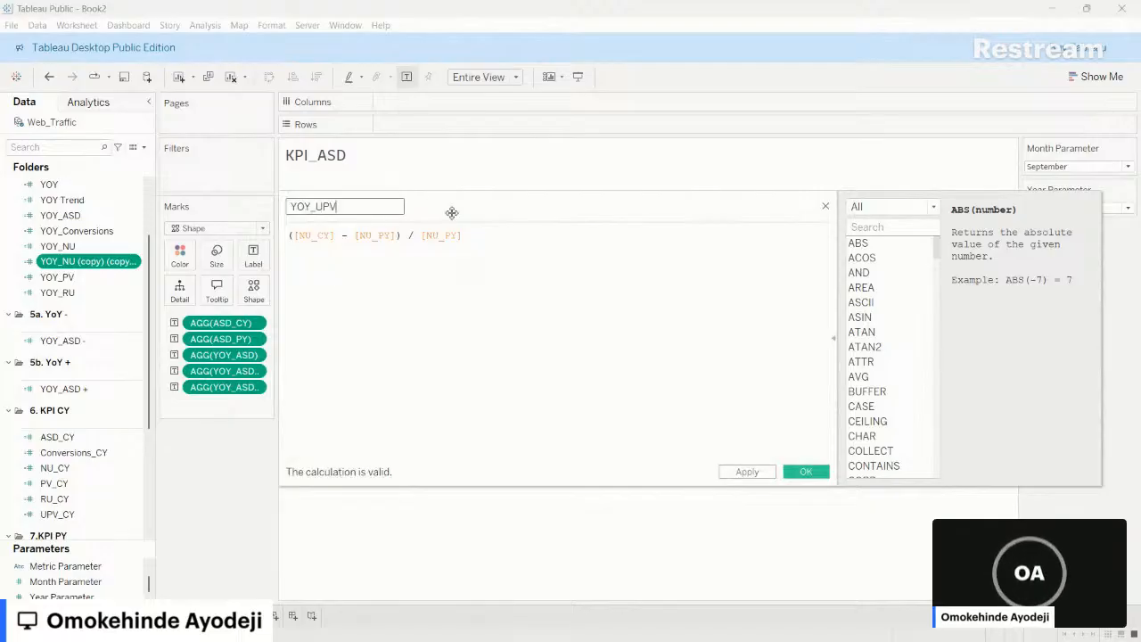
- Change the YOY_UPV formula to ([UPV_CY] - [UPV_PY]) / [UPV_PY] and save the calculation
{"action": "scroll", "coordinate": [74, 412], "scroll_direction": "down", "scroll_amount": 3}
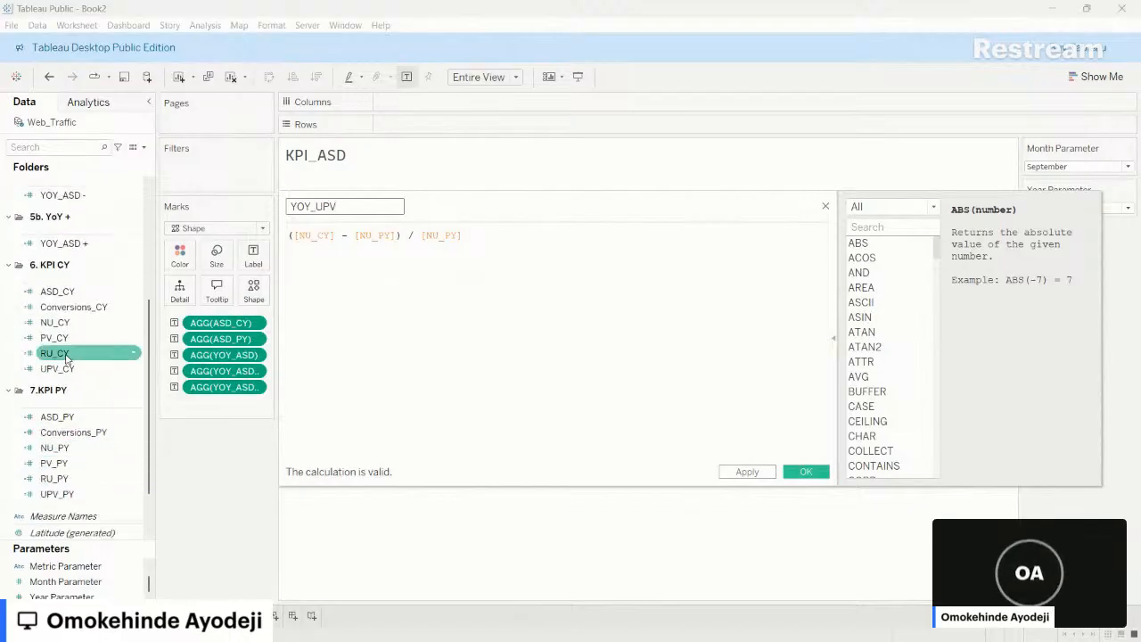
{"action": "left_click_drag", "start_coordinate": [66, 370], "coordinate": [311, 238]}
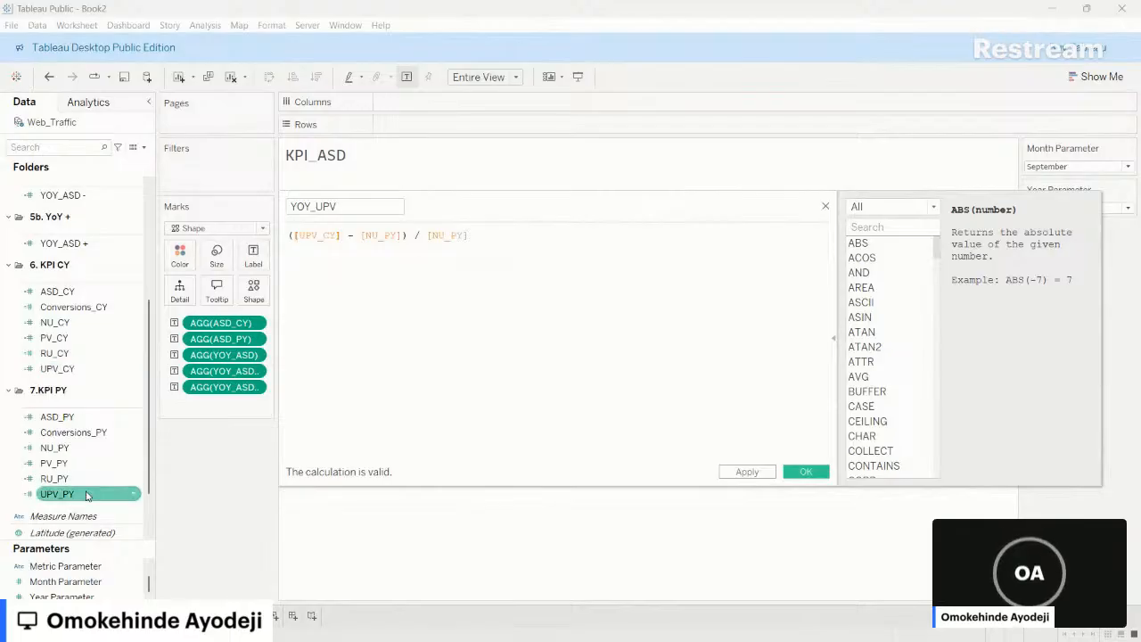
{"action": "left_click_drag", "start_coordinate": [56, 494], "coordinate": [382, 235]}
{"action": "scroll", "coordinate": [84, 508], "scroll_direction": "down", "scroll_amount": 1}
{"action": "left_click", "coordinate": [71, 467]}
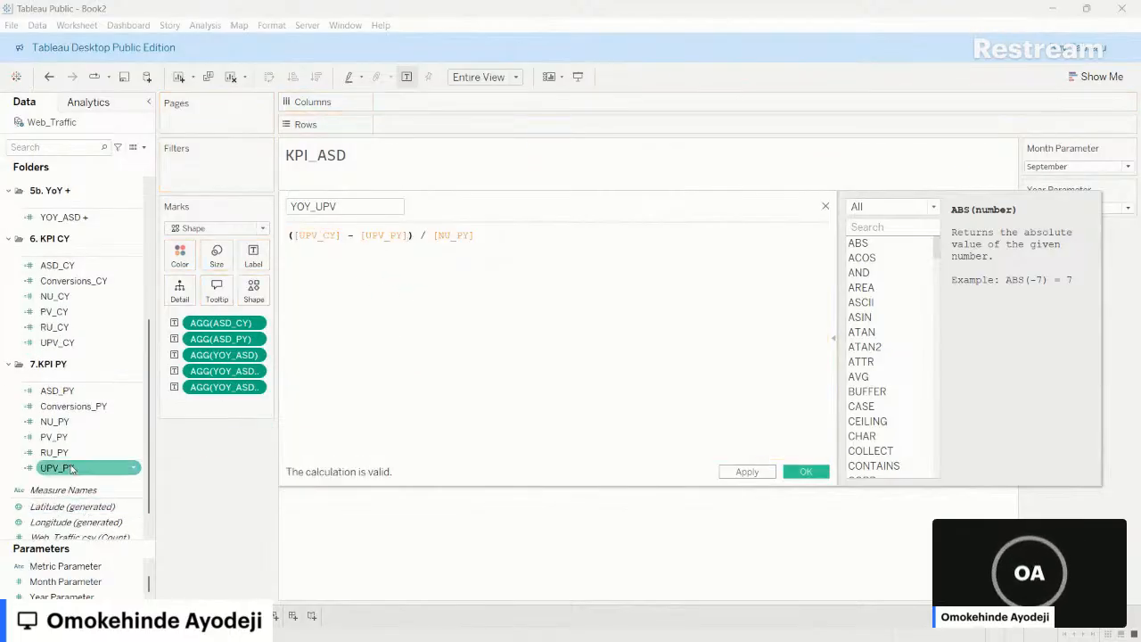
{"action": "left_click_drag", "start_coordinate": [71, 475], "coordinate": [458, 248]}
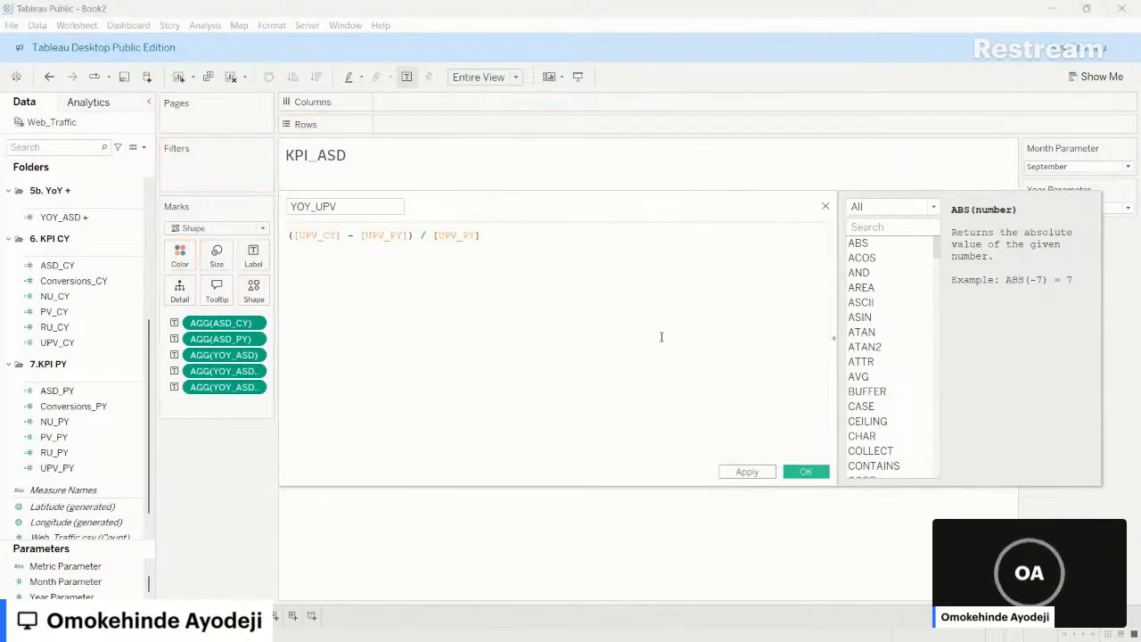
{"action": "left_click", "coordinate": [804, 471]}
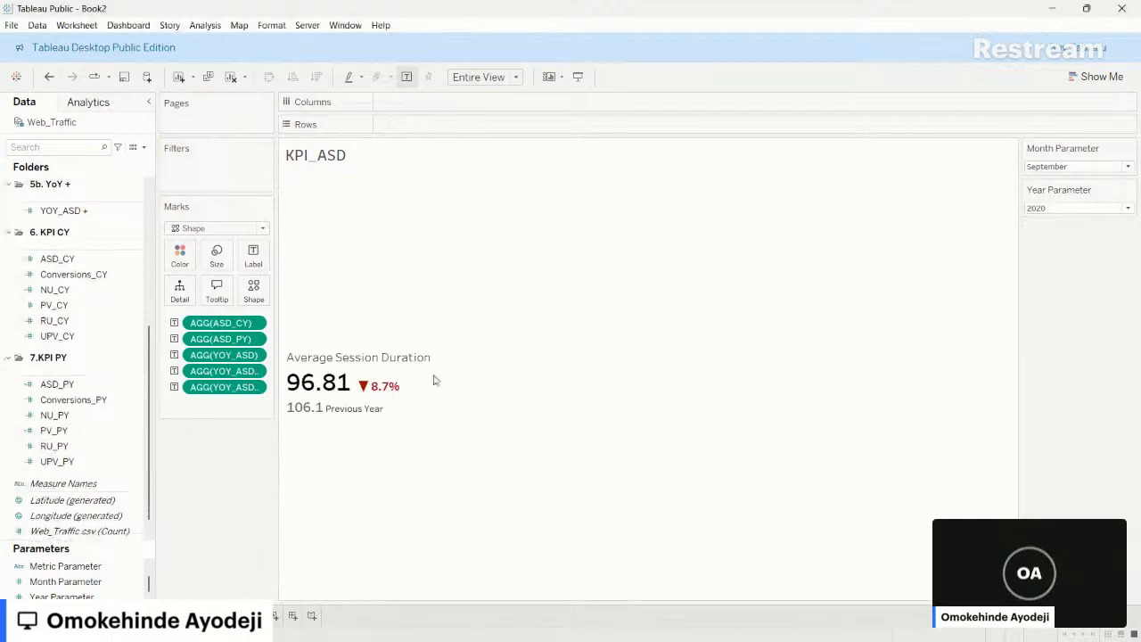
- Collapse the 6. KPI CY and 7.KPI PY folders in the field list
{"action": "scroll", "coordinate": [82, 299], "scroll_direction": "up", "scroll_amount": 3}
{"action": "scroll", "coordinate": [82, 299], "scroll_direction": "up", "scroll_amount": 3}
{"action": "scroll", "coordinate": [82, 298], "scroll_direction": "down", "scroll_amount": 2}
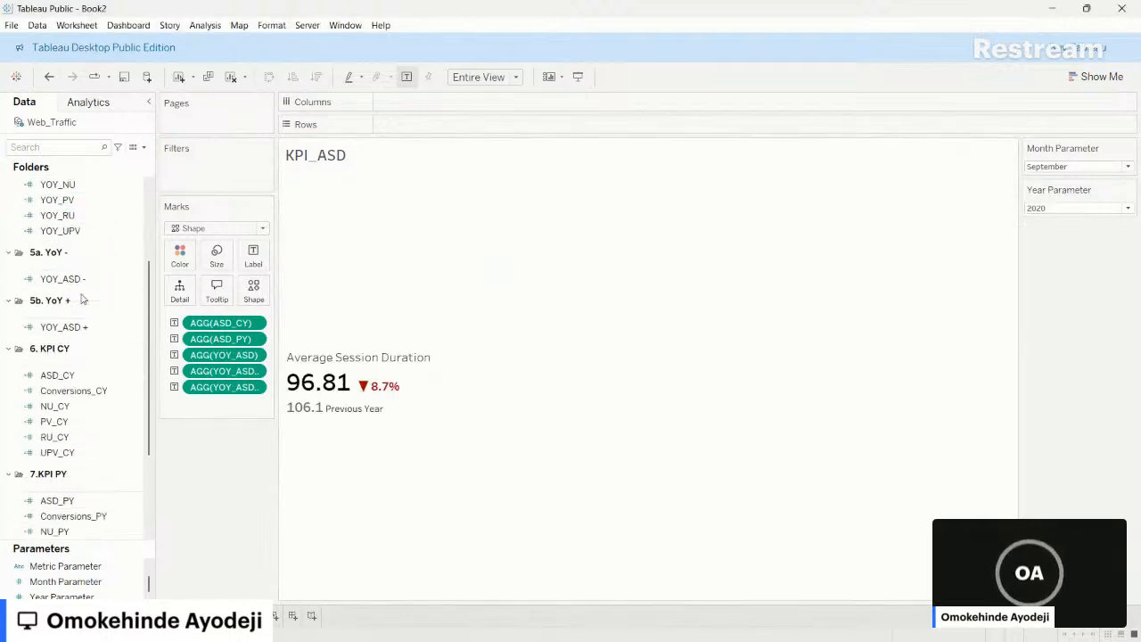
{"action": "left_click", "coordinate": [9, 349]}
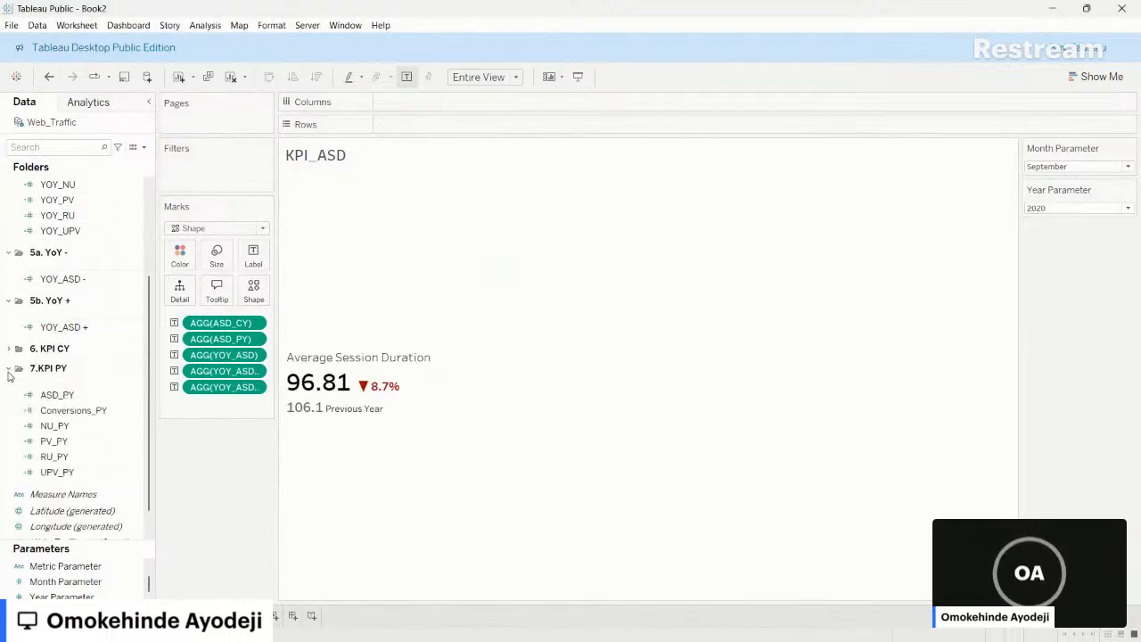
{"action": "left_click", "coordinate": [9, 371]}
{"action": "left_click", "coordinate": [99, 349]}
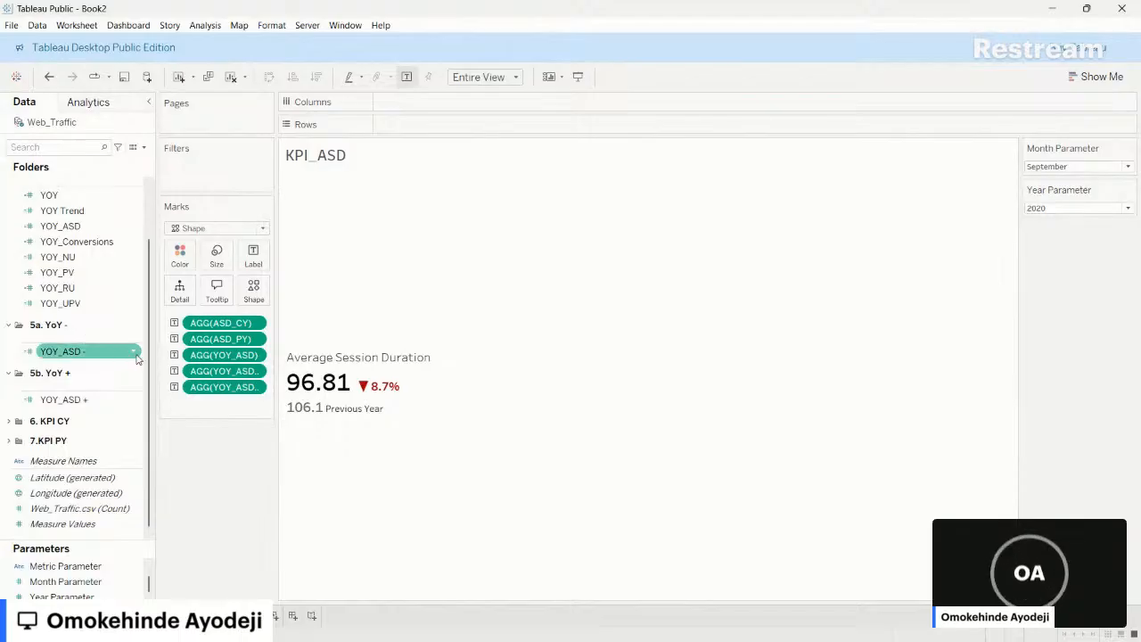
- Make five duplicates of the YOY_ASD - field in the 5a. YoY - folder, widening the field list to fit their names
{"action": "right_click", "coordinate": [136, 355]}
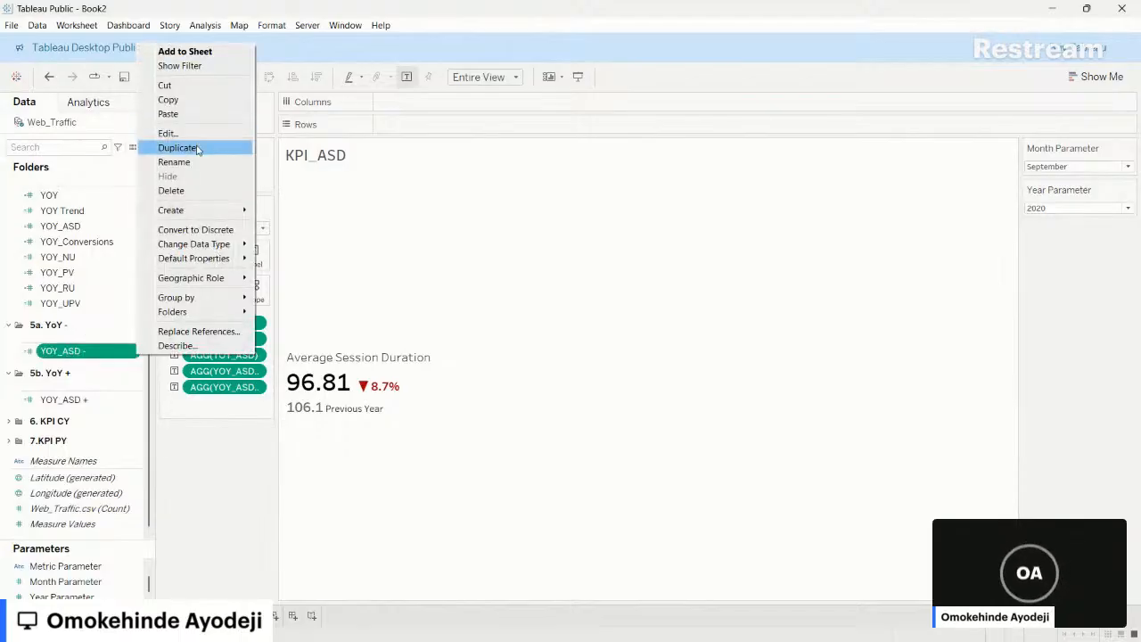
{"action": "left_click", "coordinate": [195, 148]}
{"action": "right_click", "coordinate": [134, 358]}
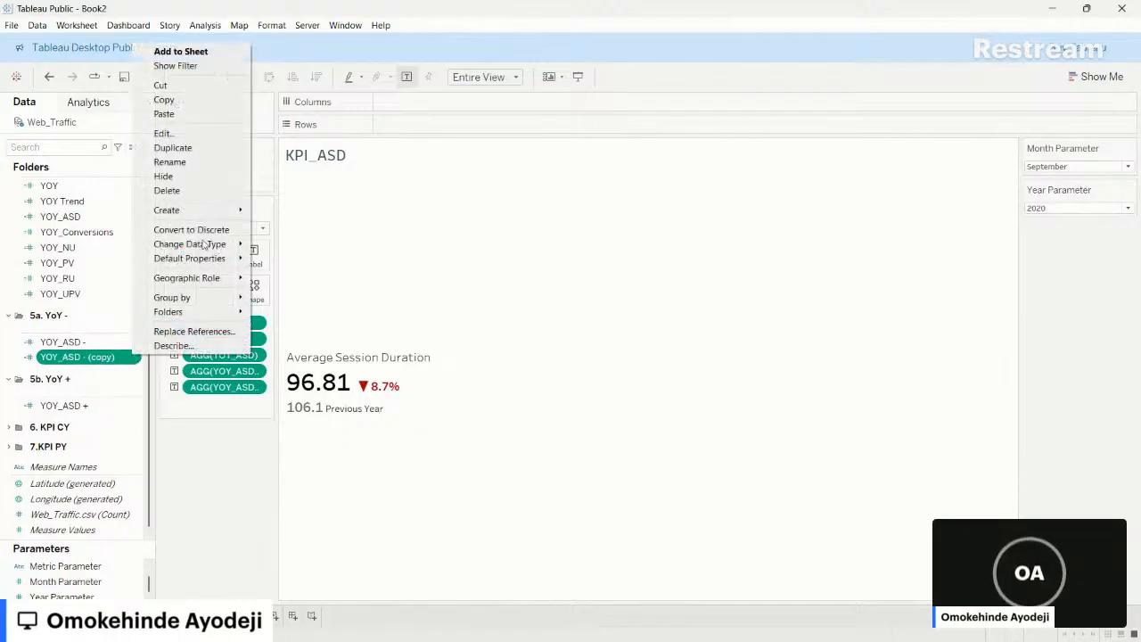
{"action": "left_click", "coordinate": [187, 145]}
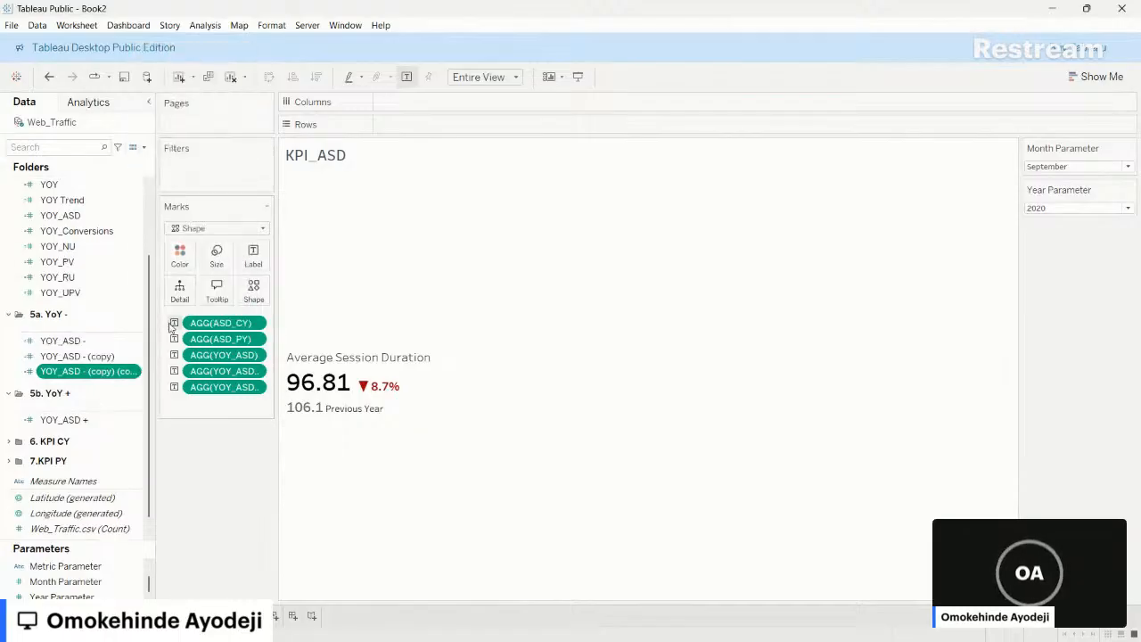
{"action": "right_click", "coordinate": [134, 370]}
{"action": "left_click", "coordinate": [204, 166]}
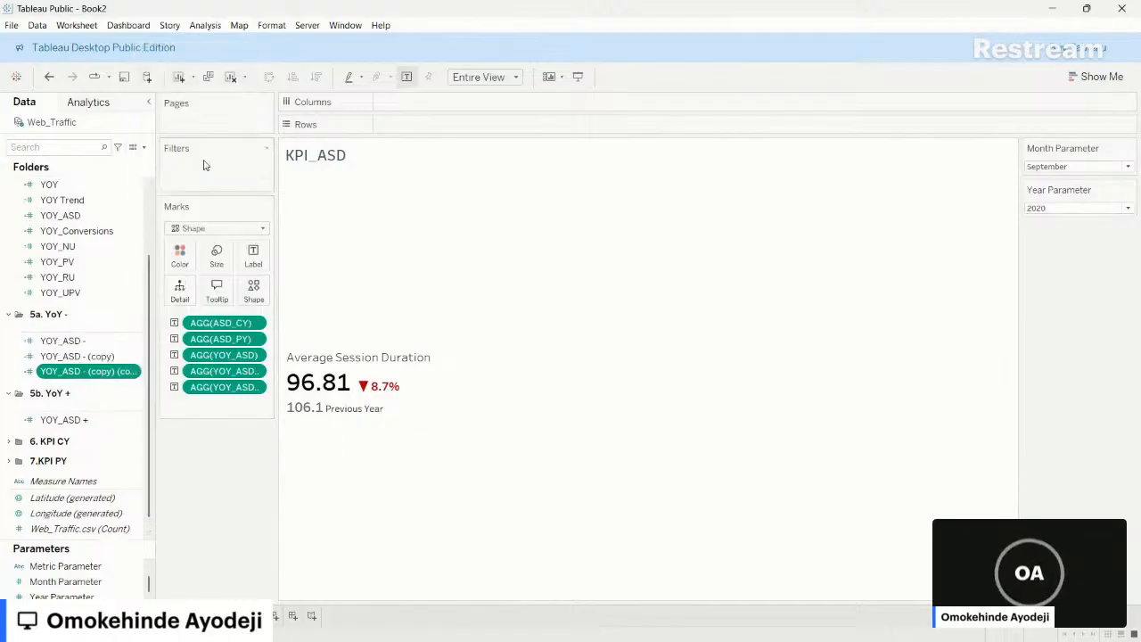
{"action": "left_click_drag", "start_coordinate": [153, 334], "coordinate": [248, 334]}
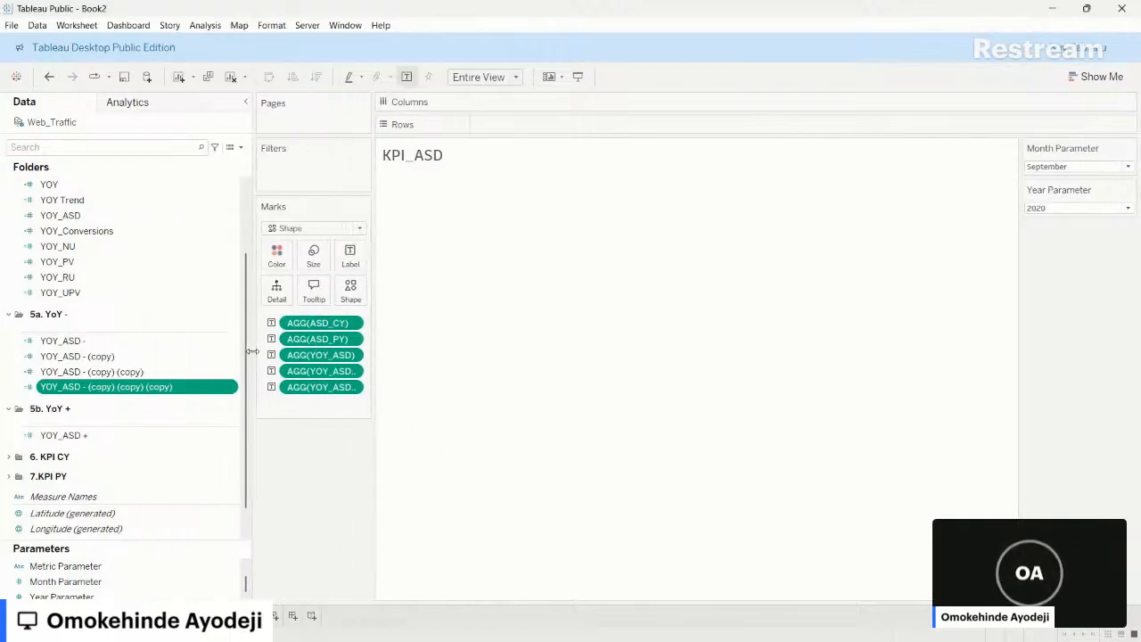
{"action": "left_click", "coordinate": [230, 389]}
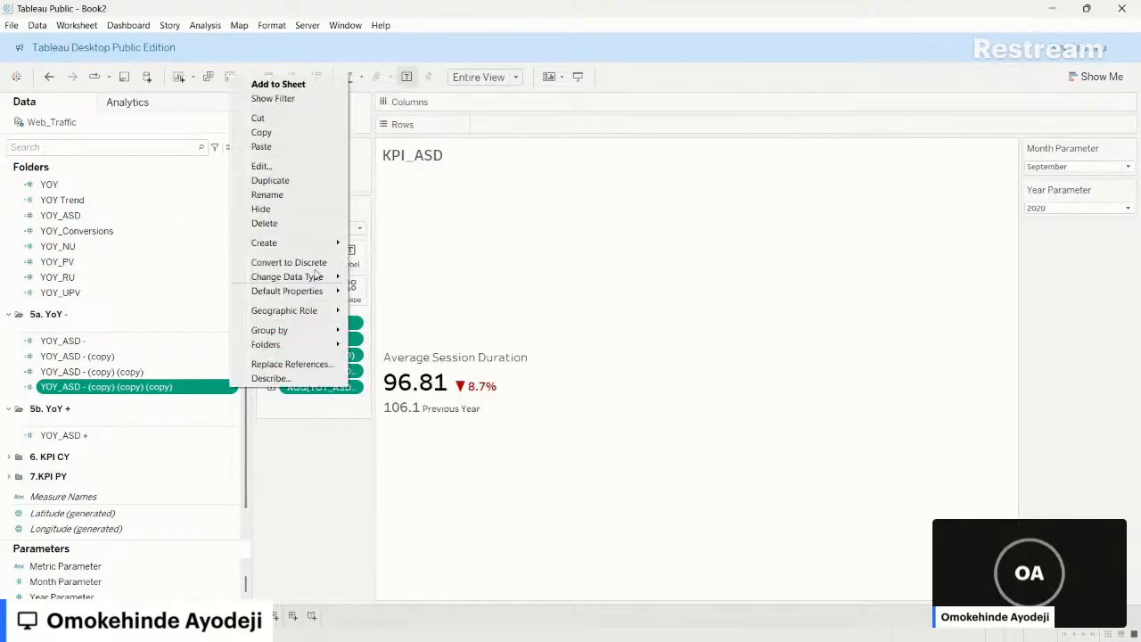
{"action": "left_click", "coordinate": [280, 182]}
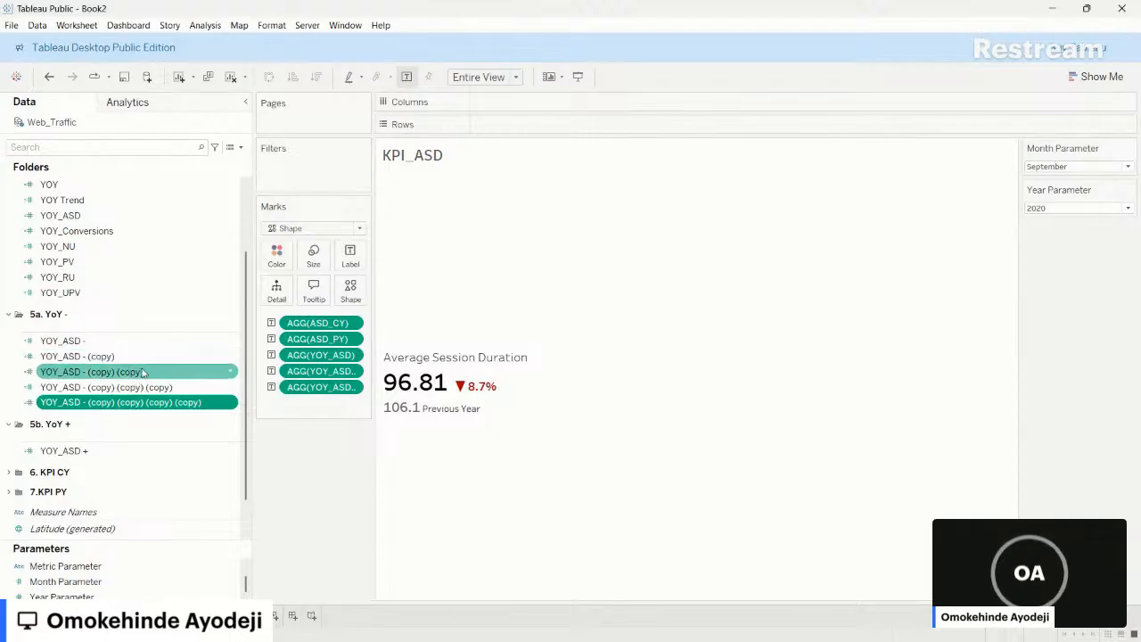
{"action": "left_click", "coordinate": [230, 403]}
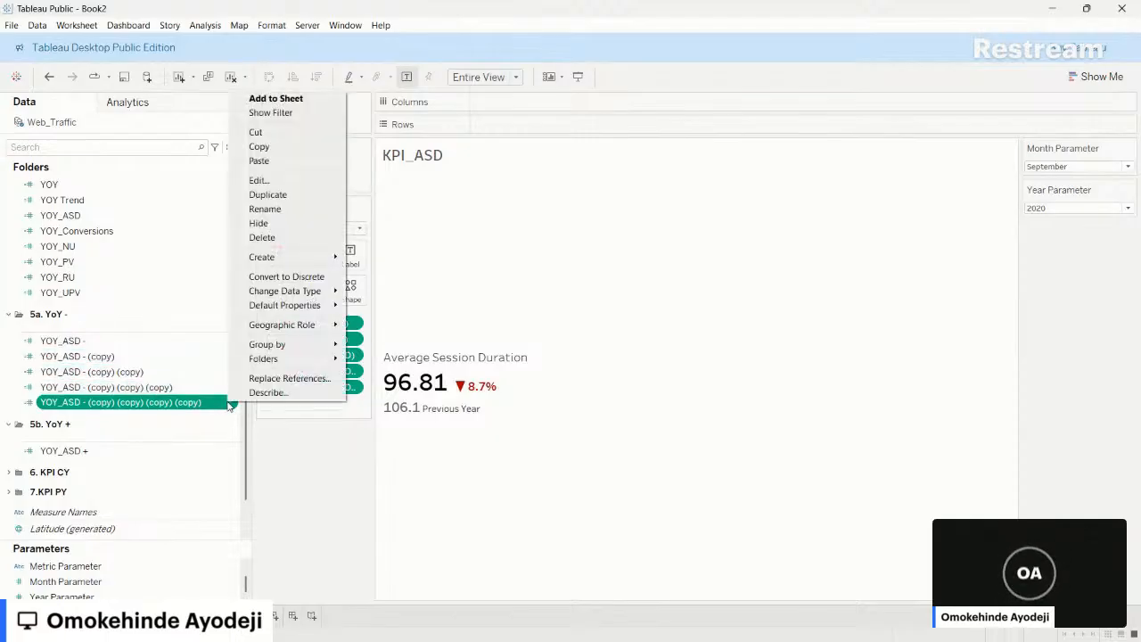
{"action": "left_click", "coordinate": [276, 194]}
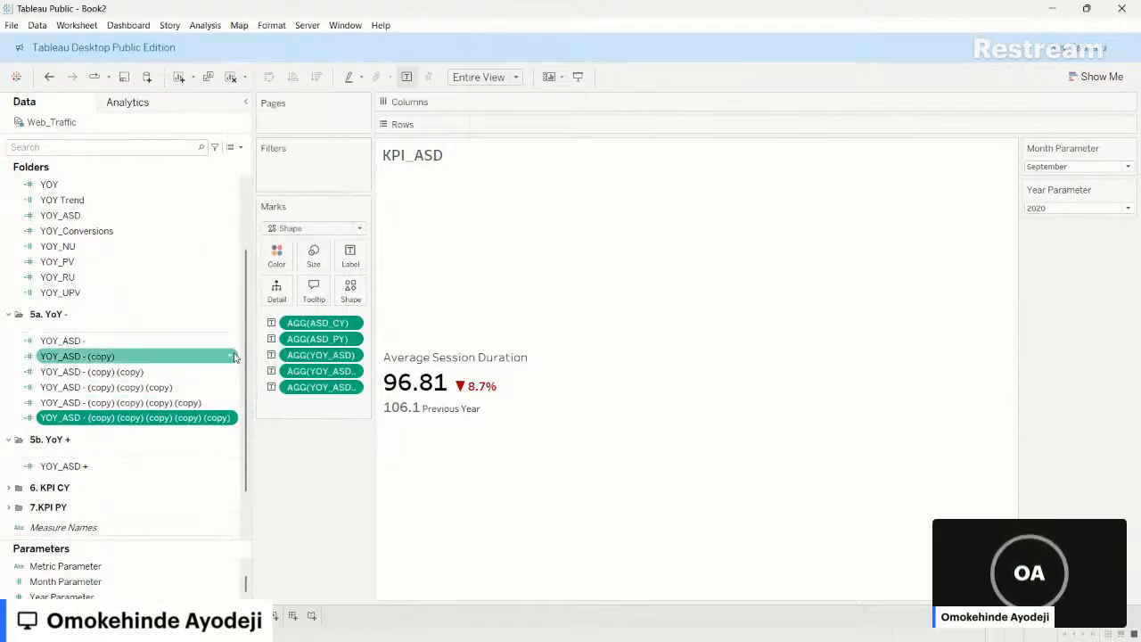
- Change the formula of the YOY_ASD - (copy) field to IF [YOY_Conversions] < 0 THEN [YOY_Conversions] END
{"action": "left_click", "coordinate": [230, 355]}
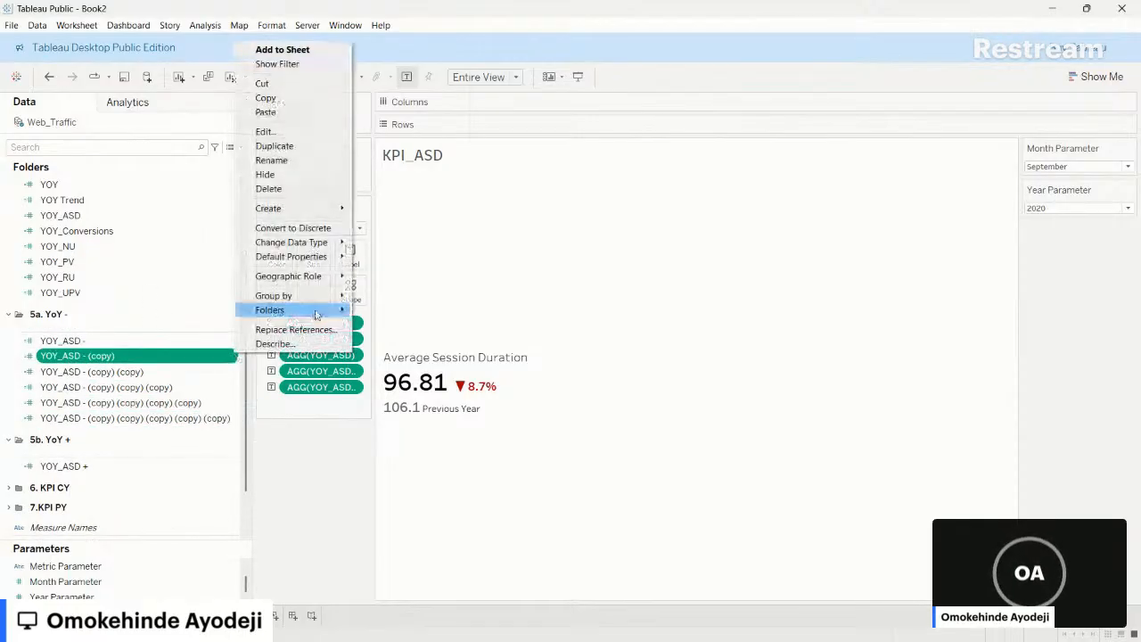
{"action": "left_click", "coordinate": [291, 131]}
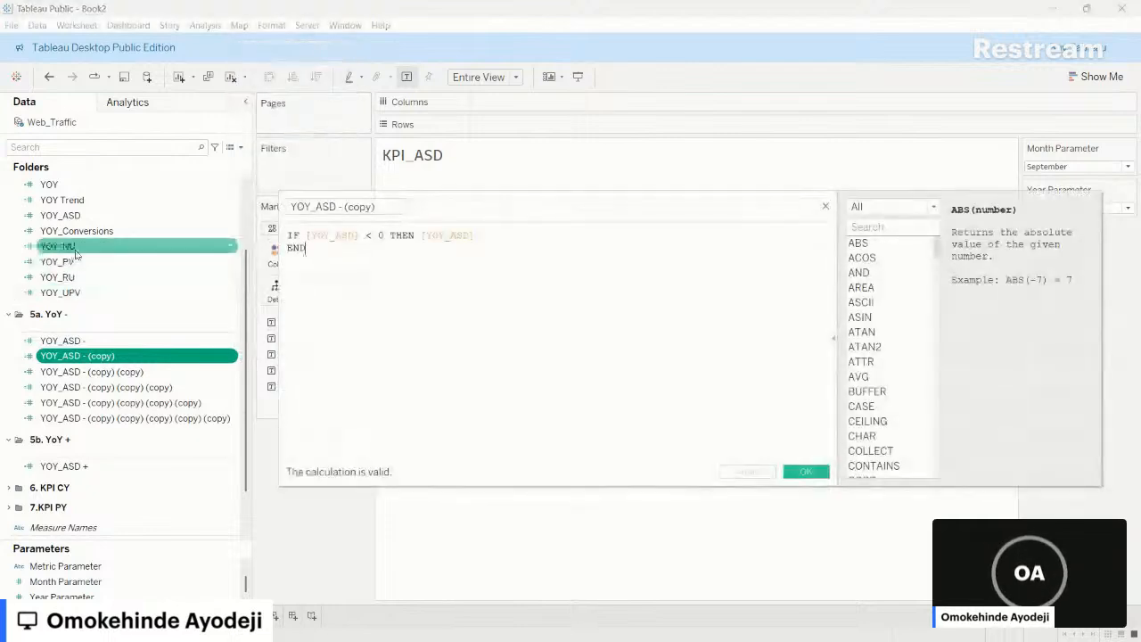
{"action": "left_click_drag", "start_coordinate": [62, 231], "coordinate": [334, 249]}
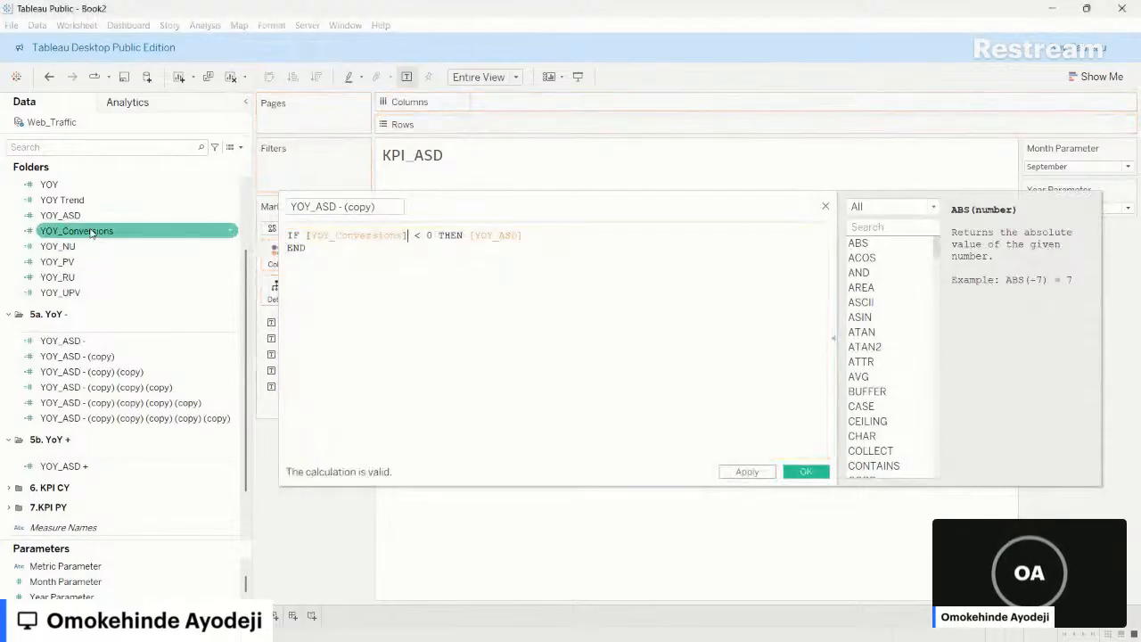
{"action": "left_click_drag", "start_coordinate": [91, 232], "coordinate": [468, 237]}
{"action": "left_click", "coordinate": [519, 235]}
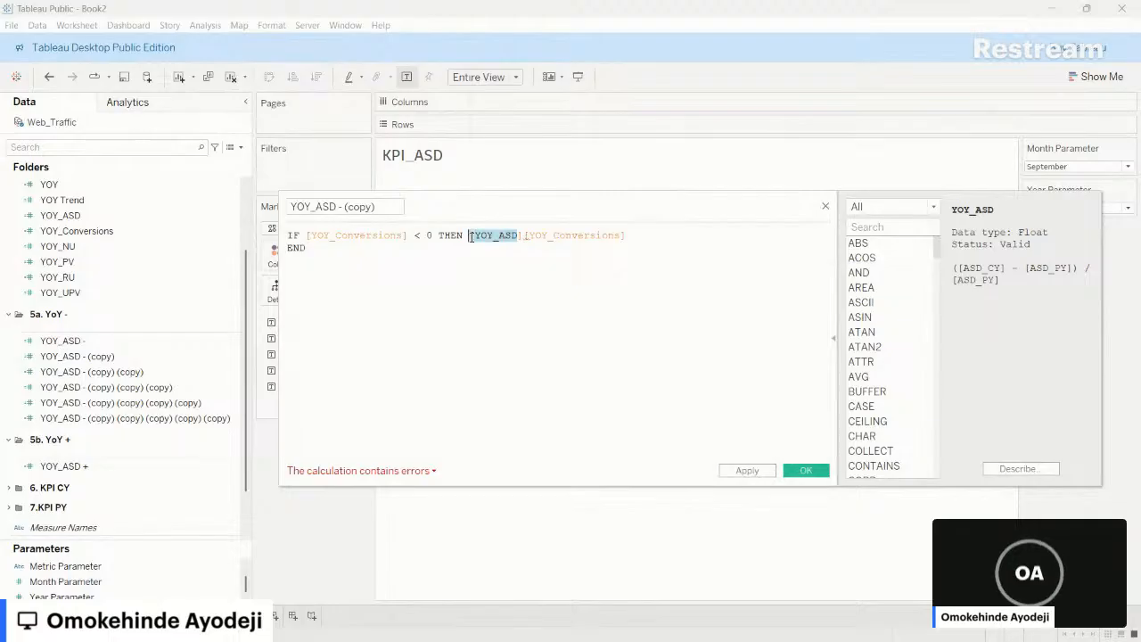
{"action": "key", "text": "BackSpace"}
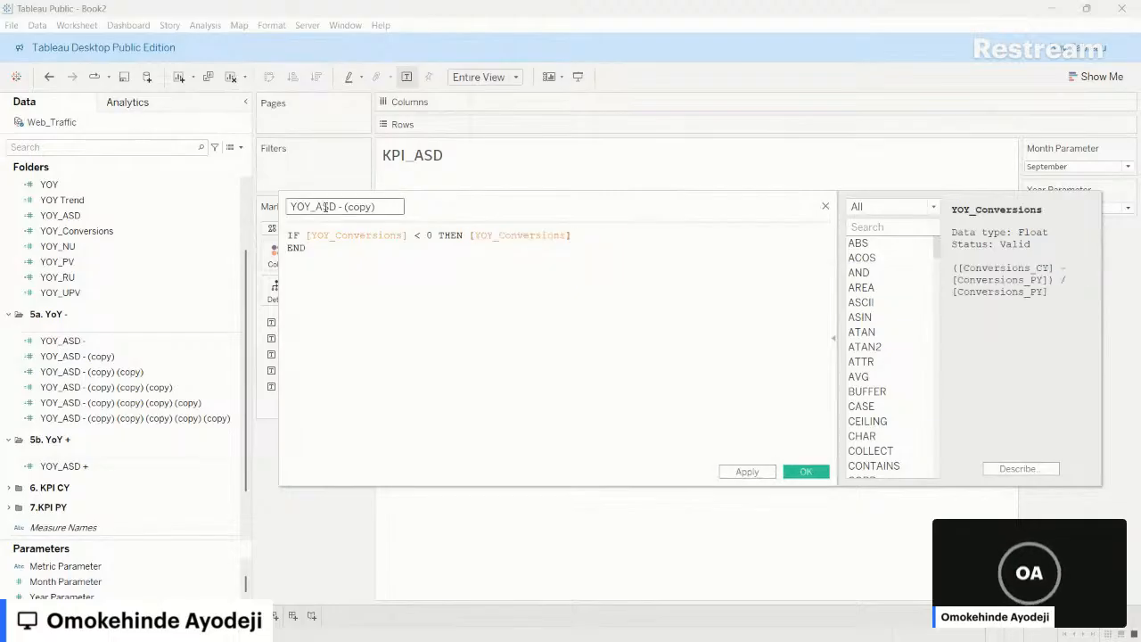
- Name the edited copy YOY_Conversion - and apply the calculation
{"action": "left_click_drag", "start_coordinate": [373, 204], "coordinate": [431, 210]}
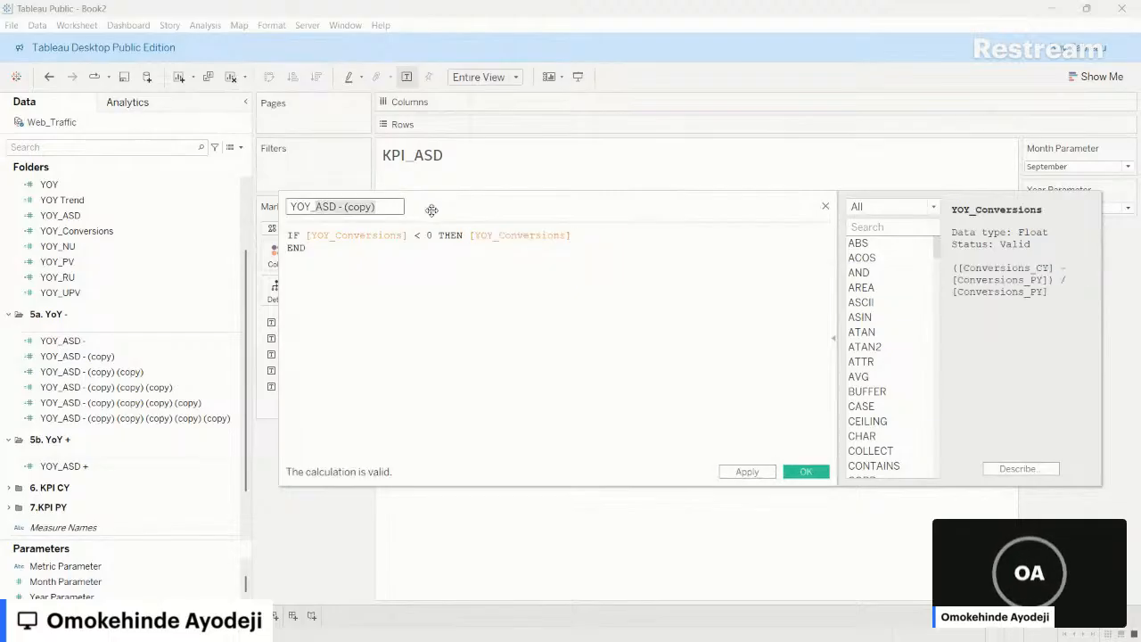
{"action": "type", "text": "YOY_Conversion -"}
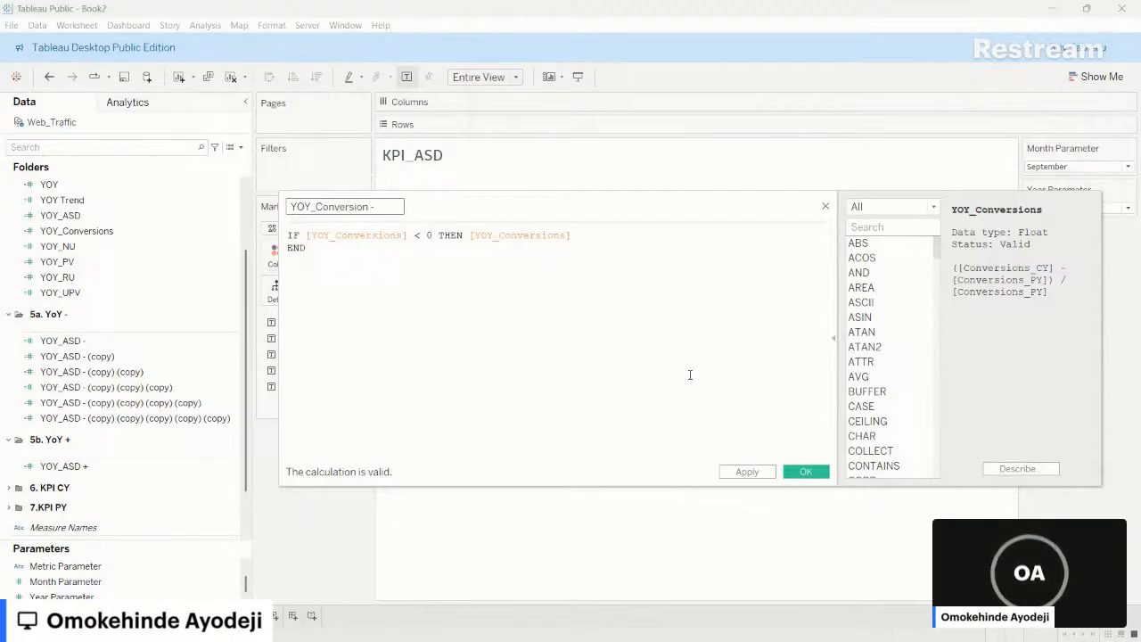
{"action": "left_click", "coordinate": [745, 473]}
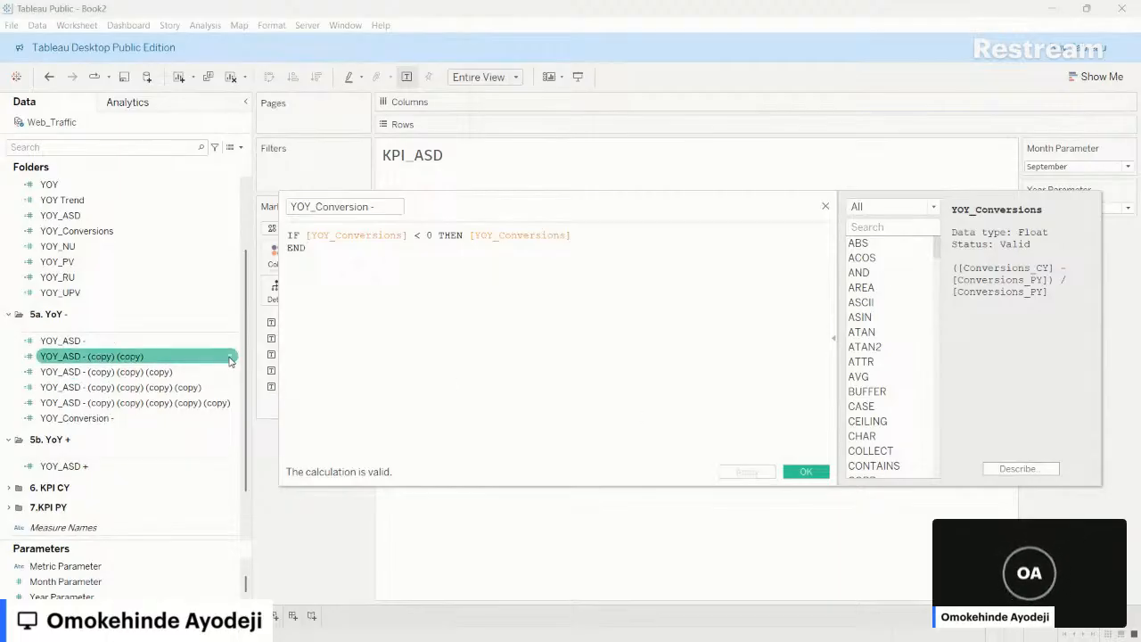
- Change the formula of the YOY_ASD - (copy) (copy) field to IF [YOY_NU] < 0 THEN [YOY_NU] END
{"action": "right_click", "coordinate": [229, 356]}
{"action": "left_click", "coordinate": [292, 136]}
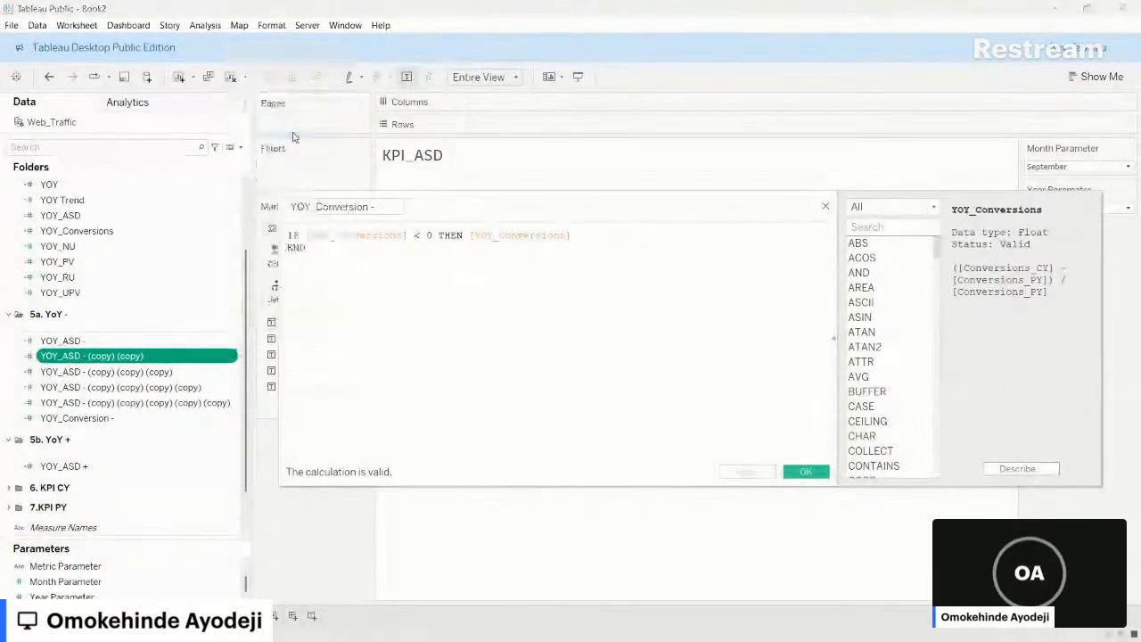
{"action": "left_click_drag", "start_coordinate": [71, 254], "coordinate": [332, 239]}
{"action": "left_click_drag", "start_coordinate": [85, 260], "coordinate": [435, 239]}
- Name the edited copy YOY_NU - and apply the calculation
{"action": "left_click", "coordinate": [401, 207]}
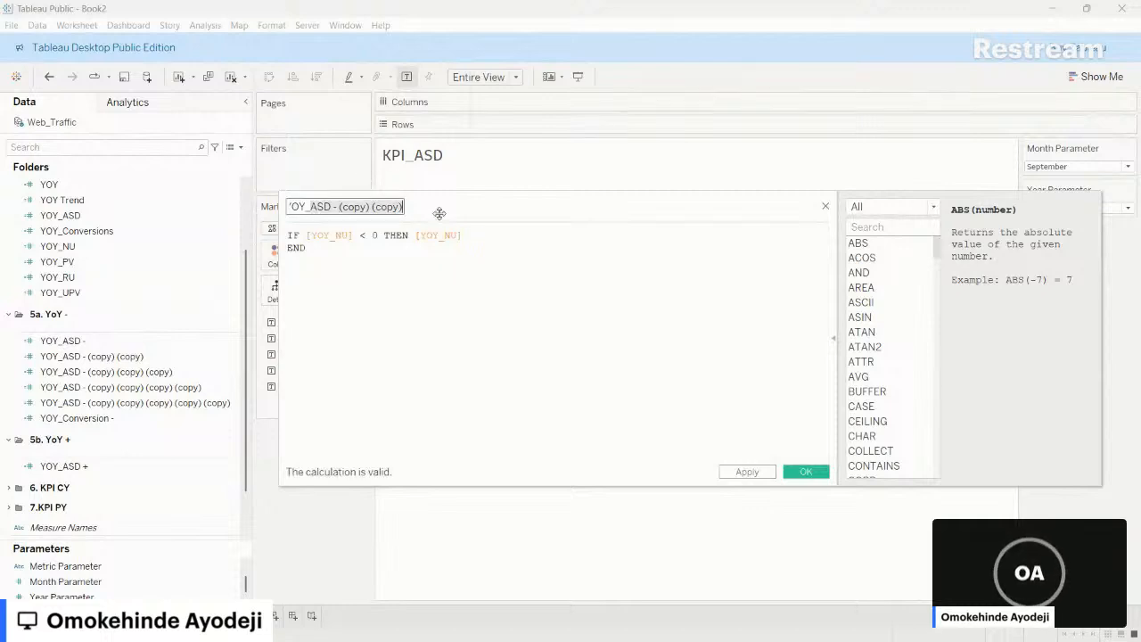
{"action": "key", "text": "ctrl+a"}
{"action": "type", "text": "YOY_N"}
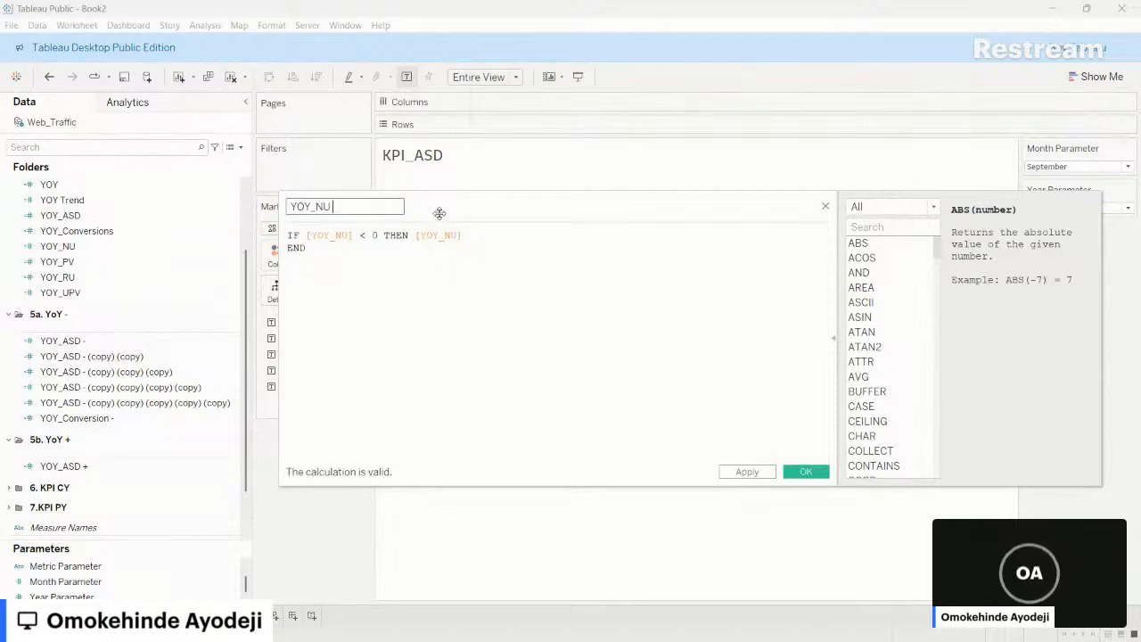
{"action": "left_click", "coordinate": [768, 475]}
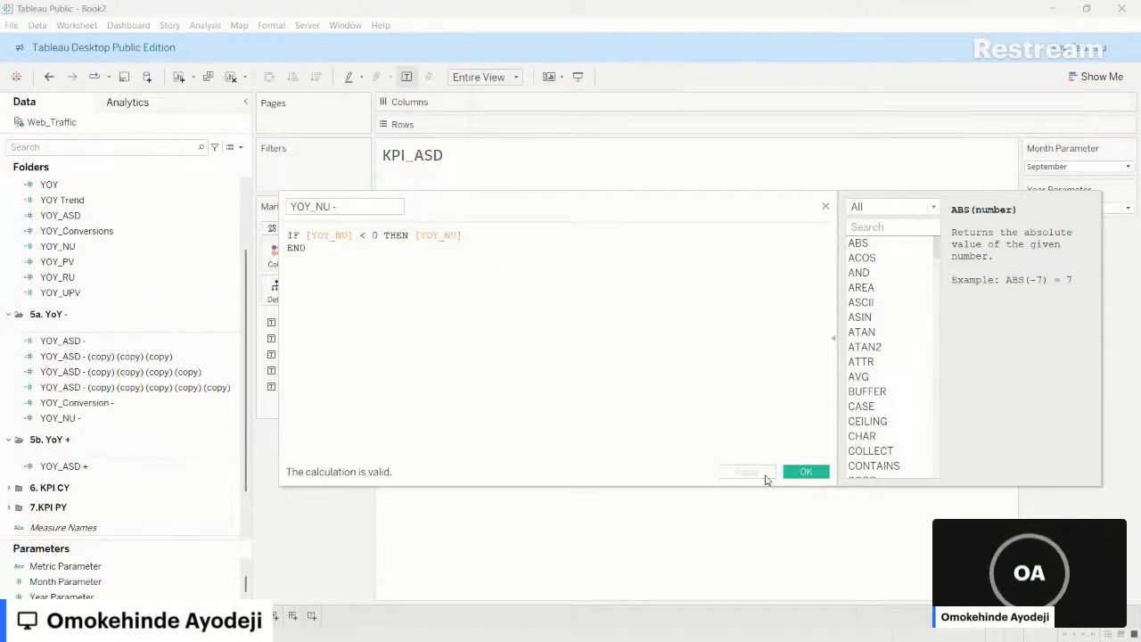
- Change the formula of the YOY_ASD - (copy) (copy) (copy) field to IF [YOY_PV] < 0 THEN [YOY_PV] END
{"action": "left_click", "coordinate": [213, 358]}
{"action": "right_click", "coordinate": [230, 358]}
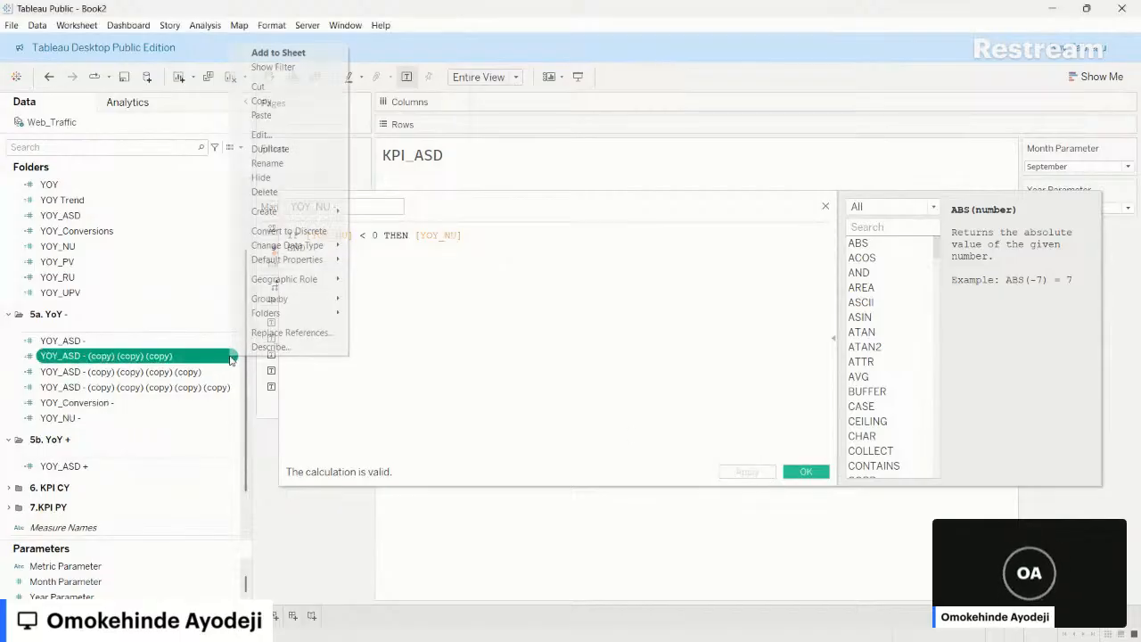
{"action": "left_click", "coordinate": [261, 134]}
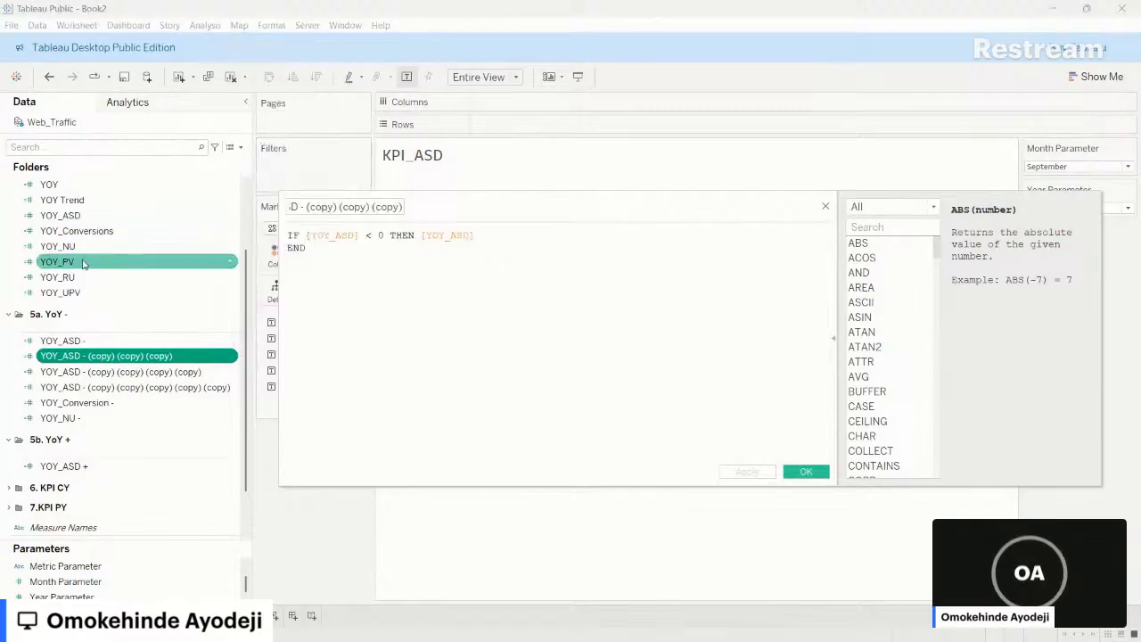
{"action": "left_click_drag", "start_coordinate": [83, 262], "coordinate": [342, 239]}
{"action": "left_click_drag", "start_coordinate": [81, 261], "coordinate": [431, 250]}
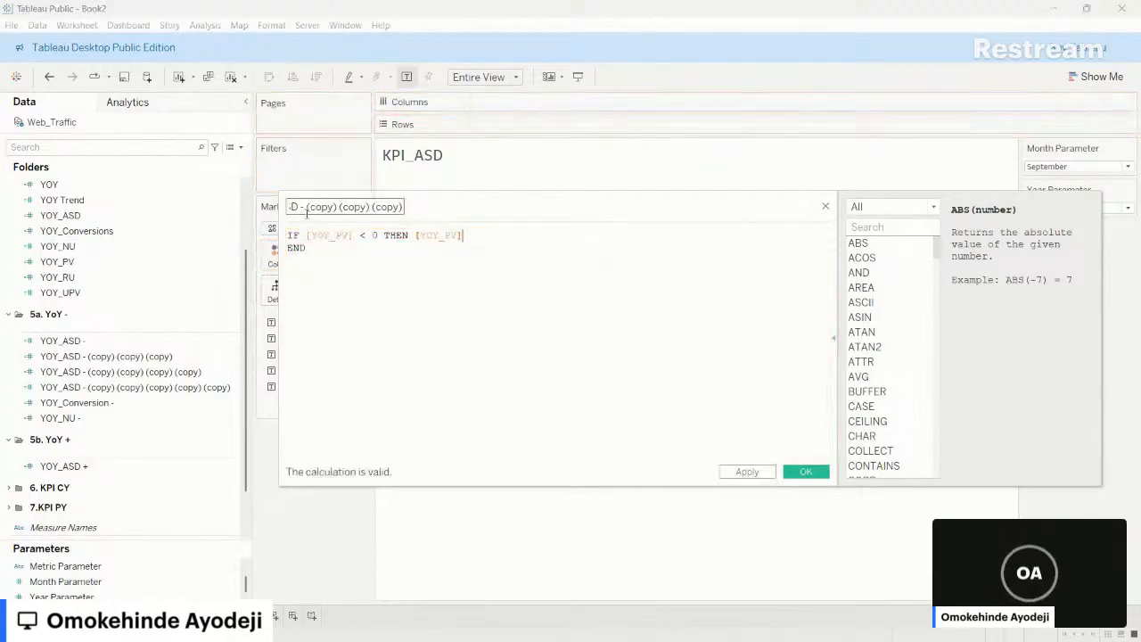
- Name the edited copy YOY_PV - and apply the calculation
{"action": "left_click_drag", "start_coordinate": [306, 211], "coordinate": [436, 223]}
{"action": "key", "text": "BackSpace"}
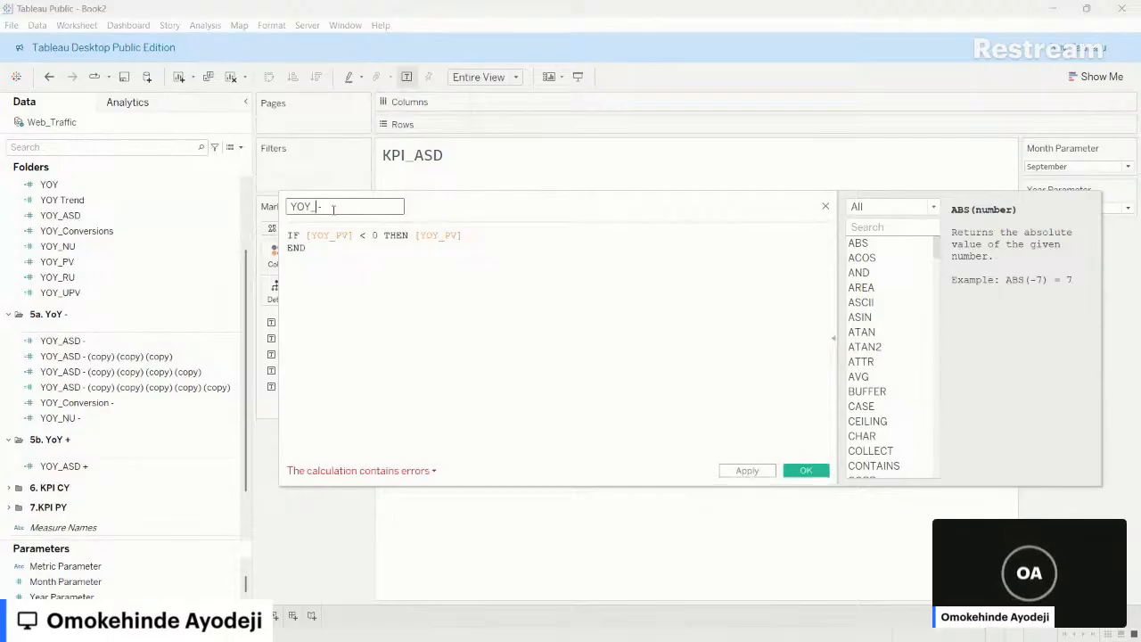
{"action": "left_click", "coordinate": [739, 473]}
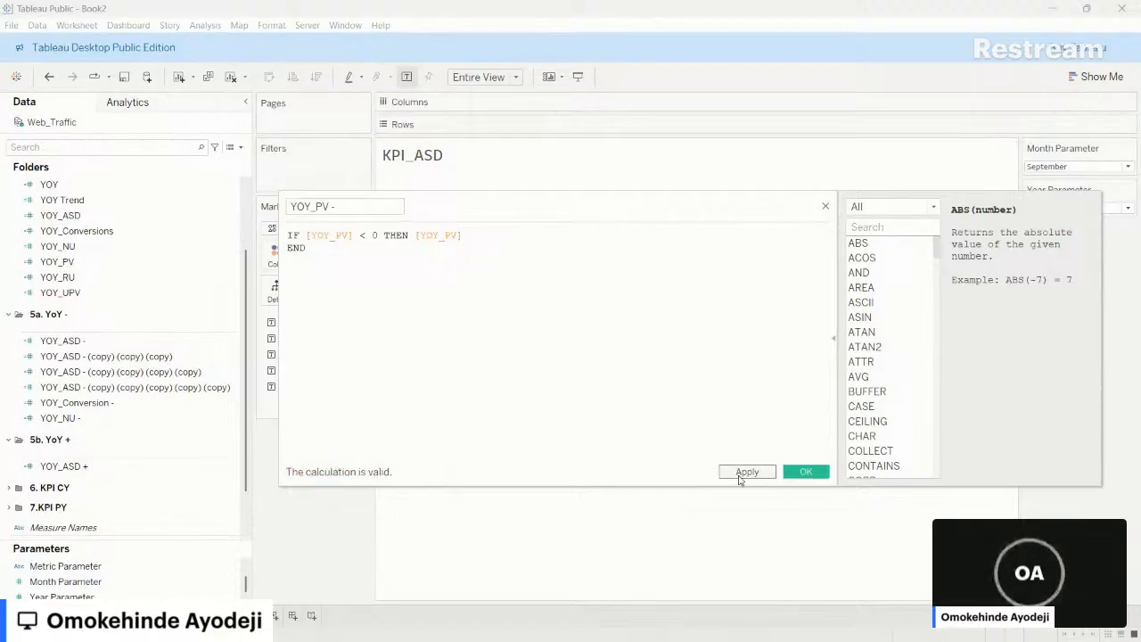
- Open the last-listed YOY_ASD - copy, name it YOY_RU - and use [YOY_RU] in its < 0 condition
{"action": "left_click", "coordinate": [225, 373]}
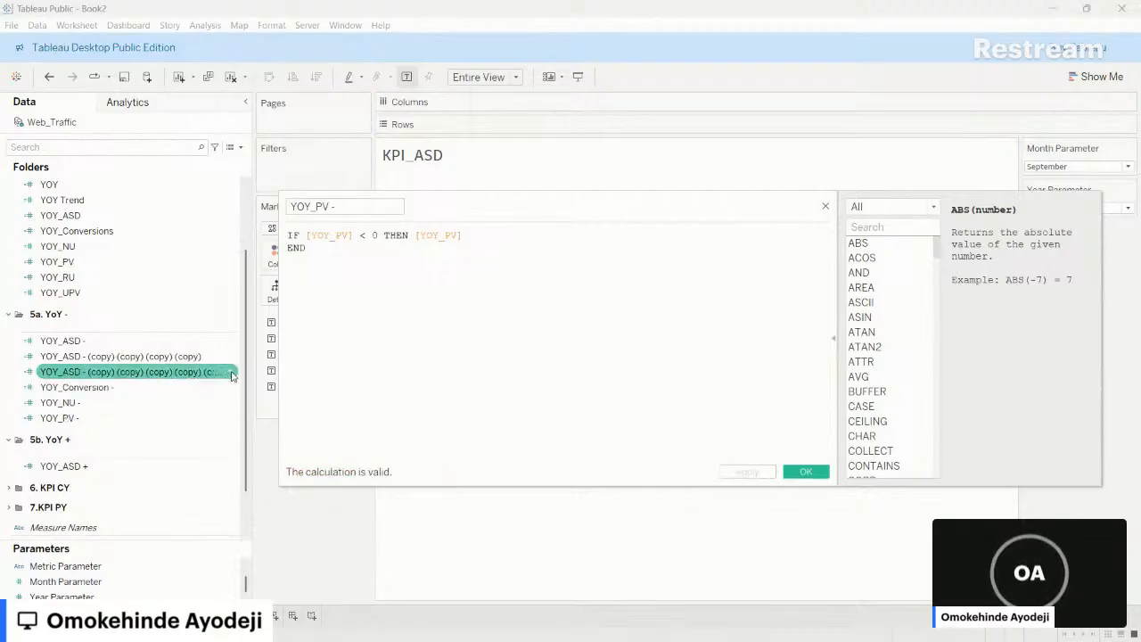
{"action": "right_click", "coordinate": [231, 375]}
{"action": "left_click", "coordinate": [280, 151]}
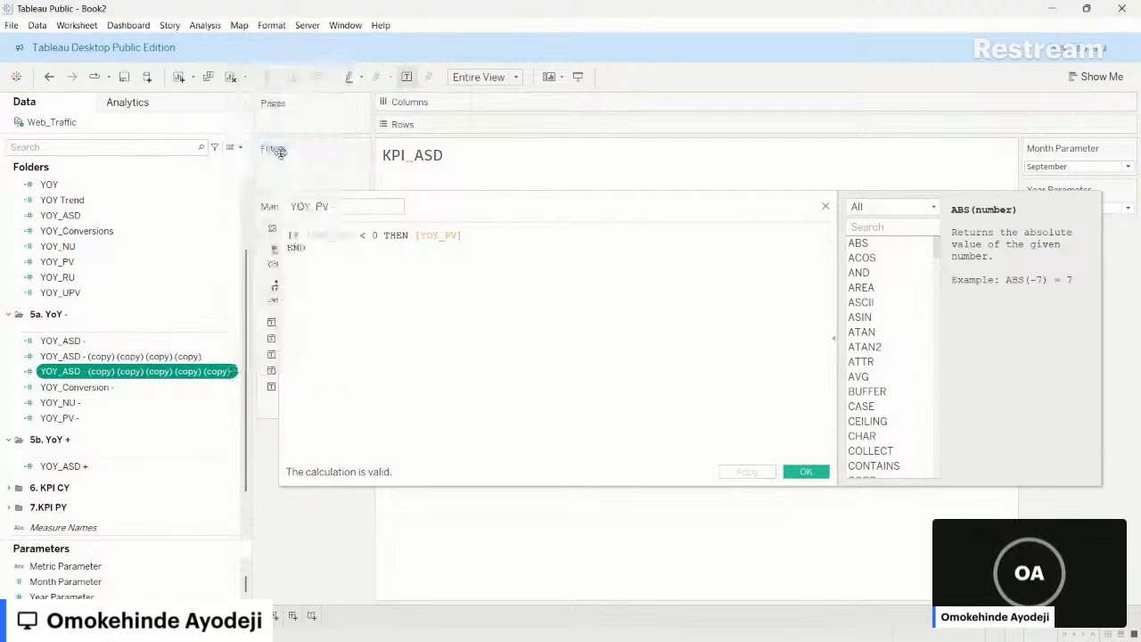
{"action": "key", "text": "BackSpace"}
{"action": "key", "text": "BackSpace"}
{"action": "key", "text": "BackSpace"}
{"action": "key", "text": "BackSpace"}
{"action": "key", "text": "BackSpace"}
{"action": "key", "text": "BackSpace"}
{"action": "key", "text": "BackSpace"}
{"action": "key", "text": "BackSpace"}
{"action": "key", "text": "BackSpace"}
{"action": "key", "text": "BackSpace"}
{"action": "key", "text": "BackSpace"}
{"action": "key", "text": "BackSpace"}
{"action": "key", "text": "BackSpace"}
{"action": "key", "text": "BackSpace"}
{"action": "key", "text": "BackSpace"}
{"action": "key", "text": "BackSpace"}
{"action": "key", "text": "BackSpace"}
{"action": "key", "text": "BackSpace"}
{"action": "key", "text": "BackSpace"}
{"action": "key", "text": "BackSpace"}
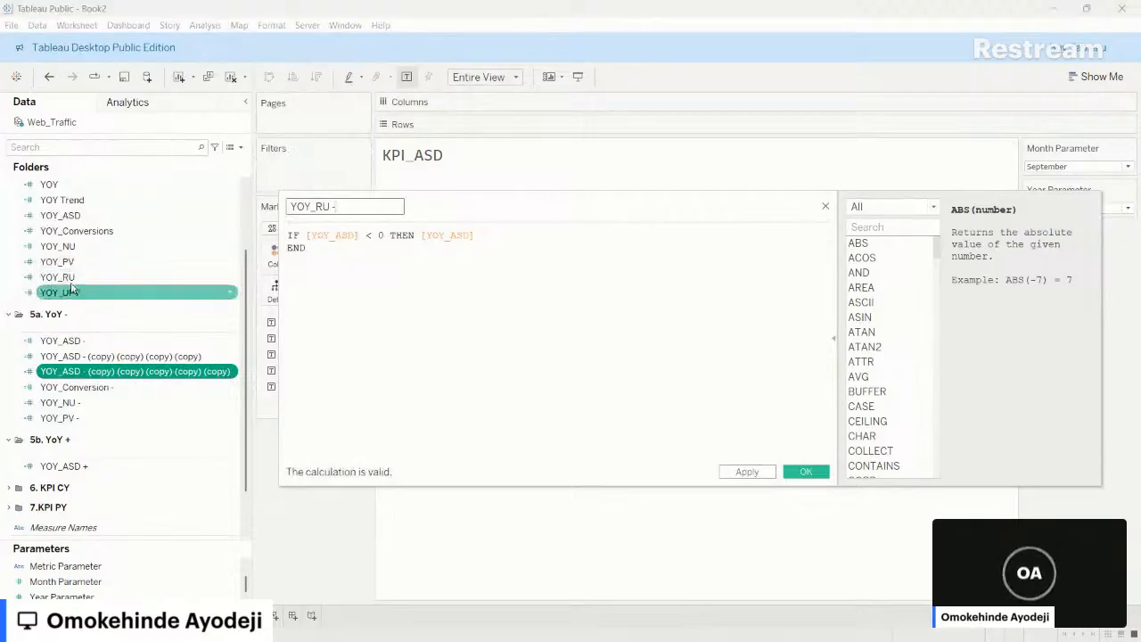
{"action": "left_click_drag", "start_coordinate": [69, 280], "coordinate": [354, 249]}
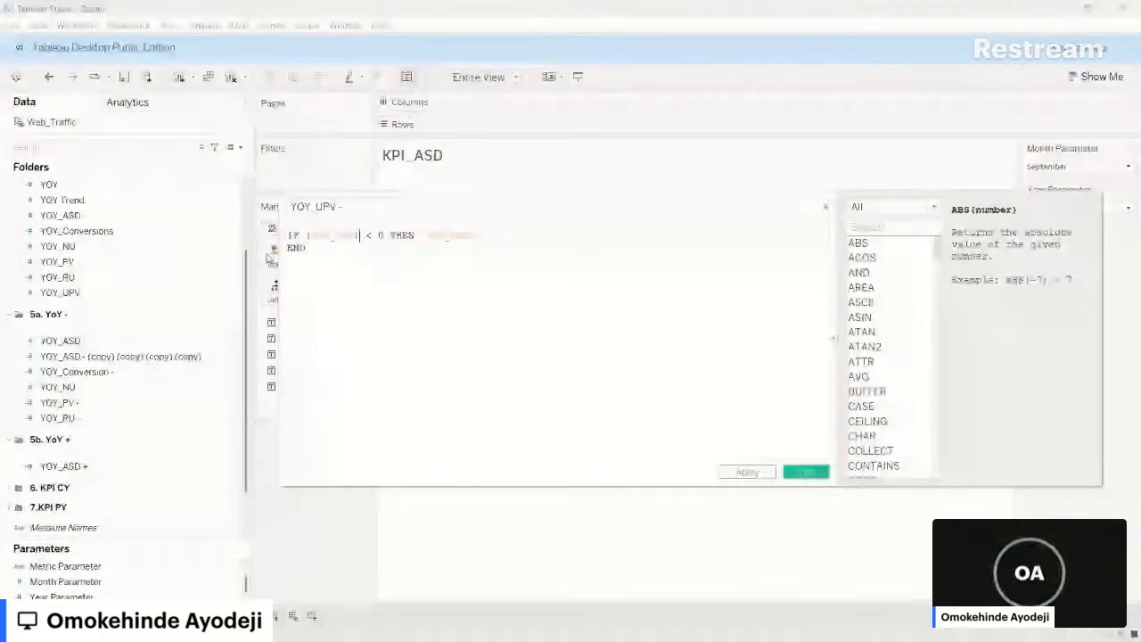
- Make the YOY_UPV - formula return [YOY_UPV] after THEN and save the calculation
{"action": "left_click_drag", "start_coordinate": [120, 275], "coordinate": [535, 250]}
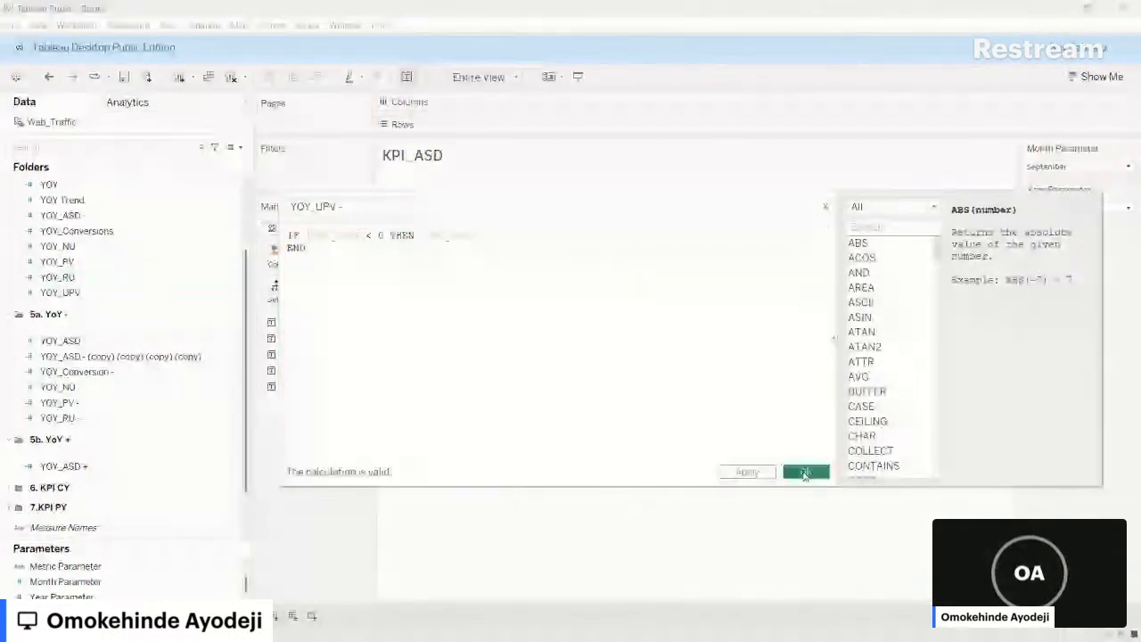
{"action": "left_click", "coordinate": [806, 471]}
- Copy and paste all six fields of the 5a. YoY - folder and move the pasted copies into the 5b. YoY + folder
{"action": "left_click", "coordinate": [184, 459]}
{"action": "scroll", "coordinate": [184, 458], "scroll_direction": "down", "scroll_amount": 2}
{"action": "left_click", "coordinate": [113, 279]}
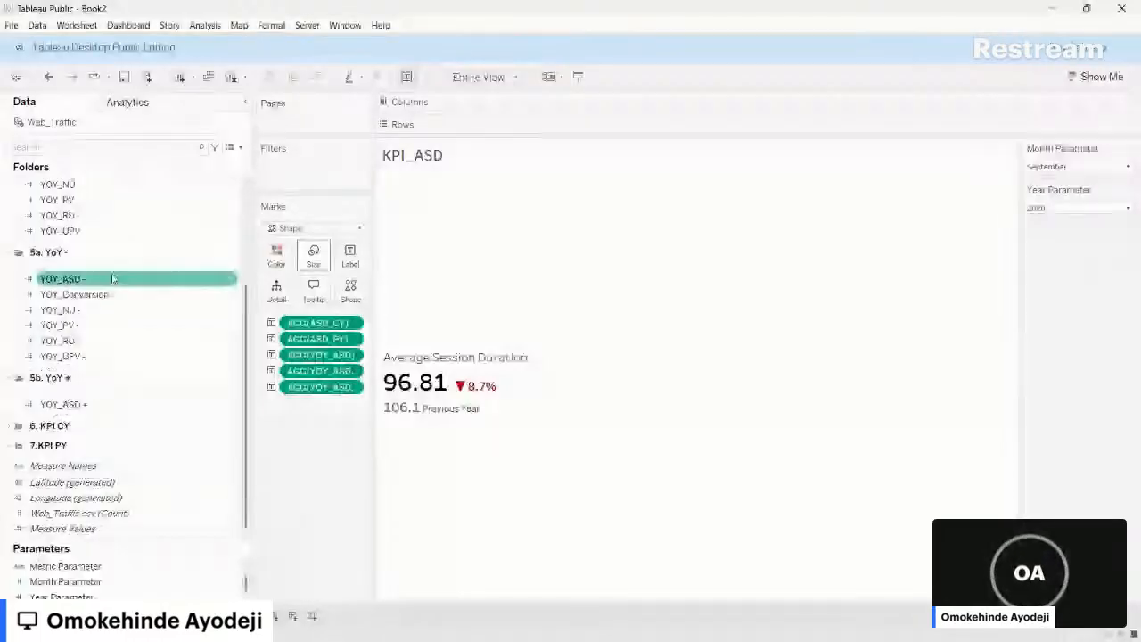
{"action": "left_click", "coordinate": [89, 354], "text": "shift"}
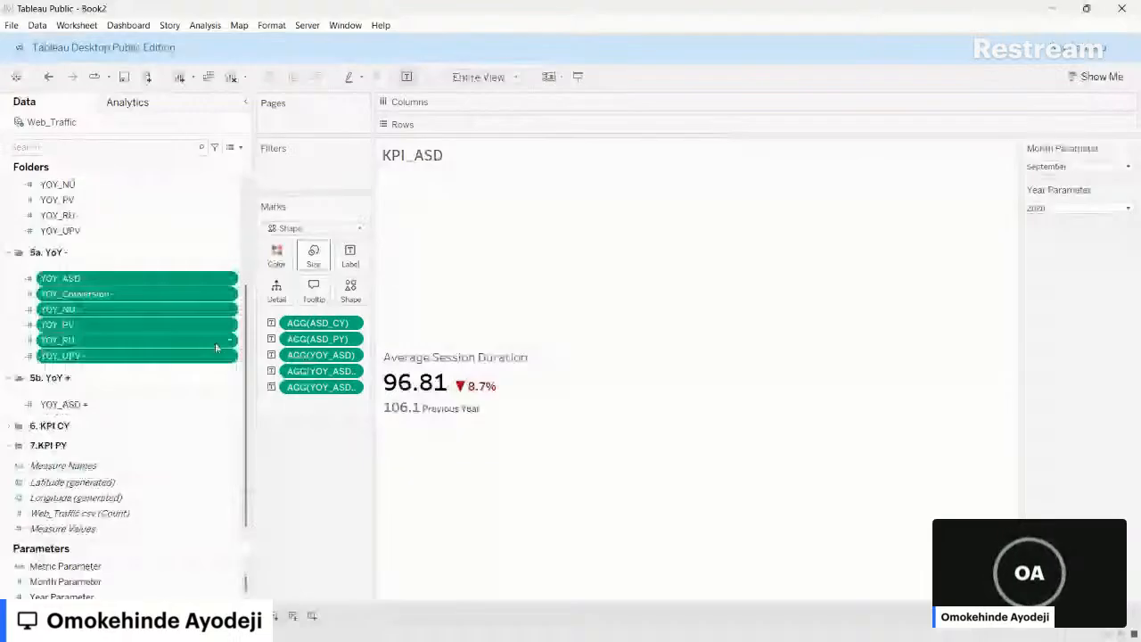
{"action": "right_click", "coordinate": [237, 357]}
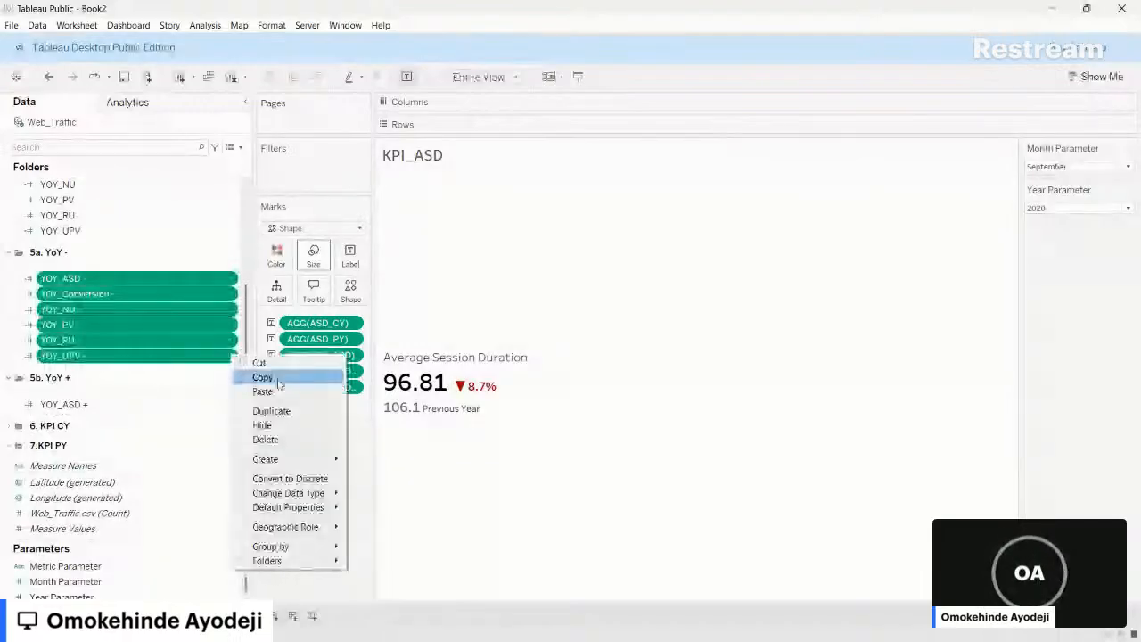
{"action": "left_click", "coordinate": [279, 381]}
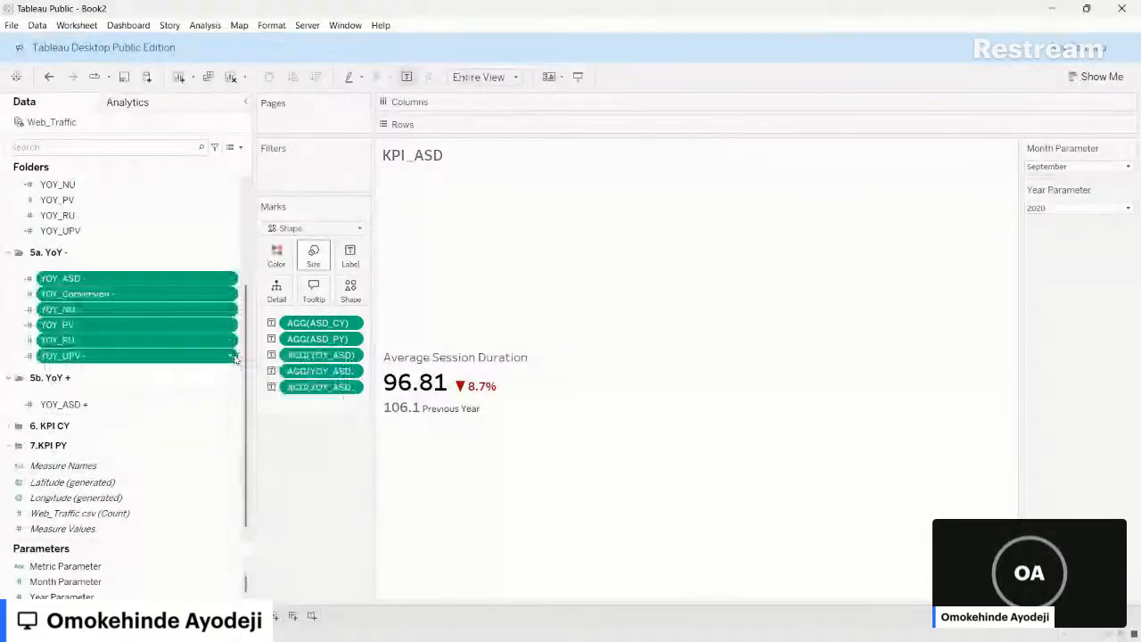
{"action": "right_click", "coordinate": [236, 359]}
{"action": "left_click", "coordinate": [267, 389]}
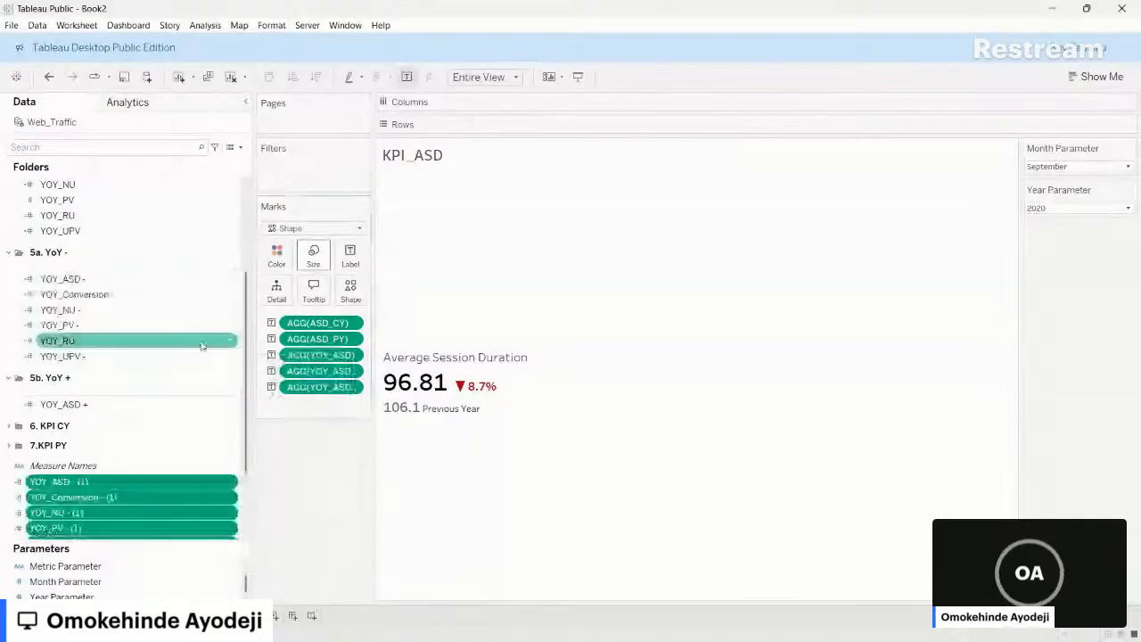
{"action": "left_click_drag", "start_coordinate": [151, 484], "coordinate": [148, 418]}
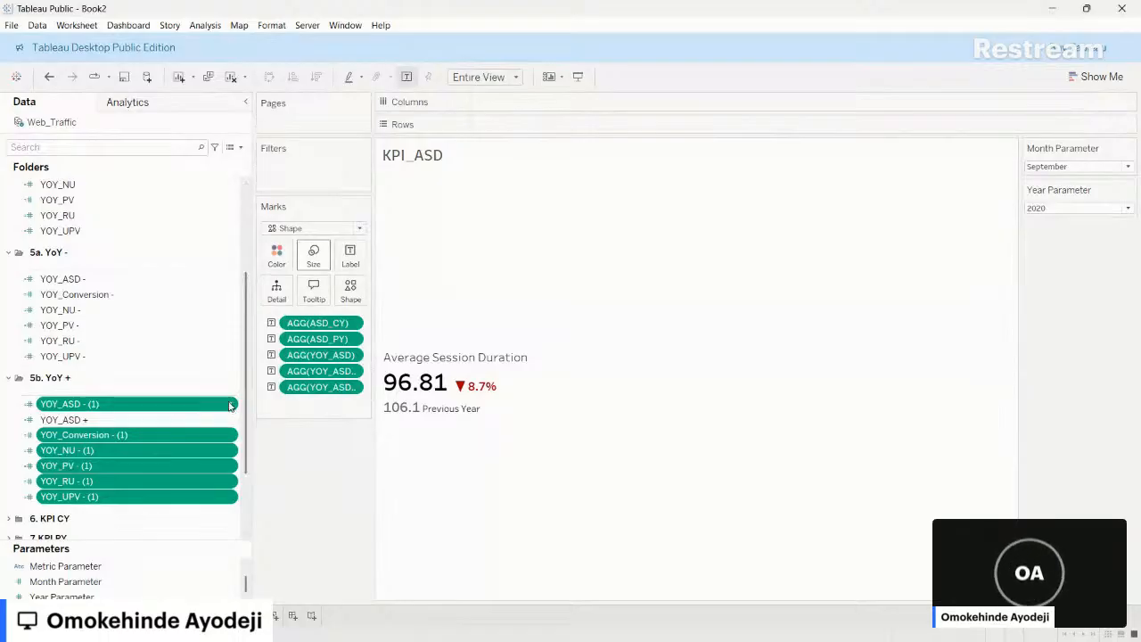
- Delete the surplus YOY_ASD - (1) field from the 5b. YoY + folder
{"action": "right_click", "coordinate": [229, 406]}
{"action": "left_click", "coordinate": [369, 448]}
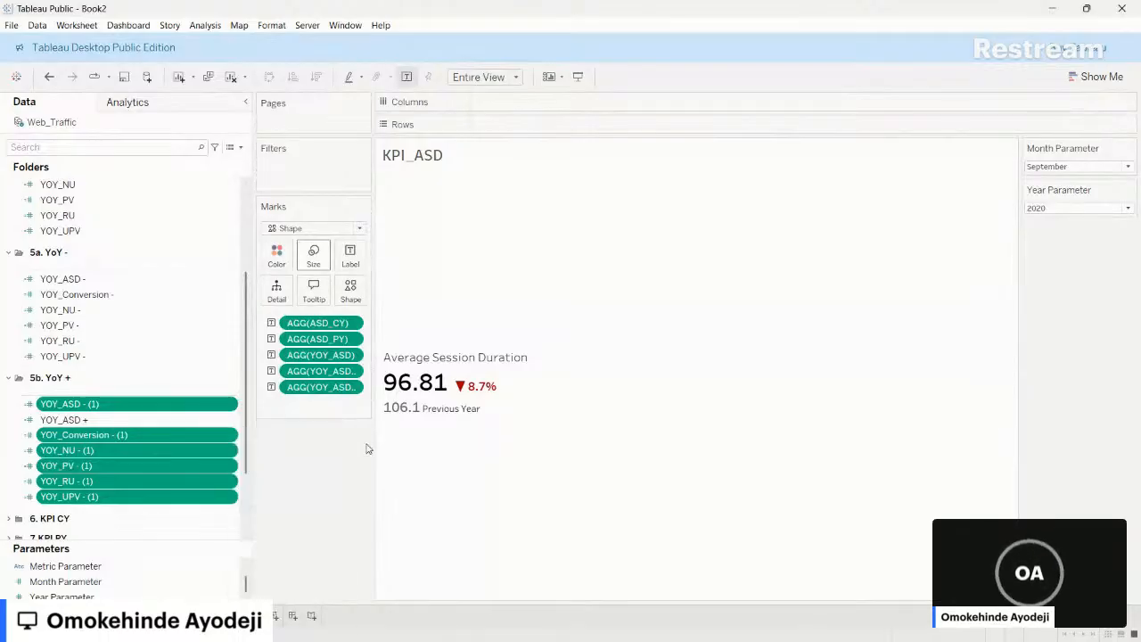
{"action": "left_click", "coordinate": [189, 359]}
{"action": "right_click", "coordinate": [231, 404]}
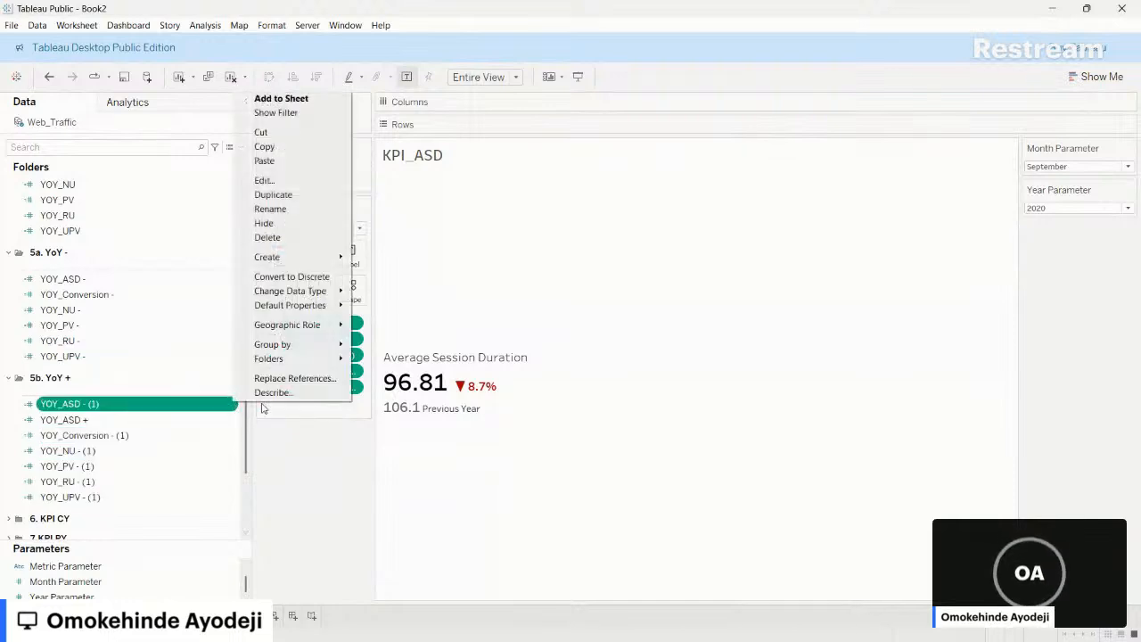
{"action": "left_click", "coordinate": [266, 237]}
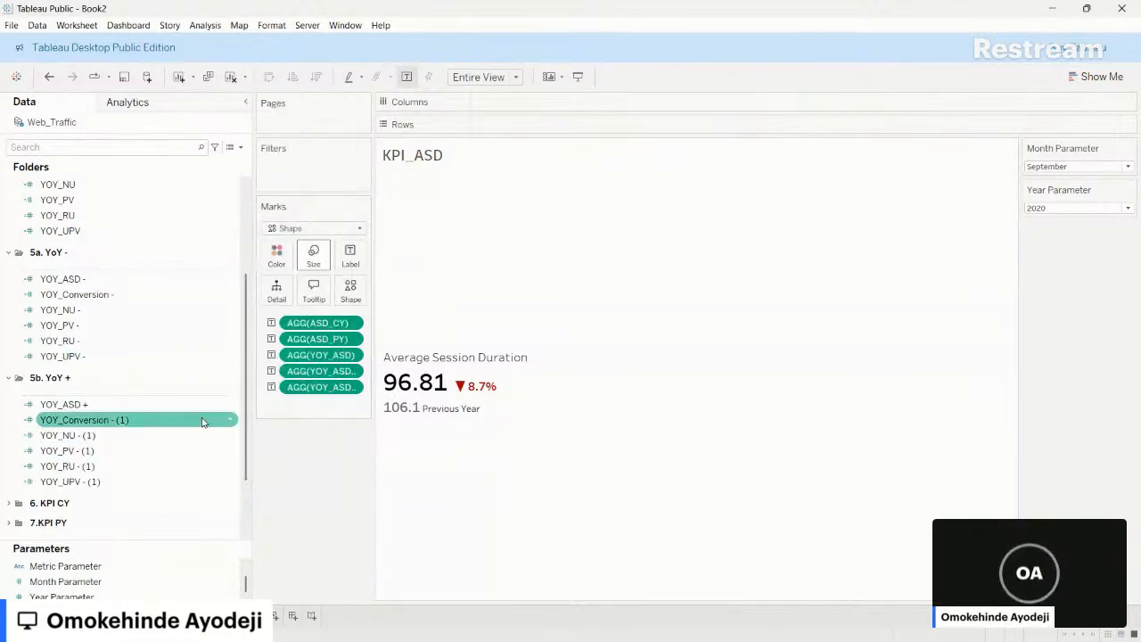
- Rename YOY_Conversion - (1) as YOY_Conversion +, make its condition [YOY_Conversions] > 0 and apply the calculation
{"action": "left_click", "coordinate": [232, 421]}
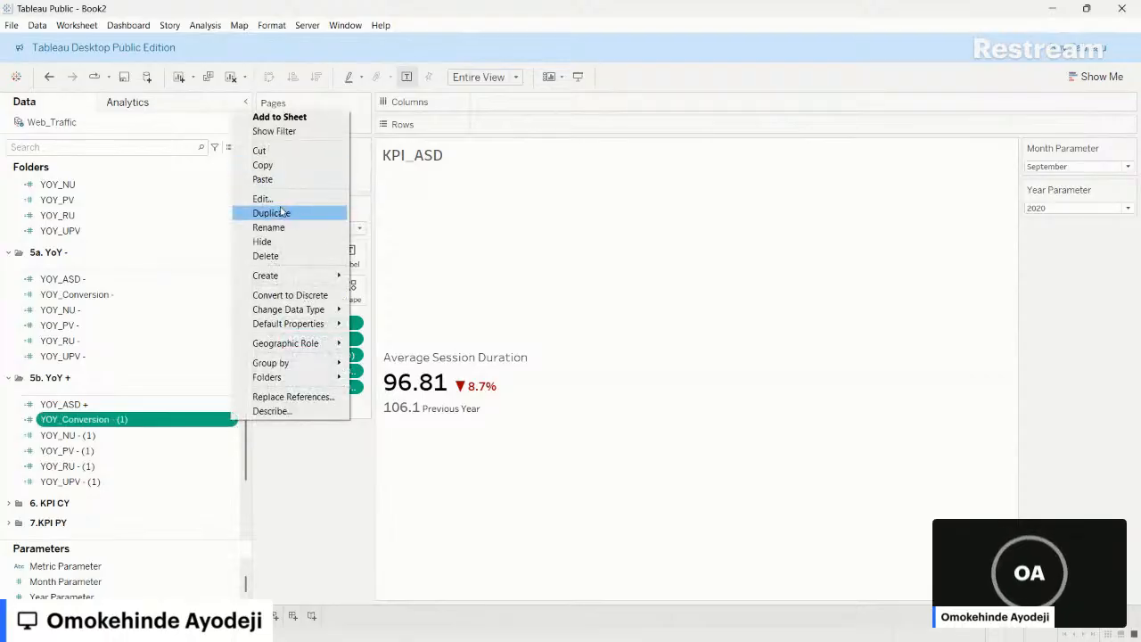
{"action": "left_click", "coordinate": [263, 197]}
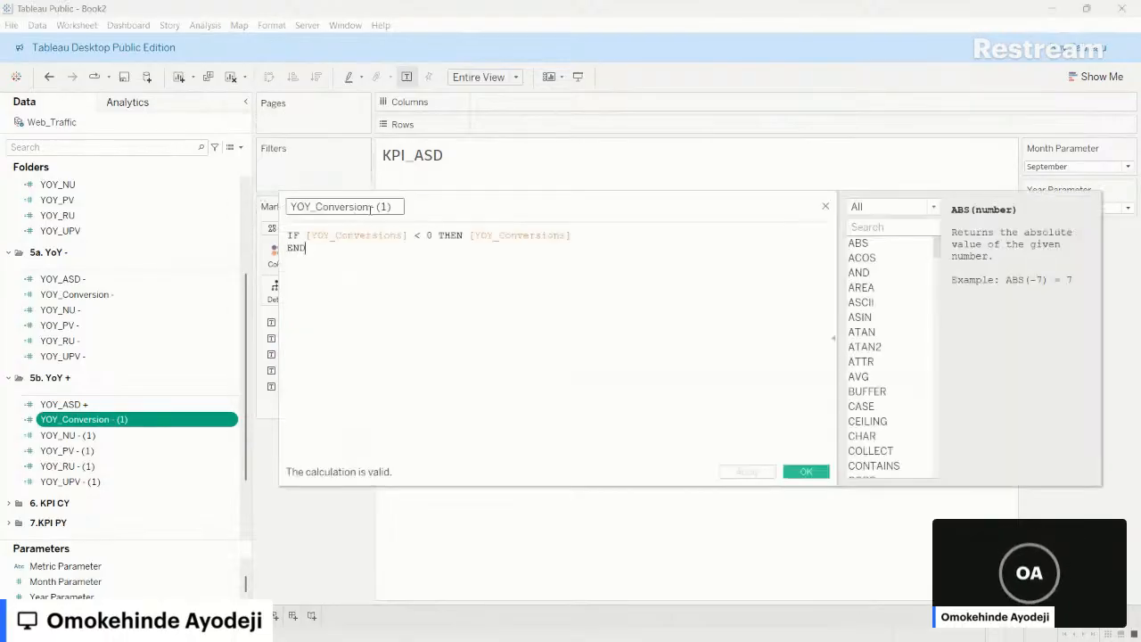
{"action": "left_click_drag", "start_coordinate": [371, 207], "coordinate": [441, 205]}
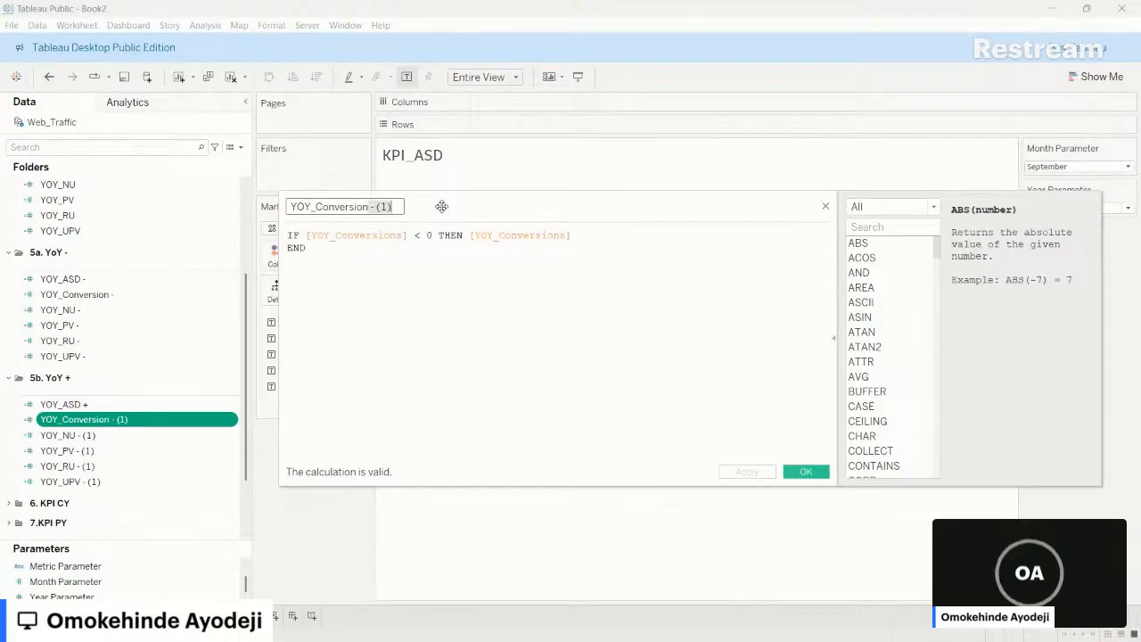
{"action": "type", "text": "+"}
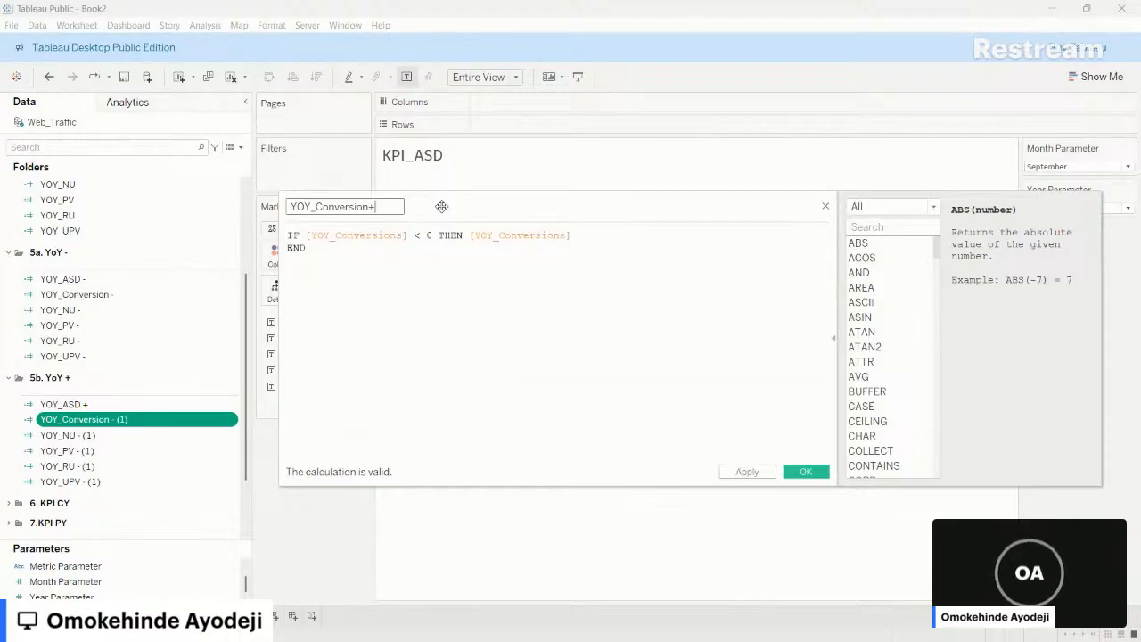
{"action": "key", "text": "Left"}
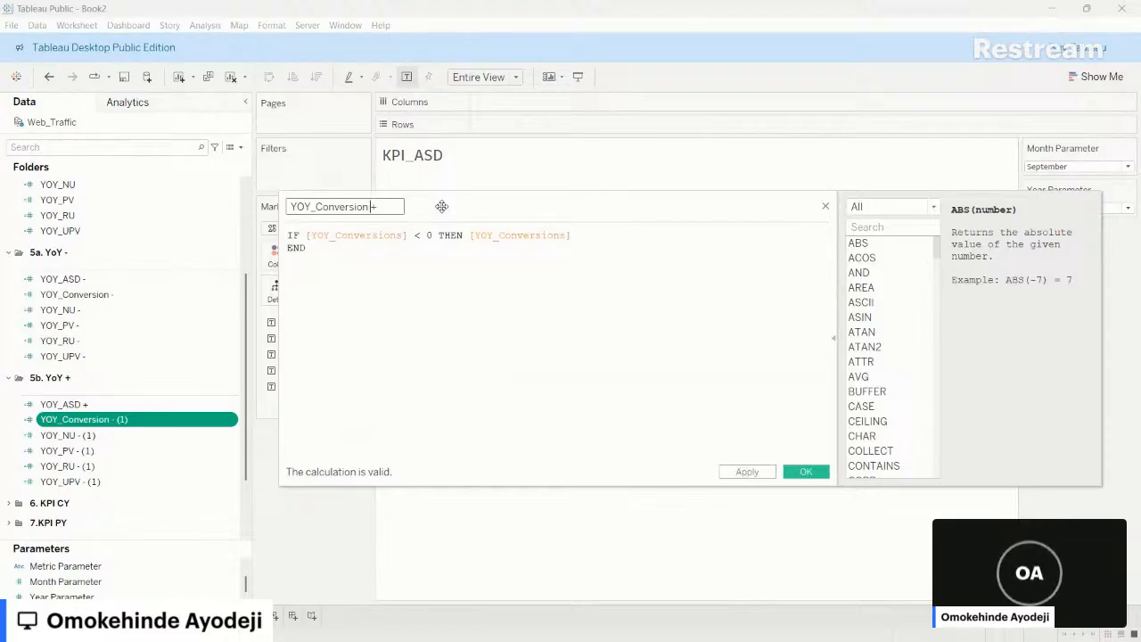
{"action": "key", "text": "BackSpace"}
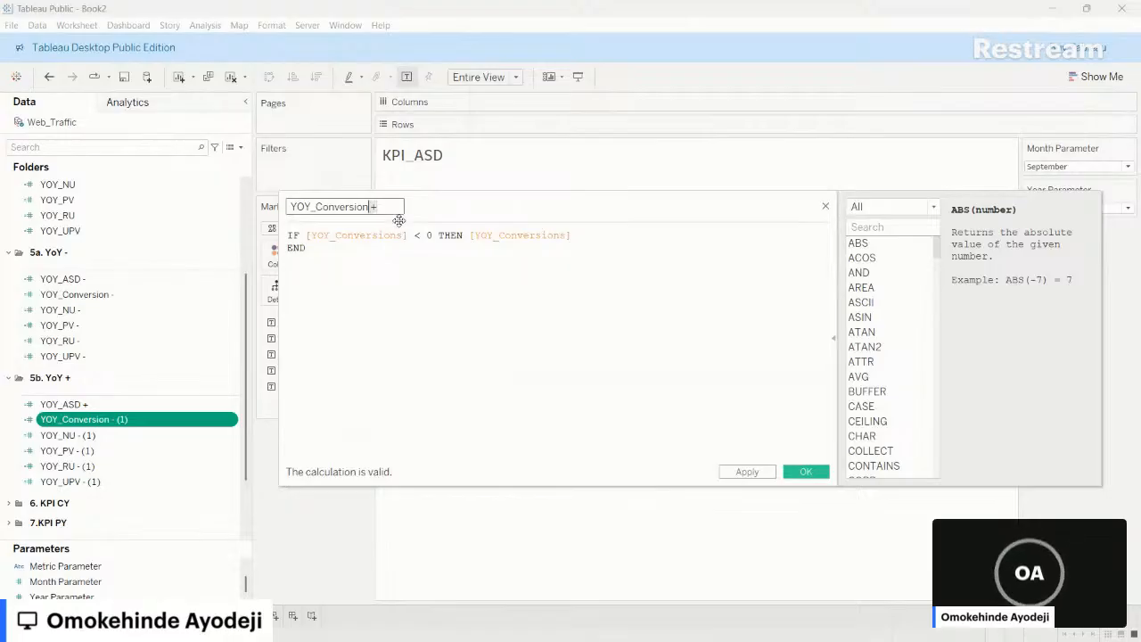
{"action": "left_click", "coordinate": [421, 235]}
{"action": "key", "text": "BackSpace"}
{"action": "type", "text": ">"}
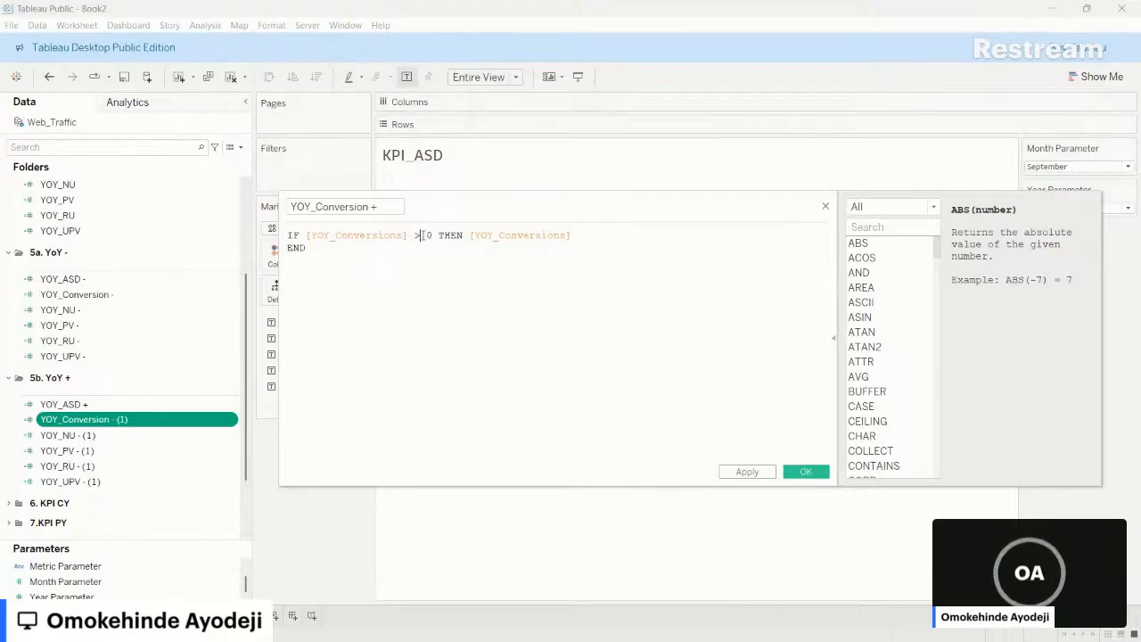
{"action": "left_click", "coordinate": [745, 472]}
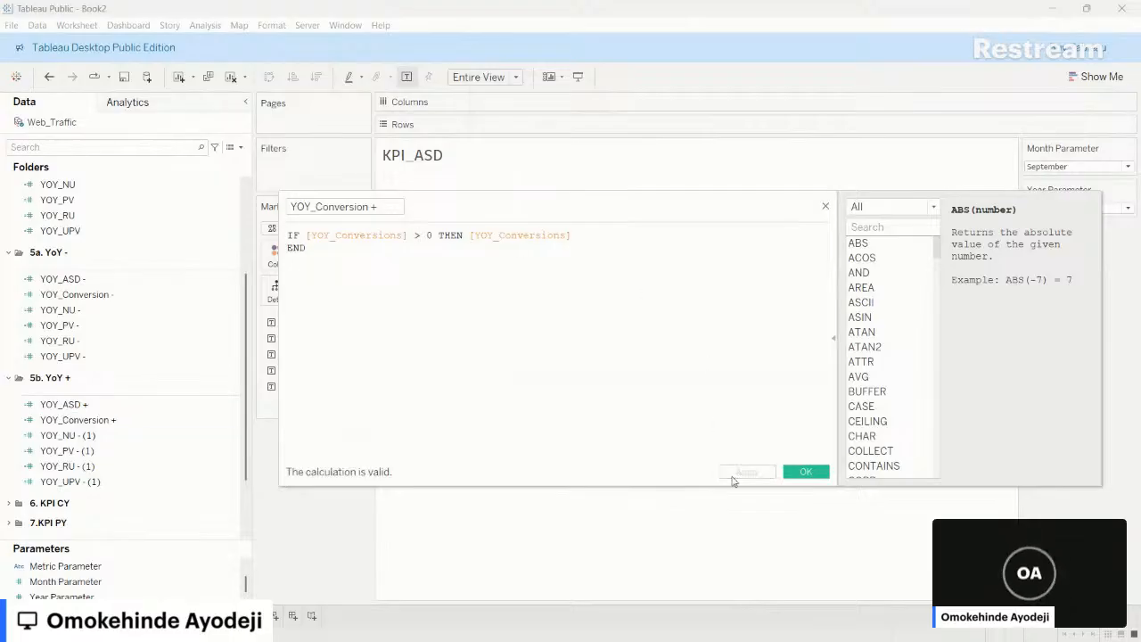
- Rename YOY_NU - (1) as YOY_NU +, make its condition [YOY_NU] > 0 and apply the calculation
{"action": "left_click", "coordinate": [224, 436]}
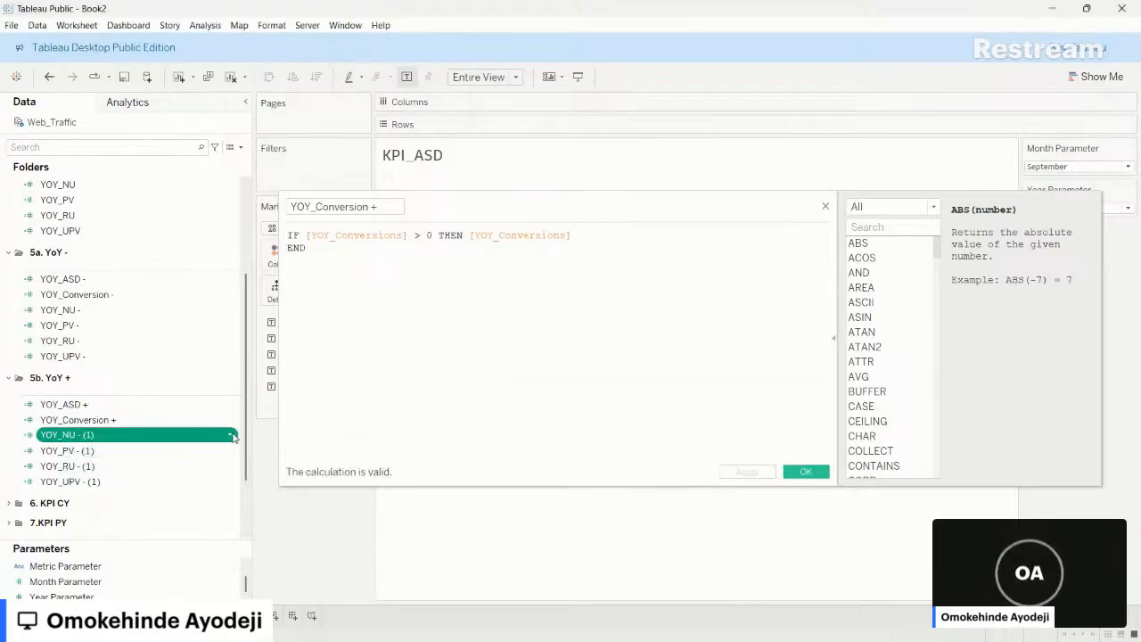
{"action": "right_click", "coordinate": [227, 436]}
{"action": "left_click", "coordinate": [267, 209]}
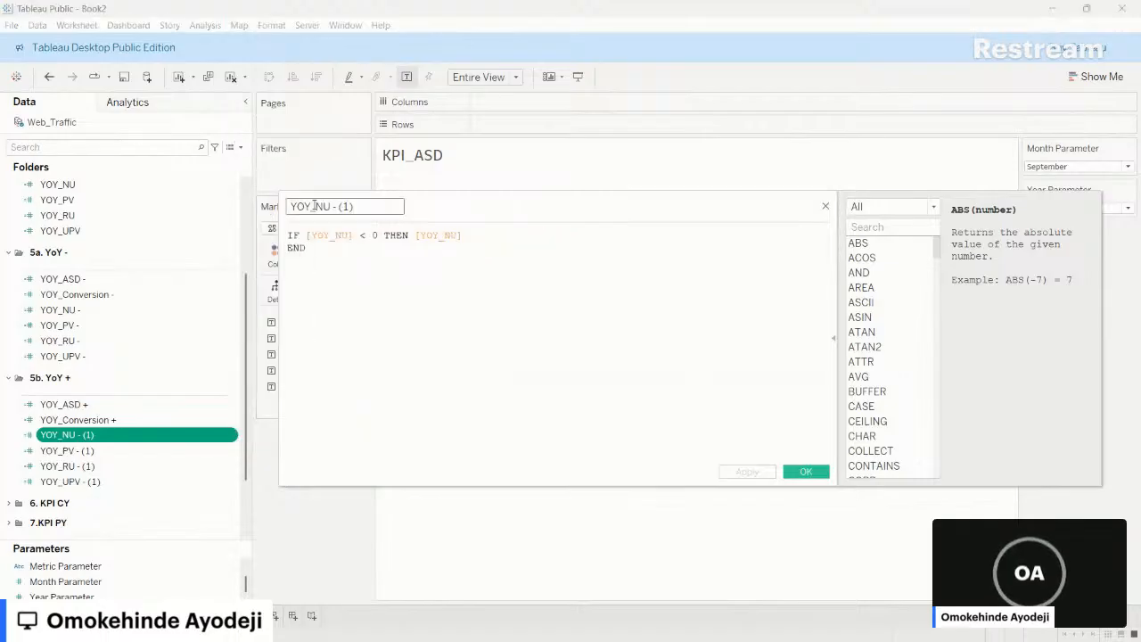
{"action": "left_click_drag", "start_coordinate": [330, 207], "coordinate": [375, 211]}
{"action": "type", "text": "+"}
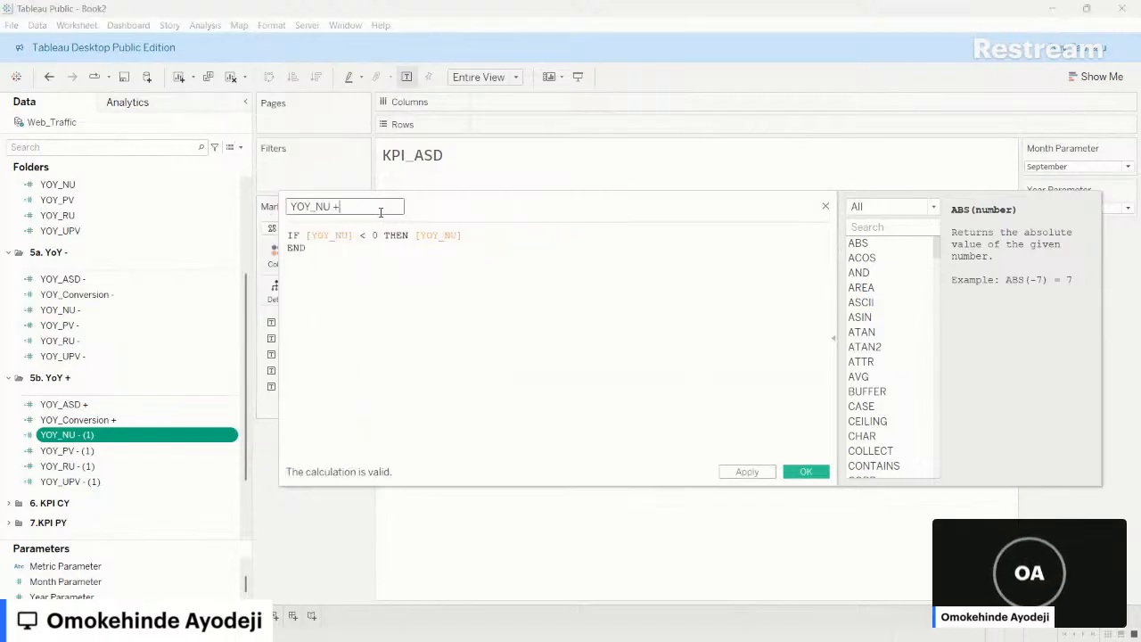
{"action": "left_click", "coordinate": [364, 244]}
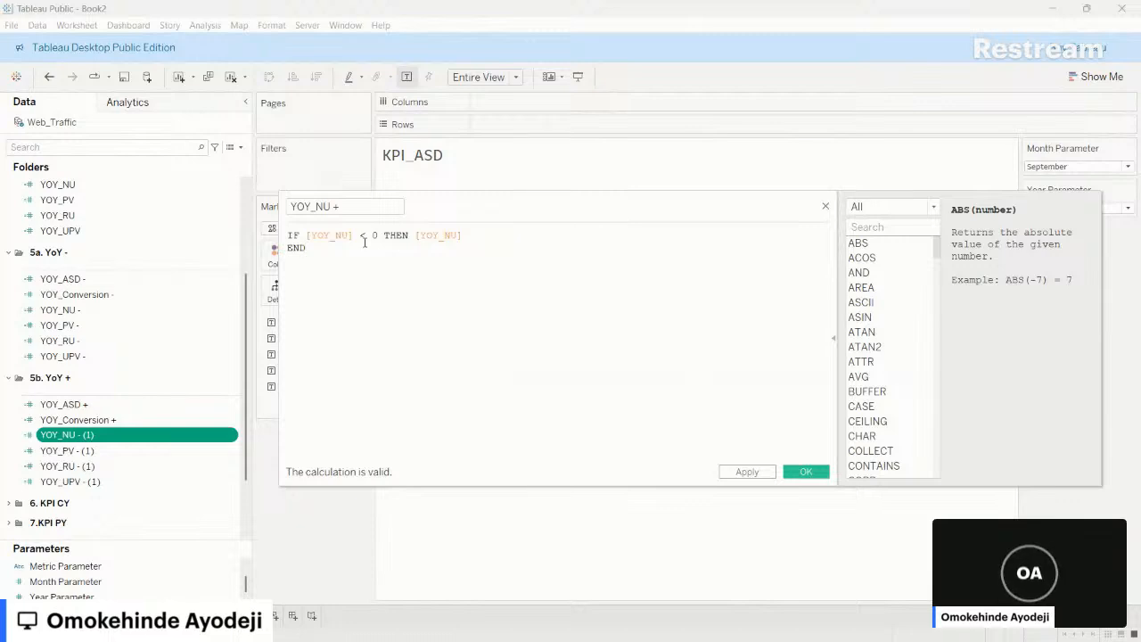
{"action": "left_click", "coordinate": [364, 236]}
{"action": "type", "text": ">"}
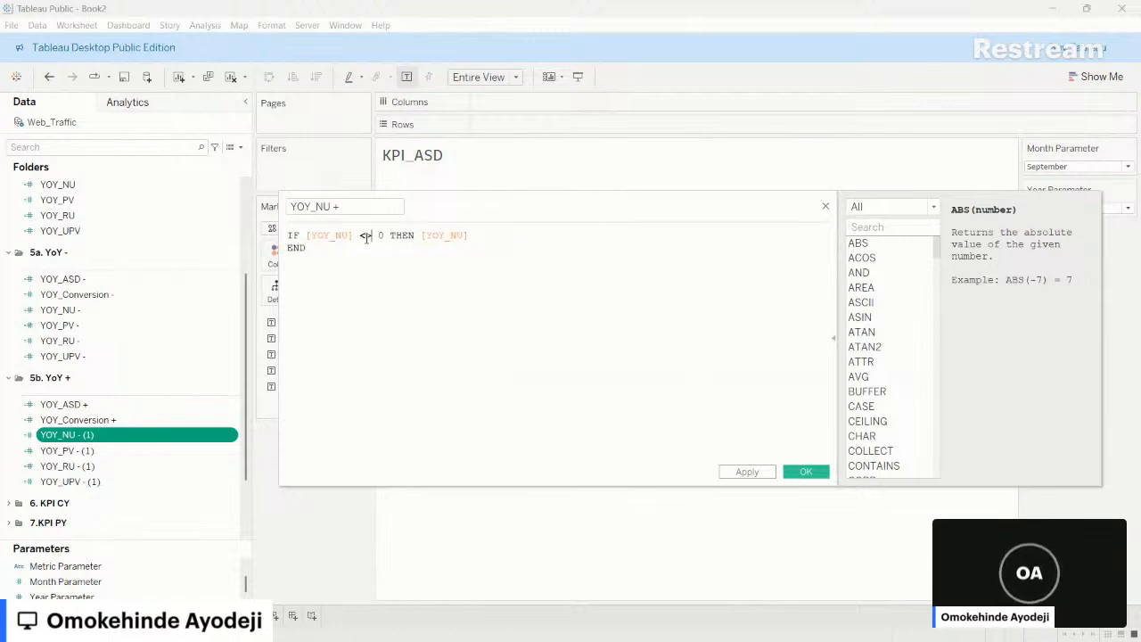
{"action": "key", "text": "Left"}
{"action": "key", "text": "BackSpace"}
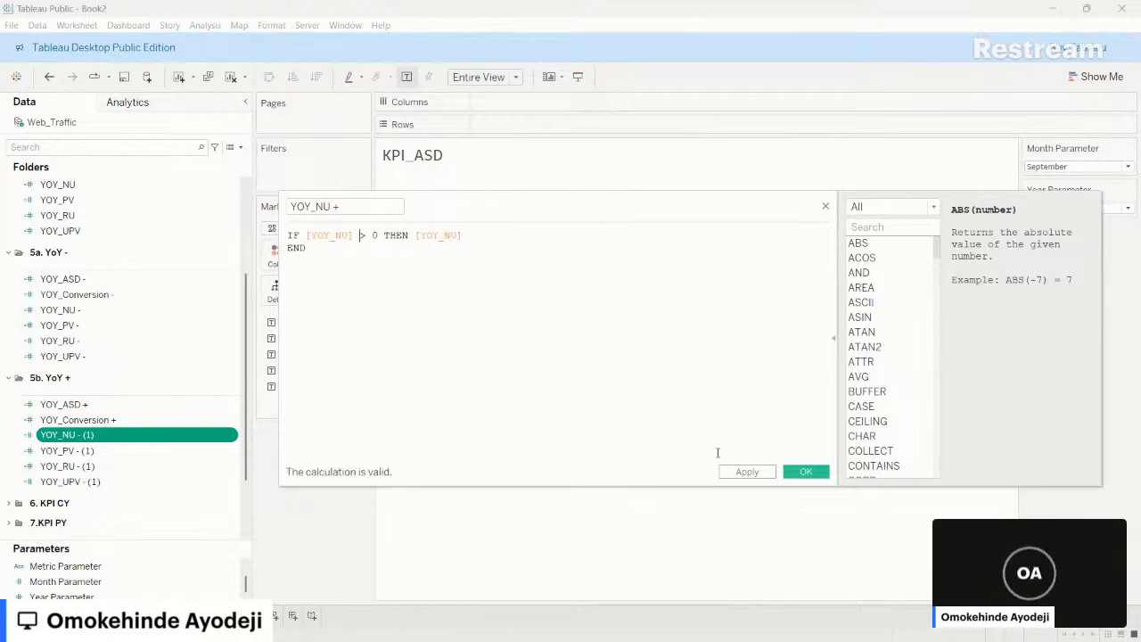
{"action": "left_click", "coordinate": [747, 472]}
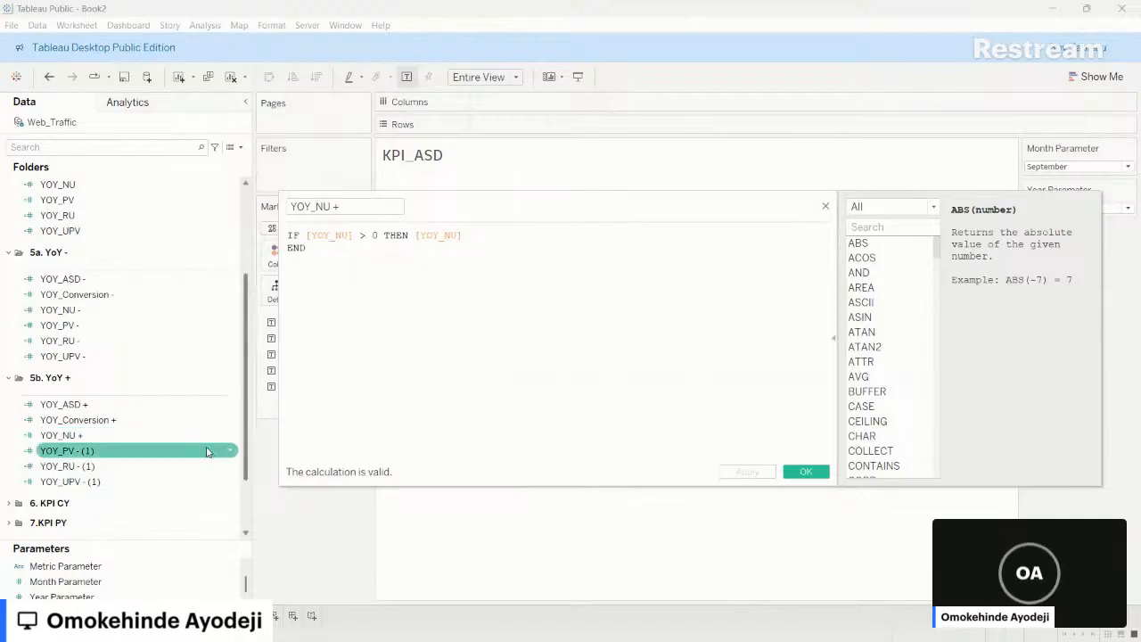
- Edit YOY_PV - (1) so its condition is [YOY_PV] > 0, name it YOY_PV + and apply the calculation
{"action": "left_click", "coordinate": [229, 450]}
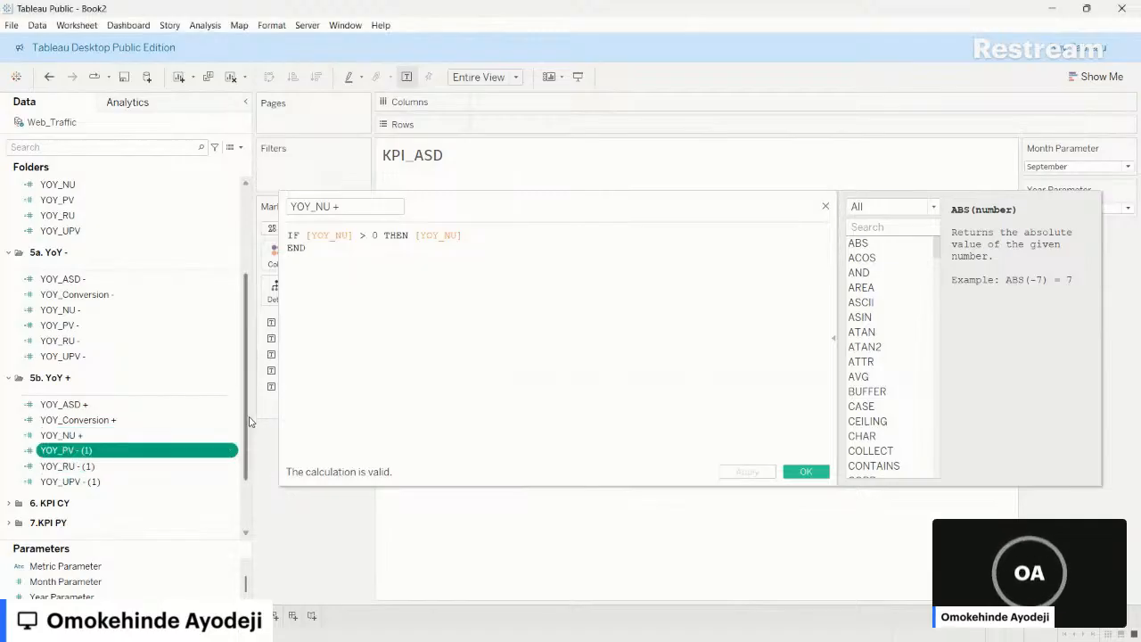
{"action": "right_click", "coordinate": [230, 450]}
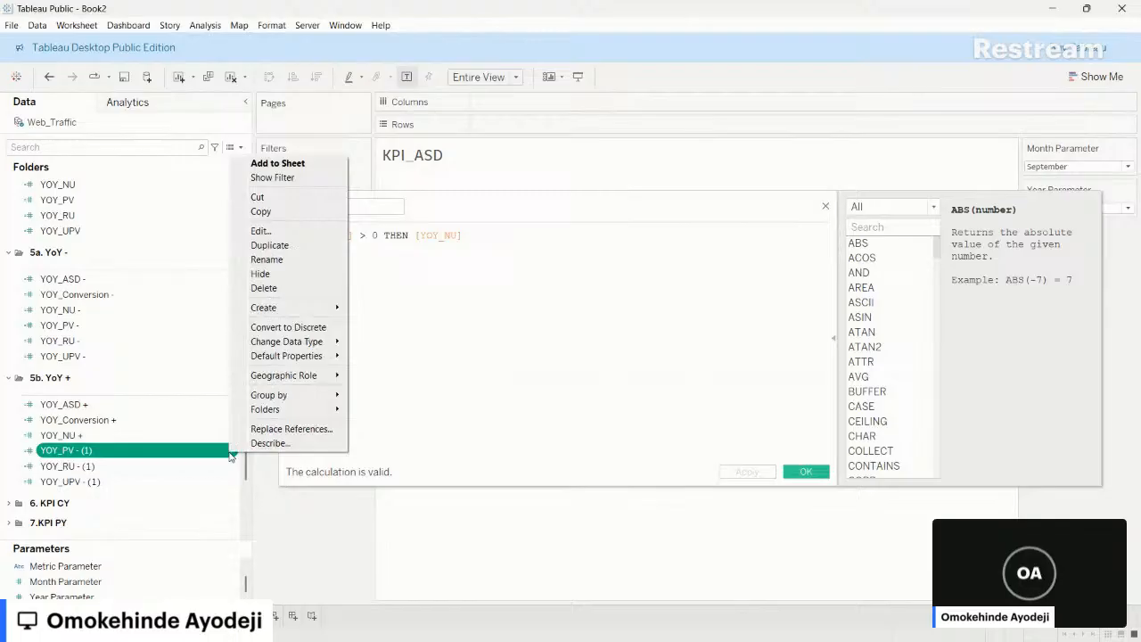
{"action": "left_click", "coordinate": [277, 231]}
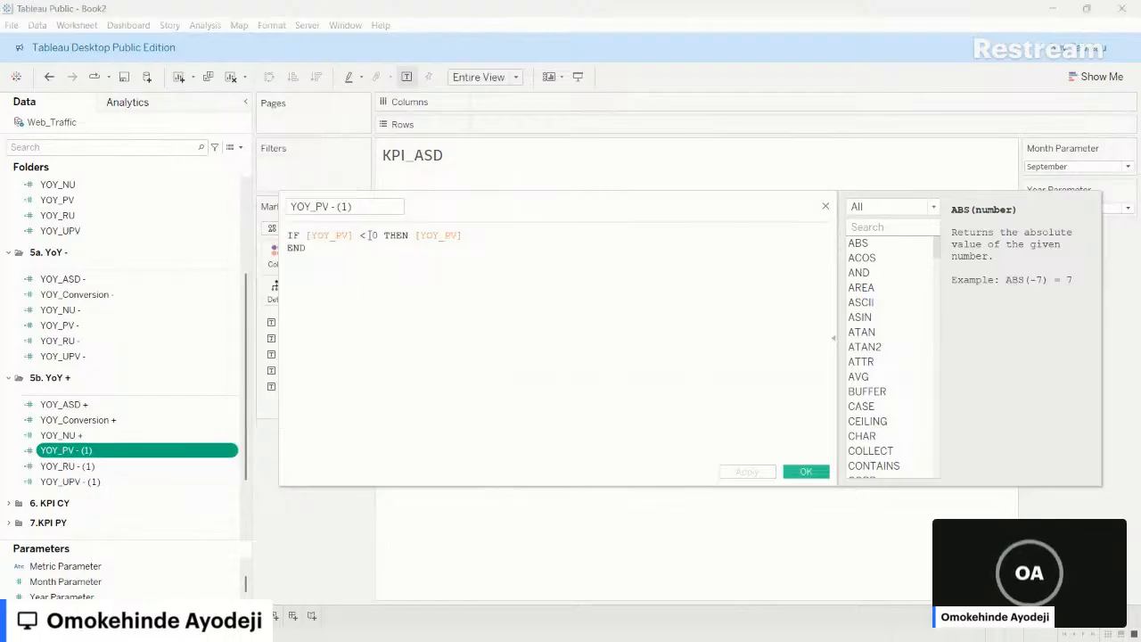
{"action": "left_click", "coordinate": [368, 235]}
{"action": "key", "text": "BackSpace"}
{"action": "type", "text": ">"}
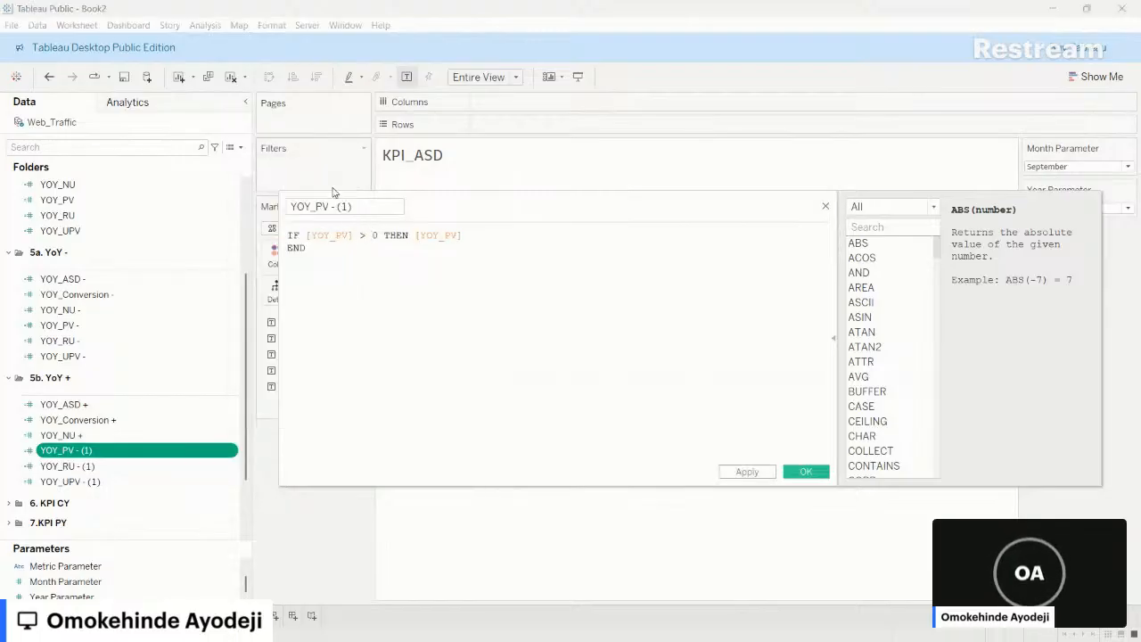
{"action": "left_click_drag", "start_coordinate": [330, 206], "coordinate": [376, 208]}
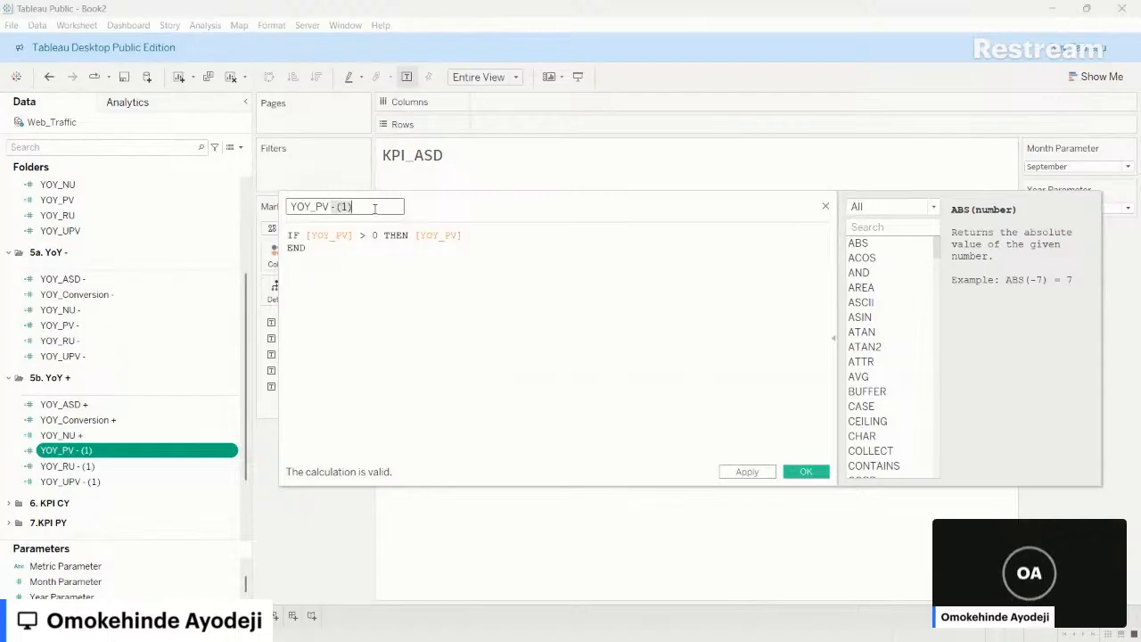
{"action": "key", "text": "BackSpace"}
{"action": "type", "text": "+"}
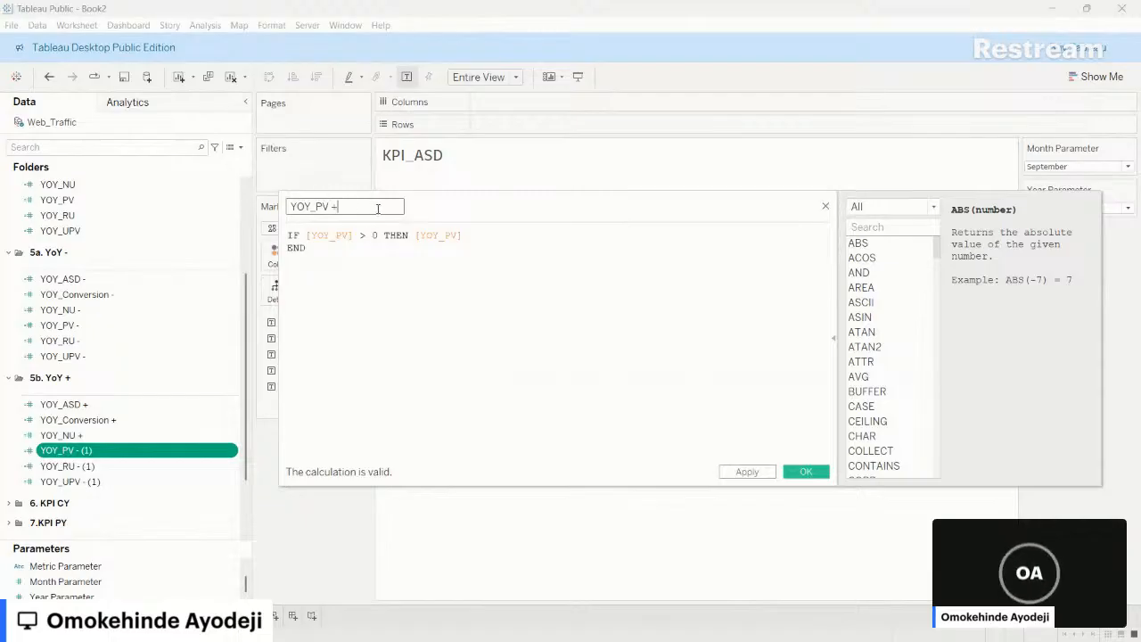
{"action": "left_click", "coordinate": [747, 470]}
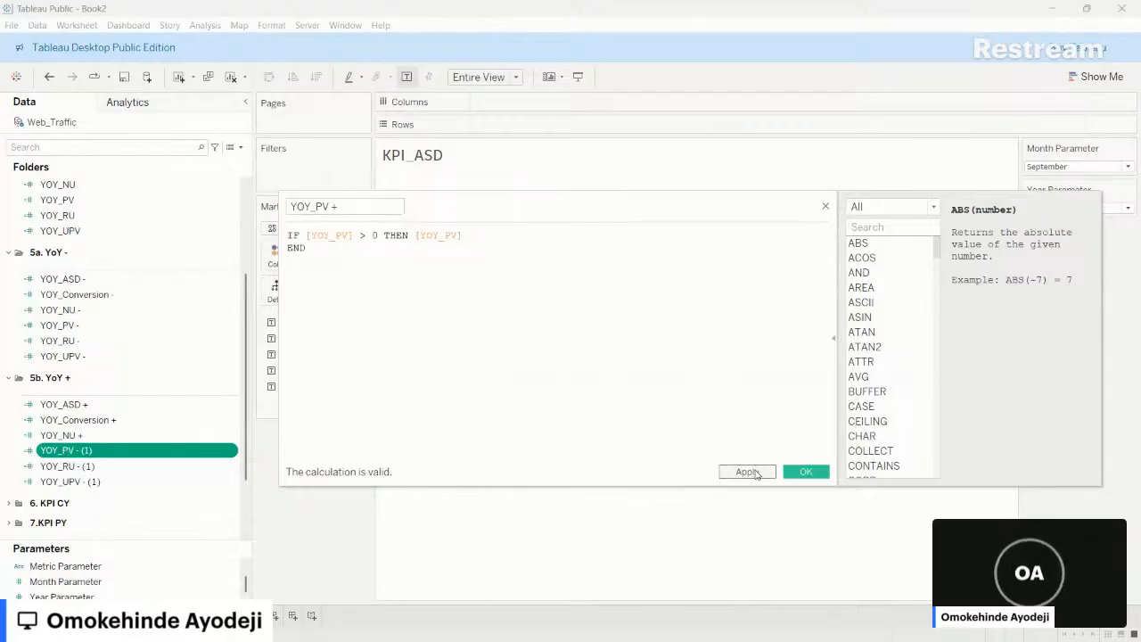
- Rename YOY_RU - (1) as YOY_RU +, make its condition [YOY_RU] > 0 and apply the calculation
{"action": "left_click", "coordinate": [221, 465]}
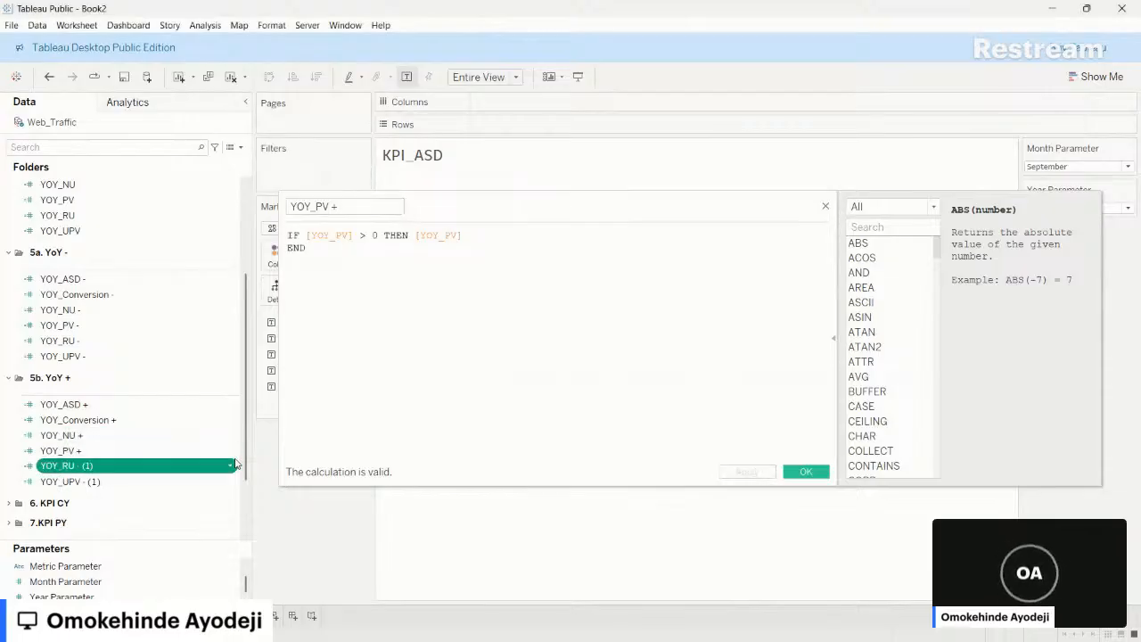
{"action": "left_click", "coordinate": [616, 362]}
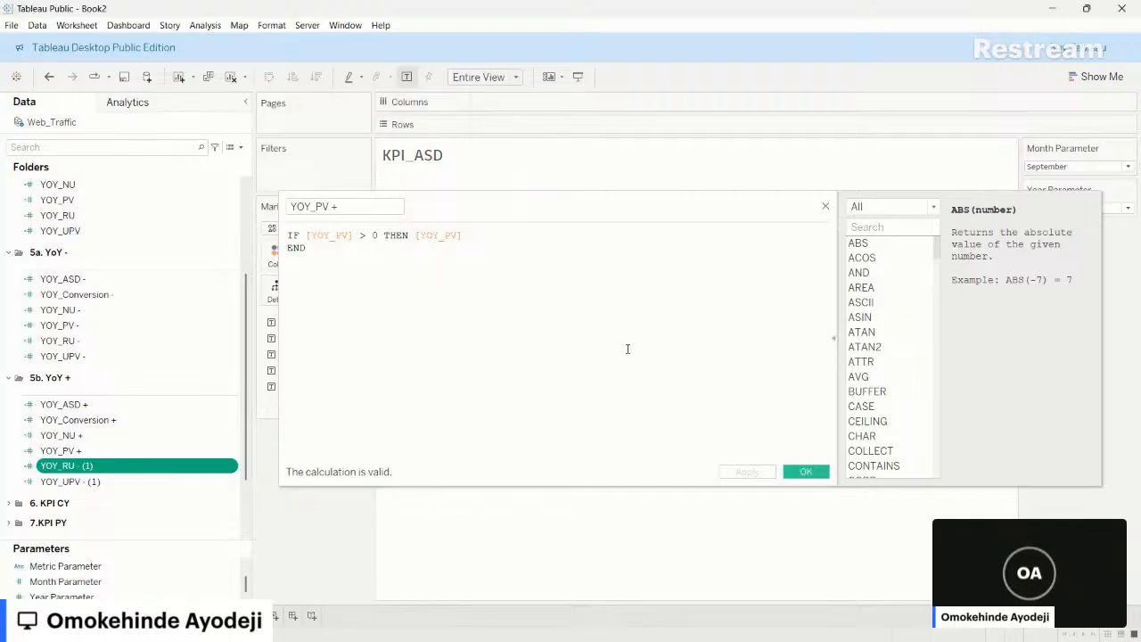
{"action": "right_click", "coordinate": [231, 469]}
{"action": "left_click", "coordinate": [261, 248]}
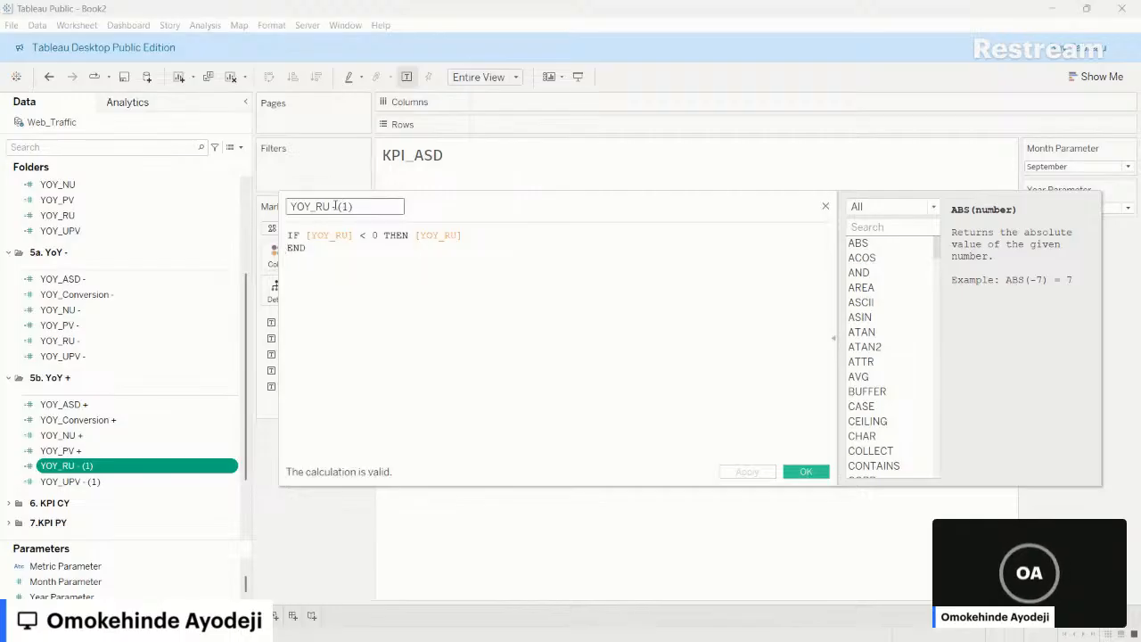
{"action": "left_click_drag", "start_coordinate": [330, 206], "coordinate": [388, 207]}
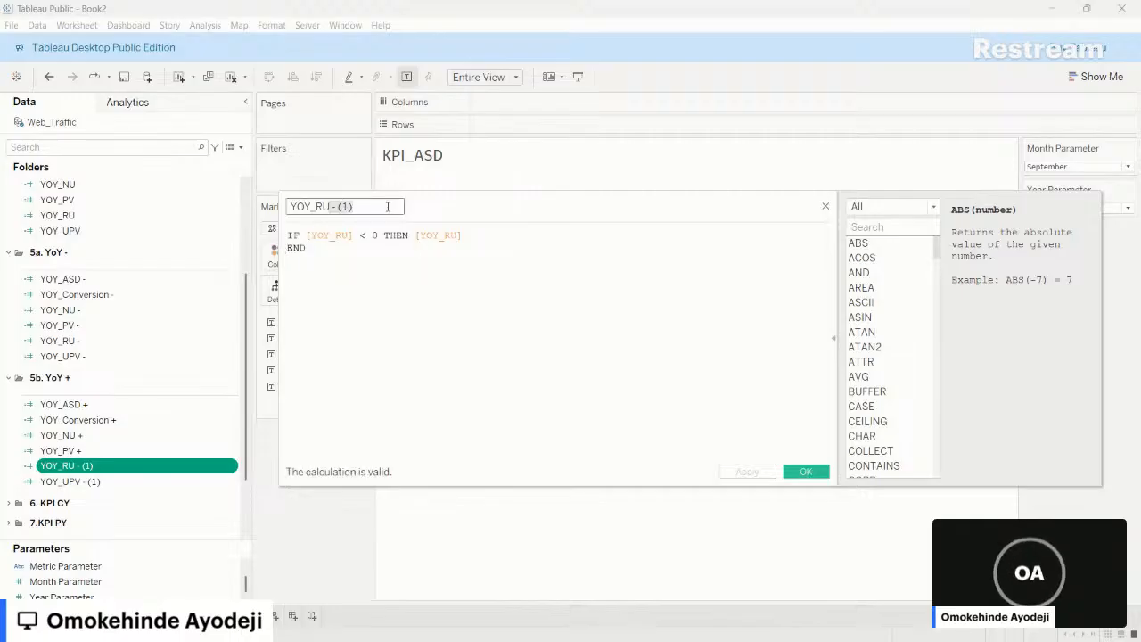
{"action": "type", "text": "+"}
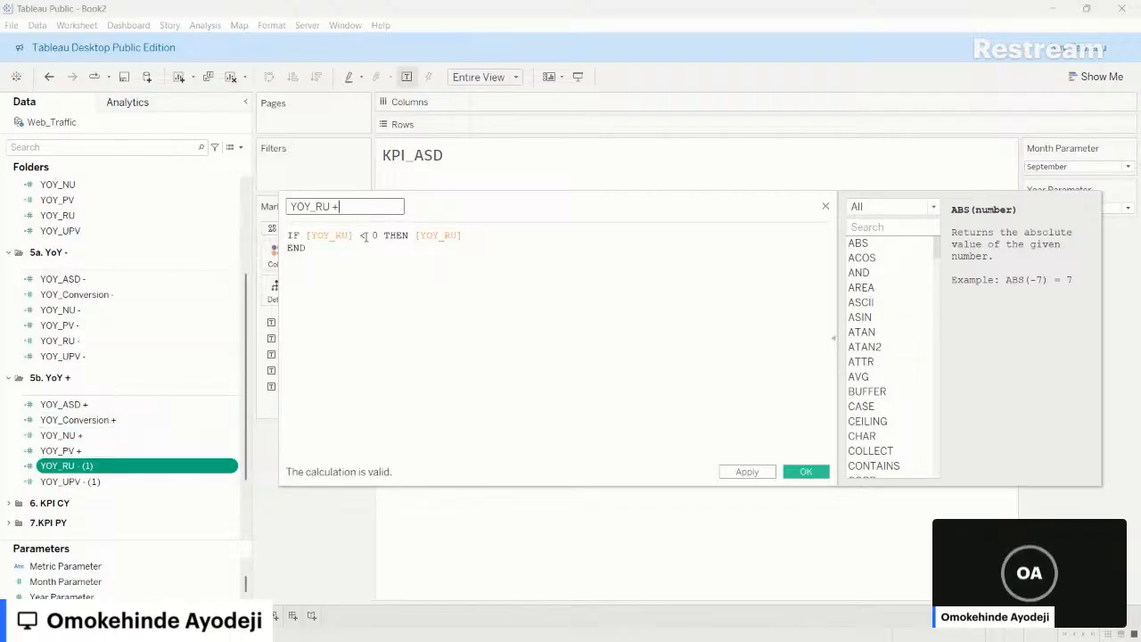
{"action": "left_click", "coordinate": [365, 236]}
{"action": "key", "text": "BackSpace"}
{"action": "type", "text": ">"}
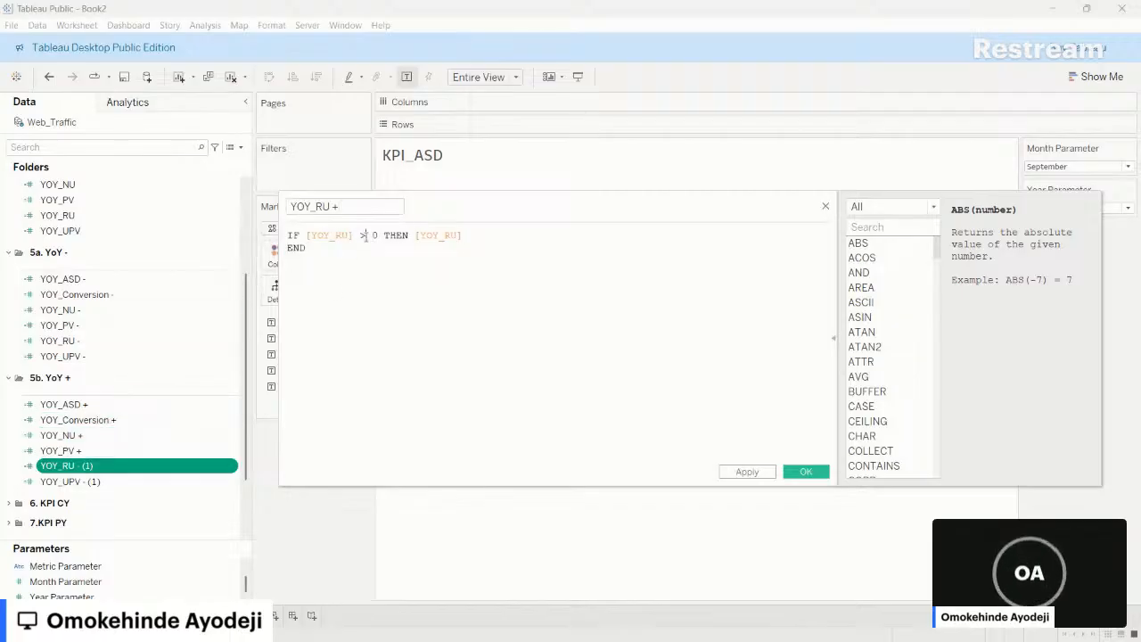
{"action": "left_click", "coordinate": [740, 471]}
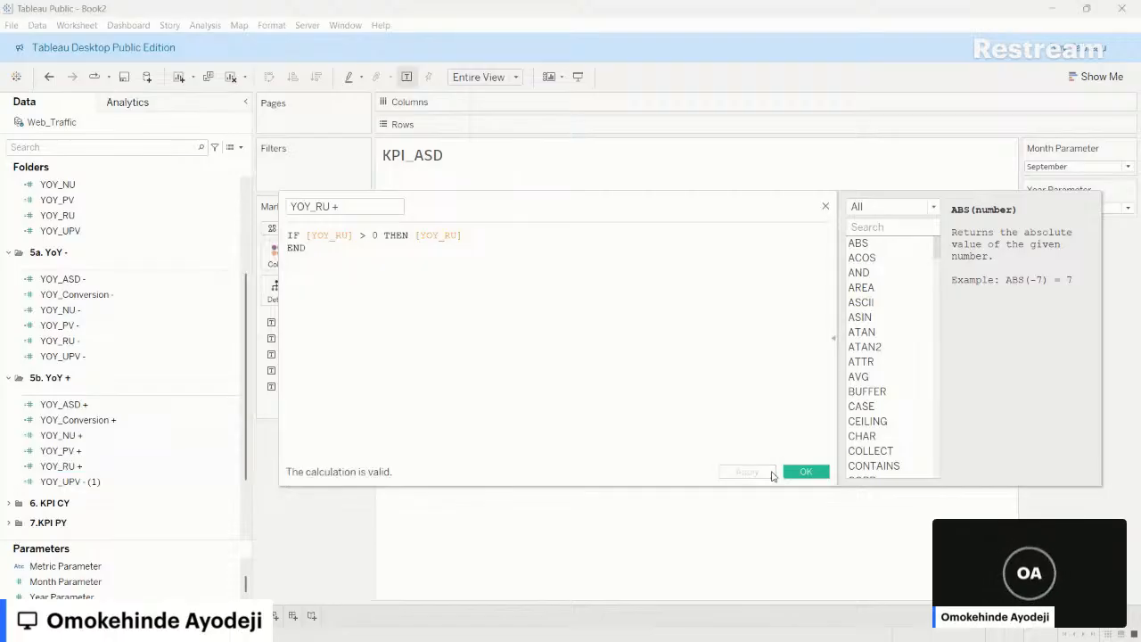
- Rename YOY_UPV - (1) as YOY_UPV +, make its condition [YOY_UPV] > 0 and save the calculation
{"action": "left_click", "coordinate": [224, 481]}
{"action": "right_click", "coordinate": [232, 481]}
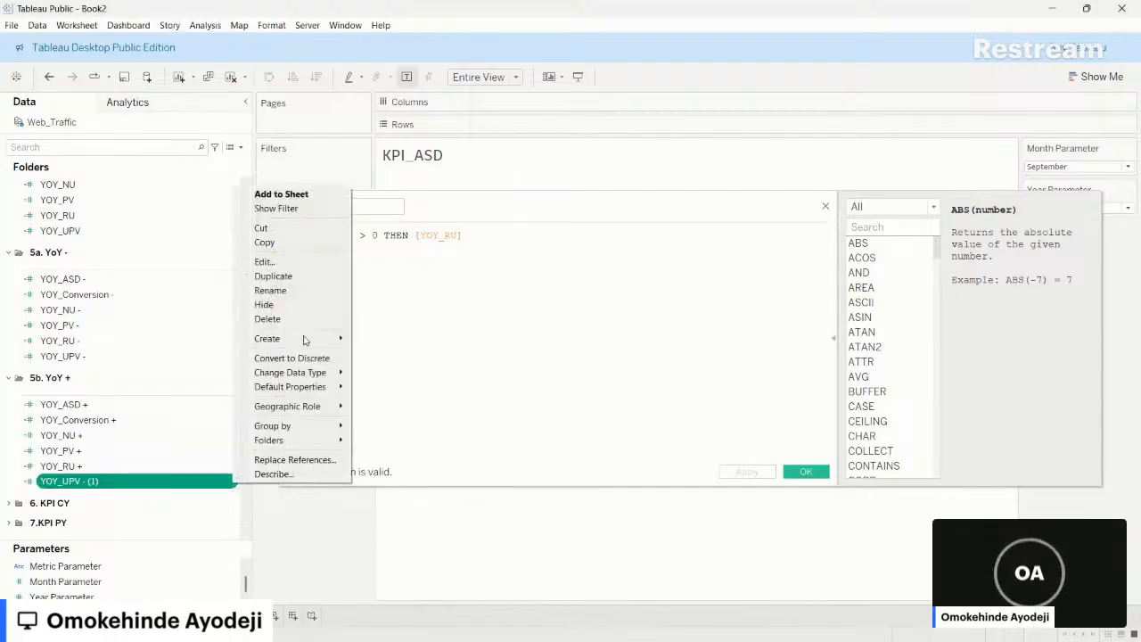
{"action": "left_click", "coordinate": [282, 268]}
{"action": "left_click", "coordinate": [347, 207]}
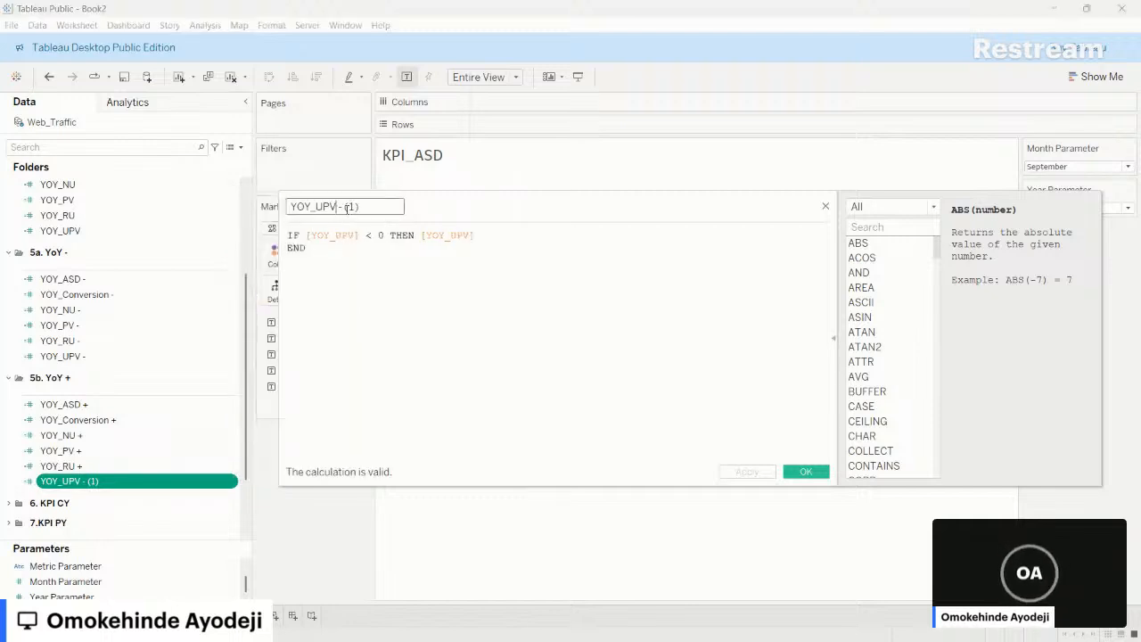
{"action": "left_click", "coordinate": [385, 212], "text": "shift"}
{"action": "type", "text": "+"}
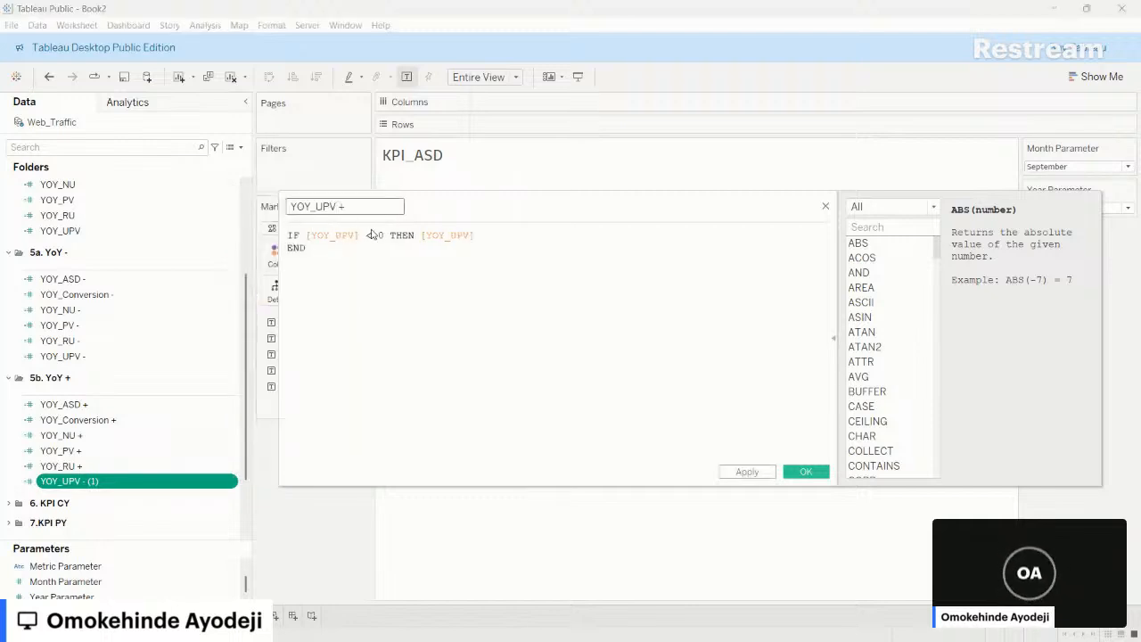
{"action": "left_click", "coordinate": [375, 234]}
{"action": "key", "text": "BackSpace"}
{"action": "type", "text": ">"}
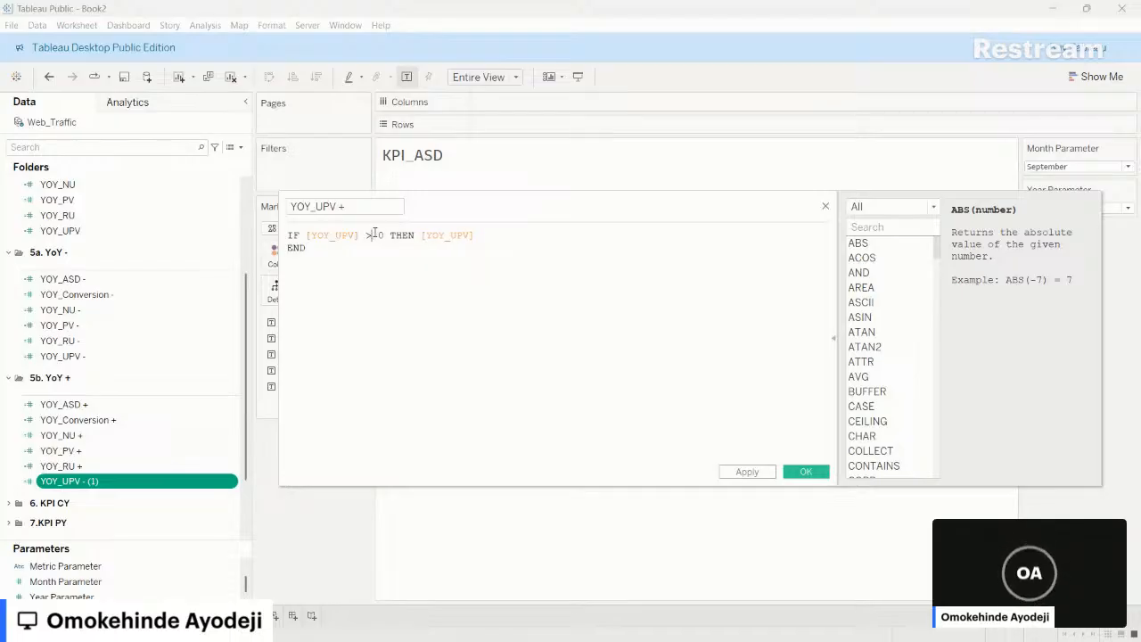
{"action": "left_click", "coordinate": [806, 472]}
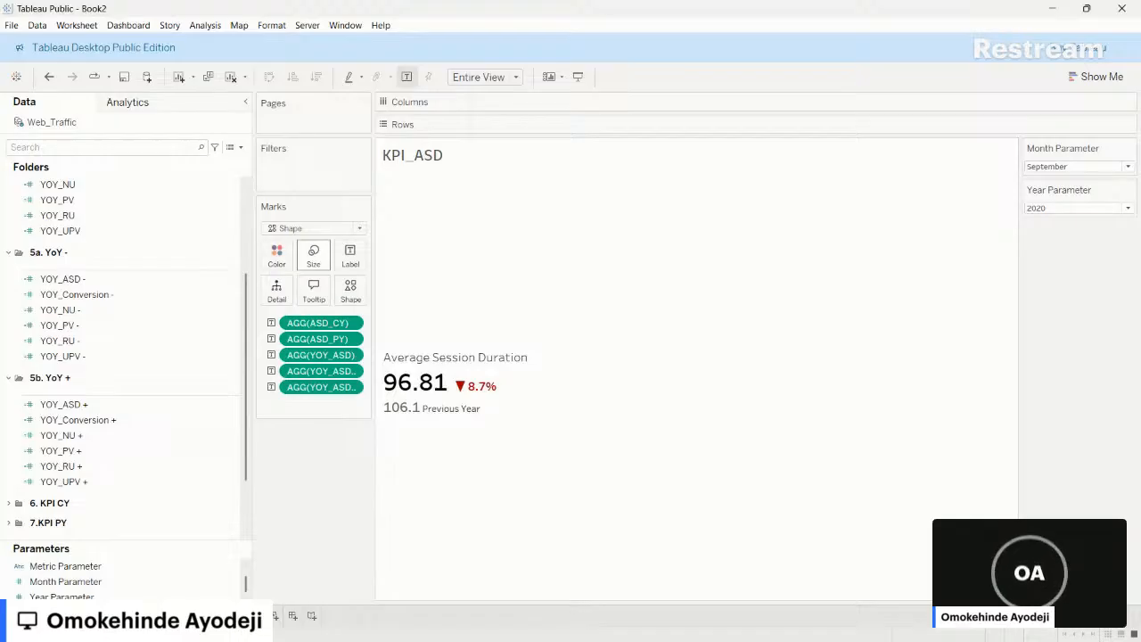
- Duplicate the KPI_ASD sheet
{"action": "right_click", "coordinate": [250, 614]}
{"action": "left_click", "coordinate": [288, 504]}
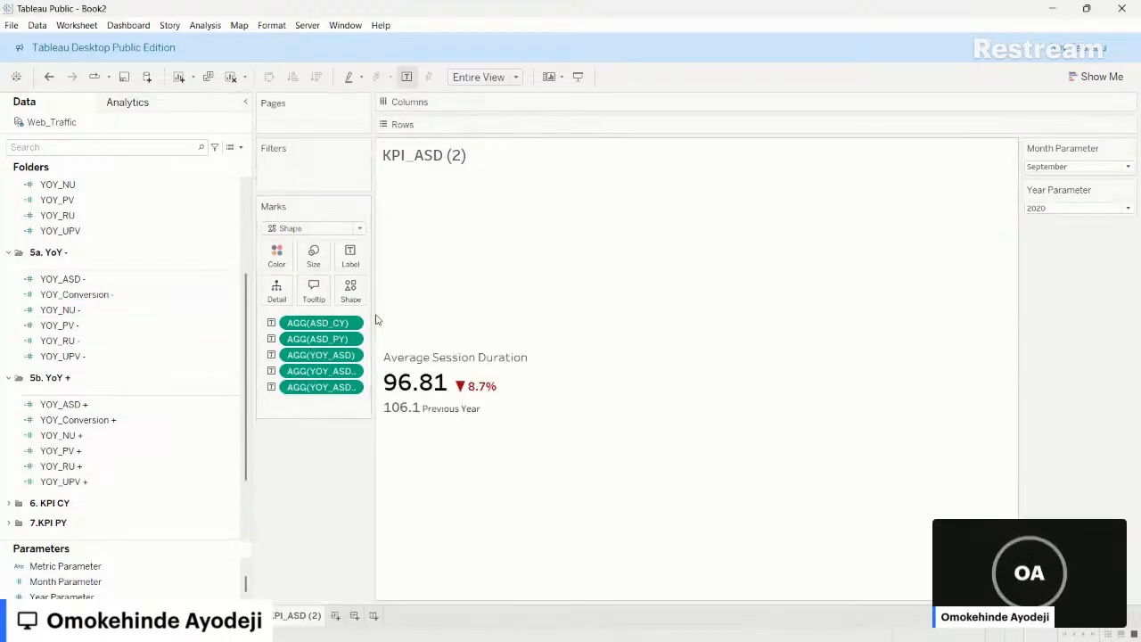
- Widen the Marks card, collapse the 5. YoY folder and expand the 6. KPI CY and 7.KPI PY folders
{"action": "left_click_drag", "start_coordinate": [375, 319], "coordinate": [465, 319]}
{"action": "scroll", "coordinate": [107, 246], "scroll_direction": "up", "scroll_amount": 1}
{"action": "left_click", "coordinate": [107, 245]}
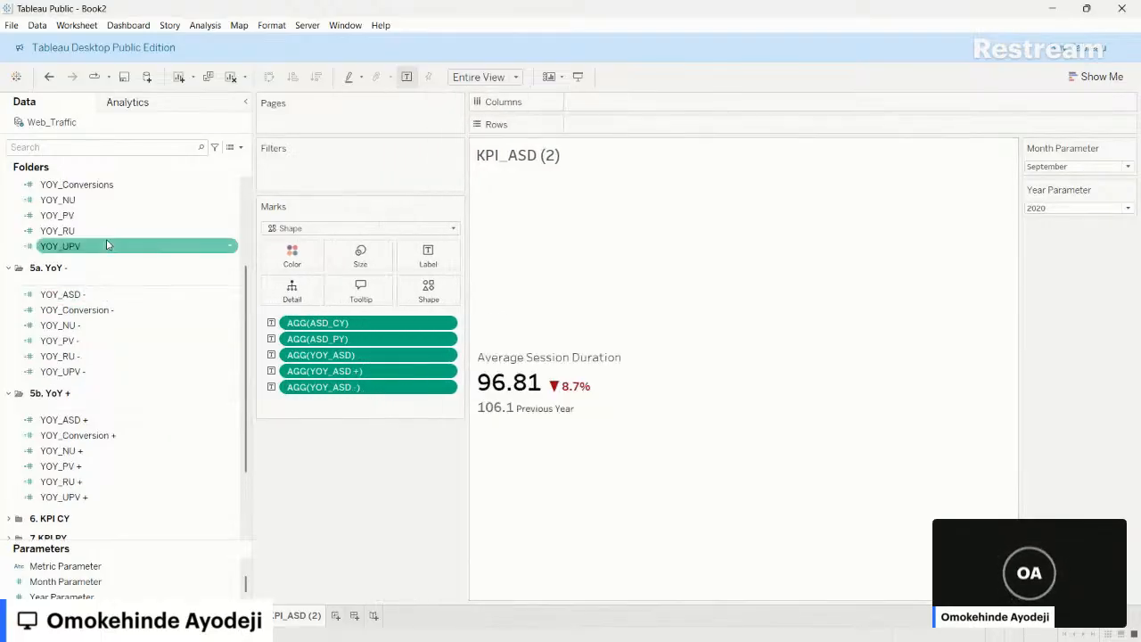
{"action": "scroll", "coordinate": [107, 243], "scroll_direction": "up", "scroll_amount": 4}
{"action": "left_click", "coordinate": [8, 224]}
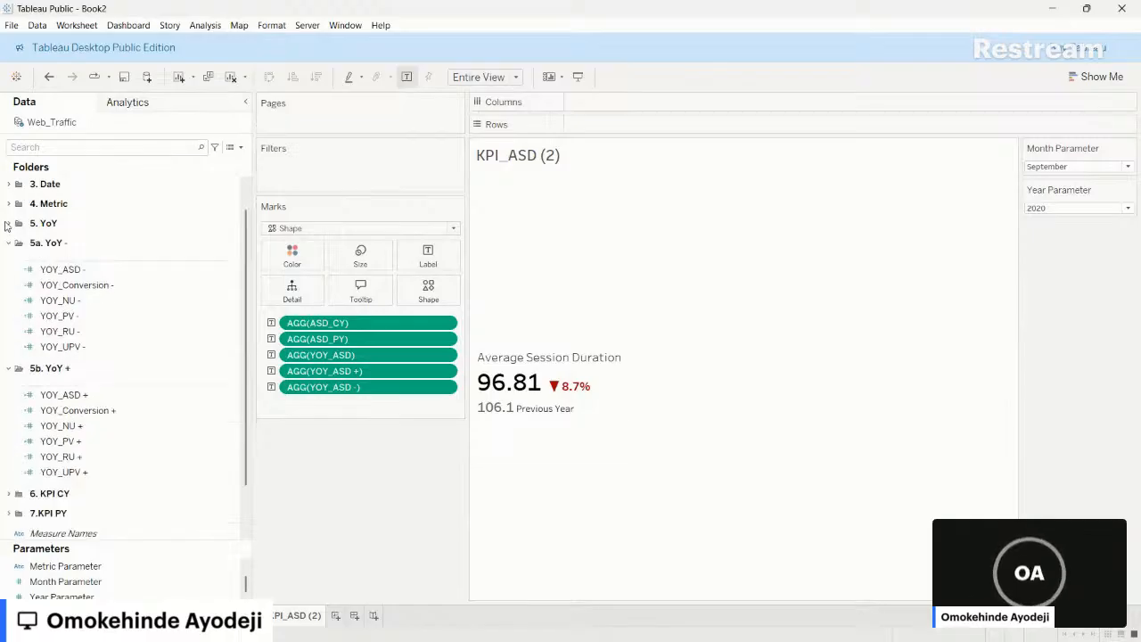
{"action": "scroll", "coordinate": [102, 245], "scroll_direction": "down", "scroll_amount": 2}
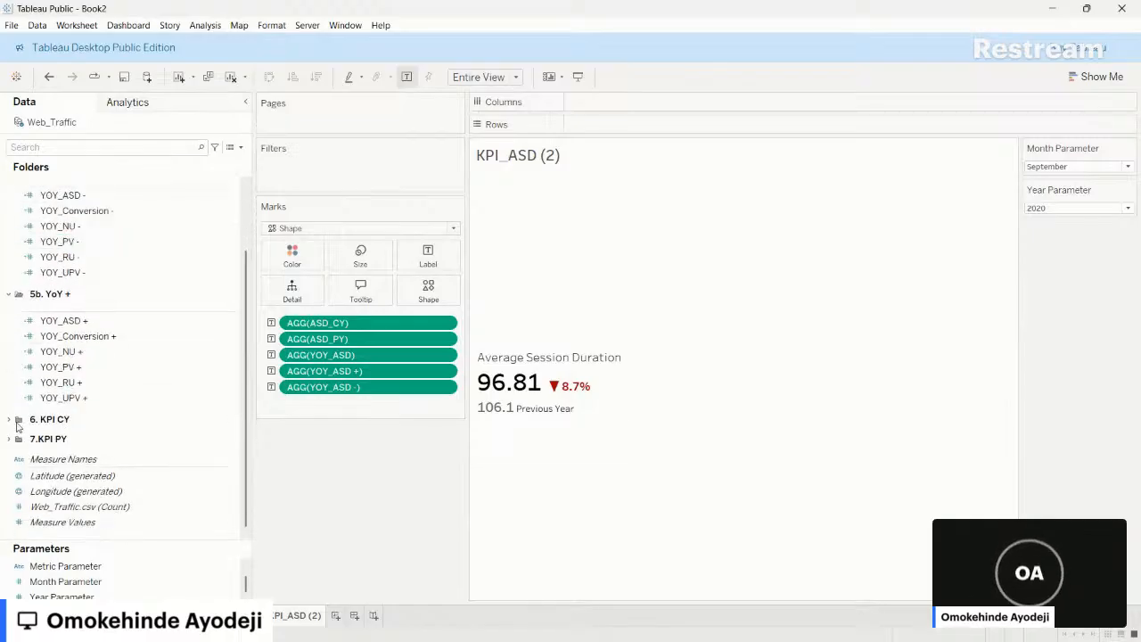
{"action": "left_click", "coordinate": [9, 420]}
{"action": "scroll", "coordinate": [36, 450], "scroll_direction": "down", "scroll_amount": 2}
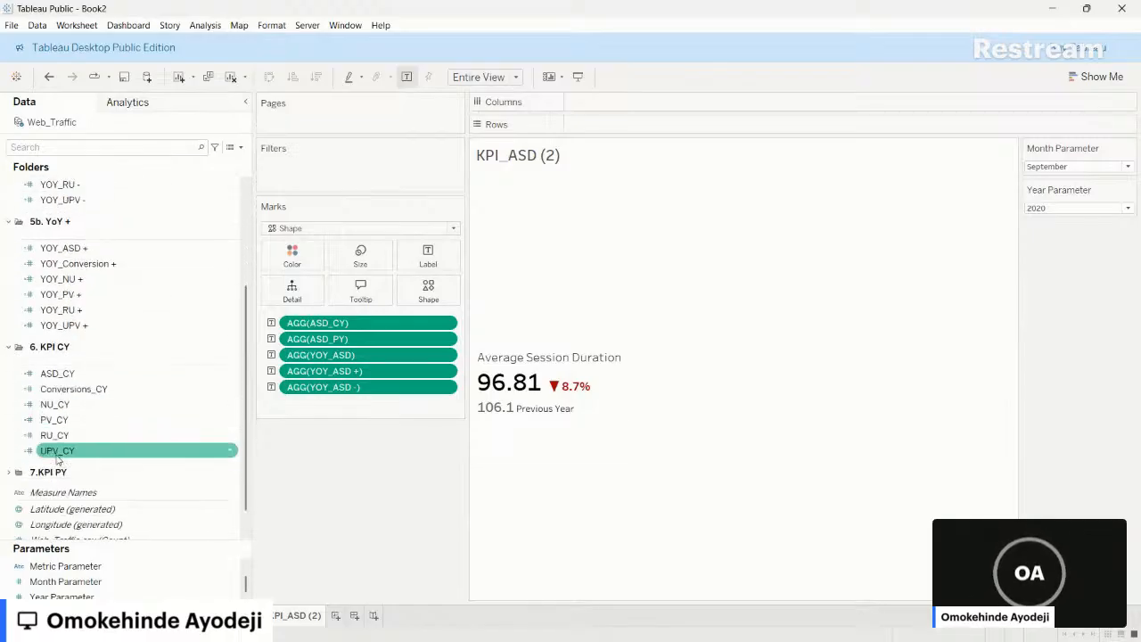
{"action": "left_click", "coordinate": [8, 474]}
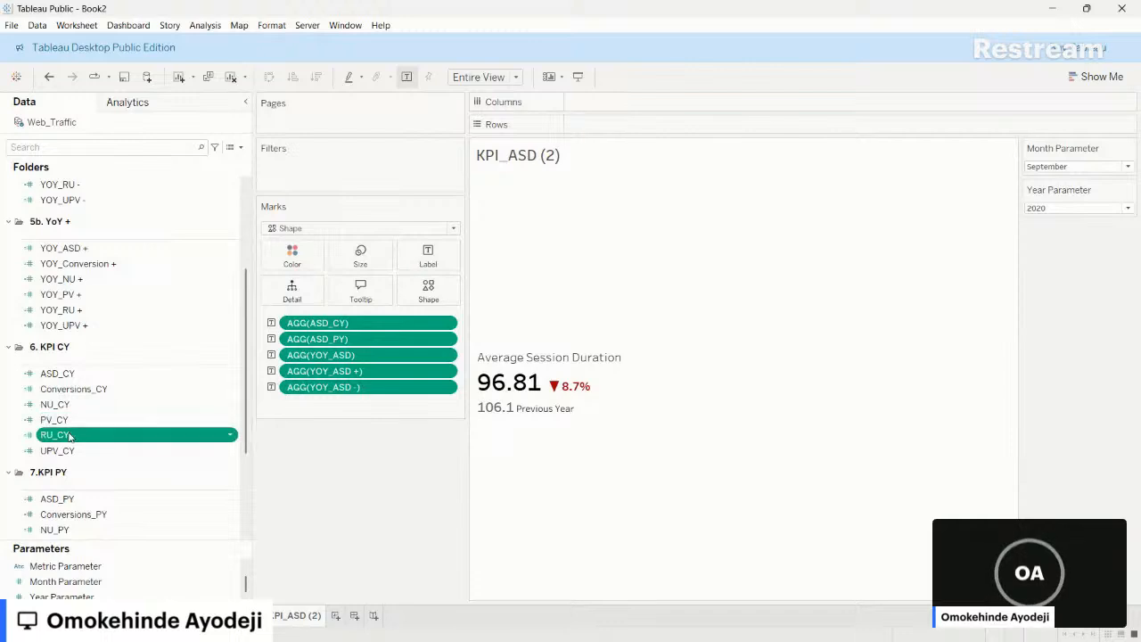
- Replace ASD_CY, ASD_PY, YOY_ASD + and YOY_ASD - on the Marks card with Conversions_CY, Conversions_PY, YOY_Conversion + and YOY_Conversion -
{"action": "scroll", "coordinate": [69, 435], "scroll_direction": "down", "scroll_amount": 2}
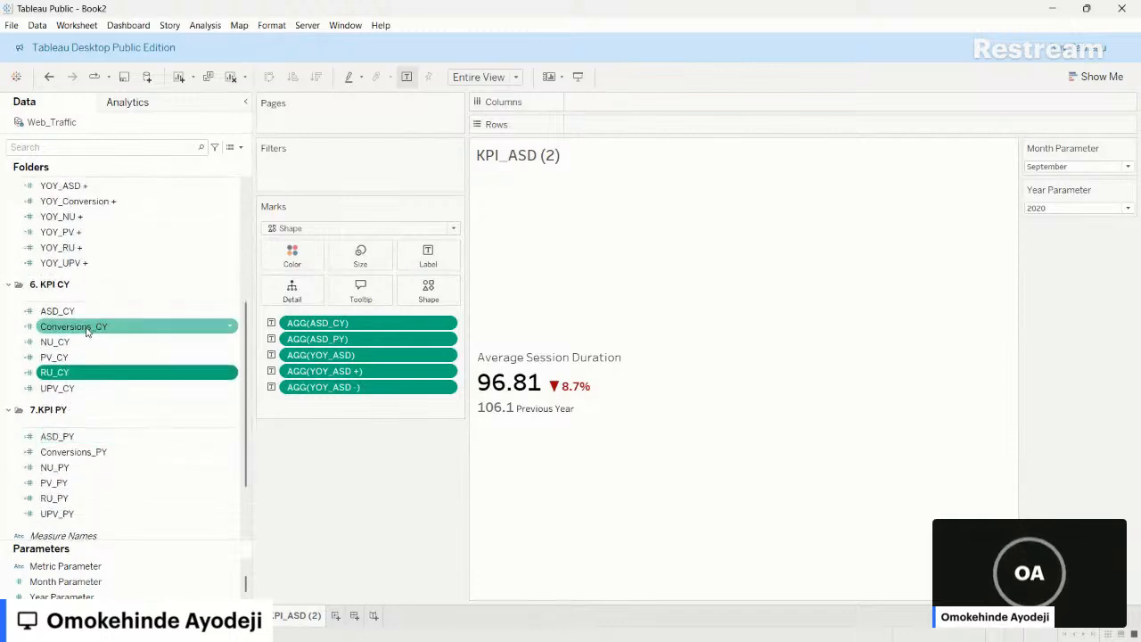
{"action": "left_click_drag", "start_coordinate": [87, 329], "coordinate": [378, 325]}
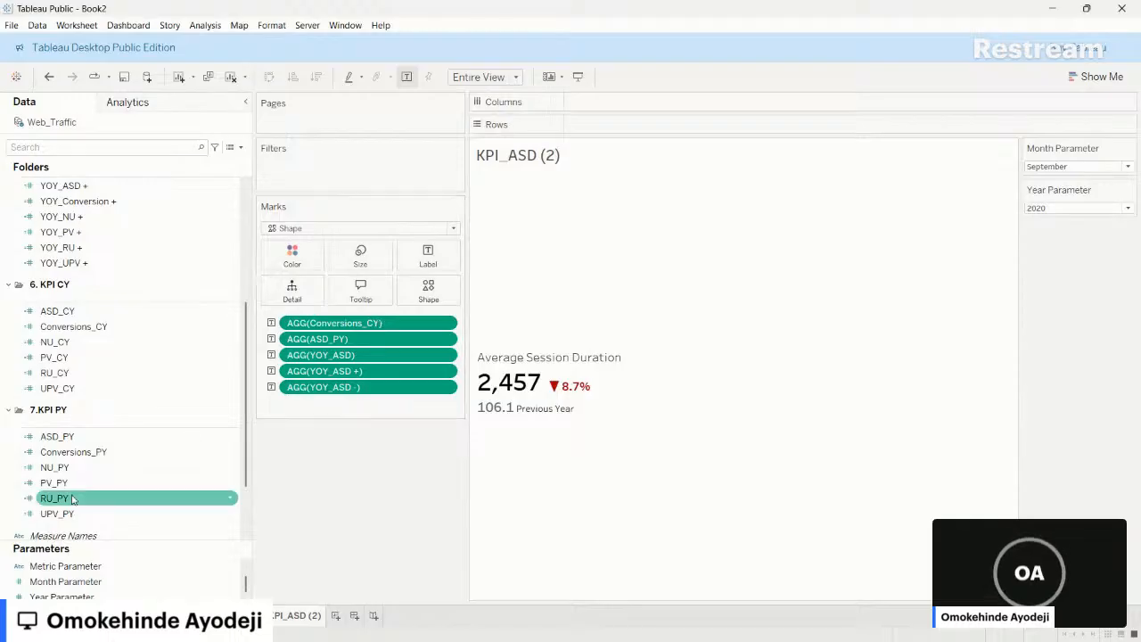
{"action": "left_click_drag", "start_coordinate": [79, 452], "coordinate": [312, 341]}
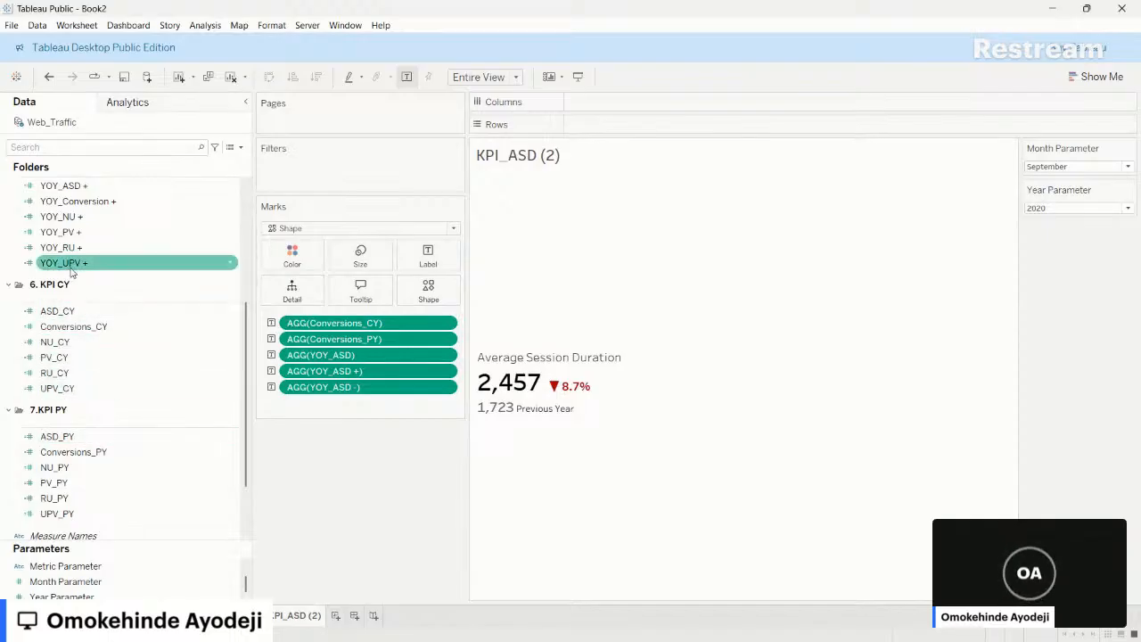
{"action": "scroll", "coordinate": [76, 267], "scroll_direction": "up", "scroll_amount": 1}
{"action": "left_click_drag", "start_coordinate": [82, 228], "coordinate": [356, 372]}
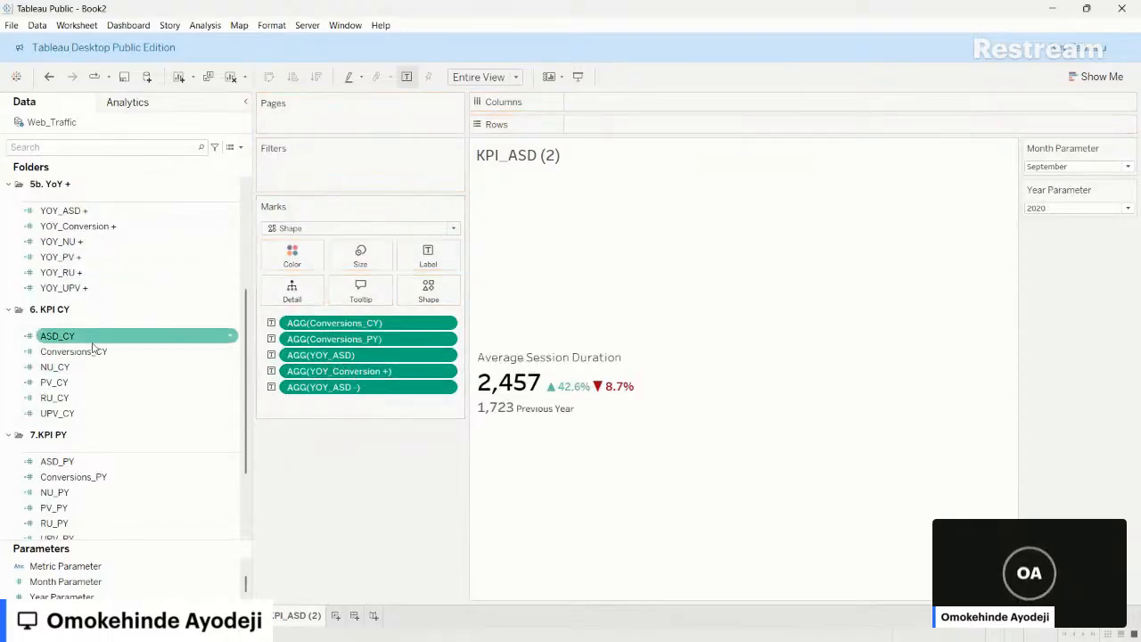
{"action": "scroll", "coordinate": [98, 336], "scroll_direction": "up", "scroll_amount": 3}
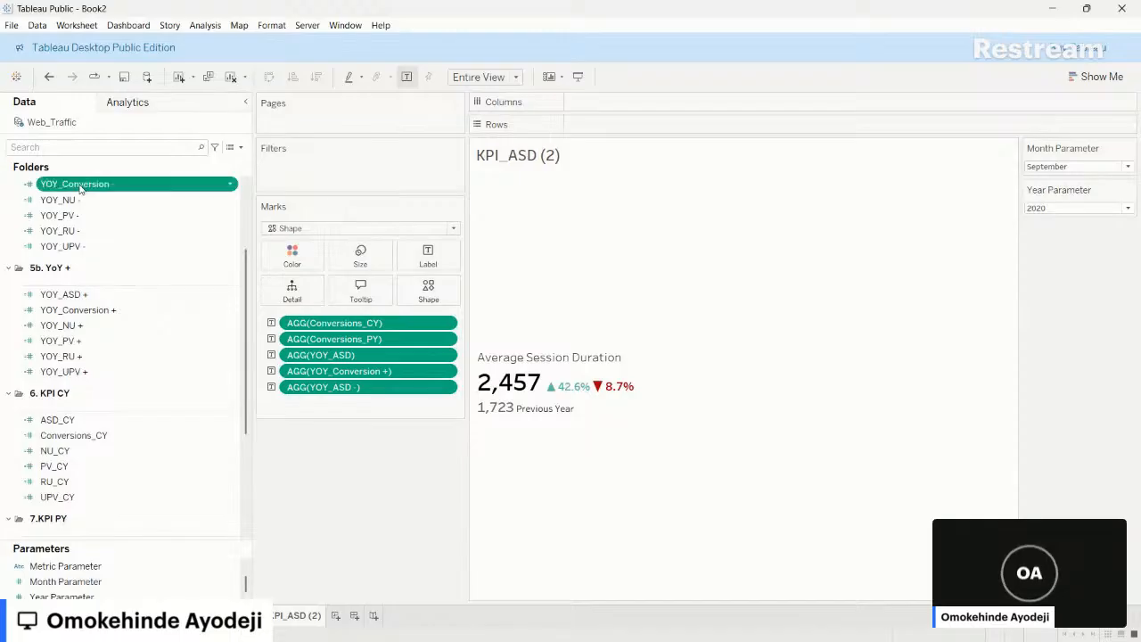
{"action": "left_click_drag", "start_coordinate": [80, 187], "coordinate": [344, 390]}
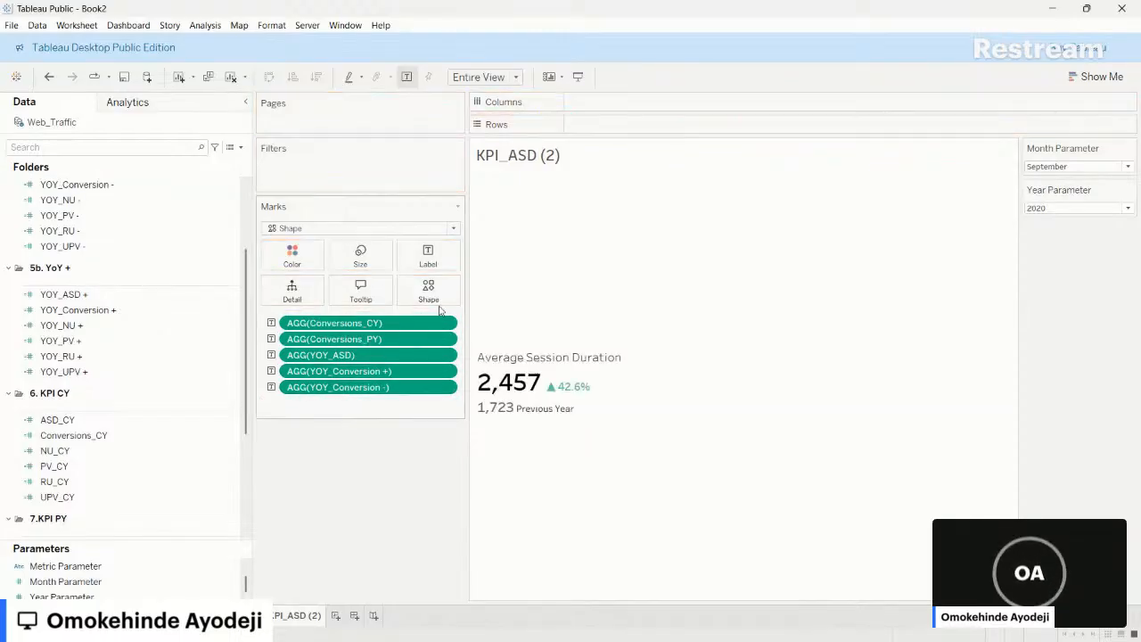
- Change the mark label's heading from Average Session Duration to Conversions and save the label
{"action": "left_click", "coordinate": [434, 270]}
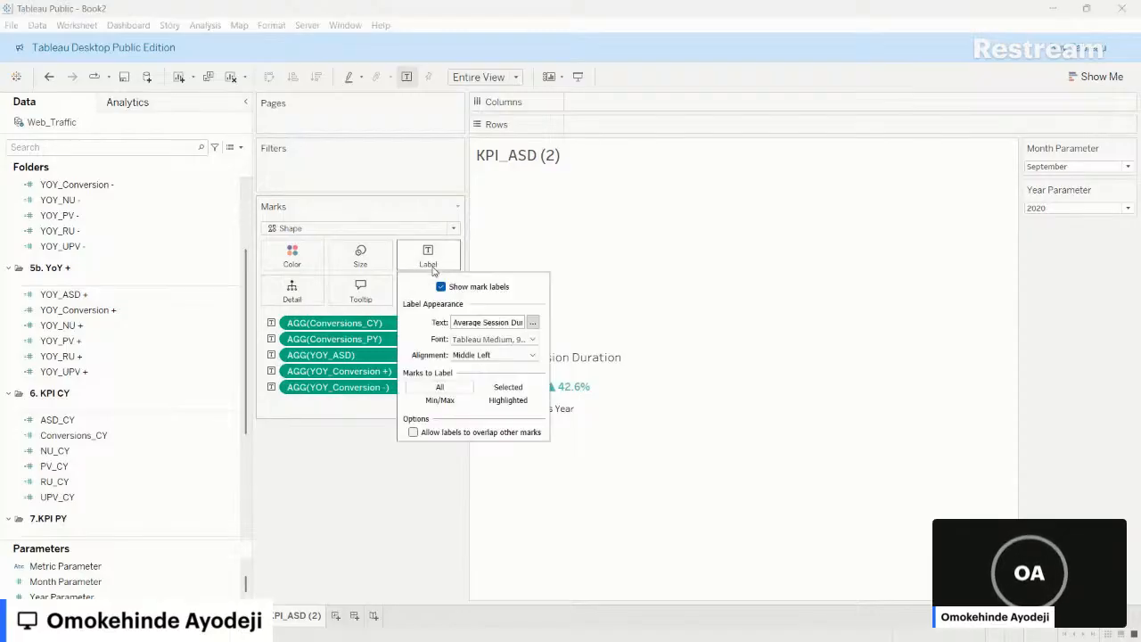
{"action": "left_click", "coordinate": [532, 322]}
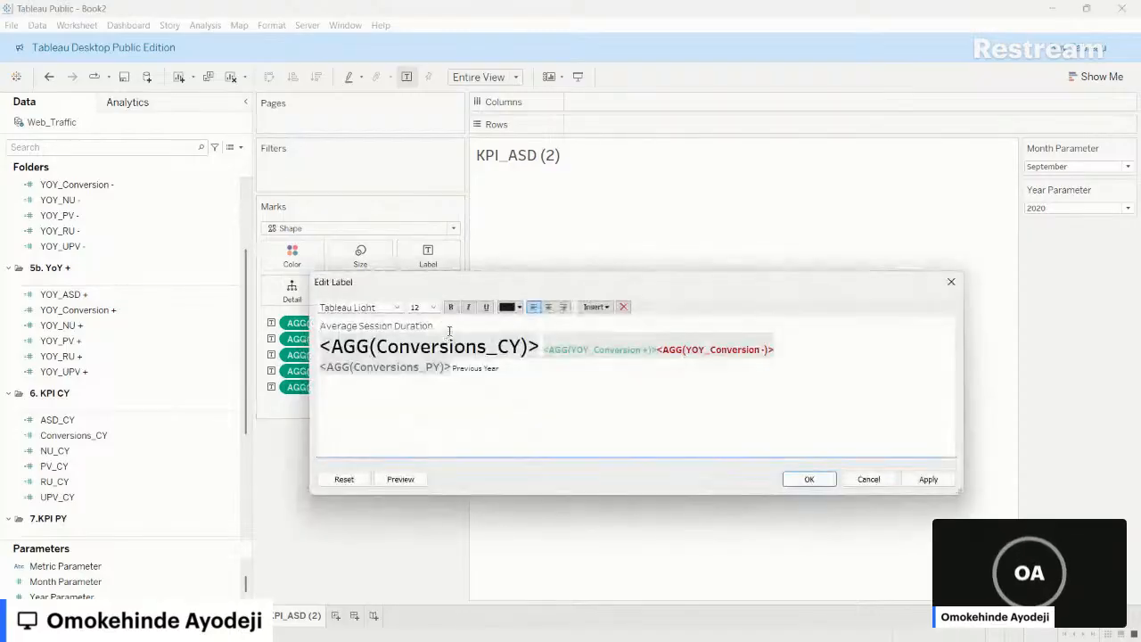
{"action": "left_click_drag", "start_coordinate": [436, 326], "coordinate": [289, 327]}
{"action": "type", "text": "C"}
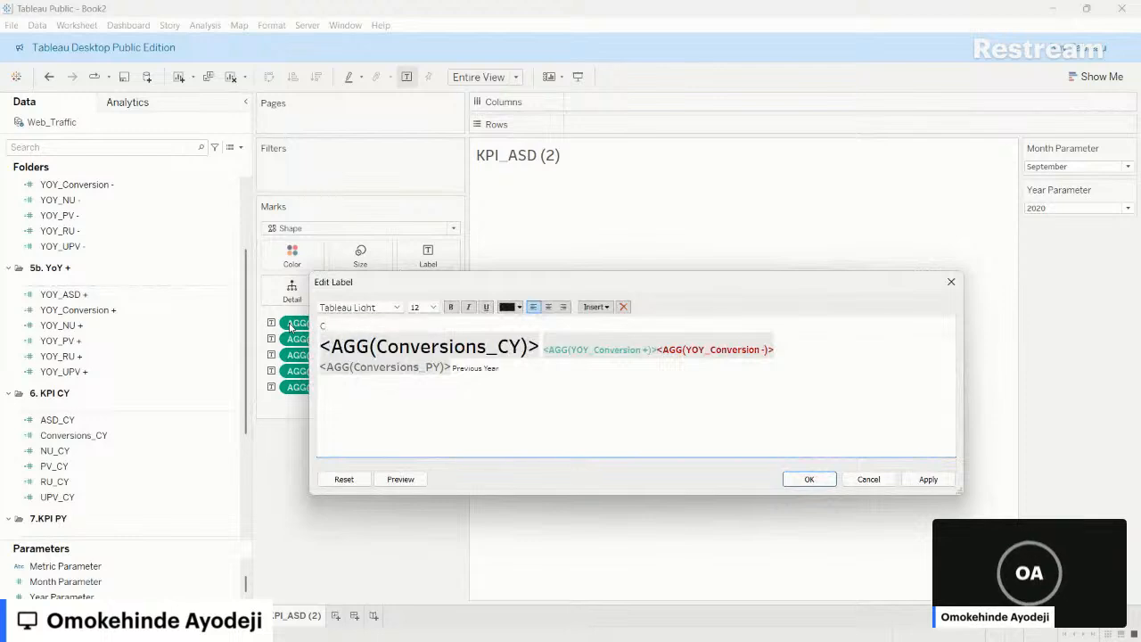
{"action": "type", "text": "onversions"}
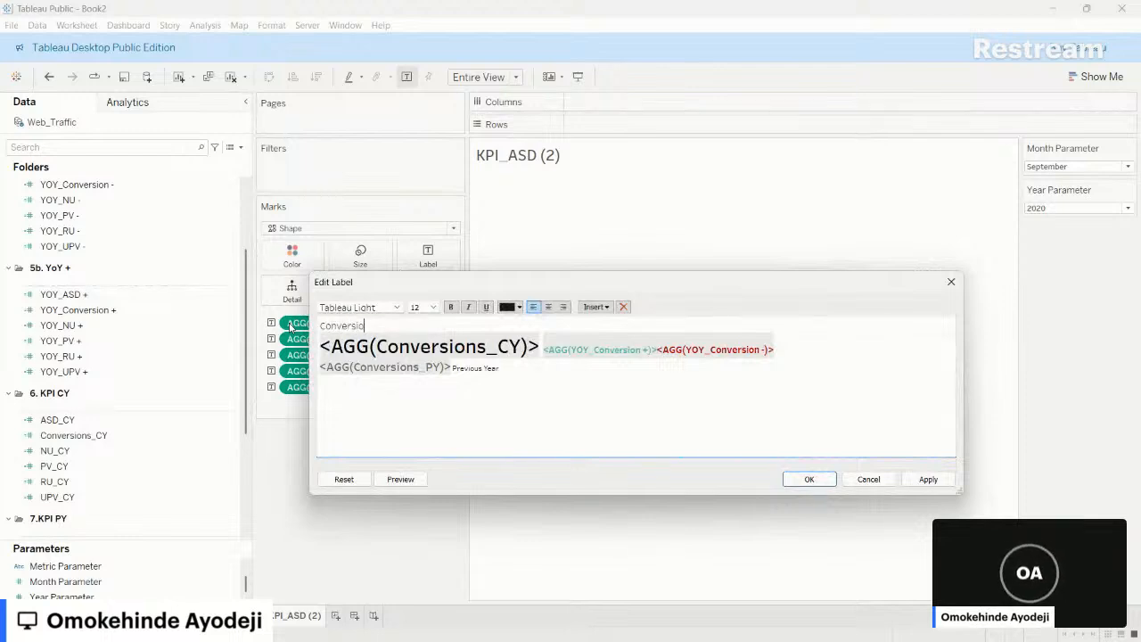
{"action": "left_click", "coordinate": [810, 482]}
{"action": "left_click", "coordinate": [345, 501]}
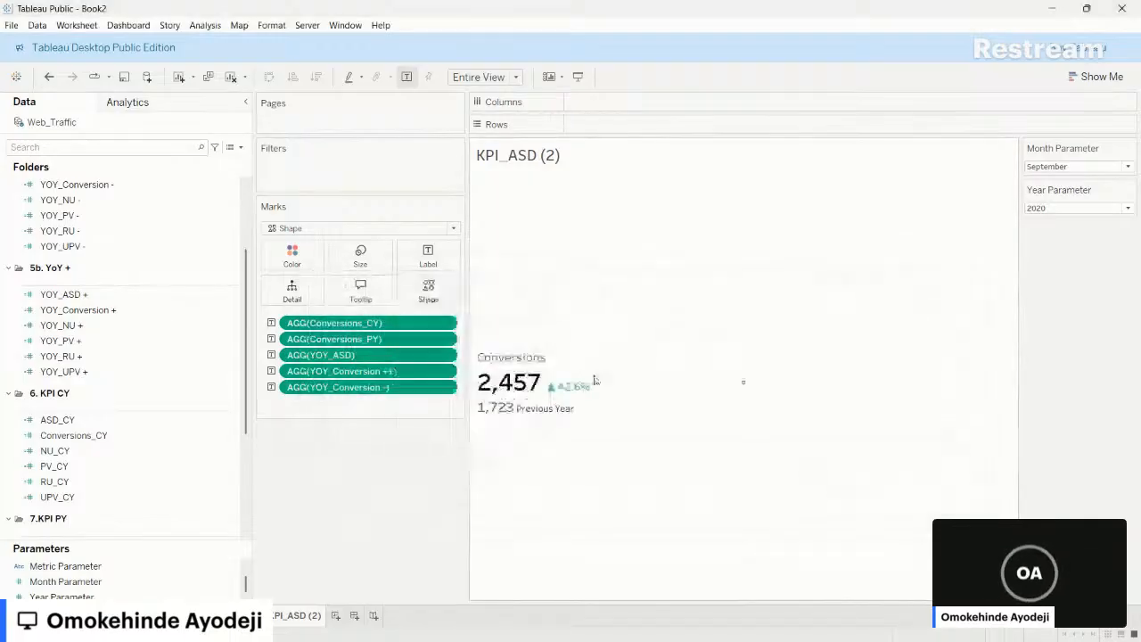
- Rename the KPI_ASD (2) sheet as KPI_Conversions and duplicate it
{"action": "double_click", "coordinate": [297, 615]}
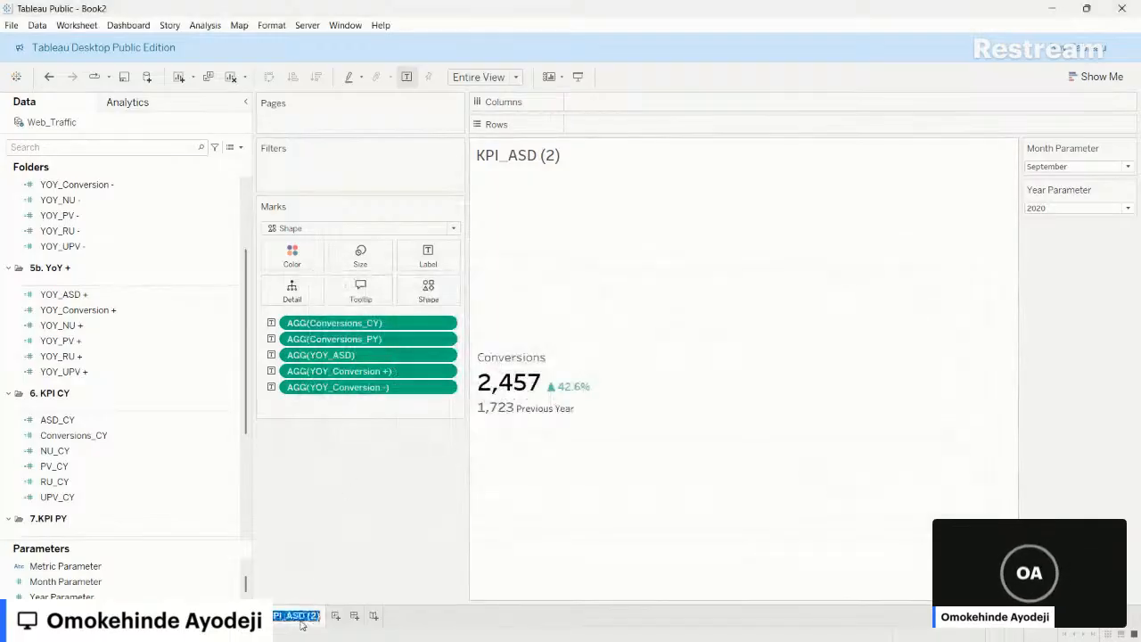
{"action": "left_click", "coordinate": [292, 615]}
{"action": "left_click_drag", "start_coordinate": [286, 615], "coordinate": [335, 615]}
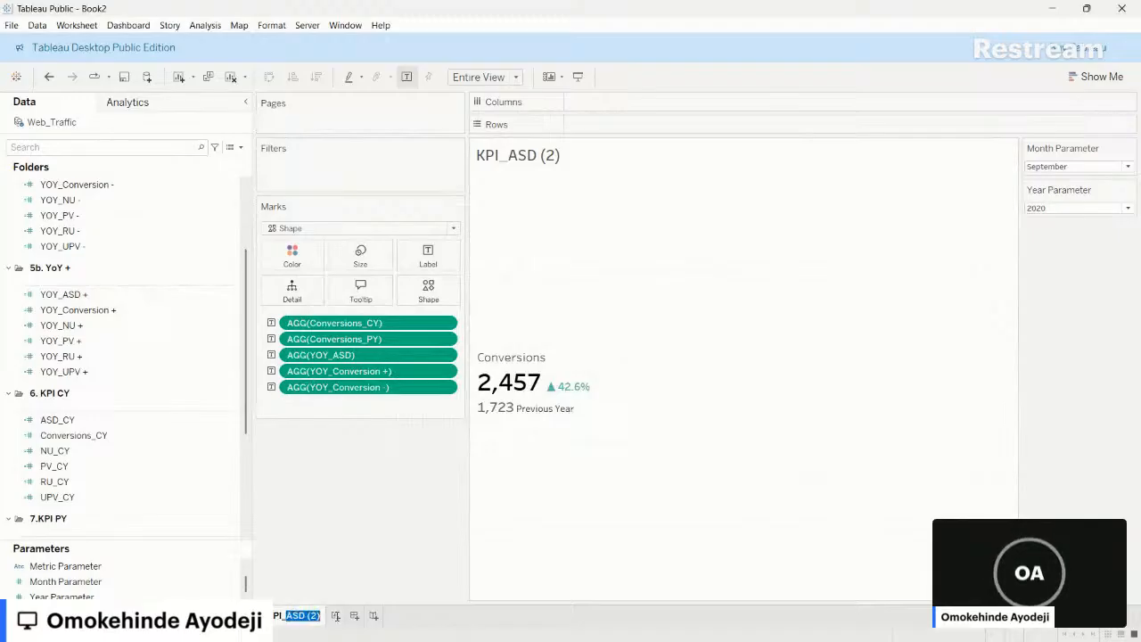
{"action": "type", "text": "c"}
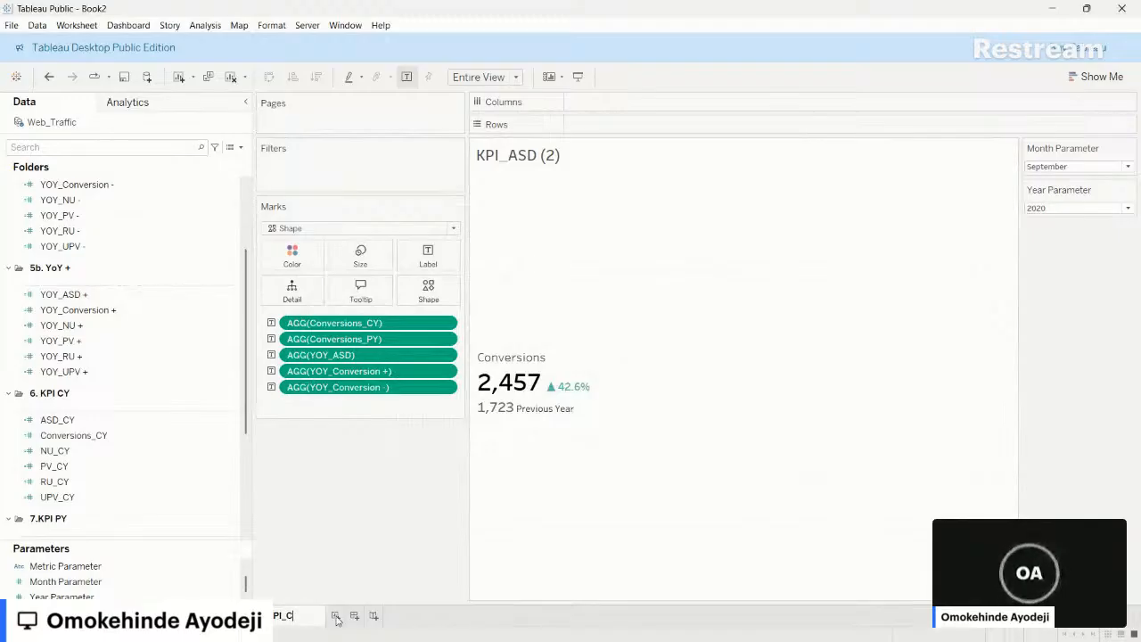
{"action": "type", "text": "onversions"}
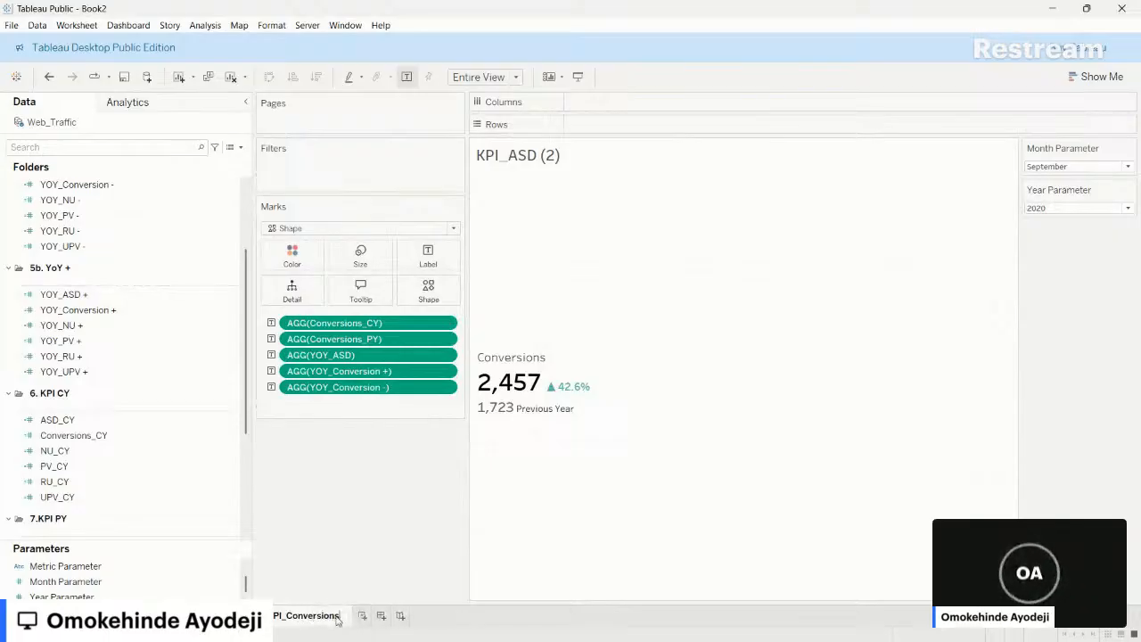
{"action": "key", "text": "Return"}
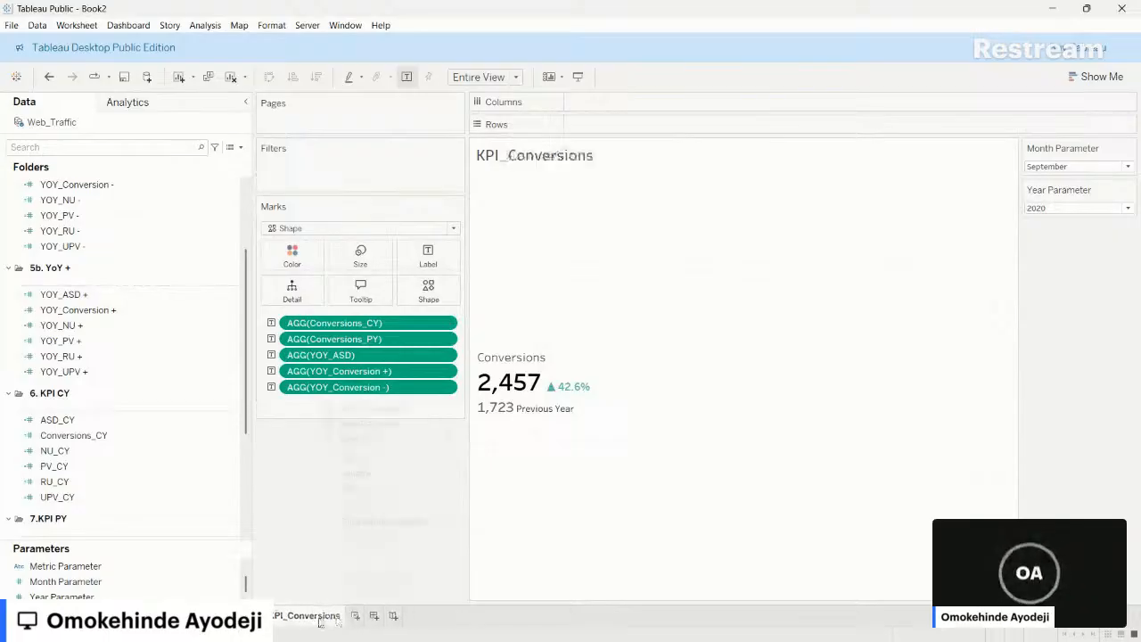
{"action": "right_click", "coordinate": [337, 618]}
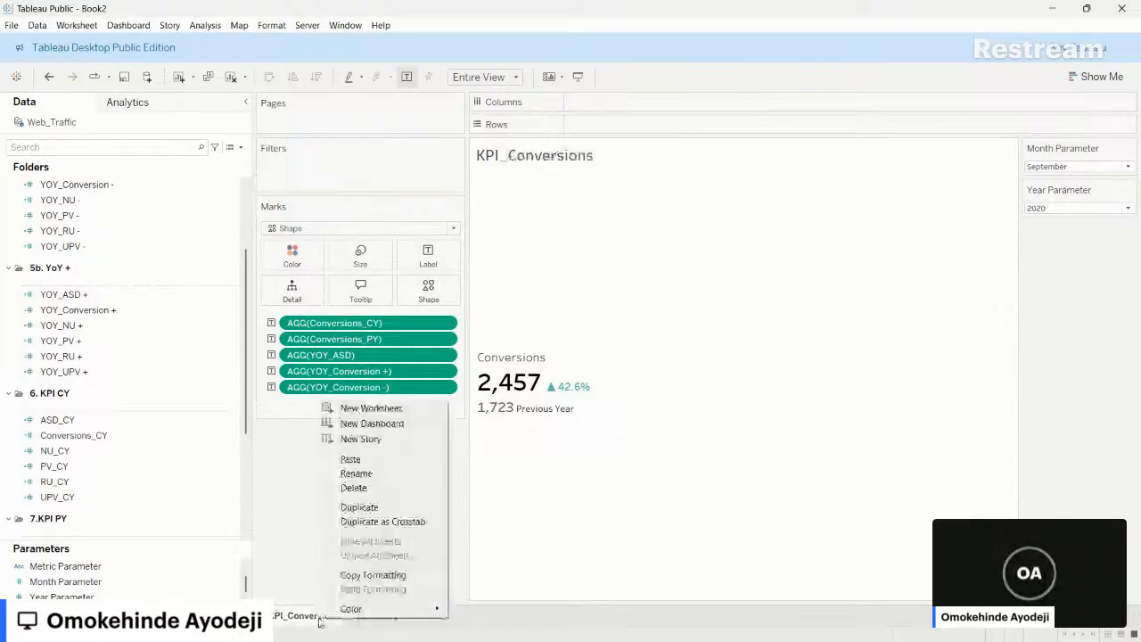
{"action": "left_click", "coordinate": [384, 507]}
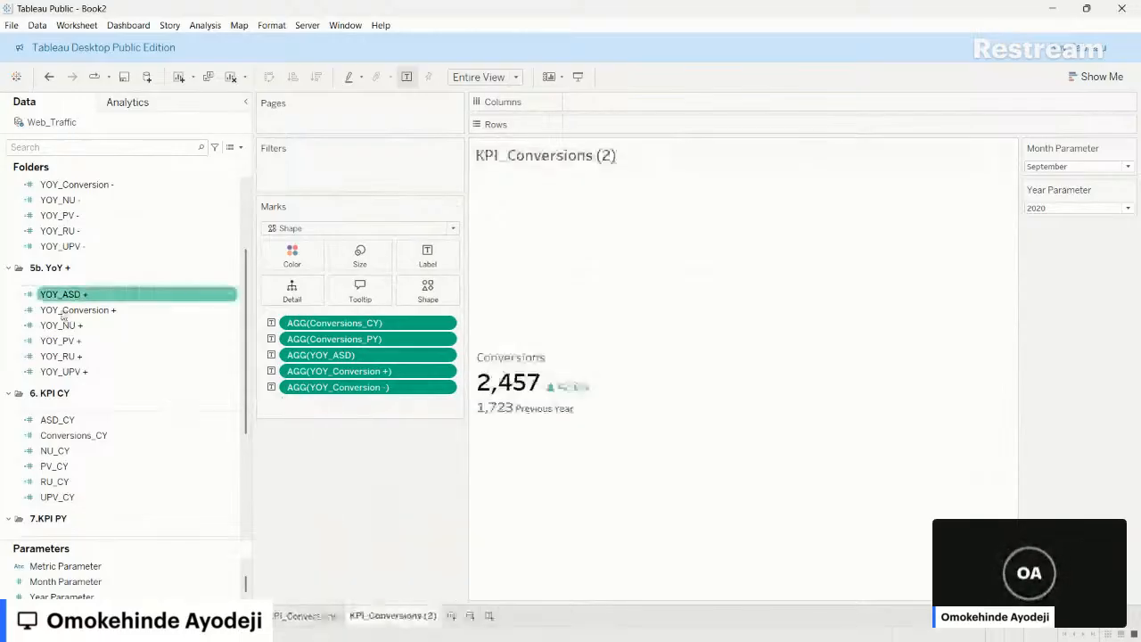
- Replace Conversions_CY, Conversions_PY and YOY_Conversion + on the duplicated sheet's Marks card with NU_CY, NU_PY and YOY_NU +
{"action": "scroll", "coordinate": [67, 333], "scroll_direction": "down", "scroll_amount": 2}
{"action": "scroll", "coordinate": [67, 333], "scroll_direction": "down", "scroll_amount": 1}
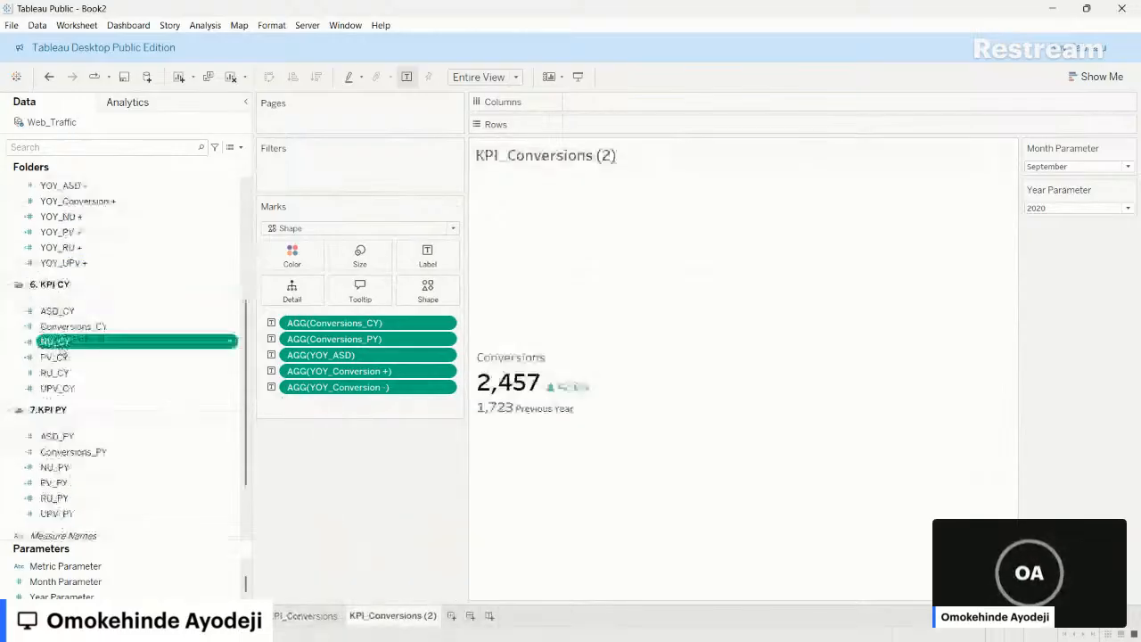
{"action": "left_click_drag", "start_coordinate": [55, 341], "coordinate": [338, 324]}
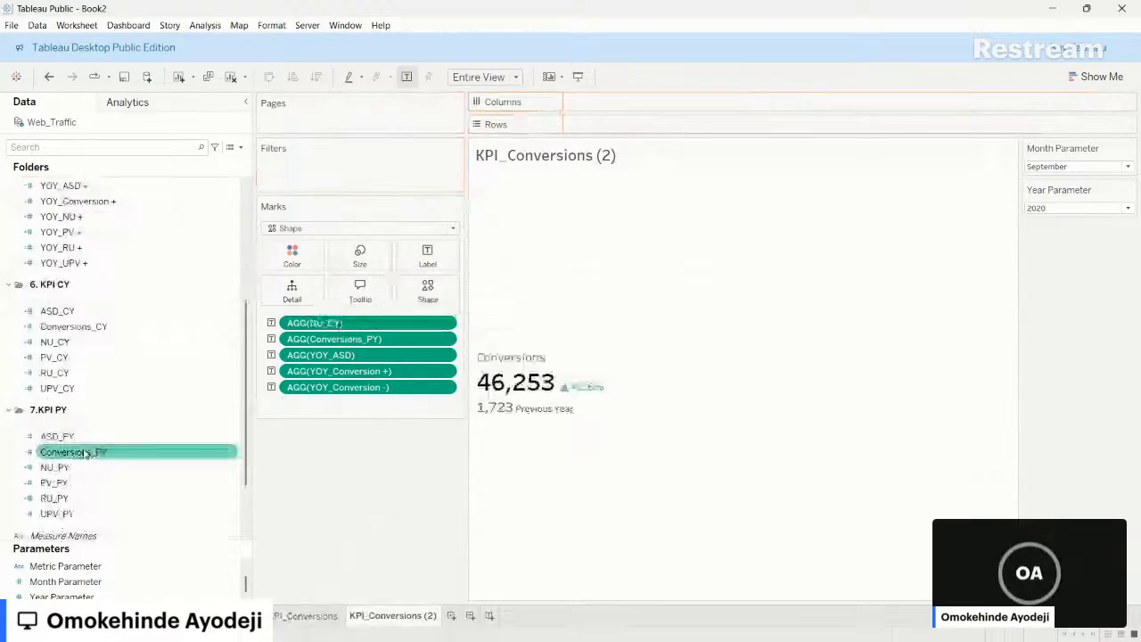
{"action": "left_click_drag", "start_coordinate": [58, 467], "coordinate": [335, 343]}
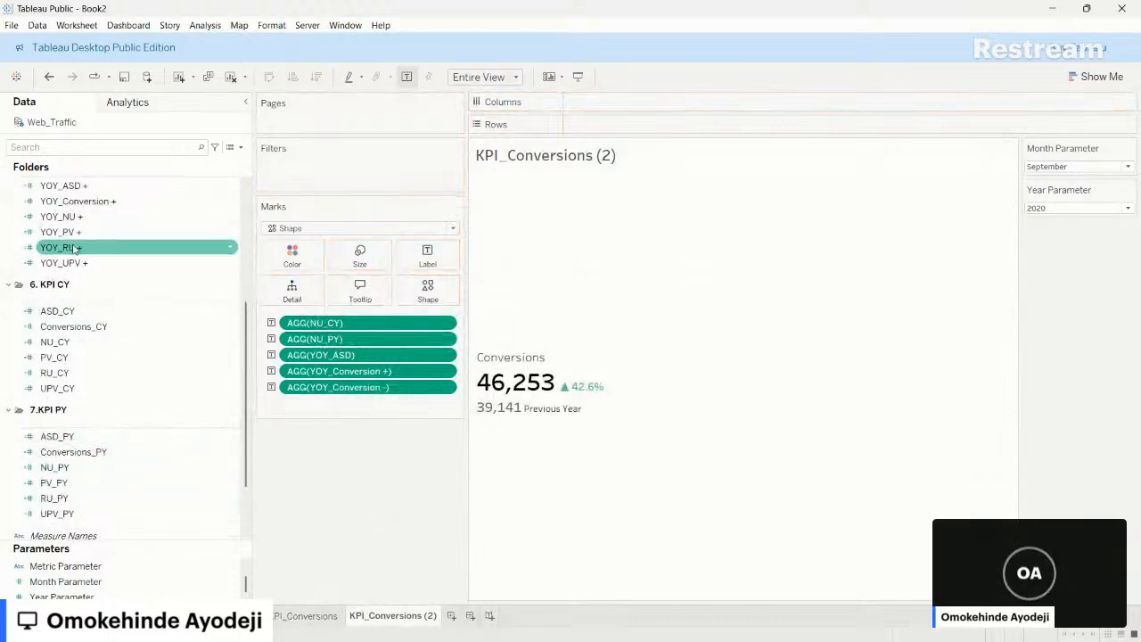
{"action": "left_click_drag", "start_coordinate": [71, 219], "coordinate": [356, 372]}
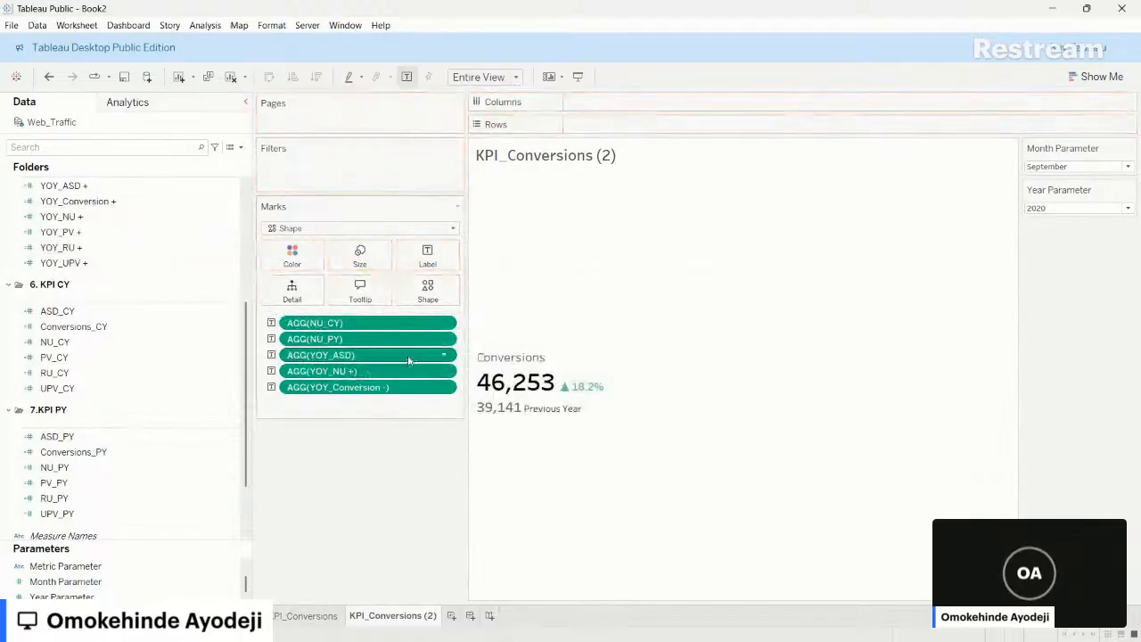